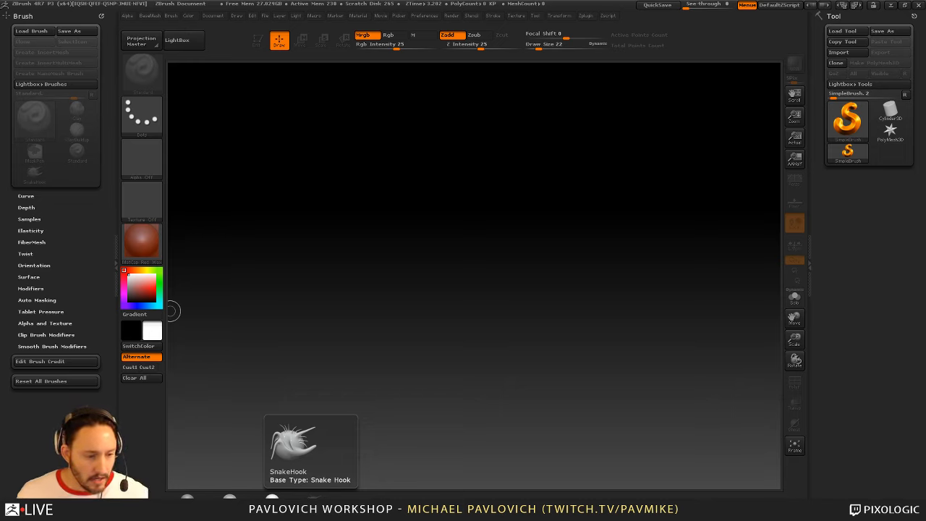
{"action": "left_click", "coordinate": [812, 89]}
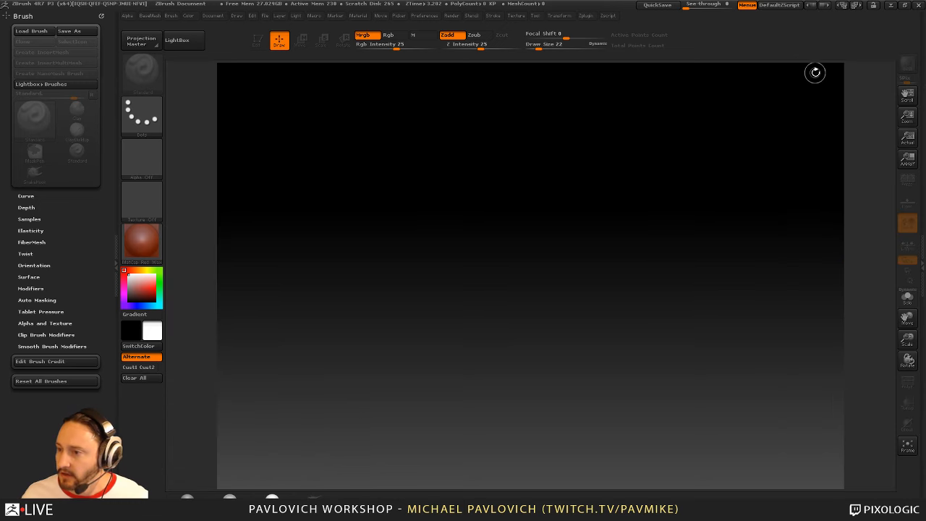
{"action": "left_click", "coordinate": [921, 77]}
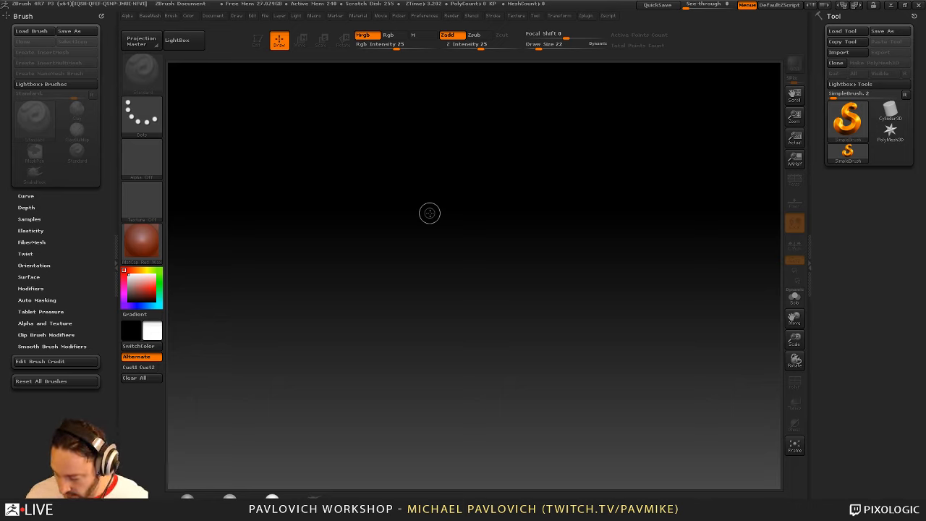
Set the draw size to 35
{"action": "key", "text": "s"}
{"action": "left_click_drag", "start_coordinate": [438, 221], "coordinate": [442, 226]}
{"action": "key", "text": "s"}
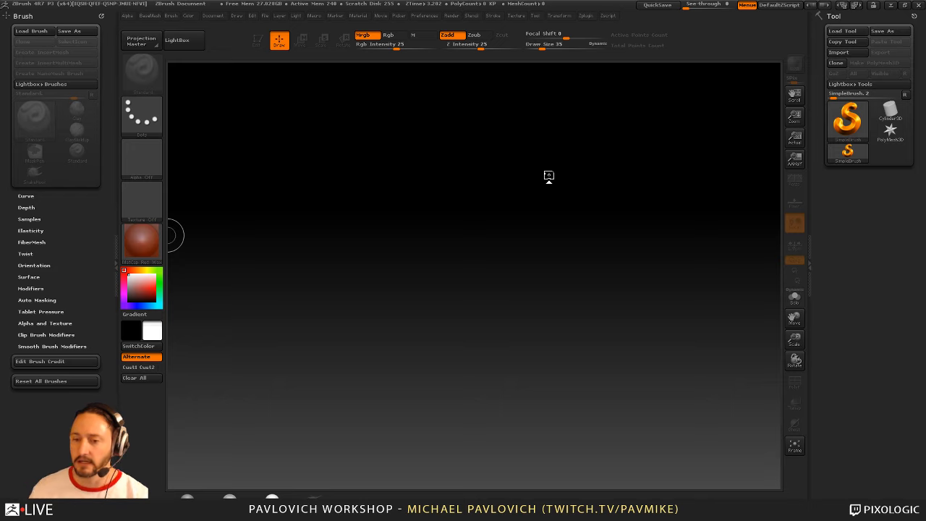
Draw a Plane3D on the canvas, put it in edit mode and snap it to a straight front view
{"action": "left_click", "coordinate": [847, 124]}
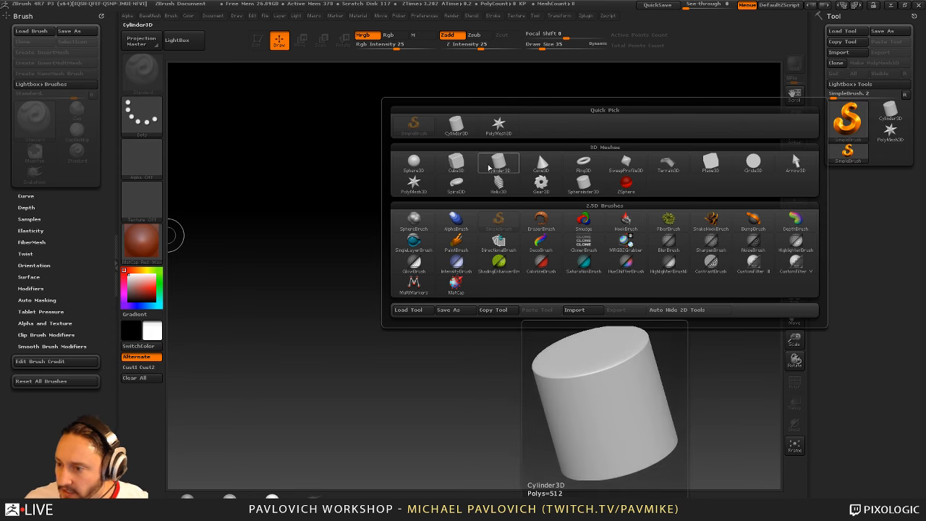
{"action": "left_click", "coordinate": [711, 163]}
{"action": "left_click_drag", "start_coordinate": [381, 302], "coordinate": [471, 341]}
{"action": "left_click", "coordinate": [258, 41]}
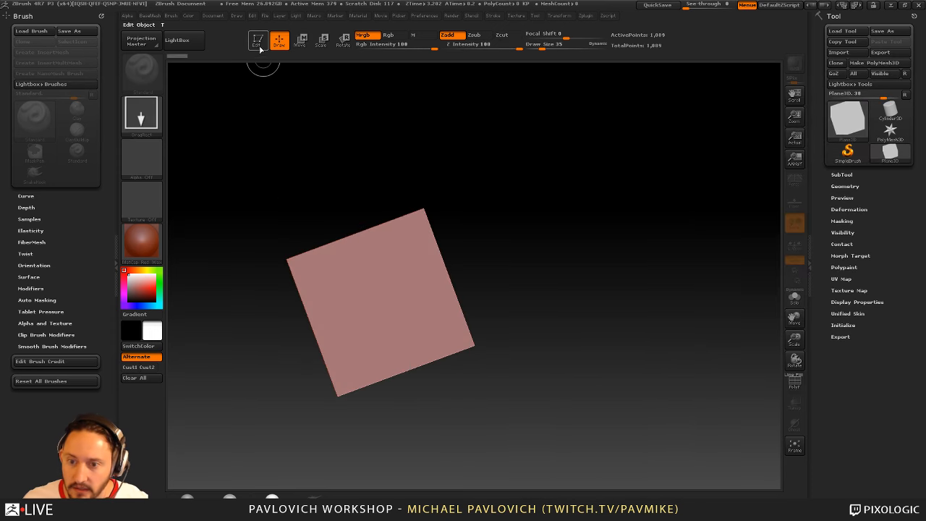
{"action": "left_click", "coordinate": [188, 498]}
{"action": "left_click_drag", "start_coordinate": [555, 326], "coordinate": [582, 350], "text": "shift"}
{"action": "left_click_drag", "start_coordinate": [583, 350], "coordinate": [631, 325], "text": "alt"}
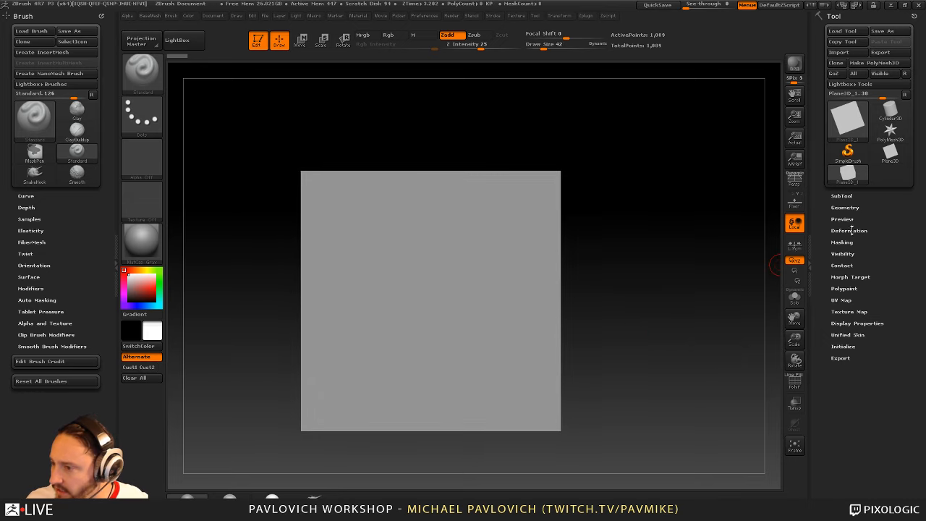
Show the plane's polyframe and convert the plane to a PolyMesh3D
{"action": "left_click", "coordinate": [845, 207]}
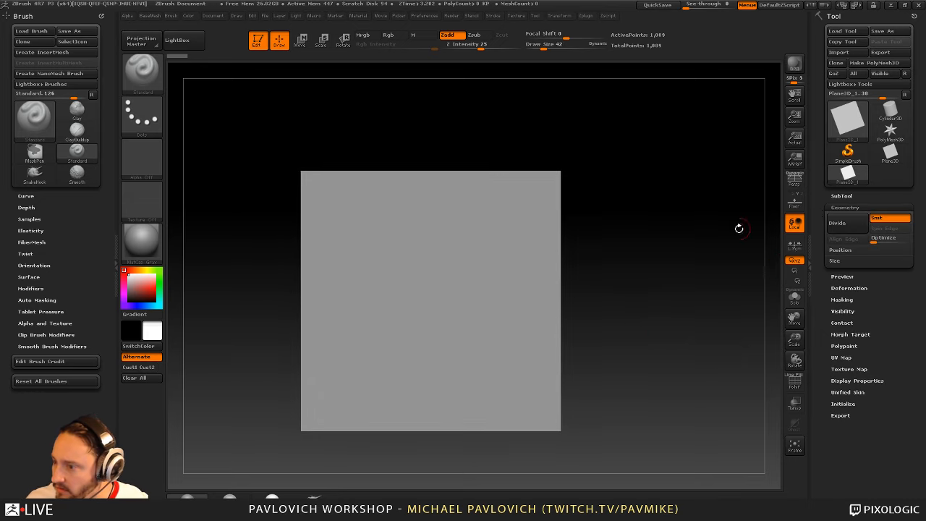
{"action": "key", "text": "shift+f"}
{"action": "left_click_drag", "start_coordinate": [696, 318], "coordinate": [722, 293], "text": "alt"}
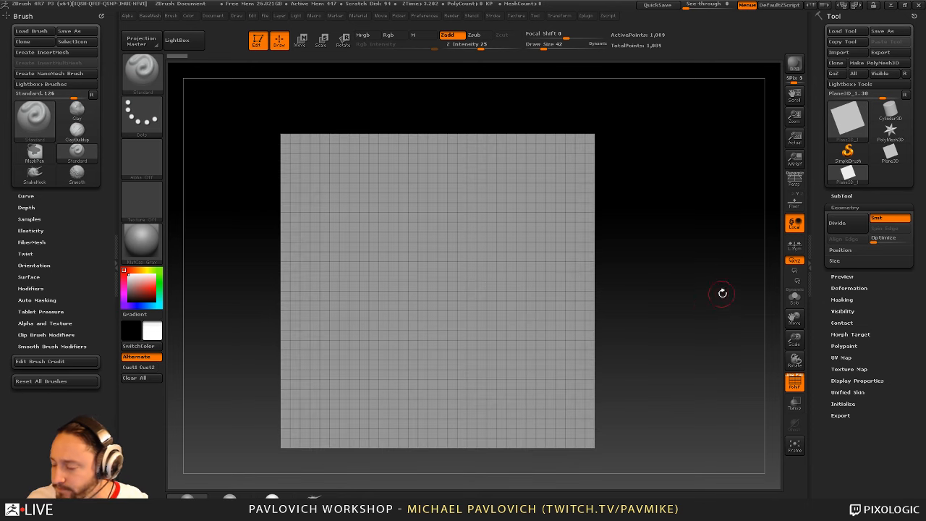
{"action": "left_click", "coordinate": [883, 63]}
{"action": "left_click_drag", "start_coordinate": [654, 188], "coordinate": [674, 209], "text": "alt"}
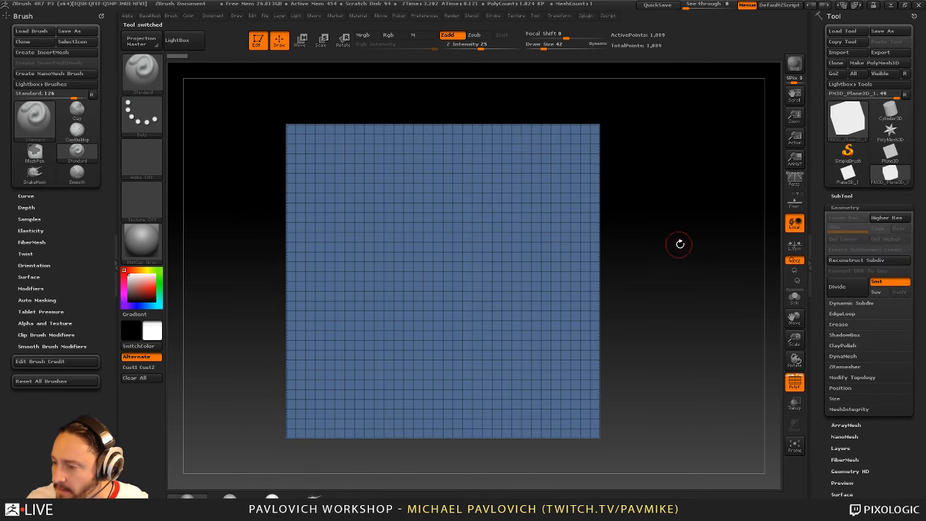
Turn off subdivision smoothing and divide the plane three times, up to subdivision level 4
{"action": "left_click", "coordinate": [877, 282]}
{"action": "left_click", "coordinate": [847, 288]}
{"action": "left_click", "coordinate": [848, 290]}
{"action": "left_click", "coordinate": [848, 289]}
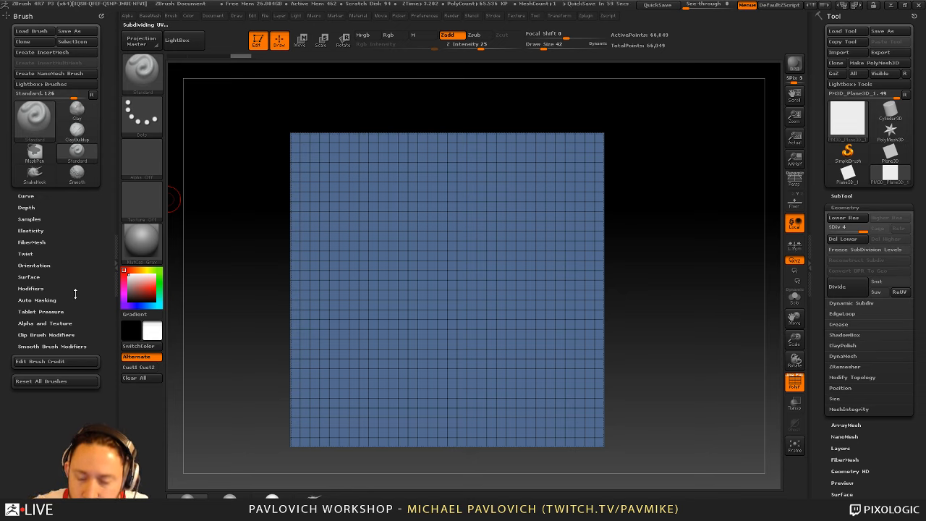
{"action": "key", "text": "shift"}
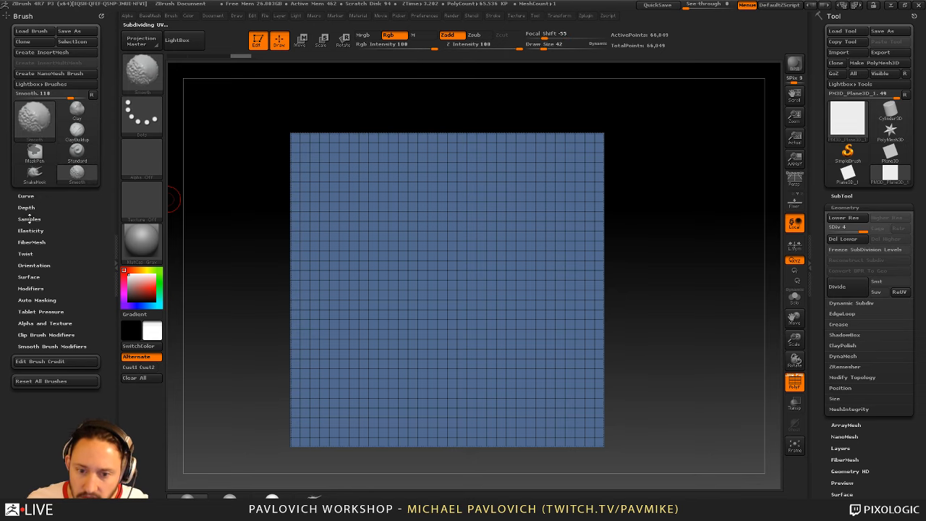
{"action": "left_click", "coordinate": [29, 219], "text": "shift"}
{"action": "left_click", "coordinate": [29, 218], "text": "shift"}
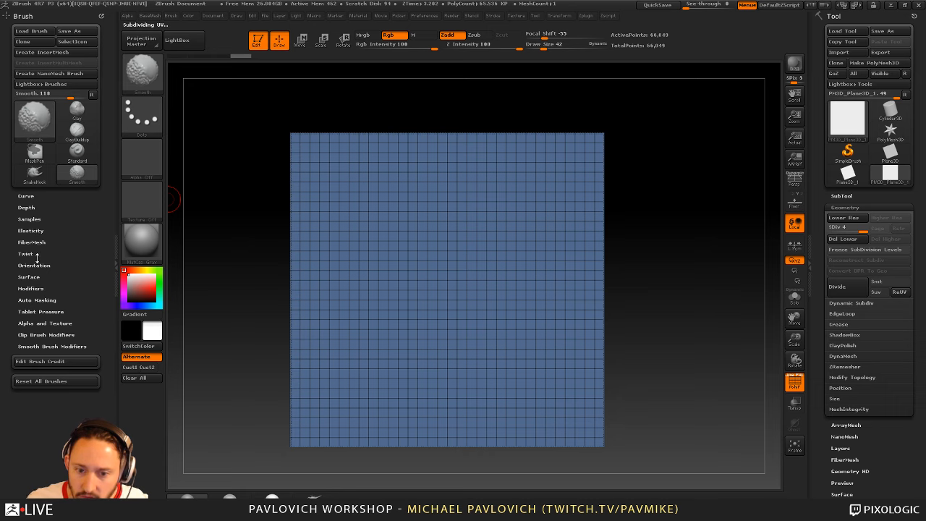
{"action": "left_click", "coordinate": [35, 265], "text": "shift"}
{"action": "left_click", "coordinate": [35, 265], "text": "shift"}
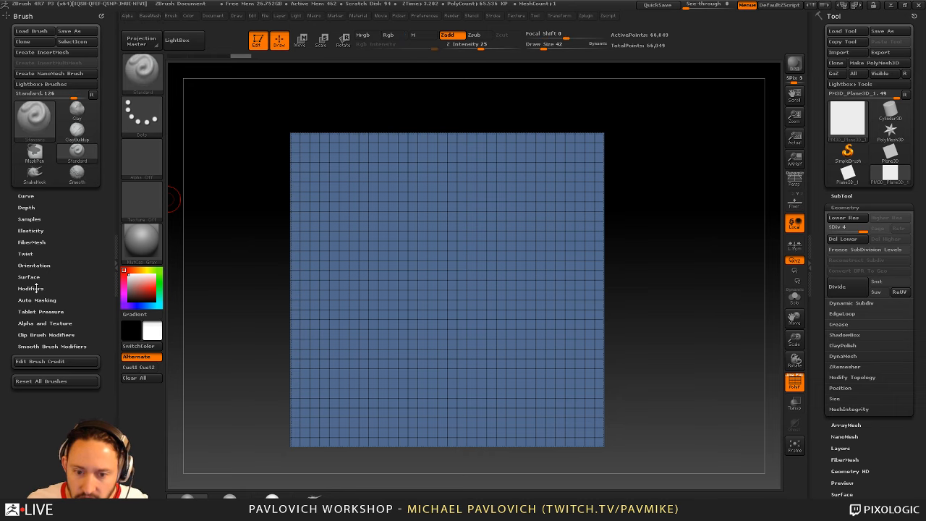
{"action": "left_click", "coordinate": [37, 288], "text": "shift"}
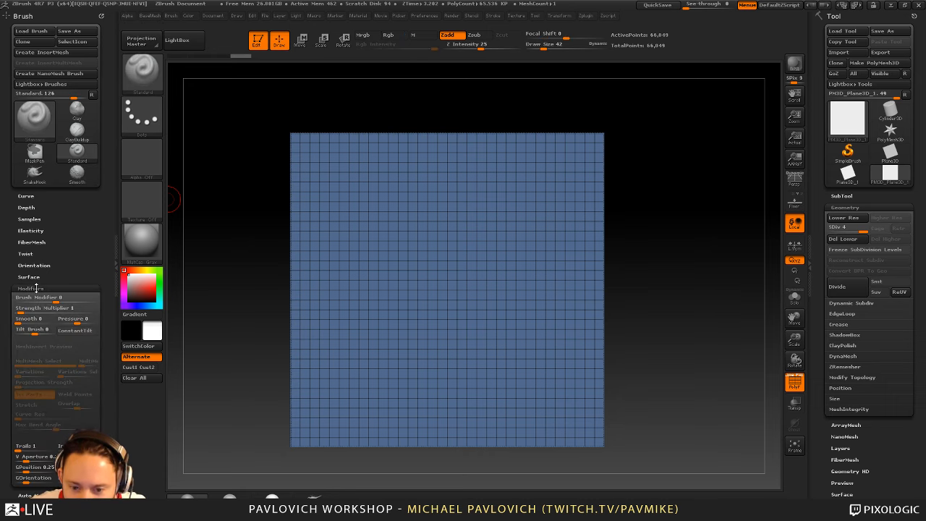
{"action": "left_click", "coordinate": [37, 288], "text": "shift"}
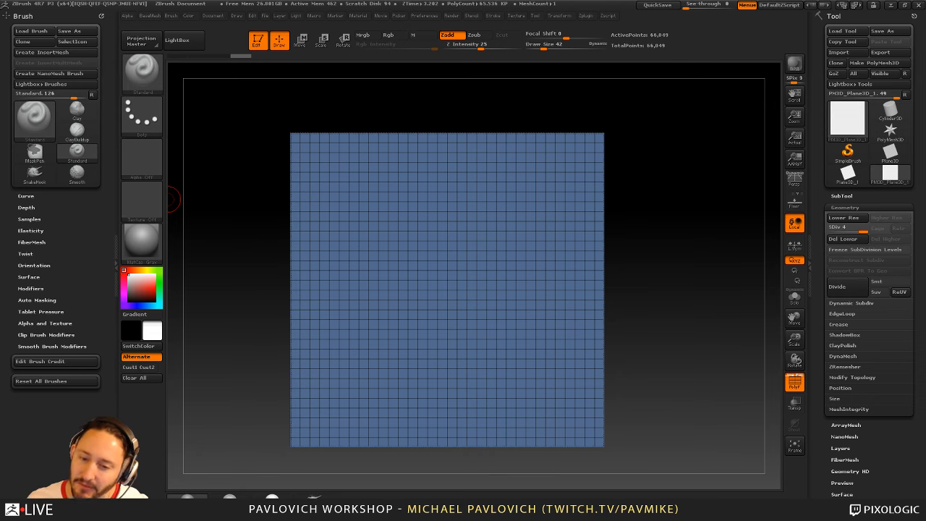
Set the Standard brush's curve WrapMode to 1 and hide the polyframe
{"action": "left_click", "coordinate": [34, 196]}
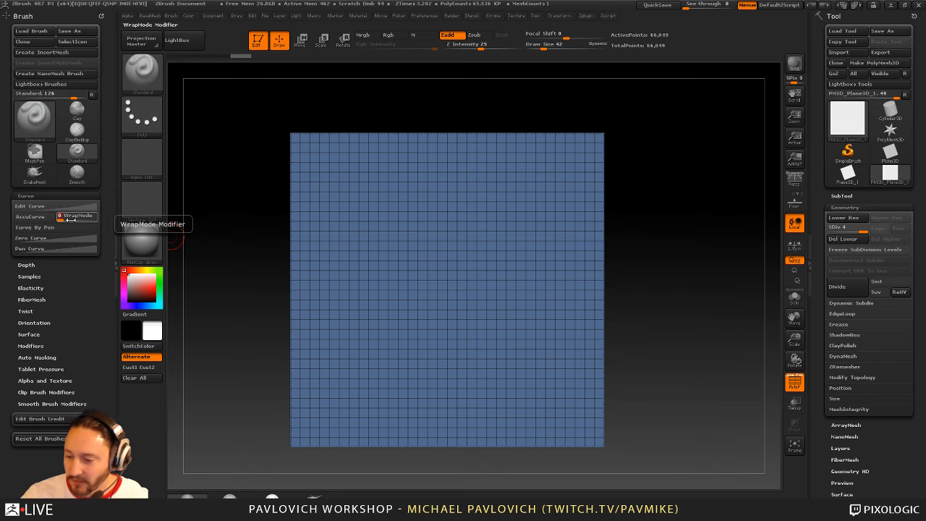
{"action": "left_click", "coordinate": [67, 219]}
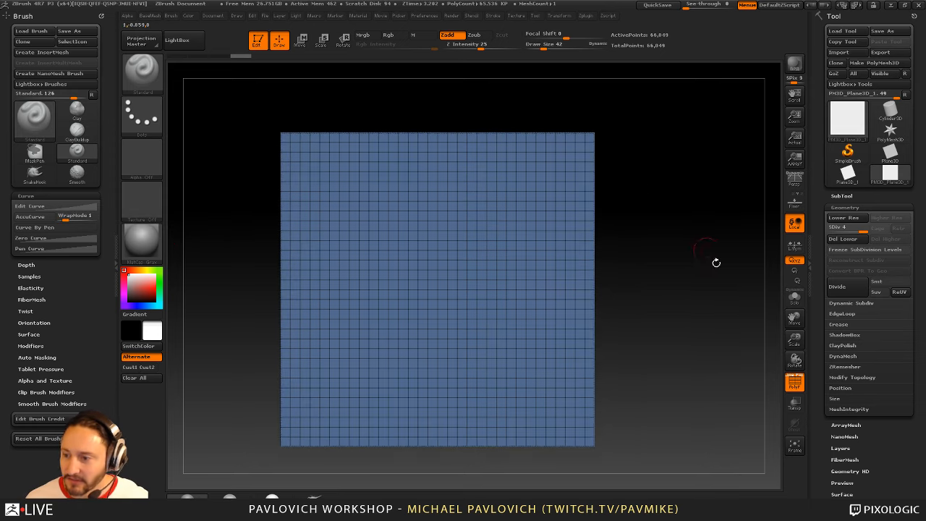
{"action": "left_click", "coordinate": [794, 386]}
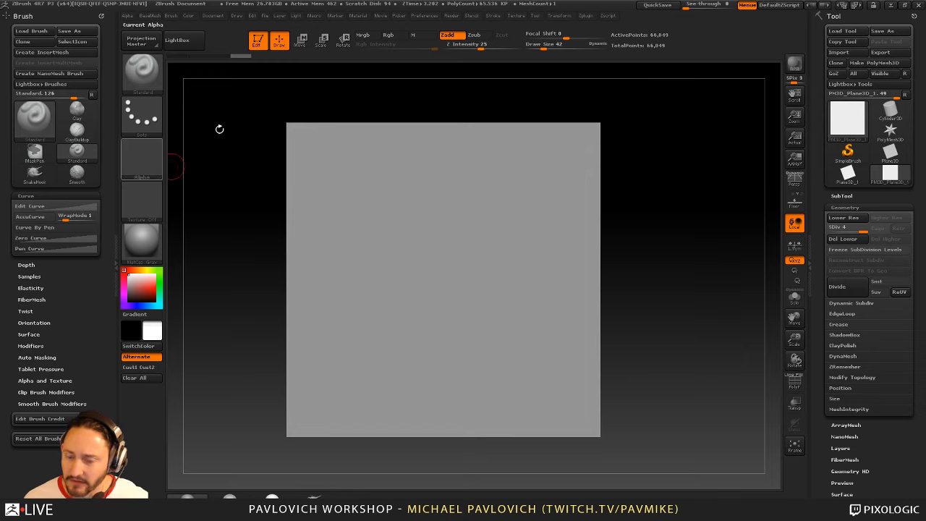
Try Standard brush strokes across the plane's edges to test the wrapping, undoing each one
{"action": "mouse_move", "coordinate": [471, 141]}
{"action": "left_mouse_down"}
{"action": "mouse_move", "coordinate": [490, 156]}
{"action": "mouse_move", "coordinate": [578, 173]}
{"action": "mouse_move", "coordinate": [551, 130]}
{"action": "mouse_move", "coordinate": [615, 174]}
{"action": "left_mouse_up"}
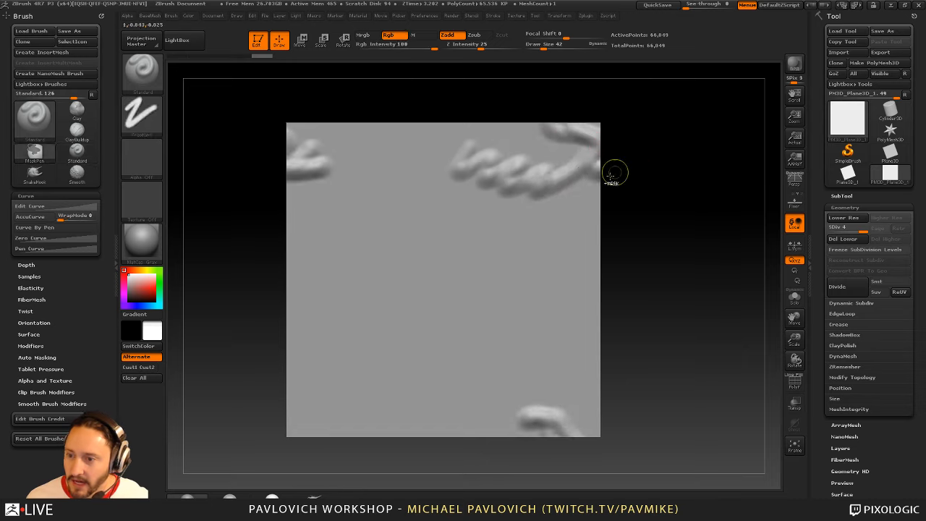
{"action": "key", "text": "ctrl+z"}
{"action": "mouse_move", "coordinate": [487, 259]}
{"action": "left_mouse_down"}
{"action": "mouse_move", "coordinate": [525, 218]}
{"action": "mouse_move", "coordinate": [455, 185]}
{"action": "mouse_move", "coordinate": [507, 170]}
{"action": "mouse_move", "coordinate": [531, 97]}
{"action": "mouse_move", "coordinate": [509, 86]}
{"action": "mouse_move", "coordinate": [509, 58]}
{"action": "mouse_move", "coordinate": [460, 42]}
{"action": "mouse_move", "coordinate": [489, 27]}
{"action": "left_mouse_up"}
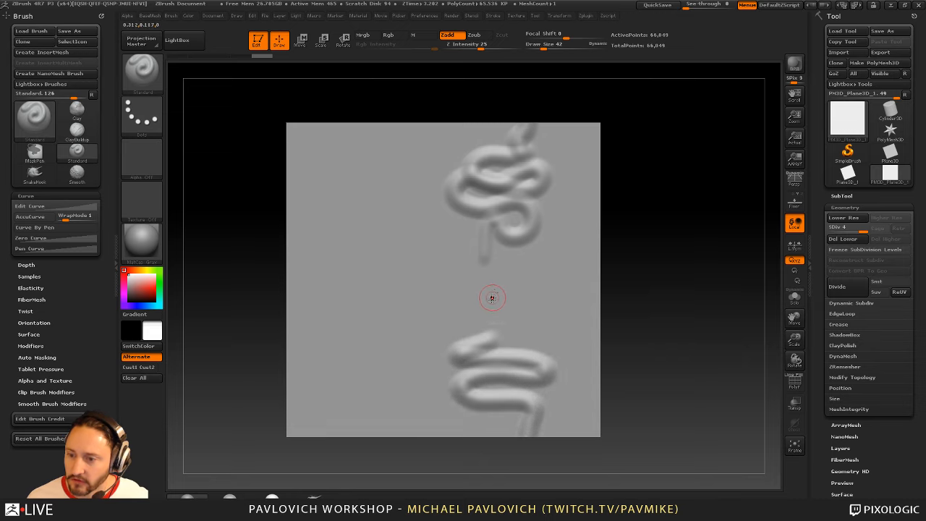
{"action": "key", "text": "ctrl+z"}
{"action": "left_click_drag", "start_coordinate": [533, 205], "coordinate": [784, 211]}
{"action": "key", "text": "ctrl+z"}
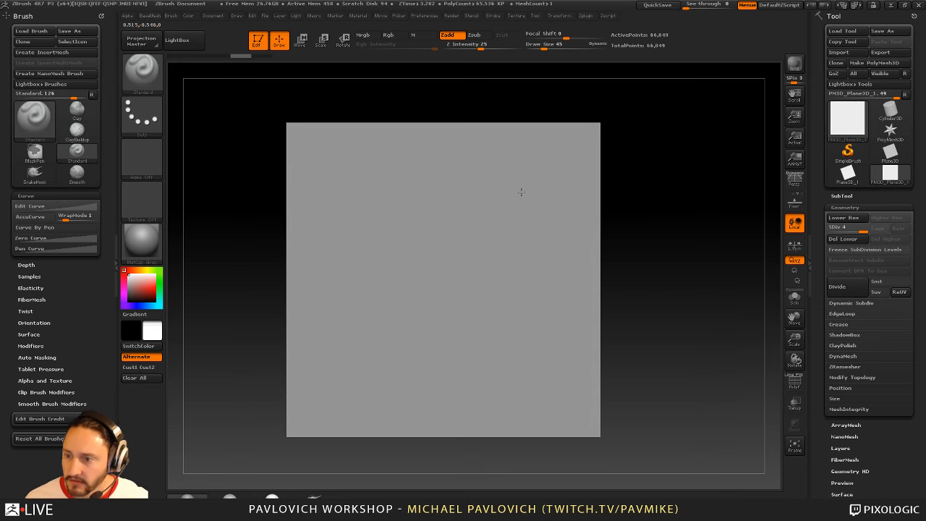
{"action": "mouse_move", "coordinate": [519, 193]}
{"action": "left_mouse_down"}
{"action": "mouse_move", "coordinate": [746, 180]}
{"action": "mouse_move", "coordinate": [321, 298]}
{"action": "mouse_move", "coordinate": [504, 442]}
{"action": "mouse_move", "coordinate": [497, 201]}
{"action": "mouse_move", "coordinate": [251, 202]}
{"action": "mouse_move", "coordinate": [507, 217]}
{"action": "mouse_move", "coordinate": [435, 275]}
{"action": "mouse_move", "coordinate": [326, 303]}
{"action": "mouse_move", "coordinate": [377, 331]}
{"action": "mouse_move", "coordinate": [644, 288]}
{"action": "mouse_move", "coordinate": [734, 295]}
{"action": "left_mouse_up"}
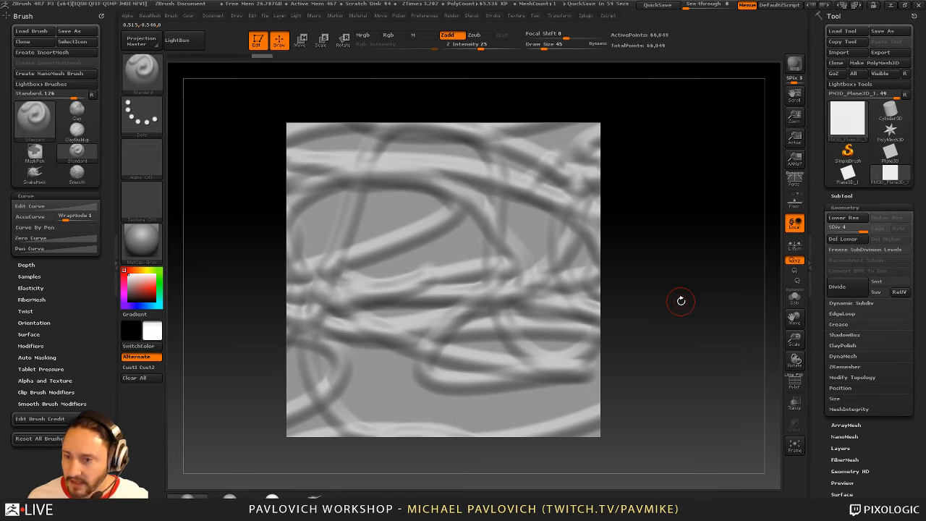
{"action": "key", "text": "ctrl+z"}
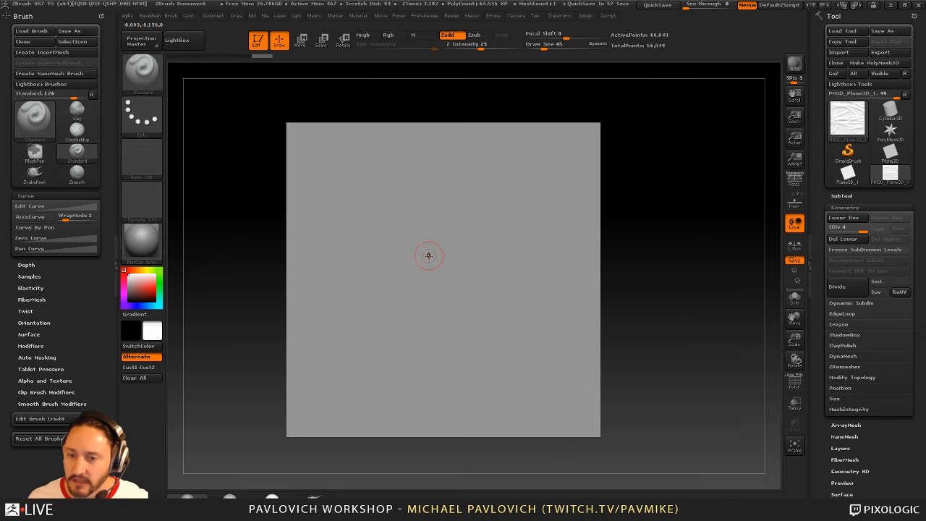
Turn off constrained proportions and resize the document to 1024 by 1024
{"action": "left_click", "coordinate": [212, 16]}
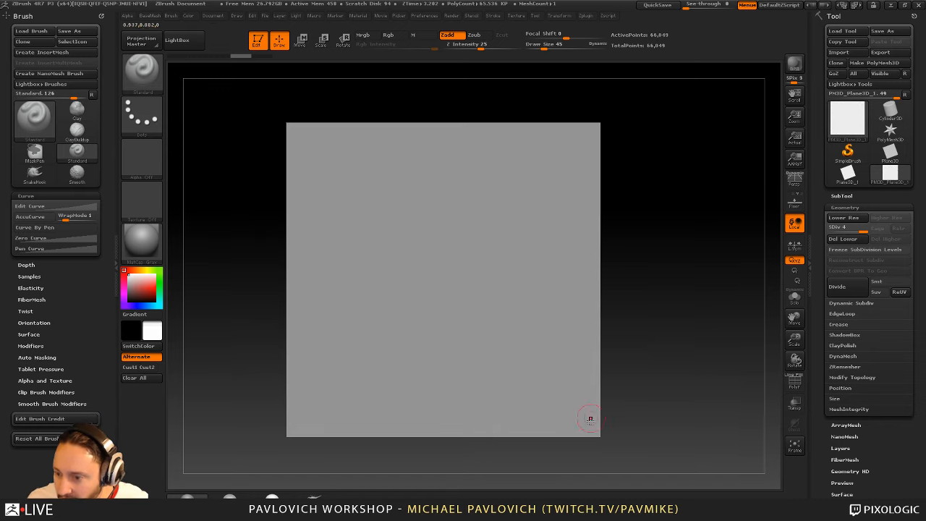
{"action": "left_click", "coordinate": [210, 18]}
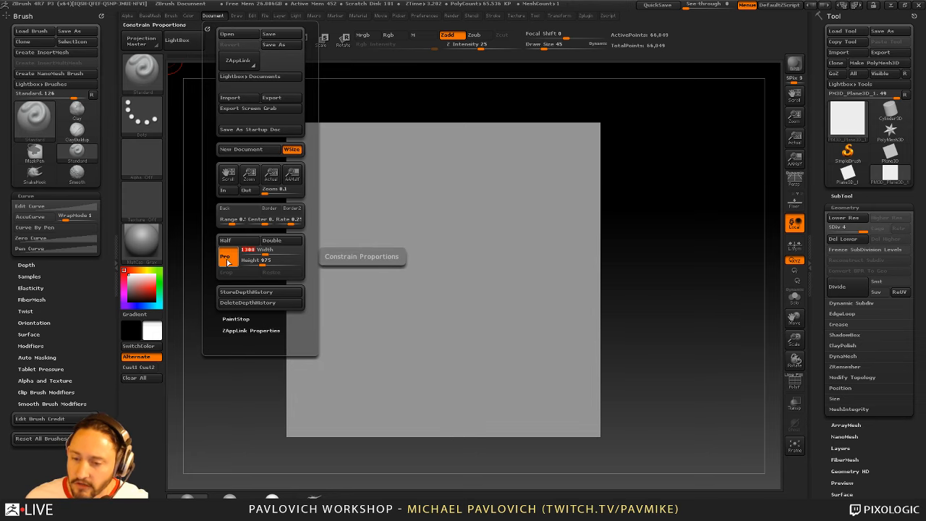
{"action": "left_click", "coordinate": [227, 259]}
{"action": "left_click", "coordinate": [249, 249]}
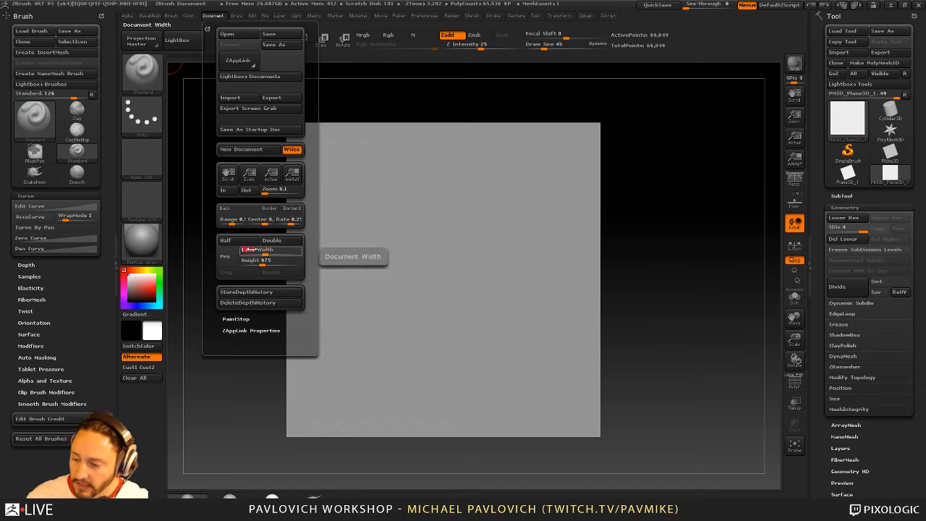
{"action": "type", "text": "1024"}
{"action": "key", "text": "Tab"}
{"action": "type", "text": "1024"}
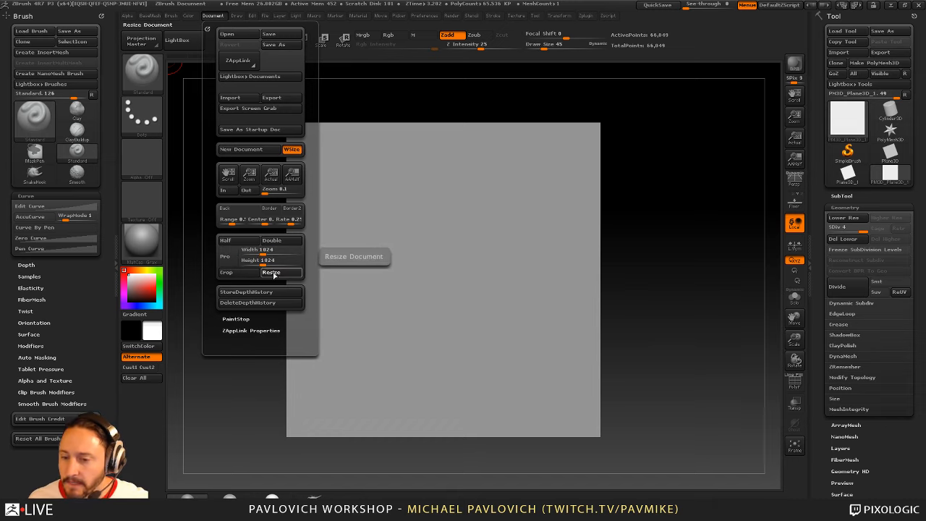
{"action": "left_click", "coordinate": [272, 272]}
{"action": "left_click", "coordinate": [488, 305]}
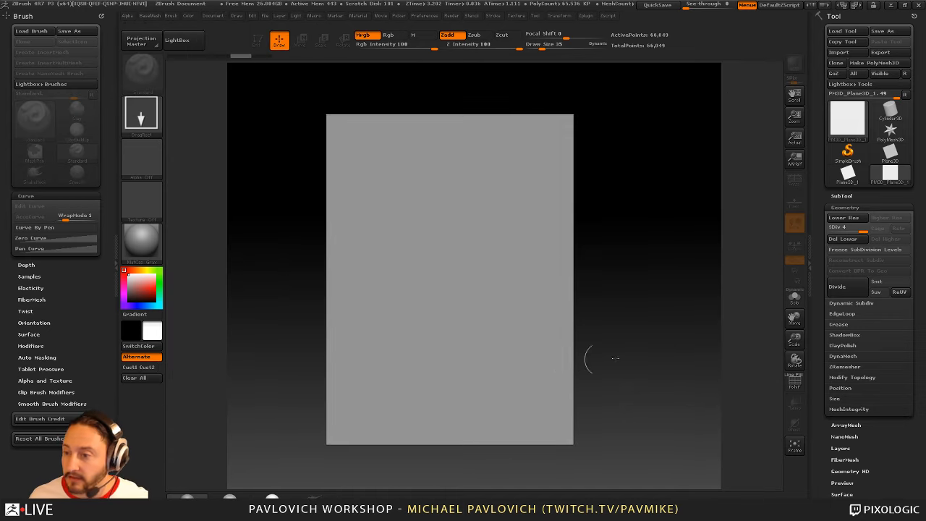
Draw the subdivided plane afresh on the resized canvas, put it in edit mode and snap it upright
{"action": "left_click_drag", "start_coordinate": [795, 116], "coordinate": [695, 162]}
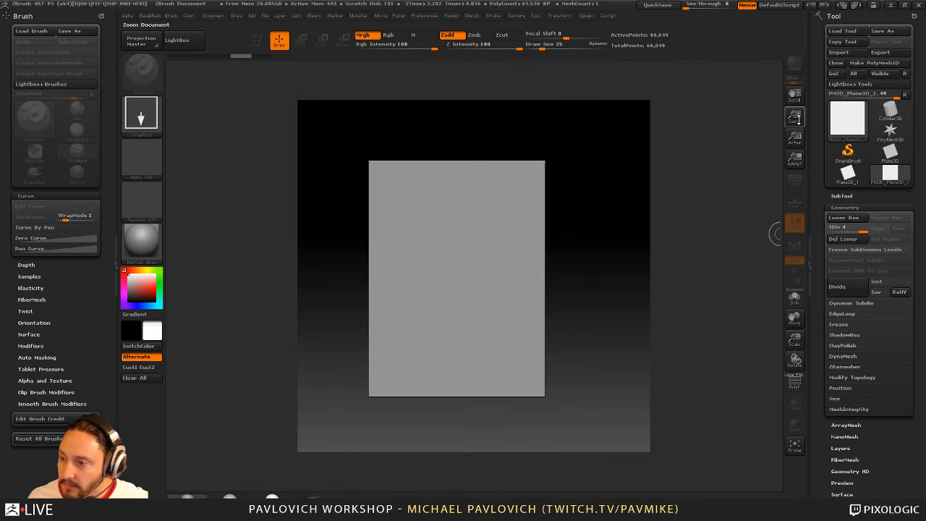
{"action": "left_click_drag", "start_coordinate": [798, 119], "coordinate": [795, 142]}
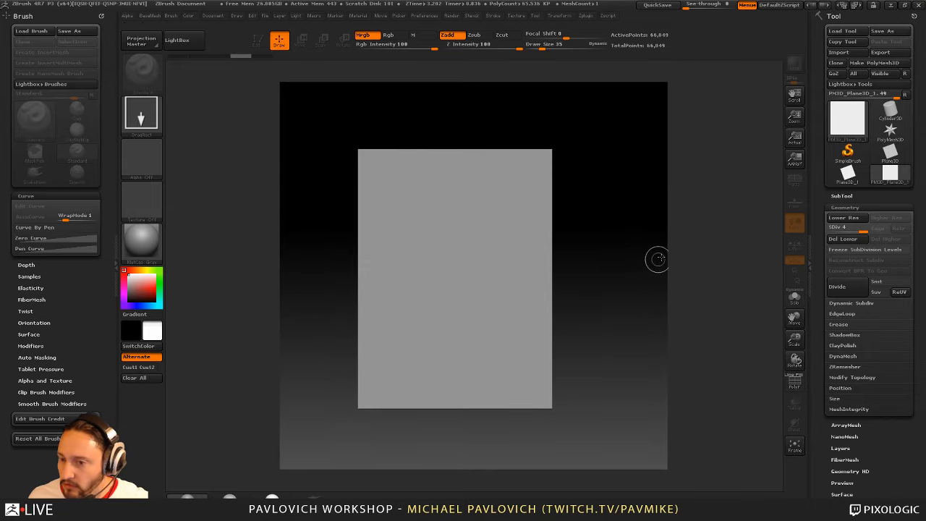
{"action": "left_click_drag", "start_coordinate": [635, 221], "coordinate": [502, 388]}
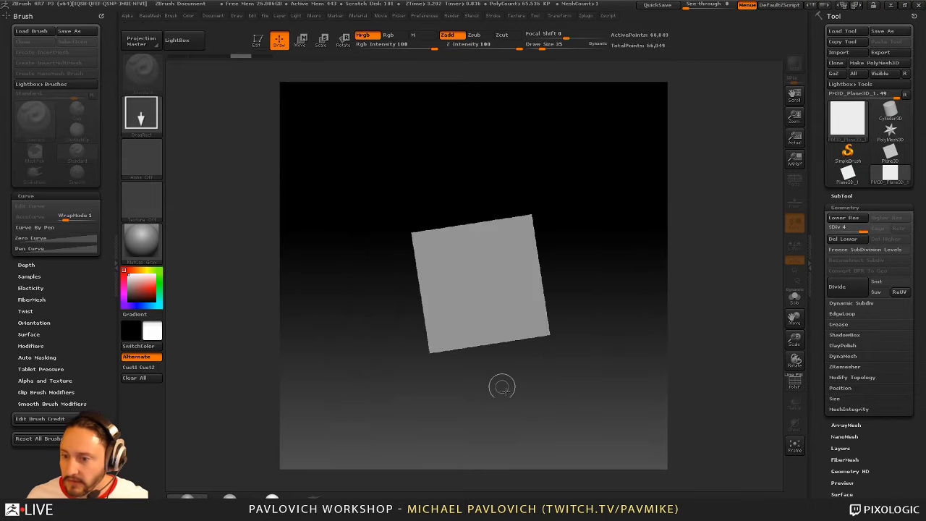
{"action": "left_click", "coordinate": [258, 39]}
{"action": "left_click_drag", "start_coordinate": [589, 211], "coordinate": [608, 239], "text": "shift"}
Sculpt overlapping wrapped strokes all over the plane and frame it to fill the square canvas
{"action": "mouse_move", "coordinate": [424, 268]}
{"action": "left_mouse_down"}
{"action": "mouse_move", "coordinate": [380, 226]}
{"action": "mouse_move", "coordinate": [475, 337]}
{"action": "mouse_move", "coordinate": [384, 329]}
{"action": "mouse_move", "coordinate": [390, 313]}
{"action": "mouse_move", "coordinate": [491, 330]}
{"action": "mouse_move", "coordinate": [615, 322]}
{"action": "left_mouse_up"}
{"action": "key", "text": "f"}
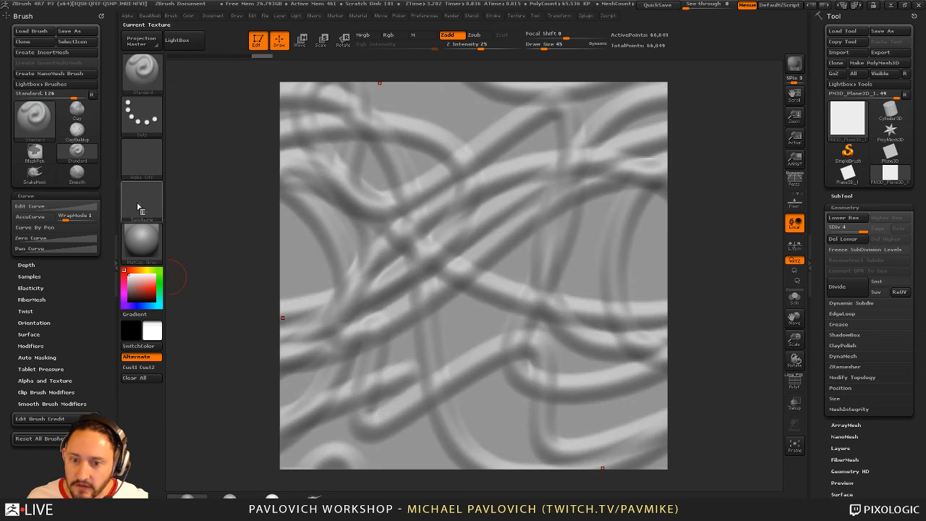
Capture the canvas as a new alpha with GrabDoc and leave edit mode
{"action": "left_click", "coordinate": [144, 168]}
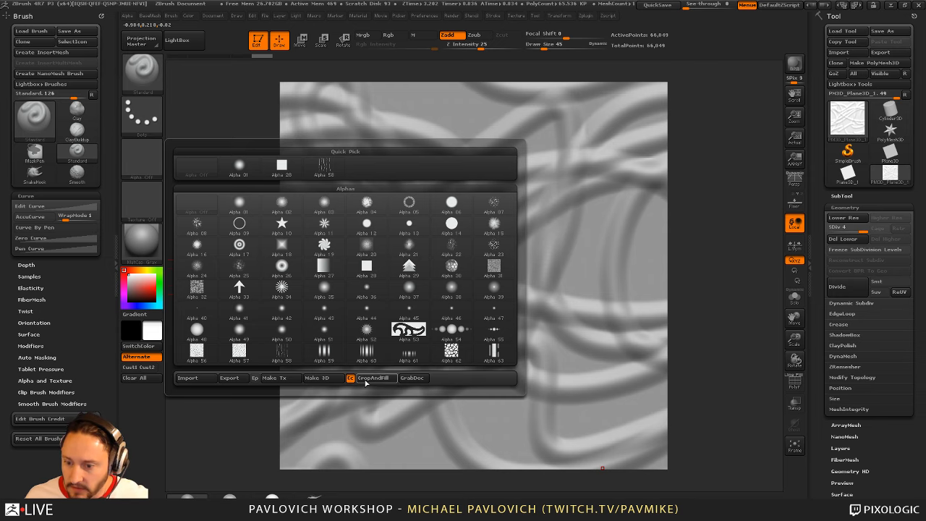
{"action": "left_click", "coordinate": [410, 377]}
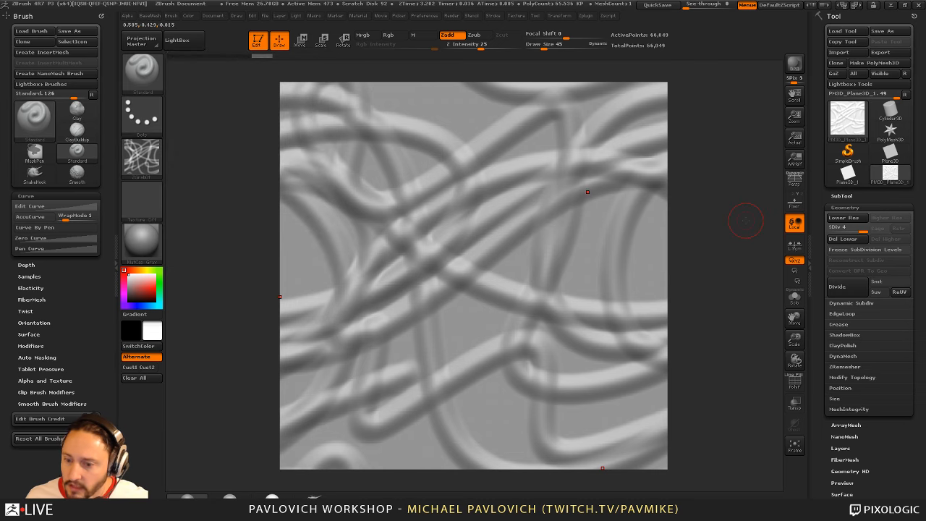
{"action": "left_click", "coordinate": [257, 40]}
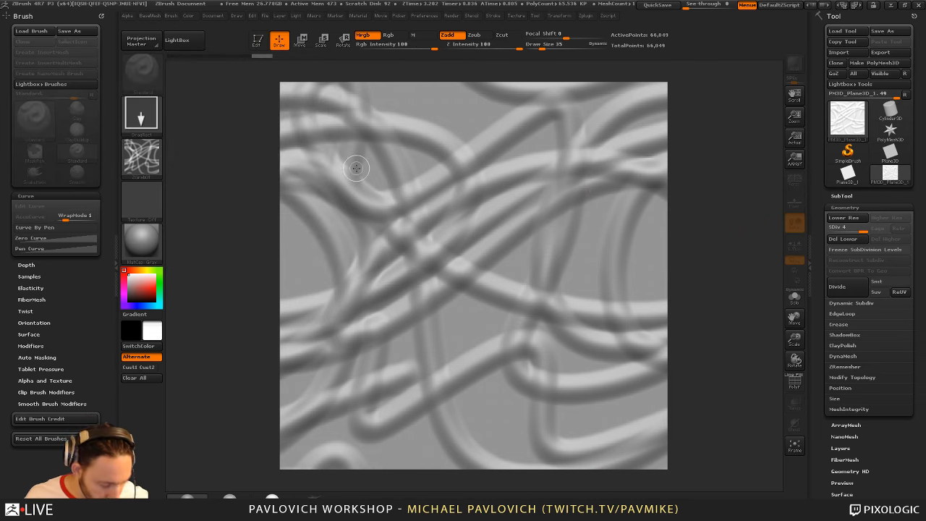
Offset the captured canvas repeatedly with wraparound to check that the strokes tile across every edge
{"action": "mouse_move", "coordinate": [355, 166]}
{"action": "left_mouse_down"}
{"action": "mouse_move", "coordinate": [447, 253]}
{"action": "mouse_move", "coordinate": [608, 365]}
{"action": "left_mouse_up"}
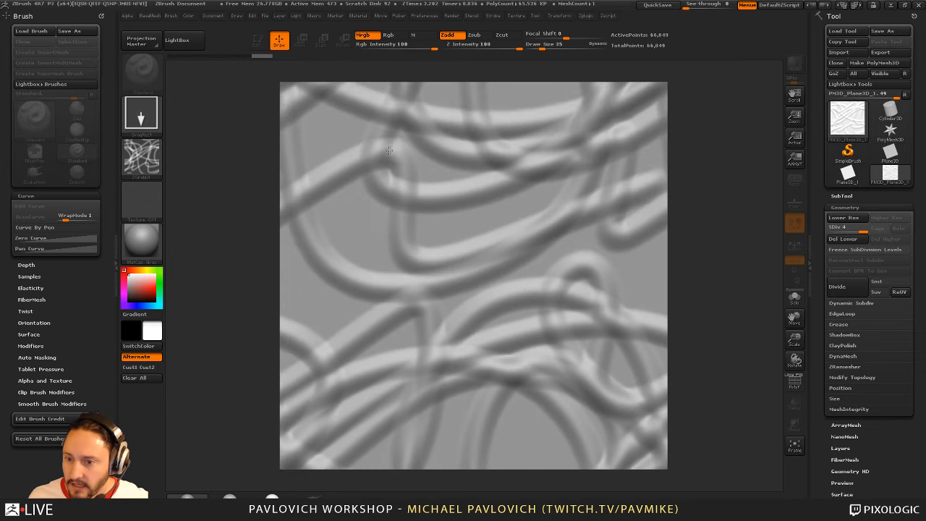
{"action": "mouse_move", "coordinate": [388, 149]}
{"action": "left_mouse_down"}
{"action": "mouse_move", "coordinate": [381, 194]}
{"action": "mouse_move", "coordinate": [501, 265]}
{"action": "left_mouse_up"}
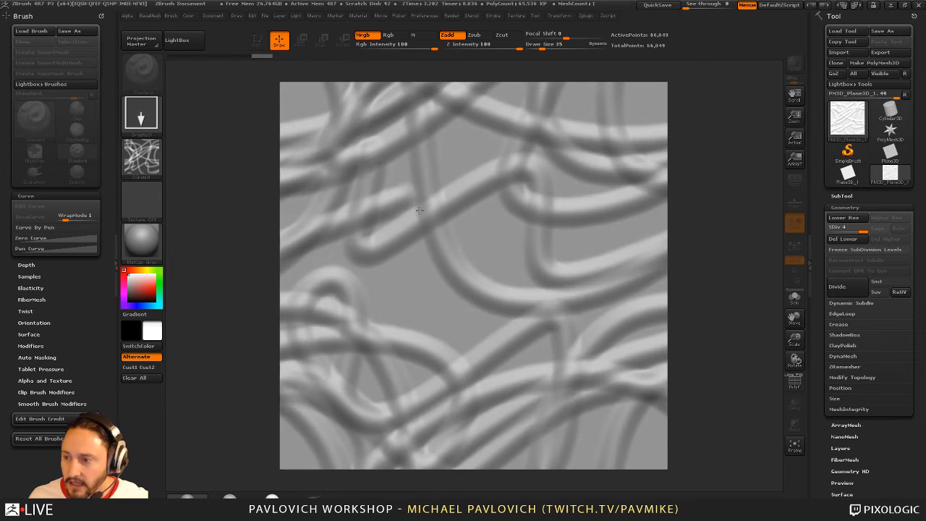
{"action": "left_click_drag", "start_coordinate": [420, 210], "coordinate": [504, 296]}
{"action": "left_click_drag", "start_coordinate": [360, 170], "coordinate": [592, 402]}
{"action": "left_click_drag", "start_coordinate": [380, 193], "coordinate": [535, 335]}
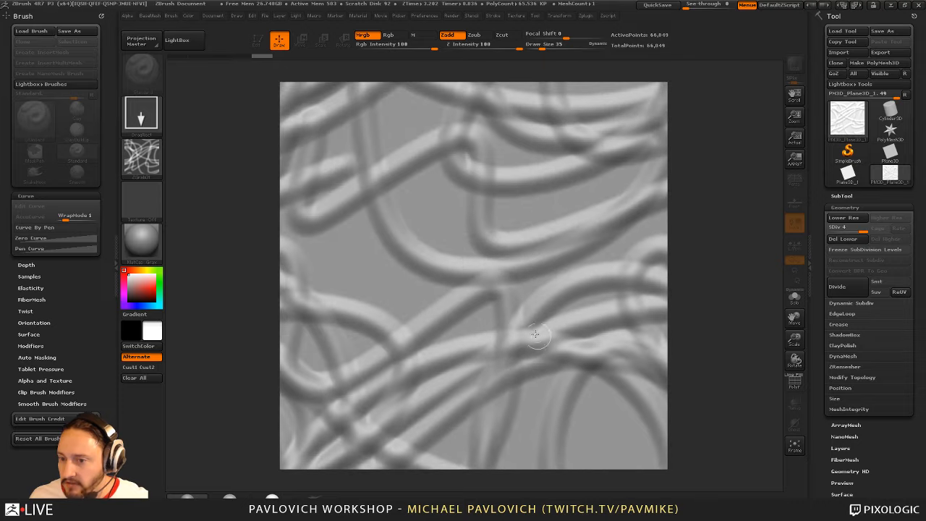
{"action": "left_click_drag", "start_coordinate": [414, 194], "coordinate": [579, 362]}
{"action": "left_click_drag", "start_coordinate": [377, 174], "coordinate": [548, 337]}
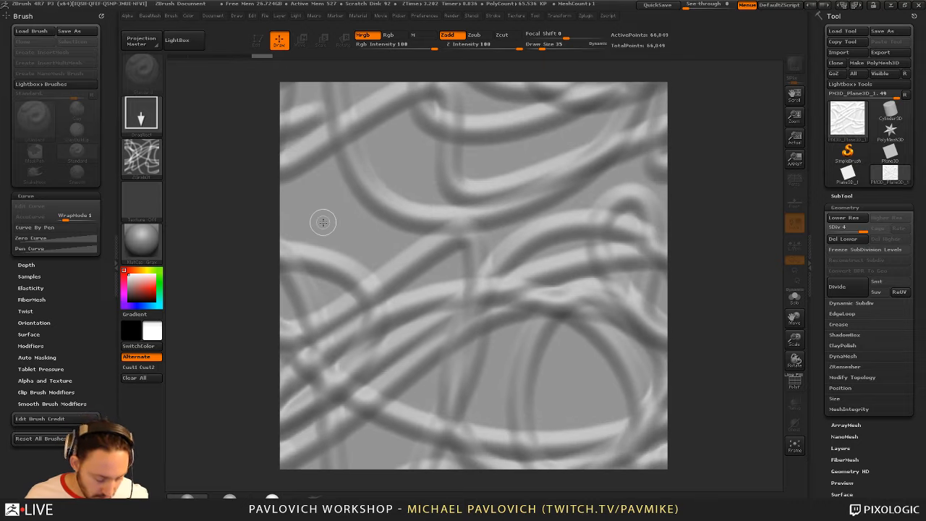
Clear the canvas, draw a Cylinder3D on it and put it in edit mode
{"action": "key", "text": "ctrl+n"}
{"action": "left_click", "coordinate": [859, 154]}
{"action": "left_click", "coordinate": [882, 117]}
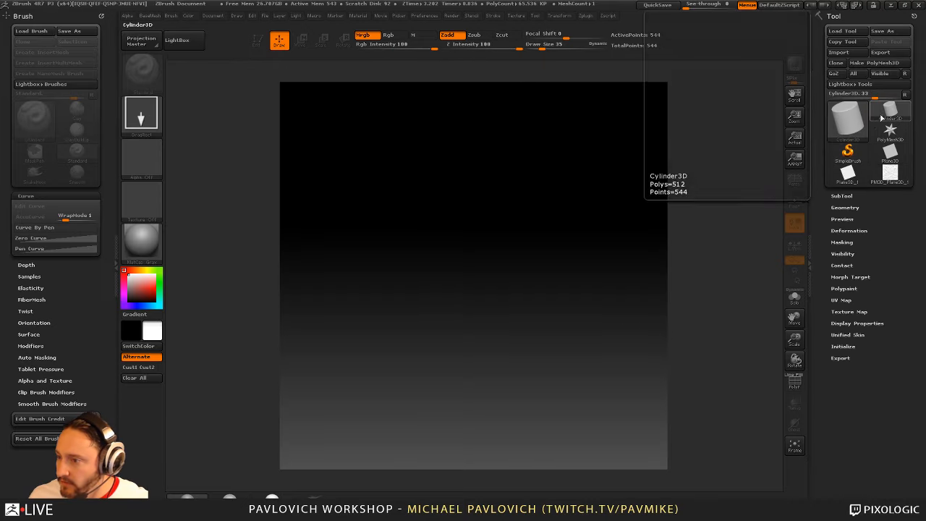
{"action": "left_click_drag", "start_coordinate": [395, 281], "coordinate": [455, 372]}
{"action": "key", "text": "t"}
Turn the cylinder sideways and snapshot copies of it until six sit spread over the canvas in three rows
{"action": "left_click_drag", "start_coordinate": [577, 185], "coordinate": [569, 313]}
{"action": "left_click_drag", "start_coordinate": [569, 313], "coordinate": [540, 206], "text": "alt"}
{"action": "key", "text": "shift+s"}
{"action": "left_click_drag", "start_coordinate": [470, 267], "coordinate": [688, 258], "text": "alt"}
{"action": "key", "text": "shift+s"}
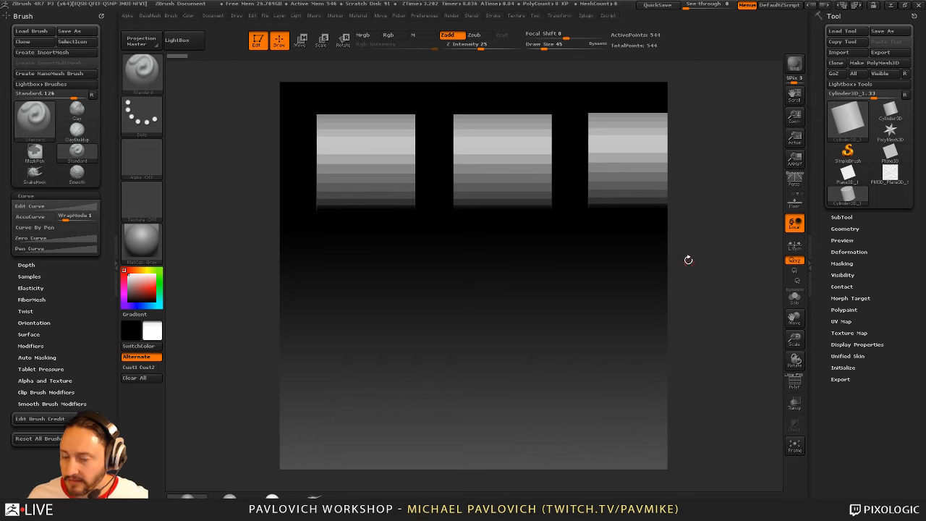
{"action": "left_click_drag", "start_coordinate": [465, 261], "coordinate": [281, 385], "text": "alt"}
{"action": "key", "text": "shift+s"}
{"action": "mouse_move", "coordinate": [233, 328]}
{"action": "left_mouse_down", "text": "alt"}
{"action": "mouse_move", "coordinate": [375, 364]}
{"action": "mouse_move", "coordinate": [389, 328]}
{"action": "mouse_move", "coordinate": [223, 452]}
{"action": "mouse_move", "coordinate": [165, 459]}
{"action": "left_mouse_up", "text": "alt"}
{"action": "key", "text": "shift+s"}
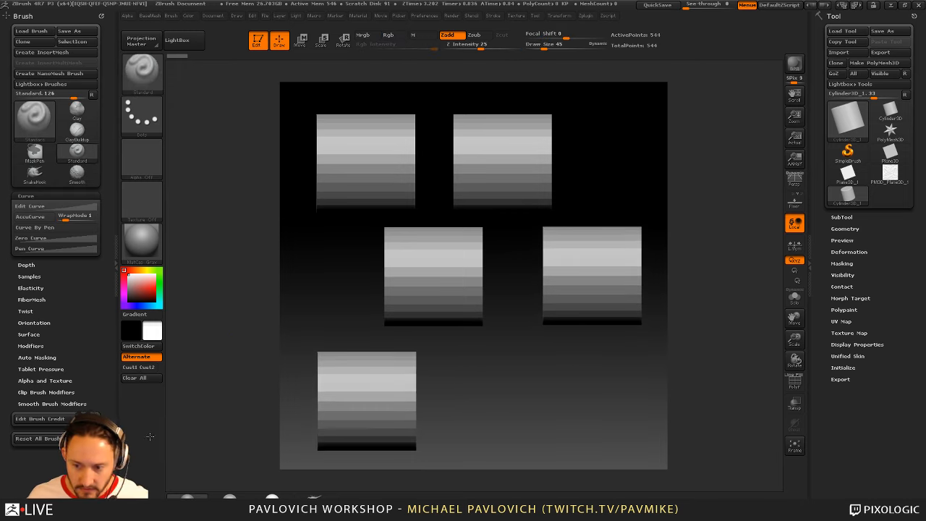
{"action": "key", "text": "shift+s"}
{"action": "left_click_drag", "start_coordinate": [207, 399], "coordinate": [387, 391], "text": "alt"}
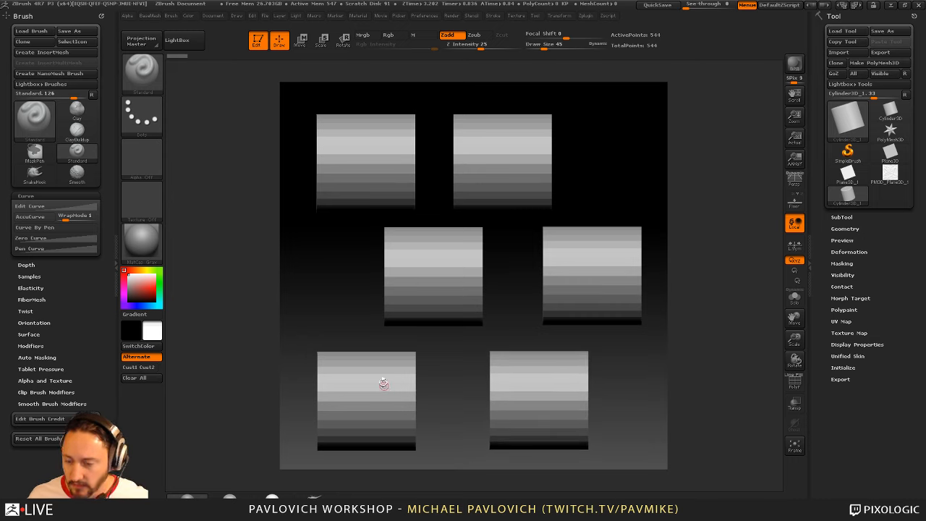
Leave edit mode, offset the canvas with wraparound and draw the PolyMesh3D star in the gap between the upper cylinders
{"action": "key", "text": "shift"}
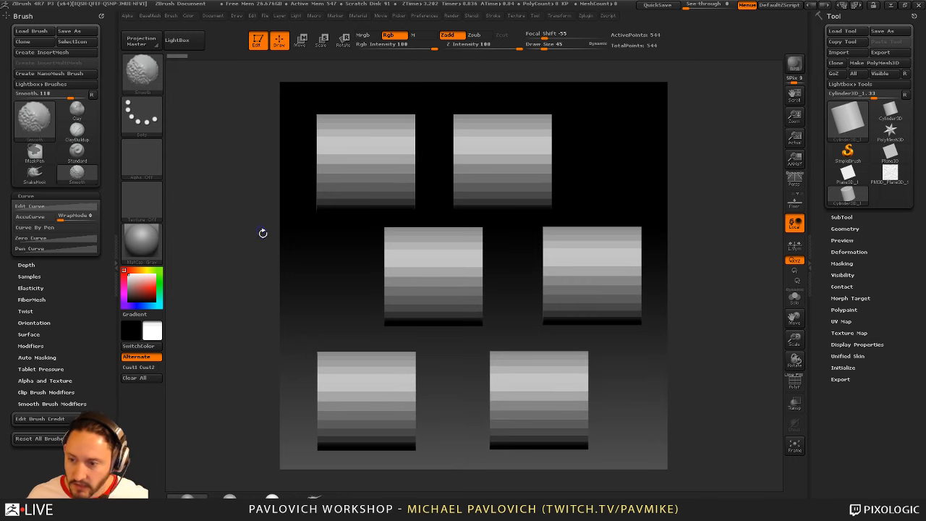
{"action": "key", "text": "t"}
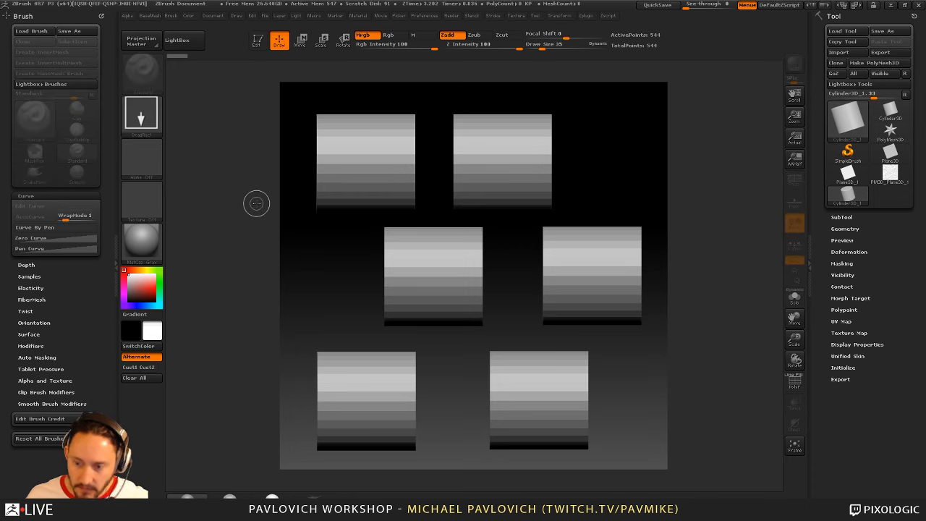
{"action": "left_click_drag", "start_coordinate": [277, 211], "coordinate": [424, 357]}
{"action": "left_click_drag", "start_coordinate": [464, 292], "coordinate": [451, 330]}
{"action": "left_click", "coordinate": [890, 129]}
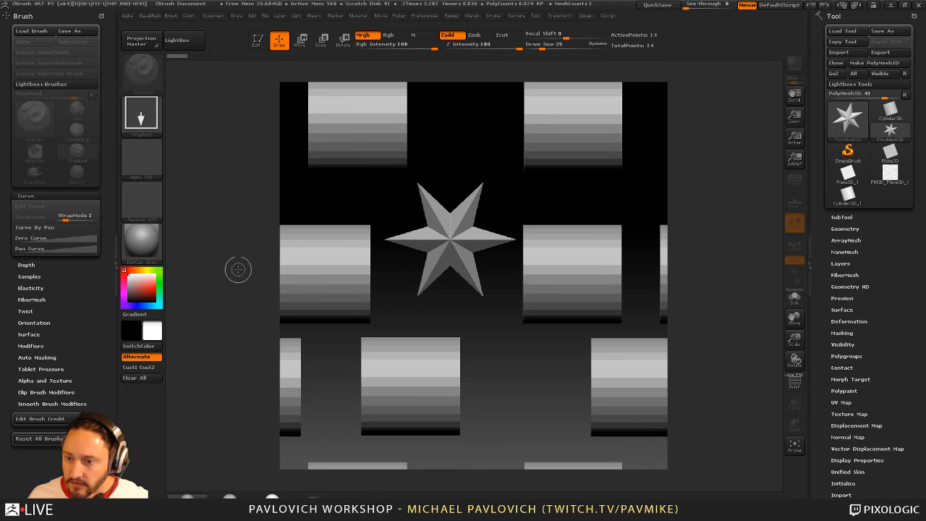
Capture the cylinder and star arrangement as a new alpha with GrabDoc and clear the canvas
{"action": "left_click", "coordinate": [150, 166]}
{"action": "left_click", "coordinate": [408, 338]}
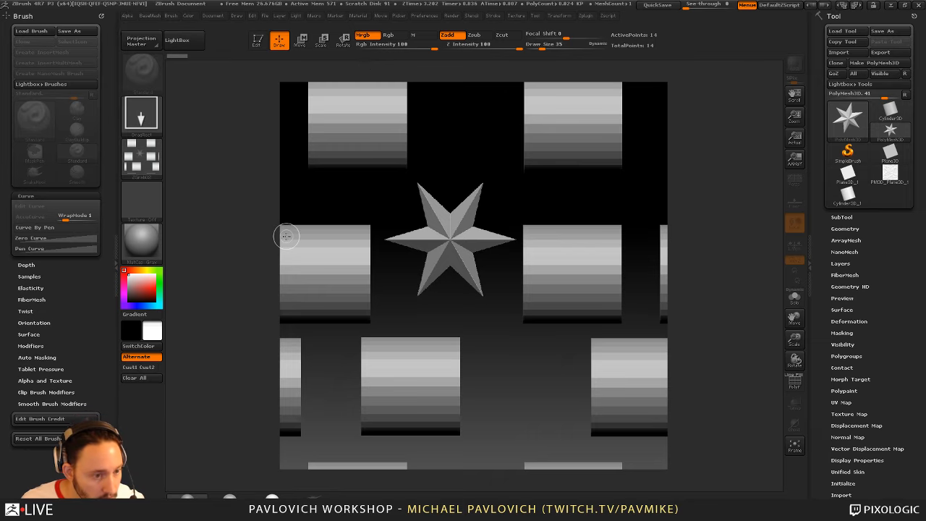
{"action": "key", "text": "ctrl+n"}
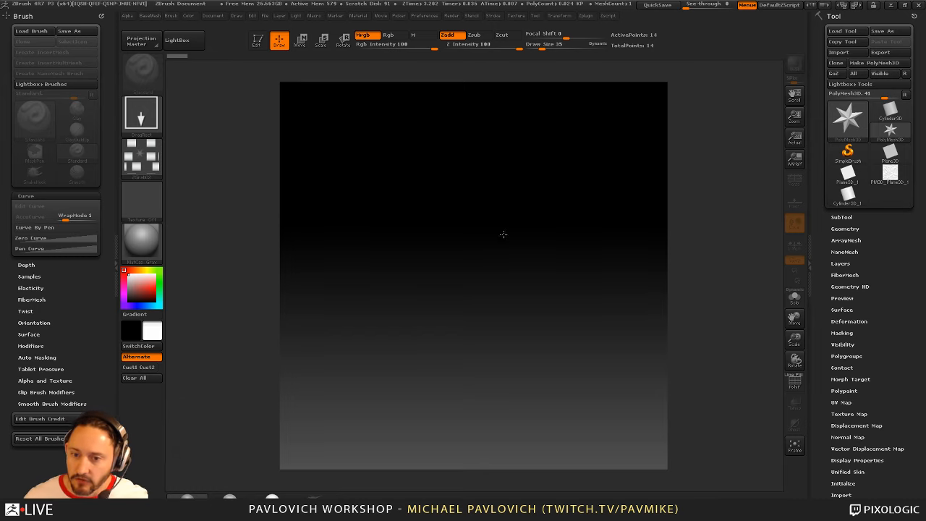
Turn the alpha off and draw a new Plane3D in edit mode, snapped upright and framed with its polyframe shown
{"action": "left_click", "coordinate": [148, 158]}
{"action": "left_click", "coordinate": [204, 168]}
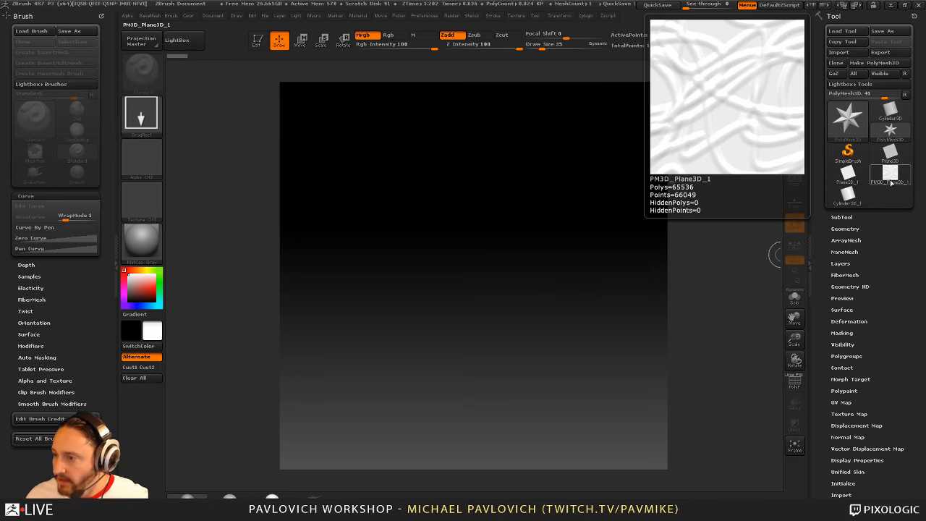
{"action": "left_click", "coordinate": [890, 150]}
{"action": "left_click_drag", "start_coordinate": [459, 281], "coordinate": [433, 293]}
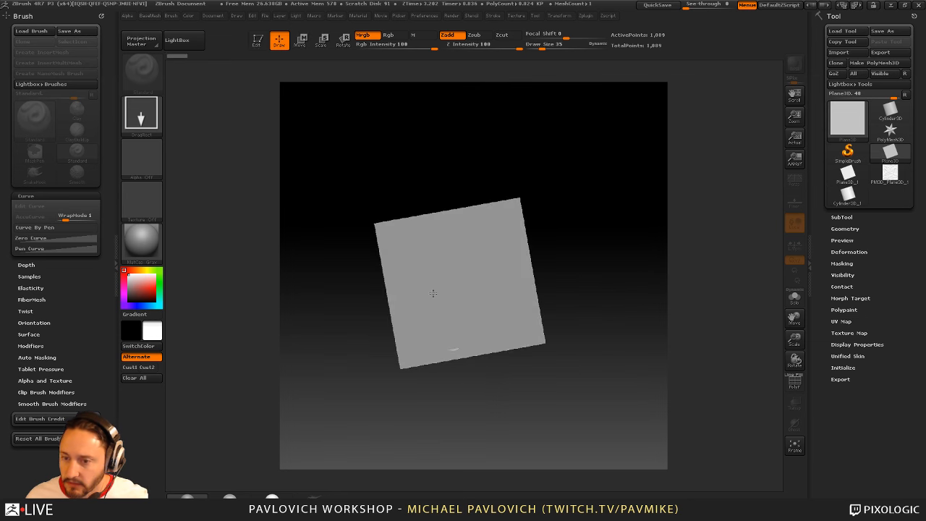
{"action": "left_click", "coordinate": [258, 41]}
{"action": "left_click", "coordinate": [794, 383]}
{"action": "mouse_move", "coordinate": [682, 324]}
{"action": "left_mouse_down", "text": "shift"}
{"action": "mouse_move", "coordinate": [684, 345]}
{"action": "mouse_move", "coordinate": [673, 325]}
{"action": "left_mouse_up", "text": "shift"}
{"action": "key", "text": "f"}
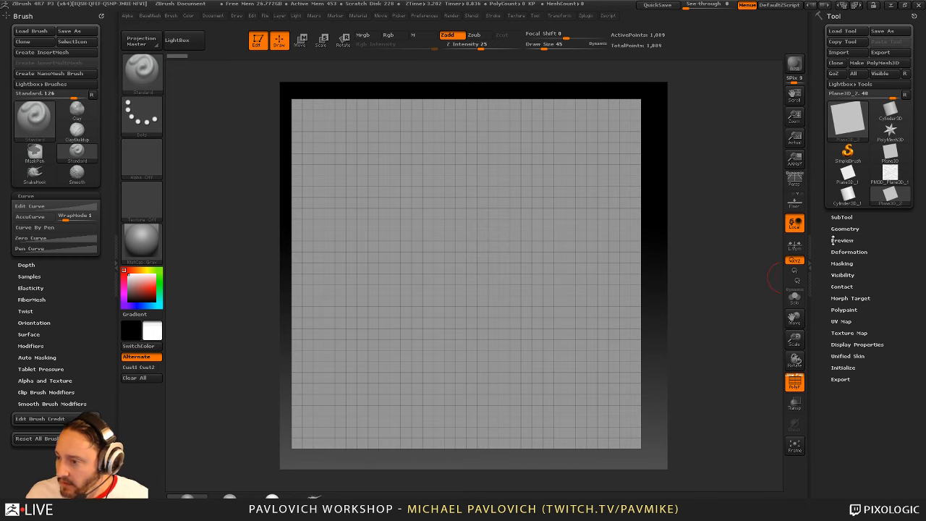
Convert the plane to a PolyMesh3D and reconstruct its lower subdivision levels three times
{"action": "left_click", "coordinate": [875, 63]}
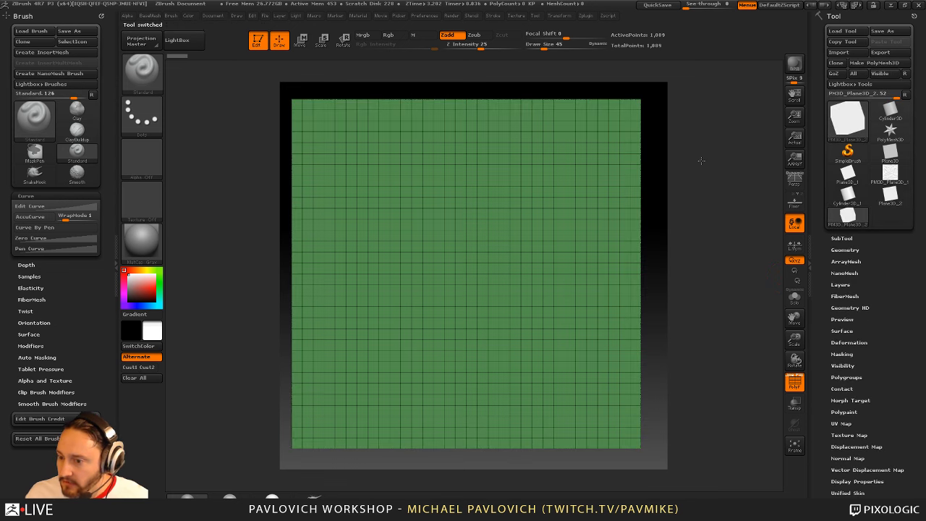
{"action": "left_click_drag", "start_coordinate": [690, 304], "coordinate": [704, 289], "text": "alt"}
{"action": "key", "text": "s"}
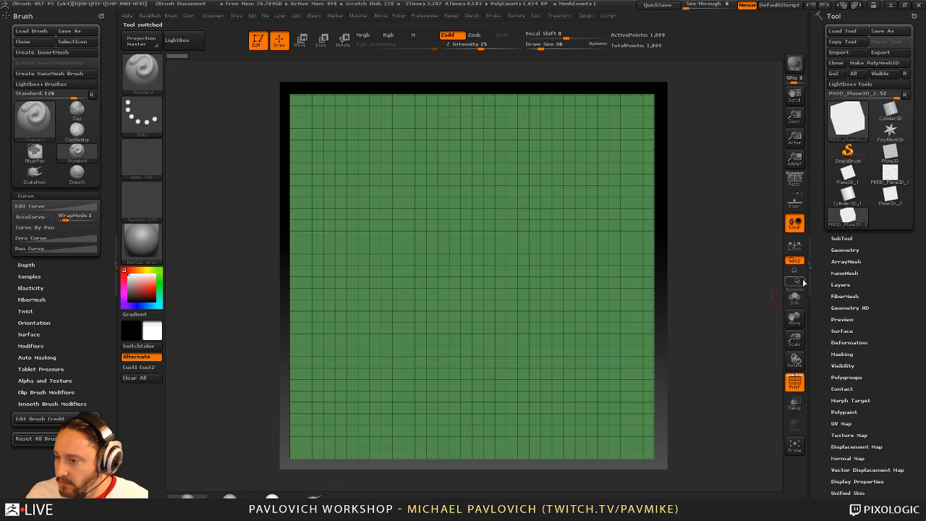
{"action": "left_click", "coordinate": [845, 250]}
{"action": "left_click", "coordinate": [865, 302]}
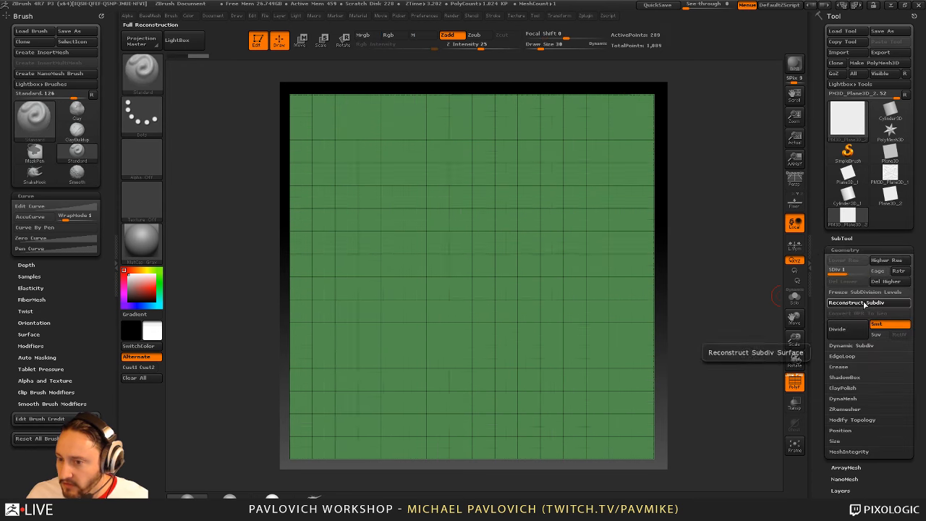
{"action": "left_click", "coordinate": [865, 302]}
{"action": "left_click", "coordinate": [864, 302]}
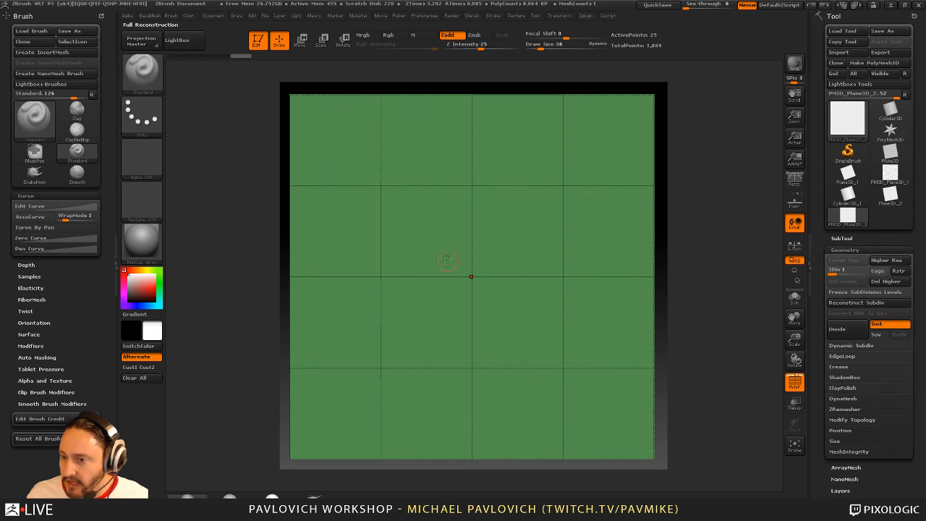
Undo the last subdivision reconstruction and delete the plane's higher subdivision levels
{"action": "key", "text": "ctrl+d"}
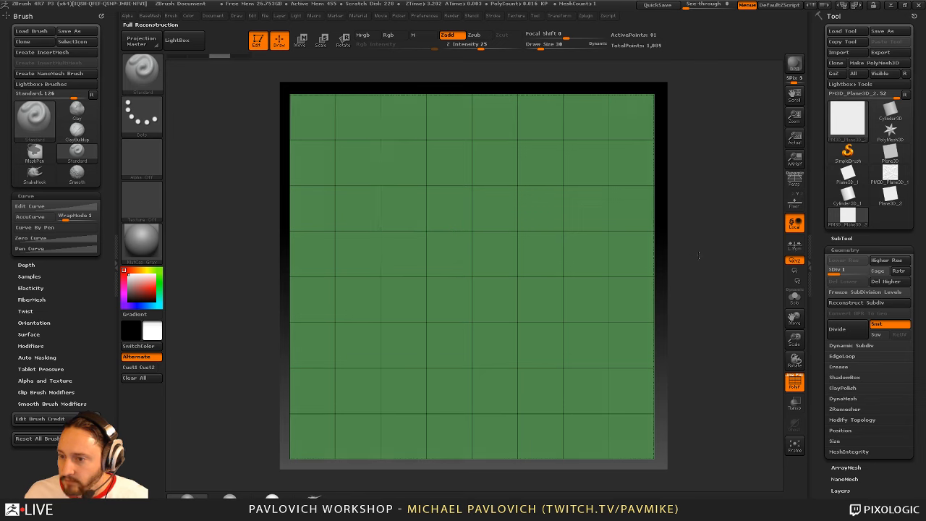
{"action": "left_click_drag", "start_coordinate": [699, 255], "coordinate": [528, 216]}
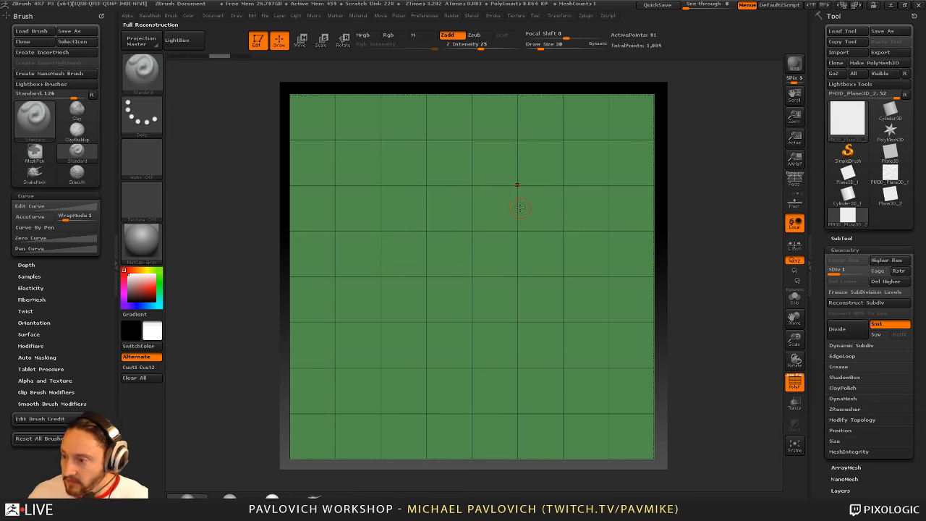
{"action": "left_click", "coordinate": [884, 282]}
{"action": "mouse_move", "coordinate": [719, 265]}
{"action": "left_mouse_down"}
{"action": "mouse_move", "coordinate": [712, 253]}
{"action": "mouse_move", "coordinate": [671, 266]}
{"action": "mouse_move", "coordinate": [720, 265]}
{"action": "left_mouse_up"}
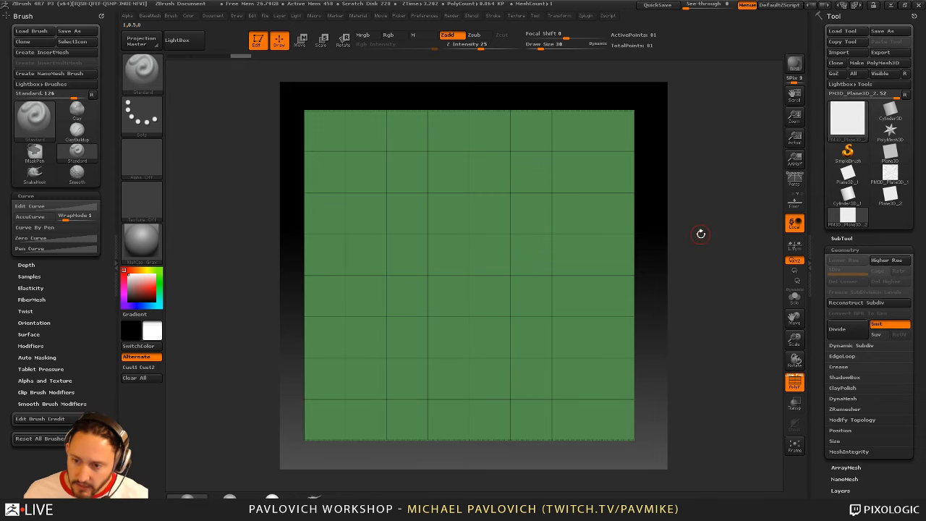
Rename the plane's subtool as TilingPlane
{"action": "left_click", "coordinate": [841, 238]}
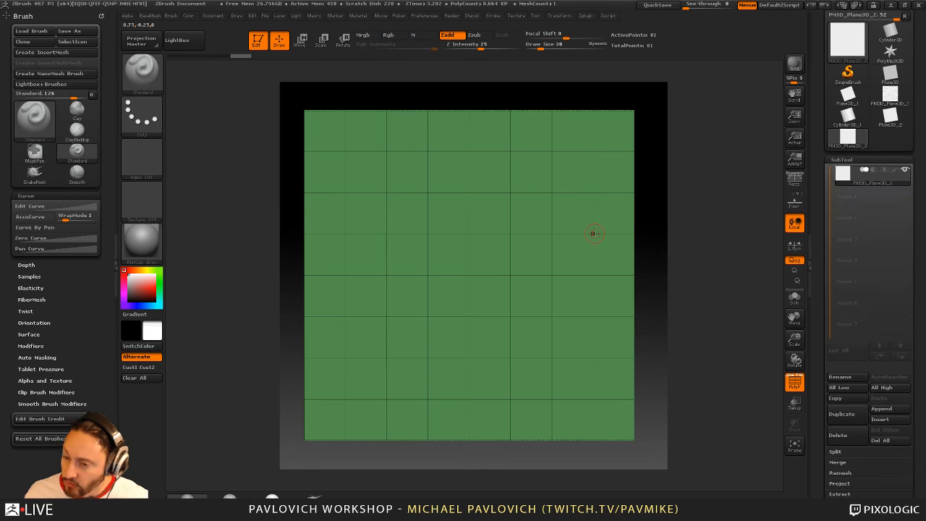
{"action": "left_click_drag", "start_coordinate": [819, 244], "coordinate": [820, 233]}
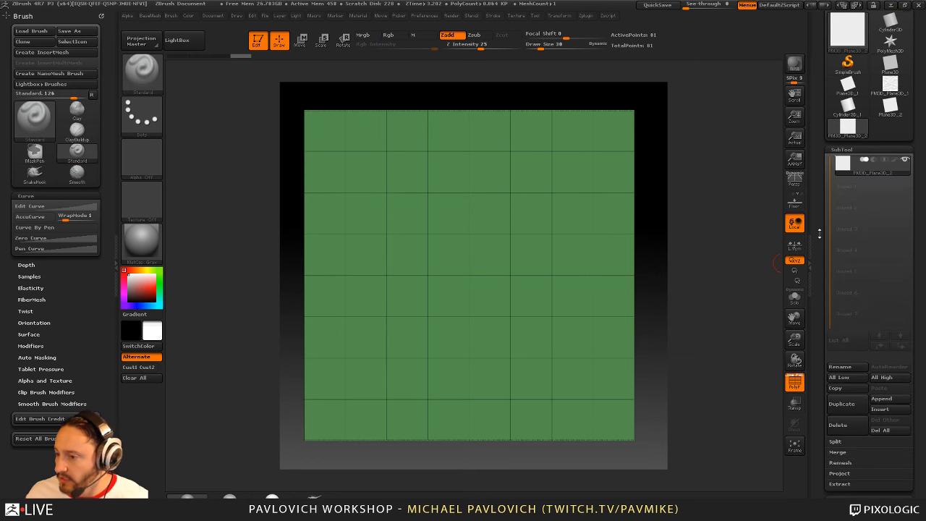
{"action": "left_click", "coordinate": [845, 367]}
{"action": "type", "text": "Til"}
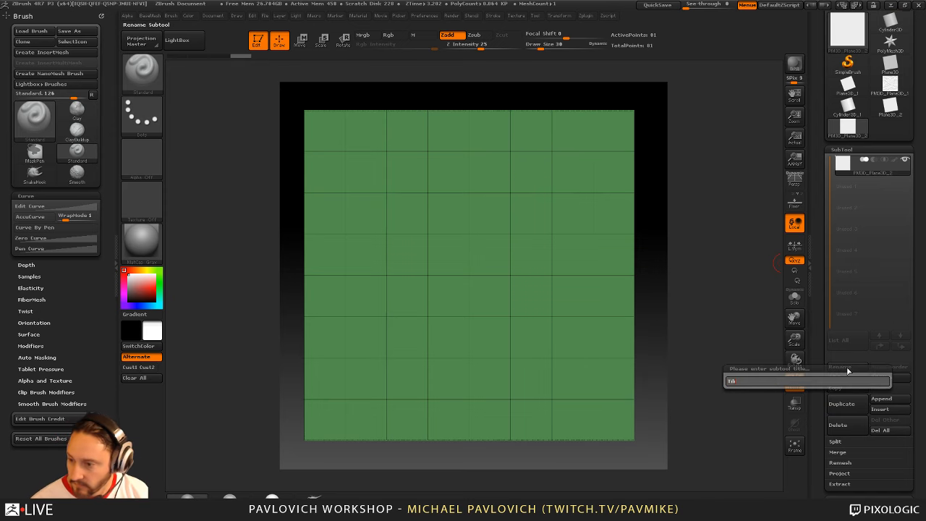
{"action": "type", "text": "ingPlane"}
{"action": "key", "text": "Return"}
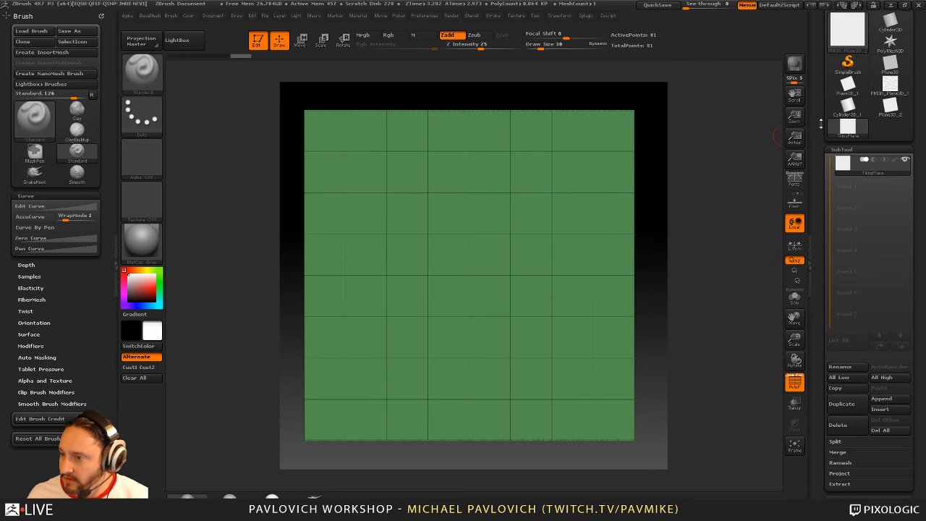
{"action": "left_click_drag", "start_coordinate": [821, 123], "coordinate": [821, 215]}
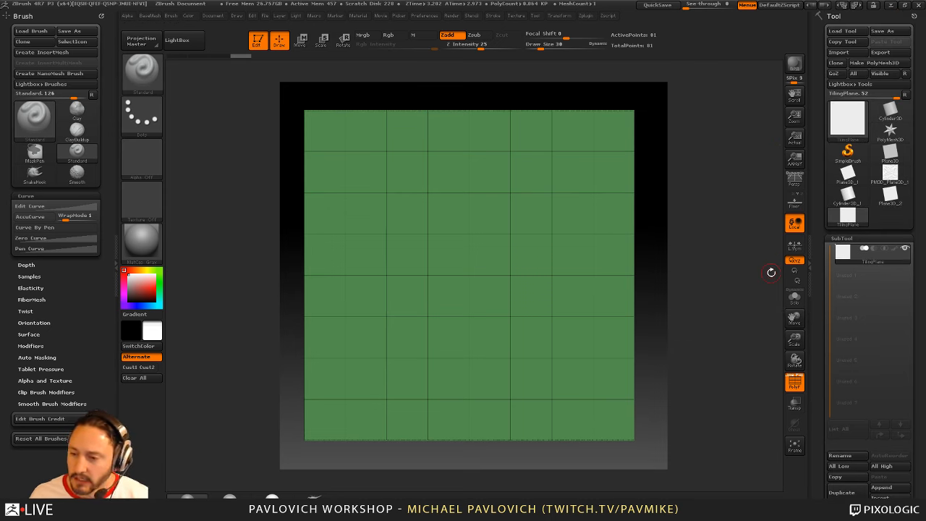
Leave edit mode, clear the canvas, draw another Plane3D and put it in edit mode
{"action": "left_click", "coordinate": [264, 45]}
{"action": "key", "text": "ctrl+n"}
{"action": "left_click", "coordinate": [848, 152]}
{"action": "left_click", "coordinate": [848, 125]}
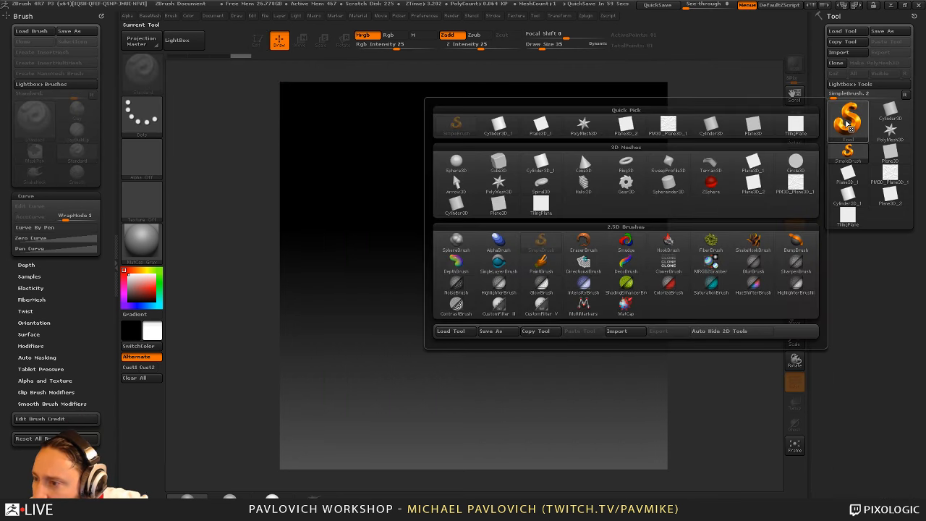
{"action": "mouse_move", "coordinate": [581, 168]}
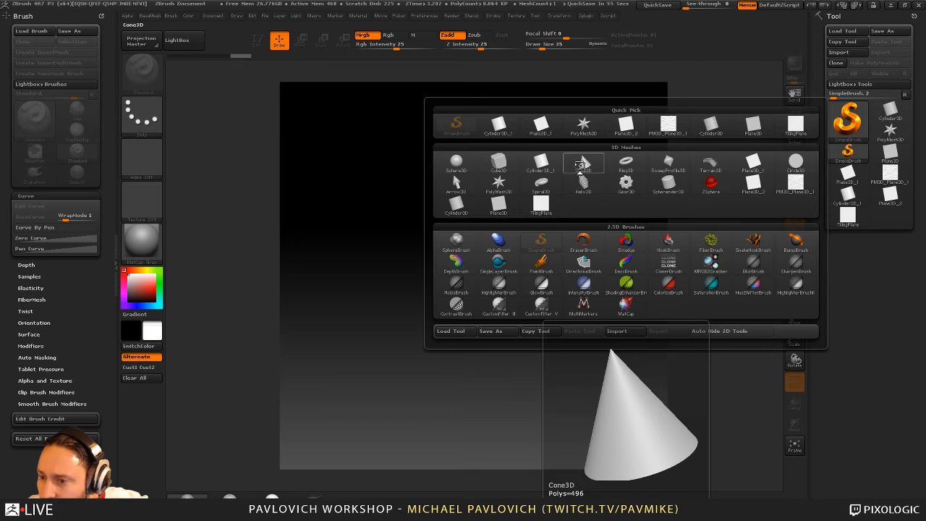
{"action": "left_click", "coordinate": [890, 151]}
{"action": "left_click_drag", "start_coordinate": [498, 272], "coordinate": [489, 358]}
{"action": "key", "text": "t"}
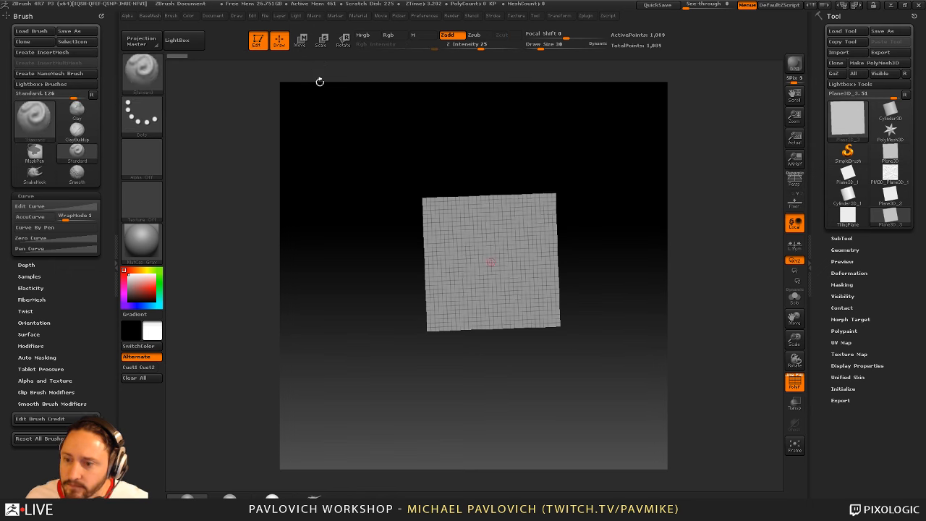
Snap the new plane upright, convert it to a PolyMesh3D and reconstruct its subdivisions down to a two-by-two grid
{"action": "left_click_drag", "start_coordinate": [598, 148], "coordinate": [635, 183], "text": "alt"}
{"action": "left_click", "coordinate": [843, 250]}
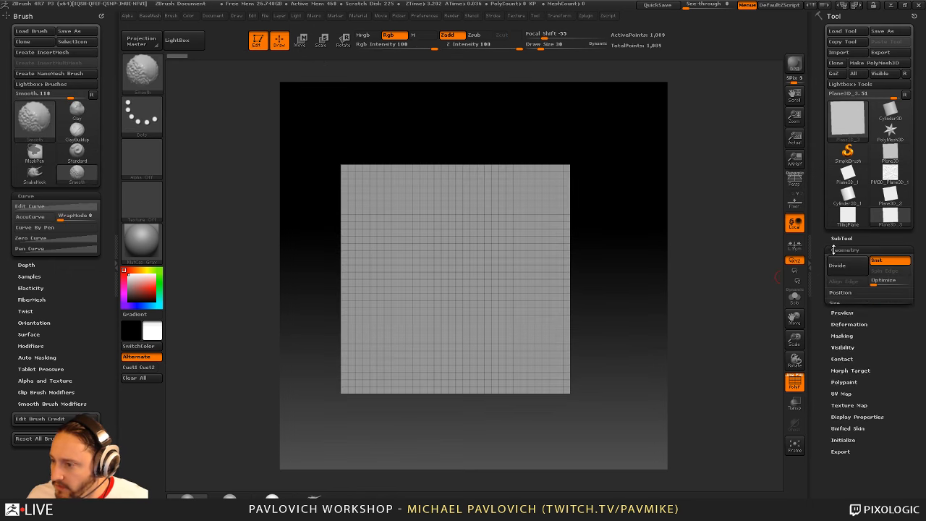
{"action": "left_click", "coordinate": [869, 63]}
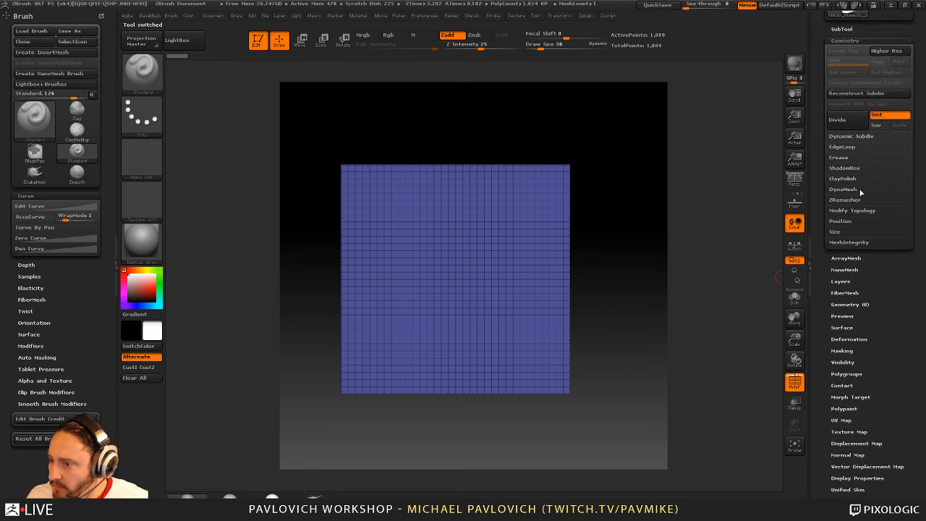
{"action": "left_click", "coordinate": [852, 94]}
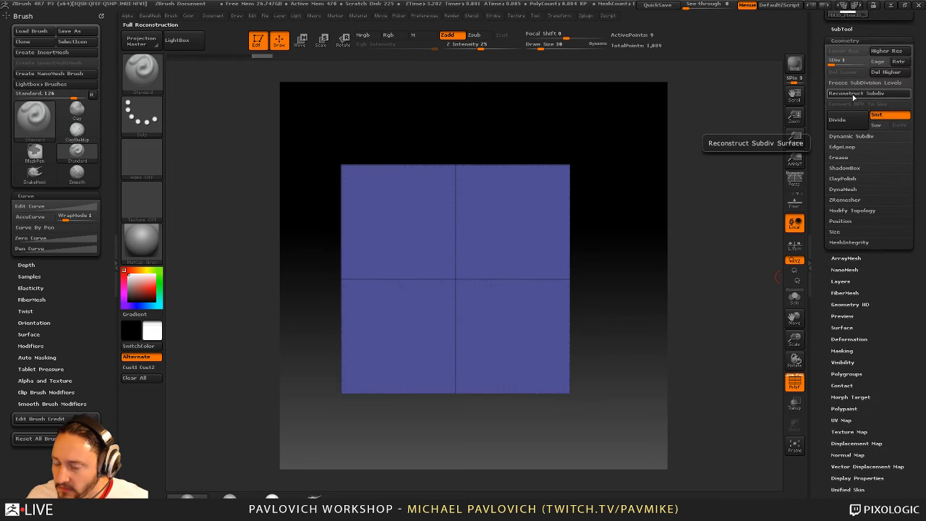
{"action": "left_click_drag", "start_coordinate": [658, 183], "coordinate": [625, 194]}
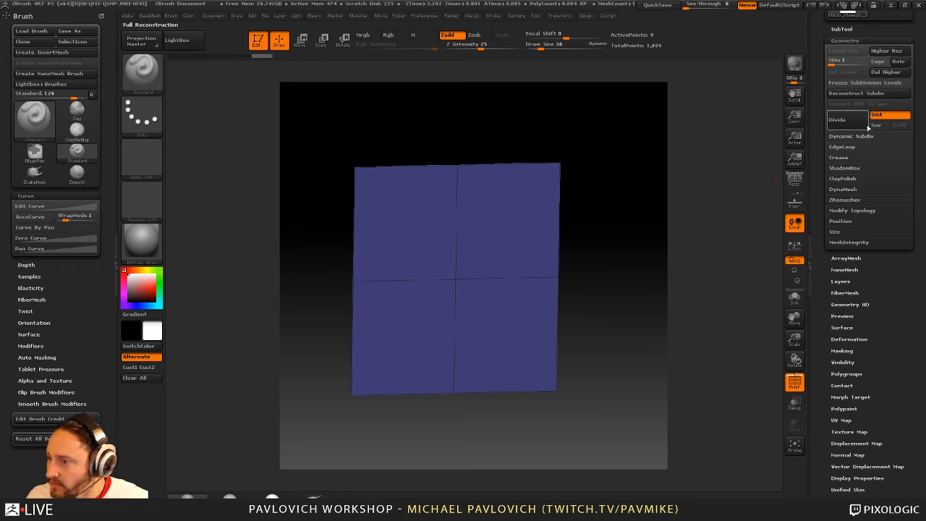
Delete the plane's higher subdivision levels and mask every point except the center one
{"action": "left_click", "coordinate": [886, 74]}
{"action": "mouse_move", "coordinate": [597, 170]}
{"action": "left_mouse_down", "text": "shift"}
{"action": "mouse_move", "coordinate": [602, 205]}
{"action": "mouse_move", "coordinate": [637, 261]}
{"action": "mouse_move", "coordinate": [452, 313]}
{"action": "mouse_move", "coordinate": [487, 318]}
{"action": "left_mouse_up", "text": "shift"}
{"action": "left_click", "coordinate": [628, 244], "text": "ctrl"}
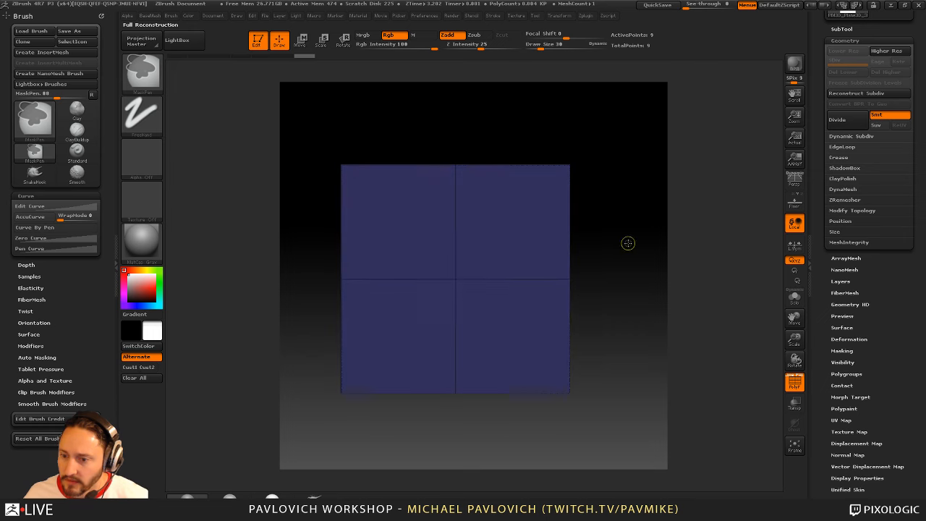
Pull the unmasked center point straight out of the plane to form a pyramid peak, then return to draw mode facing the front
{"action": "key", "text": "w"}
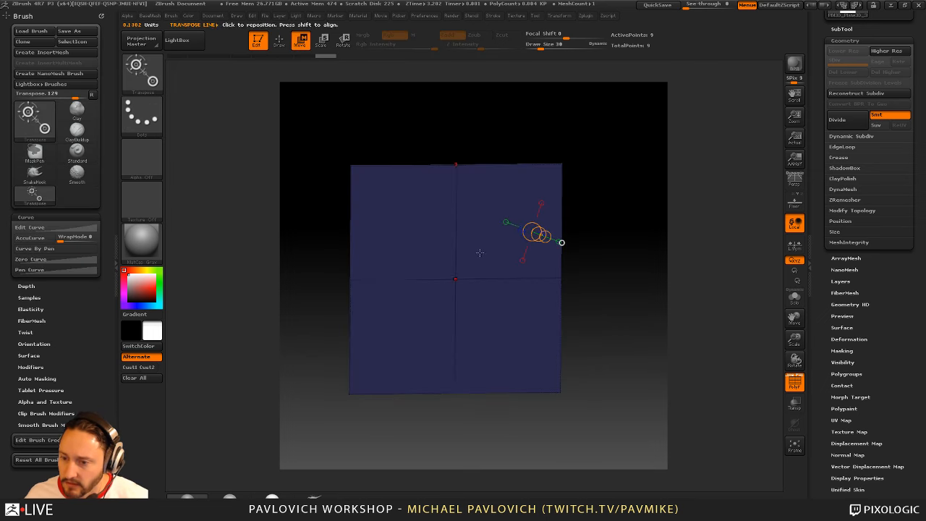
{"action": "left_click", "coordinate": [456, 280]}
{"action": "left_click_drag", "start_coordinate": [620, 192], "coordinate": [693, 210]}
{"action": "left_click_drag", "start_coordinate": [485, 285], "coordinate": [566, 311]}
{"action": "key", "text": "q"}
{"action": "mouse_move", "coordinate": [615, 207]}
{"action": "left_mouse_down", "text": "shift"}
{"action": "mouse_move", "coordinate": [578, 182]}
{"action": "mouse_move", "coordinate": [619, 193]}
{"action": "left_mouse_up", "text": "shift"}
{"action": "mouse_move", "coordinate": [615, 189]}
{"action": "left_mouse_down", "text": "shift"}
{"action": "mouse_move", "coordinate": [590, 191]}
{"action": "mouse_move", "coordinate": [623, 200]}
{"action": "left_mouse_up", "text": "shift"}
Switch to the ZModeler brush and set its point action to Bridge with the Two Points target
{"action": "key", "text": "b"}
{"action": "key", "text": "z"}
{"action": "key", "text": "m"}
{"action": "key", "text": "space"}
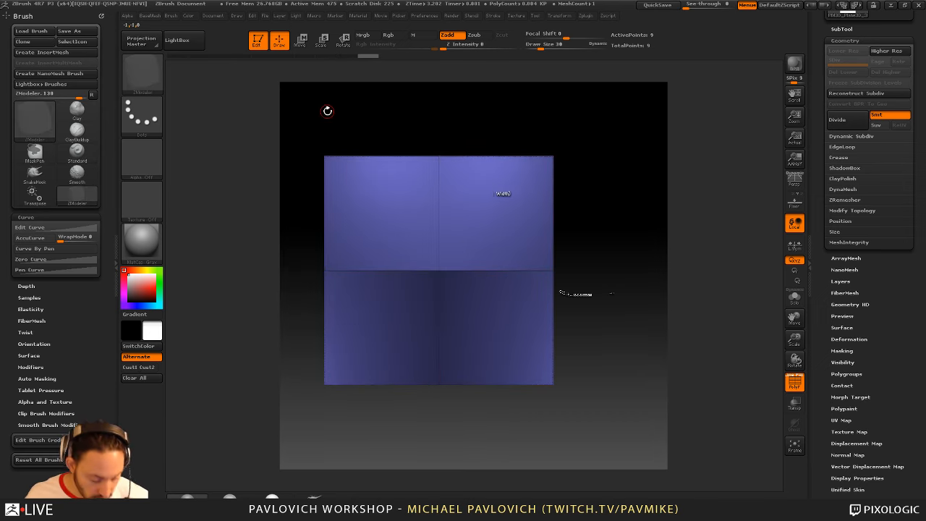
{"action": "key", "text": "space"}
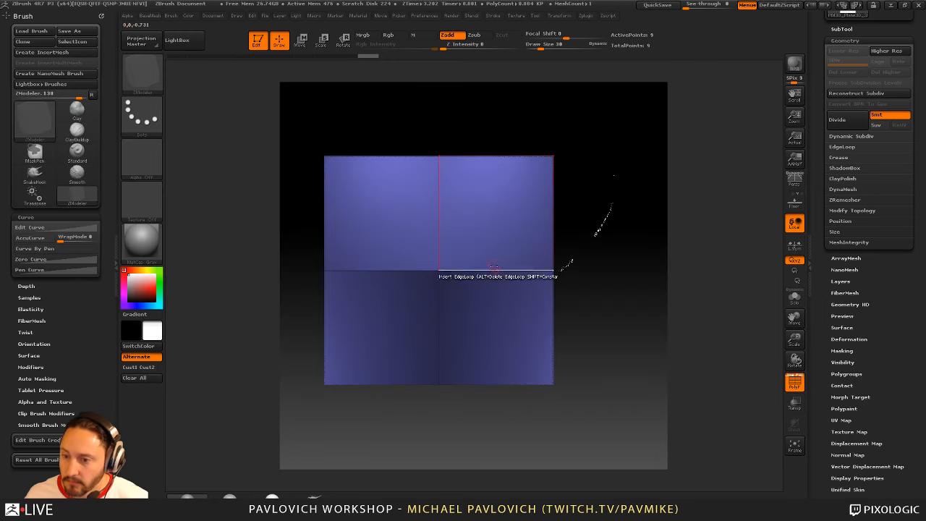
{"action": "key", "text": "space"}
{"action": "left_click", "coordinate": [365, 268]}
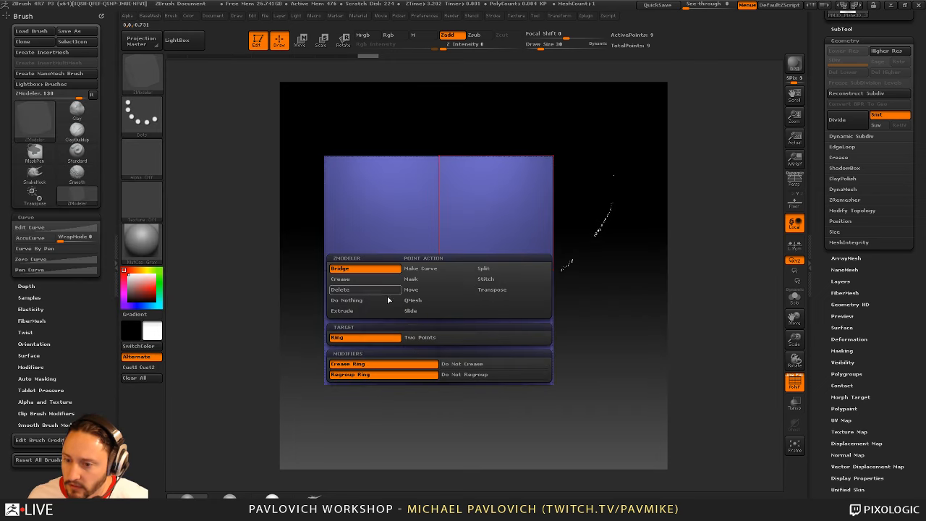
{"action": "left_click", "coordinate": [413, 340]}
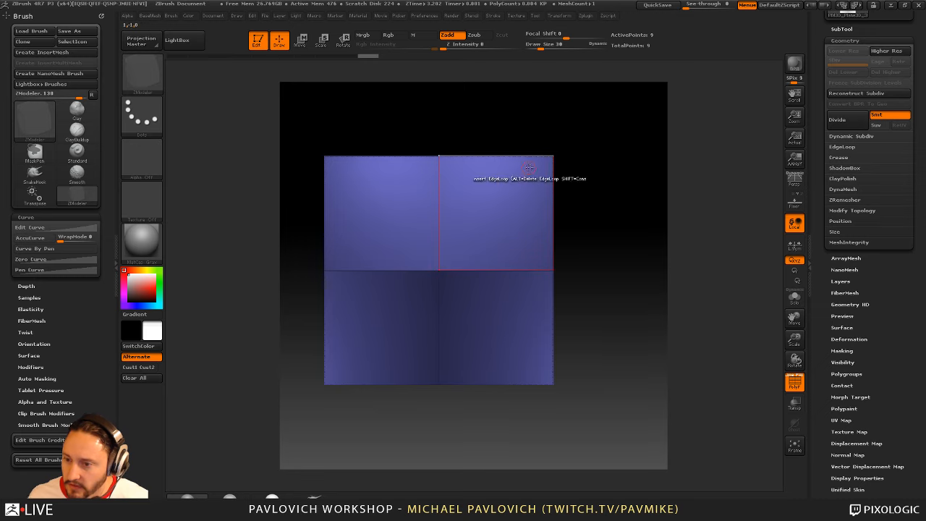
Bridge each of the four outer corners to the center point so the pyramid gets clean diagonal edges
{"action": "left_click", "coordinate": [552, 157]}
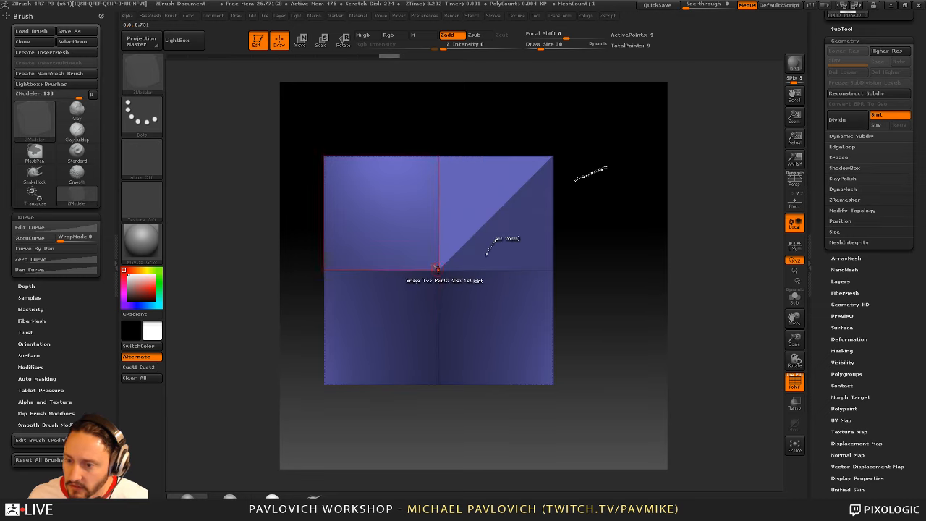
{"action": "left_click", "coordinate": [325, 161]}
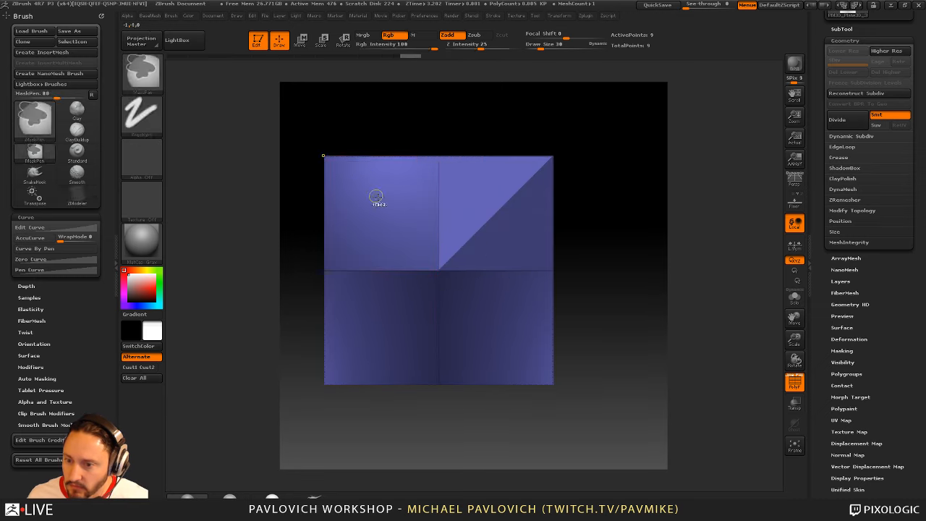
{"action": "key", "text": "ctrl+z"}
{"action": "left_click", "coordinate": [323, 154]}
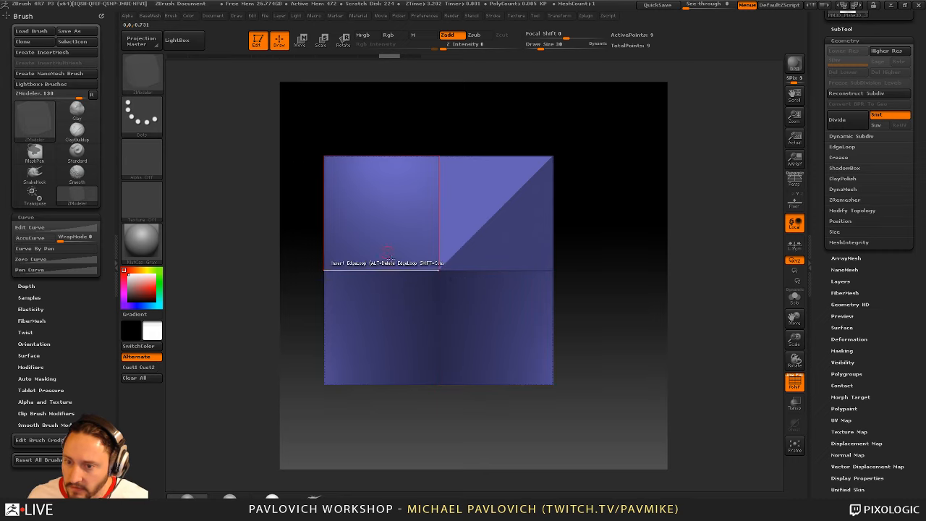
{"action": "left_click", "coordinate": [438, 268]}
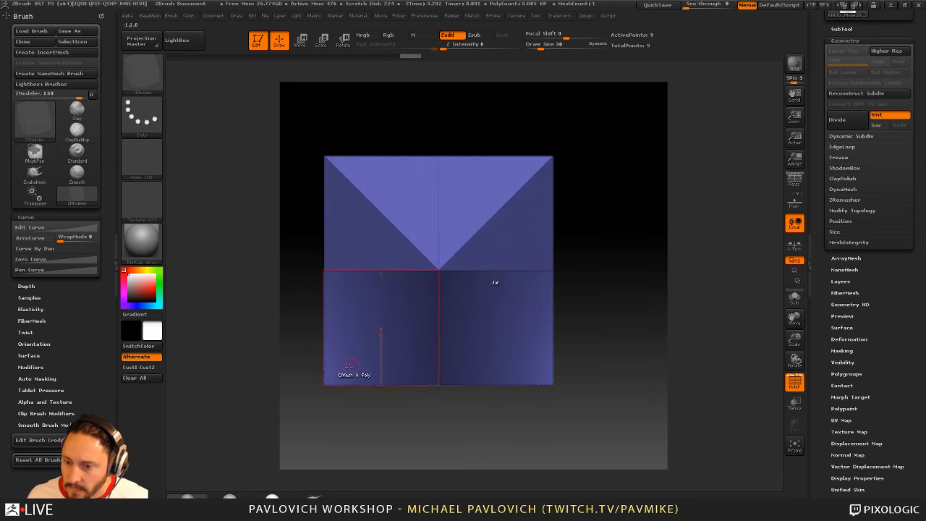
{"action": "left_click", "coordinate": [324, 384]}
{"action": "left_click", "coordinate": [435, 269]}
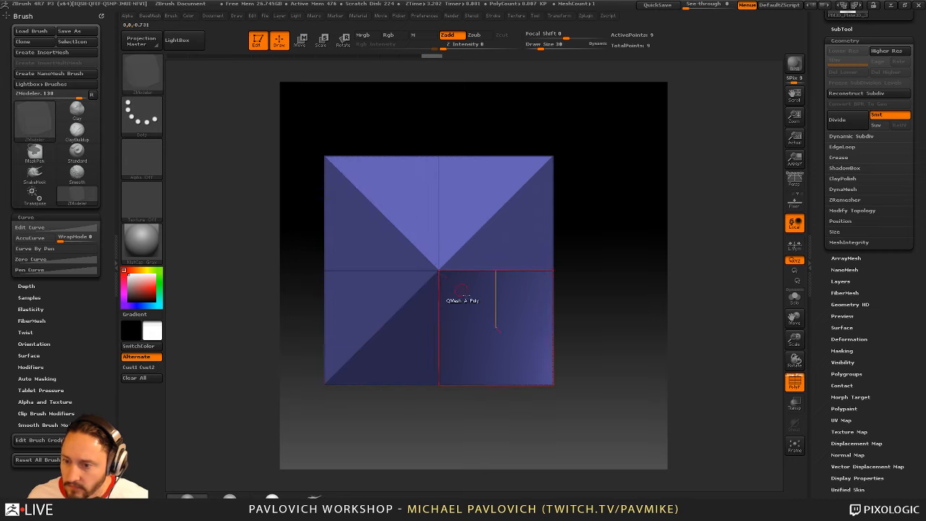
{"action": "left_click", "coordinate": [553, 384]}
{"action": "left_click_drag", "start_coordinate": [578, 384], "coordinate": [657, 235]}
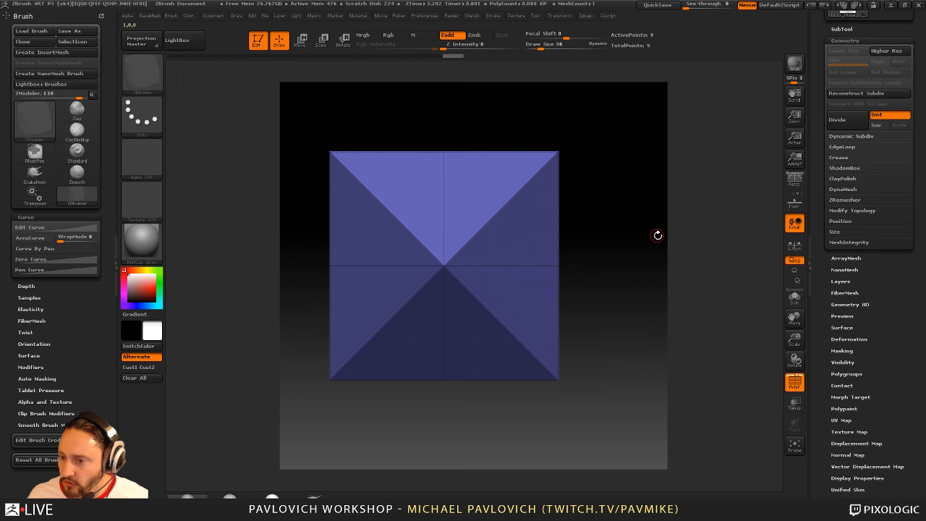
Rename the new mesh's subtool as Pyramid
{"action": "mouse_move", "coordinate": [823, 200]}
{"action": "left_mouse_down"}
{"action": "mouse_move", "coordinate": [825, 275]}
{"action": "mouse_move", "coordinate": [824, 194]}
{"action": "left_mouse_up"}
{"action": "left_click", "coordinate": [842, 219]}
{"action": "left_click", "coordinate": [843, 317]}
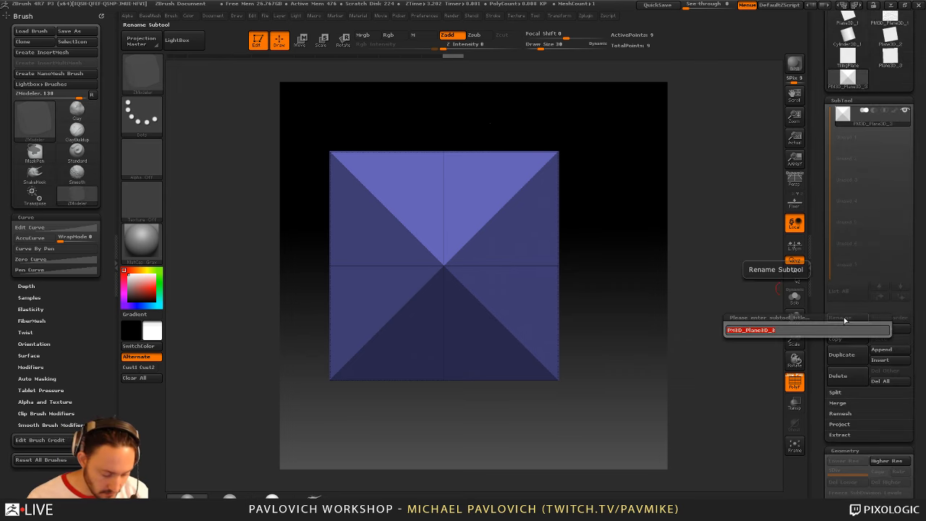
{"action": "type", "text": "Pyramid"}
{"action": "key", "text": "Return"}
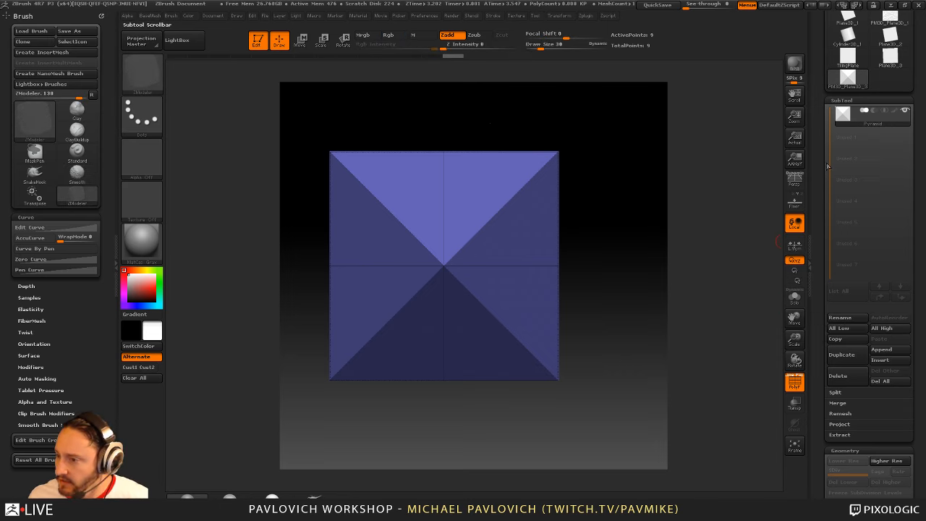
Switch to the TilingPlane tool and frame it to fill the canvas
{"action": "left_click_drag", "start_coordinate": [819, 152], "coordinate": [832, 340]}
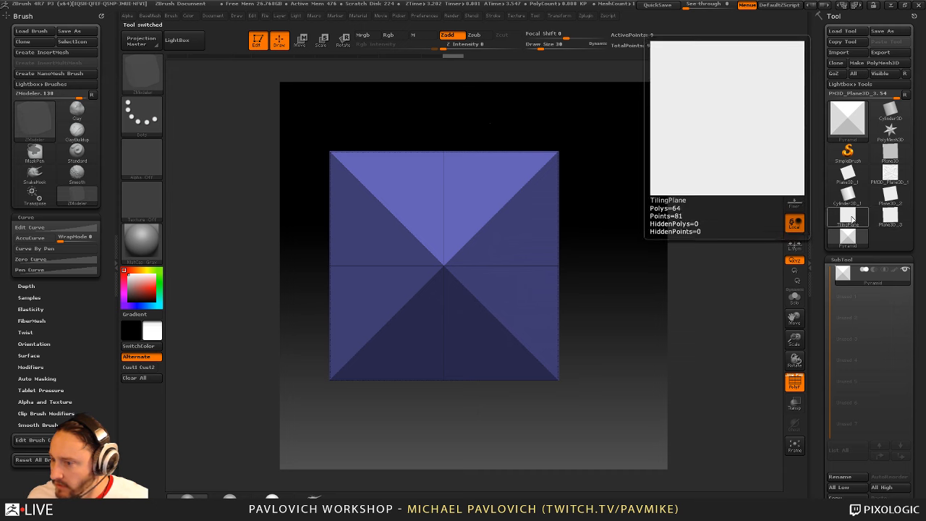
{"action": "left_click", "coordinate": [859, 217]}
{"action": "key", "text": "f"}
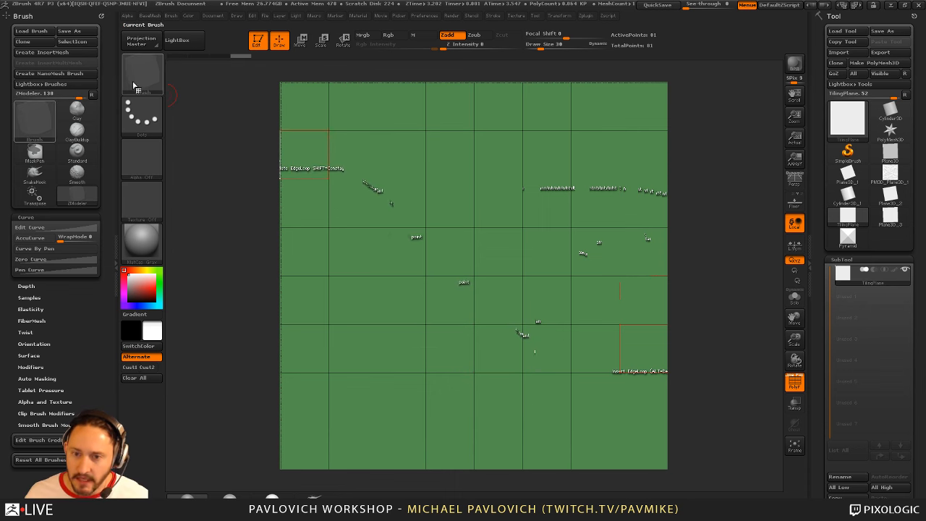
Set the ZModeler polygon action to Insert NanoMesh with the Polygroup All target, try it with the default mesh and undo the insertion
{"action": "key", "text": "space"}
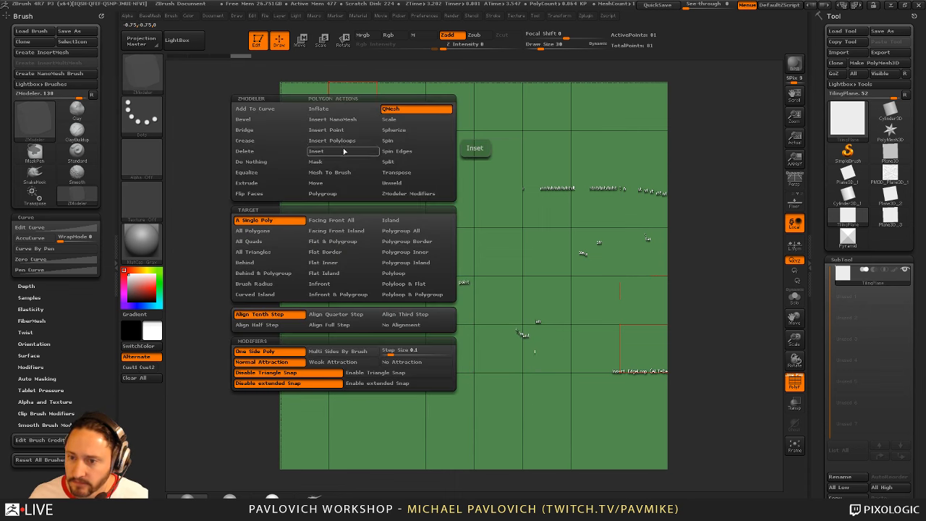
{"action": "left_click", "coordinate": [346, 120]}
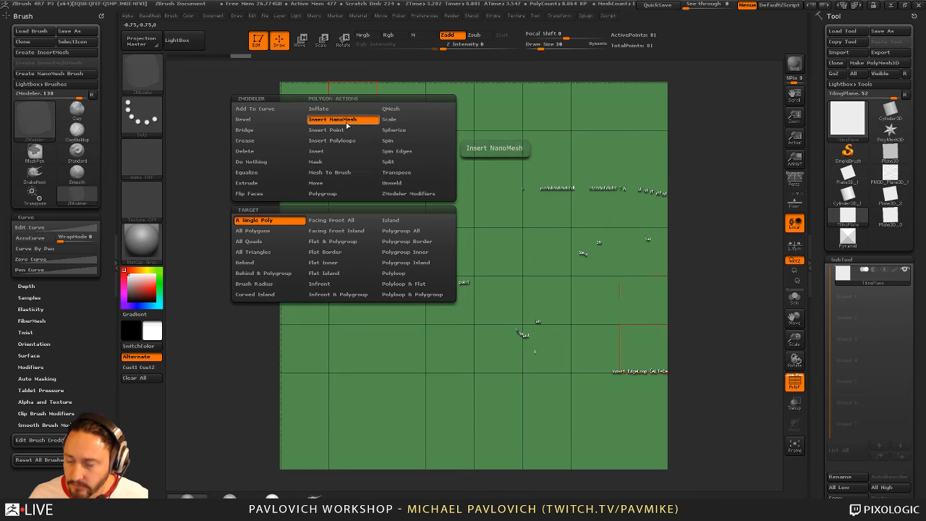
{"action": "left_click", "coordinate": [281, 232]}
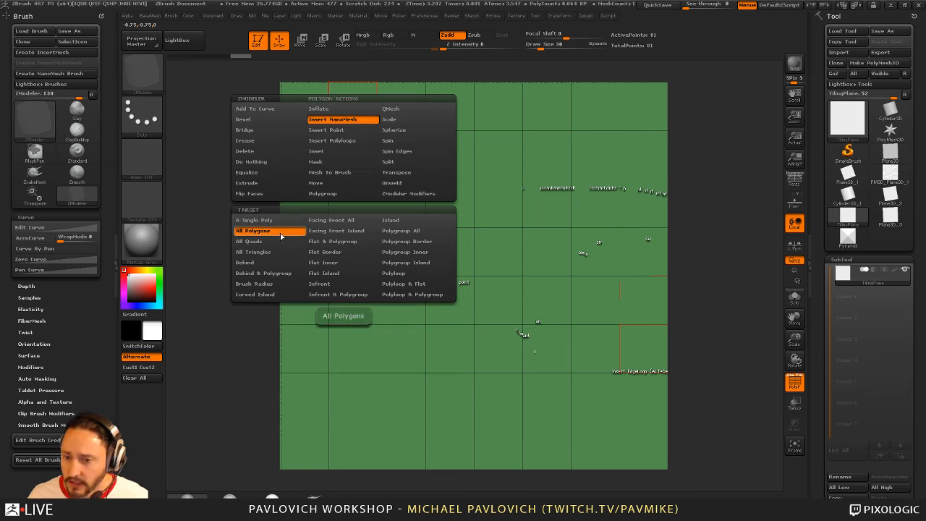
{"action": "left_click", "coordinate": [401, 231]}
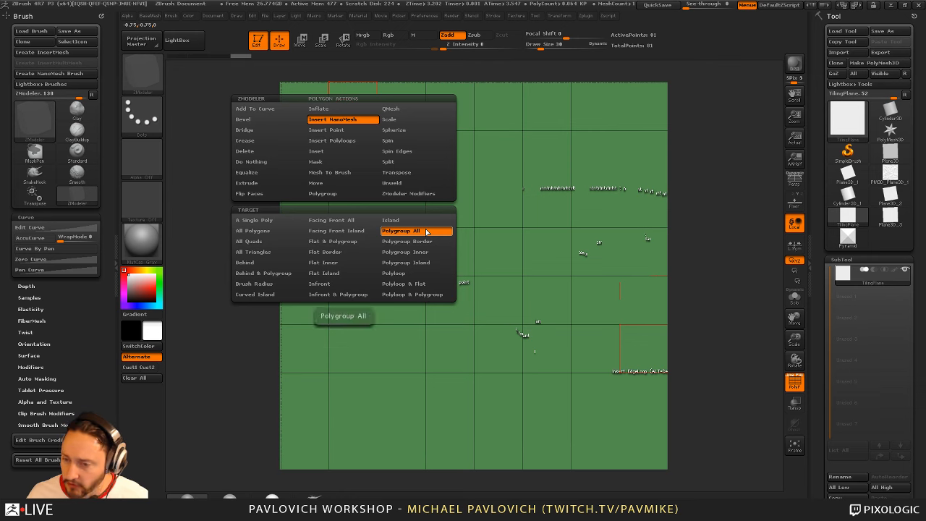
{"action": "left_click_drag", "start_coordinate": [457, 363], "coordinate": [450, 191]}
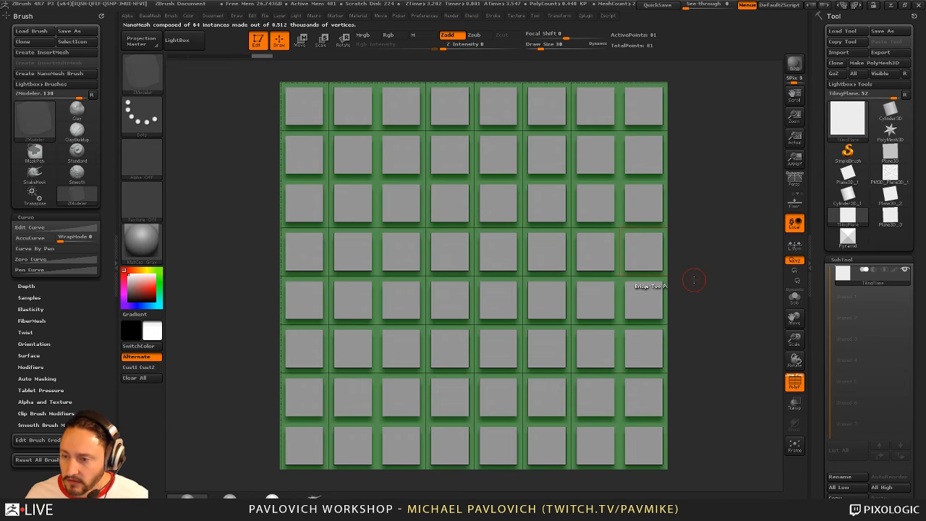
{"action": "key", "text": "ctrl+z"}
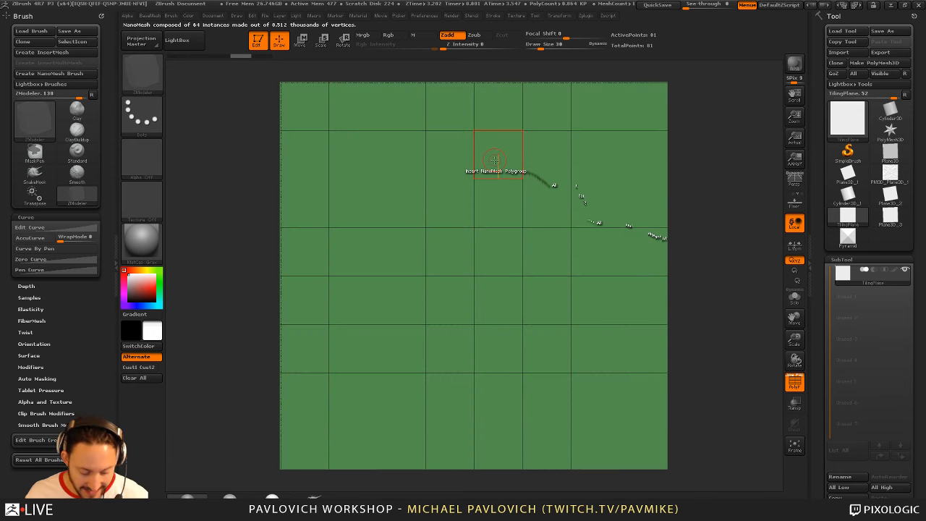
Choose Pyramid as the insert mesh, try it as a NanoMesh across the whole plane and undo the insertion
{"action": "key", "text": "m"}
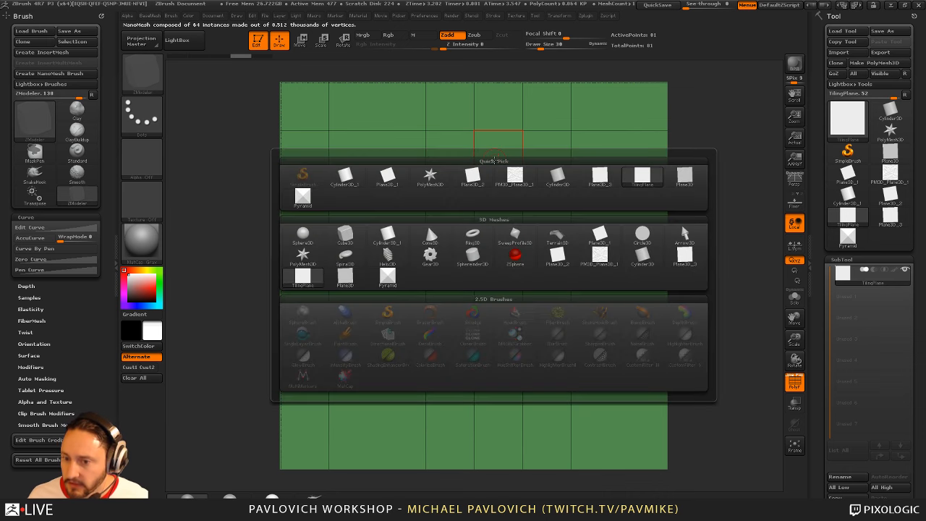
{"action": "left_click", "coordinate": [302, 196]}
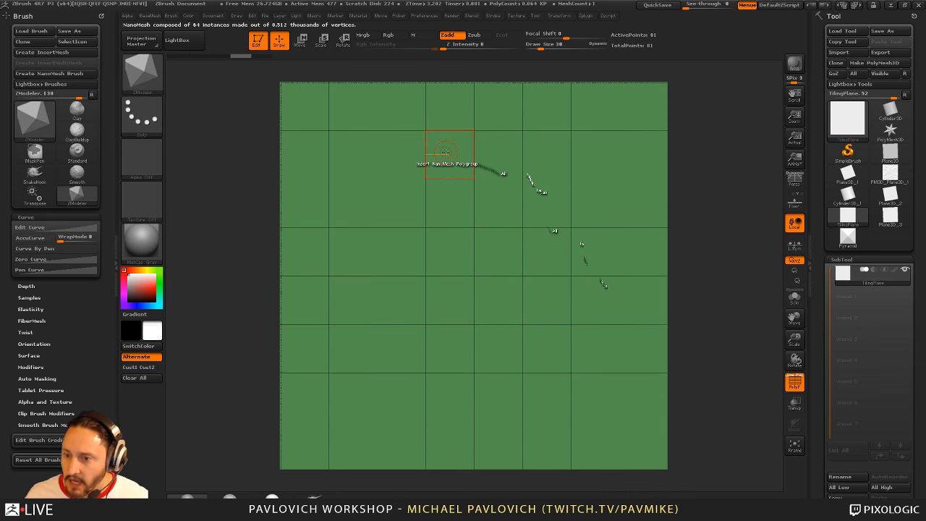
{"action": "left_click_drag", "start_coordinate": [475, 178], "coordinate": [458, 189]}
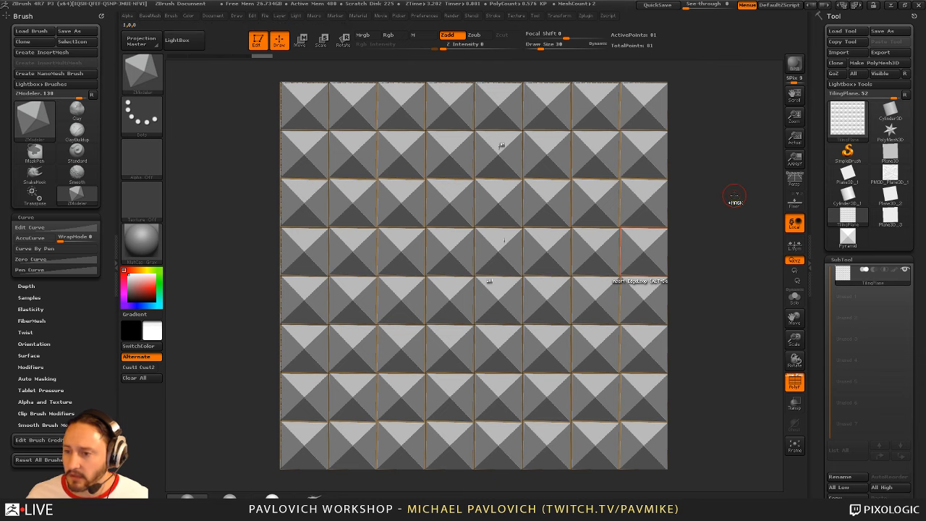
{"action": "key", "text": "ctrl+z"}
Set the ZModeler edge action to Polygroup and assign the plane's top polyloop row a new purple polygroup, cycling through the color choices
{"action": "key", "text": "space"}
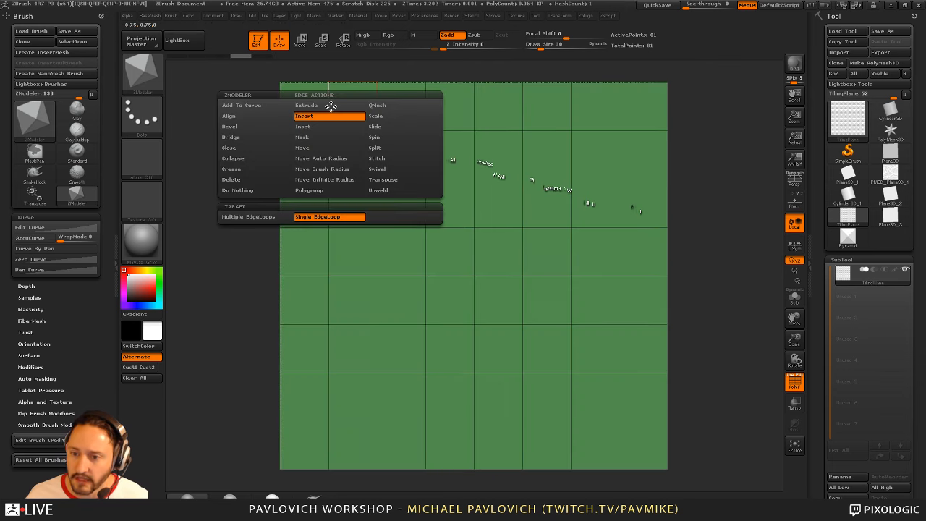
{"action": "left_click", "coordinate": [318, 190]}
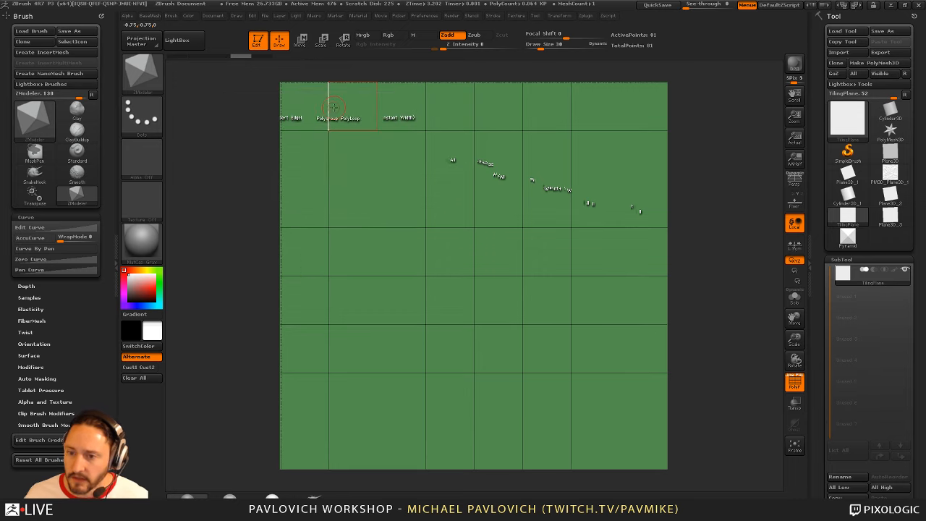
{"action": "left_click", "coordinate": [331, 106]}
{"action": "left_click", "coordinate": [331, 106]}
{"action": "left_click", "coordinate": [331, 107]}
{"action": "left_click", "coordinate": [330, 106]}
{"action": "left_click", "coordinate": [331, 106]}
{"action": "key", "text": "alt"}
{"action": "key", "text": "alt"}
{"action": "left_click", "coordinate": [331, 107]}
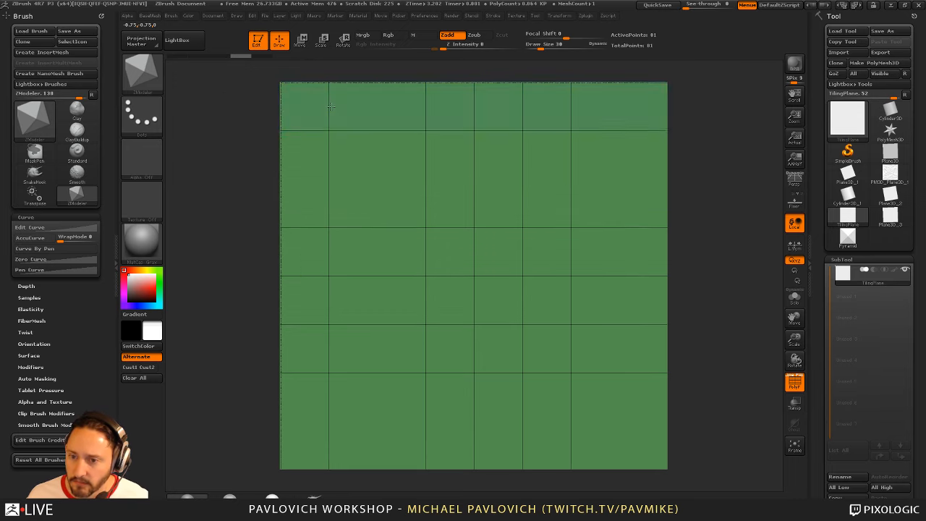
{"action": "left_click", "coordinate": [330, 106]}
{"action": "left_click", "coordinate": [331, 106]}
{"action": "left_click", "coordinate": [331, 106]}
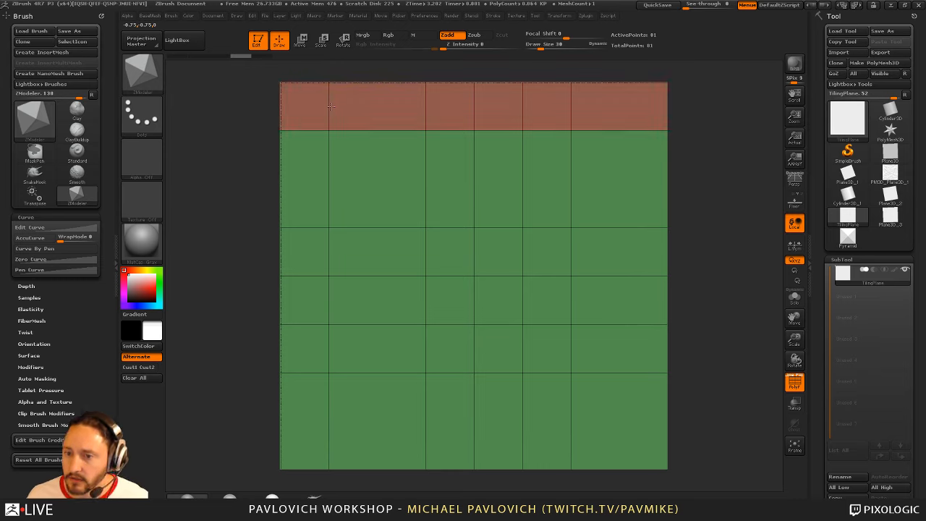
{"action": "left_click", "coordinate": [331, 106]}
{"action": "left_click", "coordinate": [331, 106]}
{"action": "left_click", "coordinate": [330, 106]}
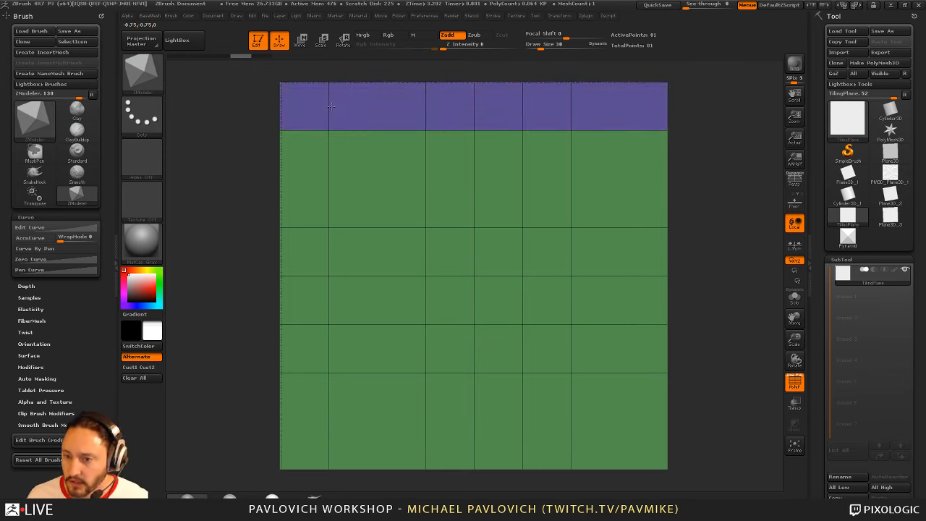
Assign the same purple polygroup to the third, fifth and seventh rows of the plane
{"action": "left_click", "coordinate": [328, 201]}
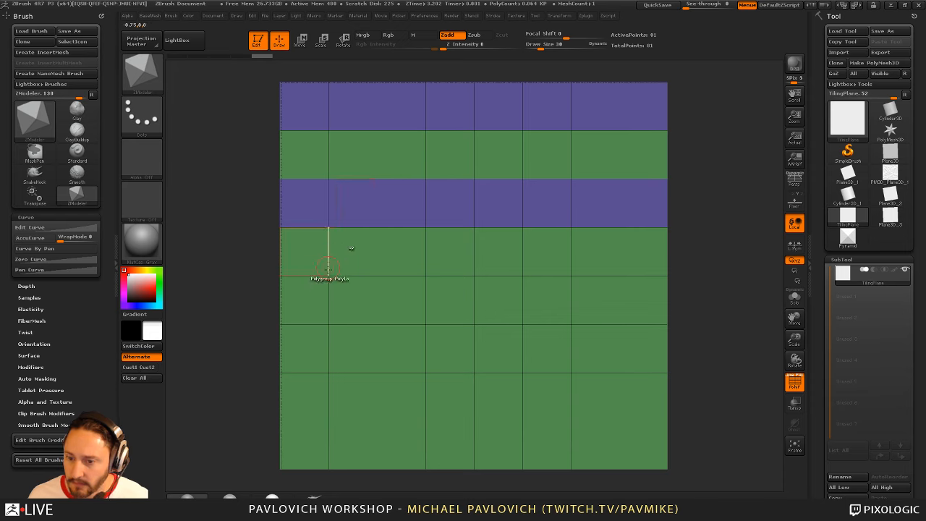
{"action": "left_click", "coordinate": [329, 300]}
{"action": "left_click", "coordinate": [327, 394]}
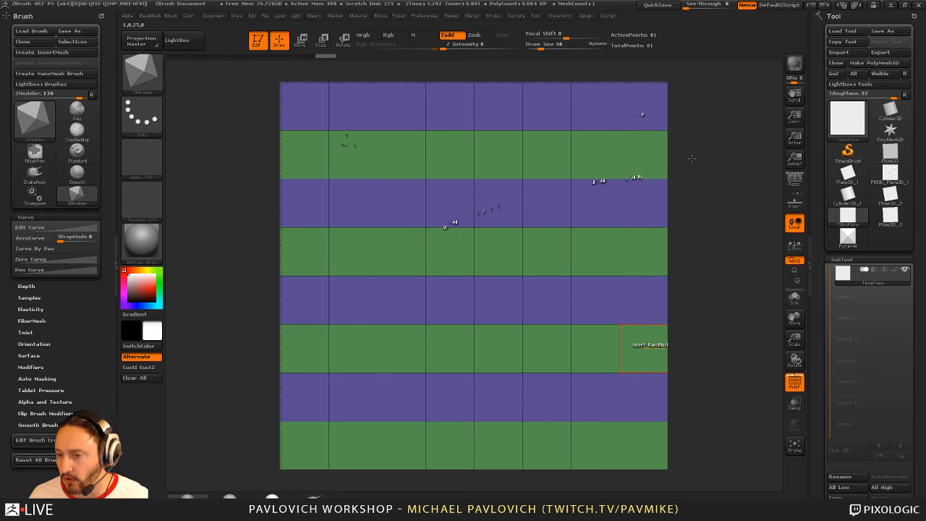
Try inserting the Pyramid NanoMesh on the purple polygroup rows only and undo the insertion
{"action": "left_click_drag", "start_coordinate": [501, 118], "coordinate": [498, 149]}
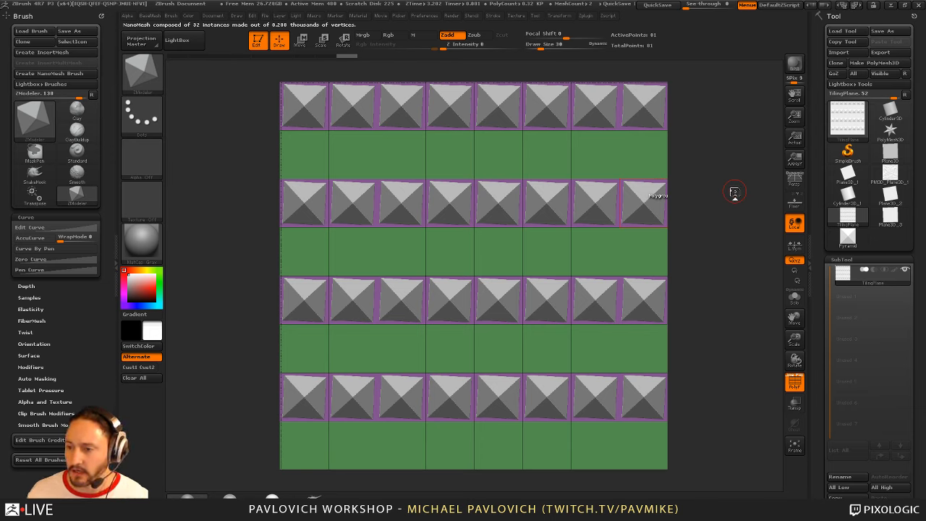
{"action": "key", "text": "ctrl"}
{"action": "key", "text": "ctrl+z"}
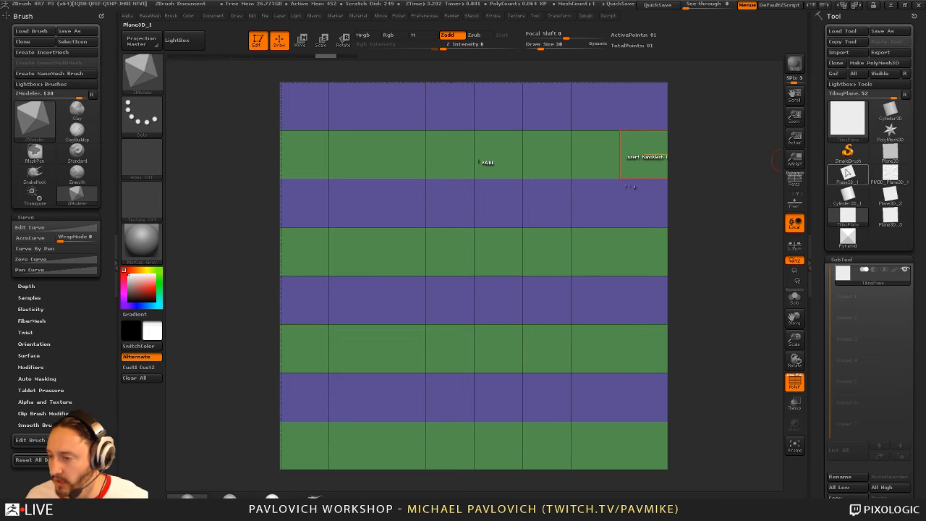
Expand the Modify Topology options in the plane's geometry settings and look over its commands
{"action": "left_click_drag", "start_coordinate": [822, 186], "coordinate": [821, 78]}
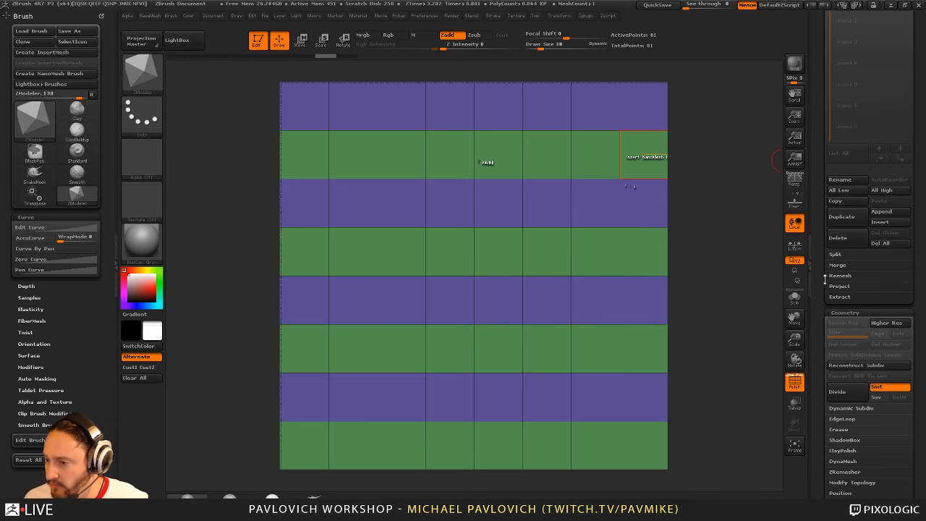
{"action": "left_click_drag", "start_coordinate": [825, 279], "coordinate": [820, 257]}
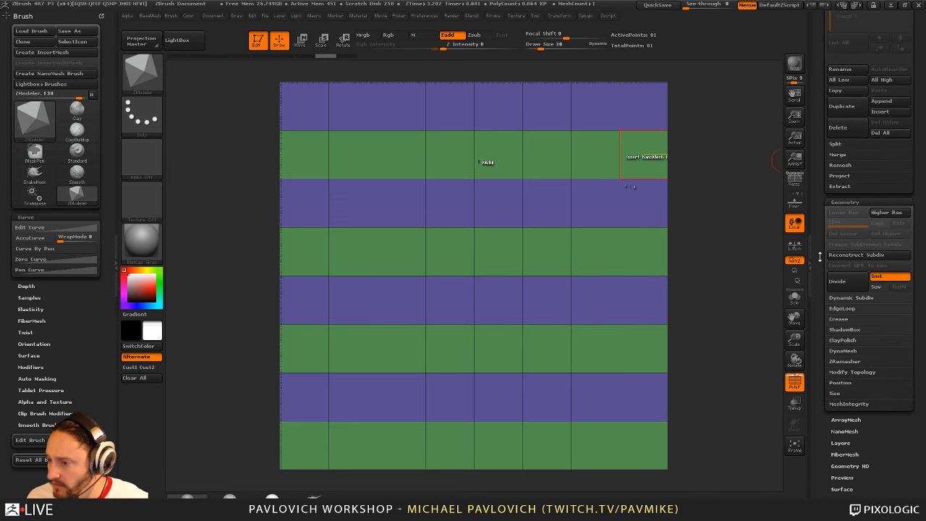
{"action": "left_click", "coordinate": [854, 372]}
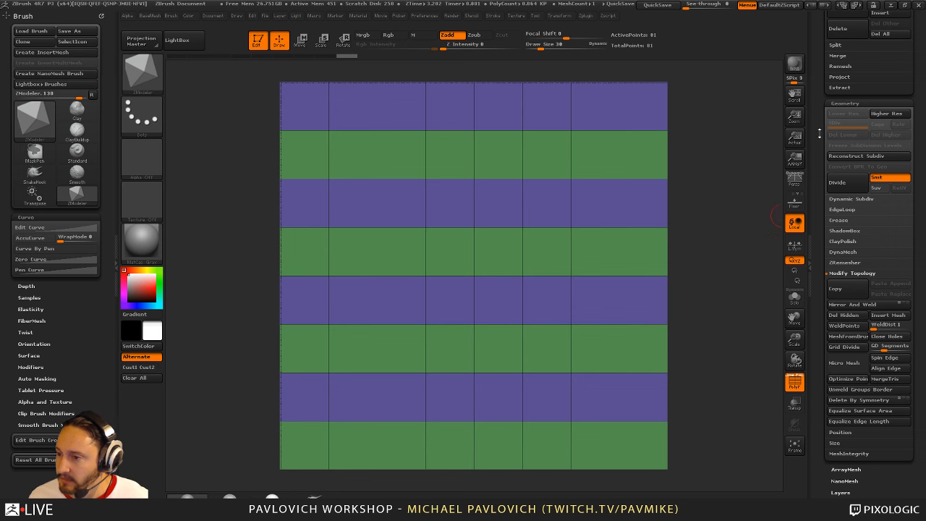
{"action": "left_click_drag", "start_coordinate": [820, 133], "coordinate": [824, 289]}
{"action": "mouse_move", "coordinate": [860, 196]}
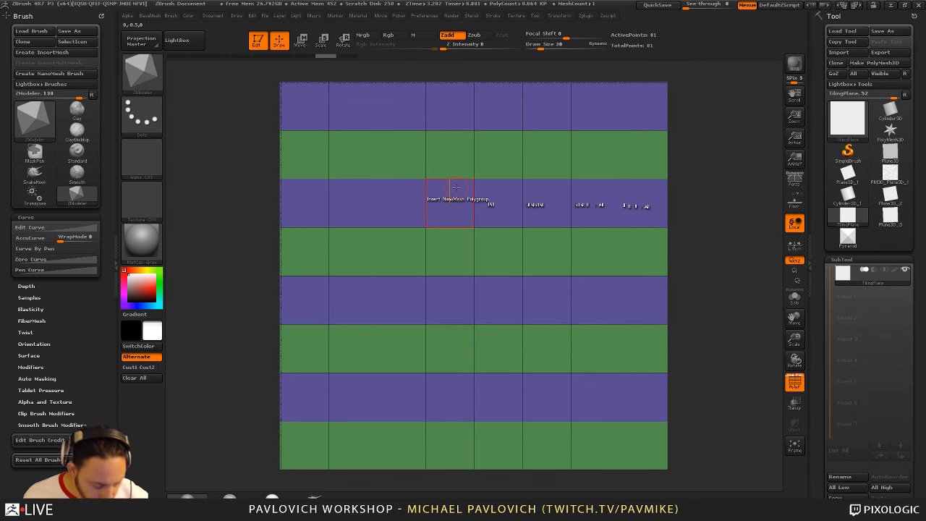
Choose a cylinder as the insert mesh and try inserting it as a NanoMesh on all polygons of the plane
{"action": "key", "text": "space"}
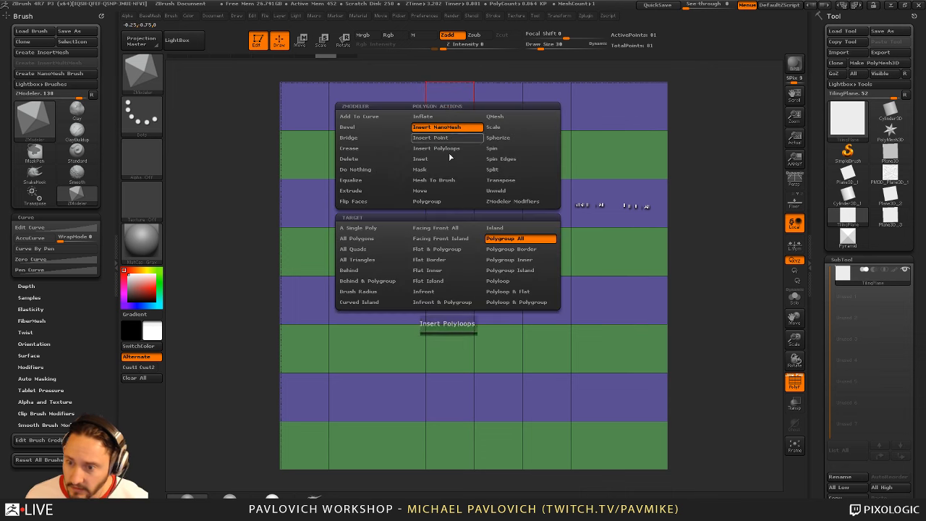
{"action": "left_click", "coordinate": [536, 133]}
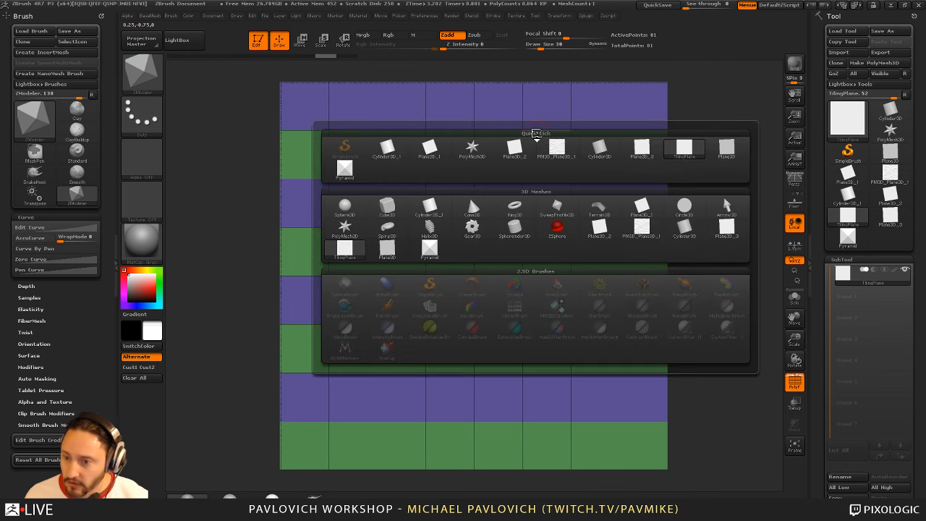
{"action": "mouse_move", "coordinate": [527, 234]}
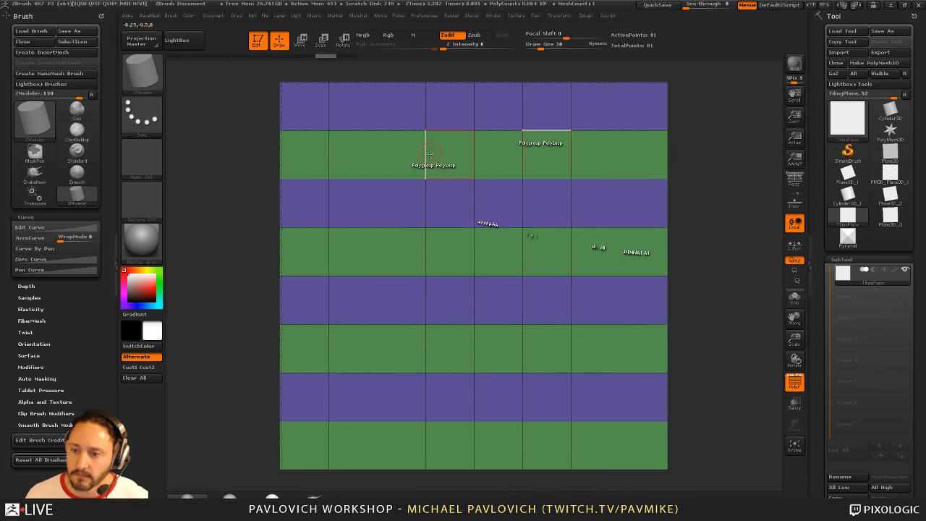
{"action": "key", "text": "space"}
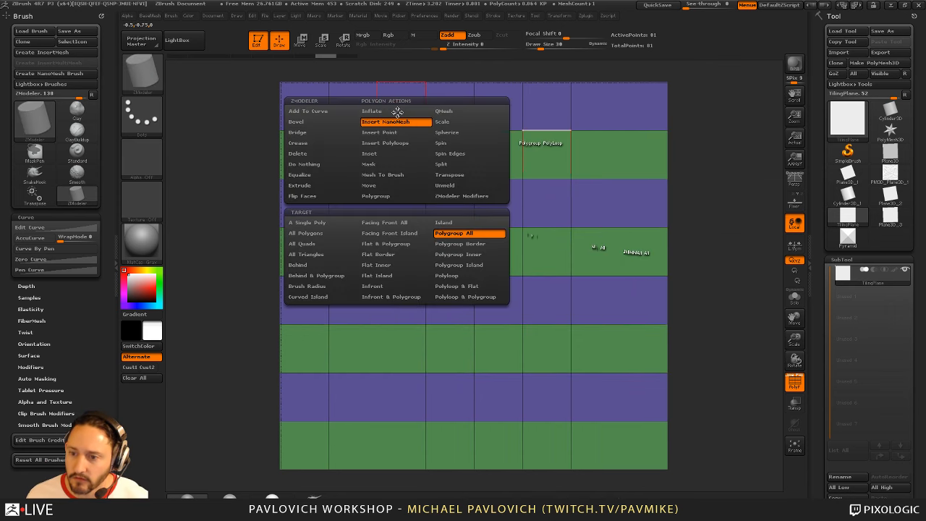
{"action": "left_click", "coordinate": [309, 238]}
{"action": "left_click_drag", "start_coordinate": [399, 112], "coordinate": [397, 143]}
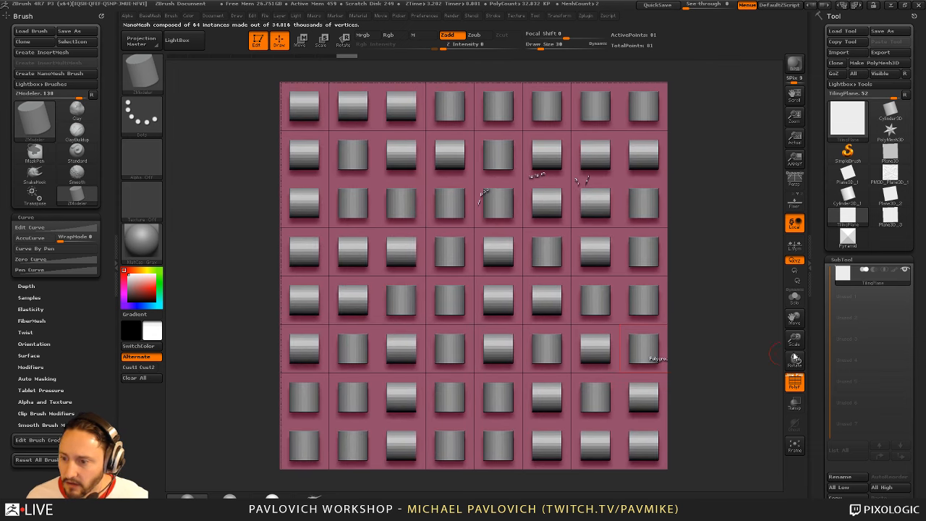
Try Align Edge to orient all the NanoMesh cylinders the same way, and undo both the alignment and the cylinder insertion
{"action": "left_click_drag", "start_coordinate": [822, 332], "coordinate": [824, 216]}
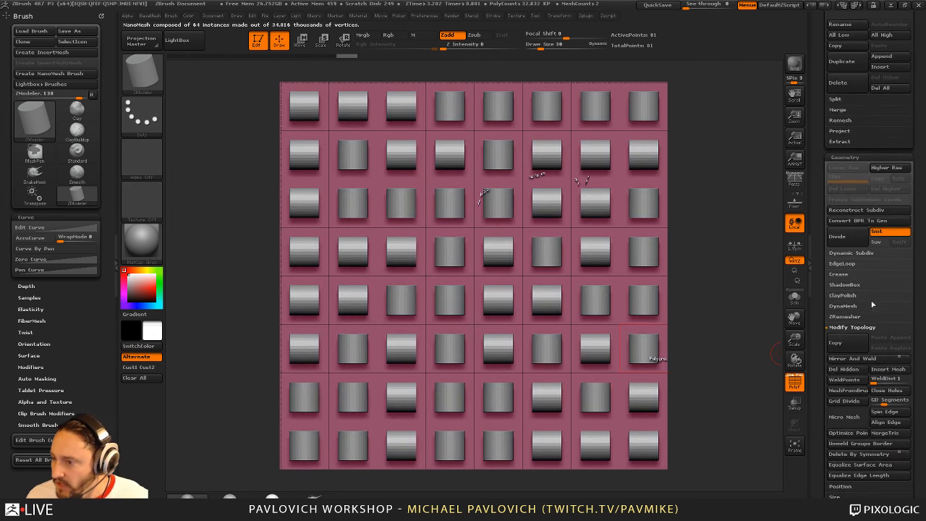
{"action": "left_click_drag", "start_coordinate": [813, 292], "coordinate": [819, 239]}
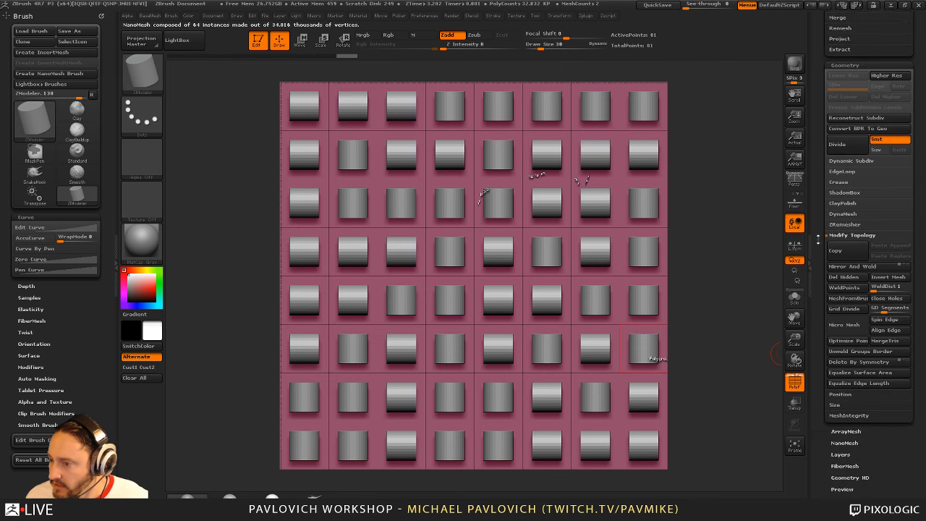
{"action": "left_click", "coordinate": [884, 331]}
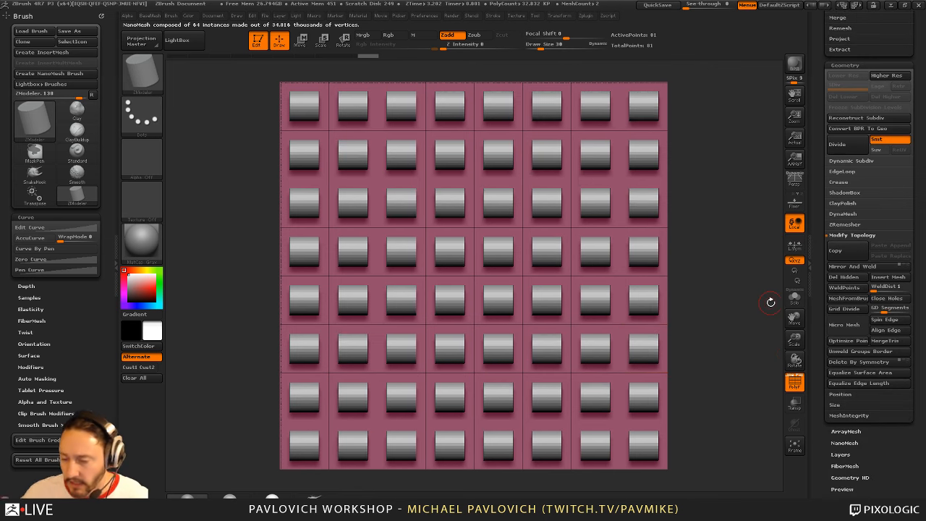
{"action": "key", "text": "ctrl+z"}
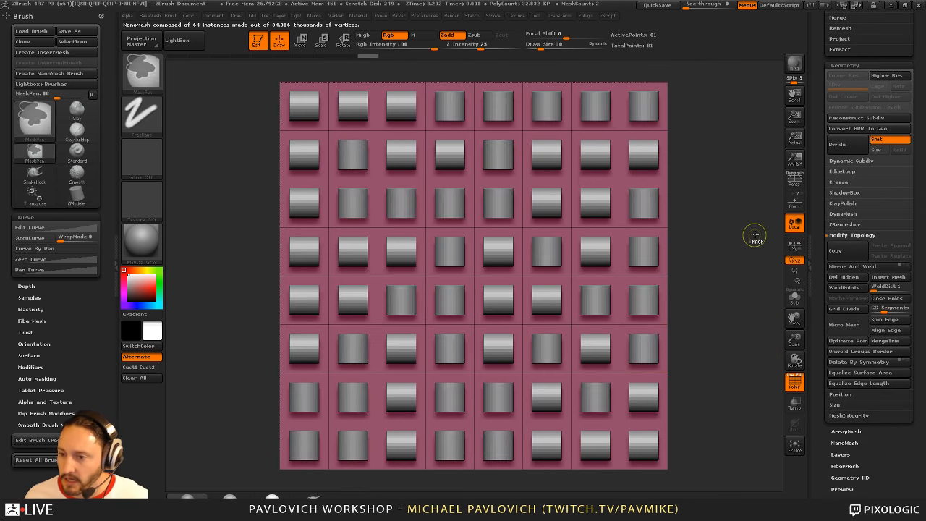
{"action": "key", "text": "ctrl+z"}
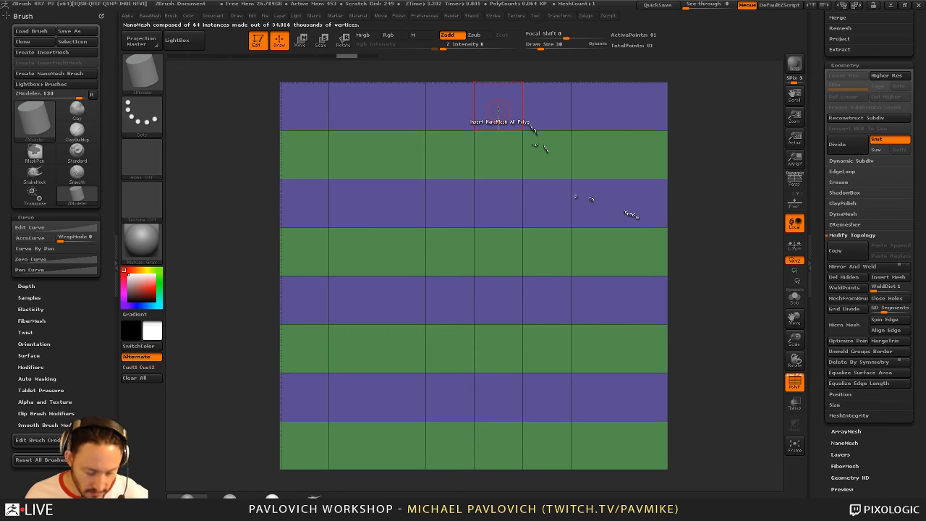
Choose Pyramid as the insert mesh, set the NanoMesh target to Polygroup All and insert it on the purple rows
{"action": "key", "text": "m"}
{"action": "left_click", "coordinate": [402, 229]}
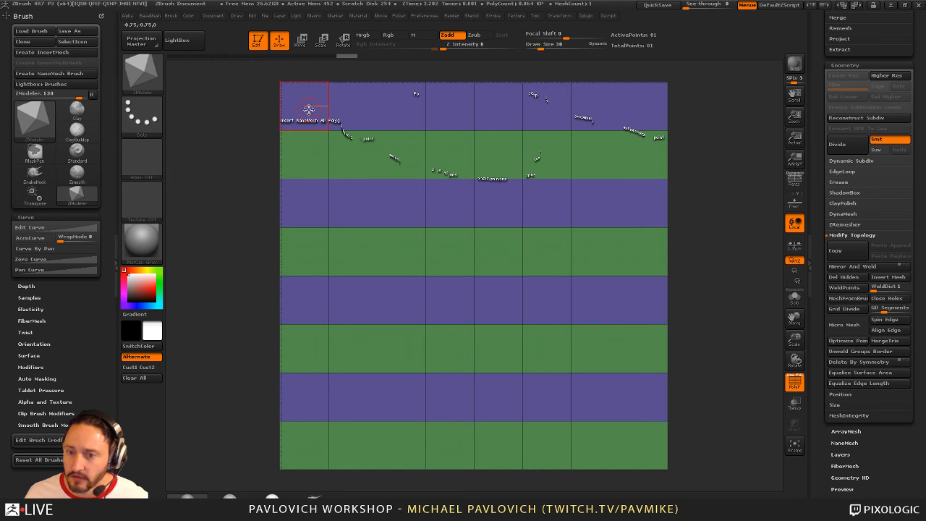
{"action": "key", "text": "space"}
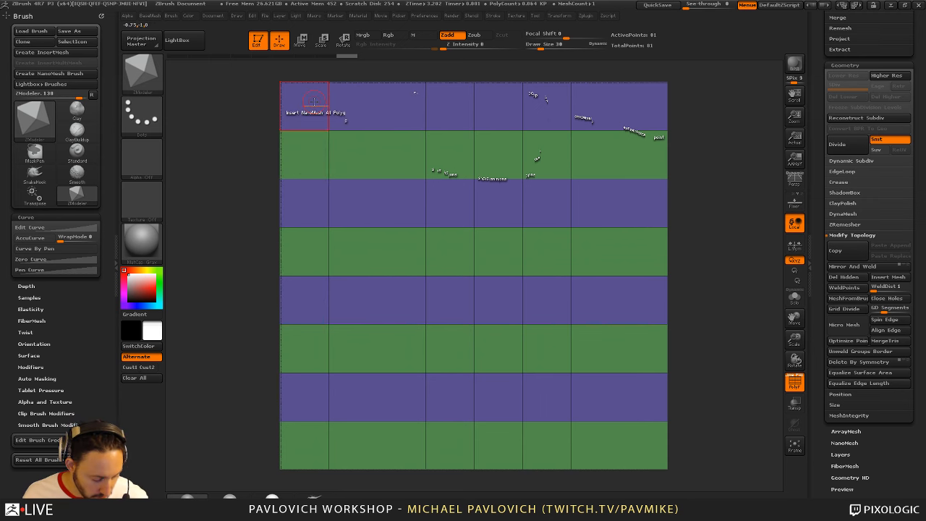
{"action": "key", "text": "b"}
{"action": "key", "text": "Escape"}
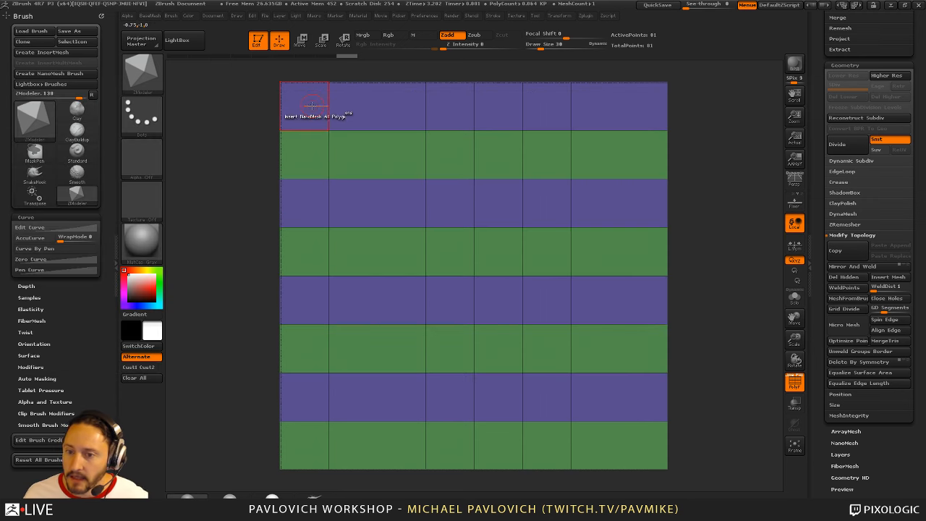
{"action": "key", "text": "space"}
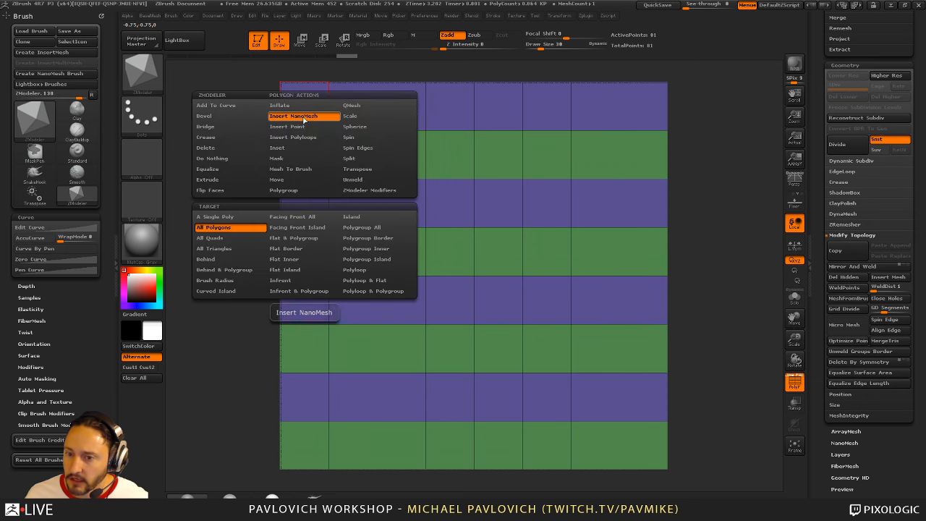
{"action": "left_click", "coordinate": [362, 227]}
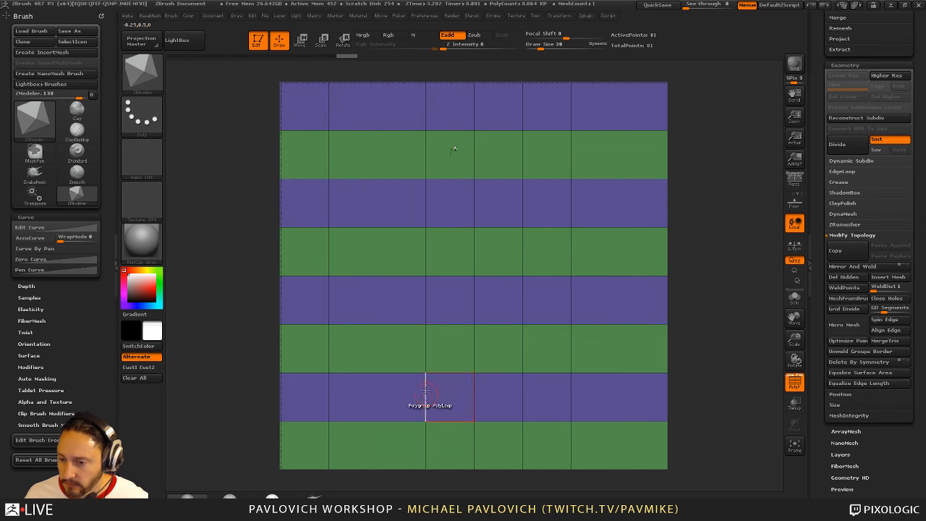
{"action": "left_click", "coordinate": [305, 120]}
{"action": "left_click_drag", "start_coordinate": [303, 141], "coordinate": [314, 148]}
Show the NanoMesh settings and set the pyramids' ZRotation to 0
{"action": "left_click_drag", "start_coordinate": [823, 315], "coordinate": [823, 269]}
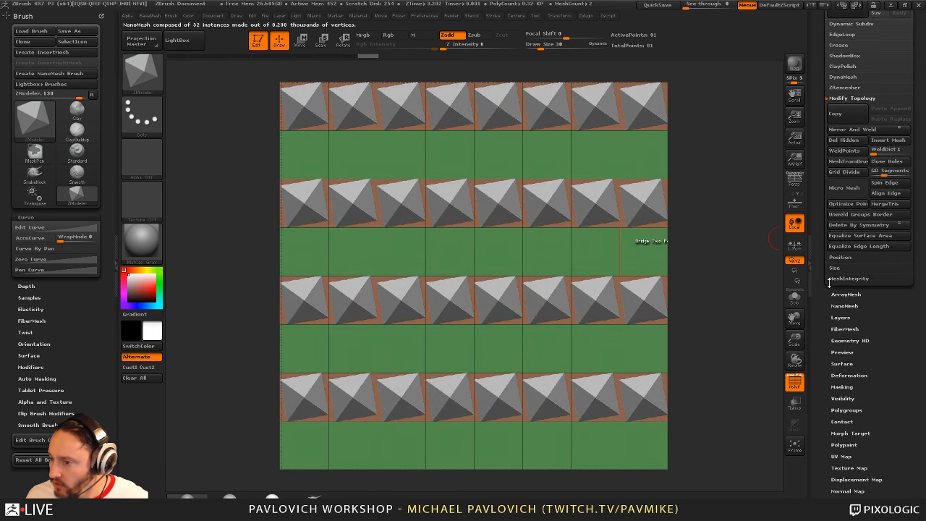
{"action": "left_click", "coordinate": [839, 305]}
{"action": "left_click_drag", "start_coordinate": [824, 329], "coordinate": [822, 275]}
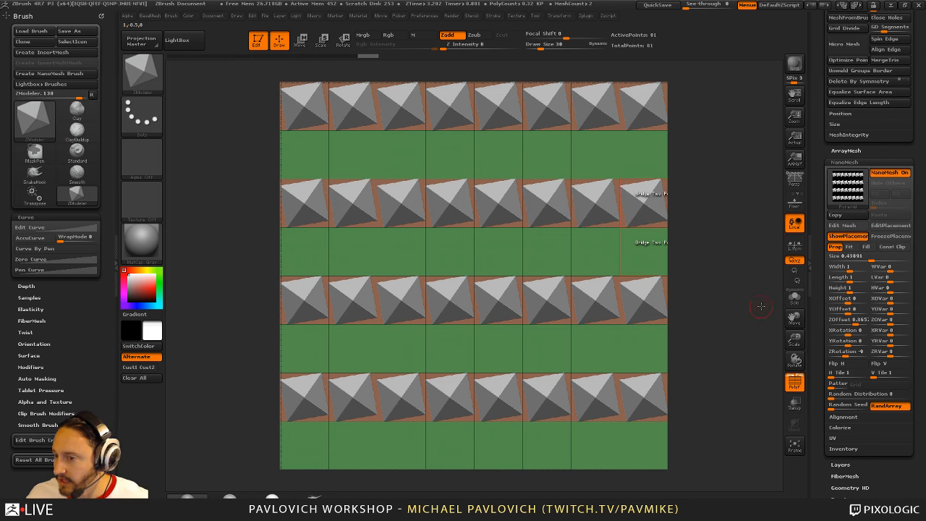
{"action": "left_click", "coordinate": [848, 353]}
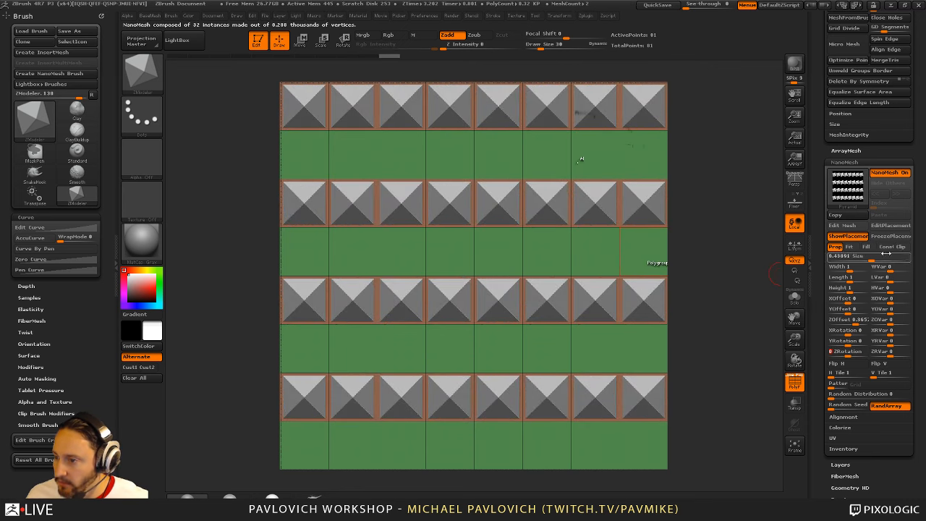
Set the pyramid NanoMesh to Fill its polygons and give it a Size of 1
{"action": "left_click", "coordinate": [868, 248]}
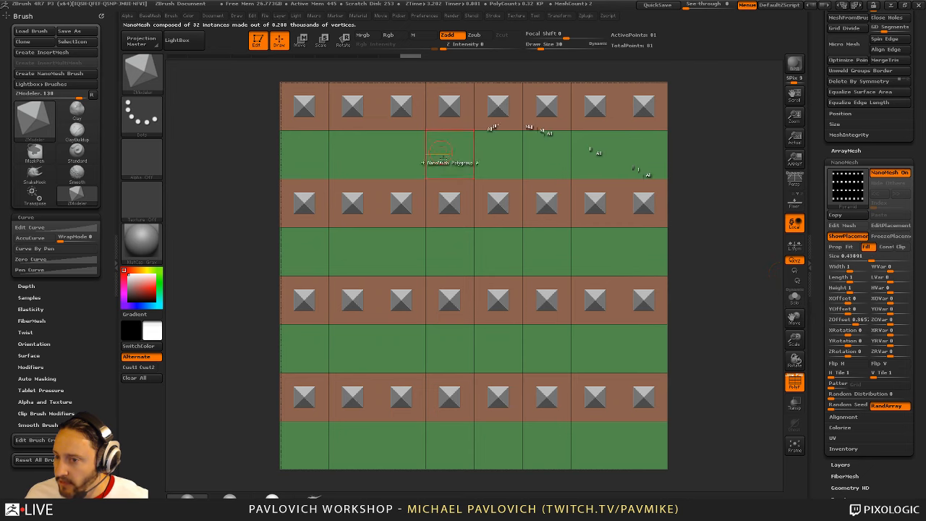
{"action": "left_click", "coordinate": [874, 257]}
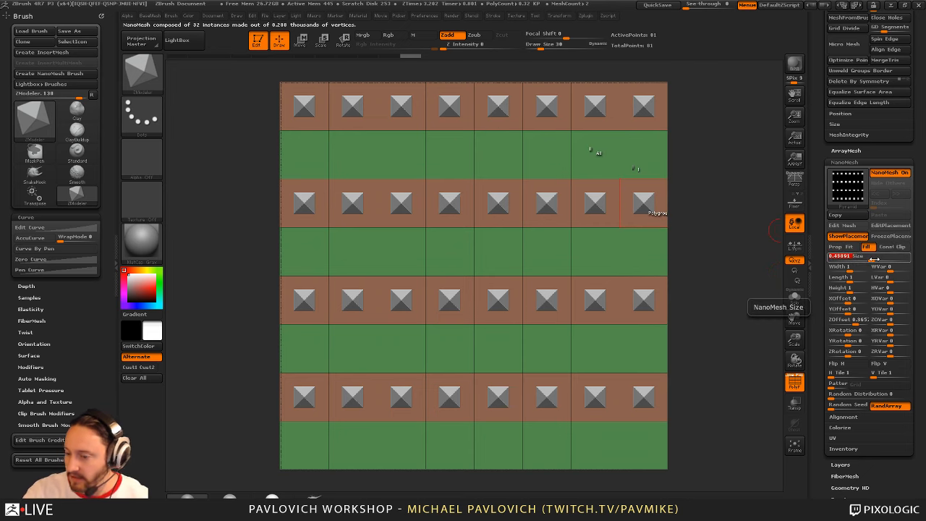
{"action": "type", "text": "1"}
{"action": "key", "text": "Return"}
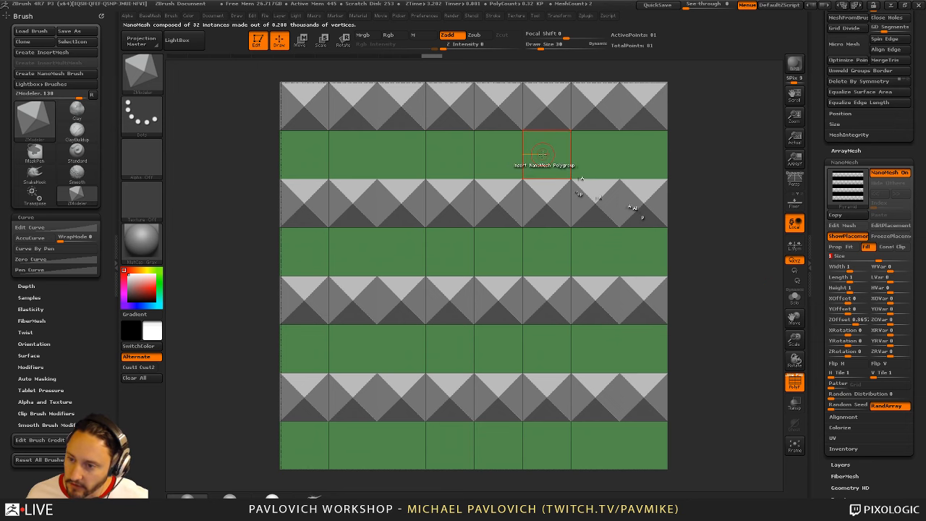
Insert the Pyramid NanoMesh on the green rows and copy the modifiers of NanoMesh index 0 onto index 1
{"action": "left_click_drag", "start_coordinate": [542, 153], "coordinate": [701, 254]}
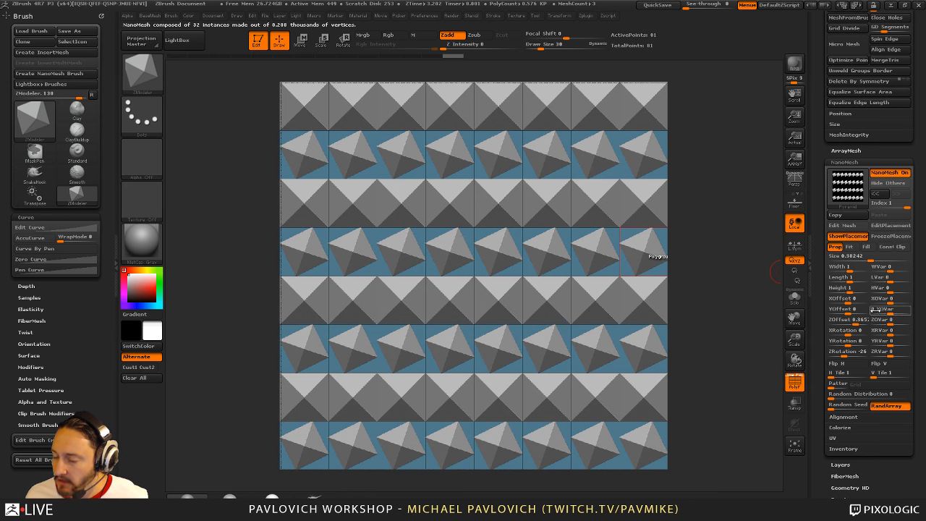
{"action": "left_click", "coordinate": [866, 247]}
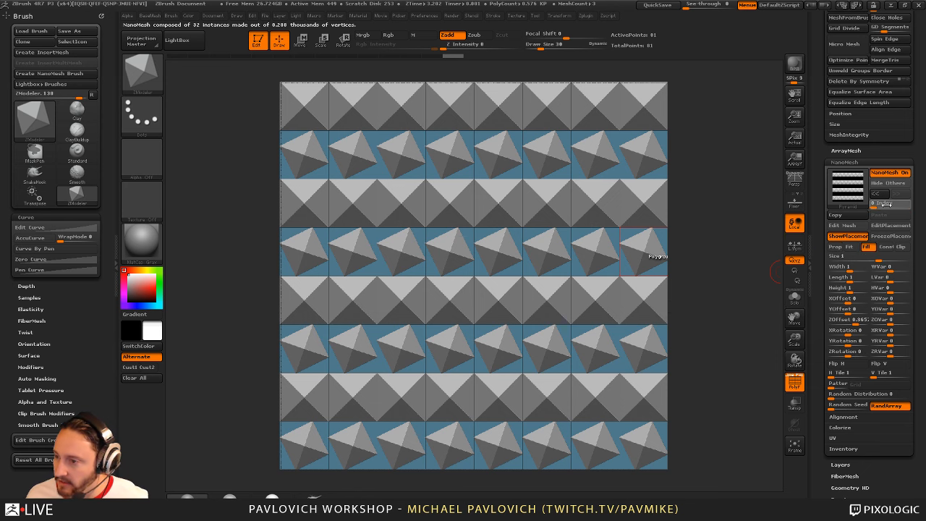
{"action": "left_click", "coordinate": [901, 206]}
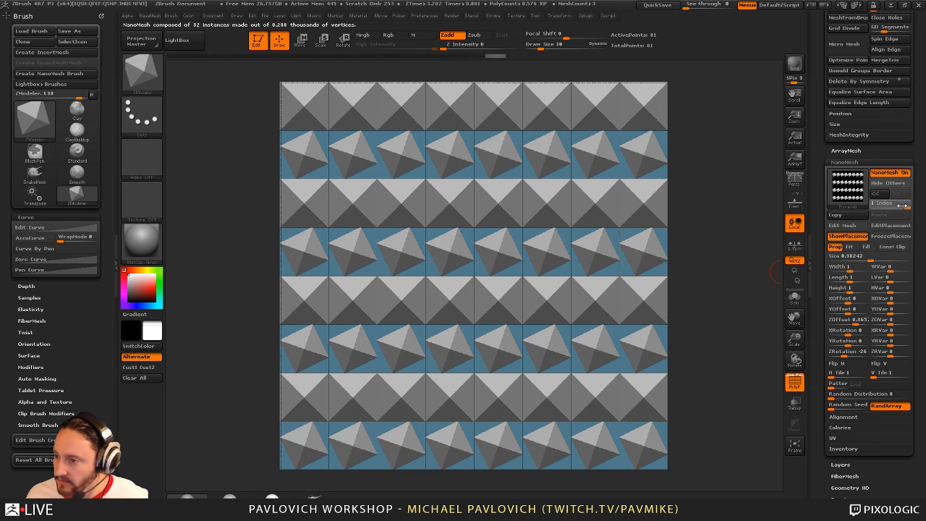
{"action": "left_click", "coordinate": [877, 194]}
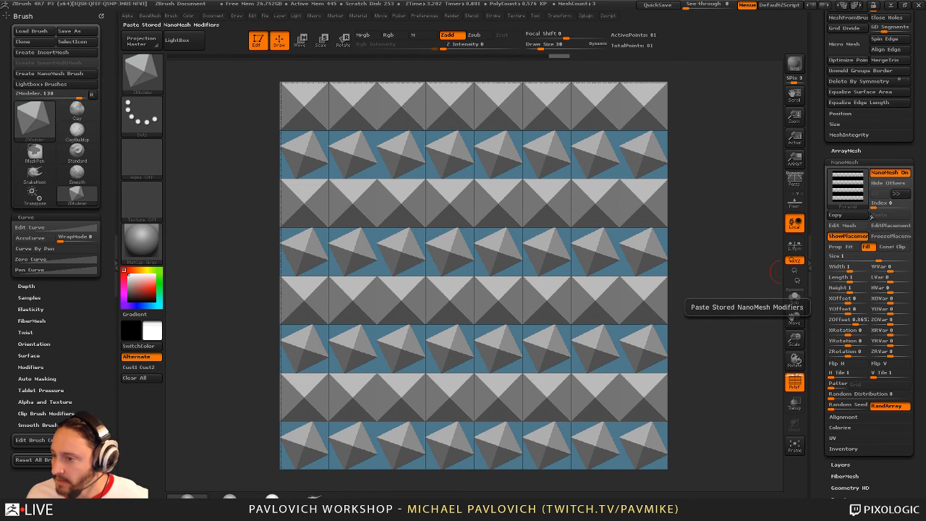
{"action": "left_click", "coordinate": [905, 205]}
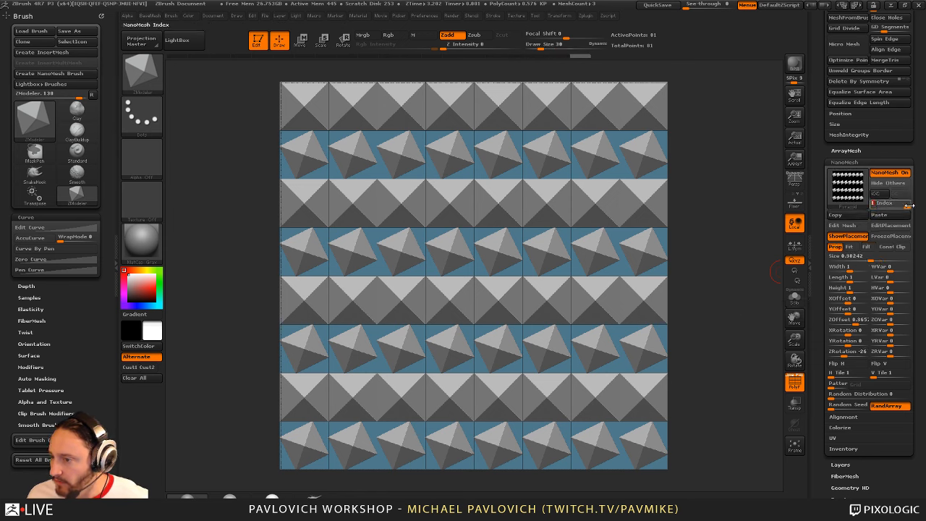
{"action": "left_click", "coordinate": [879, 215]}
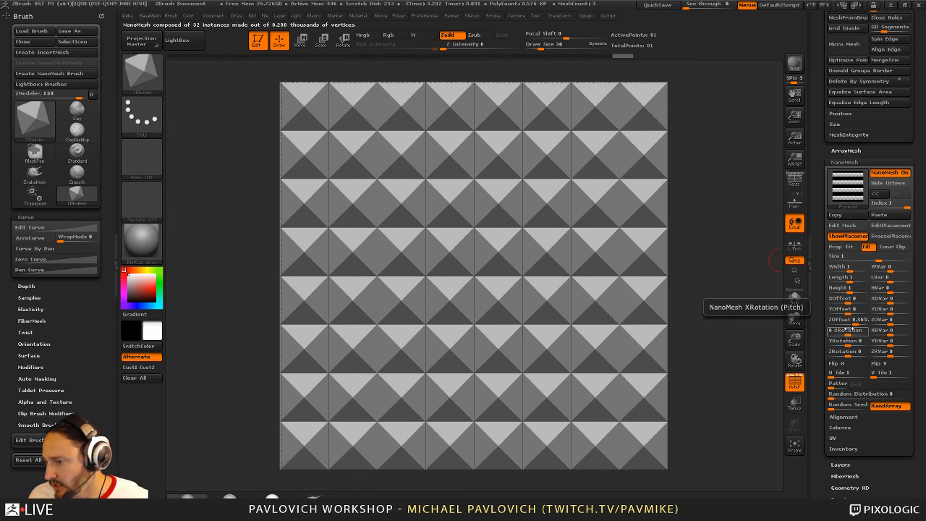
Try offsetting the second NanoMesh's pyramids freehand, undo it, and set their YOffset to exactly 1
{"action": "left_click", "coordinate": [854, 319]}
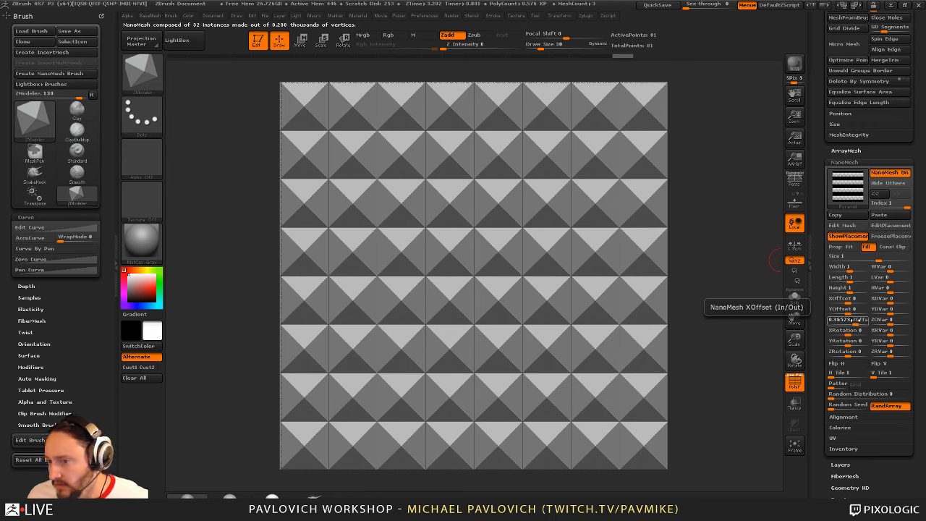
{"action": "left_click_drag", "start_coordinate": [849, 302], "coordinate": [858, 309]}
{"action": "key", "text": "ctrl+z"}
{"action": "key", "text": "ctrl+z"}
{"action": "left_click", "coordinate": [854, 311]}
{"action": "type", "text": "1"}
{"action": "key", "text": "Return"}
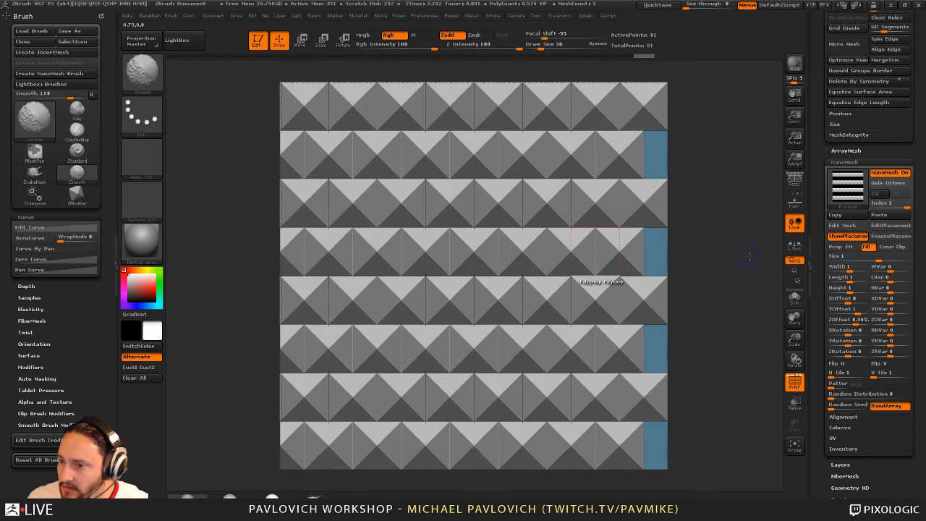
Set the brush curve's WrapMode to 0 and turn off the NanoMesh on the plane
{"action": "left_click_drag", "start_coordinate": [71, 236], "coordinate": [62, 236]}
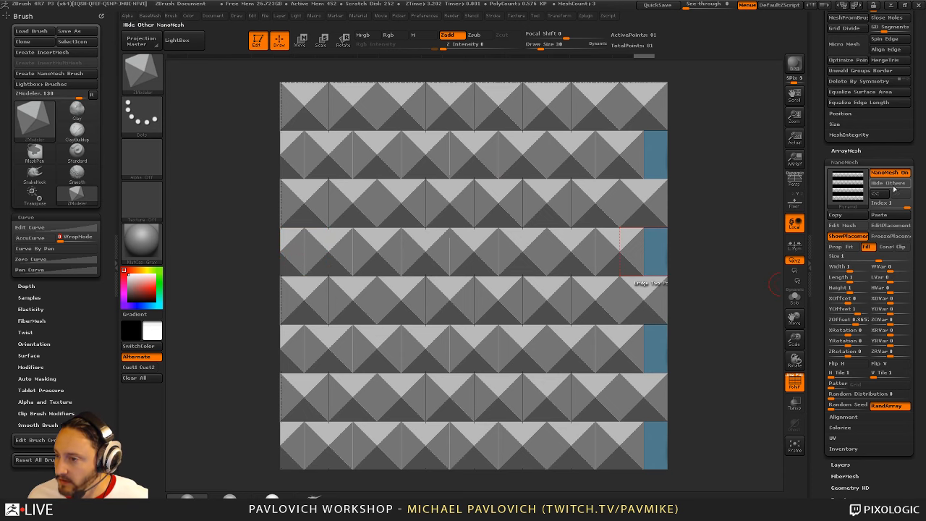
{"action": "left_click", "coordinate": [886, 175]}
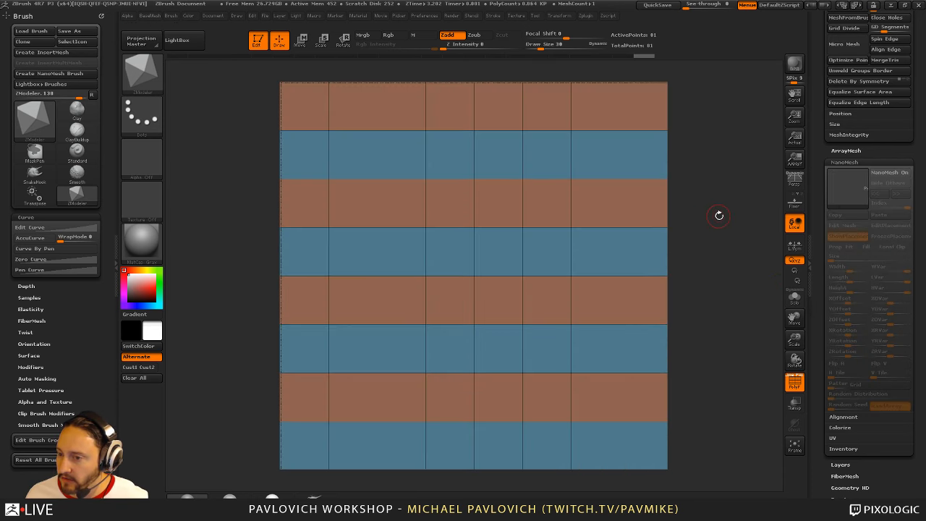
{"action": "left_click_drag", "start_coordinate": [753, 278], "coordinate": [735, 277], "text": "alt"}
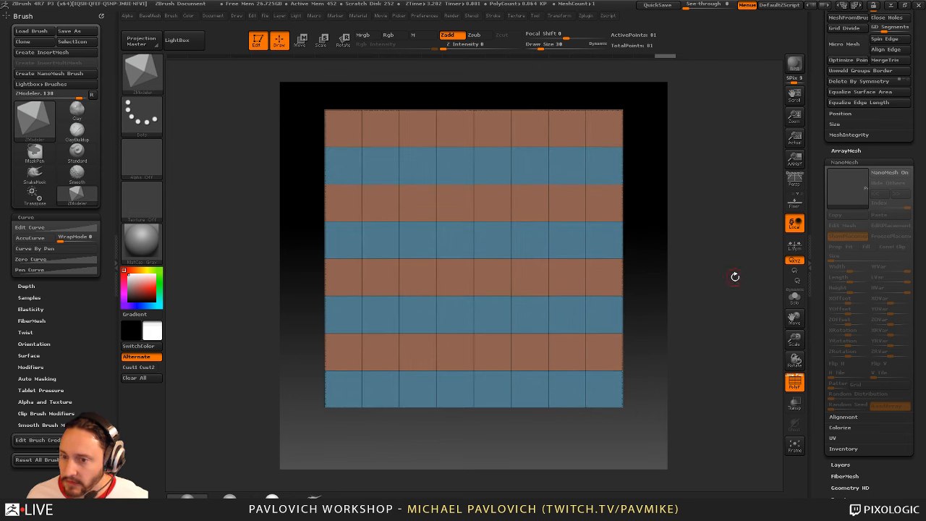
{"action": "left_click_drag", "start_coordinate": [214, 152], "coordinate": [250, 218], "text": "ctrl+shift"}
{"action": "mouse_move", "coordinate": [227, 128]}
{"action": "left_mouse_down", "text": "ctrl+shift"}
{"action": "mouse_move", "coordinate": [275, 207]}
{"action": "mouse_move", "coordinate": [414, 210]}
{"action": "mouse_move", "coordinate": [393, 208]}
{"action": "mouse_move", "coordinate": [471, 279]}
{"action": "mouse_move", "coordinate": [575, 342]}
{"action": "mouse_move", "coordinate": [596, 385]}
{"action": "left_mouse_up", "text": "ctrl+shift"}
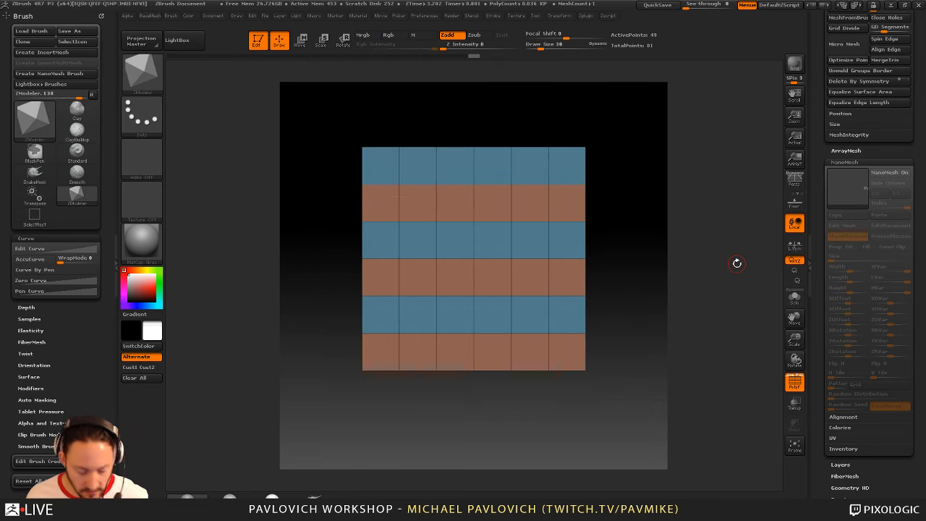
{"action": "key", "text": "f"}
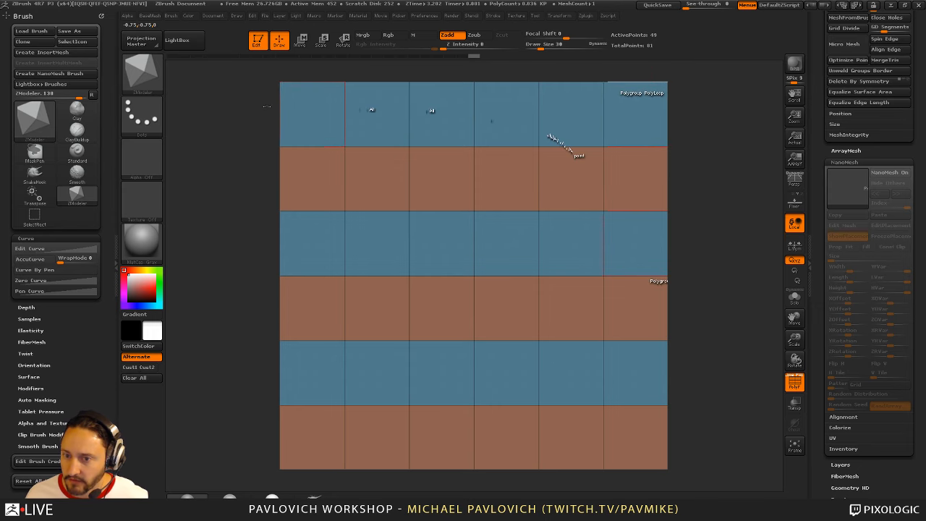
{"action": "right_click_drag", "start_coordinate": [708, 212], "coordinate": [696, 197], "text": "ctrl"}
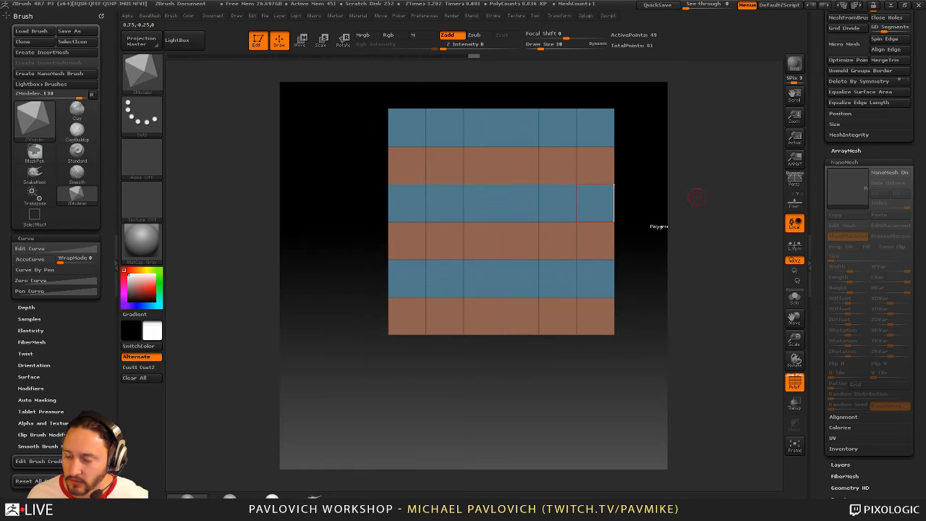
{"action": "left_click", "coordinate": [744, 193], "text": "ctrl+shift"}
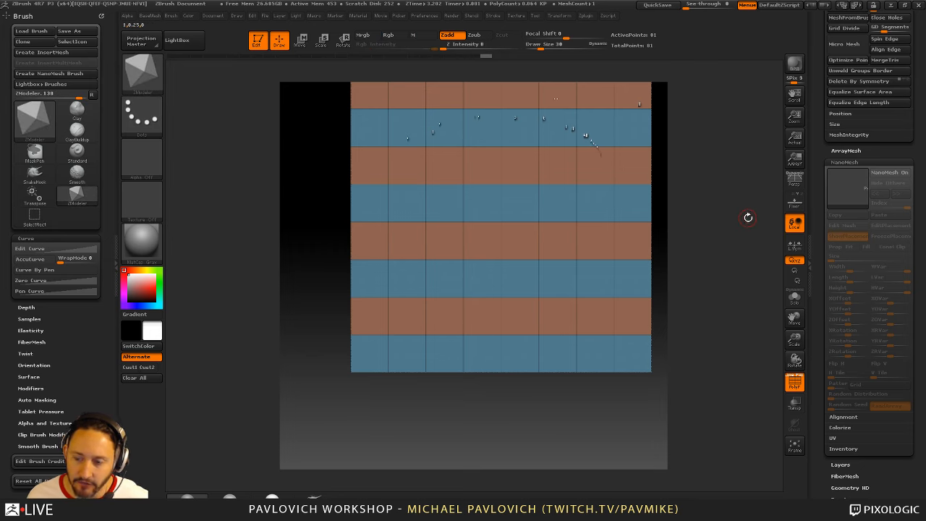
Isolate and frame the plane's inner six-by-six polygons, then unhide the whole plane and turn its NanoMesh back on
{"action": "right_click_drag", "start_coordinate": [741, 197], "coordinate": [671, 256], "text": "alt"}
{"action": "mouse_move", "coordinate": [606, 210]}
{"action": "left_mouse_down", "text": "ctrl+shift"}
{"action": "mouse_move", "coordinate": [633, 248]}
{"action": "mouse_move", "coordinate": [348, 230]}
{"action": "mouse_move", "coordinate": [474, 379]}
{"action": "mouse_move", "coordinate": [557, 418]}
{"action": "left_mouse_up", "text": "ctrl+shift"}
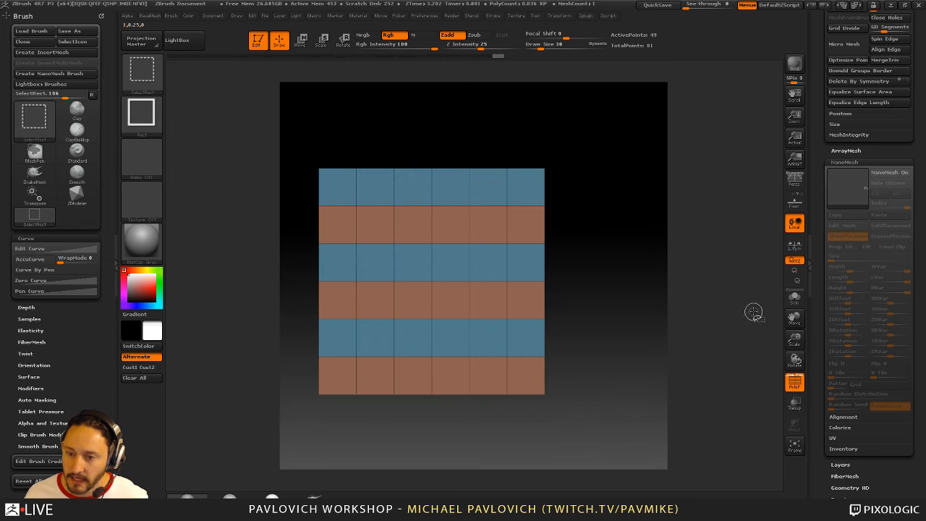
{"action": "key", "text": "f"}
{"action": "left_click", "coordinate": [743, 175], "text": "ctrl+shift"}
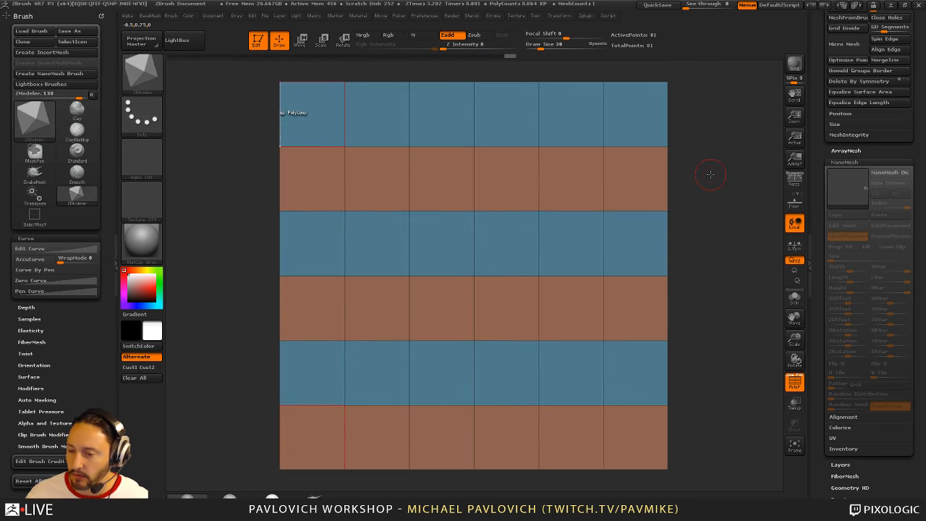
{"action": "left_click", "coordinate": [897, 173]}
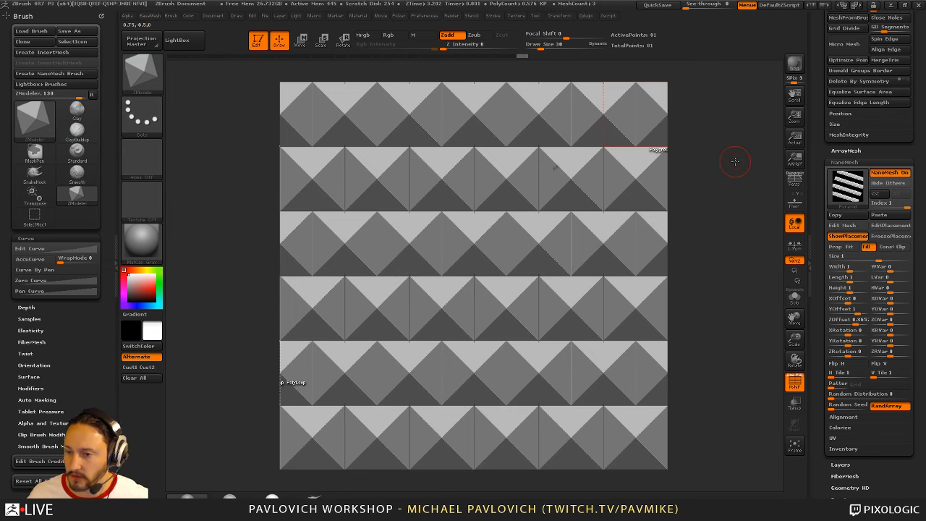
Capture the framed pyramid pattern as a new alpha with GrabDoc
{"action": "left_click_drag", "start_coordinate": [816, 108], "coordinate": [831, 253]}
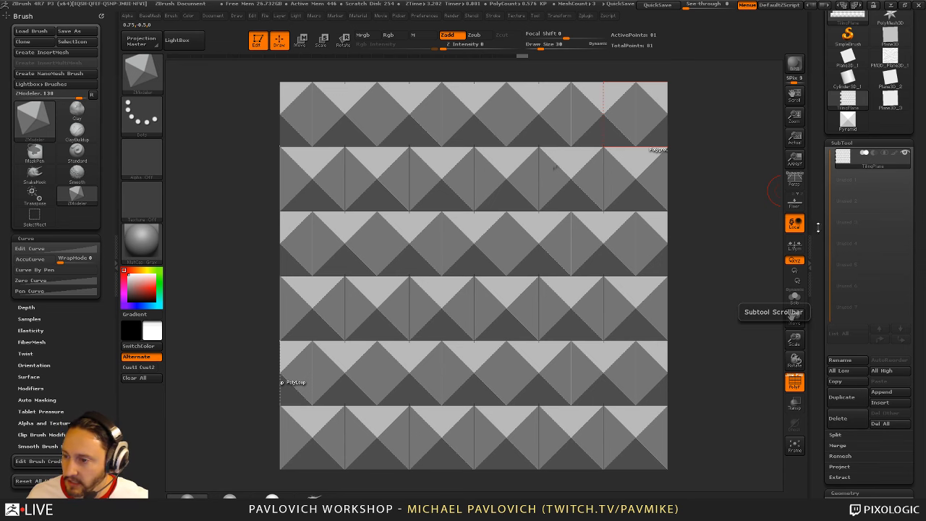
{"action": "left_click_drag", "start_coordinate": [816, 226], "coordinate": [816, 86]}
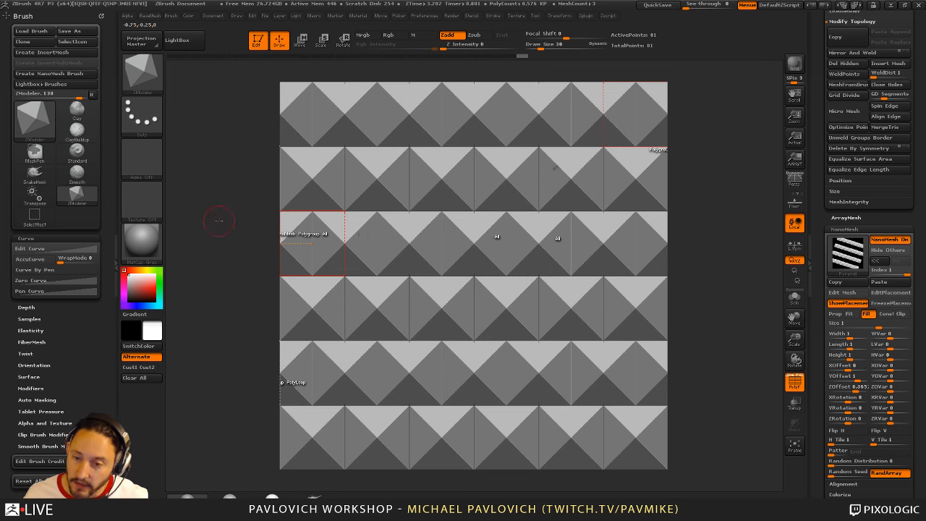
{"action": "left_click", "coordinate": [142, 159]}
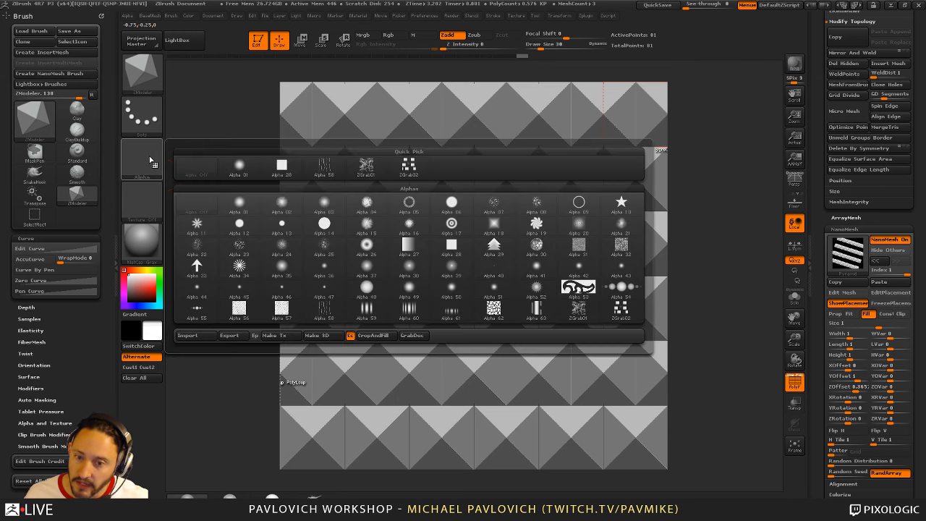
{"action": "left_click", "coordinate": [409, 336]}
{"action": "mouse_move", "coordinate": [147, 162]}
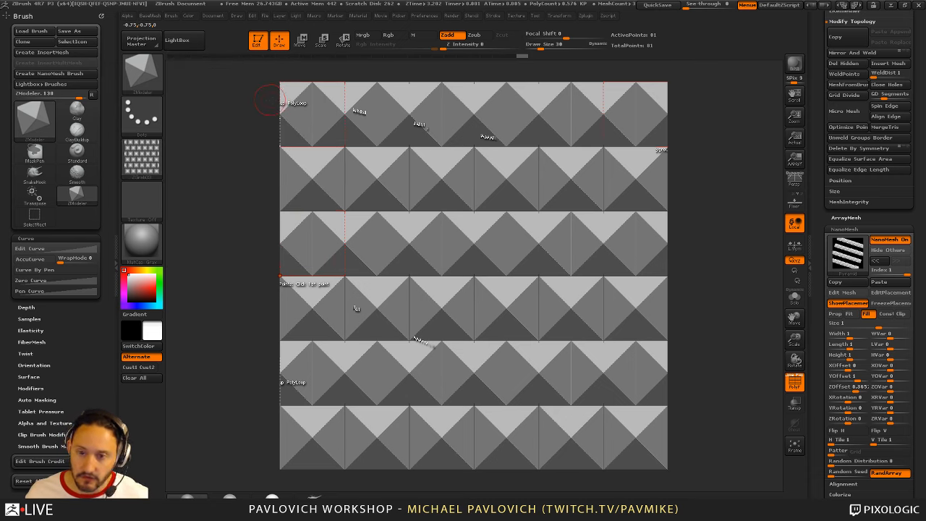
Leave Edit mode, clear the canvas, and create a new document without saving changes to the old one
{"action": "left_click", "coordinate": [258, 41]}
{"action": "key", "text": "ctrl+n"}
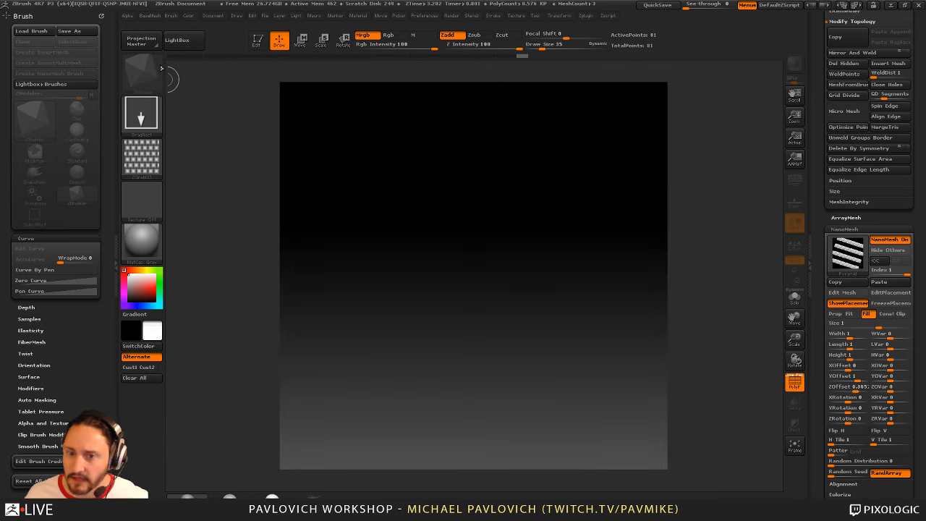
{"action": "left_click", "coordinate": [213, 16]}
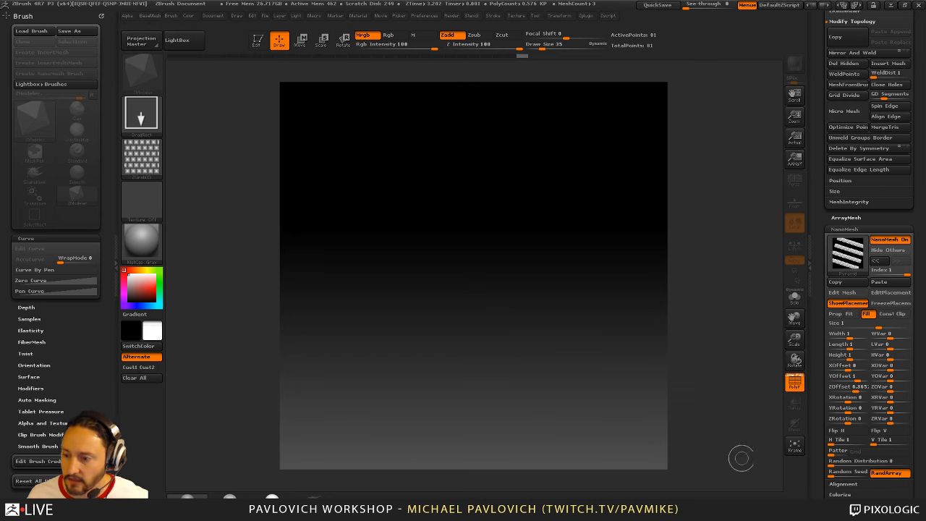
{"action": "left_click", "coordinate": [214, 16]}
{"action": "left_click", "coordinate": [255, 150]}
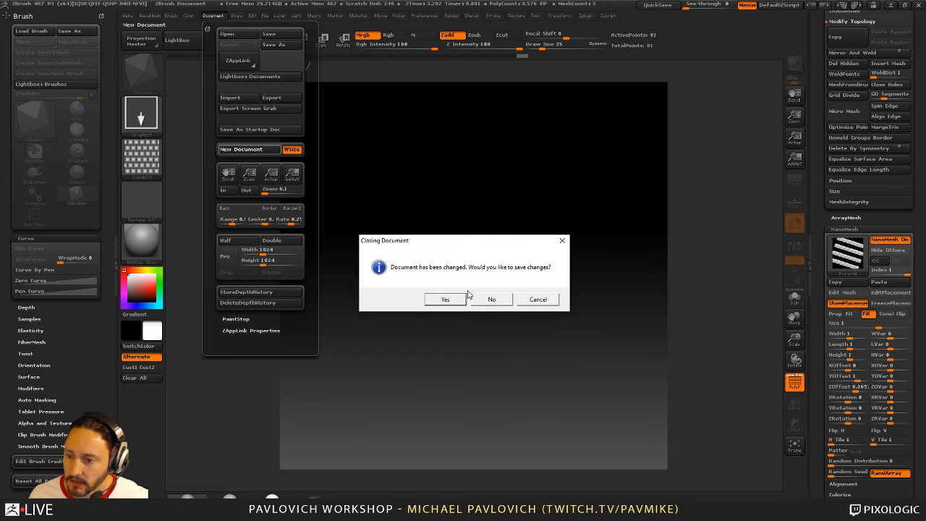
{"action": "left_click", "coordinate": [490, 299]}
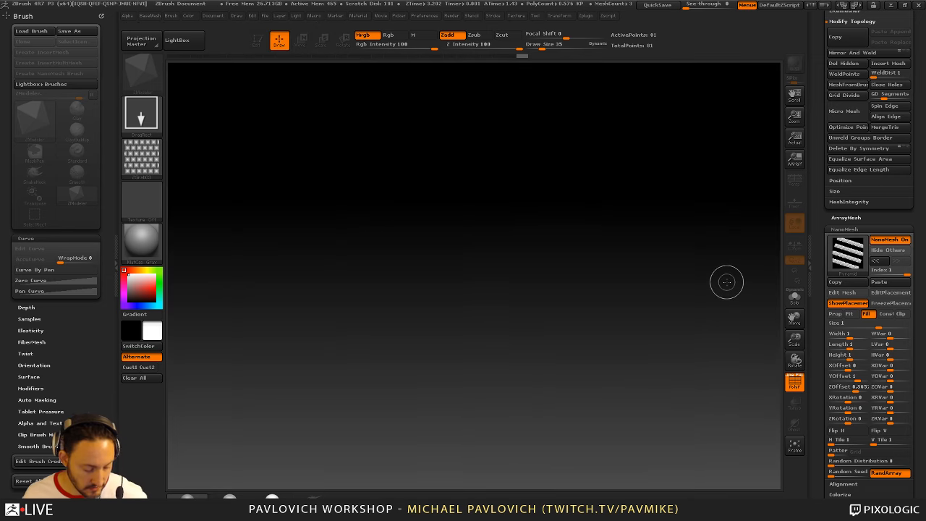
Turn the alpha off and choose the SimpleBrush as the current tool
{"action": "left_click_drag", "start_coordinate": [849, 209], "coordinate": [851, 383]}
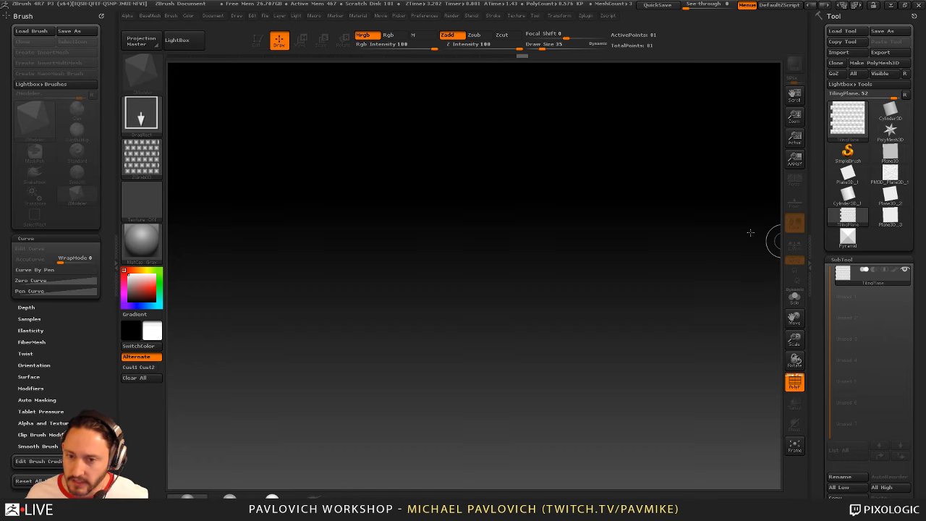
{"action": "left_click", "coordinate": [142, 156]}
{"action": "left_click", "coordinate": [186, 169]}
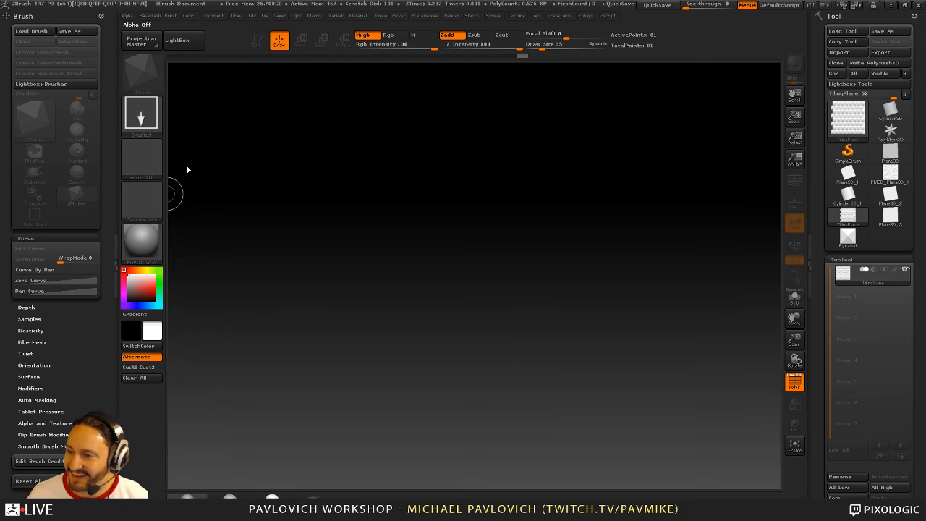
{"action": "left_click", "coordinate": [848, 153]}
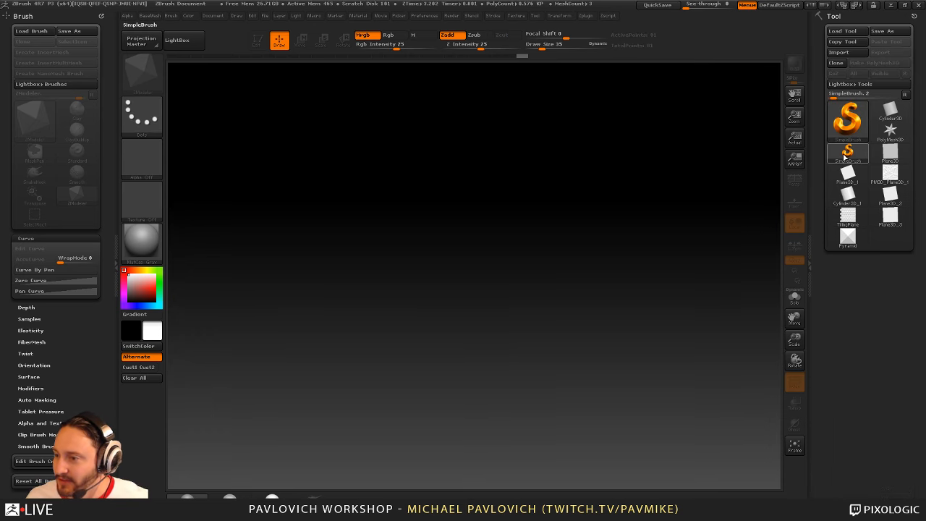
{"action": "left_click", "coordinate": [849, 120]}
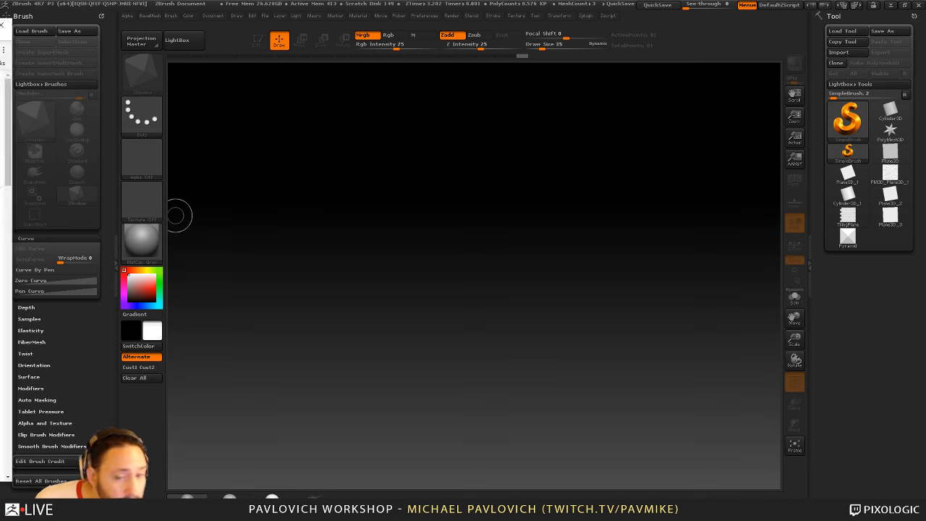
{"action": "left_click_drag", "start_coordinate": [0, 40], "coordinate": [0, 37]}
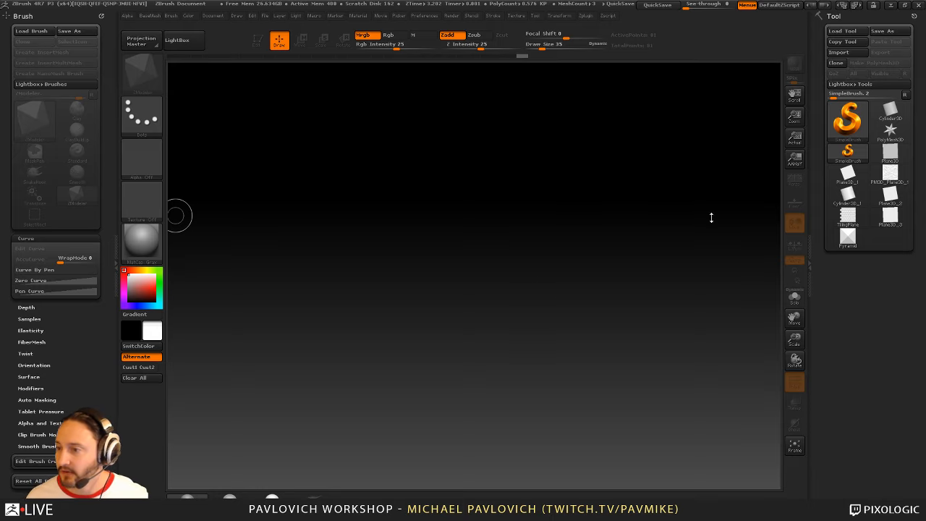
{"action": "left_click", "coordinate": [848, 120]}
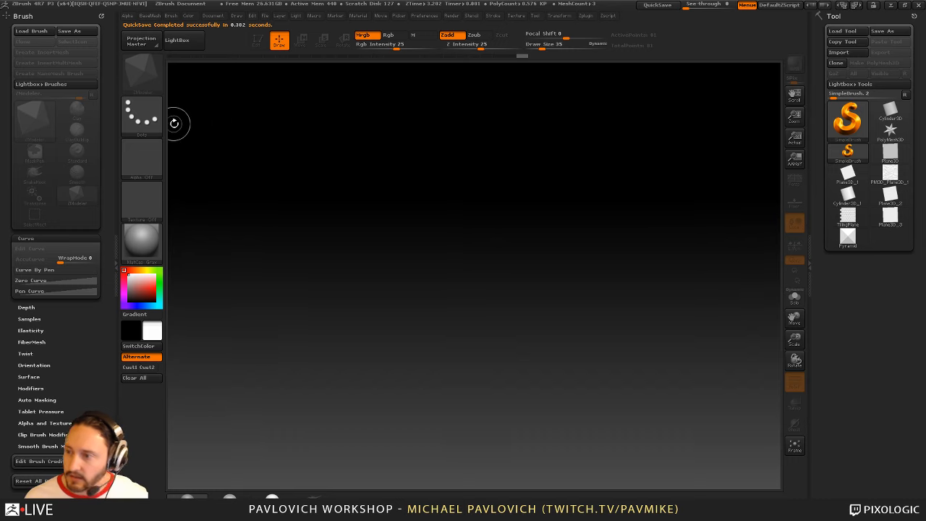
Try SimpleBrush strokes with Alpha 06 and Alpha 28, clearing the canvas after each, and turn the alpha off
{"action": "left_click", "coordinate": [145, 117]}
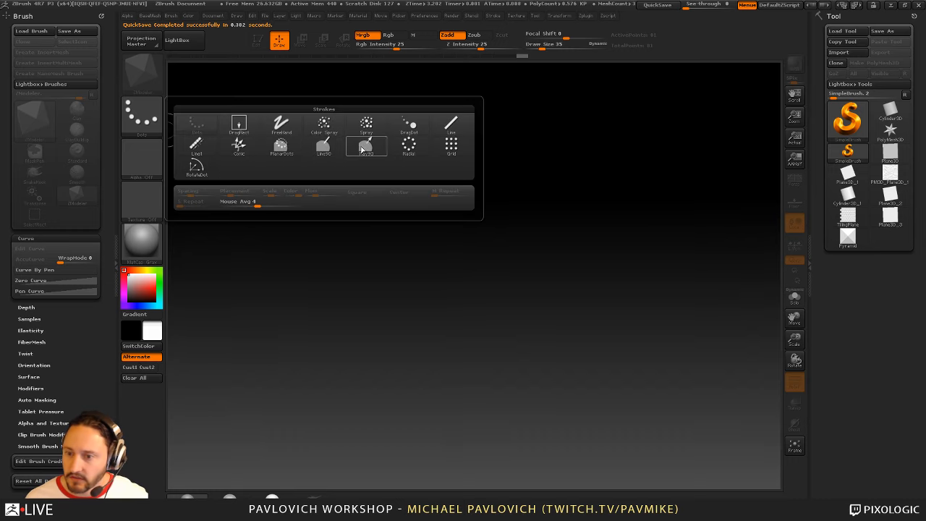
{"action": "left_click", "coordinate": [144, 168]}
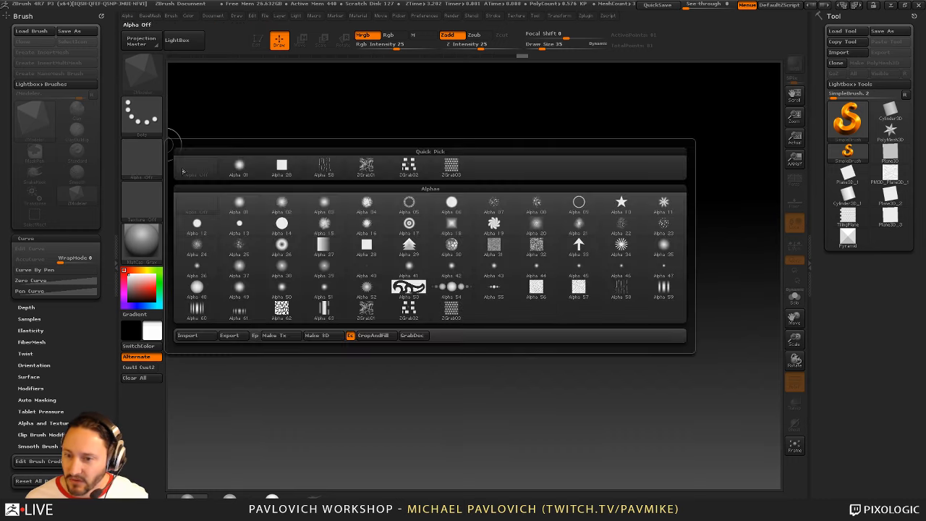
{"action": "left_click", "coordinate": [451, 204]}
{"action": "mouse_move", "coordinate": [437, 192]}
{"action": "left_mouse_down"}
{"action": "mouse_move", "coordinate": [517, 311]}
{"action": "mouse_move", "coordinate": [551, 259]}
{"action": "mouse_move", "coordinate": [465, 238]}
{"action": "mouse_move", "coordinate": [422, 181]}
{"action": "left_mouse_up"}
{"action": "key", "text": "ctrl+n"}
{"action": "left_click", "coordinate": [150, 161]}
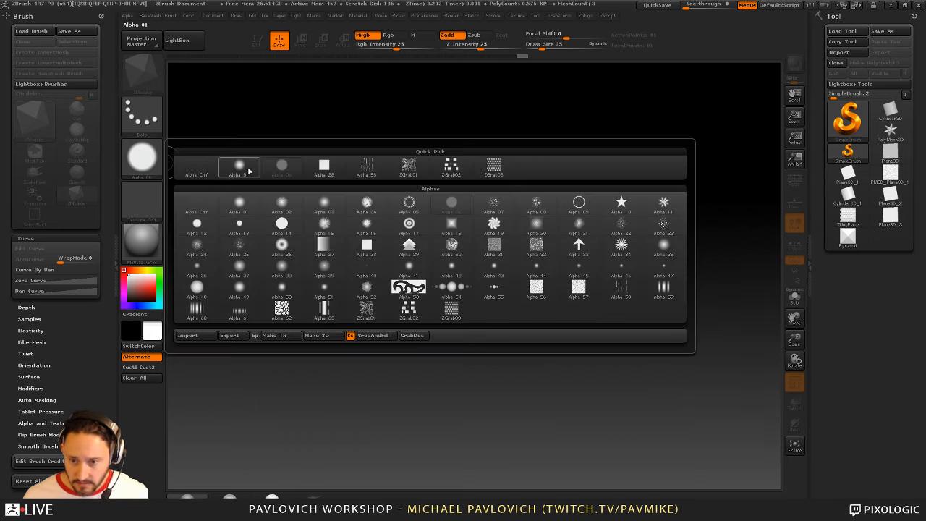
{"action": "left_click", "coordinate": [326, 165]}
{"action": "mouse_move", "coordinate": [352, 168]}
{"action": "left_mouse_down"}
{"action": "mouse_move", "coordinate": [362, 246]}
{"action": "mouse_move", "coordinate": [484, 304]}
{"action": "mouse_move", "coordinate": [637, 242]}
{"action": "left_mouse_up"}
{"action": "key", "text": "ctrl+n"}
{"action": "left_click", "coordinate": [147, 156]}
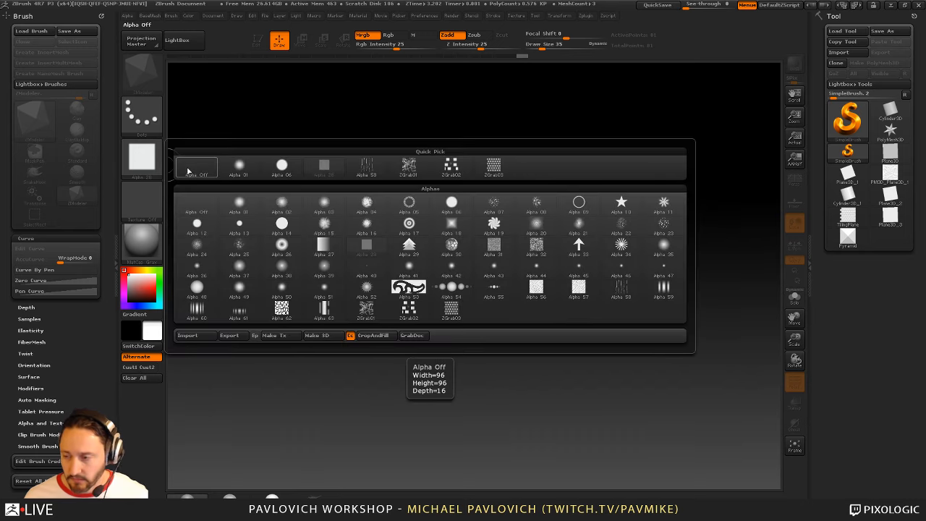
{"action": "left_click", "coordinate": [190, 169]}
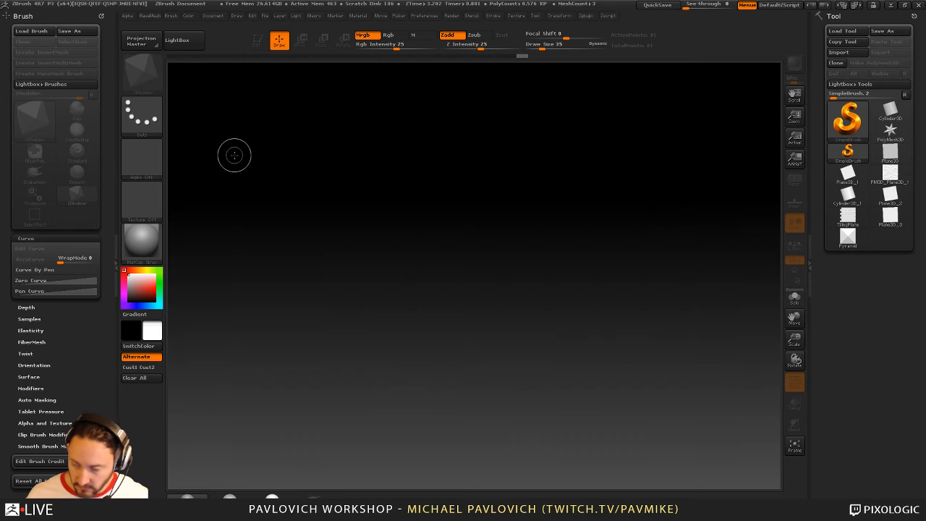
Draw a Cylinder3D on the canvas and put it into Edit mode
{"action": "left_click", "coordinate": [849, 122]}
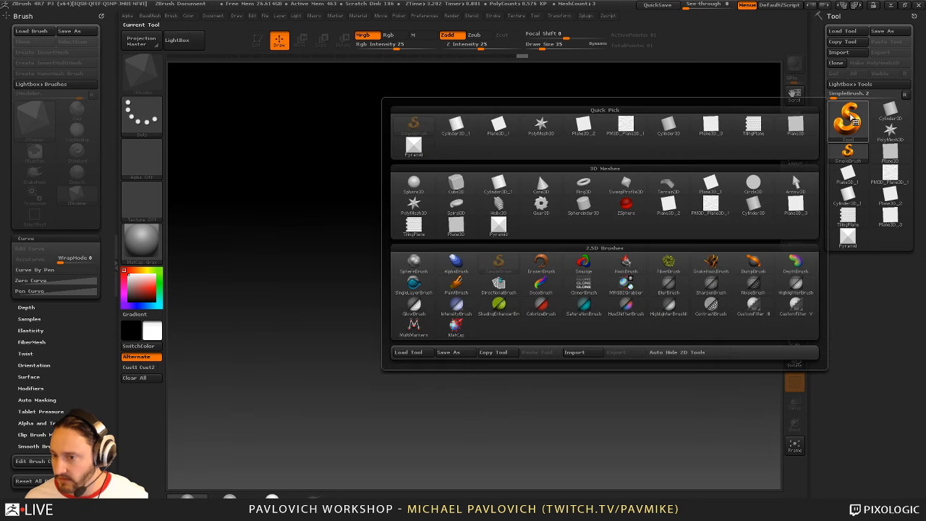
{"action": "left_click", "coordinate": [854, 120]}
{"action": "left_click", "coordinate": [855, 121]}
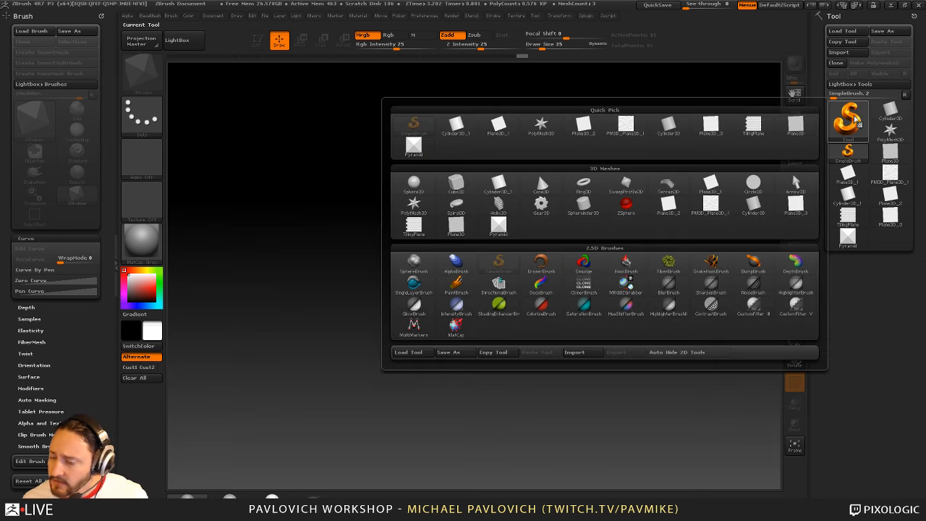
{"action": "left_click", "coordinate": [753, 204]}
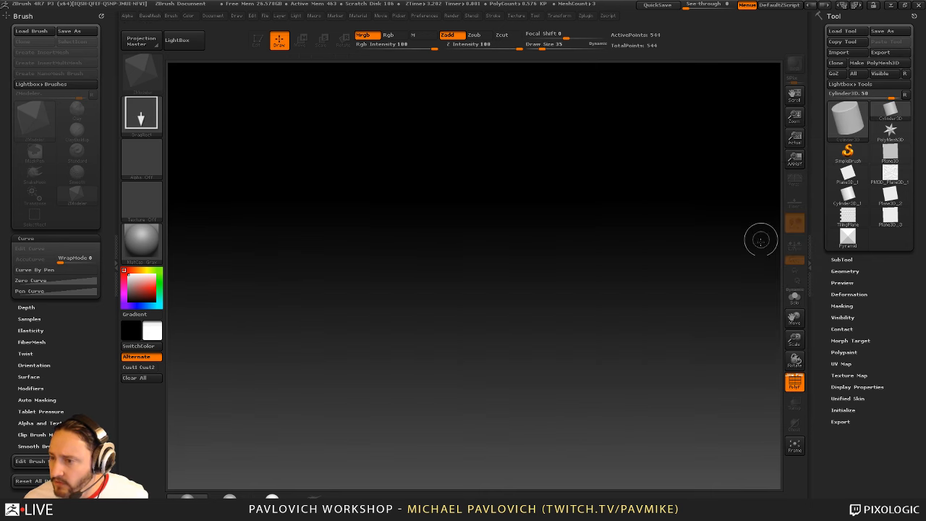
{"action": "left_click_drag", "start_coordinate": [424, 271], "coordinate": [447, 406]}
{"action": "key", "text": "t"}
{"action": "left_click_drag", "start_coordinate": [292, 77], "coordinate": [602, 238]}
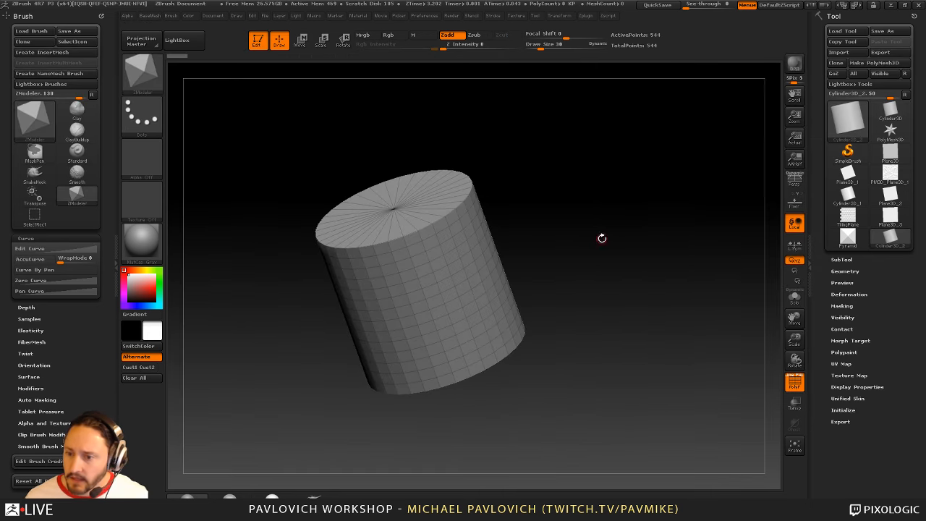
Try 16 horizontal divisions in the cylinder's Initialize settings, and settle on an HDivide of 12
{"action": "left_click", "coordinate": [842, 410]}
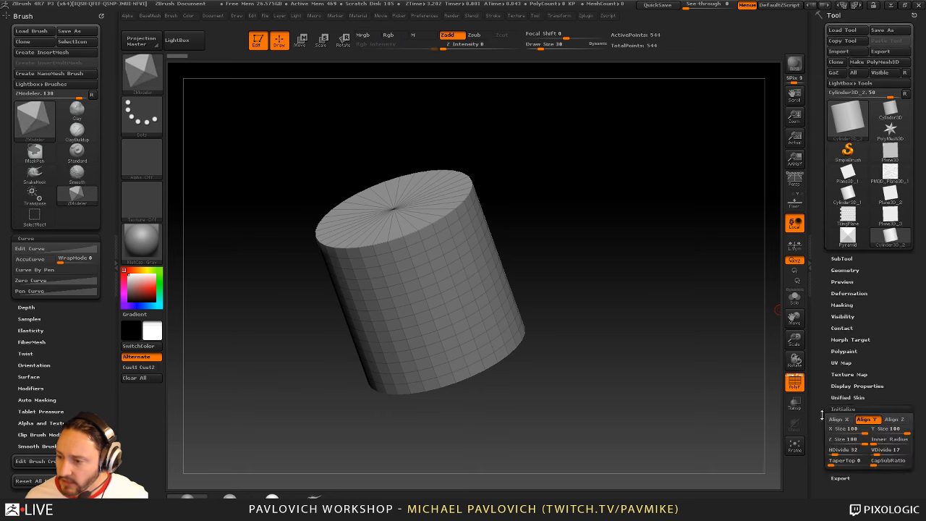
{"action": "scroll", "coordinate": [826, 354], "scroll_direction": "down", "scroll_amount": 1}
{"action": "scroll", "coordinate": [826, 355], "scroll_direction": "down", "scroll_amount": 5}
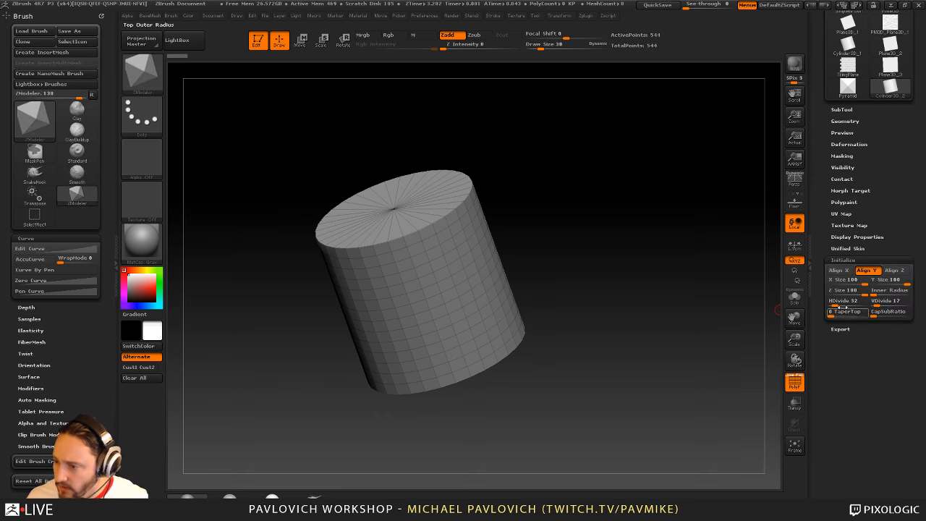
{"action": "left_click", "coordinate": [845, 301]}
{"action": "type", "text": "16"}
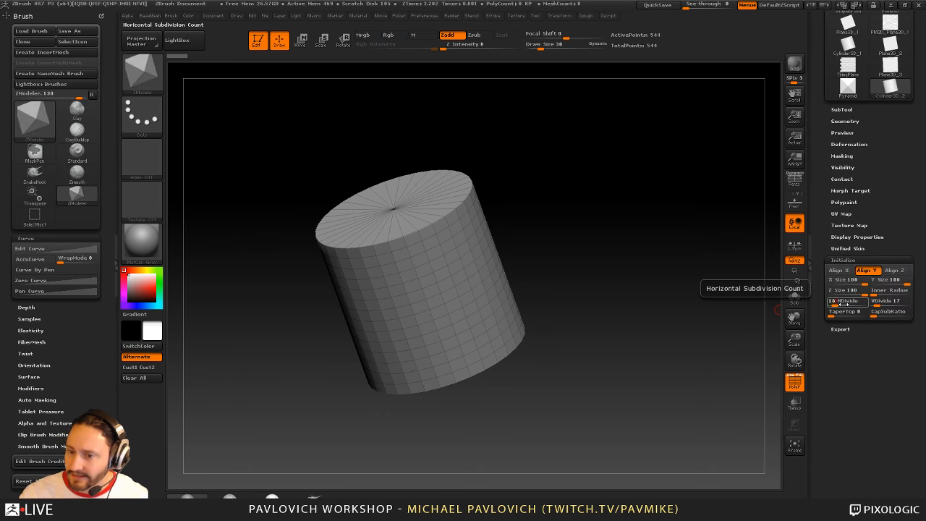
{"action": "key", "text": "Tab"}
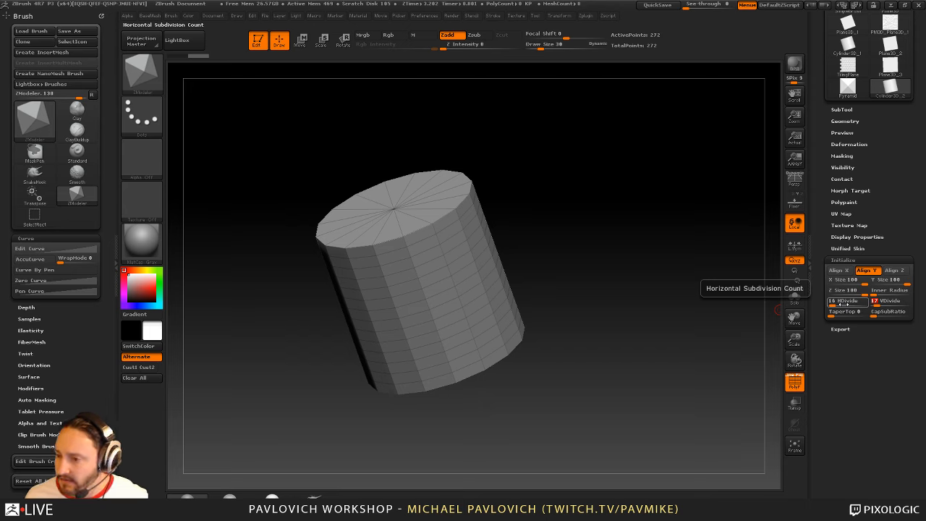
{"action": "left_click", "coordinate": [845, 301]}
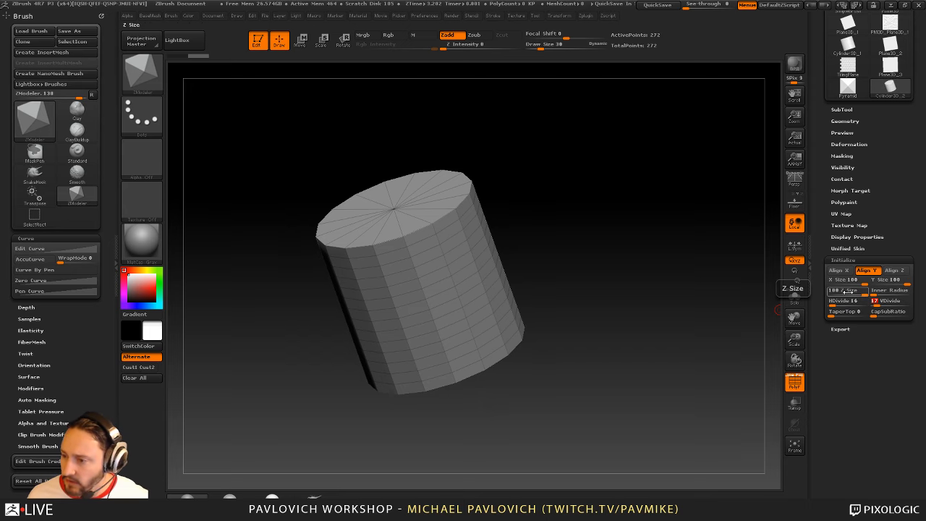
{"action": "type", "text": "12"}
{"action": "key", "text": "Return"}
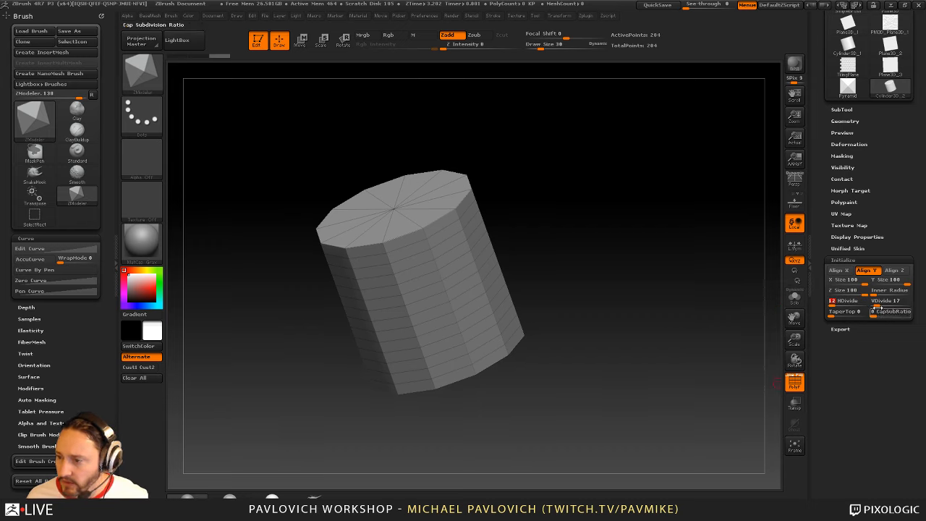
Reduce the cylinder's vertical divisions to a VDivide of 4
{"action": "left_click", "coordinate": [886, 301]}
{"action": "type", "text": "3"}
{"action": "key", "text": "Return"}
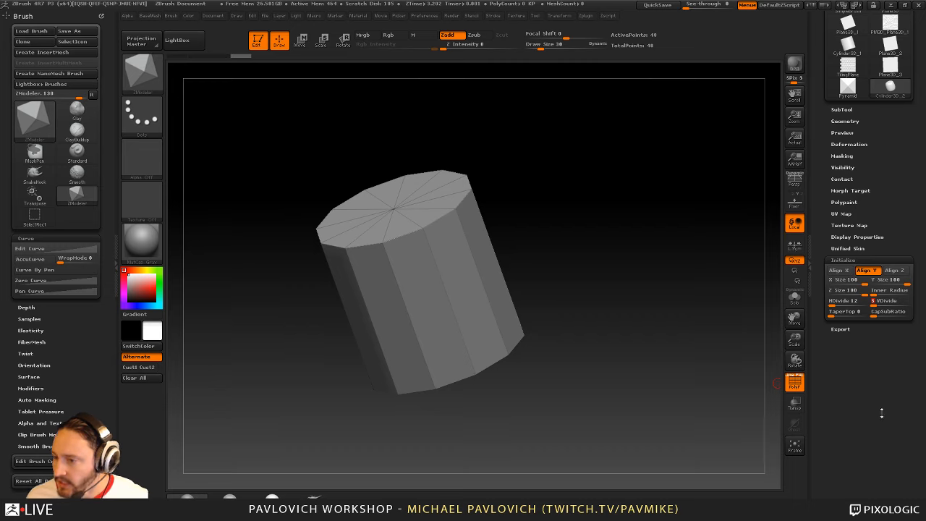
{"action": "mouse_move", "coordinate": [831, 316]}
{"action": "left_mouse_down"}
{"action": "mouse_move", "coordinate": [842, 315]}
{"action": "mouse_move", "coordinate": [830, 315]}
{"action": "left_mouse_up"}
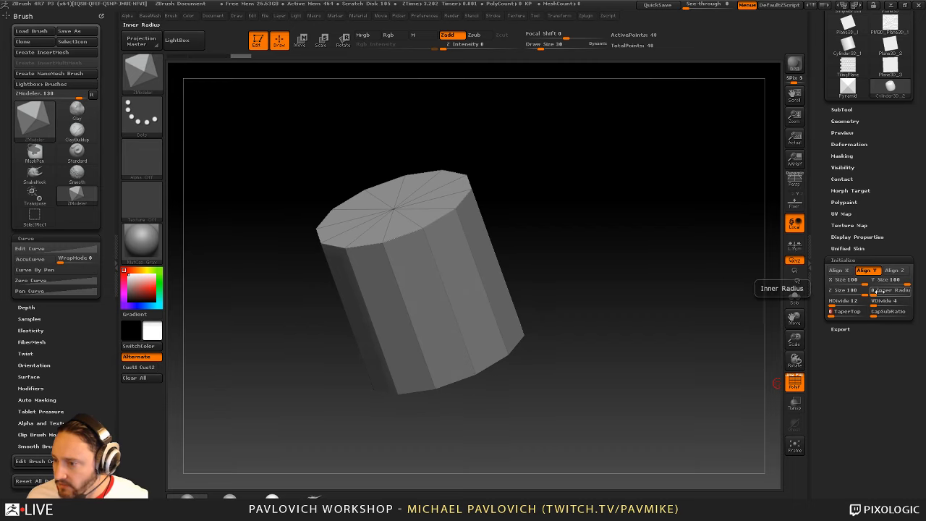
{"action": "mouse_move", "coordinate": [875, 291]}
{"action": "left_mouse_down"}
{"action": "mouse_move", "coordinate": [891, 293]}
{"action": "mouse_move", "coordinate": [873, 293]}
{"action": "left_mouse_up"}
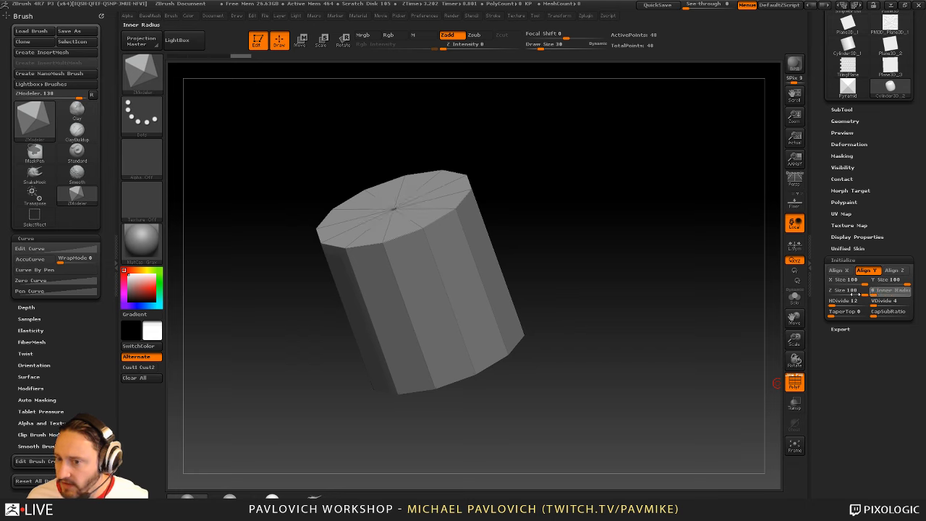
Convert the cylinder primitive to a PolyMesh3D, show the floor grid, and face the cylinder straight on
{"action": "left_click_drag", "start_coordinate": [821, 155], "coordinate": [853, 316]}
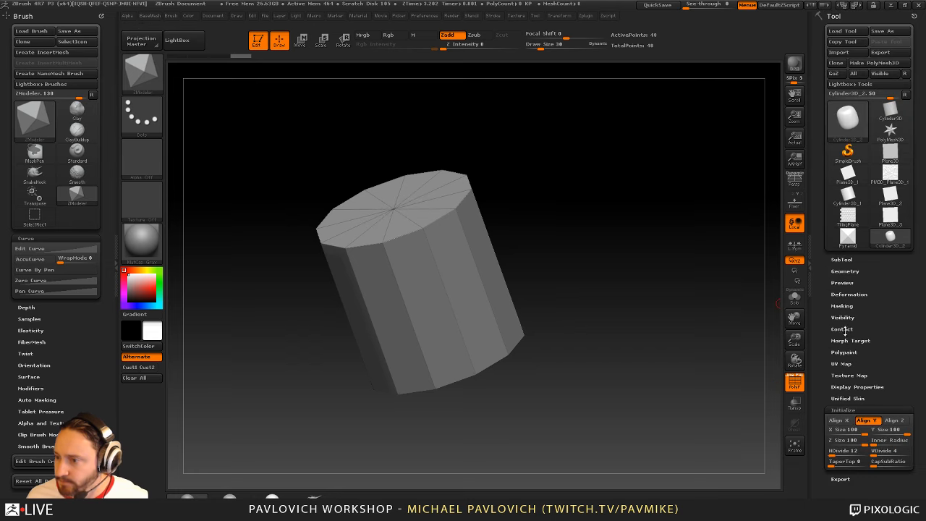
{"action": "left_click", "coordinate": [877, 63]}
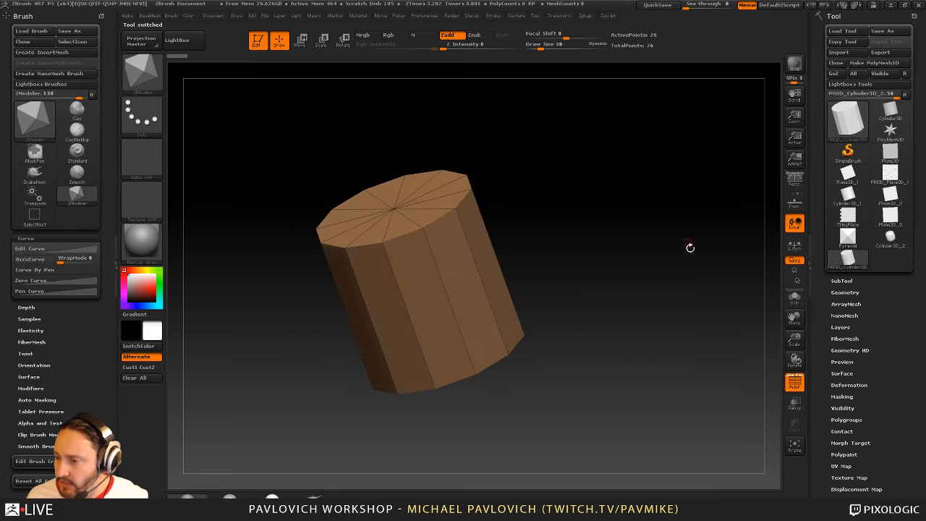
{"action": "left_click", "coordinate": [795, 202]}
{"action": "left_click_drag", "start_coordinate": [651, 230], "coordinate": [671, 186]}
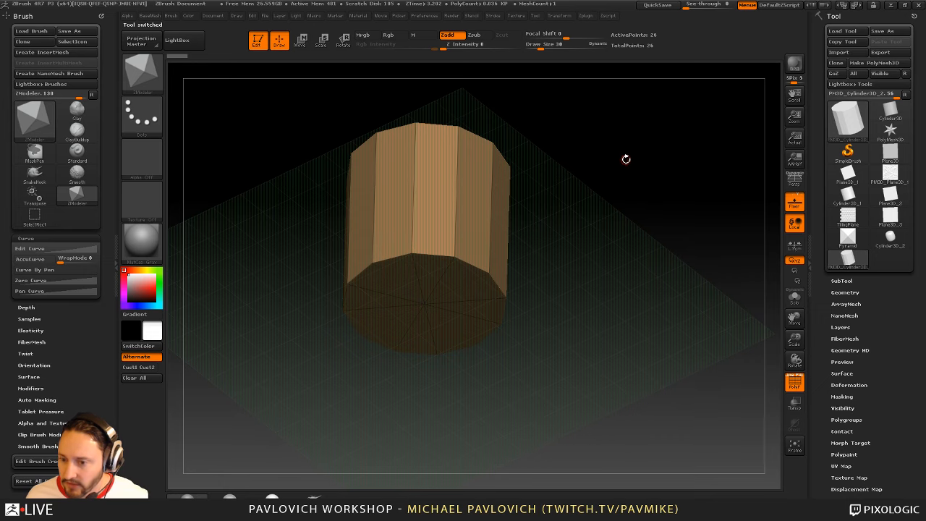
{"action": "left_click_drag", "start_coordinate": [626, 160], "coordinate": [639, 204], "text": "shift"}
Rotate the cylinder onto its side about the Z axis with the Rotate deformation
{"action": "left_click_drag", "start_coordinate": [826, 324], "coordinate": [822, 273]}
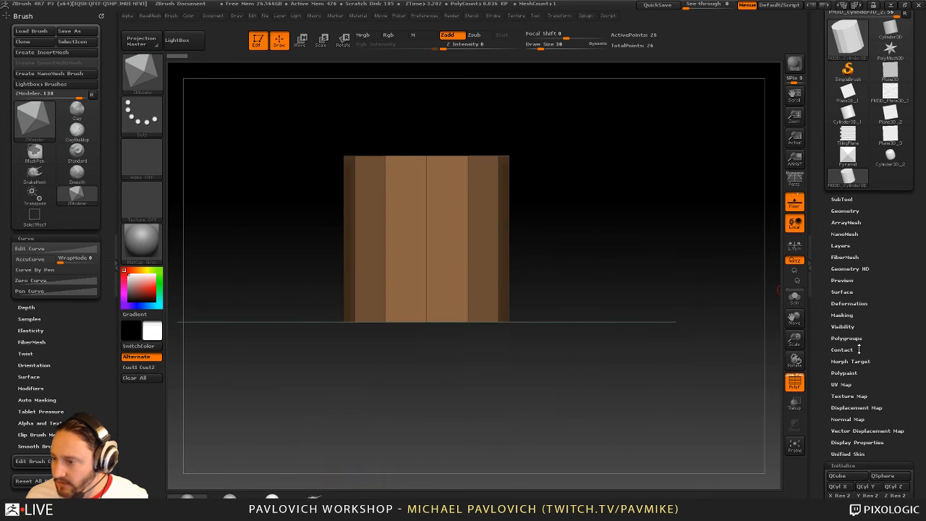
{"action": "key", "text": "shift"}
{"action": "left_click", "coordinate": [848, 304]}
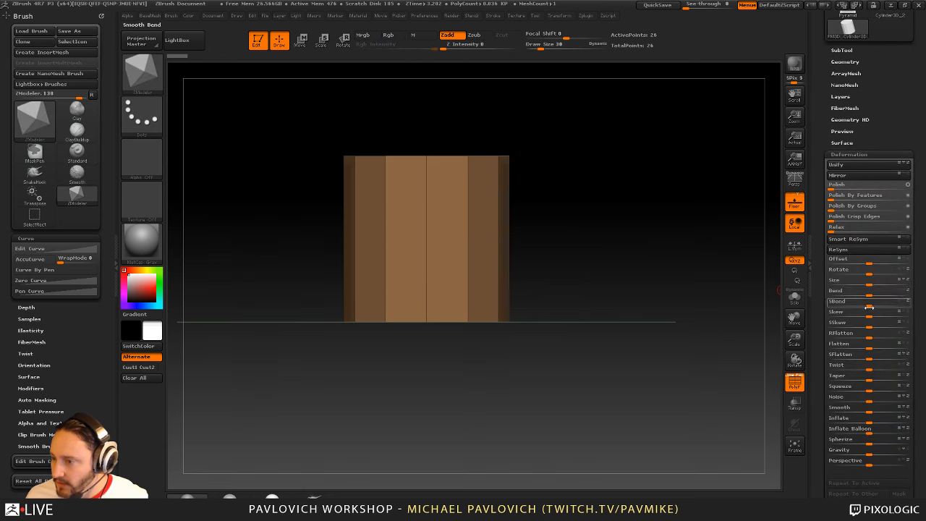
{"action": "mouse_move", "coordinate": [877, 273]}
{"action": "left_mouse_down"}
{"action": "mouse_move", "coordinate": [888, 274]}
{"action": "mouse_move", "coordinate": [875, 273]}
{"action": "left_mouse_up"}
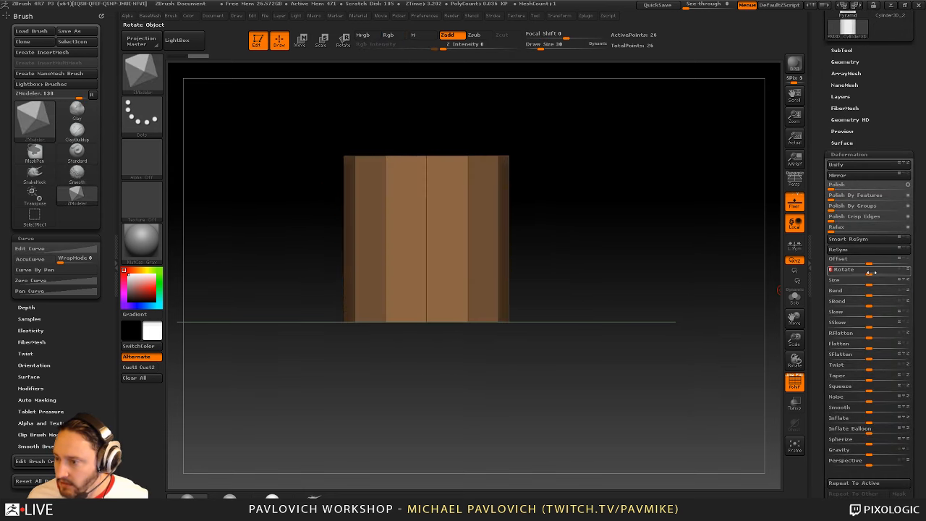
{"action": "key", "text": "Return"}
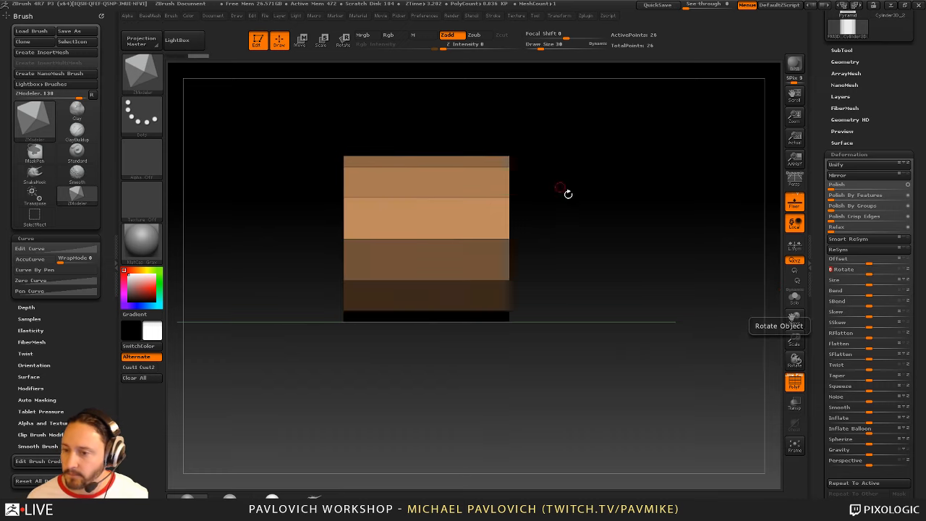
Check the X and radial symmetry settings and how symmetry lines up with the cylinder lying on its side
{"action": "left_click_drag", "start_coordinate": [569, 192], "coordinate": [595, 248]}
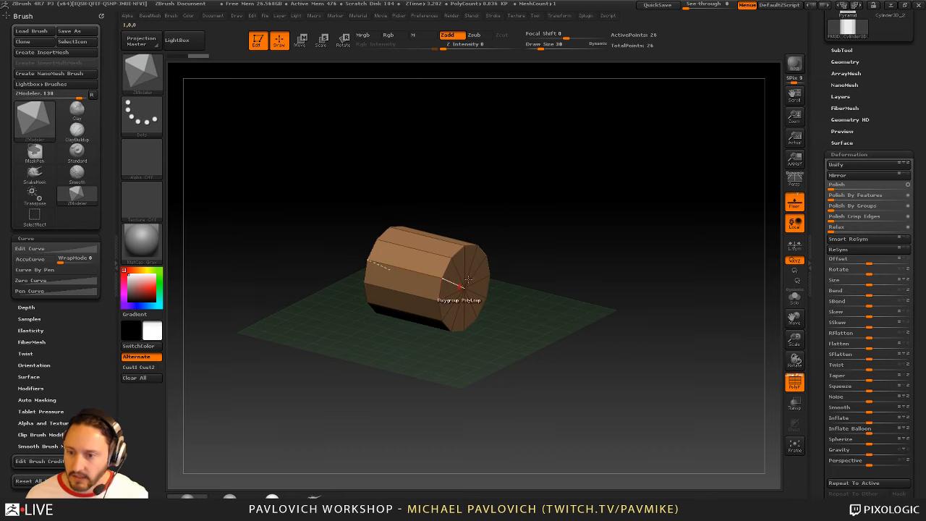
{"action": "left_click_drag", "start_coordinate": [532, 231], "coordinate": [541, 262], "text": "alt"}
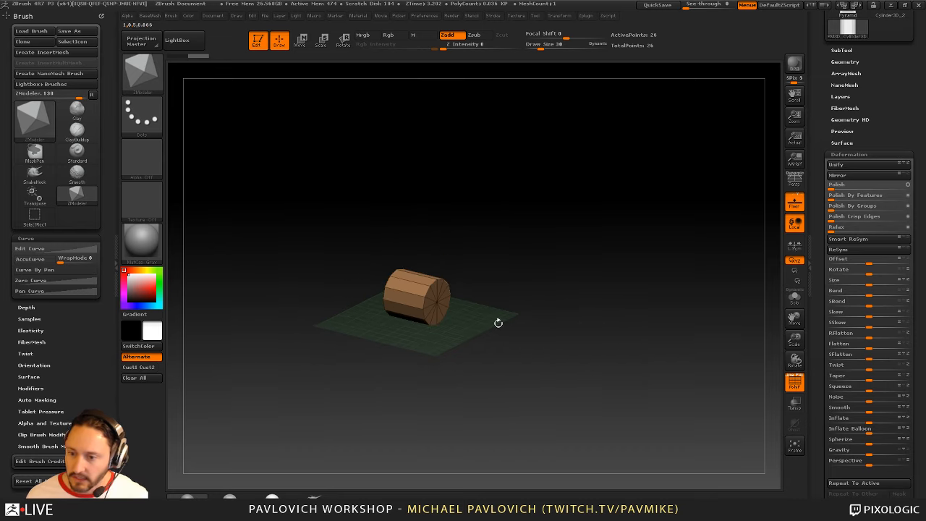
{"action": "left_click_drag", "start_coordinate": [499, 324], "coordinate": [537, 330]}
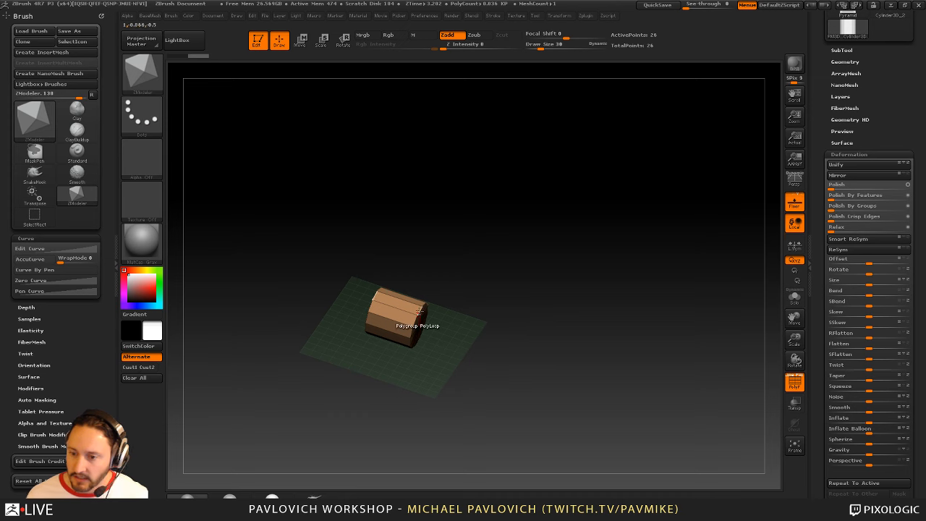
{"action": "left_click", "coordinate": [559, 15]}
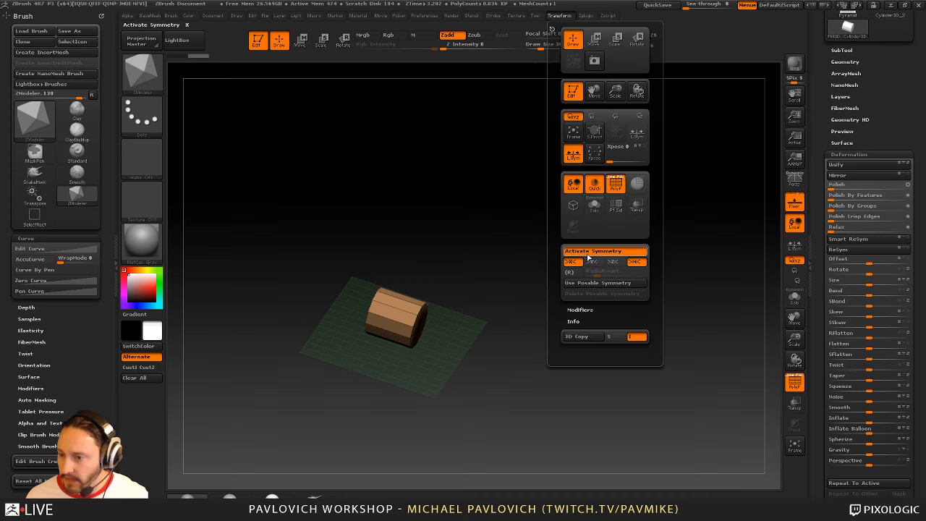
{"action": "key", "text": "x"}
{"action": "key", "text": "x"}
{"action": "key", "text": "x"}
{"action": "key", "text": "x"}
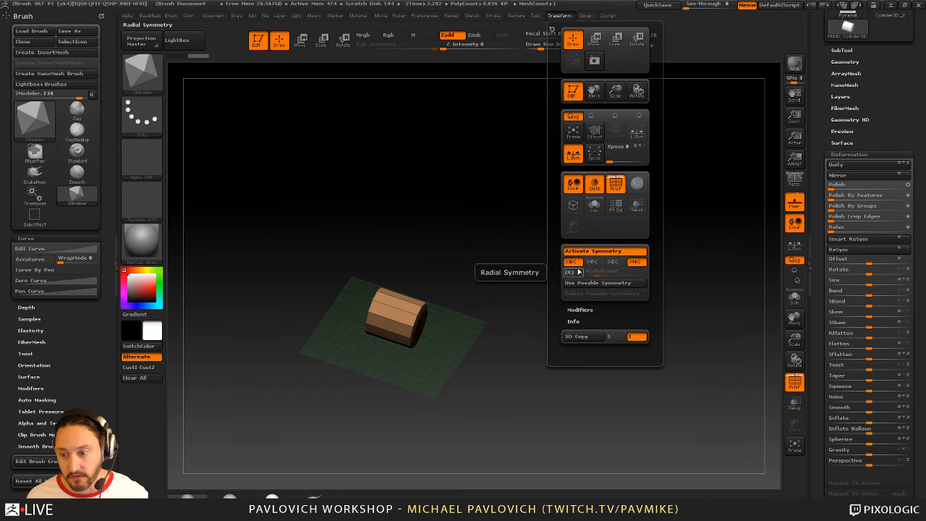
{"action": "left_click_drag", "start_coordinate": [467, 249], "coordinate": [585, 309]}
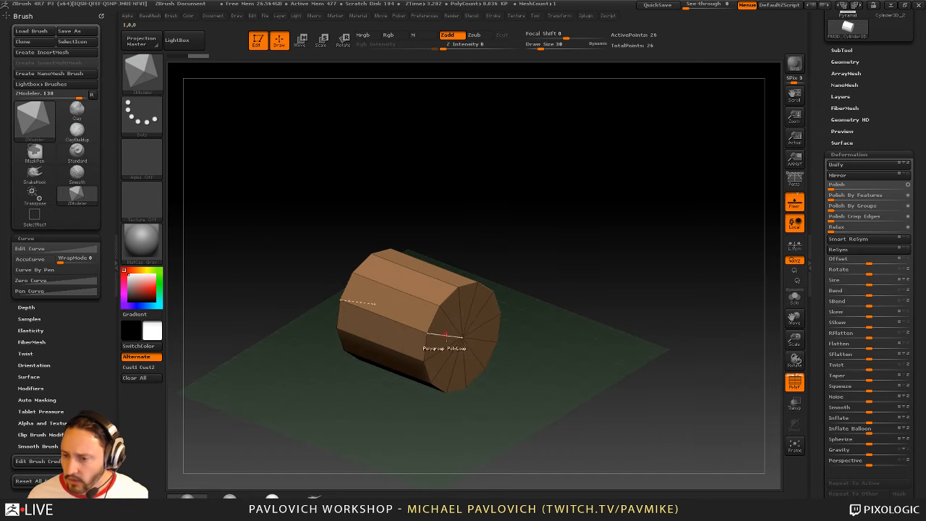
{"action": "mouse_move", "coordinate": [570, 280]}
{"action": "left_mouse_down"}
{"action": "mouse_move", "coordinate": [569, 289]}
{"action": "mouse_move", "coordinate": [582, 279]}
{"action": "left_mouse_up"}
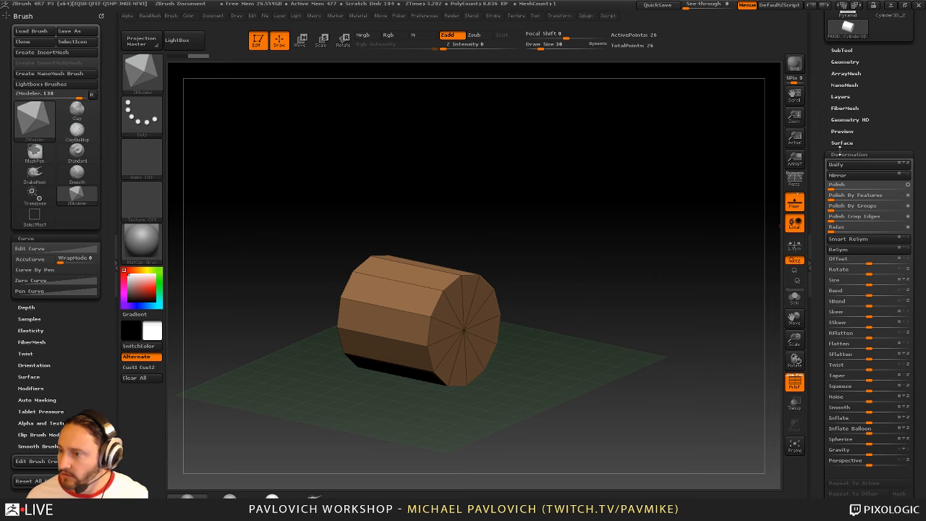
{"action": "left_click", "coordinate": [850, 153], "text": "shift"}
{"action": "left_click", "coordinate": [845, 60], "text": "shift"}
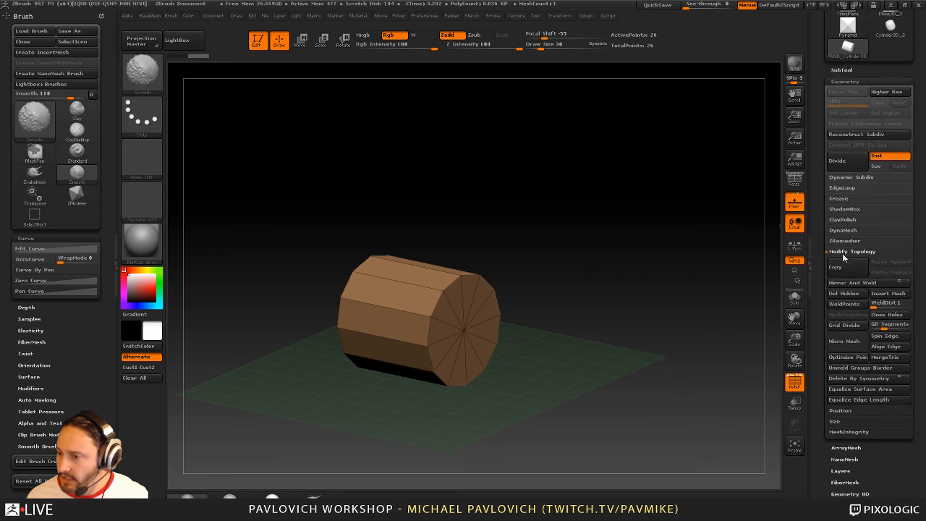
{"action": "left_click", "coordinate": [848, 251]}
{"action": "left_click_drag", "start_coordinate": [816, 179], "coordinate": [817, 103]}
{"action": "left_click", "coordinate": [840, 310], "text": "shift"}
{"action": "left_click_drag", "start_coordinate": [821, 244], "coordinate": [825, 297]}
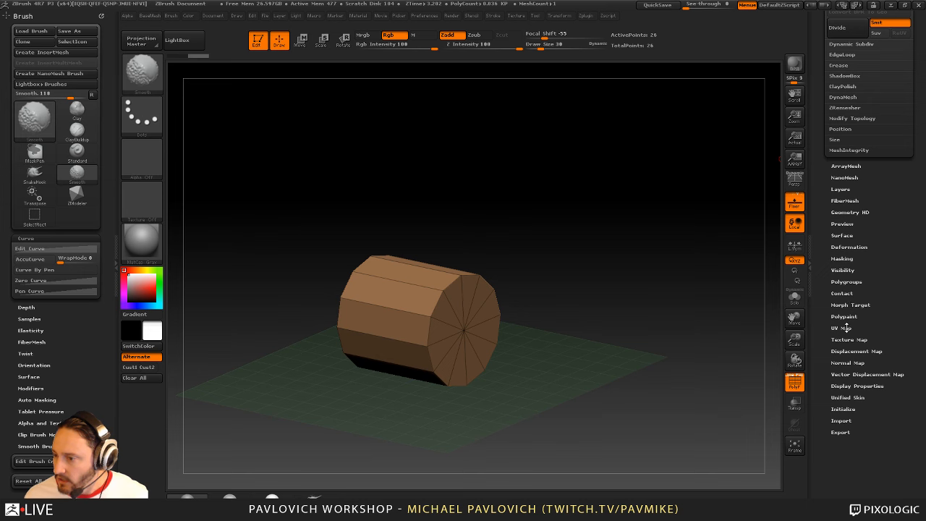
Assign polygroups by normals so the cylinder's side and its two end caps form separate groups
{"action": "left_click", "coordinate": [846, 281]}
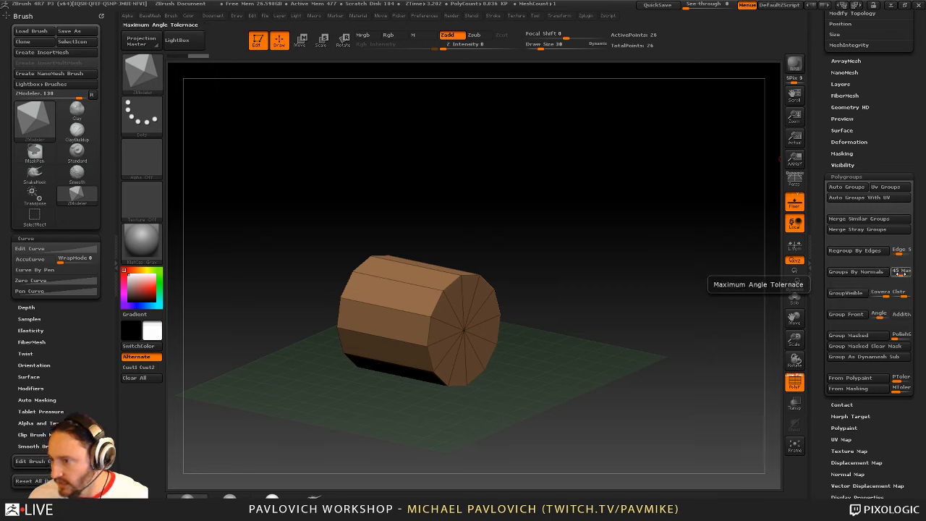
{"action": "left_click", "coordinate": [857, 271]}
{"action": "left_click_drag", "start_coordinate": [768, 250], "coordinate": [590, 230]}
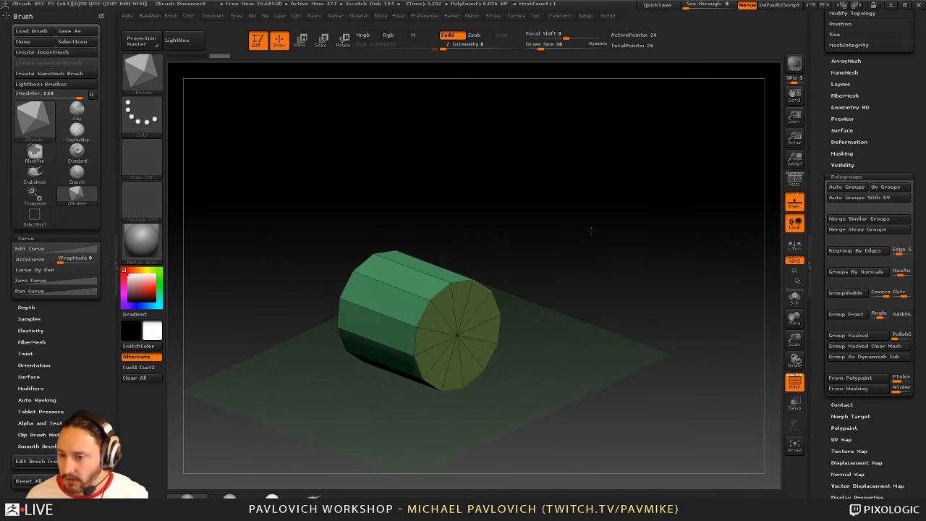
{"action": "left_click_drag", "start_coordinate": [529, 271], "coordinate": [624, 296], "text": "shift"}
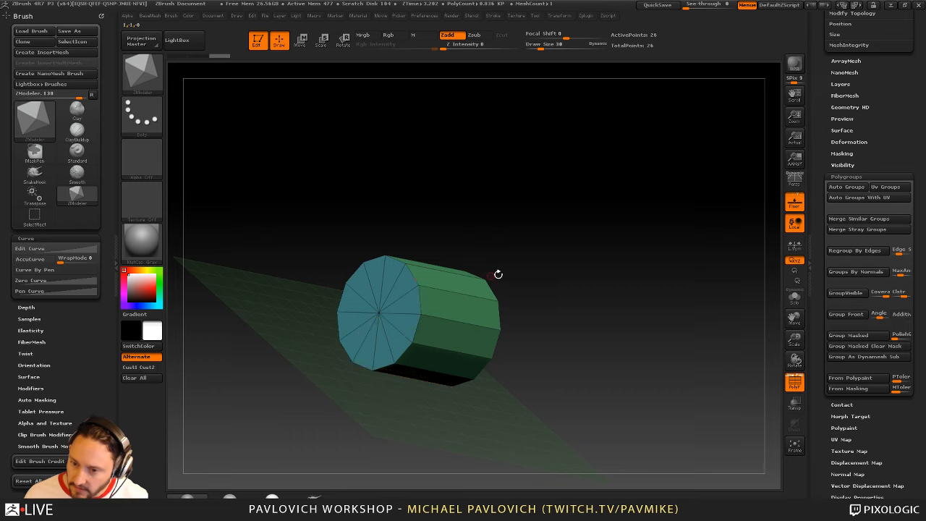
{"action": "left_click_drag", "start_coordinate": [498, 274], "coordinate": [480, 262]}
{"action": "left_click_drag", "start_coordinate": [555, 264], "coordinate": [484, 285]}
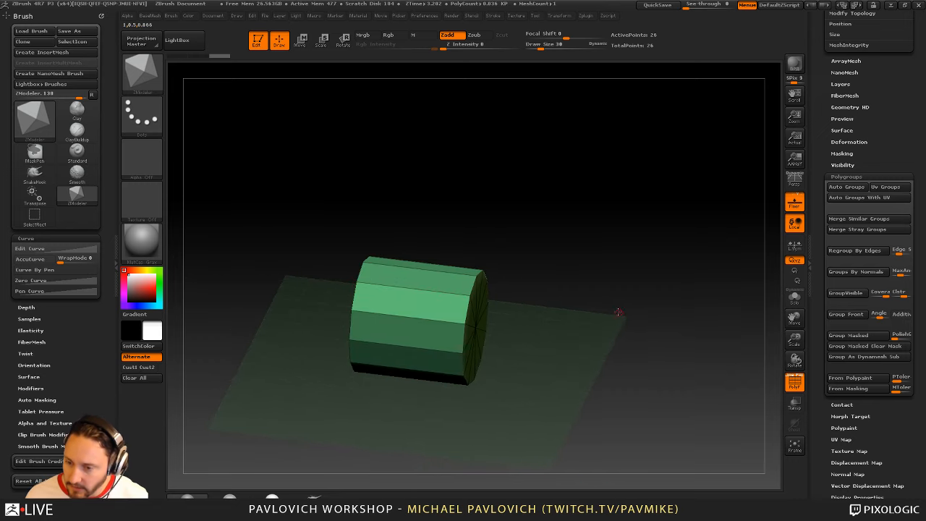
{"action": "left_click_drag", "start_coordinate": [619, 312], "coordinate": [607, 296]}
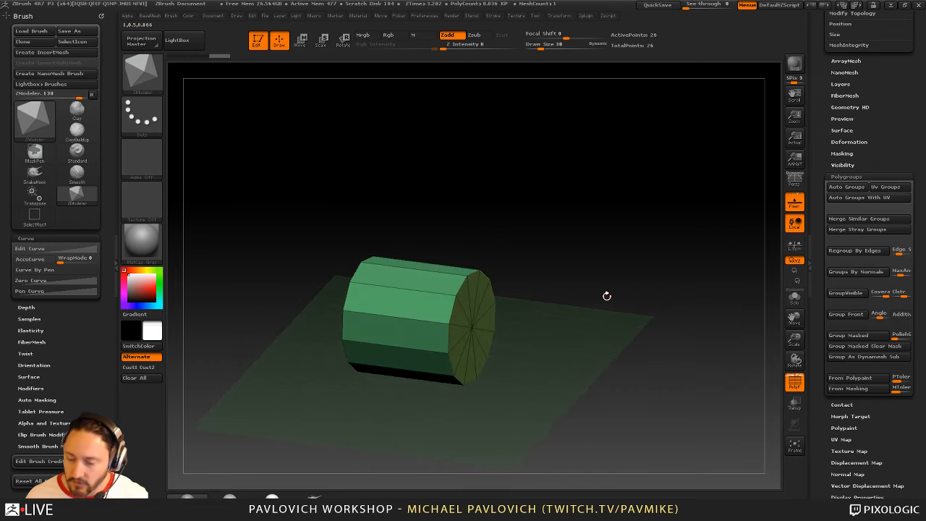
Hide the floor grid and apply Mirror And Weld to the cylinder across the X axis
{"action": "left_click", "coordinate": [794, 202]}
{"action": "scroll", "coordinate": [853, 240], "scroll_direction": "up", "scroll_amount": 10}
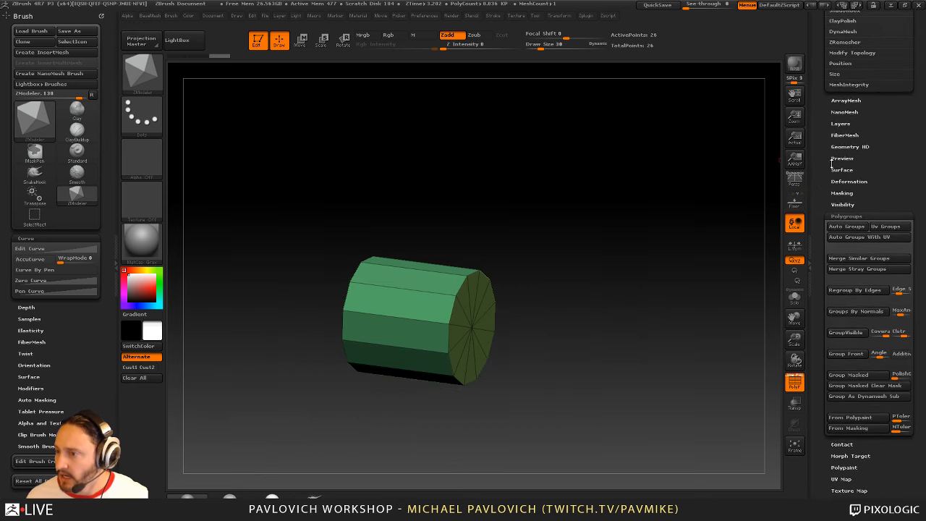
{"action": "key", "text": "shift"}
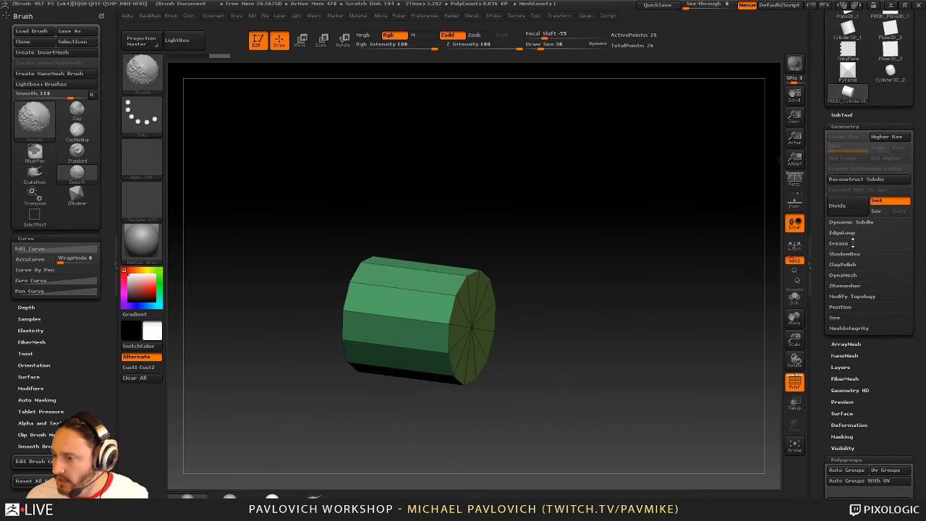
{"action": "left_click", "coordinate": [843, 297]}
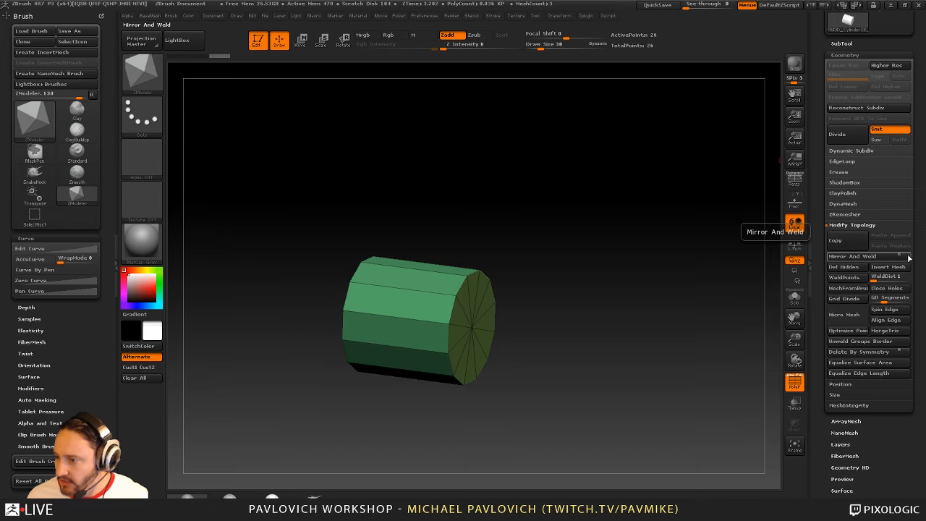
{"action": "left_click", "coordinate": [870, 257]}
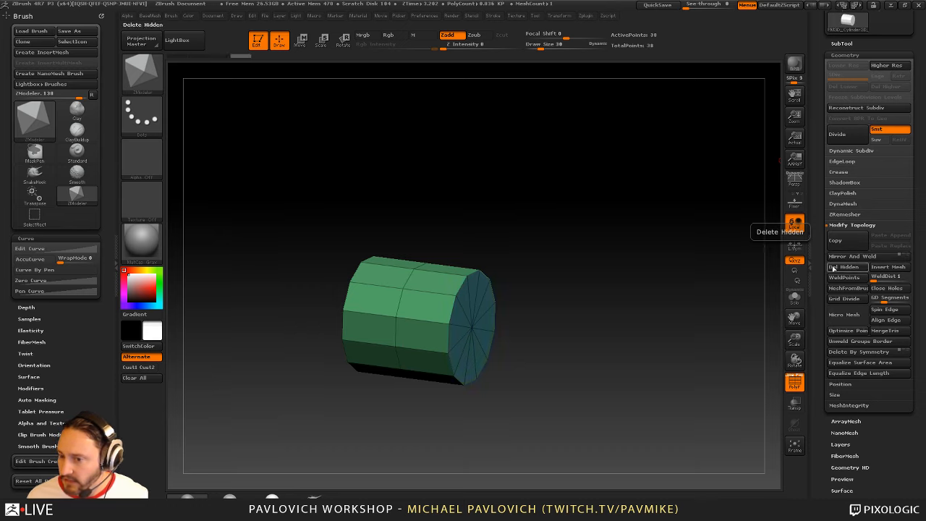
{"action": "left_click_drag", "start_coordinate": [745, 266], "coordinate": [438, 251]}
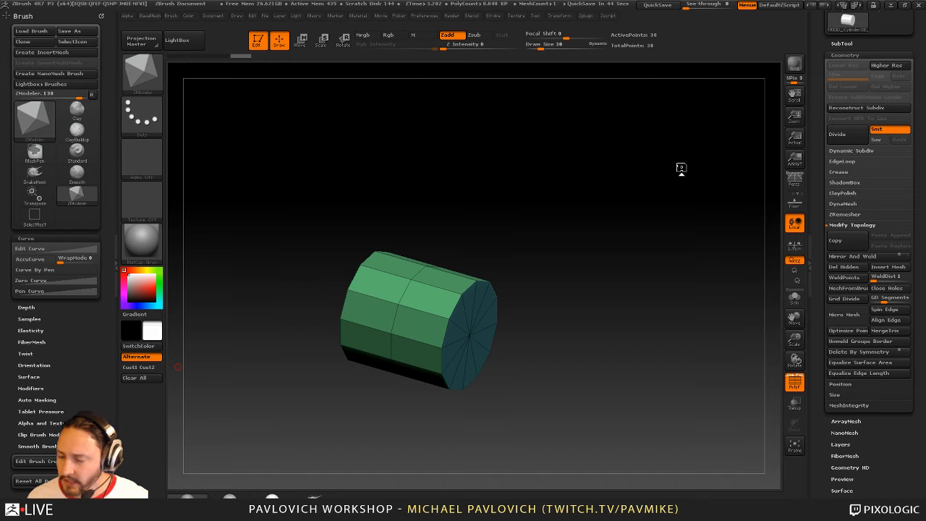
Place a Transpose Move action line at the centre of the cylinder's end cap, pointing outward along its length
{"action": "left_click_drag", "start_coordinate": [682, 168], "coordinate": [662, 160]}
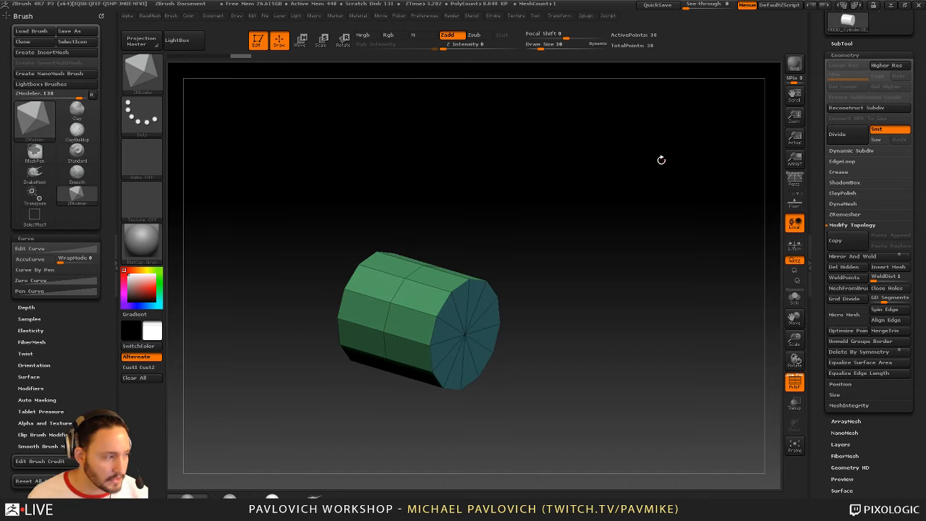
{"action": "left_click_drag", "start_coordinate": [628, 286], "coordinate": [573, 237]}
{"action": "left_click_drag", "start_coordinate": [480, 248], "coordinate": [508, 250]}
{"action": "left_click_drag", "start_coordinate": [510, 198], "coordinate": [426, 346], "text": "ctrl"}
{"action": "left_click_drag", "start_coordinate": [488, 340], "coordinate": [533, 306]}
{"action": "left_click_drag", "start_coordinate": [534, 271], "coordinate": [533, 383]}
{"action": "key", "text": "w"}
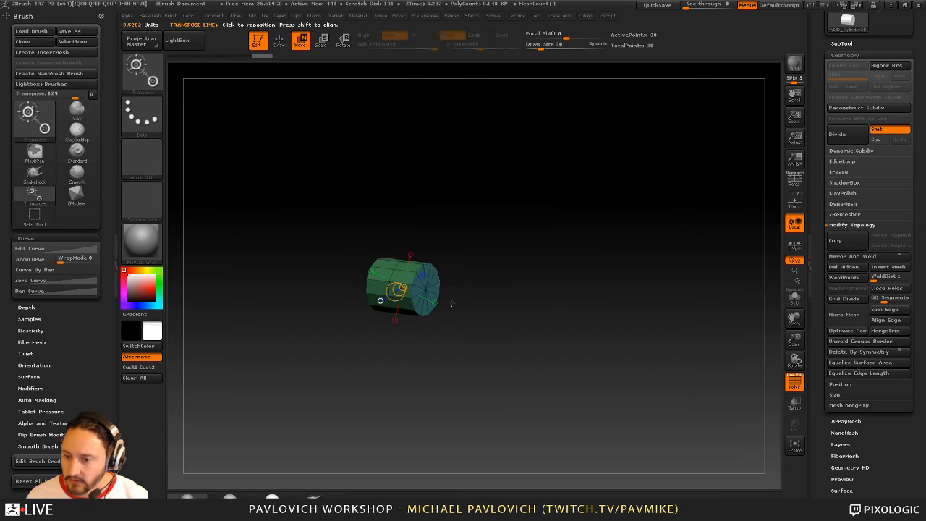
{"action": "left_click", "coordinate": [428, 289]}
{"action": "left_click_drag", "start_coordinate": [571, 267], "coordinate": [473, 284], "text": "alt"}
{"action": "left_click", "coordinate": [354, 281]}
{"action": "left_click", "coordinate": [378, 297]}
{"action": "left_click", "coordinate": [389, 266]}
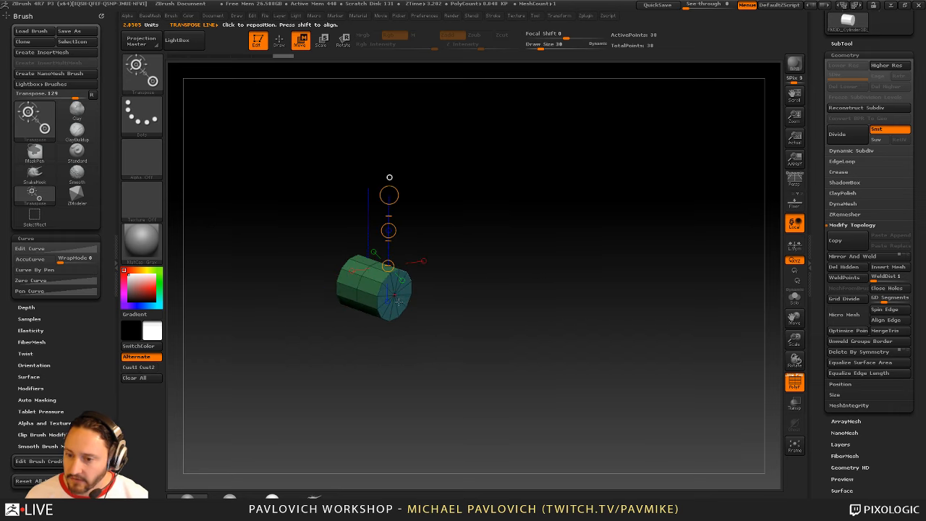
{"action": "left_click", "coordinate": [395, 295]}
{"action": "left_click_drag", "start_coordinate": [590, 283], "coordinate": [536, 265]}
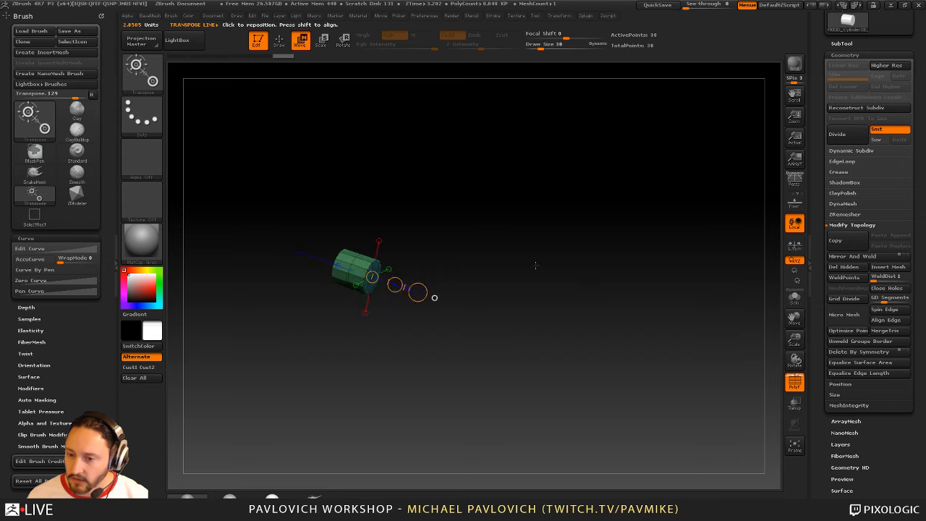
Stretch the cylinder lengthwise with the Transpose line into a long, thin bar and return to Draw mode
{"action": "left_click_drag", "start_coordinate": [418, 292], "coordinate": [581, 344]}
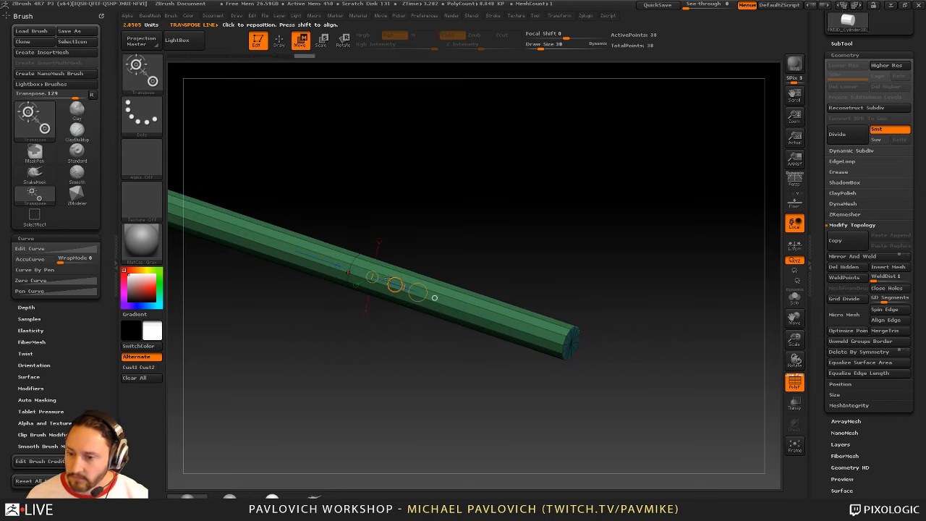
{"action": "mouse_move", "coordinate": [568, 255]}
{"action": "left_mouse_down", "text": "alt"}
{"action": "mouse_move", "coordinate": [595, 273]}
{"action": "mouse_move", "coordinate": [573, 248]}
{"action": "mouse_move", "coordinate": [578, 259]}
{"action": "left_mouse_up", "text": "alt"}
{"action": "left_click_drag", "start_coordinate": [391, 293], "coordinate": [505, 336]}
{"action": "left_click_drag", "start_coordinate": [533, 302], "coordinate": [553, 271], "text": "alt"}
{"action": "mouse_move", "coordinate": [557, 268]}
{"action": "left_mouse_down"}
{"action": "mouse_move", "coordinate": [587, 252]}
{"action": "mouse_move", "coordinate": [654, 249]}
{"action": "mouse_move", "coordinate": [644, 274]}
{"action": "left_mouse_up"}
{"action": "key", "text": "q"}
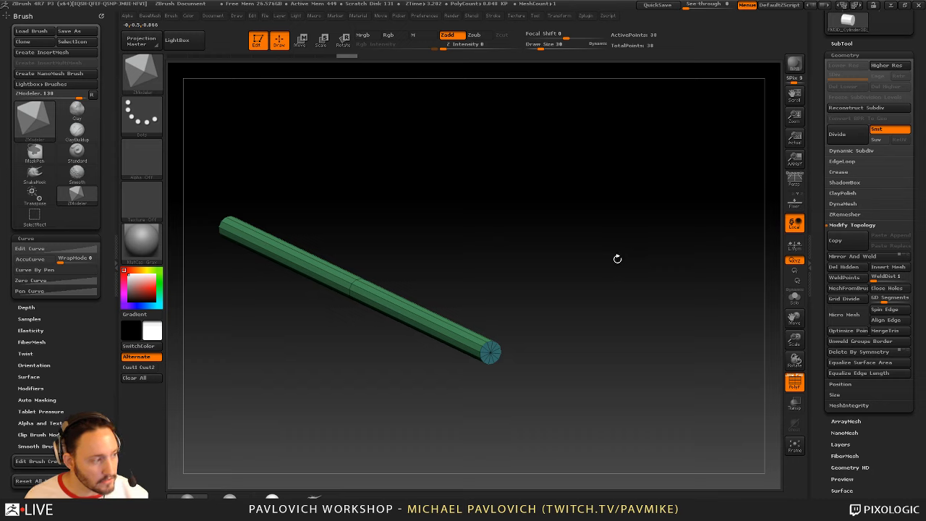
{"action": "left_click_drag", "start_coordinate": [632, 283], "coordinate": [628, 262], "text": "alt"}
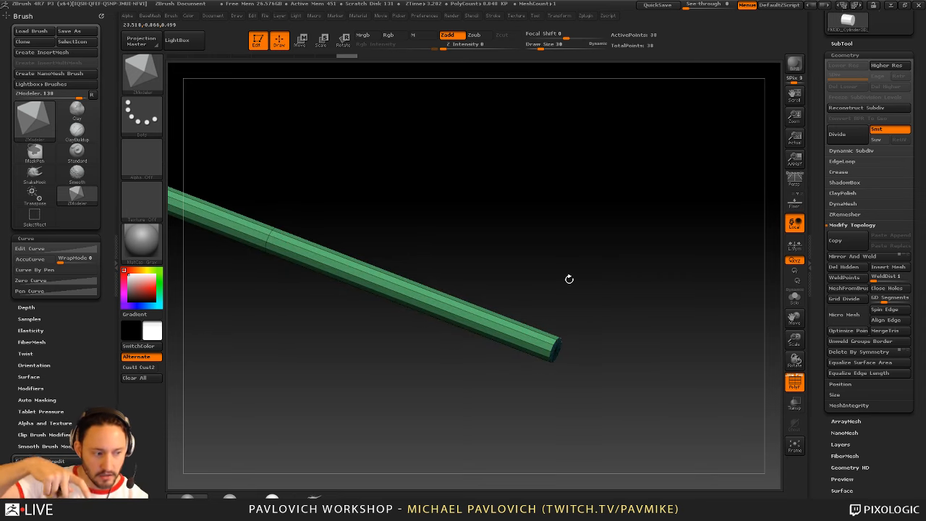
Set the ZModeler polygon action to QMesh with Polygroup All as the target, ready for the bar's end cap
{"action": "left_click_drag", "start_coordinate": [568, 281], "coordinate": [464, 325]}
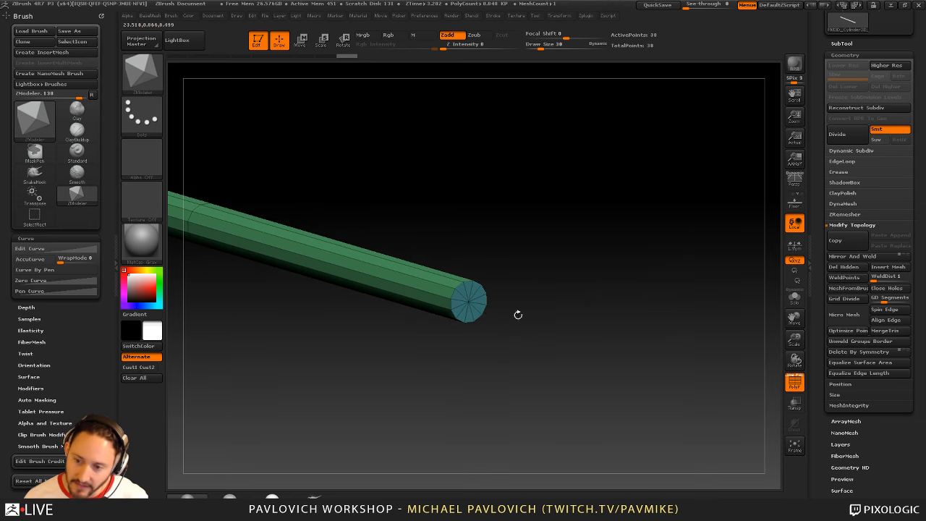
{"action": "left_click_drag", "start_coordinate": [518, 315], "coordinate": [606, 267], "text": "alt"}
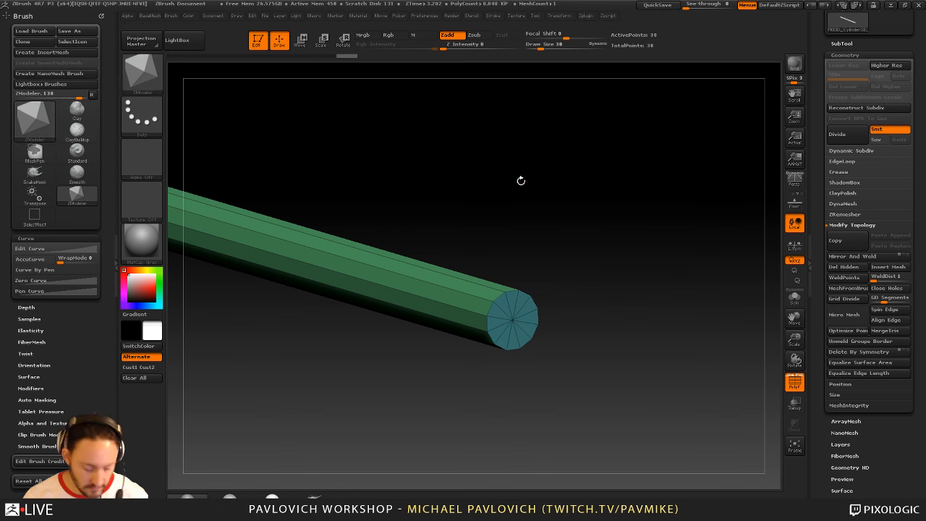
{"action": "key", "text": "b"}
{"action": "key", "text": "z"}
{"action": "key", "text": "m"}
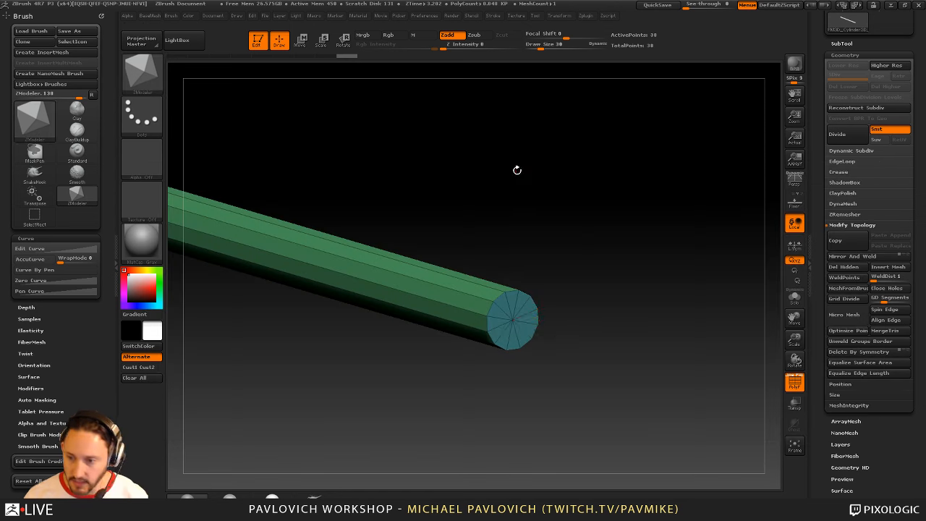
{"action": "right_click", "coordinate": [502, 314]}
{"action": "left_click", "coordinate": [554, 151]}
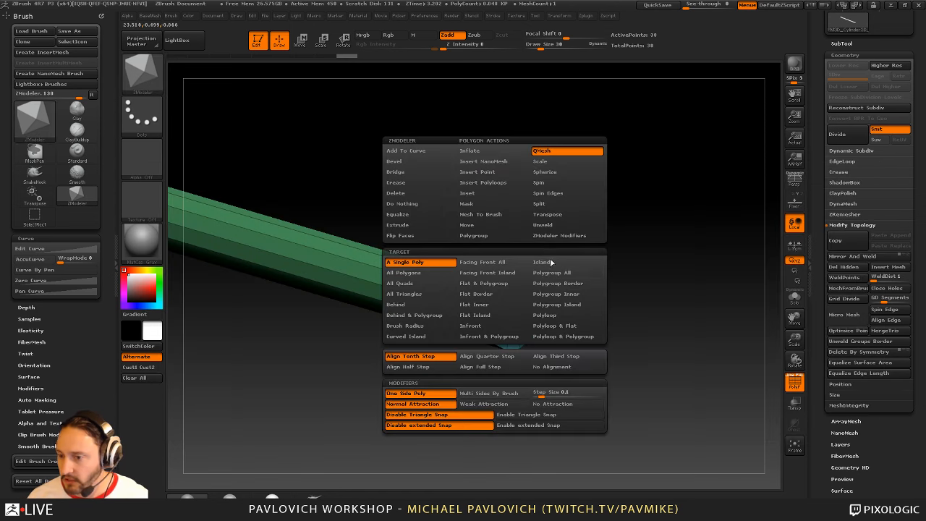
{"action": "left_click_drag", "start_coordinate": [382, 437], "coordinate": [485, 284]}
{"action": "left_click_drag", "start_coordinate": [537, 240], "coordinate": [579, 240]}
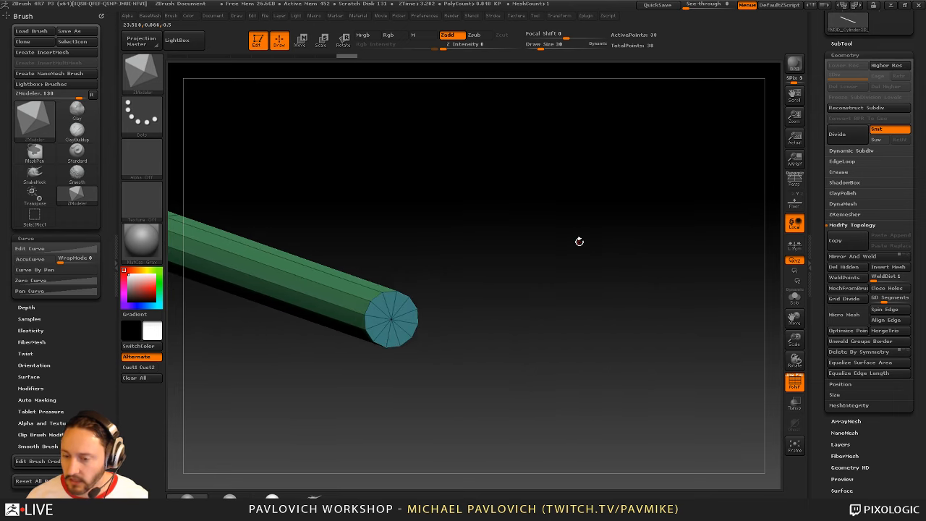
{"action": "left_click_drag", "start_coordinate": [494, 266], "coordinate": [509, 252]}
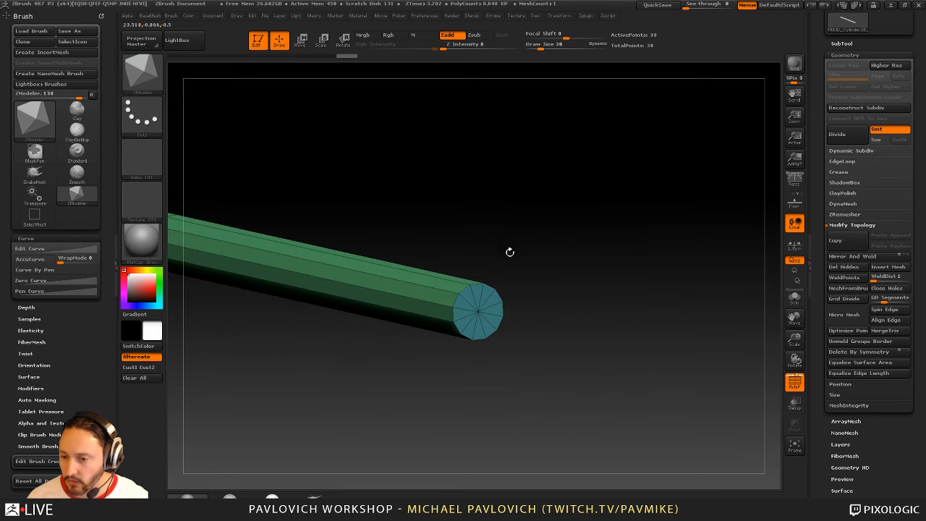
Try to extend the bar's end cap outward with QMesh in attached segments, and undo the extrusions
{"action": "left_click", "coordinate": [464, 304]}
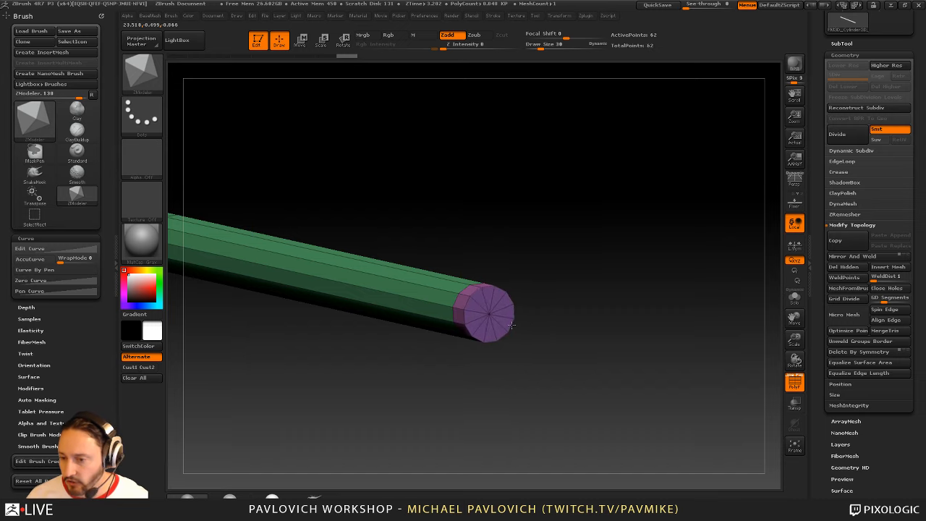
{"action": "left_click_drag", "start_coordinate": [485, 312], "coordinate": [539, 319]}
{"action": "key", "text": "ctrl+z"}
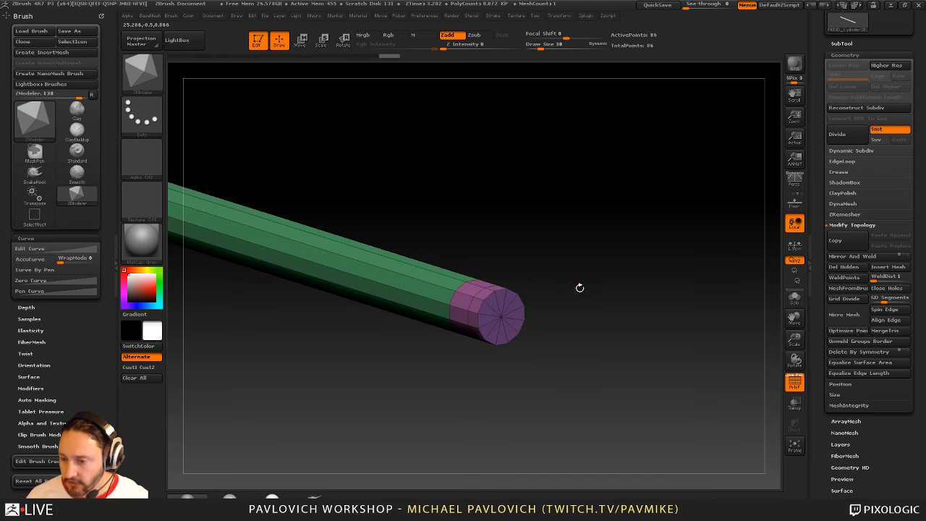
{"action": "key", "text": "ctrl+z"}
Pull a detached copy of the end cap off the bar with QMesh and extrude it into a separate short cylinder
{"action": "left_click_drag", "start_coordinate": [458, 301], "coordinate": [498, 321]}
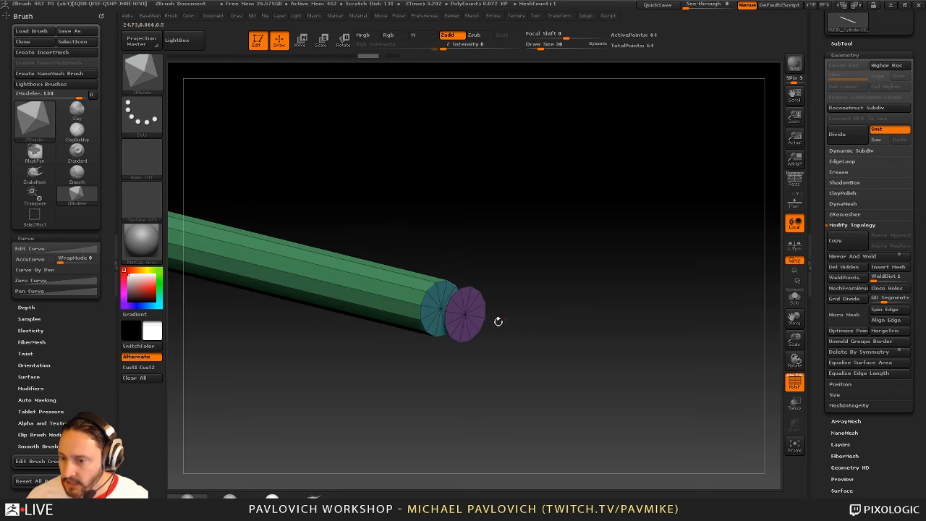
{"action": "left_click_drag", "start_coordinate": [555, 346], "coordinate": [662, 356]}
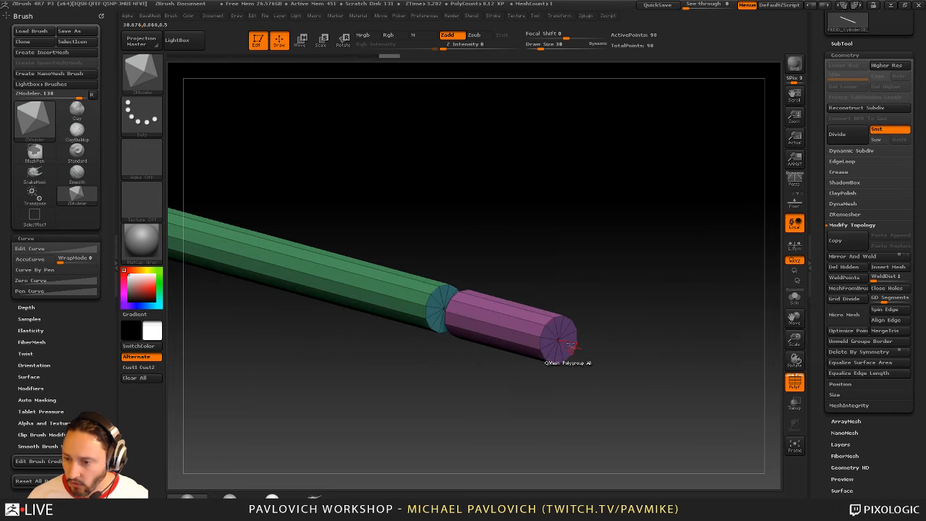
{"action": "left_click_drag", "start_coordinate": [570, 346], "coordinate": [525, 347]}
Thicken the detached end cylinder by extruding its side polygroup outward with QMesh
{"action": "left_click_drag", "start_coordinate": [589, 311], "coordinate": [399, 292]}
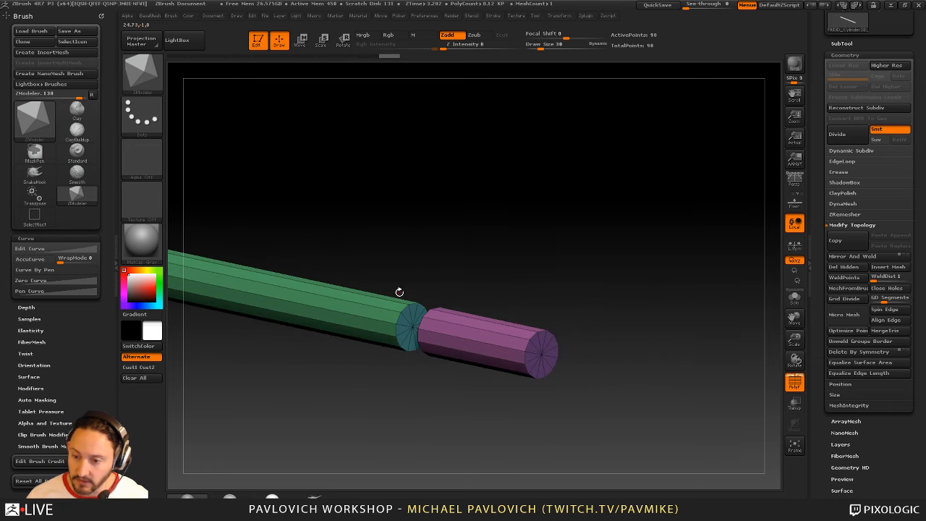
{"action": "left_click_drag", "start_coordinate": [571, 276], "coordinate": [571, 297]}
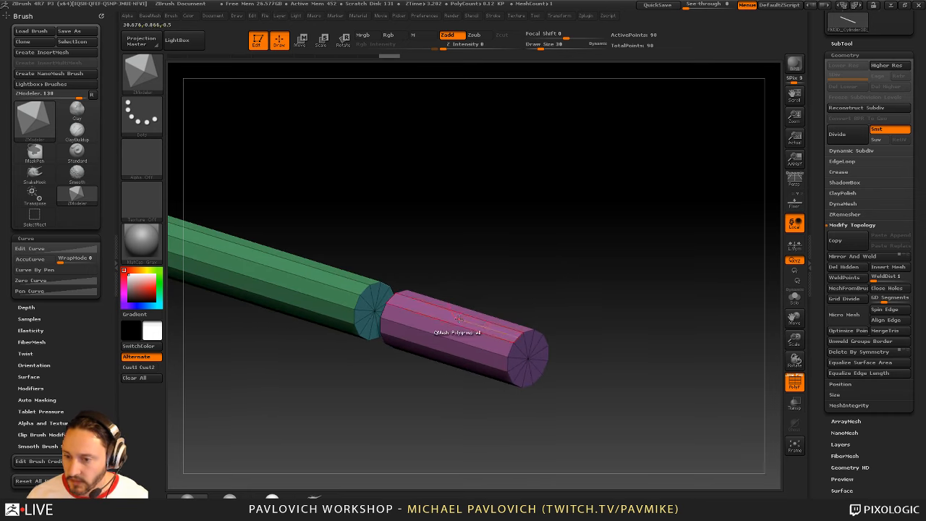
{"action": "left_click_drag", "start_coordinate": [459, 319], "coordinate": [425, 266]}
{"action": "mouse_move", "coordinate": [522, 215]}
{"action": "left_mouse_down"}
{"action": "mouse_move", "coordinate": [567, 235]}
{"action": "mouse_move", "coordinate": [519, 209]}
{"action": "left_mouse_up"}
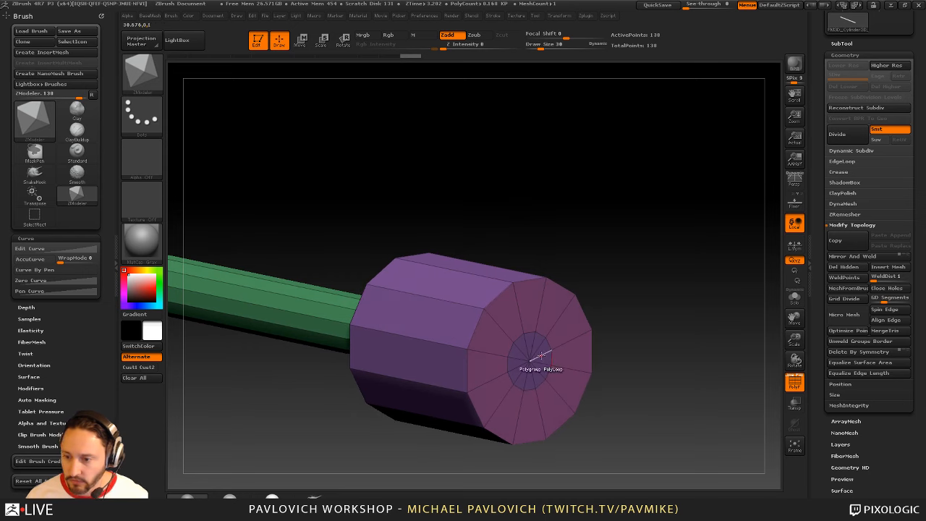
Try to QMesh the centre of the thick end cylinder's cap with Polygroup All as the target, and undo it
{"action": "key", "text": "space"}
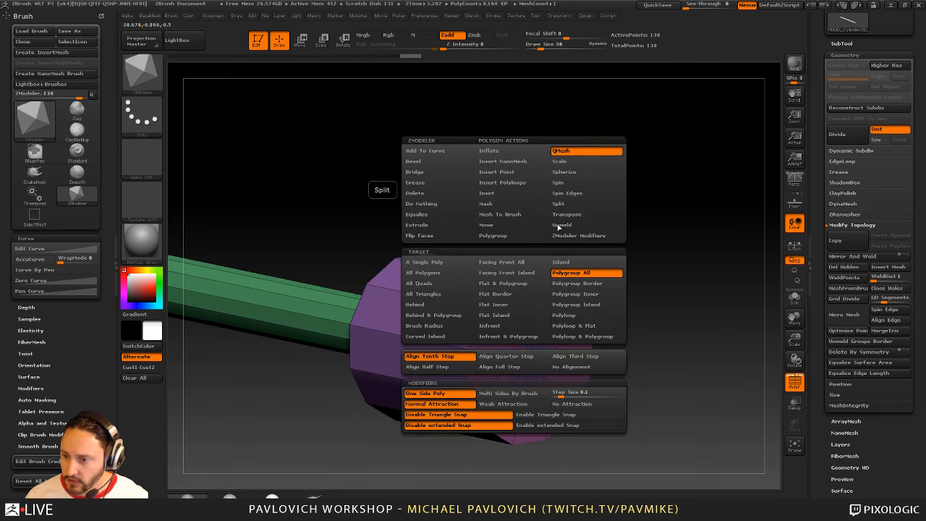
{"action": "left_click_drag", "start_coordinate": [518, 362], "coordinate": [537, 351]}
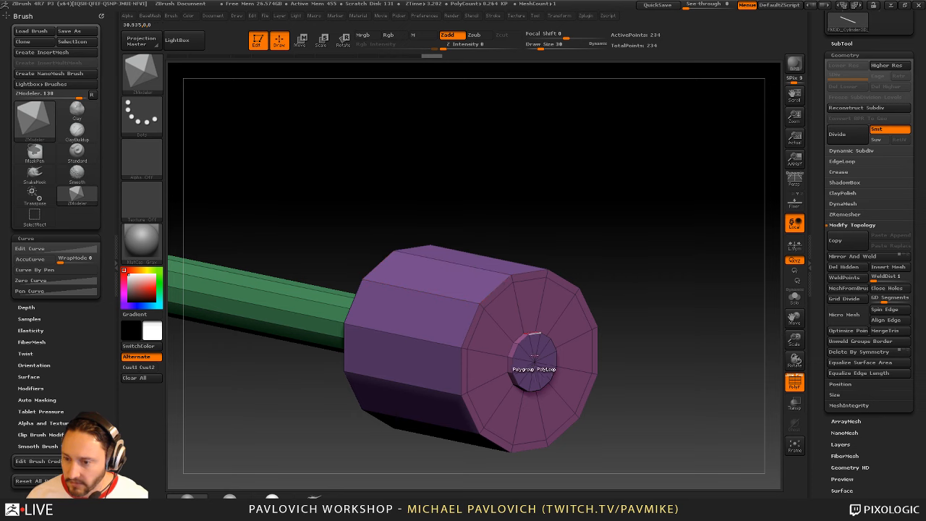
{"action": "key", "text": "ctrl"}
{"action": "key", "text": "ctrl+z"}
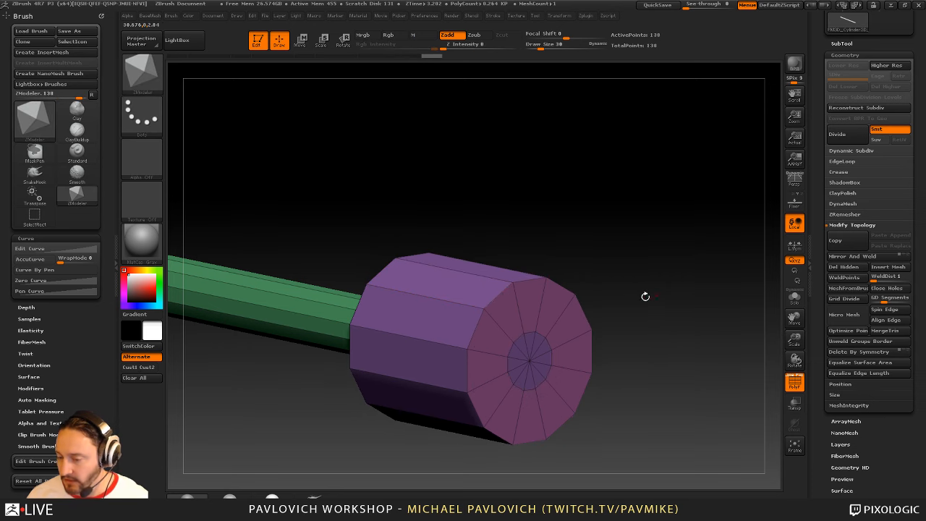
Switch the QMesh target to Polygroup Island and push the cap's centre inward to cut a hole through the end cylinder
{"action": "left_click_drag", "start_coordinate": [601, 338], "coordinate": [581, 318], "text": "alt"}
{"action": "key", "text": "space"}
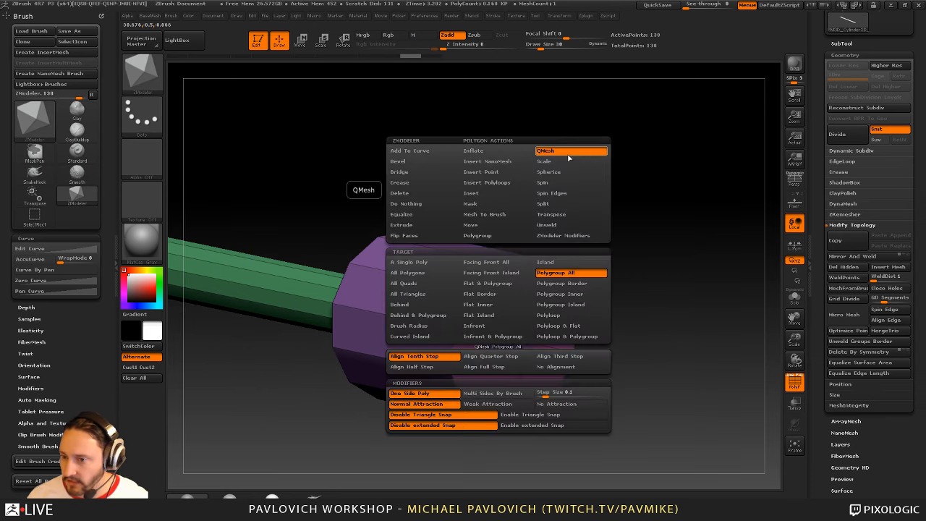
{"action": "key", "text": "space"}
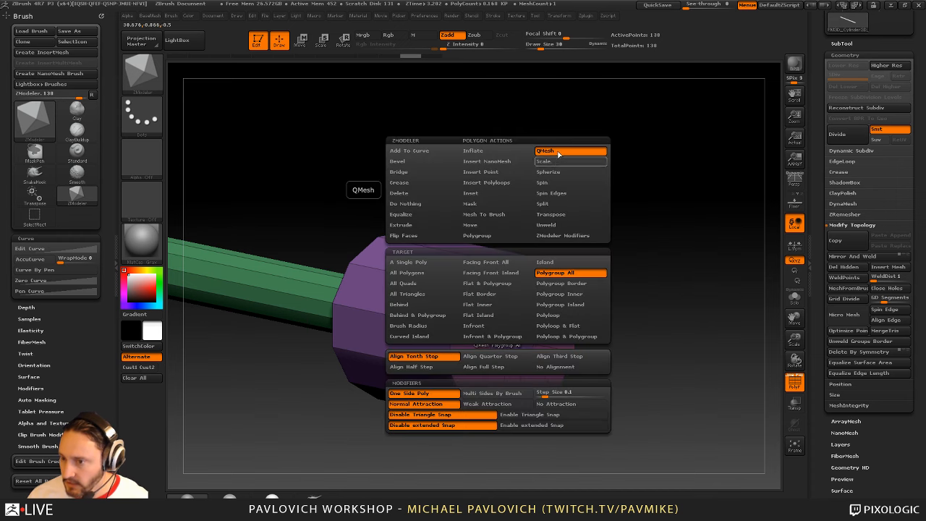
{"action": "left_click", "coordinate": [548, 314]}
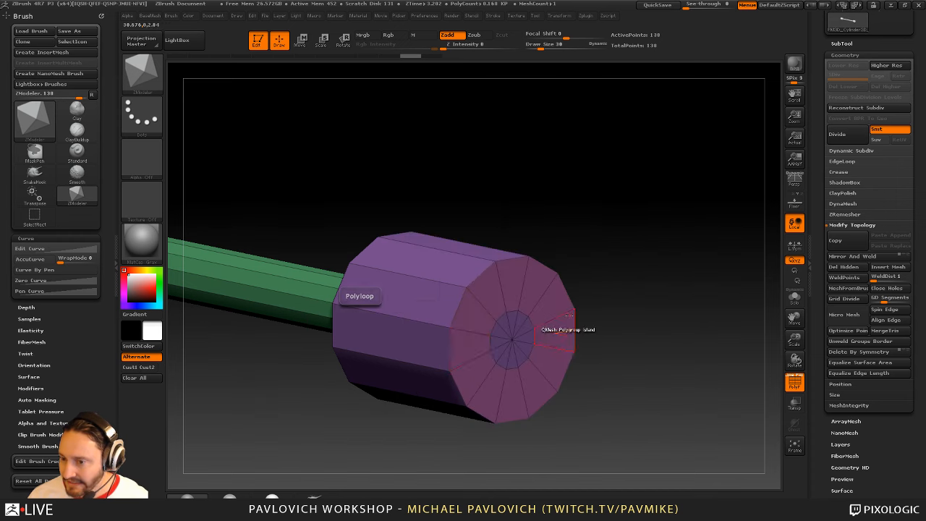
{"action": "left_click_drag", "start_coordinate": [568, 239], "coordinate": [584, 234]}
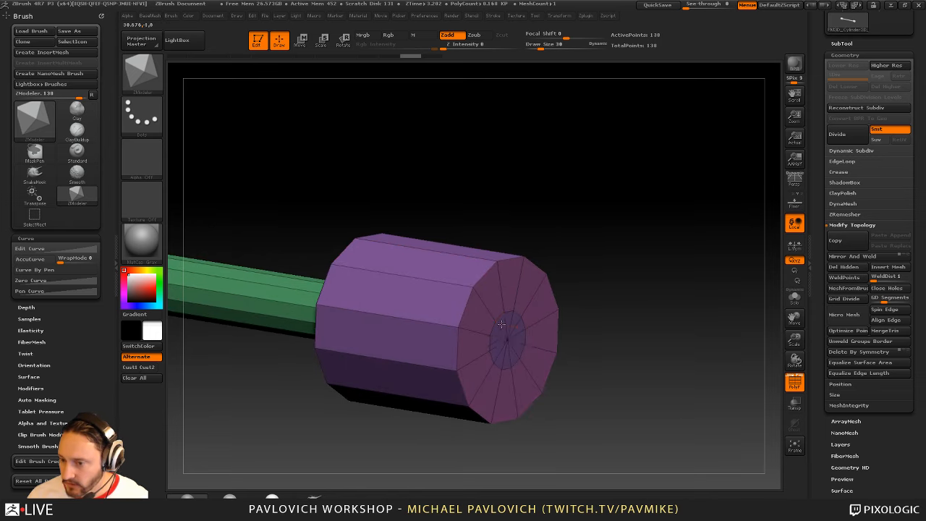
{"action": "left_click_drag", "start_coordinate": [501, 324], "coordinate": [507, 340]}
{"action": "left_click_drag", "start_coordinate": [529, 218], "coordinate": [503, 235]}
{"action": "left_click_drag", "start_coordinate": [330, 207], "coordinate": [416, 327]}
Isolate the hollow end cylinders and use Split Hidden to separate the long bar into its own subtool
{"action": "mouse_move", "coordinate": [605, 242]}
{"action": "left_mouse_down"}
{"action": "mouse_move", "coordinate": [630, 249]}
{"action": "mouse_move", "coordinate": [646, 230]}
{"action": "mouse_move", "coordinate": [598, 221]}
{"action": "mouse_move", "coordinate": [606, 215]}
{"action": "mouse_move", "coordinate": [454, 308]}
{"action": "mouse_move", "coordinate": [548, 244]}
{"action": "mouse_move", "coordinate": [571, 252]}
{"action": "mouse_move", "coordinate": [565, 236]}
{"action": "mouse_move", "coordinate": [610, 236]}
{"action": "left_mouse_up"}
{"action": "left_click_drag", "start_coordinate": [827, 190], "coordinate": [829, 380]}
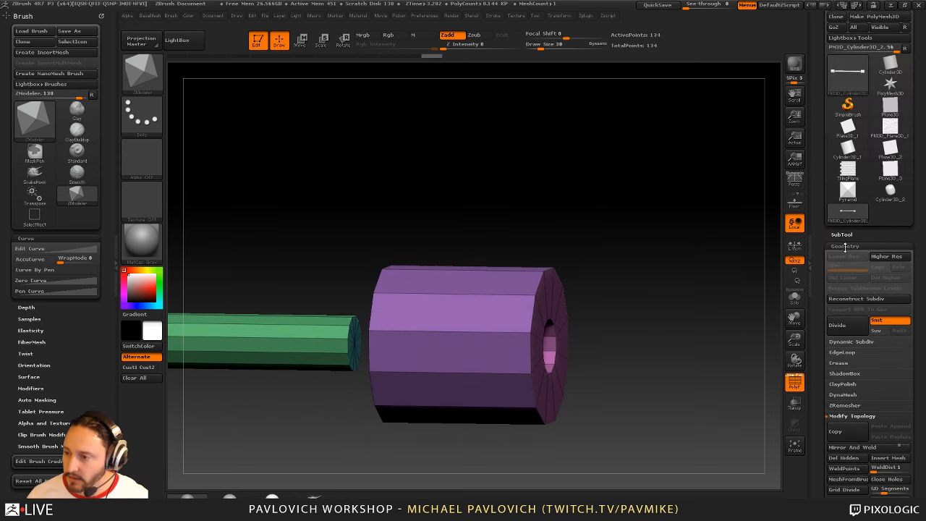
{"action": "left_click", "coordinate": [843, 236], "text": "shift"}
{"action": "left_click_drag", "start_coordinate": [630, 228], "coordinate": [610, 231]}
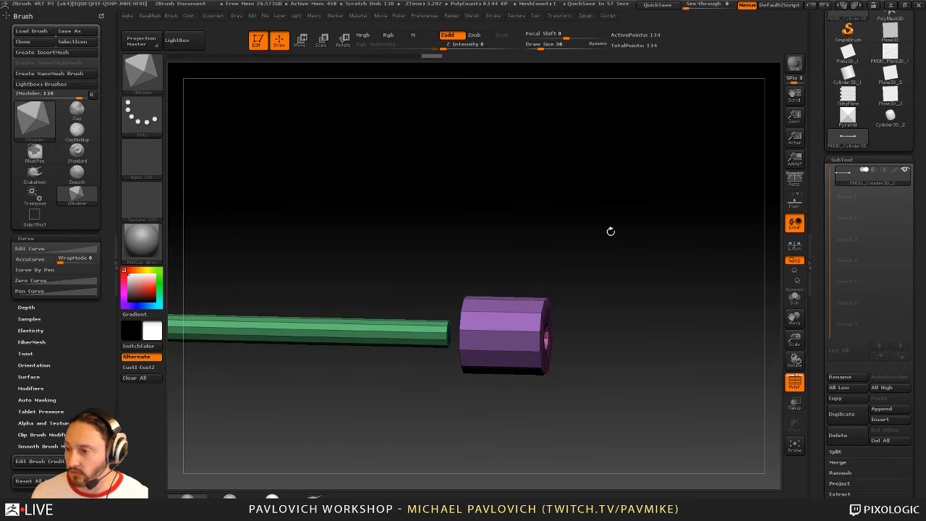
{"action": "left_click_drag", "start_coordinate": [575, 239], "coordinate": [593, 238]}
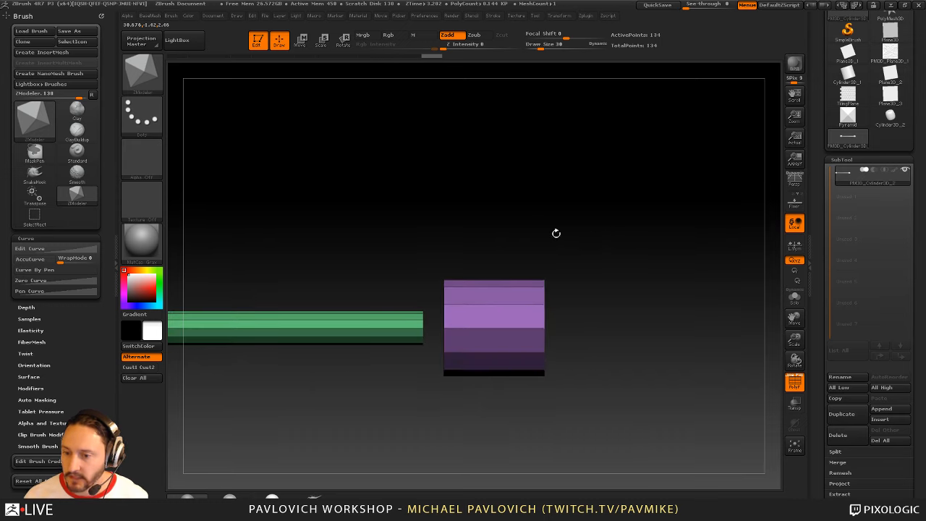
{"action": "left_click_drag", "start_coordinate": [641, 216], "coordinate": [434, 427], "text": "ctrl+shift"}
{"action": "left_click_drag", "start_coordinate": [594, 261], "coordinate": [626, 244]}
{"action": "left_click", "coordinate": [835, 452]}
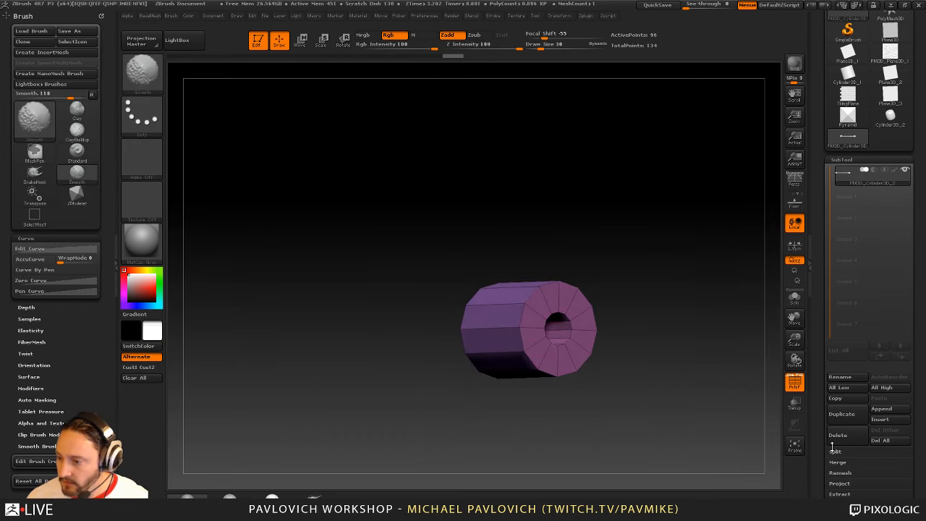
{"action": "left_click", "coordinate": [844, 465]}
{"action": "left_click_drag", "start_coordinate": [675, 242], "coordinate": [649, 223]}
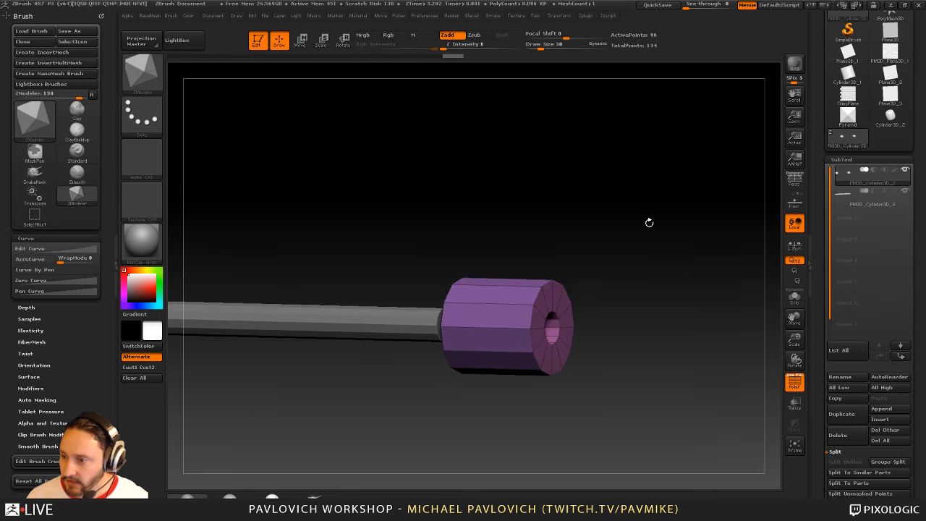
QuickSave the project and select QS_45301.ZPR in LightBox's QuickSave folder
{"action": "left_click", "coordinate": [660, 6]}
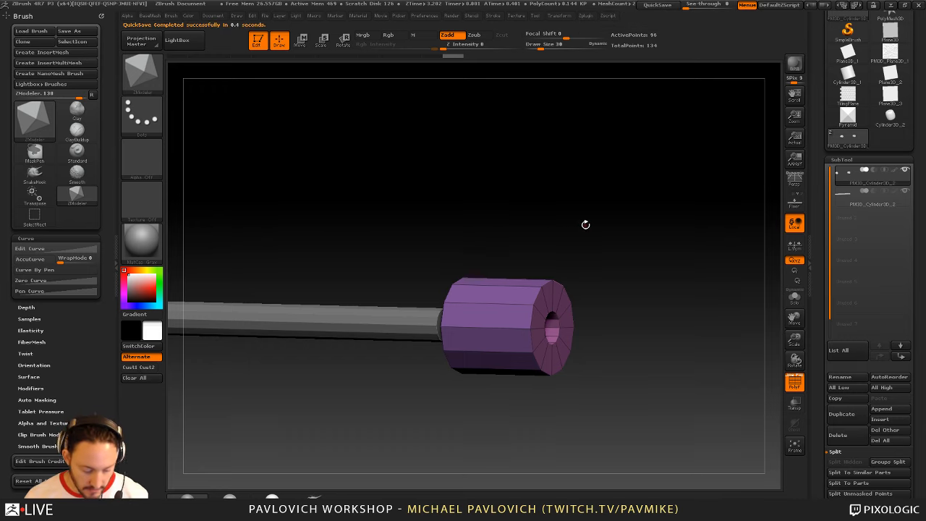
{"action": "key", "text": "comma"}
{"action": "left_click", "coordinate": [484, 67]}
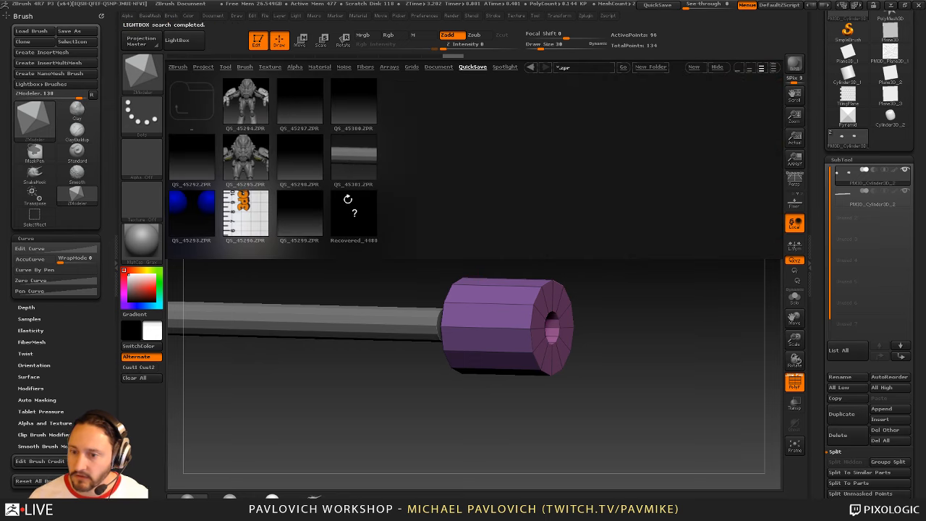
{"action": "double_click", "coordinate": [351, 157]}
{"action": "left_click", "coordinate": [486, 298]}
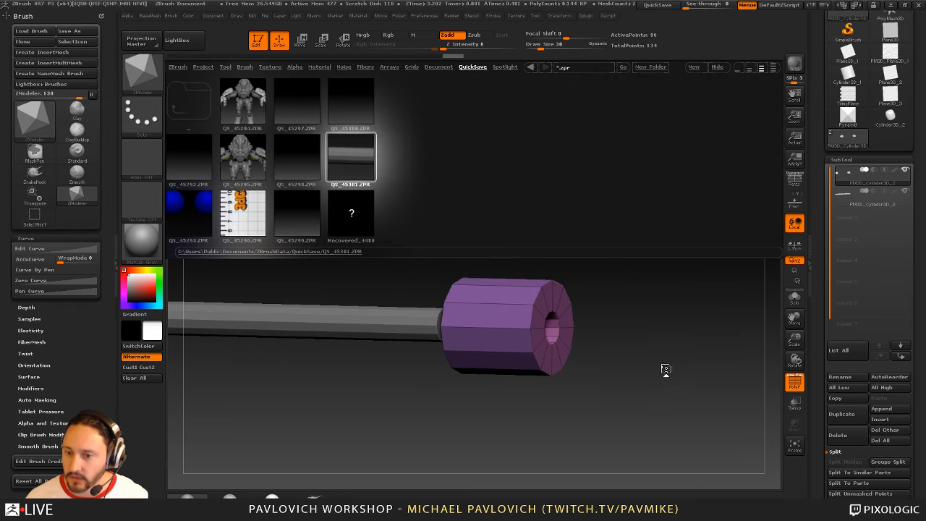
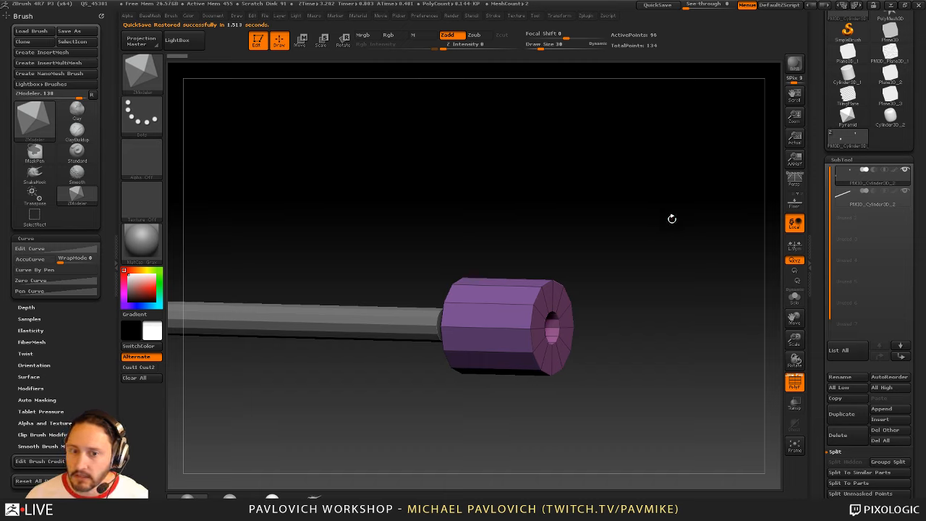
Slide the hollow end cylinders inward along the bar's axis until they meet the bar's ends
{"action": "mouse_move", "coordinate": [666, 207]}
{"action": "left_mouse_down"}
{"action": "mouse_move", "coordinate": [688, 221]}
{"action": "mouse_move", "coordinate": [680, 214]}
{"action": "left_mouse_up"}
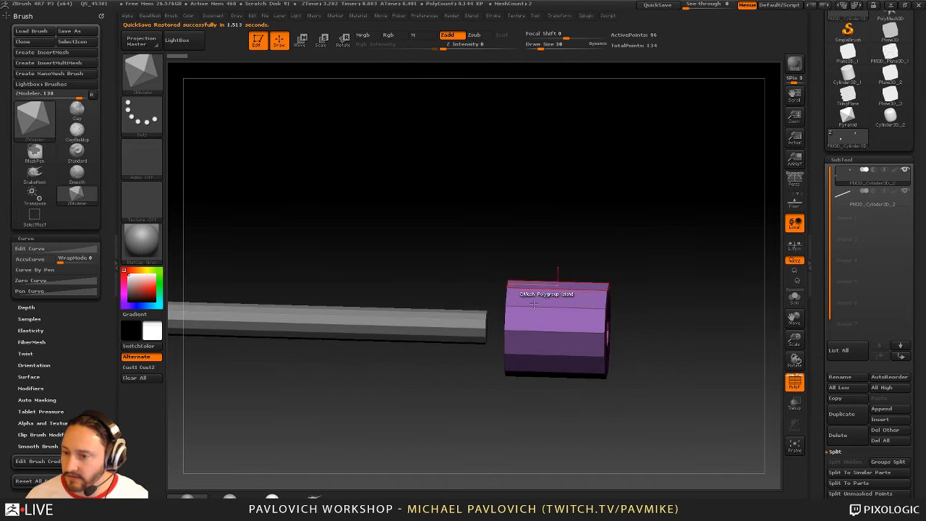
{"action": "left_click_drag", "start_coordinate": [631, 242], "coordinate": [627, 265], "text": "shift"}
{"action": "key", "text": "w"}
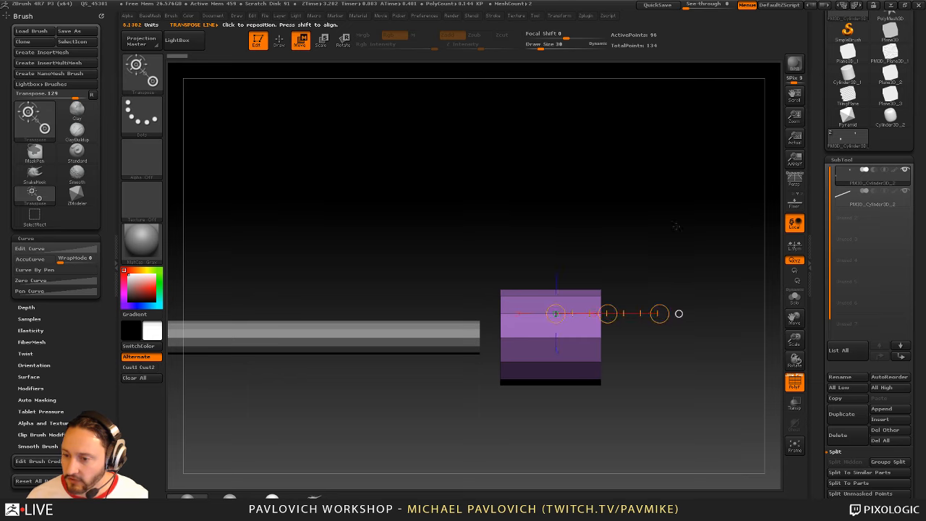
{"action": "mouse_move", "coordinate": [608, 314]}
{"action": "left_mouse_down"}
{"action": "mouse_move", "coordinate": [539, 314]}
{"action": "mouse_move", "coordinate": [566, 314]}
{"action": "left_mouse_up"}
{"action": "key", "text": "q"}
{"action": "mouse_move", "coordinate": [642, 269]}
{"action": "left_mouse_down"}
{"action": "mouse_move", "coordinate": [584, 263]}
{"action": "mouse_move", "coordinate": [624, 267]}
{"action": "left_mouse_up"}
{"action": "key", "text": "w"}
{"action": "left_click_drag", "start_coordinate": [456, 294], "coordinate": [658, 294], "text": "shift"}
{"action": "key", "text": "e"}
{"action": "mouse_move", "coordinate": [499, 319]}
{"action": "left_mouse_down", "text": "shift"}
{"action": "mouse_move", "coordinate": [637, 318]}
{"action": "mouse_move", "coordinate": [456, 318]}
{"action": "mouse_move", "coordinate": [572, 316]}
{"action": "left_mouse_up", "text": "shift"}
{"action": "key", "text": "ctrl+z"}
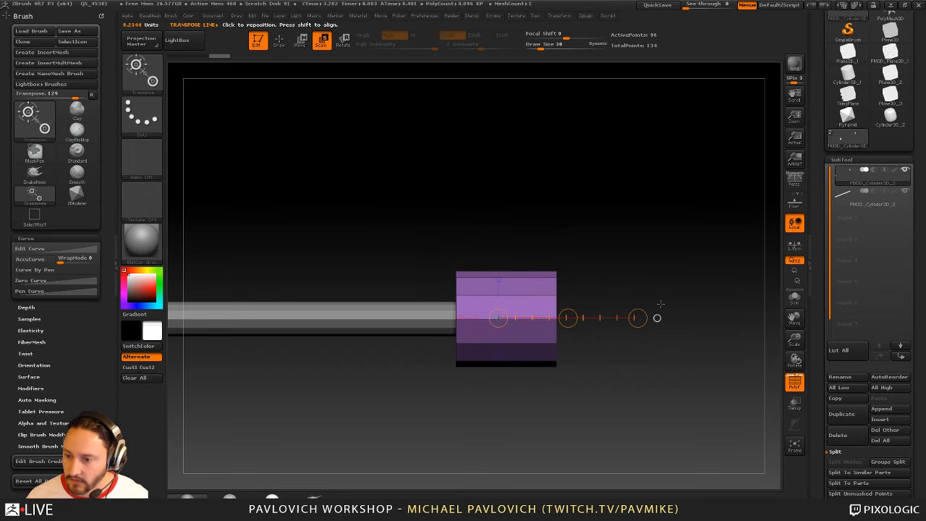
Shorten the end cylinders lengthwise with a transpose line anchored at the inner face, turning them into narrower collars
{"action": "key", "text": "w"}
{"action": "left_click_drag", "start_coordinate": [457, 295], "coordinate": [631, 294], "text": "shift"}
{"action": "left_click_drag", "start_coordinate": [489, 324], "coordinate": [493, 359]}
{"action": "left_click_drag", "start_coordinate": [461, 319], "coordinate": [481, 326]}
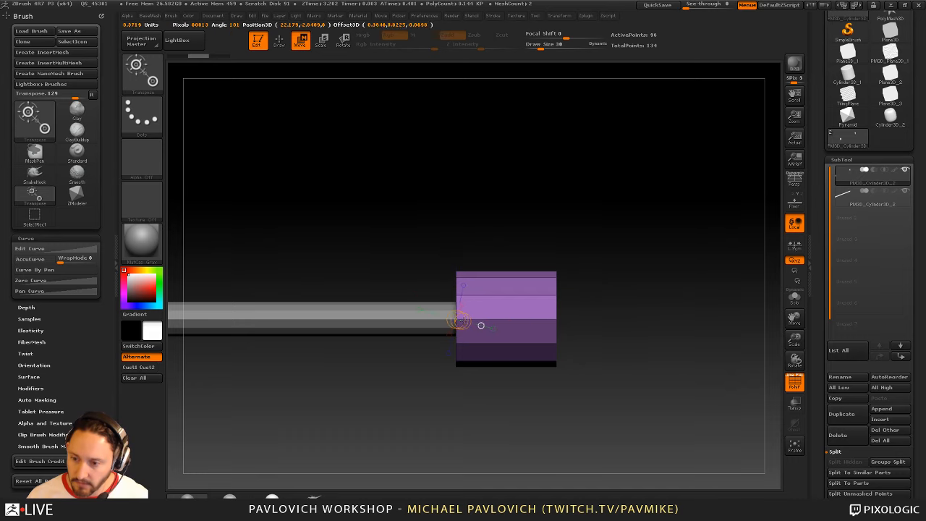
{"action": "left_click_drag", "start_coordinate": [545, 334], "coordinate": [635, 319], "text": "shift"}
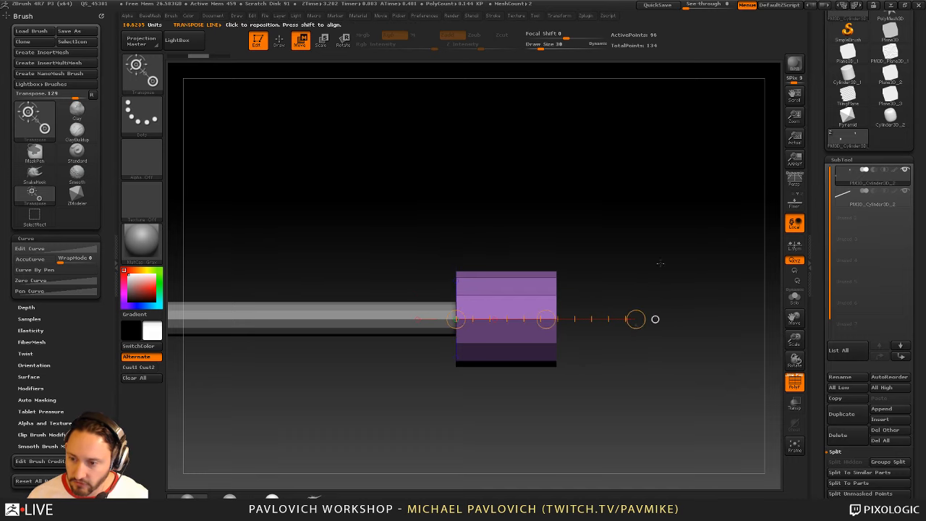
{"action": "left_click_drag", "start_coordinate": [659, 263], "coordinate": [679, 249]}
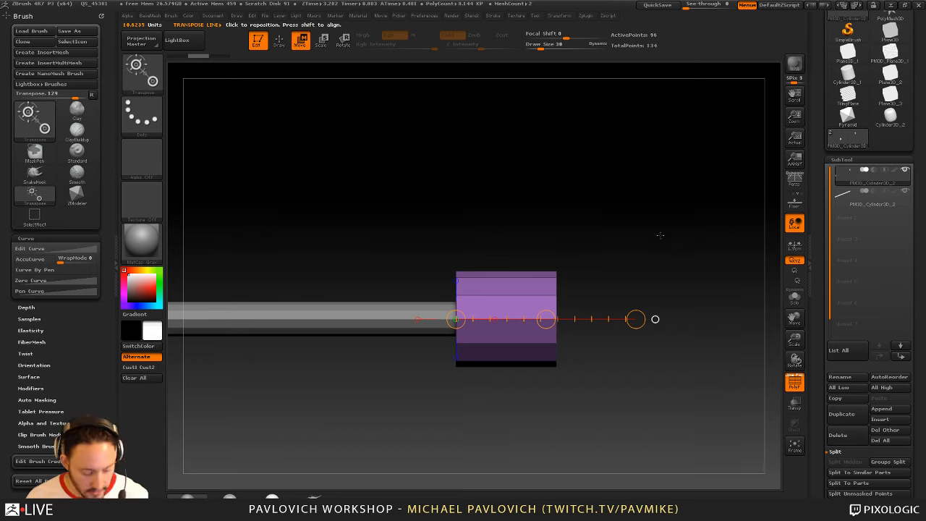
{"action": "mouse_move", "coordinate": [636, 319]}
{"action": "left_mouse_down"}
{"action": "mouse_move", "coordinate": [568, 321]}
{"action": "mouse_move", "coordinate": [600, 319]}
{"action": "mouse_move", "coordinate": [572, 327]}
{"action": "left_mouse_up"}
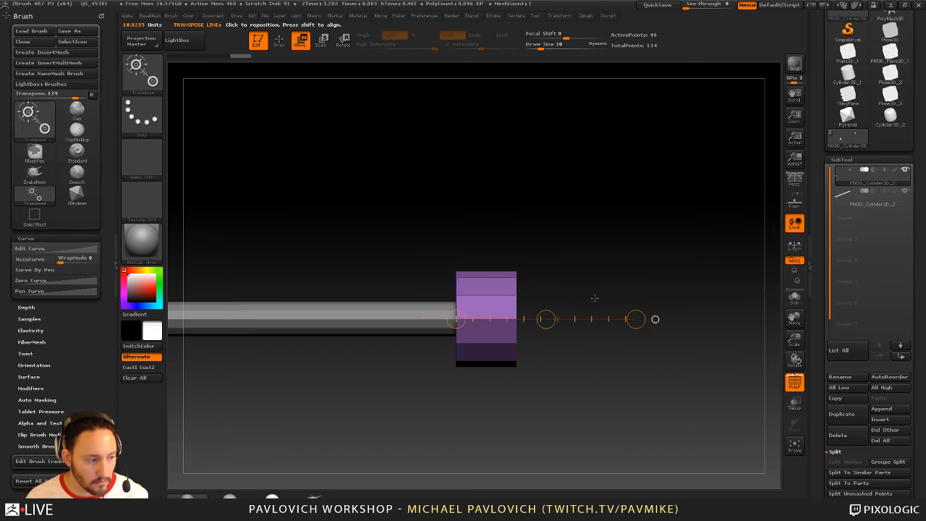
Use ZModeler's Insert edge action to add a single edge loop around the middle of the collar's ring-shaped cap
{"action": "key", "text": "b"}
{"action": "key", "text": "z"}
{"action": "key", "text": "m"}
{"action": "mouse_move", "coordinate": [656, 265]}
{"action": "left_mouse_down"}
{"action": "mouse_move", "coordinate": [628, 233]}
{"action": "mouse_move", "coordinate": [627, 255]}
{"action": "left_mouse_up"}
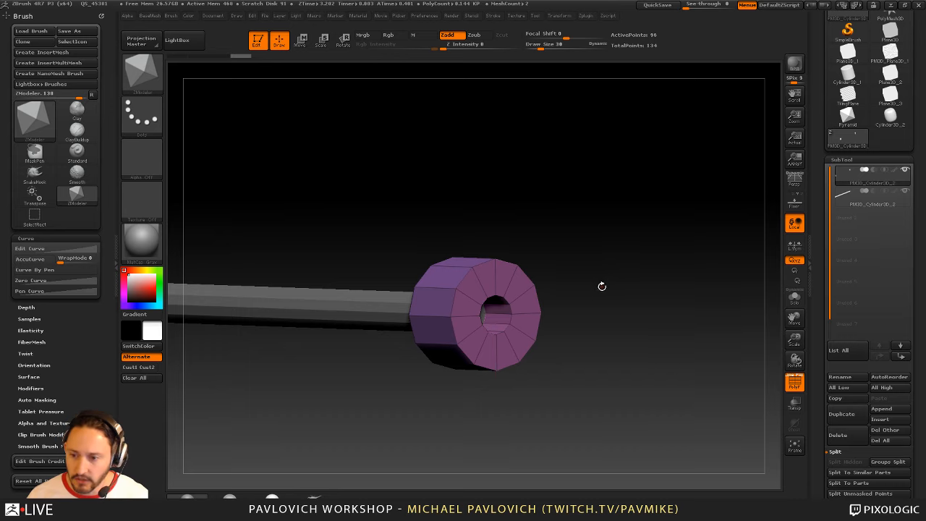
{"action": "left_click_drag", "start_coordinate": [600, 288], "coordinate": [570, 284]}
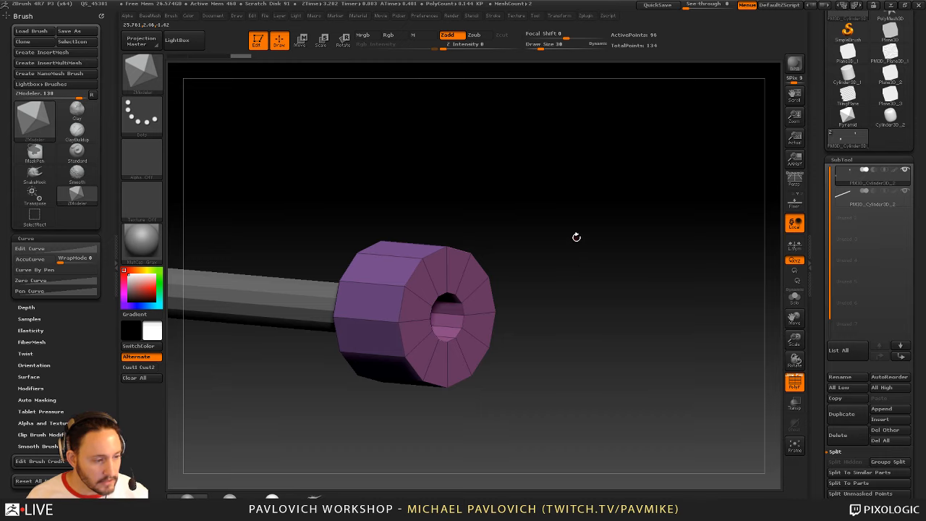
{"action": "left_click_drag", "start_coordinate": [572, 204], "coordinate": [571, 227]}
{"action": "key", "text": "space"}
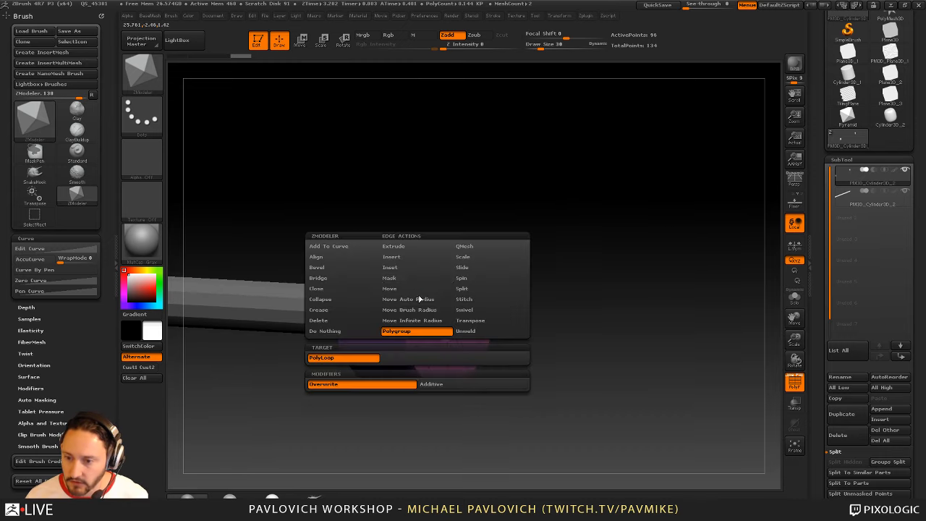
{"action": "left_click", "coordinate": [414, 257]}
{"action": "left_click", "coordinate": [411, 357]}
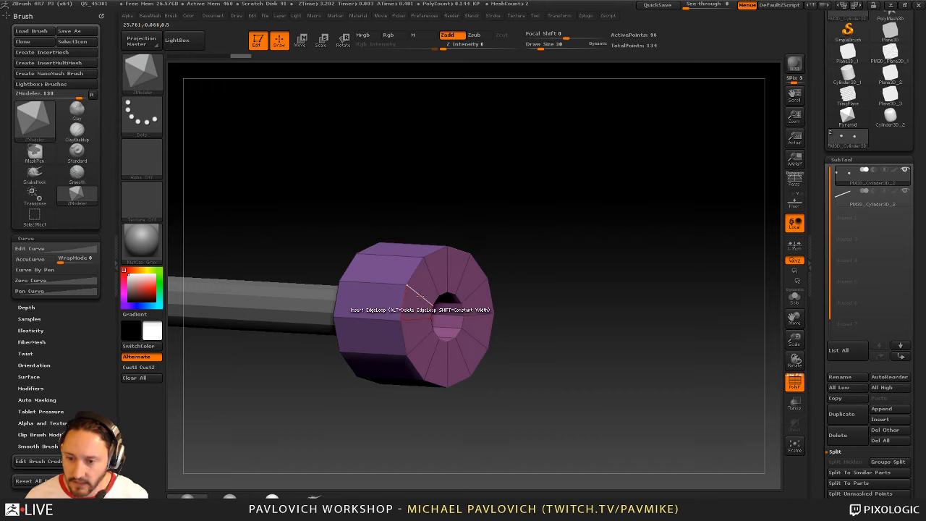
{"action": "left_click", "coordinate": [420, 295]}
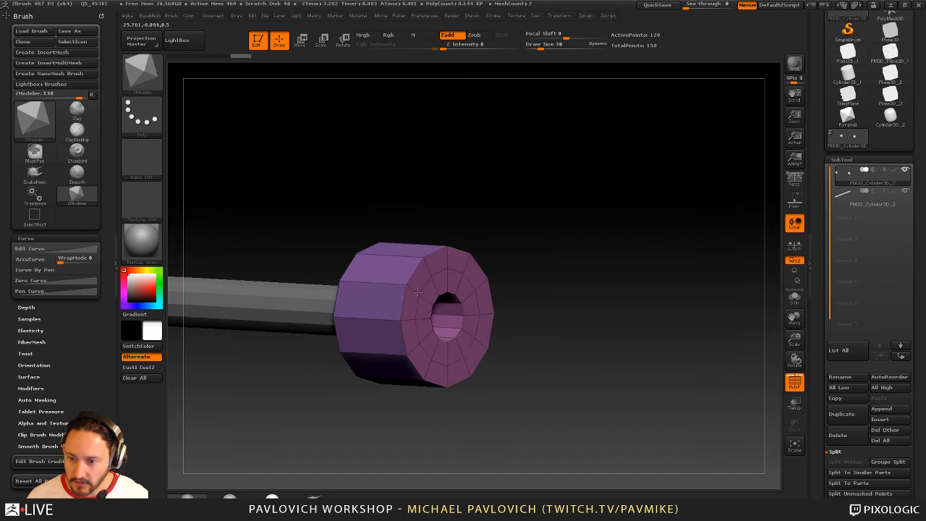
Mark the cap's inner ring of faces around the hole as a temporary selection and set the QMesh target to A Single Poly
{"action": "left_click_drag", "start_coordinate": [574, 271], "coordinate": [529, 283]}
{"action": "left_click_drag", "start_coordinate": [405, 288], "coordinate": [424, 279], "text": "alt"}
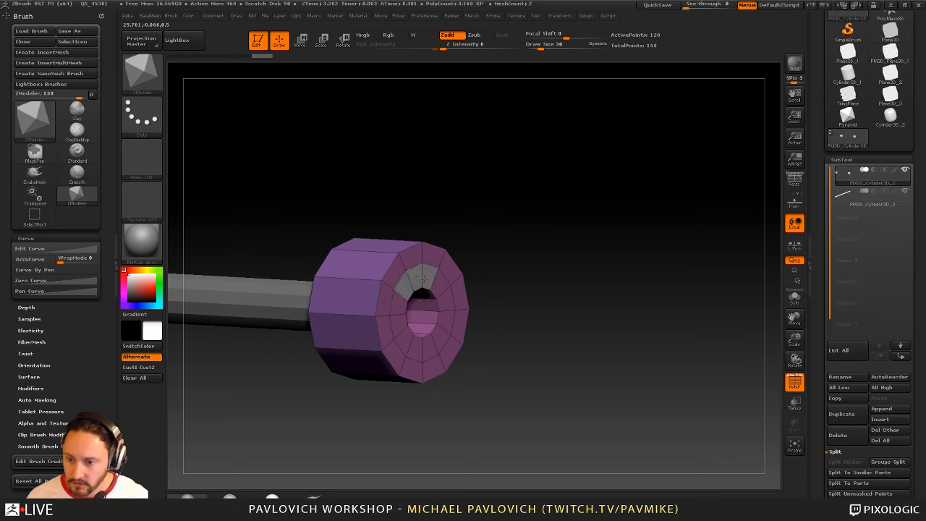
{"action": "mouse_move", "coordinate": [437, 337]}
{"action": "left_mouse_down", "text": "alt"}
{"action": "mouse_move", "coordinate": [399, 325]}
{"action": "mouse_move", "coordinate": [399, 303]}
{"action": "left_mouse_up", "text": "alt"}
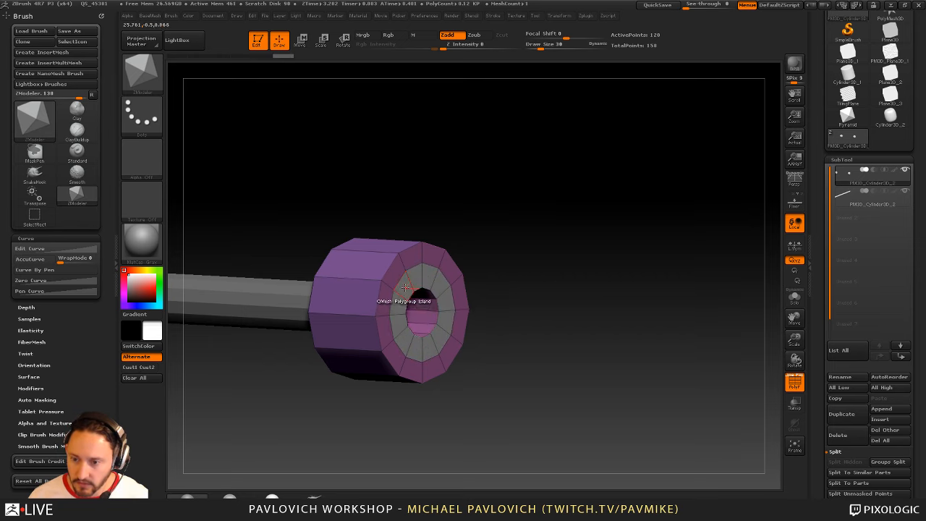
{"action": "key", "text": "space"}
{"action": "left_click", "coordinate": [472, 305]}
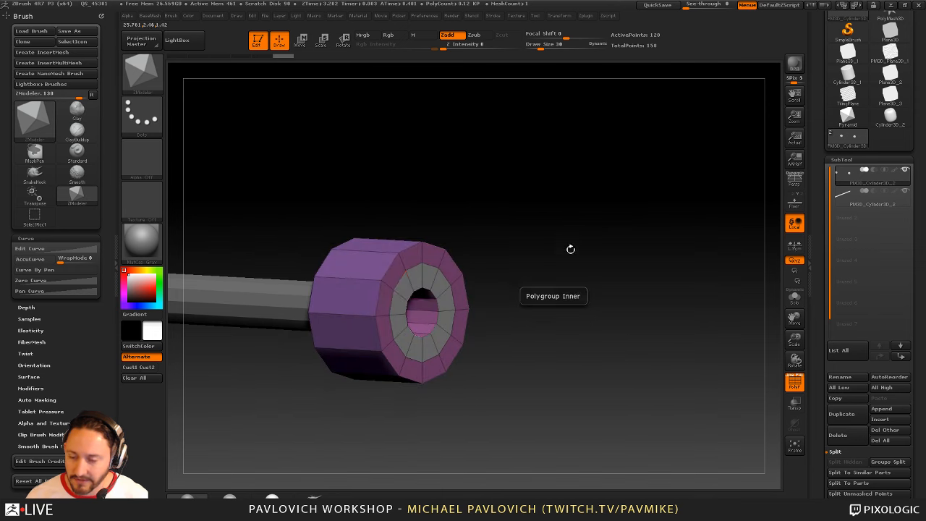
{"action": "key", "text": "space"}
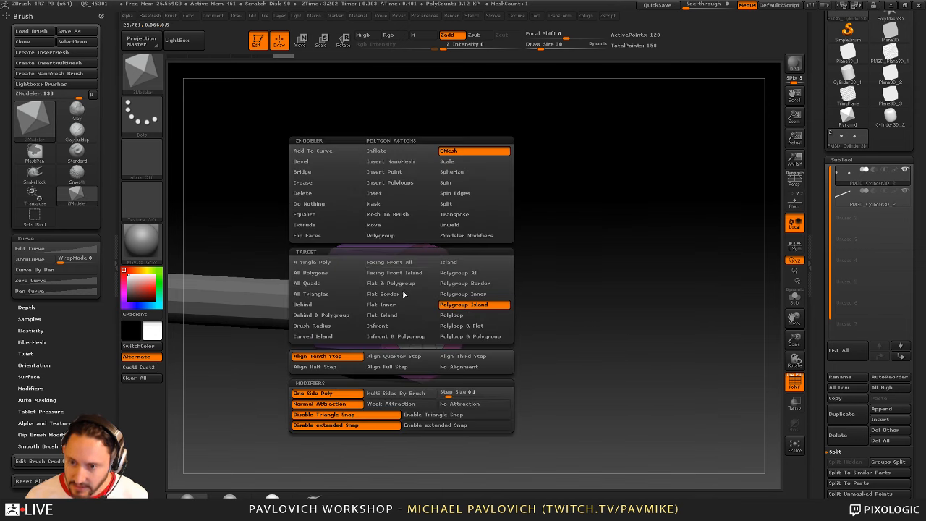
{"action": "left_click", "coordinate": [312, 262]}
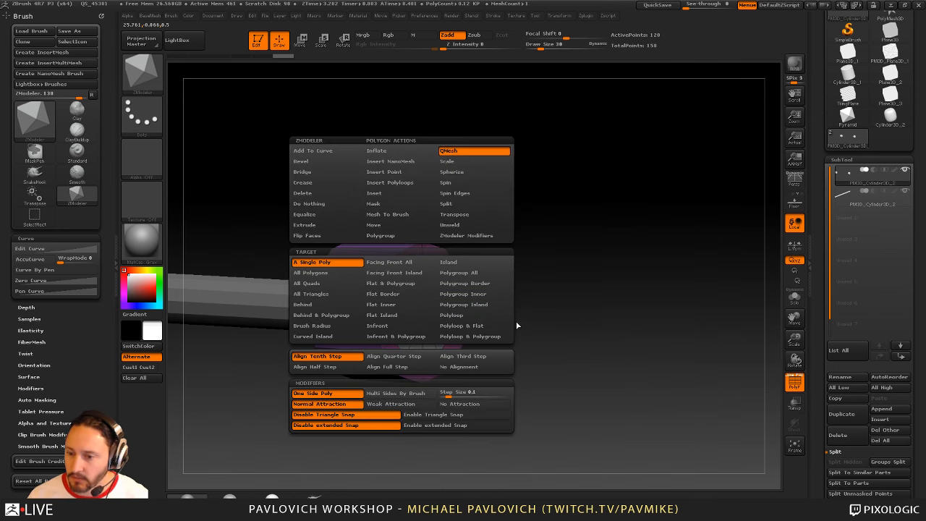
{"action": "left_click", "coordinate": [463, 273]}
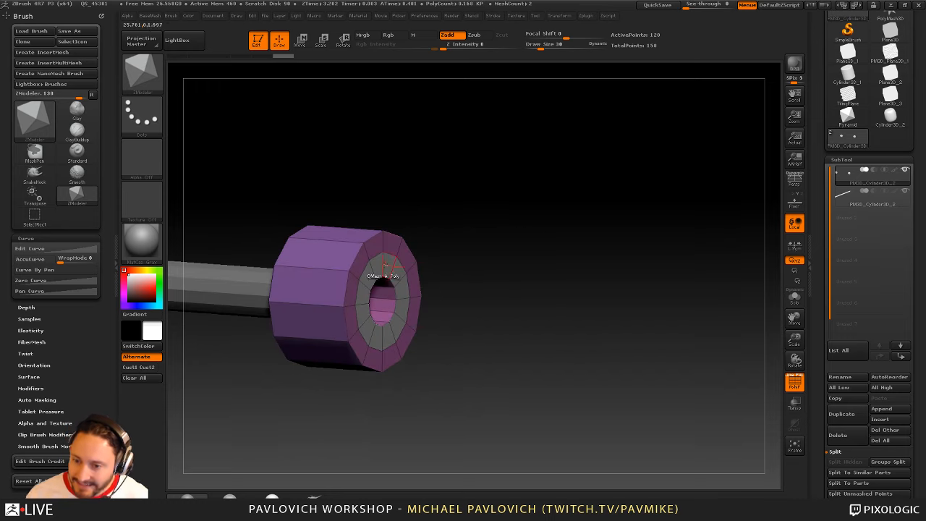
QMesh the marked inner ring outward to form a long hollow sleeve on the collar
{"action": "left_click_drag", "start_coordinate": [372, 291], "coordinate": [389, 284]}
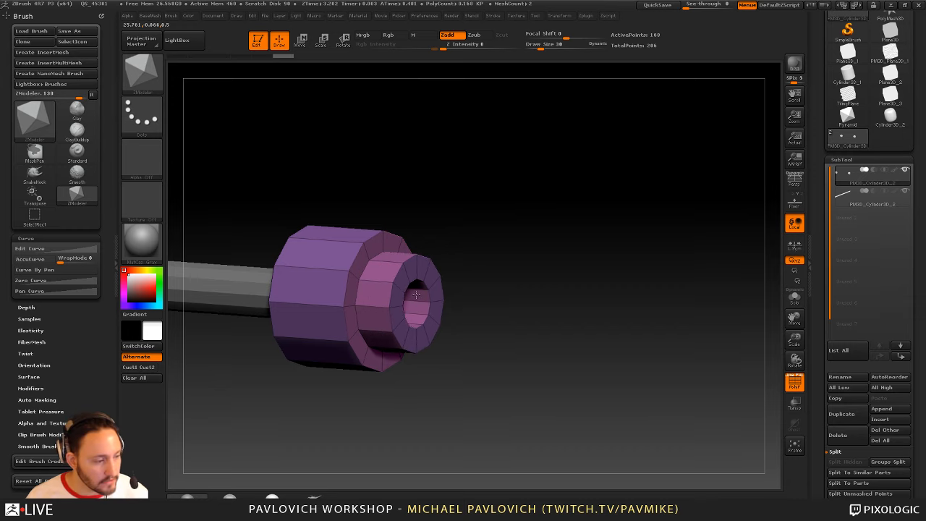
{"action": "left_click_drag", "start_coordinate": [416, 294], "coordinate": [587, 226]}
{"action": "mouse_move", "coordinate": [592, 292]}
{"action": "left_mouse_down", "text": "alt"}
{"action": "mouse_move", "coordinate": [568, 268]}
{"action": "mouse_move", "coordinate": [607, 268]}
{"action": "mouse_move", "coordinate": [581, 280]}
{"action": "left_mouse_up", "text": "alt"}
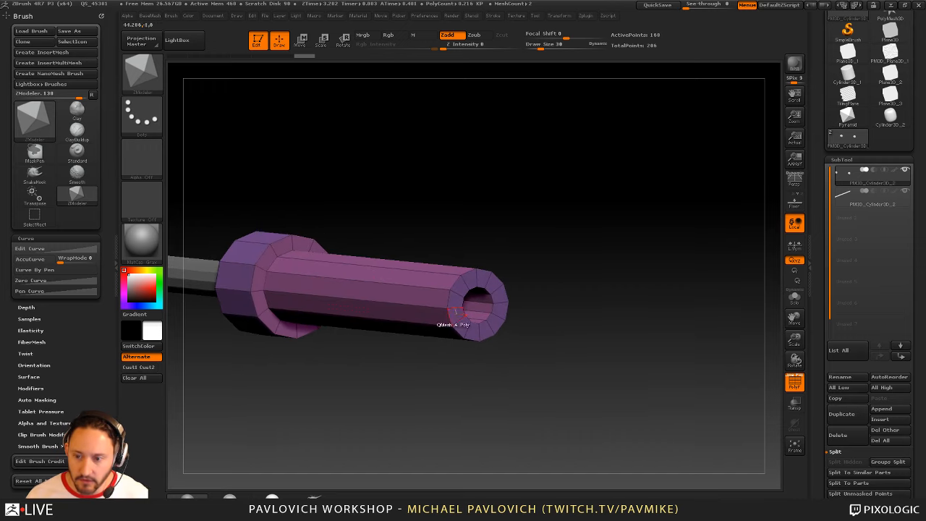
{"action": "left_click_drag", "start_coordinate": [549, 219], "coordinate": [587, 228], "text": "alt"}
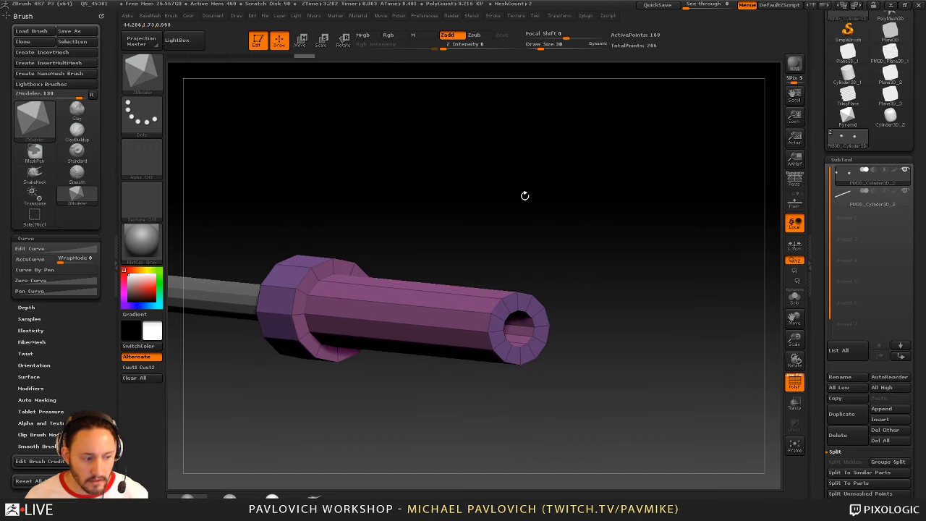
{"action": "mouse_move", "coordinate": [525, 195]}
{"action": "left_mouse_down", "text": "alt"}
{"action": "mouse_move", "coordinate": [575, 223]}
{"action": "mouse_move", "coordinate": [536, 223]}
{"action": "mouse_move", "coordinate": [552, 229]}
{"action": "left_mouse_up", "text": "alt"}
Switch to the Standard brush, set the draw size to 97 and make the long bar the active subtool
{"action": "key", "text": "b"}
{"action": "key", "text": "s"}
{"action": "key", "text": "t"}
{"action": "key", "text": "s"}
{"action": "left_click_drag", "start_coordinate": [552, 229], "coordinate": [588, 231]}
{"action": "key", "text": "s"}
{"action": "left_click", "coordinate": [261, 314], "text": "alt"}
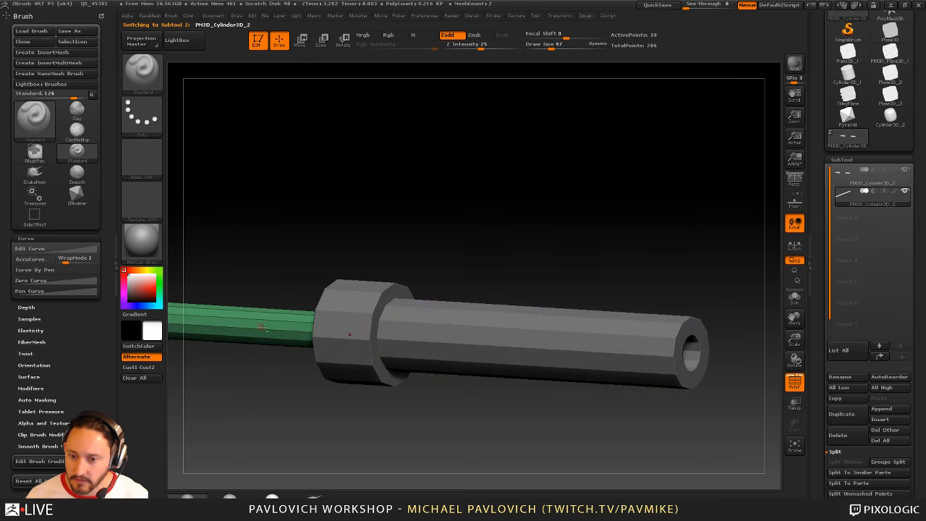
Switch the active subtool back and forth between the end sleeves and the bar, ending on the bar
{"action": "left_click_drag", "start_coordinate": [282, 266], "coordinate": [259, 326]}
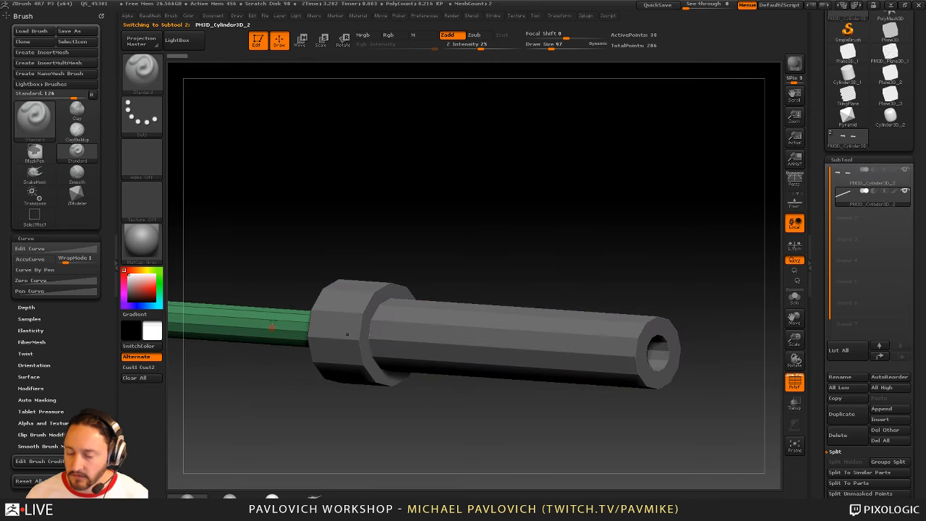
{"action": "left_click", "coordinate": [861, 186]}
{"action": "left_click", "coordinate": [865, 204]}
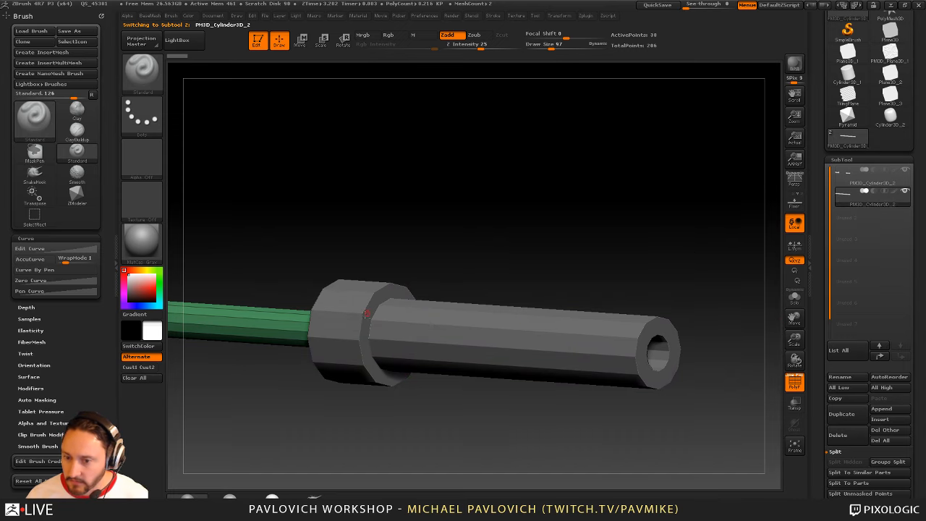
{"action": "left_click", "coordinate": [381, 325], "text": "alt"}
{"action": "left_click", "coordinate": [283, 319], "text": "alt"}
{"action": "left_click", "coordinate": [378, 321], "text": "alt"}
{"action": "left_click", "coordinate": [284, 319], "text": "alt"}
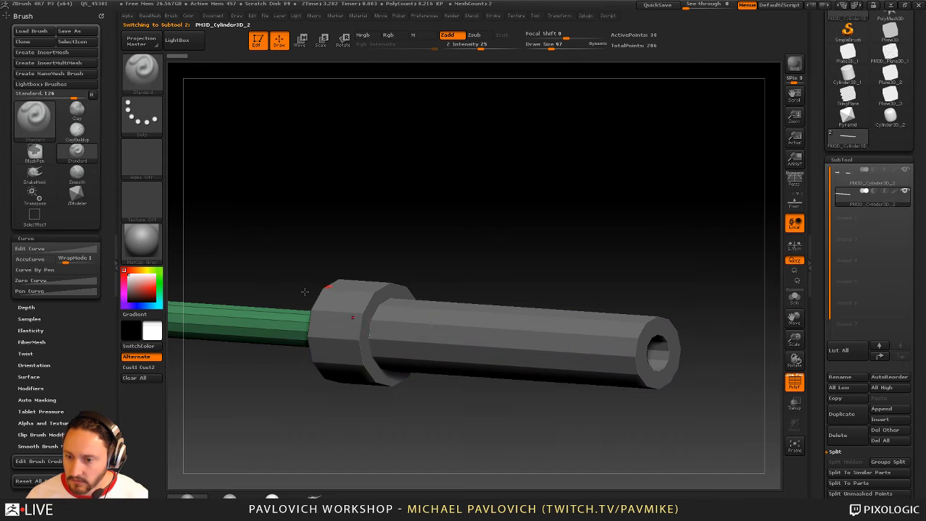
{"action": "left_click_drag", "start_coordinate": [305, 291], "coordinate": [641, 261]}
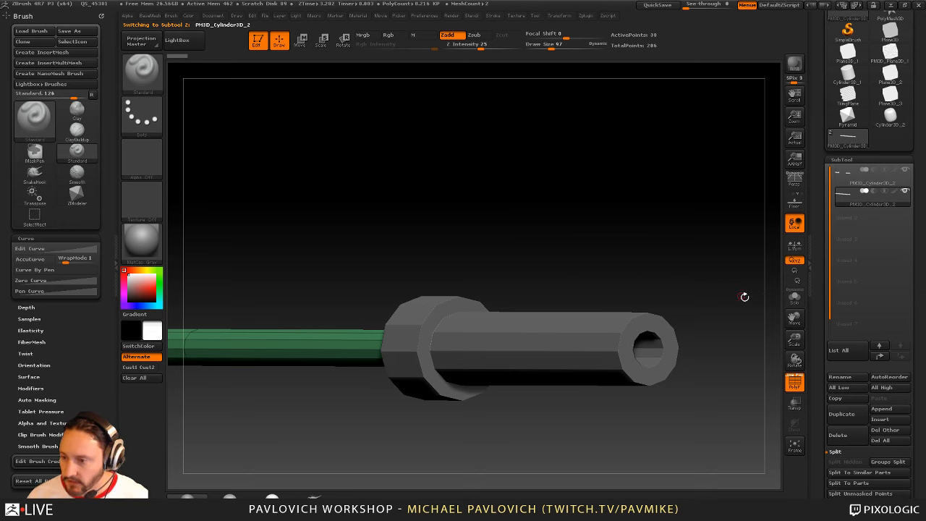
Solo the bar and try to QMesh its end cap outward with Polygroup All as the target
{"action": "left_click", "coordinate": [795, 298]}
{"action": "mouse_move", "coordinate": [550, 234]}
{"action": "left_mouse_down"}
{"action": "mouse_move", "coordinate": [599, 290]}
{"action": "mouse_move", "coordinate": [609, 280]}
{"action": "left_mouse_up"}
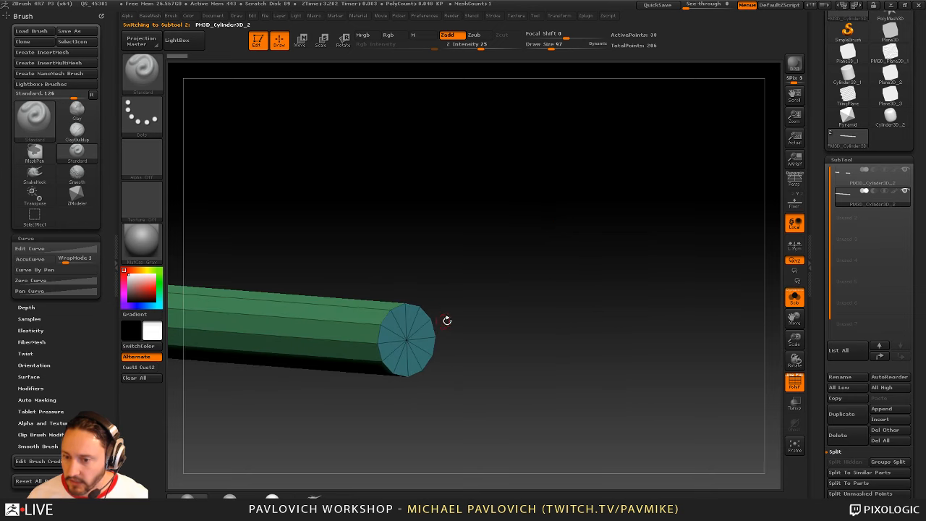
{"action": "key", "text": "b"}
{"action": "key", "text": "z"}
{"action": "key", "text": "m"}
{"action": "key", "text": "space"}
{"action": "left_click", "coordinate": [463, 275]}
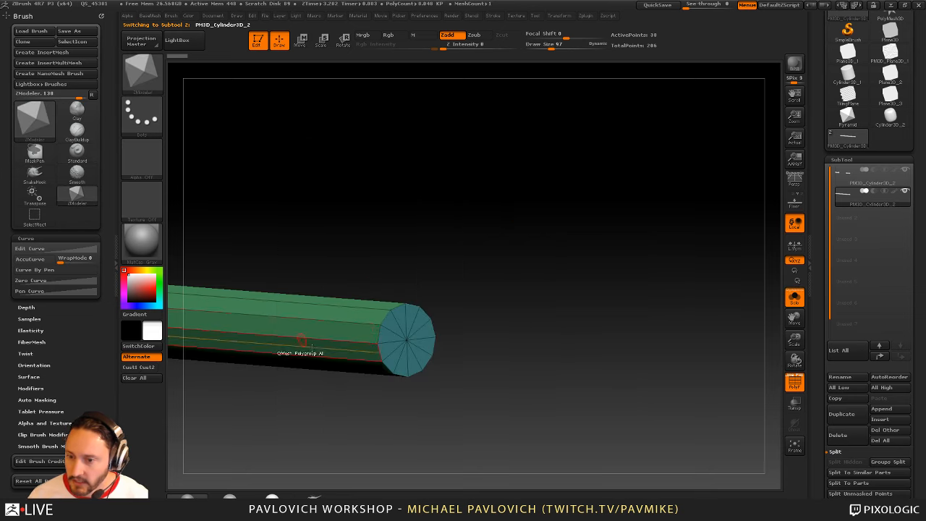
{"action": "left_click_drag", "start_coordinate": [405, 336], "coordinate": [701, 344]}
{"action": "left_click_drag", "start_coordinate": [533, 337], "coordinate": [541, 273]}
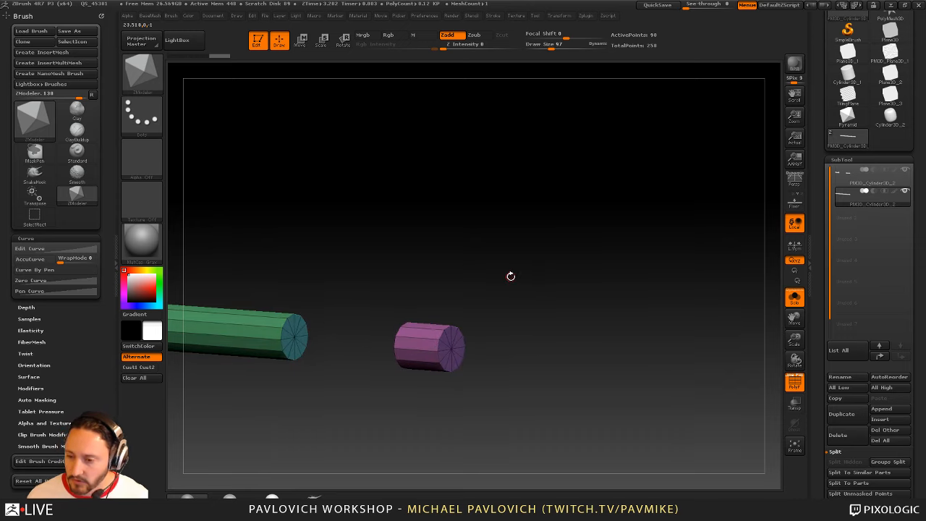
Undo the QMesh of the bar's end cap and turn Solo off to show all subtools
{"action": "key", "text": "ctrl+z"}
{"action": "key", "text": "ctrl+z"}
{"action": "key", "text": "ctrl+z"}
{"action": "key", "text": "ctrl+z"}
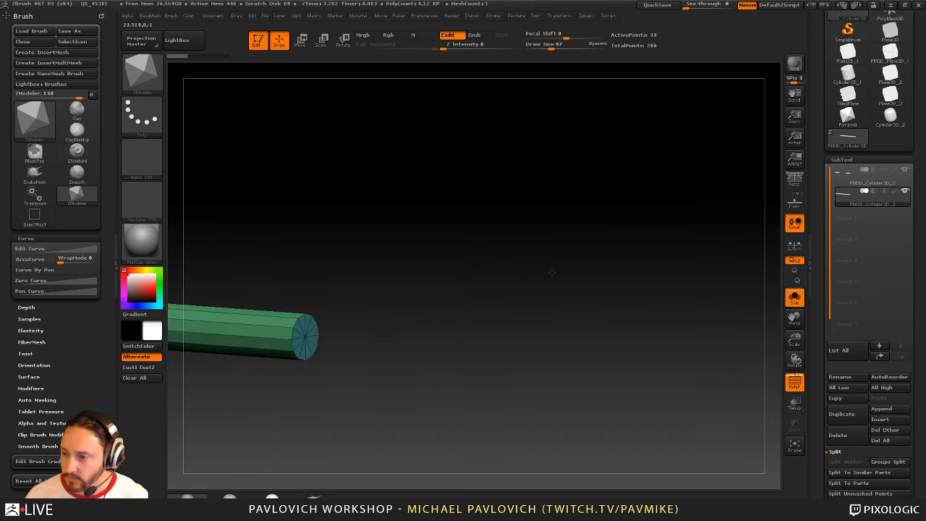
{"action": "left_click", "coordinate": [794, 297]}
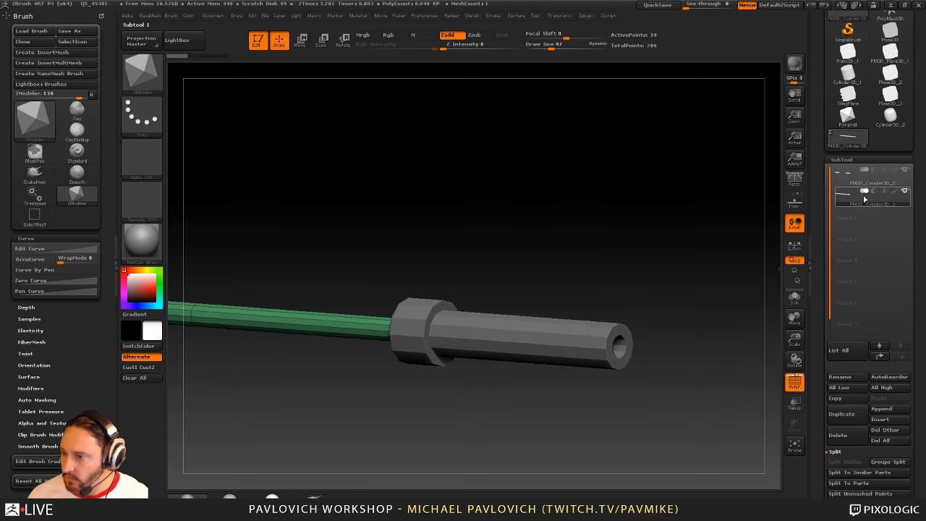
Duplicate the long bar subtool
{"action": "scroll", "coordinate": [854, 340], "scroll_direction": "down", "scroll_amount": 3}
{"action": "left_click", "coordinate": [853, 329]}
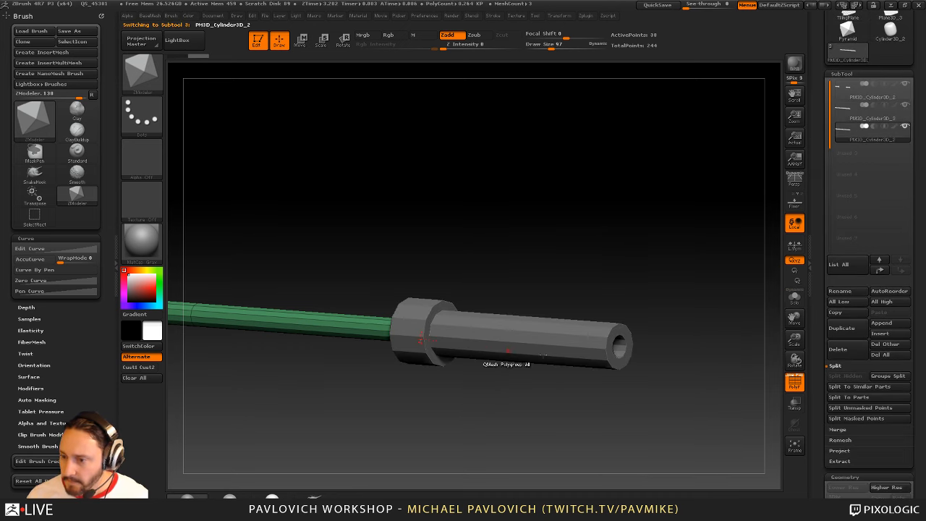
{"action": "mouse_move", "coordinate": [676, 259]}
{"action": "left_mouse_down", "text": "alt"}
{"action": "mouse_move", "coordinate": [620, 234]}
{"action": "mouse_move", "coordinate": [666, 268]}
{"action": "left_mouse_up", "text": "alt"}
Try to reshape the duplicated bar with a Move action line laid along its axis, and undo it
{"action": "key", "text": "w"}
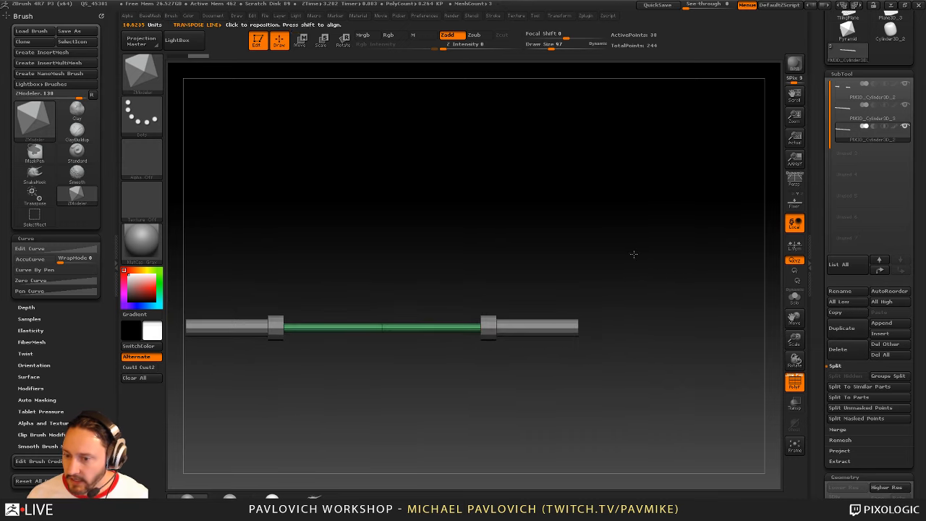
{"action": "left_click_drag", "start_coordinate": [422, 327], "coordinate": [645, 328], "text": "shift"}
{"action": "left_click_drag", "start_coordinate": [613, 270], "coordinate": [583, 288]}
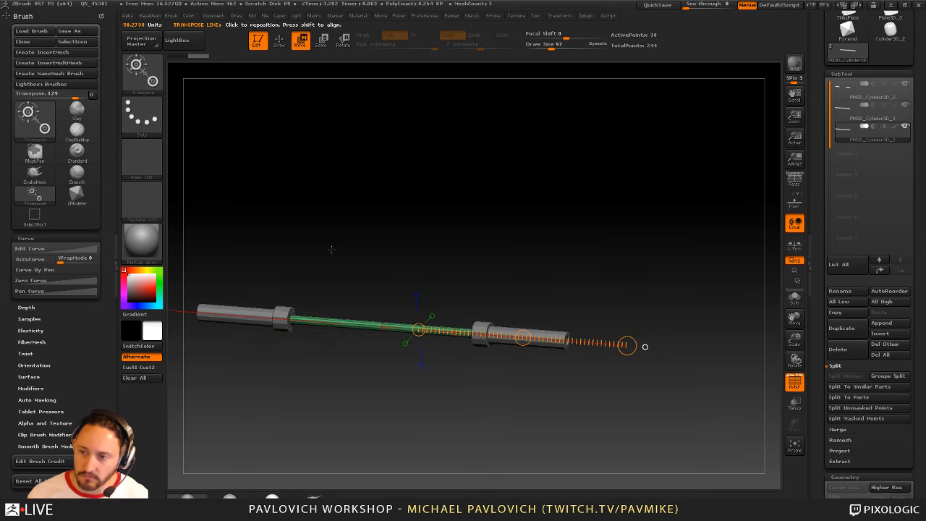
{"action": "left_click", "coordinate": [560, 15]}
{"action": "left_click", "coordinate": [592, 261]}
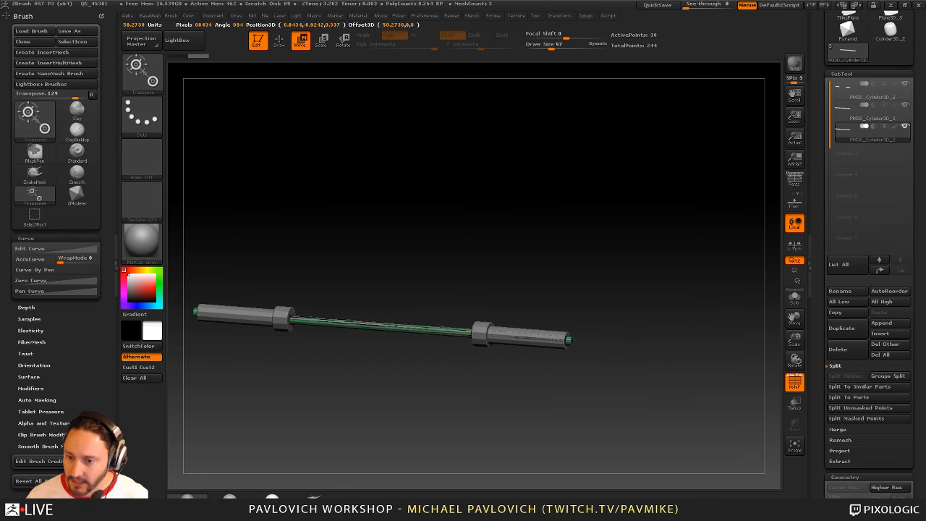
{"action": "key", "text": "ctrl+z"}
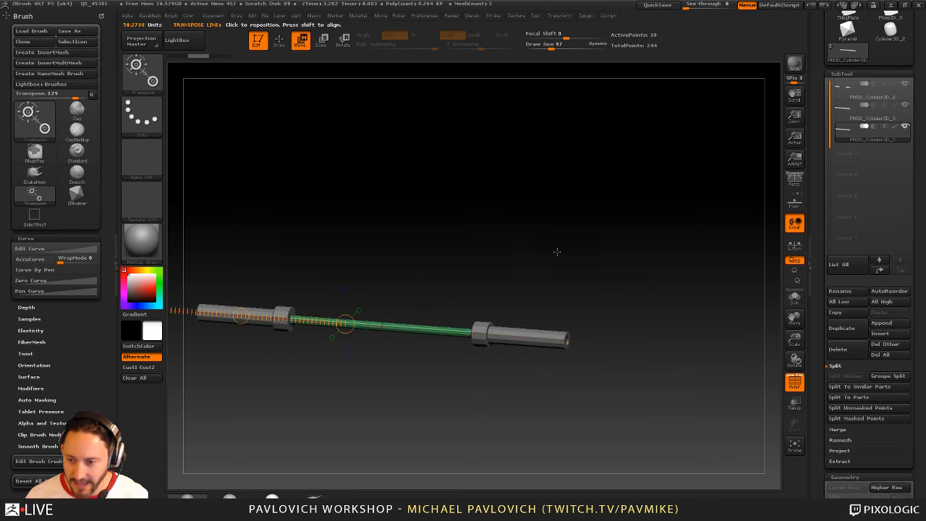
Turn on subtool transparency, move the duplicated bar outward past the sleeve end and shorten it into a small plug
{"action": "left_click_drag", "start_coordinate": [550, 245], "coordinate": [548, 242], "text": "alt"}
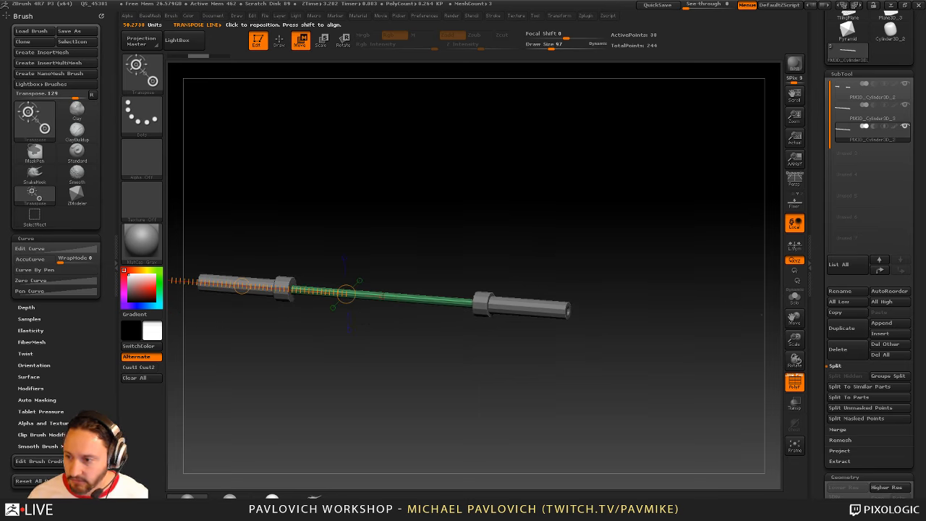
{"action": "left_click", "coordinate": [794, 406]}
{"action": "left_click_drag", "start_coordinate": [638, 281], "coordinate": [668, 267]}
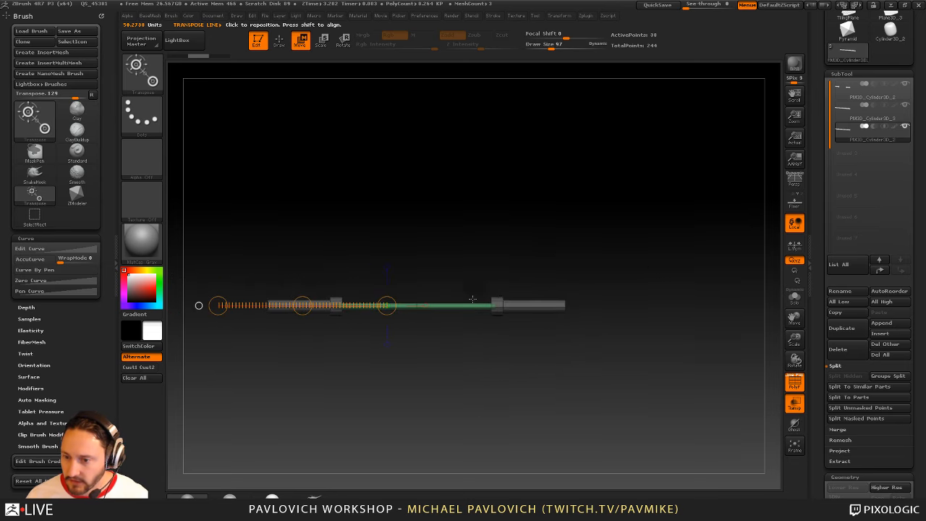
{"action": "left_click_drag", "start_coordinate": [466, 305], "coordinate": [649, 310], "text": "shift"}
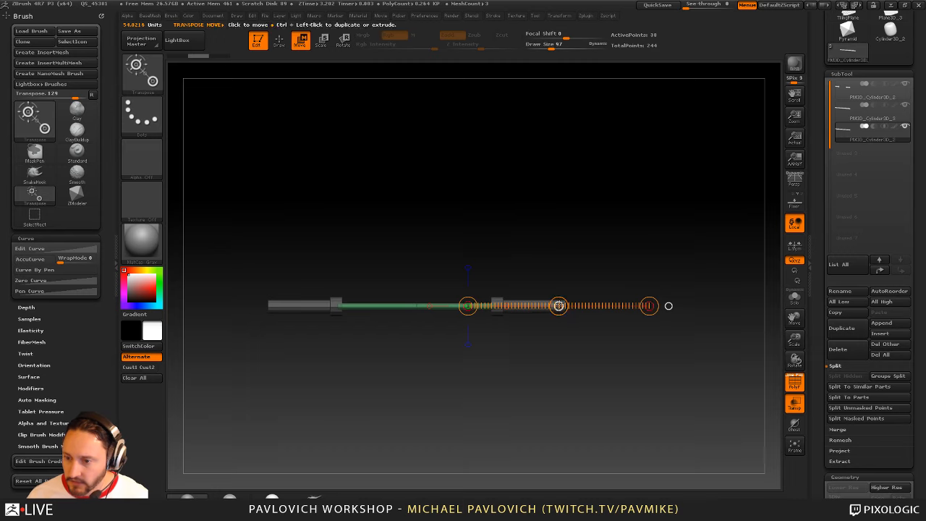
{"action": "left_click_drag", "start_coordinate": [560, 306], "coordinate": [717, 313], "text": "shift"}
{"action": "left_click_drag", "start_coordinate": [681, 254], "coordinate": [561, 278], "text": "alt"}
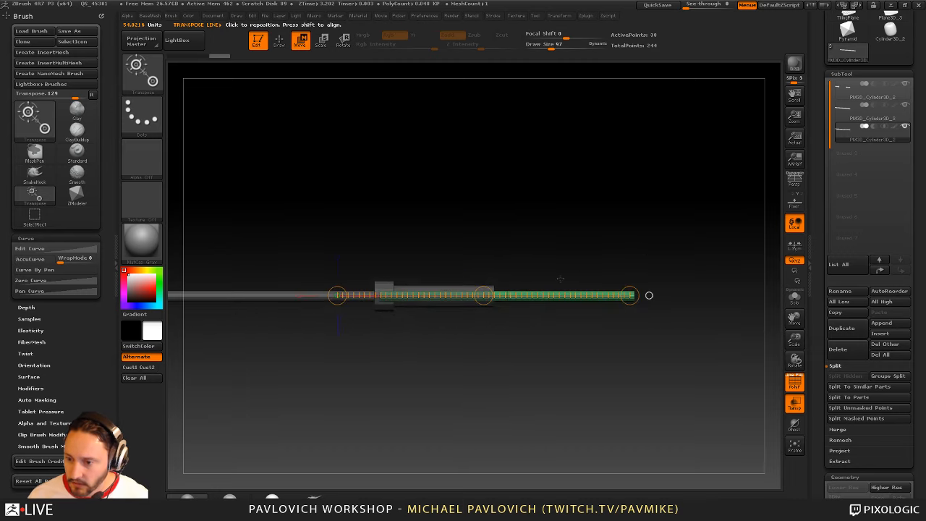
{"action": "mouse_move", "coordinate": [509, 290]}
{"action": "left_mouse_down", "text": "shift"}
{"action": "mouse_move", "coordinate": [691, 291]}
{"action": "mouse_move", "coordinate": [529, 294]}
{"action": "left_mouse_up", "text": "shift"}
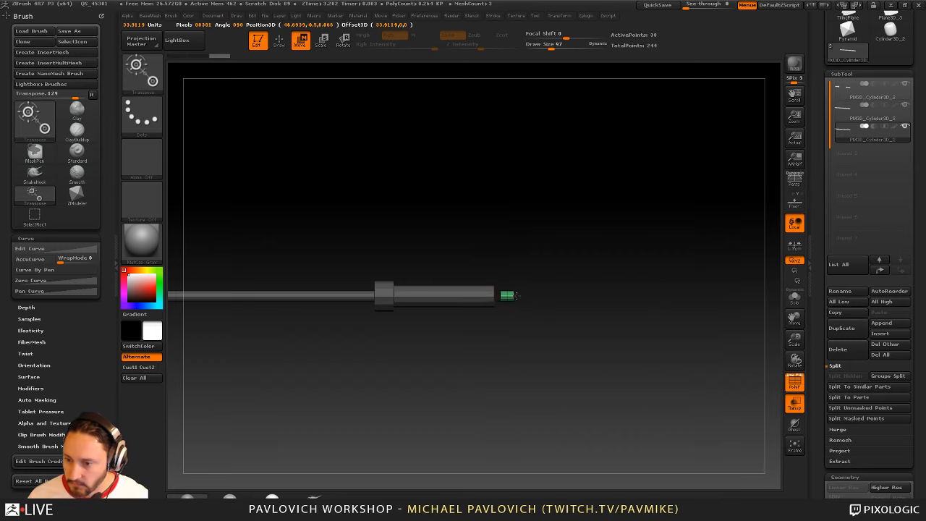
Move the plug along the bar axis into the hollow end of the sleeve, nearly flush with its rim
{"action": "left_click_drag", "start_coordinate": [624, 209], "coordinate": [612, 269], "text": "alt"}
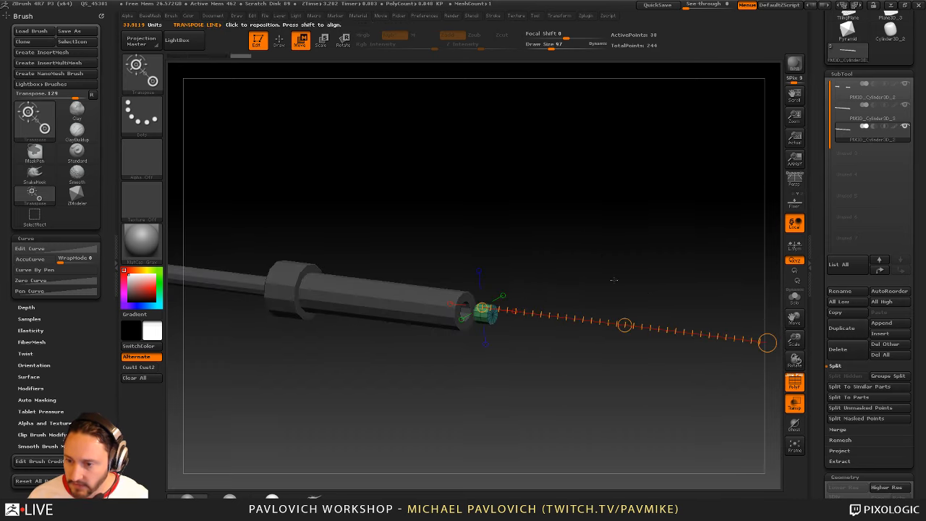
{"action": "left_click_drag", "start_coordinate": [624, 324], "coordinate": [591, 322]}
{"action": "key", "text": "q"}
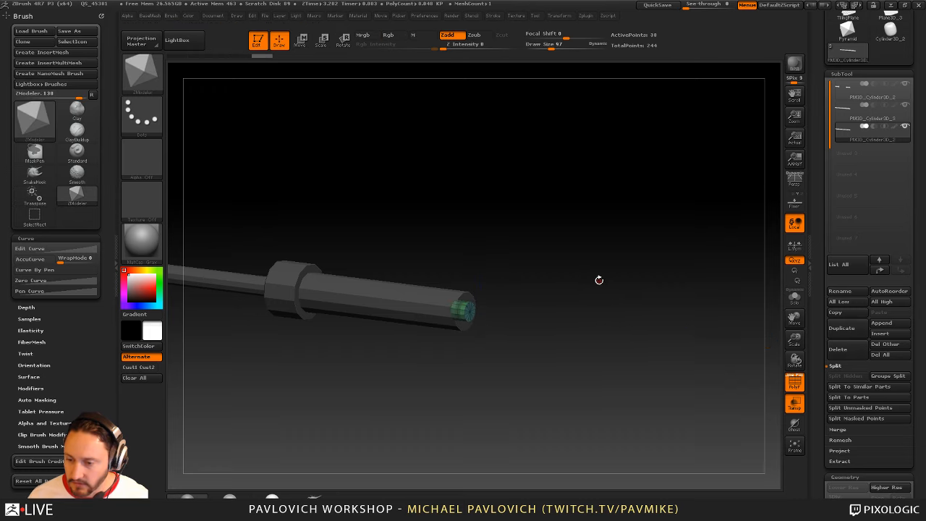
{"action": "mouse_move", "coordinate": [599, 280]}
{"action": "left_mouse_down"}
{"action": "mouse_move", "coordinate": [579, 278]}
{"action": "mouse_move", "coordinate": [645, 313]}
{"action": "left_mouse_up"}
{"action": "key", "text": "w"}
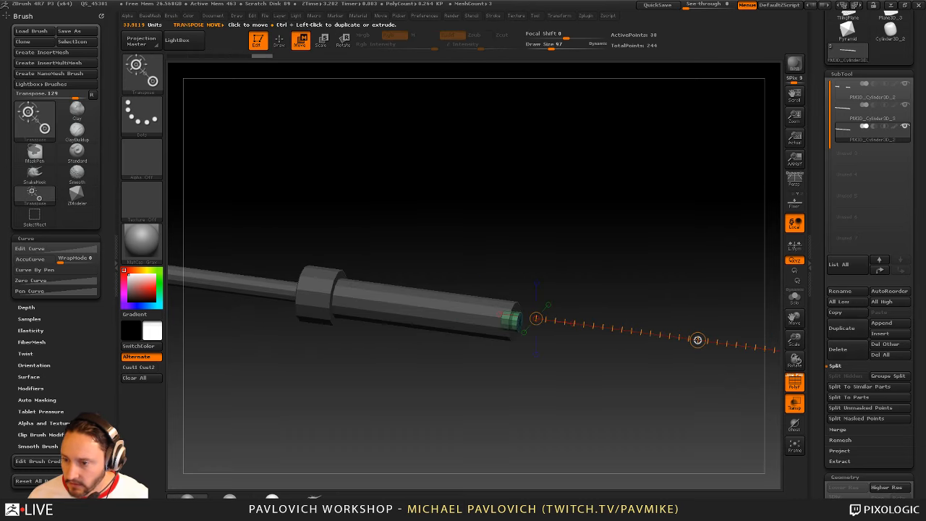
{"action": "left_click_drag", "start_coordinate": [697, 338], "coordinate": [693, 340]}
{"action": "key", "text": "q"}
{"action": "left_click_drag", "start_coordinate": [637, 298], "coordinate": [603, 290]}
Turn transparency off, keep the polyframe on and switch to the Standard brush
{"action": "left_click_drag", "start_coordinate": [507, 215], "coordinate": [562, 284], "text": "alt"}
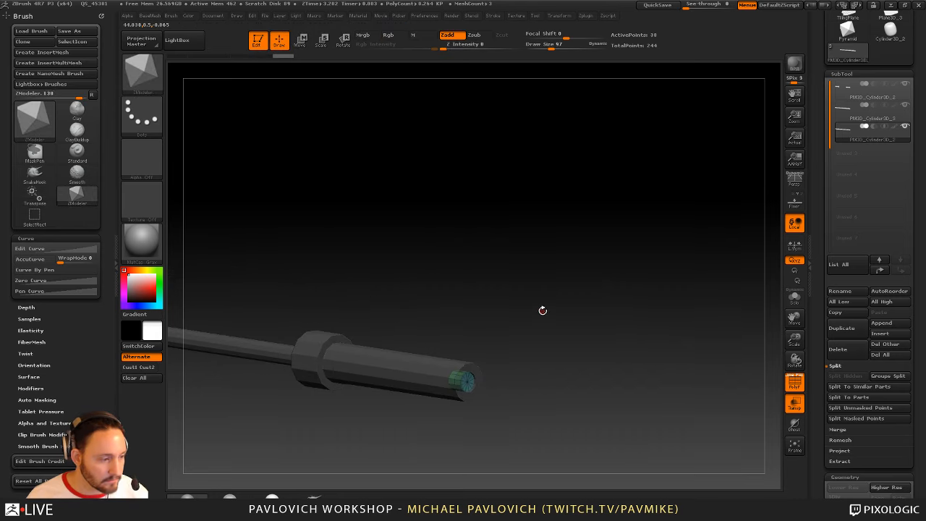
{"action": "mouse_move", "coordinate": [583, 266]}
{"action": "left_mouse_down"}
{"action": "mouse_move", "coordinate": [586, 244]}
{"action": "mouse_move", "coordinate": [589, 265]}
{"action": "mouse_move", "coordinate": [651, 246]}
{"action": "mouse_move", "coordinate": [536, 233]}
{"action": "left_mouse_up"}
{"action": "key", "text": "shift+f"}
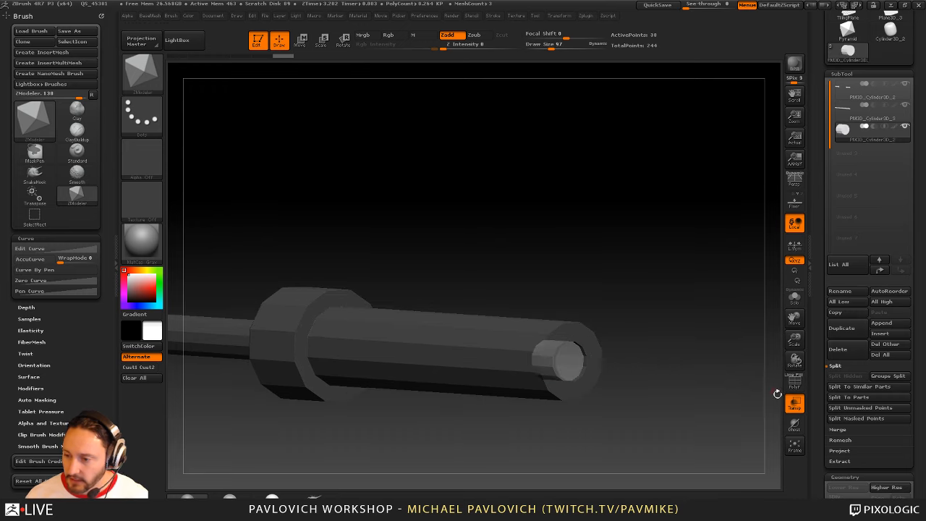
{"action": "left_click", "coordinate": [795, 403]}
{"action": "left_click", "coordinate": [795, 384]}
{"action": "left_click_drag", "start_coordinate": [656, 275], "coordinate": [569, 268], "text": "alt"}
{"action": "key", "text": "b"}
{"action": "key", "text": "s"}
{"action": "key", "text": "t"}
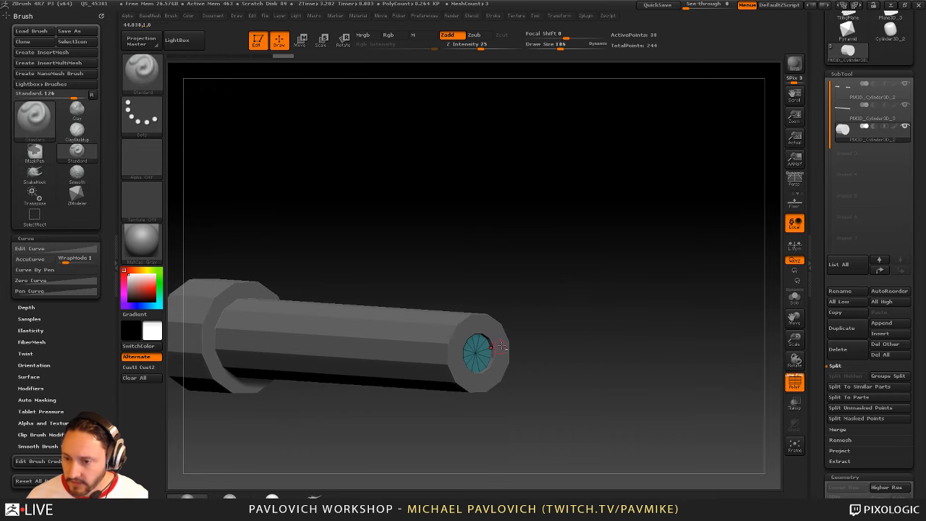
{"action": "left_click_drag", "start_coordinate": [674, 261], "coordinate": [688, 264]}
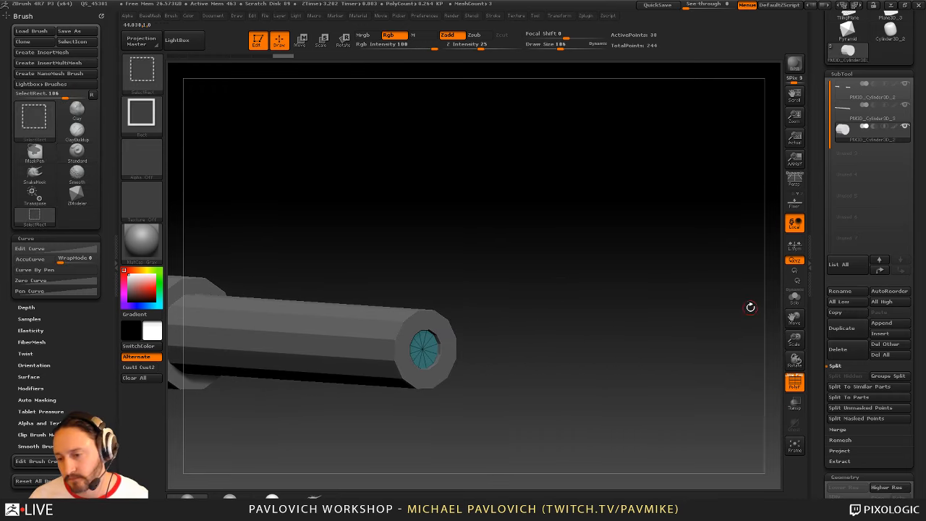
Solo the plug and regroup its polygroups by normals so caps and side are separate
{"action": "left_click", "coordinate": [794, 298]}
{"action": "left_click_drag", "start_coordinate": [601, 286], "coordinate": [587, 303]}
{"action": "left_click_drag", "start_coordinate": [630, 370], "coordinate": [562, 377]}
{"action": "left_click_drag", "start_coordinate": [836, 362], "coordinate": [827, 228]}
{"action": "left_click_drag", "start_coordinate": [820, 323], "coordinate": [822, 194]}
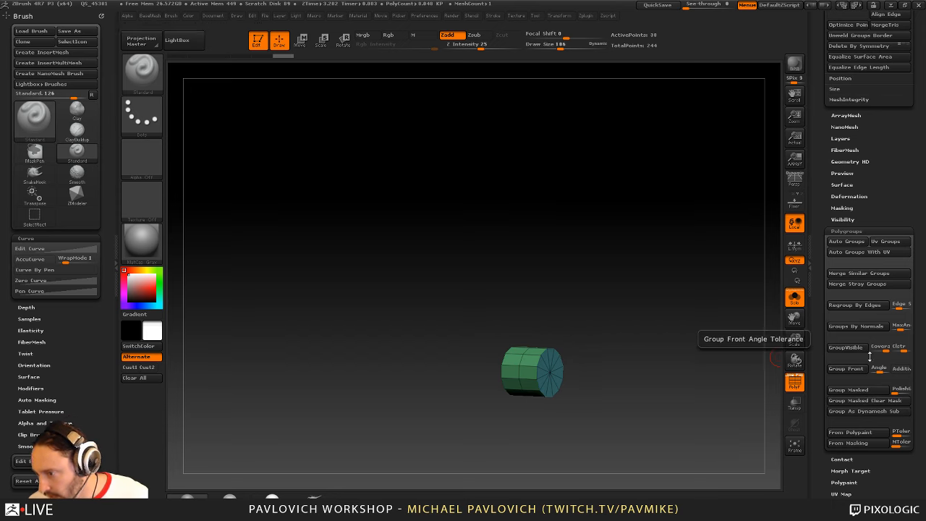
{"action": "left_click", "coordinate": [861, 327]}
Adjust the draw size on the plug and switch to the ZModeler brush
{"action": "left_click_drag", "start_coordinate": [679, 310], "coordinate": [603, 302]}
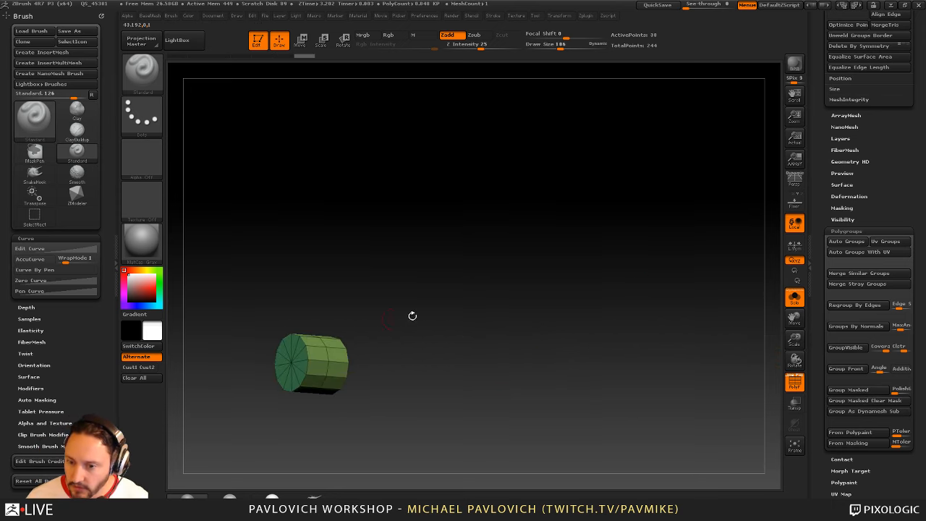
{"action": "left_click_drag", "start_coordinate": [373, 323], "coordinate": [510, 337]}
{"action": "key", "text": "s"}
{"action": "left_click", "coordinate": [519, 323]}
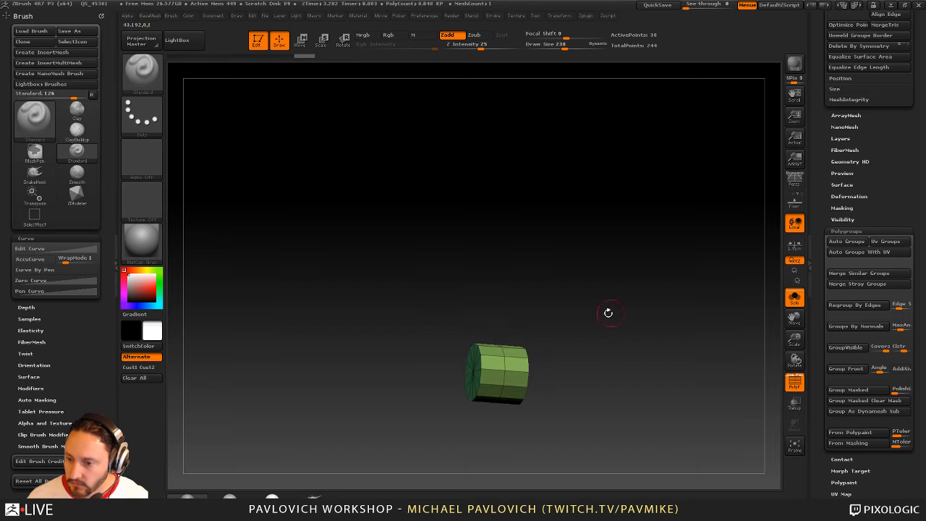
{"action": "left_click_drag", "start_coordinate": [608, 313], "coordinate": [611, 266]}
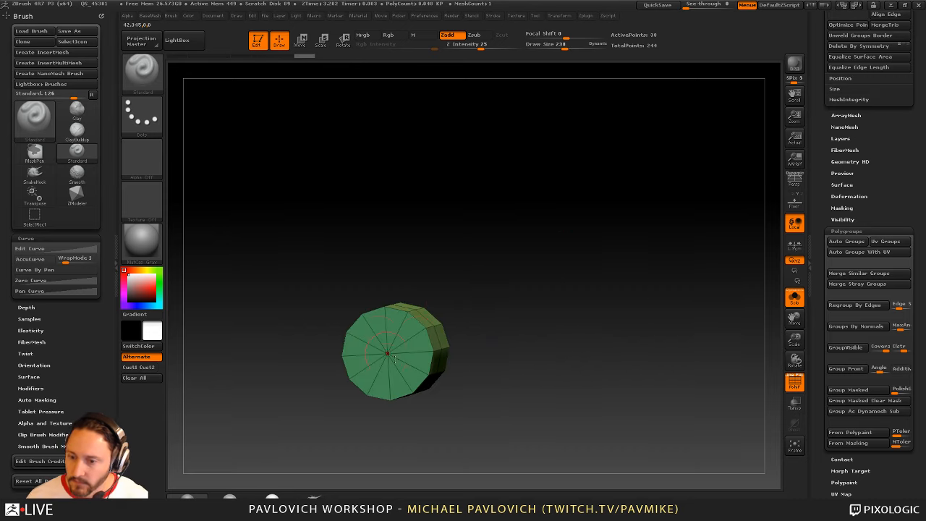
{"action": "mouse_move", "coordinate": [369, 349]}
{"action": "left_mouse_down"}
{"action": "mouse_move", "coordinate": [575, 310]}
{"action": "mouse_move", "coordinate": [564, 307]}
{"action": "left_mouse_up"}
{"action": "key", "text": "s"}
{"action": "left_click", "coordinate": [554, 316]}
{"action": "right_click_drag", "start_coordinate": [554, 316], "coordinate": [426, 344], "text": "ctrl"}
{"action": "key", "text": "b"}
{"action": "key", "text": "z"}
{"action": "key", "text": "m"}
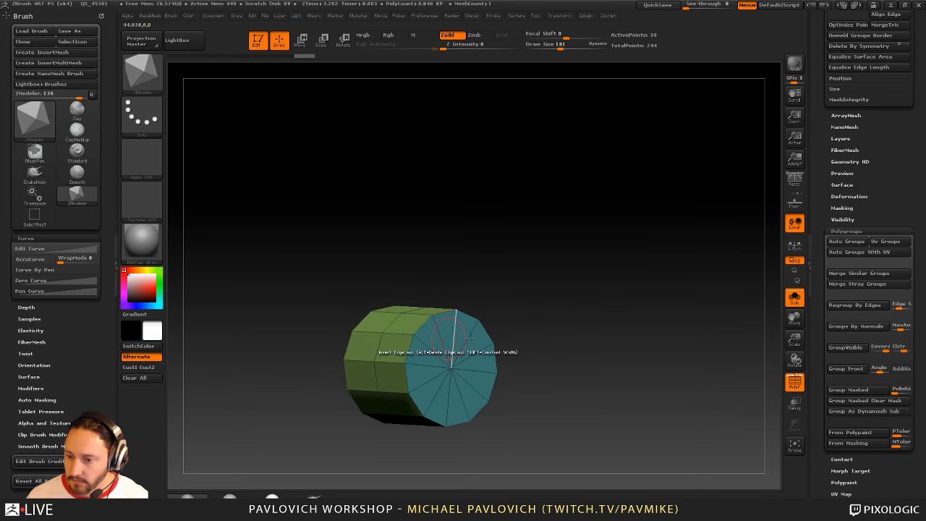
Try to inset the plug's outer end cap with ZModeler, using Polygroup All and Inset Region
{"action": "key", "text": "space"}
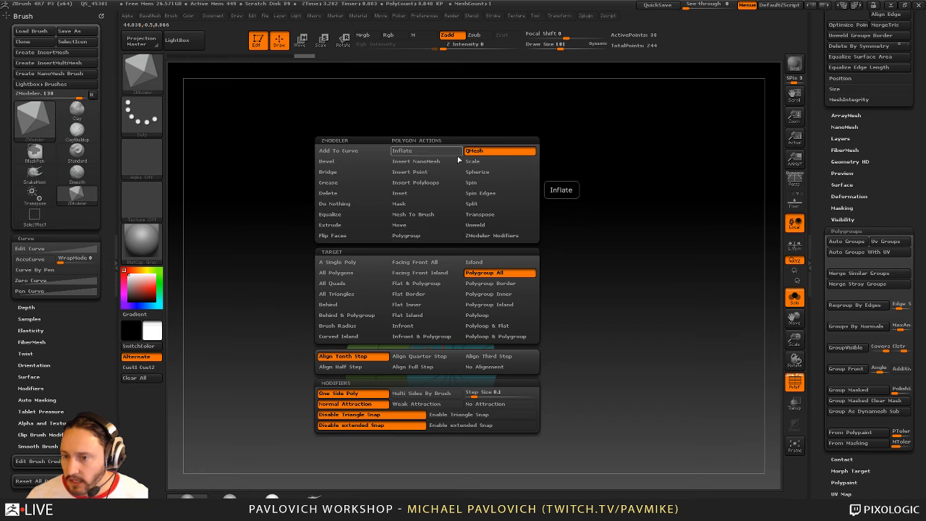
{"action": "left_click", "coordinate": [402, 192]}
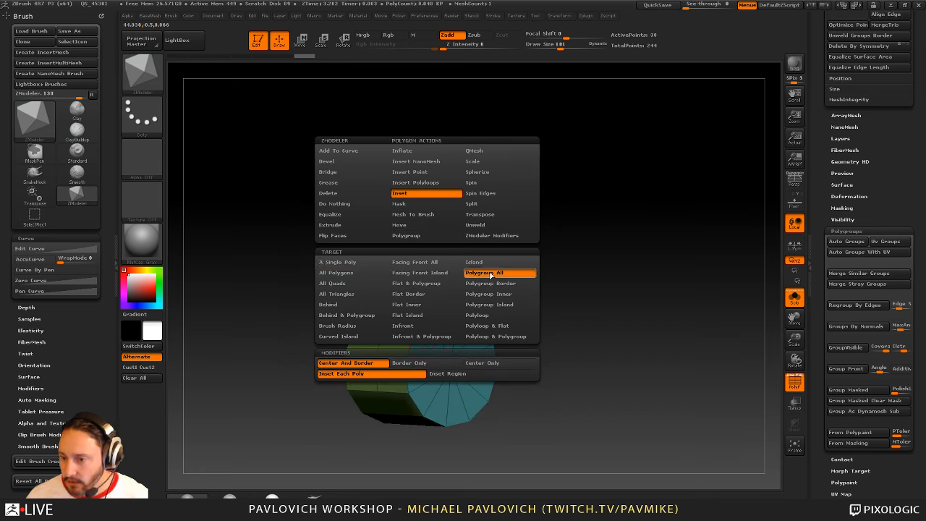
{"action": "left_click", "coordinate": [449, 376]}
{"action": "left_click_drag", "start_coordinate": [428, 338], "coordinate": [438, 350]}
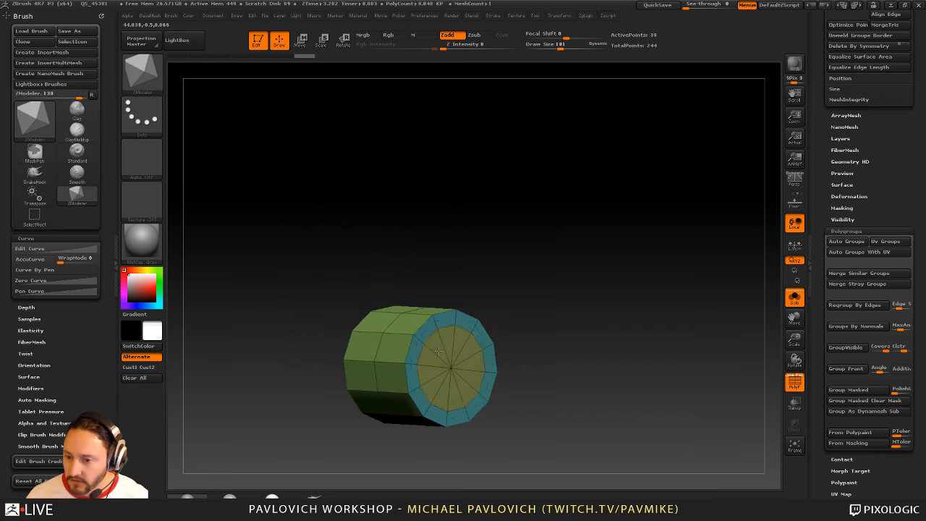
Try to push the inset cap face inward with QMesh, using Polygroup All as the target
{"action": "key", "text": "space"}
{"action": "left_click", "coordinate": [507, 151]}
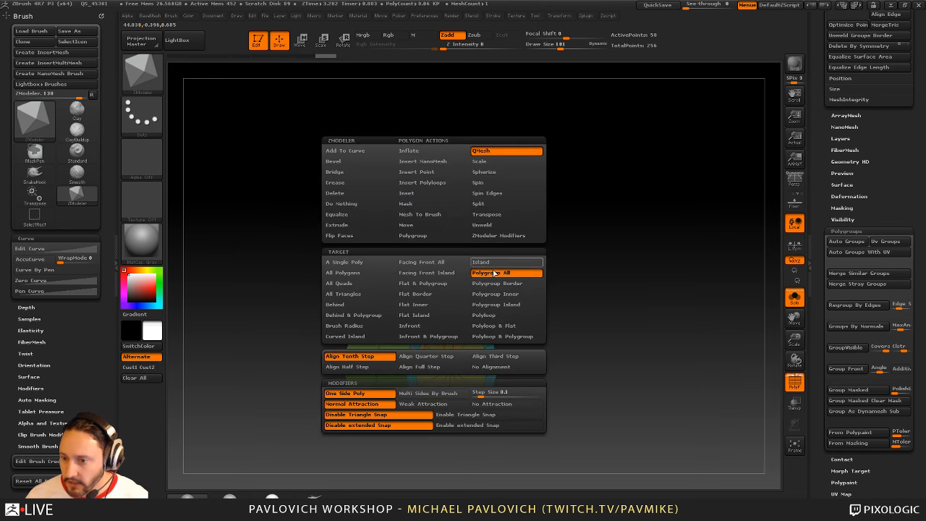
{"action": "left_click", "coordinate": [367, 367]}
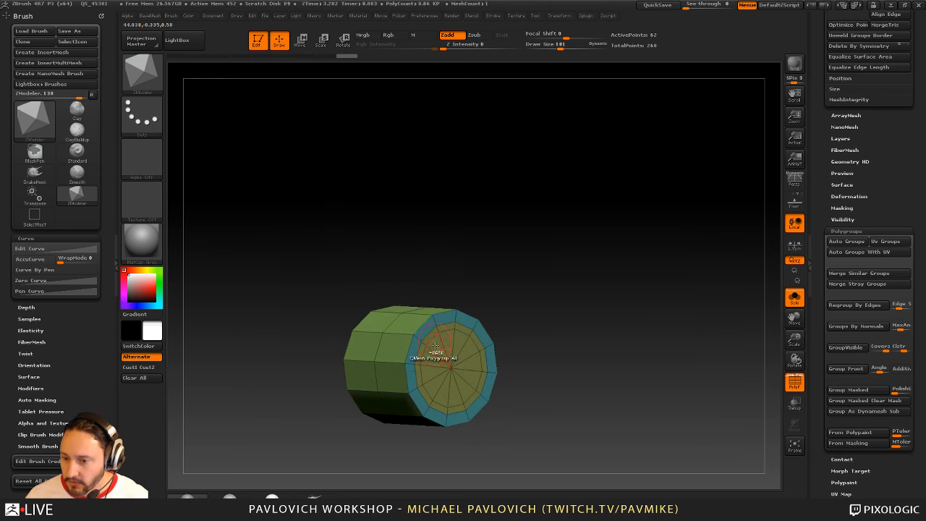
{"action": "left_click_drag", "start_coordinate": [436, 343], "coordinate": [422, 343]}
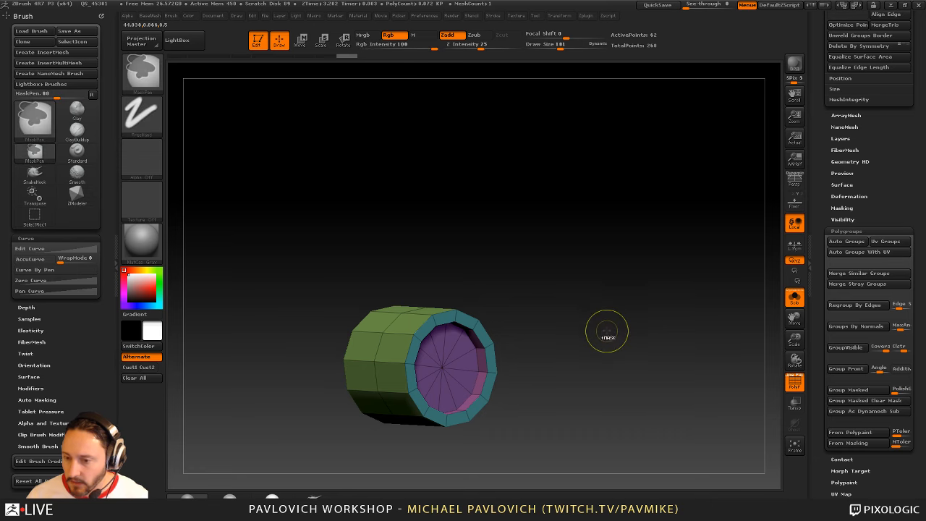
Undo the QMesh and the inset on the plug's end cap, and set the draw size to 122
{"action": "key", "text": "ctrl+z"}
{"action": "key", "text": "ctrl+z"}
{"action": "key", "text": "s"}
{"action": "mouse_move", "coordinate": [571, 276]}
{"action": "left_mouse_down"}
{"action": "mouse_move", "coordinate": [563, 276]}
{"action": "mouse_move", "coordinate": [573, 275]}
{"action": "left_mouse_up"}
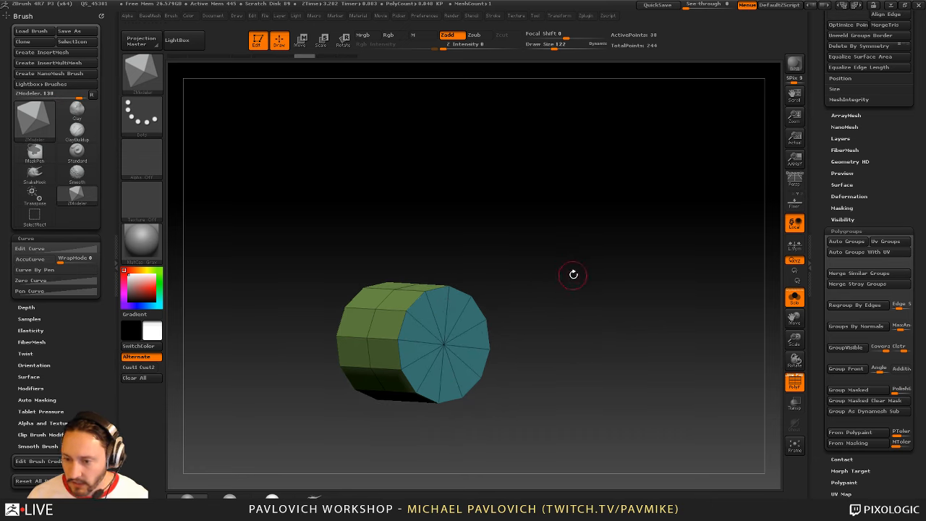
Mask the plug's side, leaving its outer cap free, and lay a Scale action line from the cap's centre
{"action": "key", "text": "w"}
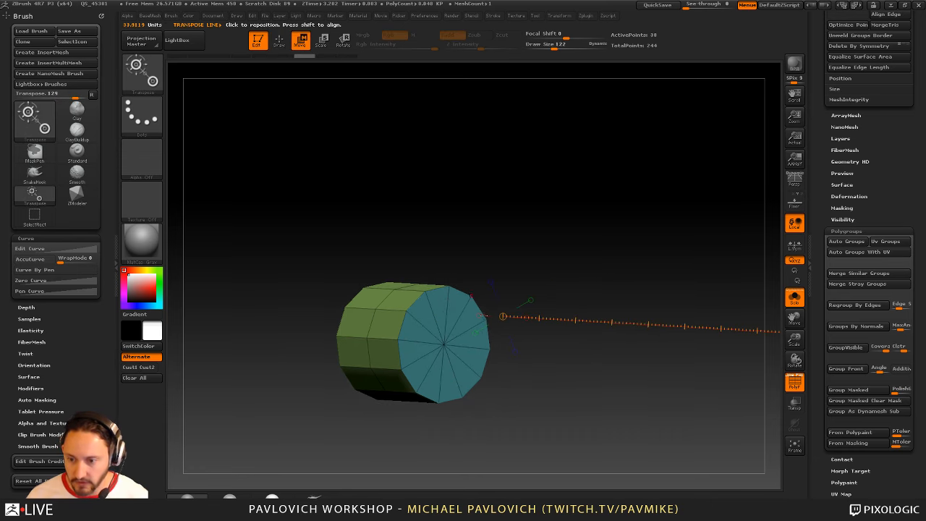
{"action": "left_click_drag", "start_coordinate": [444, 344], "coordinate": [510, 351], "text": "ctrl"}
{"action": "left_click_drag", "start_coordinate": [572, 303], "coordinate": [597, 317]}
{"action": "key", "text": "e"}
{"action": "left_click_drag", "start_coordinate": [391, 350], "coordinate": [383, 279]}
{"action": "left_click_drag", "start_coordinate": [443, 345], "coordinate": [507, 346]}
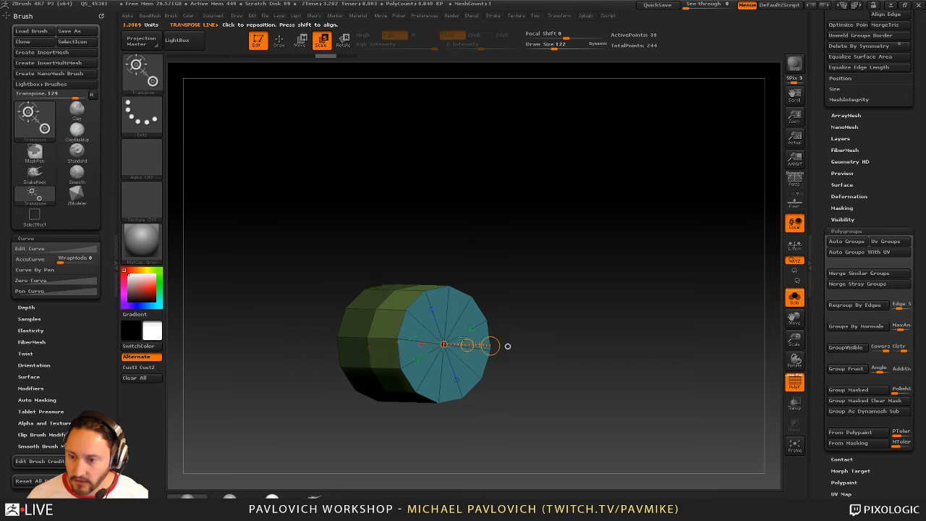
{"action": "left_click_drag", "start_coordinate": [407, 327], "coordinate": [311, 357]}
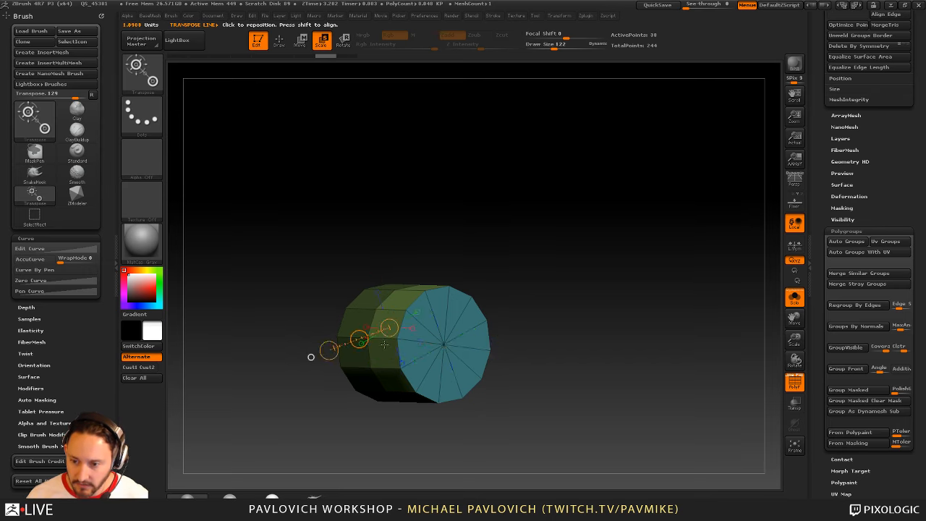
{"action": "left_click", "coordinate": [443, 344]}
Extrude the unmasked end cap inward with Scale to leave a thin rim, and extrude it into the plug with Move
{"action": "mouse_move", "coordinate": [534, 308]}
{"action": "left_mouse_down"}
{"action": "mouse_move", "coordinate": [547, 322]}
{"action": "mouse_move", "coordinate": [536, 319]}
{"action": "left_mouse_up"}
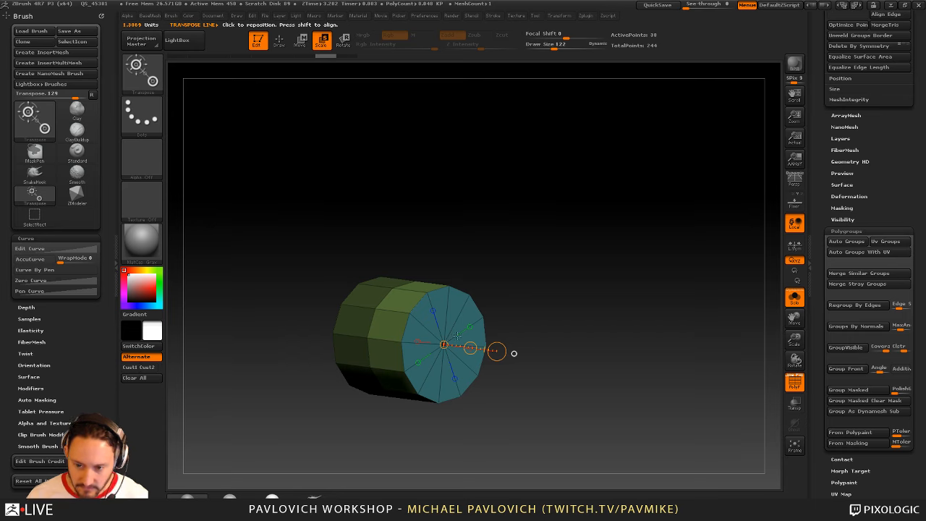
{"action": "key", "text": "ctrl+shift"}
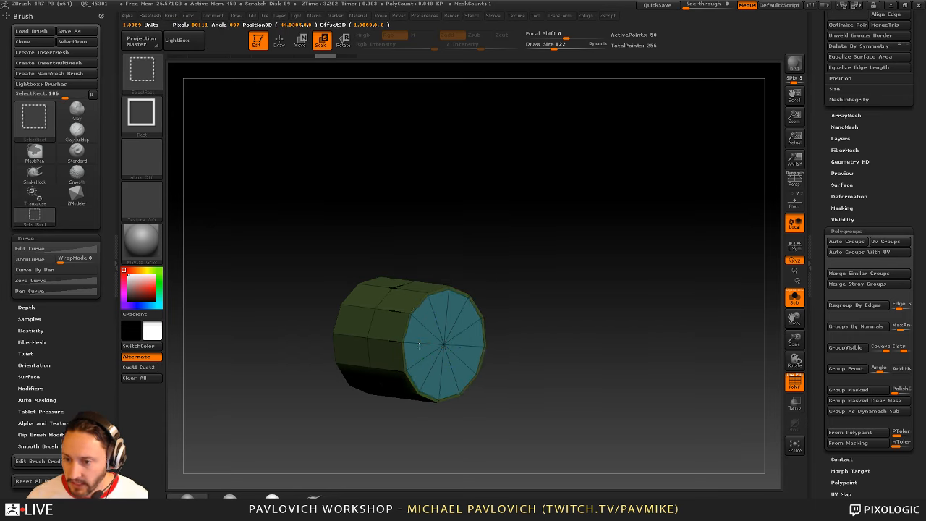
{"action": "key", "text": "ctrl+shift+z"}
{"action": "left_click_drag", "start_coordinate": [544, 284], "coordinate": [545, 290]}
{"action": "left_click_drag", "start_coordinate": [498, 353], "coordinate": [440, 347]}
{"action": "key", "text": "w"}
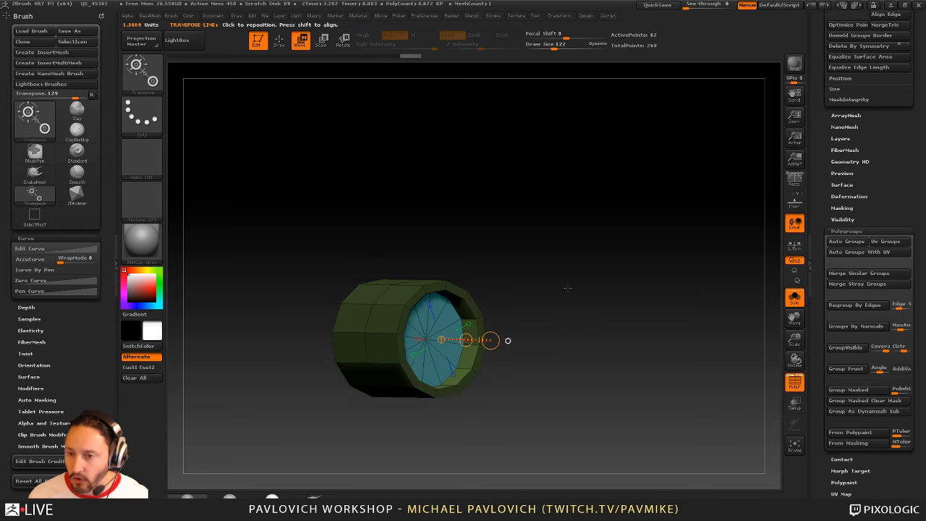
Give the recess's inner wall its own polygroup with ZModeler's Polygroup PolyLoop edge action, and regroup the plug by normals
{"action": "left_click_drag", "start_coordinate": [493, 267], "coordinate": [550, 271], "text": "alt"}
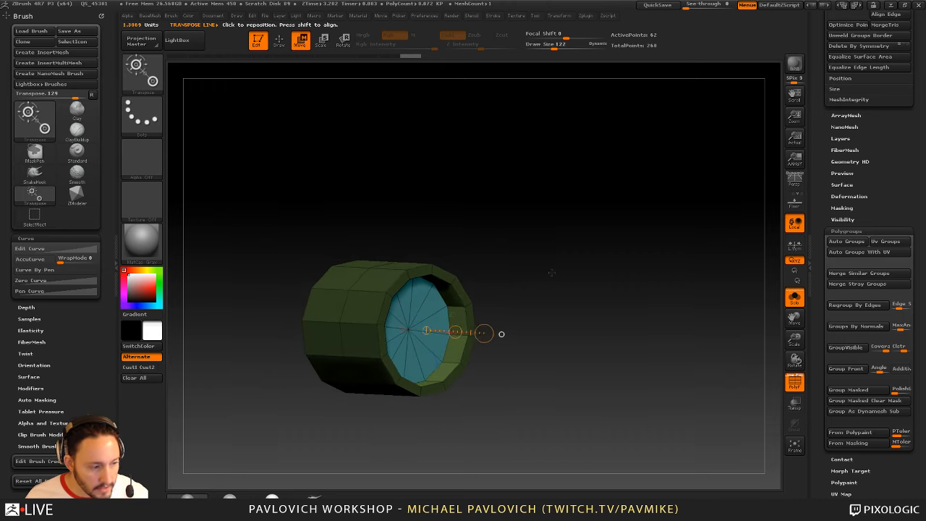
{"action": "key", "text": "b"}
{"action": "key", "text": "z"}
{"action": "key", "text": "m"}
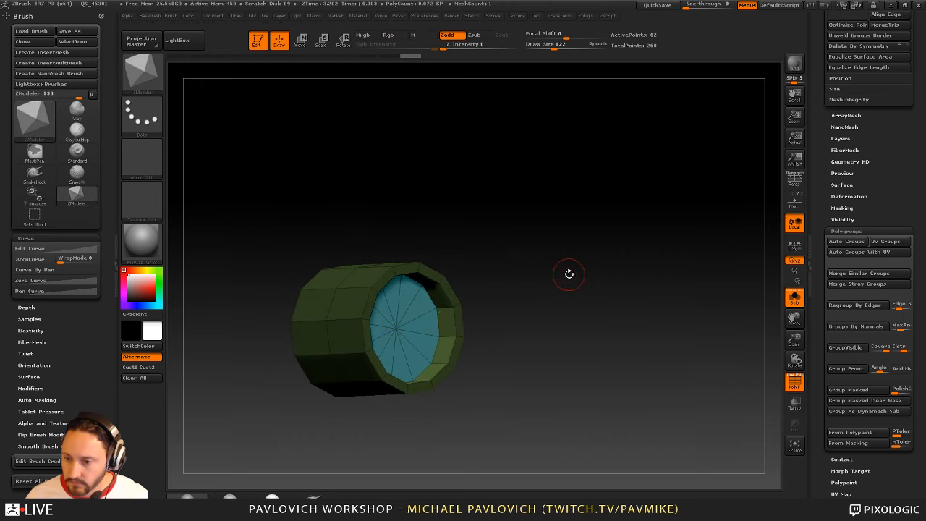
{"action": "left_click_drag", "start_coordinate": [585, 285], "coordinate": [579, 271]}
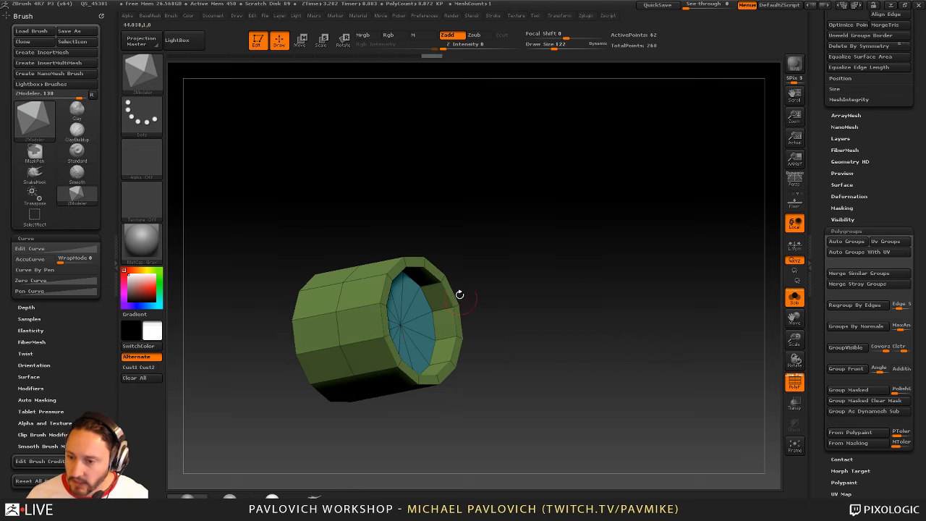
{"action": "key", "text": "space"}
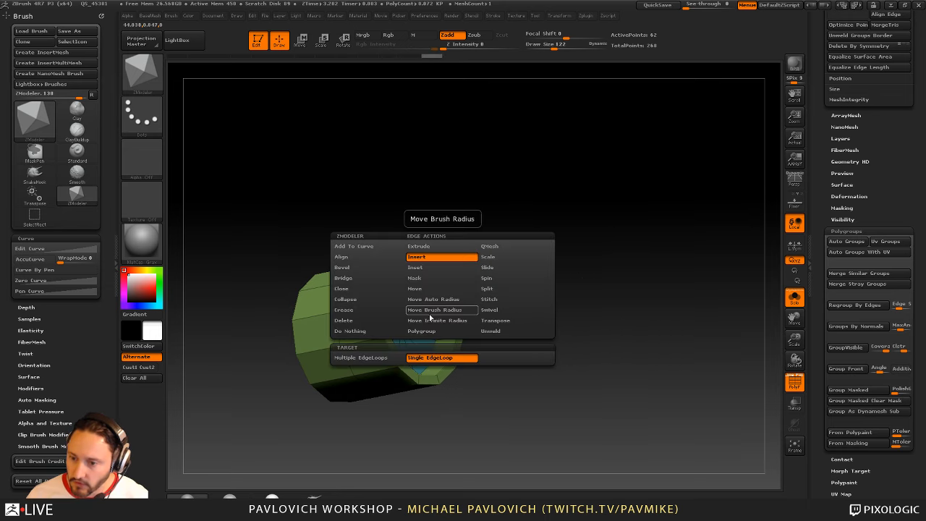
{"action": "left_click", "coordinate": [432, 332]}
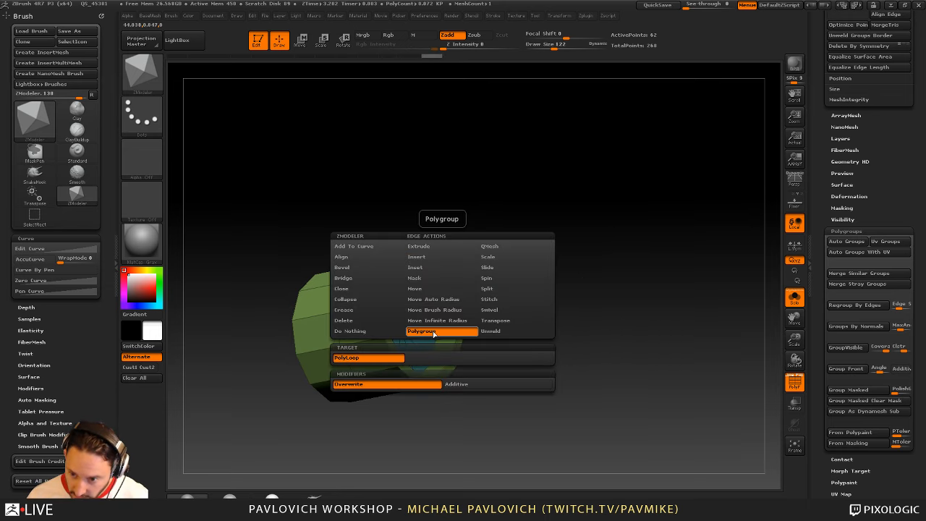
{"action": "left_click", "coordinate": [439, 329]}
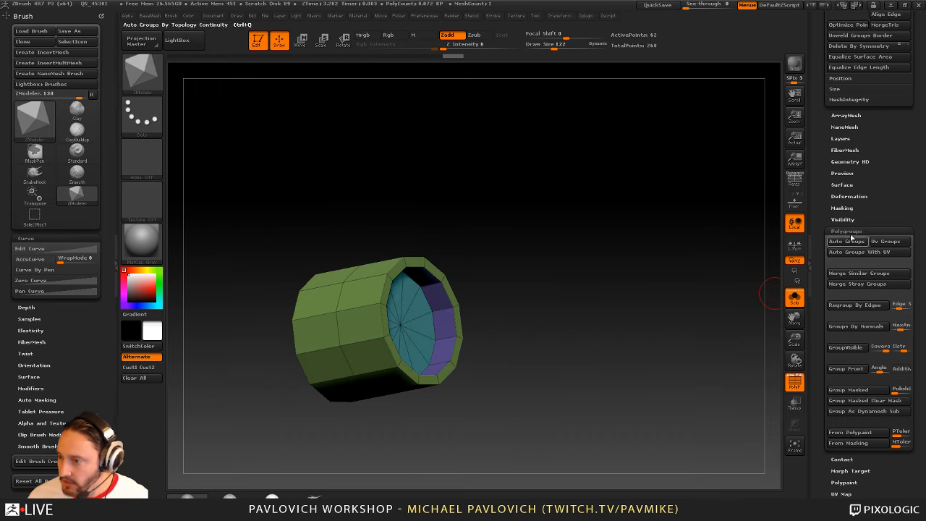
{"action": "left_click", "coordinate": [865, 329]}
Thicken the plug's rim by pulling the recess's inner wall toward the centre with QMesh on Polygroup All
{"action": "left_click_drag", "start_coordinate": [508, 285], "coordinate": [501, 304]}
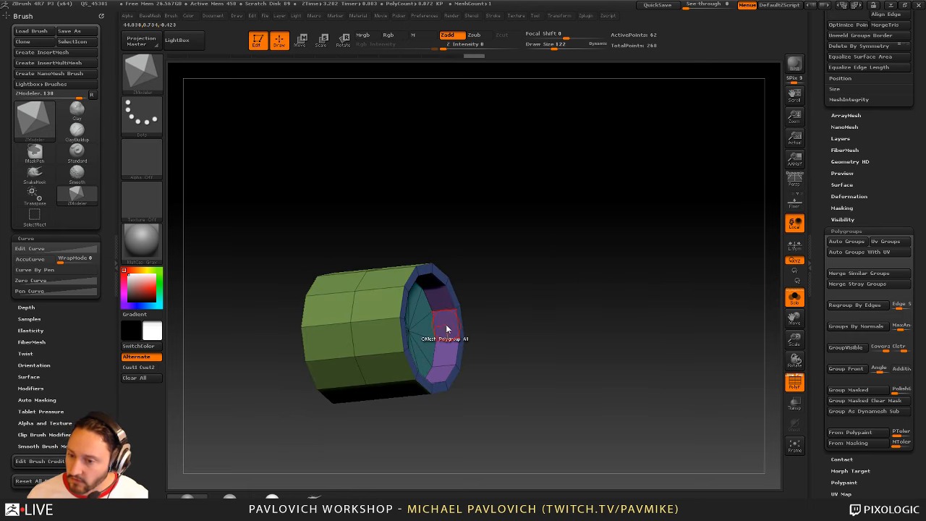
{"action": "key", "text": "space"}
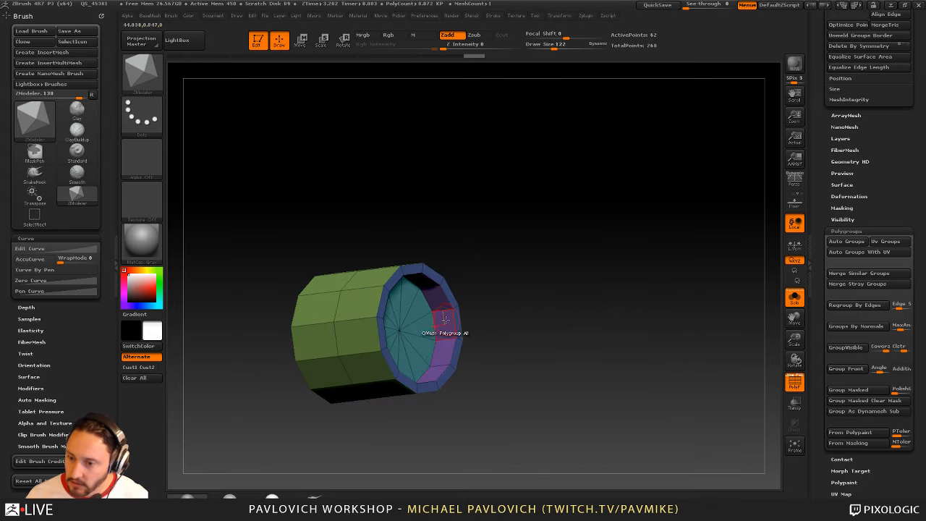
{"action": "left_click_drag", "start_coordinate": [443, 322], "coordinate": [424, 338]}
{"action": "key", "text": "ctrl+z"}
{"action": "left_click_drag", "start_coordinate": [434, 335], "coordinate": [428, 336]}
{"action": "mouse_move", "coordinate": [576, 314]}
{"action": "left_mouse_down"}
{"action": "mouse_move", "coordinate": [496, 309]}
{"action": "mouse_move", "coordinate": [531, 312]}
{"action": "mouse_move", "coordinate": [556, 288]}
{"action": "left_mouse_up"}
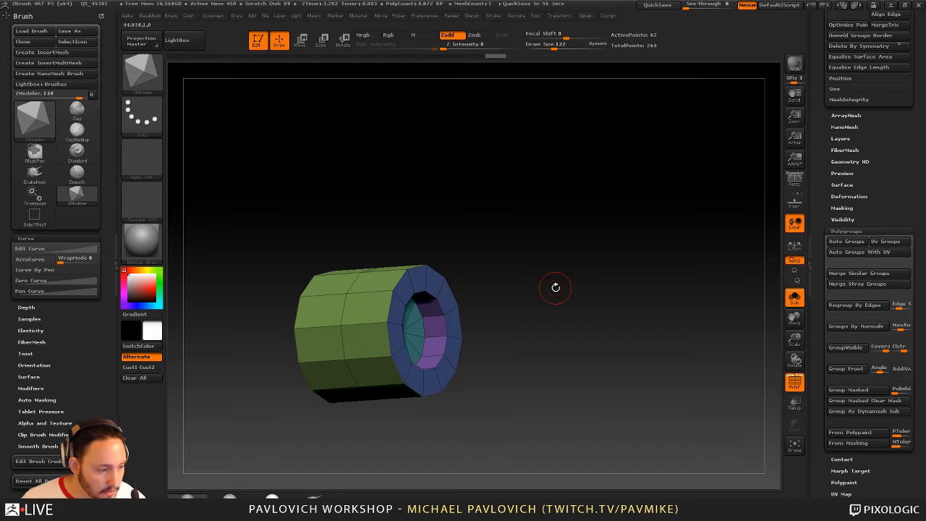
Try to insert an edge loop around the plug's rim face, raised outward from the end
{"action": "left_click_drag", "start_coordinate": [515, 247], "coordinate": [503, 253], "text": "alt"}
{"action": "left_click_drag", "start_coordinate": [456, 288], "coordinate": [517, 227]}
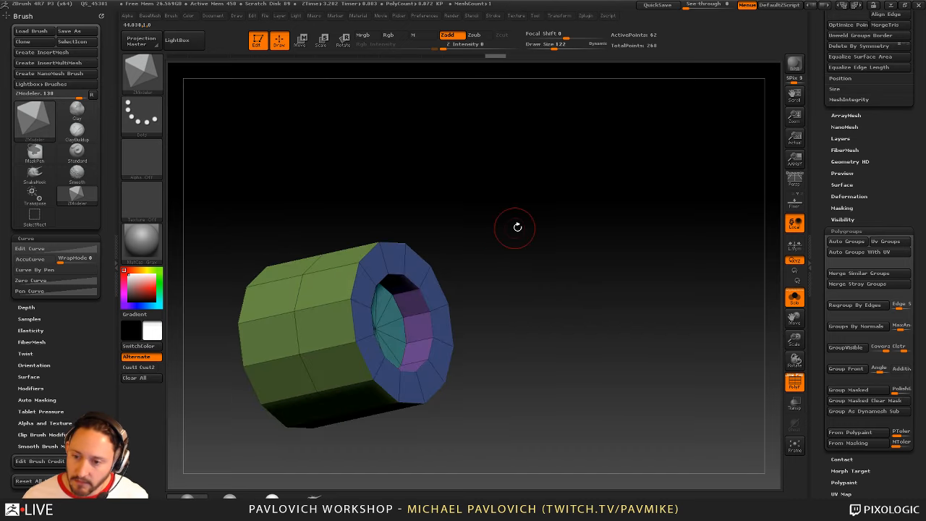
{"action": "key", "text": "space"}
{"action": "left_click", "coordinate": [380, 258]}
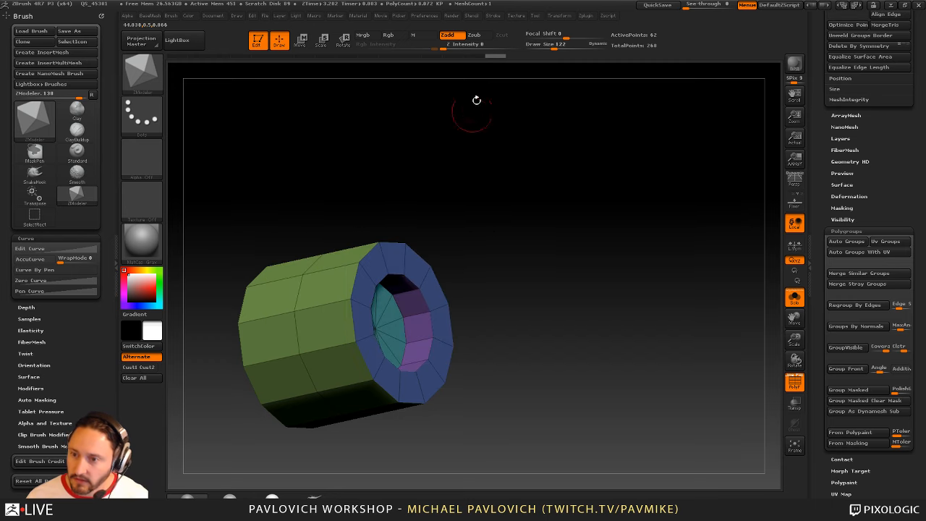
{"action": "left_click", "coordinate": [375, 273]}
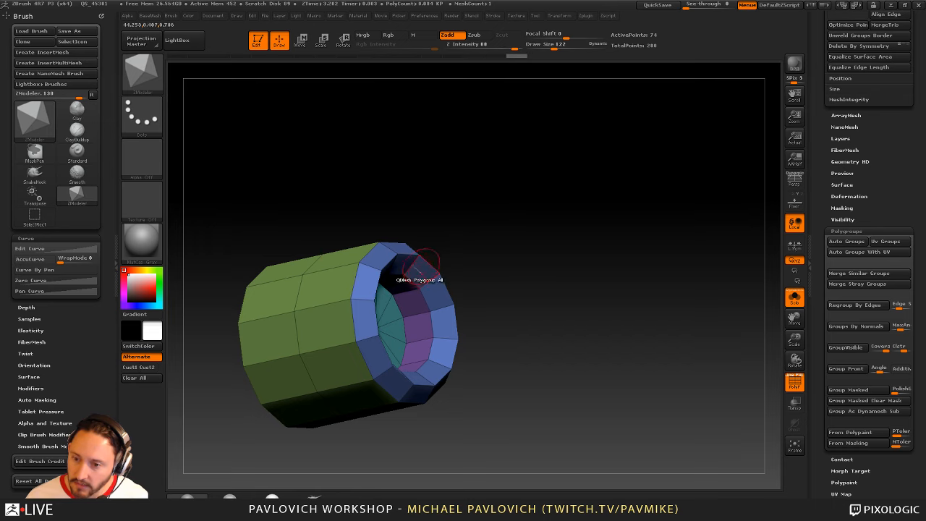
{"action": "left_click_drag", "start_coordinate": [440, 234], "coordinate": [453, 292]}
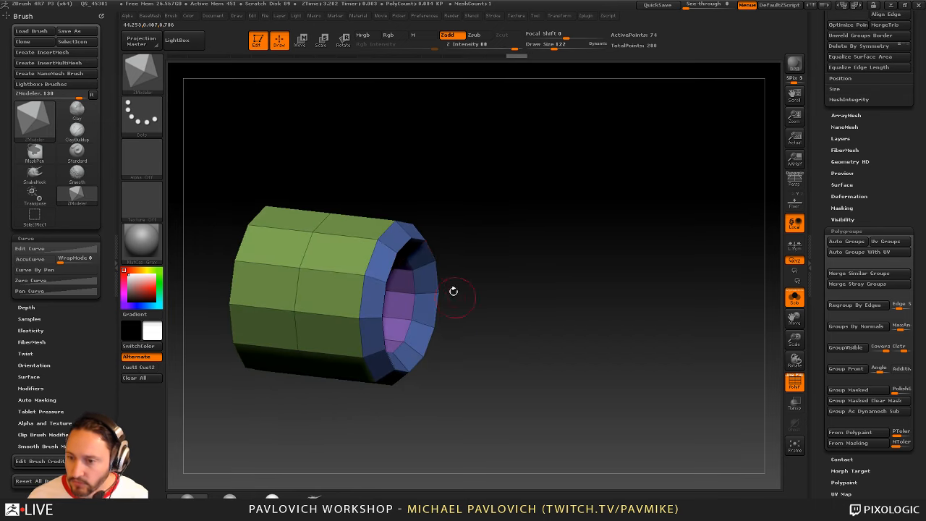
{"action": "key", "text": "ctrl+z"}
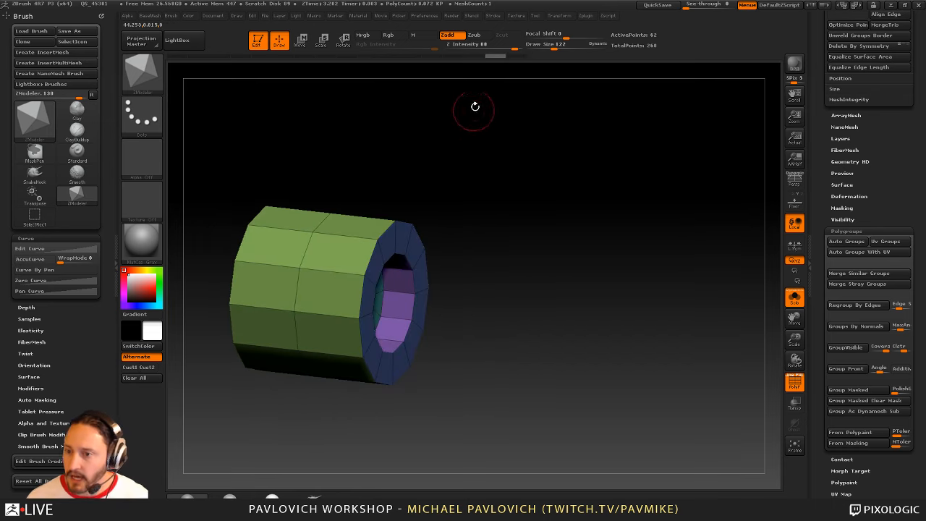
Round the plug's rim outward by inserting multiple edge loops across its end face with Interactive Elevation
{"action": "left_click_drag", "start_coordinate": [473, 151], "coordinate": [485, 190]}
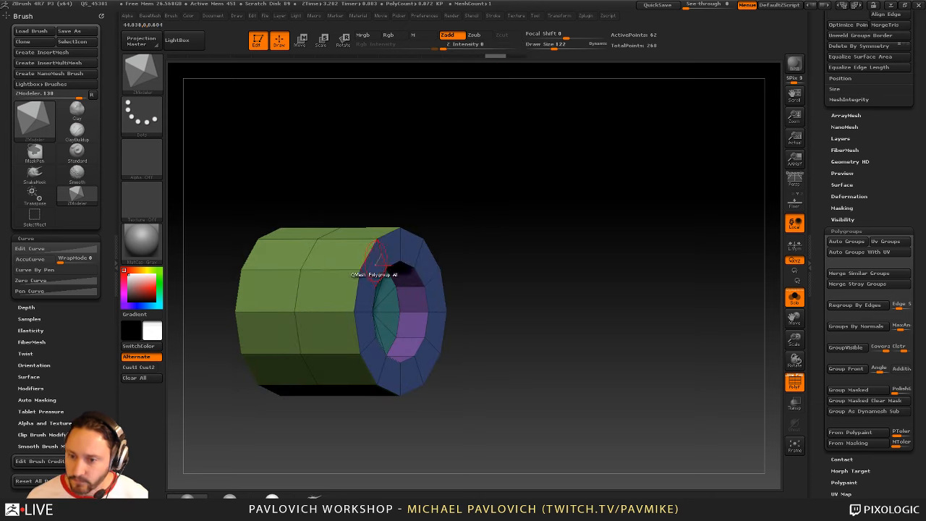
{"action": "key", "text": "space"}
{"action": "mouse_move", "coordinate": [304, 357]}
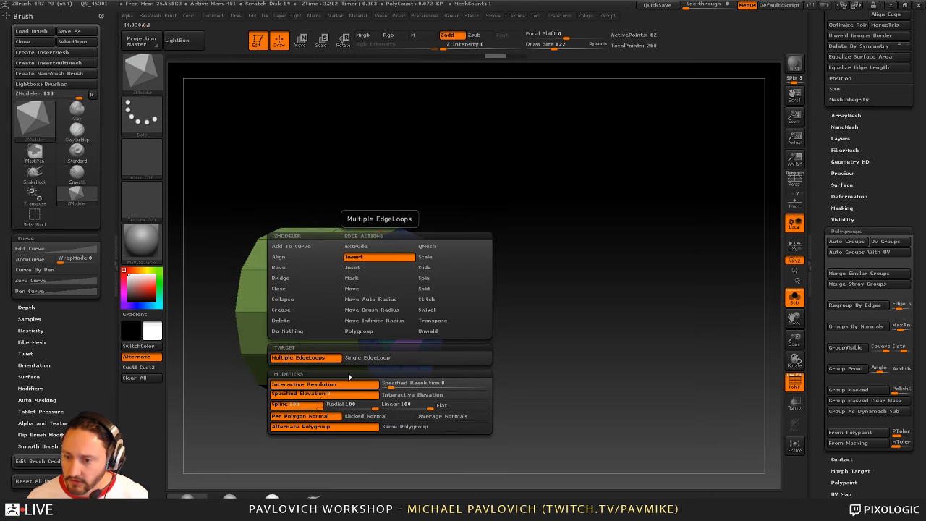
{"action": "left_click", "coordinate": [401, 397]}
{"action": "left_click_drag", "start_coordinate": [434, 216], "coordinate": [512, 267]}
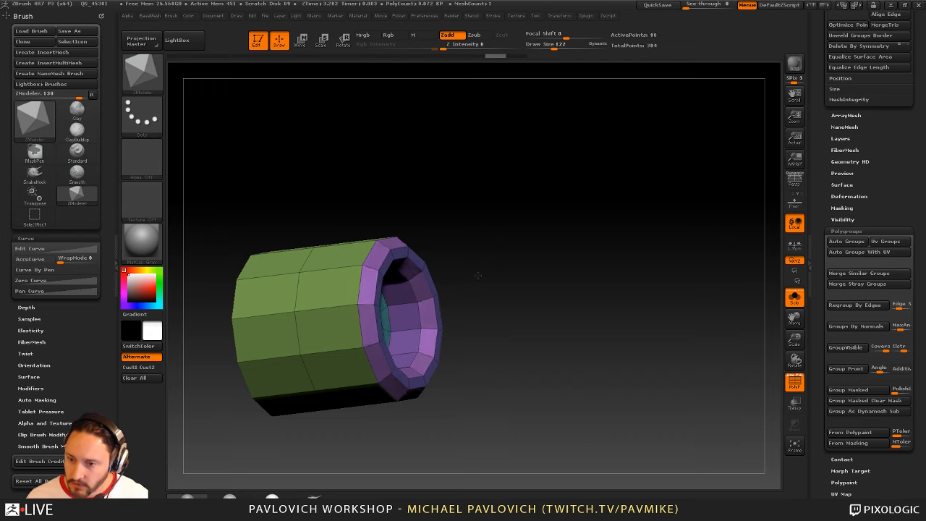
{"action": "left_click_drag", "start_coordinate": [477, 274], "coordinate": [509, 258]}
Leave Solo mode and hide the polyframe to show the plug inside the sleeve on the barbell
{"action": "left_click", "coordinate": [799, 302]}
{"action": "left_click", "coordinate": [794, 381]}
{"action": "left_click_drag", "start_coordinate": [673, 249], "coordinate": [445, 145]}
{"action": "mouse_move", "coordinate": [543, 217]}
{"action": "left_mouse_down"}
{"action": "mouse_move", "coordinate": [593, 233]}
{"action": "mouse_move", "coordinate": [573, 273]}
{"action": "left_mouse_up"}
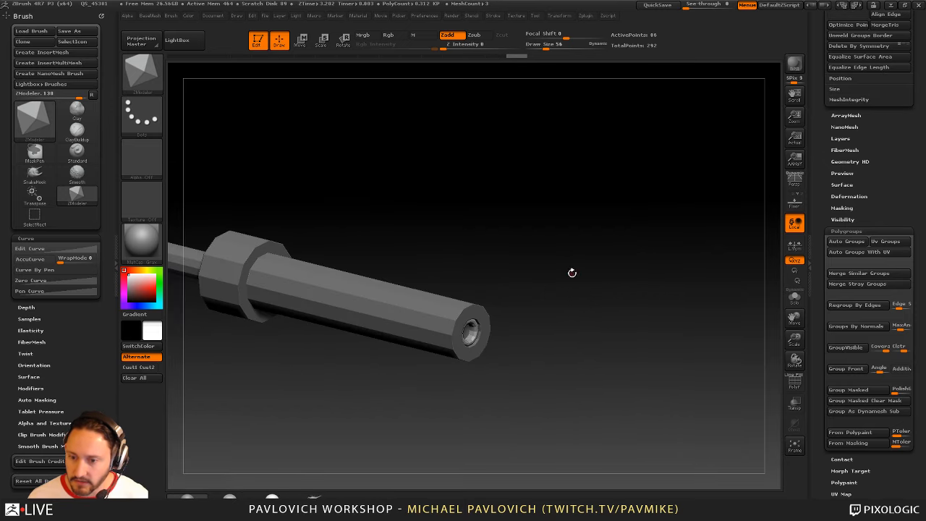
Switch to the Standard brush, make the collar-and-sleeve subtool active and show its polyframe
{"action": "key", "text": "b"}
{"action": "key", "text": "s"}
{"action": "key", "text": "t"}
{"action": "key", "text": "s"}
{"action": "left_click", "coordinate": [462, 313], "text": "alt"}
{"action": "left_click_drag", "start_coordinate": [417, 208], "coordinate": [628, 264], "text": "alt"}
{"action": "left_click", "coordinate": [295, 290], "text": "alt"}
{"action": "left_click", "coordinate": [457, 317], "text": "alt"}
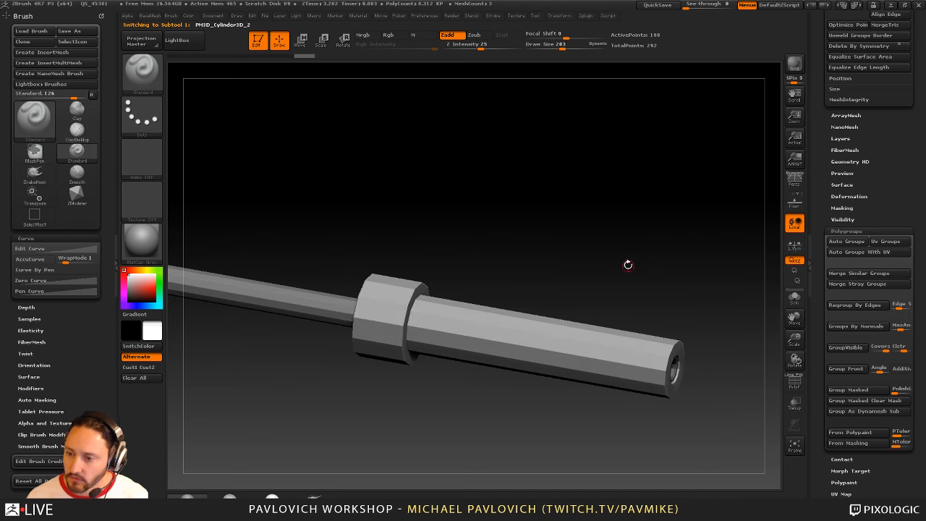
{"action": "left_click", "coordinate": [793, 378]}
{"action": "left_click_drag", "start_coordinate": [763, 302], "coordinate": [563, 211], "text": "alt"}
Bevel the collar's outer edge loops on both sides with the ZModeler Bevel EdgeLoop Complete action
{"action": "key", "text": "b"}
{"action": "key", "text": "z"}
{"action": "key", "text": "m"}
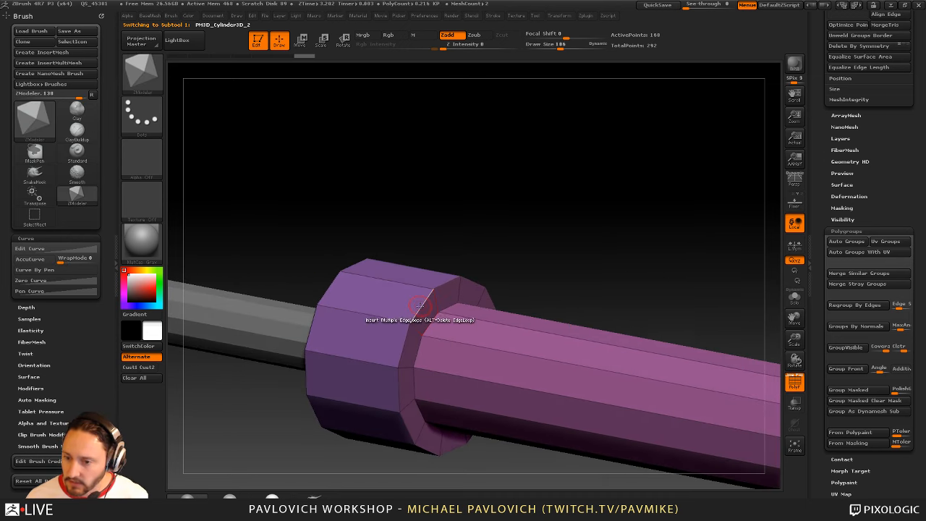
{"action": "key", "text": "space"}
{"action": "left_click", "coordinate": [329, 267]}
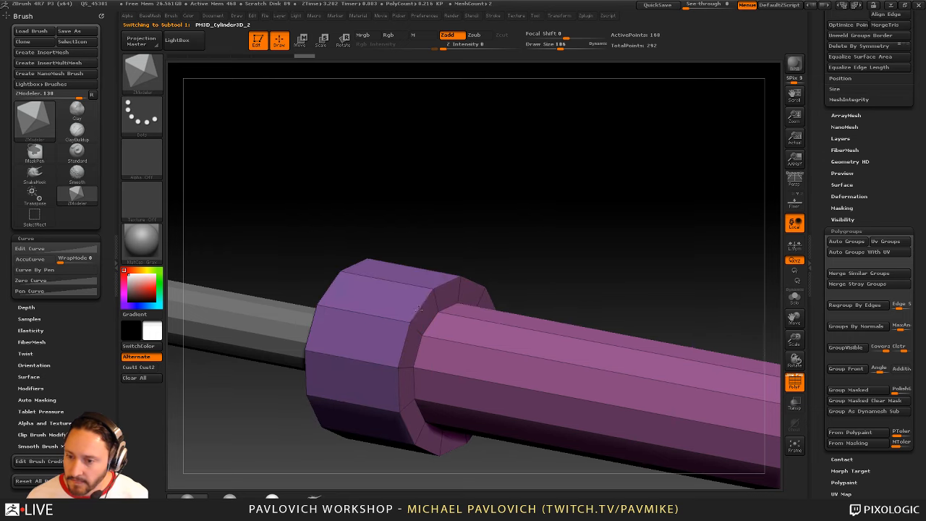
{"action": "left_click", "coordinate": [414, 317]}
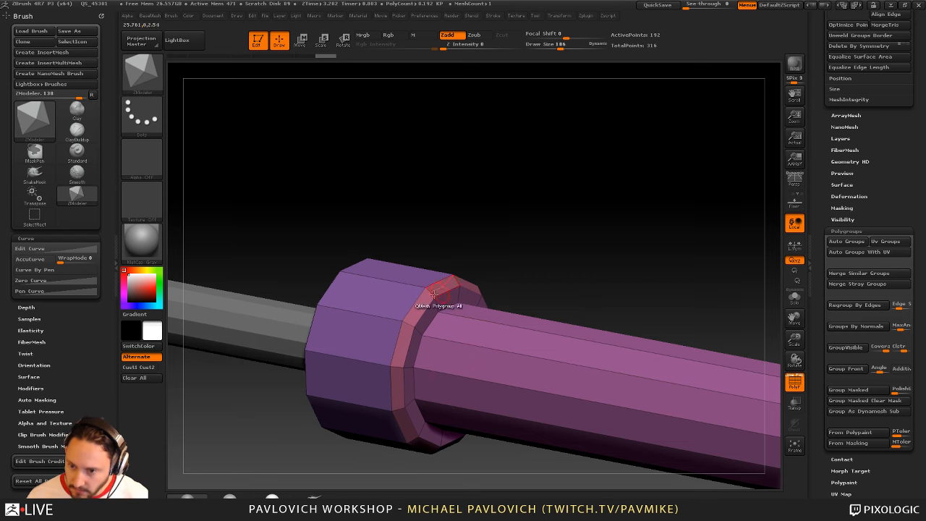
{"action": "left_click_drag", "start_coordinate": [463, 253], "coordinate": [514, 234]}
{"action": "left_click", "coordinate": [309, 290]}
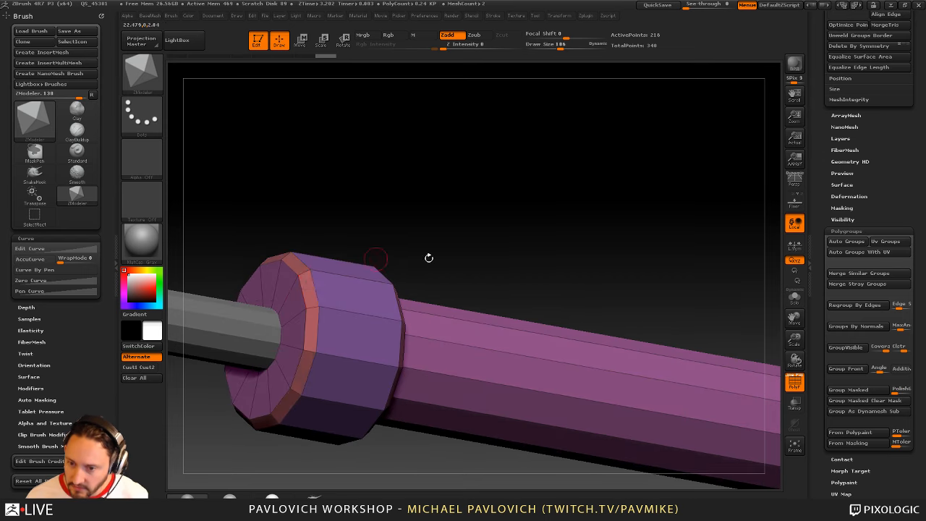
Bevel the edge loop where the sleeve meets the collar, and the outer edge loop at the sleeve's open end
{"action": "left_click_drag", "start_coordinate": [540, 264], "coordinate": [514, 253]}
{"action": "left_click", "coordinate": [422, 299]}
{"action": "key", "text": "ctrl+z"}
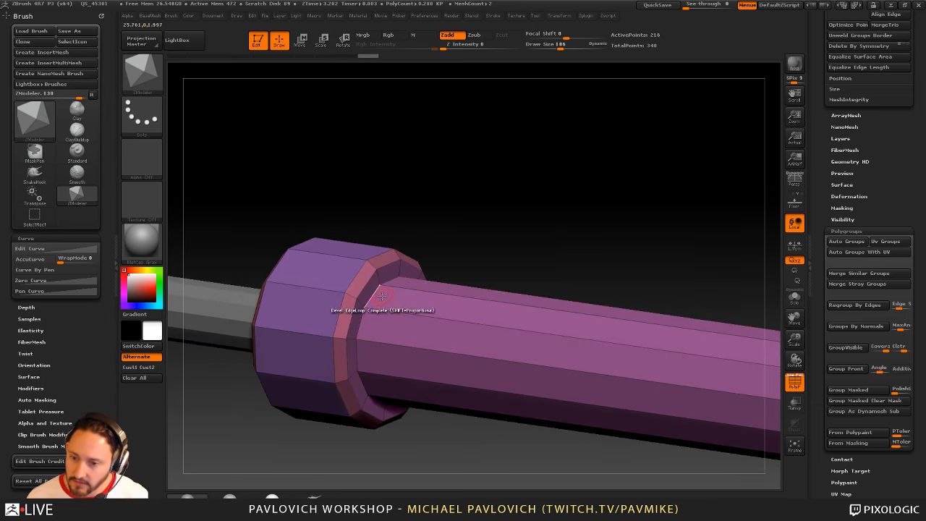
{"action": "left_click", "coordinate": [374, 297]}
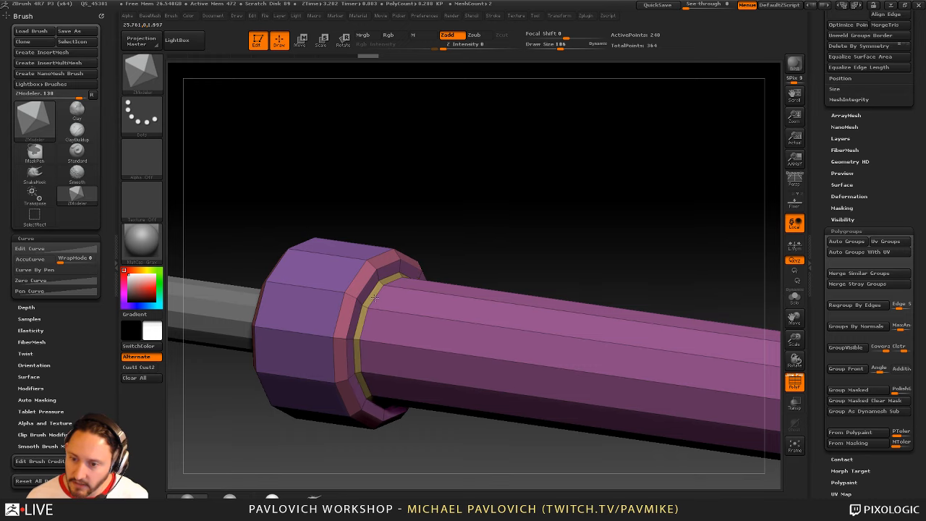
{"action": "left_click_drag", "start_coordinate": [604, 240], "coordinate": [552, 213]}
{"action": "left_click_drag", "start_coordinate": [577, 246], "coordinate": [601, 313]}
{"action": "left_click", "coordinate": [544, 318]}
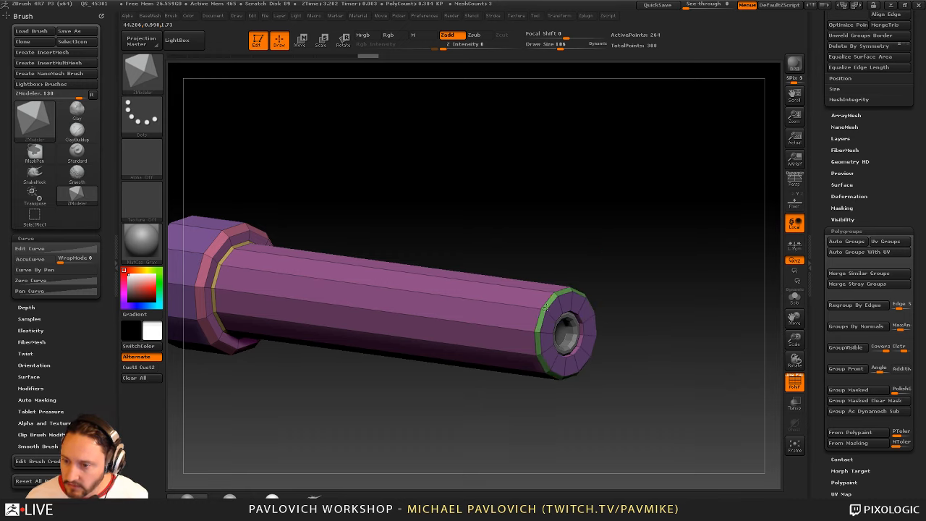
Switch to the Standard brush, make the long bar the active subtool and isolate it with Solo
{"action": "left_click_drag", "start_coordinate": [670, 279], "coordinate": [715, 240]}
{"action": "left_click", "coordinate": [457, 316], "text": "alt"}
{"action": "mouse_move", "coordinate": [514, 256]}
{"action": "left_mouse_down", "text": "alt"}
{"action": "mouse_move", "coordinate": [527, 200]}
{"action": "mouse_move", "coordinate": [560, 217]}
{"action": "mouse_move", "coordinate": [614, 293]}
{"action": "mouse_move", "coordinate": [590, 269]}
{"action": "mouse_move", "coordinate": [610, 265]}
{"action": "mouse_move", "coordinate": [599, 213]}
{"action": "left_mouse_up", "text": "alt"}
{"action": "key", "text": "b"}
{"action": "key", "text": "s"}
{"action": "key", "text": "t"}
{"action": "key", "text": "s"}
{"action": "left_click", "coordinate": [601, 273]}
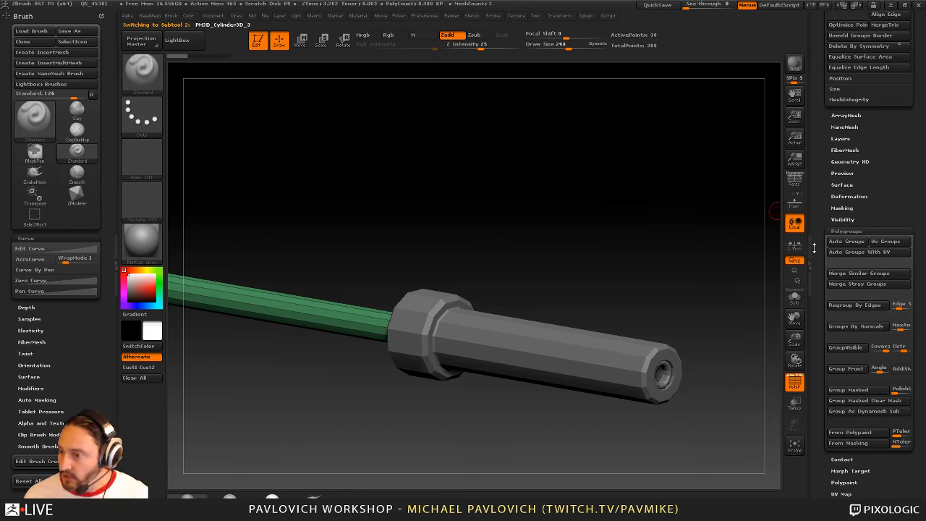
{"action": "left_click", "coordinate": [795, 299]}
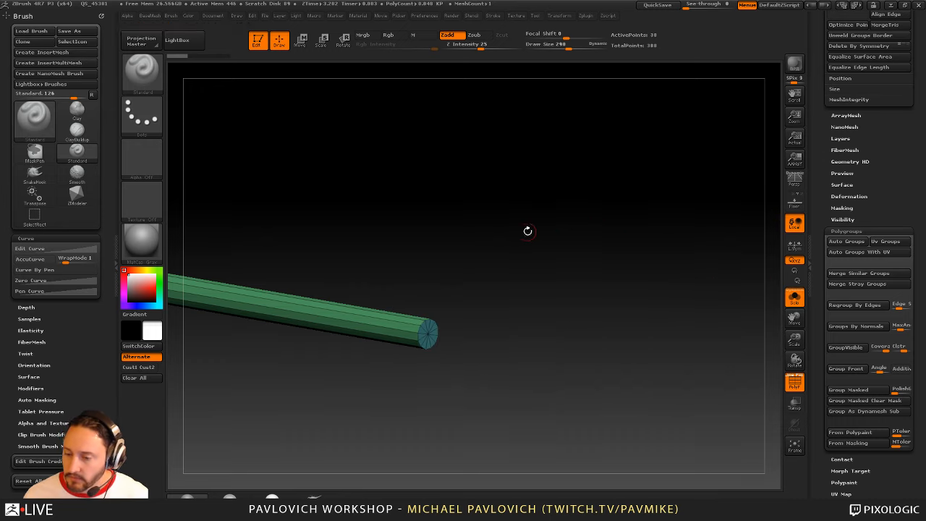
Open the Dynamic Subdiv settings, preview dynamic subdivision on the bar and its end cap, and turn it off
{"action": "left_click_drag", "start_coordinate": [534, 233], "coordinate": [568, 264], "text": "alt"}
{"action": "key", "text": "shift"}
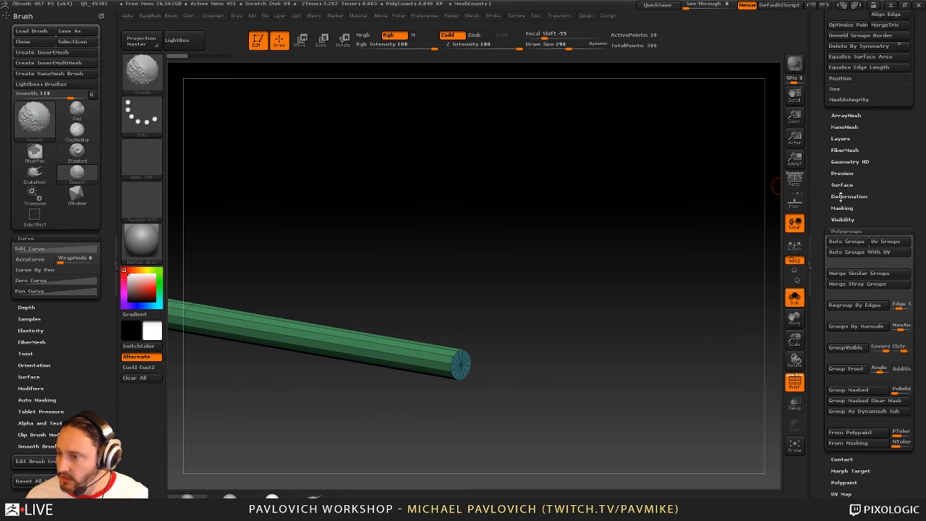
{"action": "left_click_drag", "start_coordinate": [825, 133], "coordinate": [826, 245]}
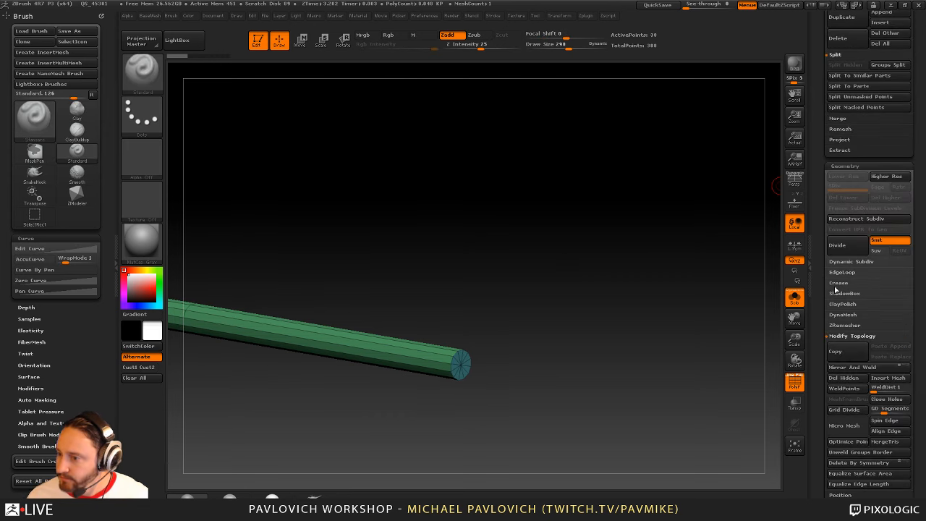
{"action": "left_click", "coordinate": [849, 262]}
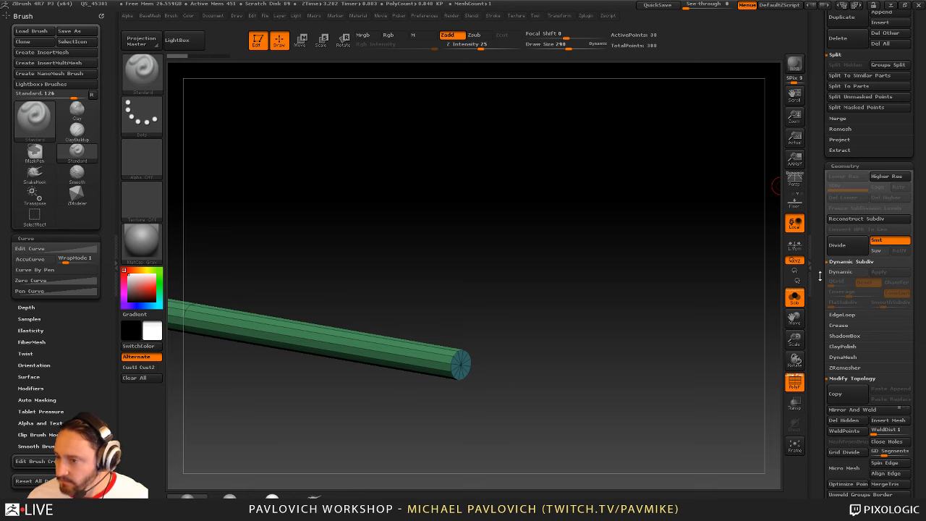
{"action": "left_click_drag", "start_coordinate": [677, 267], "coordinate": [674, 270]}
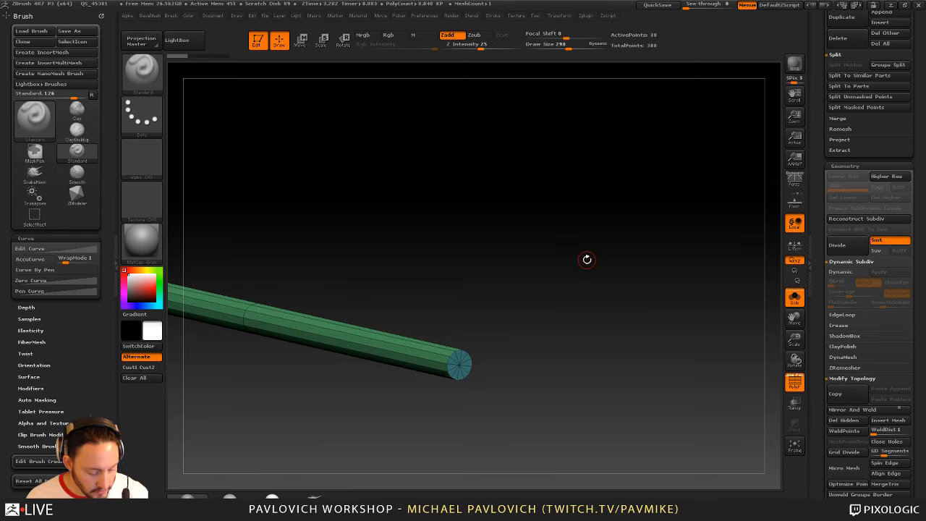
{"action": "key", "text": "d"}
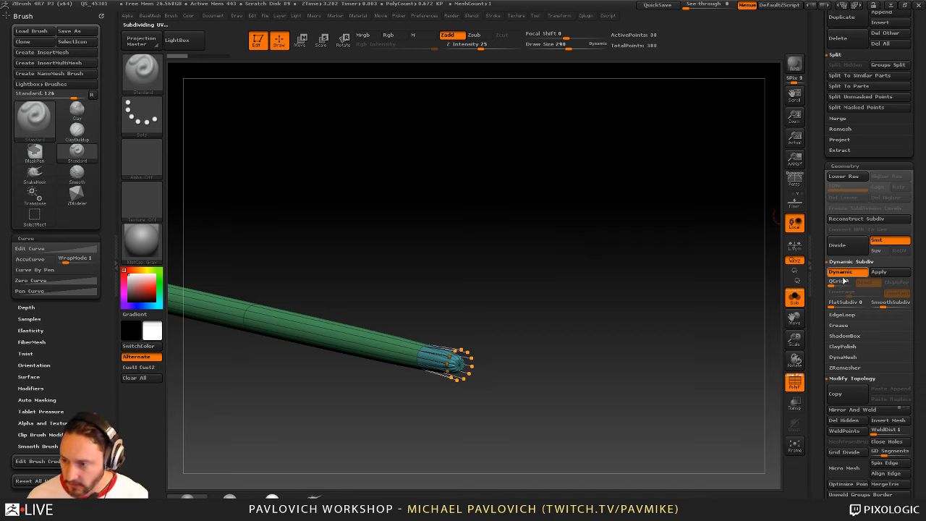
{"action": "key", "text": "shift+d"}
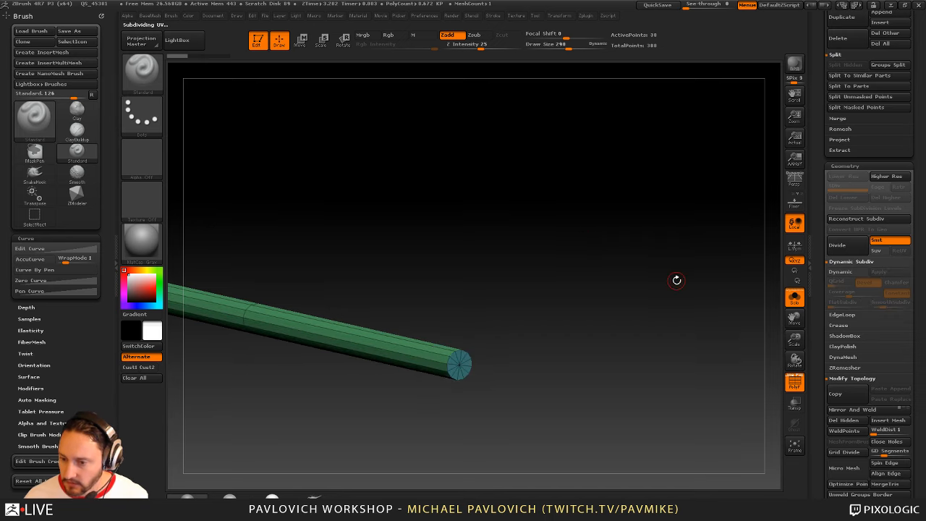
{"action": "key", "text": "shift+d"}
{"action": "key", "text": "shift+d"}
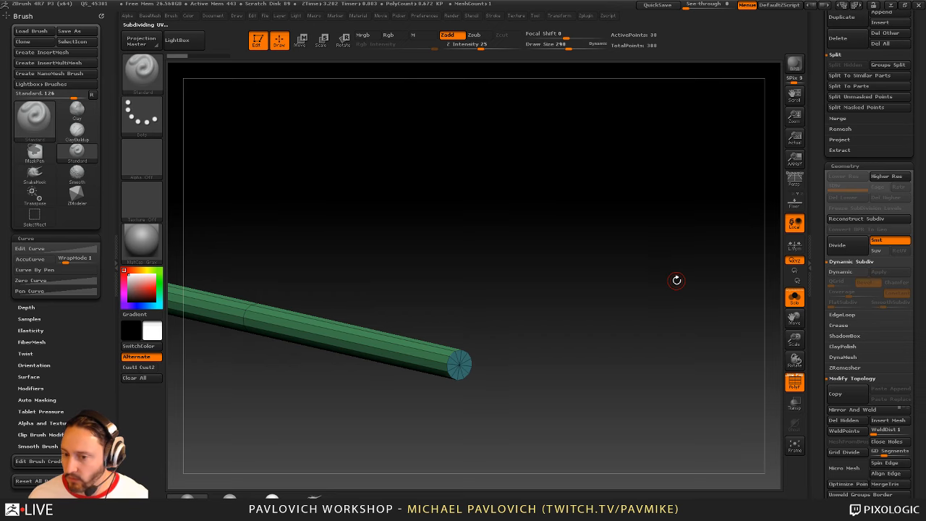
Compare the bar's end cap with dynamic subdivision on and off, both with and without the polyframe
{"action": "key", "text": "shift+d"}
{"action": "left_click_drag", "start_coordinate": [516, 280], "coordinate": [578, 279]}
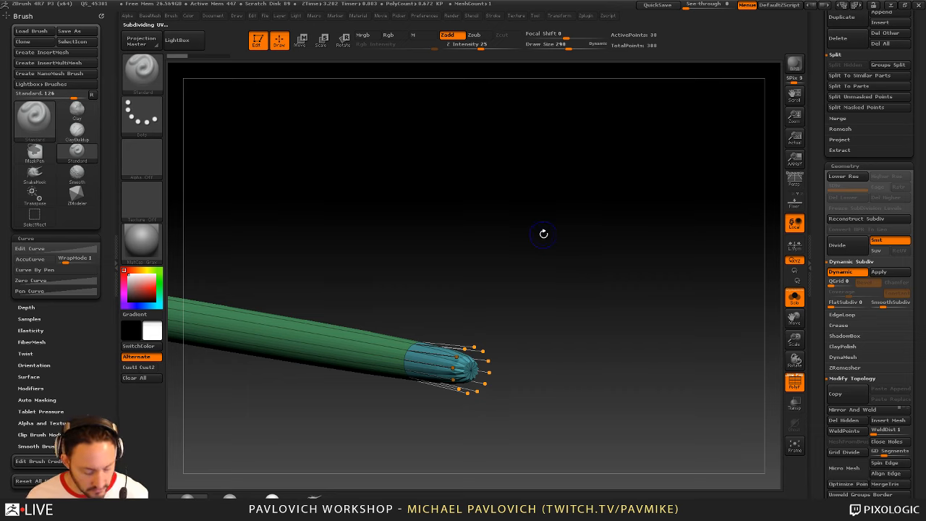
{"action": "key", "text": "shift+d"}
{"action": "key", "text": "shift+d"}
{"action": "key", "text": "shift+d"}
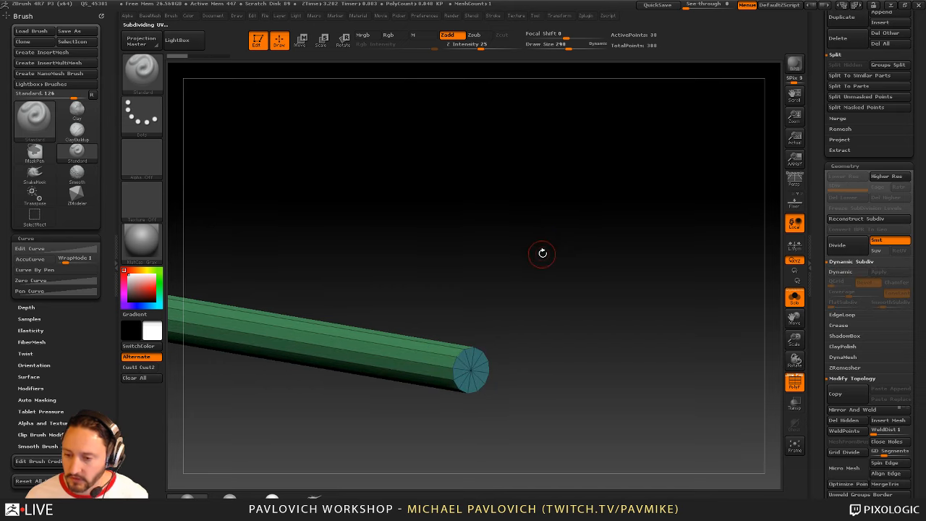
{"action": "key", "text": "shift+d"}
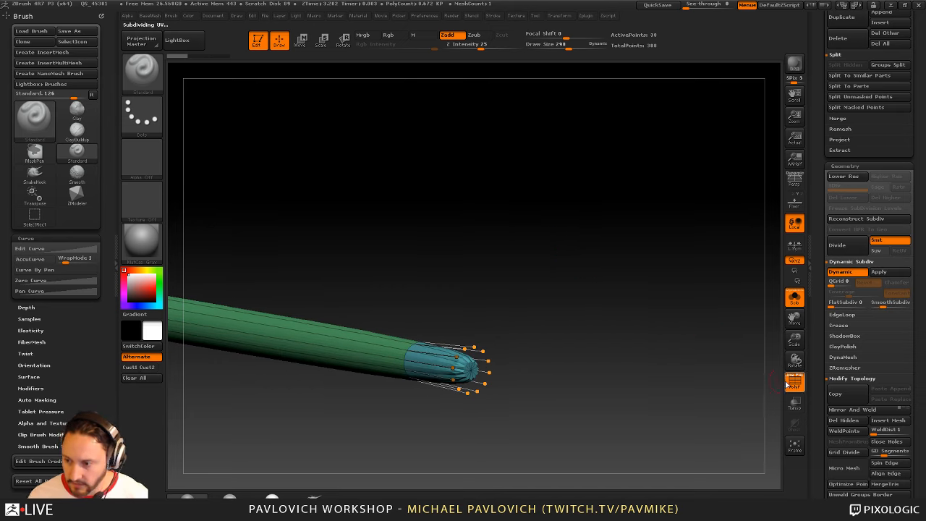
{"action": "left_click", "coordinate": [789, 383]}
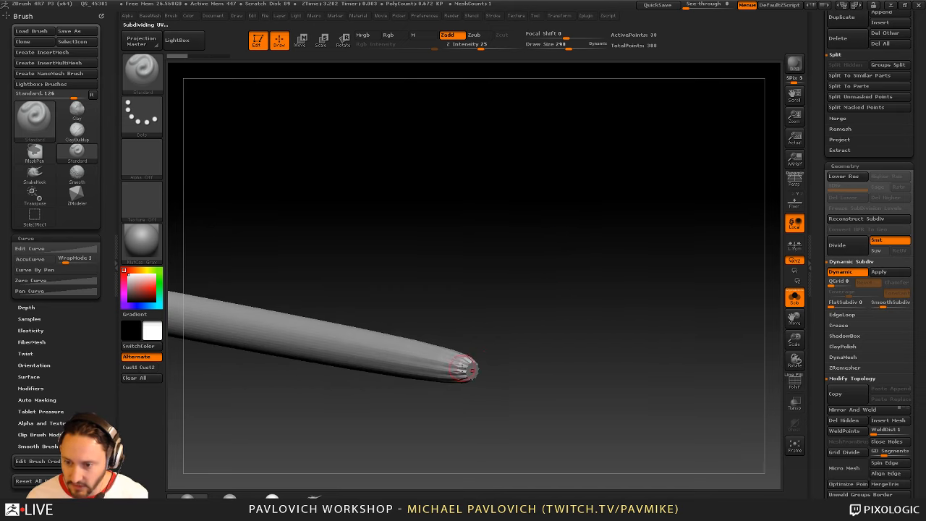
{"action": "key", "text": "shift+d"}
{"action": "left_click_drag", "start_coordinate": [591, 287], "coordinate": [500, 398]}
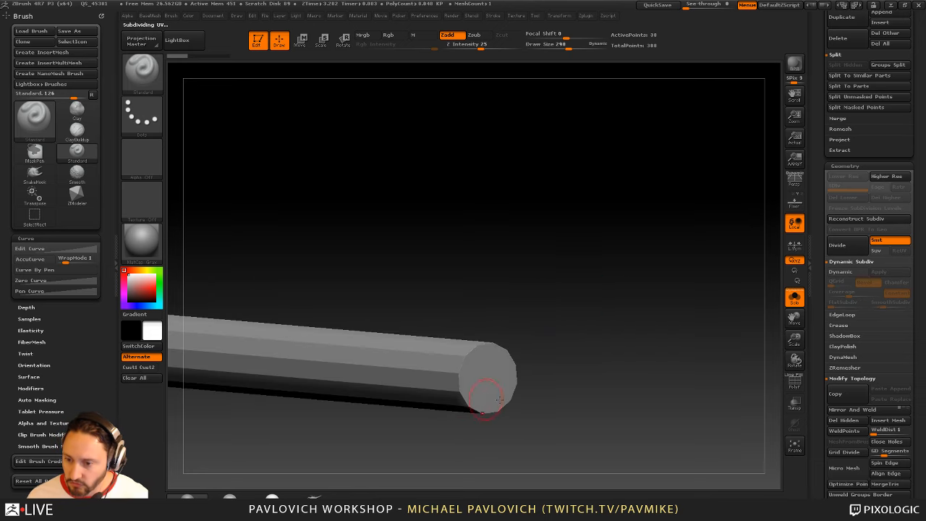
{"action": "left_click", "coordinate": [794, 383]}
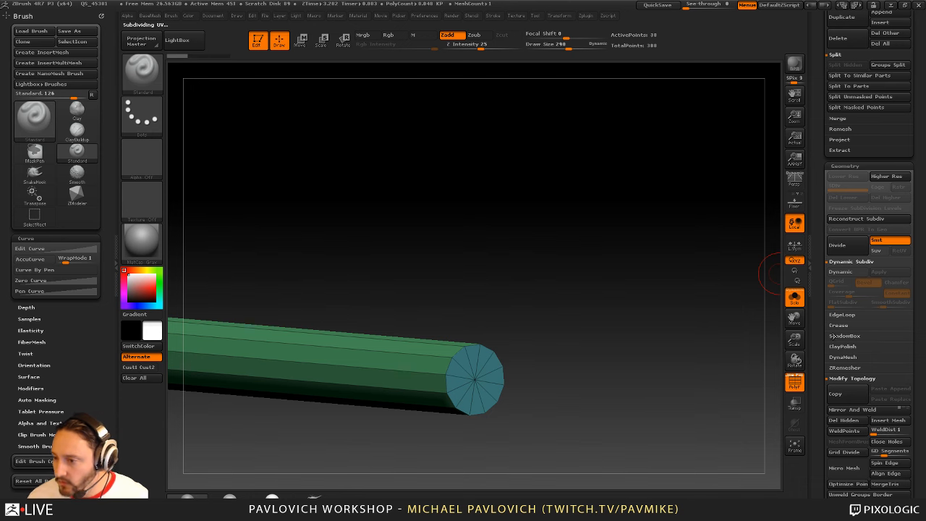
Crease the bar along its polygroup borders and preview the sharp end cap with dynamic subdivision, hiding the polyframe
{"action": "left_click", "coordinate": [838, 326]}
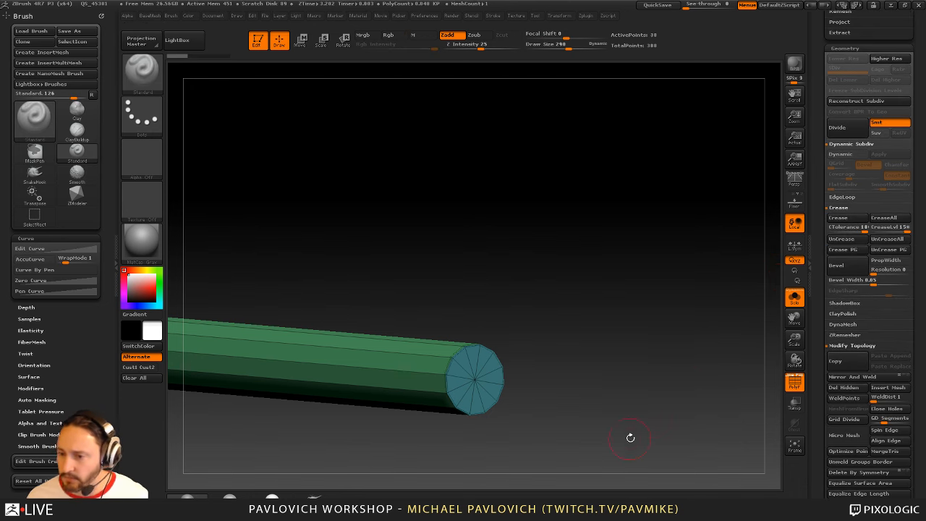
{"action": "right_click_drag", "start_coordinate": [613, 339], "coordinate": [614, 391], "text": "ctrl"}
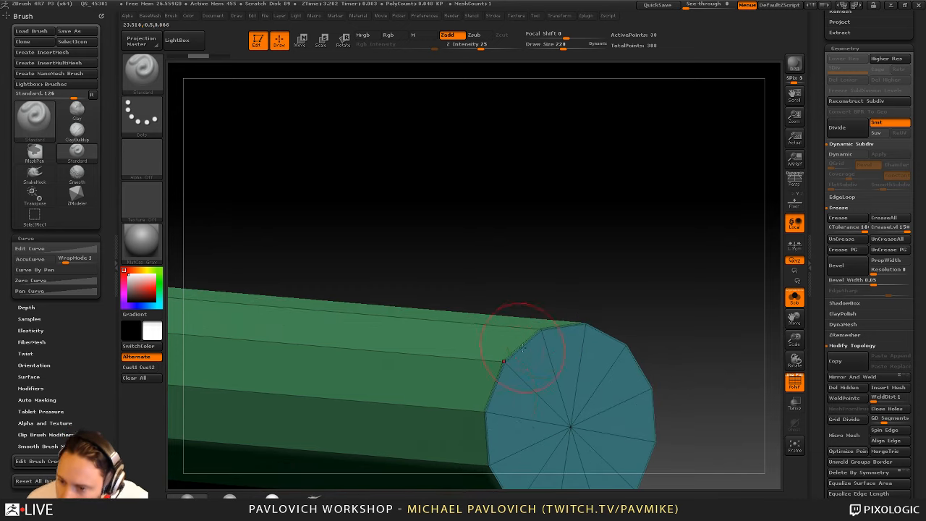
{"action": "right_click_drag", "start_coordinate": [658, 352], "coordinate": [632, 289], "text": "ctrl"}
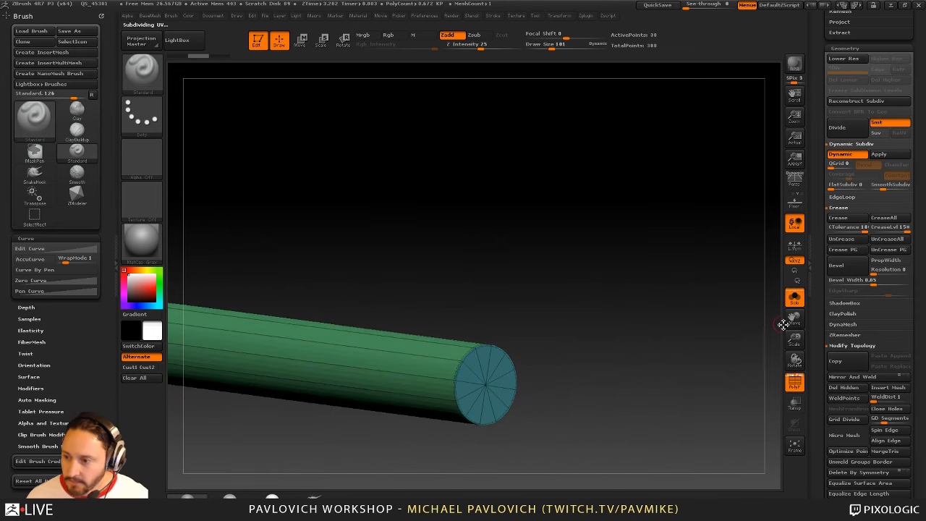
{"action": "left_click", "coordinate": [794, 382]}
{"action": "key", "text": "d"}
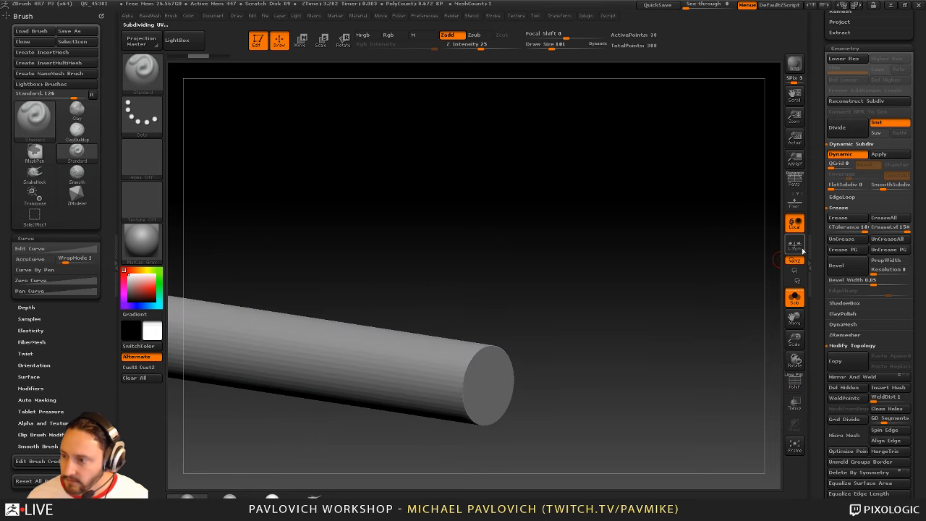
Compare the bar at one smooth subdivision level with the unsubdivided mesh, and raise the level for a rounder surface
{"action": "left_click", "coordinate": [880, 188]}
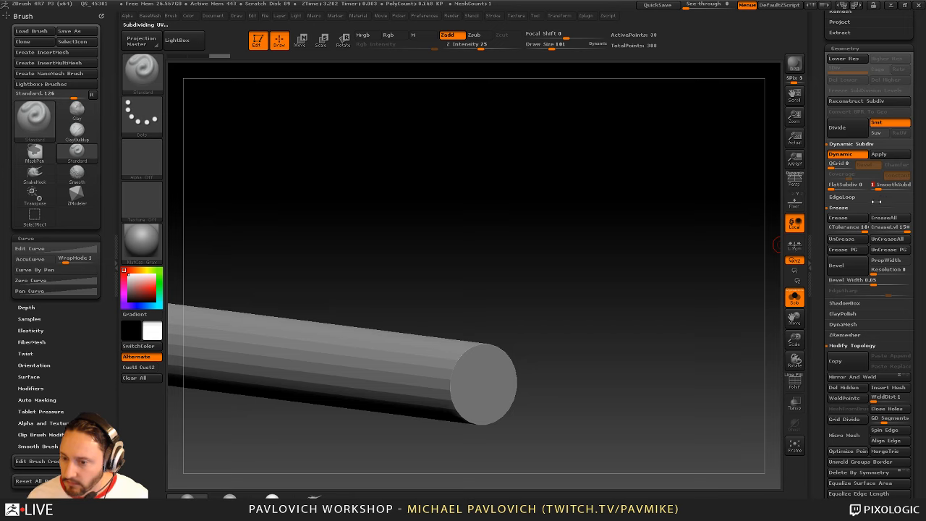
{"action": "key", "text": "shift+d"}
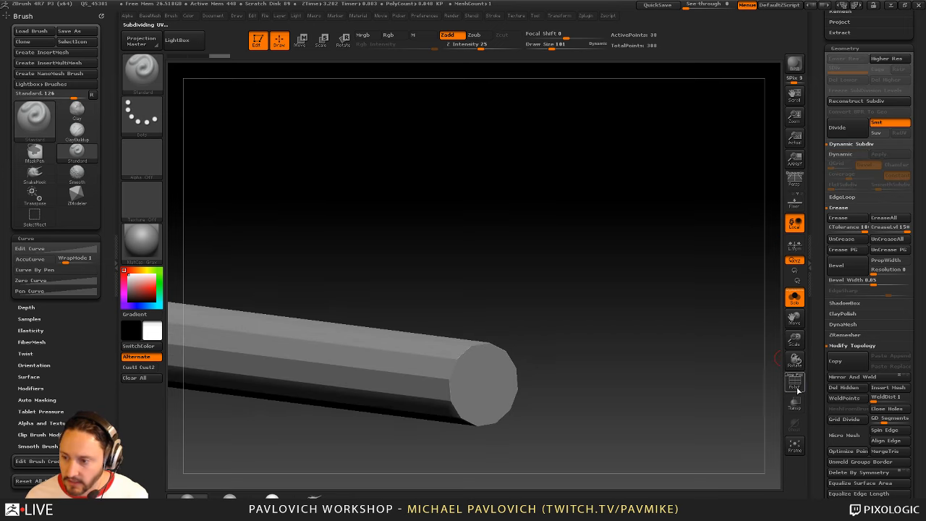
{"action": "left_click", "coordinate": [797, 388]}
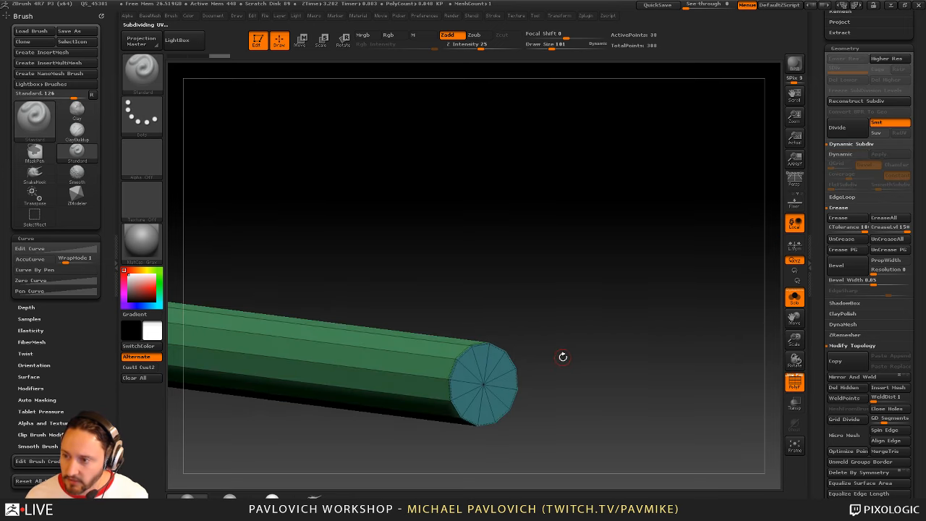
{"action": "key", "text": "d"}
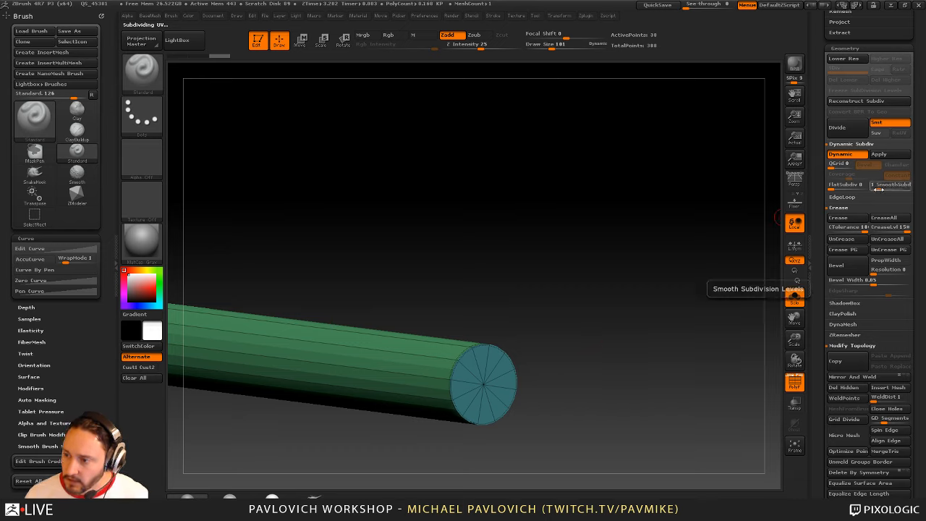
{"action": "left_click_drag", "start_coordinate": [881, 189], "coordinate": [890, 188]}
{"action": "left_click", "coordinate": [794, 384]}
{"action": "left_click_drag", "start_coordinate": [616, 275], "coordinate": [646, 279]}
Leave Solo, make the collar and sleeve the active subtool, and preview dynamic subdivision on it with the polyframe shown
{"action": "left_click", "coordinate": [793, 304]}
{"action": "left_click_drag", "start_coordinate": [709, 251], "coordinate": [561, 315], "text": "alt"}
{"action": "left_click", "coordinate": [409, 318], "text": "alt"}
{"action": "left_click_drag", "start_coordinate": [645, 286], "coordinate": [580, 247], "text": "alt"}
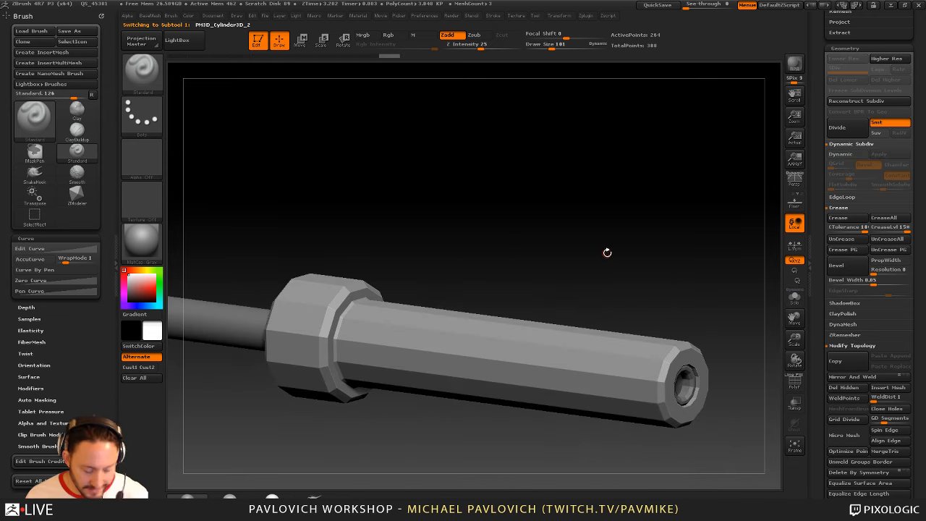
{"action": "key", "text": "d"}
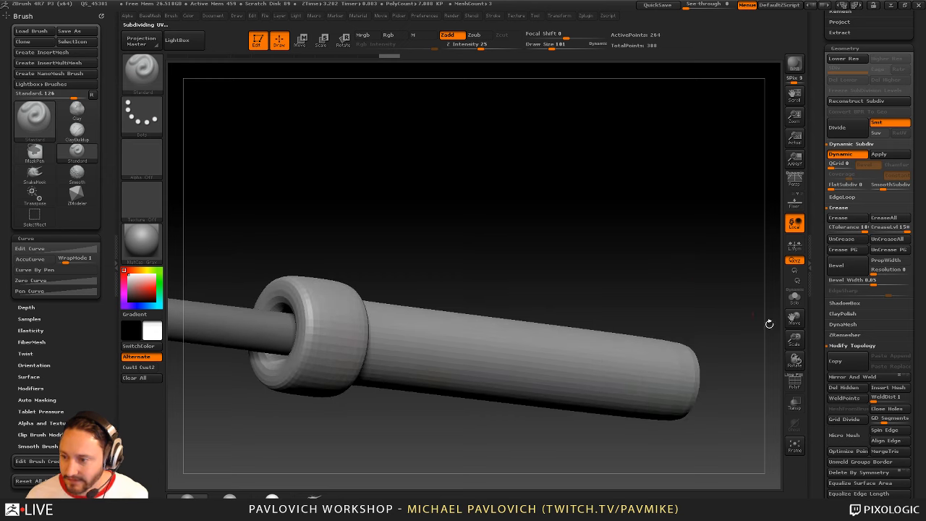
{"action": "key", "text": "shift+f"}
{"action": "left_click_drag", "start_coordinate": [644, 244], "coordinate": [625, 260]}
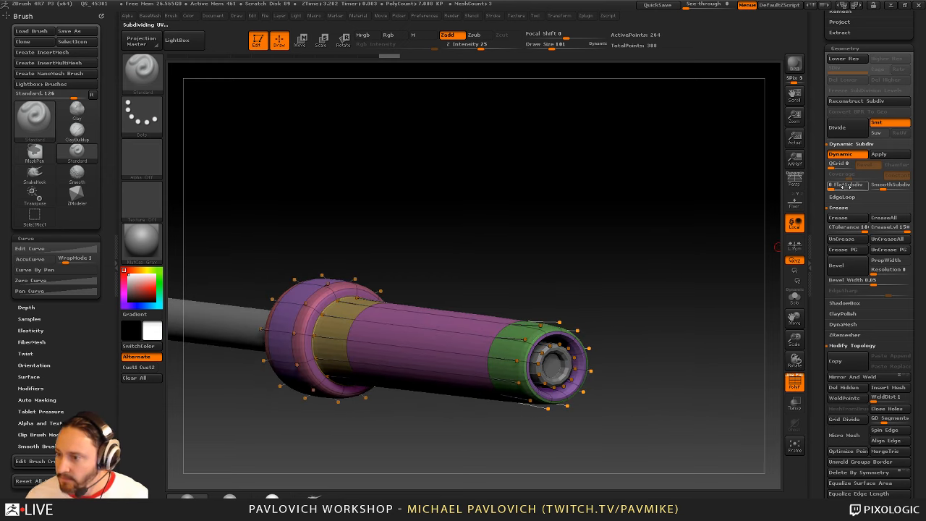
Try creasing the collar and sleeve by polygroup, inspect the subdivided preview without the polyframe, and undo the creasing
{"action": "left_click", "coordinate": [853, 251]}
{"action": "left_click", "coordinate": [794, 382]}
{"action": "left_click_drag", "start_coordinate": [777, 352], "coordinate": [697, 254]}
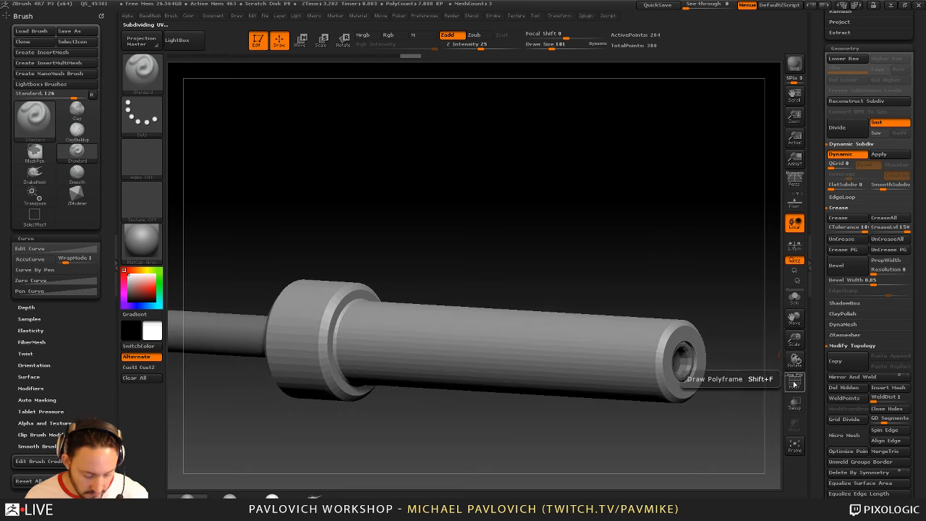
{"action": "key", "text": "shift+d"}
{"action": "left_click", "coordinate": [794, 382]}
{"action": "mouse_move", "coordinate": [729, 292]}
{"action": "left_mouse_down"}
{"action": "mouse_move", "coordinate": [688, 248]}
{"action": "mouse_move", "coordinate": [700, 231]}
{"action": "mouse_move", "coordinate": [749, 230]}
{"action": "left_mouse_up"}
{"action": "key", "text": "ctrl"}
{"action": "key", "text": "ctrl+z"}
Switch to the ZModeler brush, turn dynamic subdivision on for the collar and sleeve, and isolate the part with Solo
{"action": "key", "text": "b"}
{"action": "key", "text": "z"}
{"action": "key", "text": "m"}
{"action": "left_click_drag", "start_coordinate": [820, 289], "coordinate": [820, 202]}
{"action": "left_click_drag", "start_coordinate": [760, 157], "coordinate": [705, 167], "text": "alt"}
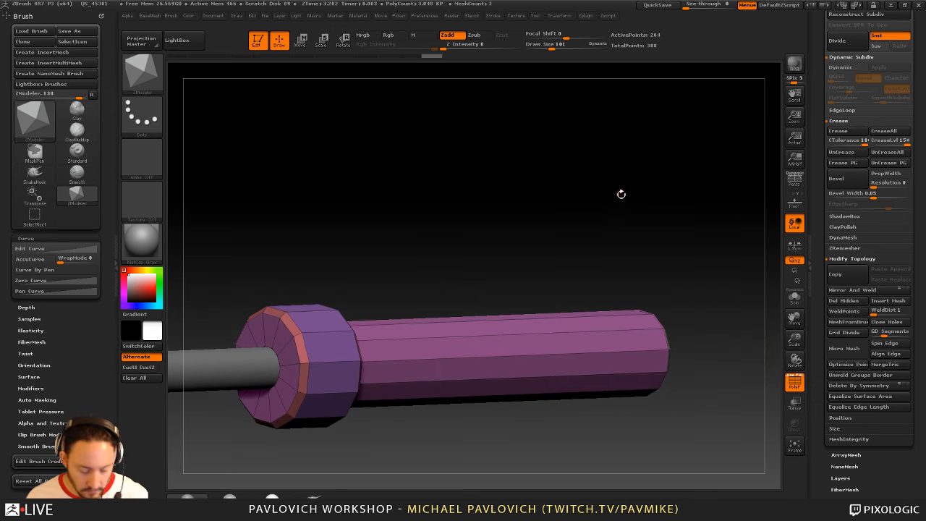
{"action": "key", "text": "d"}
{"action": "left_click", "coordinate": [794, 298]}
{"action": "left_click_drag", "start_coordinate": [681, 275], "coordinate": [645, 262]}
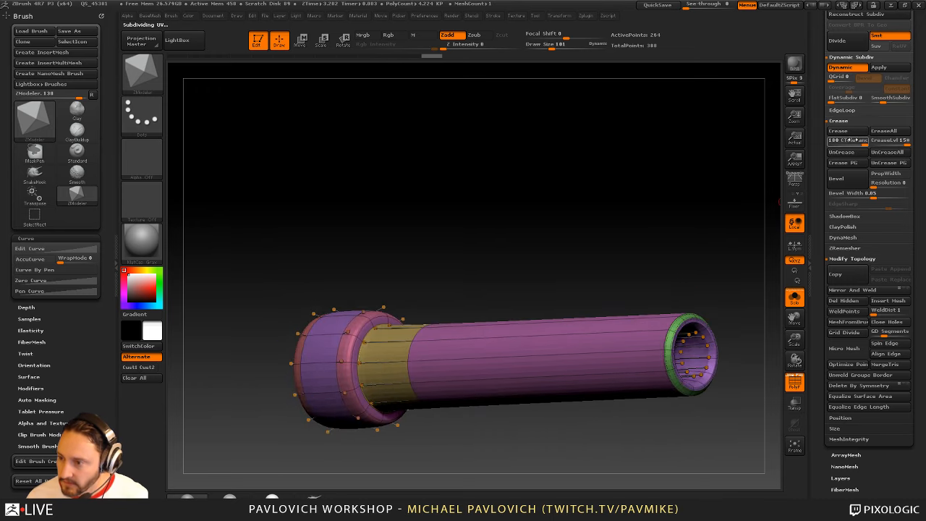
Try a crease tolerance of 55 on the collar and sleeve, and inspect the creased edges at both ends
{"action": "left_click", "coordinate": [841, 141]}
{"action": "left_click_drag", "start_coordinate": [686, 205], "coordinate": [767, 189]}
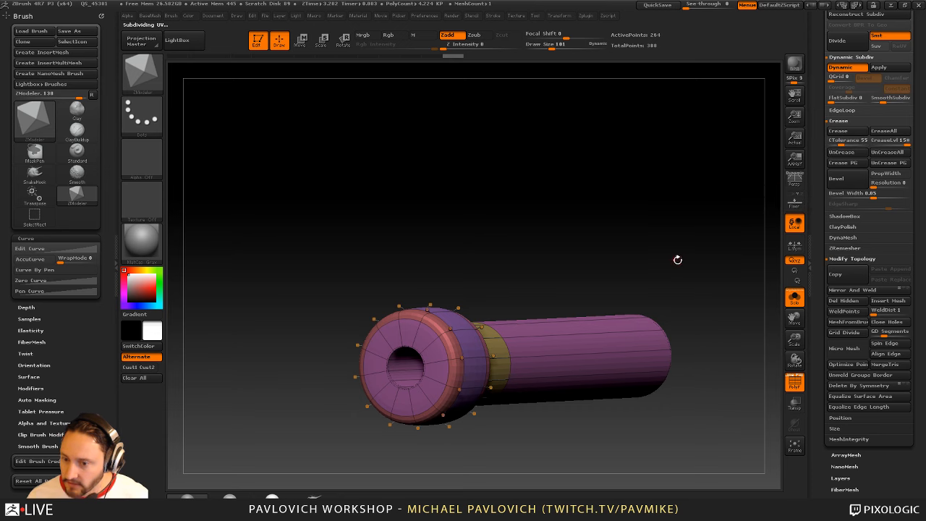
{"action": "left_click_drag", "start_coordinate": [677, 259], "coordinate": [652, 262]}
{"action": "left_click_drag", "start_coordinate": [480, 273], "coordinate": [492, 256]}
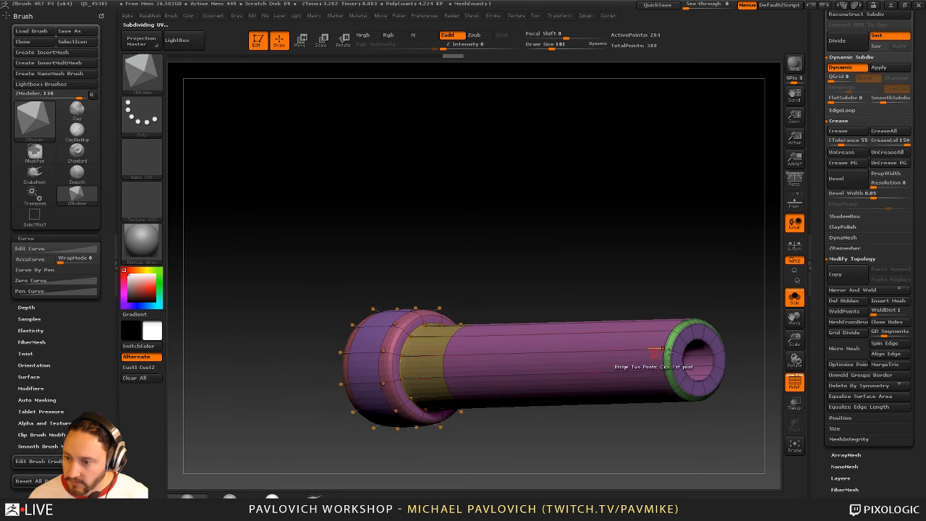
{"action": "left_click_drag", "start_coordinate": [655, 252], "coordinate": [727, 243]}
{"action": "key", "text": "space"}
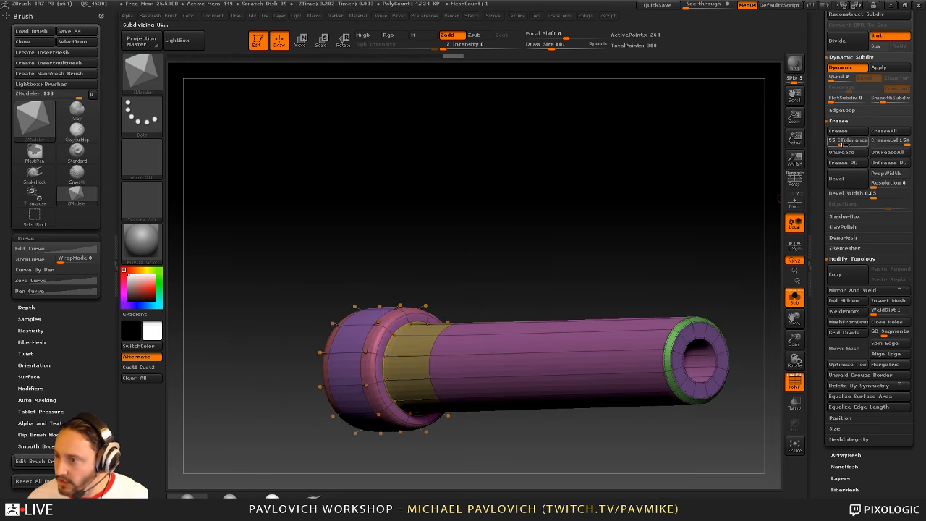
Remove all creases from the collar and sleeve, and crease its edges again with the 55 tolerance
{"action": "left_click", "coordinate": [887, 154]}
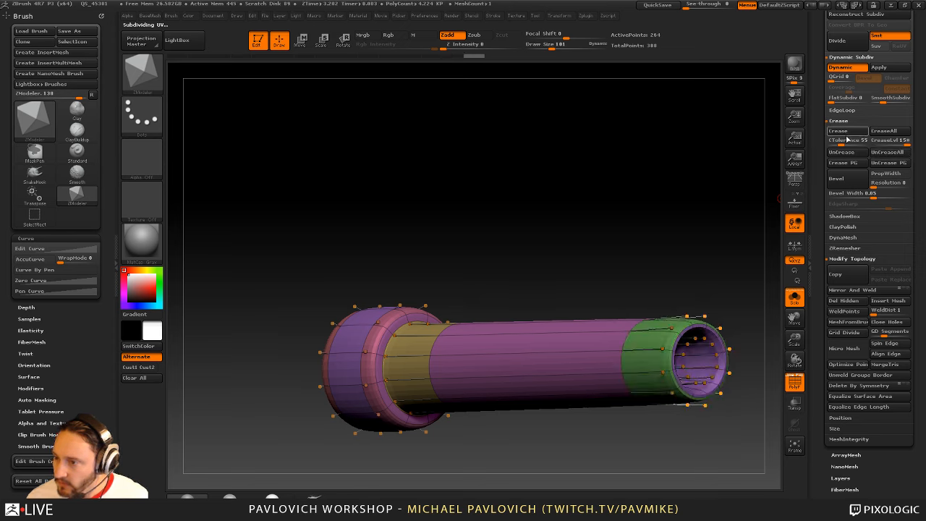
{"action": "left_click", "coordinate": [851, 163]}
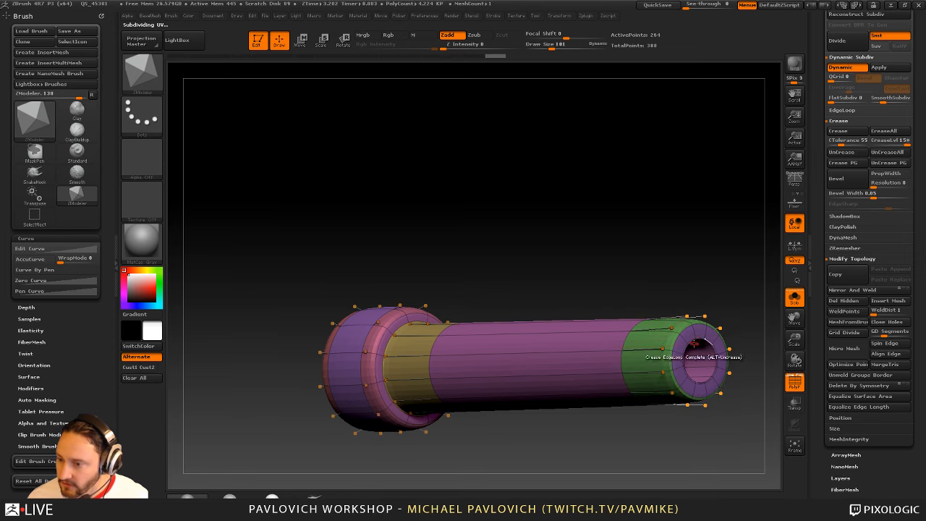
{"action": "left_click_drag", "start_coordinate": [680, 269], "coordinate": [680, 280]}
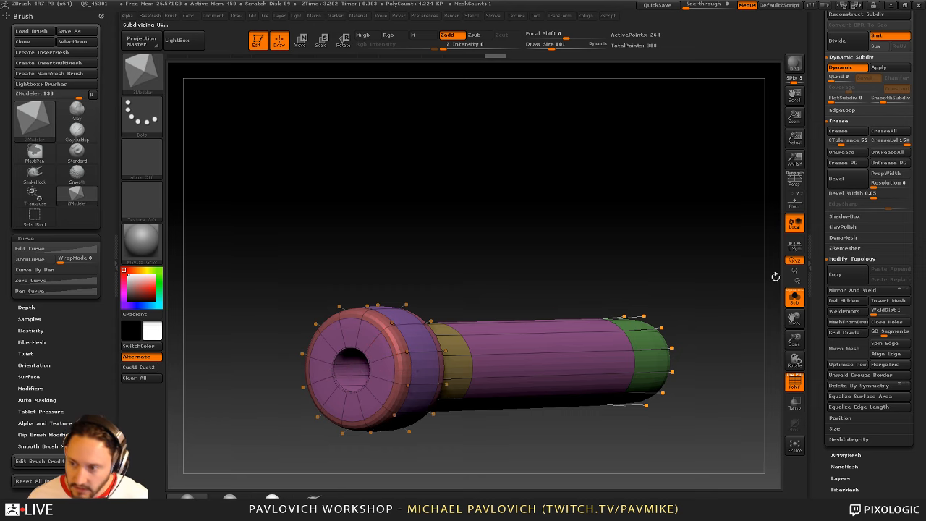
Set the crease tolerance to 42, crease the collar and sleeve edges, and check the bevels without the polyframe
{"action": "left_click_drag", "start_coordinate": [834, 146], "coordinate": [831, 146]}
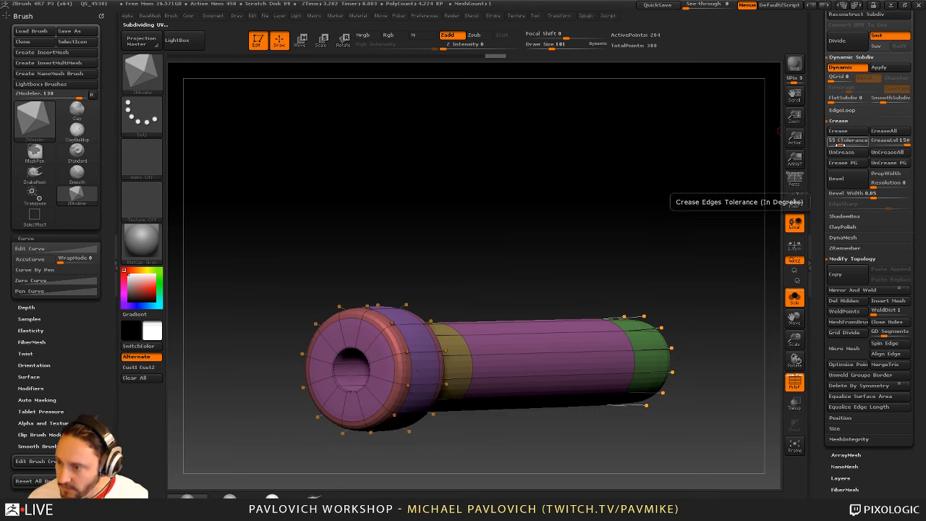
{"action": "left_click", "coordinate": [844, 136]}
{"action": "left_click_drag", "start_coordinate": [717, 170], "coordinate": [691, 171]}
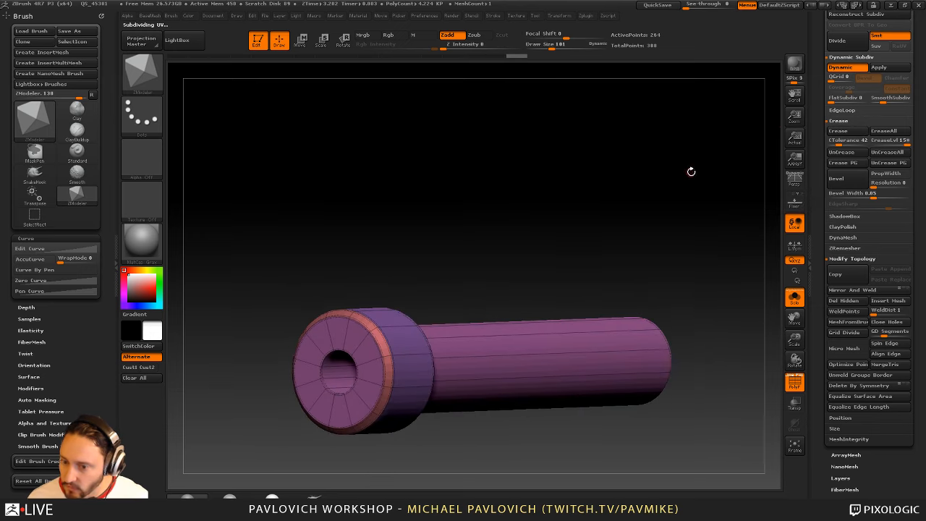
{"action": "left_click", "coordinate": [794, 389]}
{"action": "left_click_drag", "start_coordinate": [665, 268], "coordinate": [647, 327]}
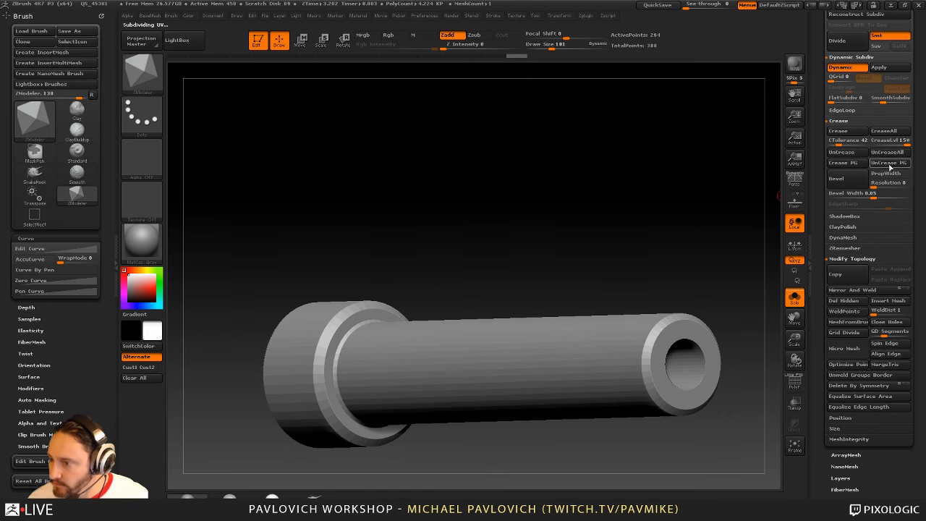
Set the collar and sleeve's smooth subdivision to 4 levels and leave Solo
{"action": "left_click", "coordinate": [890, 100]}
{"action": "left_click", "coordinate": [893, 101]}
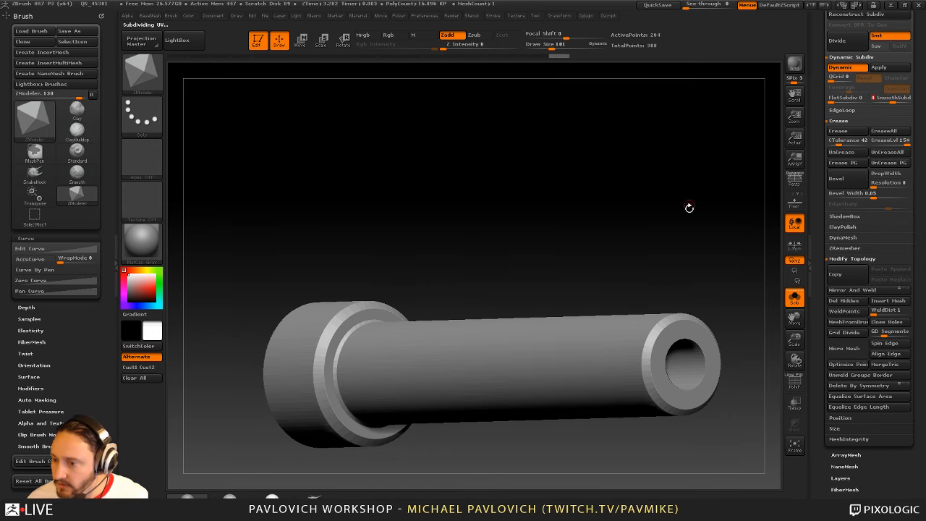
{"action": "left_click_drag", "start_coordinate": [693, 188], "coordinate": [667, 171], "text": "alt"}
{"action": "left_click_drag", "start_coordinate": [667, 171], "coordinate": [753, 258]}
{"action": "left_click", "coordinate": [789, 300]}
Make the recessed end plug the active subtool, crease its edges with a tolerance of 42, and turn on dynamic subdivision
{"action": "mouse_move", "coordinate": [691, 243]}
{"action": "left_mouse_down"}
{"action": "mouse_move", "coordinate": [681, 232]}
{"action": "mouse_move", "coordinate": [707, 242]}
{"action": "mouse_move", "coordinate": [691, 234]}
{"action": "left_mouse_up"}
{"action": "left_click_drag", "start_coordinate": [691, 233], "coordinate": [673, 247], "text": "alt"}
{"action": "left_click", "coordinate": [567, 319], "text": "alt"}
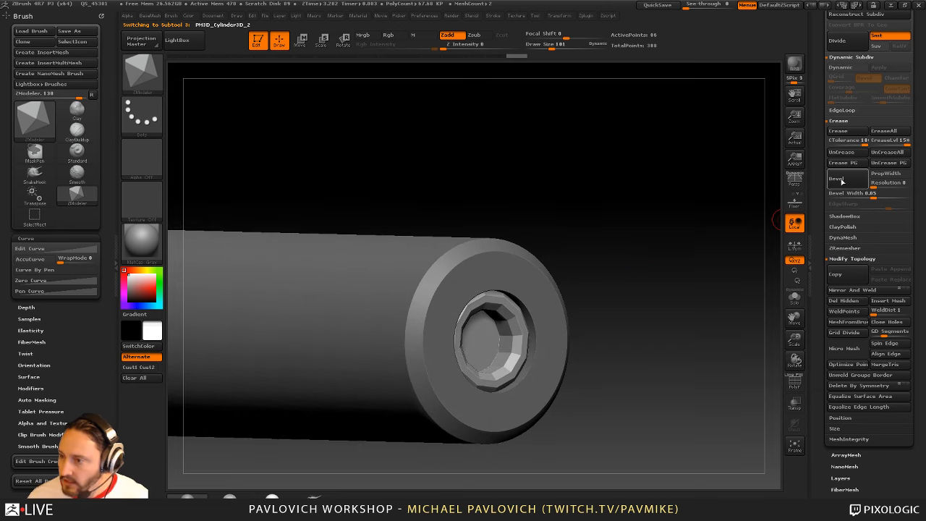
{"action": "left_click_drag", "start_coordinate": [836, 143], "coordinate": [839, 144]}
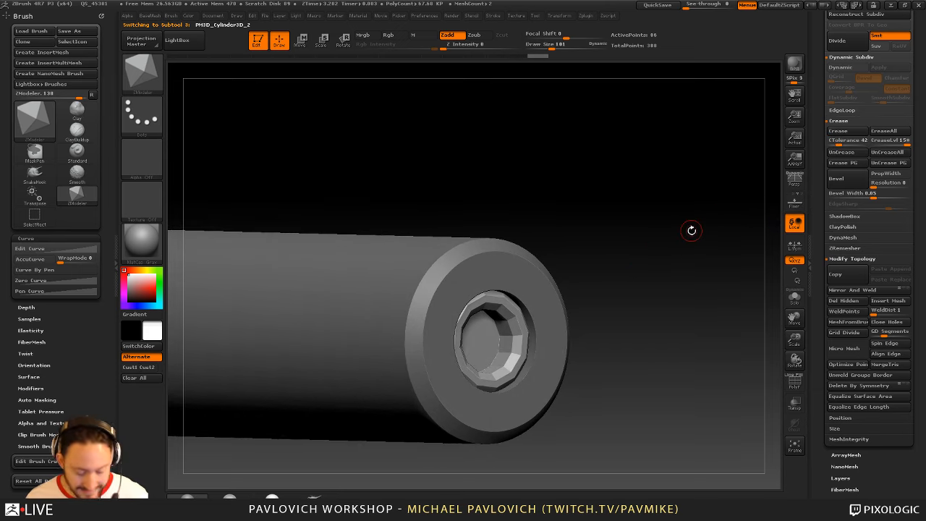
{"action": "key", "text": "d"}
Check the whole barbell with its subdivided parts and quick-save the project
{"action": "left_click_drag", "start_coordinate": [689, 243], "coordinate": [697, 210]}
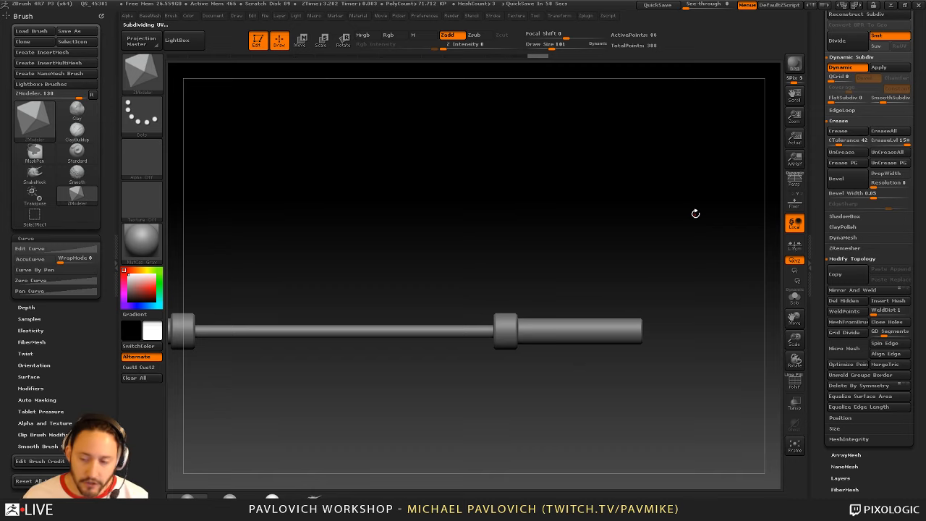
{"action": "left_click_drag", "start_coordinate": [606, 172], "coordinate": [629, 190]}
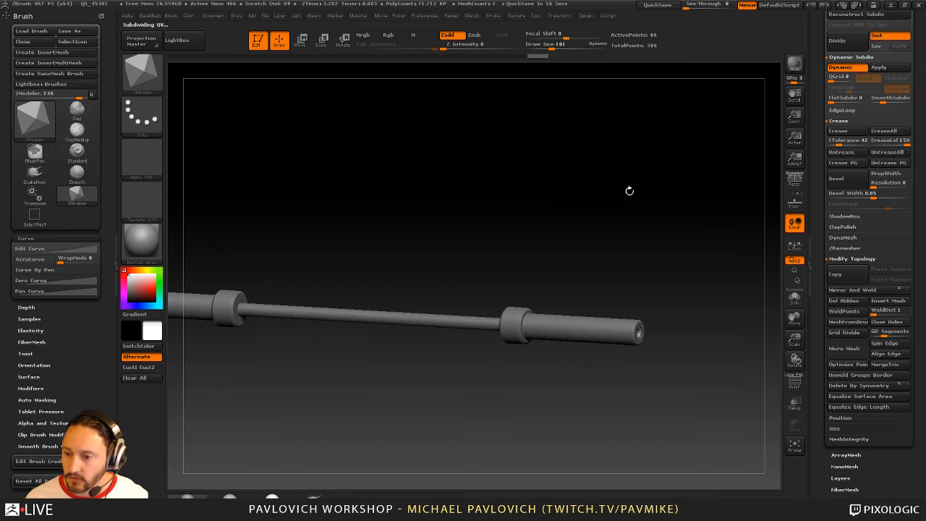
{"action": "left_click", "coordinate": [657, 5]}
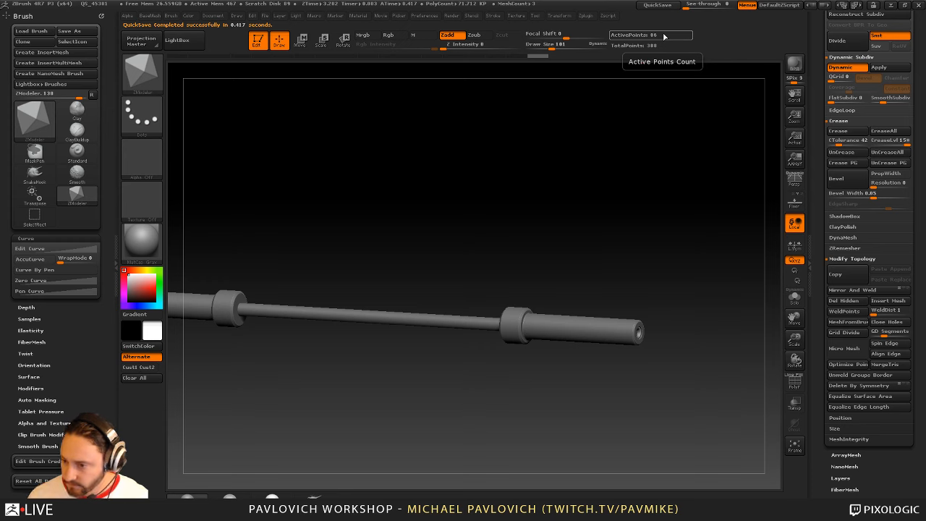
Switch to the Standard brush and set its draw size to about 401
{"action": "left_click_drag", "start_coordinate": [816, 228], "coordinate": [816, 391]}
{"action": "mouse_move", "coordinate": [638, 235]}
{"action": "left_mouse_down"}
{"action": "mouse_move", "coordinate": [608, 238]}
{"action": "mouse_move", "coordinate": [658, 228]}
{"action": "mouse_move", "coordinate": [654, 245]}
{"action": "mouse_move", "coordinate": [642, 235]}
{"action": "left_mouse_up"}
{"action": "key", "text": "b"}
{"action": "key", "text": "s"}
{"action": "key", "text": "t"}
{"action": "key", "text": "s"}
{"action": "key", "text": "s"}
{"action": "left_click", "coordinate": [653, 242]}
{"action": "key", "text": "s"}
{"action": "left_click", "coordinate": [648, 235]}
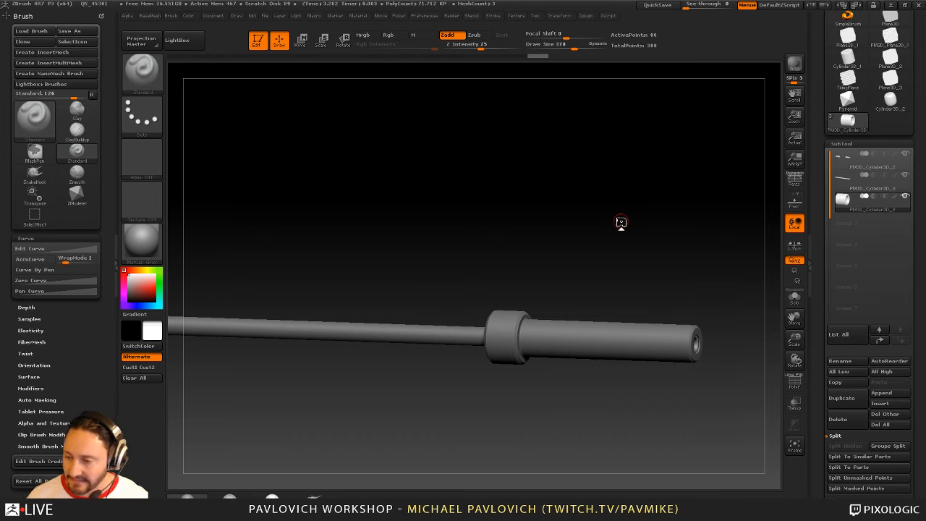
{"action": "mouse_move", "coordinate": [525, 246]}
{"action": "left_mouse_down"}
{"action": "mouse_move", "coordinate": [513, 241]}
{"action": "mouse_move", "coordinate": [560, 212]}
{"action": "mouse_move", "coordinate": [552, 221]}
{"action": "mouse_move", "coordinate": [584, 245]}
{"action": "left_mouse_up"}
{"action": "key", "text": "s"}
{"action": "left_click", "coordinate": [526, 242]}
Make the thin bar the active subtool and turn on its polyframe display
{"action": "left_click", "coordinate": [501, 287], "text": "alt"}
{"action": "left_click", "coordinate": [794, 383]}
{"action": "left_click_drag", "start_coordinate": [625, 219], "coordinate": [469, 309]}
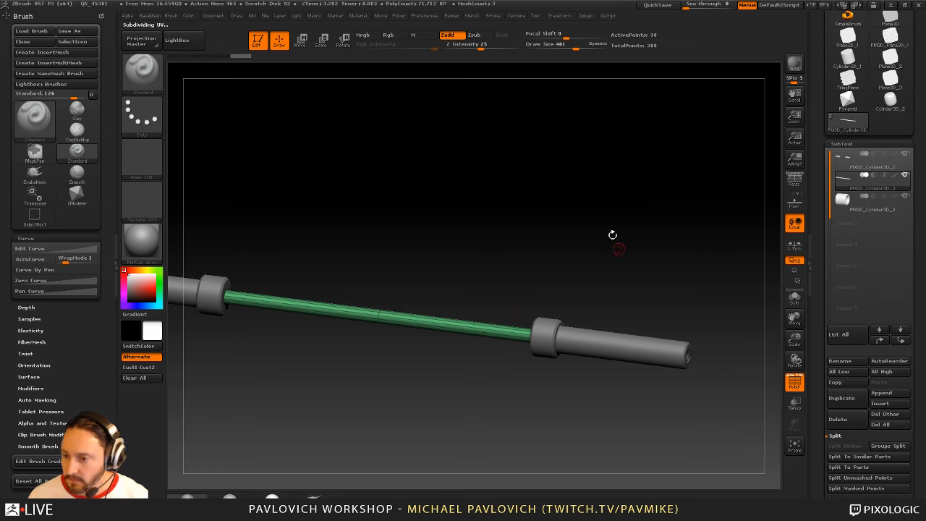
Open NoiseMaker to add surface noise to the bar
{"action": "left_click_drag", "start_coordinate": [618, 248], "coordinate": [834, 258], "text": "alt"}
{"action": "left_click_drag", "start_coordinate": [820, 316], "coordinate": [824, 189]}
{"action": "scroll", "coordinate": [840, 188], "scroll_direction": "up", "scroll_amount": 5}
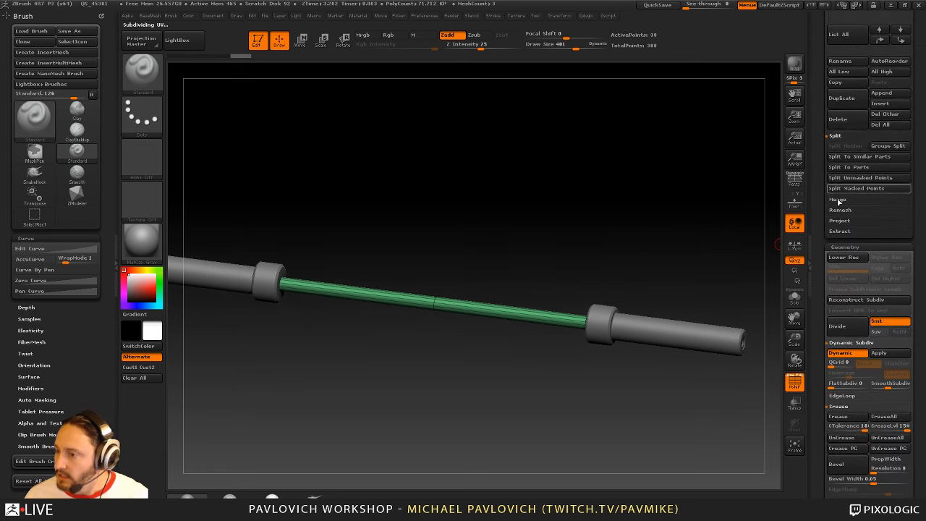
{"action": "left_click", "coordinate": [840, 246], "text": "shift"}
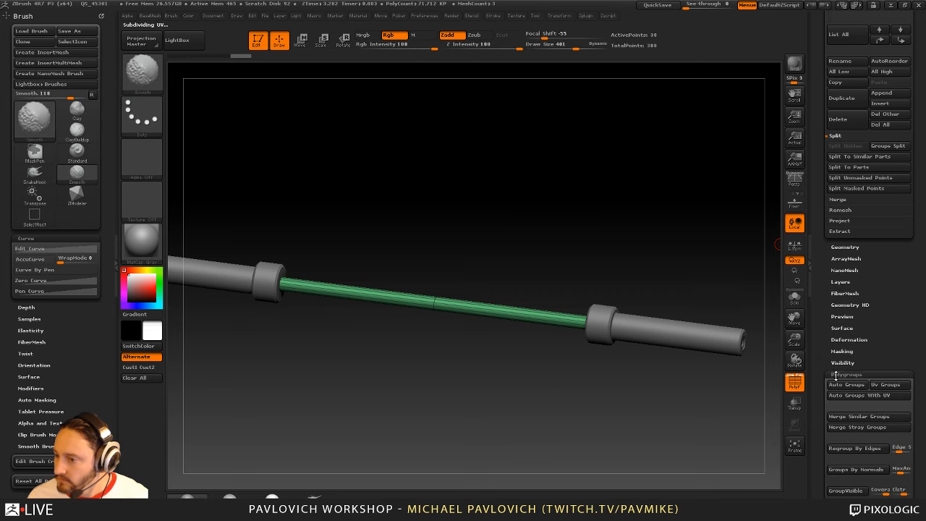
{"action": "left_click", "coordinate": [837, 374]}
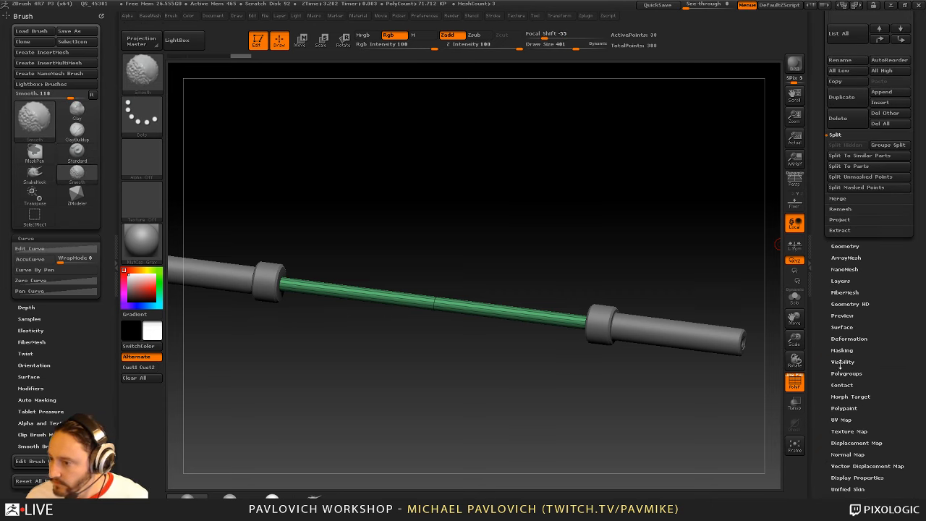
{"action": "left_click_drag", "start_coordinate": [818, 291], "coordinate": [819, 256]}
{"action": "left_click", "coordinate": [837, 292], "text": "shift"}
{"action": "left_click_drag", "start_coordinate": [818, 306], "coordinate": [818, 271]}
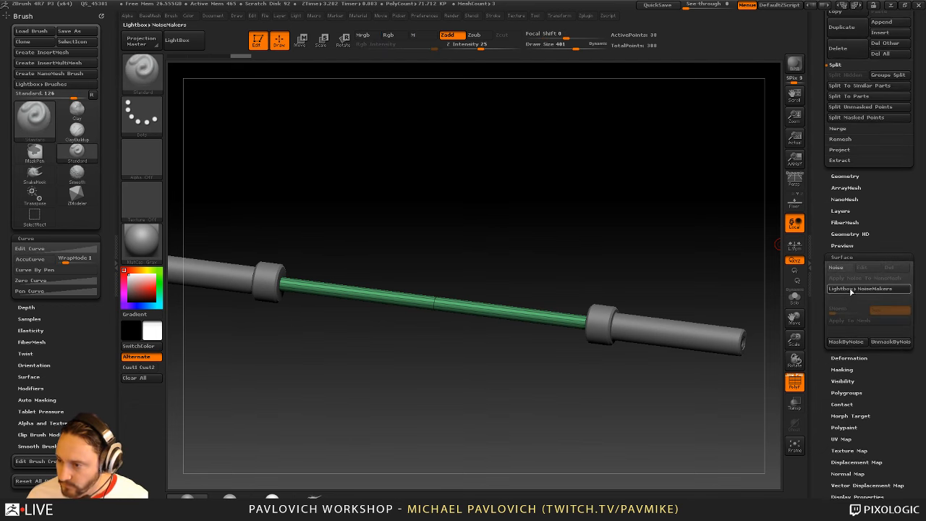
{"action": "left_click", "coordinate": [851, 289]}
Set the bar's 3D noise to a scale of about 300 and a strength of about 0.002
{"action": "left_click_drag", "start_coordinate": [672, 258], "coordinate": [703, 243]}
{"action": "left_click_drag", "start_coordinate": [832, 235], "coordinate": [862, 240]}
{"action": "left_click", "coordinate": [820, 236]}
{"action": "left_click_drag", "start_coordinate": [739, 316], "coordinate": [753, 275]}
{"action": "left_click", "coordinate": [829, 192]}
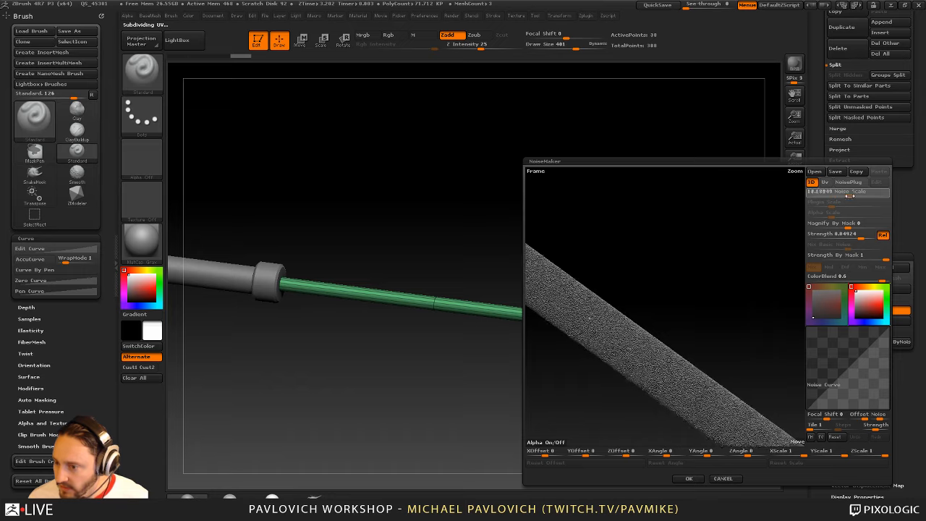
{"action": "left_click_drag", "start_coordinate": [832, 194], "coordinate": [877, 202]}
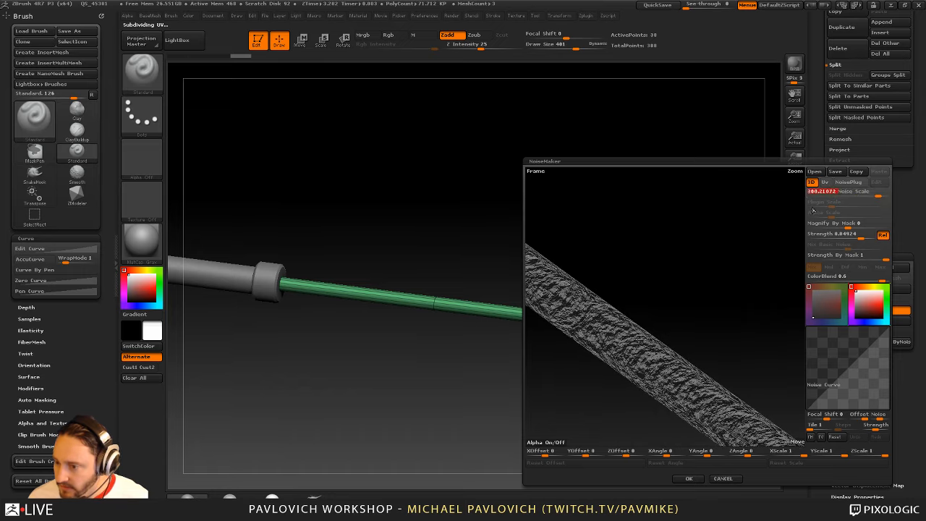
{"action": "left_click_drag", "start_coordinate": [745, 283], "coordinate": [699, 311]}
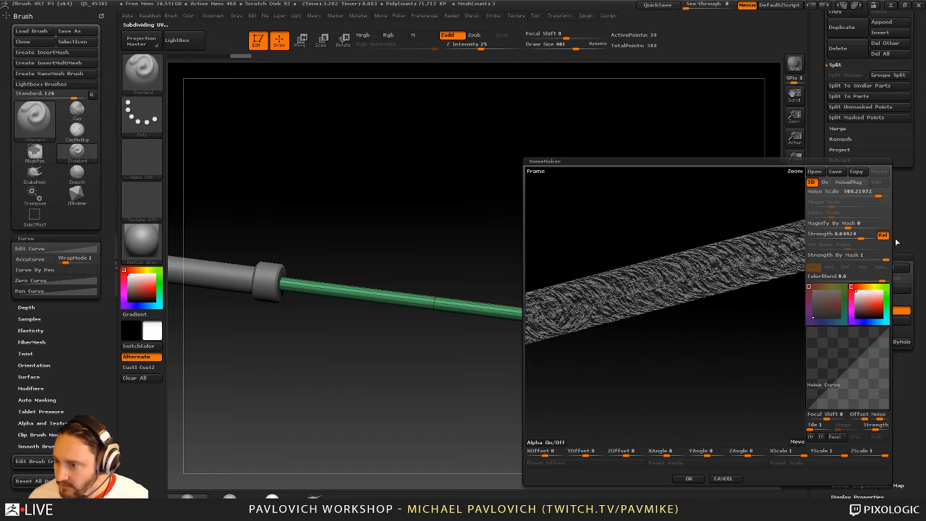
{"action": "left_click_drag", "start_coordinate": [861, 235], "coordinate": [851, 235]}
{"action": "mouse_move", "coordinate": [744, 314]}
{"action": "left_mouse_down"}
{"action": "mouse_move", "coordinate": [736, 328]}
{"action": "mouse_move", "coordinate": [746, 300]}
{"action": "left_mouse_up"}
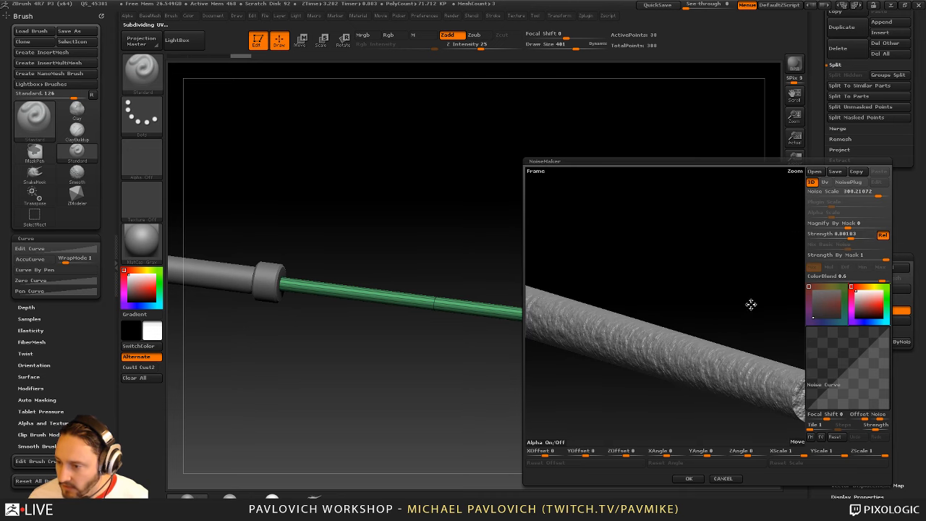
Reshape the noise curve into a low hump that falls back to the baseline before its final rise
{"action": "left_click_drag", "start_coordinate": [832, 381], "coordinate": [873, 409]}
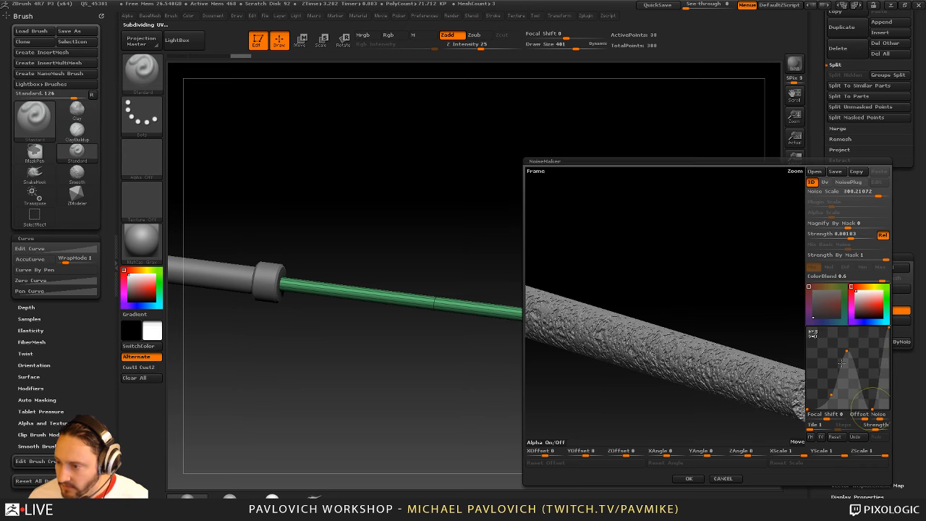
{"action": "left_click_drag", "start_coordinate": [846, 351], "coordinate": [829, 388]}
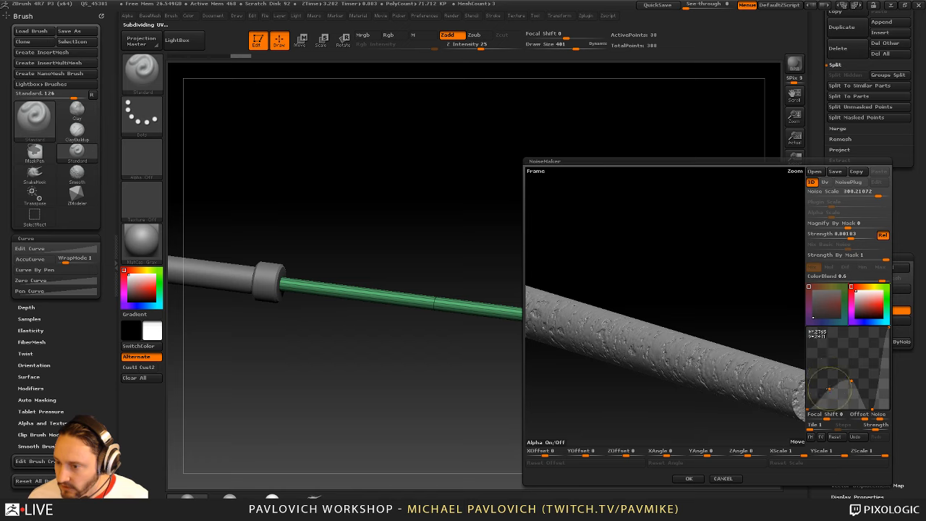
{"action": "left_click_drag", "start_coordinate": [678, 252], "coordinate": [764, 275]}
Compare UV and 3D noise mapping on the bar, ending in 3D mode
{"action": "left_click", "coordinate": [825, 181]}
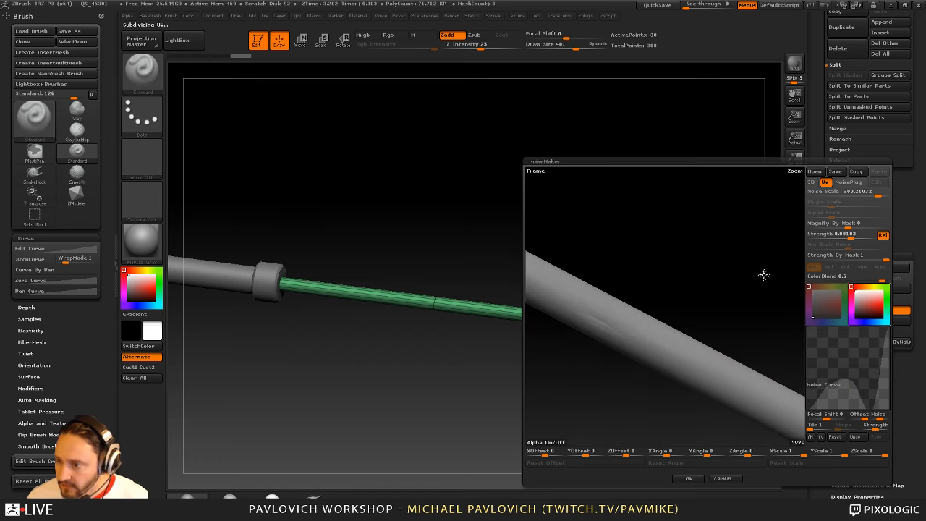
{"action": "left_click", "coordinate": [811, 182]}
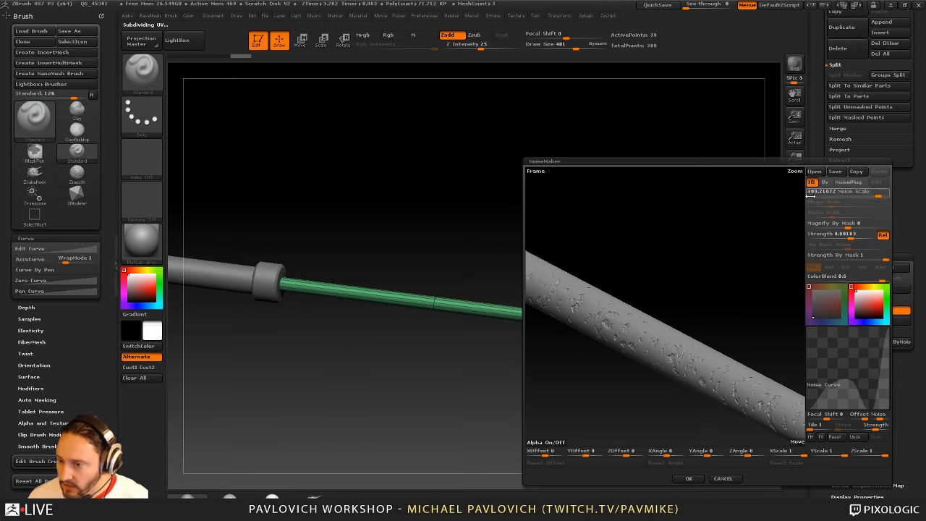
{"action": "left_click", "coordinate": [825, 181]}
{"action": "left_click_drag", "start_coordinate": [759, 250], "coordinate": [671, 251]}
{"action": "mouse_move", "coordinate": [734, 266]}
{"action": "left_mouse_down"}
{"action": "mouse_move", "coordinate": [730, 275]}
{"action": "mouse_move", "coordinate": [723, 260]}
{"action": "left_mouse_up"}
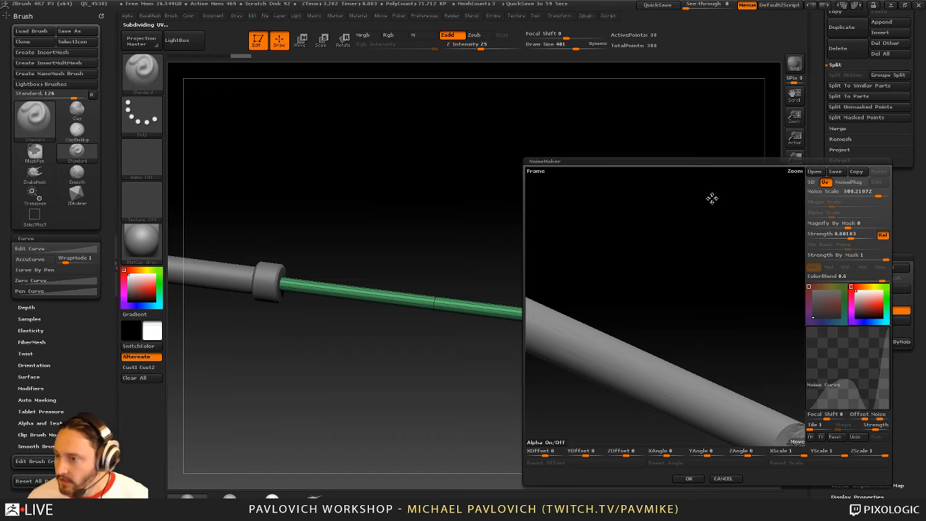
{"action": "left_click", "coordinate": [811, 182]}
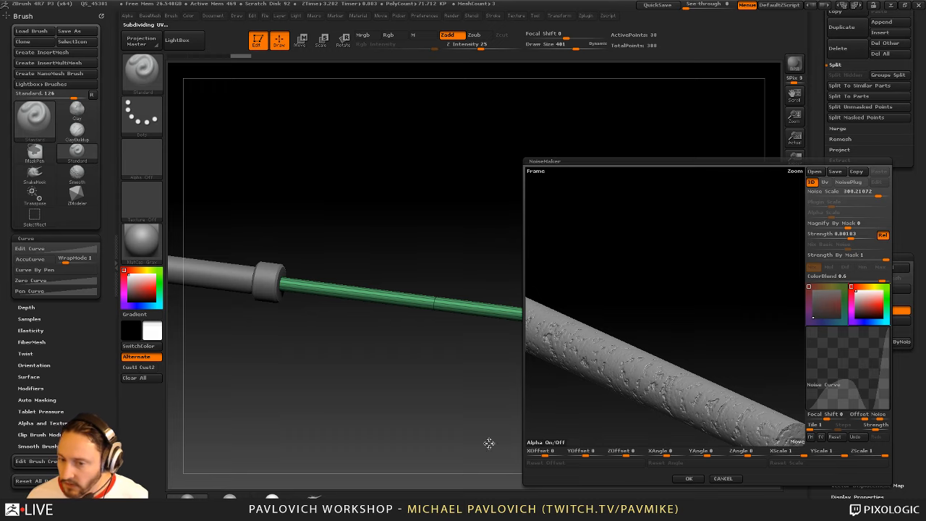
Discard the current noise settings and export the ZGrab03 alpha to the Downloads folder as knurling.PSD
{"action": "left_click", "coordinate": [723, 479]}
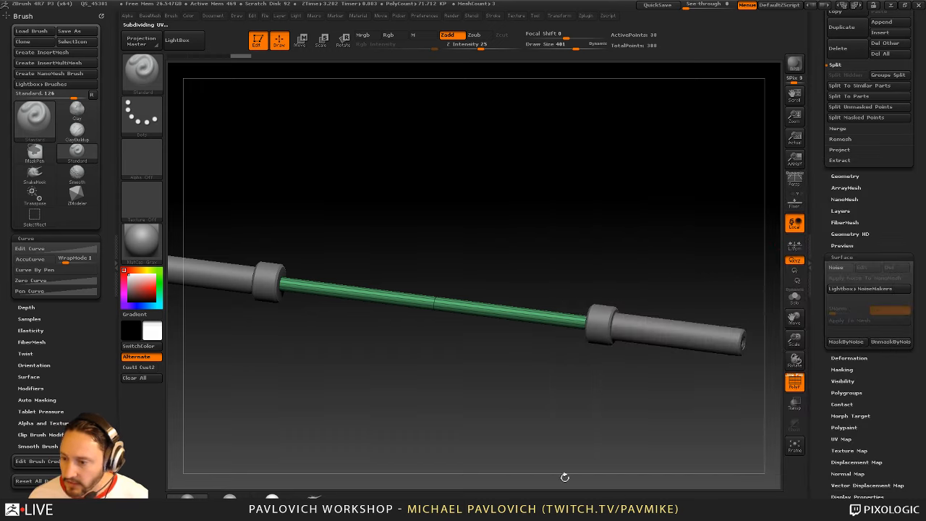
{"action": "left_click", "coordinate": [148, 168]}
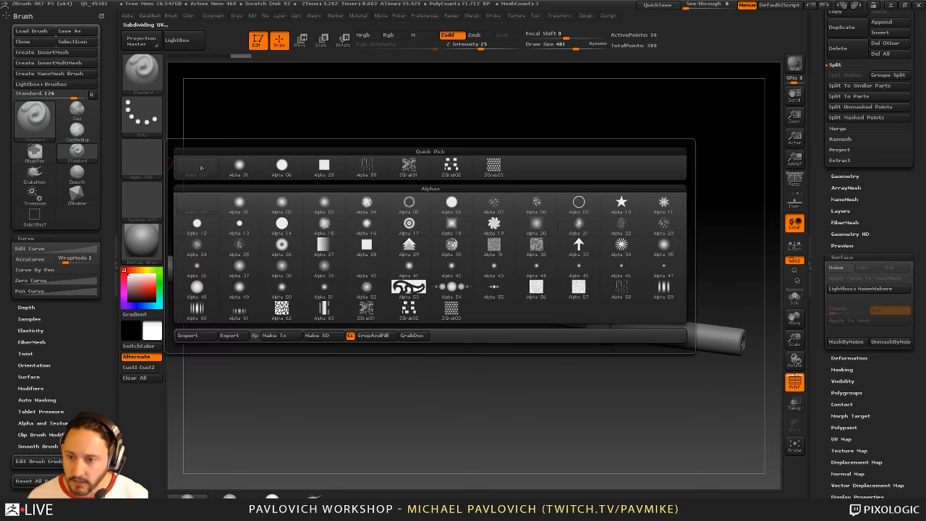
{"action": "left_click", "coordinate": [486, 171]}
{"action": "left_click", "coordinate": [157, 166]}
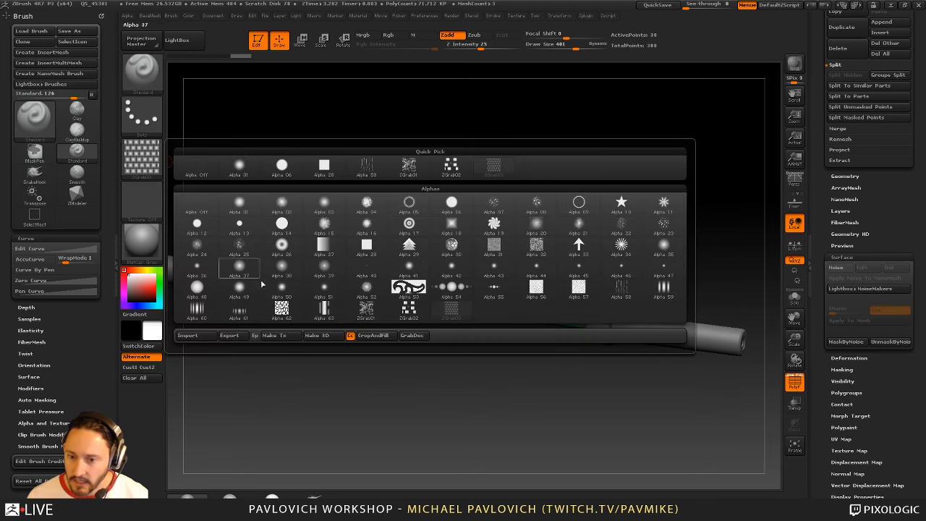
{"action": "left_click", "coordinate": [239, 337]}
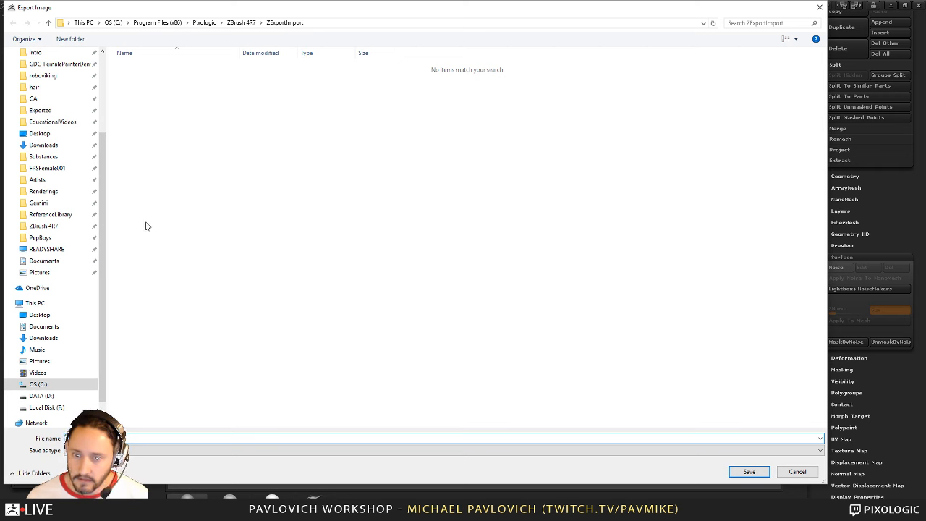
{"action": "left_click", "coordinate": [59, 145]}
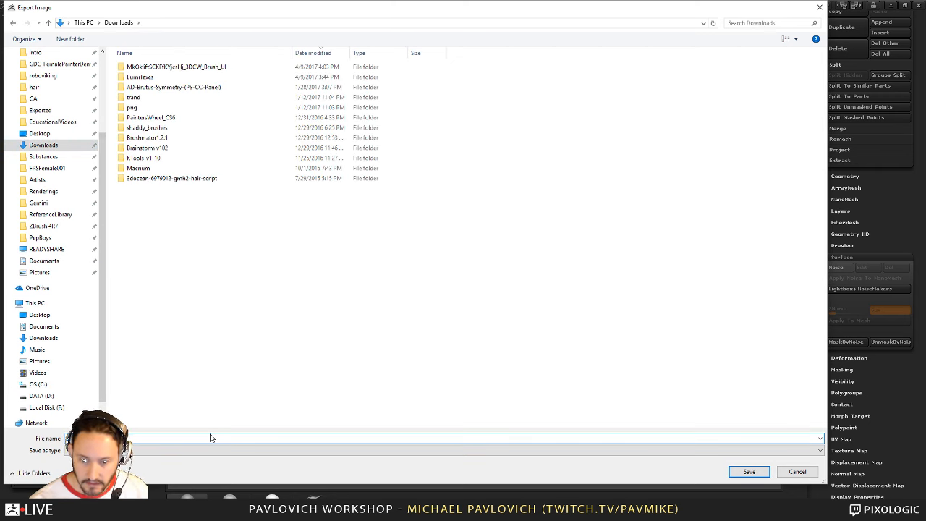
{"action": "key", "text": "Escape"}
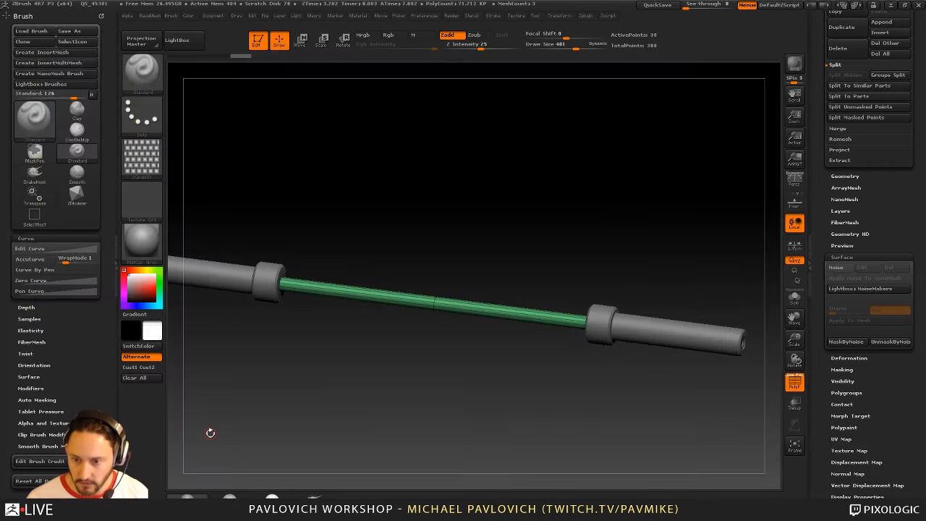
Start a new surface noise on the bar and load knurling.PSD as its alpha
{"action": "left_click_drag", "start_coordinate": [613, 217], "coordinate": [436, 330]}
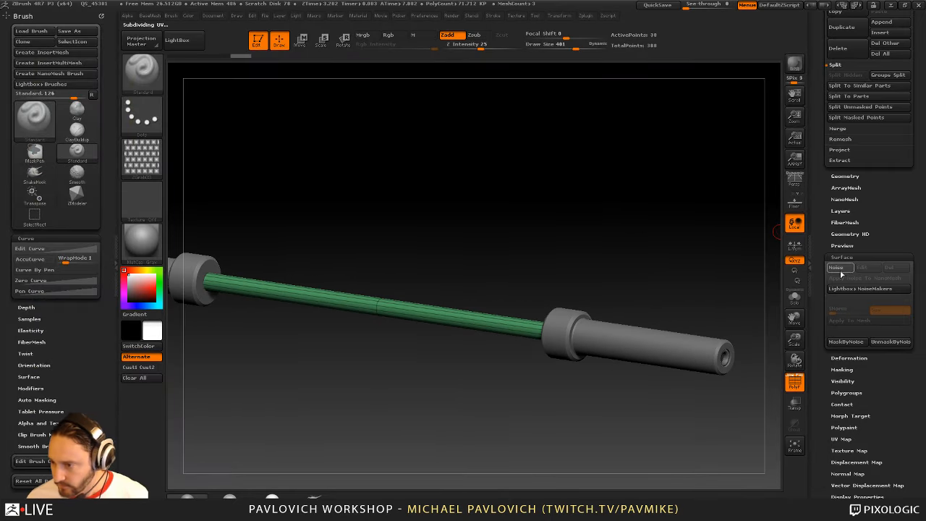
{"action": "left_click", "coordinate": [838, 268]}
{"action": "left_click", "coordinate": [553, 445]}
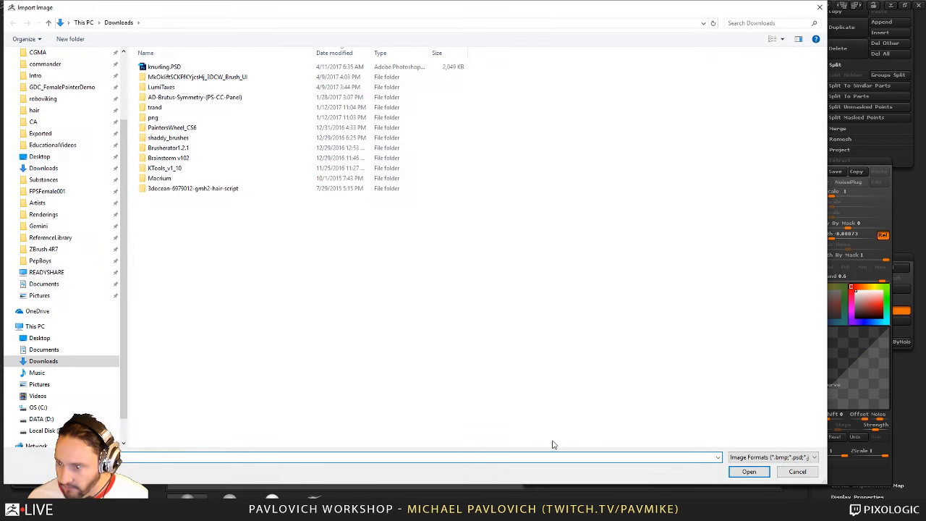
{"action": "double_click", "coordinate": [155, 67]}
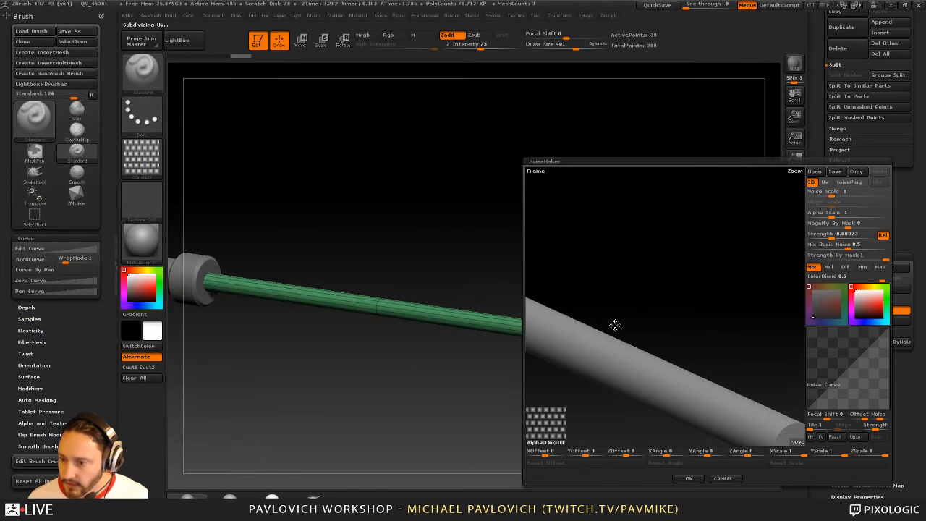
Set the noise's Alpha Scale to about 0.96, Mix Basic Noise to 0 and Strength to about -0.17
{"action": "left_click_drag", "start_coordinate": [662, 312], "coordinate": [676, 299]}
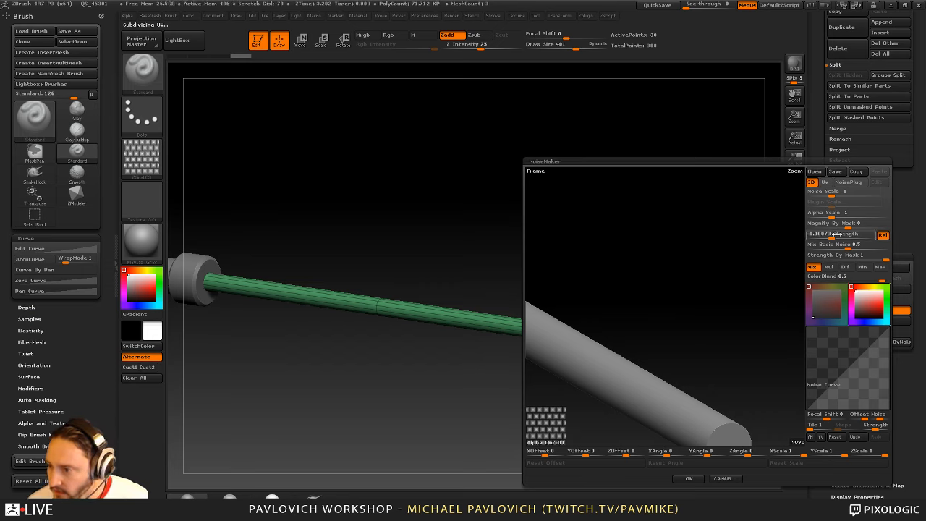
{"action": "mouse_move", "coordinate": [834, 217]}
{"action": "left_mouse_down"}
{"action": "mouse_move", "coordinate": [867, 237]}
{"action": "mouse_move", "coordinate": [823, 215]}
{"action": "mouse_move", "coordinate": [833, 217]}
{"action": "left_mouse_up"}
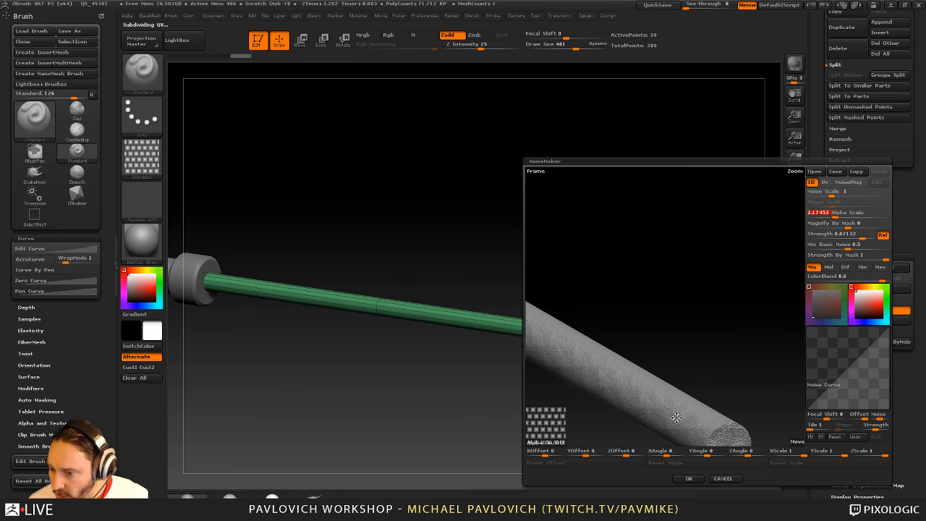
{"action": "left_click", "coordinate": [849, 246]}
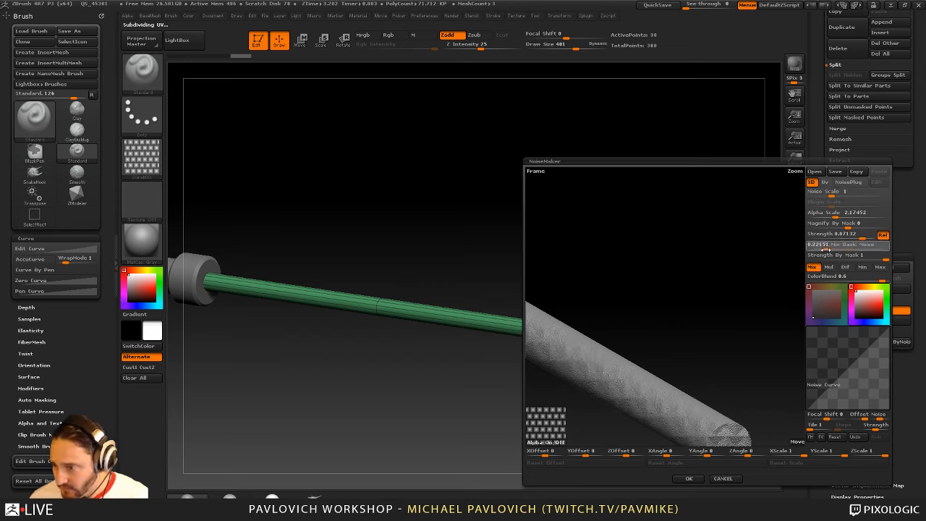
{"action": "left_click_drag", "start_coordinate": [825, 249], "coordinate": [809, 248]}
{"action": "mouse_move", "coordinate": [718, 282]}
{"action": "left_mouse_down"}
{"action": "mouse_move", "coordinate": [728, 283]}
{"action": "mouse_move", "coordinate": [715, 284]}
{"action": "left_mouse_up"}
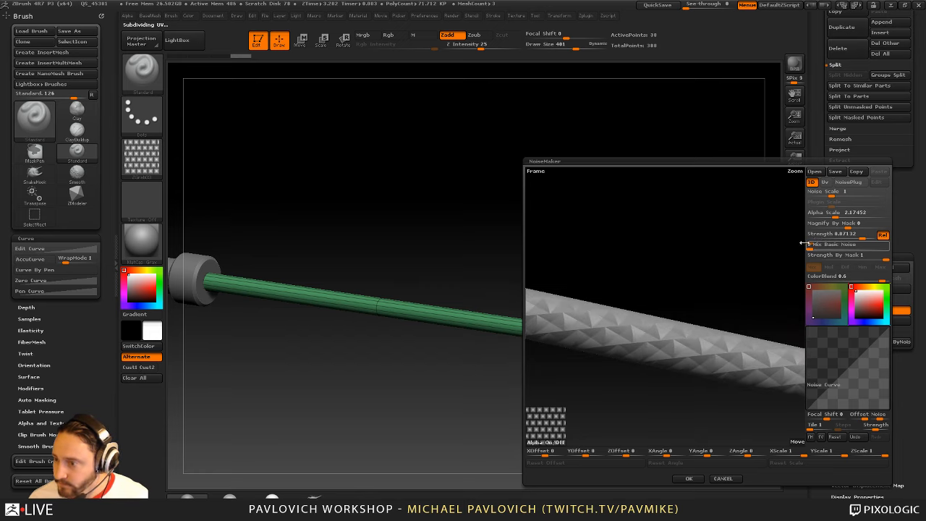
{"action": "mouse_move", "coordinate": [839, 213]}
{"action": "left_mouse_down"}
{"action": "mouse_move", "coordinate": [823, 215]}
{"action": "mouse_move", "coordinate": [832, 235]}
{"action": "mouse_move", "coordinate": [815, 235]}
{"action": "left_mouse_up"}
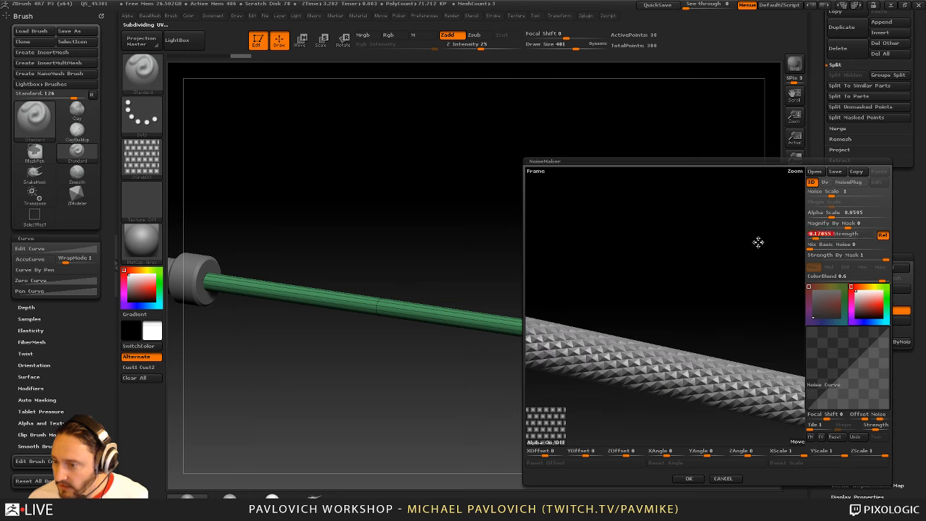
{"action": "mouse_move", "coordinate": [757, 242]}
{"action": "left_mouse_down"}
{"action": "mouse_move", "coordinate": [701, 259]}
{"action": "mouse_move", "coordinate": [729, 254]}
{"action": "mouse_move", "coordinate": [713, 259]}
{"action": "mouse_move", "coordinate": [714, 235]}
{"action": "left_mouse_up"}
Preview the knurling noise in UV mode, return it to 3D mapping and accept it on the bar
{"action": "left_click", "coordinate": [825, 182]}
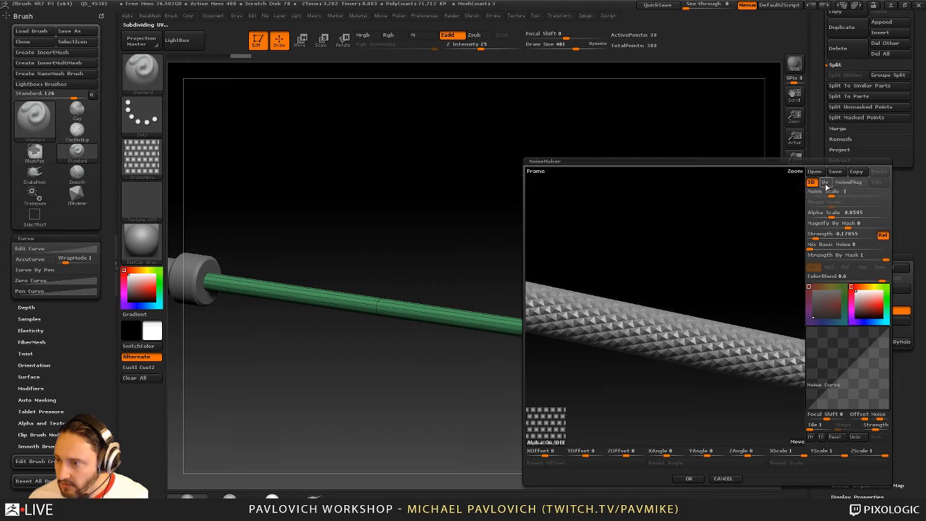
{"action": "left_click_drag", "start_coordinate": [757, 233], "coordinate": [709, 259]}
{"action": "left_click", "coordinate": [812, 182]}
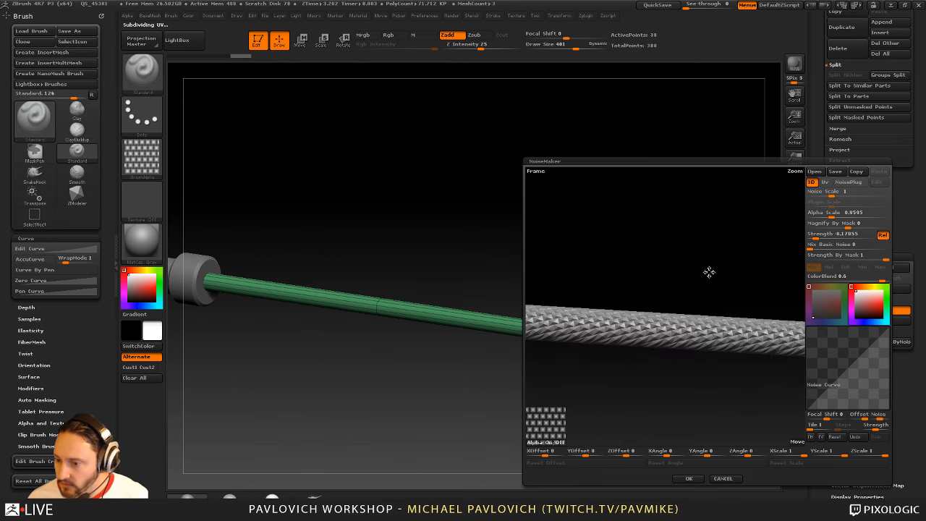
{"action": "left_click", "coordinate": [690, 479]}
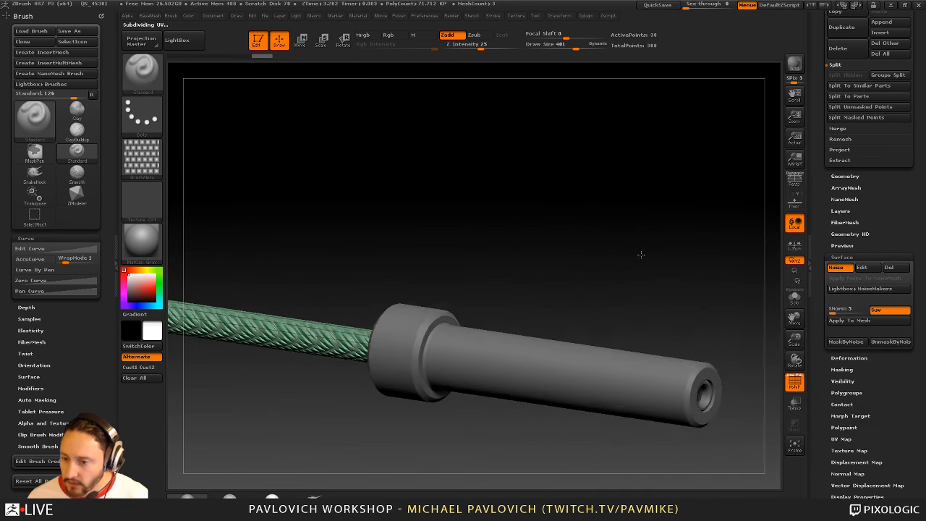
{"action": "left_click_drag", "start_coordinate": [621, 209], "coordinate": [627, 227]}
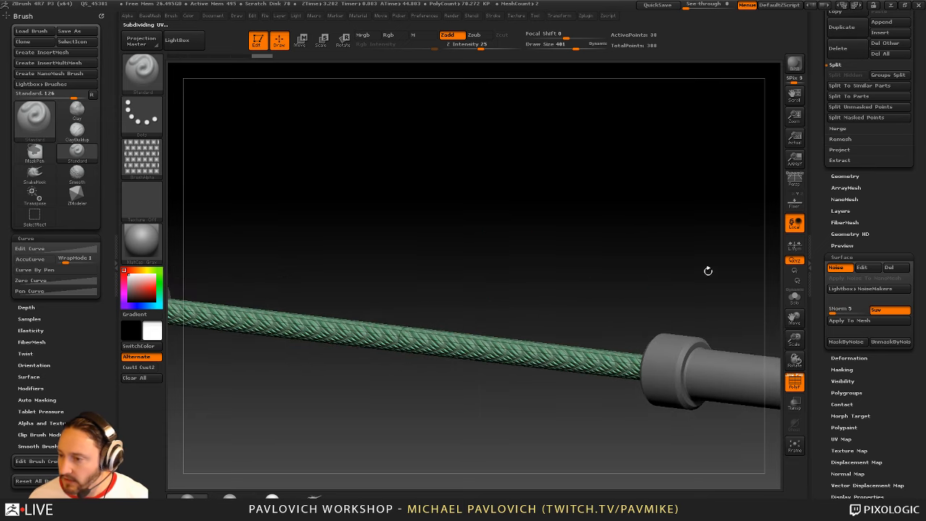
Turn off the bar's surface noise and isolate the bar with its polyframe shown
{"action": "left_click", "coordinate": [835, 267]}
{"action": "left_click", "coordinate": [796, 385]}
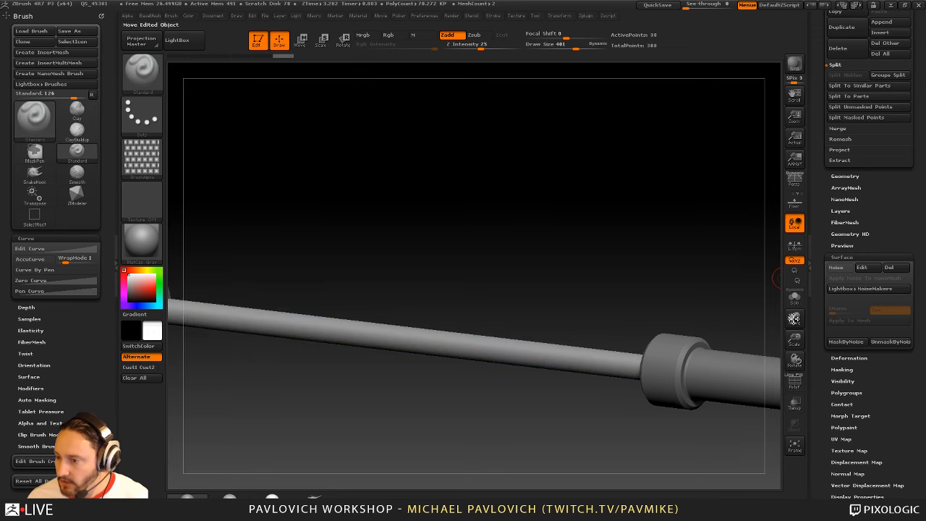
{"action": "left_click", "coordinate": [796, 384]}
{"action": "left_click", "coordinate": [794, 297]}
{"action": "left_click_drag", "start_coordinate": [703, 268], "coordinate": [589, 265]}
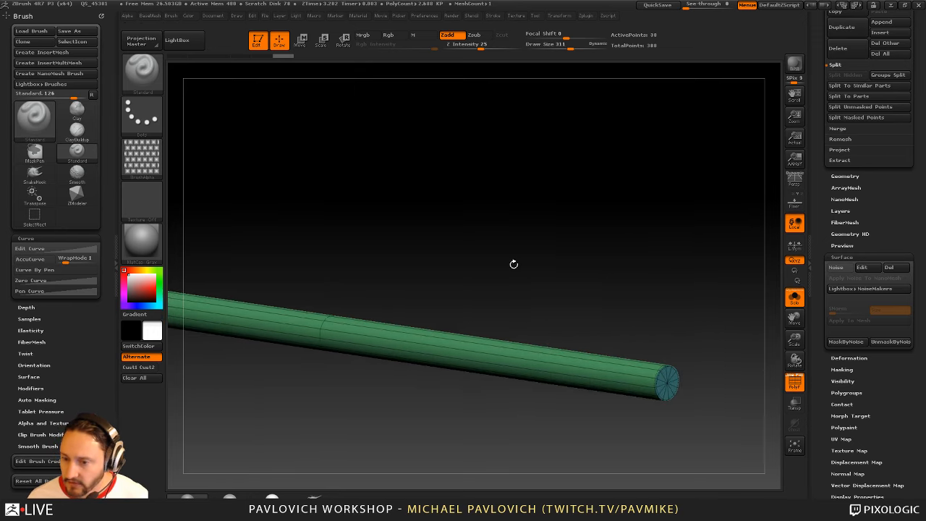
Insert multiple evenly spaced edge loops along the bar with ZModeler, using a Specified Elevation of 0
{"action": "key", "text": "b"}
{"action": "key", "text": "z"}
{"action": "key", "text": "m"}
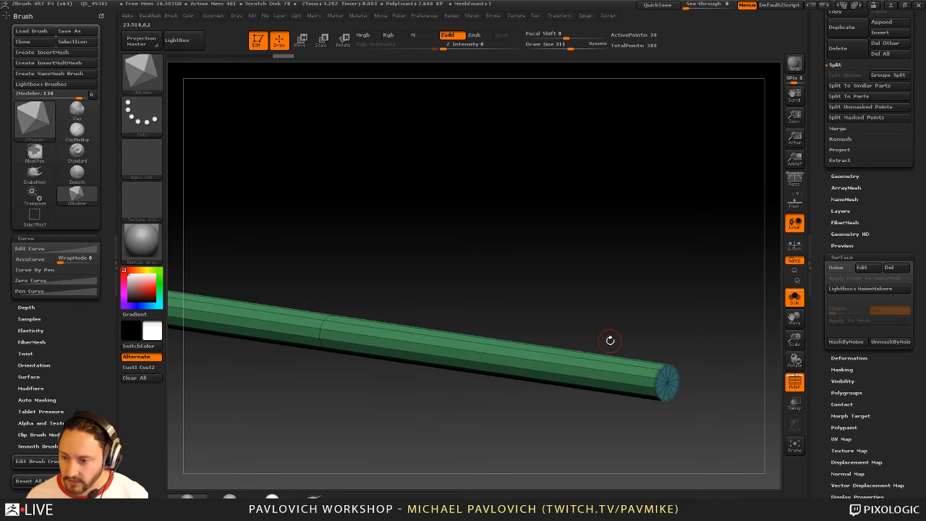
{"action": "key", "text": "space"}
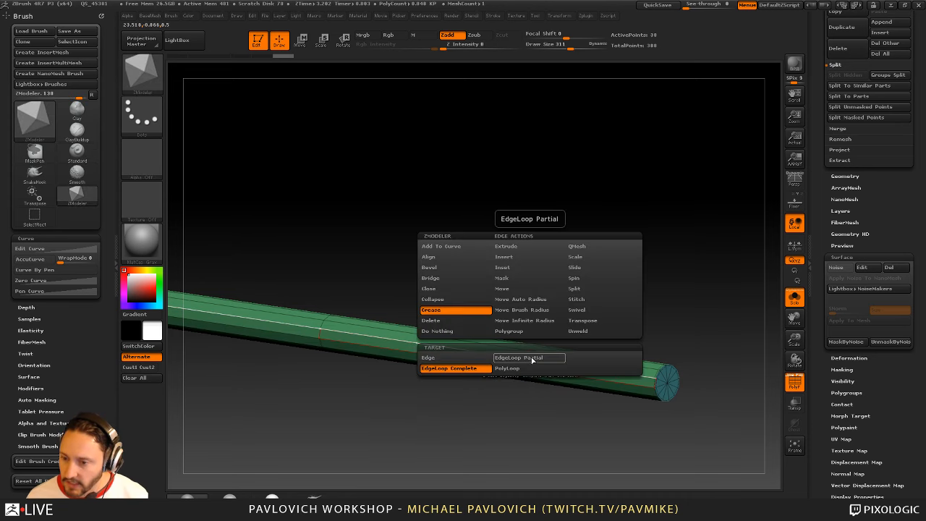
{"action": "left_click", "coordinate": [524, 258]}
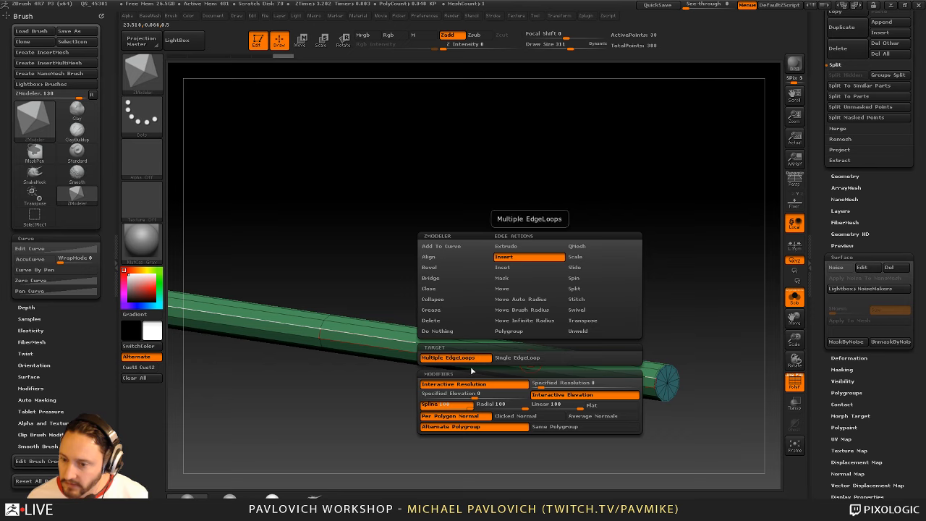
{"action": "left_click", "coordinate": [519, 395]}
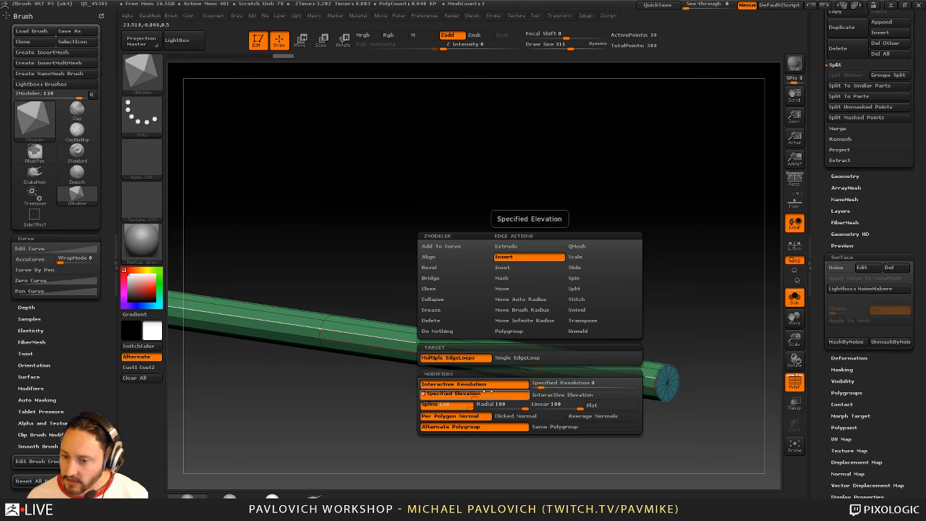
{"action": "left_click_drag", "start_coordinate": [534, 327], "coordinate": [621, 271]}
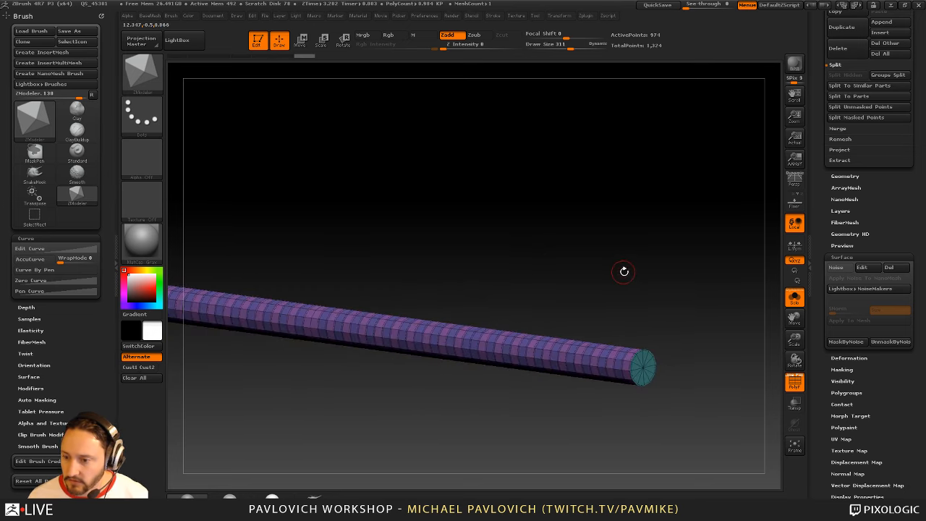
Regroup the bar's polygons with Groups By Normals to separate the shaft from its end caps
{"action": "key", "text": "2"}
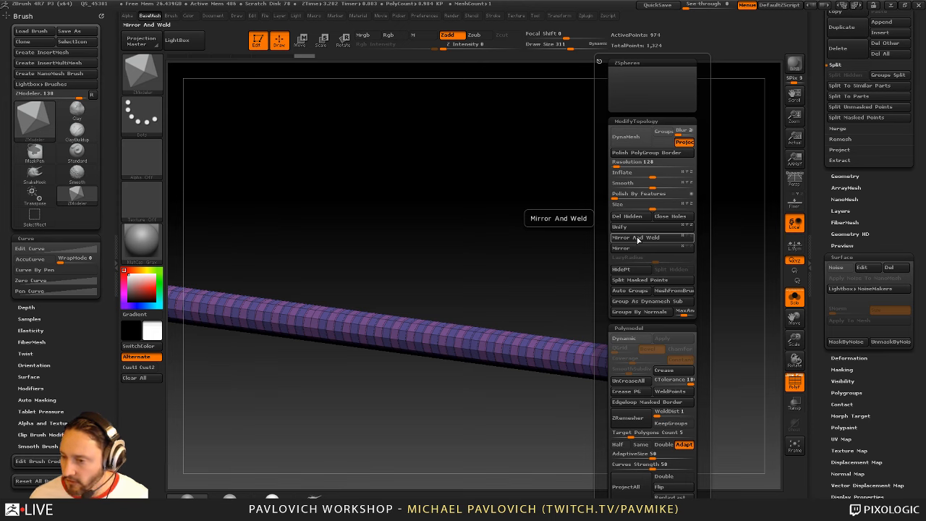
{"action": "key", "text": "2"}
{"action": "key", "text": "2"}
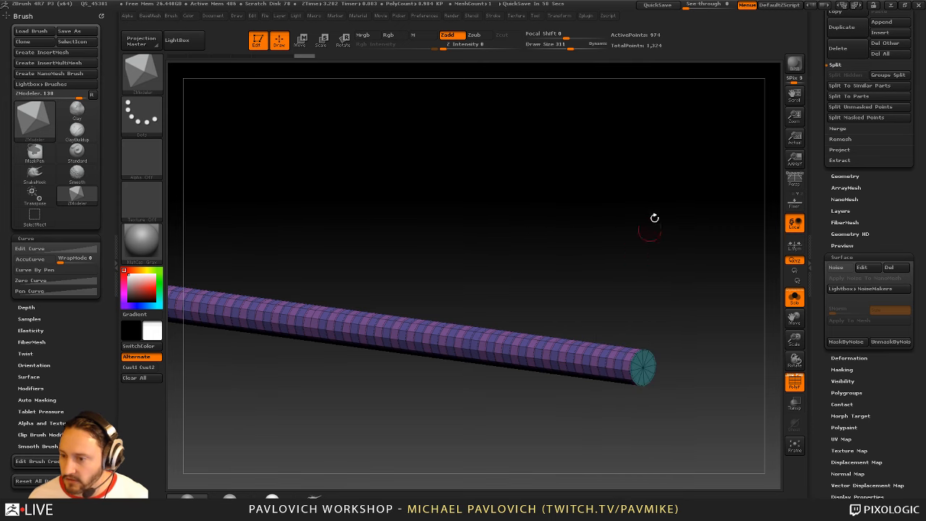
{"action": "key", "text": "2"}
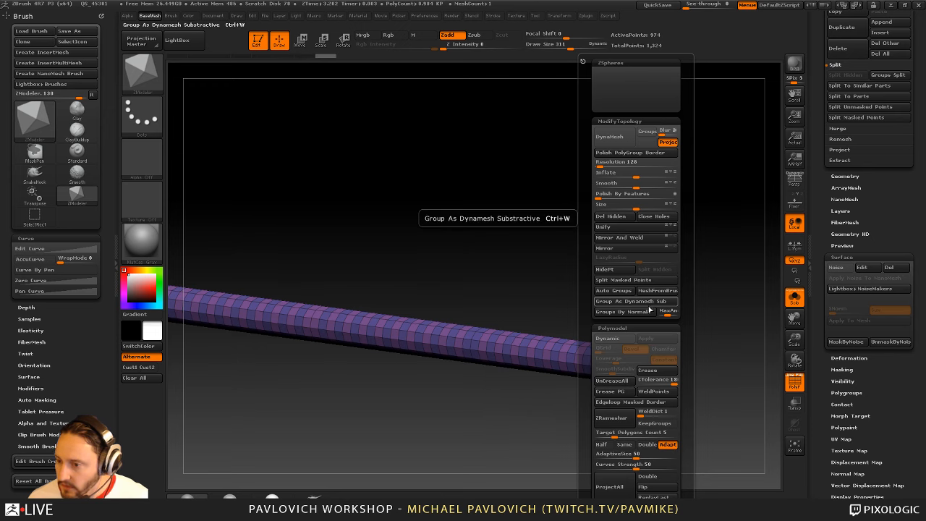
{"action": "left_click", "coordinate": [640, 316]}
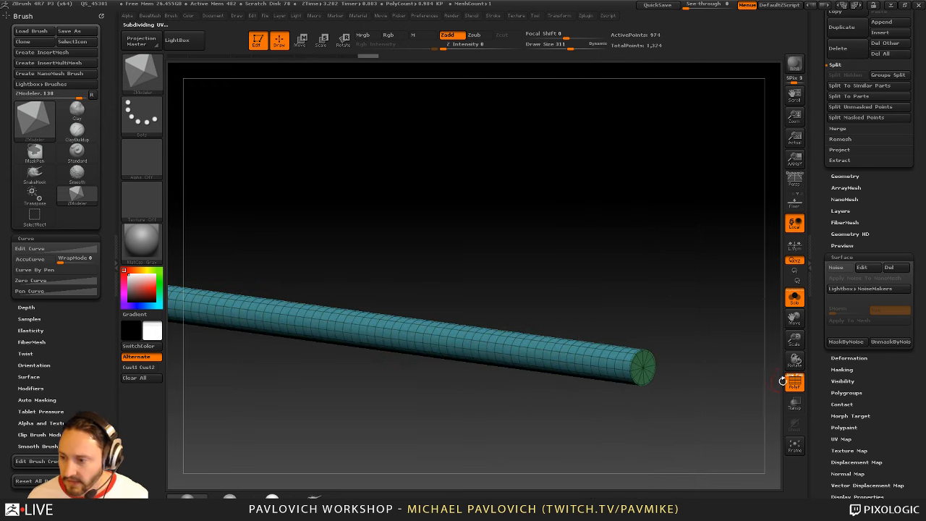
Replace the docked Brush palette with the Zplugin palette
{"action": "left_click_drag", "start_coordinate": [709, 283], "coordinate": [691, 262]}
{"action": "left_click_drag", "start_coordinate": [621, 255], "coordinate": [635, 264]}
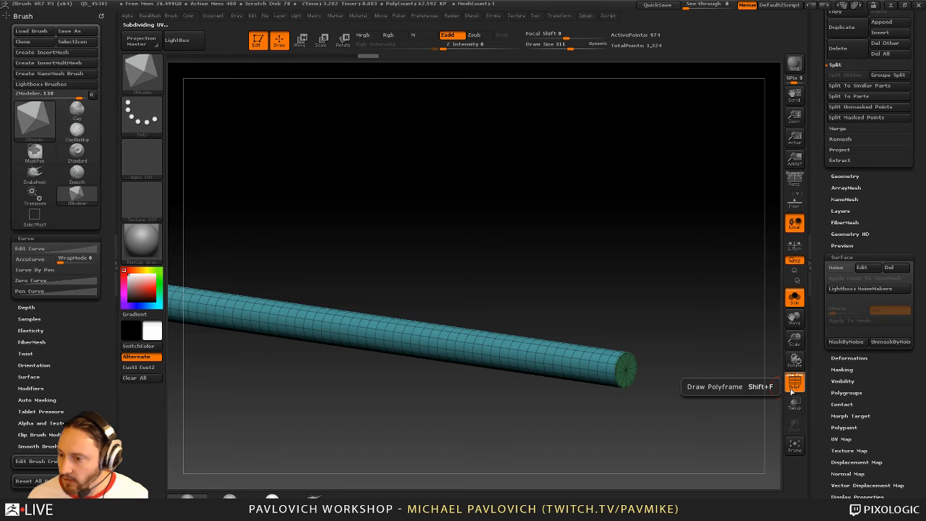
{"action": "left_click", "coordinate": [101, 16]}
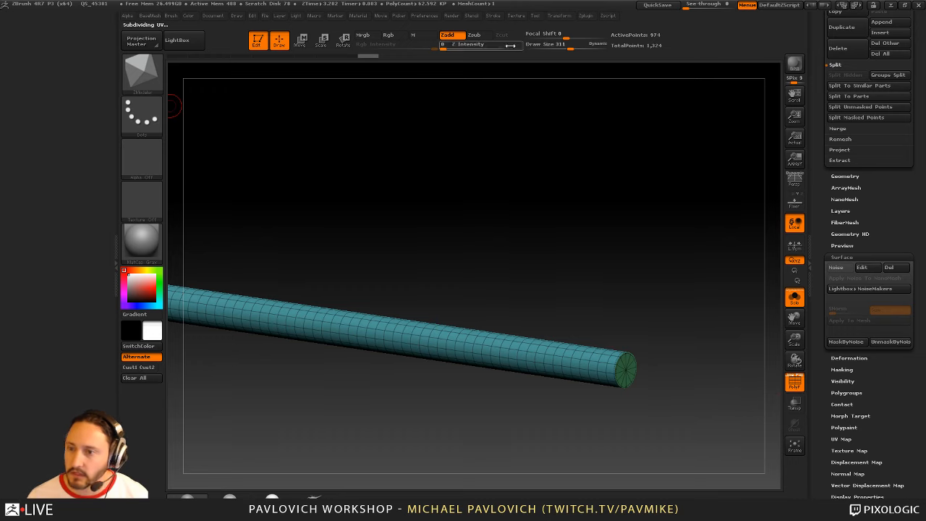
{"action": "left_click", "coordinate": [585, 16]}
{"action": "left_click_drag", "start_coordinate": [582, 28], "coordinate": [19, 214]}
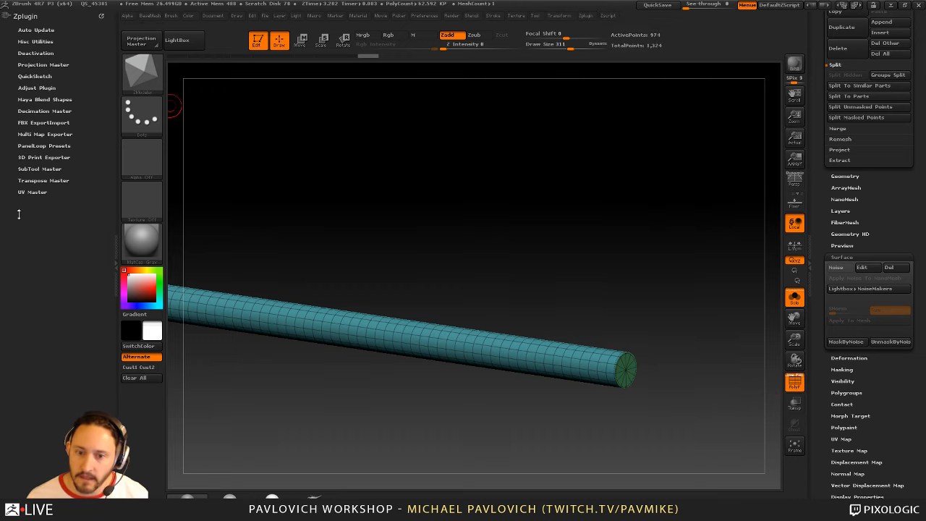
Enable Polygroups for unwrapping in UV Master and create a working clone of the bar
{"action": "left_click", "coordinate": [32, 192]}
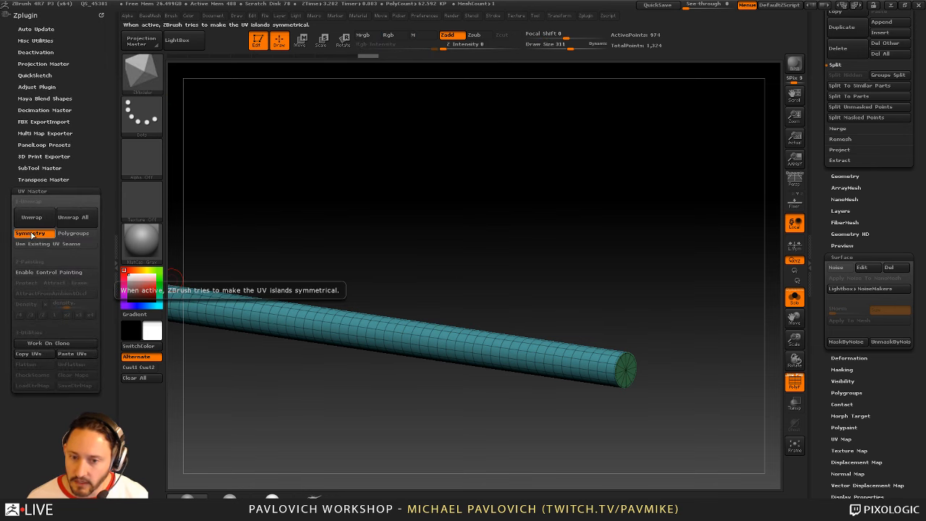
{"action": "left_click", "coordinate": [71, 233]}
{"action": "left_click_drag", "start_coordinate": [463, 239], "coordinate": [611, 352]}
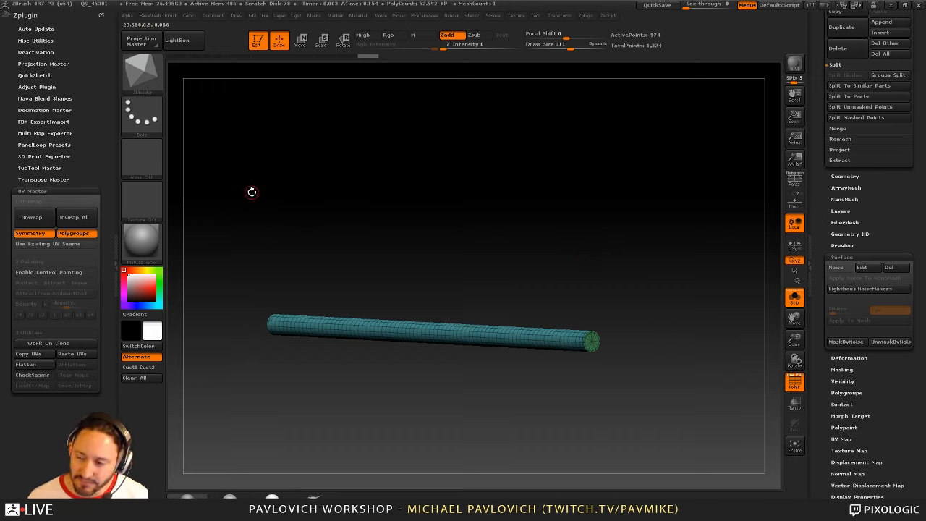
{"action": "left_click", "coordinate": [50, 343]}
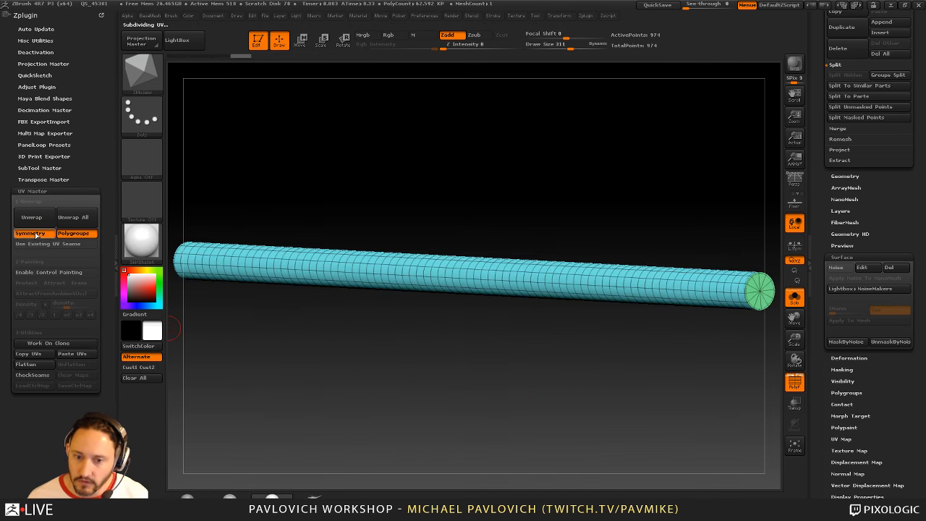
Flatten the unwrapped clone to inspect its UV islands, and restore its 3D shape
{"action": "left_click", "coordinate": [45, 369]}
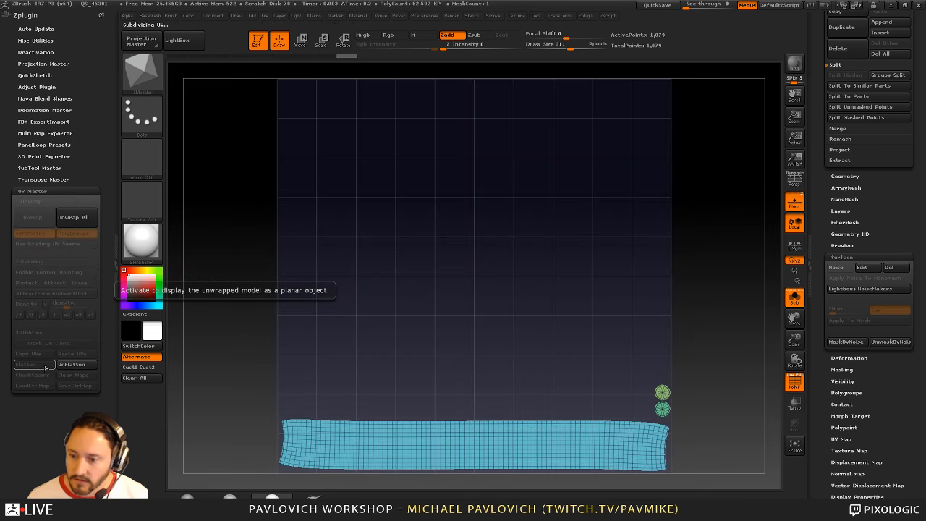
{"action": "key", "text": "s"}
{"action": "left_click_drag", "start_coordinate": [683, 282], "coordinate": [674, 281]}
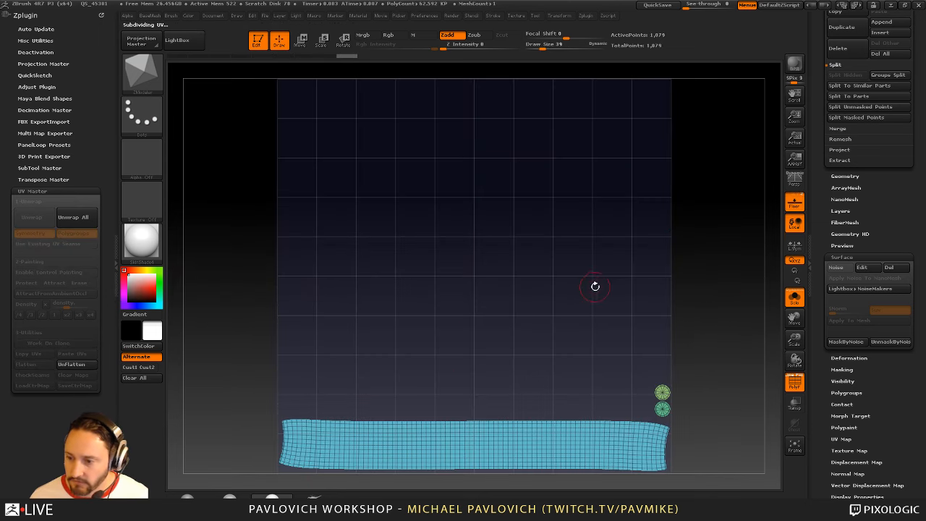
{"action": "left_click", "coordinate": [92, 366]}
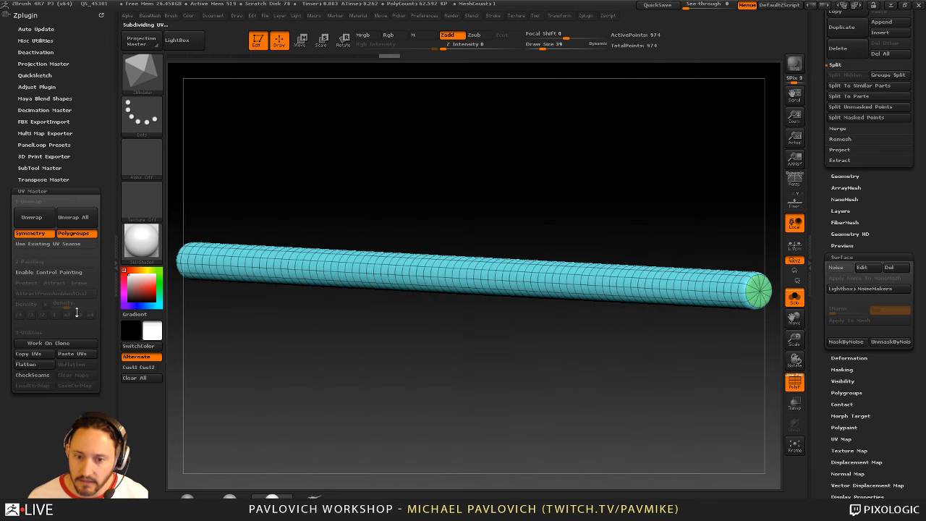
Copy the UVs from the working clone and paste them onto the original bar in the multi-subtool tool
{"action": "left_click", "coordinate": [28, 353]}
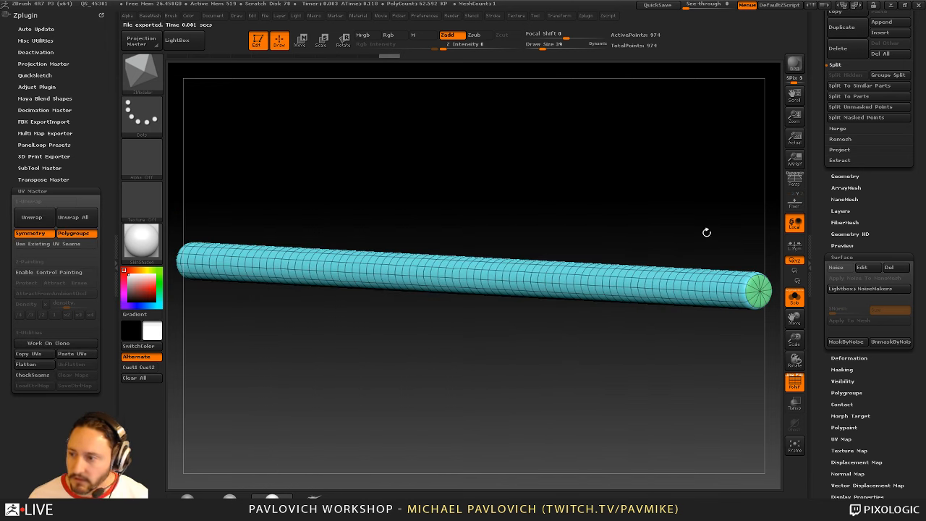
{"action": "left_click_drag", "start_coordinate": [818, 206], "coordinate": [819, 323]}
{"action": "left_click", "coordinate": [883, 197]}
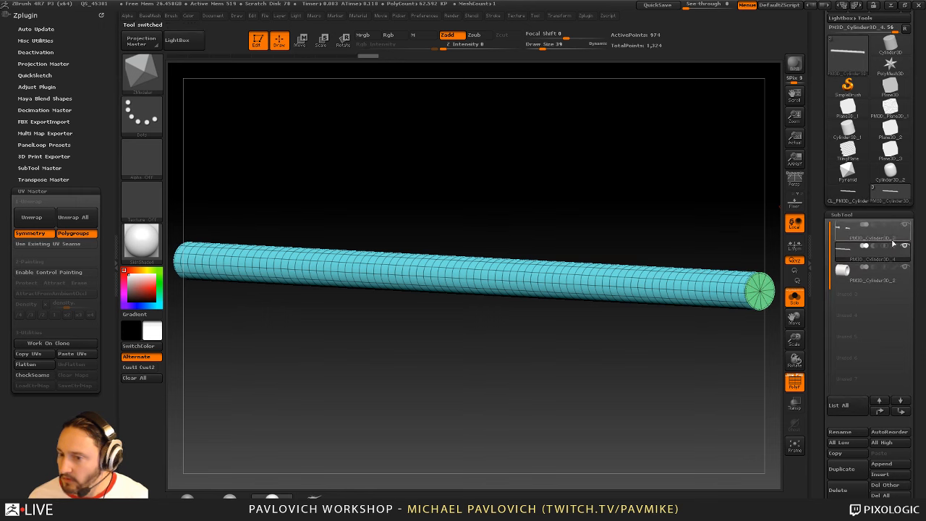
{"action": "left_click", "coordinate": [71, 354]}
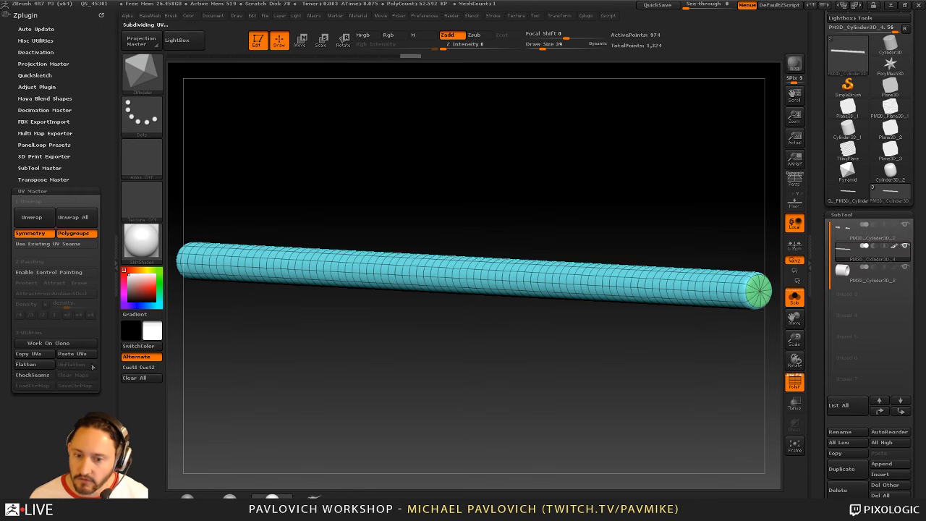
Crease the edges along the bar's polygroup borders with Crease PG
{"action": "left_click_drag", "start_coordinate": [645, 208], "coordinate": [670, 215]}
{"action": "key", "text": "1"}
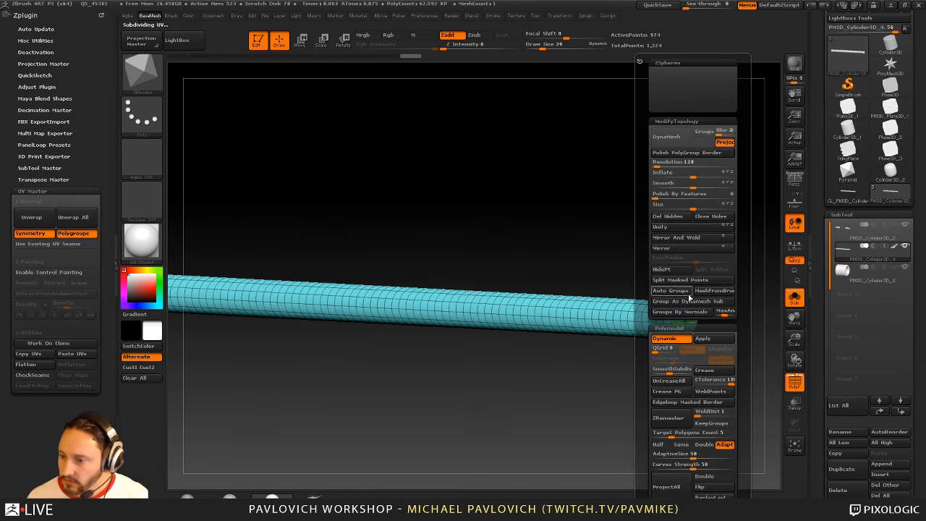
{"action": "left_click", "coordinate": [679, 392]}
{"action": "left_click_drag", "start_coordinate": [614, 238], "coordinate": [608, 268], "text": "alt"}
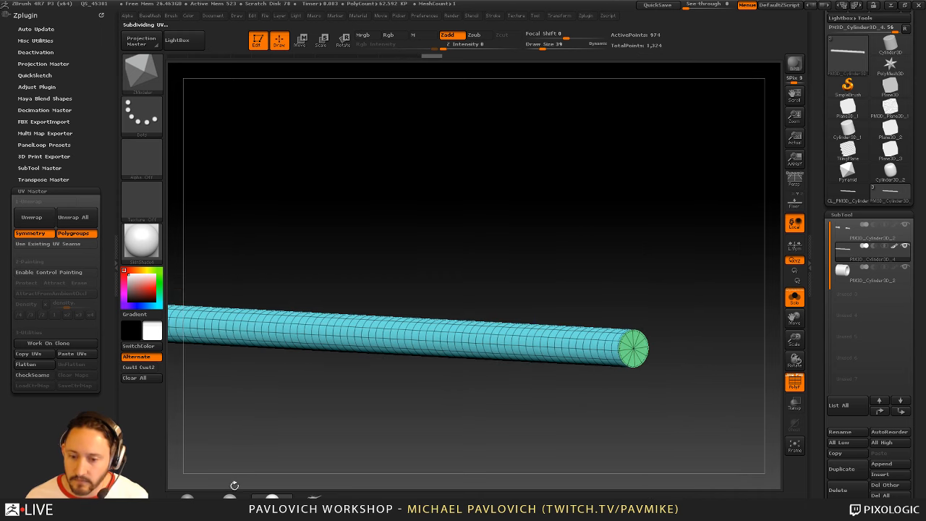
Select the MatCap Gray material and turn off polypaint display on the bar subtool
{"action": "left_click", "coordinate": [188, 499]}
{"action": "left_click_drag", "start_coordinate": [337, 288], "coordinate": [323, 309], "text": "alt"}
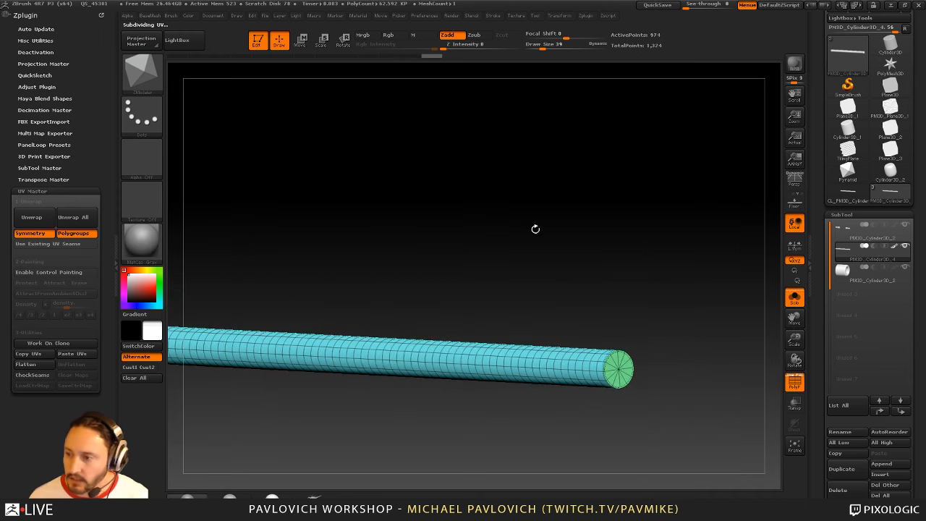
{"action": "left_click", "coordinate": [895, 247], "text": "shift"}
{"action": "mouse_move", "coordinate": [748, 278]}
{"action": "left_mouse_down"}
{"action": "mouse_move", "coordinate": [715, 291]}
{"action": "mouse_move", "coordinate": [739, 290]}
{"action": "left_mouse_up"}
Create a texture from UV Check on the bar to look for overlapping UVs, and turn the texture display off
{"action": "left_click_drag", "start_coordinate": [819, 333], "coordinate": [821, 264]}
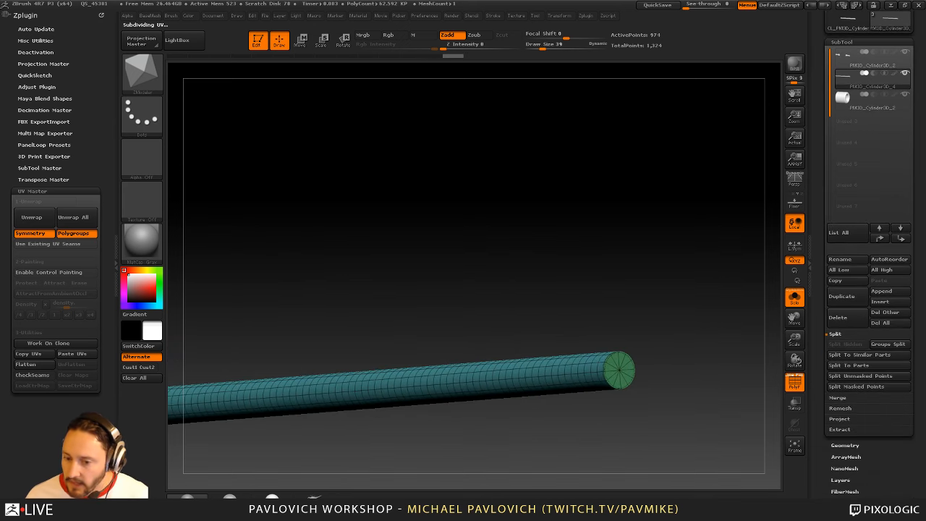
{"action": "mouse_move", "coordinate": [701, 250]}
{"action": "left_mouse_down"}
{"action": "mouse_move", "coordinate": [709, 280]}
{"action": "mouse_move", "coordinate": [735, 303]}
{"action": "left_mouse_up"}
{"action": "left_click_drag", "start_coordinate": [819, 327], "coordinate": [819, 256]}
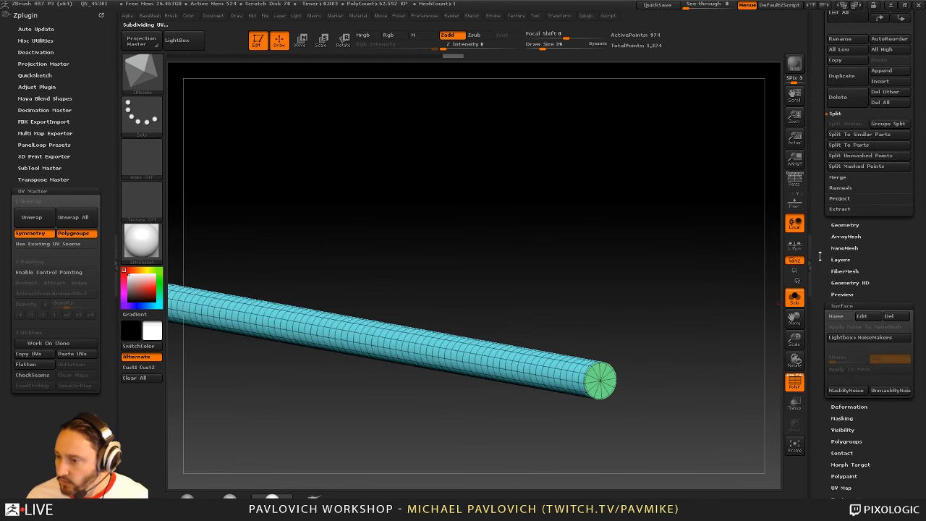
{"action": "left_click", "coordinate": [843, 304], "text": "shift"}
{"action": "left_click_drag", "start_coordinate": [817, 319], "coordinate": [818, 289]}
{"action": "left_click", "coordinate": [848, 358], "text": "shift"}
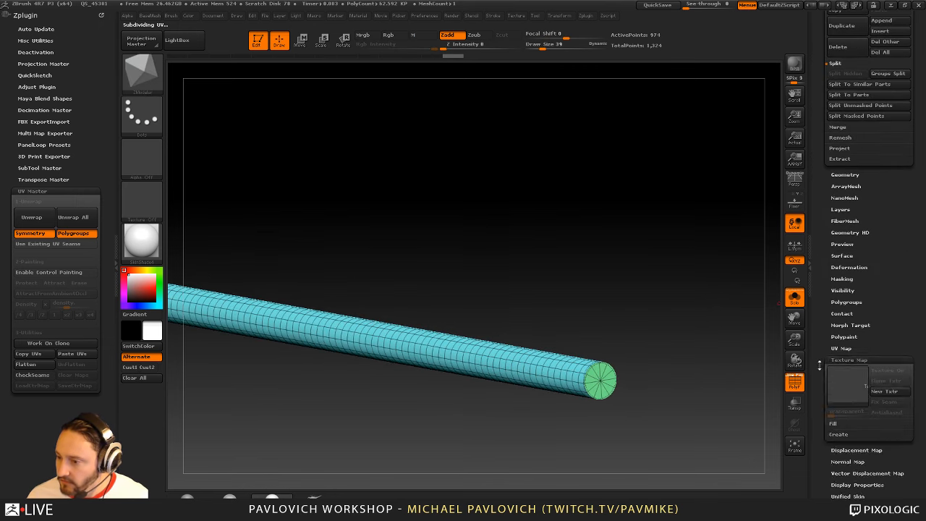
{"action": "left_click_drag", "start_coordinate": [820, 366], "coordinate": [820, 294]}
{"action": "left_click", "coordinate": [839, 363]}
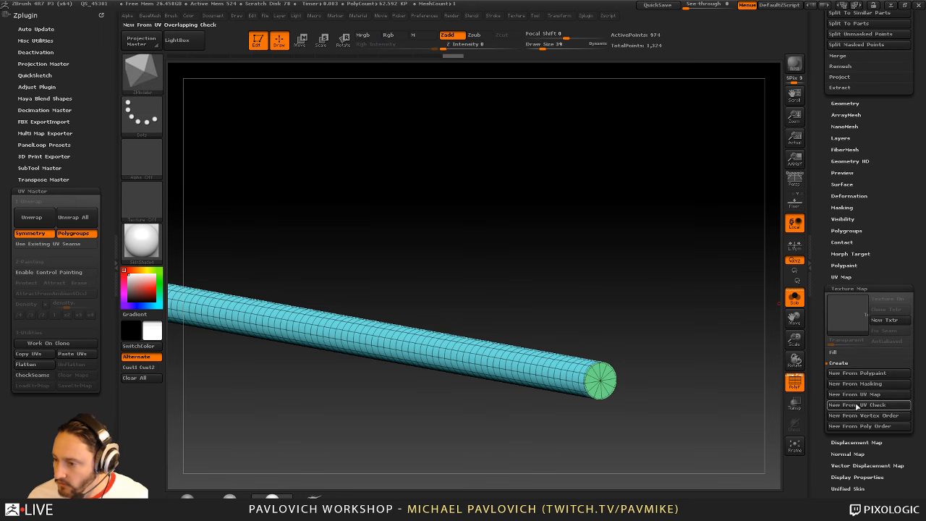
{"action": "left_click", "coordinate": [861, 406]}
{"action": "mouse_move", "coordinate": [862, 326]}
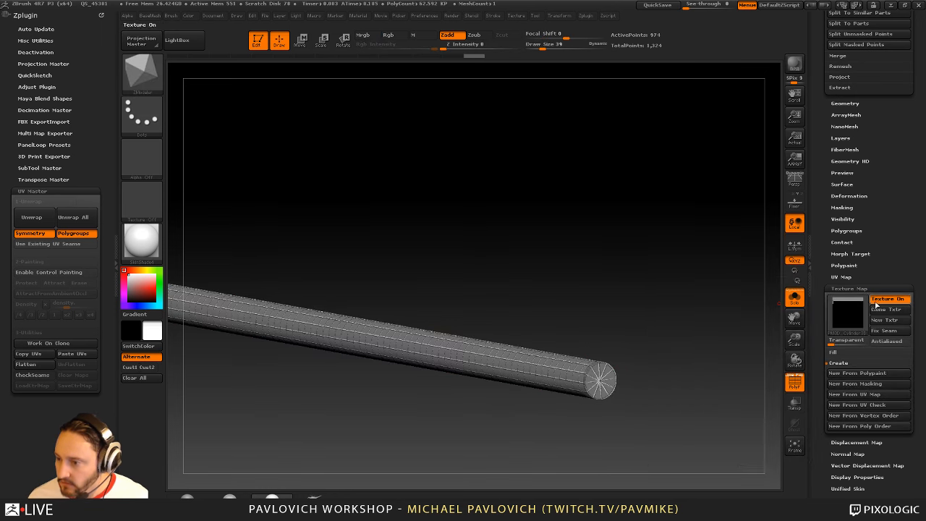
{"action": "left_click", "coordinate": [886, 298]}
{"action": "left_click", "coordinate": [849, 288]}
Turn off Solo and the polyframe display to show the bar together with its collars
{"action": "left_click_drag", "start_coordinate": [823, 257], "coordinate": [824, 390]}
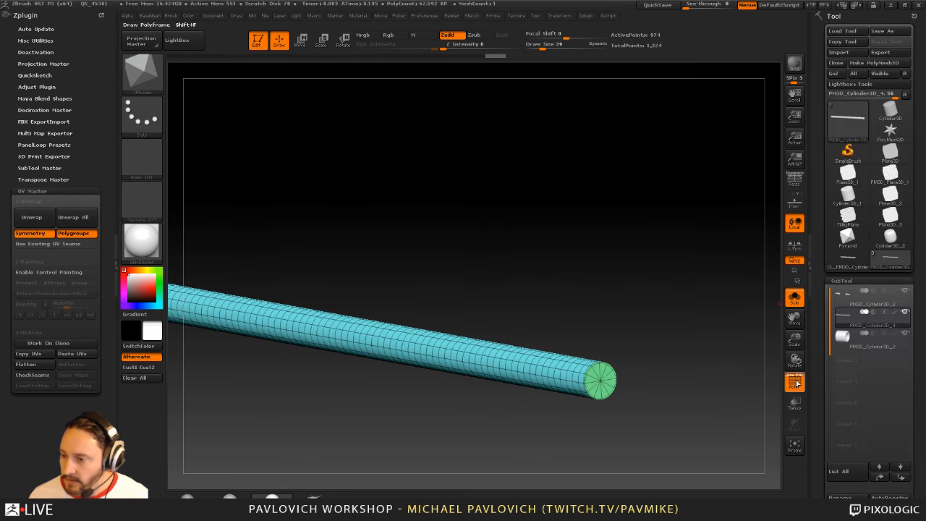
{"action": "left_click", "coordinate": [794, 297]}
{"action": "left_click_drag", "start_coordinate": [740, 334], "coordinate": [759, 337]}
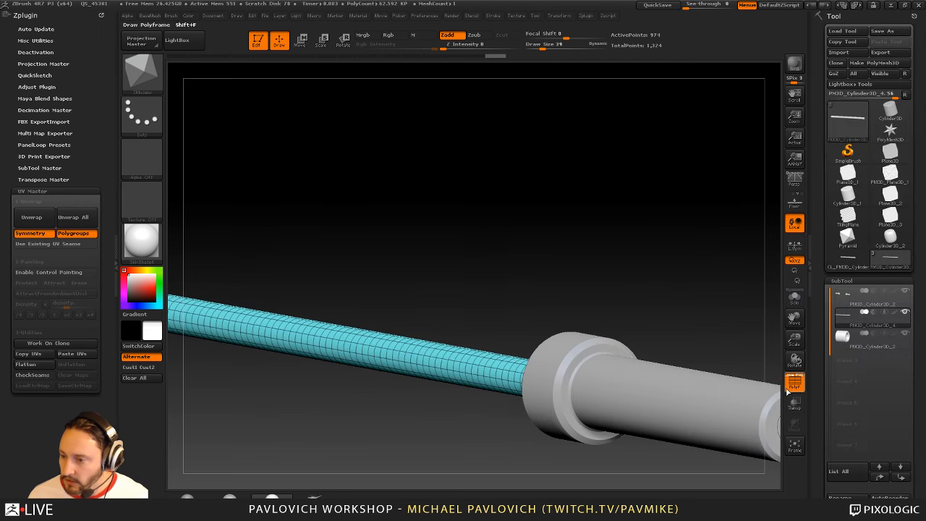
{"action": "key", "text": "shift+f"}
Activate the surface noise on the bar
{"action": "left_click_drag", "start_coordinate": [820, 361], "coordinate": [819, 246]}
{"action": "key", "text": "shift"}
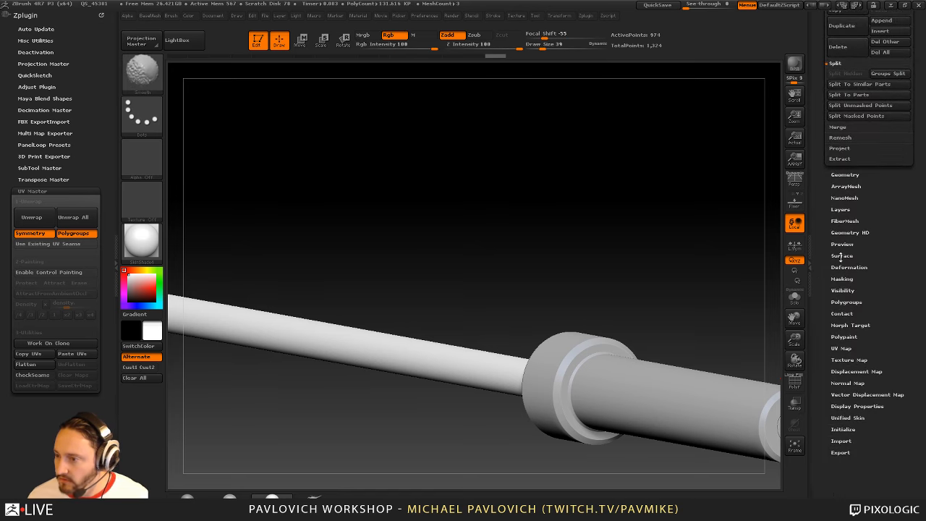
{"action": "left_click", "coordinate": [842, 255]}
{"action": "left_click", "coordinate": [835, 265]}
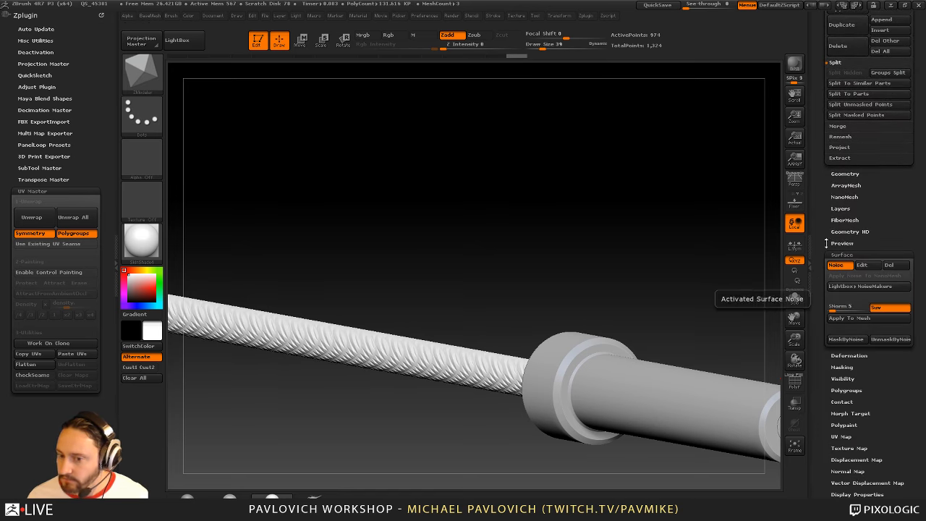
Switch the noise from 3D to UV mapping, with an alpha scale of about 0.05 and a strength of -0.5
{"action": "left_click", "coordinate": [862, 265]}
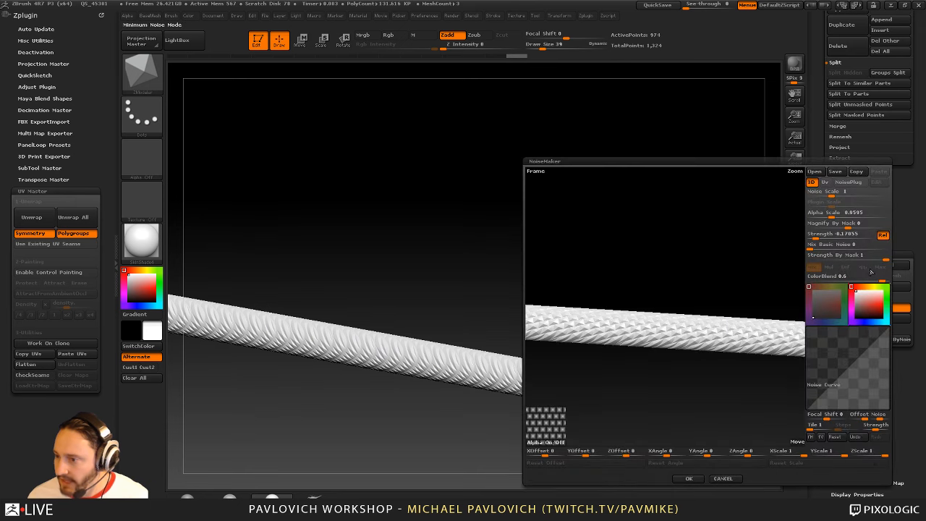
{"action": "left_click", "coordinate": [827, 214]}
{"action": "left_click_drag", "start_coordinate": [838, 217], "coordinate": [830, 235]}
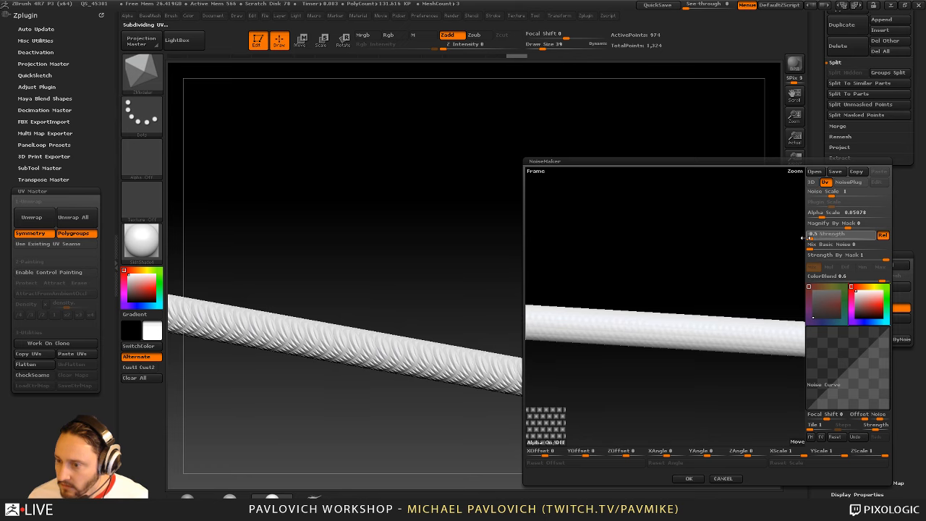
{"action": "left_click_drag", "start_coordinate": [728, 244], "coordinate": [558, 398]}
{"action": "left_click", "coordinate": [688, 478]}
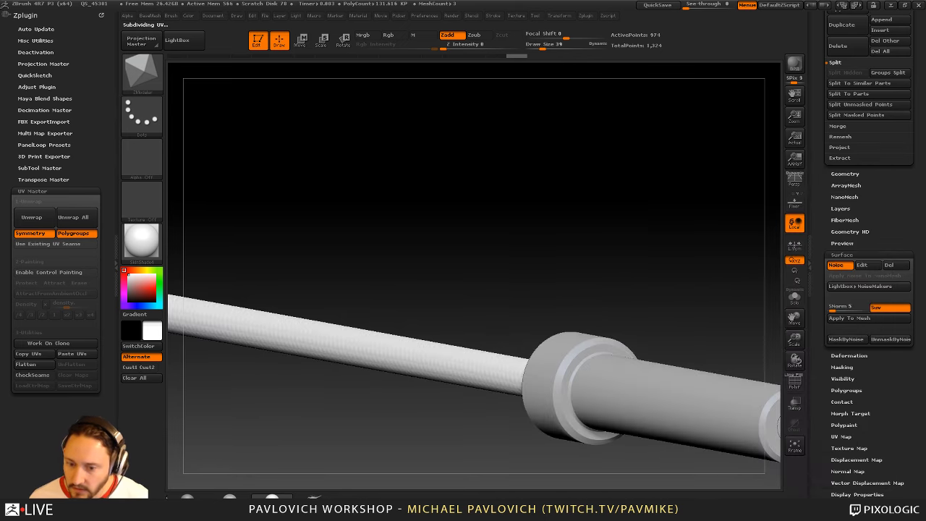
{"action": "left_click_drag", "start_coordinate": [629, 261], "coordinate": [654, 223]}
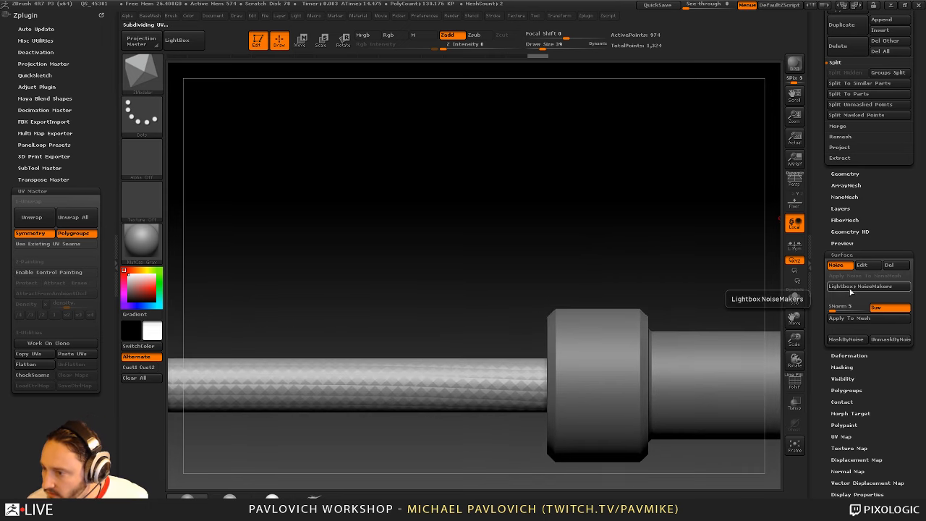
Set the noise's alpha scale to 0.07461 and strength to about -0.25, with relative strength turned off
{"action": "left_click", "coordinate": [862, 265]}
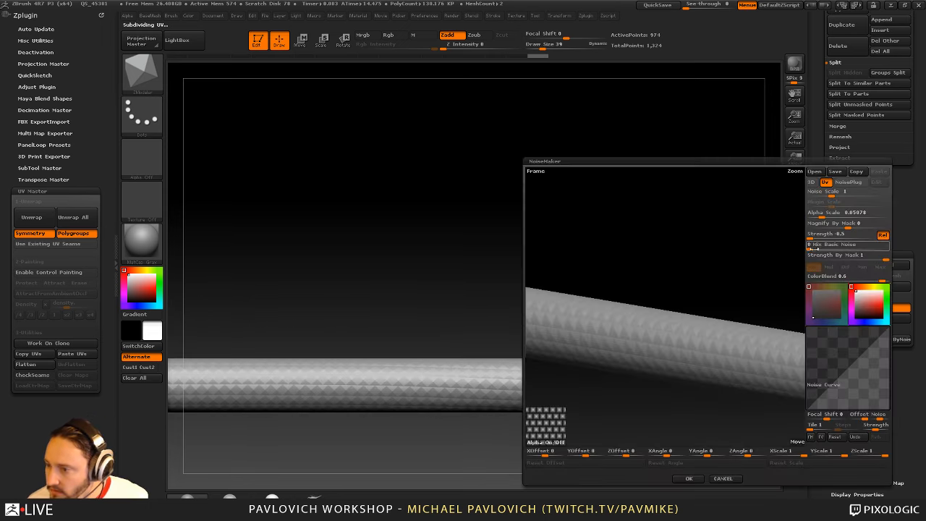
{"action": "mouse_move", "coordinate": [822, 216]}
{"action": "left_mouse_down"}
{"action": "mouse_move", "coordinate": [832, 215]}
{"action": "mouse_move", "coordinate": [818, 215]}
{"action": "left_mouse_up"}
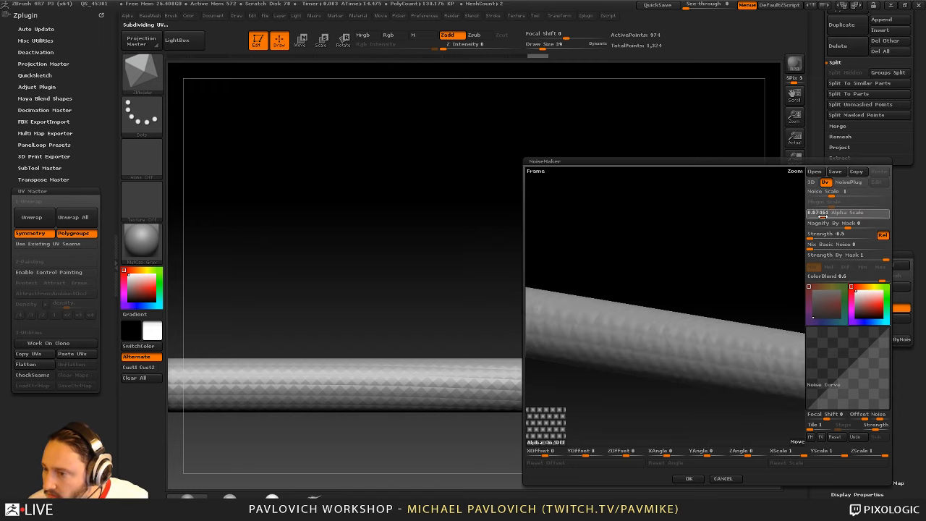
{"action": "mouse_move", "coordinate": [829, 237]}
{"action": "left_mouse_down"}
{"action": "mouse_move", "coordinate": [854, 236]}
{"action": "mouse_move", "coordinate": [814, 237]}
{"action": "left_mouse_up"}
{"action": "left_click", "coordinate": [884, 237]}
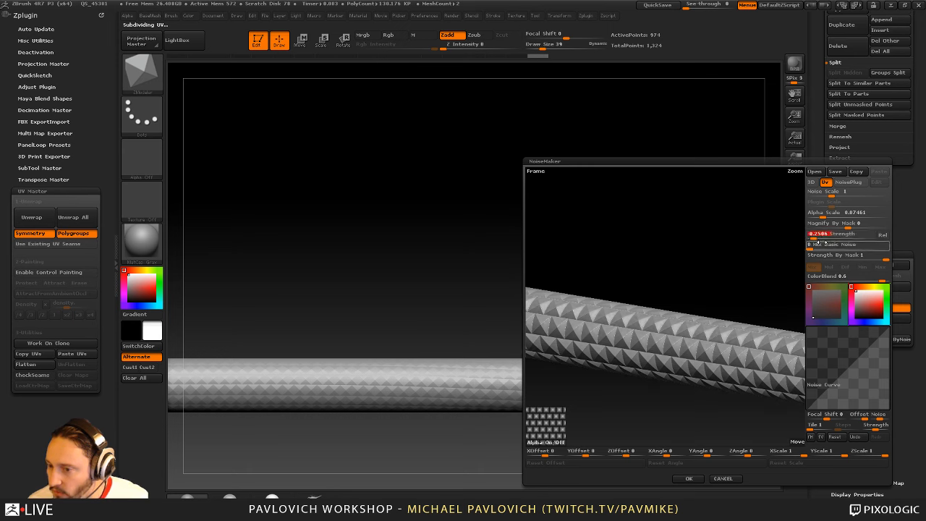
{"action": "left_click", "coordinate": [683, 479]}
{"action": "left_click_drag", "start_coordinate": [544, 247], "coordinate": [592, 226], "text": "alt"}
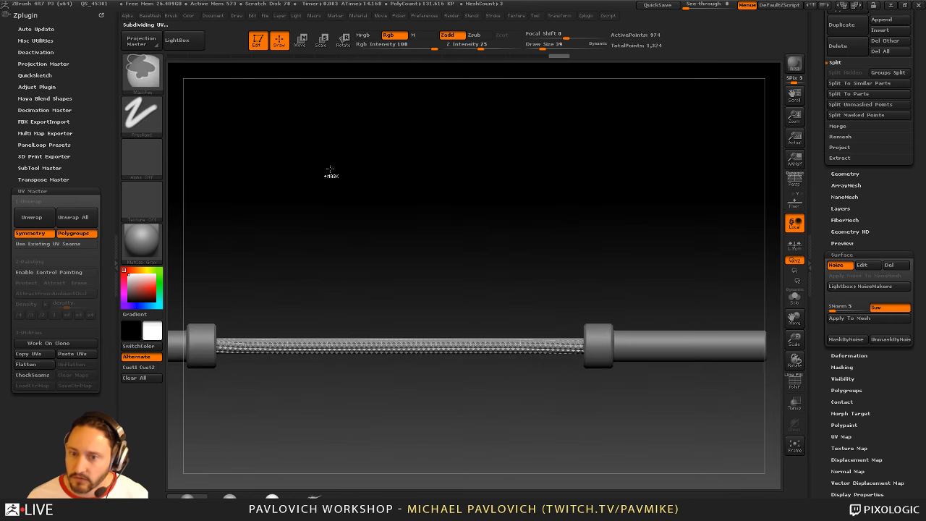
Tighten the knurl pattern by setting the noise's alpha scale to 0.02123
{"action": "left_click", "coordinate": [141, 71], "text": "ctrl"}
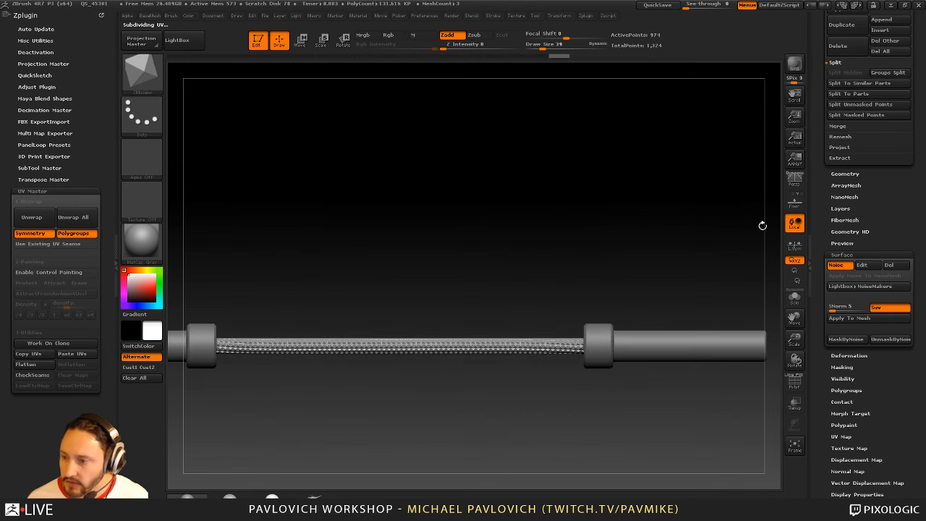
{"action": "left_click_drag", "start_coordinate": [681, 209], "coordinate": [698, 257], "text": "alt"}
{"action": "mouse_move", "coordinate": [822, 219]}
{"action": "left_mouse_down"}
{"action": "mouse_move", "coordinate": [821, 274]}
{"action": "mouse_move", "coordinate": [822, 253]}
{"action": "left_mouse_up"}
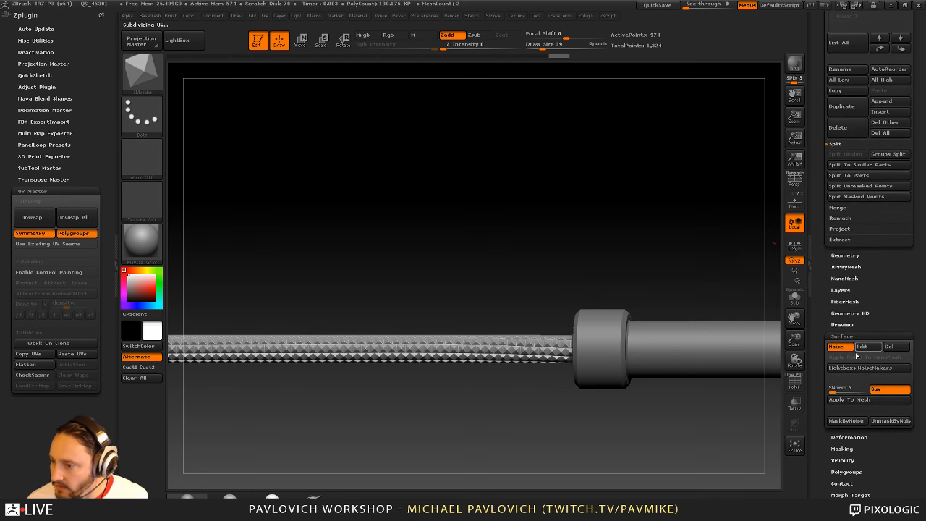
{"action": "left_click", "coordinate": [862, 348]}
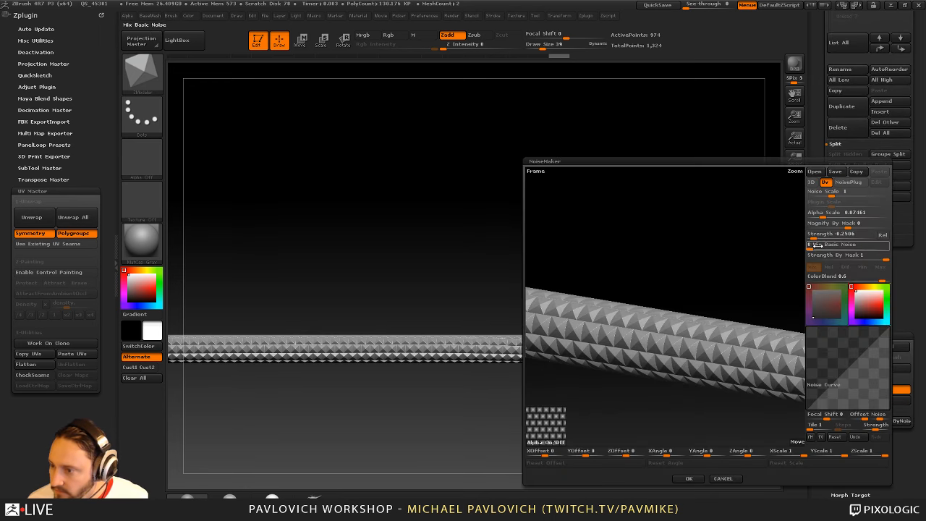
{"action": "left_click_drag", "start_coordinate": [826, 215], "coordinate": [820, 216]}
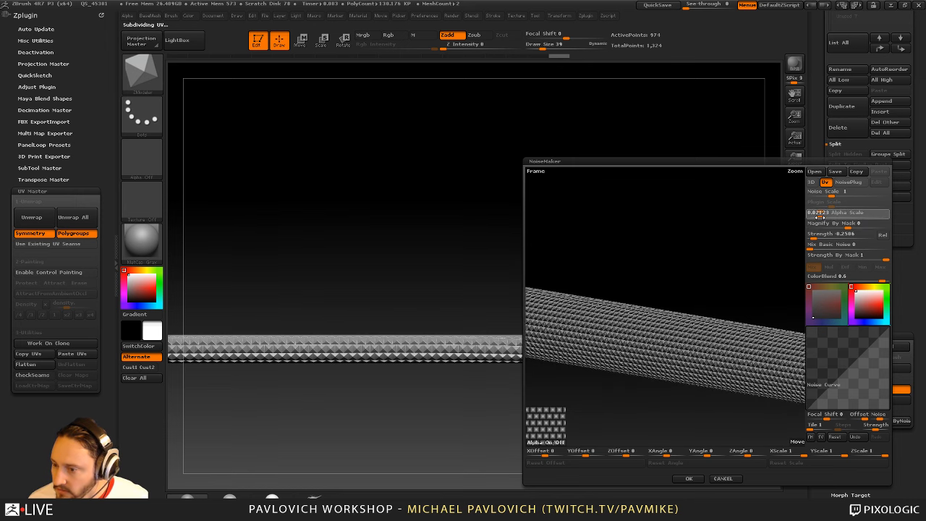
{"action": "left_click", "coordinate": [694, 478]}
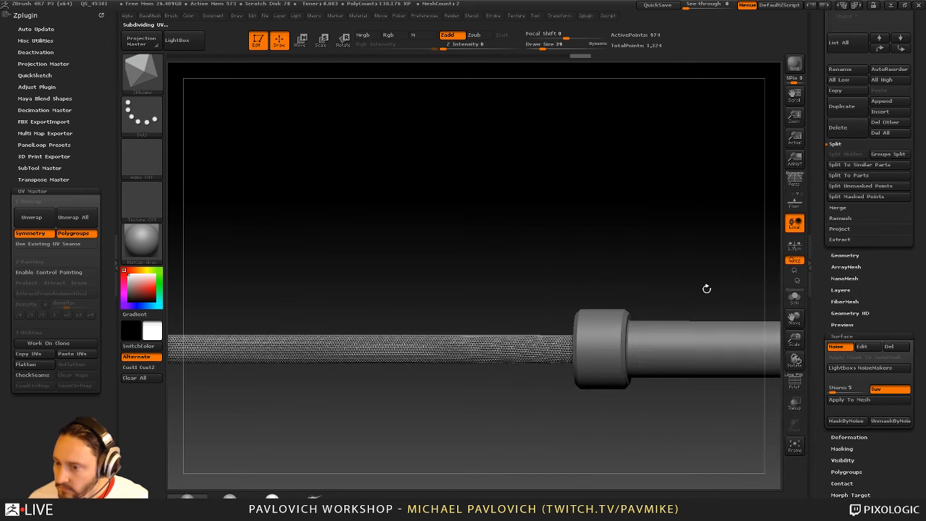
{"action": "left_click_drag", "start_coordinate": [706, 289], "coordinate": [660, 260]}
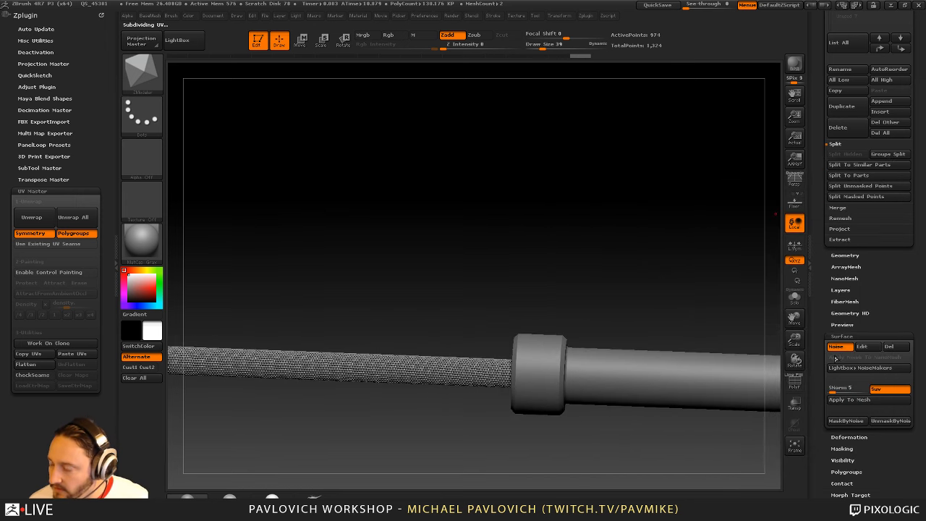
Adjust the strength of the bar's surface noise to make the knurling shallower
{"action": "left_click", "coordinate": [863, 348]}
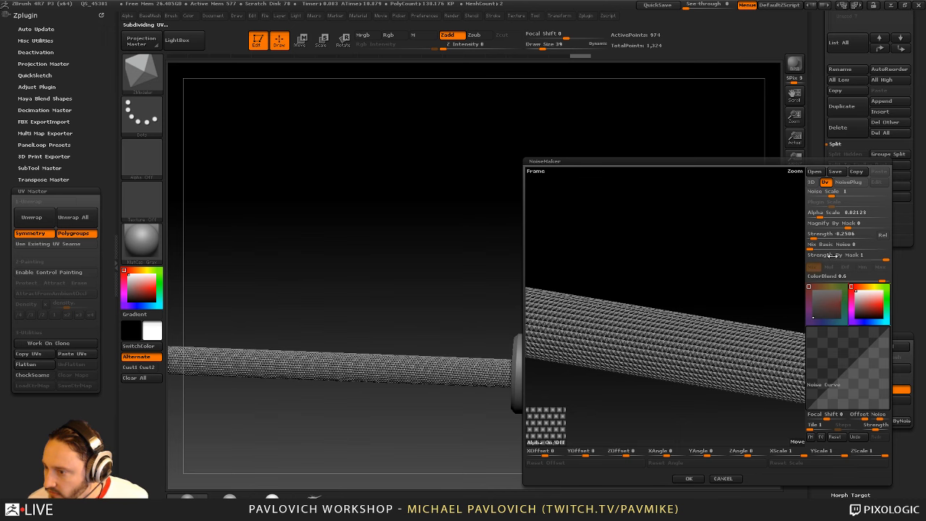
{"action": "left_click_drag", "start_coordinate": [813, 235], "coordinate": [821, 236]}
{"action": "left_click_drag", "start_coordinate": [584, 211], "coordinate": [631, 199], "text": "alt"}
Mask the outer sections of the bar, leaving its middle section unmasked
{"action": "key", "text": "ctrl"}
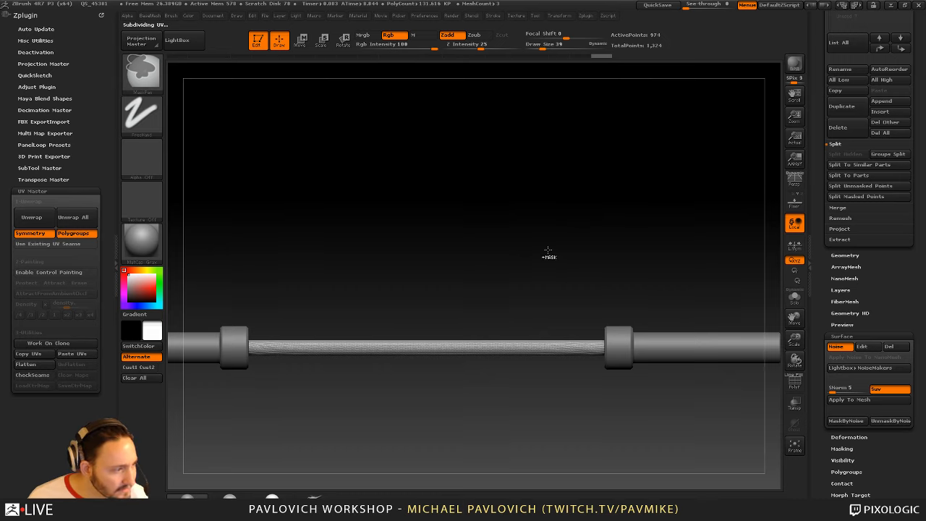
{"action": "left_click_drag", "start_coordinate": [515, 258], "coordinate": [654, 442], "text": "ctrl"}
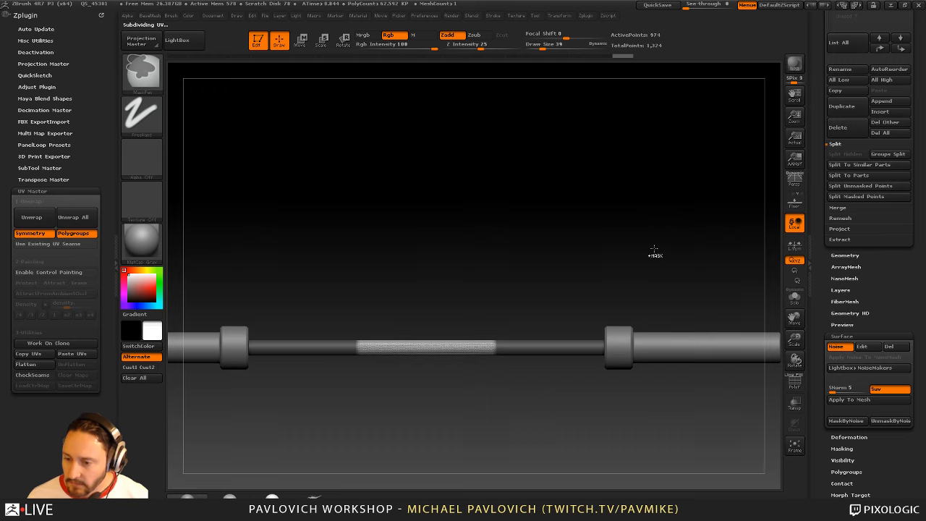
Invert the mask so the bar's outer sections are unmasked, and unmask a narrow ring near each end of the masked middle
{"action": "left_click", "coordinate": [692, 270], "text": "ctrl"}
{"action": "left_click_drag", "start_coordinate": [467, 297], "coordinate": [484, 413], "text": "ctrl"}
{"action": "left_click_drag", "start_coordinate": [637, 228], "coordinate": [641, 235]}
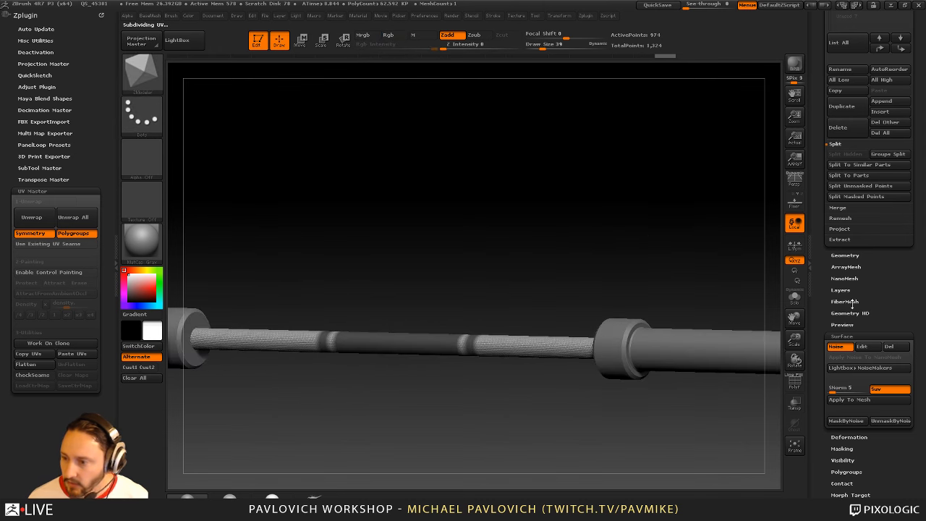
Turn off the mask display to show the masked knurling on the bar without dark shading
{"action": "left_click", "coordinate": [842, 336], "text": "shift"}
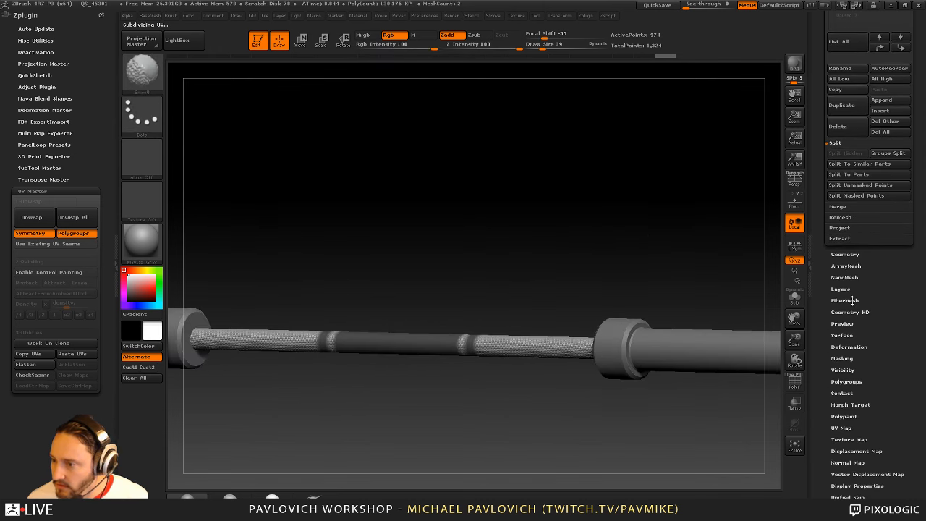
{"action": "left_click", "coordinate": [842, 359]}
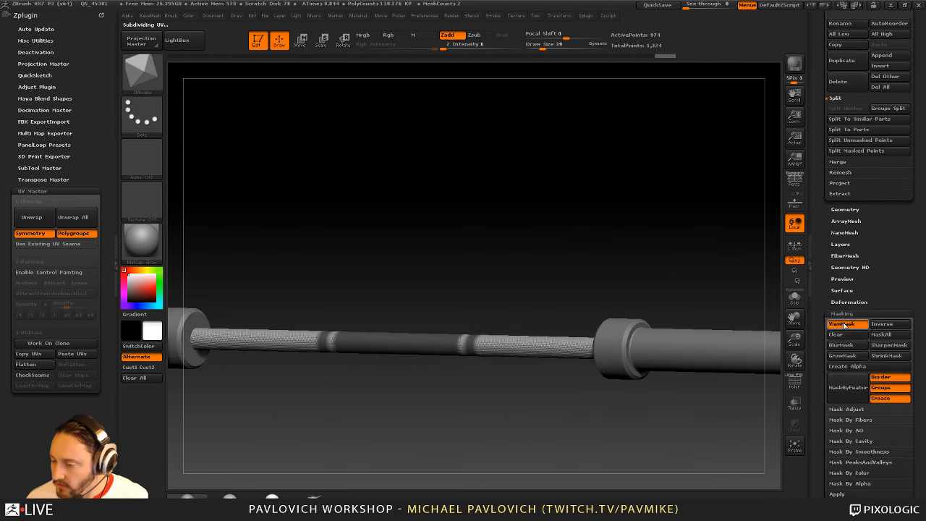
{"action": "left_click", "coordinate": [844, 325]}
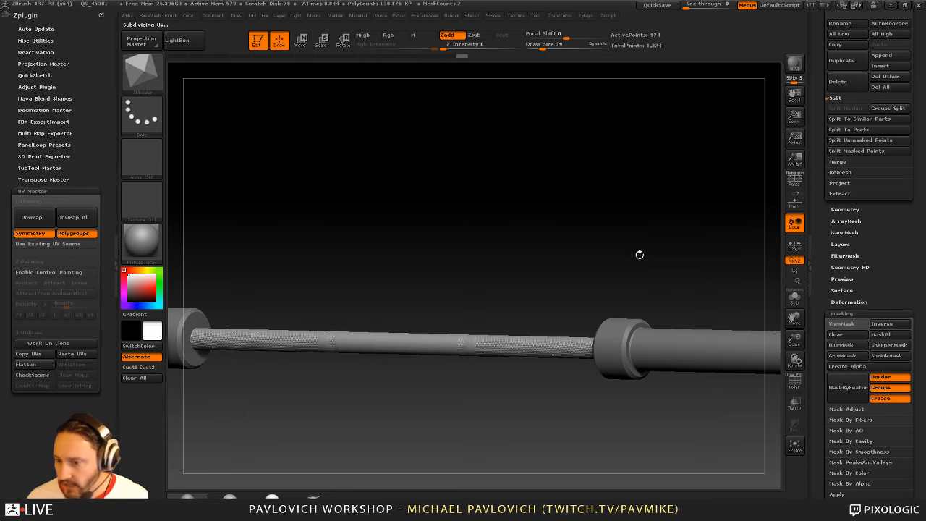
{"action": "mouse_move", "coordinate": [639, 254]}
{"action": "left_mouse_down"}
{"action": "mouse_move", "coordinate": [681, 255]}
{"action": "mouse_move", "coordinate": [684, 239]}
{"action": "mouse_move", "coordinate": [665, 275]}
{"action": "mouse_move", "coordinate": [661, 240]}
{"action": "mouse_move", "coordinate": [679, 252]}
{"action": "mouse_move", "coordinate": [684, 281]}
{"action": "mouse_move", "coordinate": [651, 211]}
{"action": "left_mouse_up"}
{"action": "left_click_drag", "start_coordinate": [677, 246], "coordinate": [704, 278], "text": "shift"}
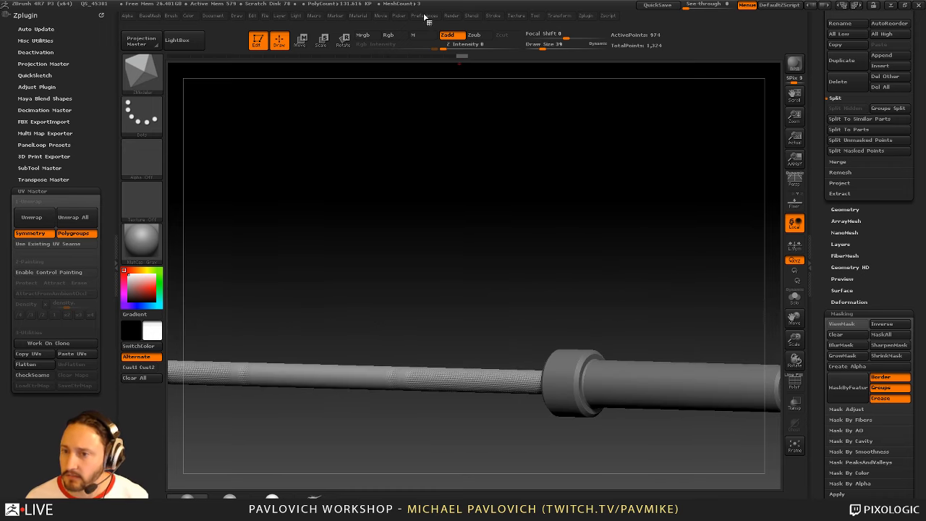
Send the barbell to KeyShot for rendering through the ZBrush to KeyShot bridge
{"action": "left_click", "coordinate": [452, 16]}
{"action": "left_click", "coordinate": [489, 84]}
{"action": "left_click", "coordinate": [483, 94]}
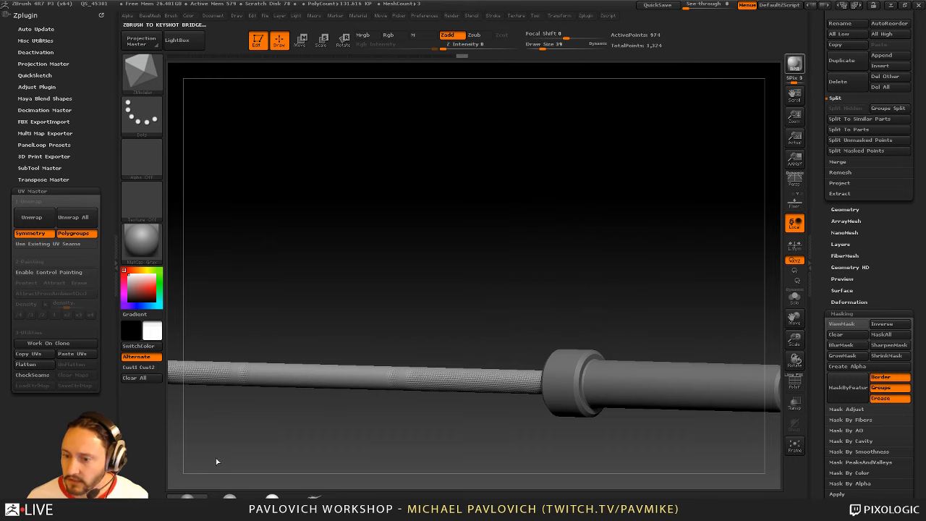
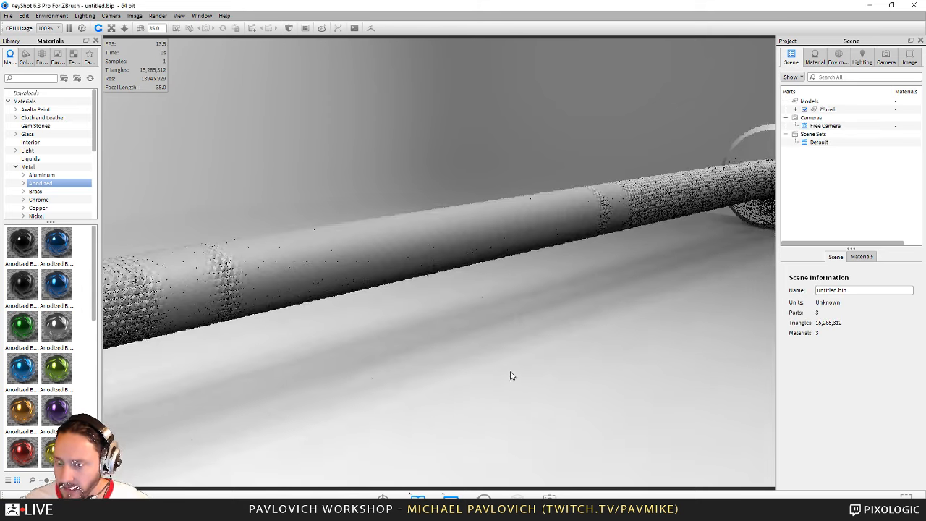
Examine the knurled bar in KeyShot from closer and wider angles, pause the render and return to ZBrush
{"action": "left_click_drag", "start_coordinate": [453, 375], "coordinate": [366, 306]}
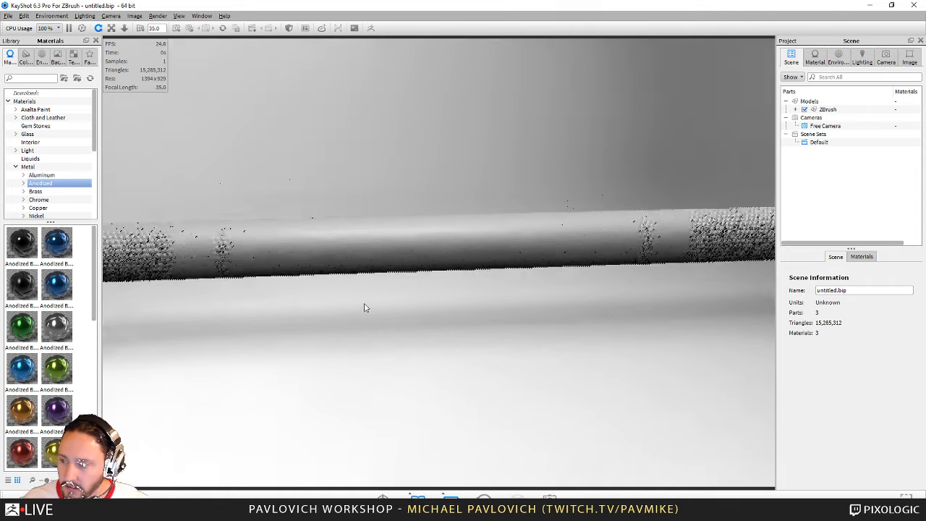
{"action": "left_click_drag", "start_coordinate": [415, 352], "coordinate": [316, 355]}
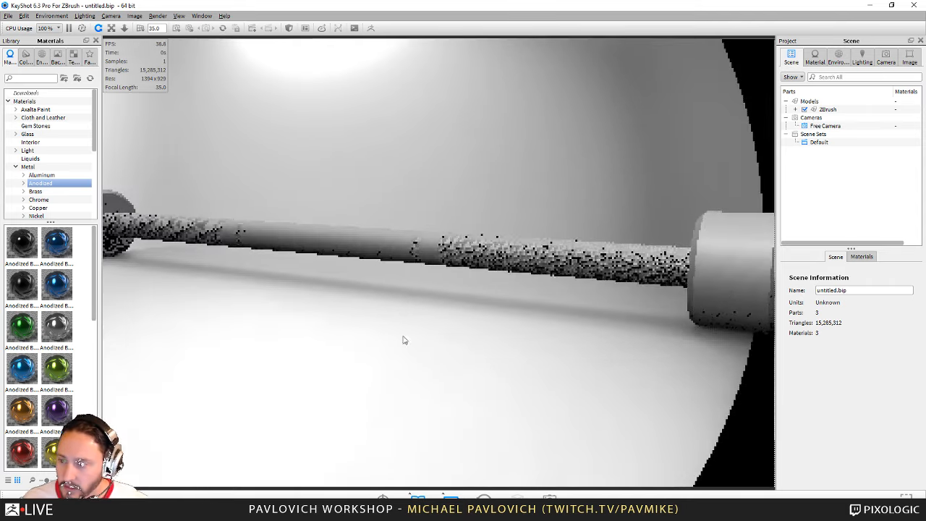
{"action": "left_click_drag", "start_coordinate": [403, 340], "coordinate": [439, 364]}
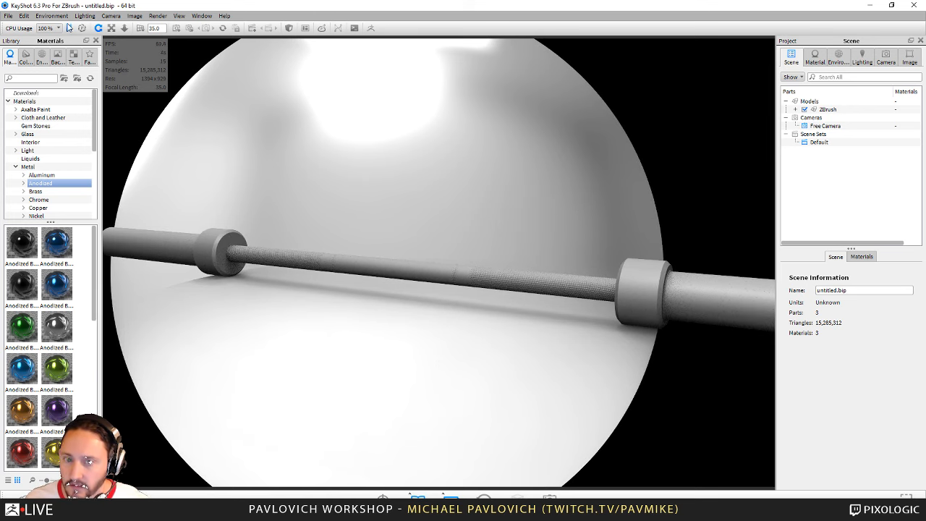
{"action": "left_click", "coordinate": [69, 28]}
{"action": "left_click", "coordinate": [869, 5]}
Select the bar, PM3D_Cylinder3D_4, as the active subtool
{"action": "left_click_drag", "start_coordinate": [605, 242], "coordinate": [589, 213]}
{"action": "left_click_drag", "start_coordinate": [644, 243], "coordinate": [611, 228]}
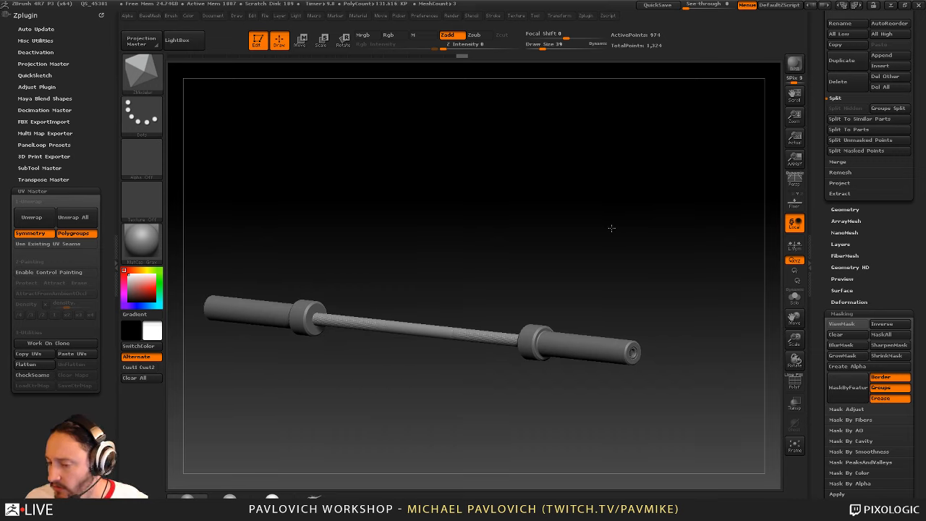
{"action": "left_click", "coordinate": [830, 210]}
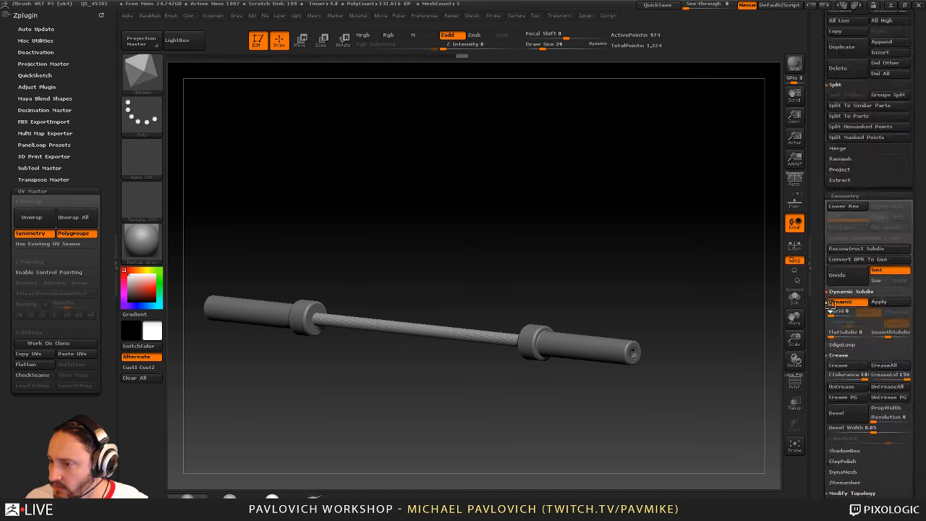
{"action": "left_click_drag", "start_coordinate": [830, 312], "coordinate": [843, 362]}
{"action": "left_click", "coordinate": [877, 282]}
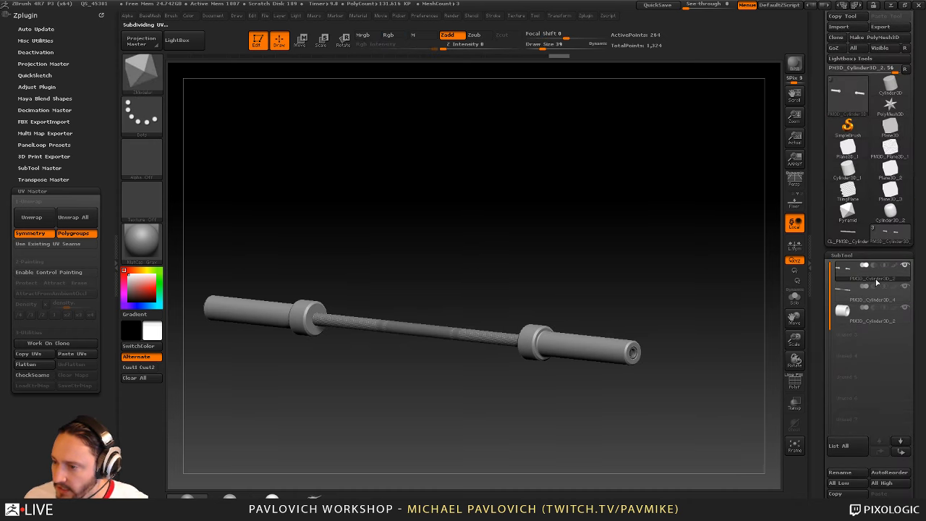
{"action": "left_click", "coordinate": [880, 299]}
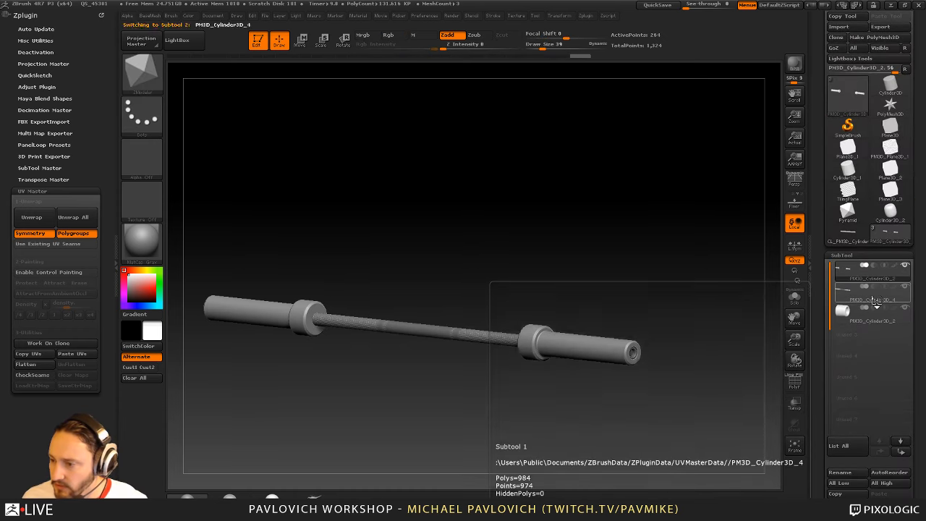
{"action": "left_click", "coordinate": [879, 324]}
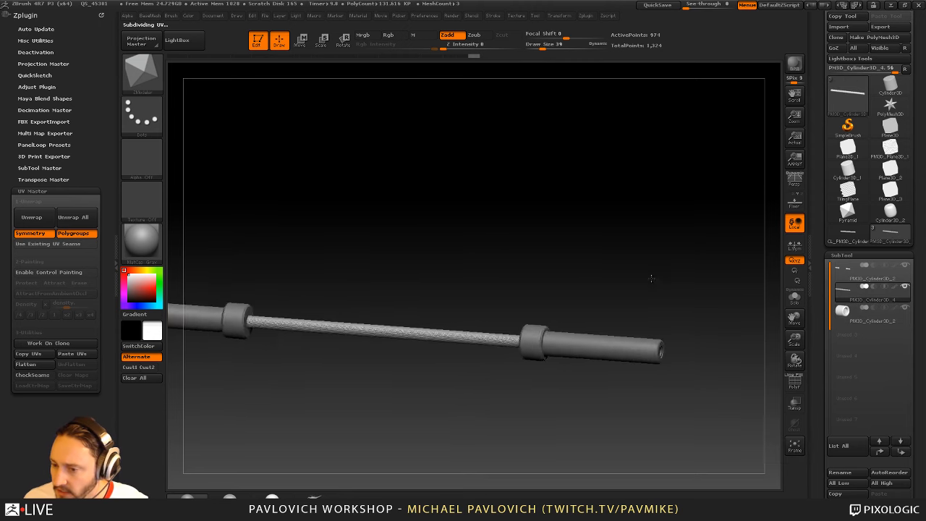
Switch the bar's surface noise off and back on to compare the smooth and knurled surfaces
{"action": "left_click_drag", "start_coordinate": [821, 345], "coordinate": [818, 227]}
{"action": "key", "text": "shift"}
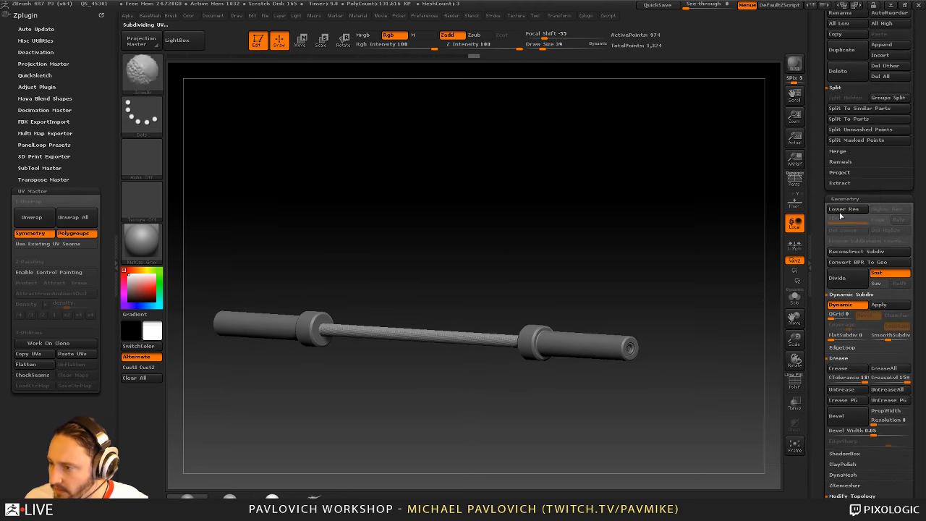
{"action": "left_click", "coordinate": [840, 199]}
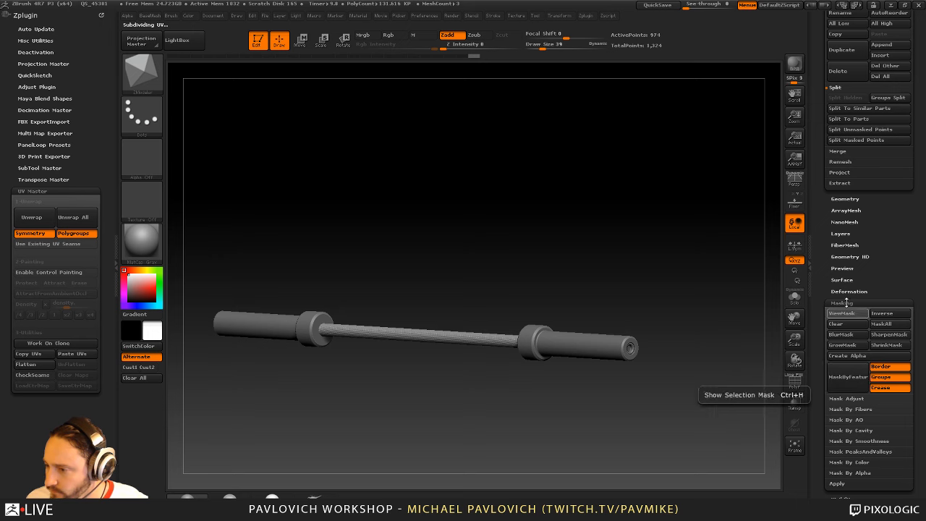
{"action": "scroll", "coordinate": [839, 362], "scroll_direction": "up", "scroll_amount": 5}
{"action": "scroll", "coordinate": [833, 333], "scroll_direction": "down", "scroll_amount": 5}
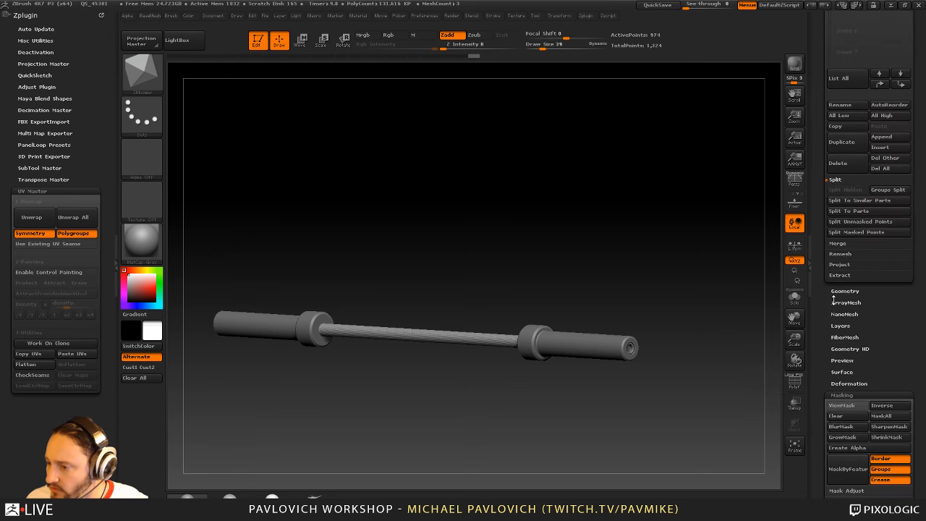
{"action": "key", "text": "shift"}
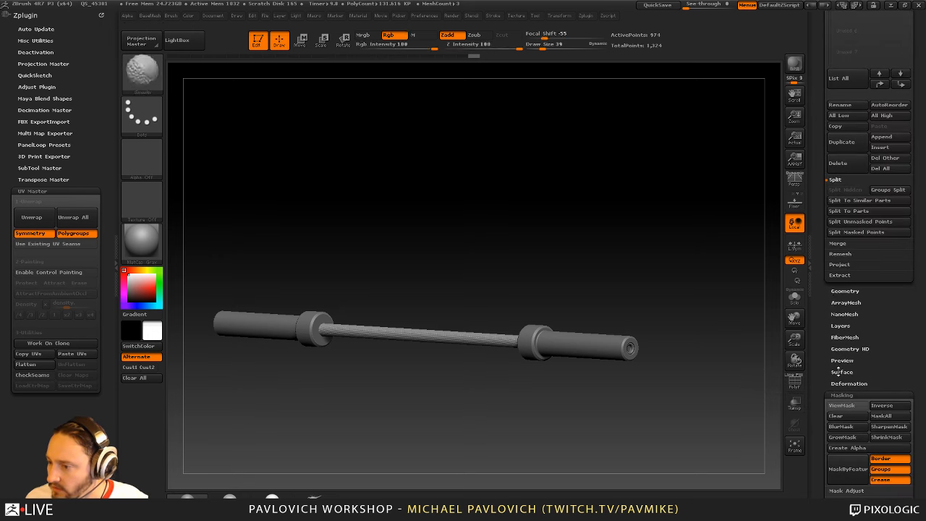
{"action": "left_click", "coordinate": [842, 371]}
{"action": "left_click", "coordinate": [836, 381]}
{"action": "left_click", "coordinate": [837, 383]}
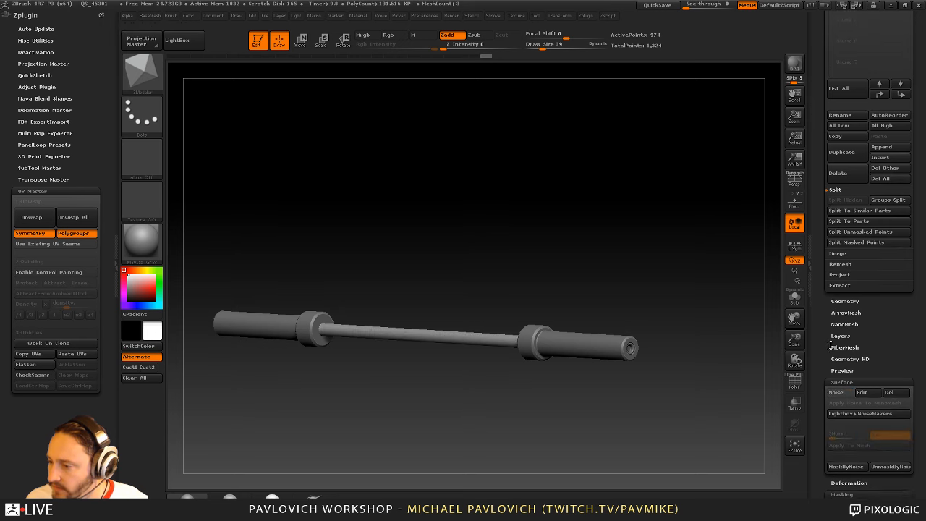
{"action": "left_click", "coordinate": [832, 347]}
{"action": "left_click_drag", "start_coordinate": [828, 307], "coordinate": [818, 437]}
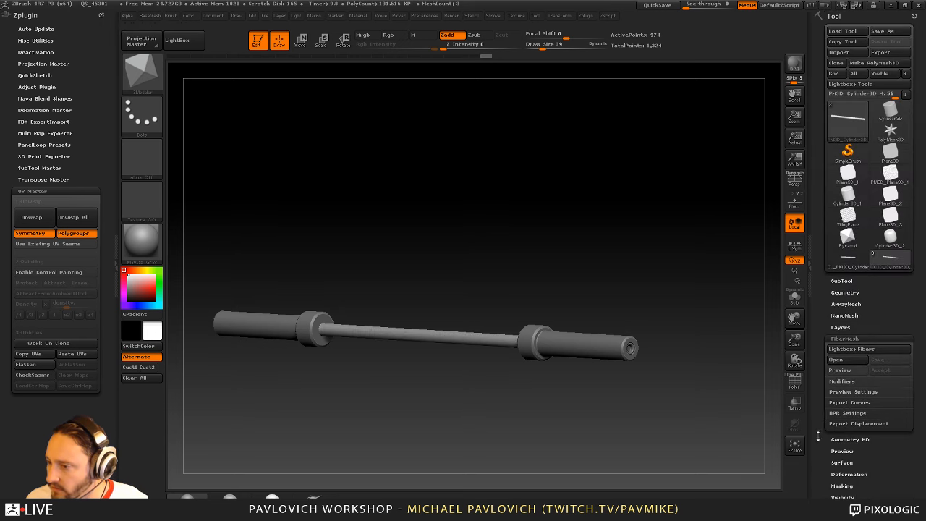
{"action": "left_click", "coordinate": [832, 339], "text": "shift"}
{"action": "left_click", "coordinate": [842, 373]}
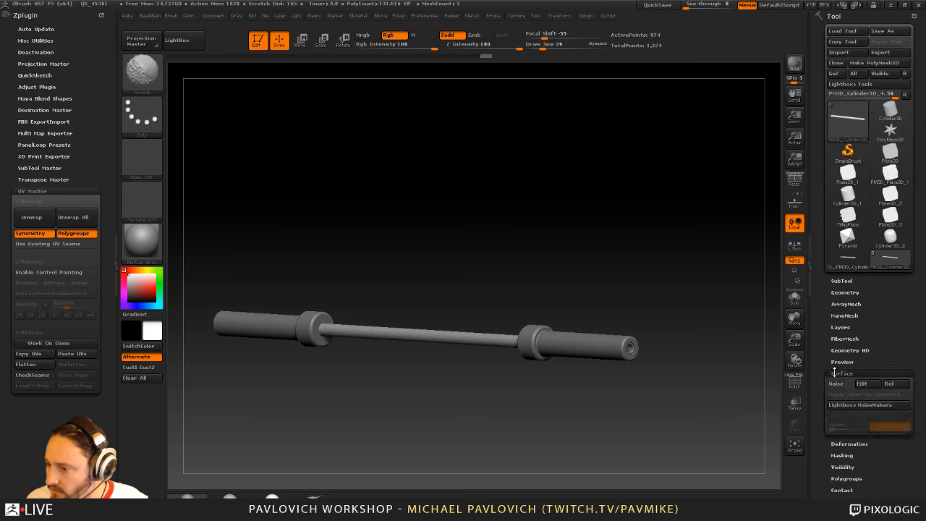
{"action": "left_click", "coordinate": [837, 384]}
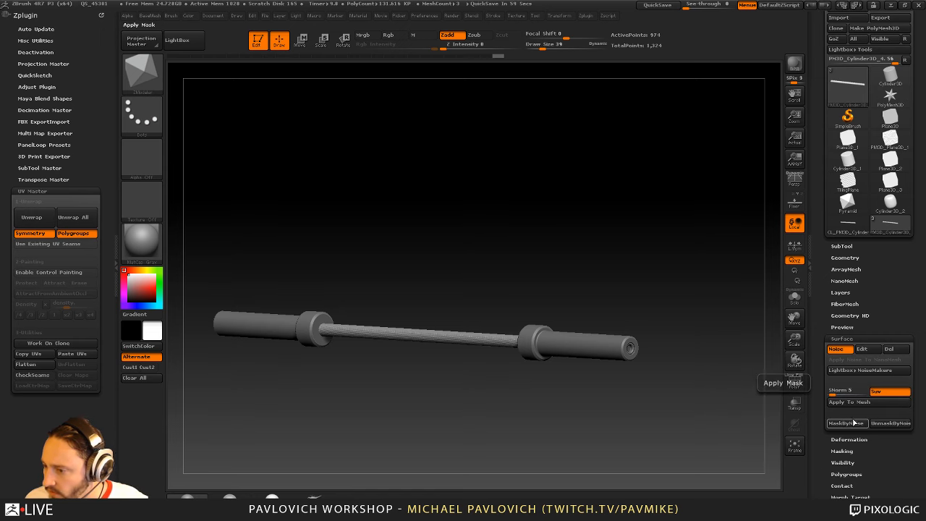
Save the bar's NoiseMaker settings to a file on the Desktop and delete the noise from the bar
{"action": "left_click", "coordinate": [862, 351]}
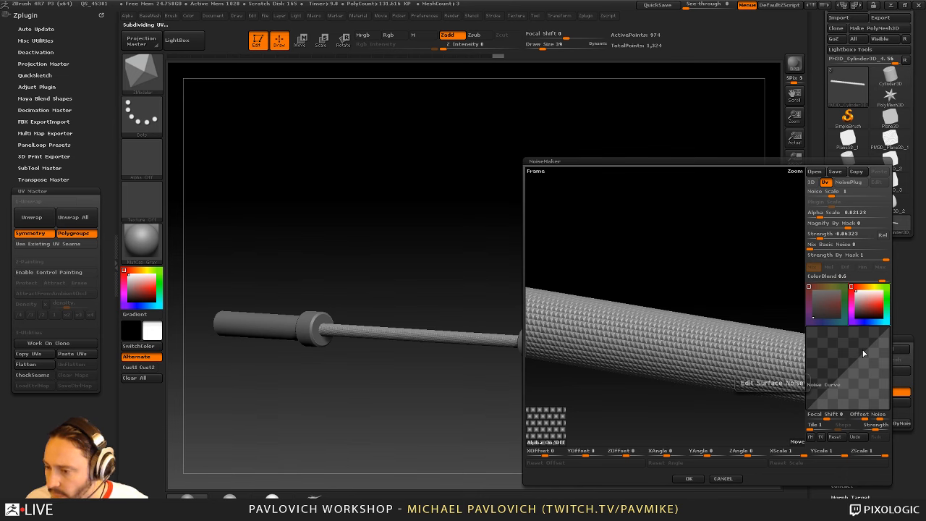
{"action": "left_click", "coordinate": [836, 172]}
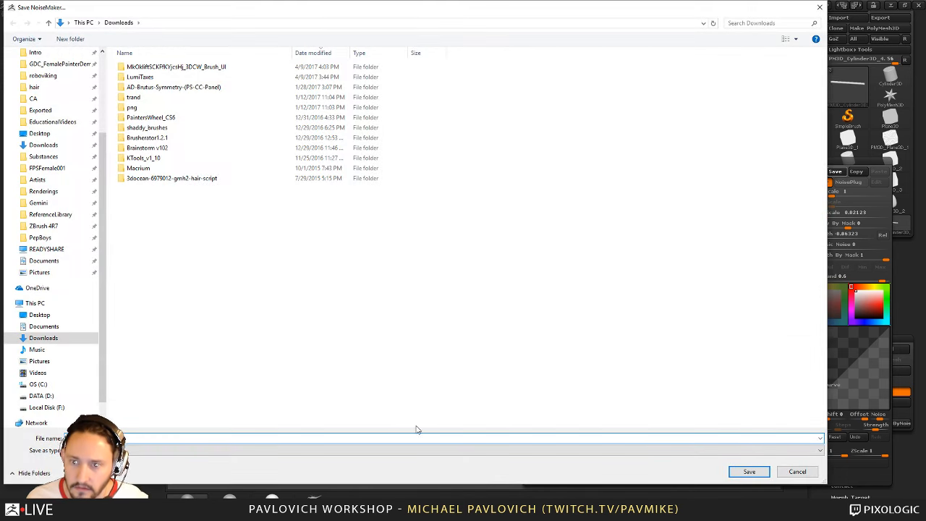
{"action": "left_click", "coordinate": [39, 133]}
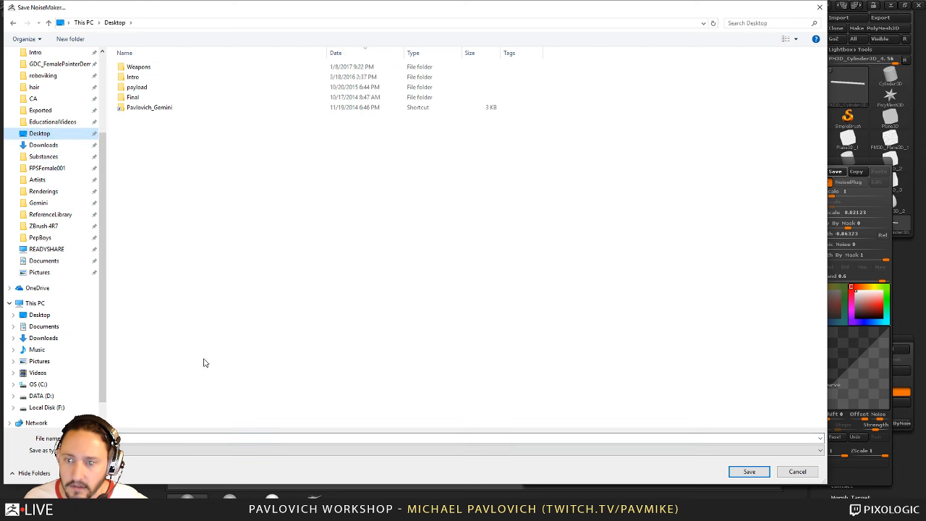
{"action": "left_click", "coordinate": [580, 440]}
{"action": "left_click", "coordinate": [753, 473]}
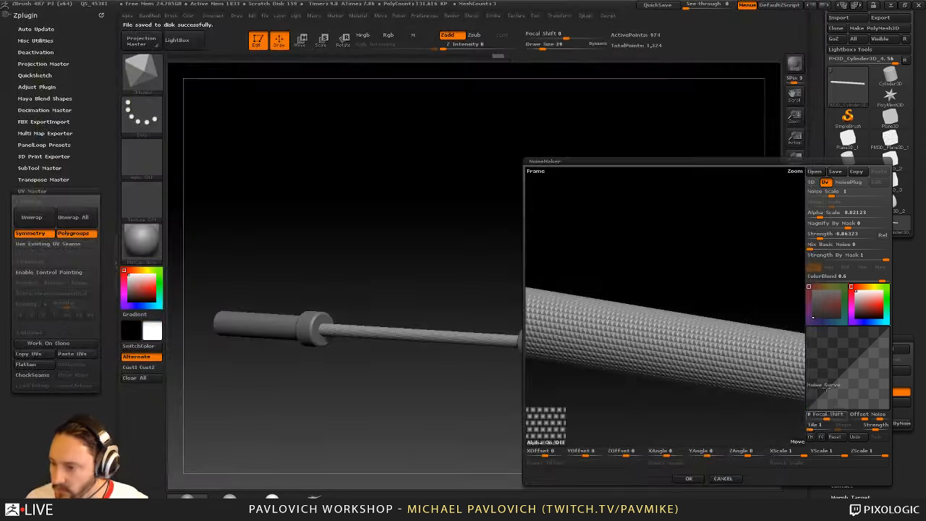
{"action": "left_click", "coordinate": [688, 478]}
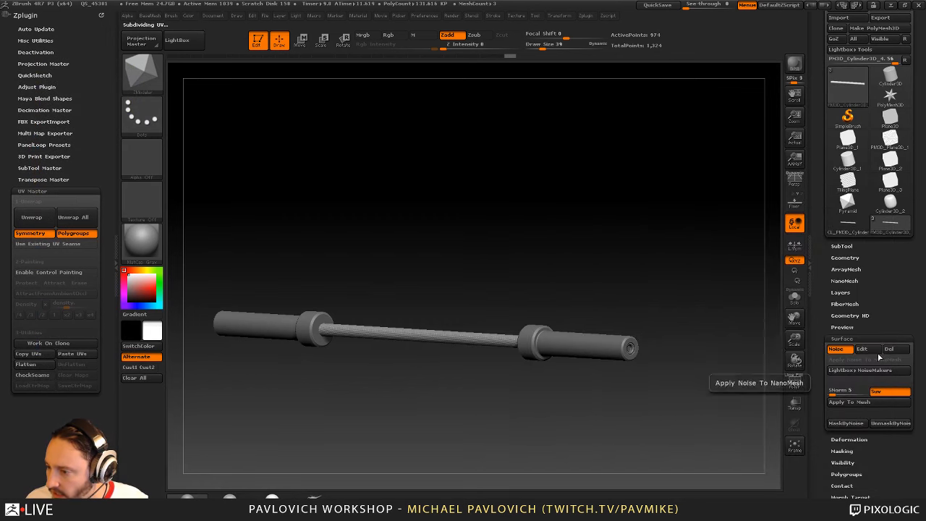
{"action": "left_click", "coordinate": [888, 351]}
{"action": "scroll", "coordinate": [847, 290], "scroll_direction": "up", "scroll_amount": 3}
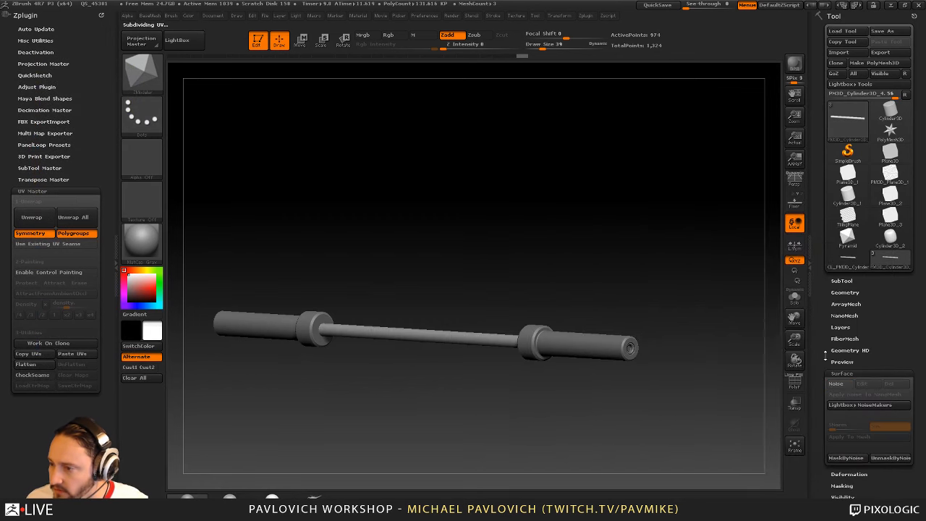
Merge the sleeves subtool down with the bar and the remaining cylinder into one subtool, choosing Always OK for the non-undoable operation
{"action": "left_click", "coordinate": [847, 283], "text": "shift"}
{"action": "left_click_drag", "start_coordinate": [825, 410], "coordinate": [824, 237]}
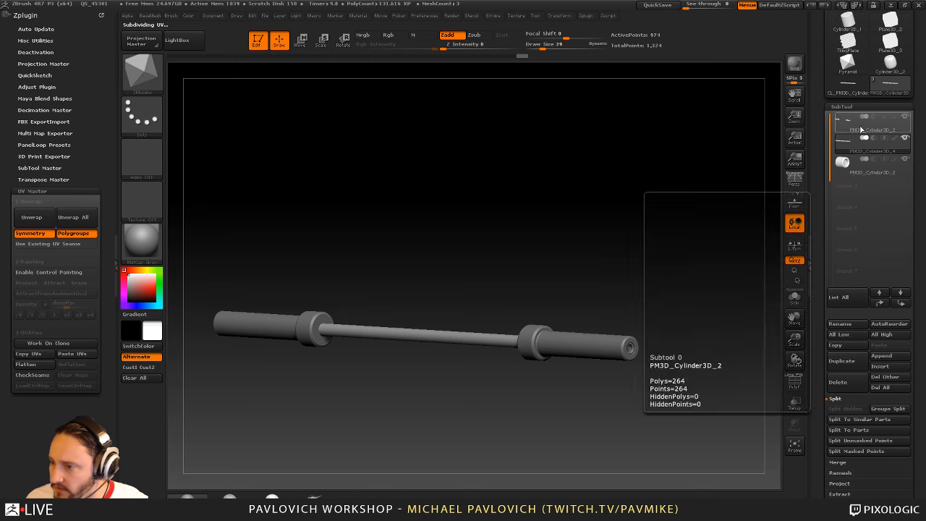
{"action": "left_click", "coordinate": [860, 128]}
{"action": "left_click", "coordinate": [837, 461]}
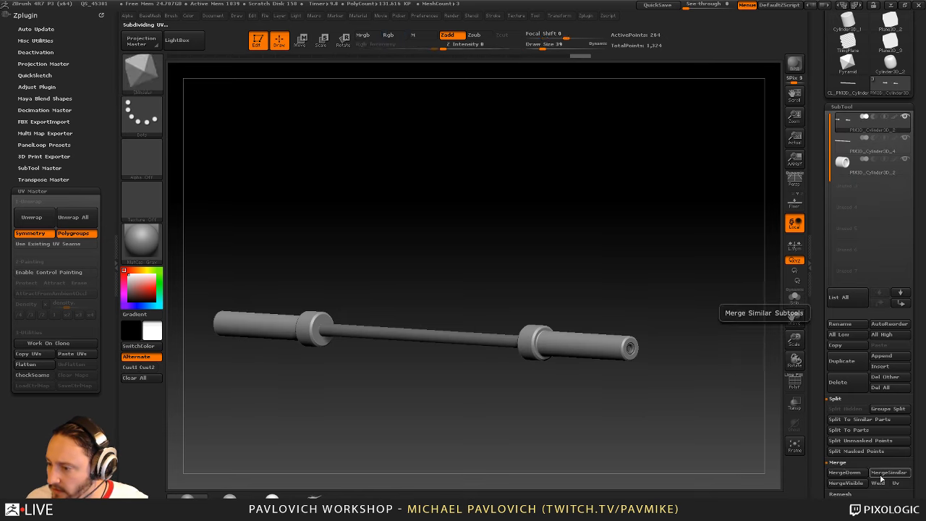
{"action": "left_click", "coordinate": [845, 473]}
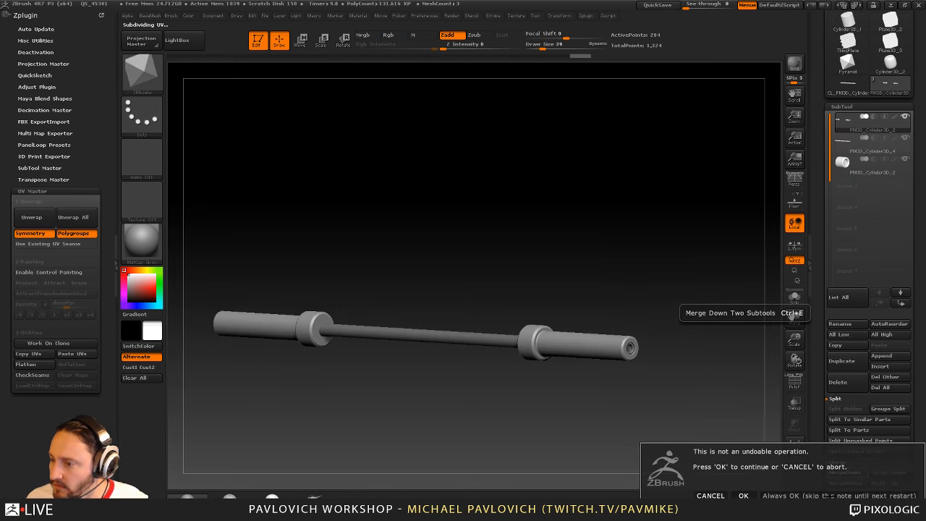
{"action": "left_click", "coordinate": [843, 495]}
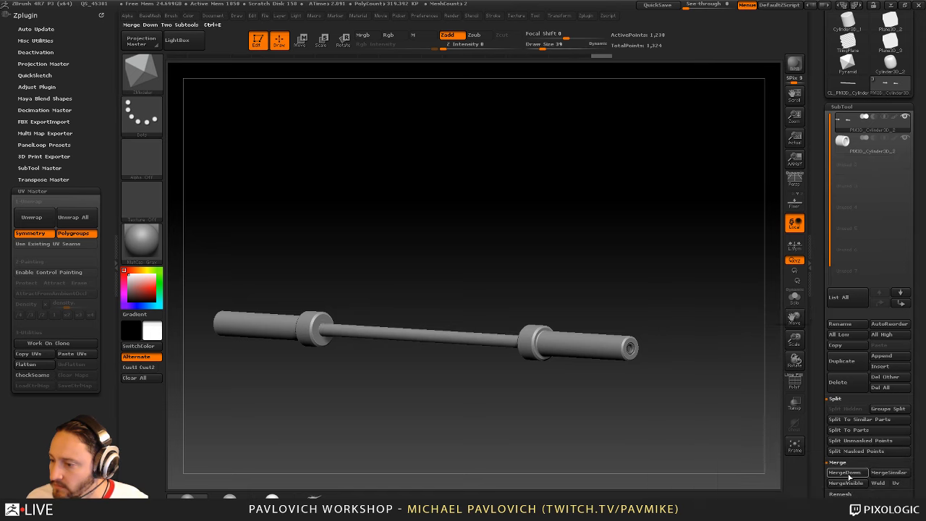
{"action": "left_click_drag", "start_coordinate": [595, 359], "coordinate": [658, 230]}
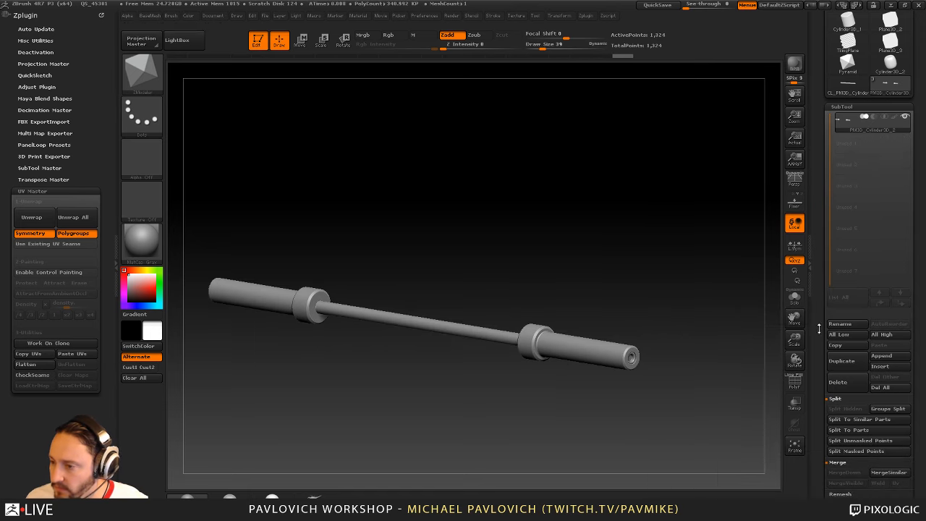
{"action": "scroll", "coordinate": [839, 333], "scroll_direction": "down", "scroll_amount": 10}
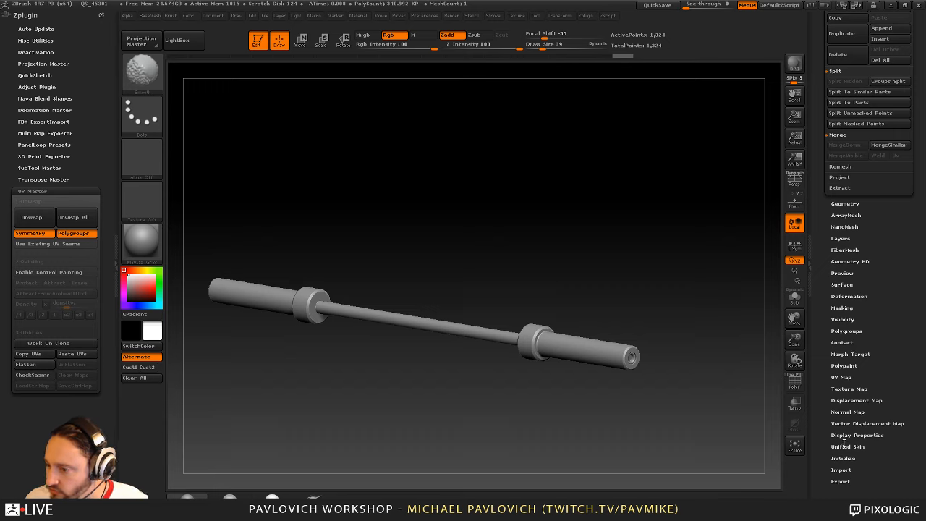
Open the merged barbell's Deformation settings and set the draw size to 14
{"action": "left_click", "coordinate": [850, 299], "text": "shift"}
{"action": "left_click", "coordinate": [839, 167]}
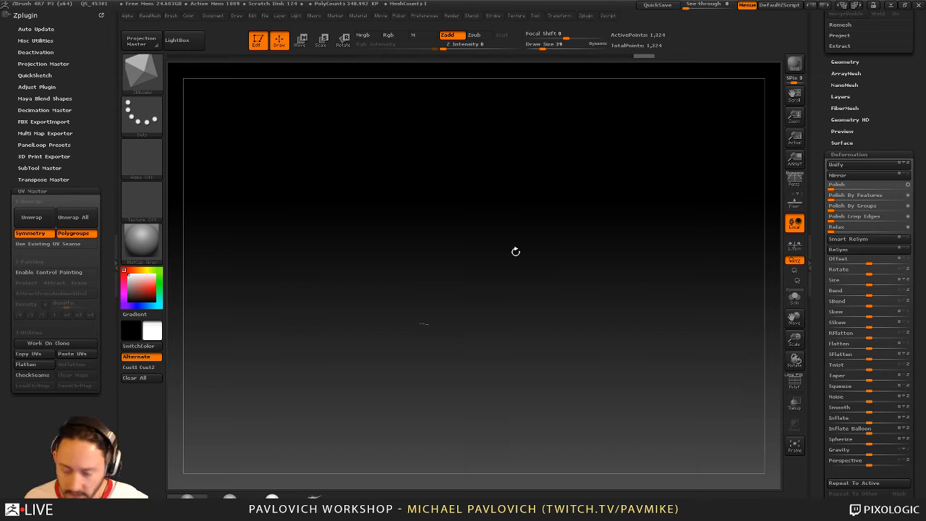
{"action": "key", "text": "f"}
{"action": "right_click_drag", "start_coordinate": [691, 124], "coordinate": [663, 94], "text": "ctrl"}
{"action": "key", "text": "s"}
{"action": "left_click_drag", "start_coordinate": [636, 133], "coordinate": [629, 134]}
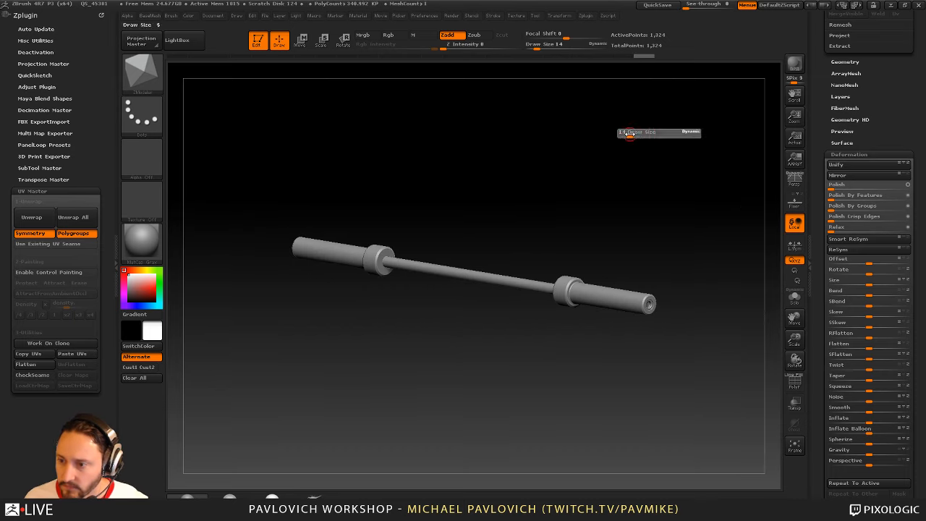
{"action": "right_click_drag", "start_coordinate": [545, 170], "coordinate": [509, 232], "text": "alt"}
{"action": "right_click_drag", "start_coordinate": [605, 230], "coordinate": [585, 225], "text": "alt"}
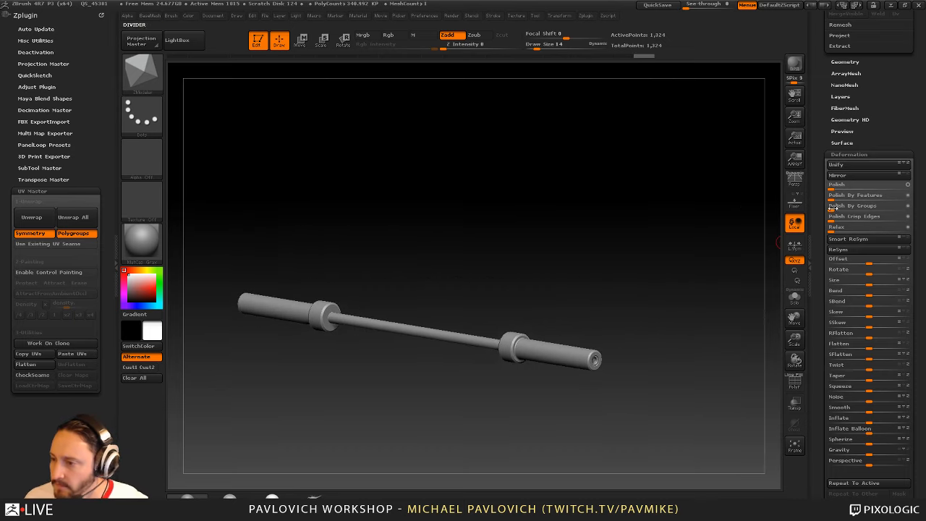
Open the Geometry settings and show the barbell's polyframe with its polygroup colours
{"action": "scroll", "coordinate": [833, 181], "scroll_direction": "up", "scroll_amount": 2}
{"action": "key", "text": "shift"}
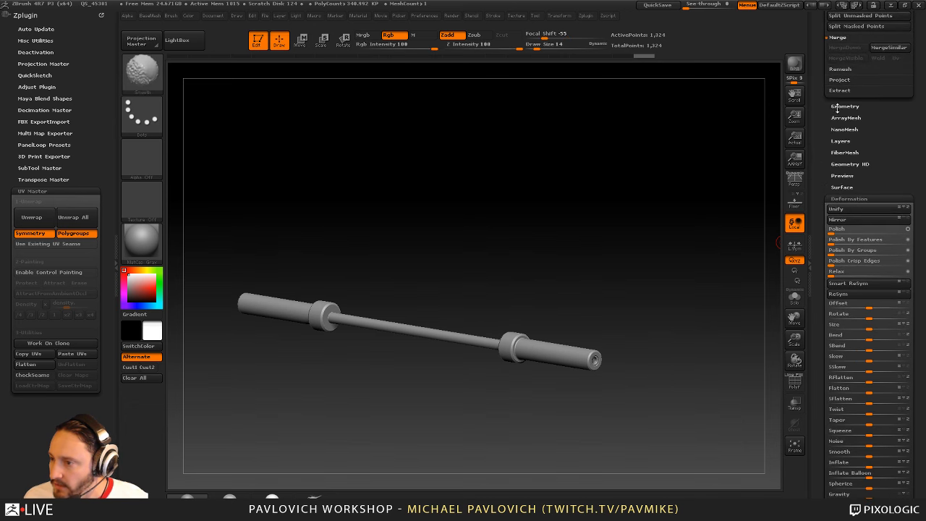
{"action": "left_click", "coordinate": [839, 106]}
{"action": "key", "text": "shift+f"}
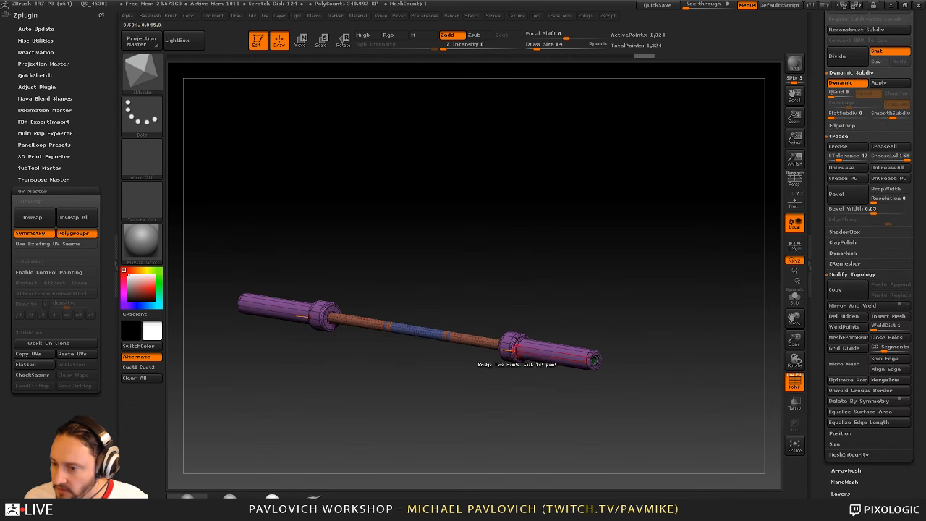
Split the merged barbell to similar parts, choosing Always OK for the non-undoable operation, and select the sleeves subtool
{"action": "left_click_drag", "start_coordinate": [826, 274], "coordinate": [818, 425]}
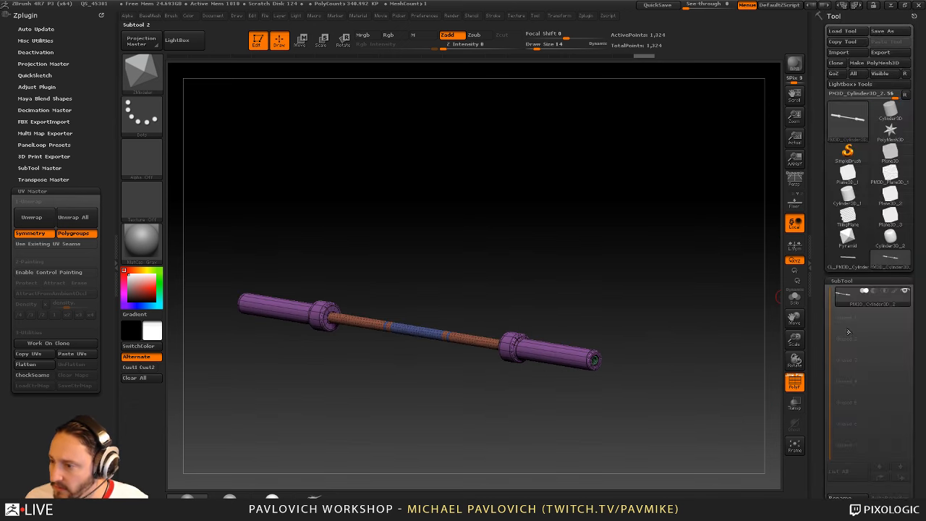
{"action": "scroll", "coordinate": [848, 336], "scroll_direction": "down", "scroll_amount": 5}
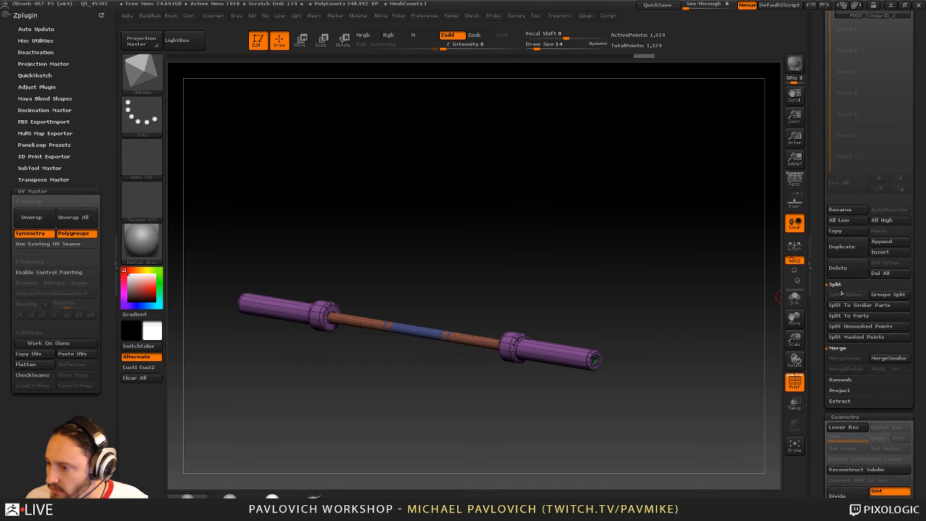
{"action": "left_click", "coordinate": [861, 305]}
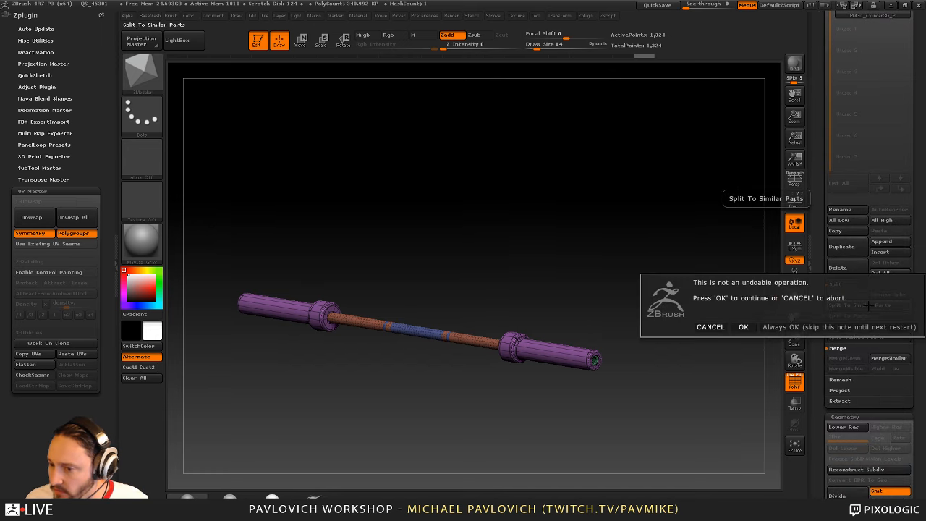
{"action": "left_click", "coordinate": [825, 328]}
{"action": "scroll", "coordinate": [854, 254], "scroll_direction": "up", "scroll_amount": 5}
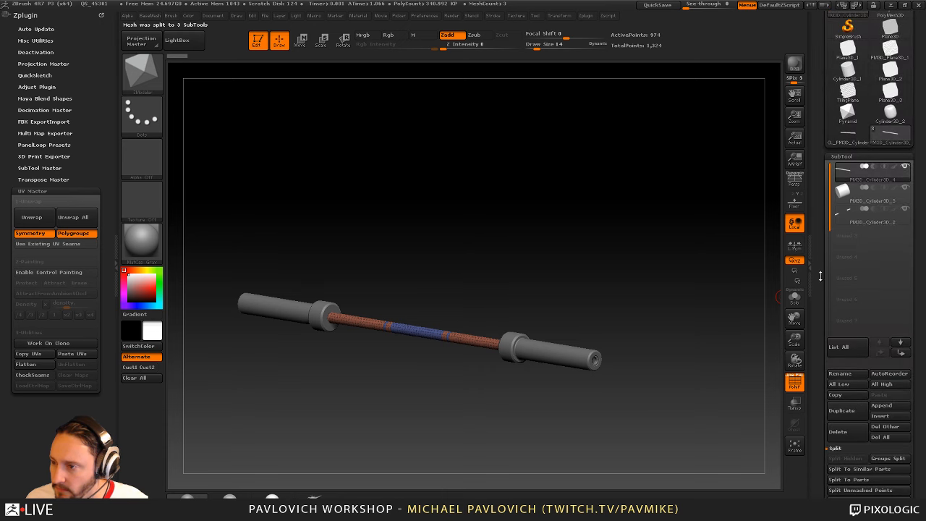
{"action": "left_click", "coordinate": [863, 217]}
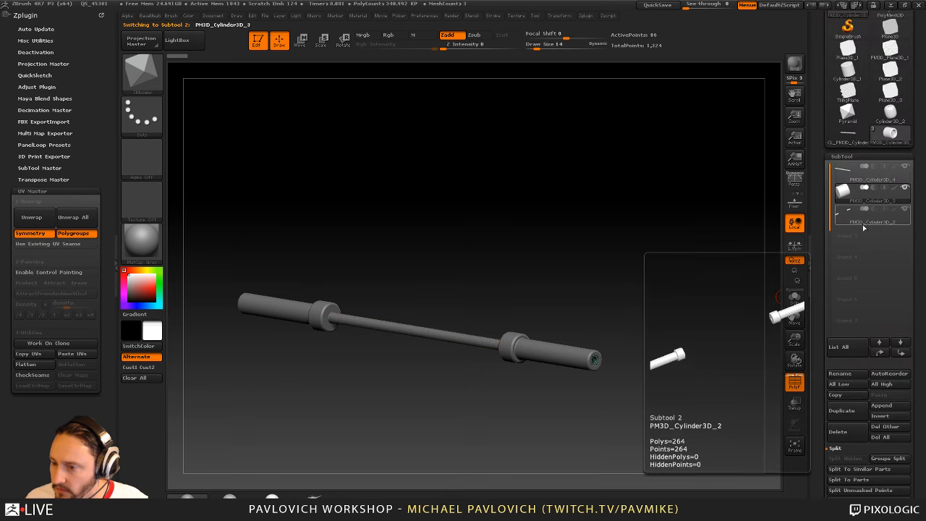
Quick-save the project and check the saved file QS_45303.ZPR in LightBox
{"action": "left_click", "coordinate": [657, 6]}
{"action": "key", "text": "comma"}
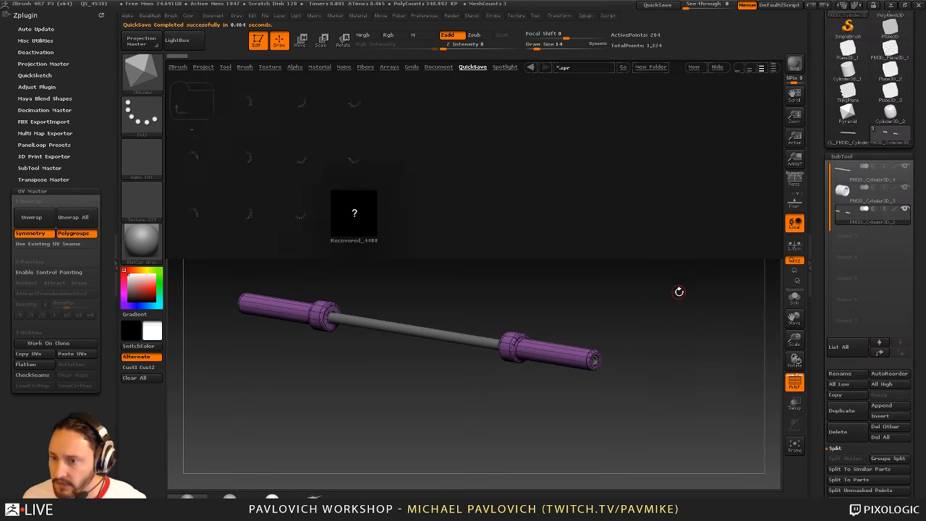
{"action": "double_click", "coordinate": [367, 159]}
{"action": "left_click", "coordinate": [495, 297]}
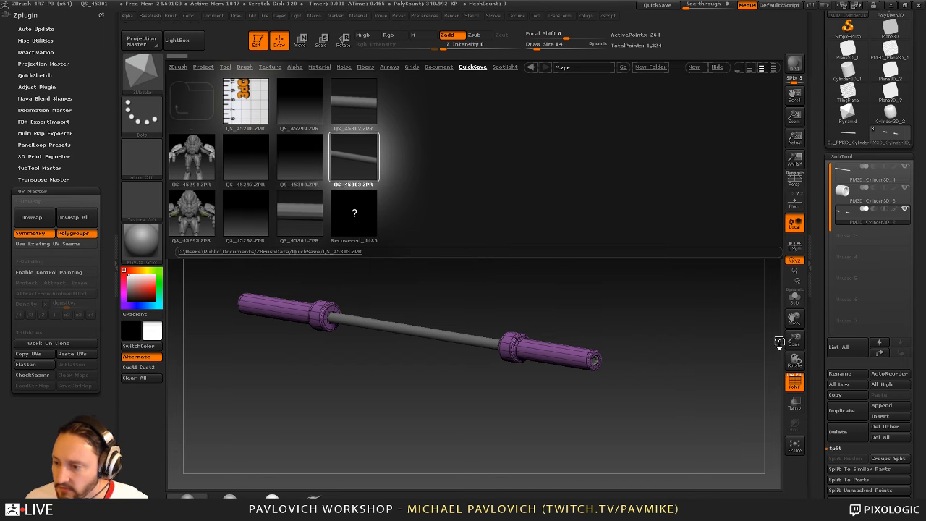
Select the bar subtool, hide the polyframe and start a new surface noise on the bar
{"action": "left_click", "coordinate": [460, 343], "text": "alt"}
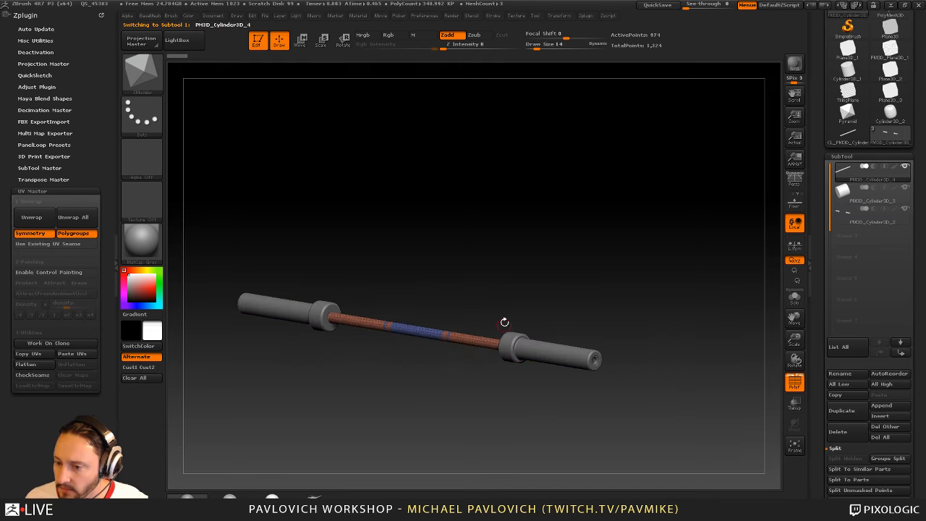
{"action": "left_click", "coordinate": [794, 387]}
{"action": "right_click_drag", "start_coordinate": [699, 325], "coordinate": [717, 343], "text": "ctrl"}
{"action": "left_click_drag", "start_coordinate": [822, 354], "coordinate": [822, 265]}
{"action": "scroll", "coordinate": [825, 264], "scroll_direction": "down", "scroll_amount": 4}
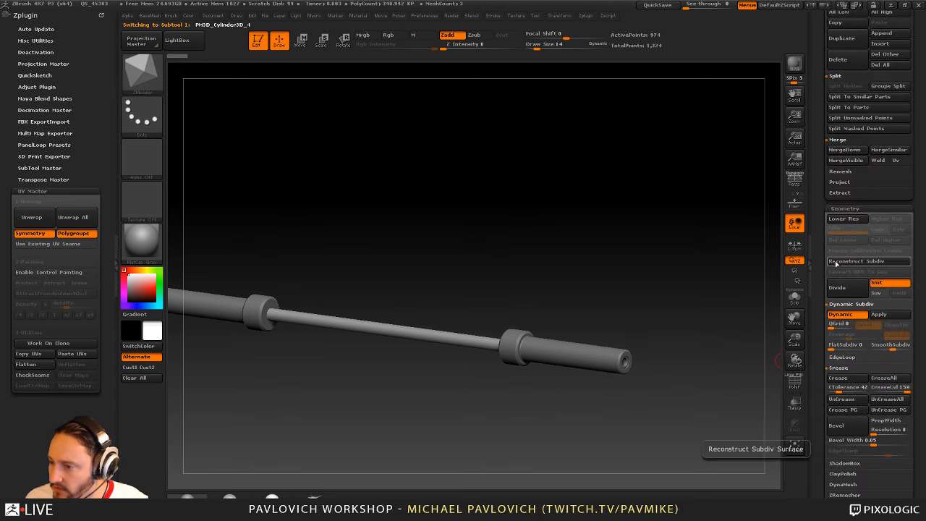
{"action": "scroll", "coordinate": [839, 268], "scroll_direction": "down", "scroll_amount": 2}
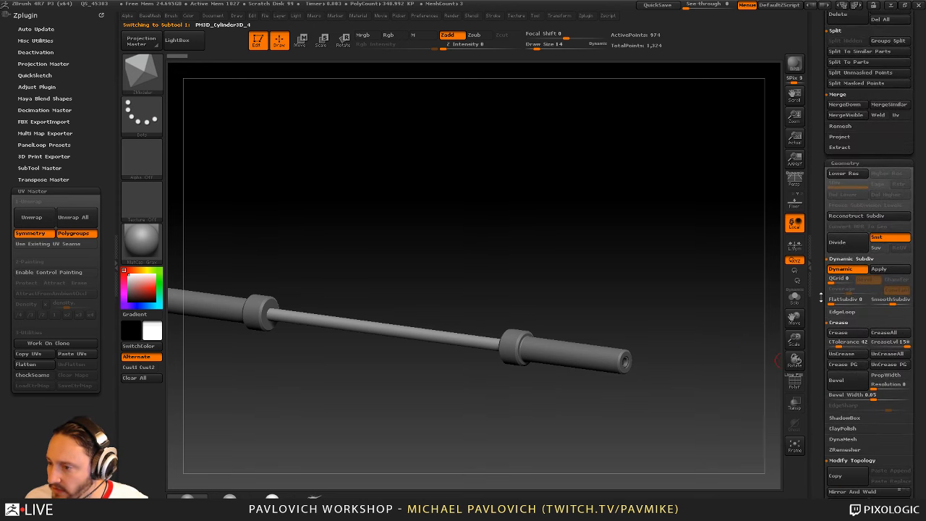
{"action": "left_click_drag", "start_coordinate": [822, 296], "coordinate": [824, 233]}
{"action": "left_click_drag", "start_coordinate": [820, 395], "coordinate": [824, 332]}
{"action": "left_click", "coordinate": [839, 332]}
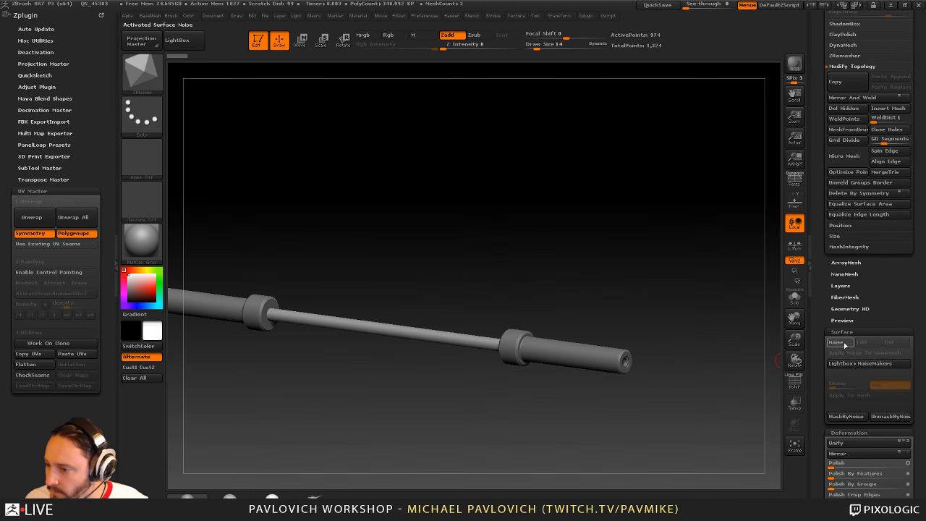
{"action": "left_click", "coordinate": [838, 341]}
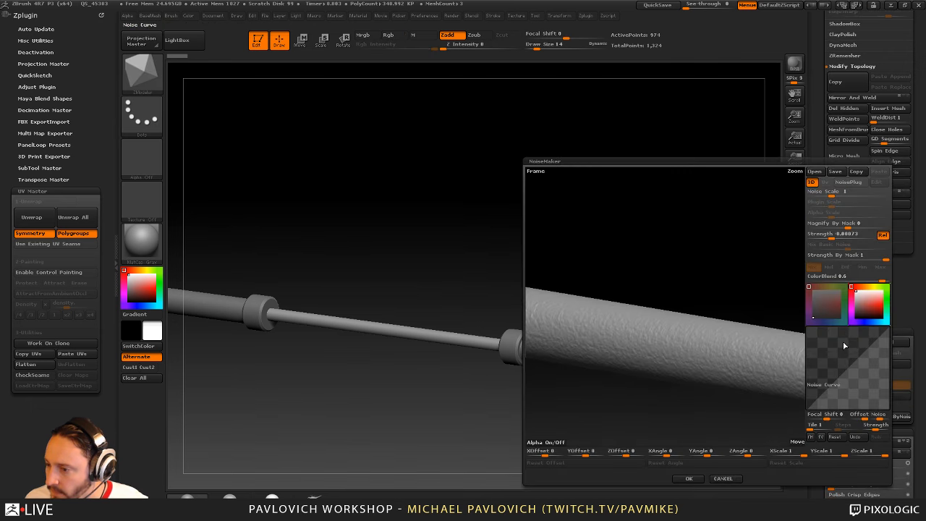
Load the saved NoiseMaker settings file from the Desktop and apply that noise to the bar
{"action": "left_click", "coordinate": [815, 171]}
{"action": "left_click", "coordinate": [165, 107]}
{"action": "double_click", "coordinate": [165, 107]}
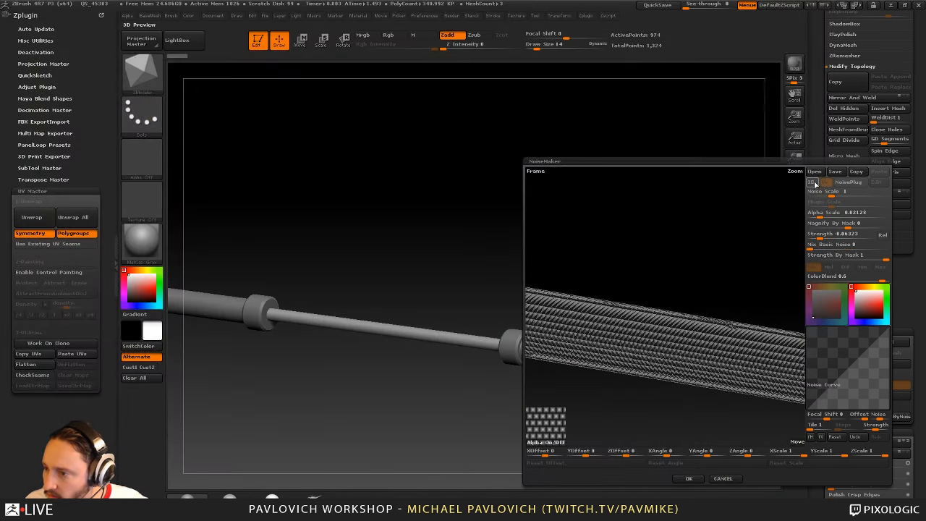
{"action": "left_click", "coordinate": [688, 479]}
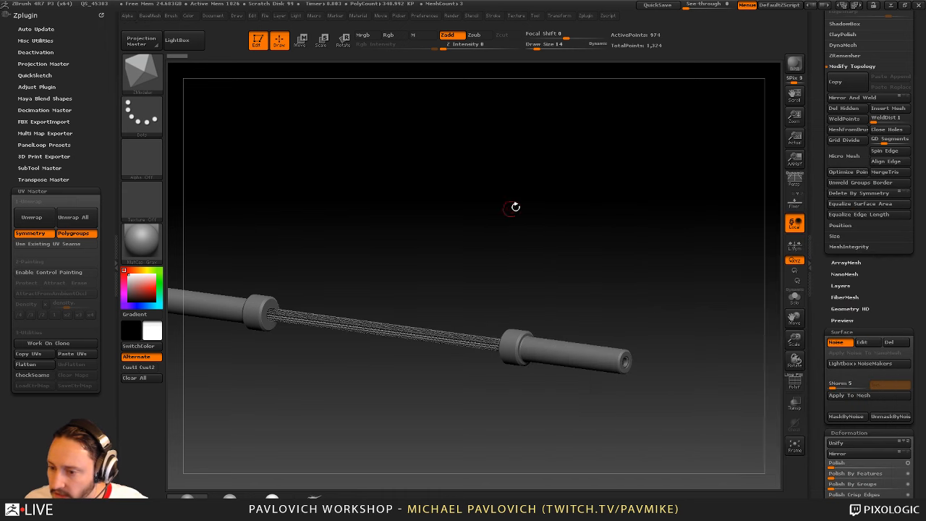
Unwrap the bar's UVs in UV Master with Symmetry and Polygroups enabled
{"action": "left_click_drag", "start_coordinate": [514, 207], "coordinate": [416, 220]}
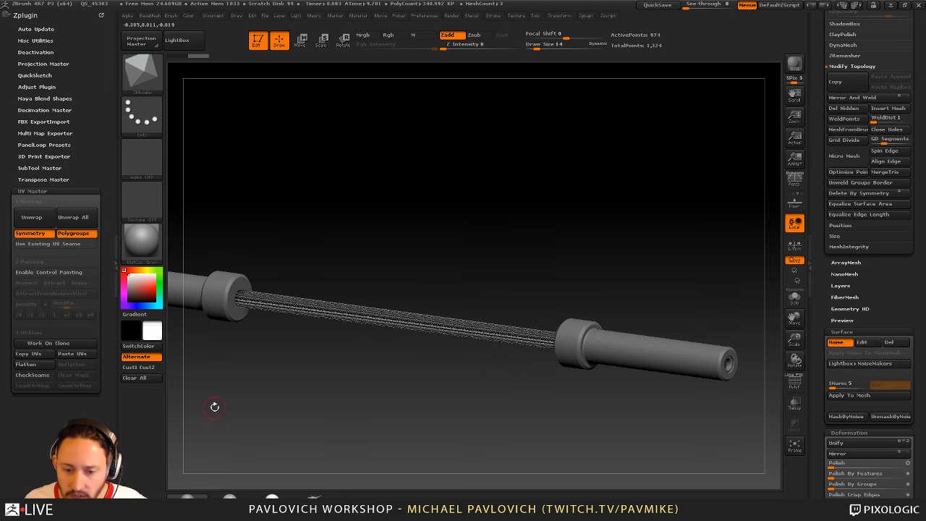
{"action": "left_click", "coordinate": [41, 217]}
{"action": "mouse_move", "coordinate": [503, 196]}
{"action": "right_mouse_down", "text": "ctrl"}
{"action": "mouse_move", "coordinate": [509, 238]}
{"action": "mouse_move", "coordinate": [504, 198]}
{"action": "right_mouse_up", "text": "ctrl"}
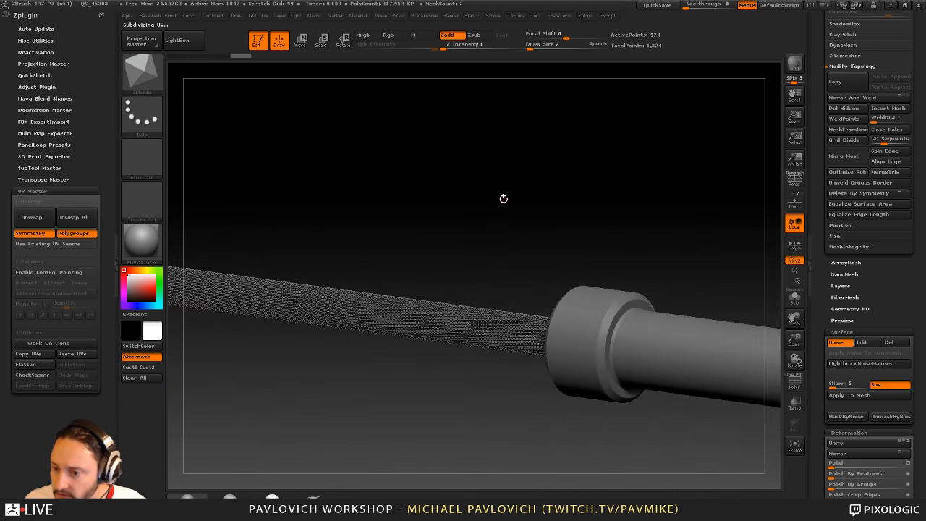
Edit the bar's UV noise to noise scale 2.86368, alpha scale 0.06178 and strength 0.00135
{"action": "left_click", "coordinate": [862, 342]}
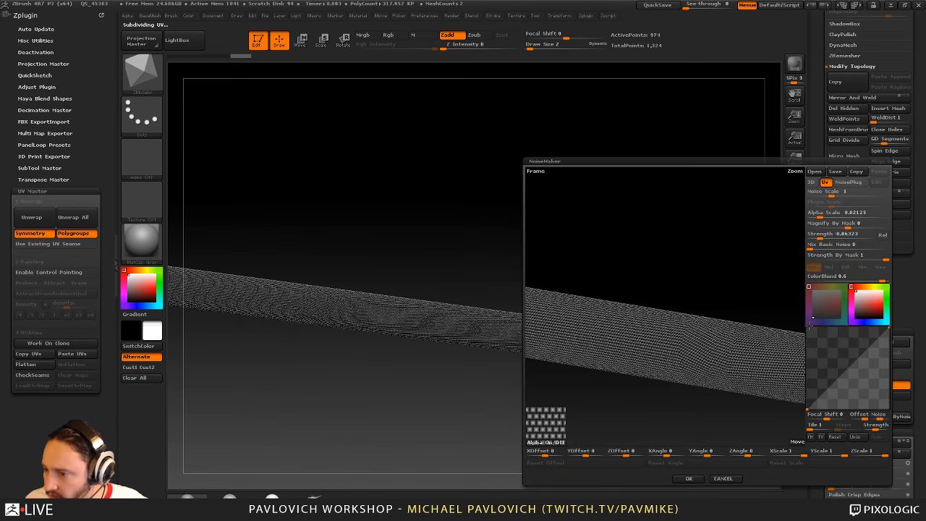
{"action": "left_click", "coordinate": [822, 192]}
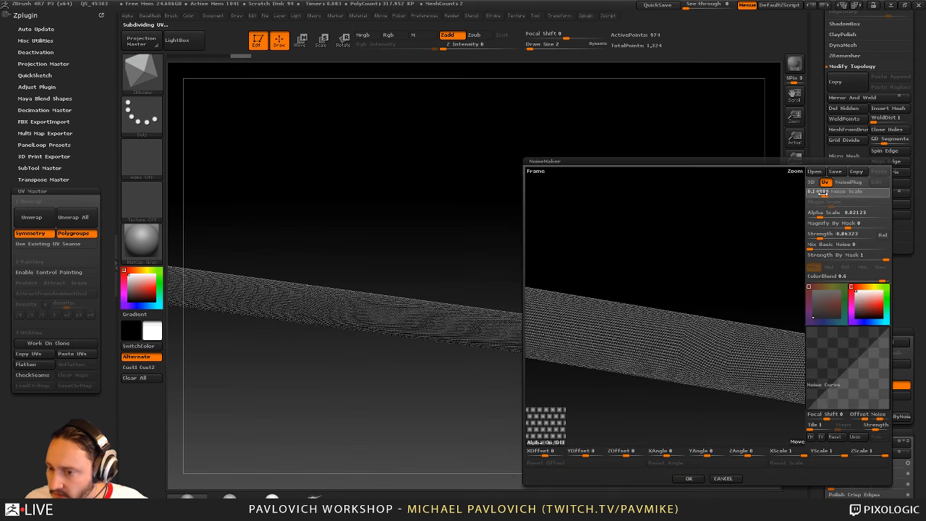
{"action": "left_click_drag", "start_coordinate": [846, 194], "coordinate": [823, 216]}
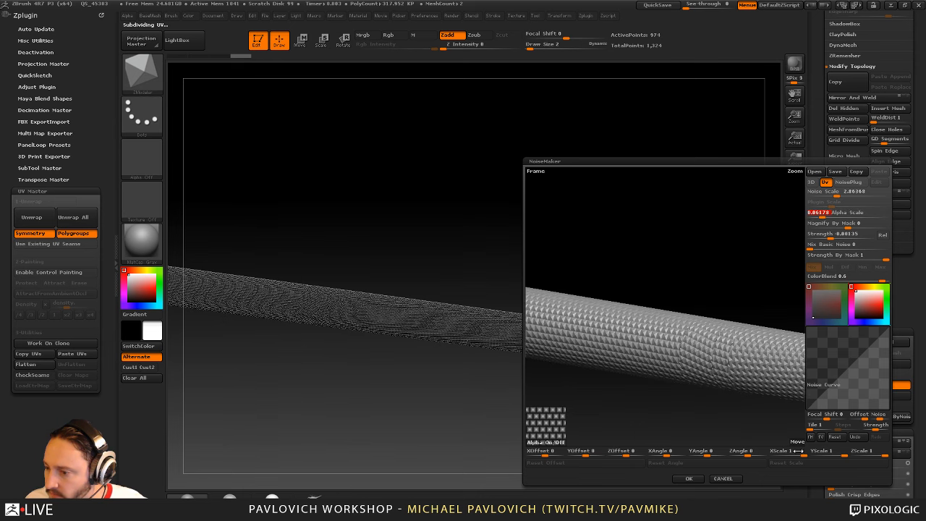
{"action": "left_click", "coordinate": [689, 479]}
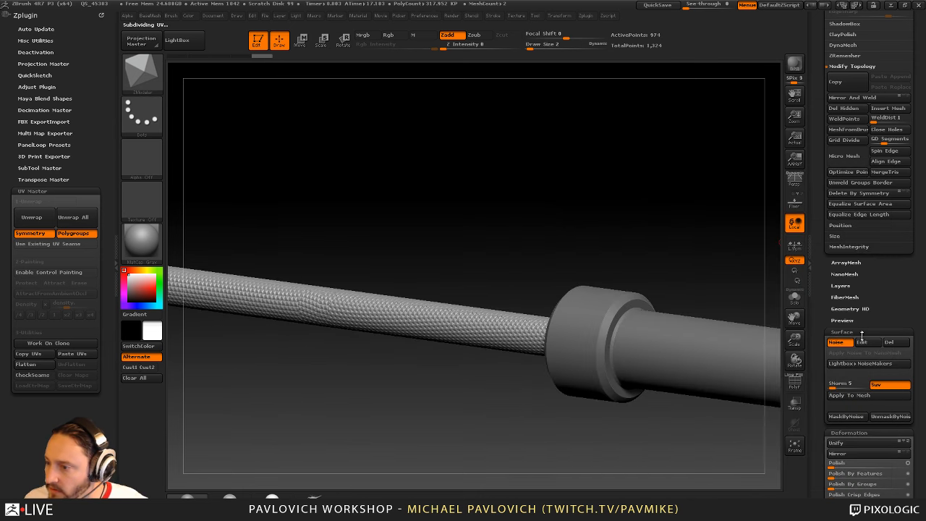
{"action": "left_click", "coordinate": [861, 342]}
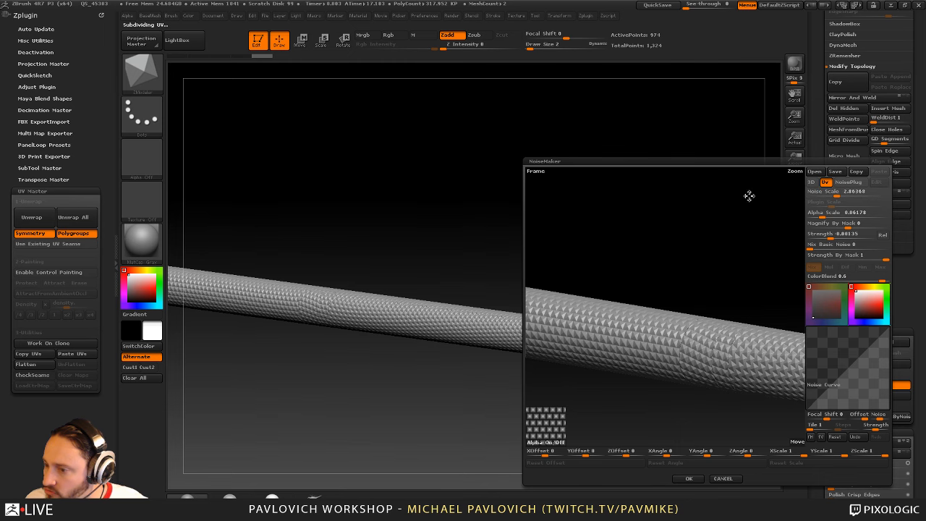
{"action": "left_click", "coordinate": [679, 480]}
Switch to the Standard brush at draw size 15 and examine the knurling along the bar between the collars
{"action": "left_click_drag", "start_coordinate": [521, 132], "coordinate": [544, 130], "text": "alt"}
{"action": "left_click_drag", "start_coordinate": [490, 147], "coordinate": [530, 127], "text": "alt"}
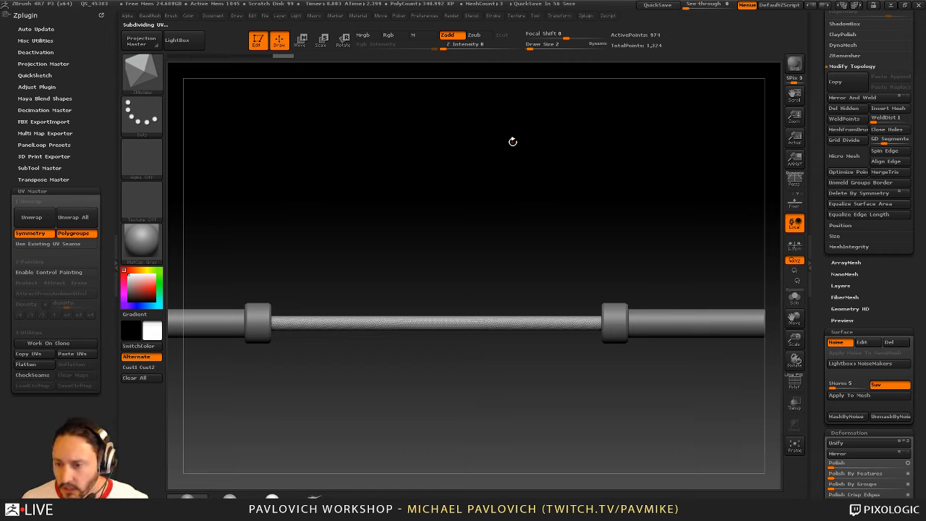
{"action": "left_click_drag", "start_coordinate": [592, 176], "coordinate": [469, 329]}
{"action": "key", "text": "1"}
{"action": "key", "text": "s"}
{"action": "mouse_move", "coordinate": [639, 231]}
{"action": "left_mouse_down", "text": "alt"}
{"action": "mouse_move", "coordinate": [612, 244]}
{"action": "mouse_move", "coordinate": [625, 245]}
{"action": "left_mouse_up", "text": "alt"}
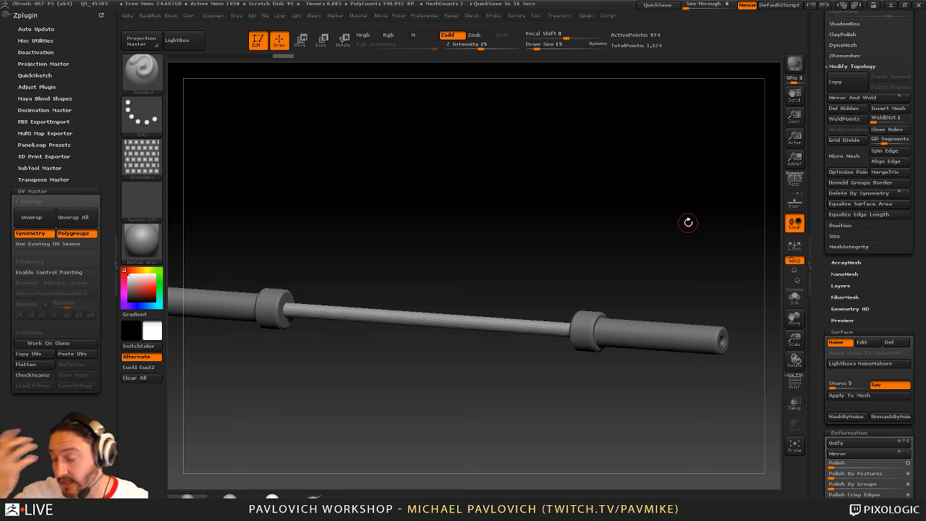
{"action": "left_click_drag", "start_coordinate": [636, 217], "coordinate": [663, 237], "text": "alt"}
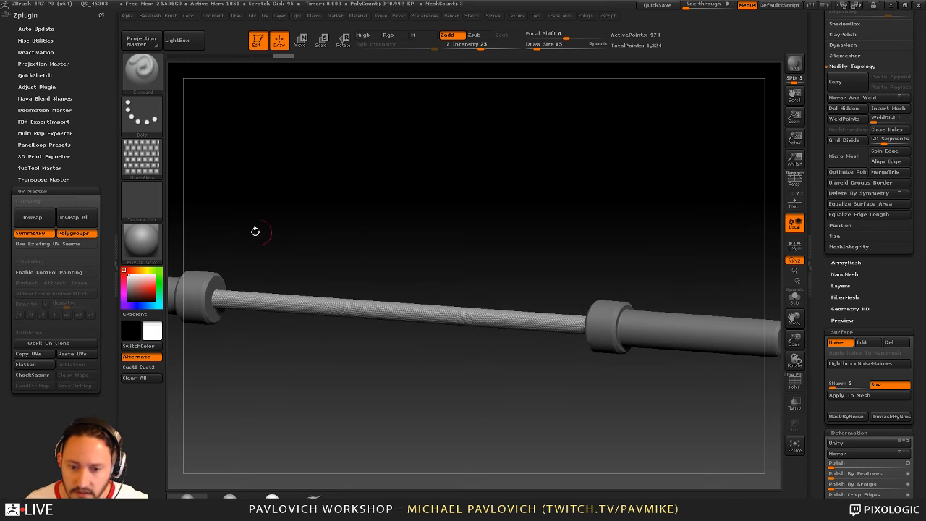
Unwrap the UVs on a clone of the bar and flatten them to examine the island layout
{"action": "left_click", "coordinate": [68, 344]}
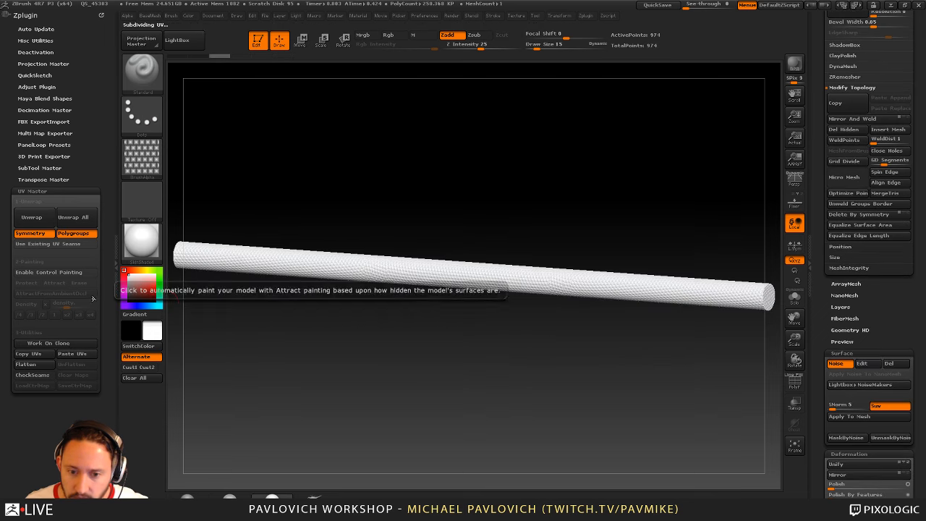
{"action": "left_click", "coordinate": [37, 220]}
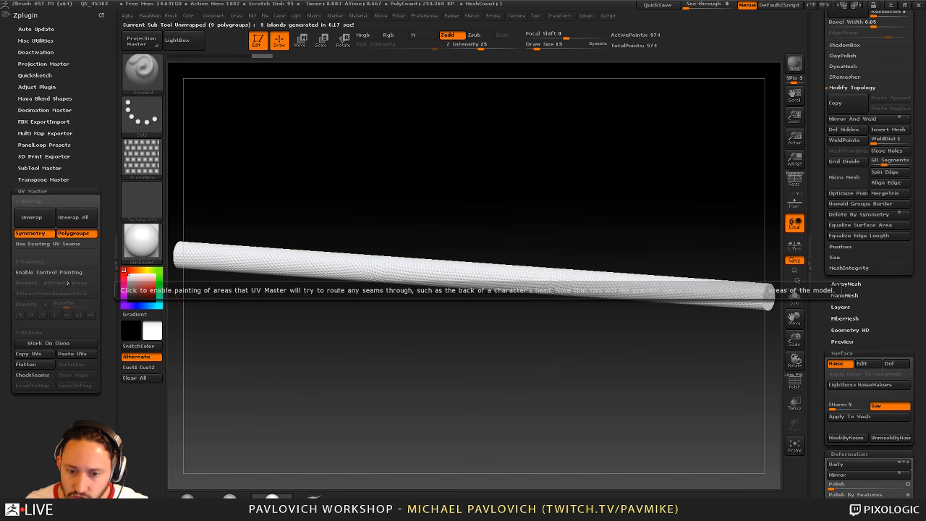
{"action": "left_click", "coordinate": [46, 367]}
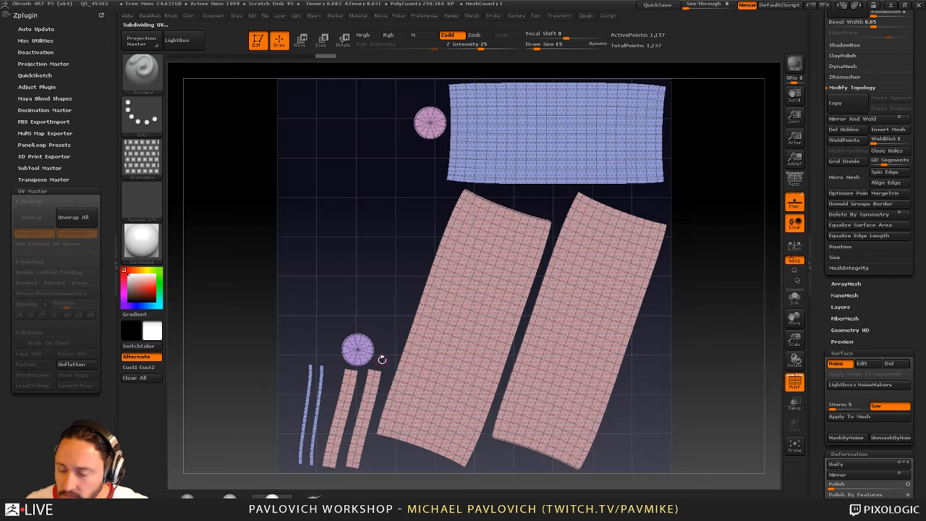
{"action": "left_click_drag", "start_coordinate": [720, 309], "coordinate": [694, 311], "text": "alt"}
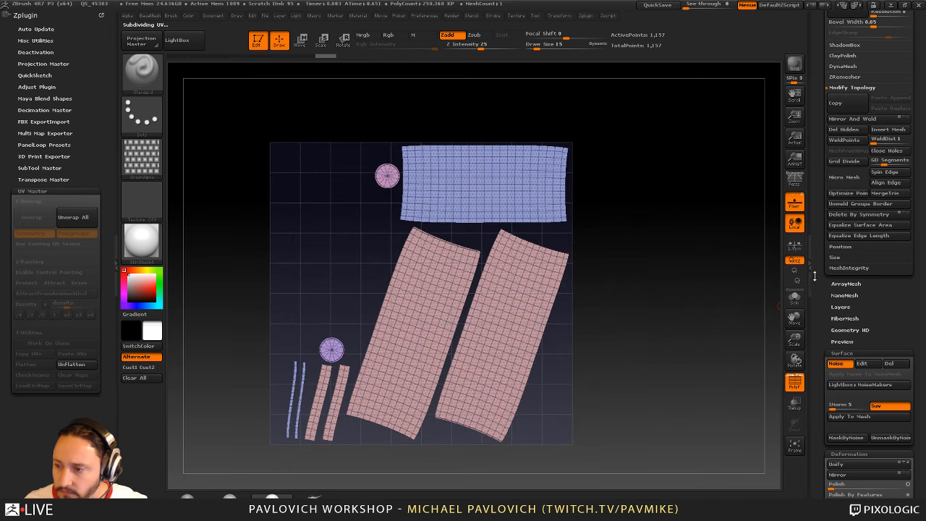
Unflatten the clone's UVs and switch back to the original barbell tool
{"action": "left_click_drag", "start_coordinate": [815, 276], "coordinate": [820, 413]}
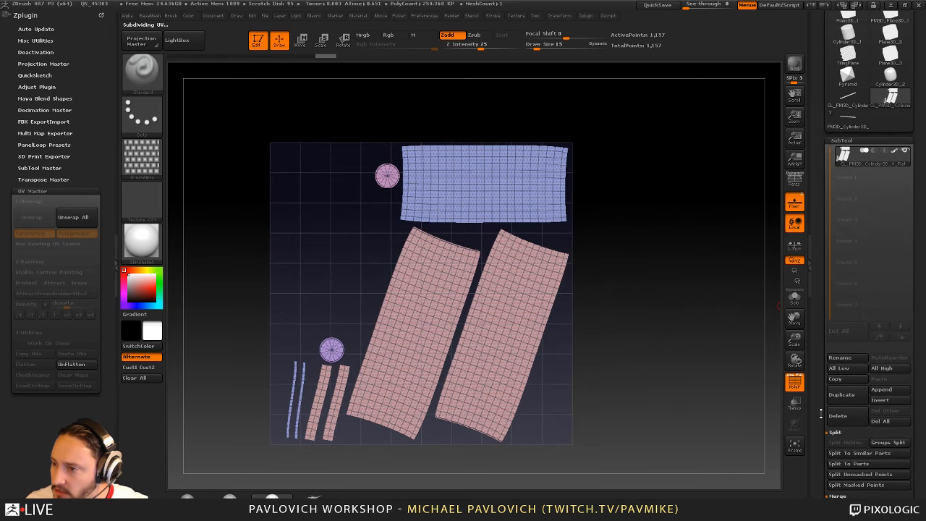
{"action": "left_click", "coordinate": [90, 367]}
{"action": "left_click", "coordinate": [849, 120]}
{"action": "left_click_drag", "start_coordinate": [637, 196], "coordinate": [559, 231]}
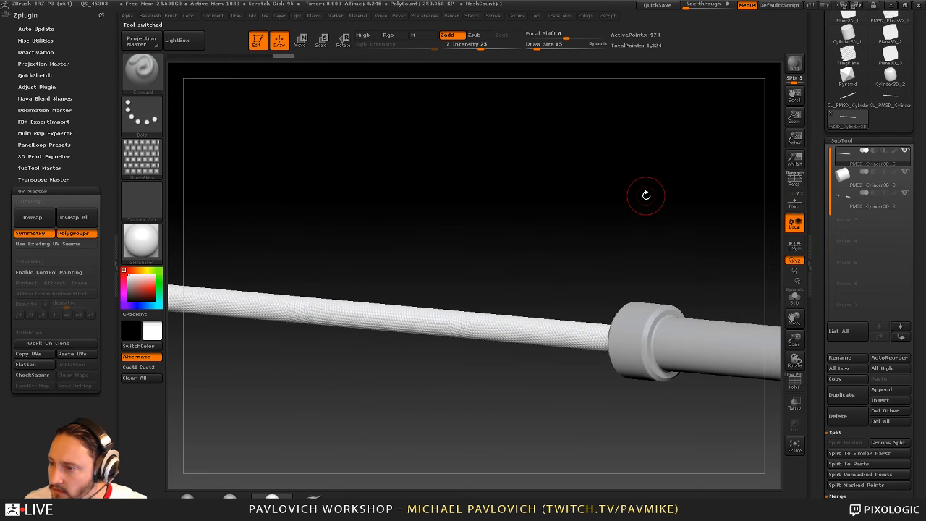
Apply the MatCap Gray material to the barbell
{"action": "key", "text": "1"}
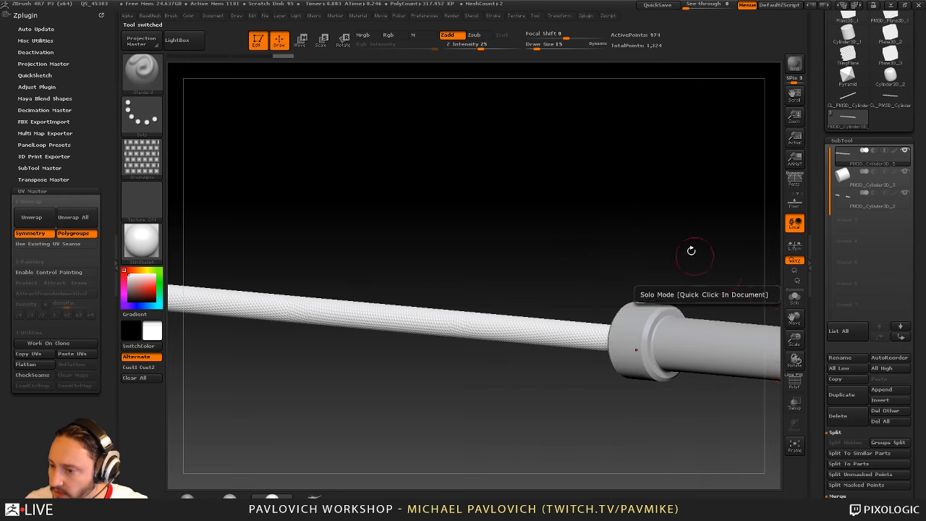
{"action": "mouse_move", "coordinate": [691, 250]}
{"action": "left_mouse_down"}
{"action": "mouse_move", "coordinate": [655, 262]}
{"action": "mouse_move", "coordinate": [549, 368]}
{"action": "left_mouse_up"}
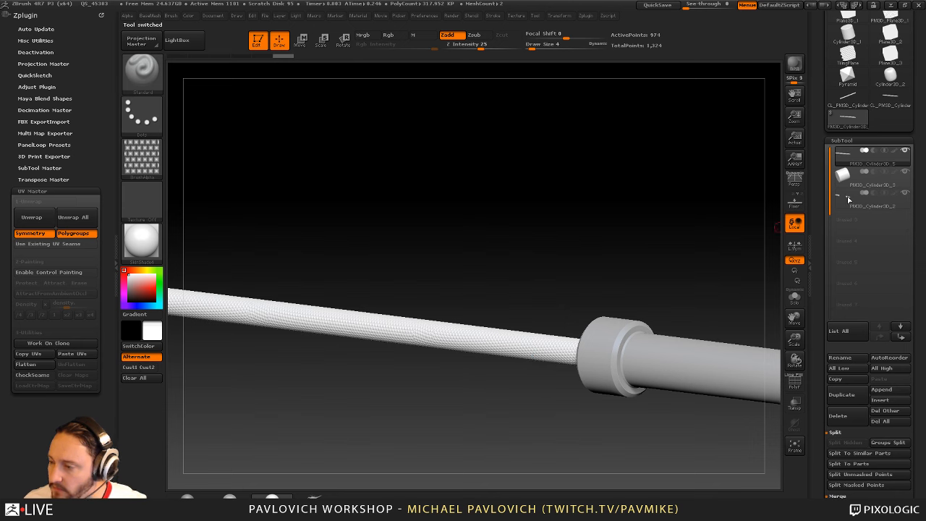
{"action": "key", "text": "2"}
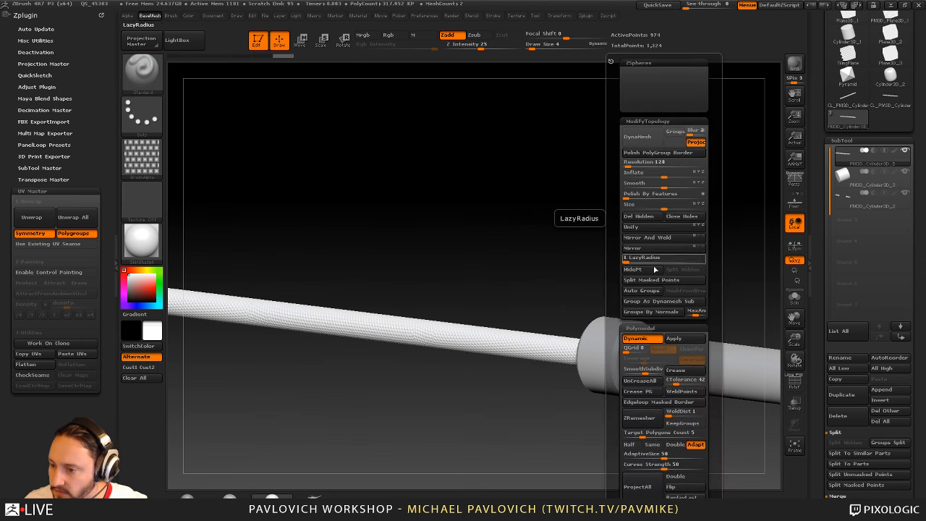
{"action": "left_click", "coordinate": [188, 497]}
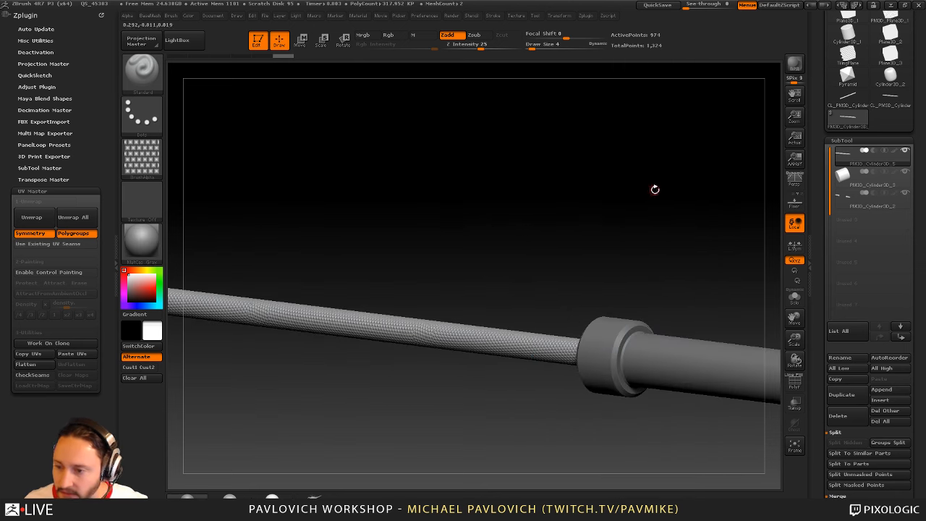
Try to auto-group the bar and delete its hidden geometry
{"action": "key", "text": "2"}
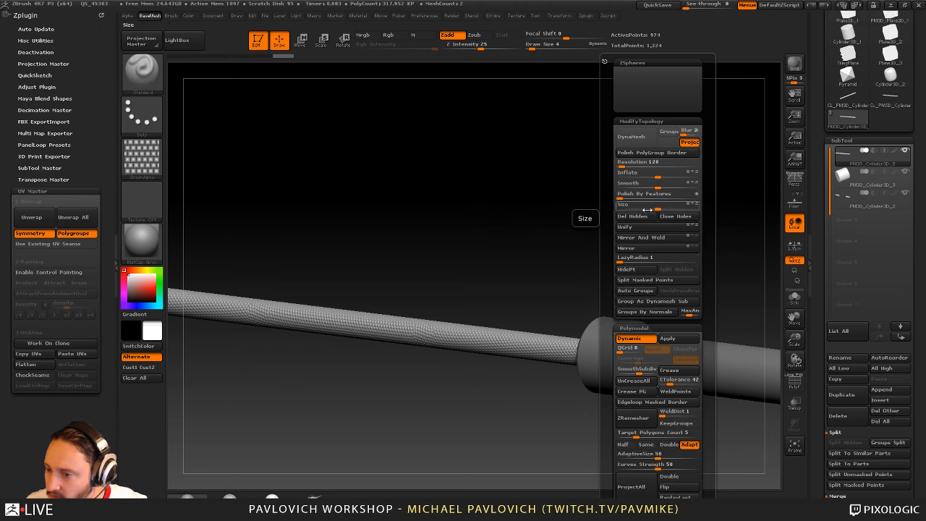
{"action": "left_click", "coordinate": [631, 291]}
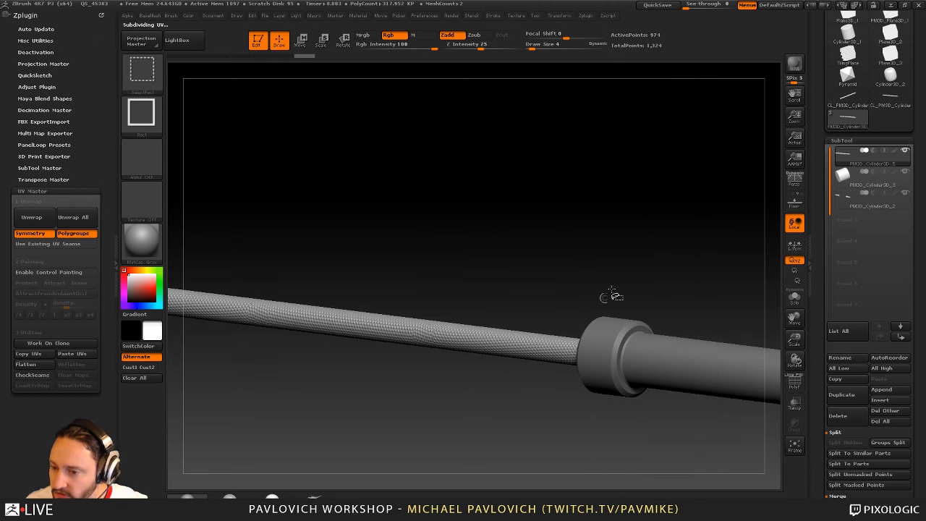
{"action": "key", "text": "2"}
{"action": "left_click", "coordinate": [625, 218]}
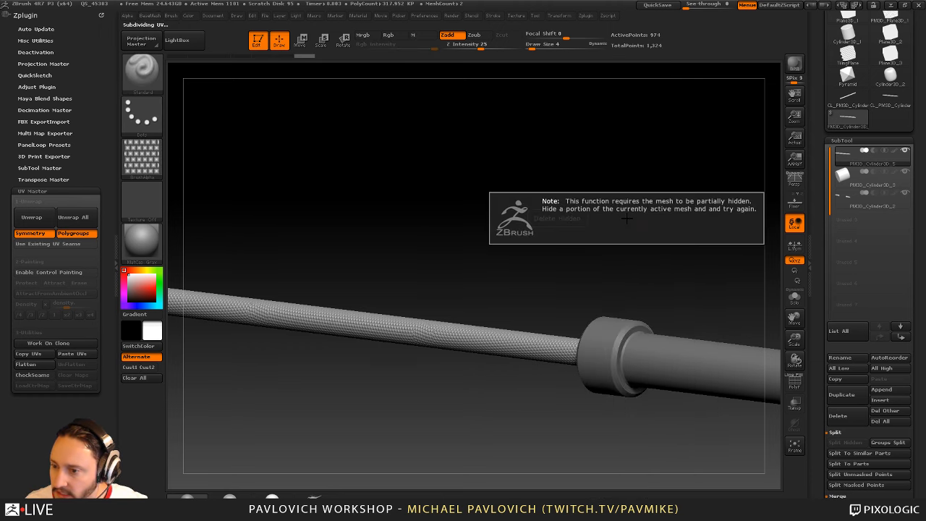
Isolate the bar in Solo mode and regroup its polygons with Auto Groups
{"action": "left_click", "coordinate": [794, 297]}
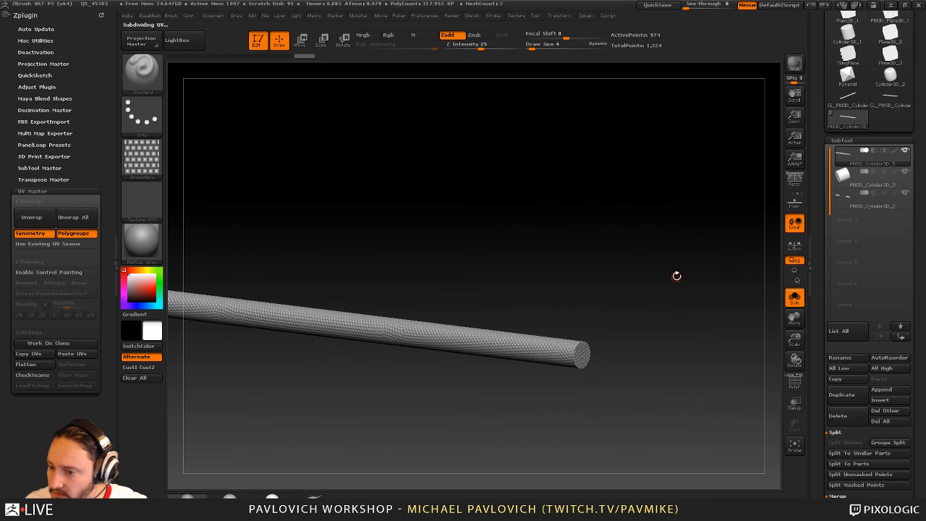
{"action": "key", "text": "2"}
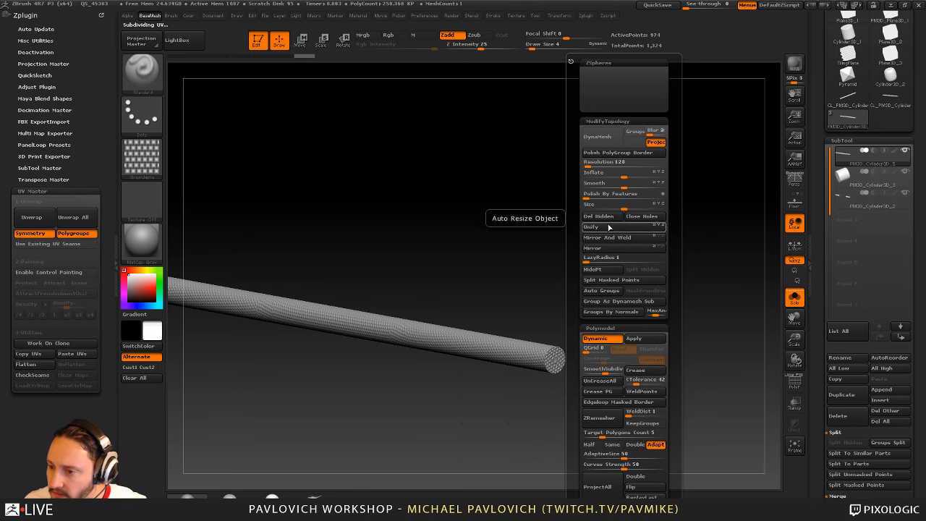
{"action": "left_click", "coordinate": [601, 292]}
{"action": "left_click_drag", "start_coordinate": [504, 297], "coordinate": [528, 278], "text": "alt"}
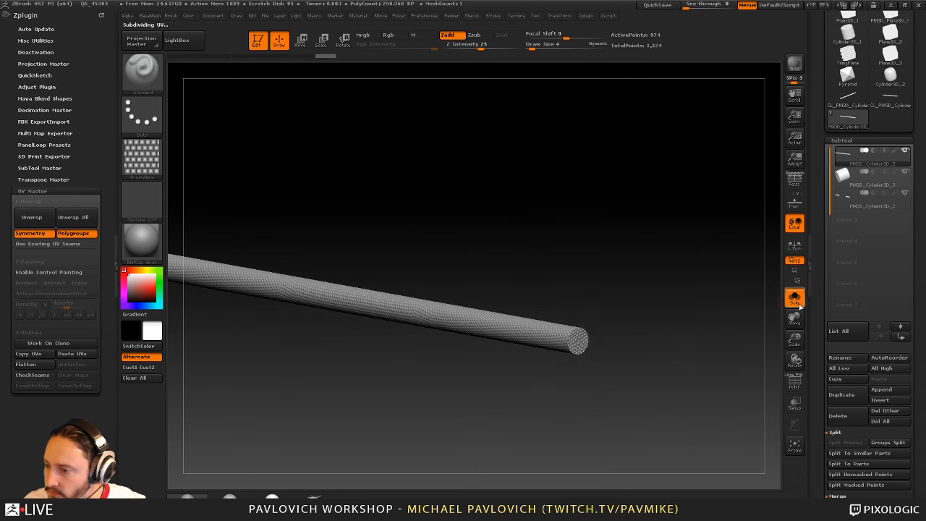
{"action": "scroll", "coordinate": [877, 369], "scroll_direction": "down", "scroll_amount": 3}
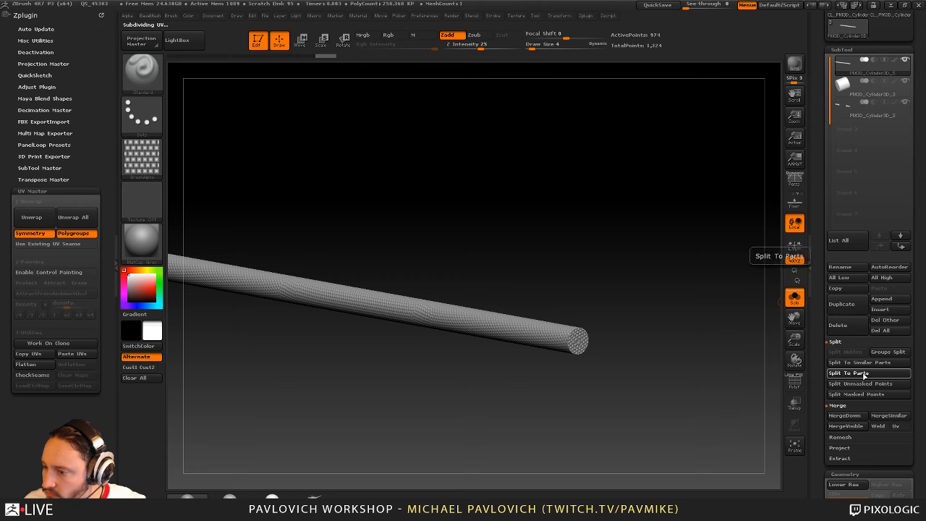
{"action": "left_click", "coordinate": [864, 375]}
{"action": "left_click_drag", "start_coordinate": [654, 257], "coordinate": [664, 273]}
{"action": "key", "text": "1"}
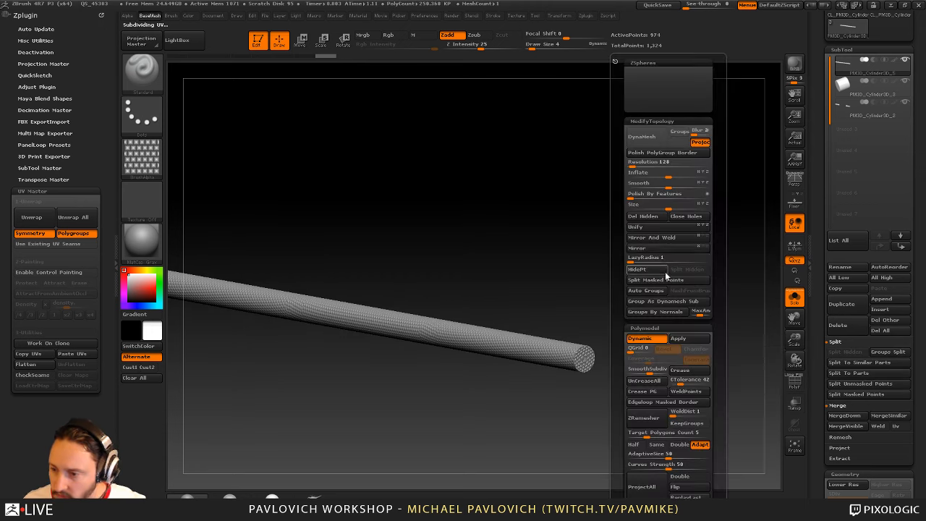
{"action": "left_click", "coordinate": [643, 216]}
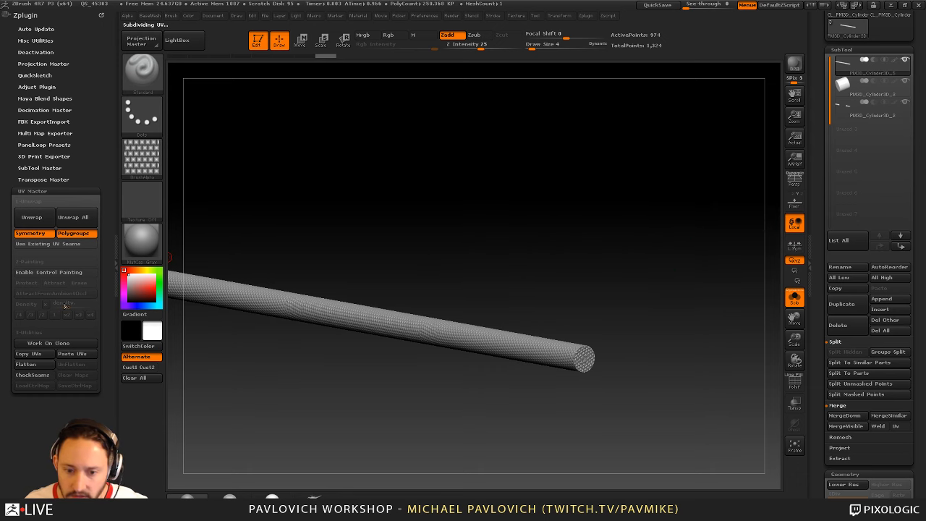
Unwrap the UVs on a new clone of the isolated bar and flatten them to examine the island layout
{"action": "left_click", "coordinate": [58, 342]}
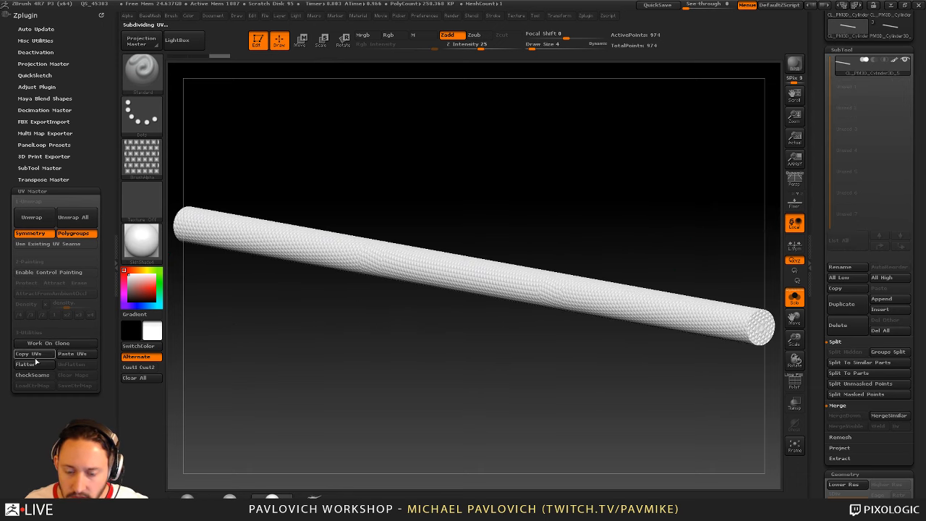
{"action": "left_click", "coordinate": [32, 217]}
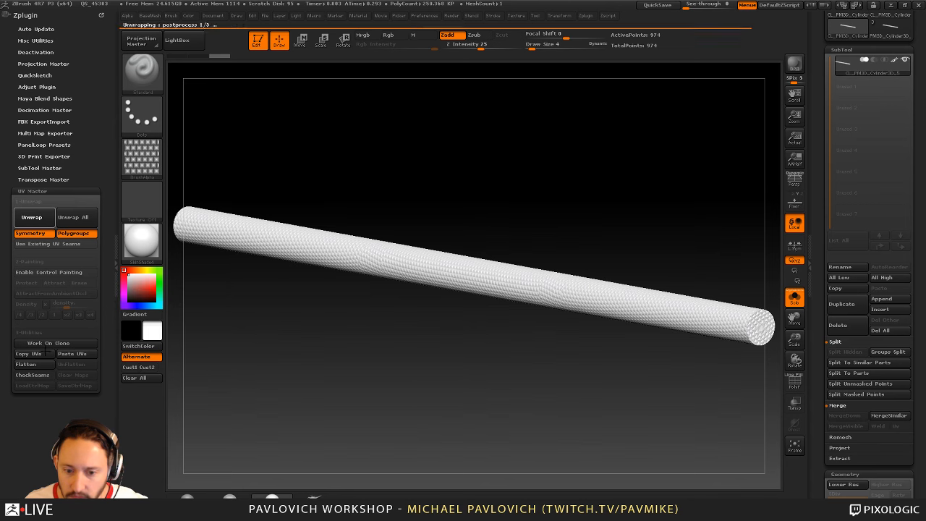
{"action": "left_click", "coordinate": [33, 366]}
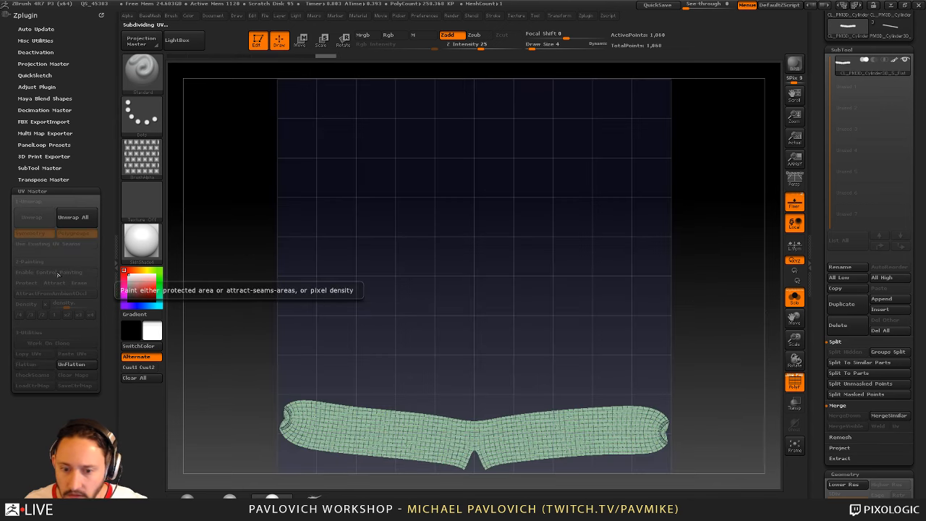
Unflatten the clone's UVs and return to the original barbell tool
{"action": "left_click", "coordinate": [73, 366]}
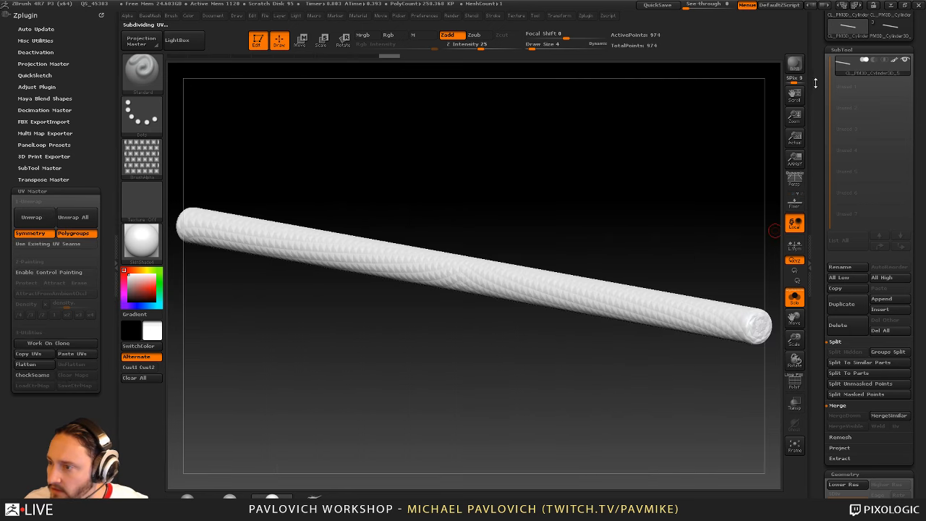
{"action": "scroll", "coordinate": [895, 87], "scroll_direction": "up", "scroll_amount": 2}
{"action": "left_click", "coordinate": [894, 71]}
Show the bar's polyframe and give its side and end caps separate polygroups with Groups By Normals
{"action": "left_click_drag", "start_coordinate": [767, 347], "coordinate": [707, 351], "text": "alt"}
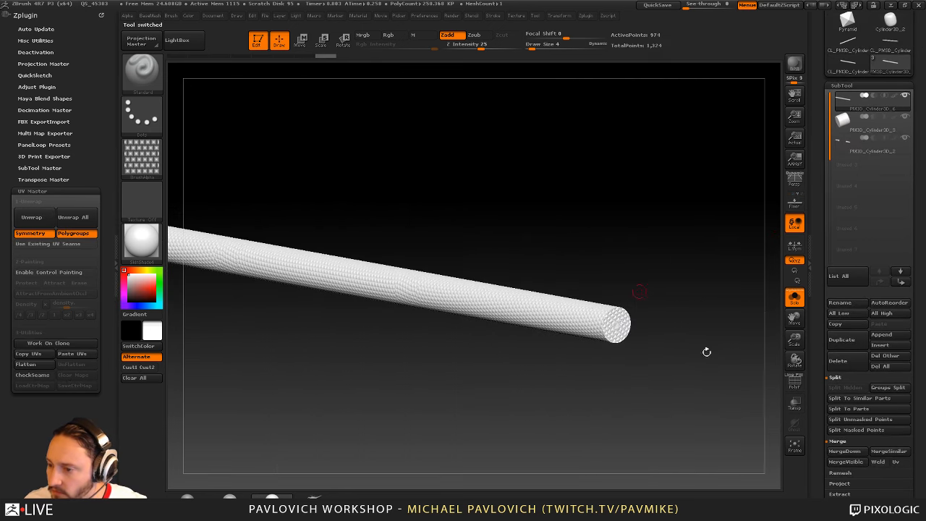
{"action": "left_click", "coordinate": [794, 386]}
{"action": "key", "text": "2"}
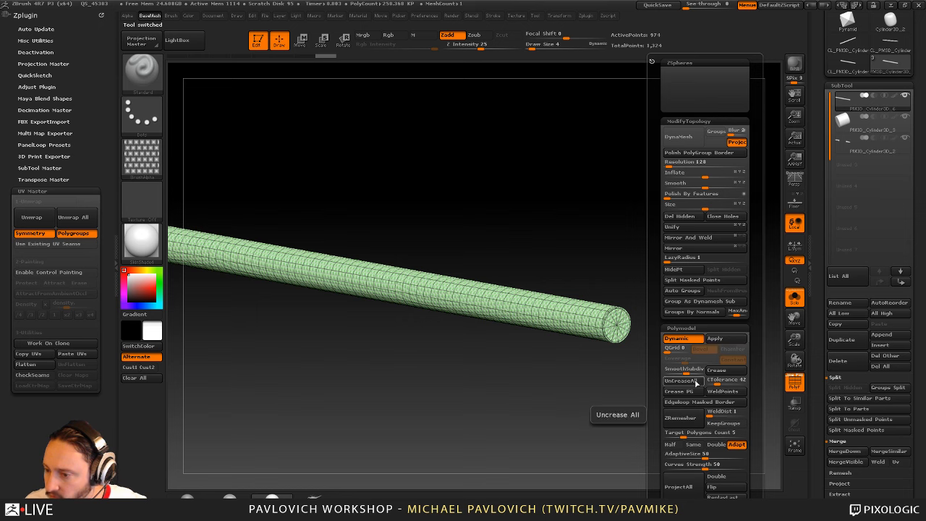
{"action": "left_click", "coordinate": [704, 311]}
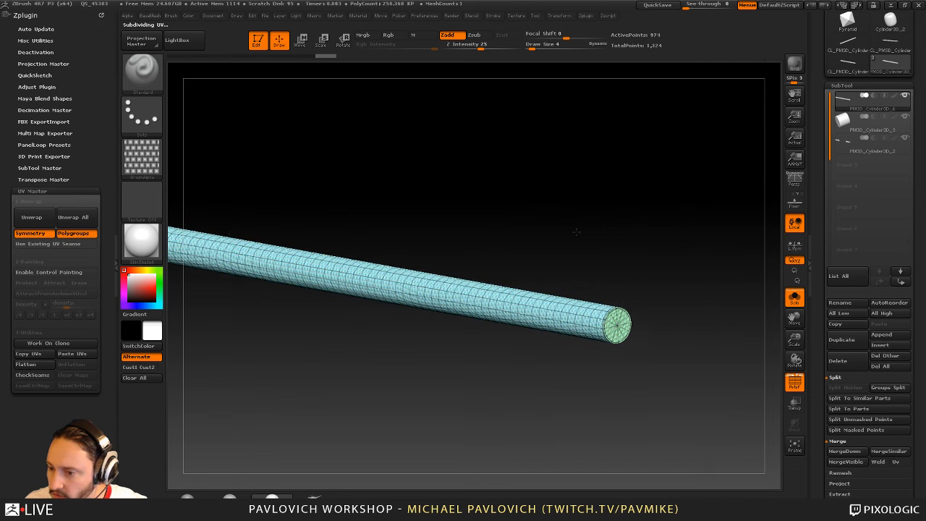
{"action": "key", "text": "2"}
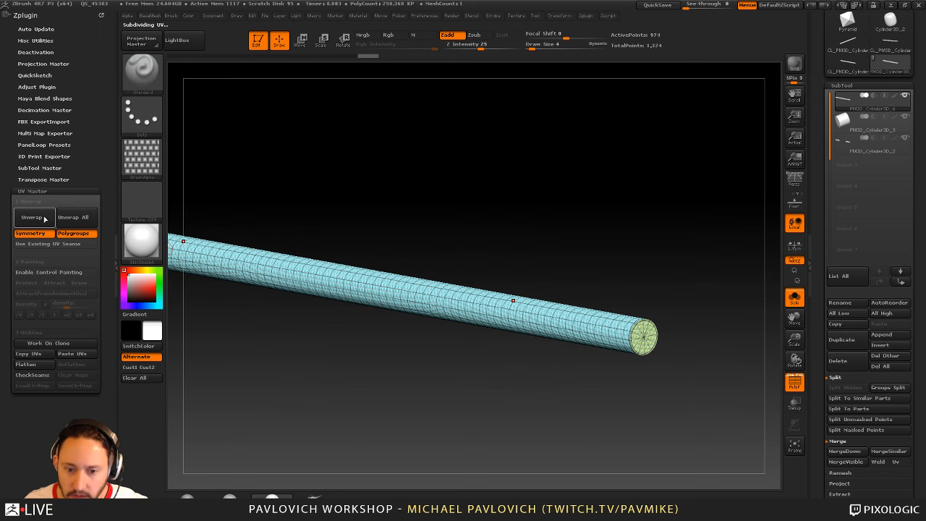
Unwrap a clone of the regrouped bar with Symmetry and Polygroups on, and flatten it to check the UV islands
{"action": "left_click", "coordinate": [49, 343]}
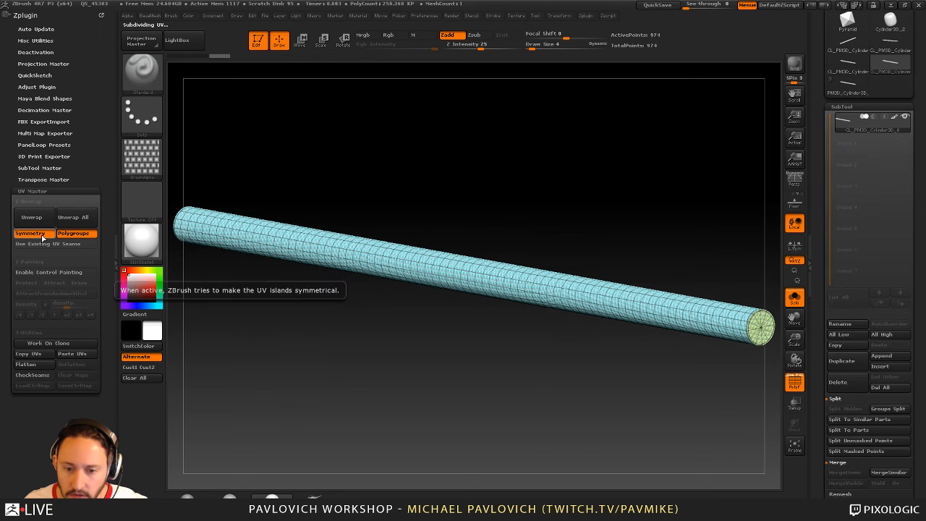
{"action": "left_click", "coordinate": [31, 217]}
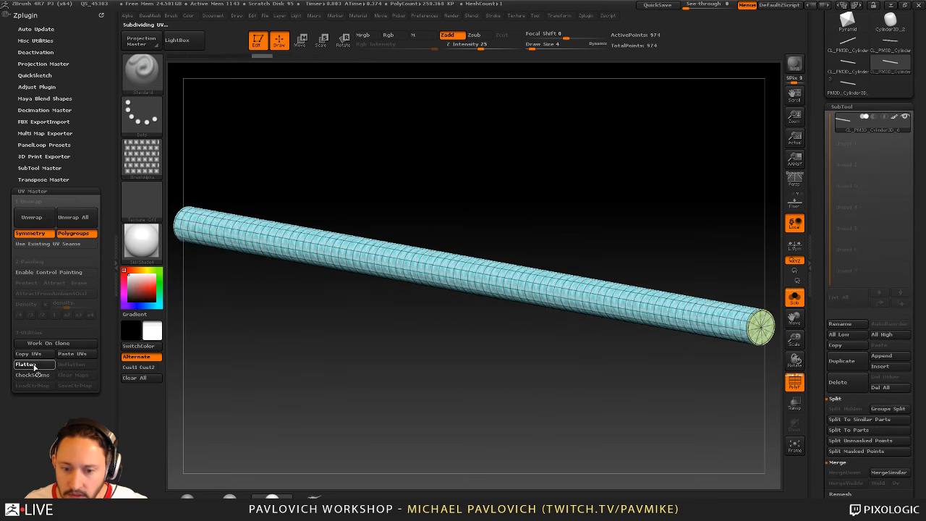
{"action": "left_click", "coordinate": [29, 365]}
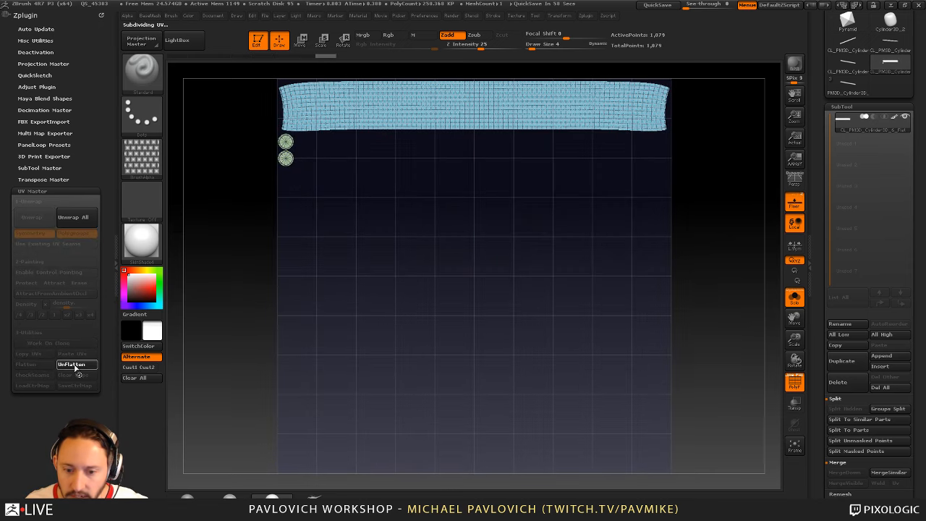
Unflatten the clone, copy its UVs and paste them onto the bar in the original barbell tool
{"action": "left_click", "coordinate": [72, 364]}
{"action": "left_click", "coordinate": [851, 89]}
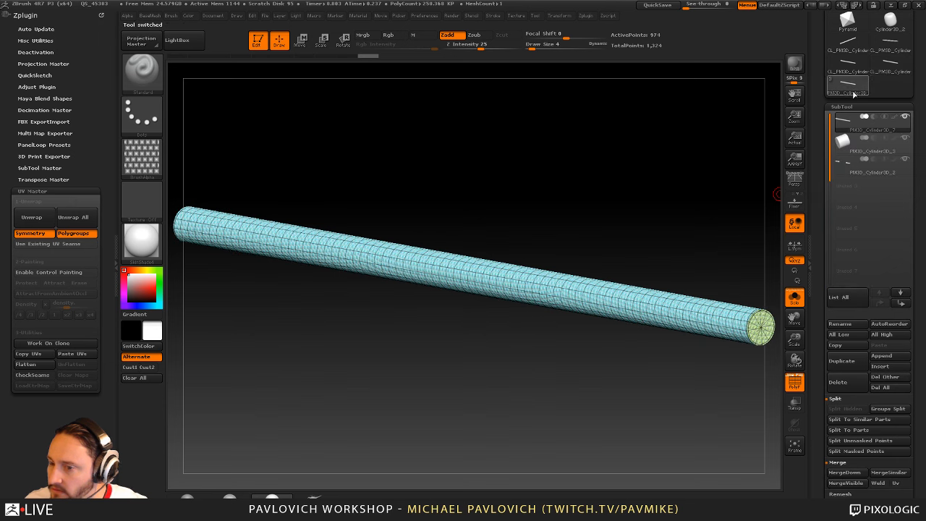
{"action": "left_click", "coordinate": [68, 356]}
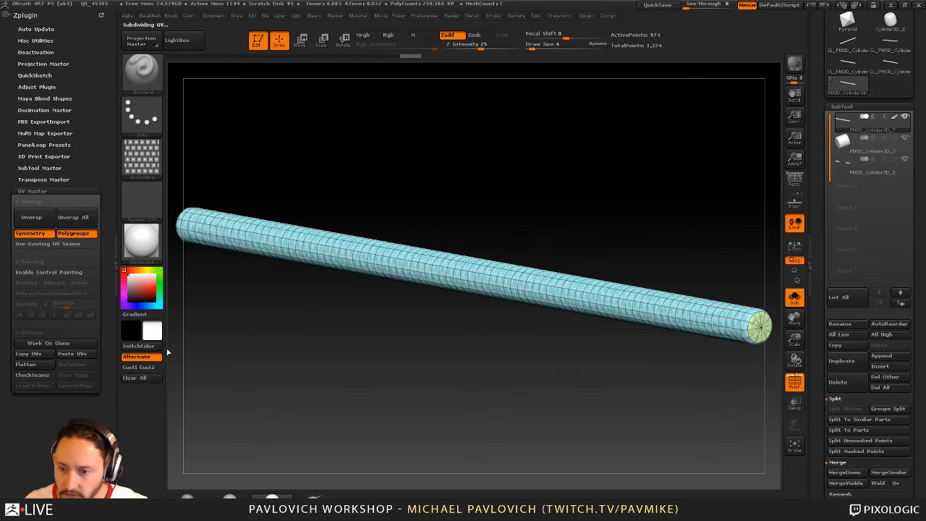
Crease the bar's polygroup borders with Crease PG and hide the polyframe
{"action": "left_click_drag", "start_coordinate": [645, 175], "coordinate": [580, 205], "text": "alt"}
{"action": "key", "text": "2"}
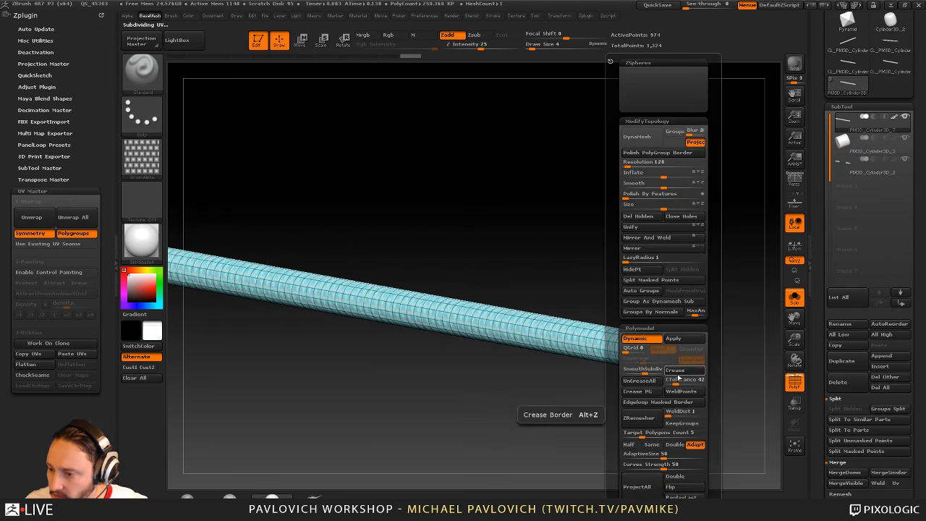
{"action": "left_click", "coordinate": [644, 393]}
{"action": "left_click", "coordinate": [795, 384]}
Edit the bar's UV surface noise to an alpha scale of about 0.033 and a slightly negative strength, and accept it
{"action": "left_click_drag", "start_coordinate": [738, 263], "coordinate": [726, 289]}
{"action": "left_click_drag", "start_coordinate": [823, 226], "coordinate": [827, 121]}
{"action": "left_click_drag", "start_coordinate": [824, 226], "coordinate": [825, 123]}
{"action": "left_click", "coordinate": [863, 412]}
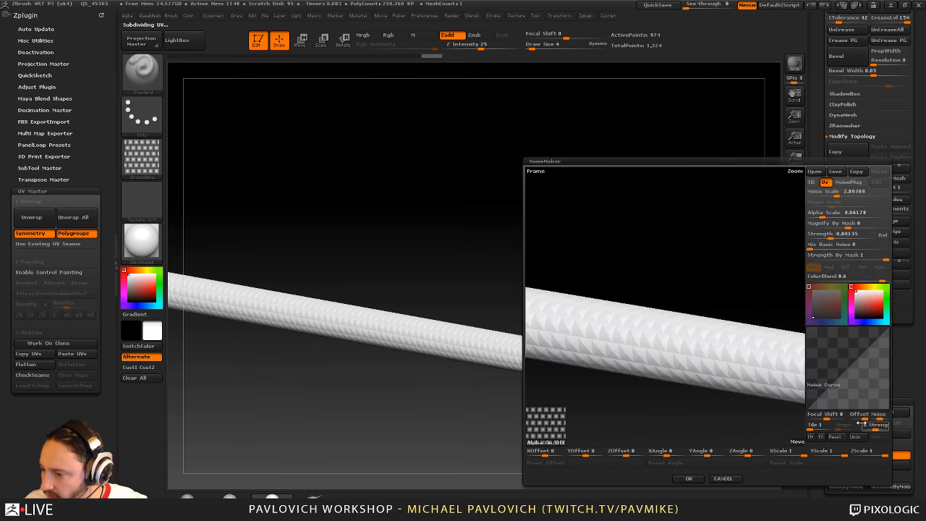
{"action": "left_click", "coordinate": [832, 235]}
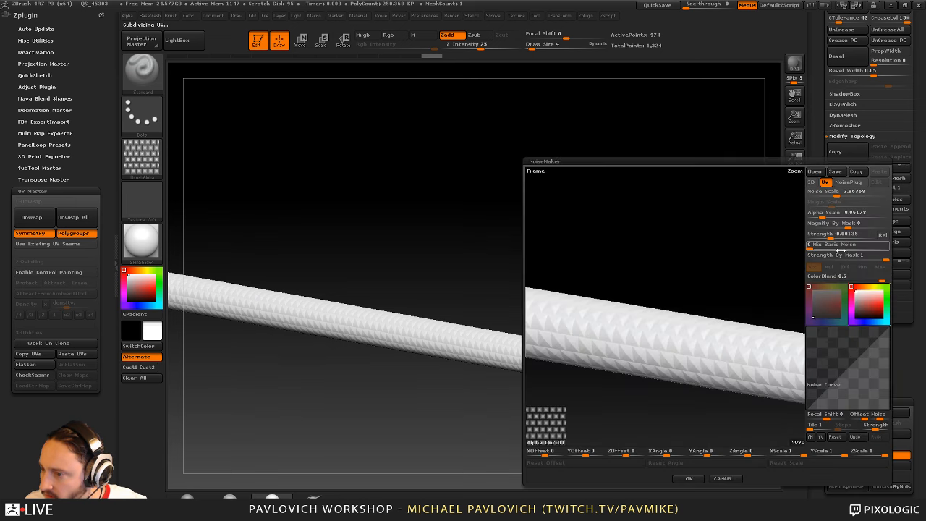
{"action": "left_click_drag", "start_coordinate": [830, 238], "coordinate": [822, 216]}
{"action": "left_click", "coordinate": [823, 214]}
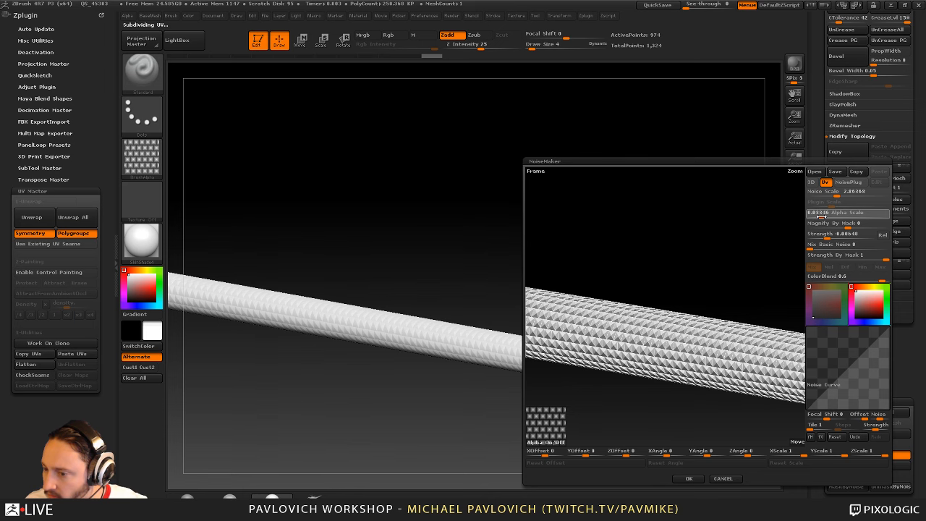
{"action": "left_click", "coordinate": [821, 217]}
{"action": "left_click", "coordinate": [689, 478]}
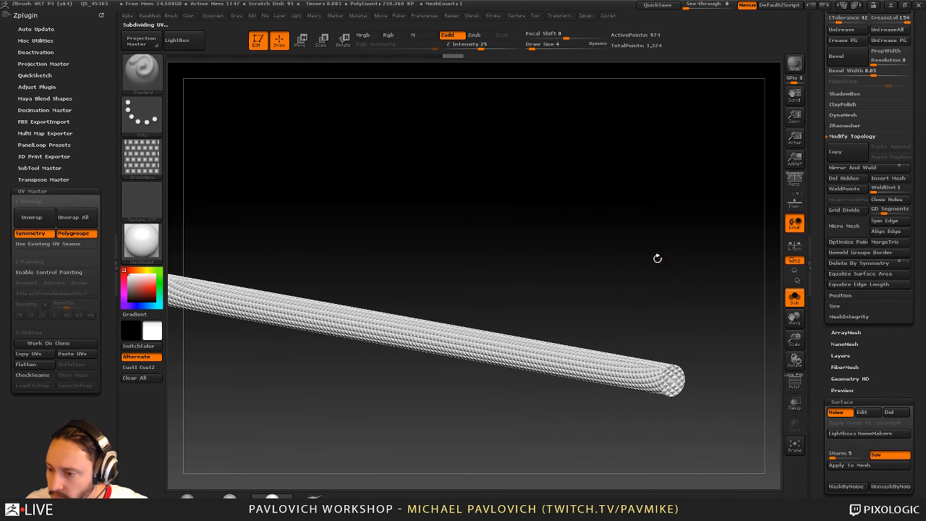
Leave Solo mode and turn off the bar's polypaint display so its knurling shows the gray material between the collars
{"action": "left_click", "coordinate": [795, 297]}
{"action": "left_click_drag", "start_coordinate": [636, 247], "coordinate": [545, 205], "text": "alt"}
{"action": "left_click_drag", "start_coordinate": [562, 158], "coordinate": [821, 322]}
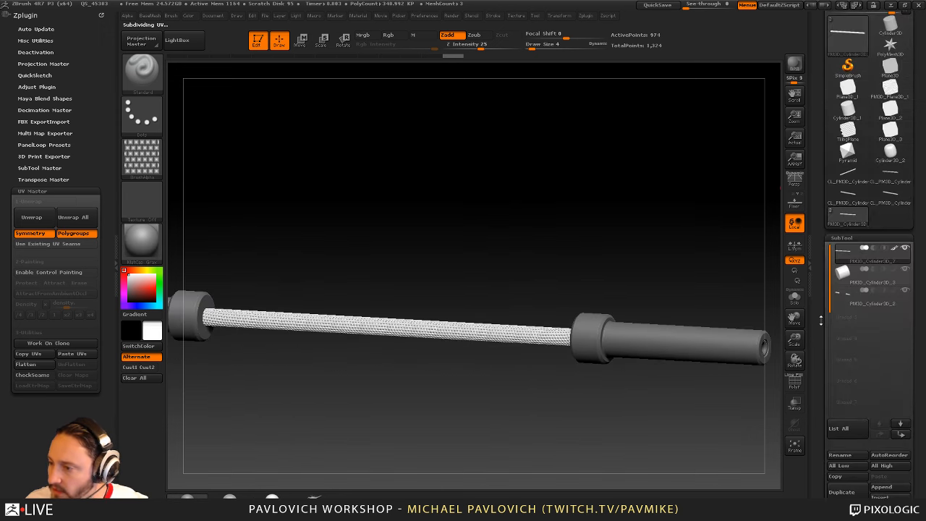
{"action": "left_click", "coordinate": [894, 248]}
{"action": "left_click_drag", "start_coordinate": [657, 214], "coordinate": [622, 243], "text": "alt"}
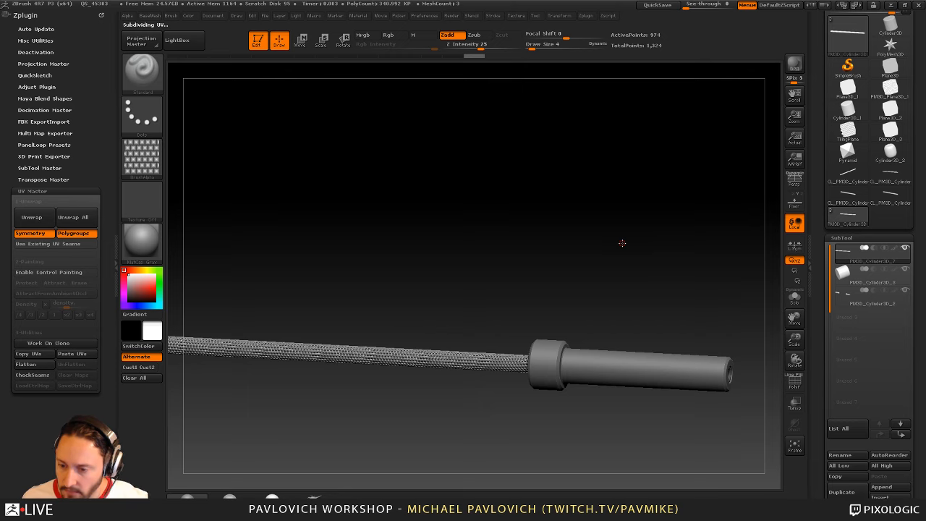
{"action": "left_click_drag", "start_coordinate": [520, 275], "coordinate": [558, 248]}
{"action": "left_click_drag", "start_coordinate": [822, 335], "coordinate": [822, 203]}
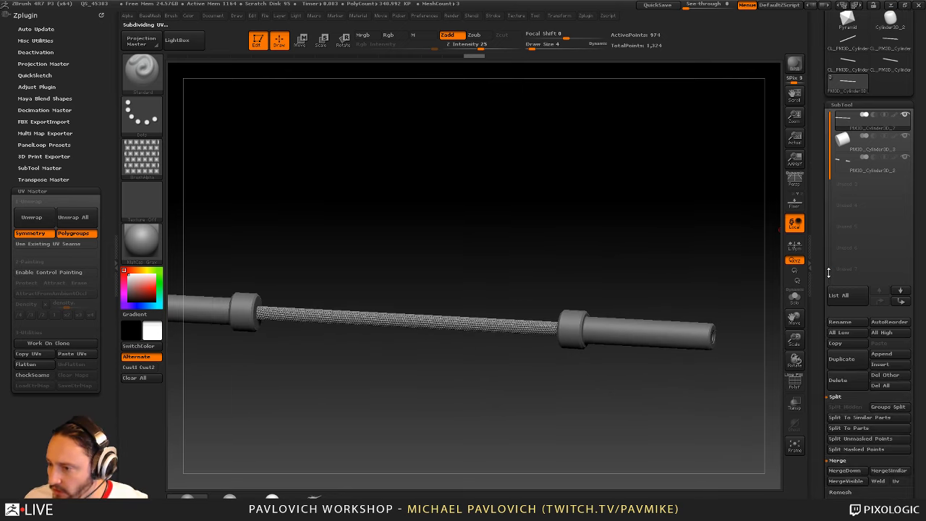
{"action": "left_click_drag", "start_coordinate": [823, 338], "coordinate": [822, 232]}
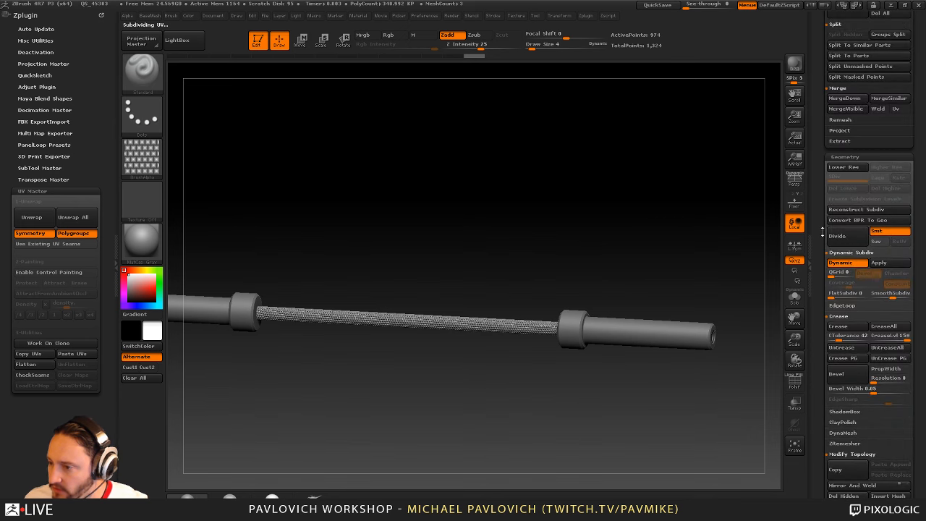
Turn off the bar's surface noise, apply its dynamic subdivision and divide the mesh to about 4 million polygons
{"action": "left_click", "coordinate": [851, 157]}
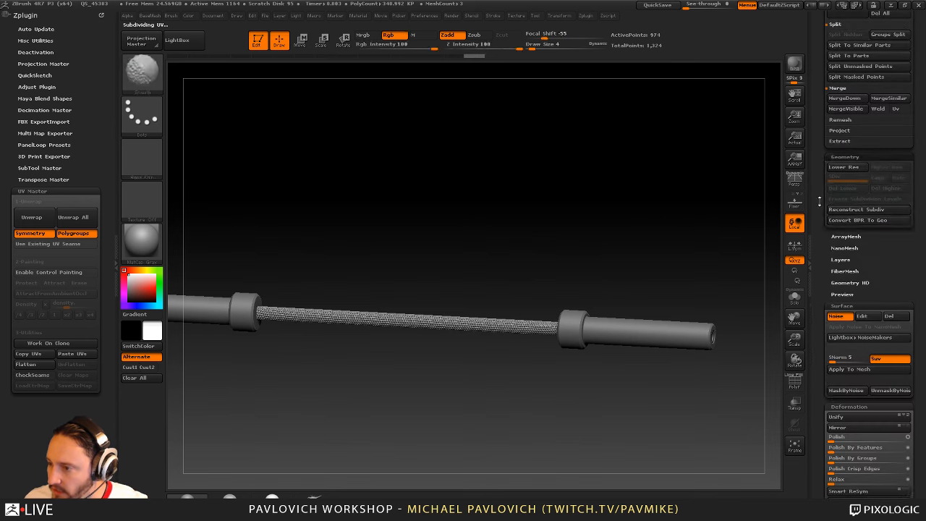
{"action": "left_click", "coordinate": [847, 250]}
{"action": "left_click_drag", "start_coordinate": [659, 236], "coordinate": [639, 241], "text": "alt"}
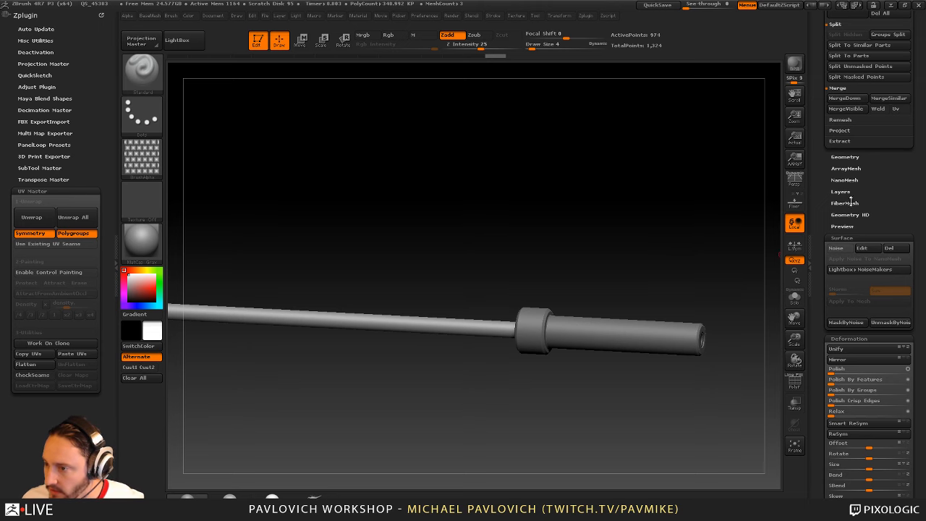
{"action": "left_click", "coordinate": [845, 157]}
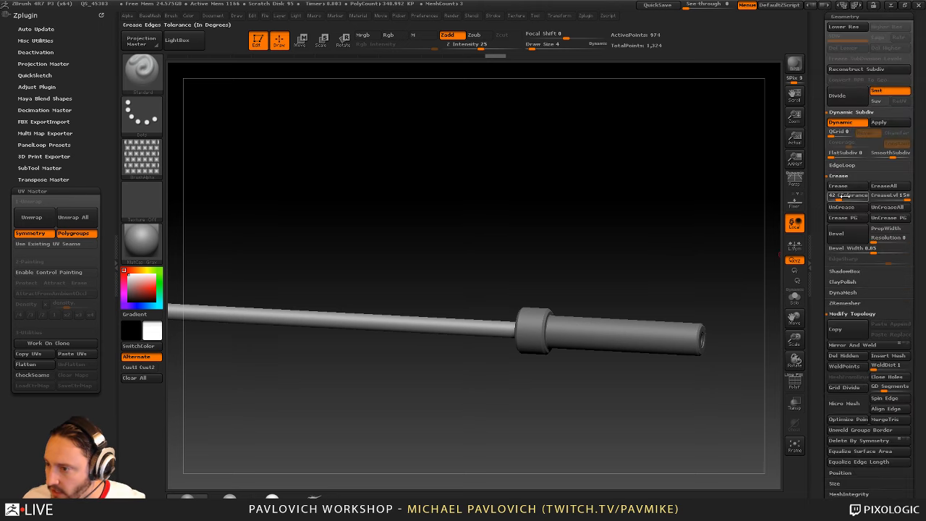
{"action": "left_click", "coordinate": [889, 123]}
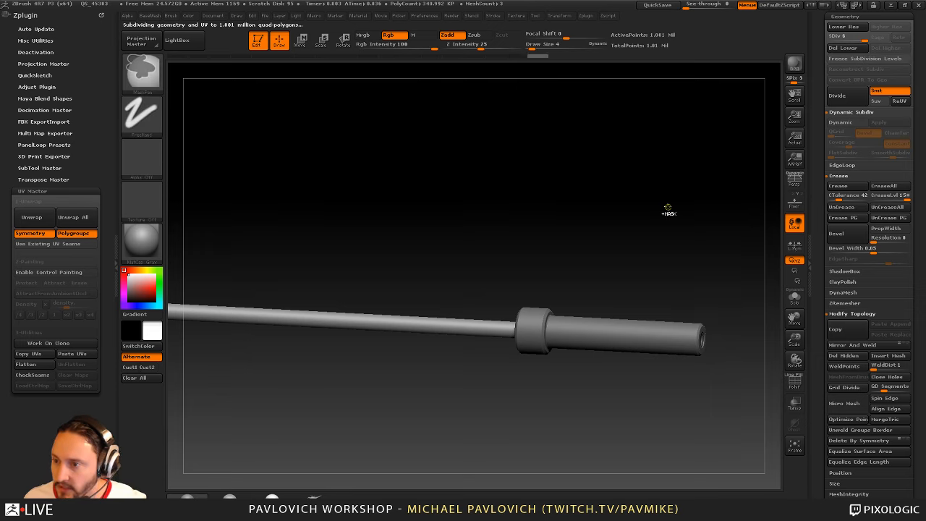
{"action": "key", "text": "ctrl"}
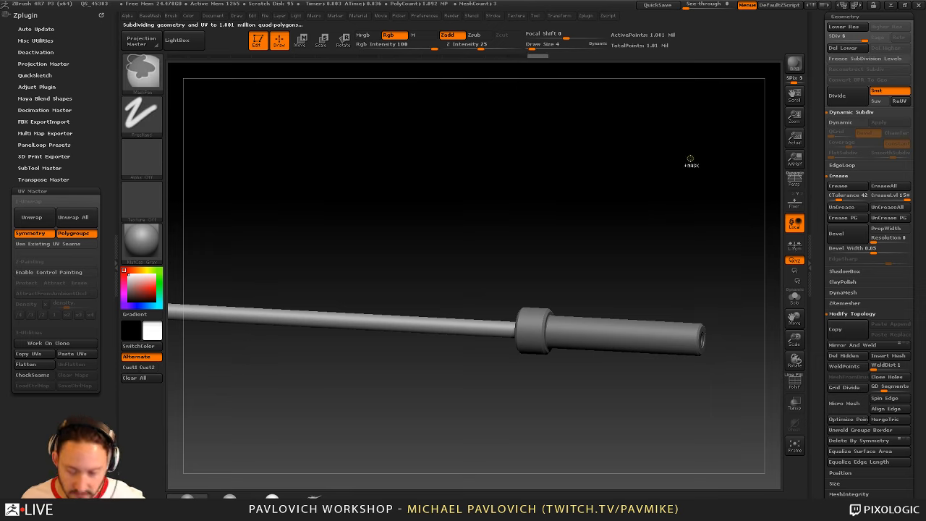
{"action": "mouse_move", "coordinate": [572, 227]}
{"action": "left_mouse_down"}
{"action": "mouse_move", "coordinate": [608, 203]}
{"action": "mouse_move", "coordinate": [623, 215]}
{"action": "left_mouse_up"}
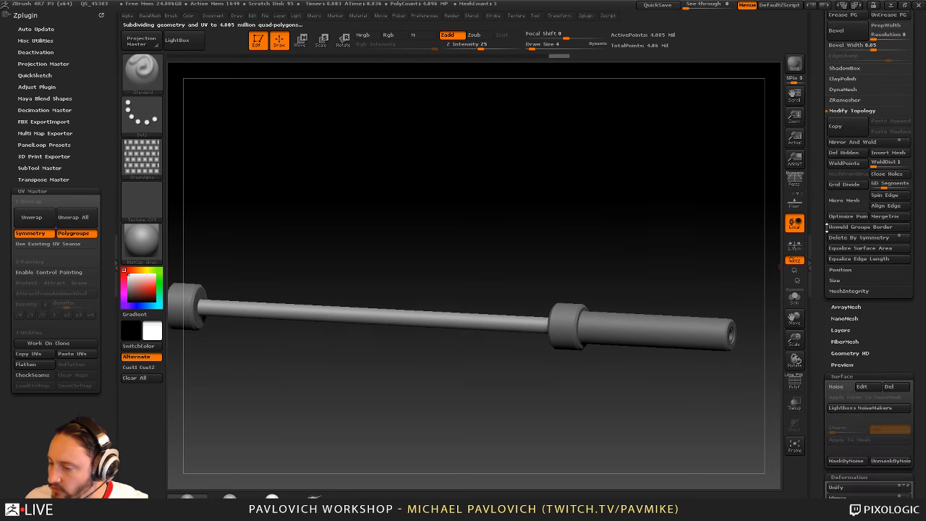
Add a new recording layer to the subdivided bar and store a morph target of its smooth shape
{"action": "left_click", "coordinate": [839, 331]}
{"action": "left_click", "coordinate": [839, 338]}
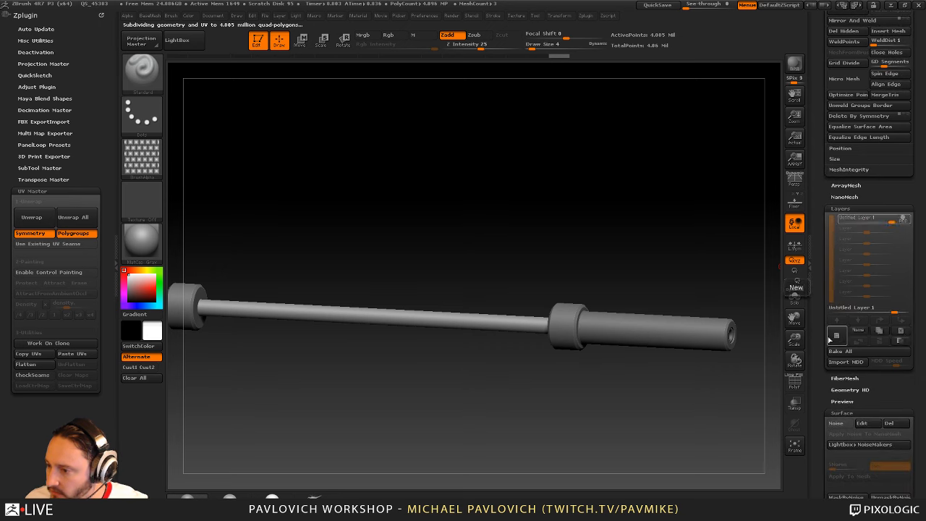
{"action": "left_click_drag", "start_coordinate": [810, 290], "coordinate": [808, 197]}
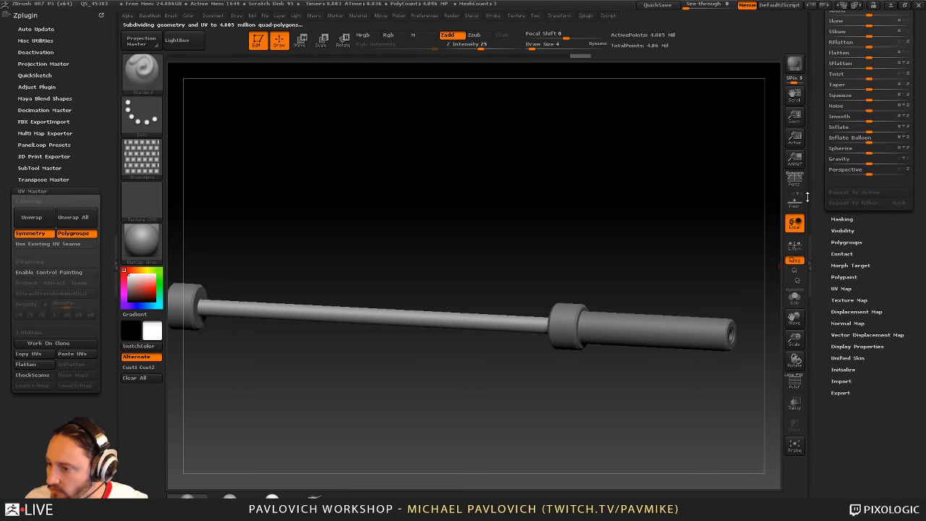
{"action": "left_click", "coordinate": [844, 266]}
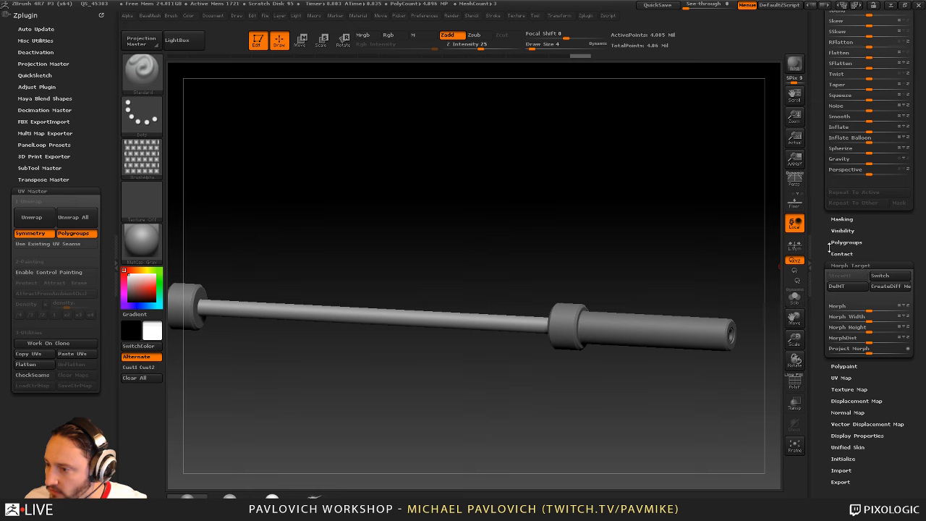
{"action": "left_click_drag", "start_coordinate": [830, 248], "coordinate": [837, 310]}
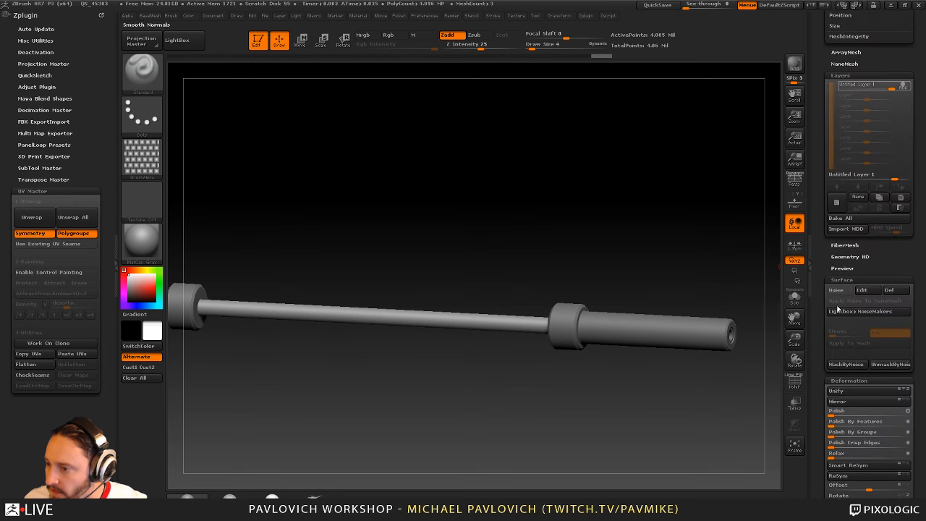
Turn the bar's surface noise back on and apply it to the mesh in the recording layer
{"action": "left_click", "coordinate": [836, 290]}
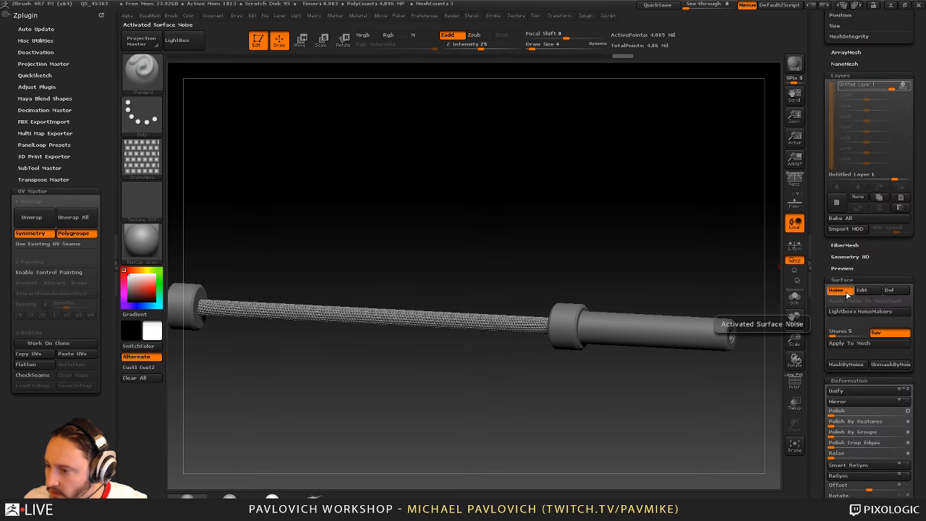
{"action": "left_click", "coordinate": [849, 345]}
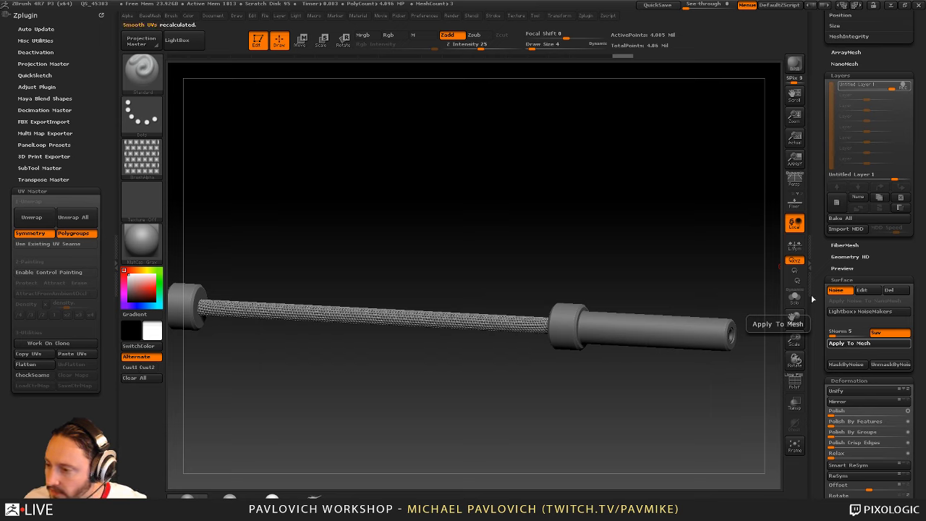
{"action": "left_click_drag", "start_coordinate": [577, 154], "coordinate": [579, 184]}
{"action": "left_click_drag", "start_coordinate": [816, 161], "coordinate": [815, 195]}
Lower the knurling layer's intensity to about 0.7 and bake all layers into the bar
{"action": "mouse_move", "coordinate": [892, 122]}
{"action": "left_mouse_down"}
{"action": "mouse_move", "coordinate": [868, 121]}
{"action": "mouse_move", "coordinate": [892, 122]}
{"action": "mouse_move", "coordinate": [884, 123]}
{"action": "left_mouse_up"}
{"action": "right_click_drag", "start_coordinate": [629, 176], "coordinate": [652, 227], "text": "ctrl"}
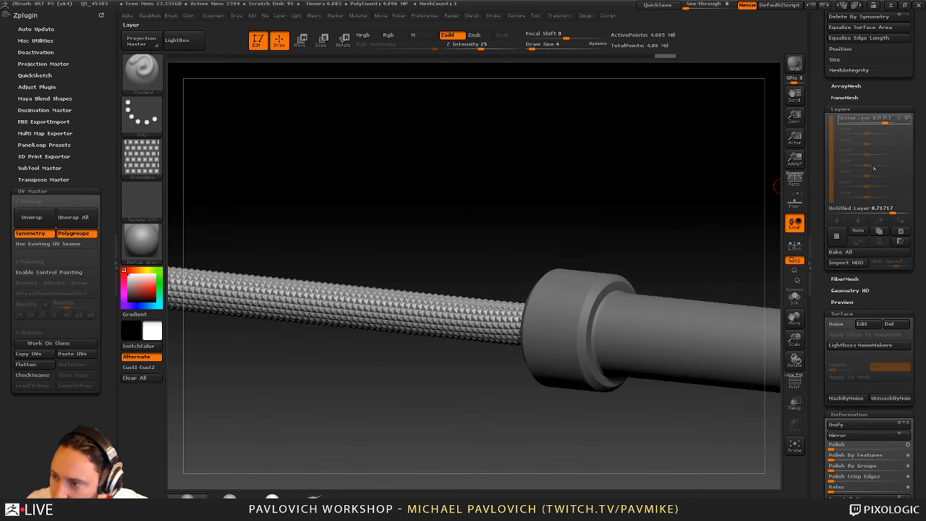
{"action": "left_click_drag", "start_coordinate": [883, 121], "coordinate": [882, 122]}
{"action": "left_click", "coordinate": [869, 254]}
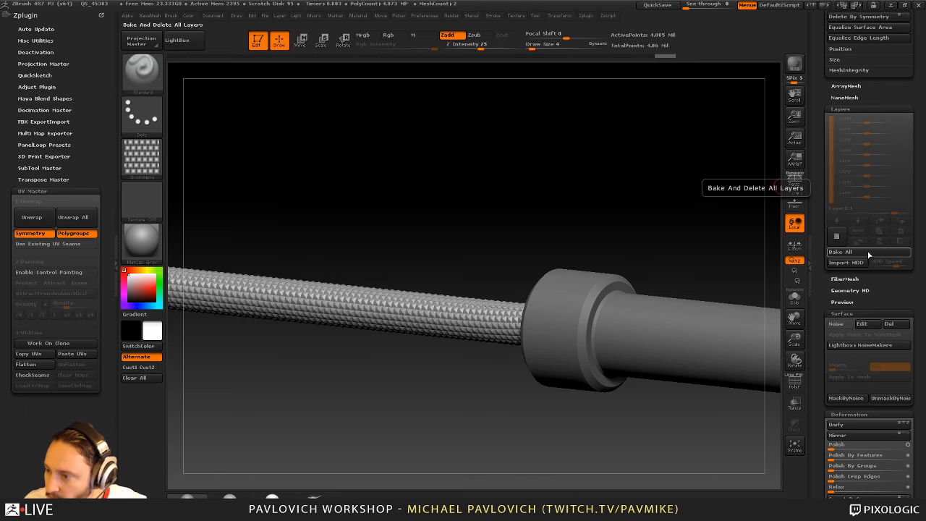
Frame the knurled bar, go to its morph target settings and choose the Morph brush
{"action": "left_click_drag", "start_coordinate": [819, 257], "coordinate": [816, 116]}
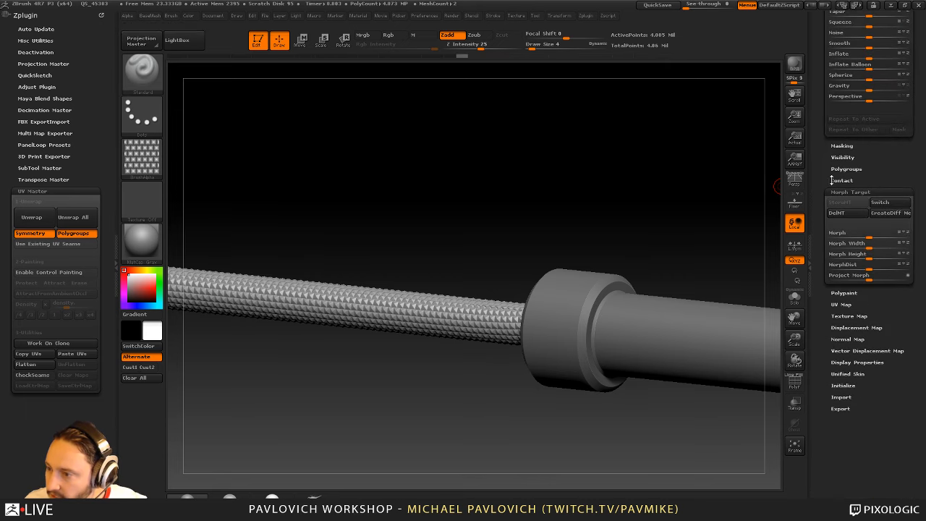
{"action": "key", "text": "f"}
{"action": "left_click_drag", "start_coordinate": [575, 119], "coordinate": [596, 99], "text": "alt"}
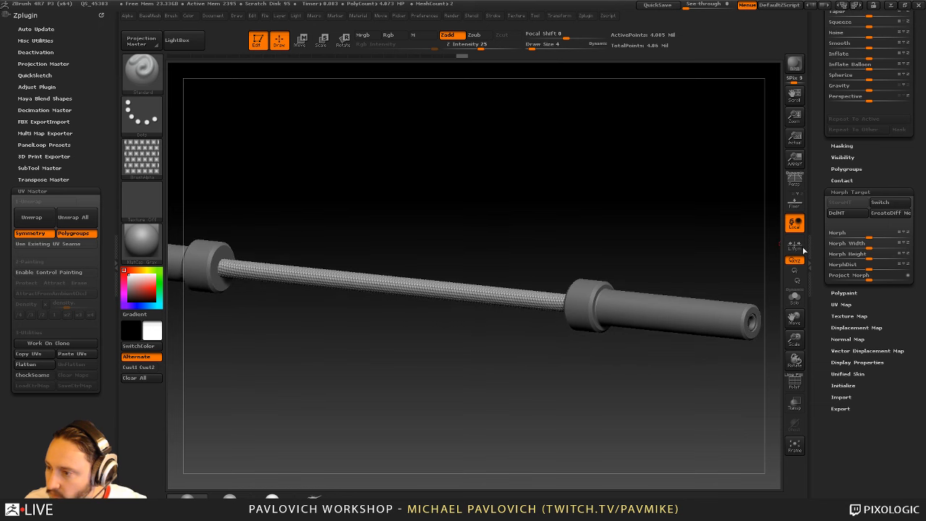
{"action": "left_click", "coordinate": [871, 214]}
{"action": "key", "text": "b"}
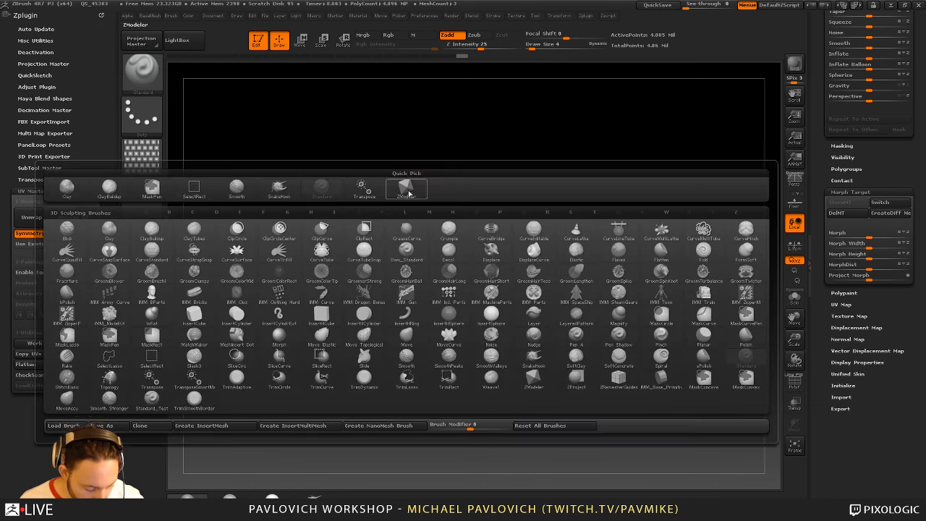
{"action": "key", "text": "m"}
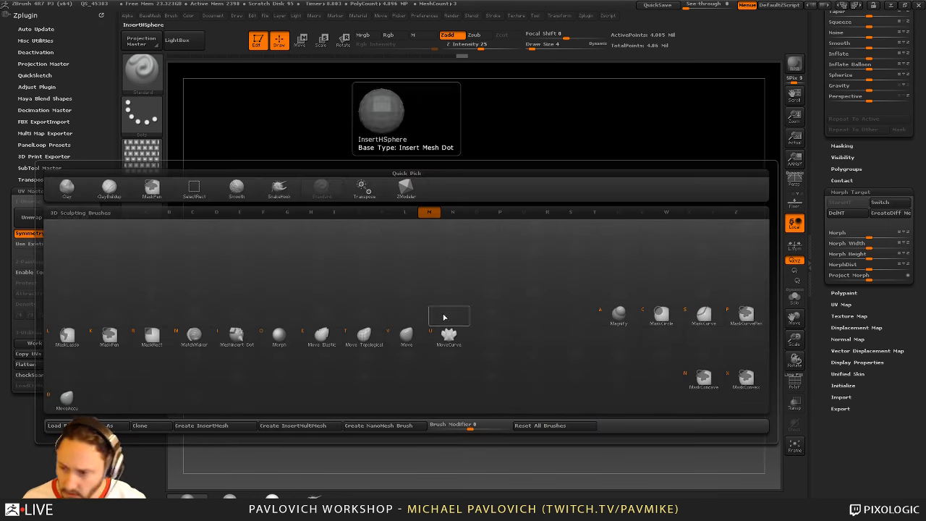
{"action": "left_click", "coordinate": [278, 335]}
Set the Morph brush to a draw size of 14, with Rgb off and Z Intensity at 100
{"action": "mouse_move", "coordinate": [595, 201]}
{"action": "left_mouse_down", "text": "alt"}
{"action": "mouse_move", "coordinate": [557, 205]}
{"action": "mouse_move", "coordinate": [572, 228]}
{"action": "mouse_move", "coordinate": [642, 242]}
{"action": "left_mouse_up", "text": "alt"}
{"action": "key", "text": "s"}
{"action": "left_click", "coordinate": [562, 212]}
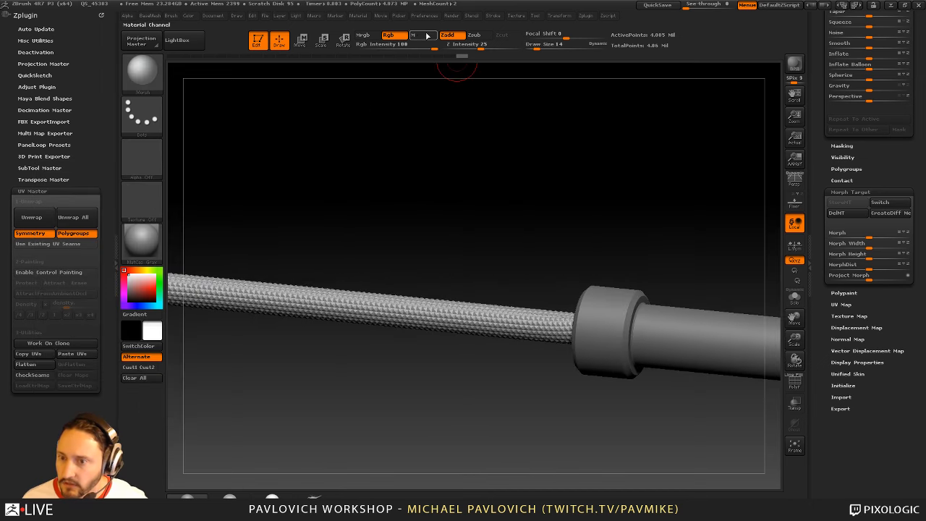
{"action": "left_click", "coordinate": [397, 36]}
{"action": "left_click_drag", "start_coordinate": [492, 47], "coordinate": [523, 47]}
{"action": "left_click", "coordinate": [531, 48]}
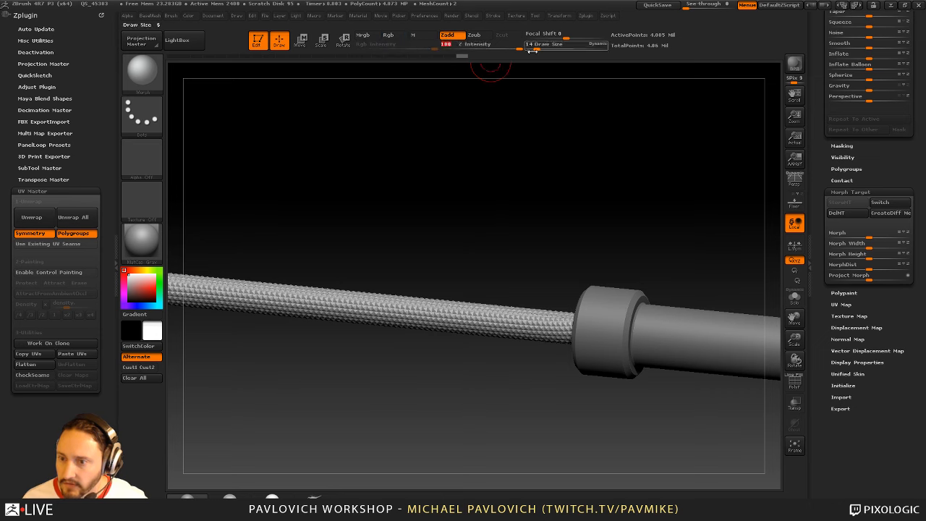
Try painting patches of the knurled grip back to smooth with a smaller Morph brush, and undo the strokes
{"action": "left_click_drag", "start_coordinate": [495, 169], "coordinate": [495, 233], "text": "alt"}
{"action": "key", "text": "s"}
{"action": "left_click", "coordinate": [420, 315]}
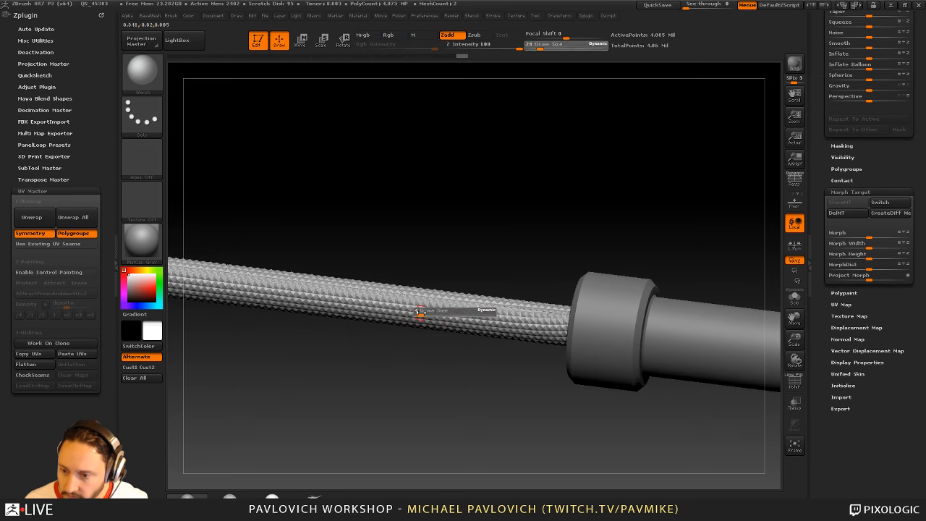
{"action": "mouse_move", "coordinate": [412, 311]}
{"action": "left_mouse_down"}
{"action": "mouse_move", "coordinate": [432, 309]}
{"action": "mouse_move", "coordinate": [411, 293]}
{"action": "mouse_move", "coordinate": [382, 299]}
{"action": "left_mouse_up"}
{"action": "mouse_move", "coordinate": [512, 182]}
{"action": "left_mouse_down", "text": "alt"}
{"action": "mouse_move", "coordinate": [496, 167]}
{"action": "mouse_move", "coordinate": [506, 177]}
{"action": "left_mouse_up", "text": "alt"}
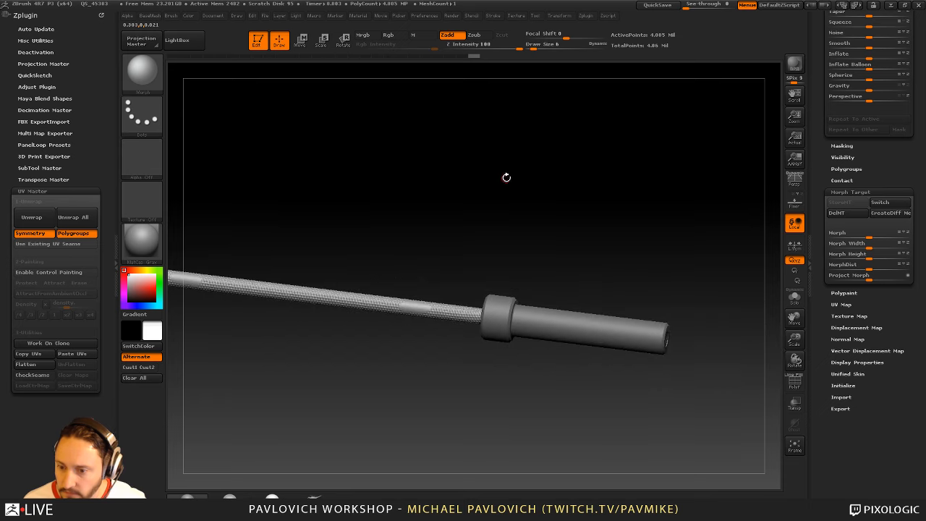
{"action": "key", "text": "ctrl+z"}
{"action": "left_click_drag", "start_coordinate": [466, 206], "coordinate": [529, 211], "text": "alt"}
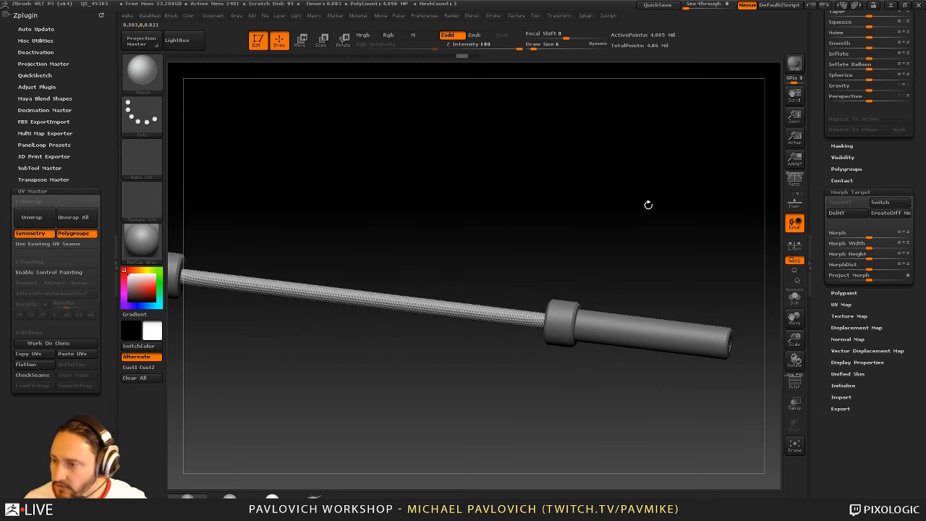
Switch the bar to its smooth morph target and test a Morph brush stroke along the grip
{"action": "left_click", "coordinate": [880, 203]}
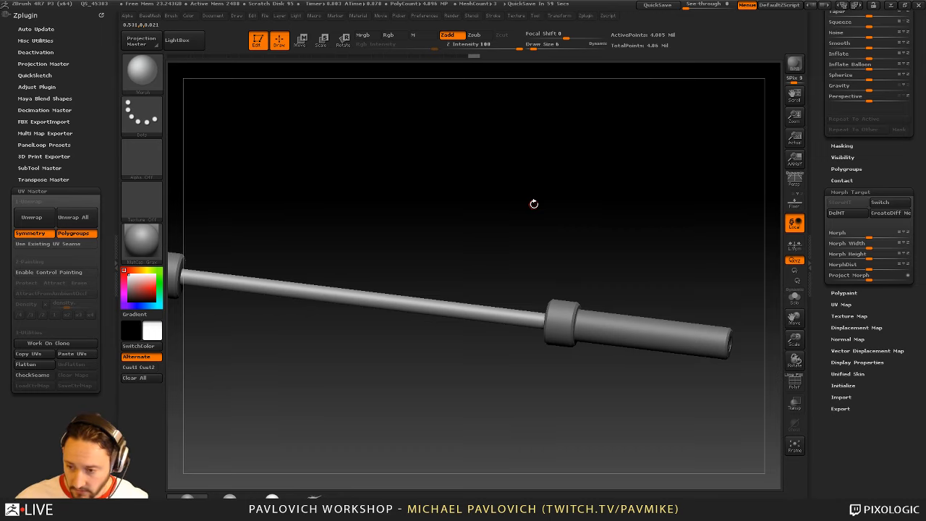
{"action": "left_click_drag", "start_coordinate": [453, 127], "coordinate": [484, 244], "text": "alt"}
{"action": "left_click_drag", "start_coordinate": [464, 305], "coordinate": [502, 312]}
{"action": "left_click_drag", "start_coordinate": [678, 211], "coordinate": [633, 192], "text": "alt"}
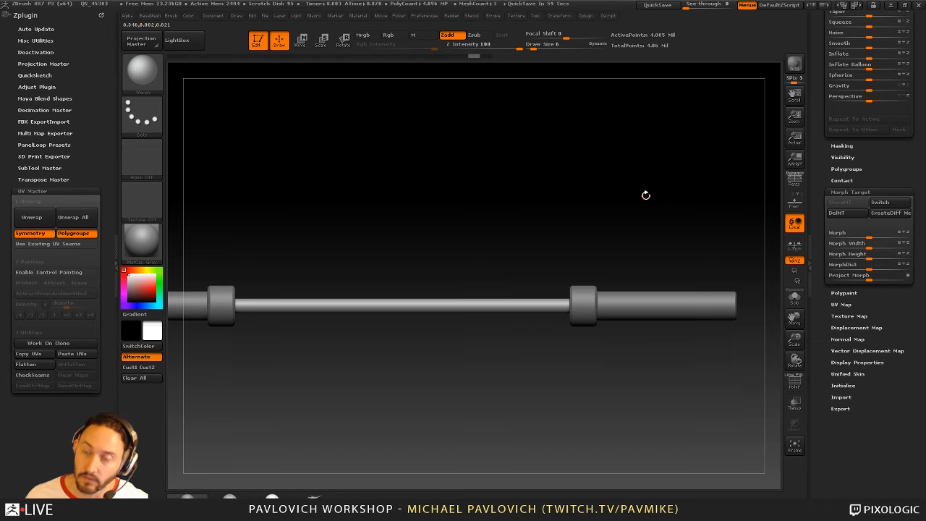
Mask the bar's middle section and a thin ring beside each of its ends, leaving the outer grip areas unmasked
{"action": "mouse_move", "coordinate": [523, 244]}
{"action": "left_mouse_down", "text": "alt"}
{"action": "mouse_move", "coordinate": [512, 249]}
{"action": "mouse_move", "coordinate": [537, 357]}
{"action": "mouse_move", "coordinate": [643, 404]}
{"action": "left_mouse_up", "text": "alt"}
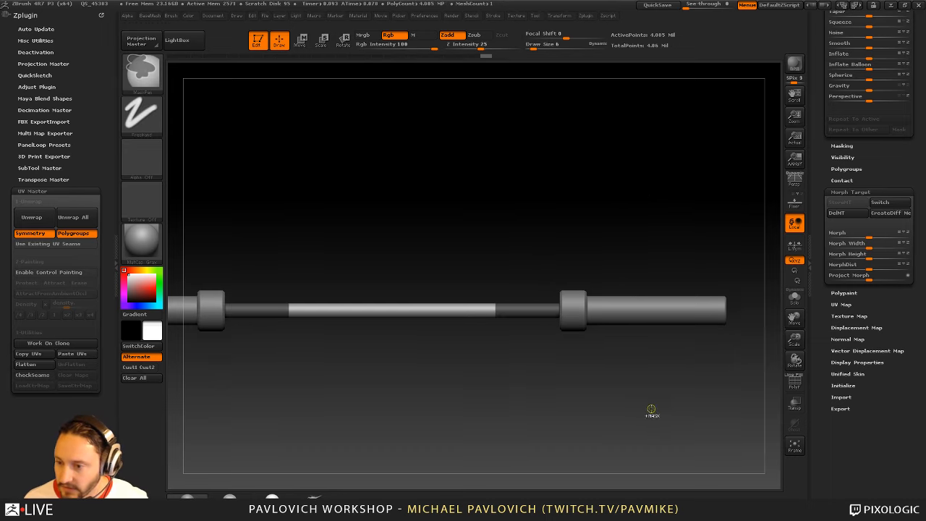
{"action": "left_click_drag", "start_coordinate": [464, 273], "coordinate": [491, 345], "text": "ctrl"}
{"action": "left_click", "coordinate": [577, 230], "text": "ctrl"}
{"action": "left_click_drag", "start_coordinate": [567, 214], "coordinate": [626, 220], "text": "alt"}
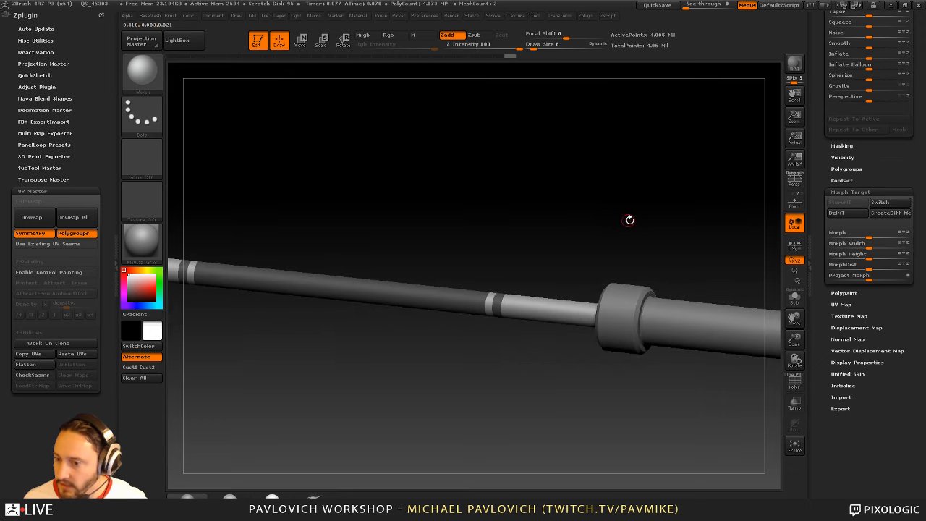
Preview the knurled morph target, return to the smooth one and paint knurling all around the unmasked grip areas
{"action": "left_click", "coordinate": [881, 204]}
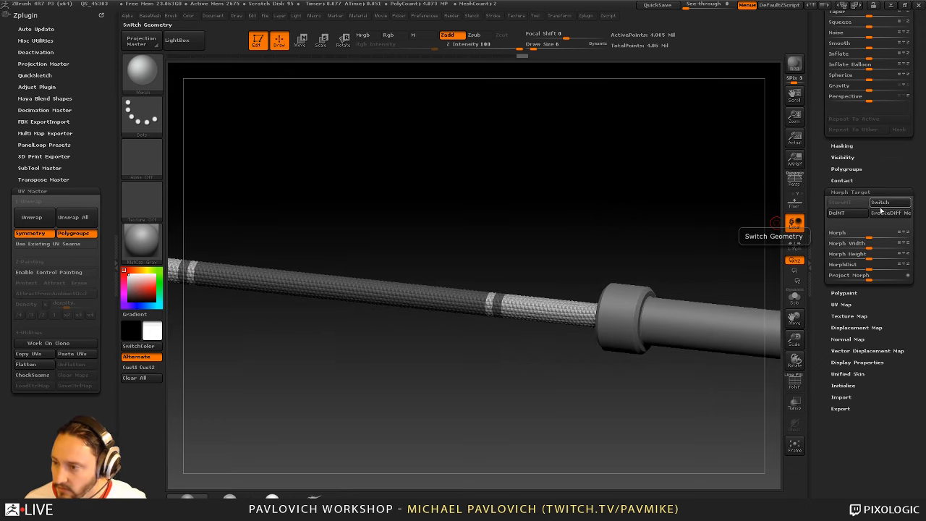
{"action": "left_click", "coordinate": [877, 205]}
{"action": "left_click_drag", "start_coordinate": [685, 228], "coordinate": [540, 268]}
{"action": "mouse_move", "coordinate": [666, 211]}
{"action": "left_mouse_down"}
{"action": "mouse_move", "coordinate": [643, 242]}
{"action": "mouse_move", "coordinate": [533, 268]}
{"action": "left_mouse_up"}
{"action": "key", "text": "s"}
{"action": "mouse_move", "coordinate": [462, 314]}
{"action": "left_mouse_down"}
{"action": "mouse_move", "coordinate": [464, 295]}
{"action": "mouse_move", "coordinate": [539, 323]}
{"action": "mouse_move", "coordinate": [586, 327]}
{"action": "left_mouse_up"}
{"action": "mouse_move", "coordinate": [624, 273]}
{"action": "left_mouse_down"}
{"action": "mouse_move", "coordinate": [503, 307]}
{"action": "mouse_move", "coordinate": [440, 310]}
{"action": "mouse_move", "coordinate": [433, 373]}
{"action": "mouse_move", "coordinate": [434, 359]}
{"action": "left_mouse_up"}
{"action": "mouse_move", "coordinate": [534, 322]}
{"action": "left_mouse_down", "text": "alt"}
{"action": "mouse_move", "coordinate": [558, 312]}
{"action": "mouse_move", "coordinate": [534, 317]}
{"action": "left_mouse_up", "text": "alt"}
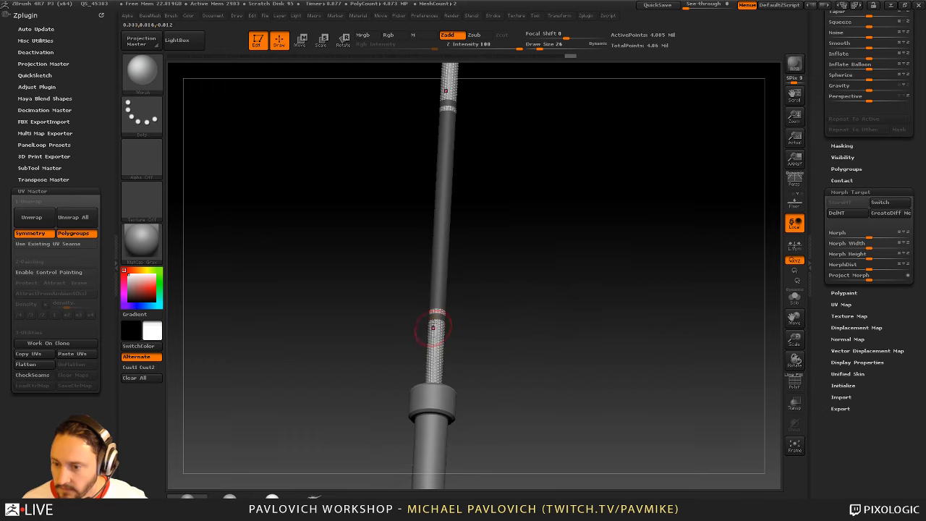
{"action": "left_click_drag", "start_coordinate": [434, 326], "coordinate": [456, 327]}
{"action": "left_click_drag", "start_coordinate": [514, 327], "coordinate": [554, 280]}
{"action": "mouse_move", "coordinate": [594, 316]}
{"action": "left_mouse_down", "text": "shift"}
{"action": "mouse_move", "coordinate": [584, 275]}
{"action": "mouse_move", "coordinate": [664, 312]}
{"action": "mouse_move", "coordinate": [654, 243]}
{"action": "left_mouse_up", "text": "shift"}
Choose the Standard brush, clear the mask and bring the whole barbell into view
{"action": "key", "text": "b"}
{"action": "key", "text": "s"}
{"action": "key", "text": "t"}
{"action": "left_click_drag", "start_coordinate": [662, 222], "coordinate": [674, 265], "text": "ctrl"}
{"action": "left_click_drag", "start_coordinate": [666, 259], "coordinate": [673, 230], "text": "shift"}
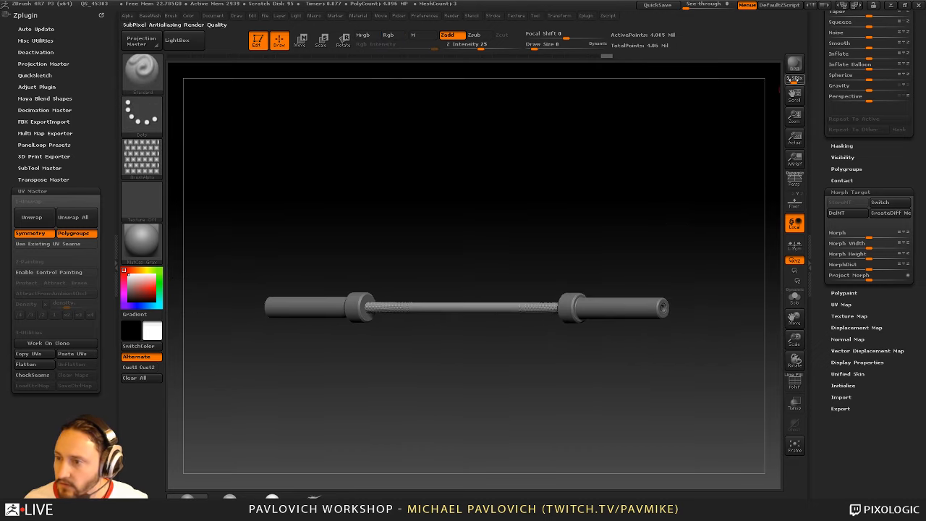
Send the barbell to KeyShot with a BPR render, switch to KeyShot, dismiss the import error and resume its paused rendering
{"action": "left_click", "coordinate": [451, 15]}
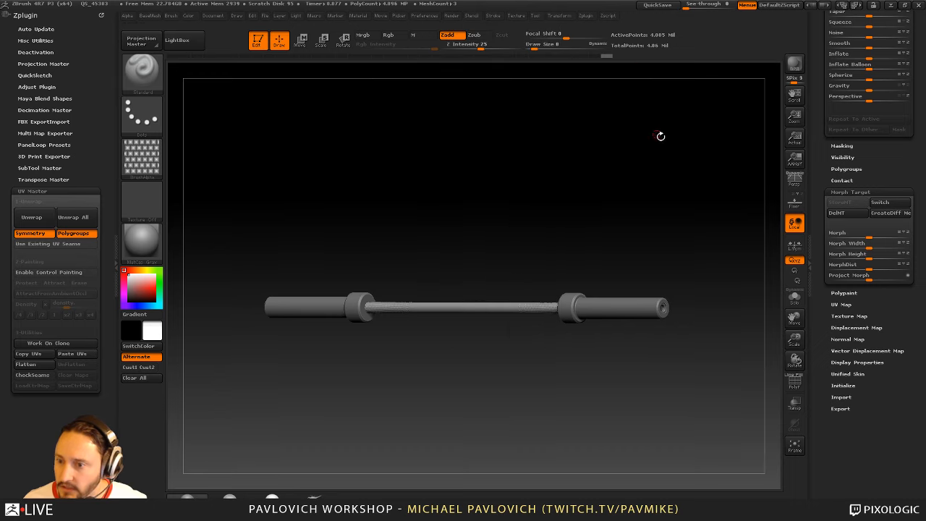
{"action": "left_click", "coordinate": [798, 64]}
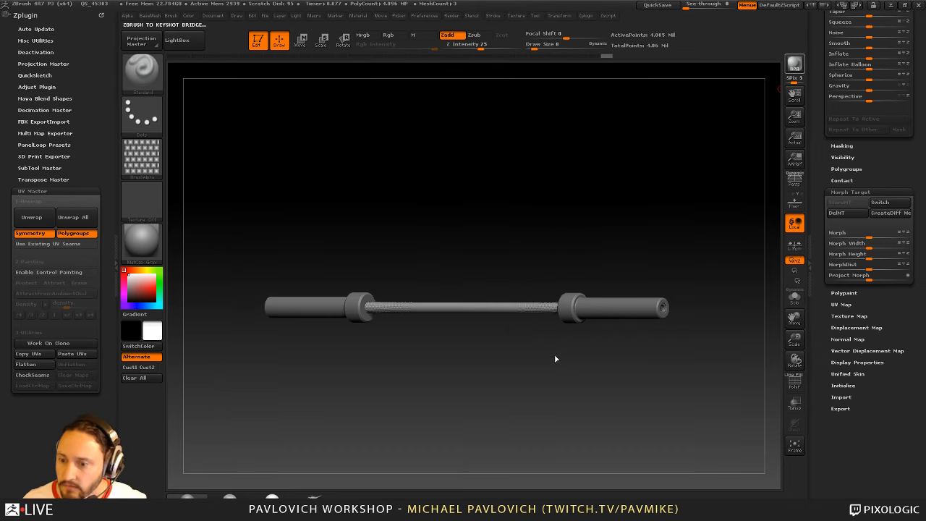
{"action": "key", "text": "super"}
{"action": "left_click", "coordinate": [453, 511]}
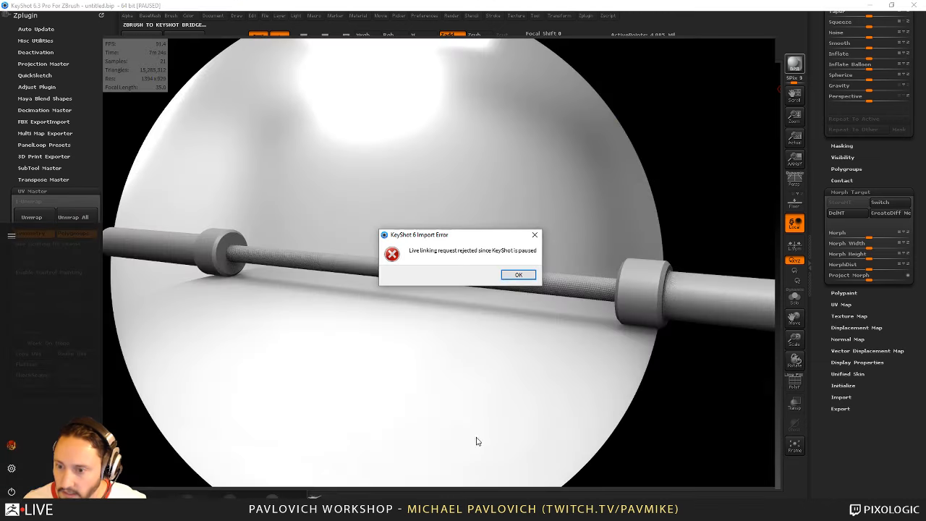
{"action": "left_click", "coordinate": [519, 275]}
{"action": "left_click", "coordinate": [519, 276]}
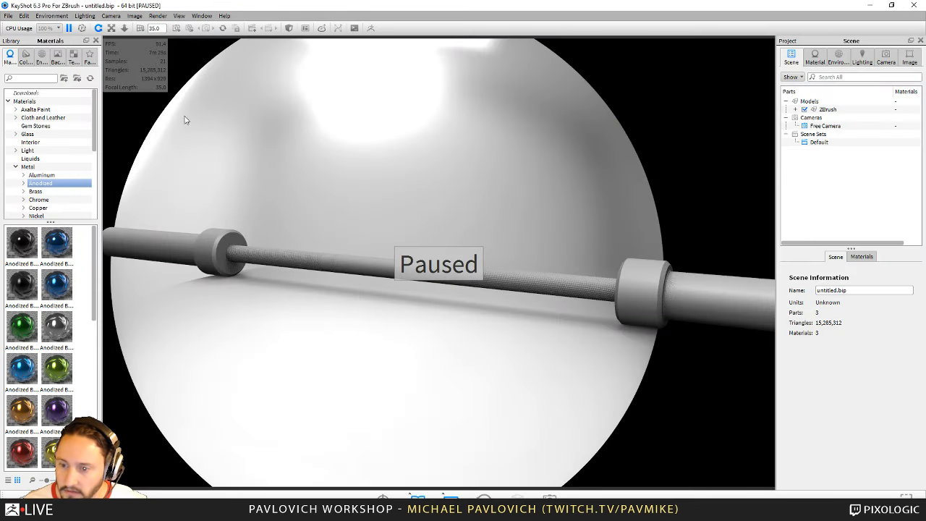
{"action": "left_click", "coordinate": [69, 28]}
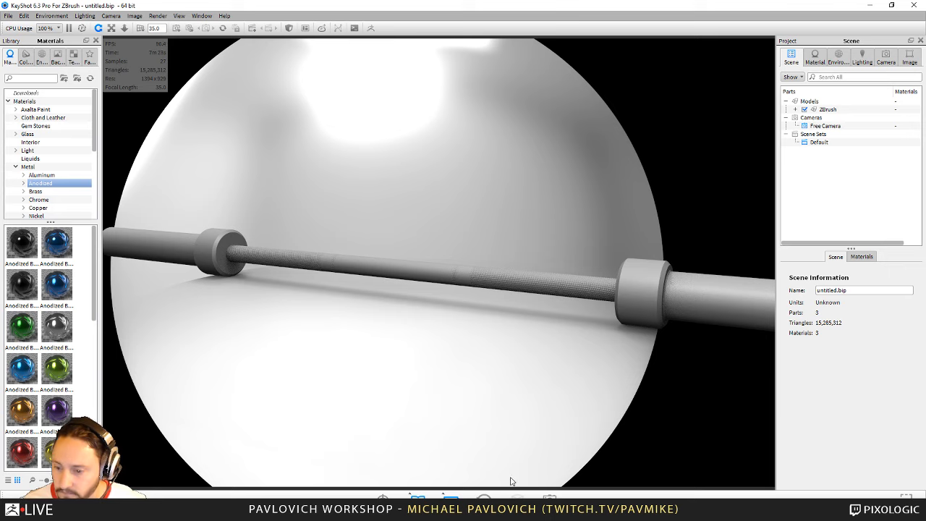
Switch to ZBrush, send the barbell out again with a BPR render, tilt its view and switch to KeyShot
{"action": "key", "text": "alt+Tab"}
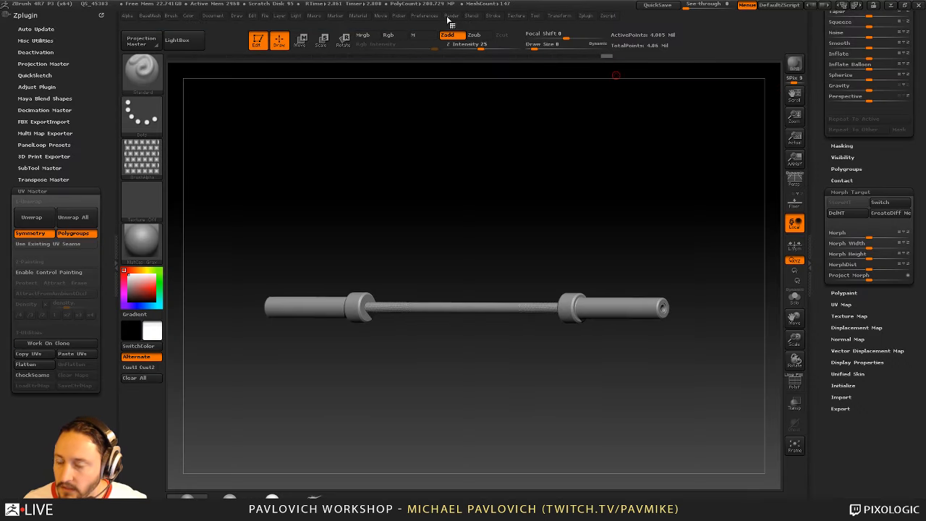
{"action": "left_click", "coordinate": [451, 15]}
{"action": "left_click", "coordinate": [475, 94]}
{"action": "left_click", "coordinate": [476, 95]}
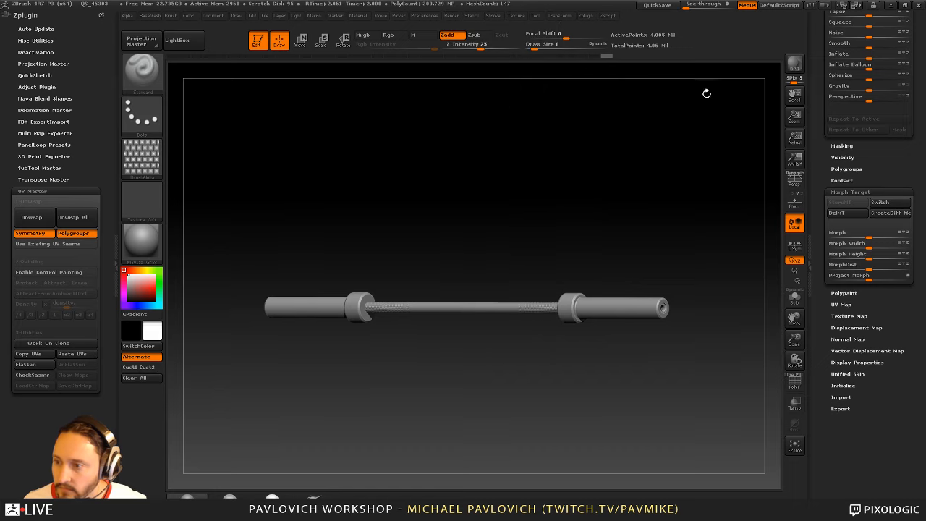
{"action": "left_click", "coordinate": [794, 66]}
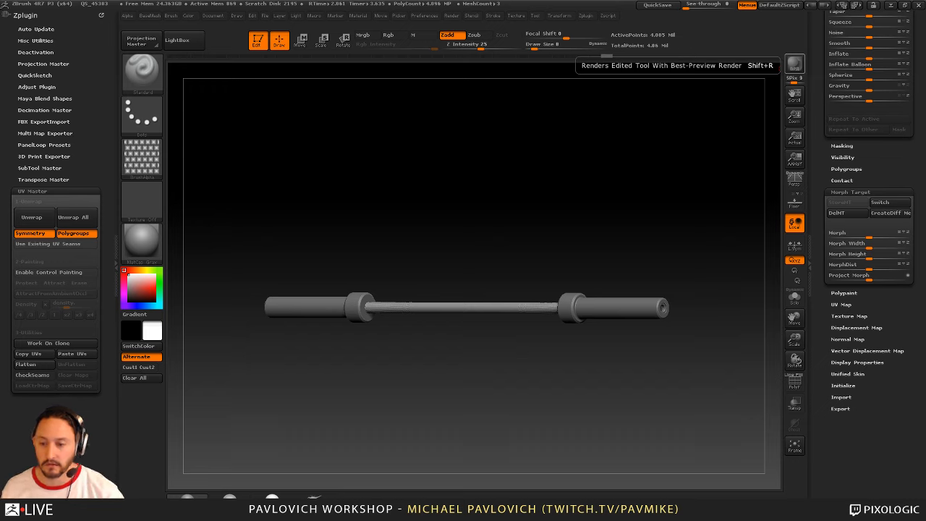
{"action": "left_click_drag", "start_coordinate": [531, 185], "coordinate": [561, 208]}
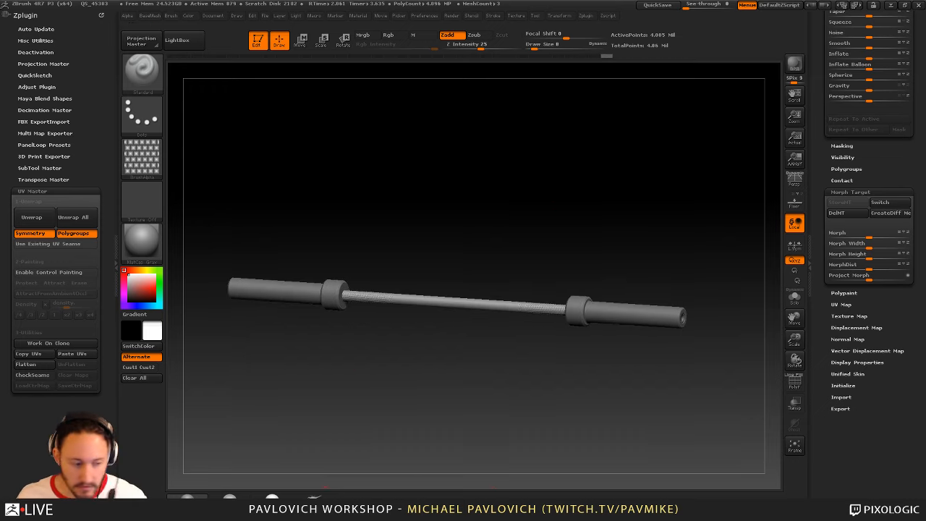
{"action": "key", "text": "super"}
{"action": "left_click", "coordinate": [519, 511]}
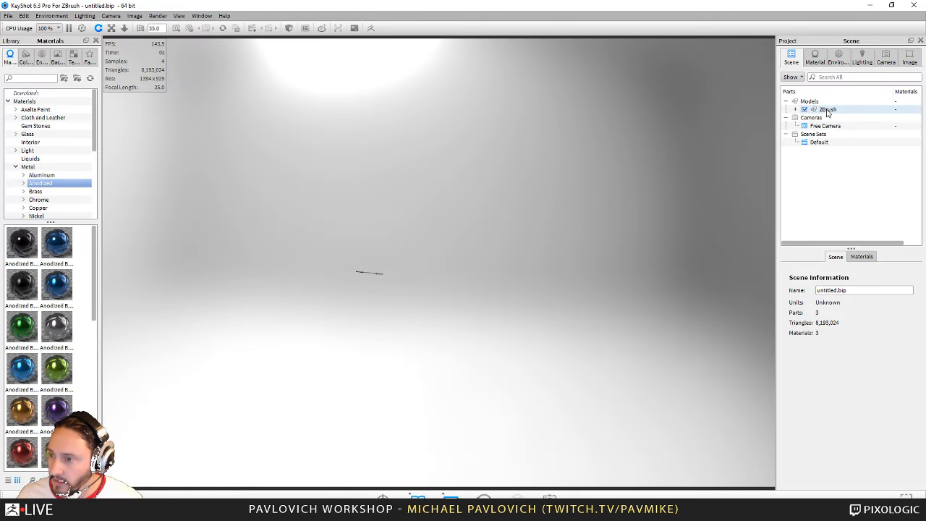
Aim the camera at the ZBrush model and make the barbell fill more of the view
{"action": "right_click", "coordinate": [827, 113]}
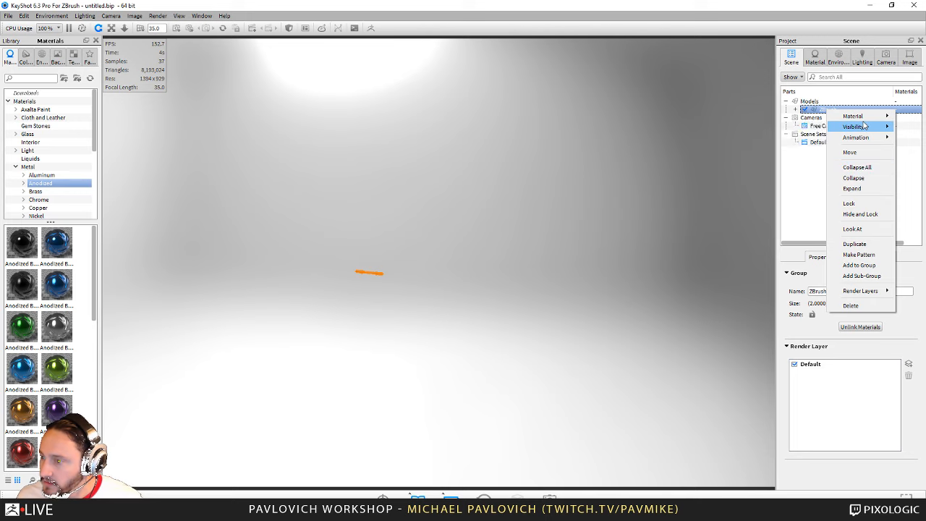
{"action": "left_click", "coordinate": [852, 229]}
{"action": "right_click_drag", "start_coordinate": [478, 192], "coordinate": [560, 228], "text": "alt"}
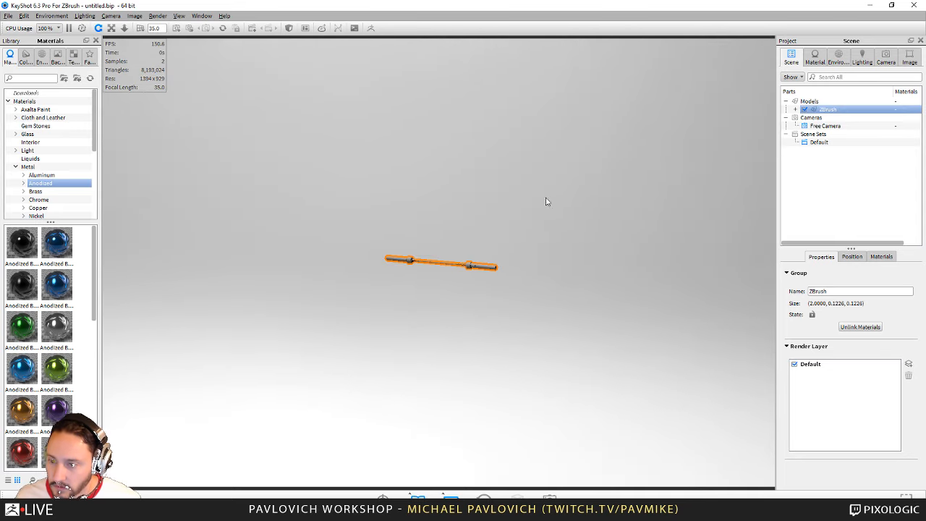
{"action": "left_click", "coordinate": [530, 207]}
{"action": "right_click", "coordinate": [461, 267]}
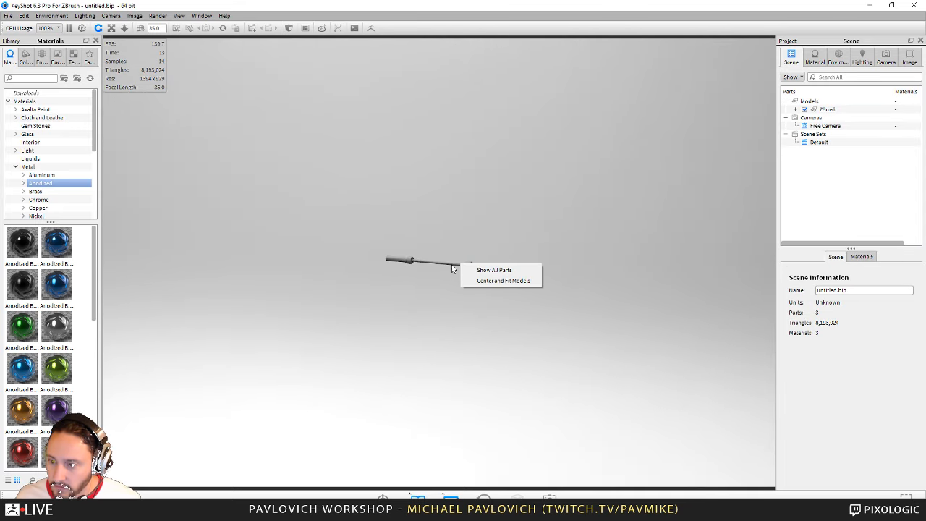
{"action": "right_click", "coordinate": [452, 268]}
{"action": "left_click", "coordinate": [430, 242]}
{"action": "right_click", "coordinate": [457, 262]}
{"action": "left_click", "coordinate": [478, 279]}
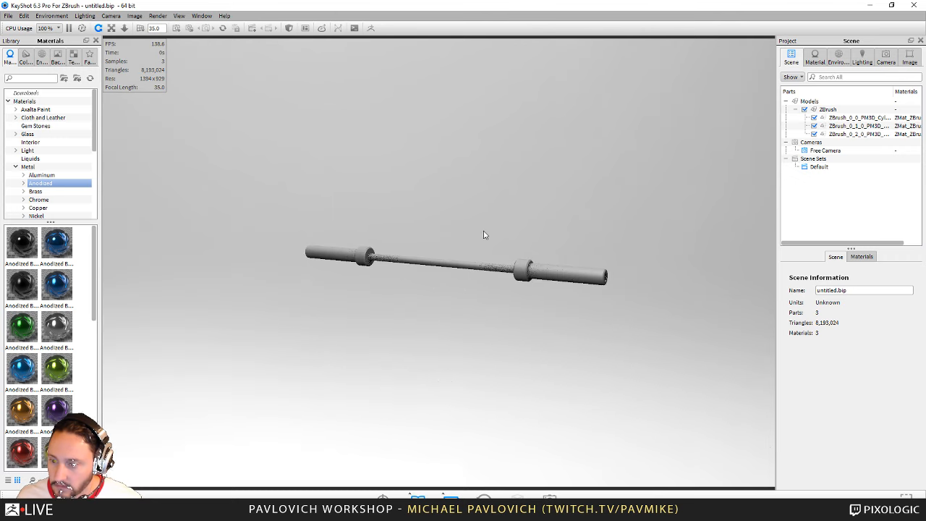
Frame the barbell closer at an angle, search the materials for steel and apply Steel to the whole ZBrush model
{"action": "left_click_drag", "start_coordinate": [511, 188], "coordinate": [479, 196]}
{"action": "right_click_drag", "start_coordinate": [480, 196], "coordinate": [630, 368], "text": "alt"}
{"action": "middle_click_drag", "start_coordinate": [551, 240], "coordinate": [502, 252]}
{"action": "right_click_drag", "start_coordinate": [503, 252], "coordinate": [509, 275], "text": "alt"}
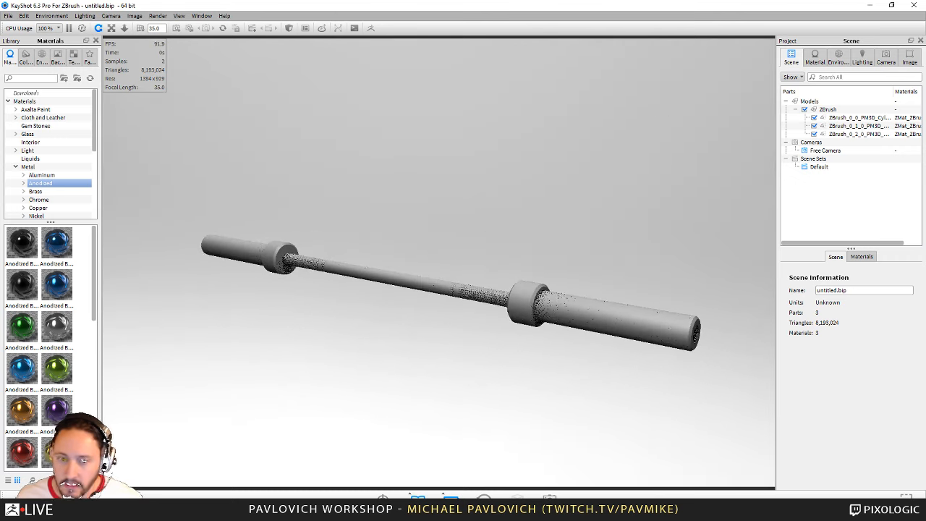
{"action": "type", "text": "steel"}
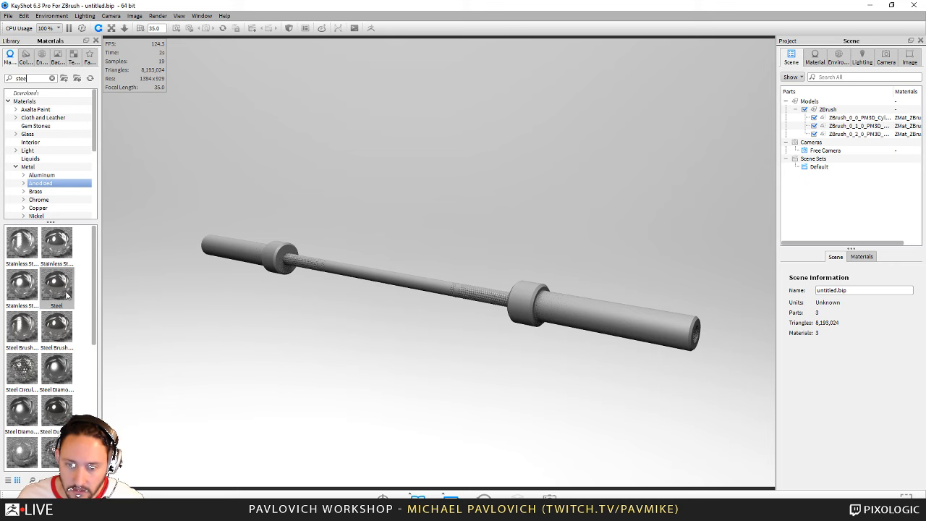
{"action": "left_click_drag", "start_coordinate": [57, 286], "coordinate": [822, 112]}
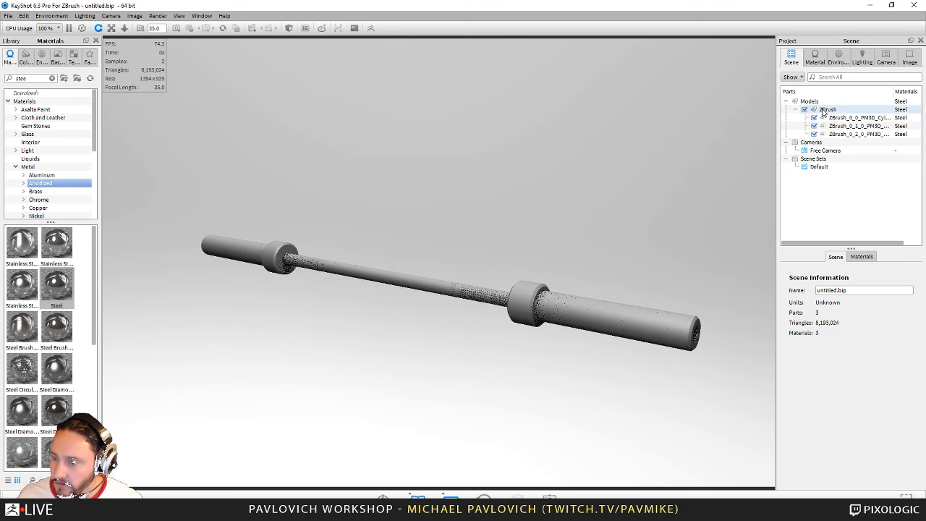
{"action": "middle_click_drag", "start_coordinate": [615, 161], "coordinate": [622, 157]}
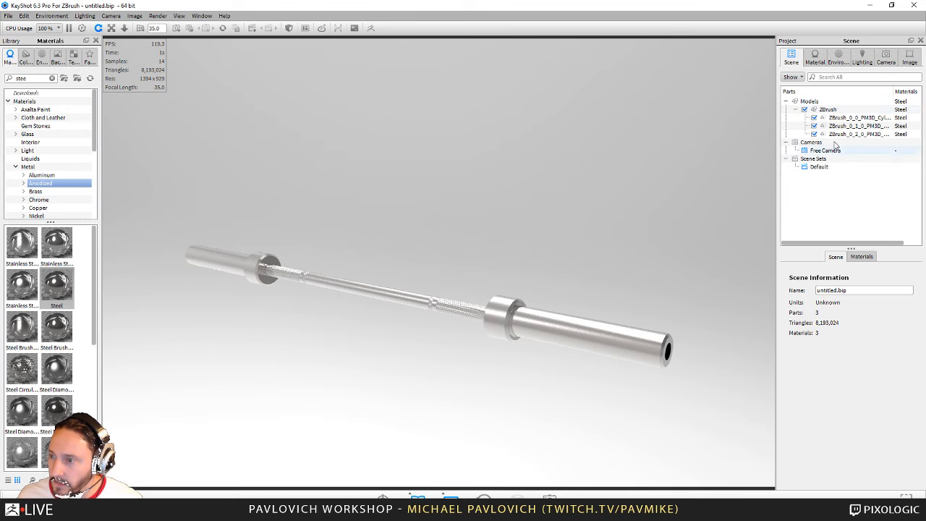
Light the scene with the outdoor Dosch-Design_Dirt-Lot_2k environment and orbit around the barbell to judge the reflections
{"action": "left_click", "coordinate": [43, 58]}
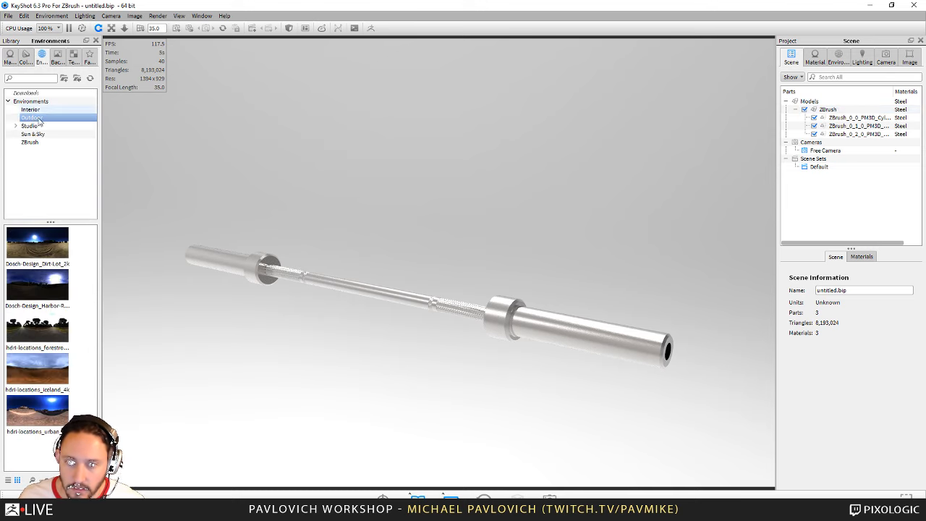
{"action": "left_click_drag", "start_coordinate": [40, 243], "coordinate": [581, 335]}
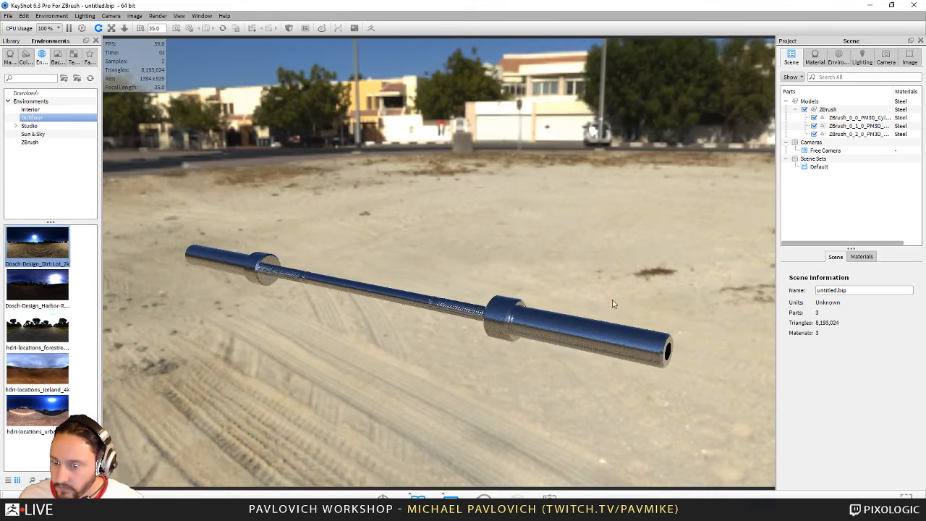
{"action": "left_click_drag", "start_coordinate": [613, 303], "coordinate": [643, 209]}
{"action": "left_click_drag", "start_coordinate": [670, 212], "coordinate": [492, 290]}
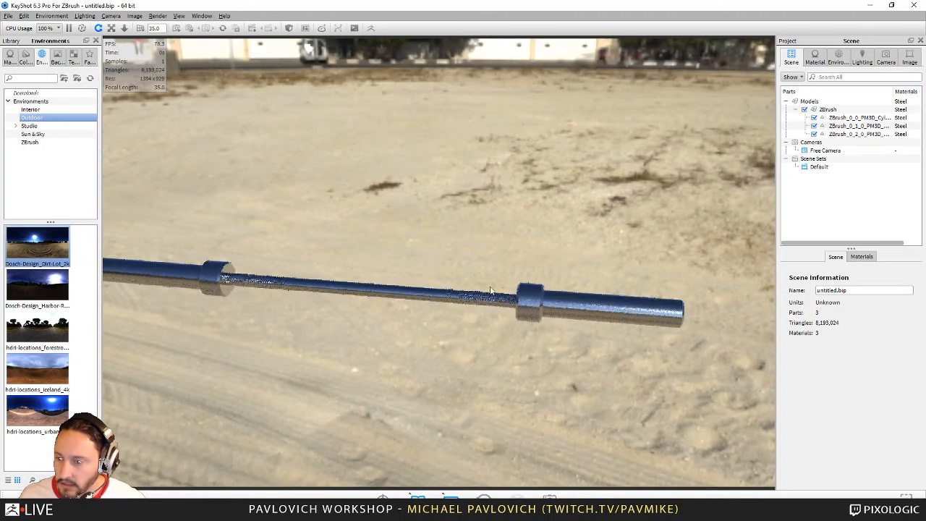
{"action": "double_click", "coordinate": [549, 317]}
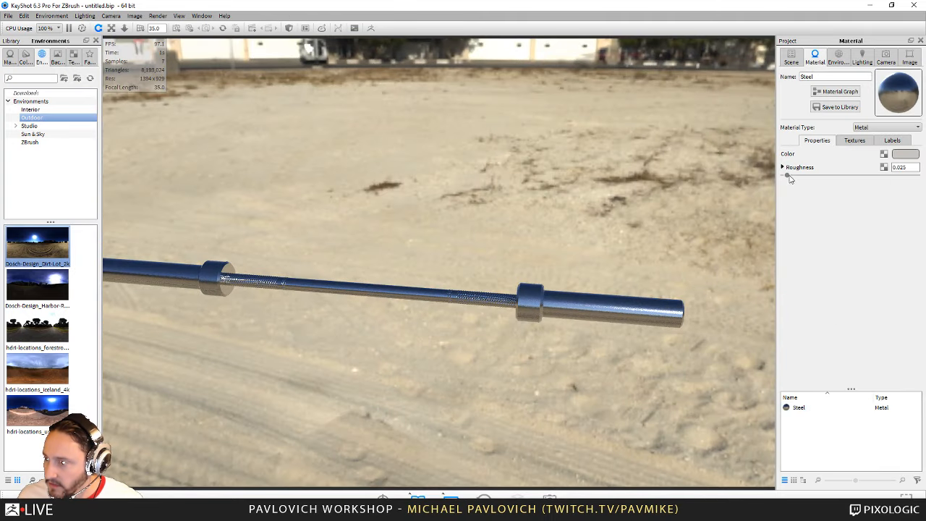
{"action": "left_click", "coordinate": [907, 155]}
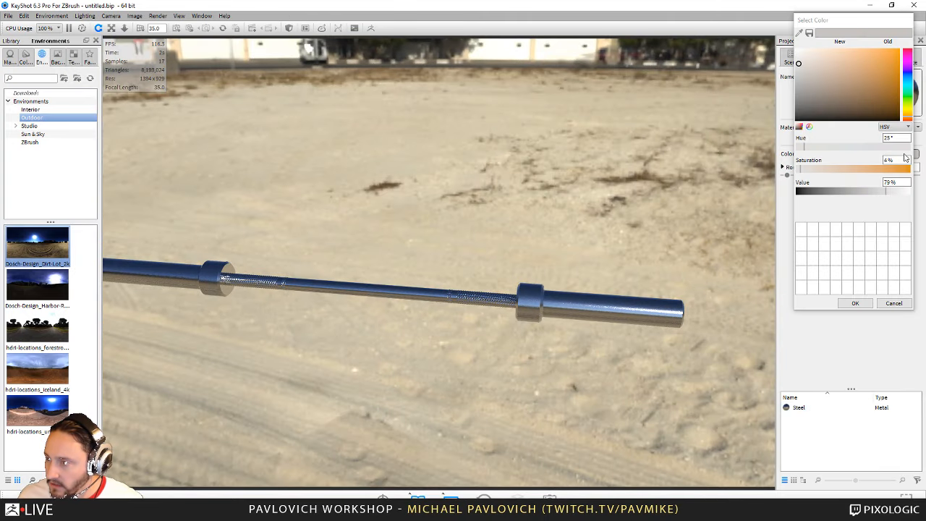
{"action": "left_click", "coordinate": [890, 304]}
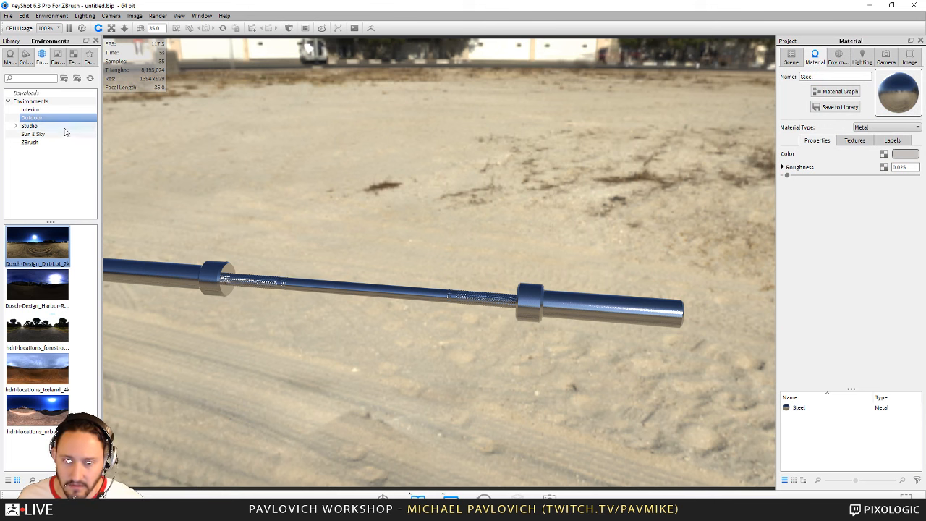
Search the materials for nickel, apply Nickel Light Satin to the barbell and turn it to a diagonal view
{"action": "left_click", "coordinate": [16, 62]}
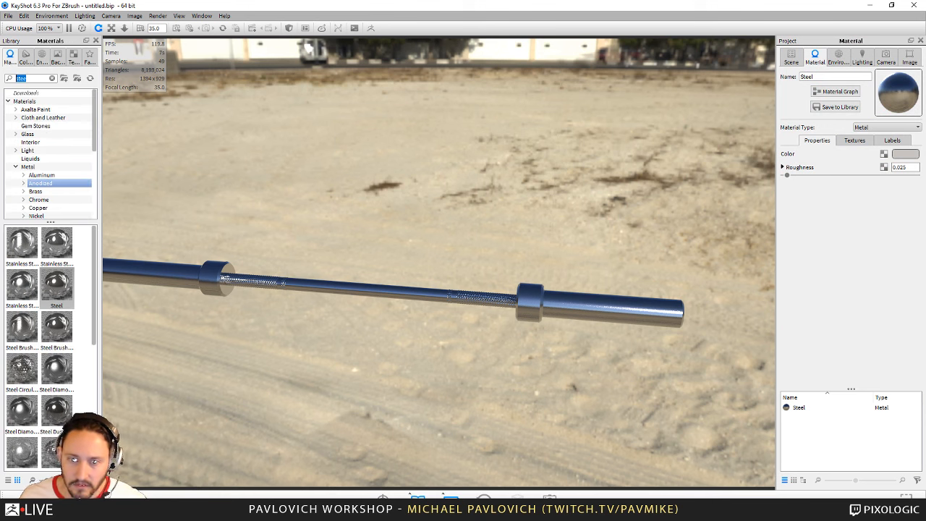
{"action": "type", "text": "nick"}
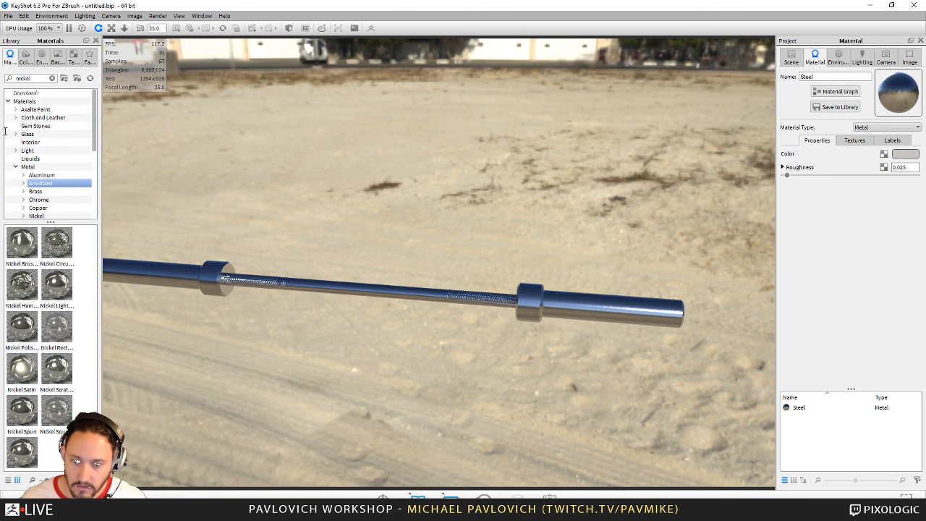
{"action": "left_click_drag", "start_coordinate": [57, 285], "coordinate": [396, 275]}
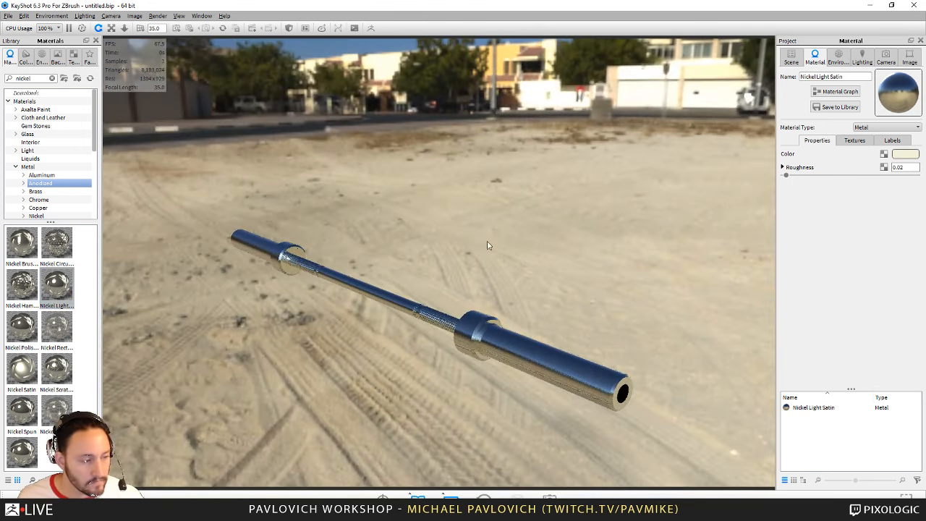
{"action": "left_click_drag", "start_coordinate": [488, 246], "coordinate": [351, 122]}
Try the third Light Tent White Open studio environment on the barbell
{"action": "left_click", "coordinate": [42, 58]}
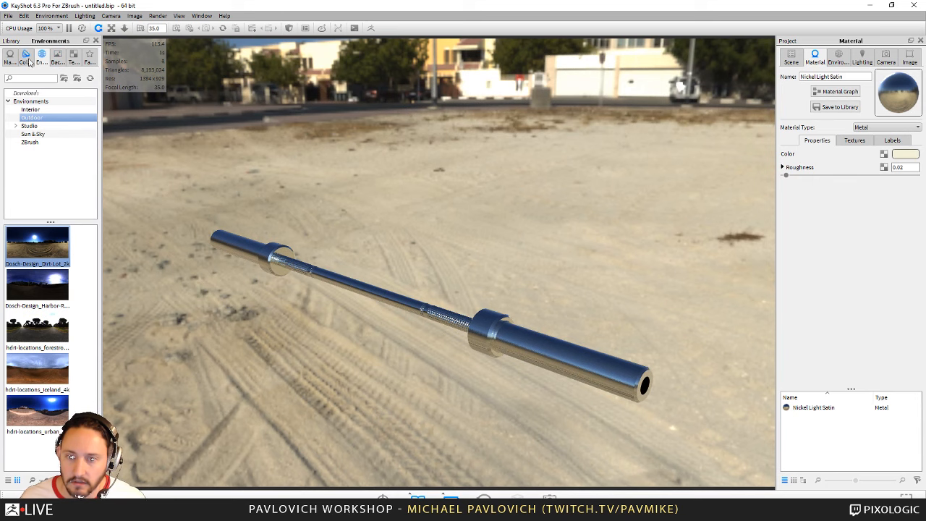
{"action": "left_click", "coordinate": [29, 126]}
{"action": "scroll", "coordinate": [63, 325], "scroll_direction": "down", "scroll_amount": 5}
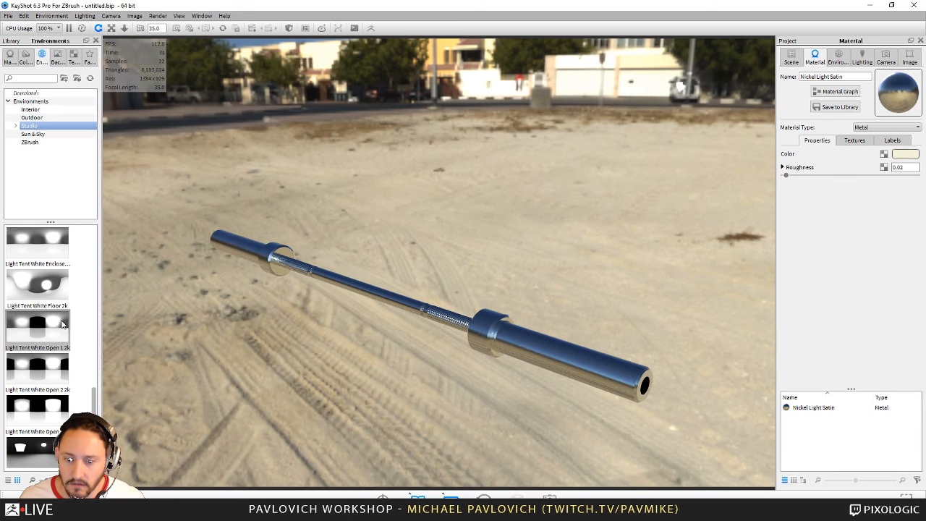
{"action": "double_click", "coordinate": [51, 415]}
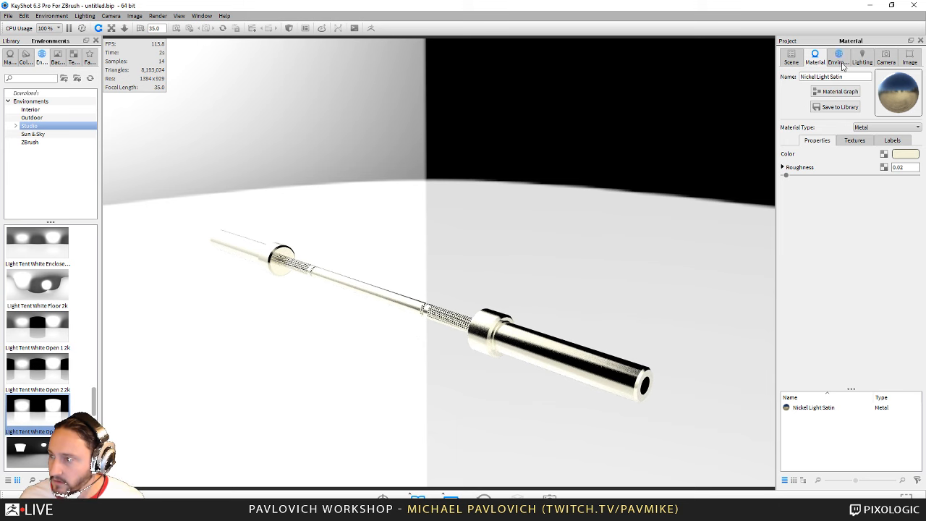
Replace the visible lighting environment behind the barbell with a plain dark grey background colour
{"action": "left_click", "coordinate": [838, 58]}
{"action": "left_click", "coordinate": [804, 320]}
{"action": "left_click", "coordinate": [895, 319]}
{"action": "left_click_drag", "start_coordinate": [820, 264], "coordinate": [790, 276]}
{"action": "left_click", "coordinate": [856, 471]}
Try the studio environments Light Tent White Open 1, Light Tent Open 1, Basic, Black Ceiling Gradient and Grey Studio Black Floor
{"action": "double_click", "coordinate": [31, 329]}
{"action": "scroll", "coordinate": [31, 330], "scroll_direction": "up", "scroll_amount": 3}
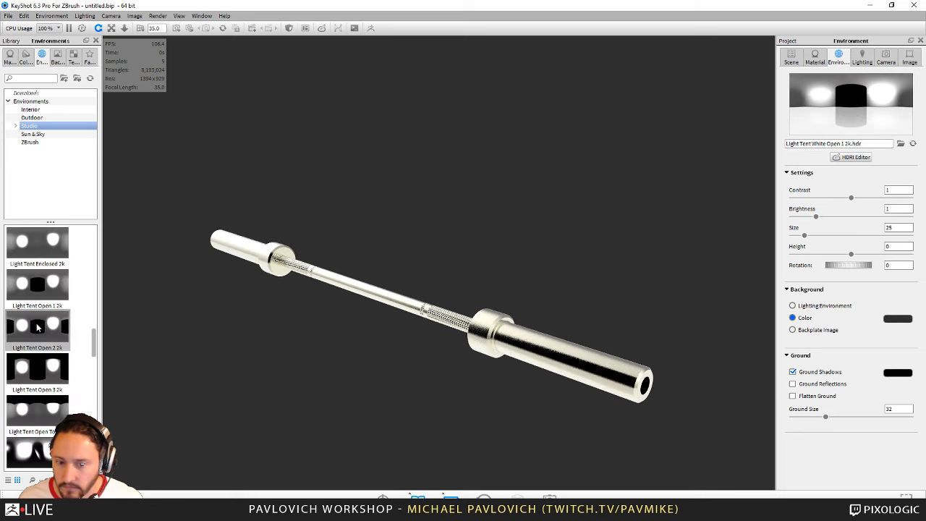
{"action": "double_click", "coordinate": [46, 298]}
{"action": "scroll", "coordinate": [46, 298], "scroll_direction": "up", "scroll_amount": 3}
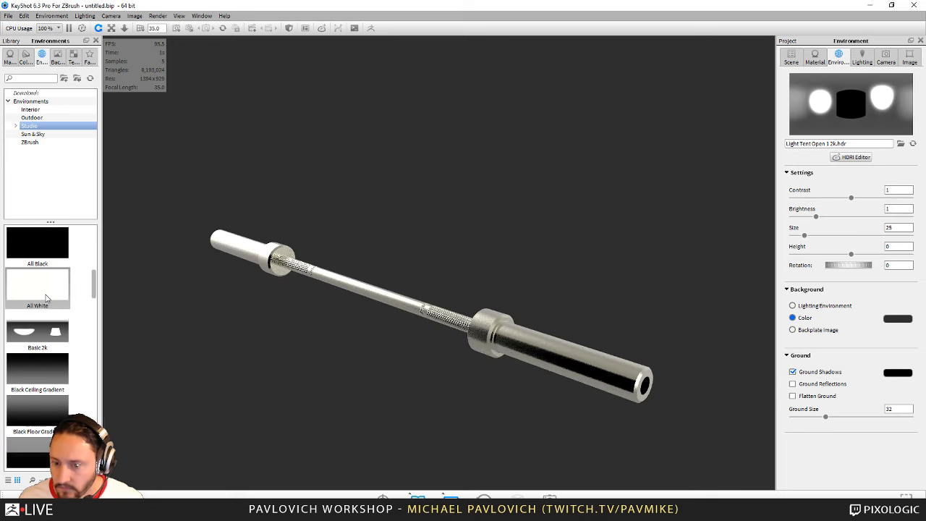
{"action": "double_click", "coordinate": [40, 342]}
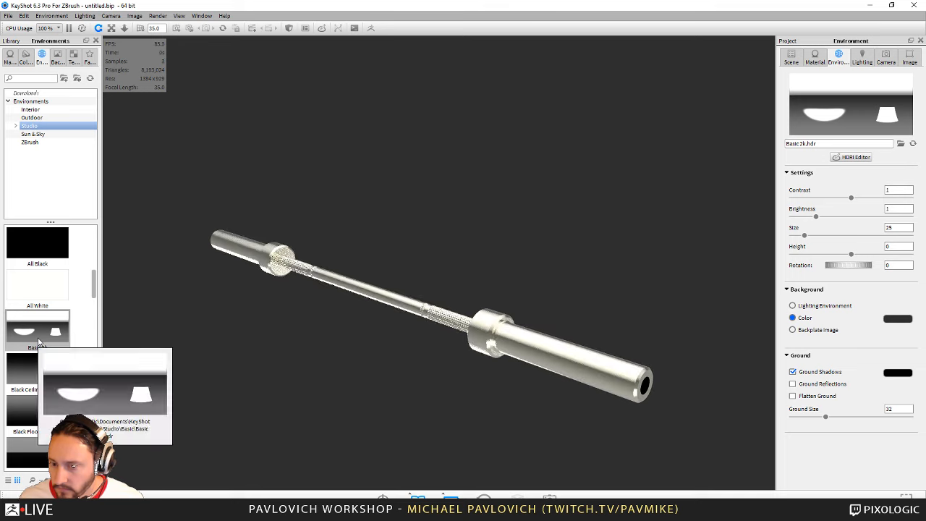
{"action": "double_click", "coordinate": [37, 387]}
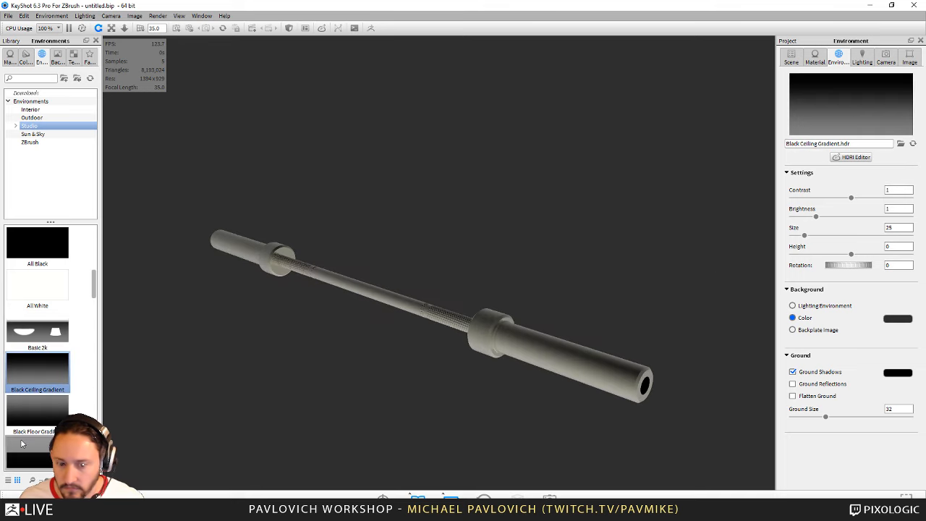
{"action": "double_click", "coordinate": [40, 450]}
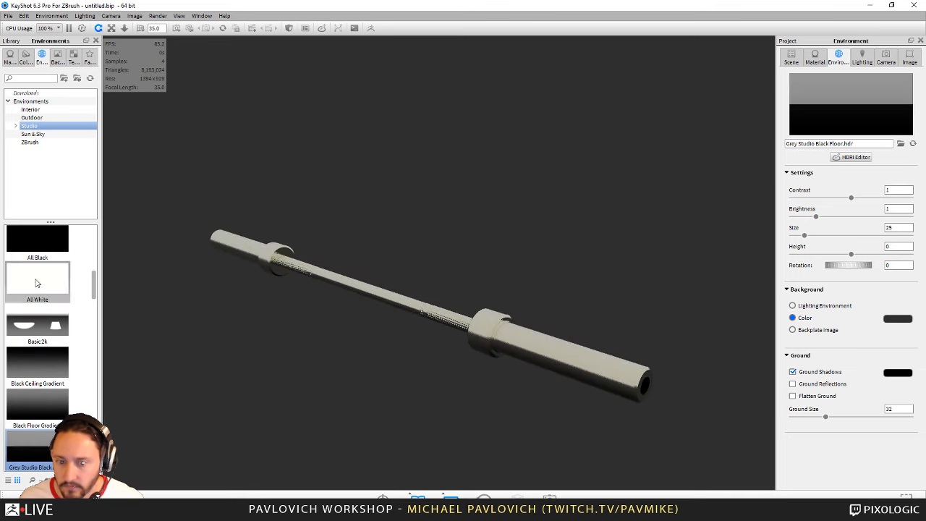
Light the barbell with the interior Dosch-Stairwell_2k environment and orbit to check its reflections
{"action": "left_click", "coordinate": [42, 135]}
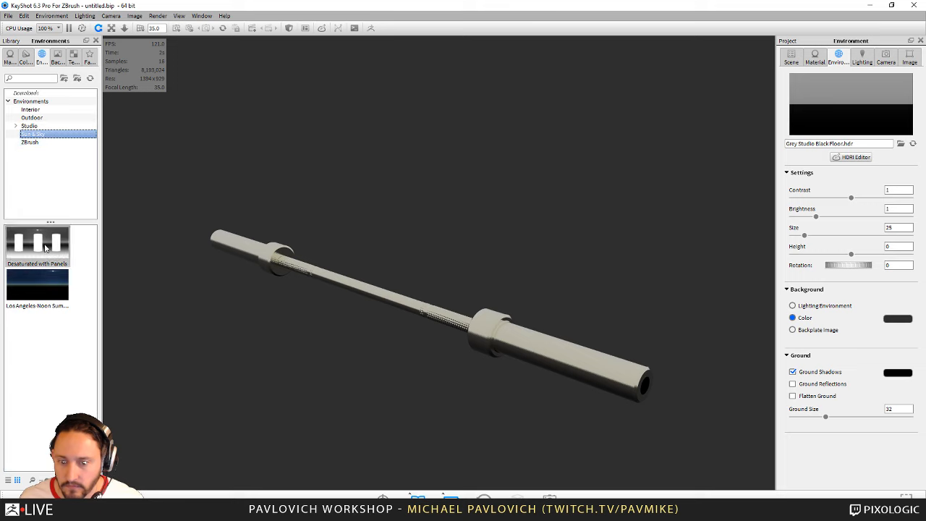
{"action": "left_click", "coordinate": [43, 118]}
{"action": "left_click", "coordinate": [45, 110]}
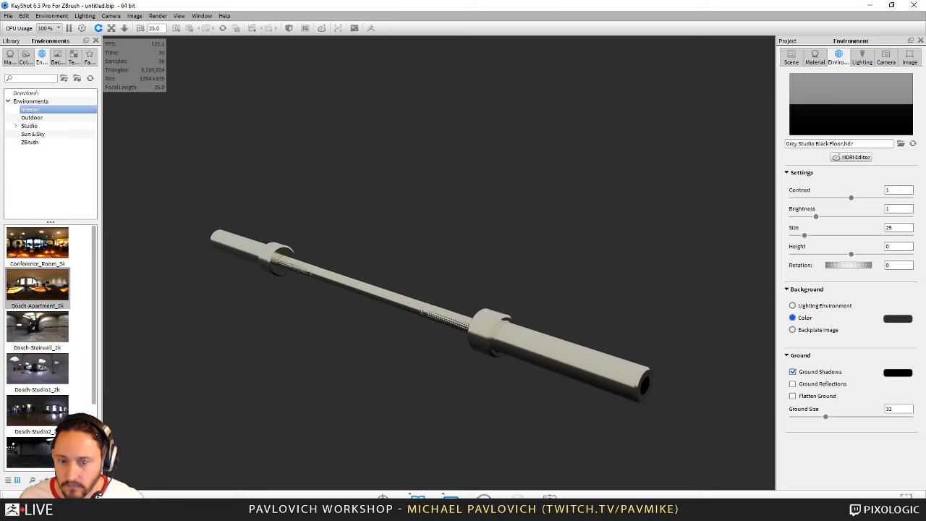
{"action": "double_click", "coordinate": [36, 331]}
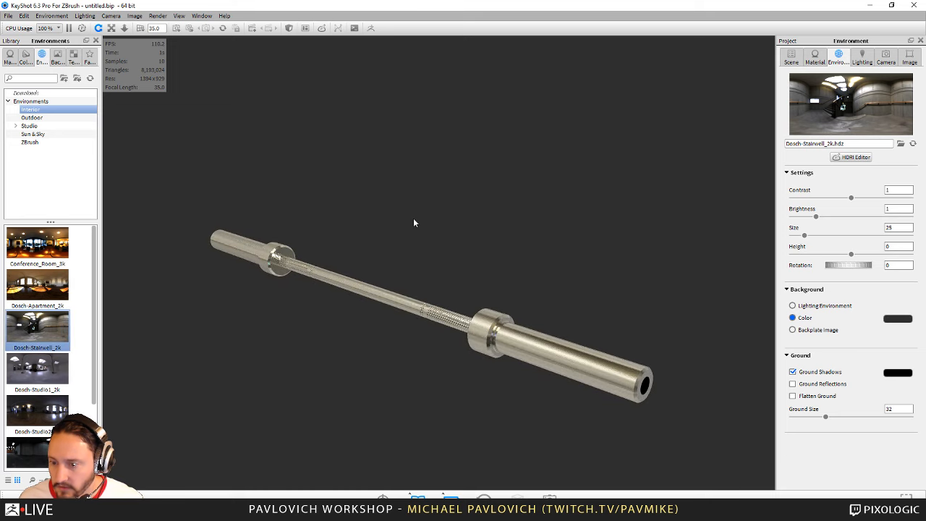
{"action": "left_click_drag", "start_coordinate": [414, 219], "coordinate": [404, 201]}
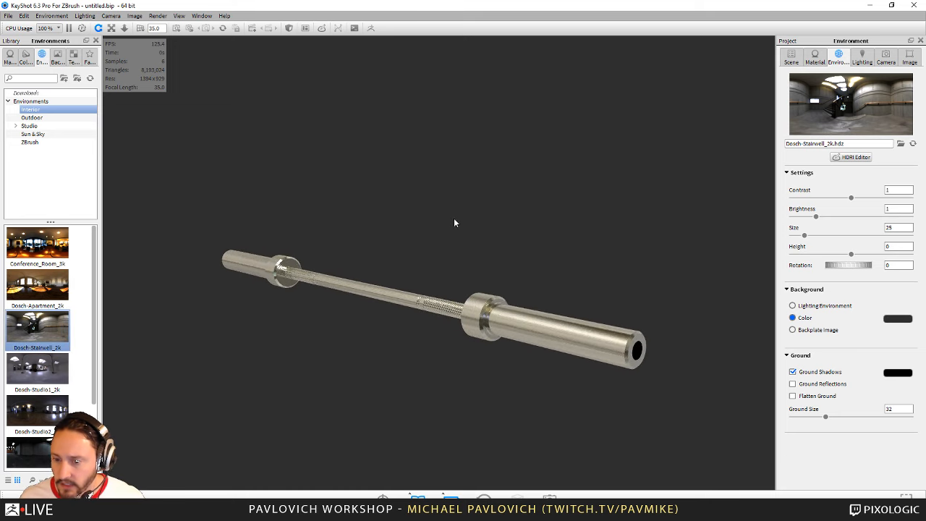
{"action": "mouse_move", "coordinate": [455, 223]}
{"action": "left_mouse_down"}
{"action": "mouse_move", "coordinate": [563, 246]}
{"action": "mouse_move", "coordinate": [454, 240]}
{"action": "left_mouse_up"}
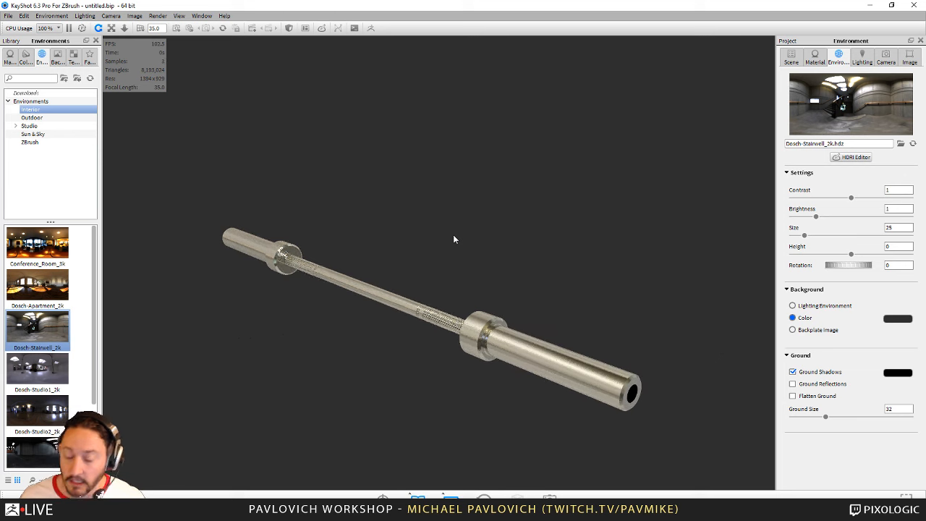
Pause the real-time render and close KeyShot, discarding the scene changes, to return to ZBrush
{"action": "key", "text": "super"}
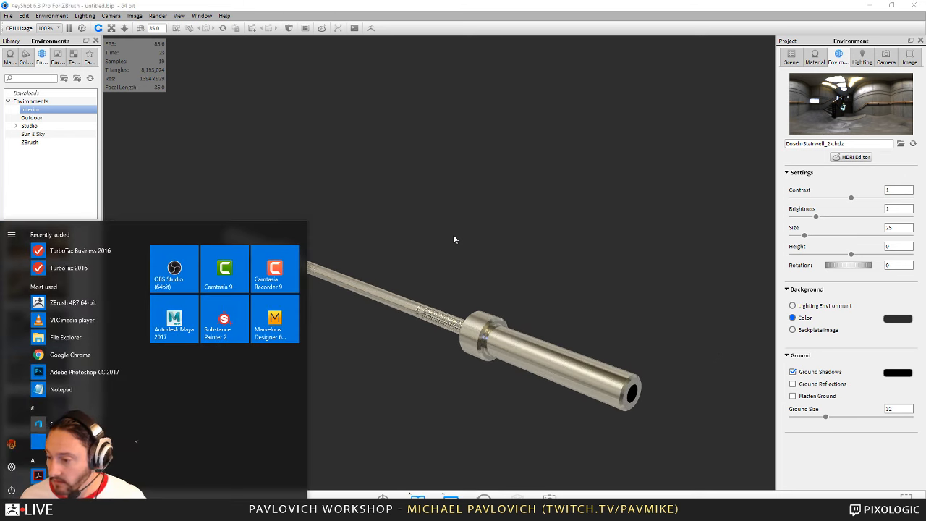
{"action": "key", "text": "super"}
{"action": "left_click_drag", "start_coordinate": [590, 240], "coordinate": [611, 209]}
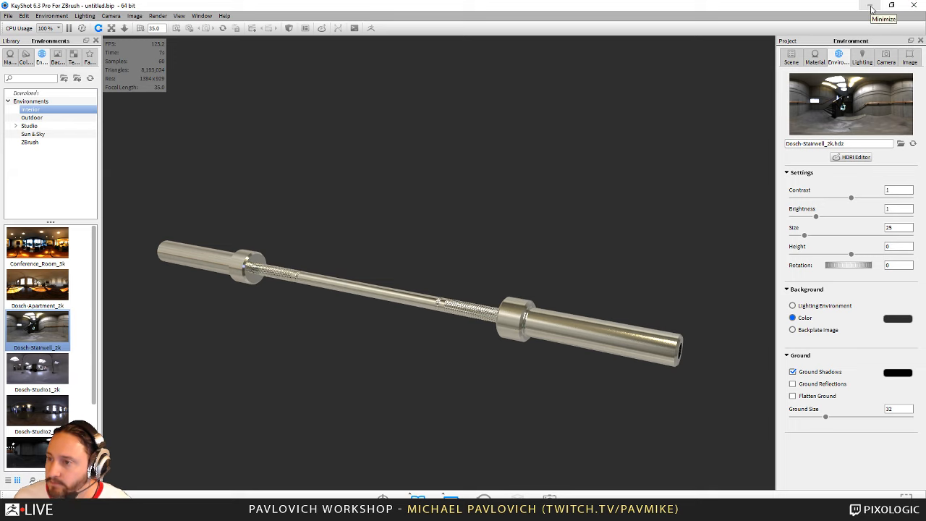
{"action": "left_click", "coordinate": [70, 28]}
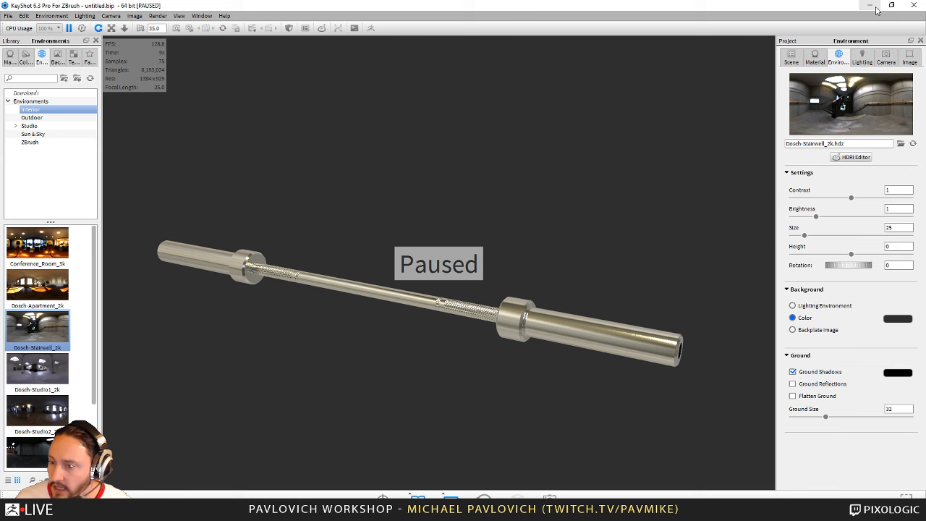
{"action": "left_click", "coordinate": [916, 5]}
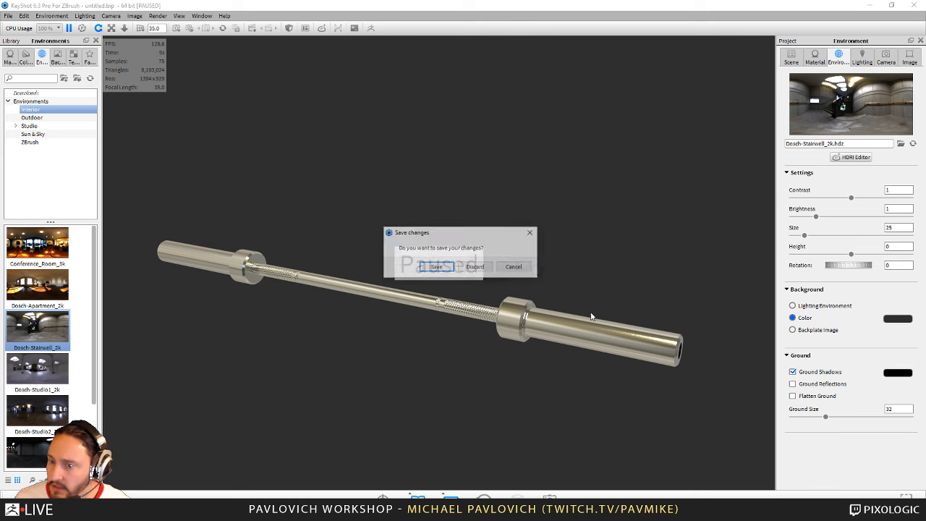
{"action": "left_click", "coordinate": [476, 267]}
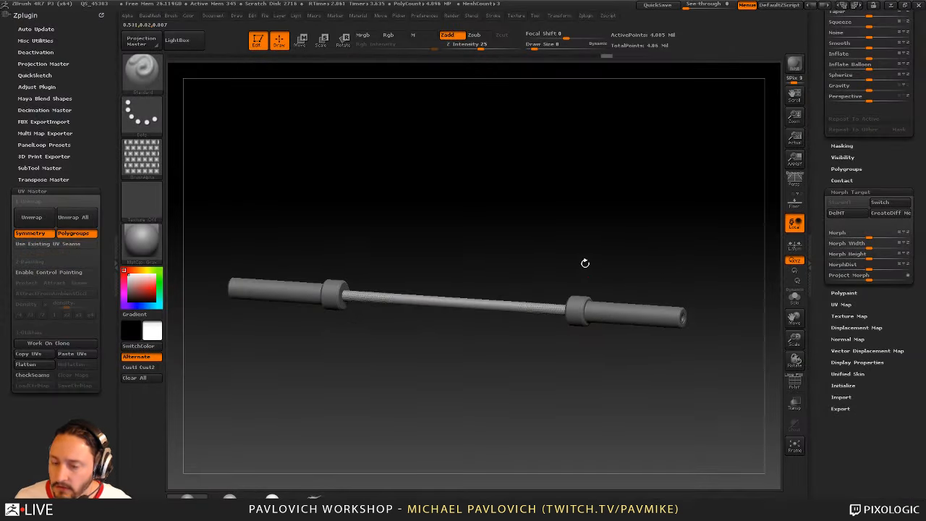
Clear the barbell from the canvas and draw a Cylinder3D primitive in its place, ready for editing
{"action": "left_click", "coordinate": [261, 45]}
{"action": "key", "text": "ctrl+n"}
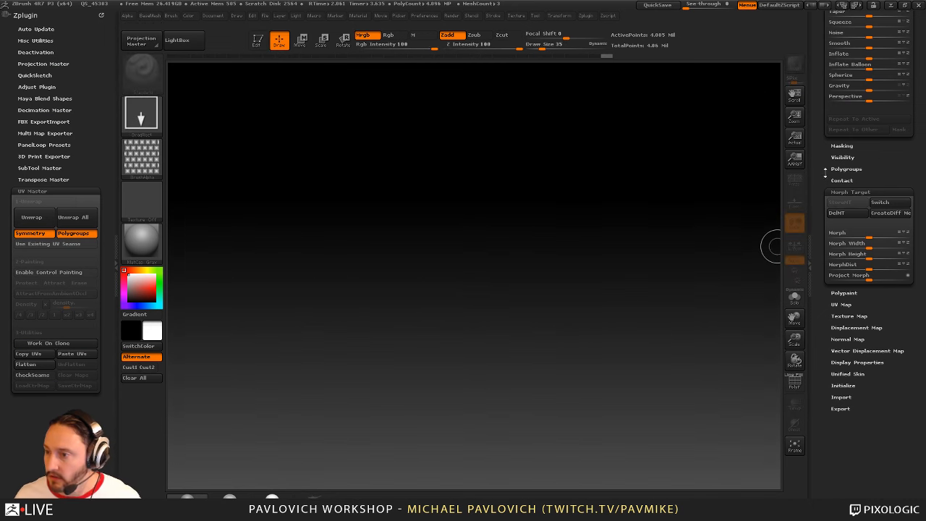
{"action": "left_click_drag", "start_coordinate": [827, 173], "coordinate": [831, 373]}
{"action": "left_click_drag", "start_coordinate": [818, 135], "coordinate": [838, 357]}
{"action": "mouse_move", "coordinate": [840, 309]}
{"action": "left_mouse_down"}
{"action": "mouse_move", "coordinate": [844, 101]}
{"action": "mouse_move", "coordinate": [823, 242]}
{"action": "mouse_move", "coordinate": [827, 307]}
{"action": "left_mouse_up"}
{"action": "left_click", "coordinate": [848, 153]}
{"action": "left_click", "coordinate": [848, 121]}
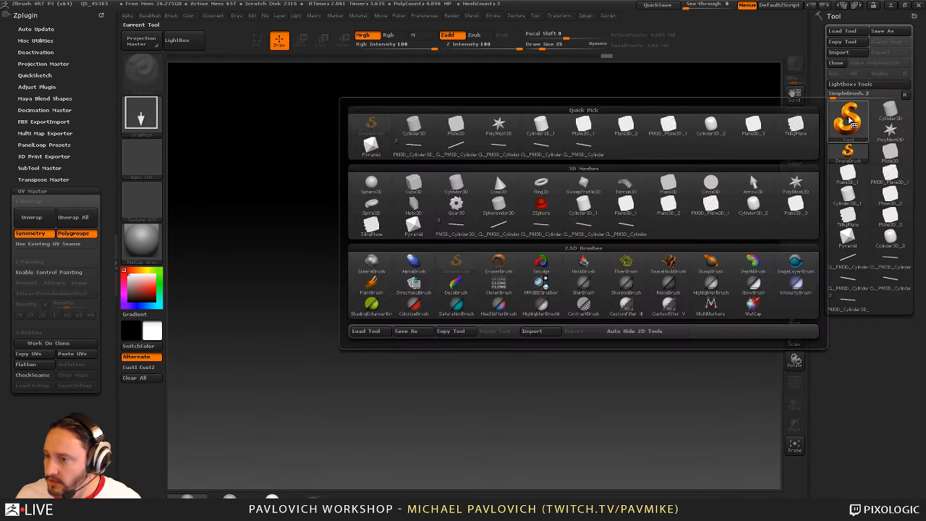
{"action": "left_click", "coordinate": [890, 111]}
{"action": "left_click_drag", "start_coordinate": [379, 252], "coordinate": [441, 385]}
{"action": "left_click", "coordinate": [257, 41]}
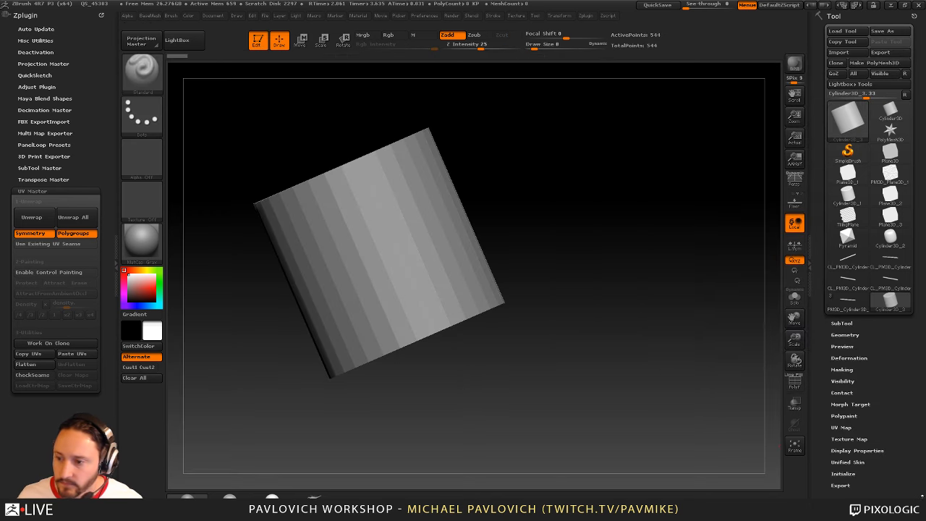
Display the cylinder's polygon wireframe and convert the primitive to a PolyMesh3D
{"action": "left_click", "coordinate": [794, 384]}
{"action": "left_click_drag", "start_coordinate": [655, 313], "coordinate": [684, 376]}
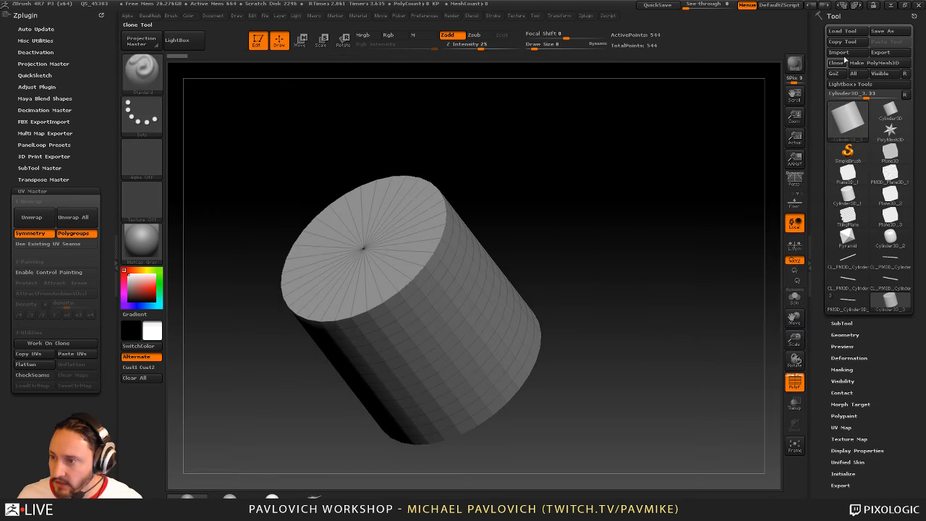
{"action": "left_click", "coordinate": [837, 63]}
{"action": "mouse_move", "coordinate": [739, 221]}
{"action": "left_mouse_down"}
{"action": "mouse_move", "coordinate": [606, 155]}
{"action": "mouse_move", "coordinate": [612, 148]}
{"action": "left_mouse_up"}
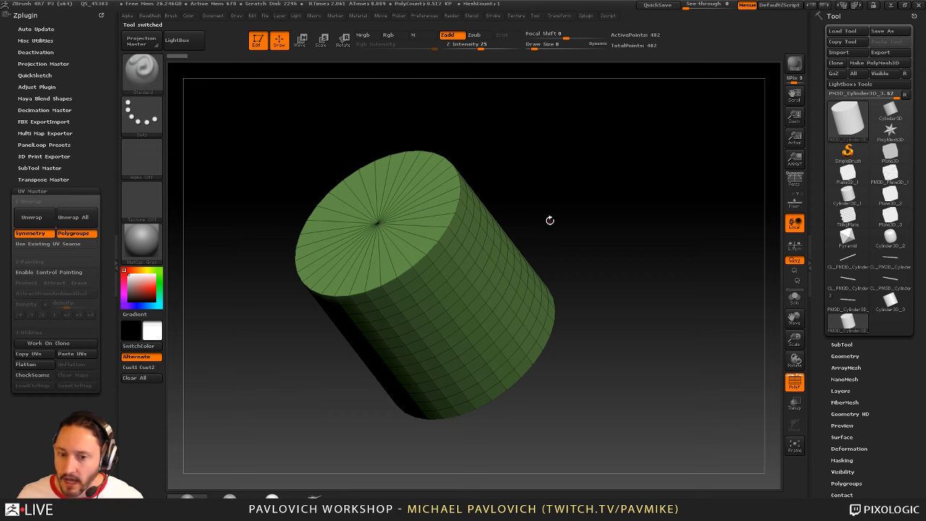
Turn off UV Master symmetry and give the cylinder's two end caps polygroups separate from the side wall
{"action": "left_click_drag", "start_coordinate": [702, 206], "coordinate": [275, 217]}
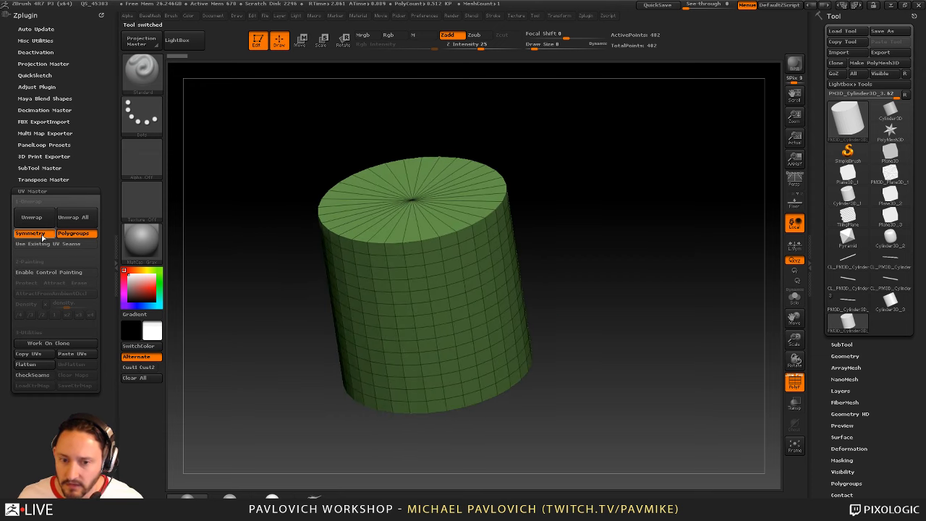
{"action": "left_click", "coordinate": [31, 233]}
{"action": "mouse_move", "coordinate": [651, 238]}
{"action": "left_mouse_down"}
{"action": "mouse_move", "coordinate": [587, 202]}
{"action": "mouse_move", "coordinate": [636, 185]}
{"action": "left_mouse_up"}
{"action": "left_click_drag", "start_coordinate": [232, 118], "coordinate": [627, 192], "text": "ctrl+shift"}
{"action": "left_click", "coordinate": [650, 199], "text": "ctrl+shift"}
{"action": "left_click_drag", "start_coordinate": [653, 248], "coordinate": [605, 364], "text": "shift"}
{"action": "left_click_drag", "start_coordinate": [573, 451], "coordinate": [279, 376], "text": "ctrl+shift"}
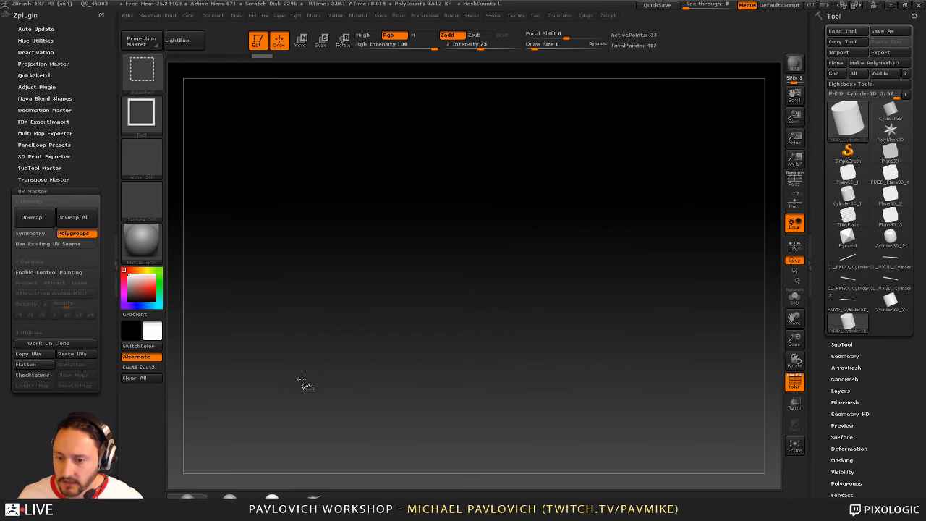
{"action": "left_click_drag", "start_coordinate": [579, 362], "coordinate": [661, 246]}
{"action": "key", "text": "ctrl+w"}
{"action": "left_click", "coordinate": [596, 244], "text": "ctrl+shift"}
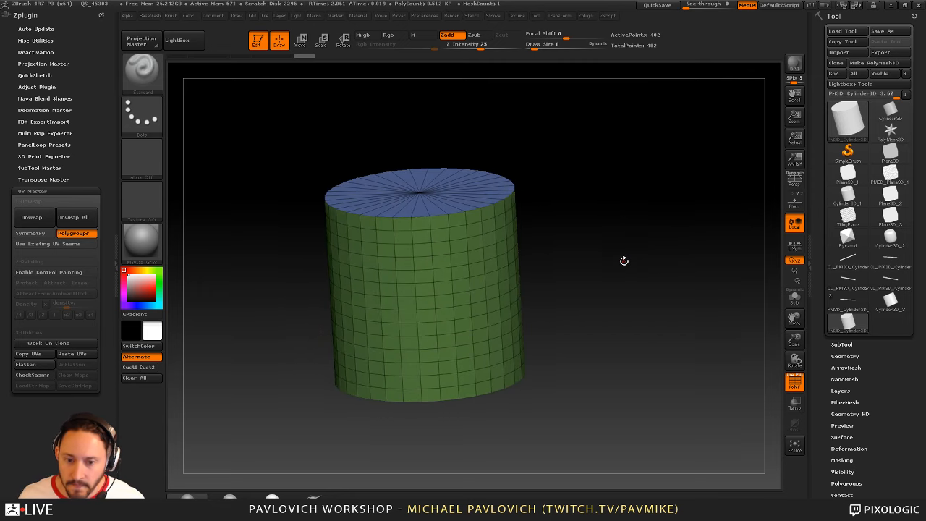
Flatten the cylinder's existing UVs and try squashing the layout horizontally and vertically, undoing both changes
{"action": "left_click", "coordinate": [29, 365]}
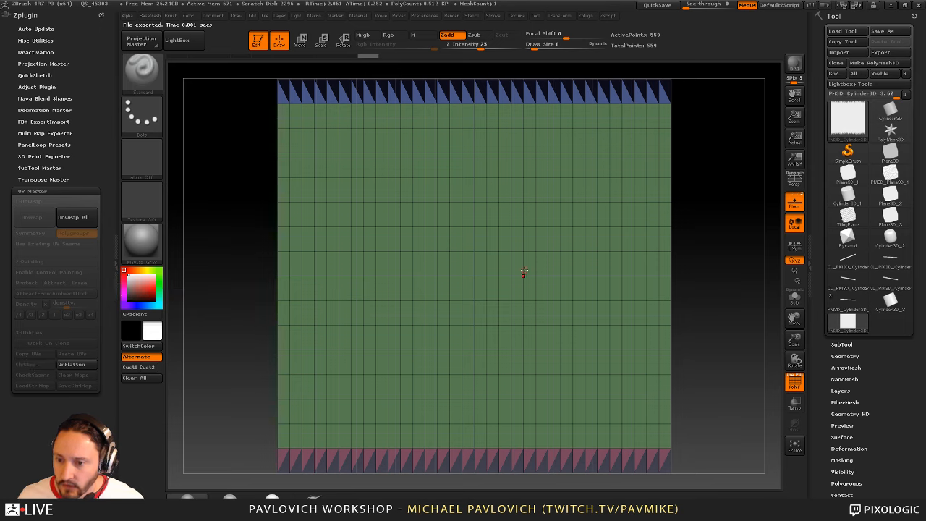
{"action": "key", "text": "w"}
{"action": "mouse_move", "coordinate": [474, 251]}
{"action": "left_mouse_down", "text": "shift"}
{"action": "mouse_move", "coordinate": [724, 252]}
{"action": "mouse_move", "coordinate": [654, 256]}
{"action": "left_mouse_up", "text": "shift"}
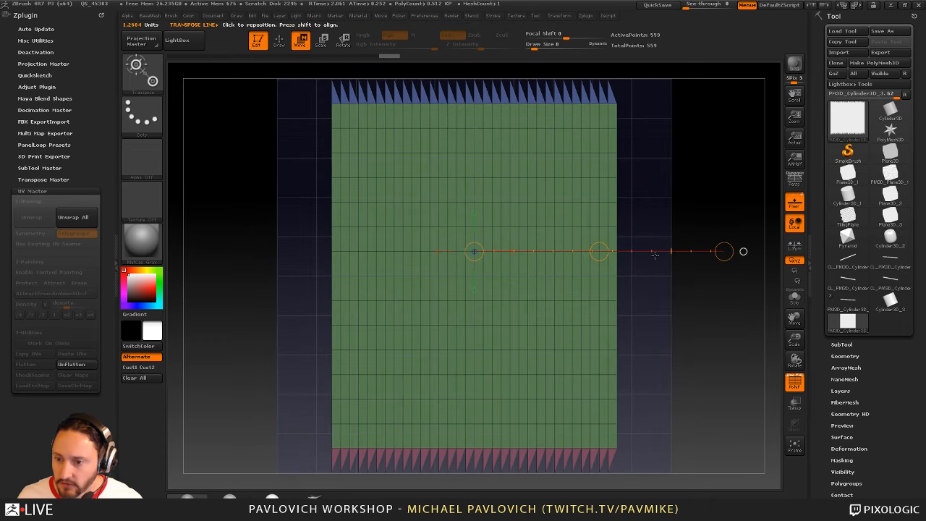
{"action": "key", "text": "ctrl+z"}
{"action": "mouse_move", "coordinate": [547, 276]}
{"action": "left_mouse_down"}
{"action": "mouse_move", "coordinate": [553, 483]}
{"action": "mouse_move", "coordinate": [547, 419]}
{"action": "left_mouse_up"}
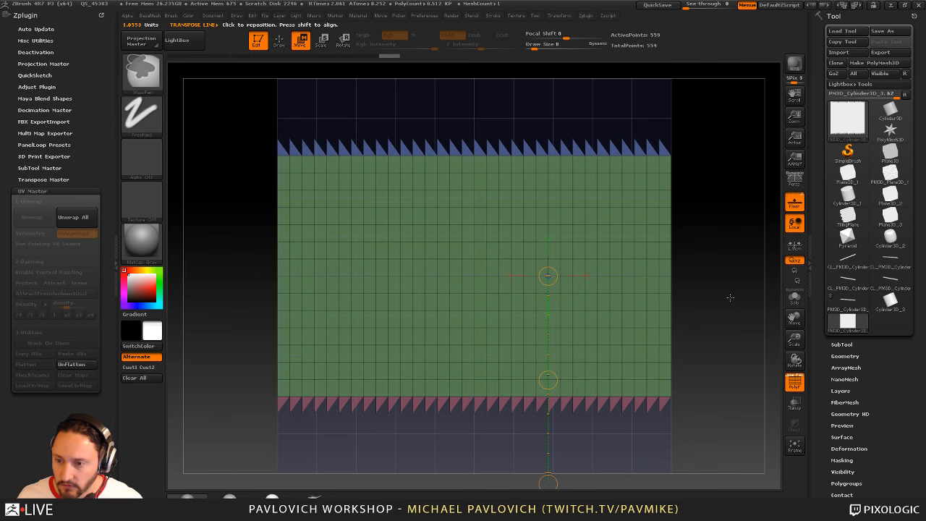
{"action": "key", "text": "ctrl+z"}
Try rotating the flattened UV layout, undo it, and unflatten back to the 3D cylinder
{"action": "left_click_drag", "start_coordinate": [733, 297], "coordinate": [664, 288], "text": "alt"}
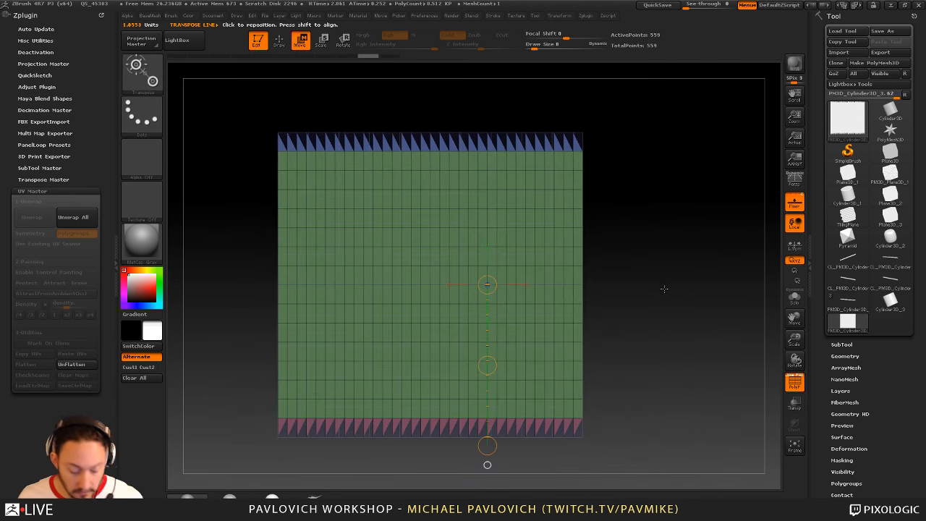
{"action": "key", "text": "r"}
{"action": "mouse_move", "coordinate": [525, 246]}
{"action": "left_mouse_down"}
{"action": "mouse_move", "coordinate": [661, 276]}
{"action": "mouse_move", "coordinate": [644, 324]}
{"action": "left_mouse_up"}
{"action": "key", "text": "ctrl+z"}
{"action": "key", "text": "q"}
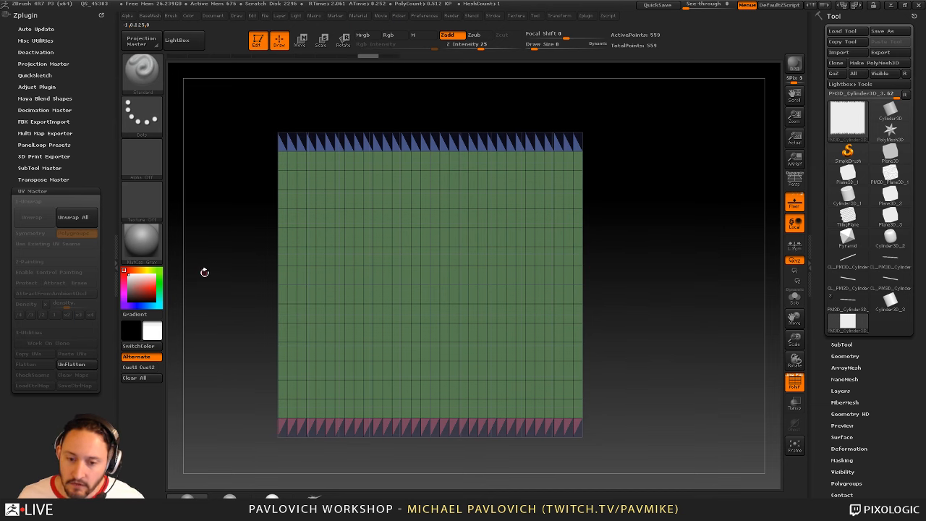
{"action": "left_click", "coordinate": [76, 364]}
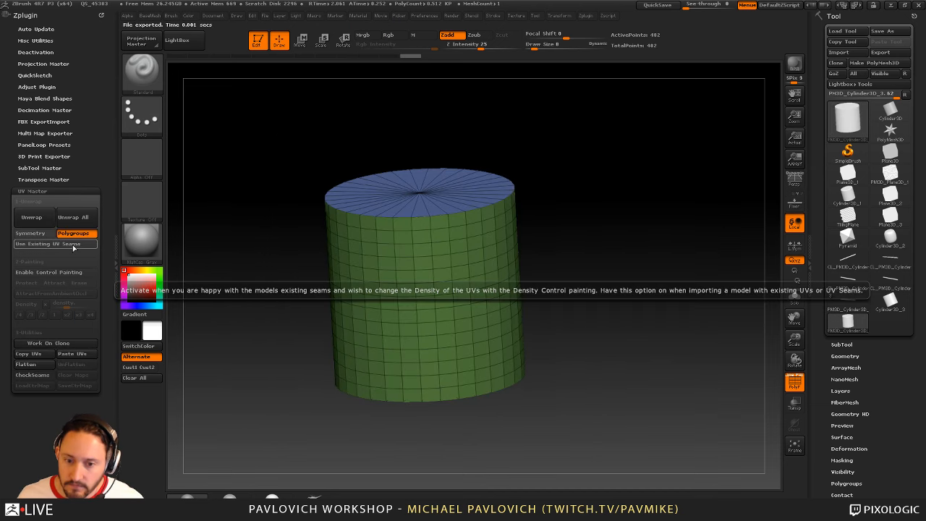
Unwrap the cylinder with both Symmetry and Polygroups enabled and flatten the new UV layout
{"action": "left_click", "coordinate": [30, 233]}
{"action": "left_click", "coordinate": [31, 217]}
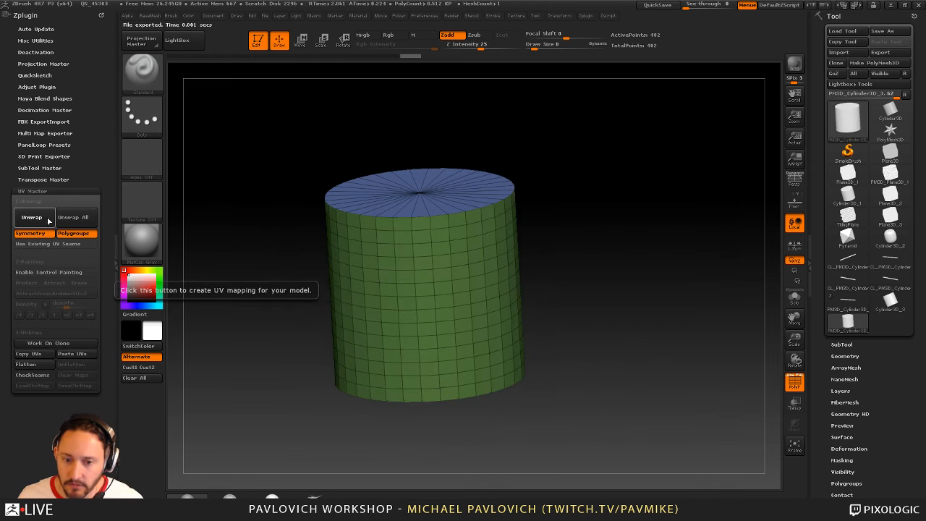
{"action": "left_click", "coordinate": [50, 365]}
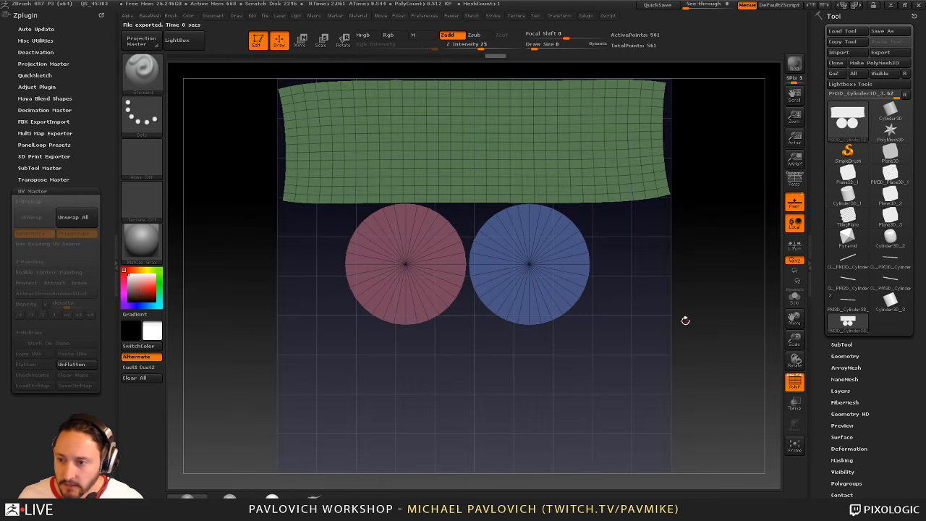
Scale the whole flattened UV layout down slightly from the centre of the blue cap
{"action": "left_click_drag", "start_coordinate": [751, 296], "coordinate": [683, 281], "text": "alt"}
{"action": "key", "text": "w"}
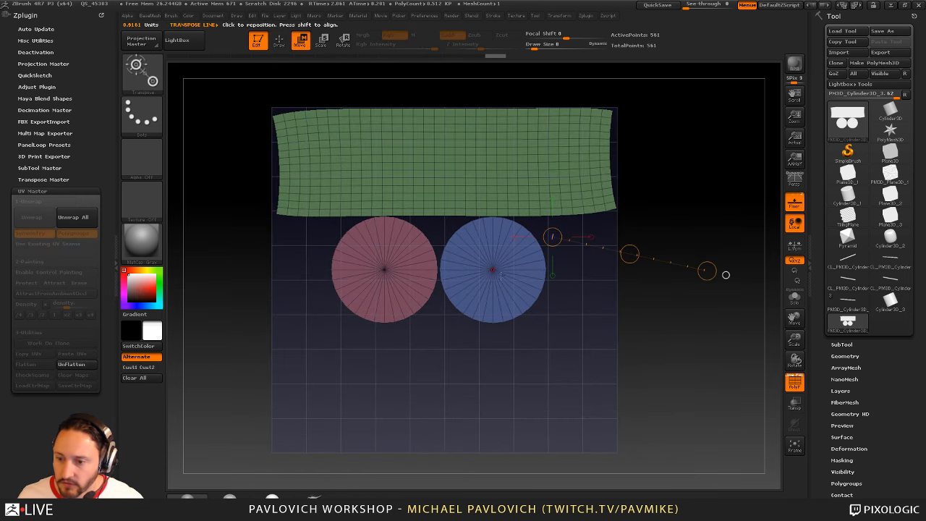
{"action": "left_click_drag", "start_coordinate": [492, 270], "coordinate": [709, 336]}
{"action": "key", "text": "e"}
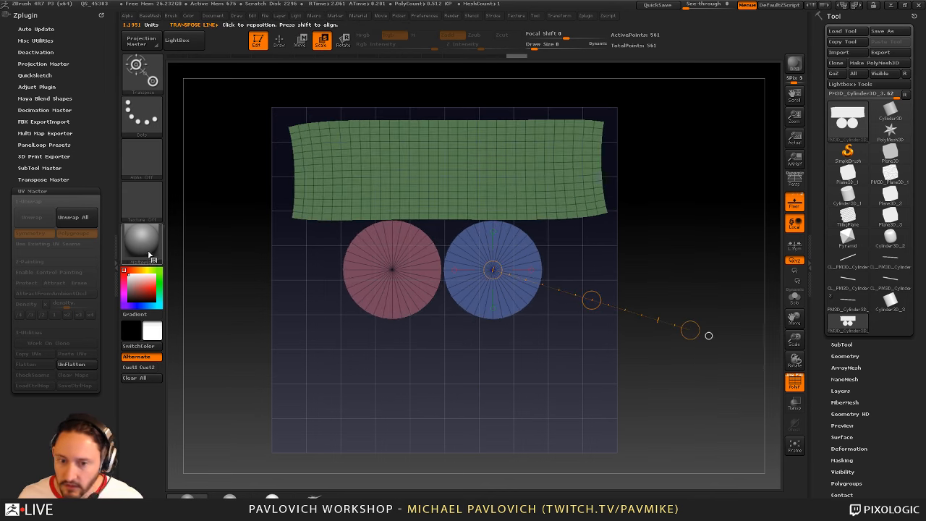
Set the Transpose brush's auto masking Mask By Polygroups value to 100
{"action": "left_click", "coordinate": [172, 17]}
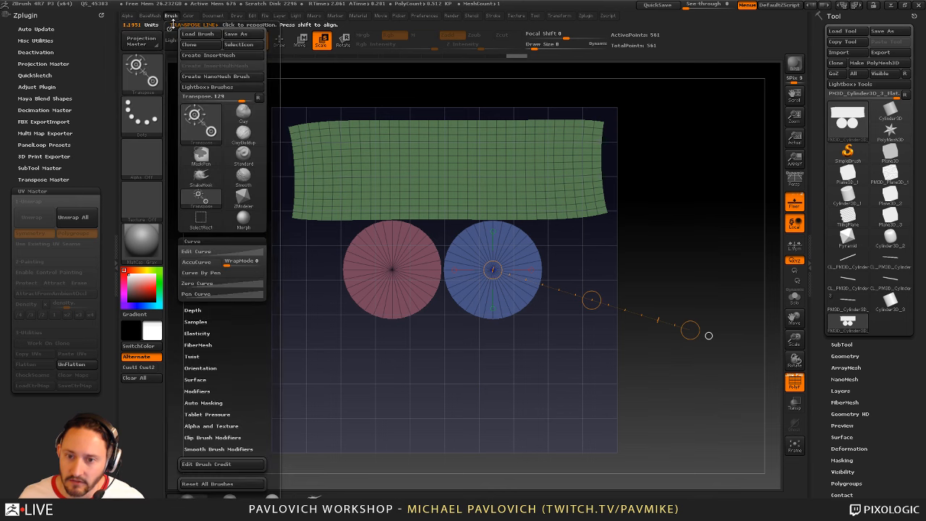
{"action": "left_click_drag", "start_coordinate": [167, 19], "coordinate": [63, 36]}
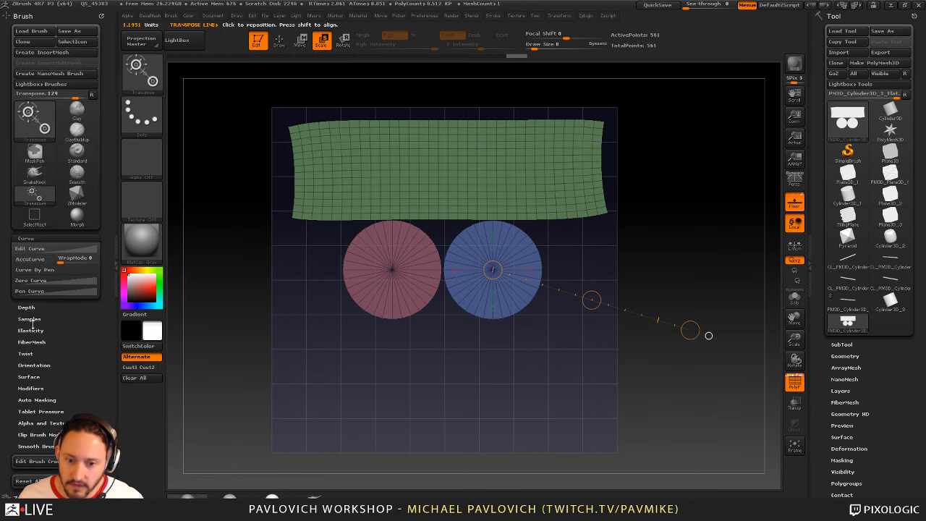
{"action": "left_click", "coordinate": [30, 400]}
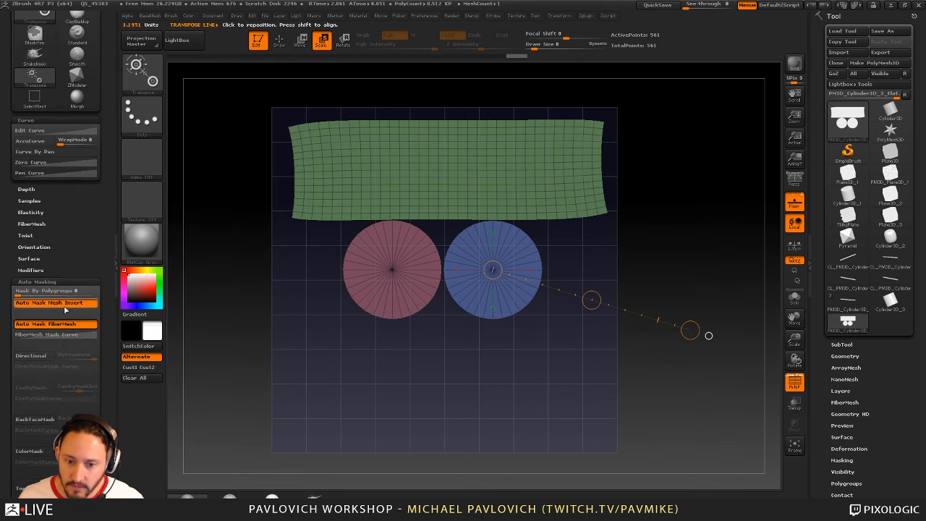
{"action": "left_click", "coordinate": [100, 294]}
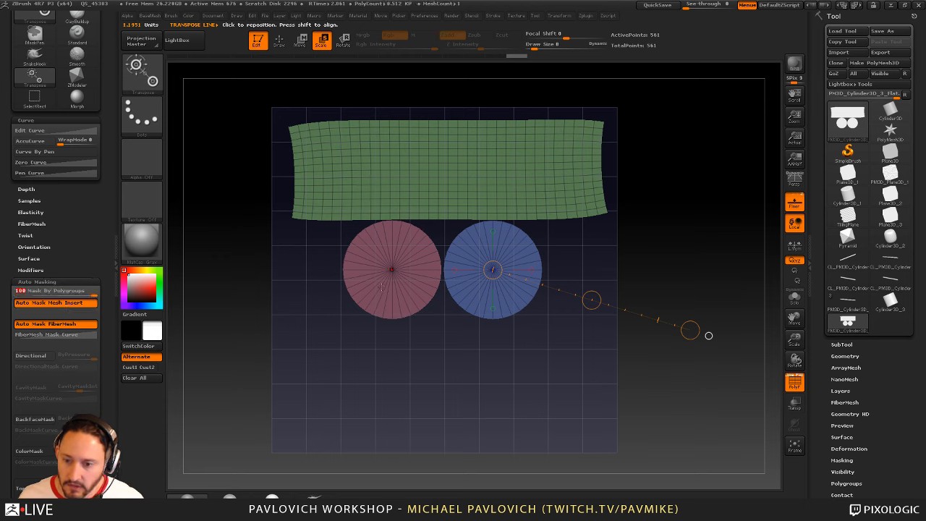
Move the pink cap into the UV square's lower-left corner, the blue cap beside it, and the green side strip down above them
{"action": "left_click_drag", "start_coordinate": [391, 270], "coordinate": [246, 436]}
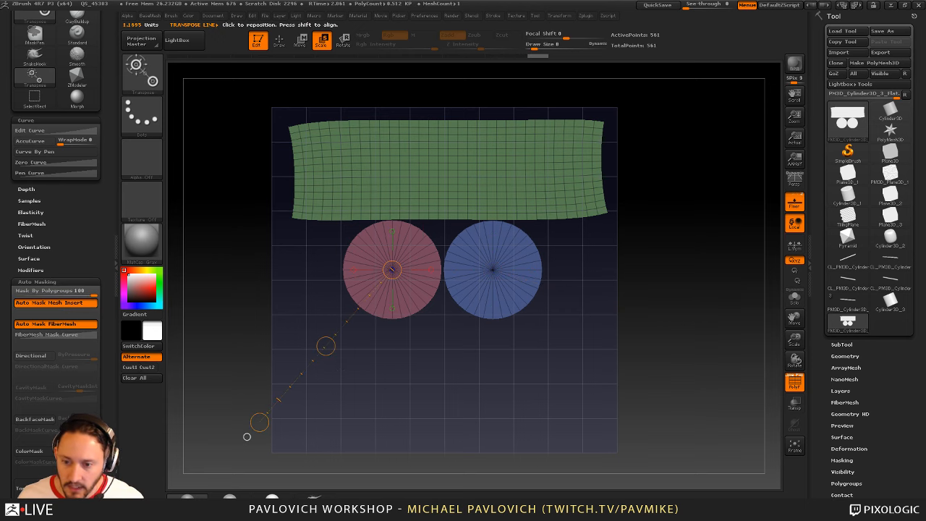
{"action": "key", "text": "w"}
{"action": "left_click_drag", "start_coordinate": [325, 346], "coordinate": [261, 469]}
{"action": "left_click_drag", "start_coordinate": [471, 275], "coordinate": [499, 356]}
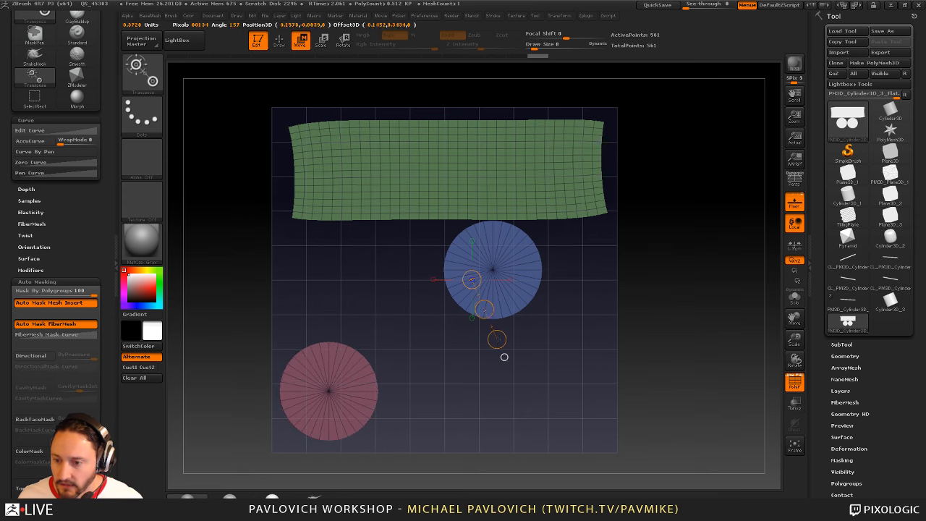
{"action": "mouse_move", "coordinate": [486, 311]}
{"action": "left_mouse_down"}
{"action": "mouse_move", "coordinate": [418, 432]}
{"action": "mouse_move", "coordinate": [427, 433]}
{"action": "left_mouse_up"}
{"action": "left_click_drag", "start_coordinate": [419, 170], "coordinate": [419, 287]}
{"action": "left_click_drag", "start_coordinate": [419, 228], "coordinate": [419, 287]}
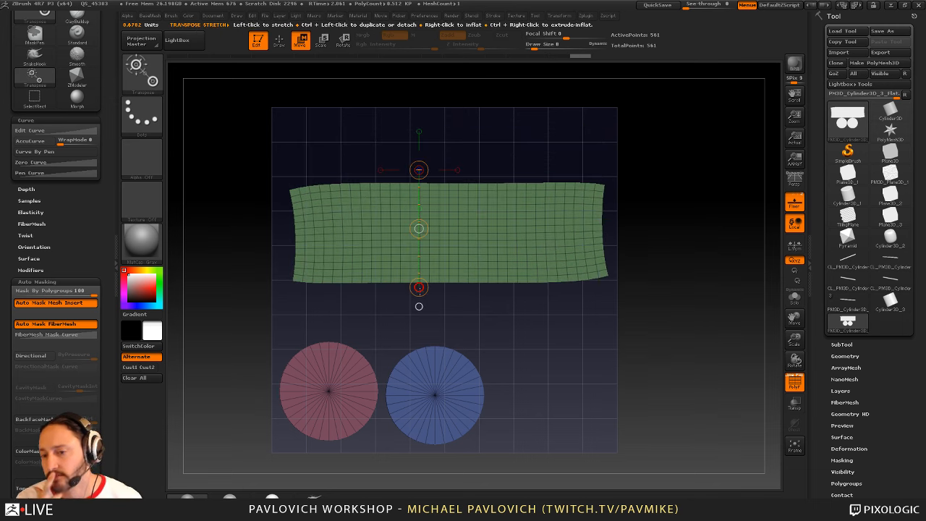
Mask the flattened UV islands by their Border feature and invert the mask to protect the side strip's interior
{"action": "key", "text": "q"}
{"action": "key", "text": "ctrl"}
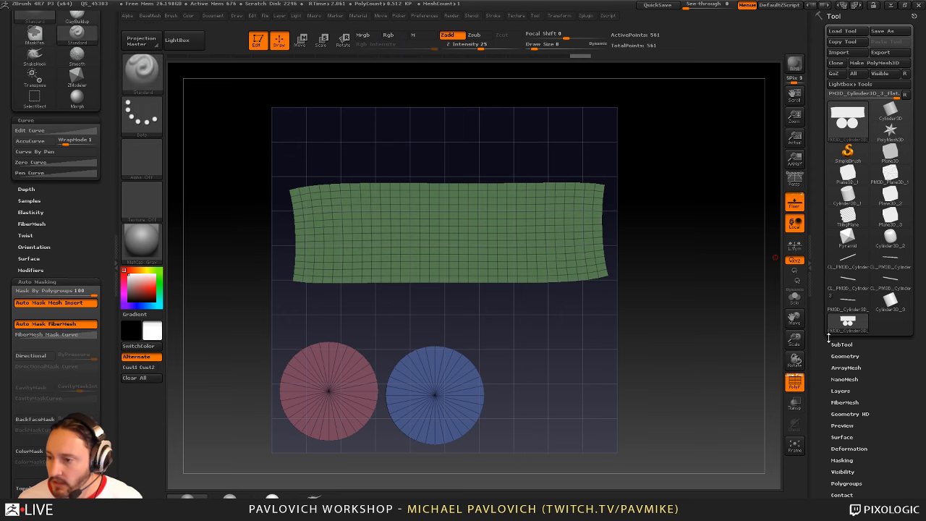
{"action": "scroll", "coordinate": [846, 237], "scroll_direction": "down", "scroll_amount": 5}
{"action": "key", "text": "shift"}
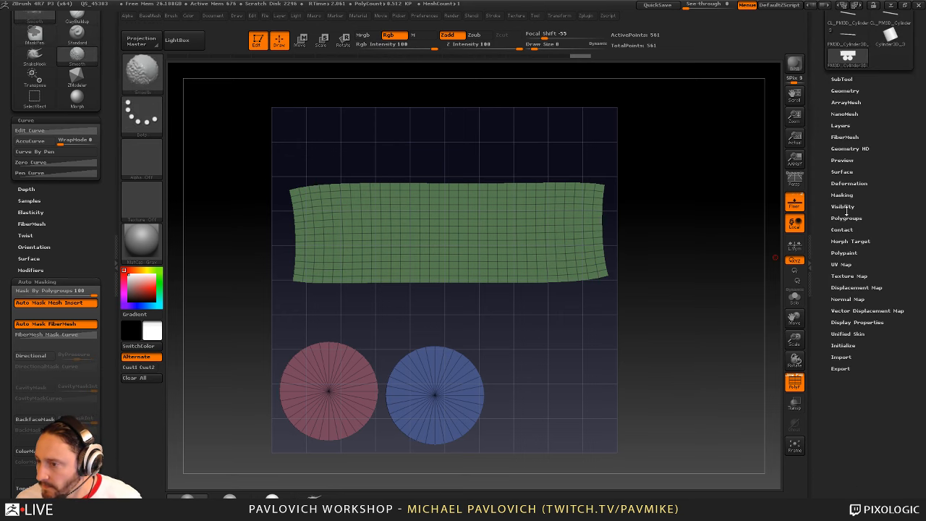
{"action": "left_click", "coordinate": [842, 195]}
{"action": "left_click", "coordinate": [860, 278]}
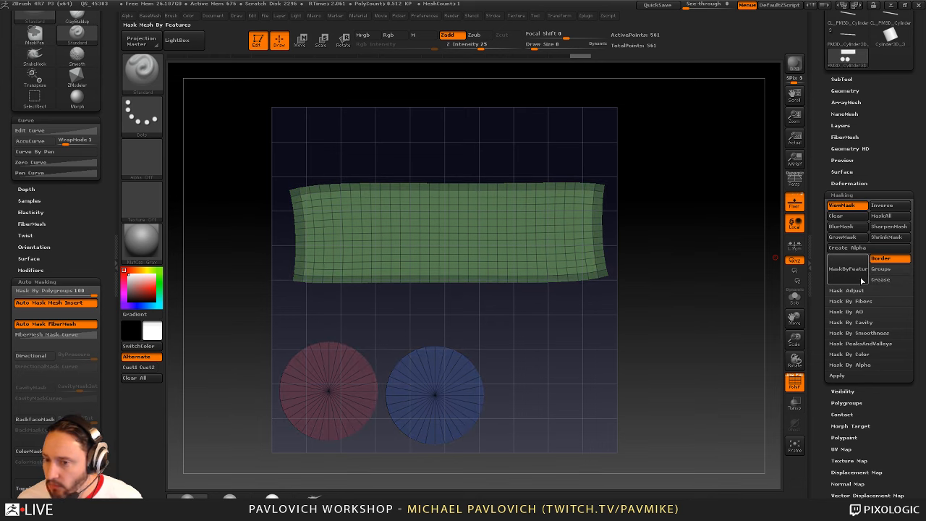
{"action": "left_click", "coordinate": [724, 253], "text": "ctrl"}
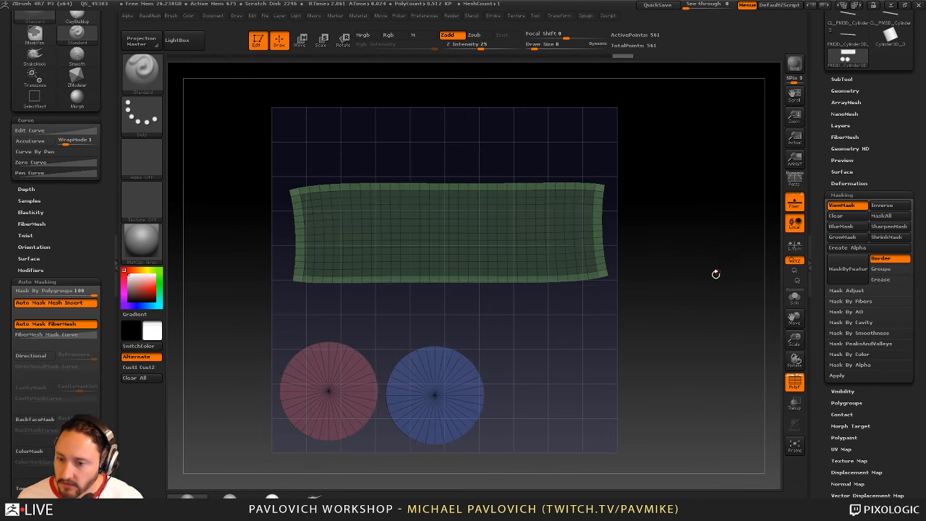
{"action": "left_click_drag", "start_coordinate": [687, 310], "coordinate": [232, 481], "text": "ctrl"}
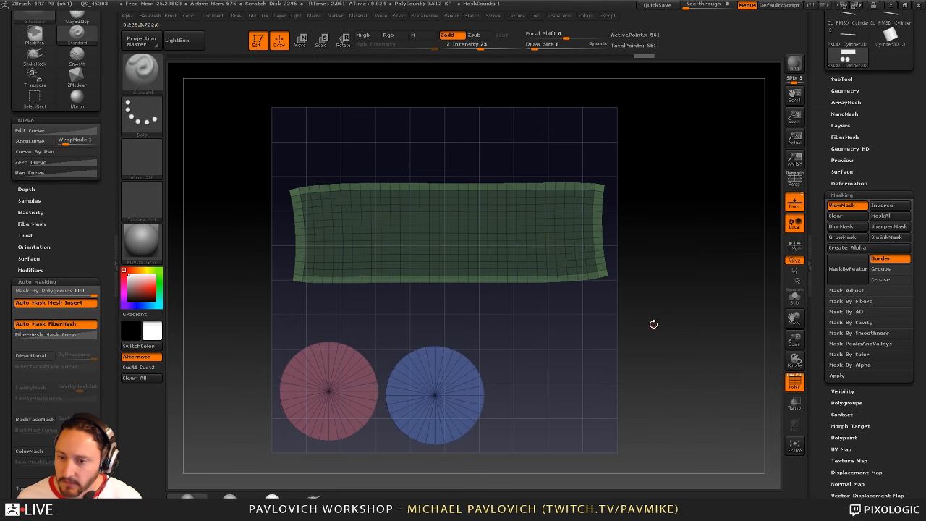
Straighten the side strip's top edge with a Transpose move, keeping everything except its top row of points masked, and clear the mask
{"action": "left_click_drag", "start_coordinate": [655, 320], "coordinate": [201, 488], "text": "ctrl"}
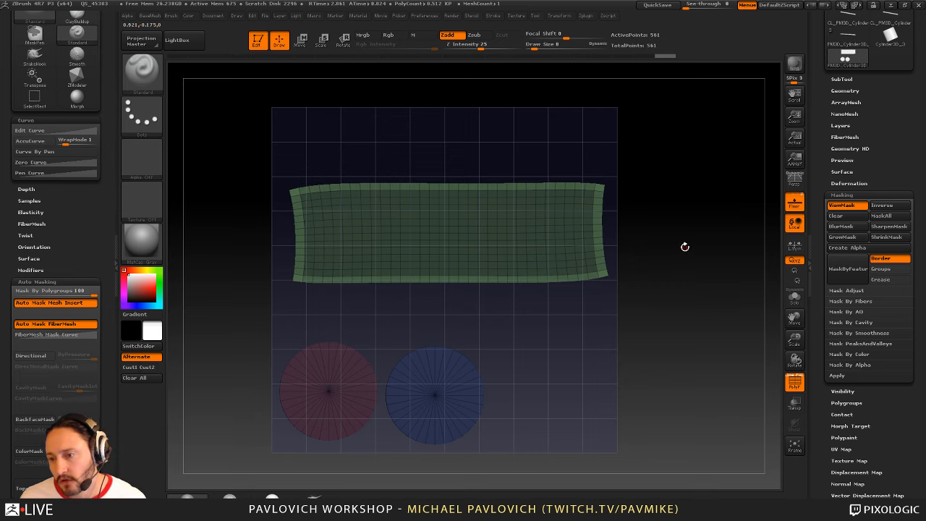
{"action": "key", "text": "ctrl+h"}
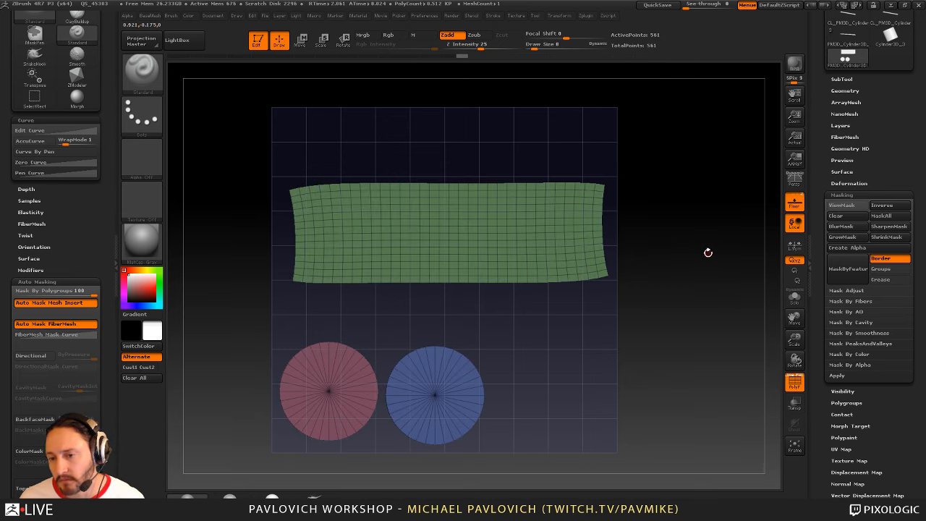
{"action": "left_click_drag", "start_coordinate": [248, 118], "coordinate": [654, 188], "text": "ctrl"}
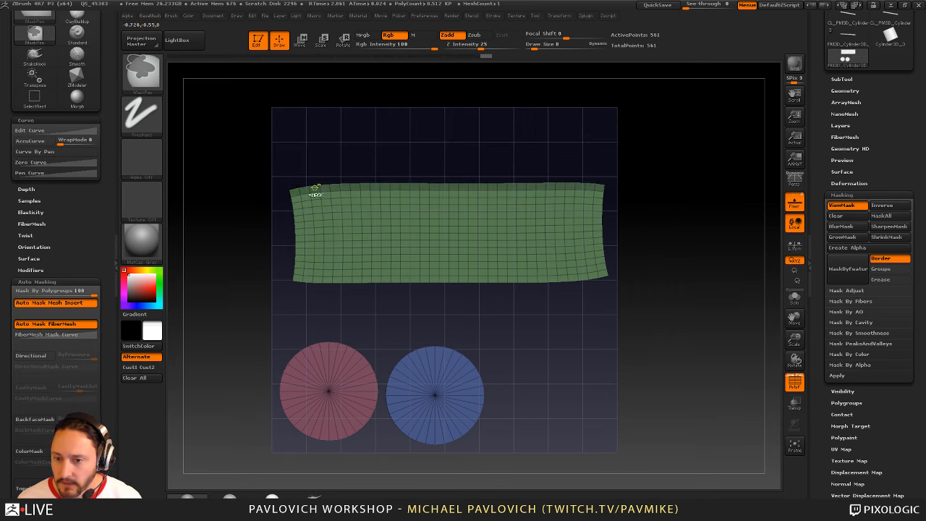
{"action": "left_click", "coordinate": [622, 197], "text": "ctrl"}
{"action": "key", "text": "w"}
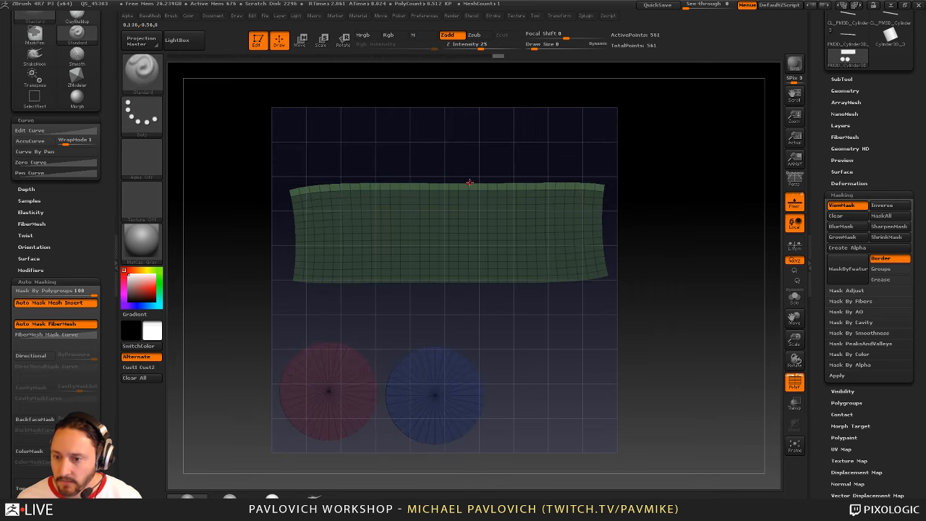
{"action": "mouse_move", "coordinate": [468, 183]}
{"action": "left_mouse_down", "text": "shift"}
{"action": "mouse_move", "coordinate": [468, 126]}
{"action": "mouse_move", "coordinate": [480, 180]}
{"action": "left_mouse_up", "text": "shift"}
{"action": "left_click_drag", "start_coordinate": [470, 127], "coordinate": [472, 143]}
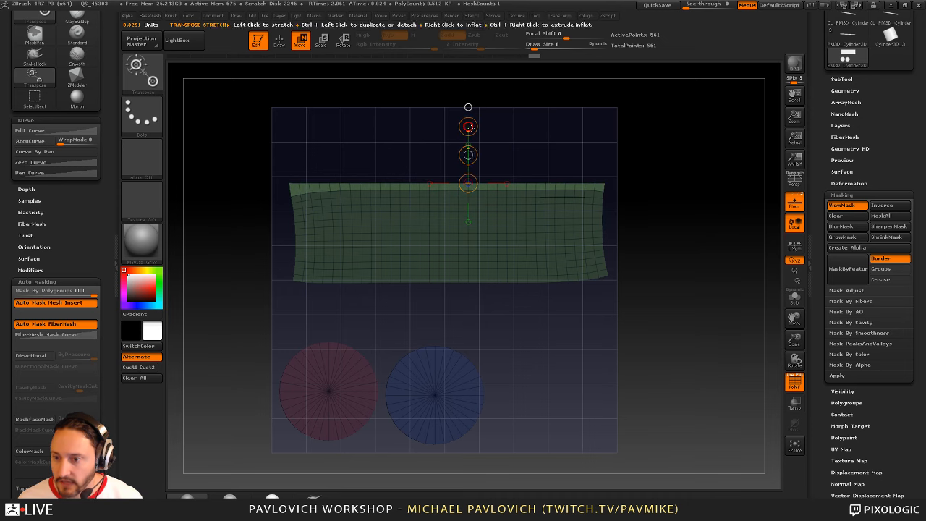
{"action": "left_click_drag", "start_coordinate": [651, 157], "coordinate": [657, 166], "text": "ctrl"}
Mask everything except the side strip's right edge, flatten that edge vertically with a Transpose move, and clear the mask
{"action": "left_click_drag", "start_coordinate": [656, 163], "coordinate": [599, 308], "text": "ctrl"}
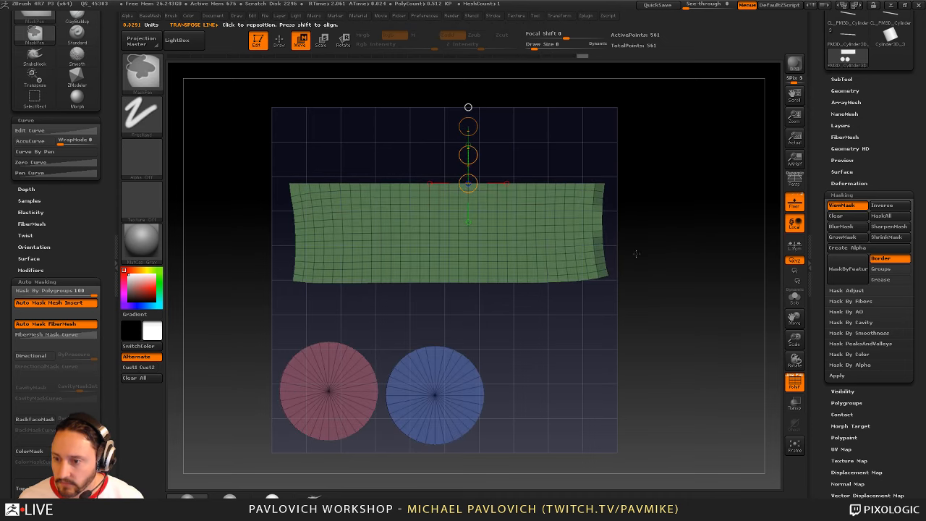
{"action": "mouse_move", "coordinate": [627, 192]}
{"action": "left_mouse_down", "text": "ctrl"}
{"action": "mouse_move", "coordinate": [598, 235]}
{"action": "mouse_move", "coordinate": [683, 223]}
{"action": "left_mouse_up", "text": "ctrl"}
{"action": "left_click", "coordinate": [628, 225], "text": "ctrl"}
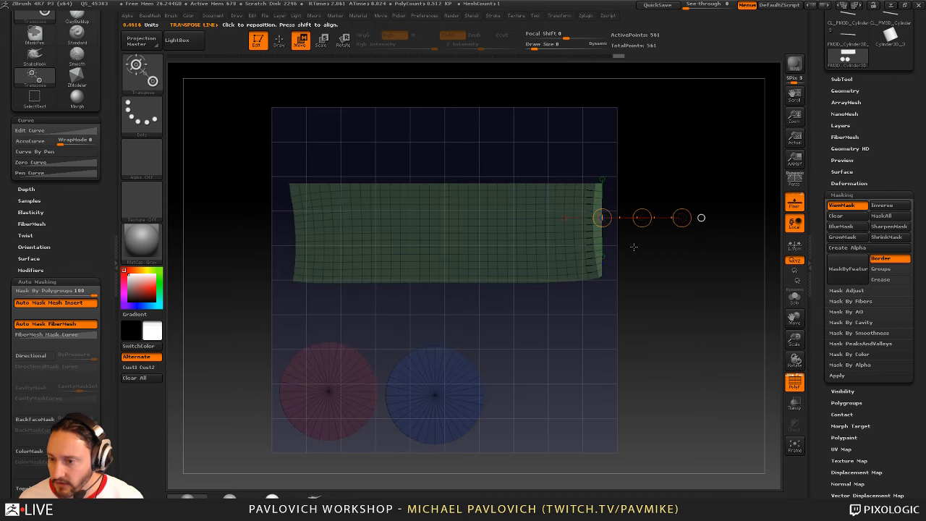
{"action": "left_click_drag", "start_coordinate": [684, 220], "coordinate": [646, 216]}
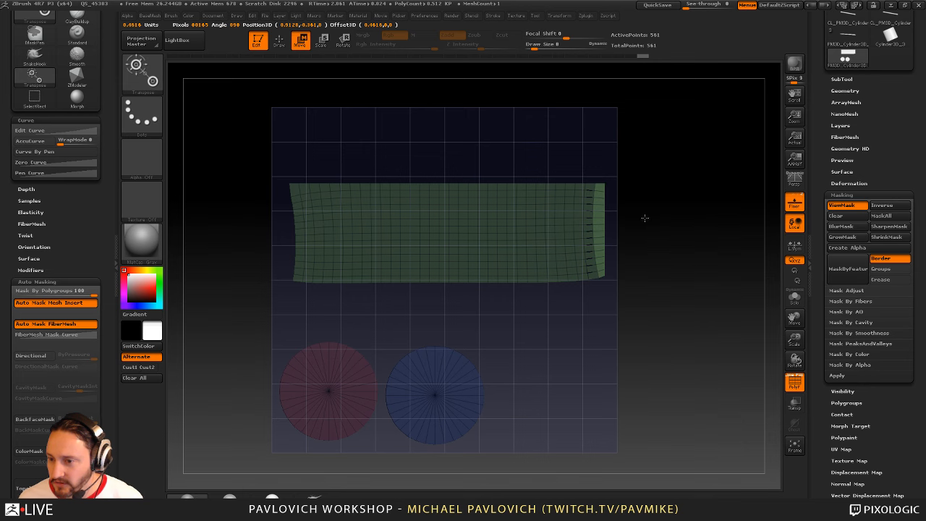
{"action": "key", "text": "ctrl+h"}
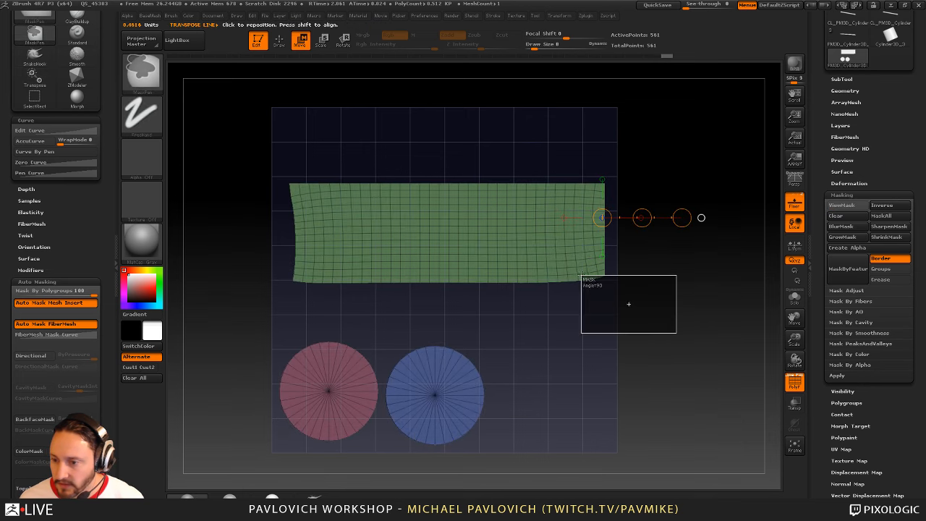
Straighten the side strip's bottom edge with a horizontal ClipCurve stroke, keeping everything except that edge masked, and clear the mask
{"action": "left_click_drag", "start_coordinate": [581, 275], "coordinate": [580, 274], "text": "ctrl"}
{"action": "mouse_move", "coordinate": [668, 333]}
{"action": "left_mouse_down", "text": "ctrl"}
{"action": "mouse_move", "coordinate": [498, 278]}
{"action": "mouse_move", "coordinate": [360, 289]}
{"action": "mouse_move", "coordinate": [283, 281]}
{"action": "left_mouse_up", "text": "ctrl"}
{"action": "left_click_drag", "start_coordinate": [406, 301], "coordinate": [340, 281], "text": "ctrl"}
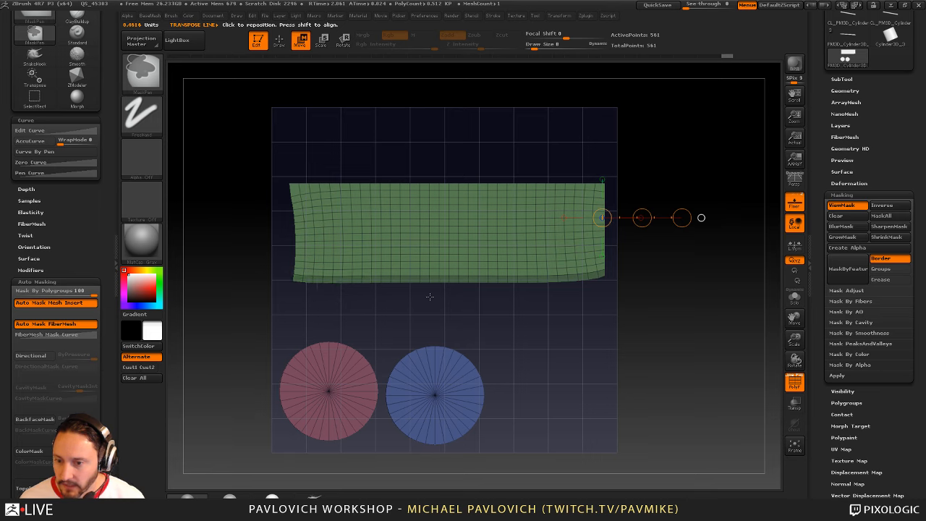
{"action": "left_click", "coordinate": [542, 286], "text": "ctrl"}
{"action": "left_click_drag", "start_coordinate": [509, 283], "coordinate": [508, 346], "text": "shift"}
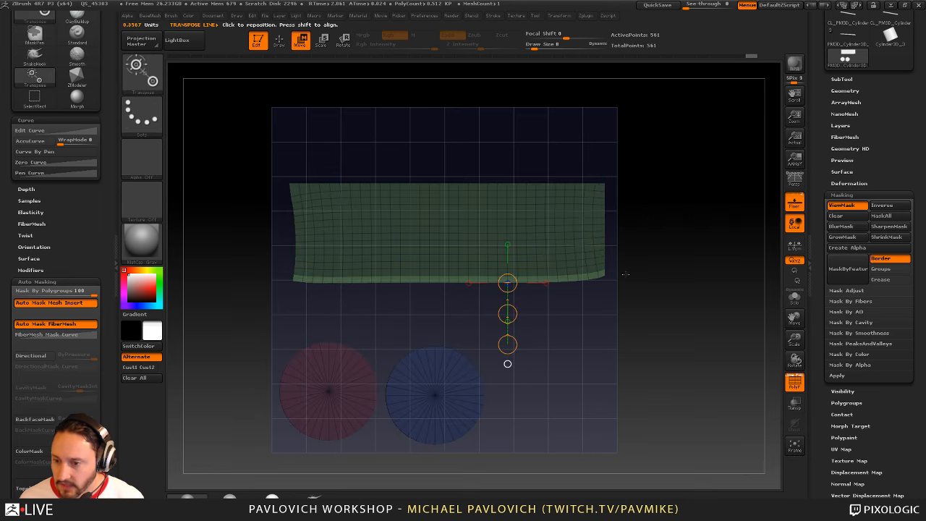
{"action": "key", "text": "q"}
{"action": "left_click", "coordinate": [147, 75], "text": "ctrl+shift"}
{"action": "left_click", "coordinate": [283, 123]}
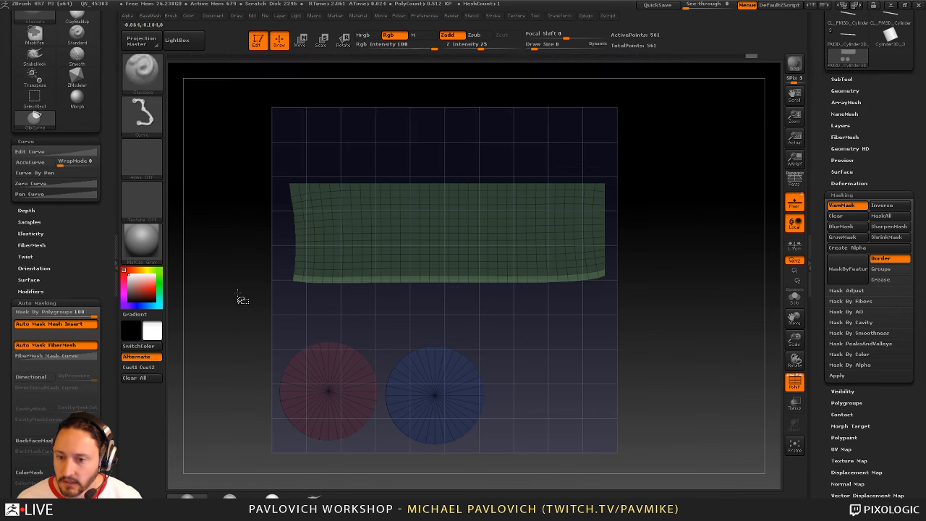
{"action": "mouse_move", "coordinate": [224, 306]}
{"action": "left_mouse_down", "text": "ctrl+shift"}
{"action": "mouse_move", "coordinate": [653, 311]}
{"action": "mouse_move", "coordinate": [664, 293]}
{"action": "left_mouse_up", "text": "ctrl+shift"}
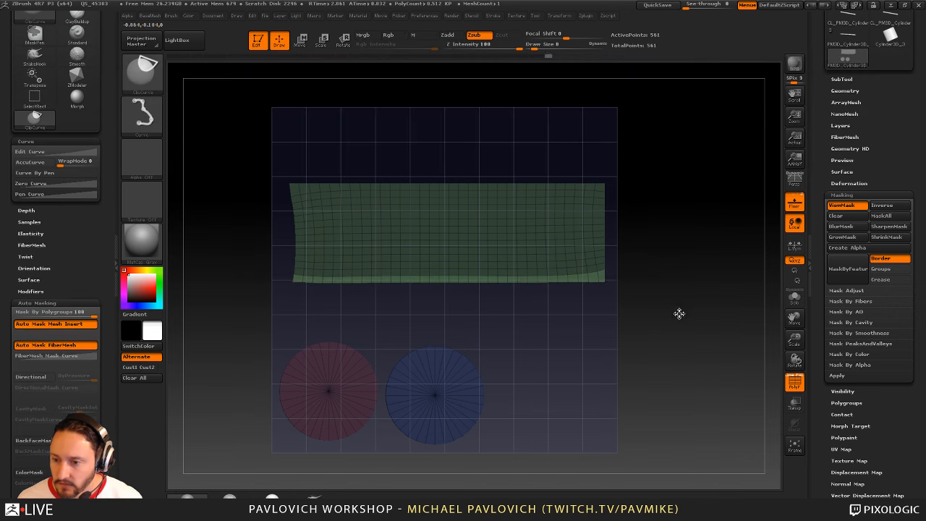
{"action": "left_click_drag", "start_coordinate": [669, 240], "coordinate": [645, 247], "text": "ctrl"}
Isolate the side strip's left edge with an inverted mask, clip it straight with a vertical ClipCurve stroke, and clear the mask
{"action": "left_click_drag", "start_coordinate": [253, 154], "coordinate": [299, 297], "text": "ctrl"}
{"action": "left_click_drag", "start_coordinate": [274, 203], "coordinate": [301, 260], "text": "ctrl"}
{"action": "left_click", "coordinate": [310, 157], "text": "ctrl"}
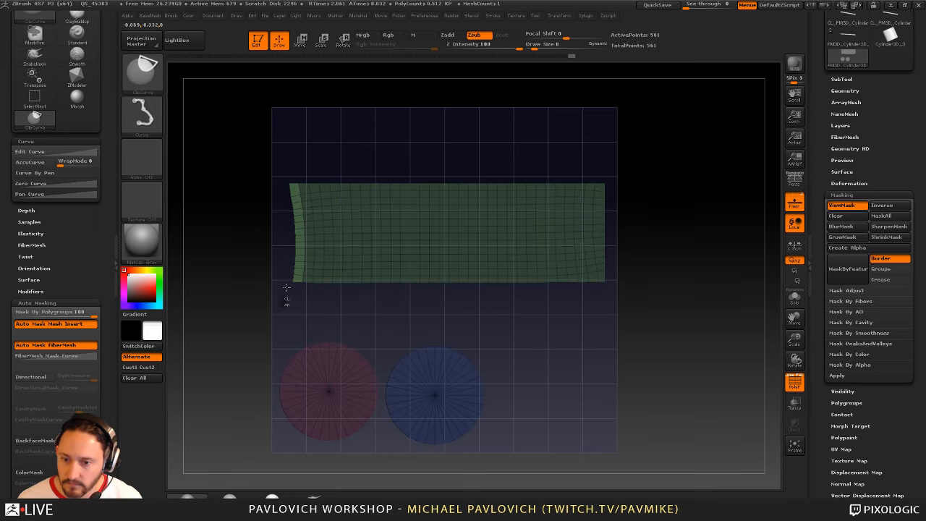
{"action": "mouse_move", "coordinate": [287, 303]}
{"action": "left_mouse_down", "text": "ctrl+shift"}
{"action": "mouse_move", "coordinate": [291, 137]}
{"action": "mouse_move", "coordinate": [312, 280]}
{"action": "mouse_move", "coordinate": [311, 264]}
{"action": "left_mouse_up", "text": "ctrl+shift"}
{"action": "left_click_drag", "start_coordinate": [290, 138], "coordinate": [291, 310], "text": "ctrl+shift"}
{"action": "left_click_drag", "start_coordinate": [284, 158], "coordinate": [288, 338], "text": "ctrl+shift"}
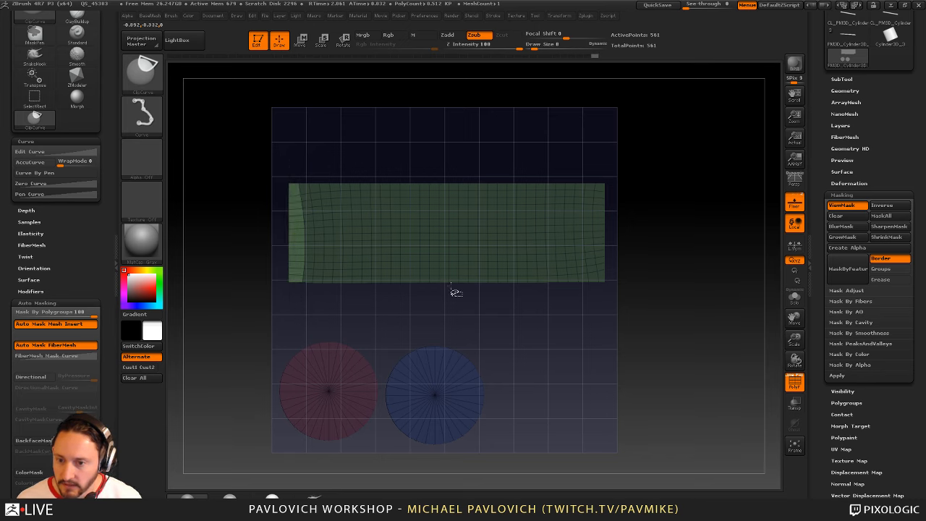
{"action": "left_click_drag", "start_coordinate": [661, 182], "coordinate": [696, 293], "text": "ctrl"}
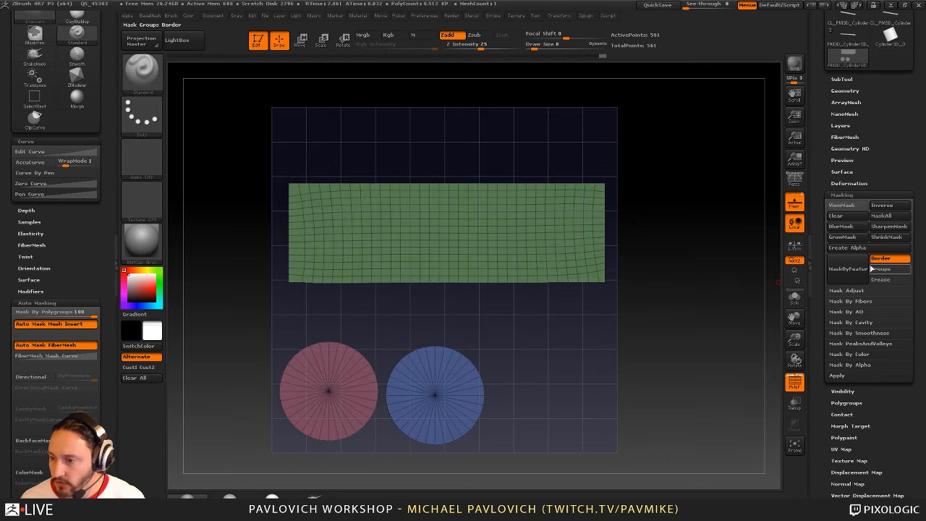
Mask the island borders and both caps, even out the side strip's interior with Relax and Polish By Features, and clear the mask
{"action": "left_click", "coordinate": [848, 268]}
{"action": "key", "text": "ctrl"}
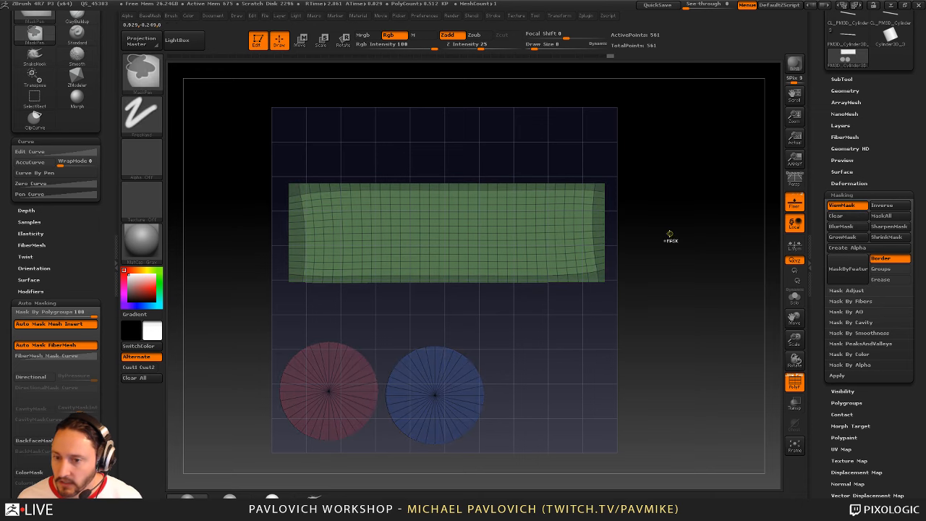
{"action": "left_click_drag", "start_coordinate": [533, 324], "coordinate": [249, 481], "text": "ctrl"}
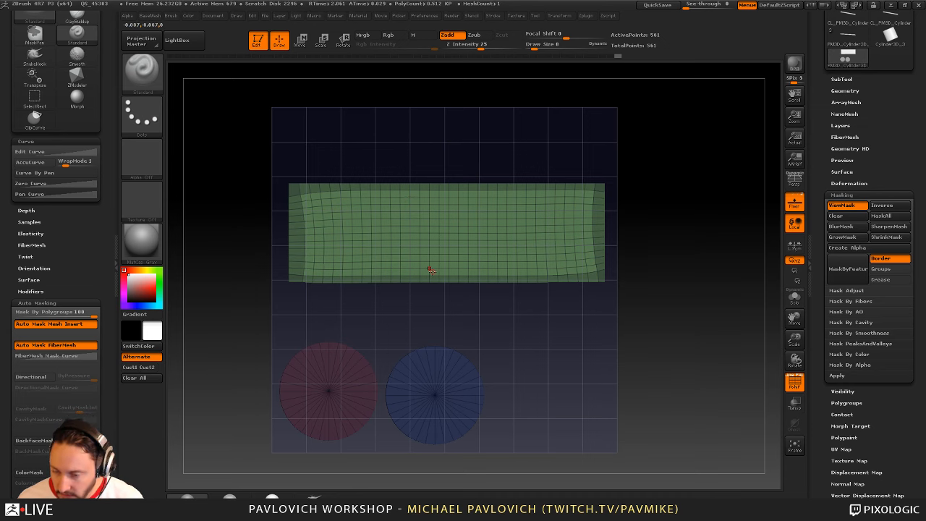
{"action": "left_click", "coordinate": [842, 195], "text": "shift"}
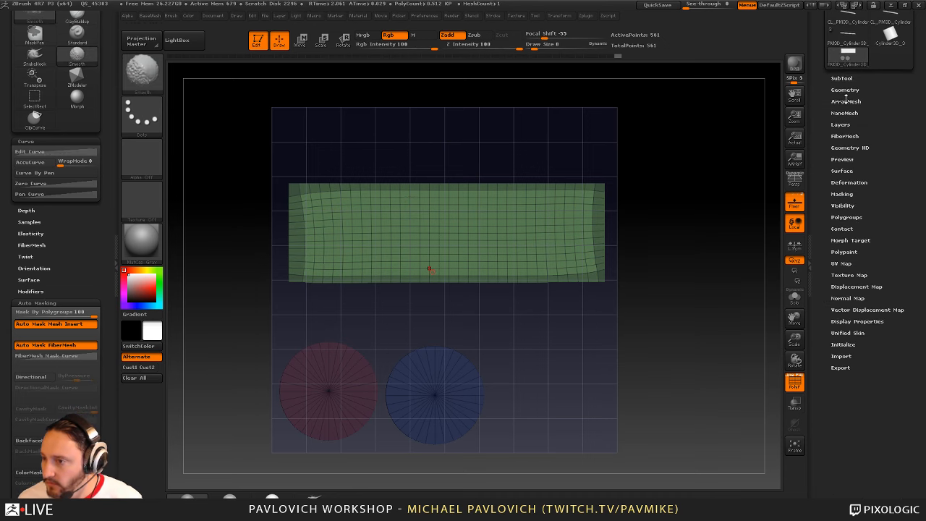
{"action": "left_click", "coordinate": [850, 184]}
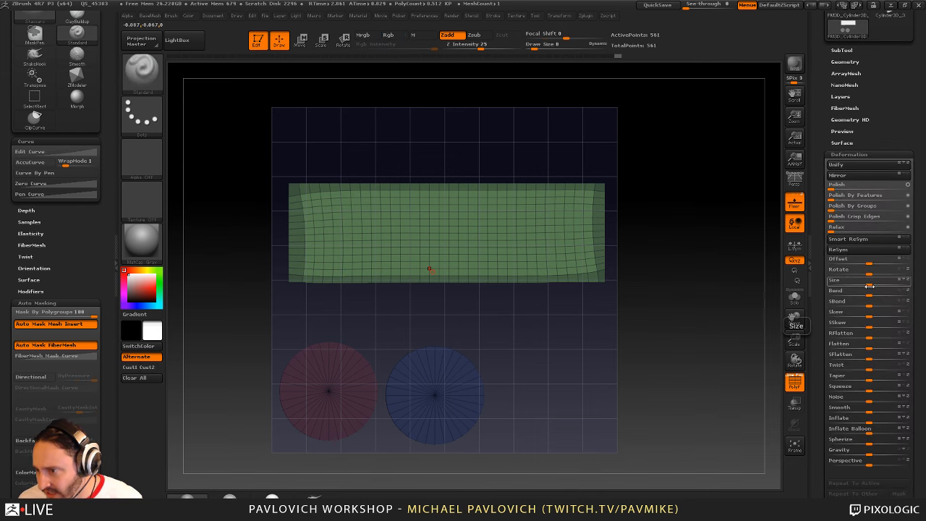
{"action": "left_click", "coordinate": [842, 229]}
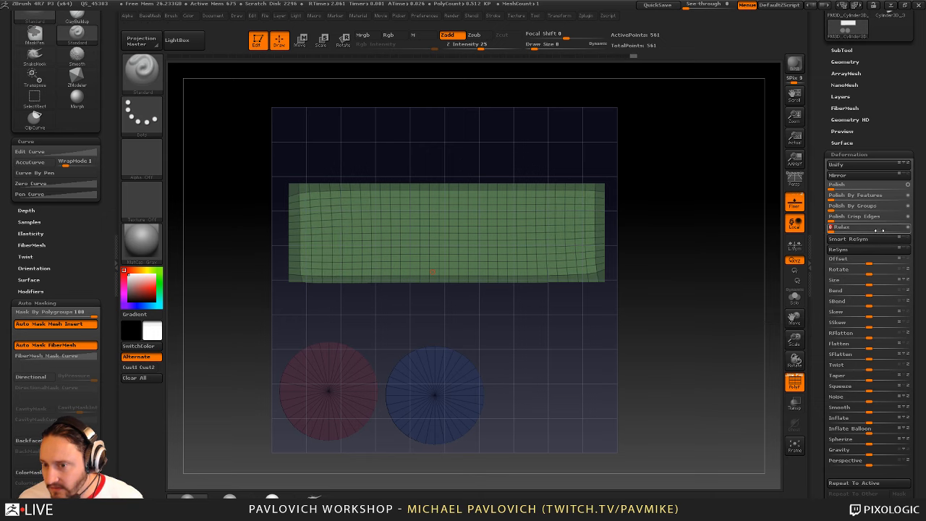
{"action": "left_click", "coordinate": [833, 195]}
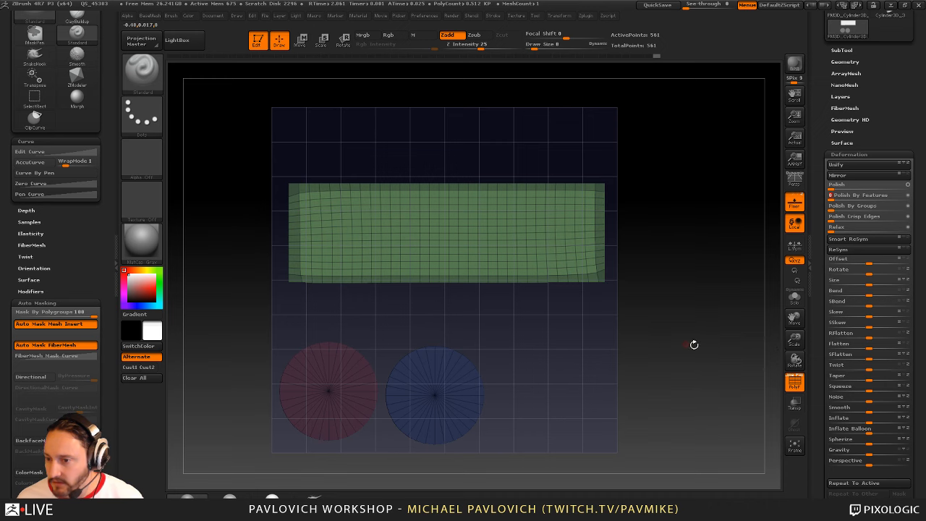
{"action": "left_click_drag", "start_coordinate": [709, 362], "coordinate": [714, 326]}
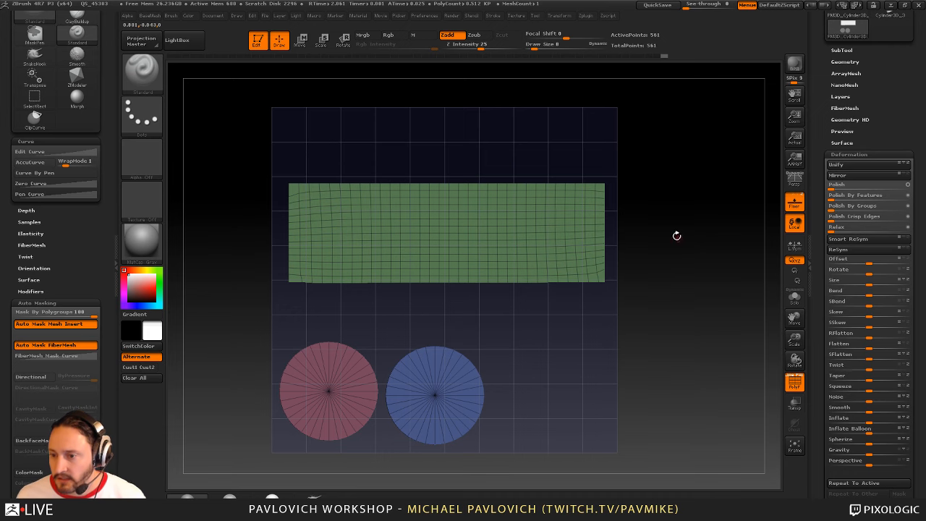
Try relaxing only the side strip's right edge column with everything else masked, undo it, and clear the mask
{"action": "left_click_drag", "start_coordinate": [673, 221], "coordinate": [669, 229], "text": "alt"}
{"action": "left_click_drag", "start_coordinate": [608, 194], "coordinate": [599, 289], "text": "ctrl"}
{"action": "left_click", "coordinate": [646, 289], "text": "ctrl"}
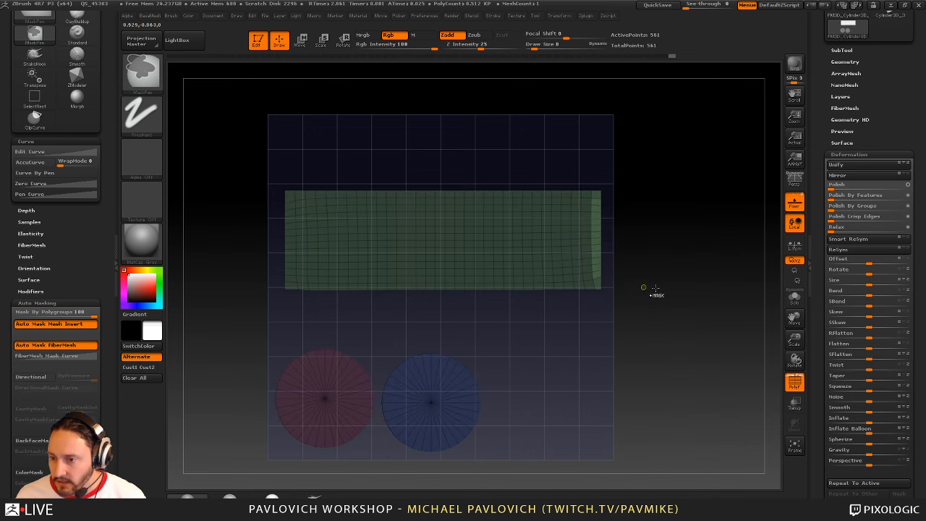
{"action": "left_click", "coordinate": [875, 240]}
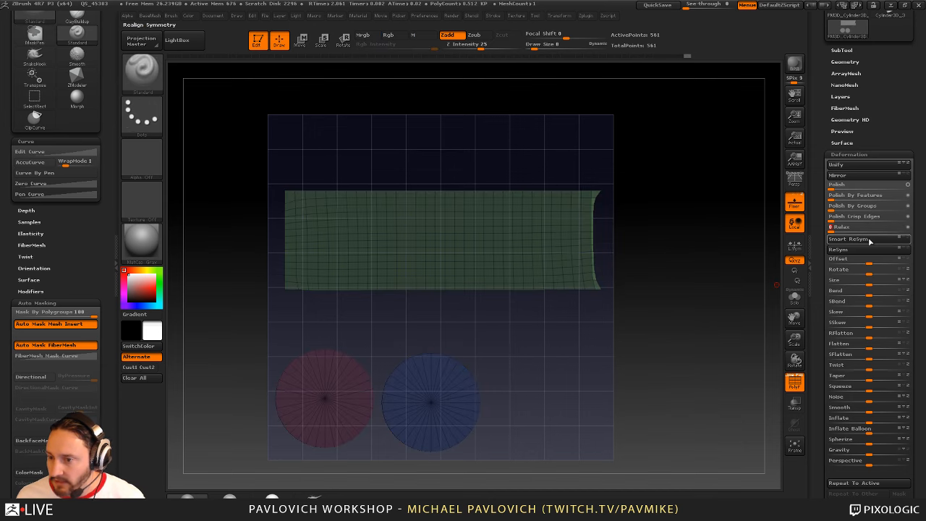
{"action": "key", "text": "ctrl+z"}
{"action": "mouse_move", "coordinate": [665, 199]}
{"action": "left_mouse_down", "text": "ctrl"}
{"action": "mouse_move", "coordinate": [680, 249]}
{"action": "mouse_move", "coordinate": [707, 279]}
{"action": "left_mouse_up", "text": "ctrl"}
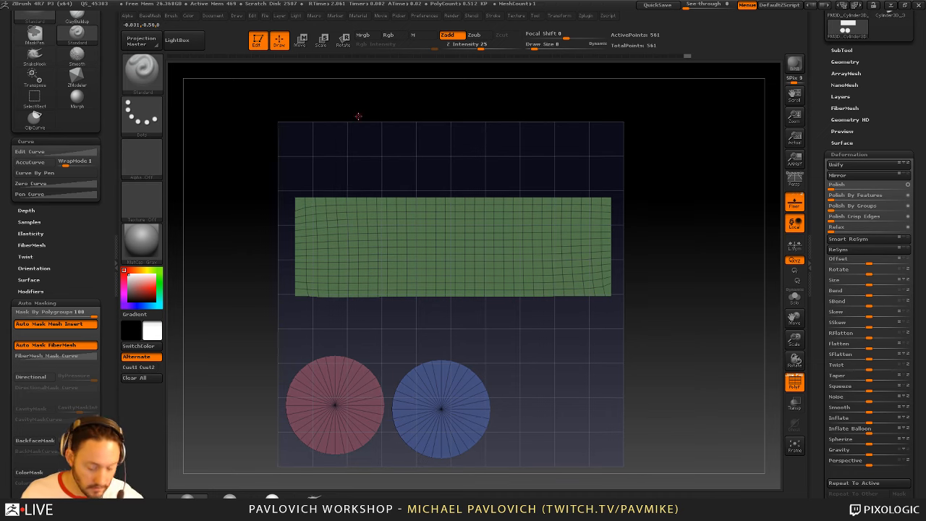
Unflatten the edited UV layout with UV Master to return to the 3D cylinder
{"action": "scroll", "coordinate": [58, 236], "scroll_direction": "down", "scroll_amount": 10}
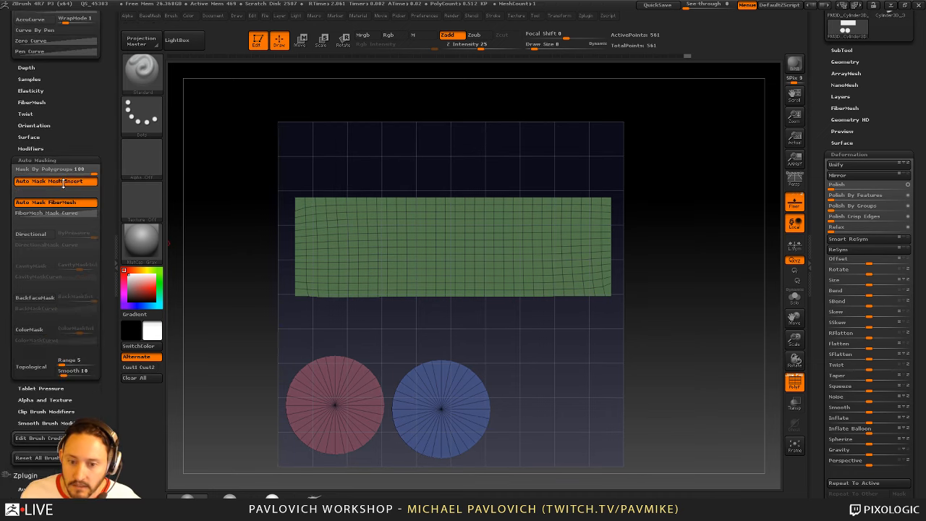
{"action": "scroll", "coordinate": [58, 217], "scroll_direction": "down", "scroll_amount": 5}
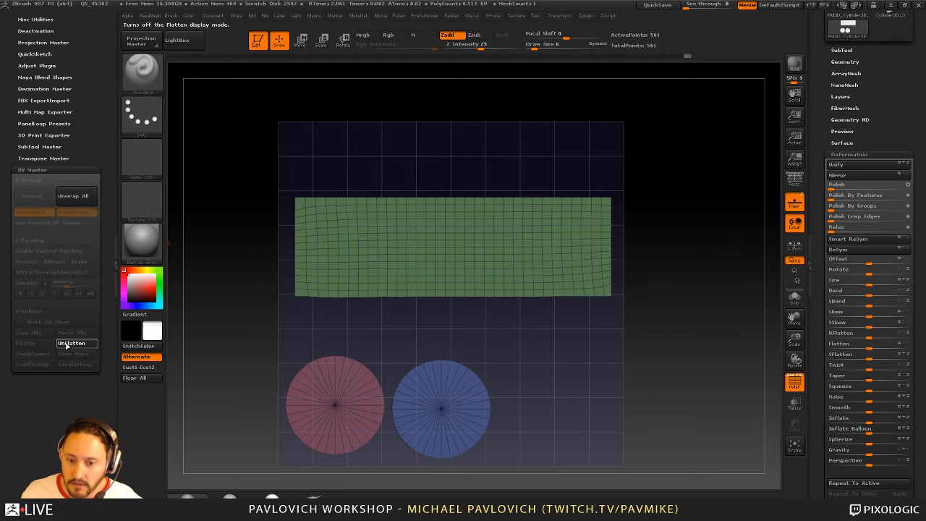
{"action": "left_click", "coordinate": [72, 343]}
Switch the active tool to the knurled barbell, turn off the PolyFrame display, and view the whole bar
{"action": "left_click_drag", "start_coordinate": [818, 137], "coordinate": [820, 317]}
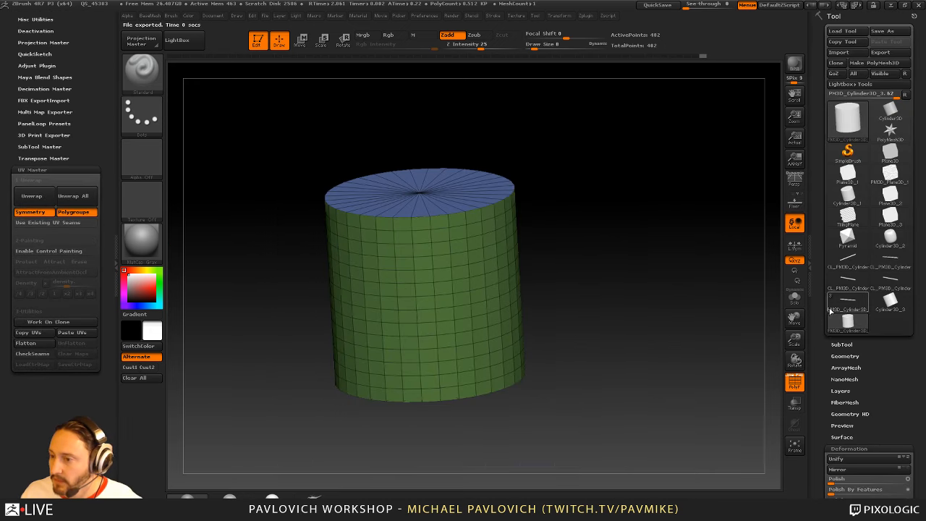
{"action": "left_click_drag", "start_coordinate": [641, 233], "coordinate": [686, 402], "text": "alt"}
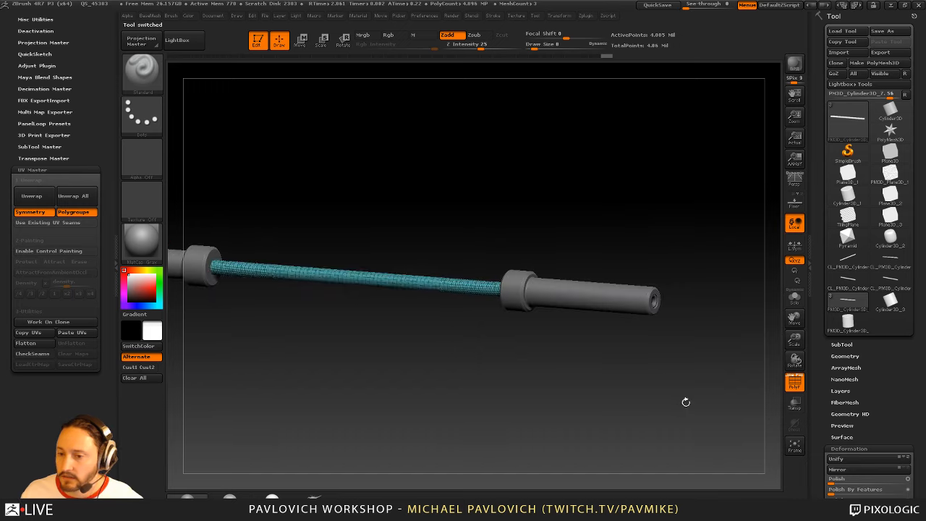
{"action": "left_click", "coordinate": [799, 387]}
{"action": "left_click_drag", "start_coordinate": [731, 304], "coordinate": [673, 254]}
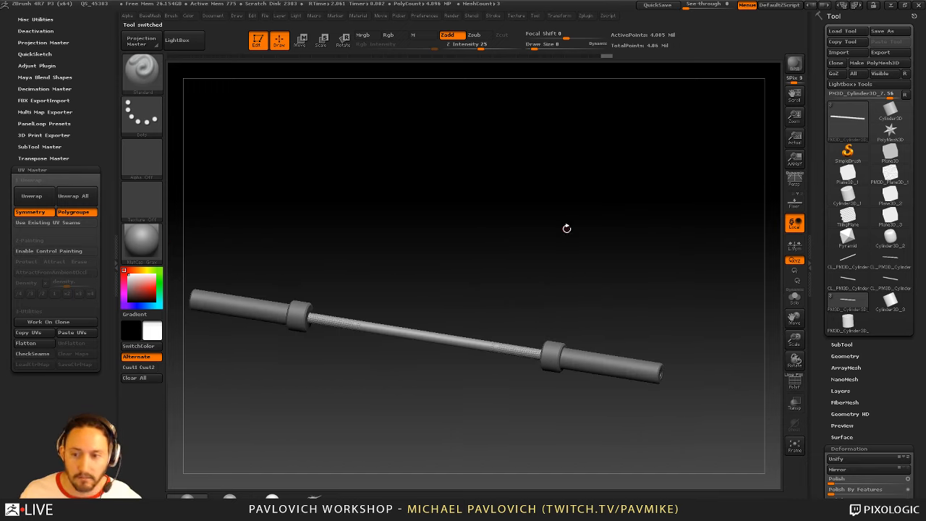
Load BrushAlpha as the Standard brush's alpha, and make the UV-unwrapped cylinder the active tool, framed in view
{"action": "left_click", "coordinate": [141, 157]}
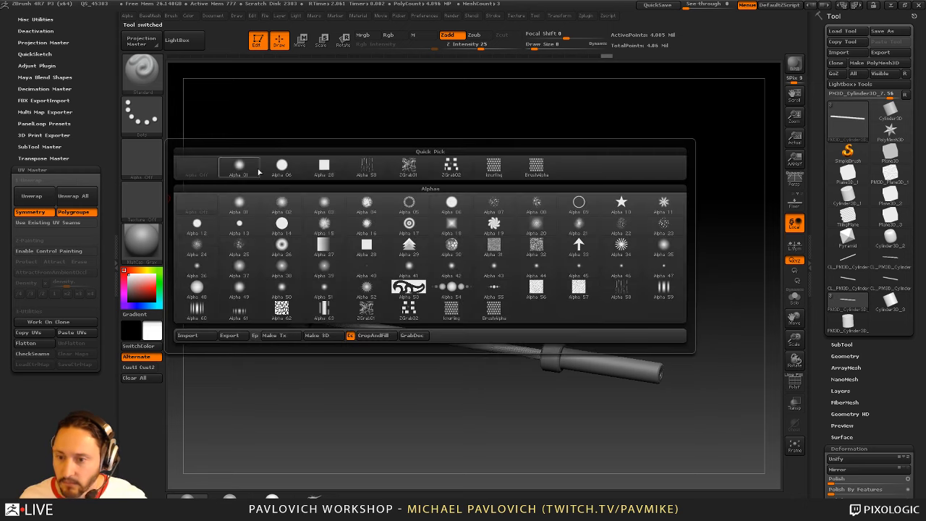
{"action": "left_click", "coordinate": [190, 171]}
{"action": "mouse_move", "coordinate": [155, 165]}
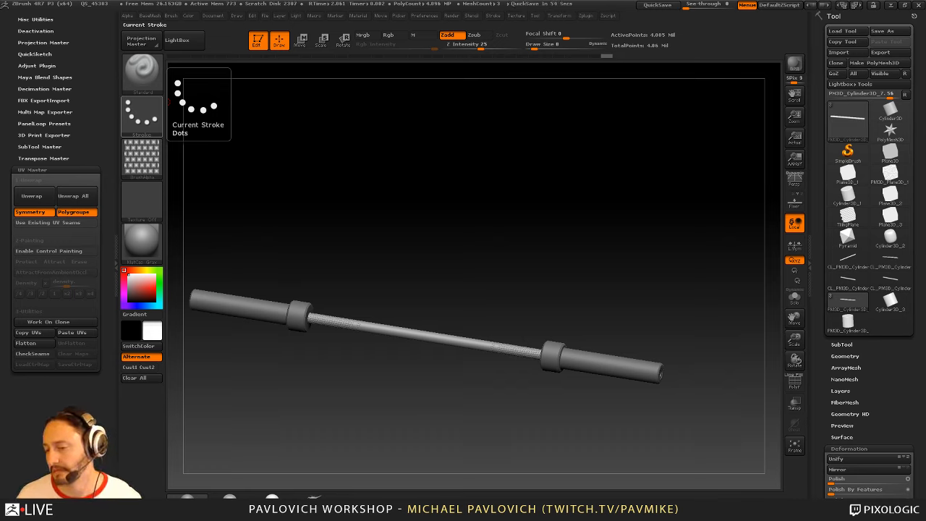
{"action": "left_click_drag", "start_coordinate": [719, 222], "coordinate": [714, 225]}
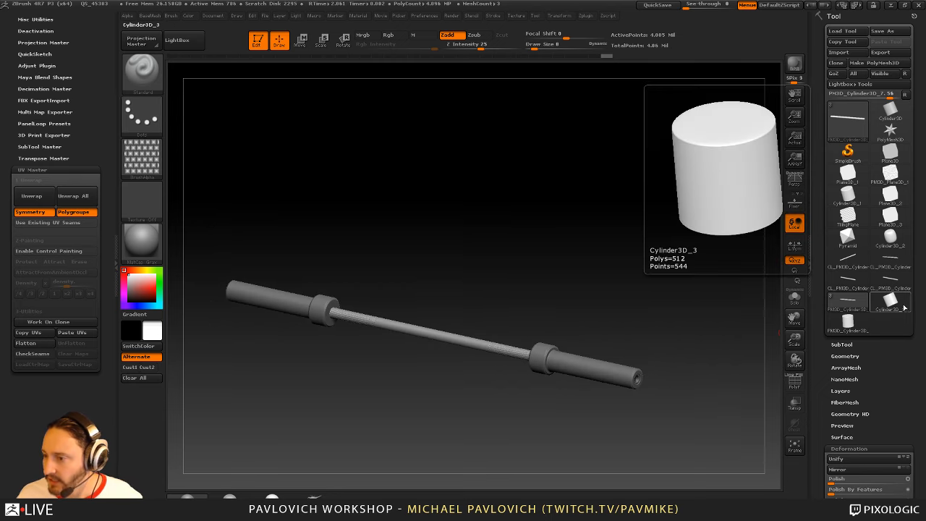
{"action": "left_click", "coordinate": [848, 322]}
{"action": "key", "text": "f"}
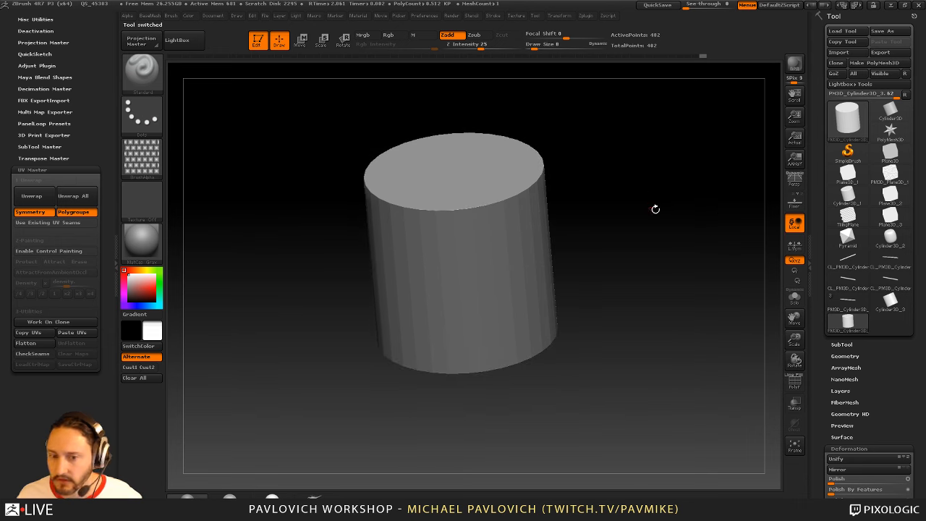
Flatten the cylinder's UVs with UV Master to inspect the layout, and return to the framed 3D cylinder
{"action": "left_click", "coordinate": [41, 344]}
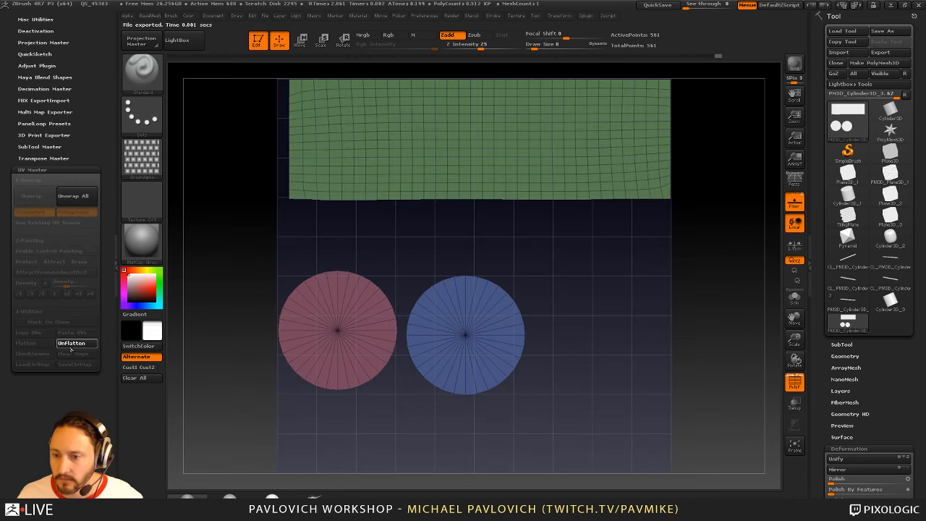
{"action": "left_click", "coordinate": [67, 344]}
{"action": "key", "text": "f"}
Duplicate the cylinder subtool, select the copy, and check its flattened UV layout before unflattening it
{"action": "left_click", "coordinate": [847, 347]}
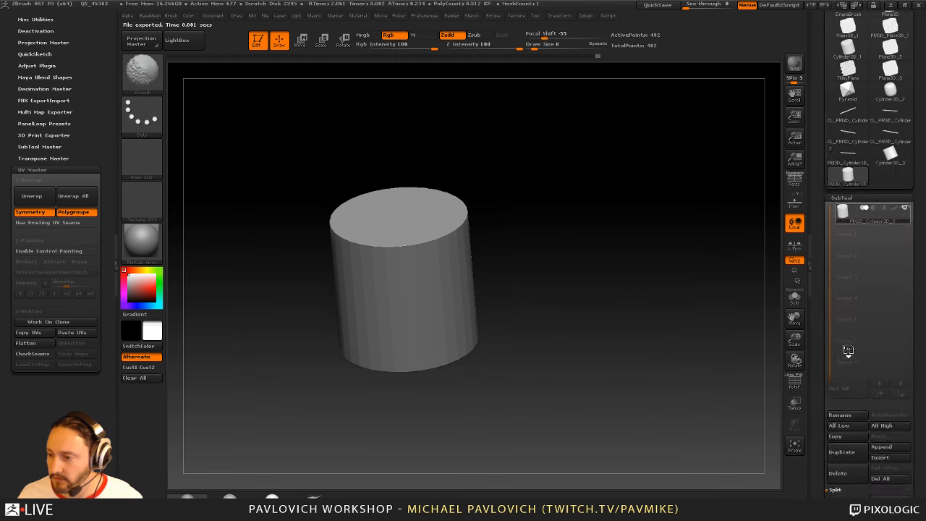
{"action": "left_click", "coordinate": [872, 134]}
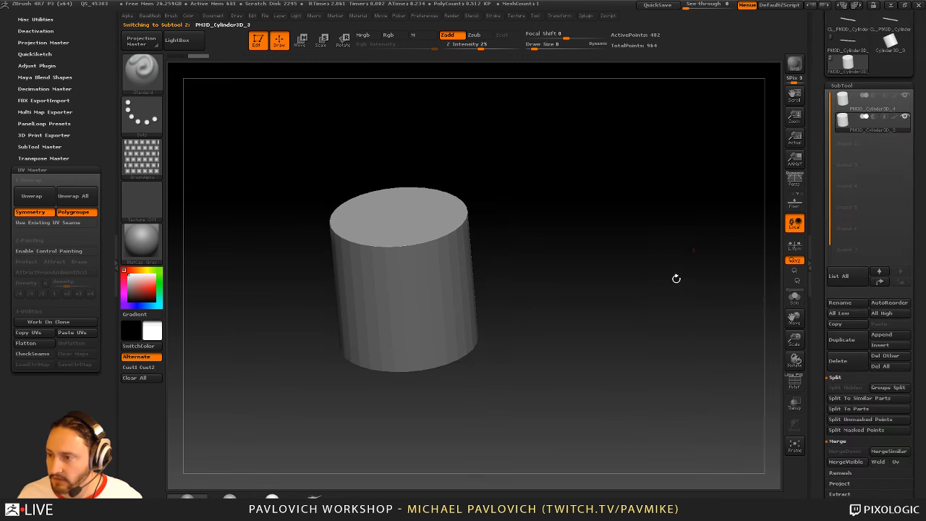
{"action": "left_click", "coordinate": [43, 346]}
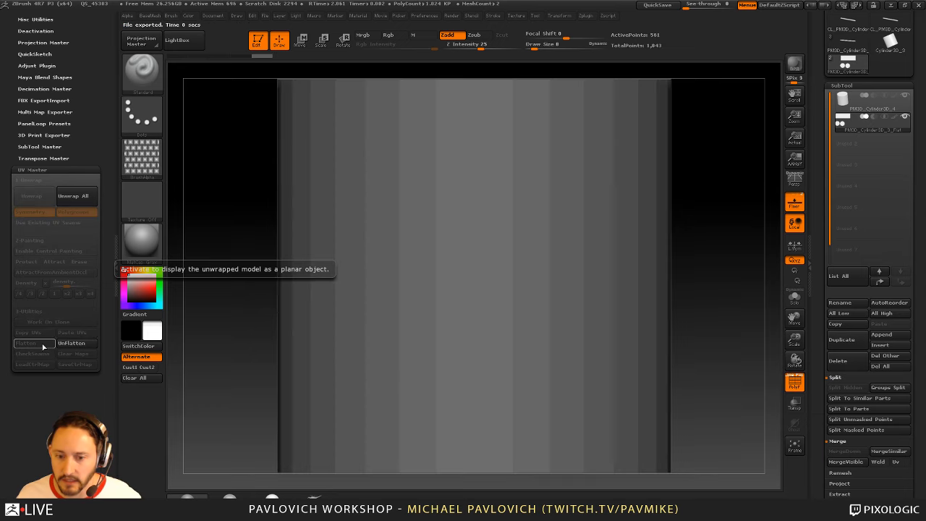
{"action": "left_click", "coordinate": [71, 345]}
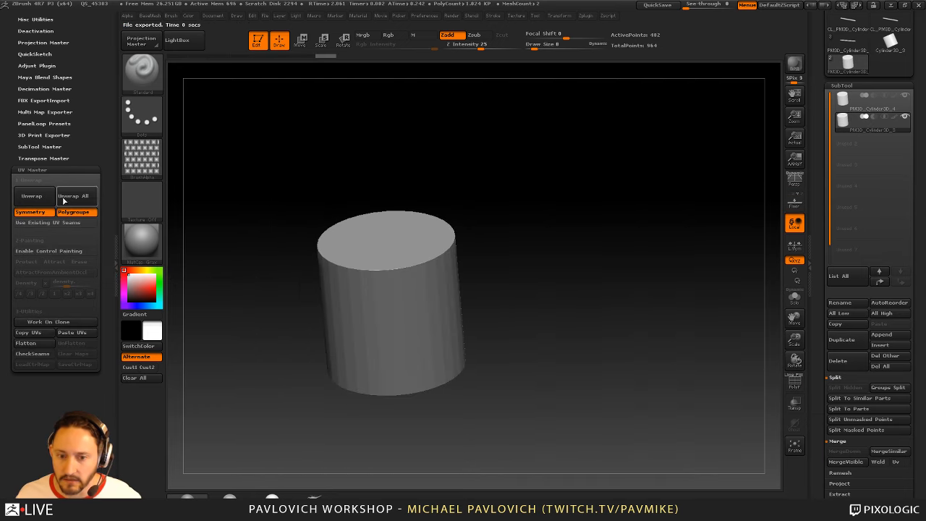
Unwrap the duplicate cylinder with UV Master's Symmetry off, inspect the flattened result, and unflatten it
{"action": "left_click", "coordinate": [42, 214]}
{"action": "left_click", "coordinate": [31, 196]}
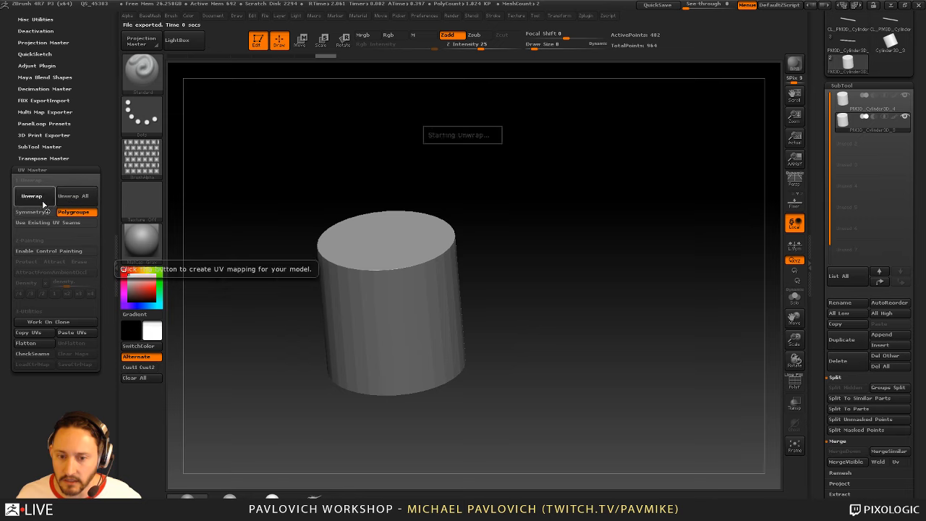
{"action": "left_click", "coordinate": [44, 346]}
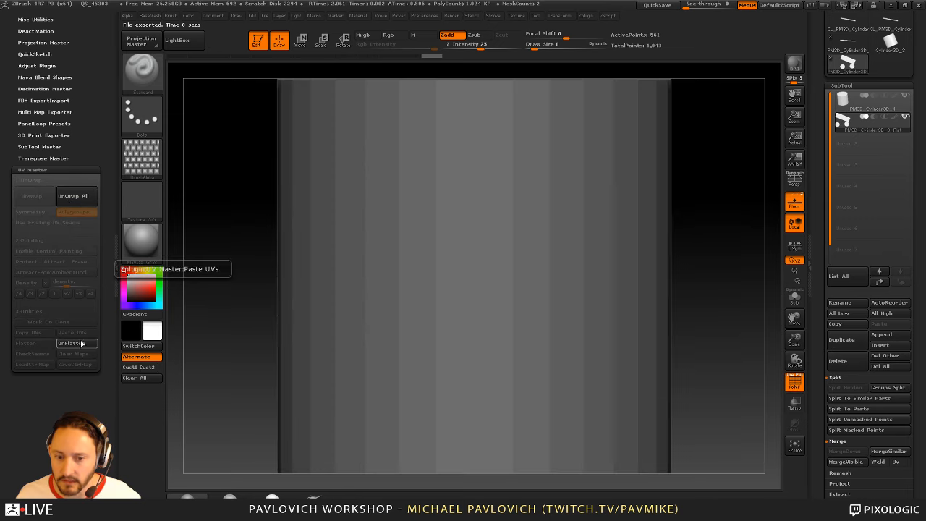
{"action": "left_click", "coordinate": [71, 346]}
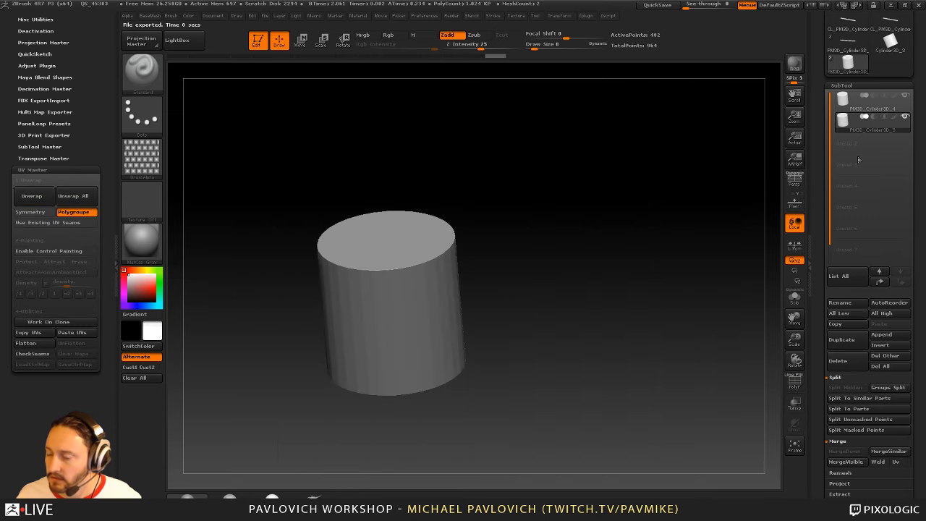
Set the Standard brush to Alpha Off and re-enable Symmetry in UV Master
{"action": "left_click_drag", "start_coordinate": [815, 149], "coordinate": [816, 177]}
{"action": "left_click_drag", "start_coordinate": [597, 228], "coordinate": [628, 190]}
{"action": "left_click", "coordinate": [142, 157]}
{"action": "left_click", "coordinate": [183, 171]}
{"action": "left_click_drag", "start_coordinate": [522, 159], "coordinate": [493, 168]}
{"action": "left_click", "coordinate": [47, 215]}
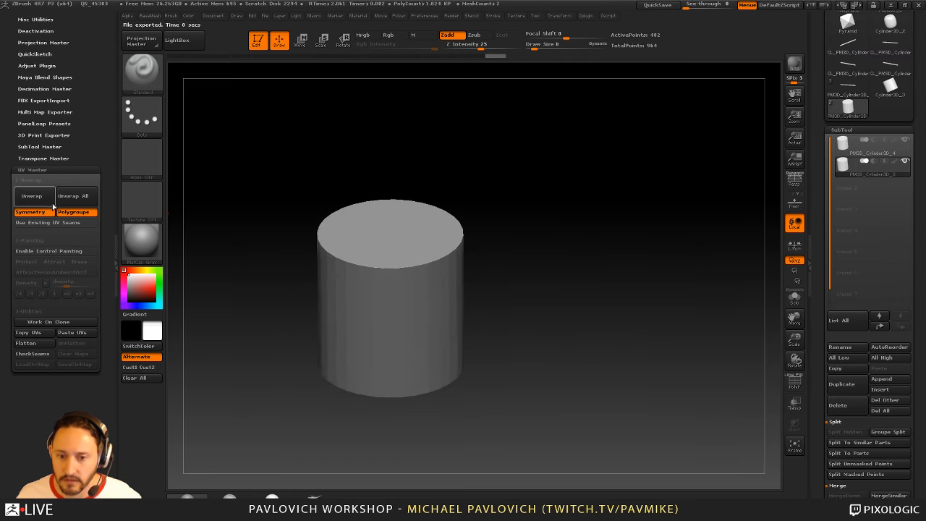
Create a working clone of the duplicate cylinder, unwrap it with Symmetry and Polygroups on, and check its flattened layout
{"action": "left_click", "coordinate": [48, 322]}
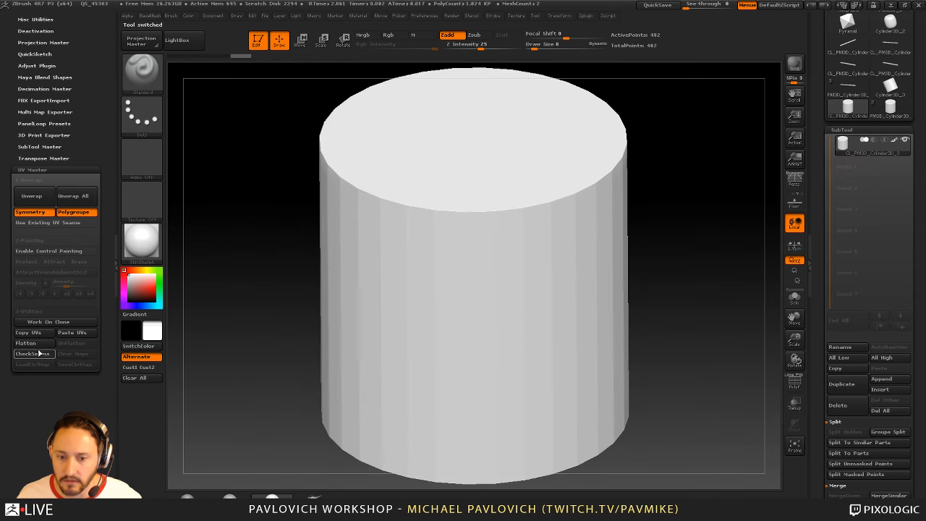
{"action": "left_click", "coordinate": [31, 196]}
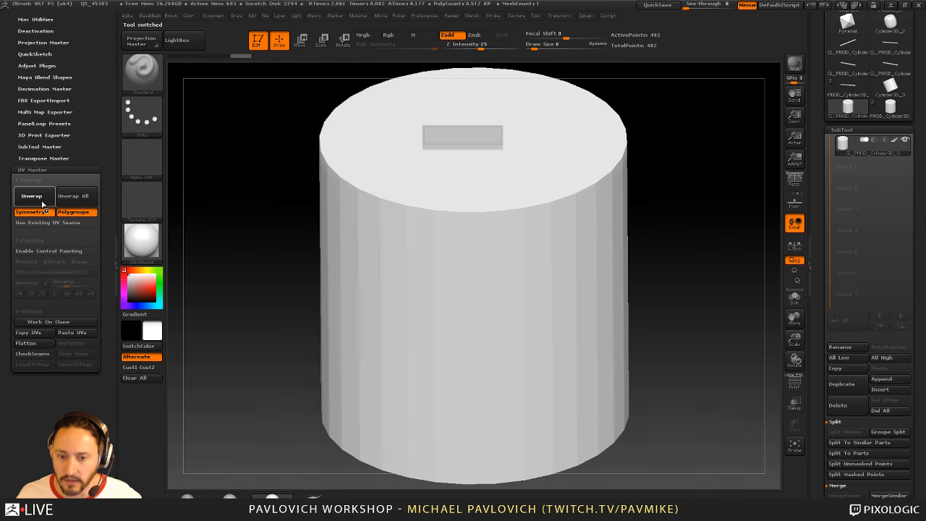
{"action": "left_click", "coordinate": [35, 345]}
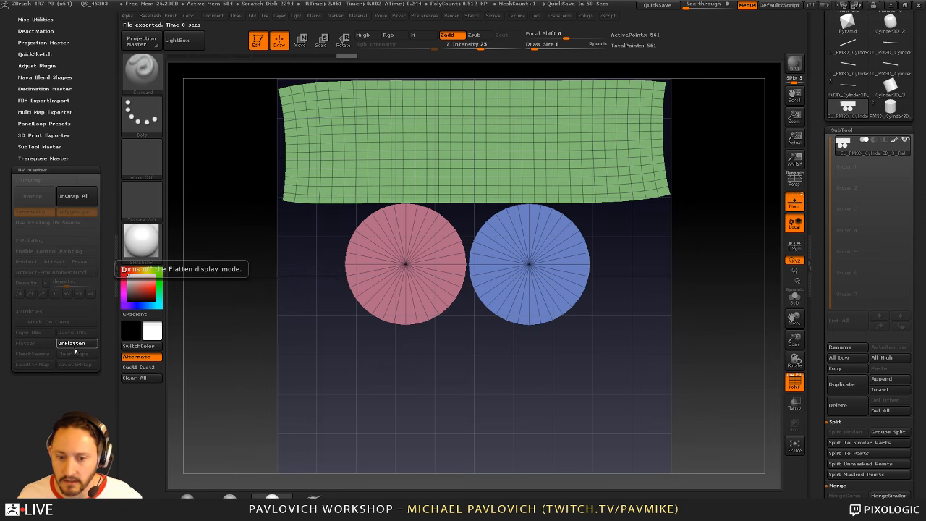
{"action": "left_click", "coordinate": [70, 343]}
Copy the clone's UVs and paste them onto the duplicate cylinder in the original tool
{"action": "left_click", "coordinate": [36, 337]}
{"action": "left_click", "coordinate": [901, 114]}
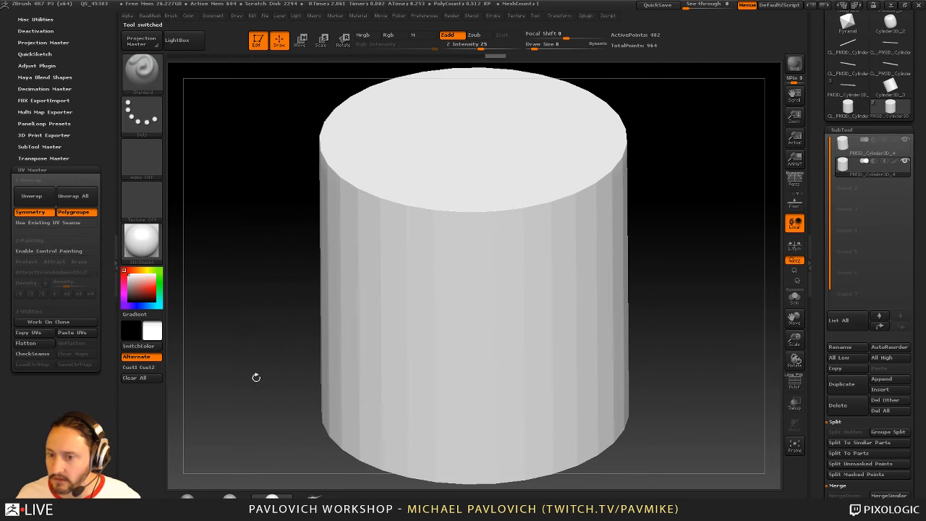
{"action": "left_click", "coordinate": [71, 332]}
Turn on PolyFrame for the duplicate cylinder and create a new texture map from its UV map
{"action": "left_click_drag", "start_coordinate": [752, 209], "coordinate": [658, 225]}
{"action": "left_click", "coordinate": [795, 383]}
{"action": "left_click_drag", "start_coordinate": [817, 323], "coordinate": [819, 264]}
{"action": "left_click", "coordinate": [845, 236]}
{"action": "left_click", "coordinate": [842, 316]}
{"action": "left_click", "coordinate": [841, 316]}
{"action": "left_click", "coordinate": [841, 327]}
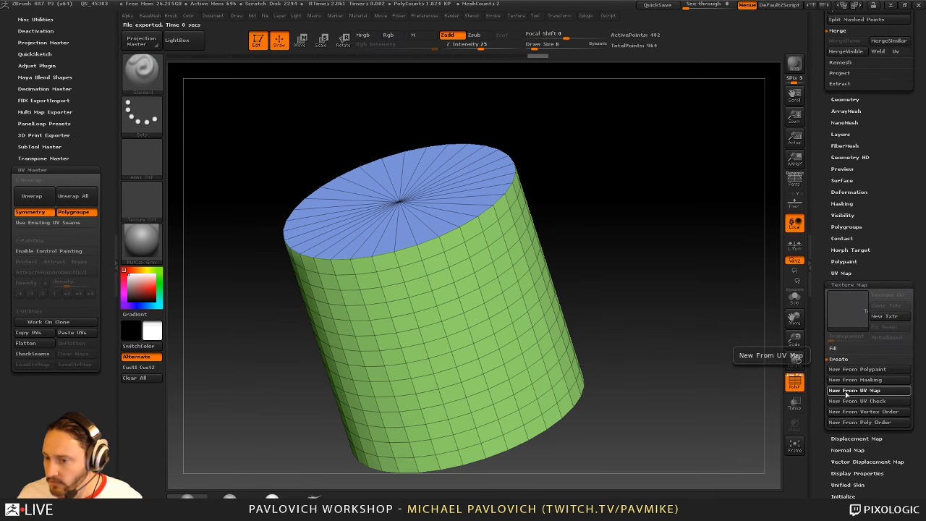
{"action": "left_click", "coordinate": [847, 391]}
Select the first cylinder subtool and create a new texture from its UV map
{"action": "mouse_move", "coordinate": [821, 251]}
{"action": "left_mouse_down"}
{"action": "mouse_move", "coordinate": [825, 410]}
{"action": "mouse_move", "coordinate": [820, 249]}
{"action": "left_mouse_up"}
{"action": "left_click", "coordinate": [864, 367]}
{"action": "left_click", "coordinate": [848, 347]}
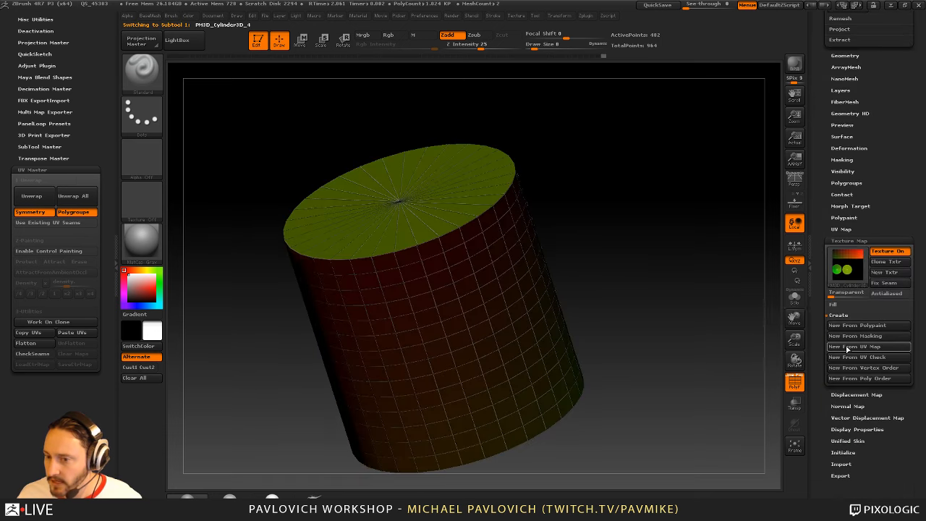
Merge the two cylinder subtools into one and open the merged mesh's UV Map settings
{"action": "left_click_drag", "start_coordinate": [818, 200], "coordinate": [827, 273]}
{"action": "left_click", "coordinate": [859, 381]}
{"action": "left_click", "coordinate": [858, 276]}
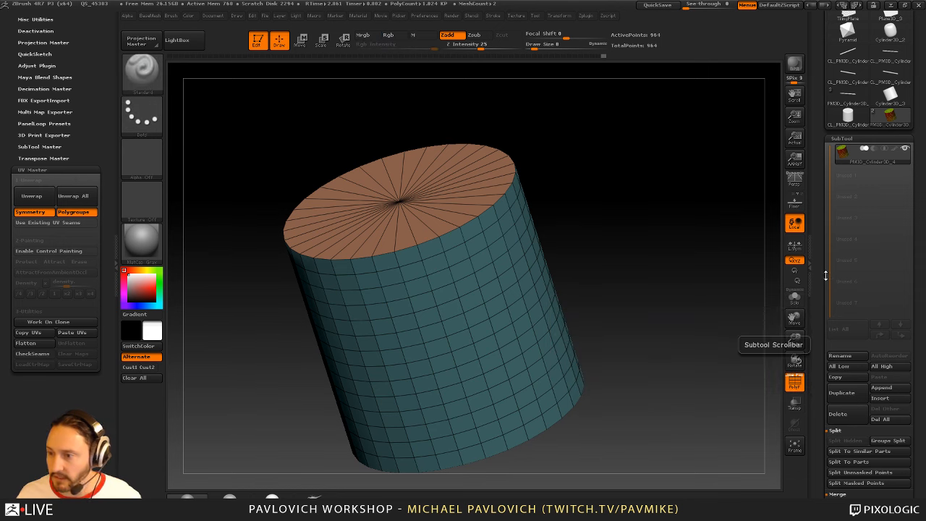
{"action": "scroll", "coordinate": [854, 318], "scroll_direction": "down", "scroll_amount": 10}
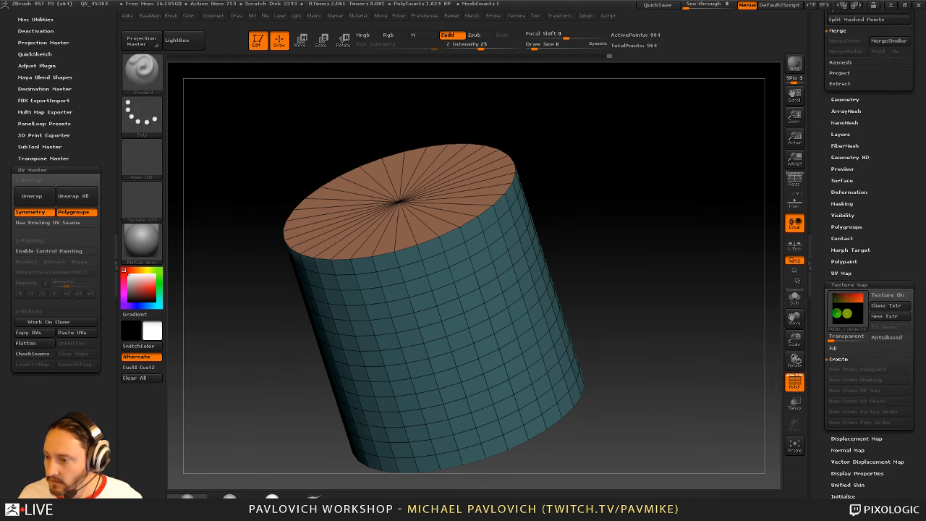
{"action": "left_click", "coordinate": [842, 272], "text": "shift"}
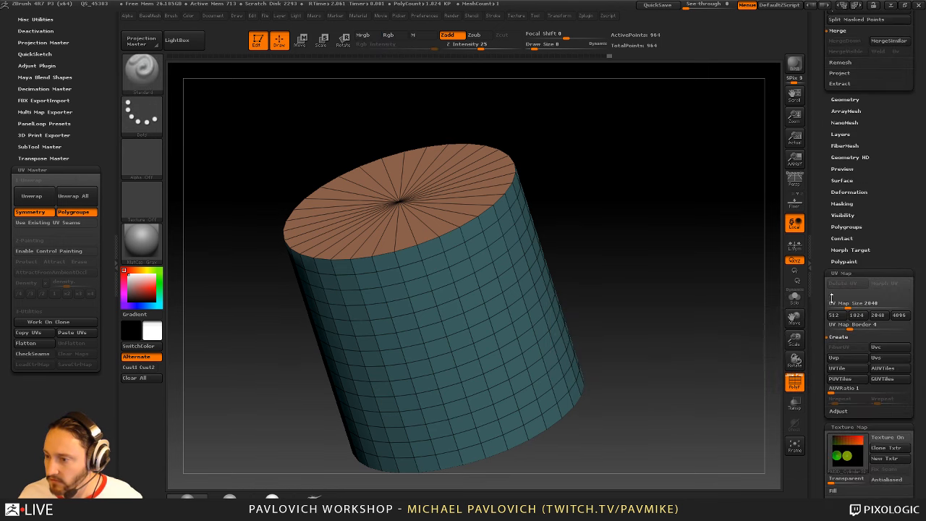
{"action": "left_click_drag", "start_coordinate": [821, 292], "coordinate": [820, 274]}
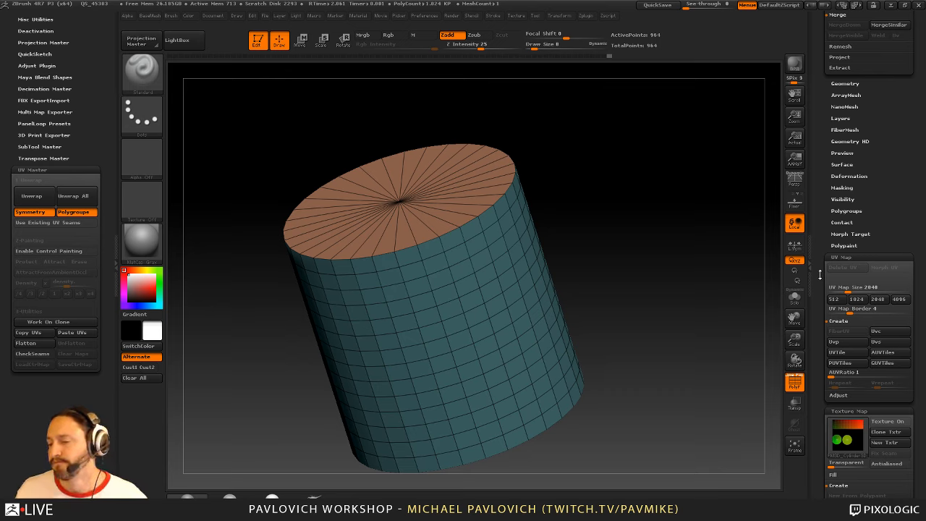
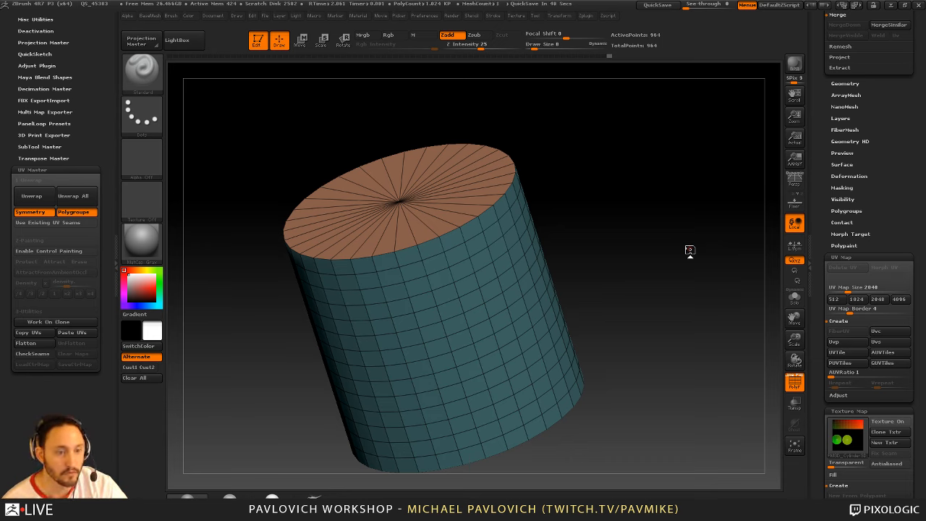
Make the cloned cylinder with the unwrapped UVs the active tool
{"action": "scroll", "coordinate": [845, 286], "scroll_direction": "up", "scroll_amount": 10}
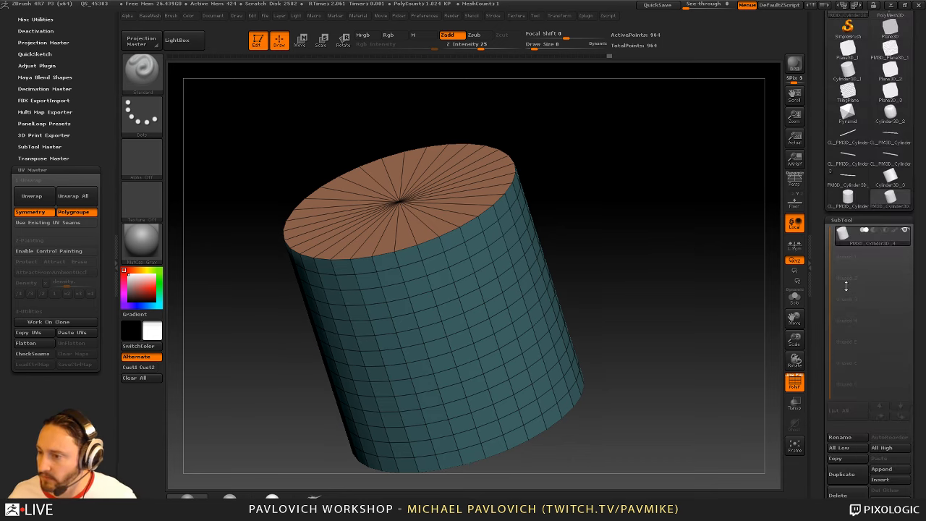
{"action": "left_click", "coordinate": [848, 196]}
{"action": "mouse_move", "coordinate": [672, 224]}
{"action": "left_mouse_down", "text": "alt"}
{"action": "mouse_move", "coordinate": [668, 205]}
{"action": "mouse_move", "coordinate": [686, 249]}
{"action": "left_mouse_up", "text": "alt"}
Switch to the ZModeler brush and set its polygon action to Spin, targeting A Single Poly around the Polygon Center
{"action": "key", "text": "b"}
{"action": "key", "text": "z"}
{"action": "key", "text": "m"}
{"action": "key", "text": "space"}
{"action": "key", "text": "space"}
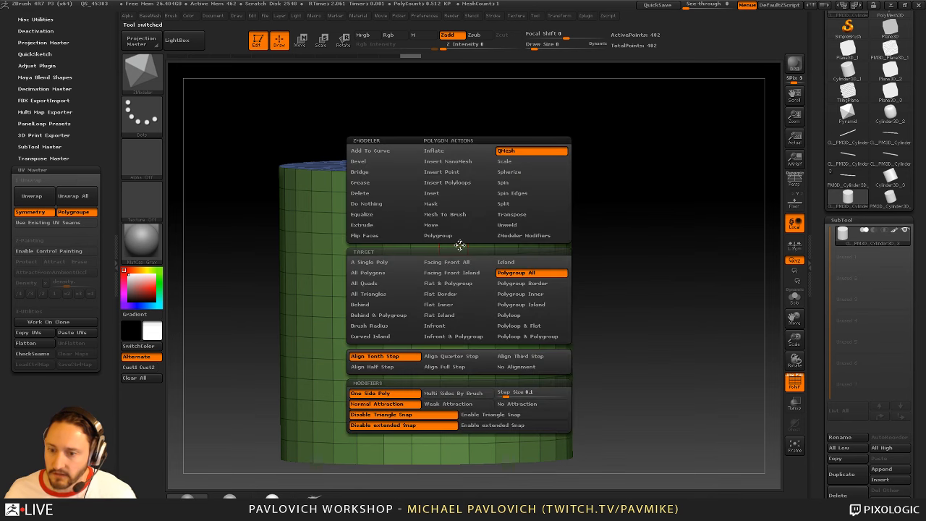
{"action": "left_click", "coordinate": [503, 183]}
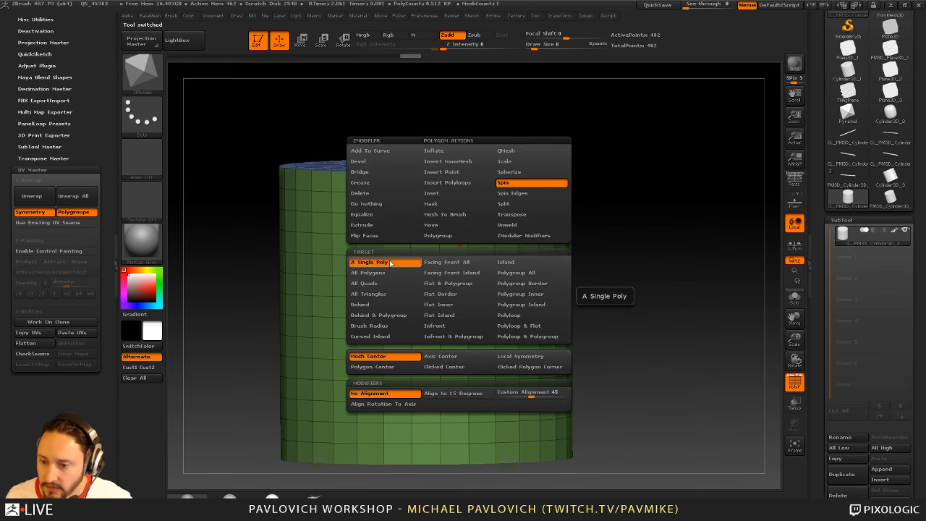
{"action": "left_click", "coordinate": [398, 368]}
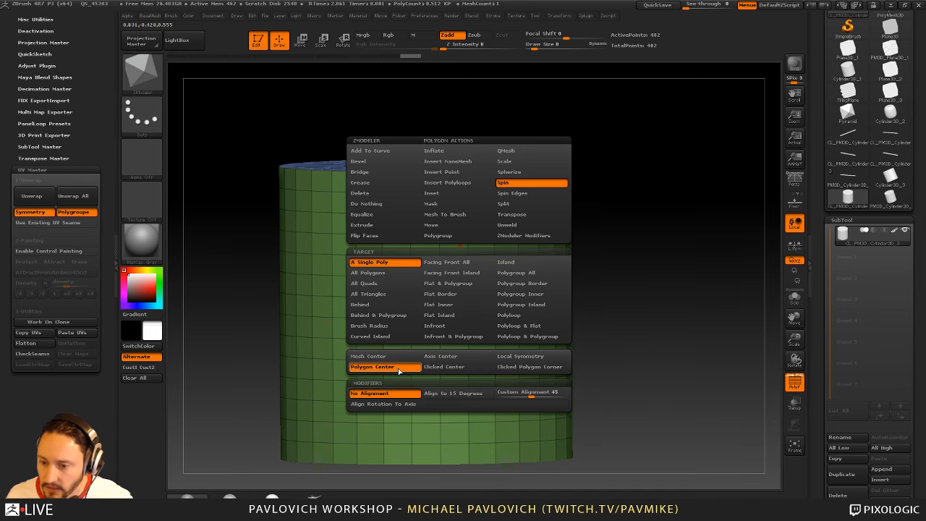
Try spinning single polygons on the cylinder's side with ZModeler, undoing each spin
{"action": "right_click_drag", "start_coordinate": [617, 229], "coordinate": [627, 258], "text": "ctrl"}
{"action": "left_click_drag", "start_coordinate": [461, 240], "coordinate": [465, 265]}
{"action": "right_click_drag", "start_coordinate": [523, 248], "coordinate": [587, 251]}
{"action": "key", "text": "ctrl+z"}
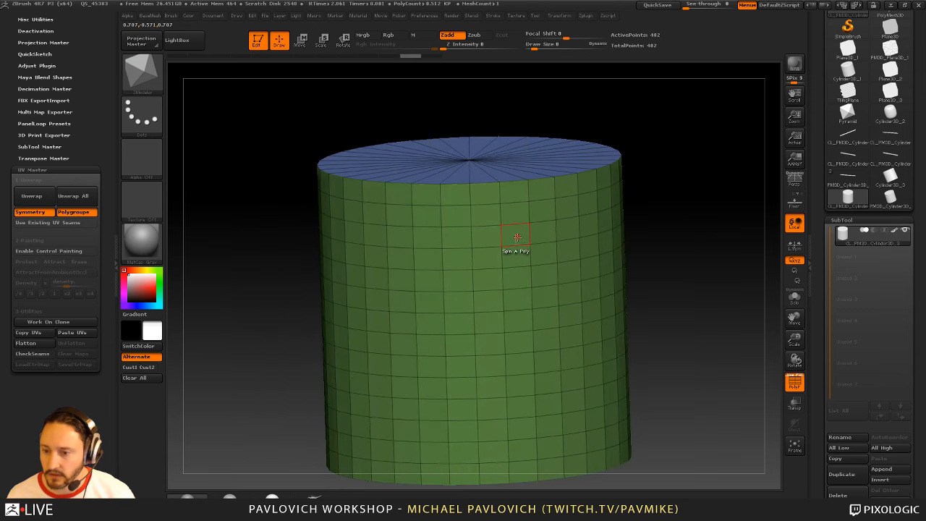
{"action": "left_click_drag", "start_coordinate": [518, 239], "coordinate": [507, 221]}
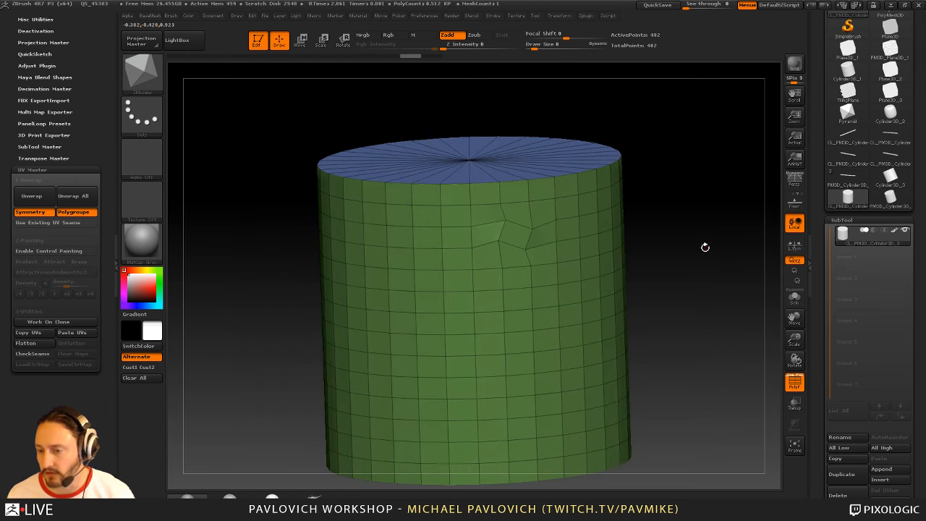
{"action": "left_click_drag", "start_coordinate": [694, 244], "coordinate": [643, 244]}
{"action": "key", "text": "ctrl+z"}
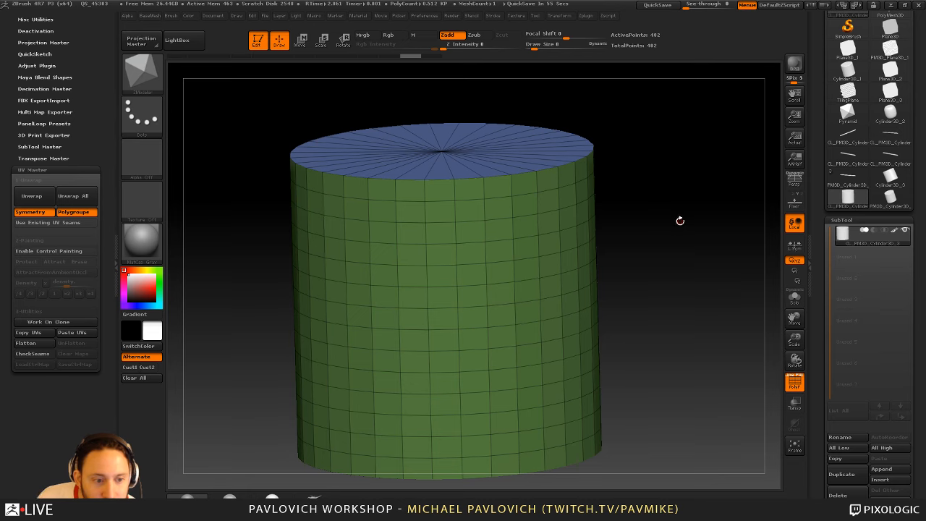
Switch the active tool back to the knurled barbell and view the whole bar
{"action": "left_click_drag", "start_coordinate": [858, 216], "coordinate": [859, 341]}
{"action": "left_click", "coordinate": [848, 318]}
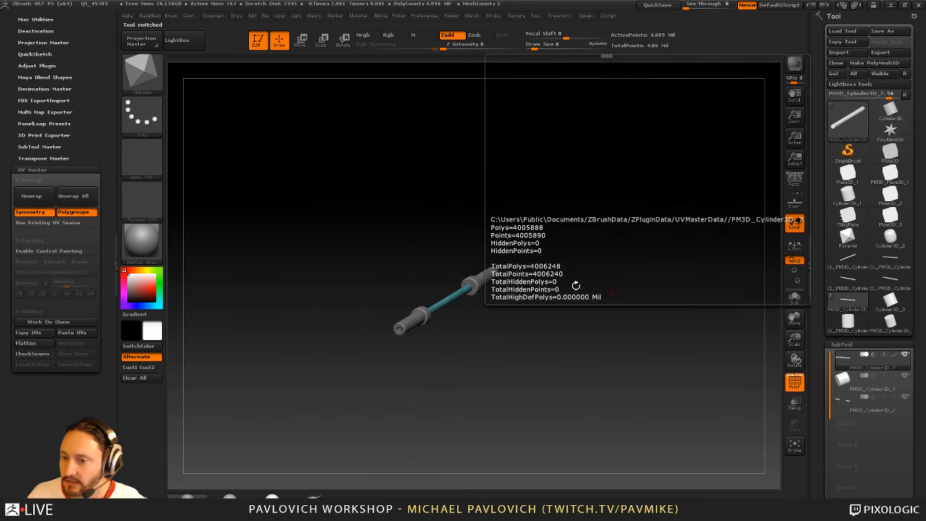
{"action": "mouse_move", "coordinate": [641, 299]}
{"action": "left_mouse_down"}
{"action": "mouse_move", "coordinate": [620, 290]}
{"action": "mouse_move", "coordinate": [657, 304]}
{"action": "left_mouse_up"}
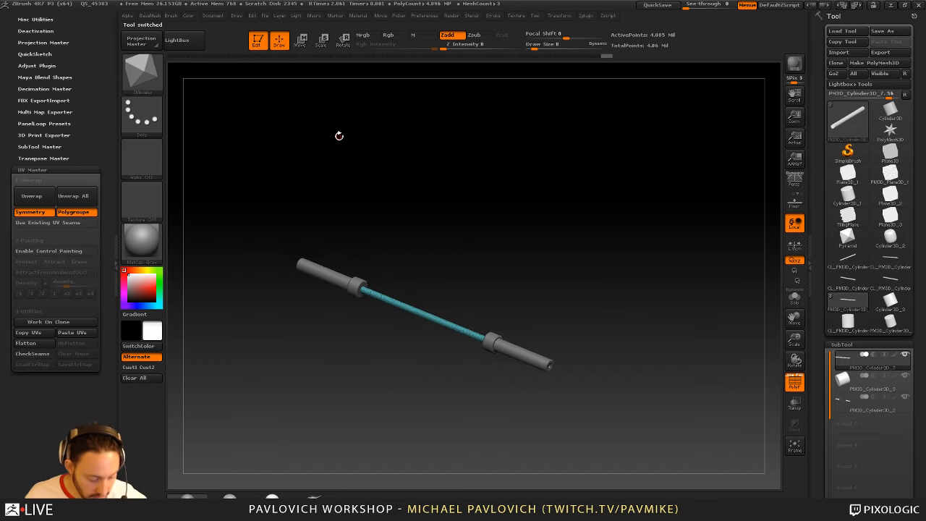
Minimize ZBrush, open salt.jpg from the desktop in Windows Photo Viewer, and reposition its window
{"action": "key", "text": "super"}
{"action": "key", "text": "super"}
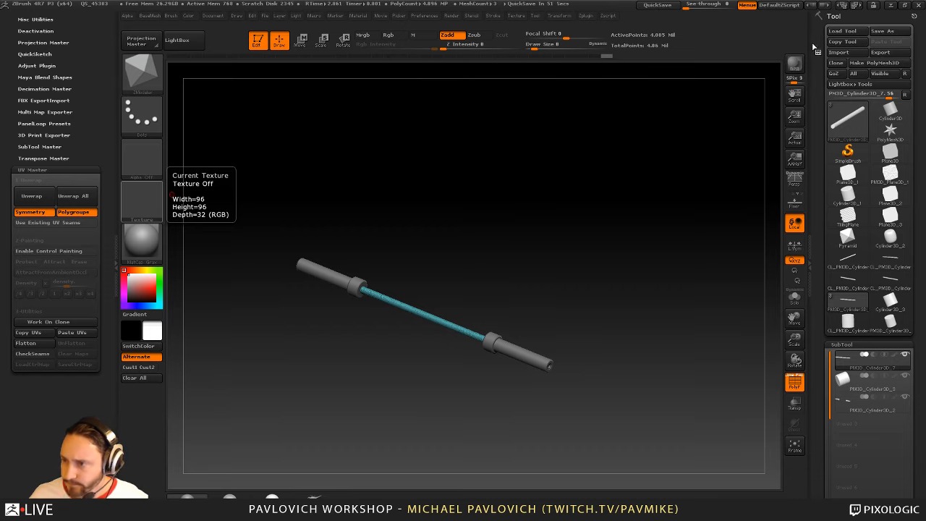
{"action": "left_click", "coordinate": [889, 6]}
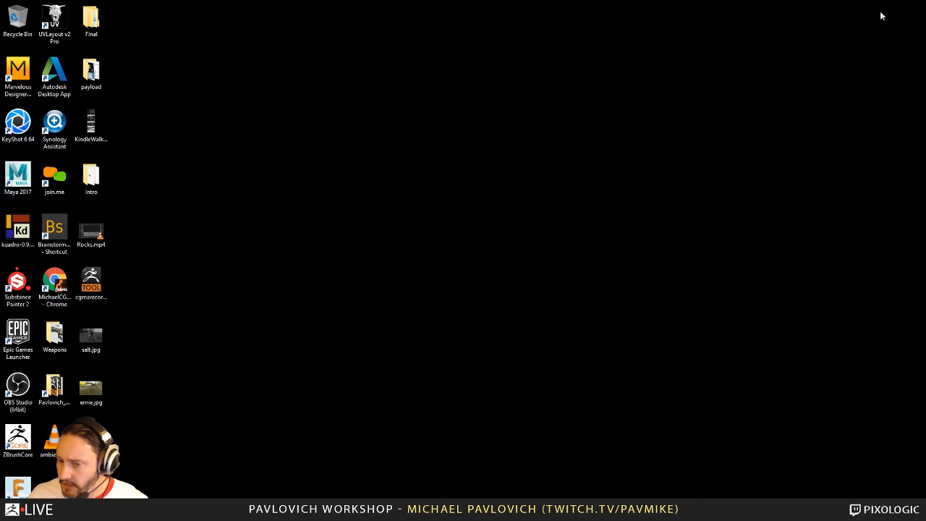
{"action": "double_click", "coordinate": [90, 337]}
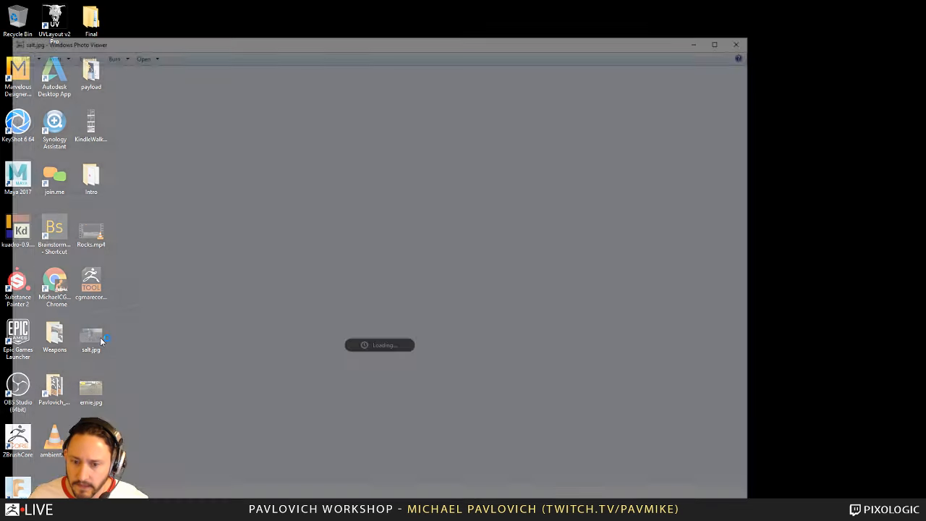
{"action": "left_click_drag", "start_coordinate": [383, 52], "coordinate": [571, 36]}
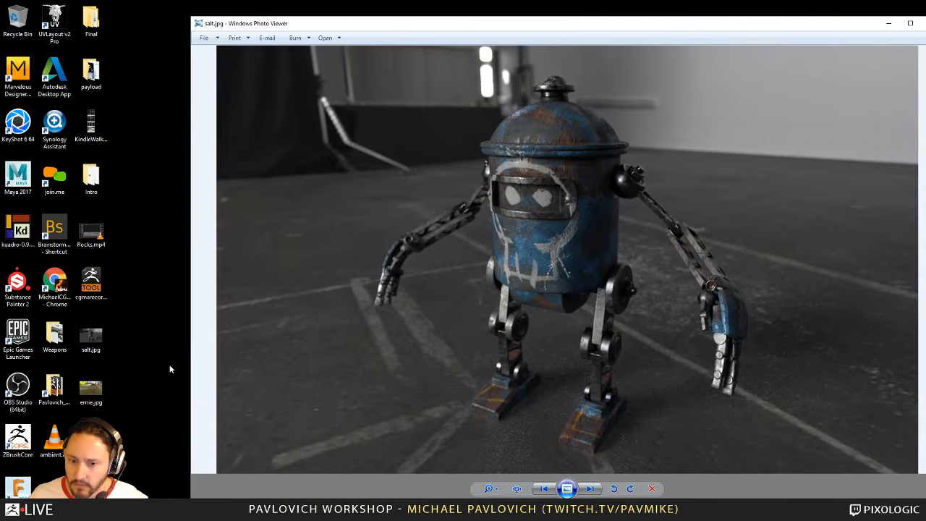
Open ernie.jpg from the desktop and arrange it side by side with the salt.jpg window
{"action": "double_click", "coordinate": [91, 387]}
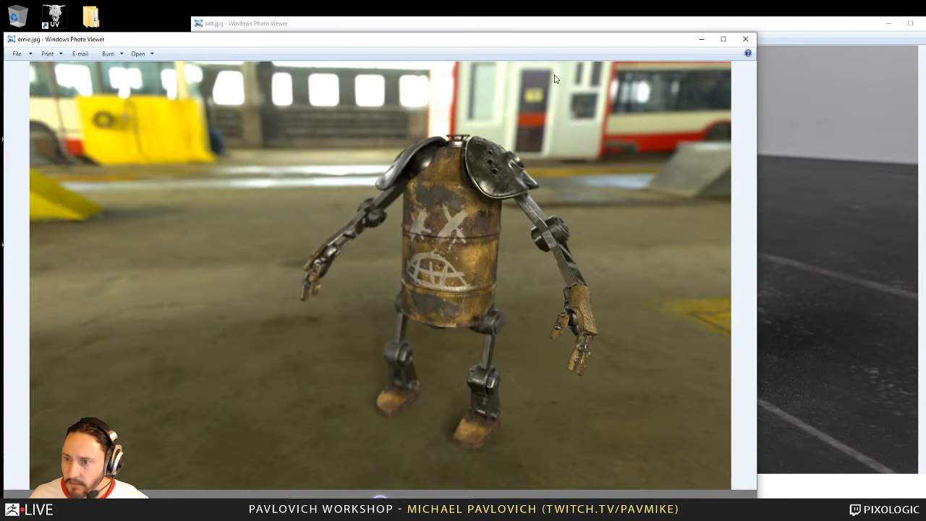
{"action": "left_click_drag", "start_coordinate": [572, 44], "coordinate": [447, 29]}
{"action": "left_click_drag", "start_coordinate": [692, 31], "coordinate": [903, 32]}
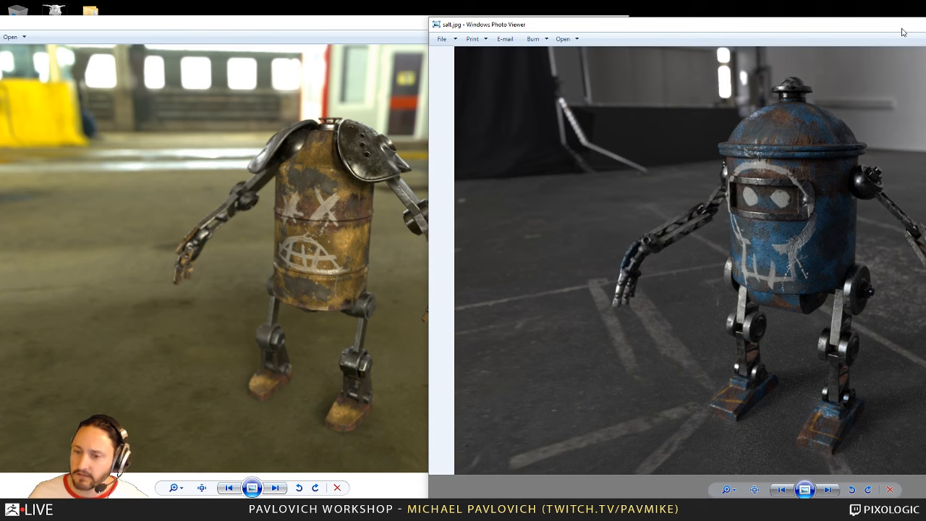
Inspect the yellow and blue robot renders up close, comparing their worn bodies and painted faces
{"action": "scroll", "coordinate": [359, 202], "scroll_direction": "up", "scroll_amount": 2}
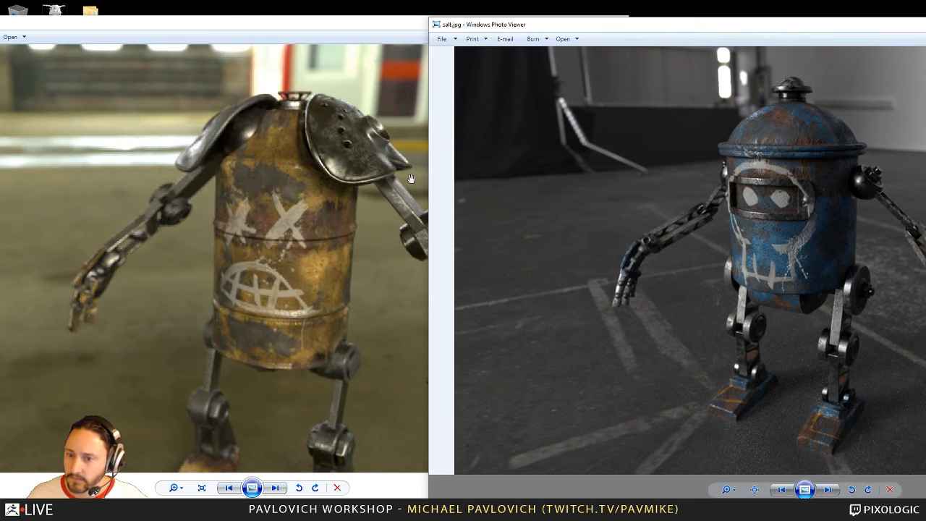
{"action": "left_click_drag", "start_coordinate": [338, 208], "coordinate": [305, 158]}
{"action": "left_click", "coordinate": [711, 236]}
{"action": "scroll", "coordinate": [750, 230], "scroll_direction": "up", "scroll_amount": 3}
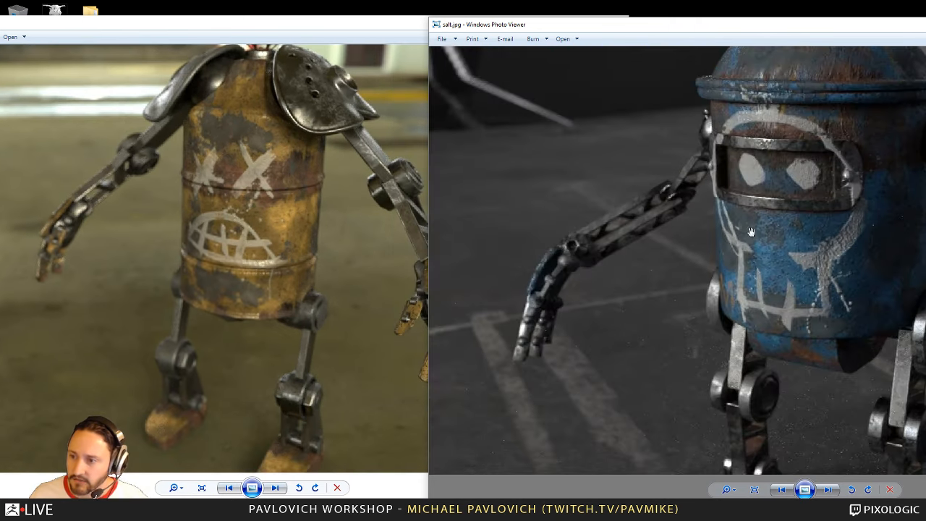
{"action": "left_click_drag", "start_coordinate": [776, 213], "coordinate": [671, 266]}
{"action": "scroll", "coordinate": [672, 265], "scroll_direction": "down", "scroll_amount": 3}
{"action": "left_click", "coordinate": [213, 258]}
{"action": "scroll", "coordinate": [213, 258], "scroll_direction": "down", "scroll_amount": 2}
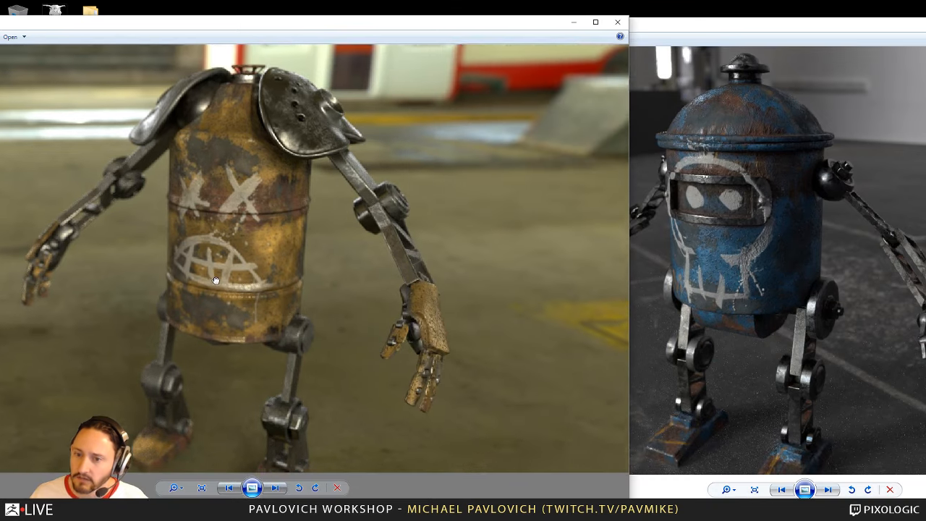
{"action": "left_click_drag", "start_coordinate": [713, 256], "coordinate": [675, 247]}
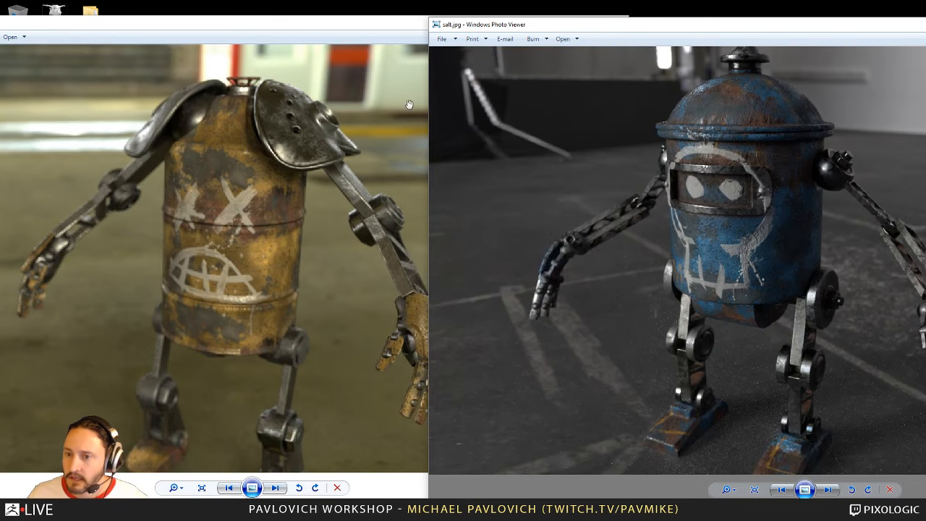
Close the ernie.jpg and salt.jpg photo viewer windows
{"action": "left_click", "coordinate": [399, 30]}
{"action": "left_click", "coordinate": [617, 22]}
{"action": "left_click_drag", "start_coordinate": [796, 27], "coordinate": [474, 57]}
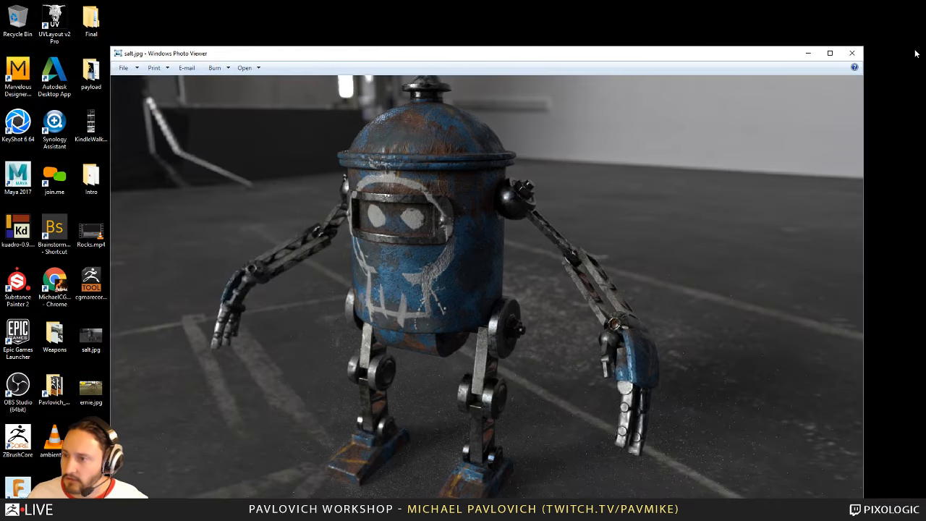
{"action": "left_click", "coordinate": [852, 54]}
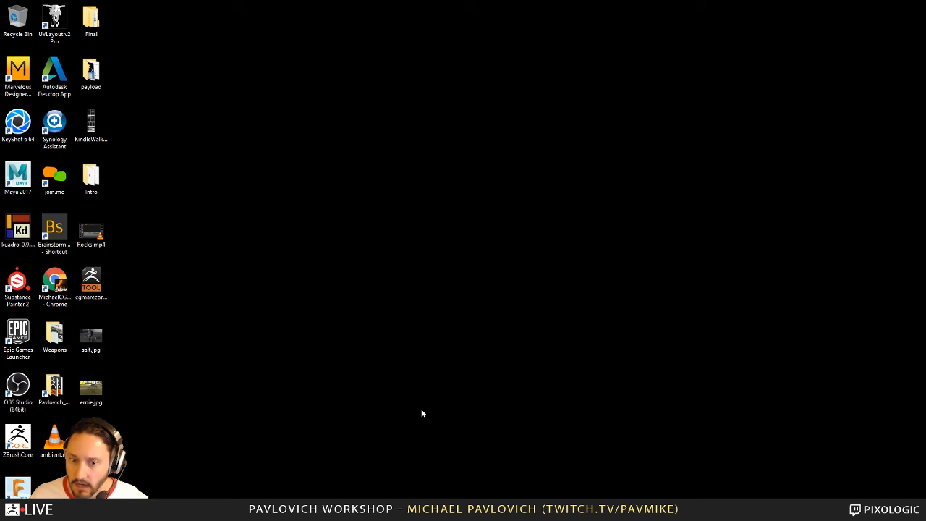
Launch Kuadro from the desktop and minimize ZBrush out of the way
{"action": "left_click", "coordinate": [19, 230]}
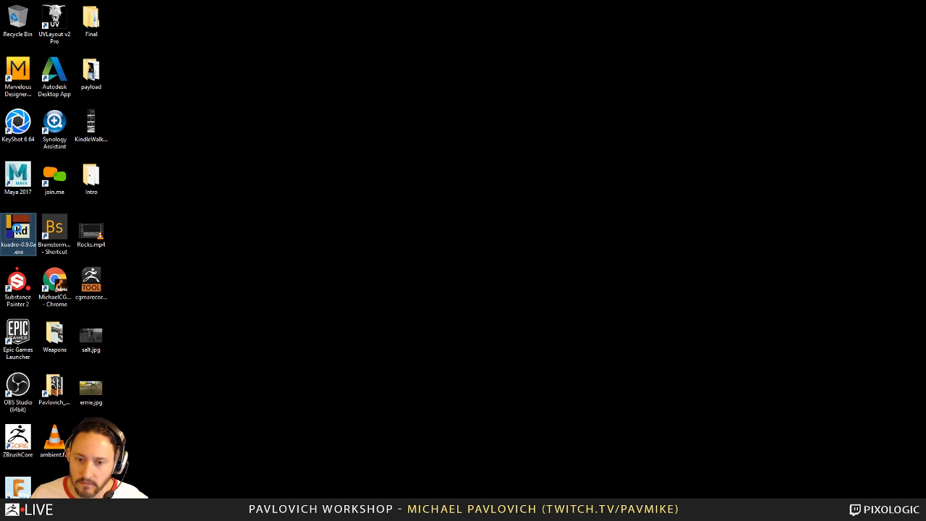
{"action": "right_click", "coordinate": [16, 228]}
{"action": "left_click", "coordinate": [32, 247]}
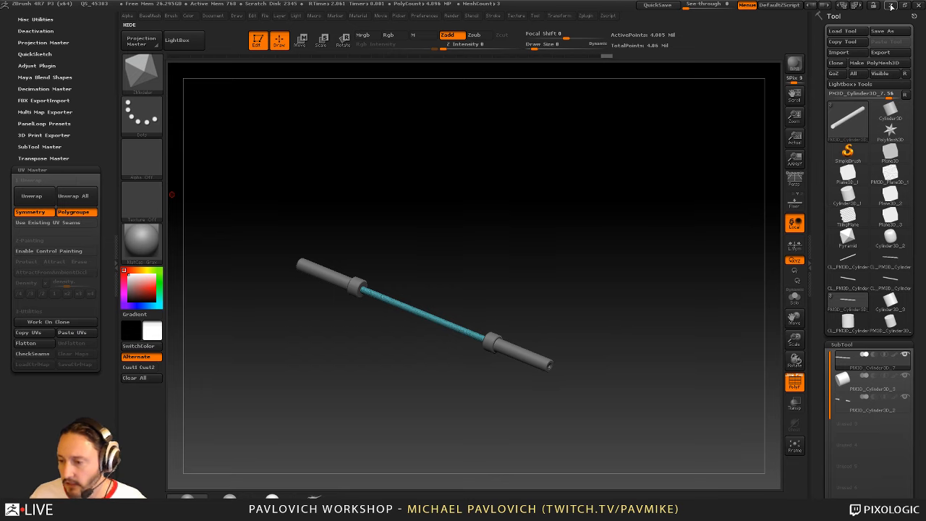
{"action": "left_click", "coordinate": [892, 5]}
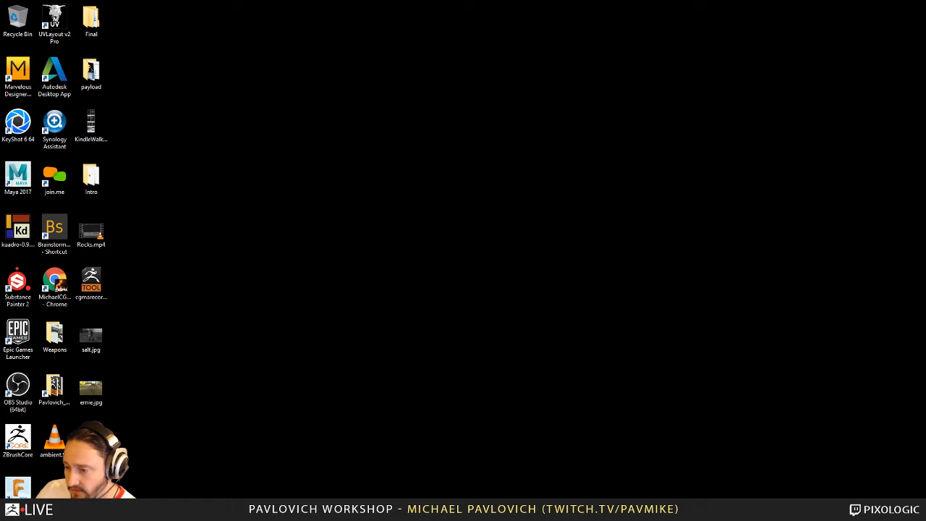
Load the recent containersref image set in Kuadro and turn off Auto Add From Clipboard
{"action": "right_click", "coordinate": [814, 510]}
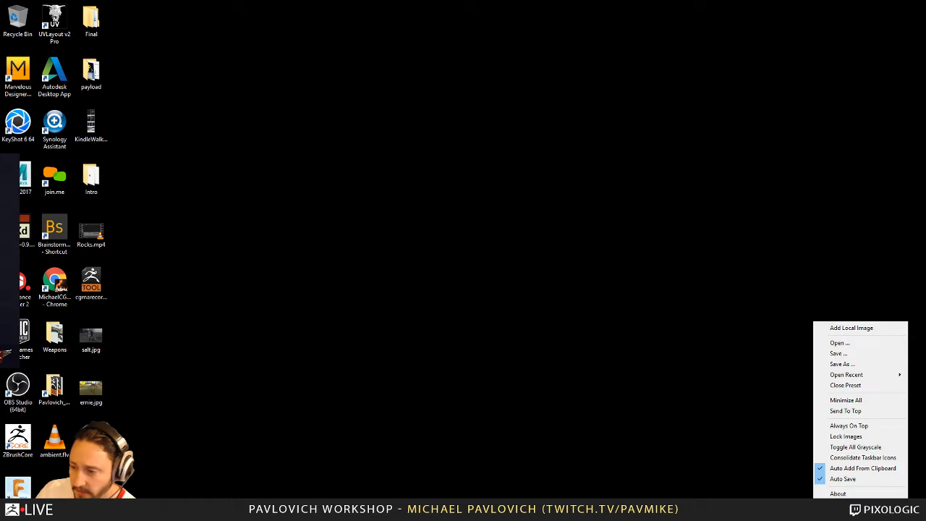
{"action": "mouse_move", "coordinate": [850, 377]}
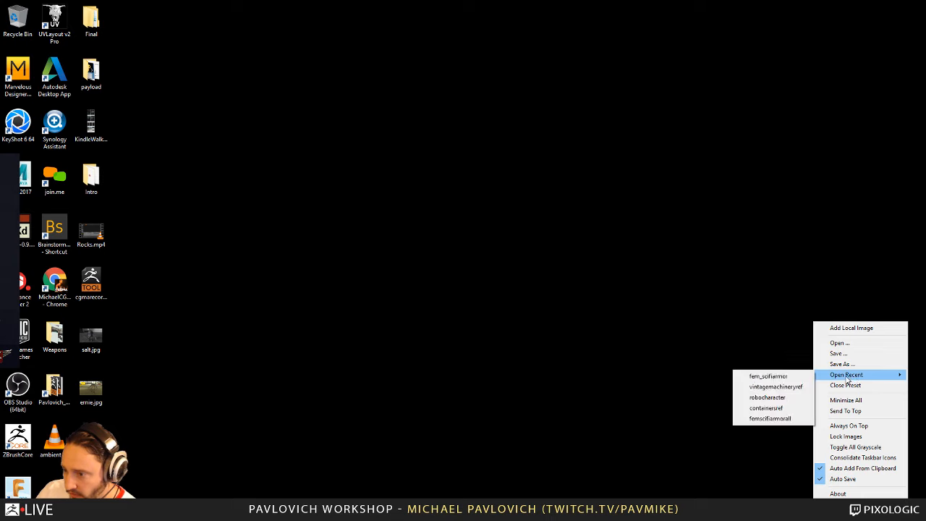
{"action": "left_click", "coordinate": [785, 410]}
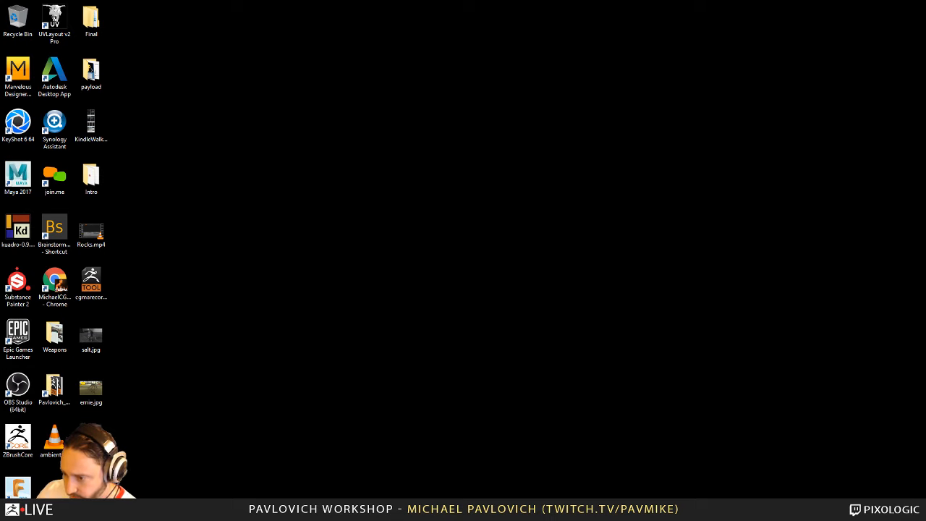
{"action": "right_click", "coordinate": [819, 471]}
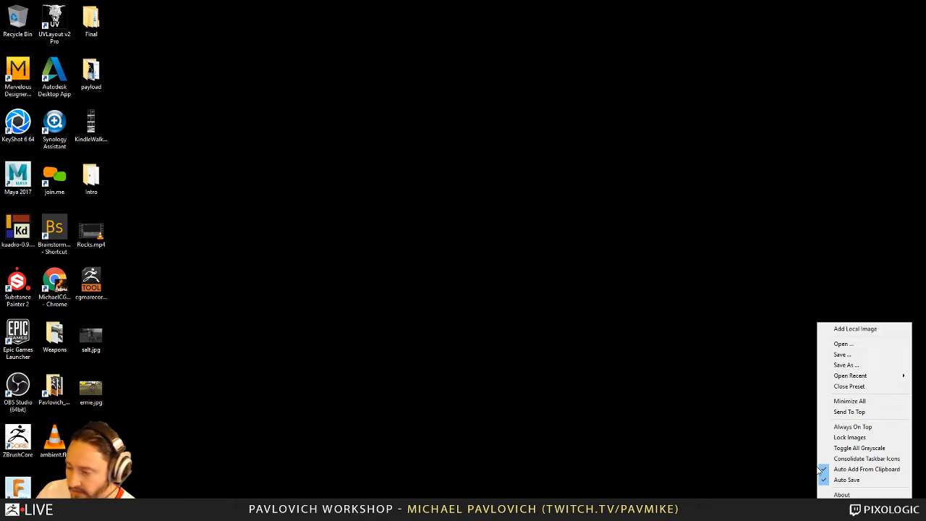
{"action": "left_click", "coordinate": [818, 497]}
{"action": "right_click", "coordinate": [816, 510]}
{"action": "left_click", "coordinate": [848, 469]}
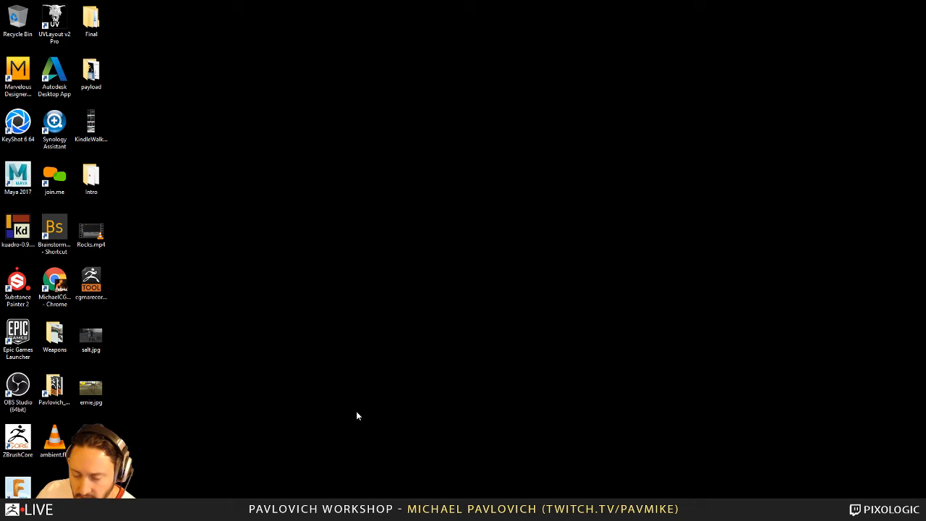
Return to ZBrush, switch to the cloned cylinder tool, and create a new texture from its UV map
{"action": "mouse_move", "coordinate": [367, 510]}
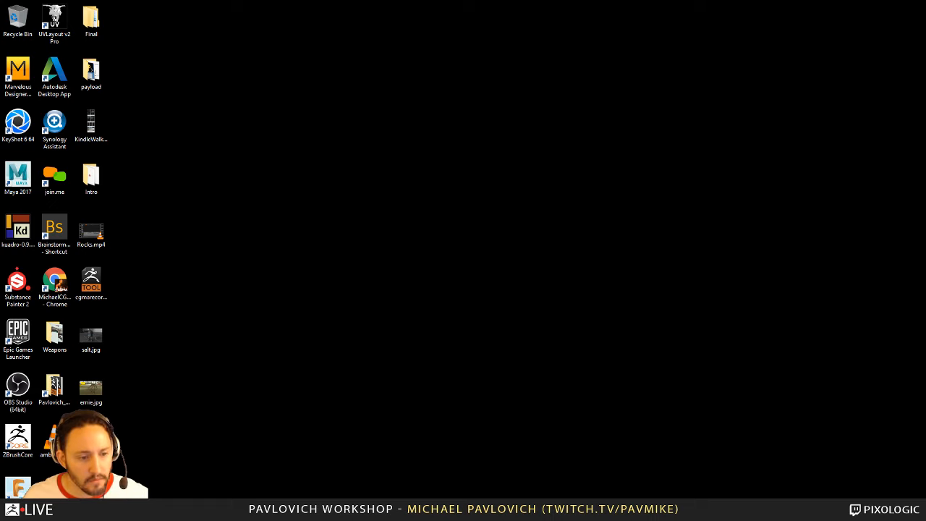
{"action": "key", "text": "super"}
{"action": "left_click", "coordinate": [329, 509]}
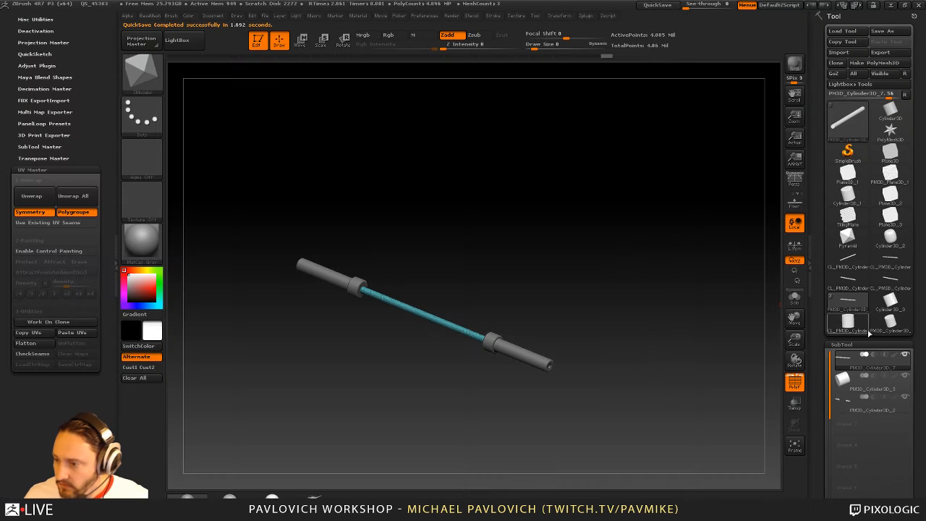
{"action": "left_click", "coordinate": [848, 322]}
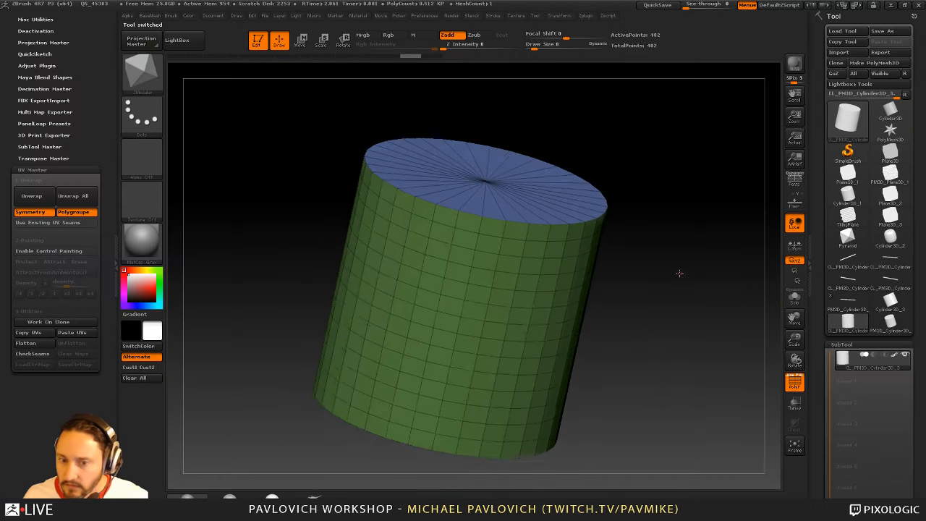
{"action": "left_click_drag", "start_coordinate": [679, 274], "coordinate": [693, 292]}
{"action": "left_click_drag", "start_coordinate": [822, 338], "coordinate": [822, 34]}
{"action": "left_click", "coordinate": [843, 187]}
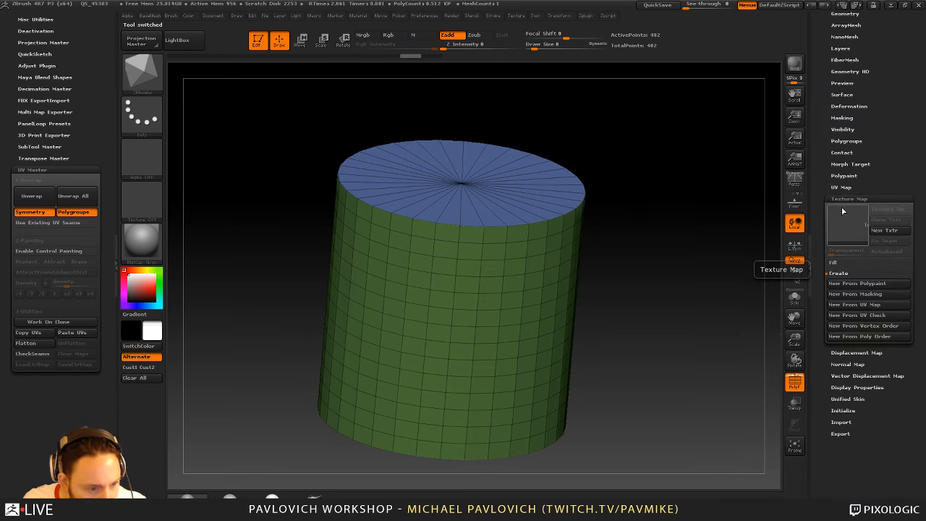
{"action": "left_click", "coordinate": [849, 306]}
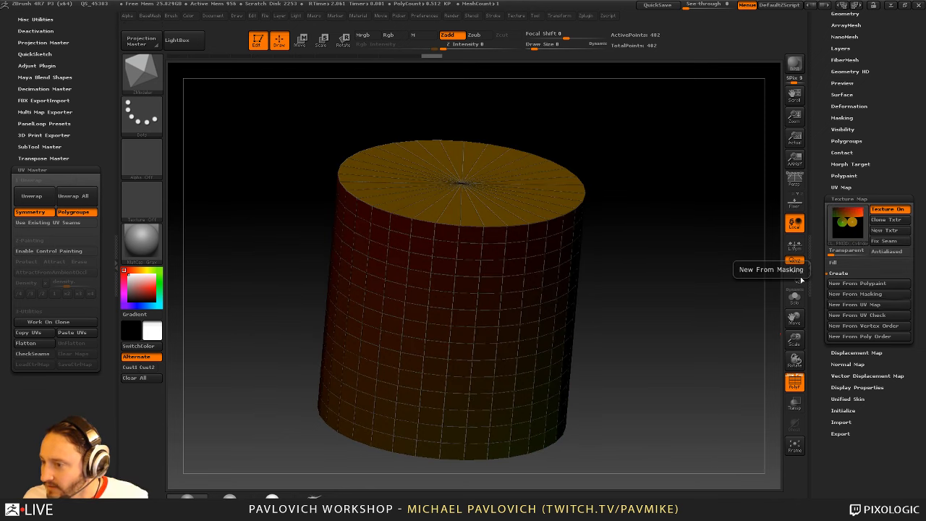
Duplicate the textured cylinder subtool and enable the Uv option for merged subtools
{"action": "left_click_drag", "start_coordinate": [818, 199], "coordinate": [816, 299]}
{"action": "left_click", "coordinate": [850, 338]}
{"action": "left_click", "coordinate": [874, 125]}
{"action": "left_click", "coordinate": [855, 102]}
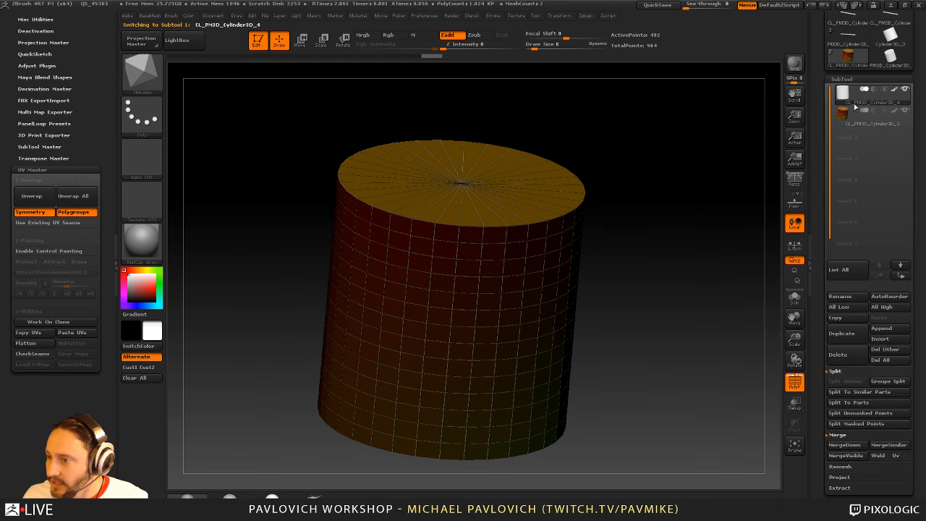
{"action": "scroll", "coordinate": [861, 231], "scroll_direction": "down", "scroll_amount": 4}
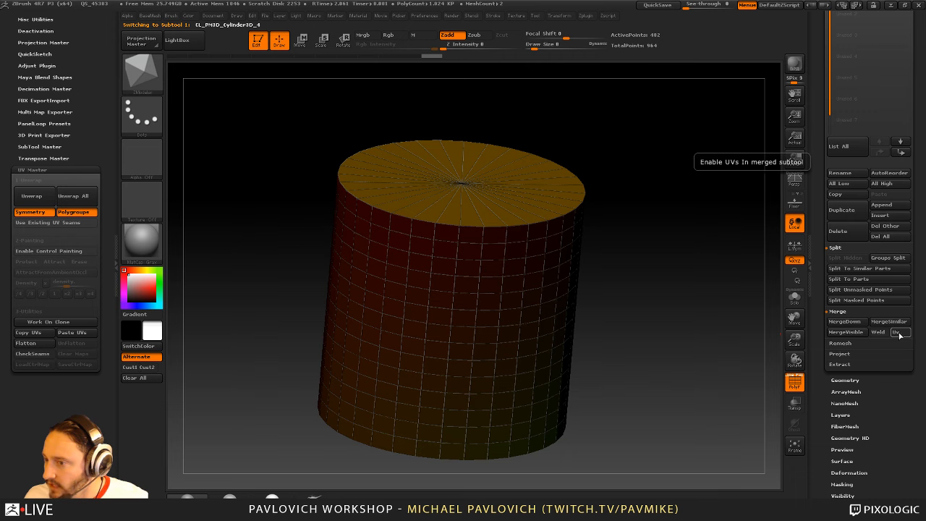
{"action": "left_click", "coordinate": [900, 334]}
{"action": "left_click_drag", "start_coordinate": [818, 242], "coordinate": [814, 323]}
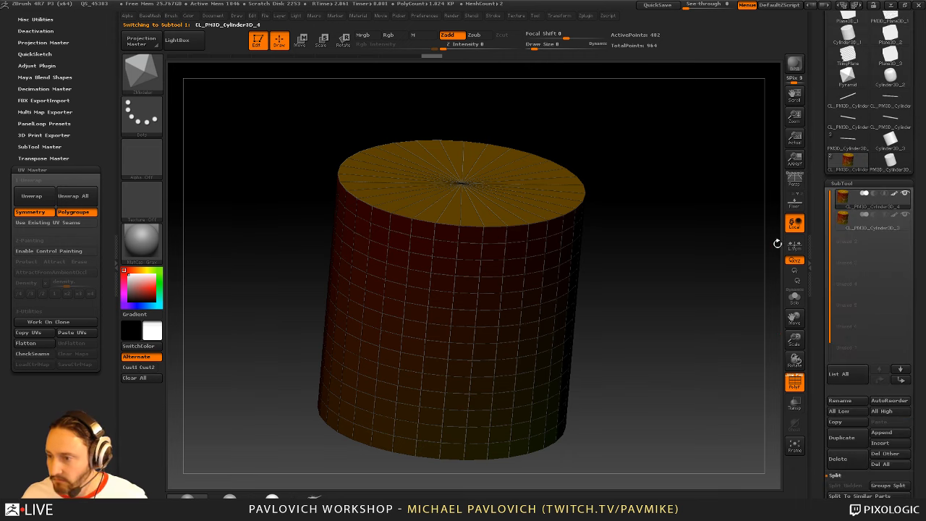
{"action": "left_click_drag", "start_coordinate": [820, 258], "coordinate": [820, 145]}
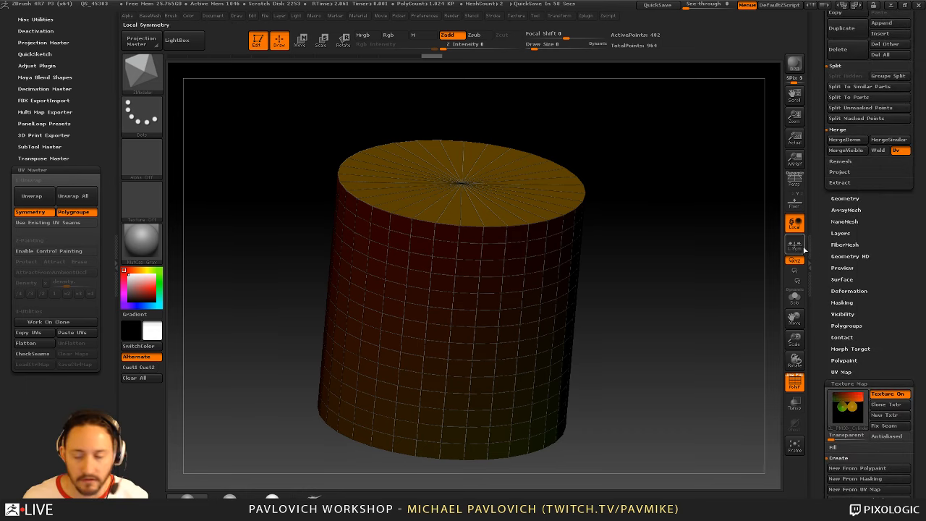
{"action": "left_click_drag", "start_coordinate": [824, 265], "coordinate": [829, 326]}
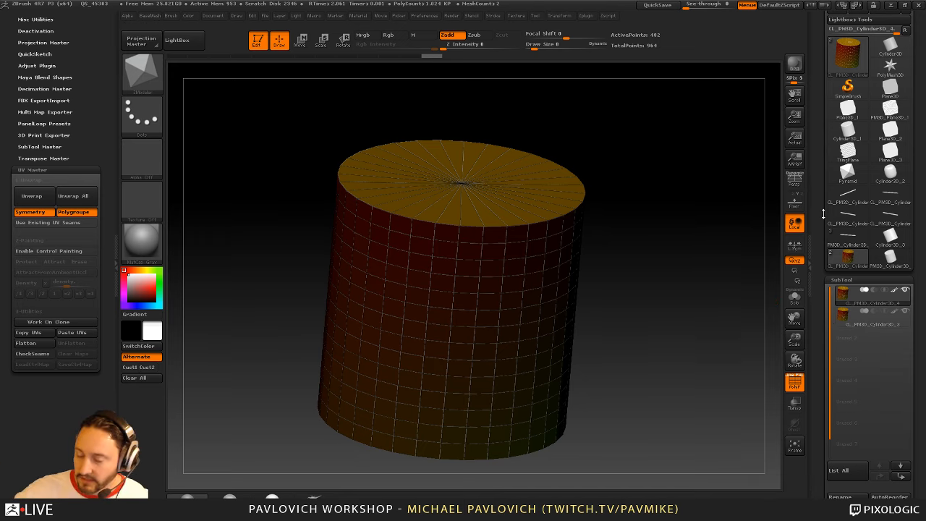
{"action": "scroll", "coordinate": [812, 231], "scroll_direction": "down", "scroll_amount": 3}
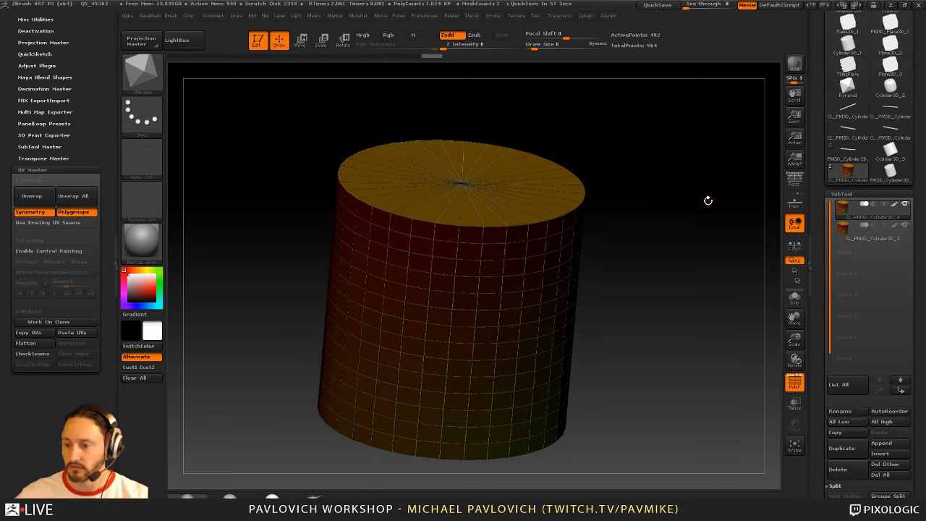
Delete all subtools of the textured cylinder tool, choosing to skip the confirmation note until the next restart
{"action": "left_click_drag", "start_coordinate": [823, 269], "coordinate": [824, 201]}
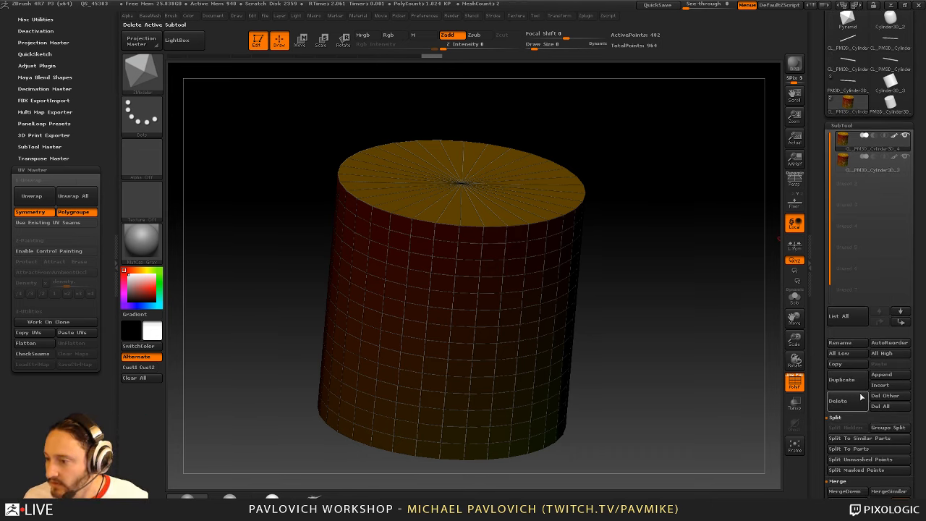
{"action": "left_click", "coordinate": [881, 409]}
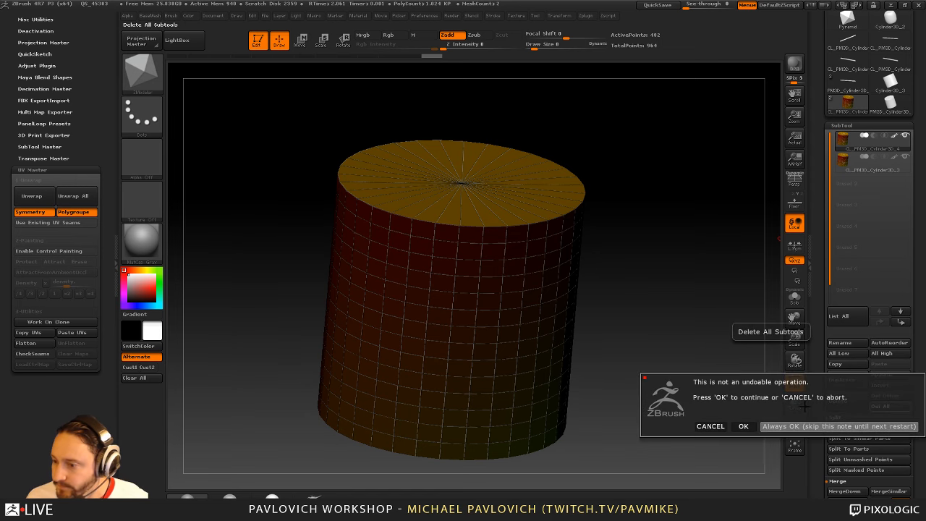
{"action": "left_click", "coordinate": [806, 427]}
{"action": "left_click_drag", "start_coordinate": [818, 245], "coordinate": [842, 457]}
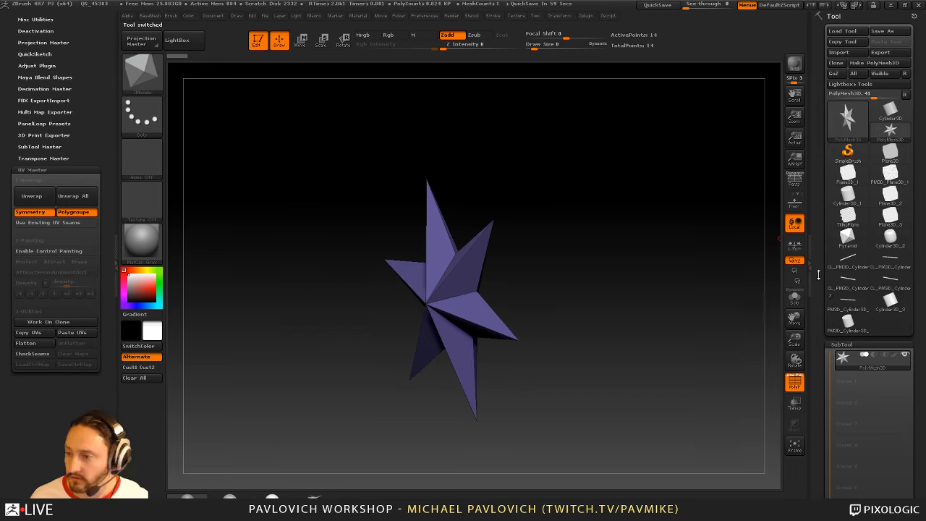
Leave Edit mode, clear the star from the canvas, and make SimpleBrush the active tool
{"action": "mouse_move", "coordinate": [839, 238]}
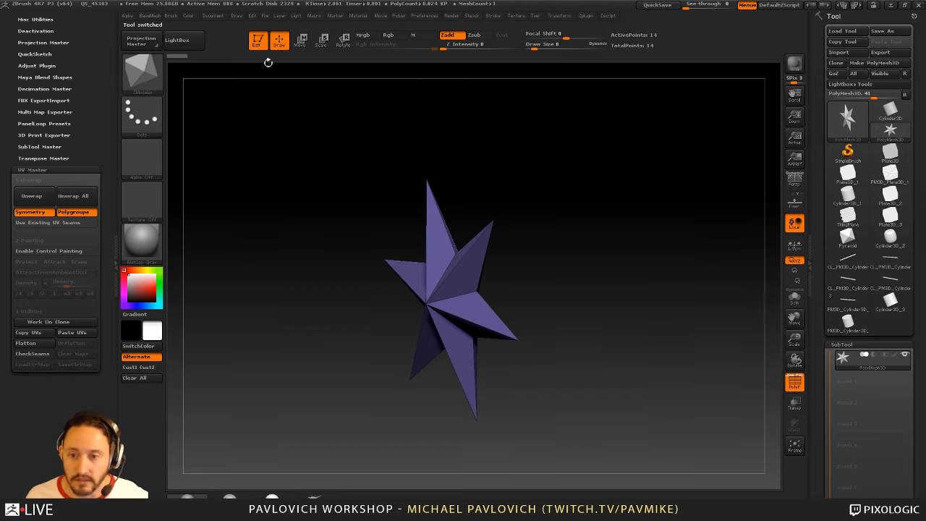
{"action": "left_click", "coordinate": [257, 40]}
{"action": "key", "text": "ctrl+n"}
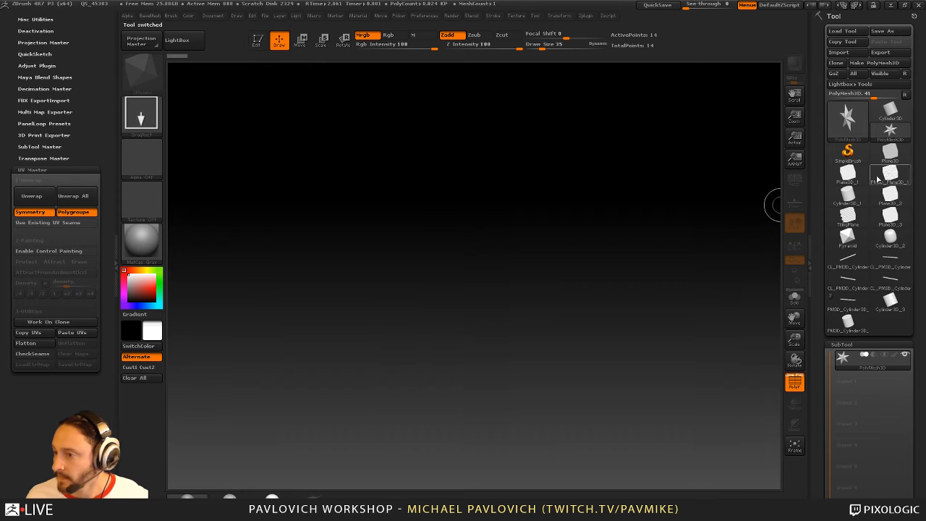
{"action": "left_click", "coordinate": [848, 154]}
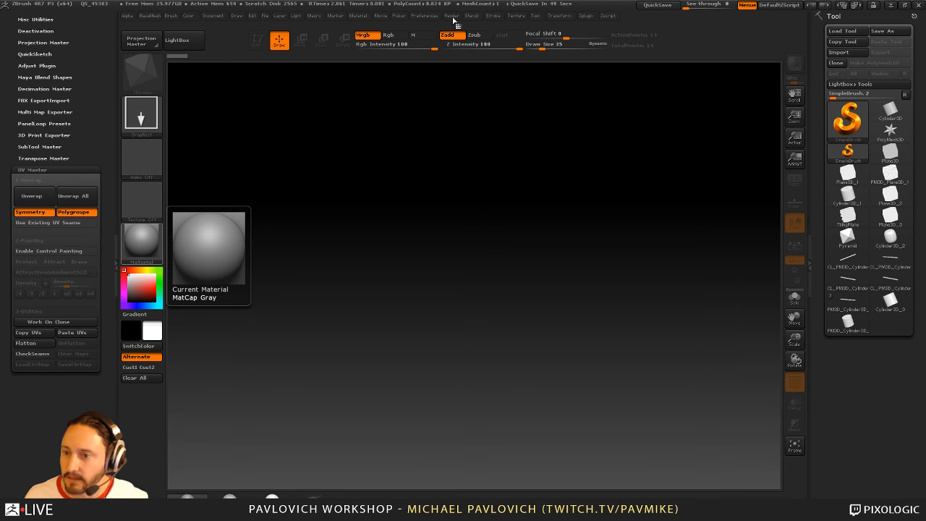
Import schlitz-lager-fbir-unique.jpg as a texture from the containers folder inside the bots reference folder
{"action": "left_click", "coordinate": [516, 16]}
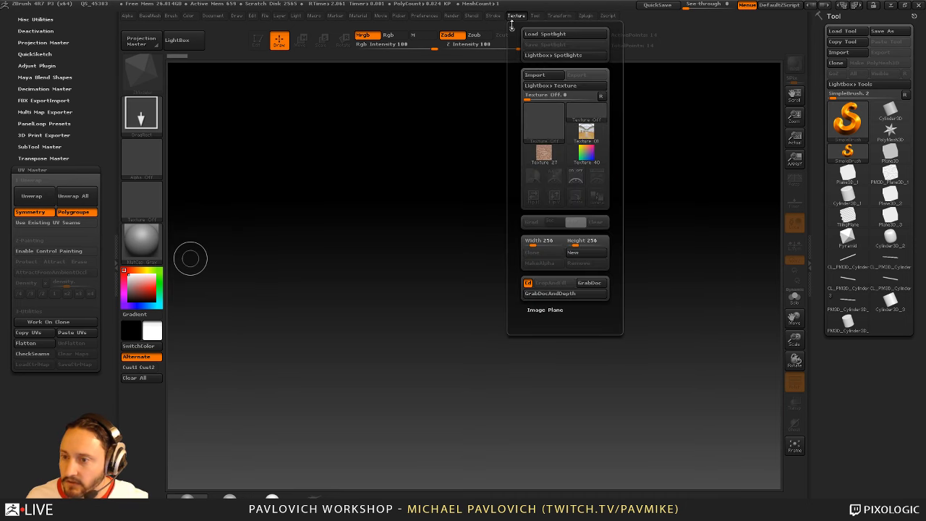
{"action": "left_click", "coordinate": [543, 75]}
{"action": "scroll", "coordinate": [124, 76], "scroll_direction": "up", "scroll_amount": 2}
{"action": "scroll", "coordinate": [124, 76], "scroll_direction": "up", "scroll_amount": 2}
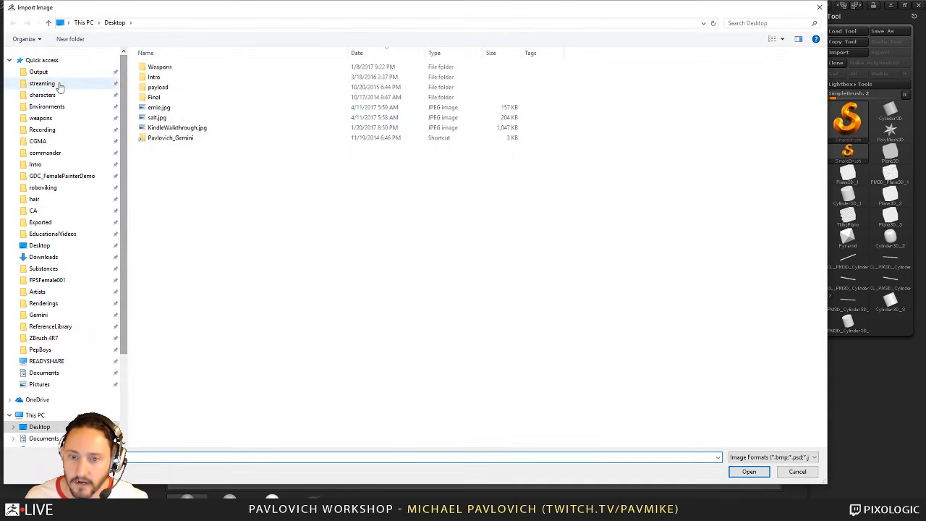
{"action": "left_click", "coordinate": [58, 95]}
{"action": "double_click", "coordinate": [154, 67]}
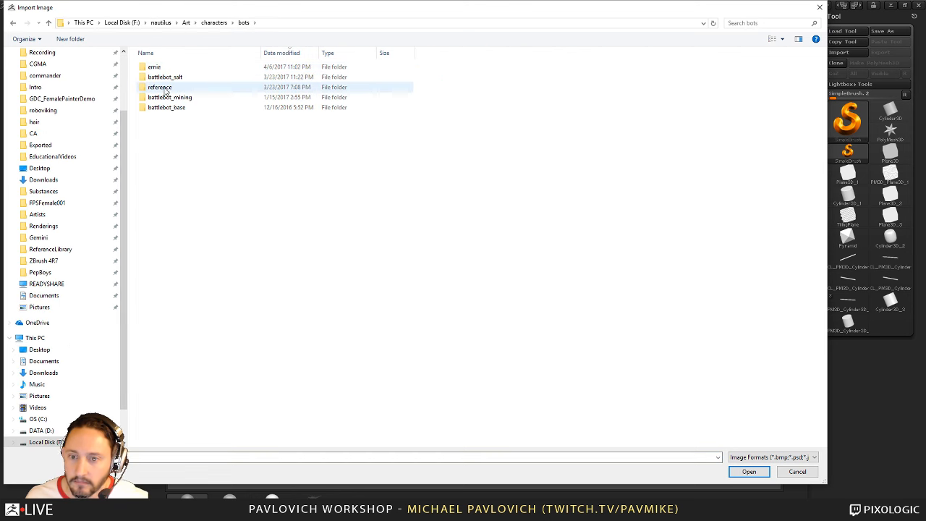
{"action": "double_click", "coordinate": [160, 87]}
{"action": "double_click", "coordinate": [162, 88]}
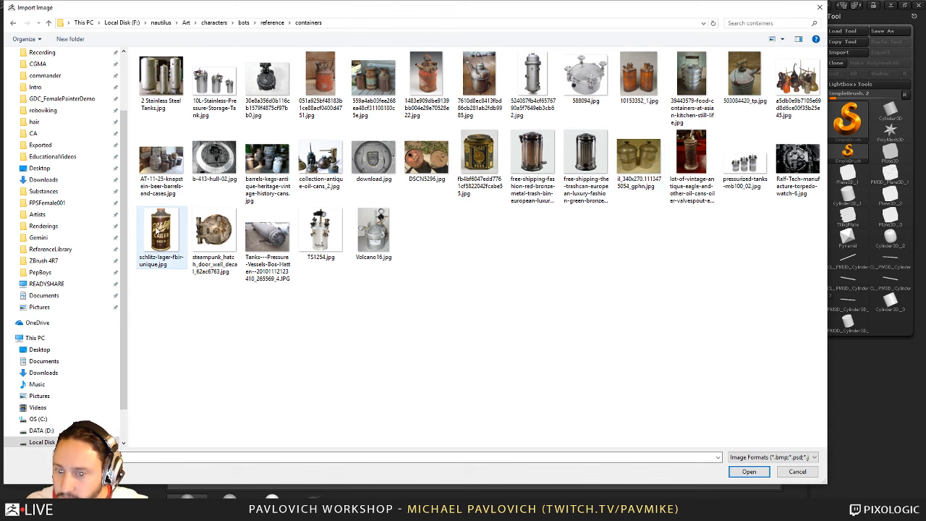
{"action": "double_click", "coordinate": [161, 231]}
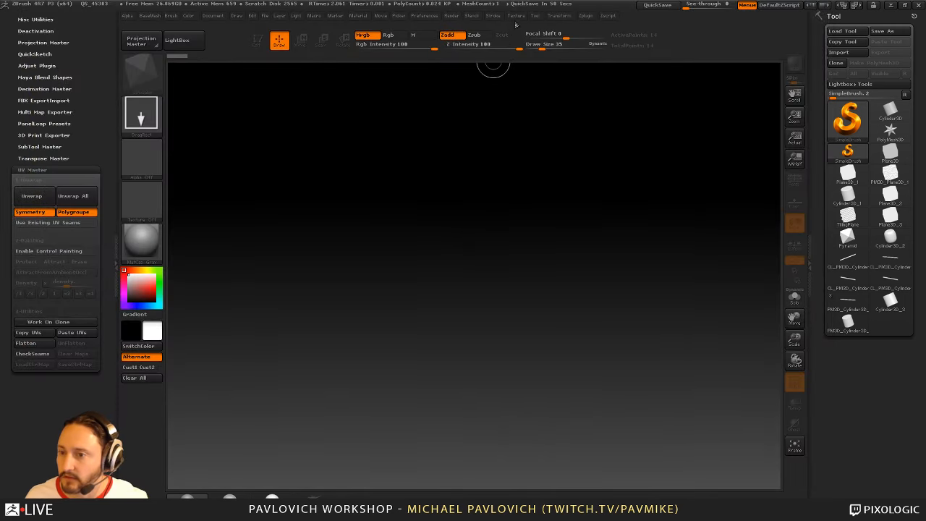
Add the imported lager can texture to Spotlight
{"action": "left_click", "coordinate": [516, 16]}
{"action": "mouse_move", "coordinate": [548, 174]}
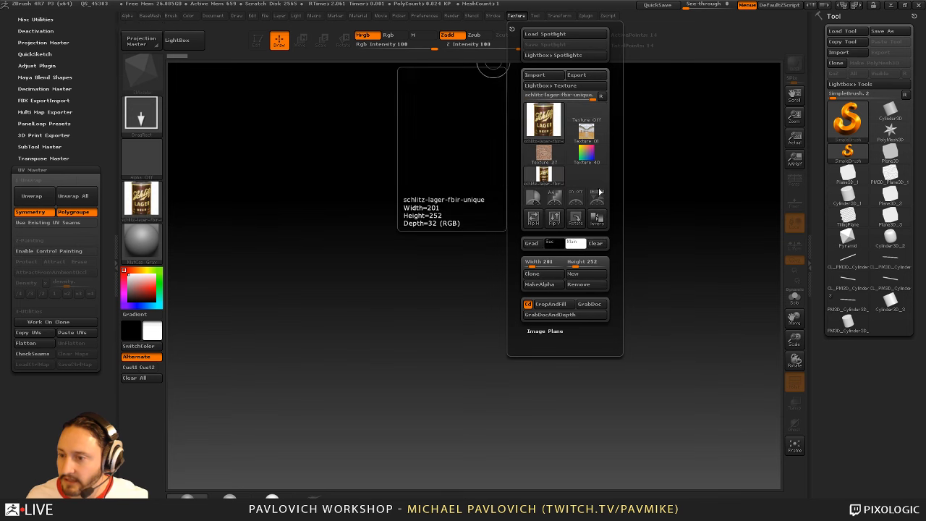
{"action": "left_click", "coordinate": [576, 197]}
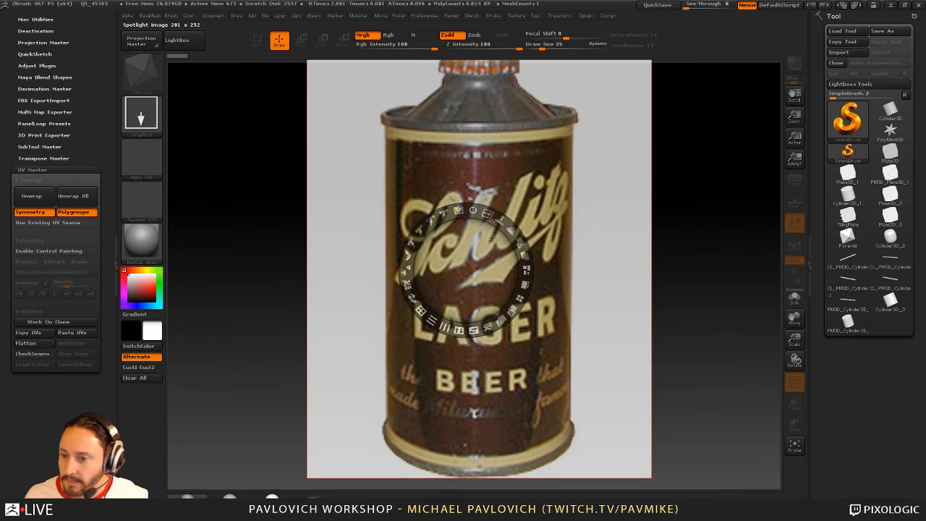
Scale down and dim the lager can image in Spotlight, keeping it near the middle of the canvas
{"action": "left_click", "coordinate": [506, 226]}
{"action": "left_click_drag", "start_coordinate": [505, 226], "coordinate": [470, 209]}
{"action": "mouse_move", "coordinate": [542, 184]}
{"action": "left_mouse_down"}
{"action": "mouse_move", "coordinate": [519, 188]}
{"action": "mouse_move", "coordinate": [529, 192]}
{"action": "left_mouse_up"}
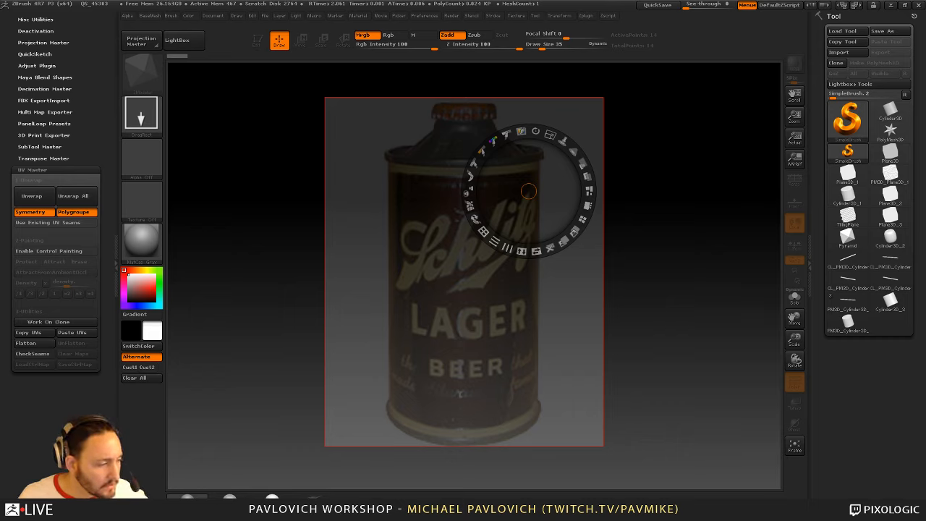
{"action": "key", "text": "super"}
{"action": "key", "text": "super"}
{"action": "left_click_drag", "start_coordinate": [546, 318], "coordinate": [512, 320]}
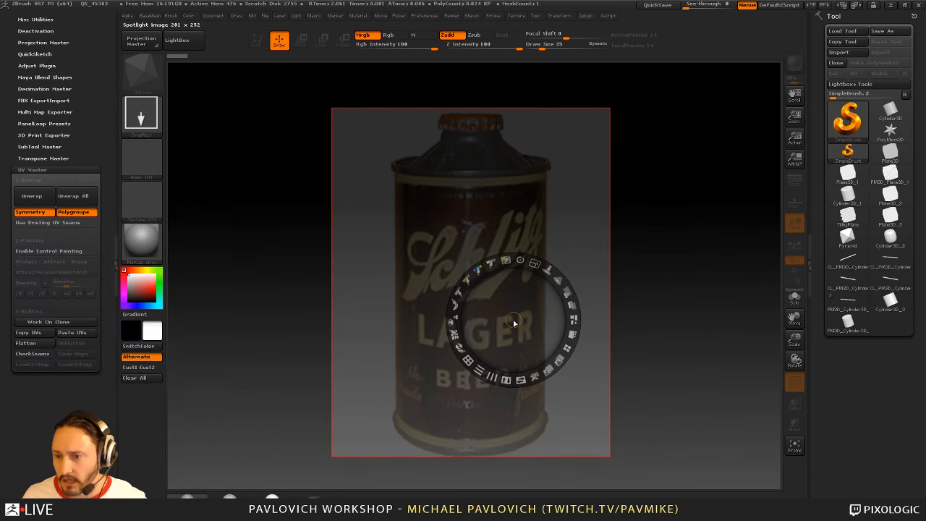
Leave Spotlight image editing, set the Draw Size to 39, and hide the lager can reference
{"action": "key", "text": "z"}
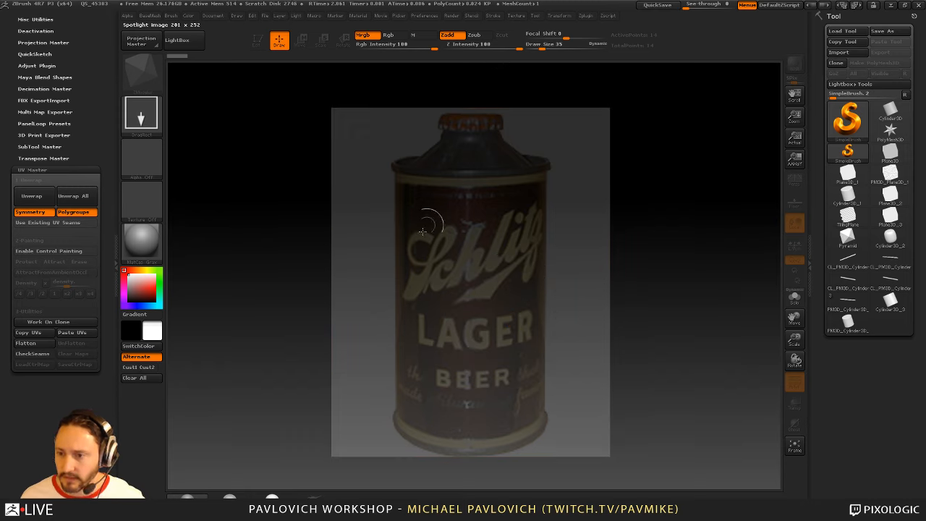
{"action": "key", "text": "s"}
{"action": "left_click_drag", "start_coordinate": [587, 268], "coordinate": [591, 267]}
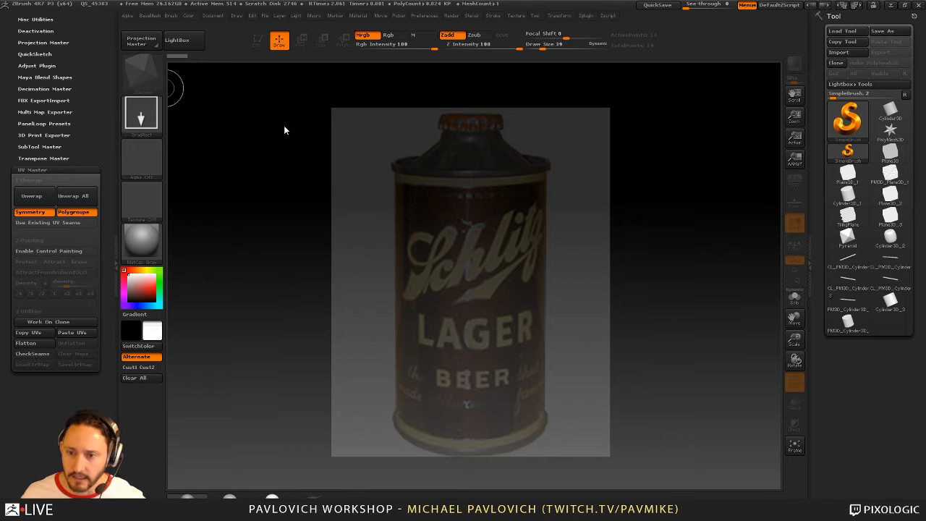
{"action": "key", "text": "shift+z"}
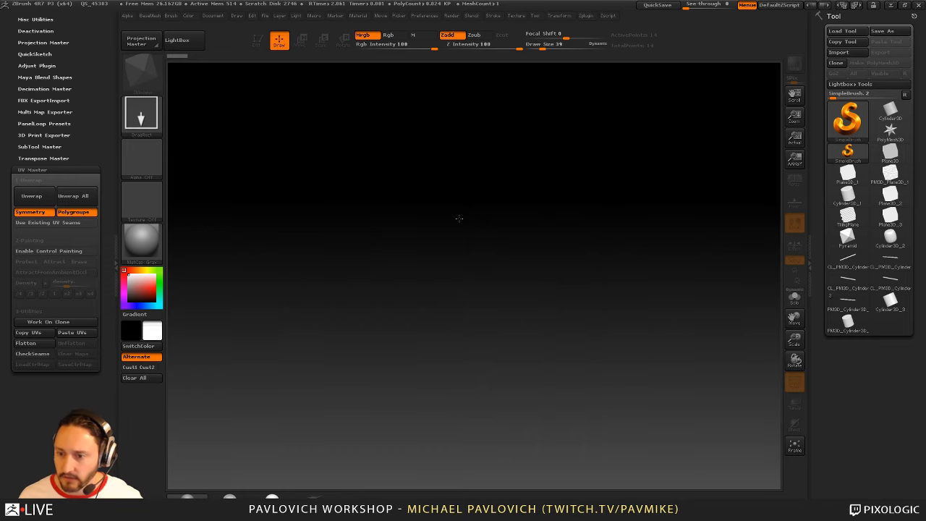
Set the brush draw size to 50
{"action": "key", "text": "s"}
{"action": "left_click_drag", "start_coordinate": [435, 253], "coordinate": [449, 253]}
{"action": "type", "text": "50"}
{"action": "key", "text": "Return"}
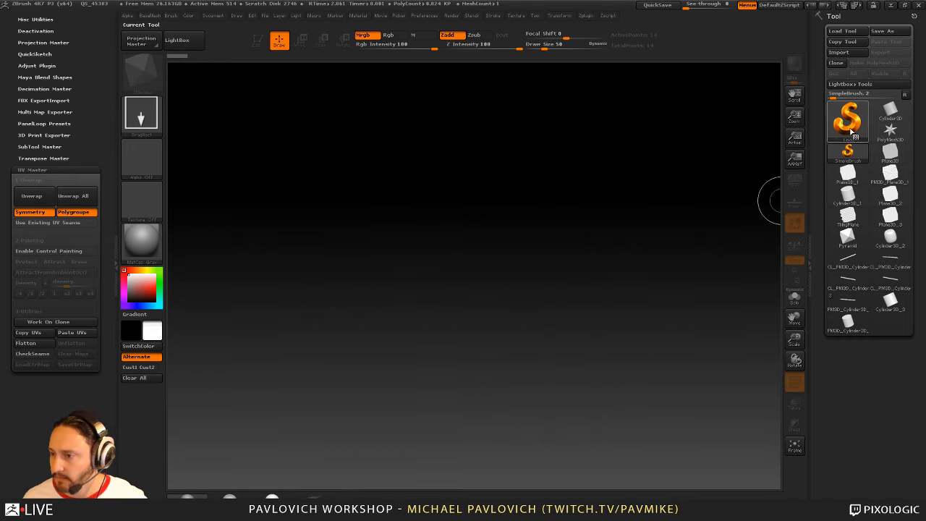
Initialize ZBrush to reset the session and clear the existing tools
{"action": "left_click", "coordinate": [854, 127]}
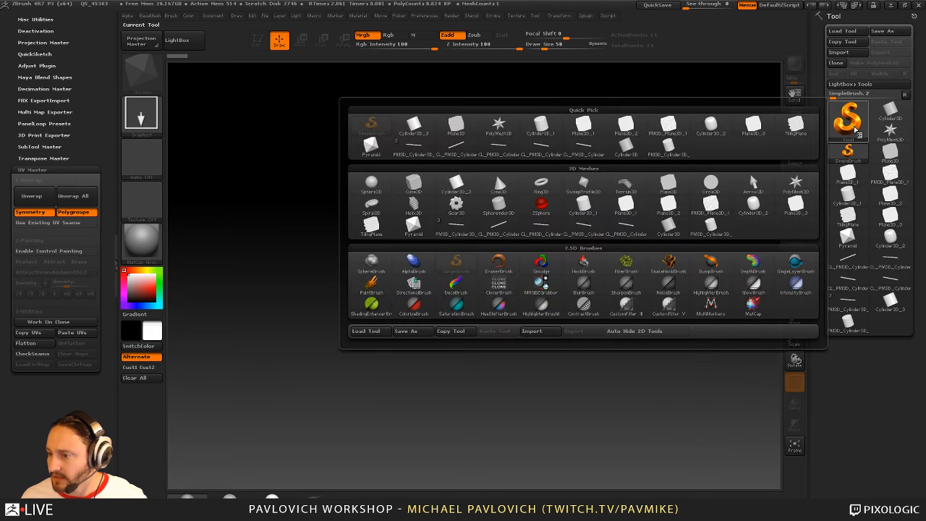
{"action": "left_click", "coordinate": [424, 16]}
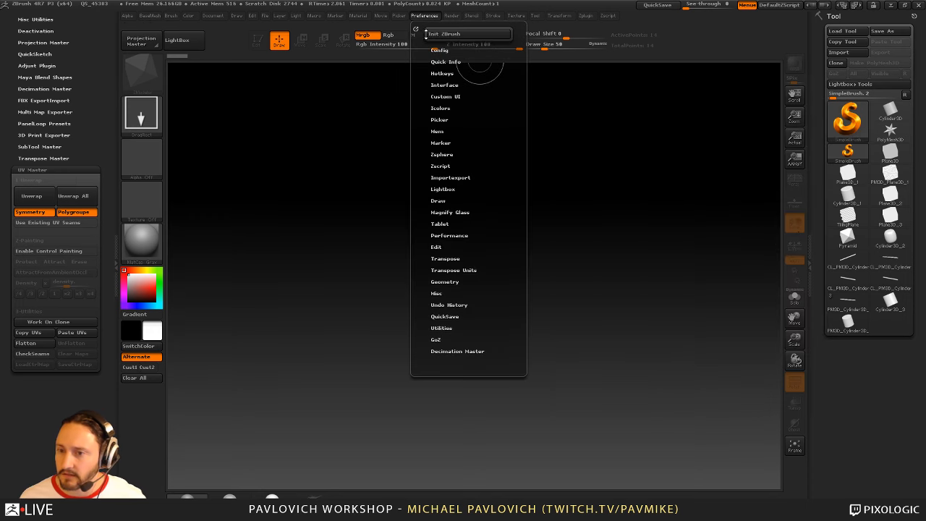
{"action": "left_click", "coordinate": [429, 34]}
{"action": "left_click", "coordinate": [510, 305]}
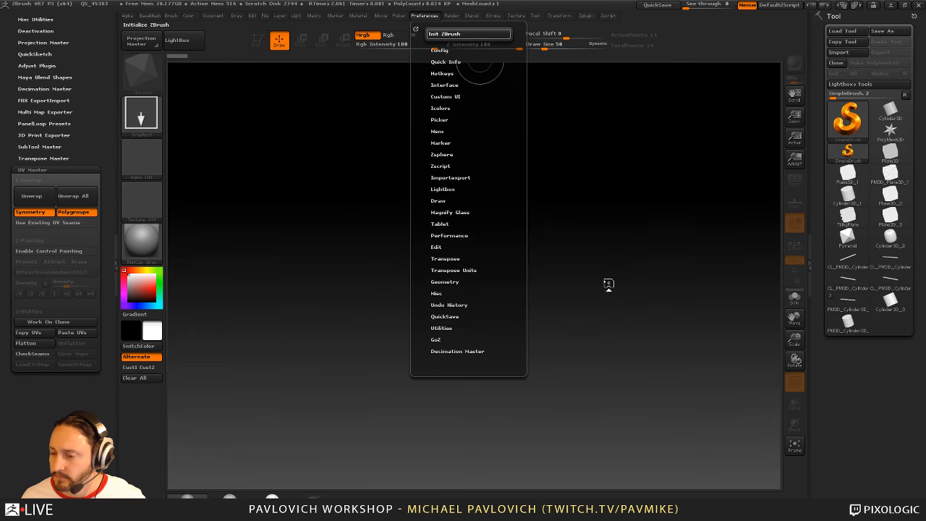
Draw a Cylinder3D primitive on the empty canvas and put it into Edit mode
{"action": "left_click", "coordinate": [850, 121]}
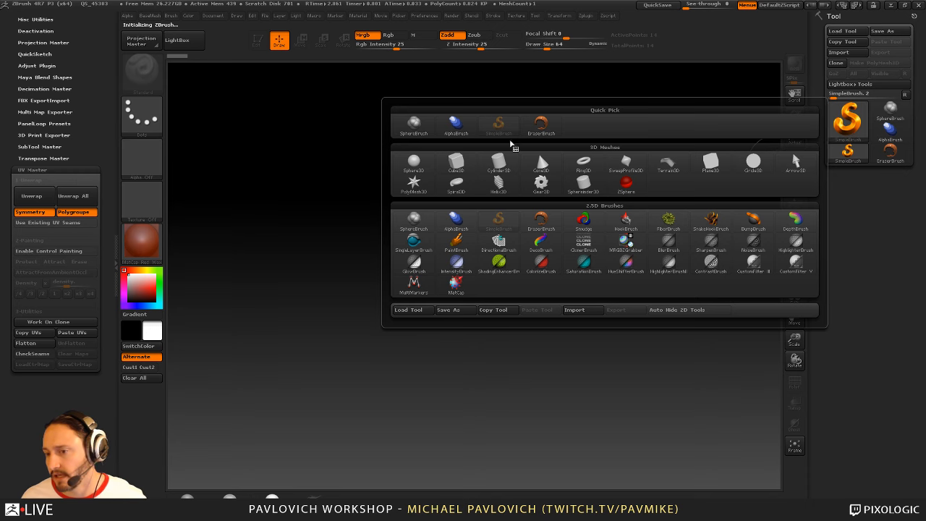
{"action": "left_click", "coordinate": [498, 163]}
{"action": "left_click_drag", "start_coordinate": [456, 324], "coordinate": [394, 240]}
{"action": "key", "text": "t"}
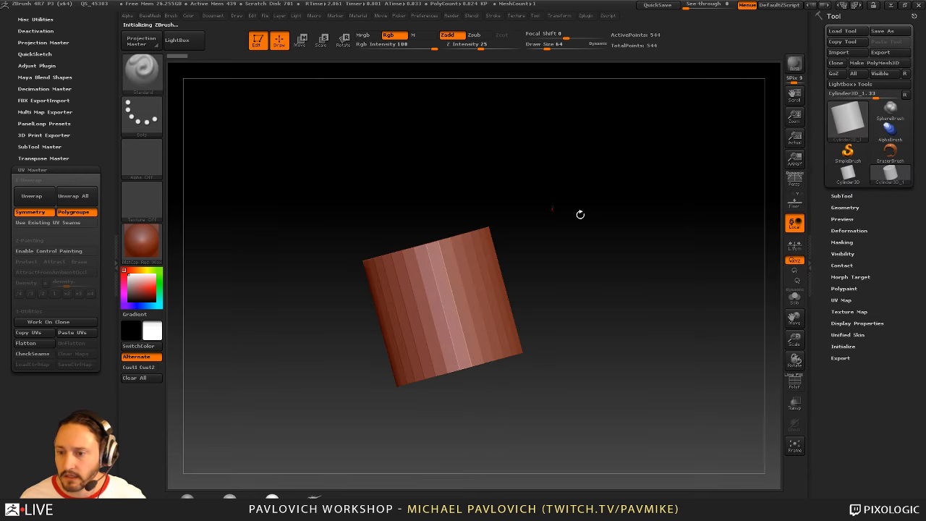
{"action": "left_click_drag", "start_coordinate": [521, 195], "coordinate": [640, 355]}
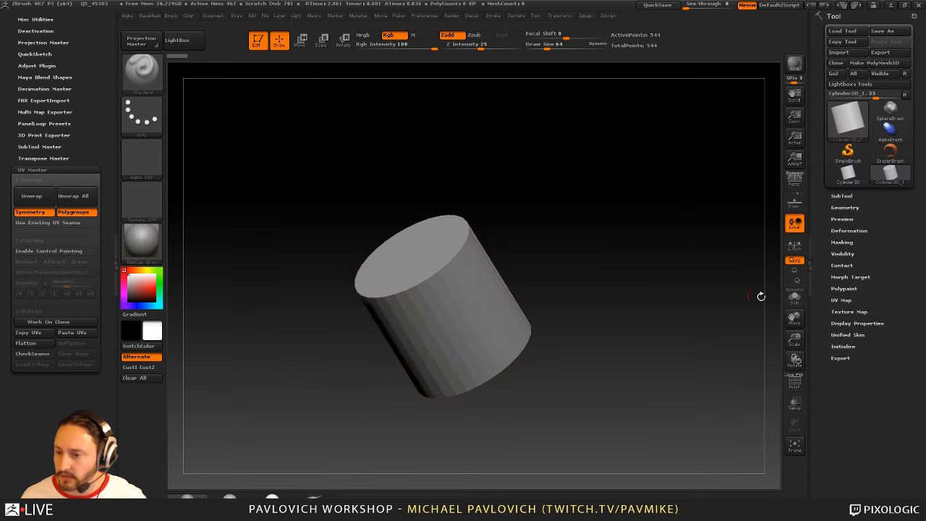
Set the cylinder's horizontal subdivision count to 16 and turn on polyframe display to check the cap and side divisions
{"action": "left_click", "coordinate": [843, 346]}
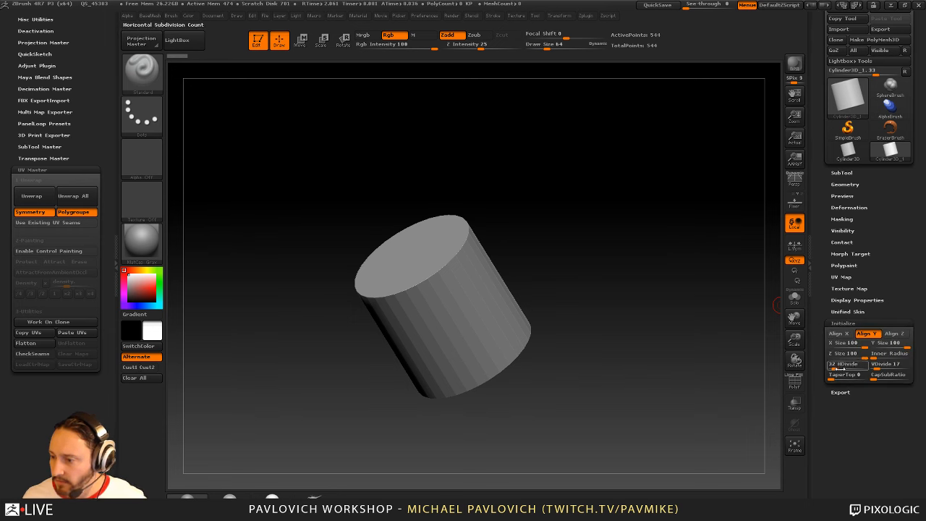
{"action": "left_click_drag", "start_coordinate": [842, 368], "coordinate": [841, 368]}
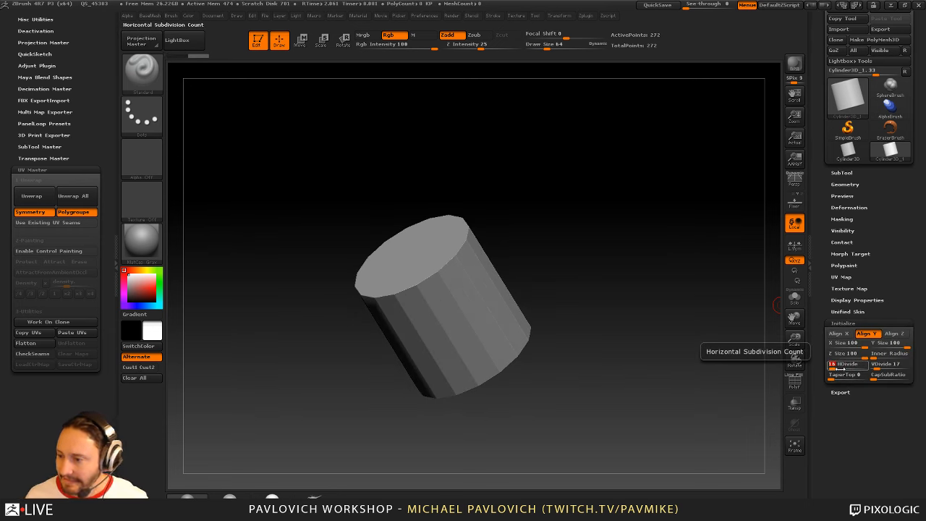
{"action": "left_click", "coordinate": [794, 384]}
{"action": "left_click_drag", "start_coordinate": [716, 304], "coordinate": [668, 271]}
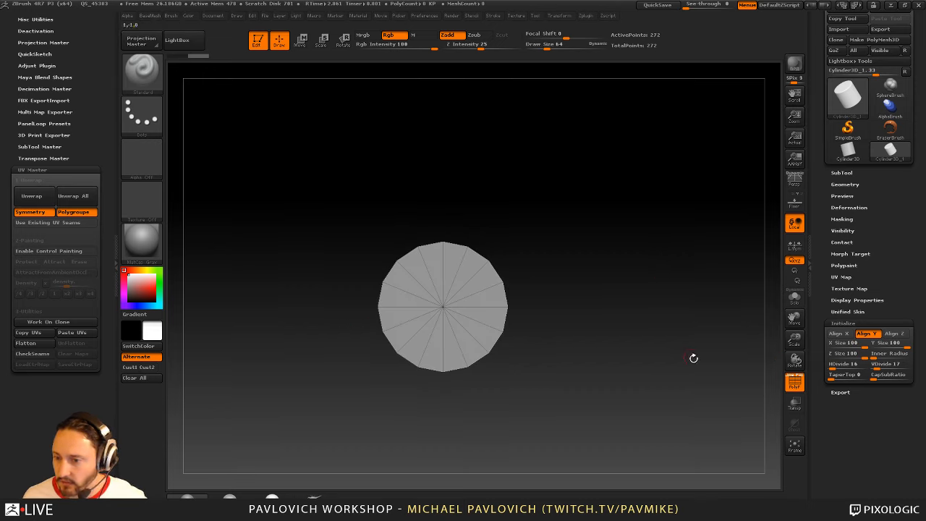
{"action": "left_click_drag", "start_coordinate": [669, 378], "coordinate": [734, 369]}
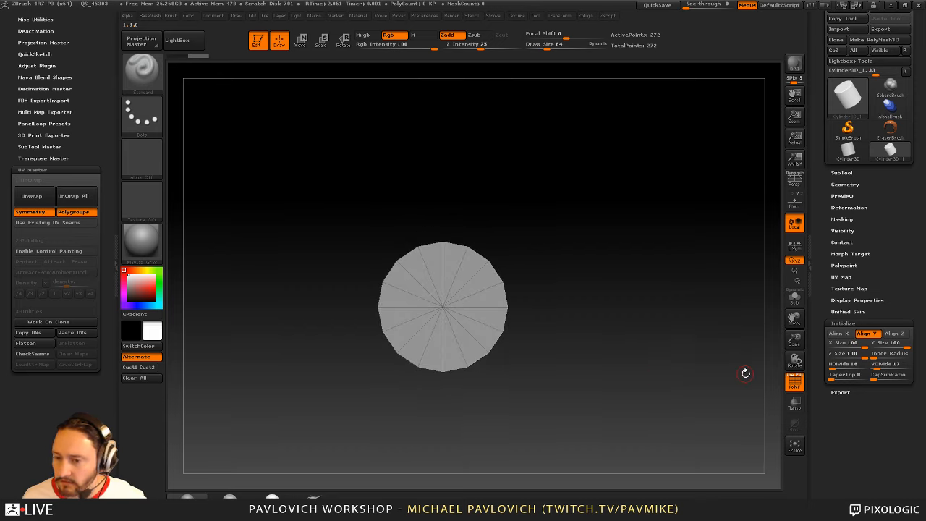
{"action": "left_click_drag", "start_coordinate": [656, 360], "coordinate": [651, 333]}
{"action": "left_click_drag", "start_coordinate": [598, 386], "coordinate": [609, 304]}
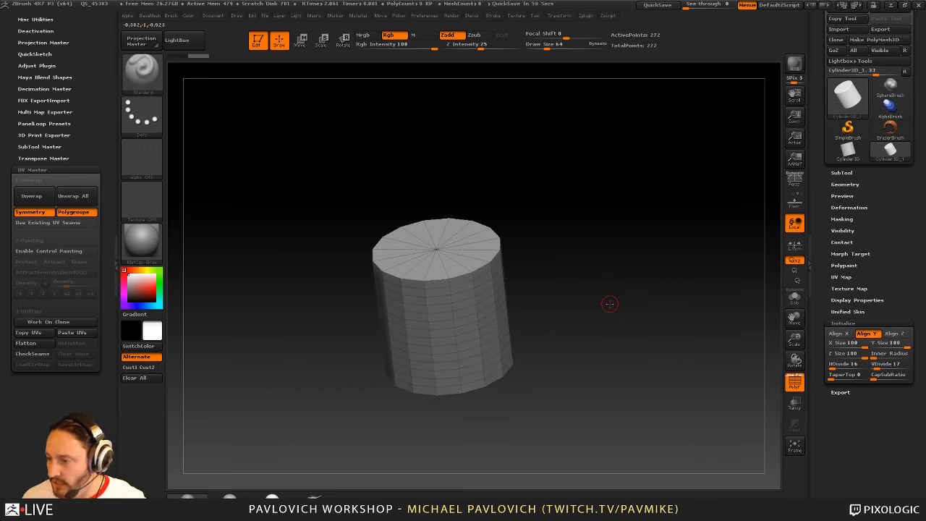
Set the cylinder's vertical subdivision count to 4 and convert it to a PolyMesh3D, viewed straight from the side
{"action": "left_click_drag", "start_coordinate": [885, 367], "coordinate": [866, 369]}
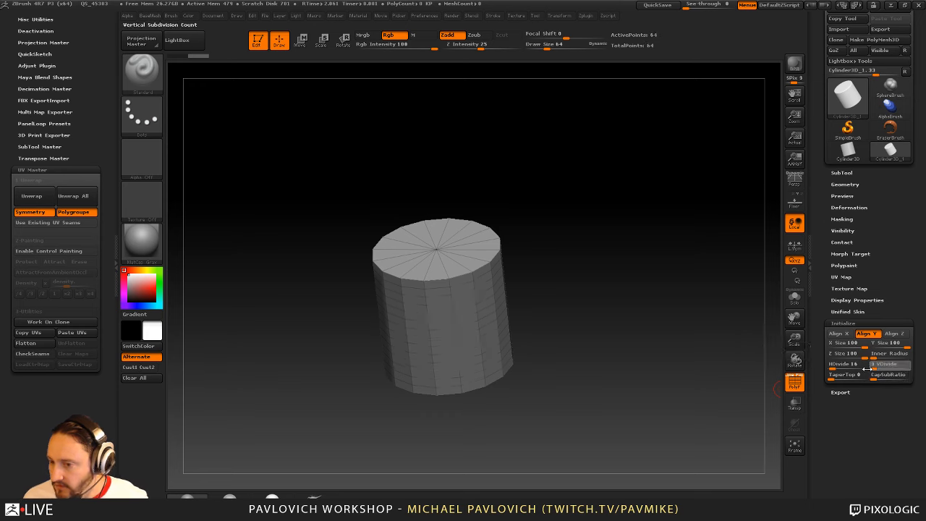
{"action": "left_click_drag", "start_coordinate": [820, 223], "coordinate": [820, 247]}
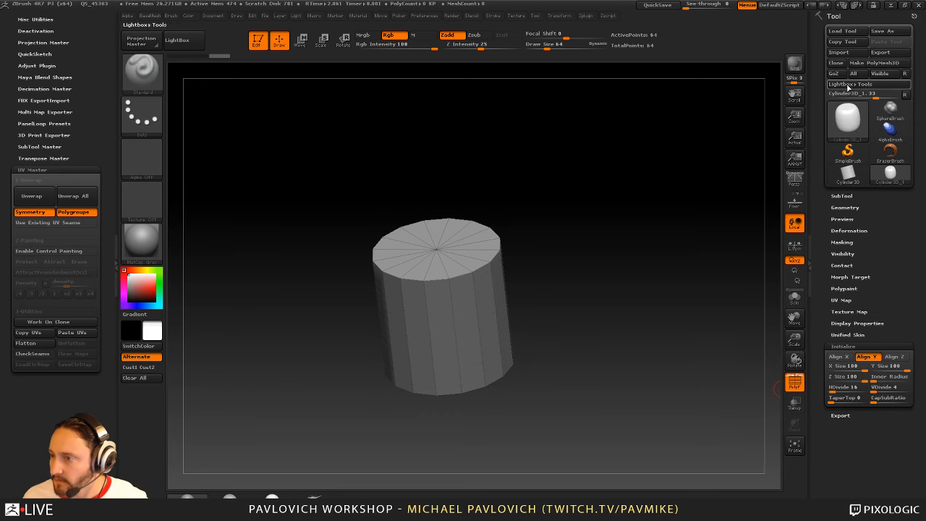
{"action": "left_click", "coordinate": [870, 64]}
{"action": "left_click_drag", "start_coordinate": [678, 327], "coordinate": [679, 318], "text": "shift"}
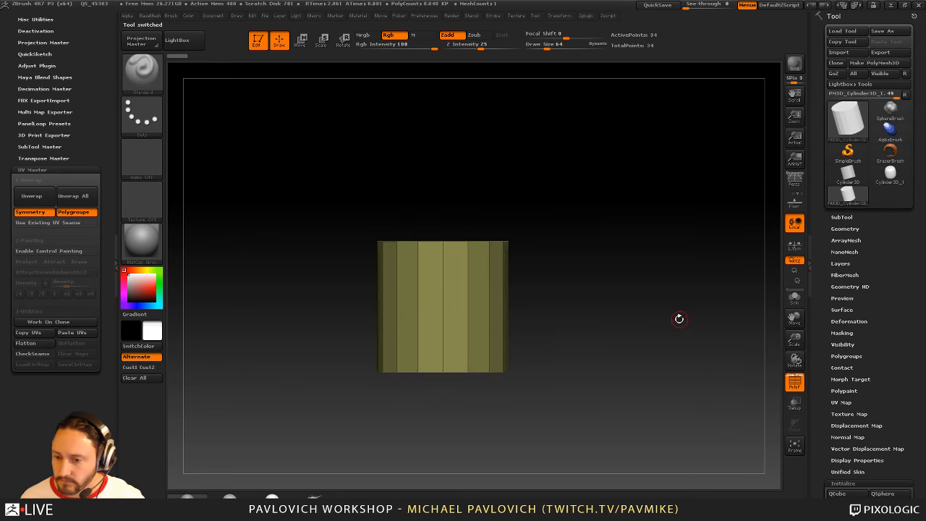
Display the beer can reference in Spotlight, leave its editing mode, and fit the cylinder's view to the can's width
{"action": "key", "text": "shift+z"}
{"action": "left_click", "coordinate": [680, 259]}
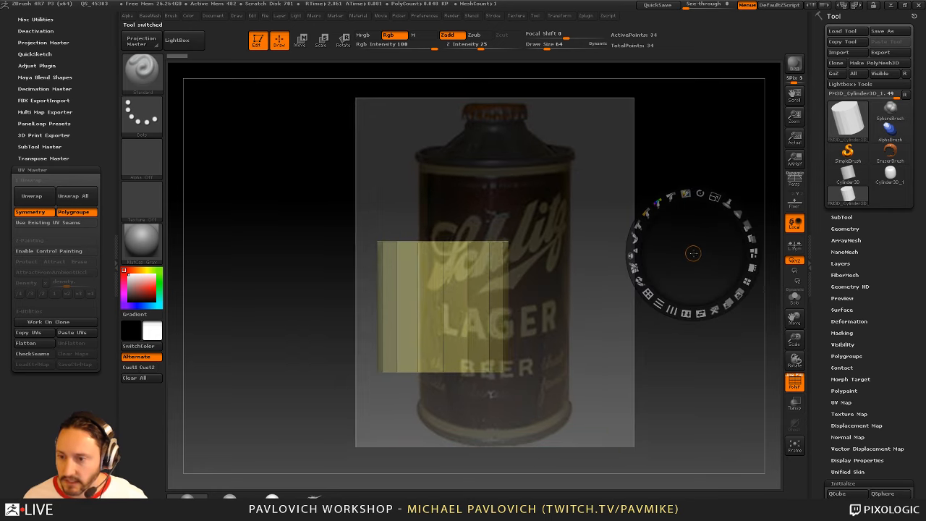
{"action": "left_click_drag", "start_coordinate": [675, 260], "coordinate": [679, 259]}
{"action": "key", "text": "z"}
{"action": "right_click_drag", "start_coordinate": [671, 260], "coordinate": [693, 272], "text": "ctrl"}
{"action": "right_click_drag", "start_coordinate": [693, 271], "coordinate": [716, 276], "text": "alt"}
Stretch the cylinder vertically to the can body's height, and turn on perspective to match the reference's viewing angle
{"action": "key", "text": "w"}
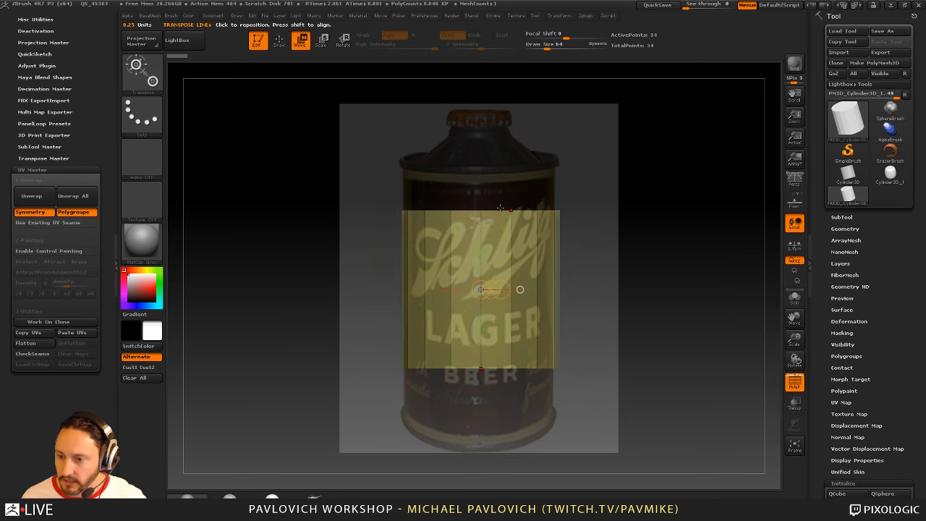
{"action": "mouse_move", "coordinate": [537, 293]}
{"action": "left_mouse_down", "text": "shift"}
{"action": "mouse_move", "coordinate": [541, 70]}
{"action": "mouse_move", "coordinate": [550, 59]}
{"action": "left_mouse_up", "text": "shift"}
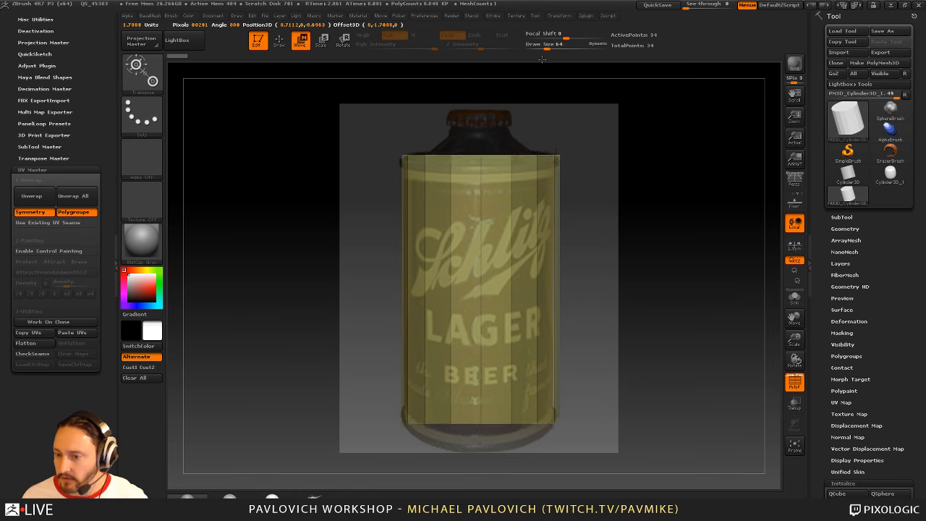
{"action": "left_click_drag", "start_coordinate": [538, 153], "coordinate": [537, 143]}
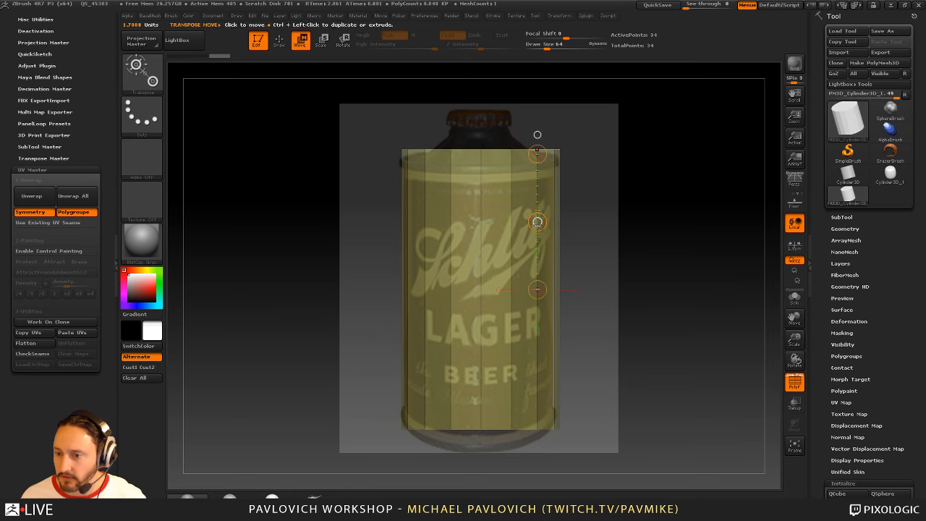
{"action": "left_click_drag", "start_coordinate": [538, 220], "coordinate": [539, 229]}
{"action": "key", "text": "q"}
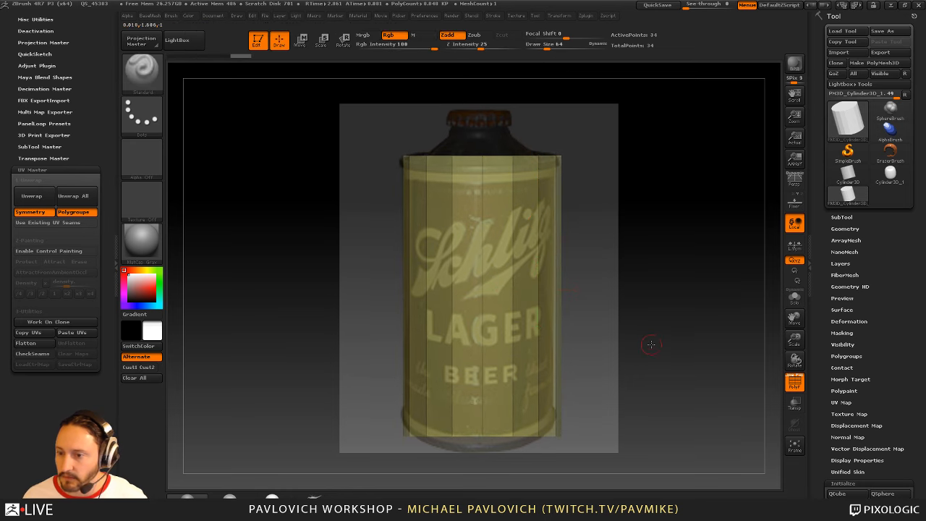
{"action": "key", "text": "p"}
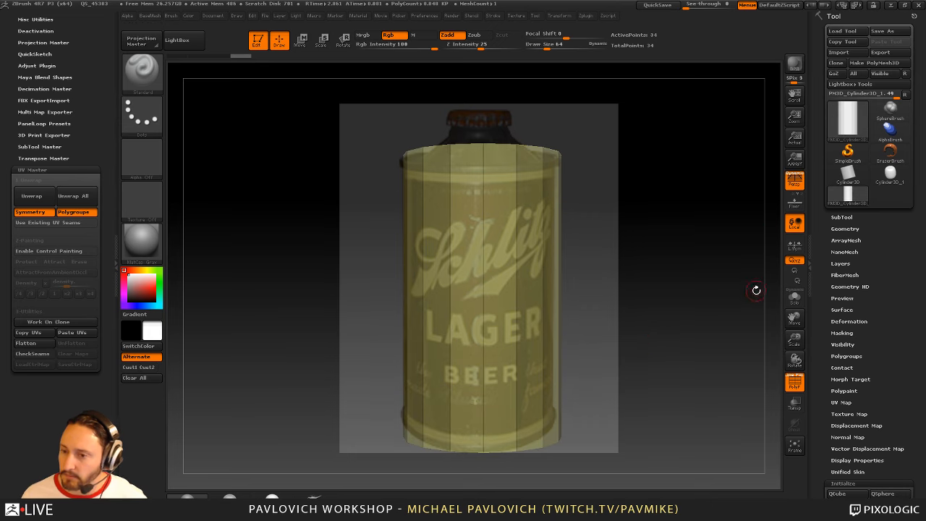
{"action": "mouse_move", "coordinate": [731, 269]}
{"action": "left_mouse_down"}
{"action": "mouse_move", "coordinate": [738, 285]}
{"action": "mouse_move", "coordinate": [765, 289]}
{"action": "left_mouse_up"}
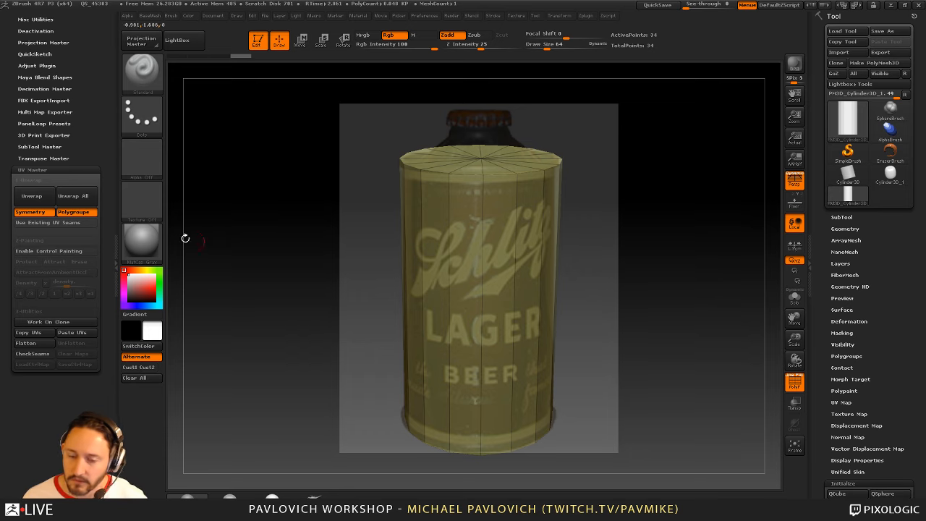
Replace the Zplugin palette with the Document palette in the left tray
{"action": "left_click", "coordinate": [61, 169]}
{"action": "left_click_drag", "start_coordinate": [105, 38], "coordinate": [105, 249]}
{"action": "left_click", "coordinate": [102, 17]}
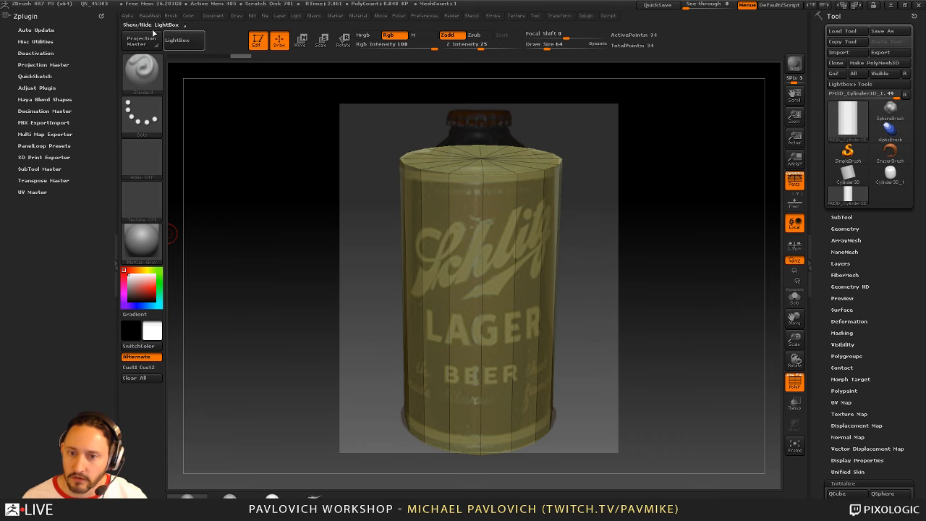
{"action": "left_click", "coordinate": [212, 15]}
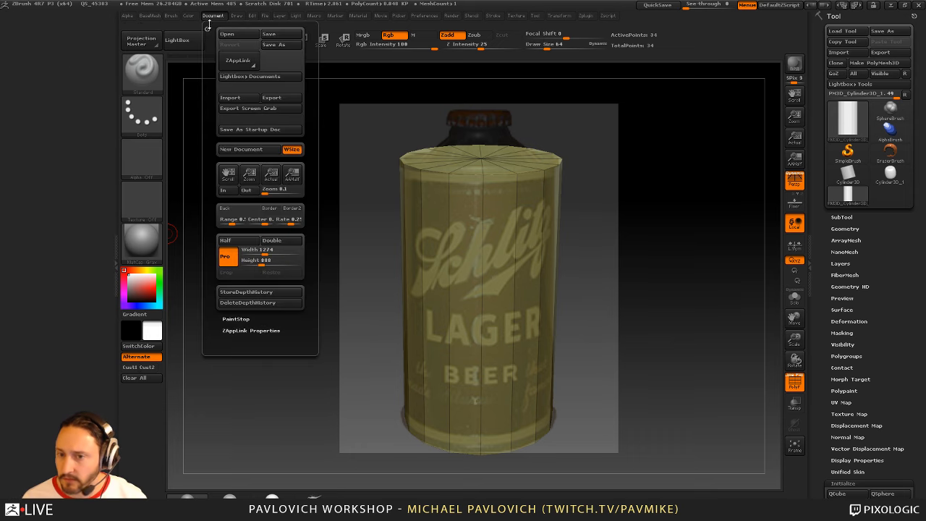
{"action": "left_click", "coordinate": [206, 29]}
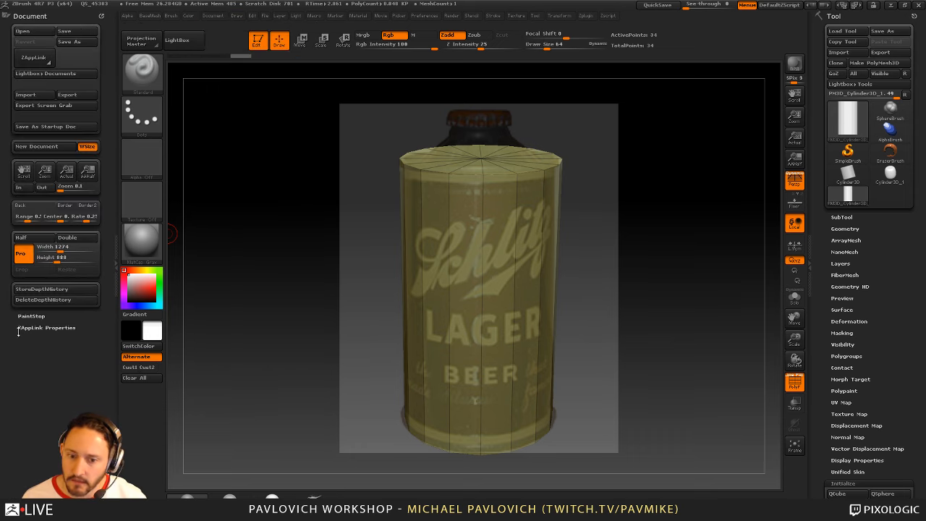
Store the aligned view as custom view 1 in ZAppLink Properties, and recall it after moving the cylinder off the reference
{"action": "left_click", "coordinate": [41, 327]}
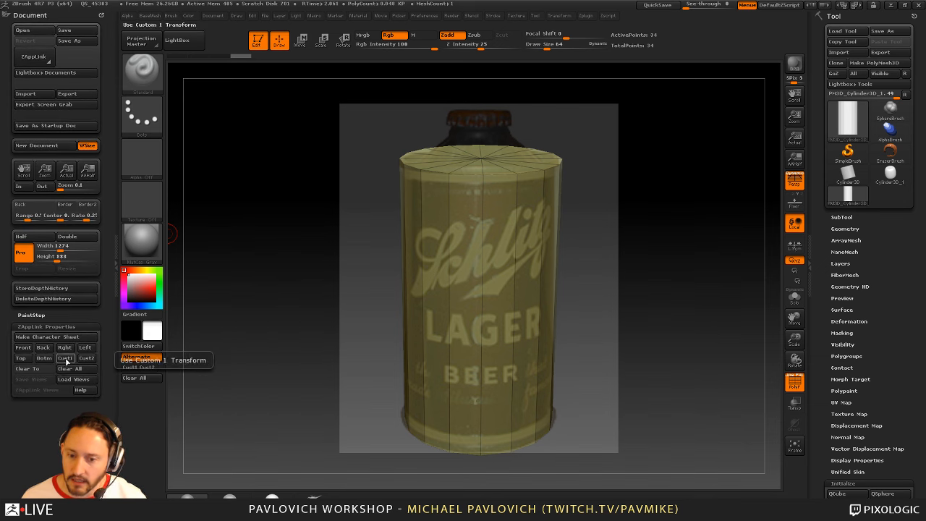
{"action": "left_click", "coordinate": [66, 358]}
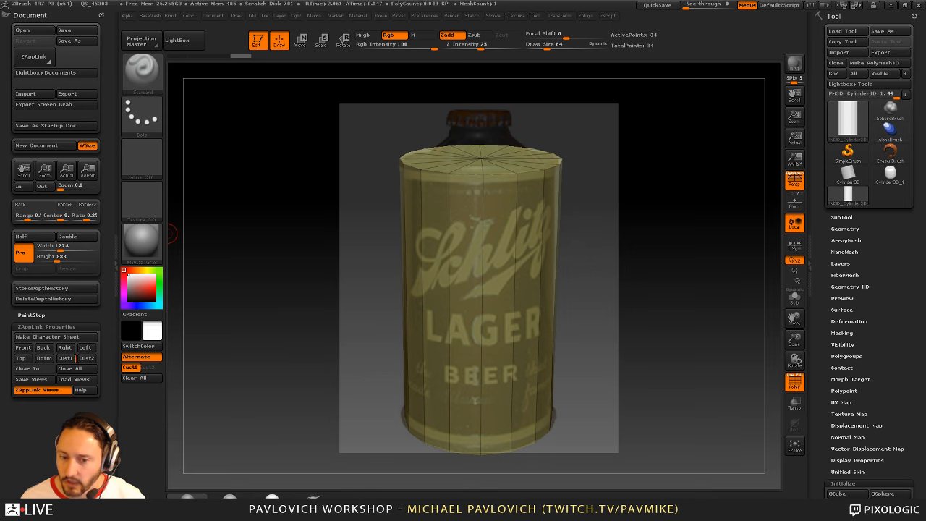
{"action": "left_click_drag", "start_coordinate": [647, 254], "coordinate": [511, 253], "text": "alt"}
{"action": "left_click_drag", "start_coordinate": [719, 219], "coordinate": [599, 299], "text": "alt"}
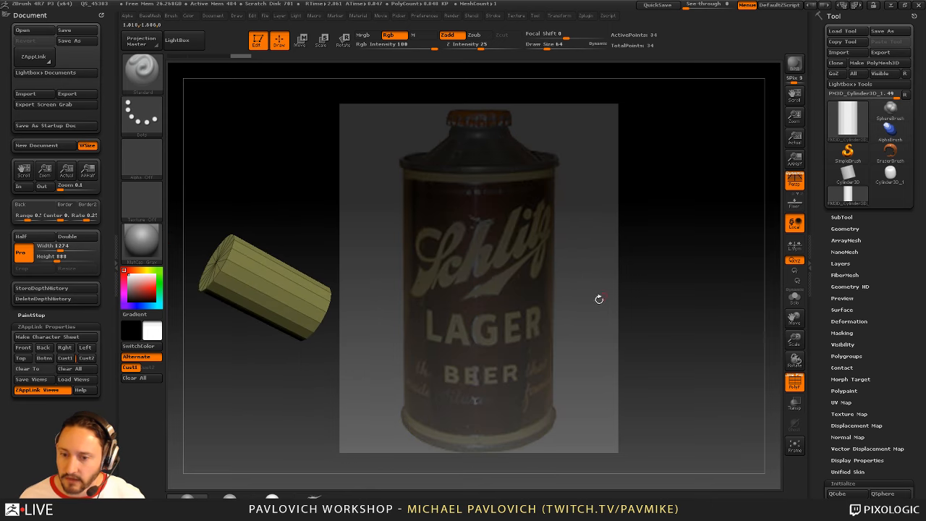
{"action": "left_click", "coordinate": [66, 358]}
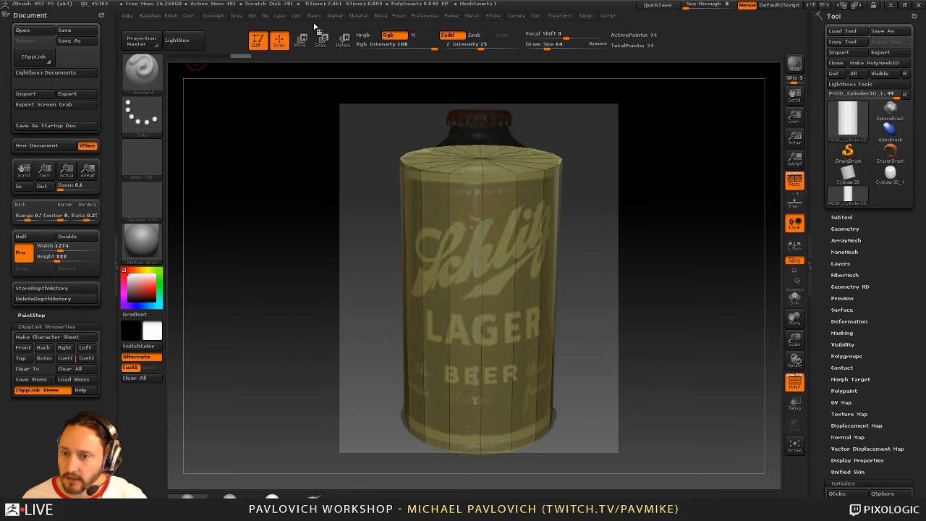
Orbit the cylinder off the reference image and restore the stored custom view 1
{"action": "left_click", "coordinate": [379, 16]}
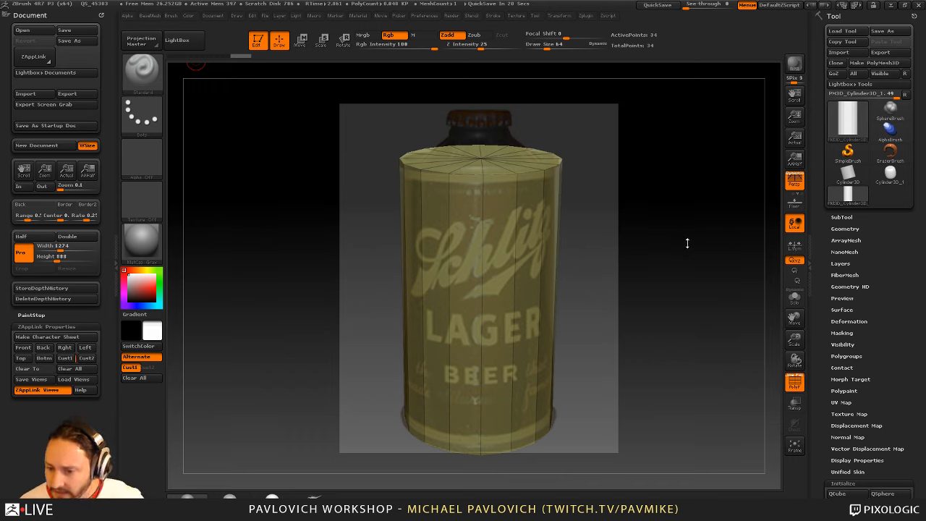
{"action": "left_click_drag", "start_coordinate": [640, 178], "coordinate": [635, 197]}
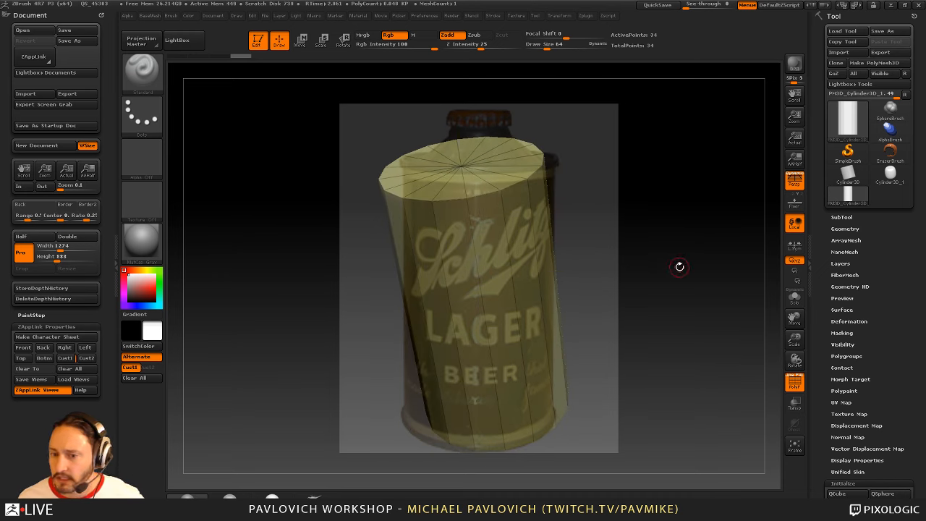
{"action": "left_click", "coordinate": [65, 348]}
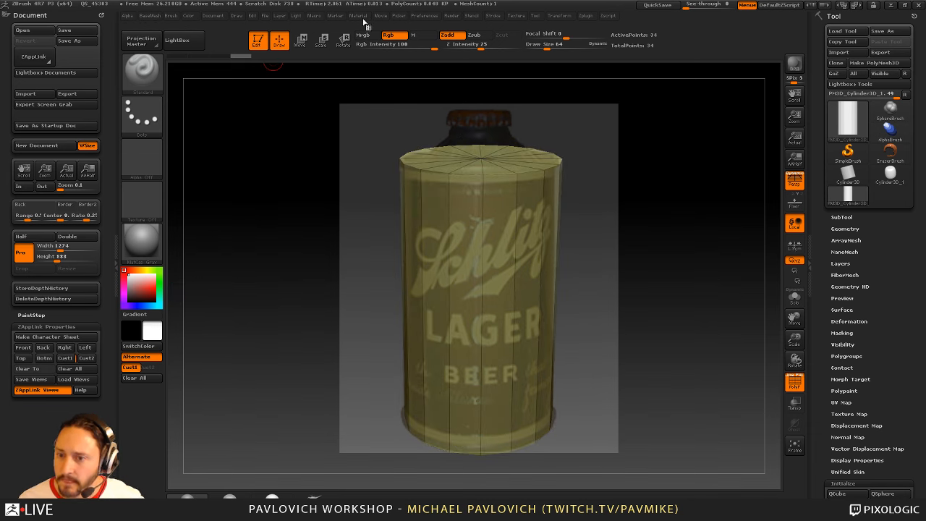
Dock the Movie palette in the left tray and show the animation timeline
{"action": "mouse_move", "coordinate": [380, 17]}
{"action": "left_click_drag", "start_coordinate": [378, 24], "coordinate": [68, 94]}
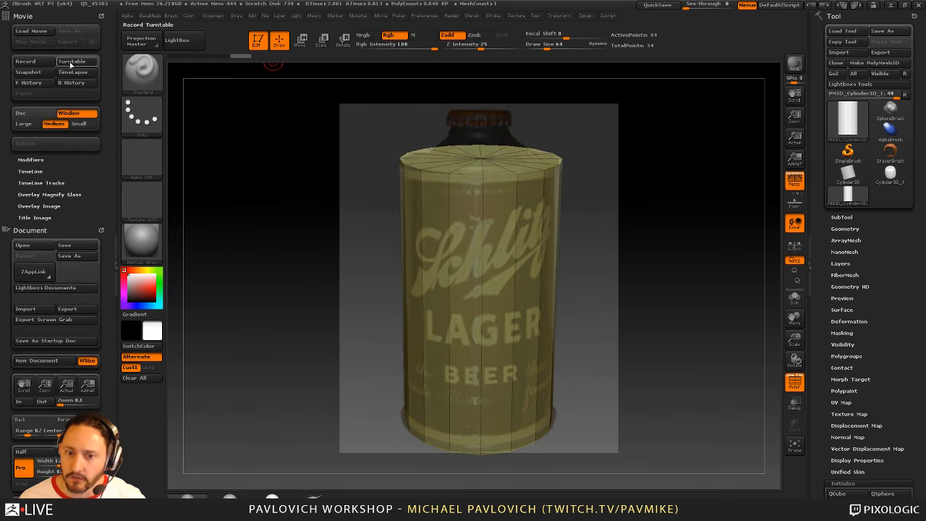
{"action": "left_click", "coordinate": [30, 170]}
{"action": "left_click", "coordinate": [24, 192]}
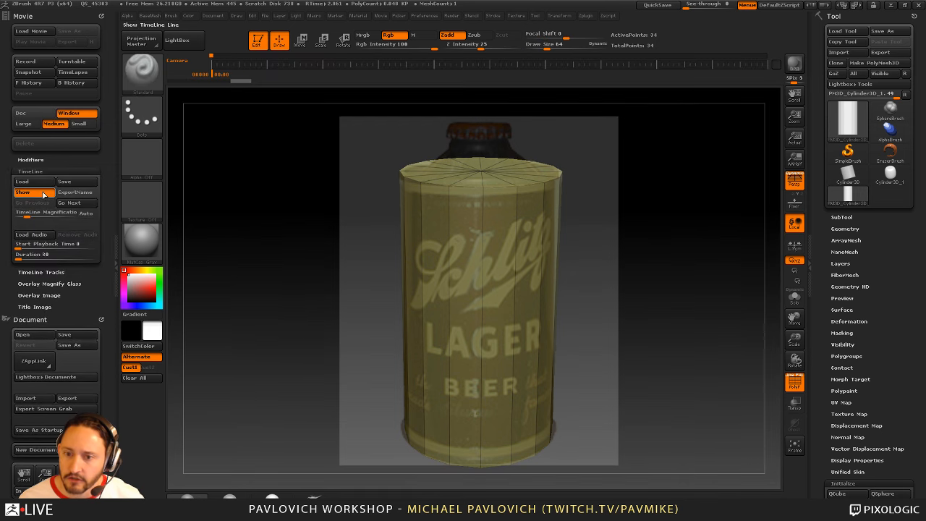
Shift the cylinder's view slightly and set a camera keyframe near the 3-second mark of the timeline
{"action": "left_click_drag", "start_coordinate": [685, 210], "coordinate": [748, 225], "text": "alt"}
{"action": "left_click", "coordinate": [268, 64]}
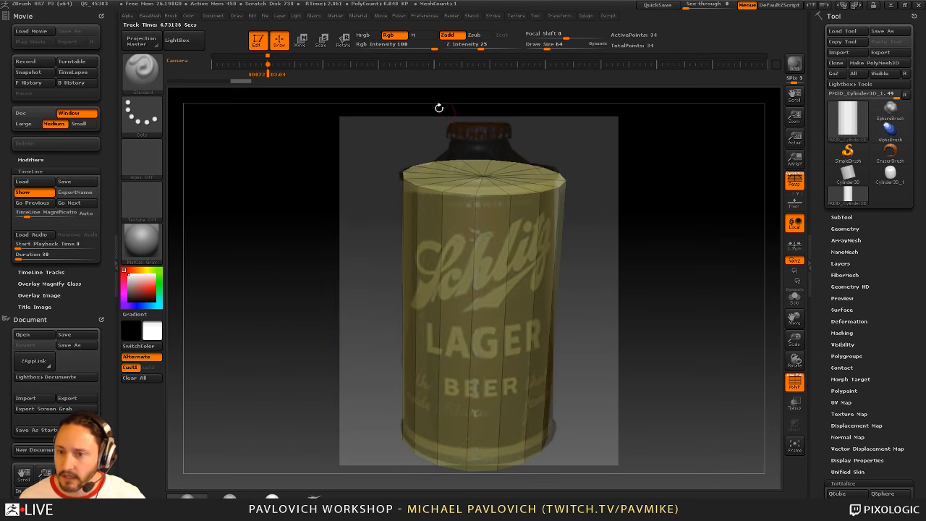
Add camera keyframes near 7.7 and 11.6 seconds on the timeline, tilting the cylinder away from the reference between them
{"action": "left_click", "coordinate": [344, 65]}
{"action": "mouse_move", "coordinate": [703, 203]}
{"action": "left_mouse_down", "text": "alt"}
{"action": "mouse_move", "coordinate": [597, 199]}
{"action": "mouse_move", "coordinate": [436, 106]}
{"action": "left_mouse_up", "text": "alt"}
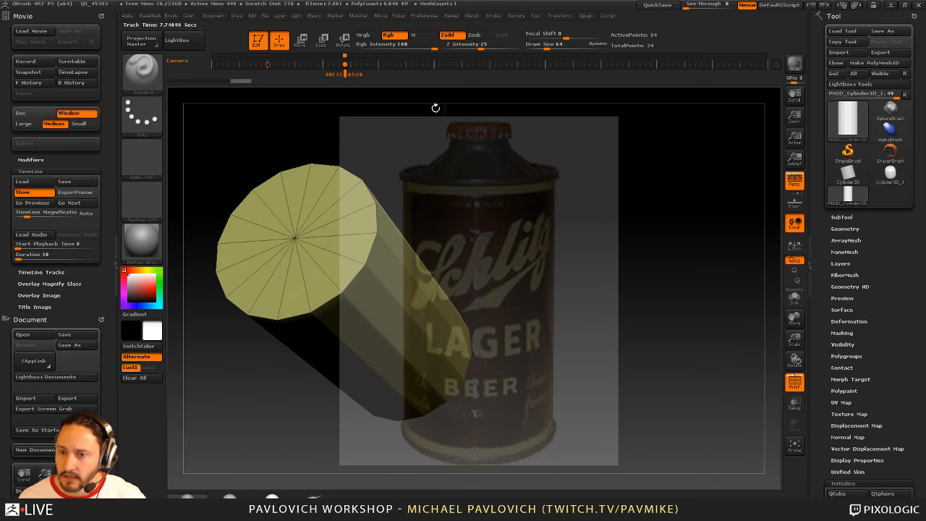
{"action": "left_click", "coordinate": [414, 65]}
Step back and forth through the camera keyframes to compare the view aligned to the reference with the tilted view
{"action": "key", "text": "Left"}
{"action": "key", "text": "Left"}
{"action": "key", "text": "Left"}
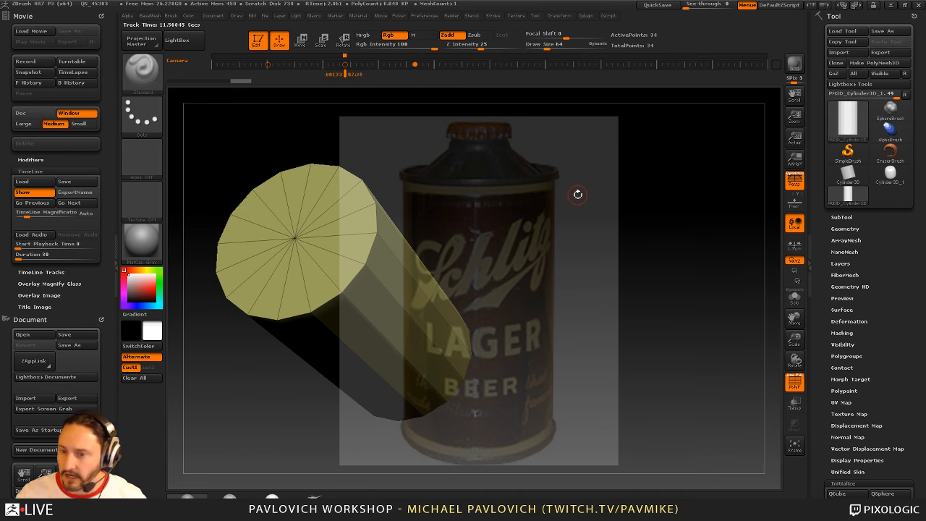
{"action": "key", "text": "Right"}
{"action": "key", "text": "Right"}
{"action": "key", "text": "Right"}
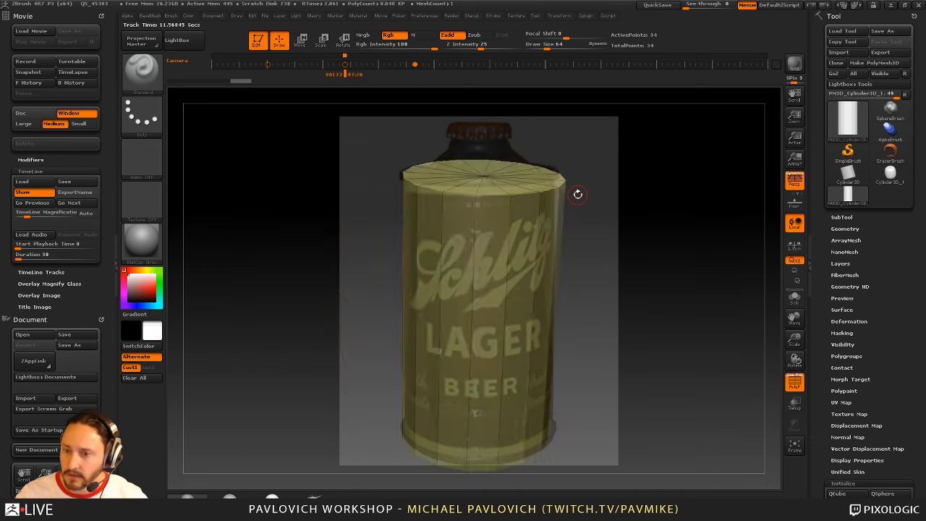
{"action": "key", "text": "Right"}
{"action": "key", "text": "Left"}
{"action": "key", "text": "Left"}
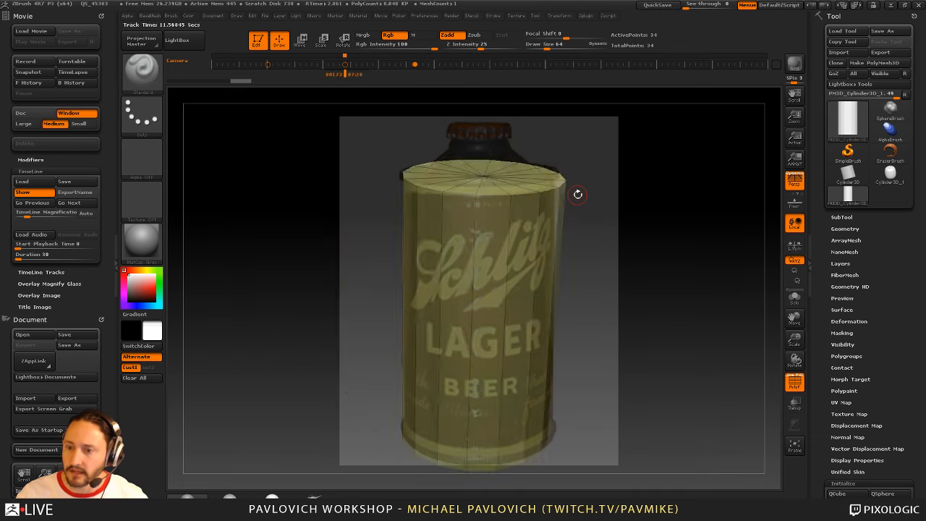
{"action": "key", "text": "Right"}
{"action": "key", "text": "Right"}
{"action": "key", "text": "Left"}
{"action": "key", "text": "Left"}
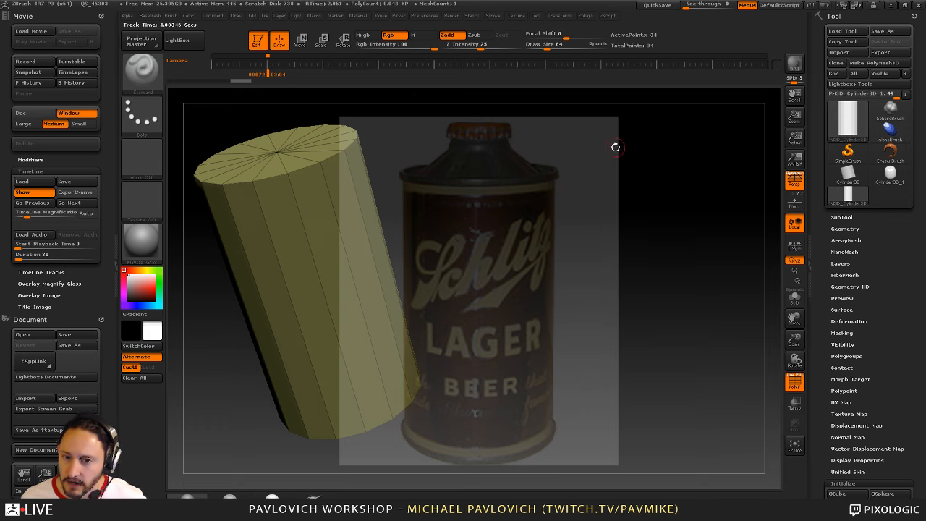
Orbit the cylinder off the reference, restore the aligned view, and hide the animation timeline
{"action": "left_click_drag", "start_coordinate": [615, 147], "coordinate": [688, 172]}
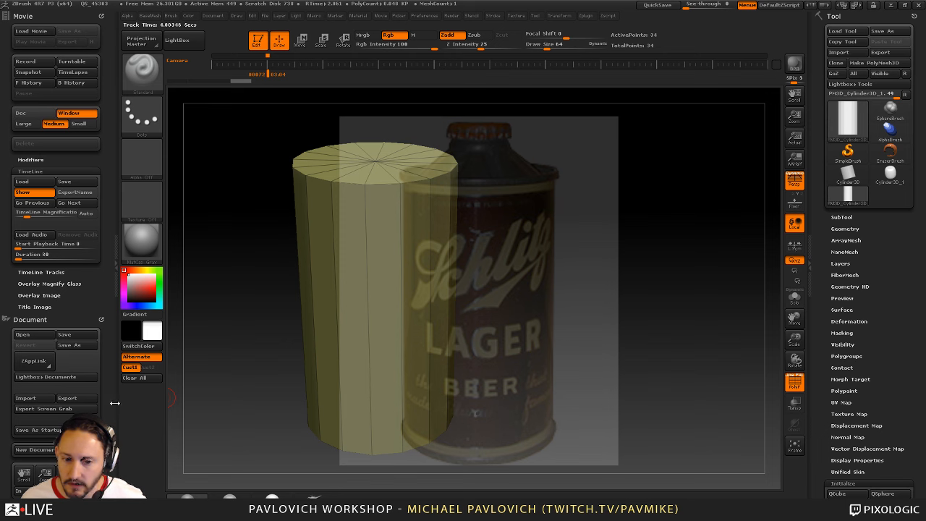
{"action": "scroll", "coordinate": [93, 267], "scroll_direction": "down", "scroll_amount": 5}
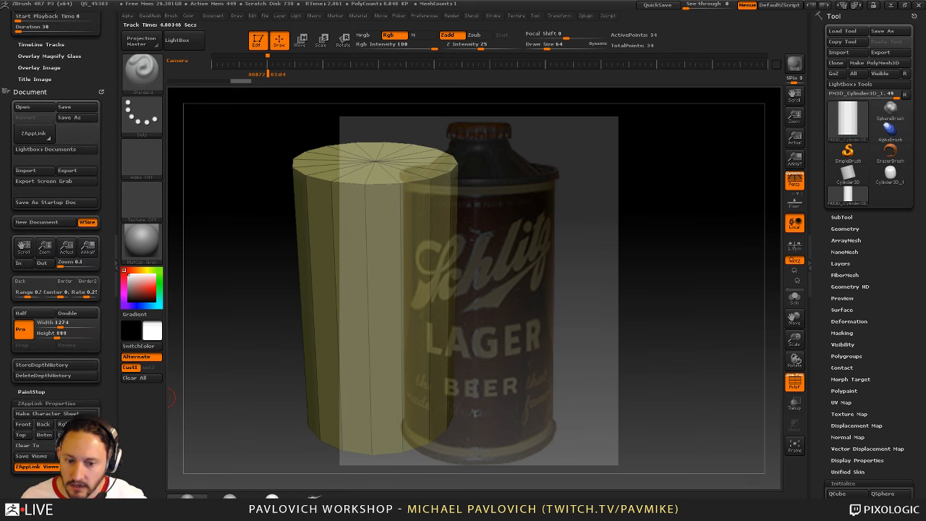
{"action": "key", "text": "f"}
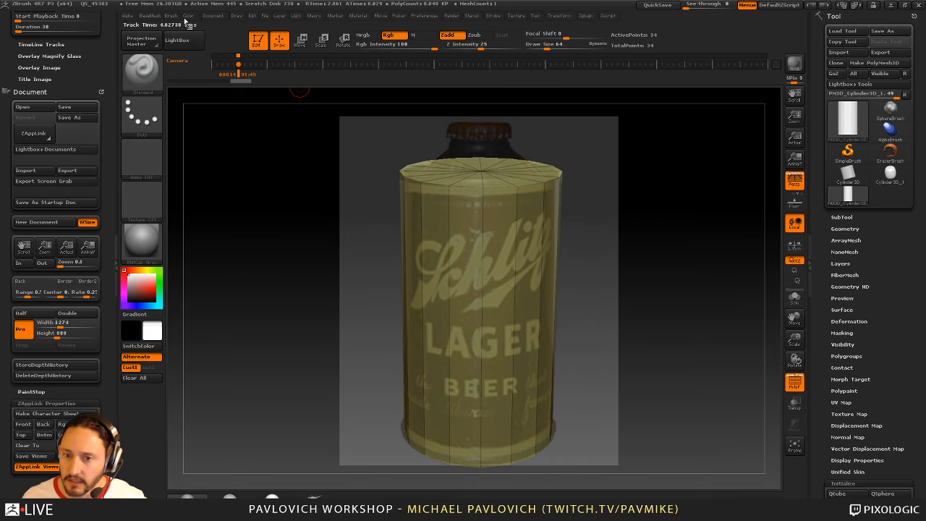
{"action": "scroll", "coordinate": [73, 67], "scroll_direction": "up", "scroll_amount": 5}
{"action": "left_click", "coordinate": [22, 192]}
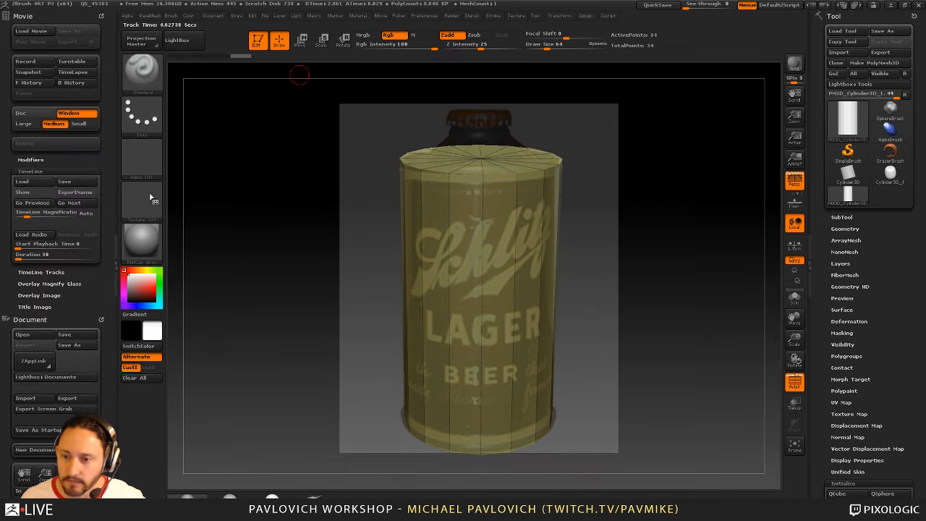
Insert single edge loops around the cylinder close to its top and bottom ends with the ZModeler brush
{"action": "key", "text": "b"}
{"action": "key", "text": "z"}
{"action": "key", "text": "m"}
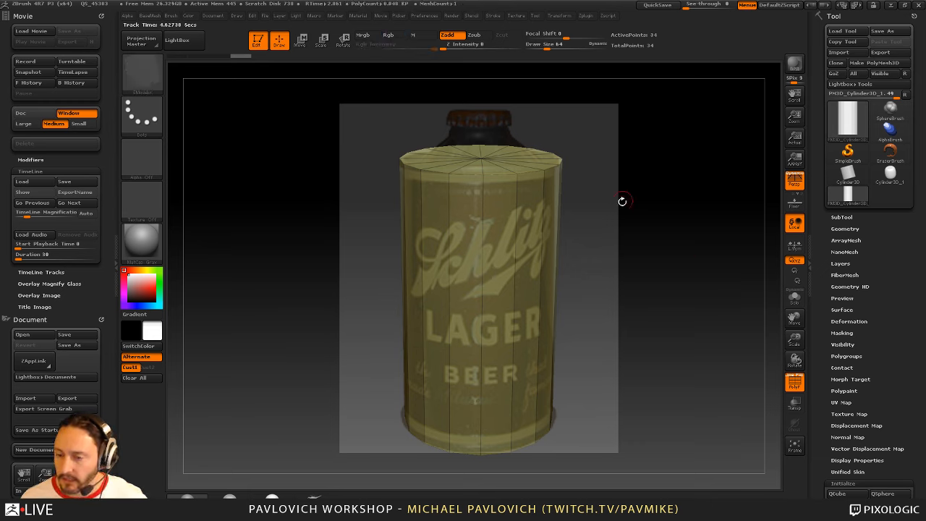
{"action": "key", "text": "space"}
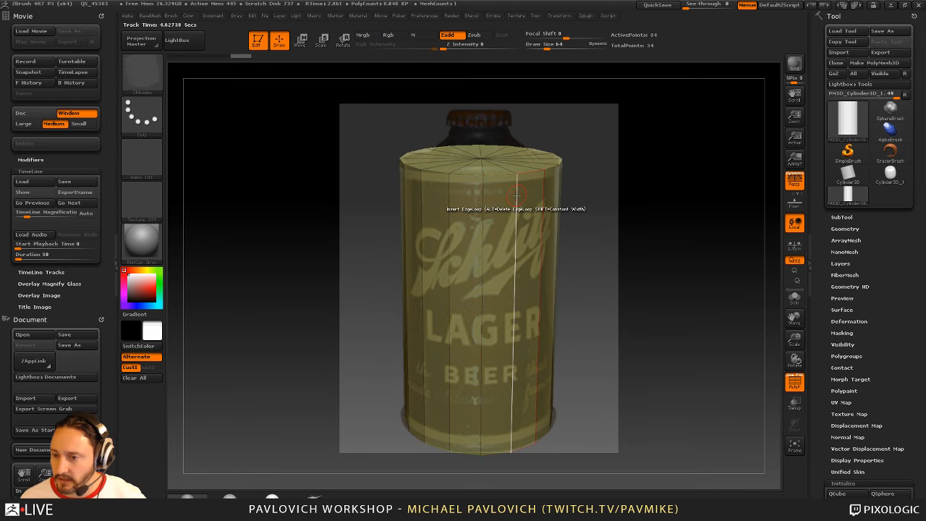
{"action": "key", "text": "space"}
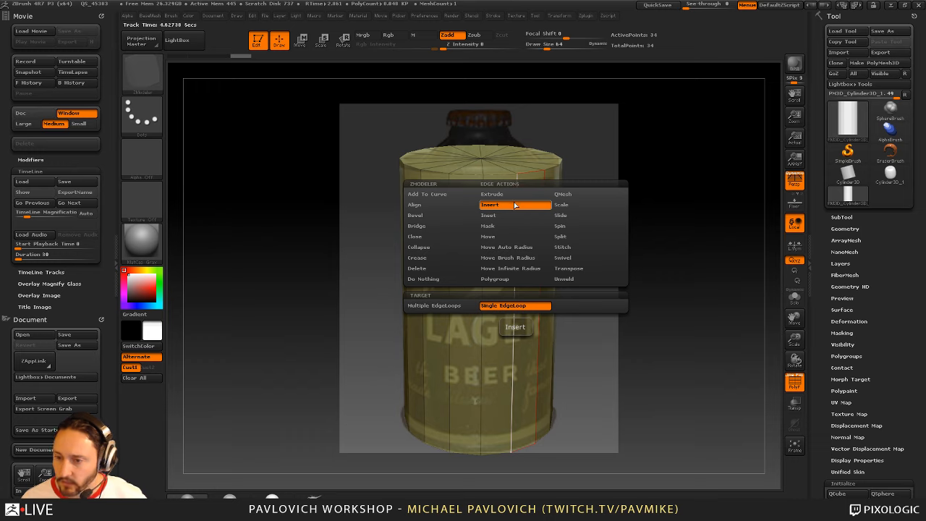
{"action": "left_click", "coordinate": [514, 204]}
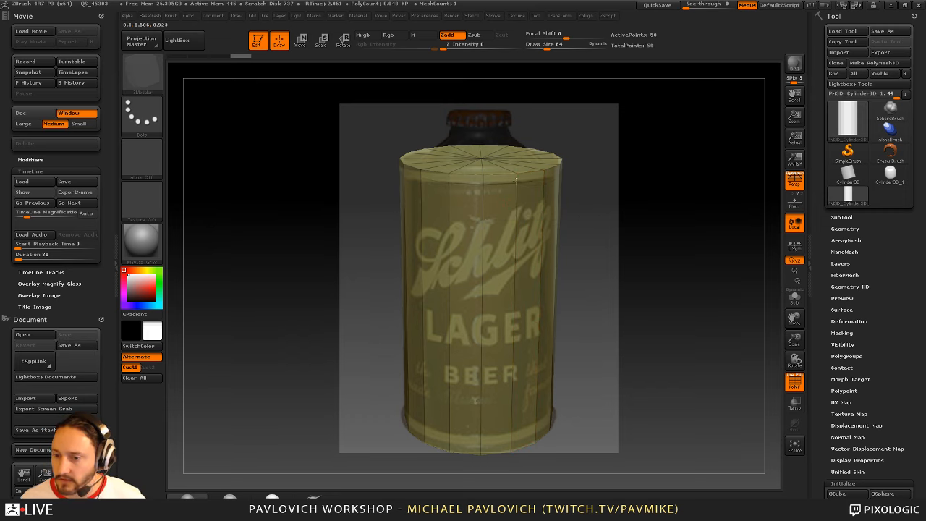
{"action": "left_click", "coordinate": [514, 427]}
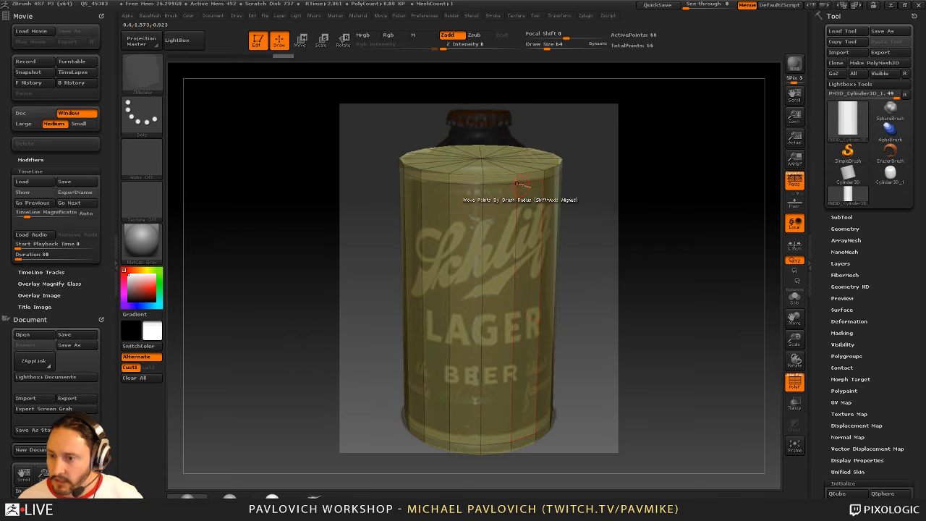
Assign the narrow polyloops at the cylinder's top and bottom ends to a shared polygroup with the ZModeler Polygroup edge action
{"action": "key", "text": "space"}
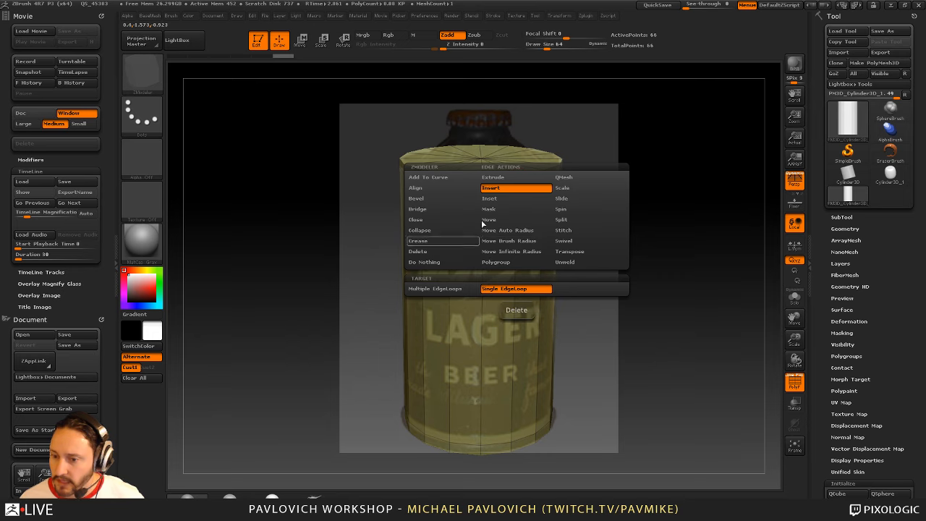
{"action": "left_click", "coordinate": [507, 179]}
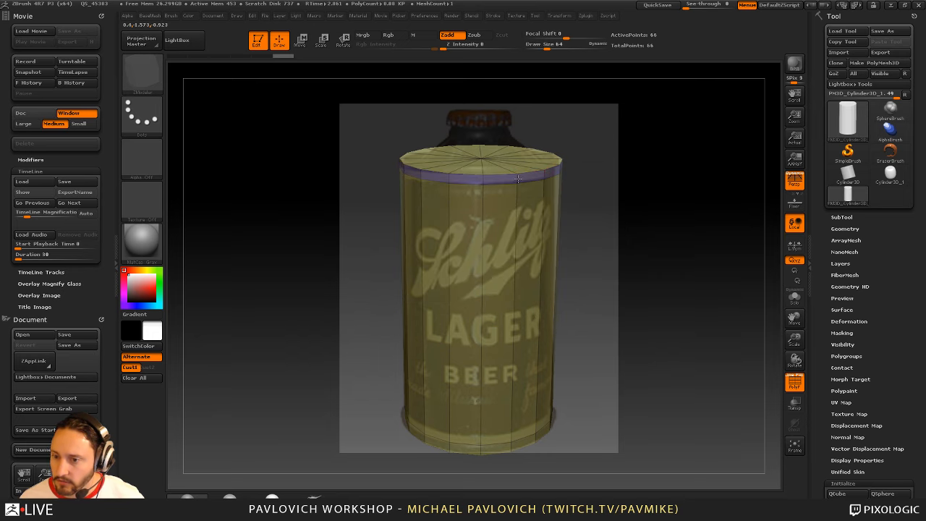
{"action": "left_click", "coordinate": [508, 454]}
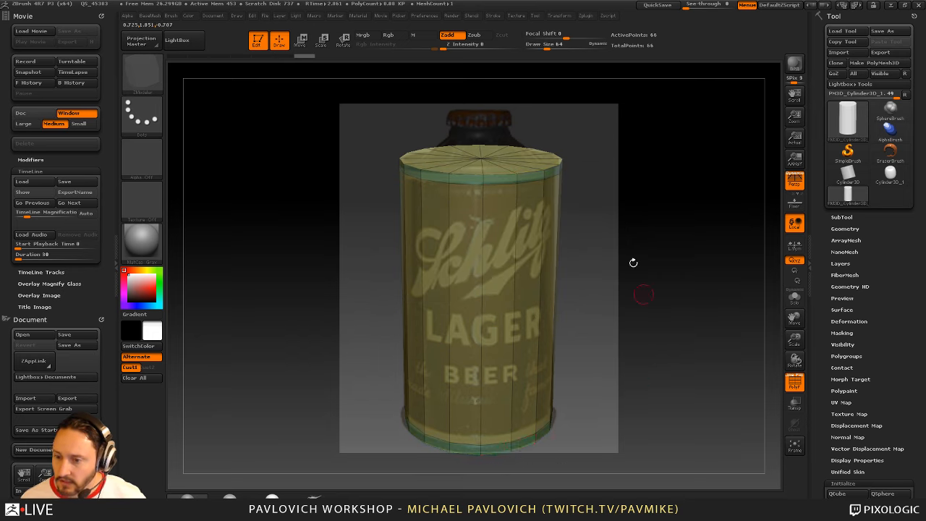
Extrude both end bands outward into rims using QMesh with the Polygroup All target, and hide the Spotlight reference
{"action": "key", "text": "space"}
{"action": "left_click", "coordinate": [587, 272]}
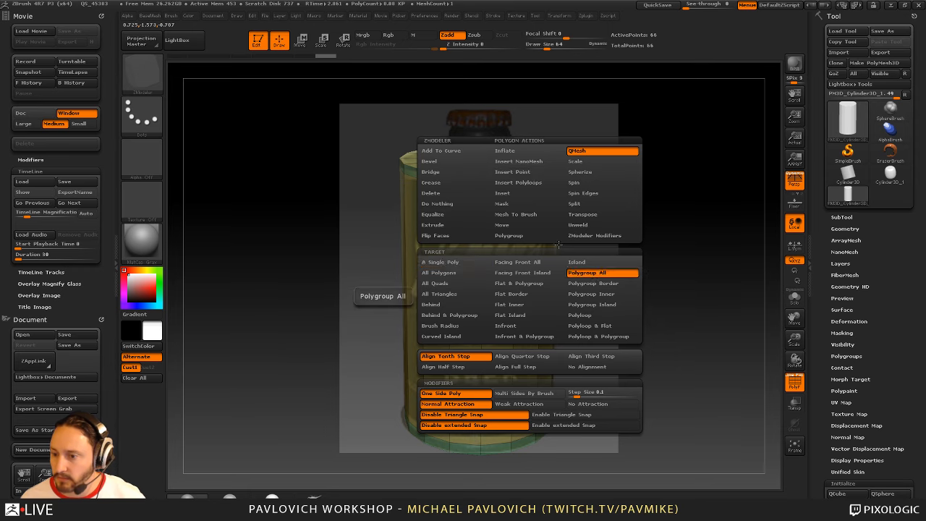
{"action": "left_click_drag", "start_coordinate": [529, 174], "coordinate": [531, 163]}
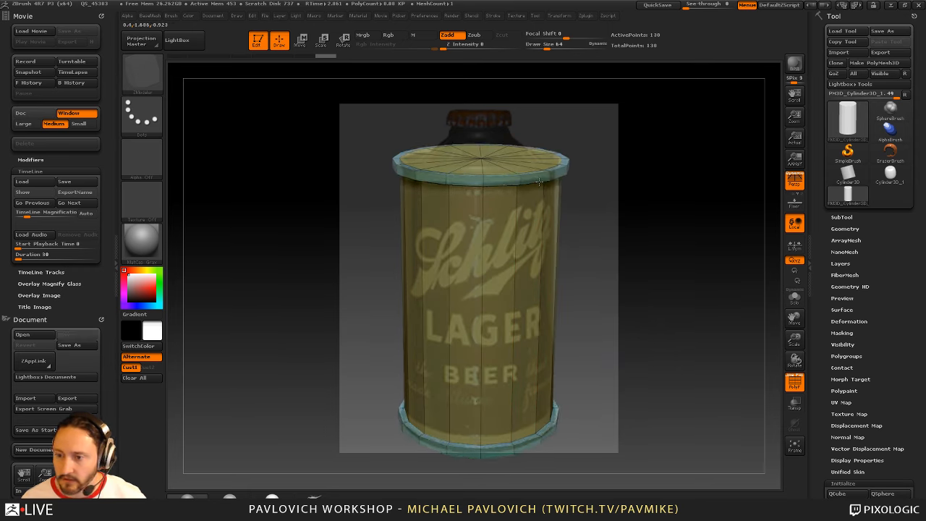
{"action": "left_click_drag", "start_coordinate": [627, 203], "coordinate": [565, 255]}
{"action": "key", "text": "shift+z"}
Bevel the upper and lower outer edge loops of the can's top and bottom rims with the ZModeler Bevel edge action
{"action": "key", "text": "space"}
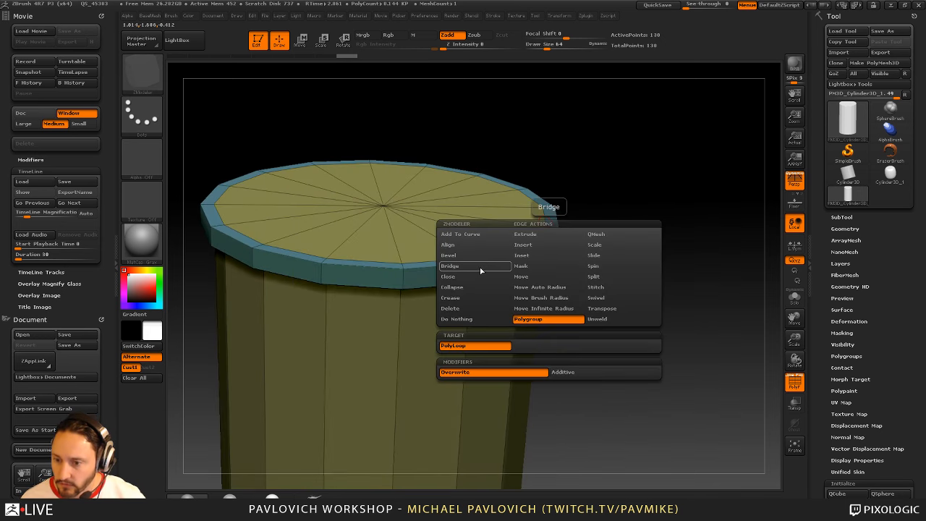
{"action": "left_click", "coordinate": [450, 255]}
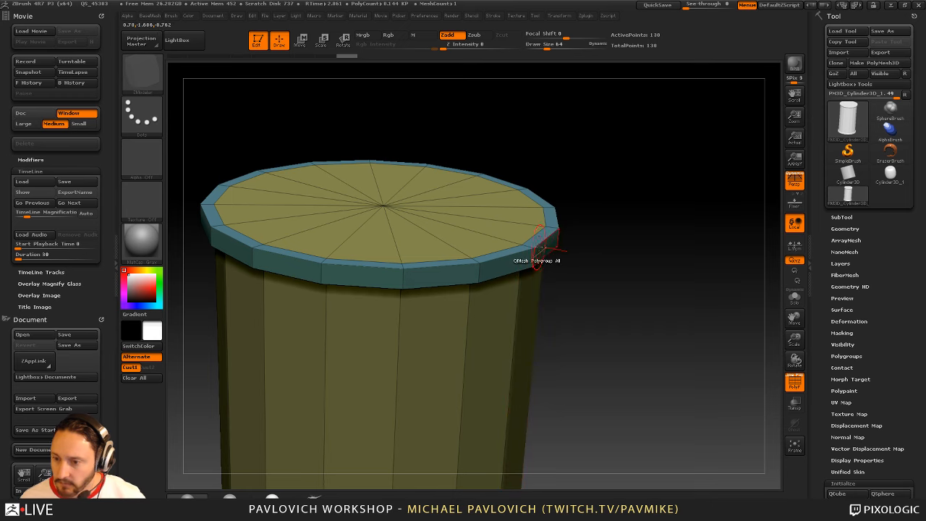
{"action": "left_click_drag", "start_coordinate": [545, 242], "coordinate": [556, 244]}
{"action": "left_click_drag", "start_coordinate": [570, 317], "coordinate": [554, 265]}
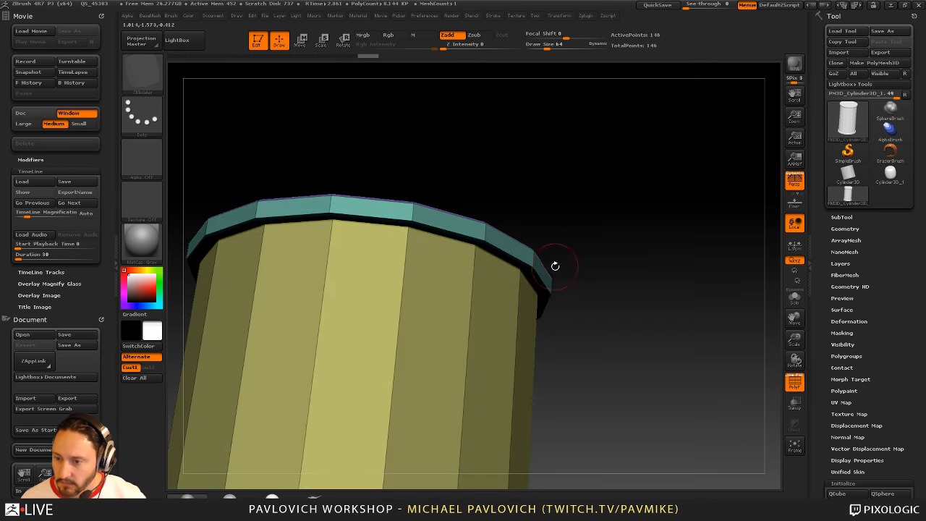
{"action": "left_click", "coordinate": [541, 275]}
{"action": "left_click_drag", "start_coordinate": [613, 283], "coordinate": [651, 281]}
{"action": "left_click", "coordinate": [515, 350]}
{"action": "left_click_drag", "start_coordinate": [616, 341], "coordinate": [496, 384]}
{"action": "left_click", "coordinate": [496, 387]}
{"action": "left_click_drag", "start_coordinate": [594, 296], "coordinate": [598, 260]}
Activate symmetry across the X axis for the can
{"action": "left_click", "coordinate": [560, 15]}
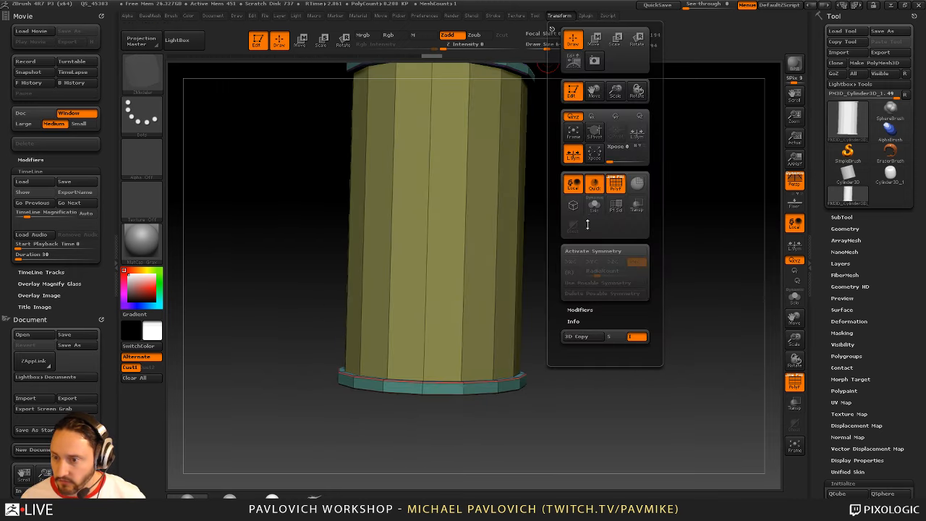
{"action": "left_click", "coordinate": [594, 252]}
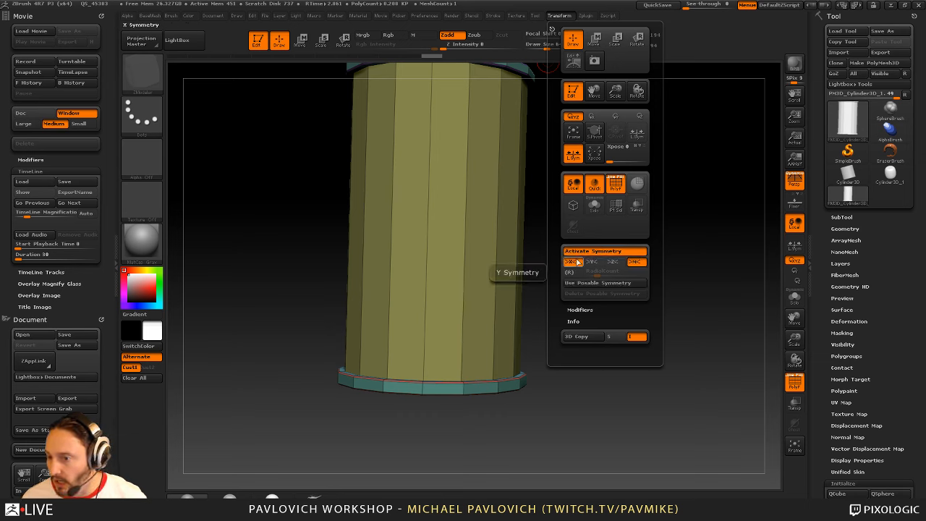
{"action": "left_click", "coordinate": [559, 15]}
{"action": "left_click", "coordinate": [518, 15]}
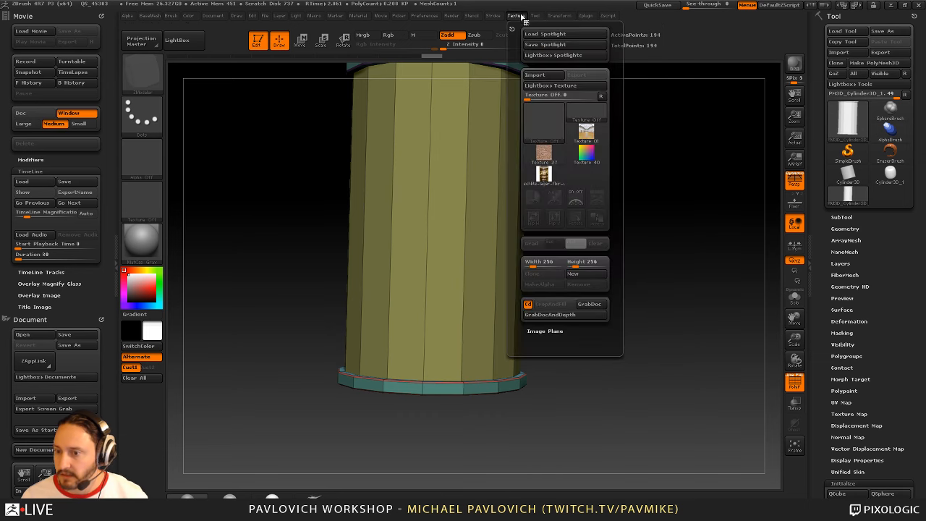
{"action": "left_click", "coordinate": [559, 16]}
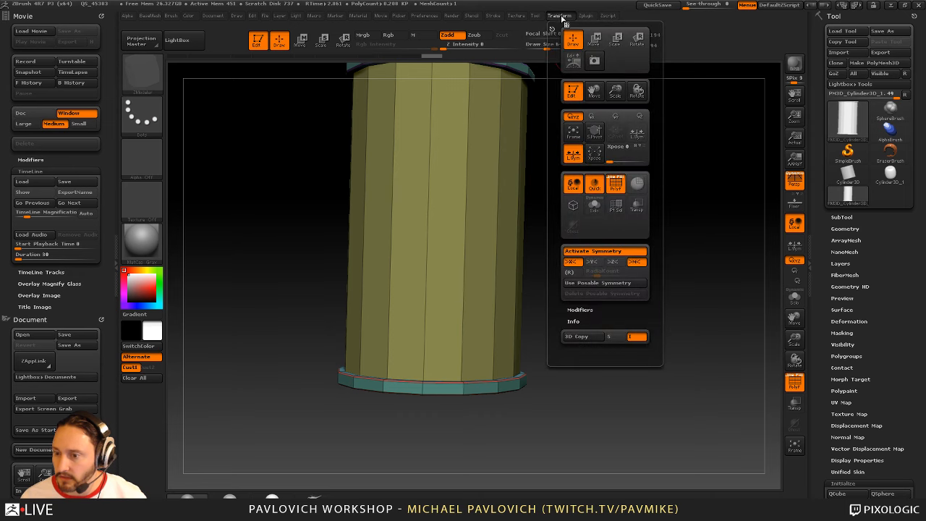
Check the whole can in a straight side view with perspective off and the floor grid toggled, and restore perspective
{"action": "key", "text": "f"}
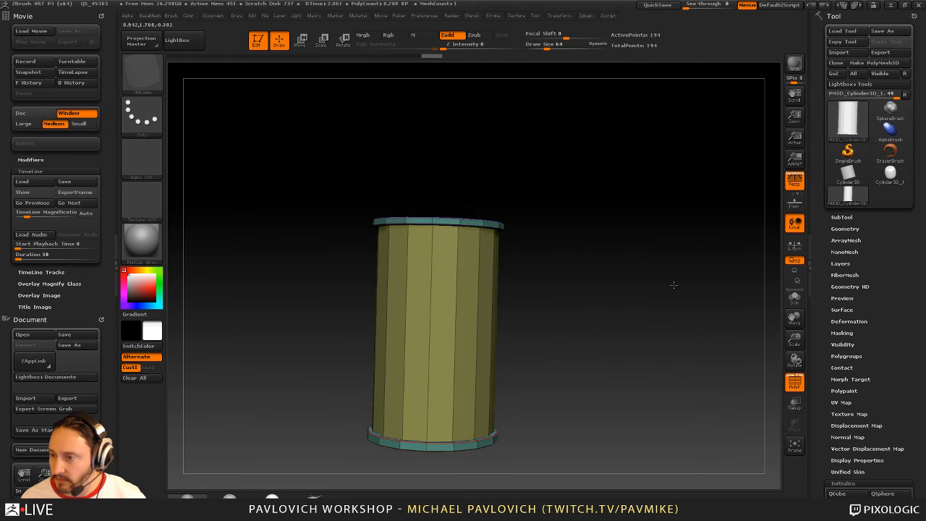
{"action": "left_click", "coordinate": [795, 205]}
{"action": "mouse_move", "coordinate": [702, 205]}
{"action": "left_mouse_down"}
{"action": "mouse_move", "coordinate": [621, 217]}
{"action": "mouse_move", "coordinate": [629, 208]}
{"action": "mouse_move", "coordinate": [637, 215]}
{"action": "mouse_move", "coordinate": [459, 314]}
{"action": "mouse_move", "coordinate": [653, 256]}
{"action": "mouse_move", "coordinate": [692, 217]}
{"action": "left_mouse_up"}
{"action": "left_click", "coordinate": [799, 189]}
{"action": "left_click", "coordinate": [799, 207]}
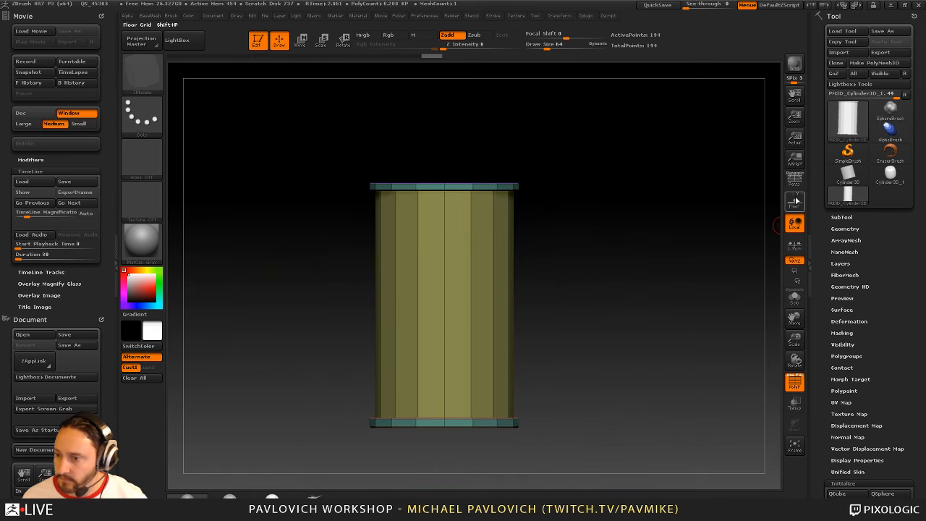
{"action": "left_click_drag", "start_coordinate": [630, 218], "coordinate": [652, 225], "text": "alt"}
{"action": "left_click", "coordinate": [797, 185]}
Set the draw size to 47 and undo the bevels on the can's rims
{"action": "mouse_move", "coordinate": [675, 190]}
{"action": "left_mouse_down"}
{"action": "mouse_move", "coordinate": [672, 234]}
{"action": "mouse_move", "coordinate": [641, 196]}
{"action": "mouse_move", "coordinate": [661, 212]}
{"action": "mouse_move", "coordinate": [641, 238]}
{"action": "mouse_move", "coordinate": [627, 343]}
{"action": "left_mouse_up"}
{"action": "key", "text": "s"}
{"action": "left_click", "coordinate": [670, 233]}
{"action": "mouse_move", "coordinate": [628, 343]}
{"action": "left_mouse_down"}
{"action": "mouse_move", "coordinate": [639, 338]}
{"action": "mouse_move", "coordinate": [642, 295]}
{"action": "mouse_move", "coordinate": [657, 299]}
{"action": "mouse_move", "coordinate": [579, 240]}
{"action": "left_mouse_up"}
{"action": "key", "text": "ctrl"}
{"action": "key", "text": "ctrl+z"}
{"action": "key", "text": "ctrl+z"}
{"action": "key", "text": "ctrl+z"}
{"action": "key", "text": "b"}
{"action": "key", "text": "z"}
{"action": "key", "text": "m"}
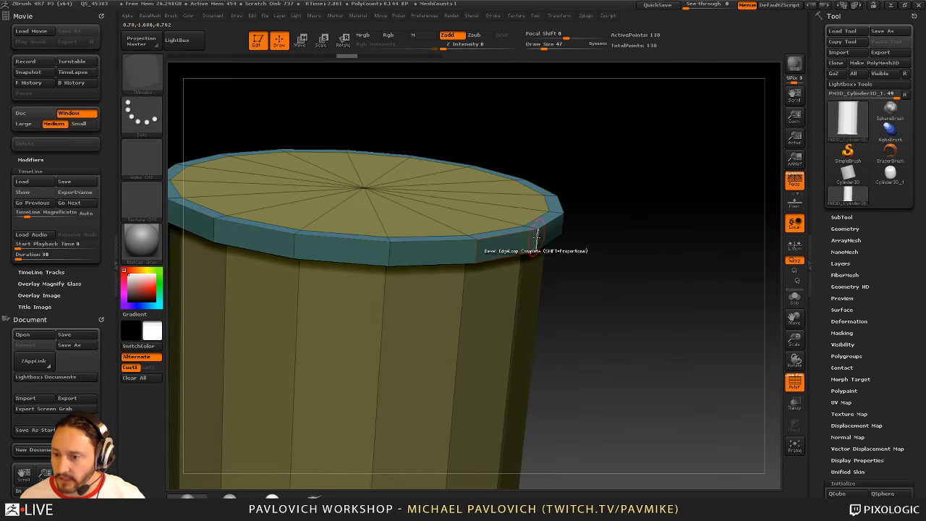
Give the outer side band of the top rim its own polygroup using the Polygroup PolyLoop edge action
{"action": "key", "text": "space"}
{"action": "left_click", "coordinate": [526, 323]}
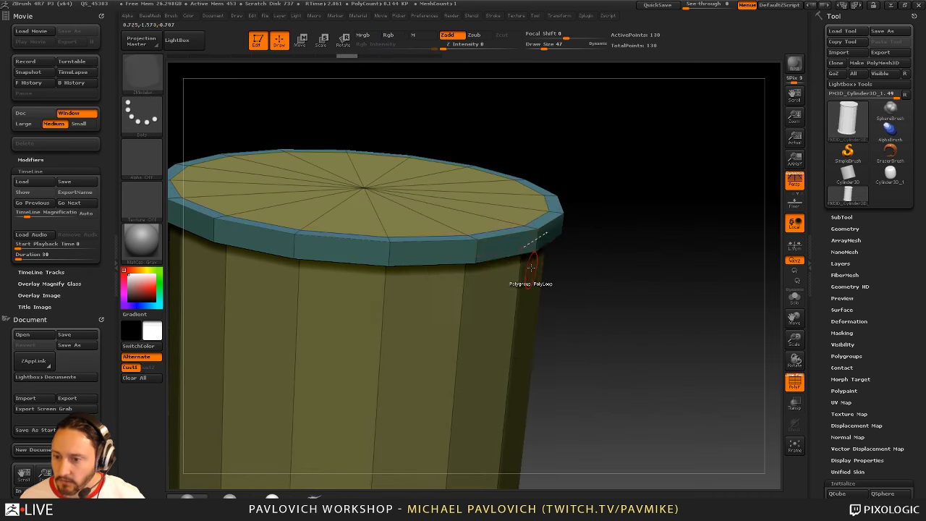
{"action": "left_click", "coordinate": [535, 244]}
{"action": "left_click_drag", "start_coordinate": [640, 265], "coordinate": [613, 269]}
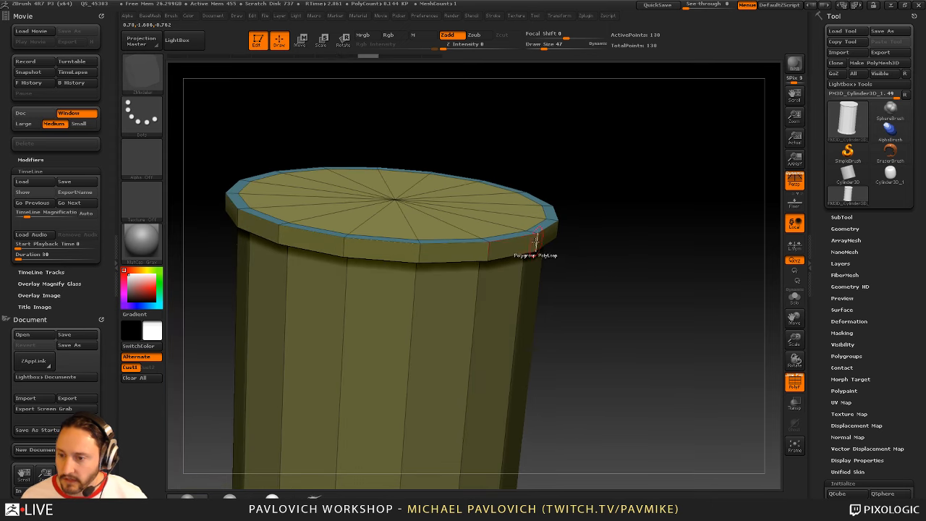
{"action": "left_click", "coordinate": [535, 244]}
{"action": "left_click_drag", "start_coordinate": [541, 239], "coordinate": [457, 304]}
{"action": "key", "text": "space"}
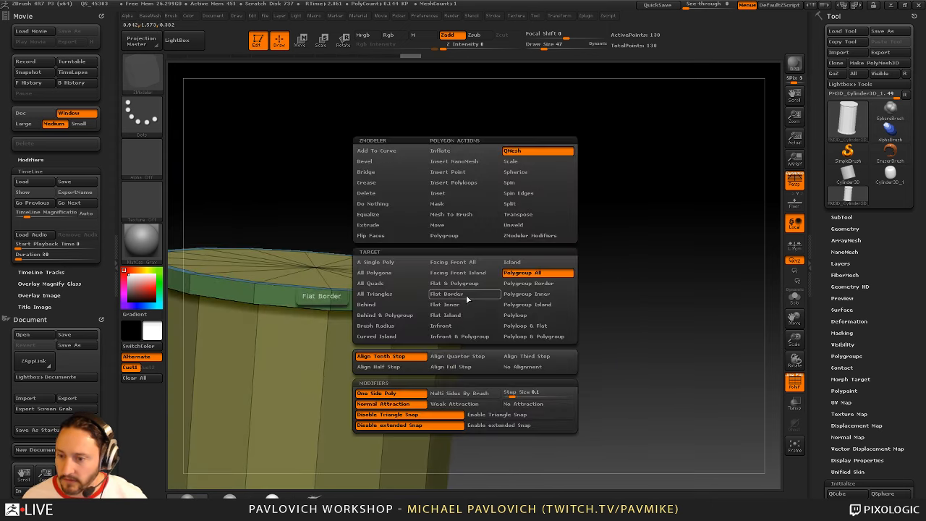
{"action": "left_click_drag", "start_coordinate": [587, 253], "coordinate": [497, 248]}
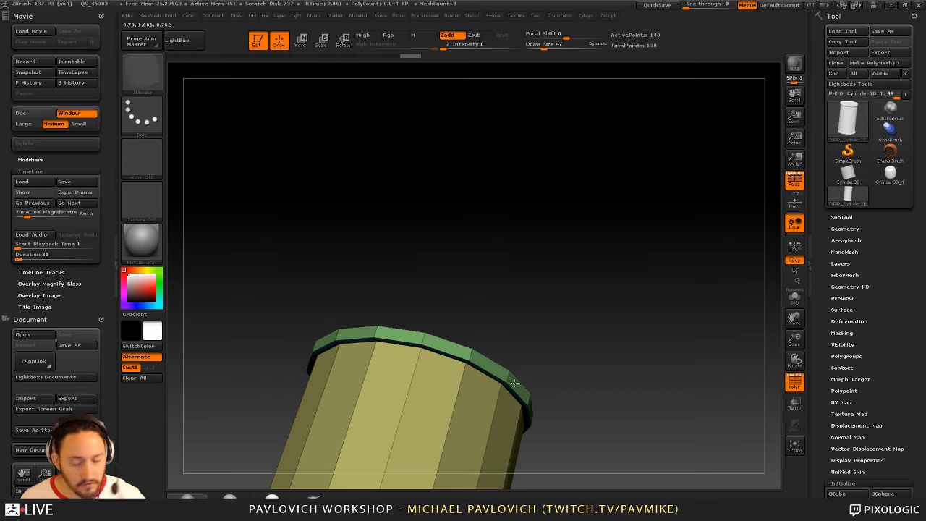
{"action": "left_click_drag", "start_coordinate": [550, 362], "coordinate": [669, 229]}
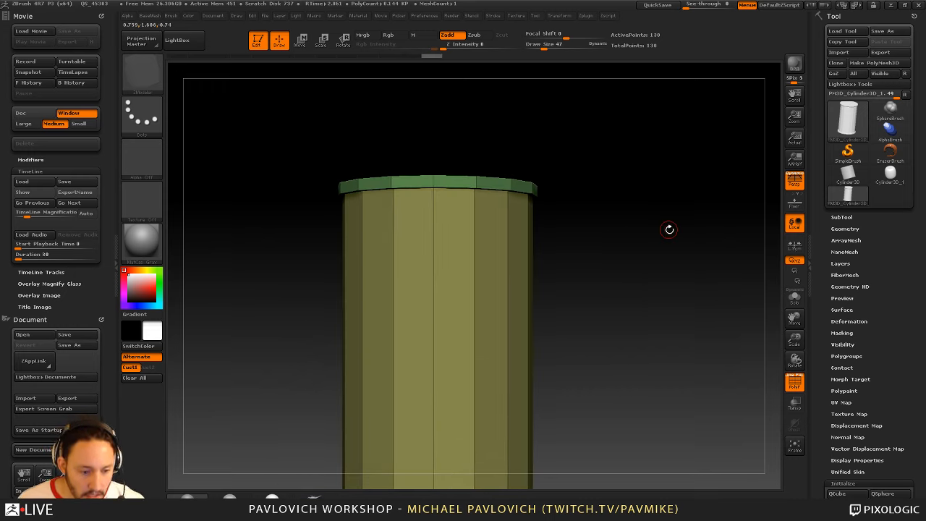
{"action": "left_click_drag", "start_coordinate": [610, 171], "coordinate": [627, 232]}
{"action": "left_click_drag", "start_coordinate": [597, 360], "coordinate": [481, 293]}
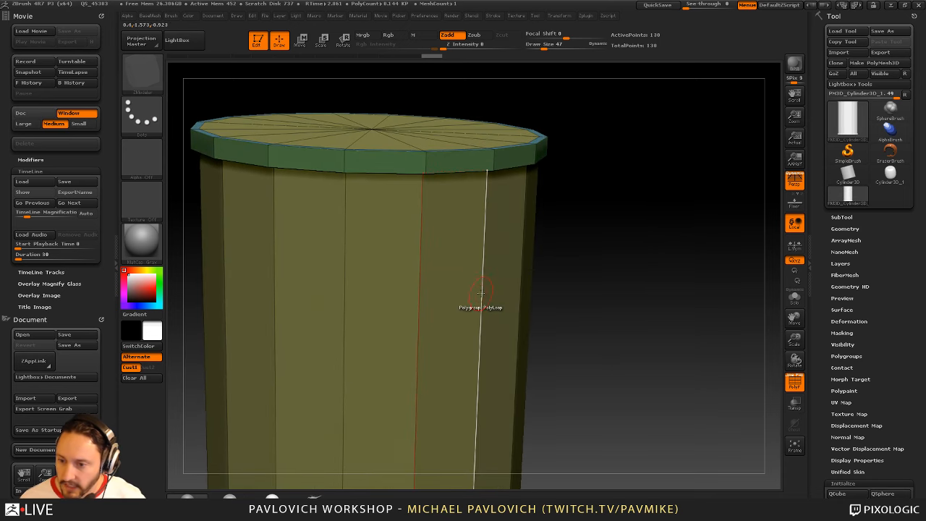
Give the can's side wall its own reddish-brown polygroup using the Polygroup PolyLoop edge action
{"action": "key", "text": "space"}
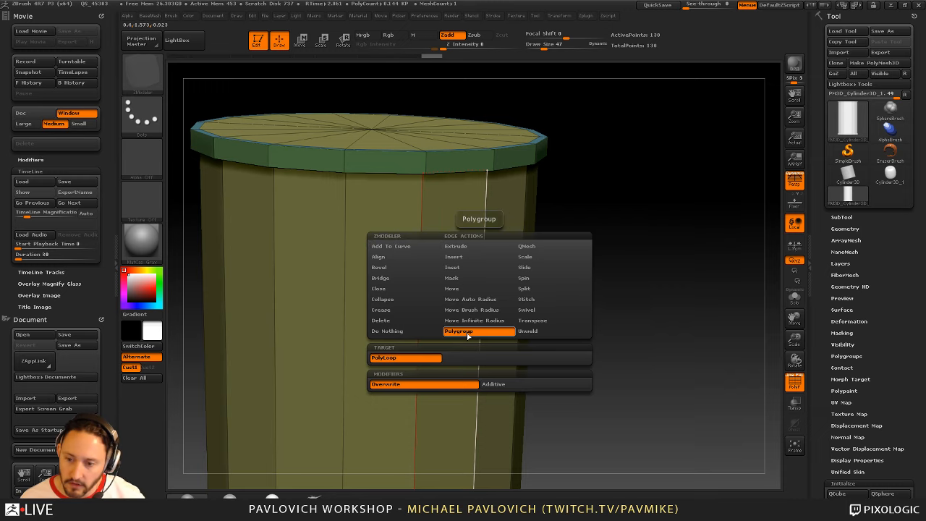
{"action": "left_click", "coordinate": [407, 361]}
{"action": "left_click", "coordinate": [482, 311]}
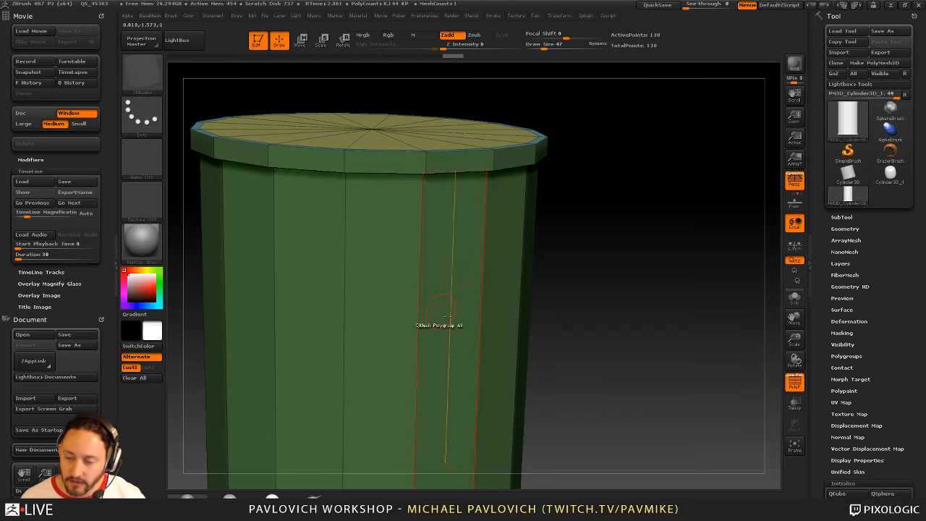
{"action": "left_click", "coordinate": [481, 312]}
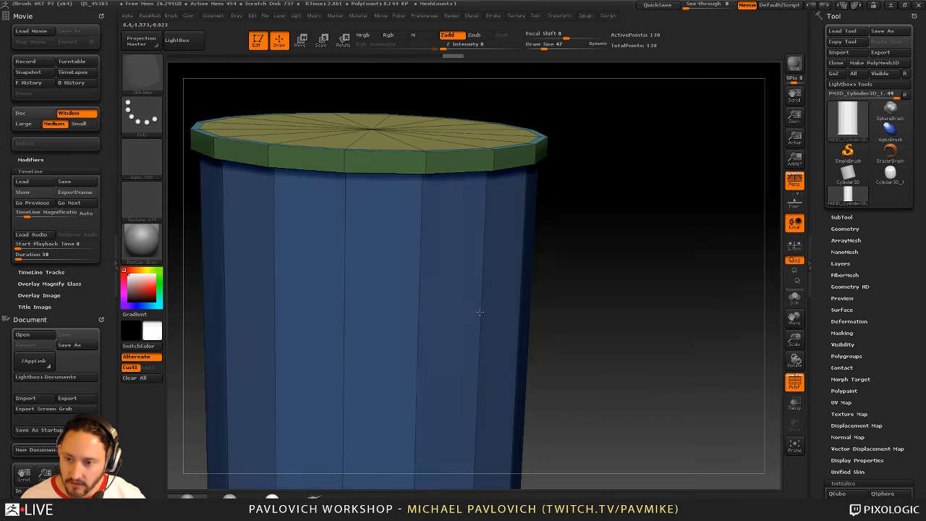
{"action": "key", "text": "alt"}
{"action": "key", "text": "alt"}
Set the draw size to 14 and slide the top rim's inner edge loop inward with Slide EdgeLoop Complete to widen the rim
{"action": "mouse_move", "coordinate": [615, 312]}
{"action": "left_mouse_down", "text": "alt"}
{"action": "mouse_move", "coordinate": [624, 269]}
{"action": "mouse_move", "coordinate": [662, 237]}
{"action": "mouse_move", "coordinate": [632, 283]}
{"action": "mouse_move", "coordinate": [646, 308]}
{"action": "mouse_move", "coordinate": [637, 309]}
{"action": "left_mouse_up", "text": "alt"}
{"action": "key", "text": "s"}
{"action": "mouse_move", "coordinate": [637, 309]}
{"action": "left_mouse_down", "text": "alt"}
{"action": "mouse_move", "coordinate": [633, 272]}
{"action": "mouse_move", "coordinate": [657, 279]}
{"action": "mouse_move", "coordinate": [643, 263]}
{"action": "mouse_move", "coordinate": [656, 320]}
{"action": "mouse_move", "coordinate": [641, 262]}
{"action": "mouse_move", "coordinate": [626, 291]}
{"action": "left_mouse_up", "text": "alt"}
{"action": "key", "text": "space"}
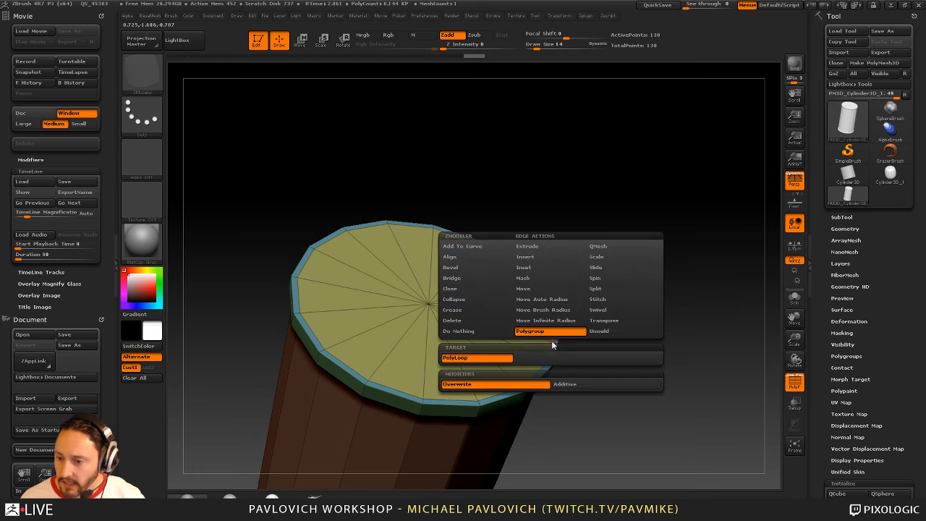
{"action": "left_click", "coordinate": [610, 270]}
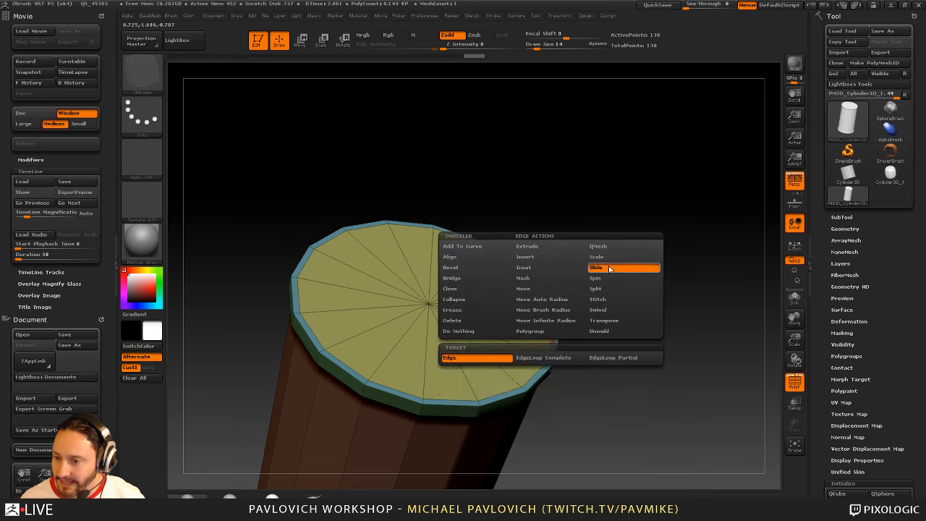
{"action": "left_click", "coordinate": [562, 356]}
{"action": "left_click_drag", "start_coordinate": [554, 346], "coordinate": [527, 336]}
{"action": "left_click_drag", "start_coordinate": [587, 302], "coordinate": [576, 275]}
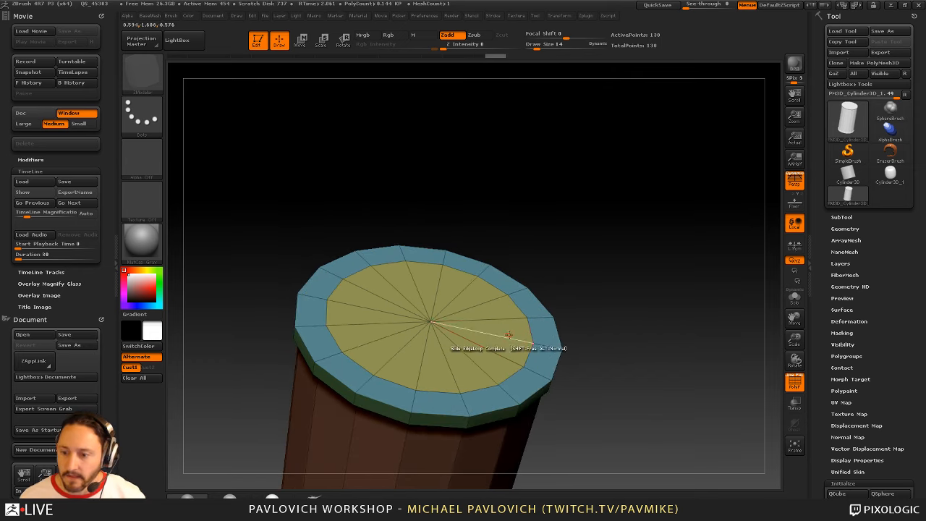
Try to pull the disc inside the can's top rim upward with QMesh
{"action": "key", "text": "space"}
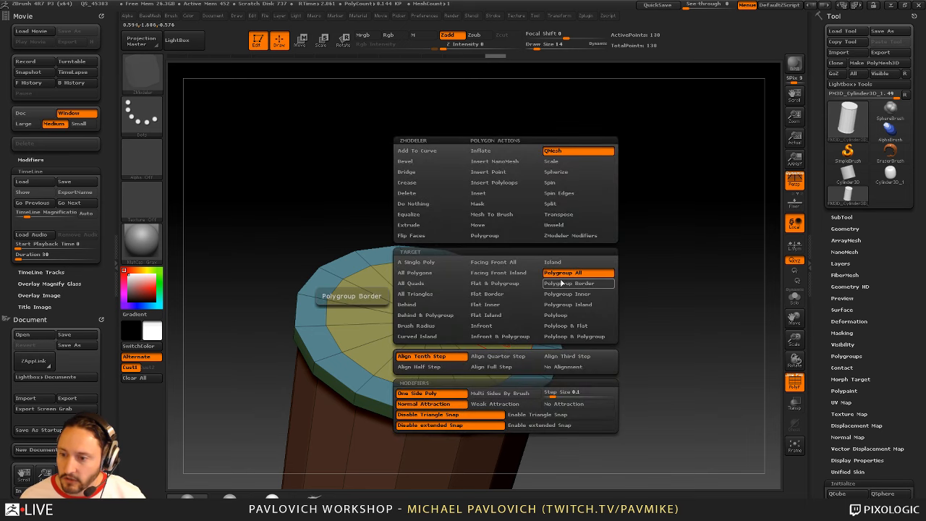
{"action": "key", "text": "space"}
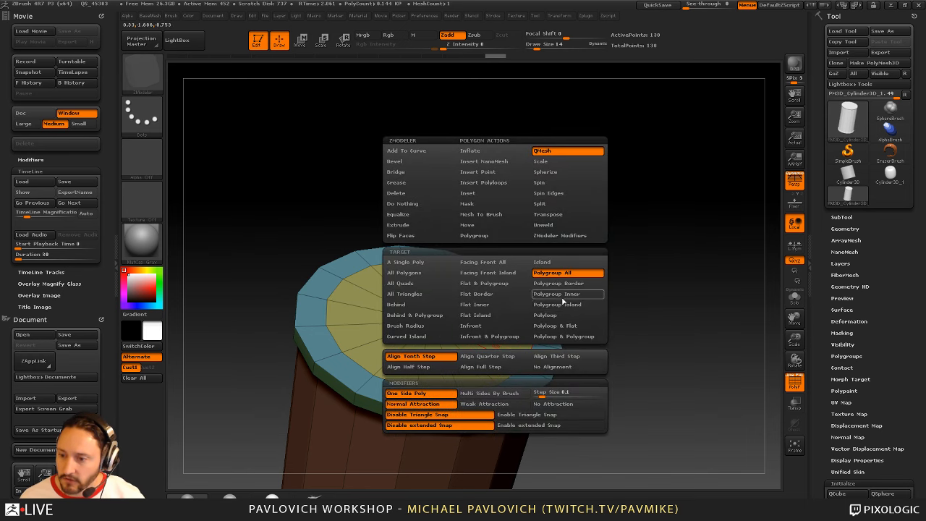
{"action": "left_click_drag", "start_coordinate": [650, 296], "coordinate": [625, 224], "text": "alt"}
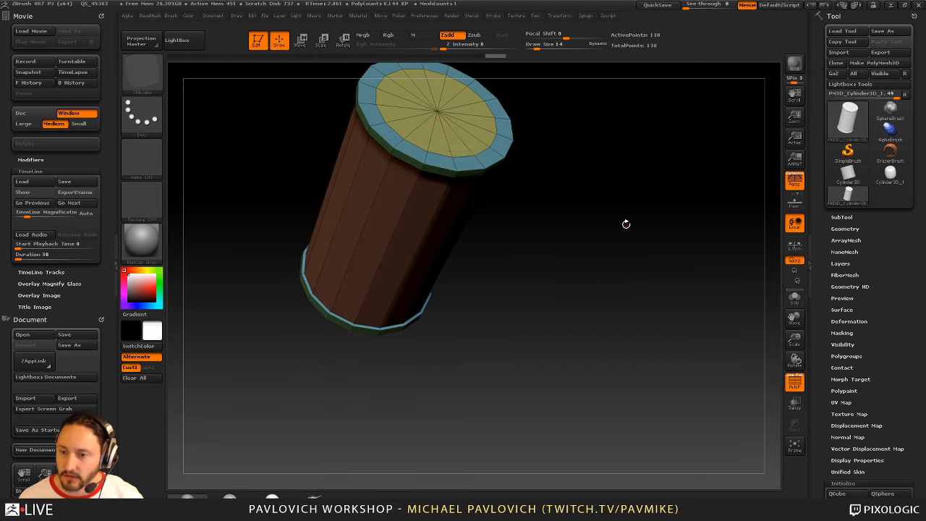
{"action": "key", "text": "space"}
{"action": "left_click", "coordinate": [513, 263]}
{"action": "left_click_drag", "start_coordinate": [613, 272], "coordinate": [613, 235]}
{"action": "left_click_drag", "start_coordinate": [460, 131], "coordinate": [479, 102]}
{"action": "key", "text": "ctrl+z"}
QMesh the disc inside the top rim upward into a raised cap, using the Polygroup Island target
{"action": "key", "text": "space"}
{"action": "left_click", "coordinate": [534, 274]}
{"action": "left_click_drag", "start_coordinate": [539, 266], "coordinate": [569, 209]}
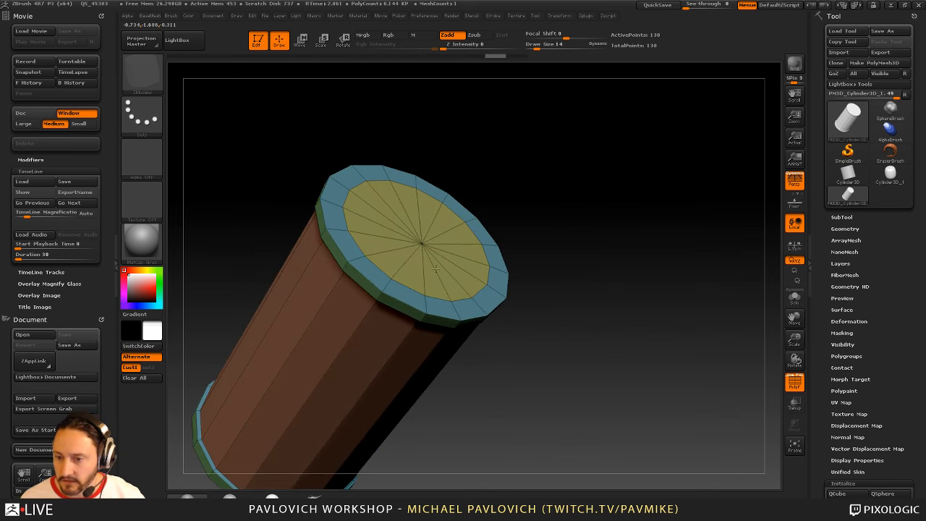
{"action": "left_click_drag", "start_coordinate": [433, 288], "coordinate": [457, 229]}
Recall the Cust1 view over the Spotlight reference and lower the raised cap's top to the height of the can's shoulder
{"action": "left_click_drag", "start_coordinate": [561, 239], "coordinate": [657, 248]}
{"action": "key", "text": "shift+z"}
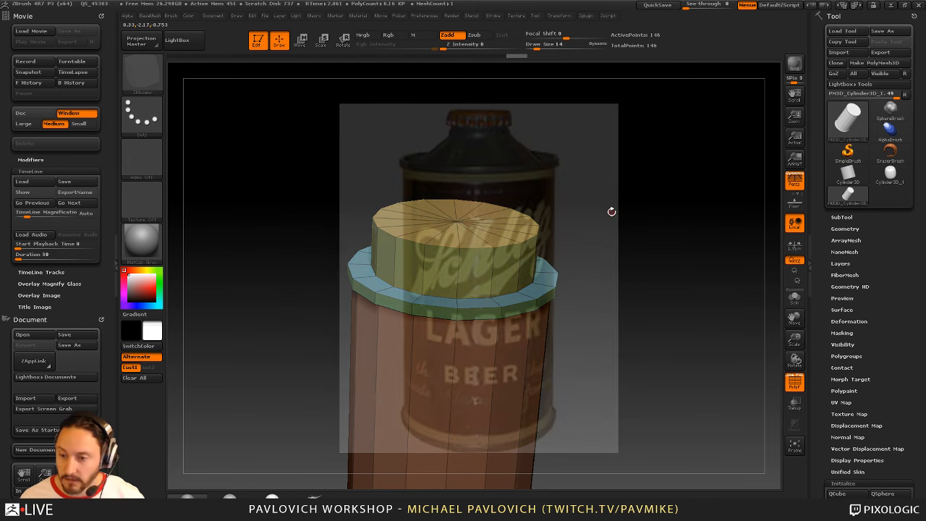
{"action": "left_click_drag", "start_coordinate": [85, 286], "coordinate": [87, 84]}
{"action": "left_click", "coordinate": [66, 411]}
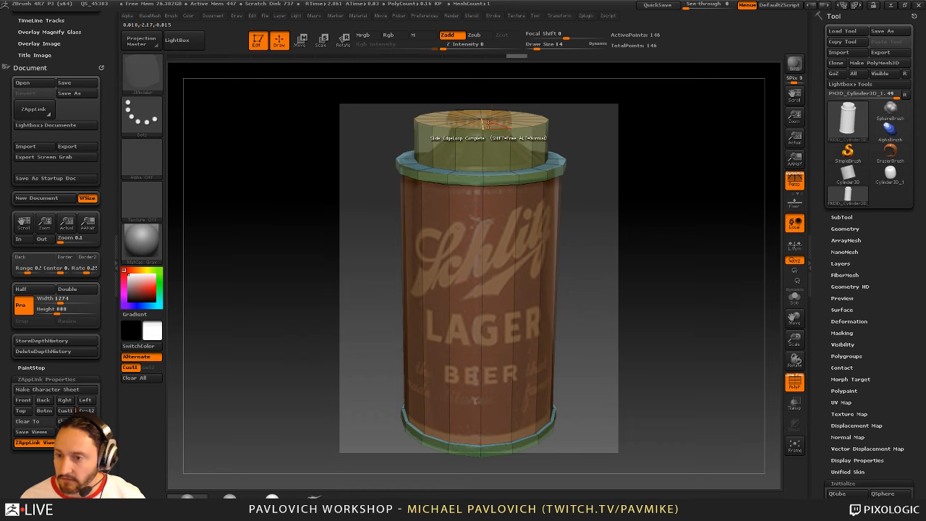
{"action": "mouse_move", "coordinate": [492, 122]}
{"action": "left_mouse_down"}
{"action": "mouse_move", "coordinate": [493, 155]}
{"action": "mouse_move", "coordinate": [497, 141]}
{"action": "mouse_move", "coordinate": [468, 134]}
{"action": "left_mouse_up"}
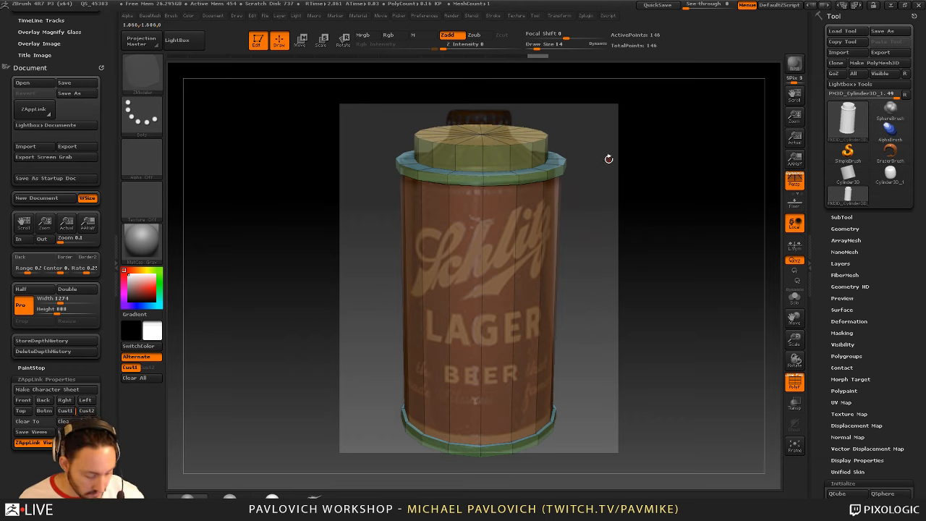
Hide the reference and try to mask the raised cap's top from a straight side view
{"action": "key", "text": "shift+z"}
{"action": "left_click_drag", "start_coordinate": [618, 151], "coordinate": [637, 176], "text": "alt"}
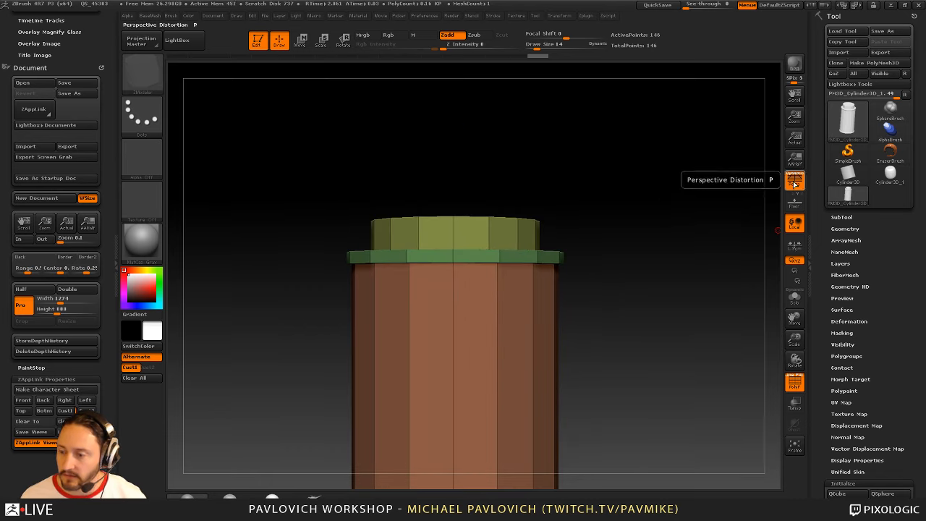
{"action": "left_click_drag", "start_coordinate": [295, 145], "coordinate": [616, 238], "text": "ctrl"}
{"action": "left_click_drag", "start_coordinate": [659, 204], "coordinate": [655, 236]}
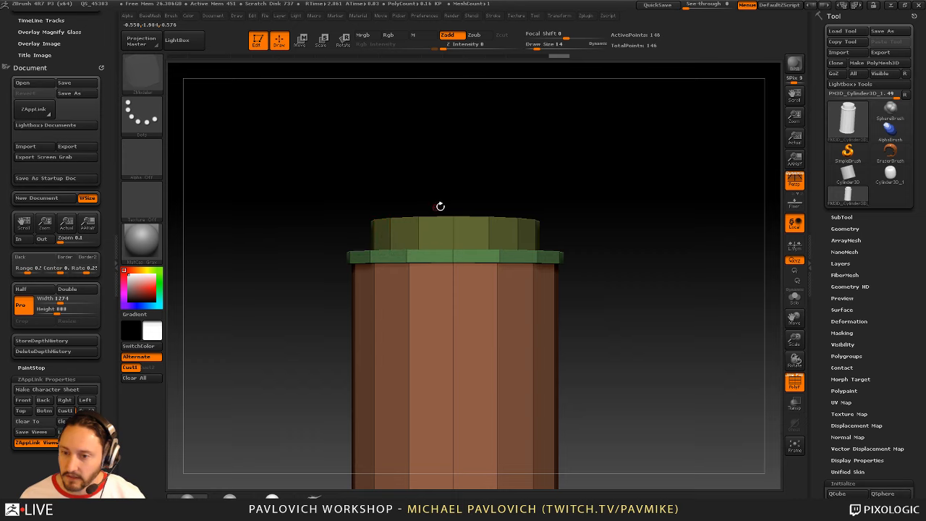
{"action": "key", "text": "ctrl"}
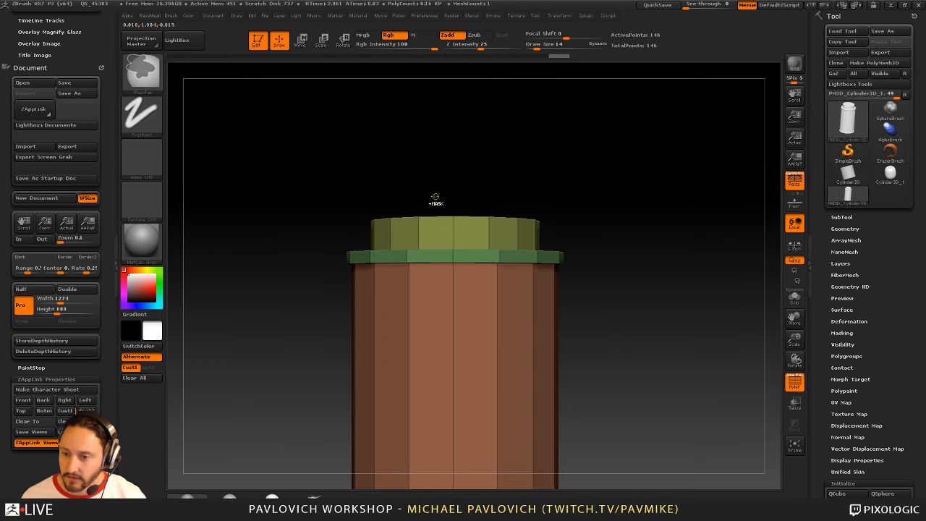
{"action": "left_click_drag", "start_coordinate": [418, 188], "coordinate": [500, 227], "text": "ctrl"}
{"action": "mouse_move", "coordinate": [669, 261]}
{"action": "left_mouse_down"}
{"action": "mouse_move", "coordinate": [641, 261]}
{"action": "mouse_move", "coordinate": [645, 253]}
{"action": "mouse_move", "coordinate": [685, 262]}
{"action": "left_mouse_up"}
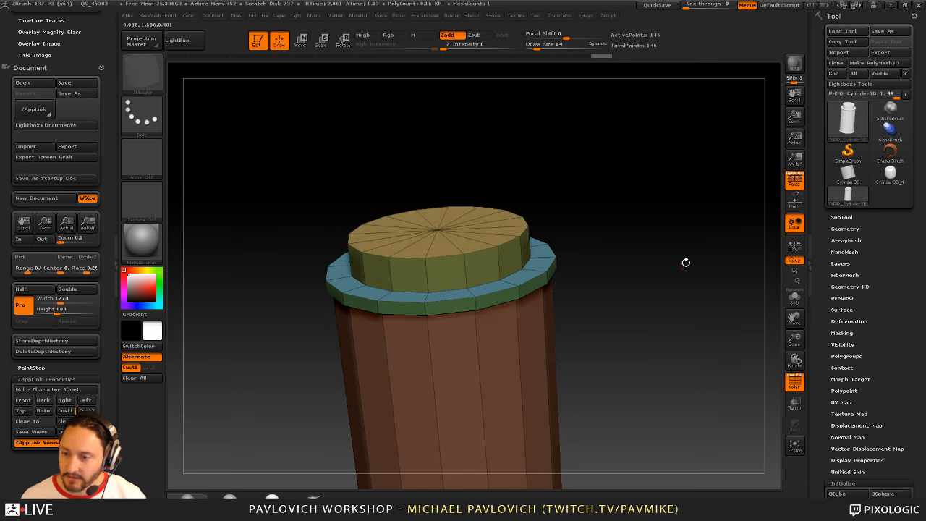
{"action": "left_click", "coordinate": [795, 186]}
{"action": "left_click", "coordinate": [794, 188]}
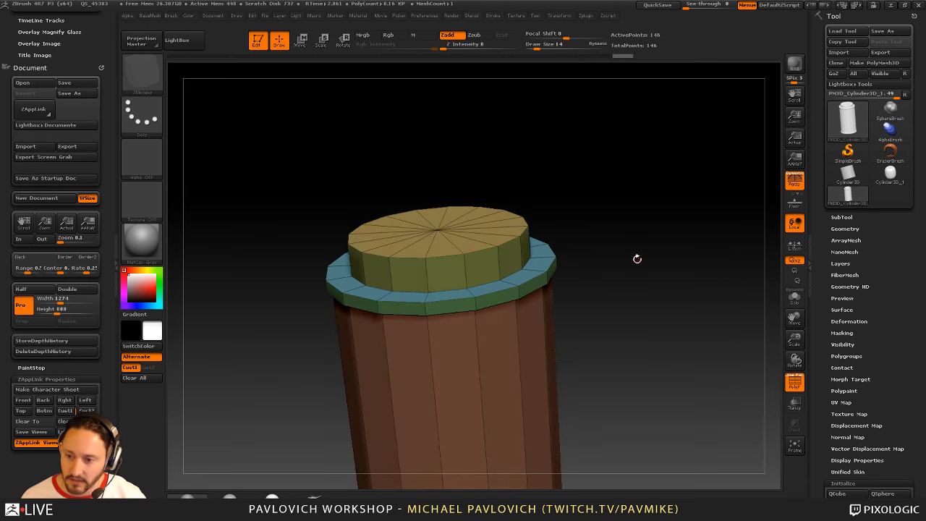
Place an upright Move transpose line starting at the center of the raised cap's top
{"action": "left_click_drag", "start_coordinate": [635, 258], "coordinate": [651, 257]}
{"action": "key", "text": "w"}
{"action": "left_click", "coordinate": [460, 232]}
{"action": "left_click_drag", "start_coordinate": [652, 206], "coordinate": [605, 201]}
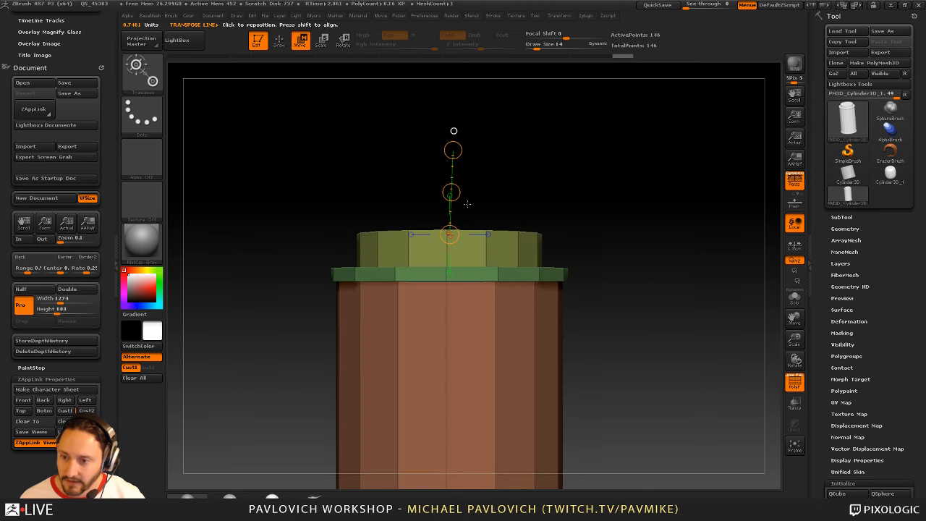
{"action": "left_click_drag", "start_coordinate": [488, 151], "coordinate": [504, 269]}
{"action": "left_click", "coordinate": [509, 293]}
{"action": "left_click", "coordinate": [450, 232]}
{"action": "left_click_drag", "start_coordinate": [583, 223], "coordinate": [454, 150]}
{"action": "key", "text": "ctrl+z"}
Turn perspective off and mask everything except the raised cap's top face from a straight side view
{"action": "left_click", "coordinate": [796, 185]}
{"action": "left_click_drag", "start_coordinate": [666, 174], "coordinate": [641, 185]}
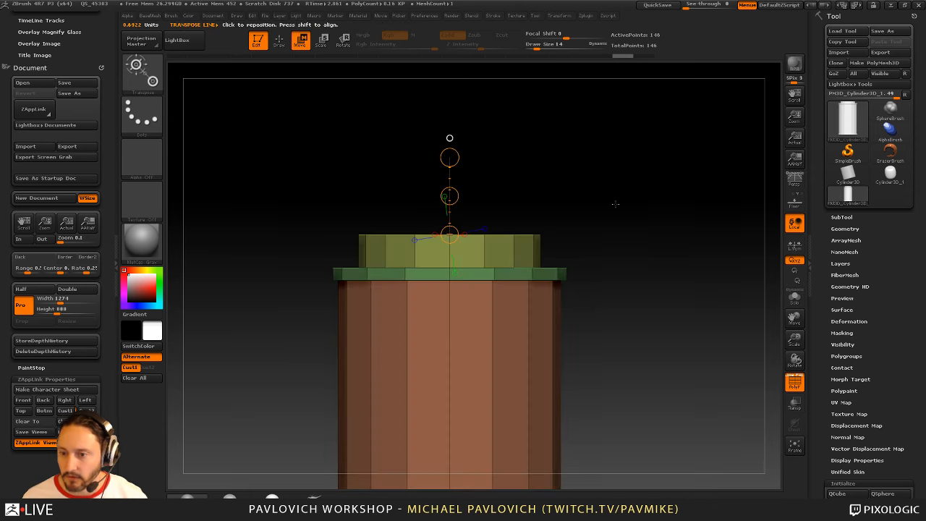
{"action": "left_click_drag", "start_coordinate": [536, 224], "coordinate": [570, 211]}
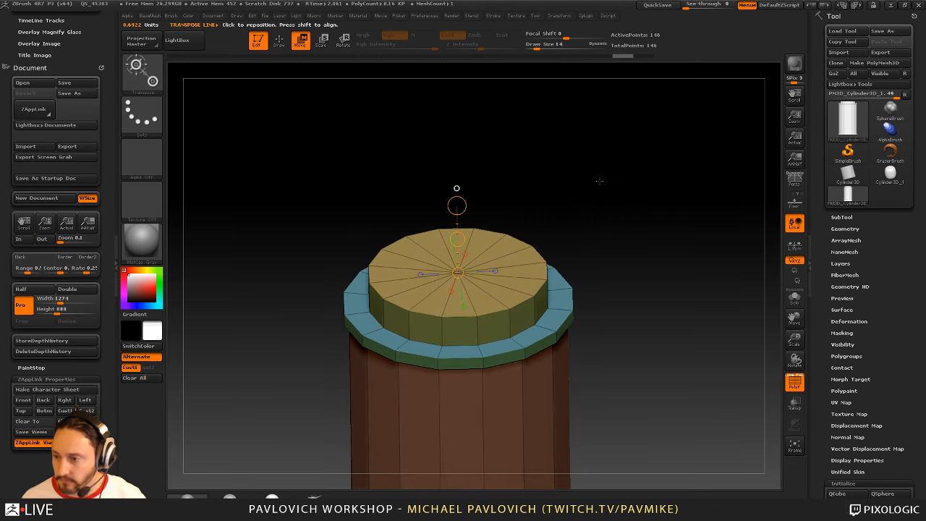
{"action": "left_click_drag", "start_coordinate": [599, 181], "coordinate": [565, 173]}
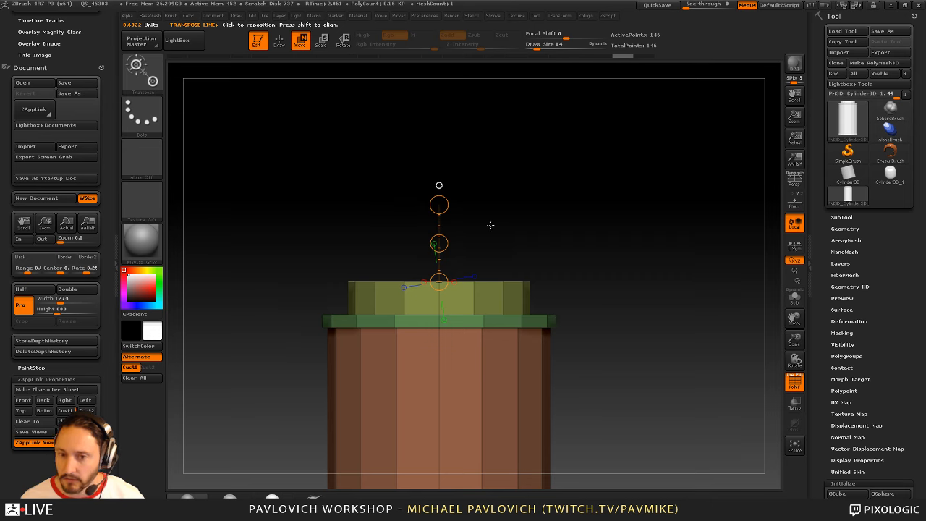
{"action": "left_click_drag", "start_coordinate": [519, 213], "coordinate": [581, 199]}
{"action": "left_click_drag", "start_coordinate": [260, 151], "coordinate": [631, 289], "text": "ctrl"}
{"action": "left_click_drag", "start_coordinate": [642, 256], "coordinate": [657, 277]}
{"action": "left_click", "coordinate": [663, 288], "text": "ctrl"}
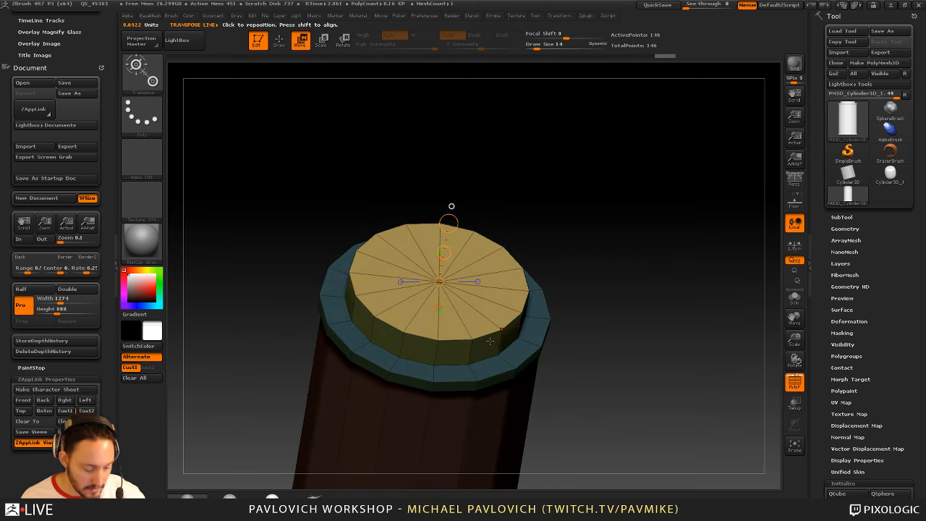
Scale the unmasked top face of the raised cap inward with the Scale transpose line to slope its sides
{"action": "key", "text": "e"}
{"action": "left_click_drag", "start_coordinate": [484, 330], "coordinate": [513, 453]}
{"action": "left_click", "coordinate": [437, 280]}
{"action": "left_click_drag", "start_coordinate": [588, 272], "coordinate": [577, 256]}
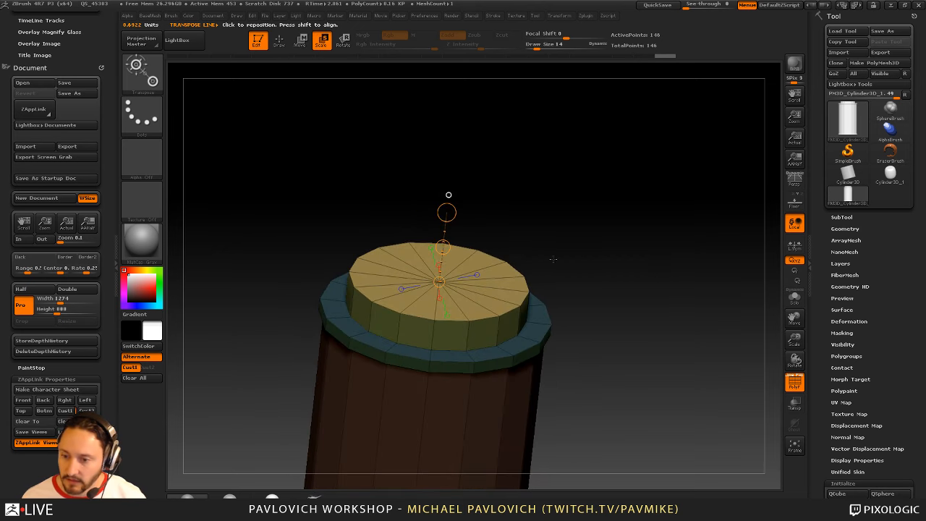
{"action": "left_click_drag", "start_coordinate": [446, 212], "coordinate": [438, 248]}
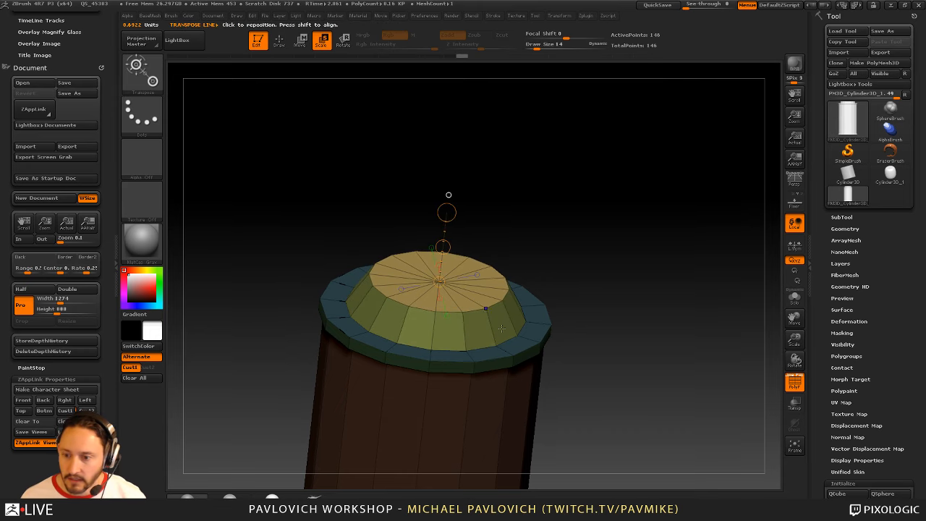
Recall the Cust1 view with the Spotlight reference and perspective on, and shrink the cap's top face to the reference neck width
{"action": "left_click", "coordinate": [64, 410]}
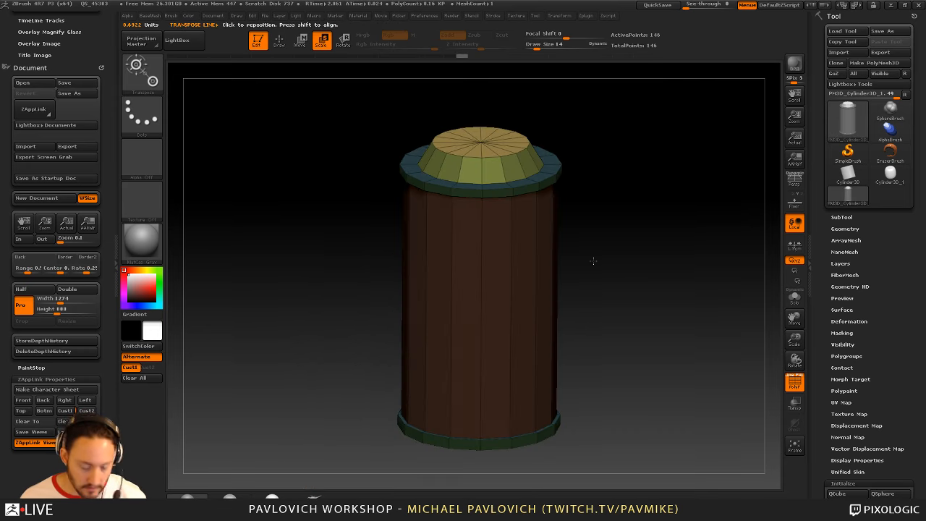
{"action": "key", "text": "shift+z"}
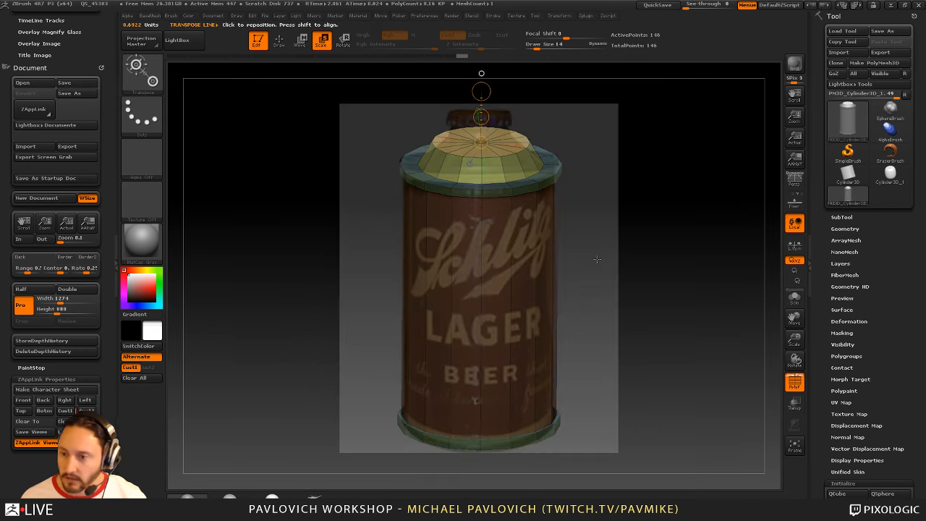
{"action": "left_click", "coordinate": [795, 185]}
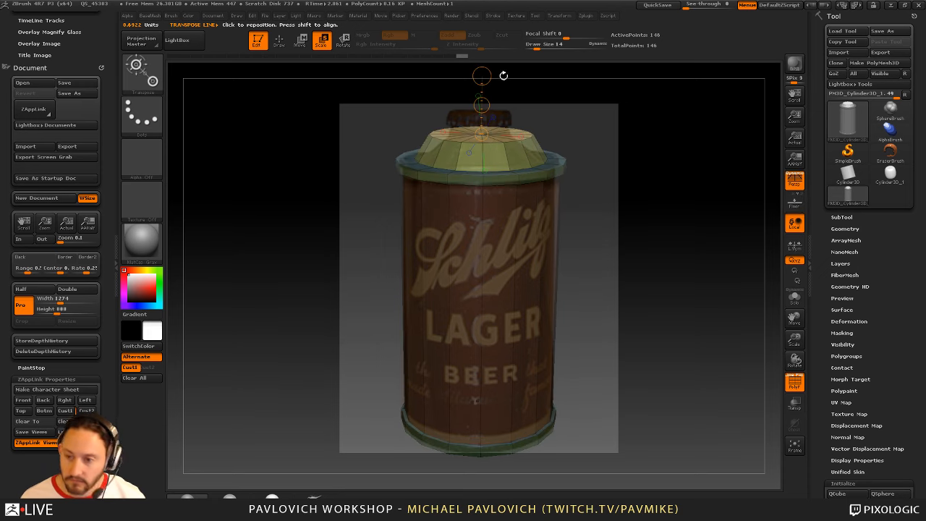
{"action": "left_click_drag", "start_coordinate": [483, 77], "coordinate": [481, 101]}
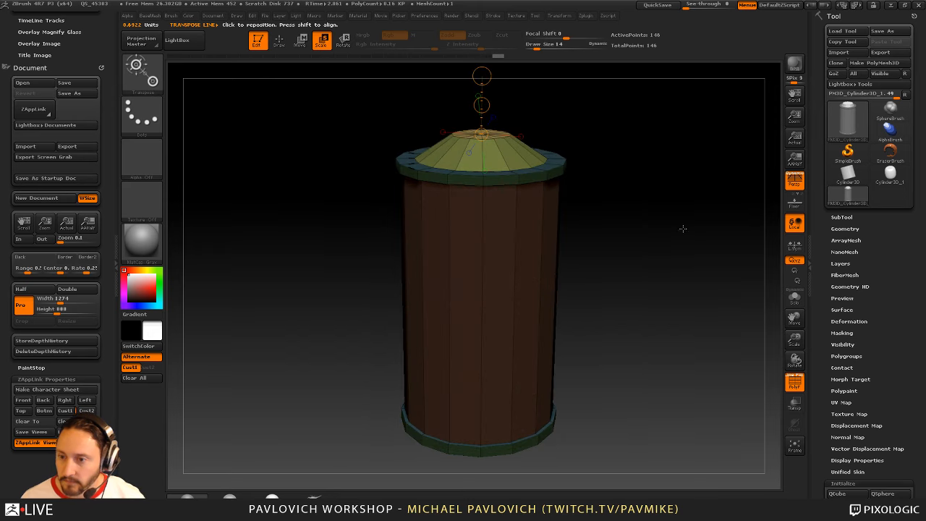
Clear the mask, turn perspective off, and QMesh the small top disc upward into a short neck
{"action": "key", "text": "q"}
{"action": "left_click_drag", "start_coordinate": [690, 195], "coordinate": [692, 218], "text": "alt"}
{"action": "left_click", "coordinate": [795, 181]}
{"action": "left_click_drag", "start_coordinate": [692, 165], "coordinate": [667, 296]}
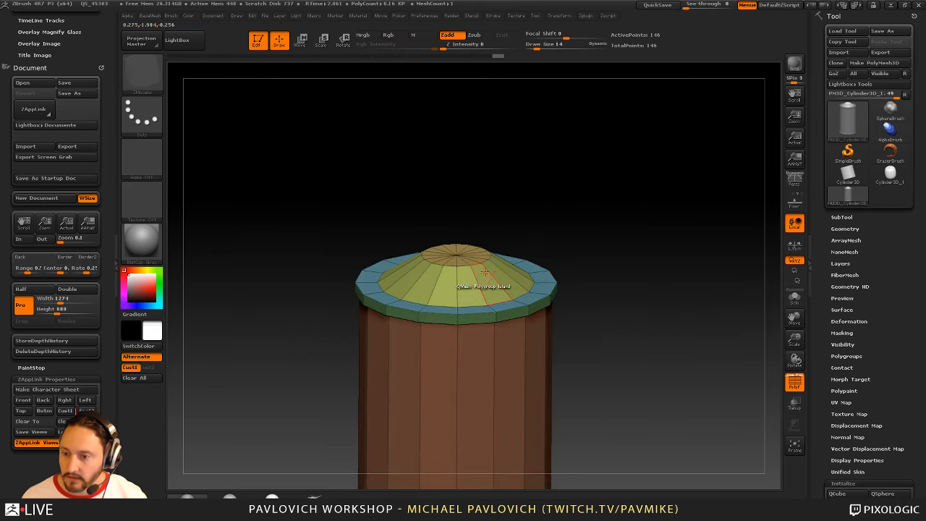
{"action": "key", "text": "space"}
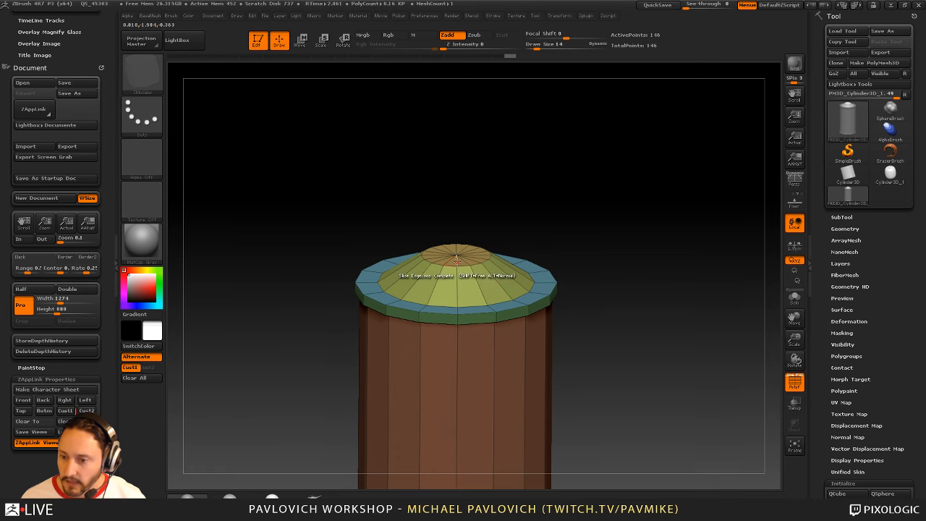
{"action": "left_click_drag", "start_coordinate": [460, 261], "coordinate": [461, 244]}
{"action": "left_click_drag", "start_coordinate": [616, 230], "coordinate": [507, 326], "text": "alt"}
Insert two edge loops around the short neck using the Insert Multiple EdgeLoops edge action
{"action": "key", "text": "space"}
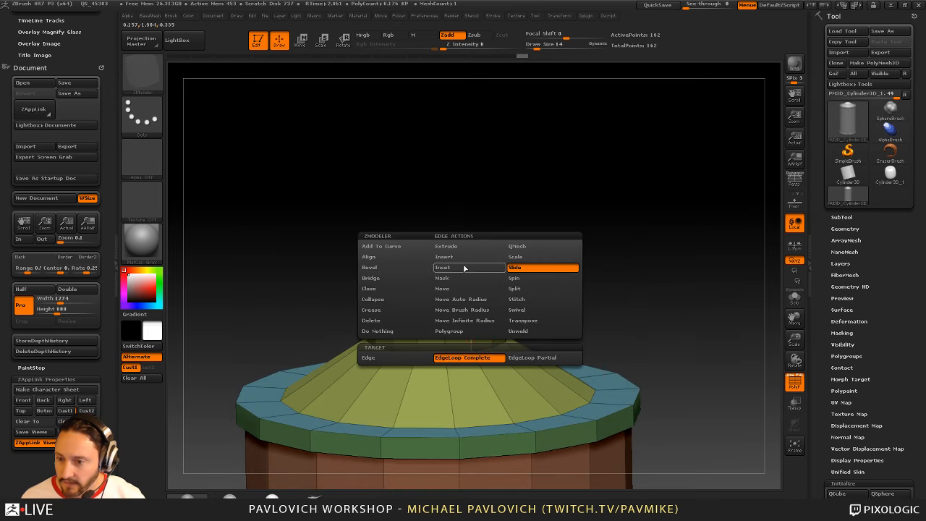
{"action": "left_click", "coordinate": [452, 258]}
{"action": "left_click", "coordinate": [416, 358]}
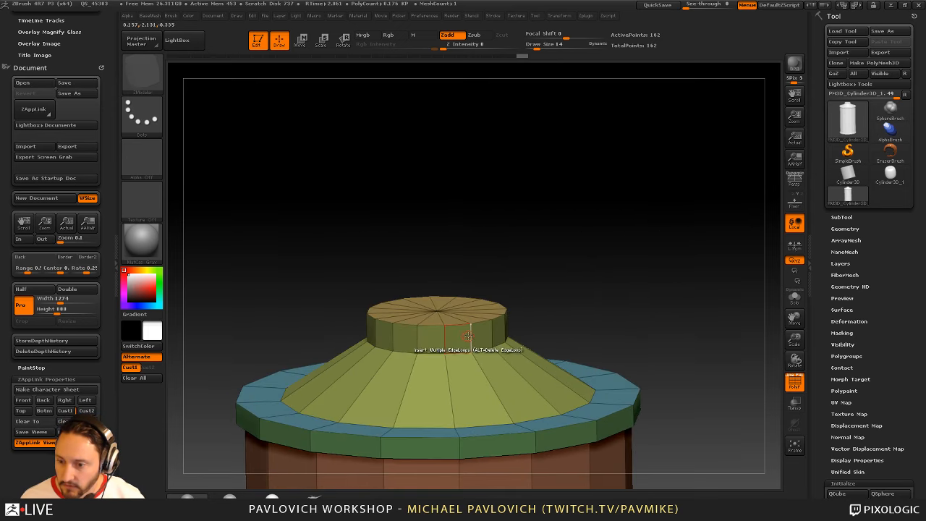
{"action": "key", "text": "space"}
{"action": "left_click", "coordinate": [483, 399]}
{"action": "left_click_drag", "start_coordinate": [473, 349], "coordinate": [521, 319]}
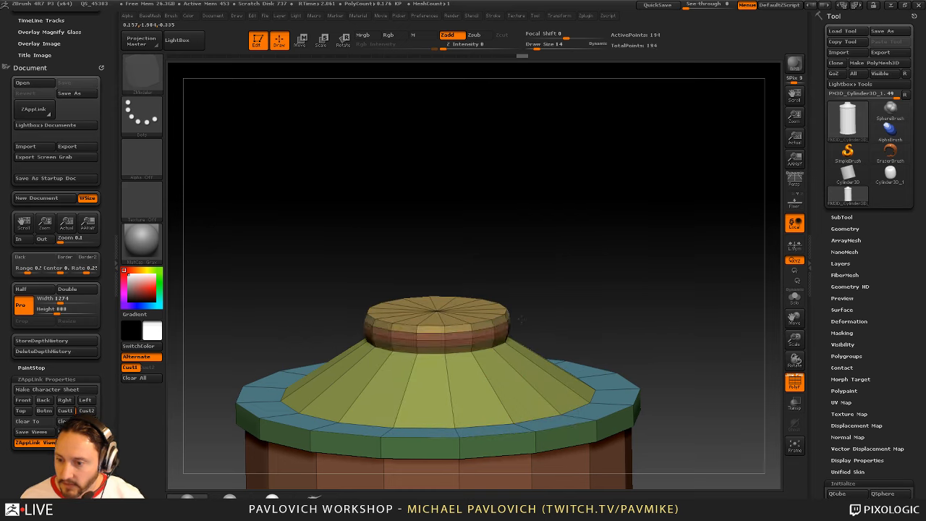
{"action": "key", "text": "ctrl+z"}
Switch to the Standard brush with the whole can in view
{"action": "mouse_move", "coordinate": [628, 288]}
{"action": "left_mouse_down"}
{"action": "mouse_move", "coordinate": [605, 268]}
{"action": "mouse_move", "coordinate": [659, 271]}
{"action": "mouse_move", "coordinate": [644, 255]}
{"action": "mouse_move", "coordinate": [655, 290]}
{"action": "mouse_move", "coordinate": [637, 254]}
{"action": "mouse_move", "coordinate": [653, 251]}
{"action": "mouse_move", "coordinate": [621, 210]}
{"action": "mouse_move", "coordinate": [618, 242]}
{"action": "mouse_move", "coordinate": [615, 232]}
{"action": "mouse_move", "coordinate": [633, 280]}
{"action": "mouse_move", "coordinate": [624, 269]}
{"action": "mouse_move", "coordinate": [615, 275]}
{"action": "mouse_move", "coordinate": [639, 281]}
{"action": "left_mouse_up"}
{"action": "key", "text": "b"}
{"action": "key", "text": "s"}
{"action": "key", "text": "t"}
{"action": "key", "text": "s"}
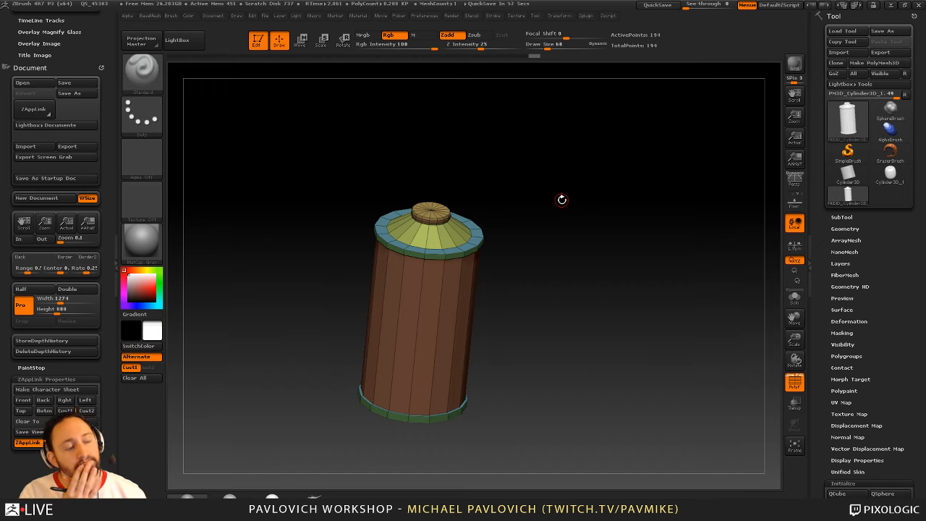
Take the can out of Edit mode, clear it from the canvas, and switch to the SimpleBrush tool
{"action": "mouse_move", "coordinate": [540, 197]}
{"action": "left_mouse_down", "text": "alt"}
{"action": "mouse_move", "coordinate": [531, 235]}
{"action": "mouse_move", "coordinate": [563, 244]}
{"action": "left_mouse_up", "text": "alt"}
{"action": "key", "text": "s"}
{"action": "left_click", "coordinate": [540, 233]}
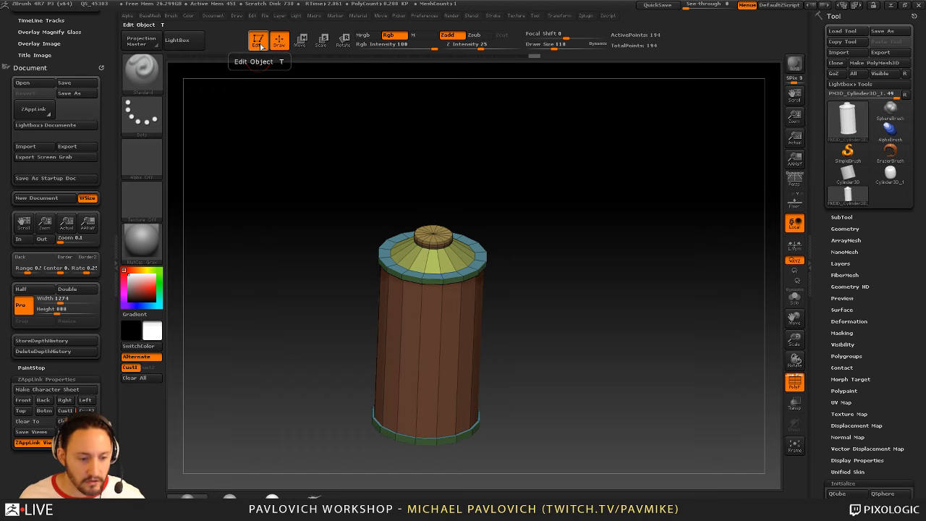
{"action": "left_click", "coordinate": [258, 42]}
{"action": "key", "text": "ctrl+n"}
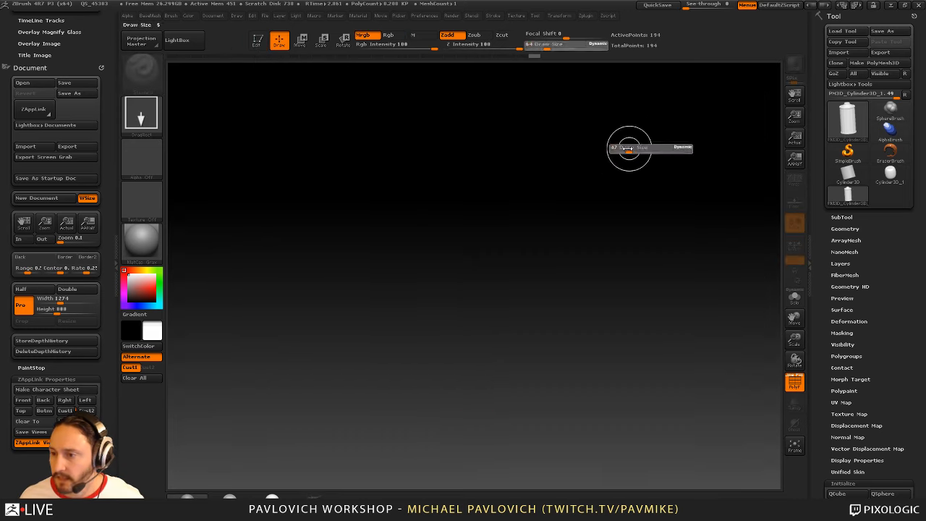
{"action": "mouse_move", "coordinate": [833, 159]}
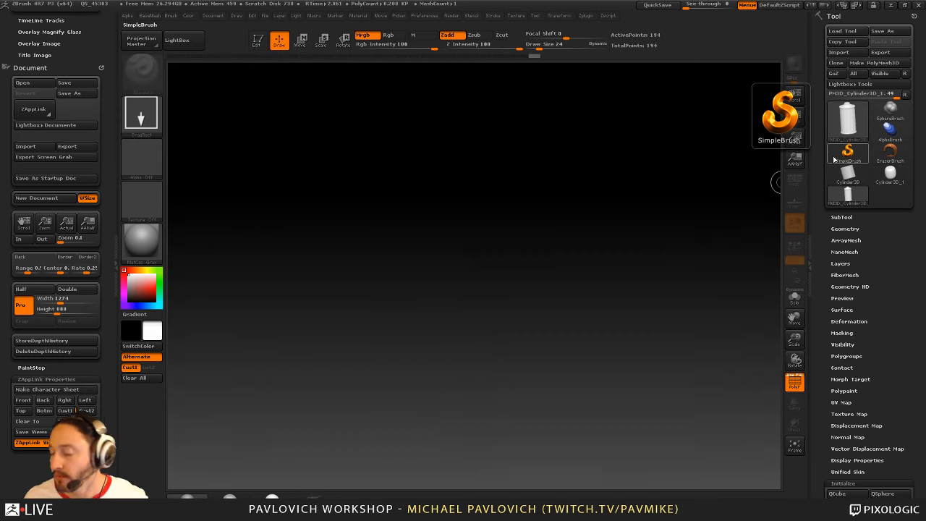
{"action": "left_click", "coordinate": [833, 159]}
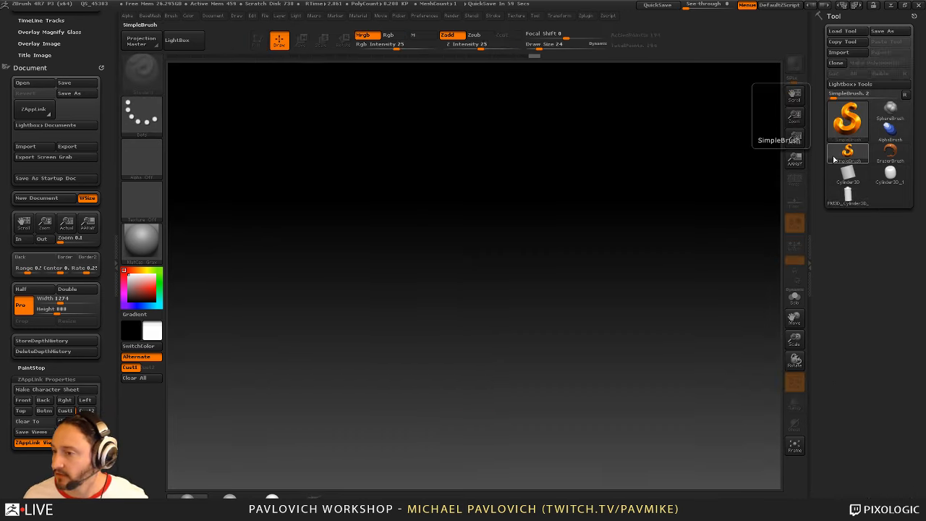
Draw the Cylinder3D_1 primitive onto the empty canvas and put it in Edit mode
{"action": "left_click", "coordinate": [848, 129]}
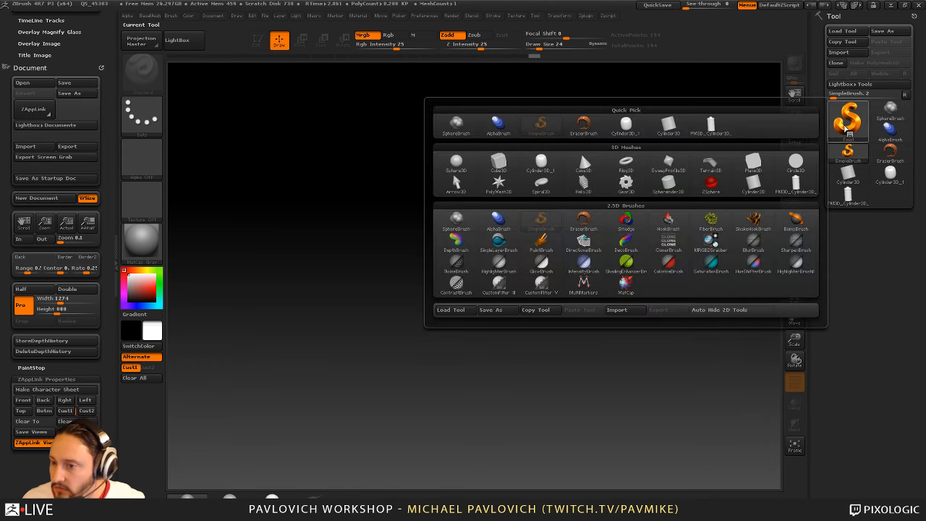
{"action": "left_click", "coordinate": [626, 125]}
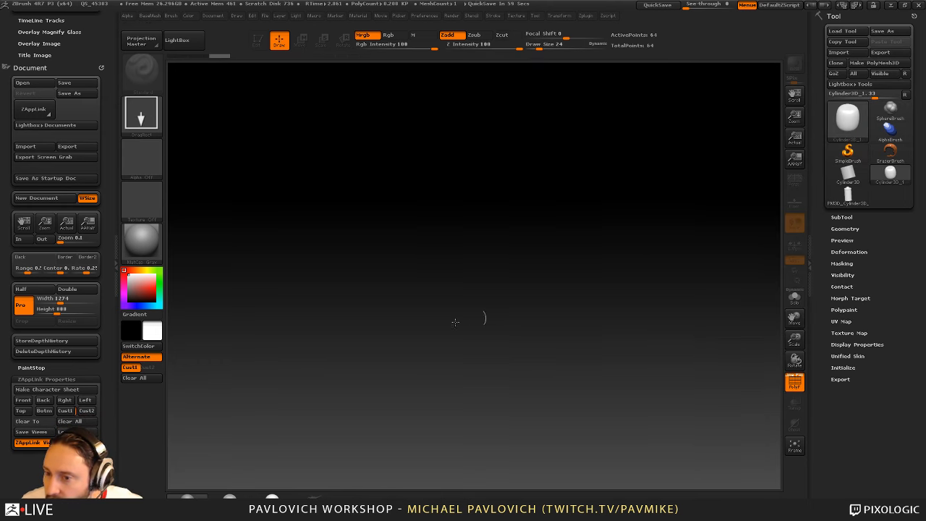
{"action": "left_click_drag", "start_coordinate": [373, 297], "coordinate": [335, 199]}
{"action": "left_click", "coordinate": [258, 40]}
{"action": "mouse_move", "coordinate": [539, 174]}
{"action": "left_mouse_down"}
{"action": "mouse_move", "coordinate": [573, 240]}
{"action": "mouse_move", "coordinate": [672, 273]}
{"action": "mouse_move", "coordinate": [644, 263]}
{"action": "mouse_move", "coordinate": [698, 269]}
{"action": "left_mouse_up"}
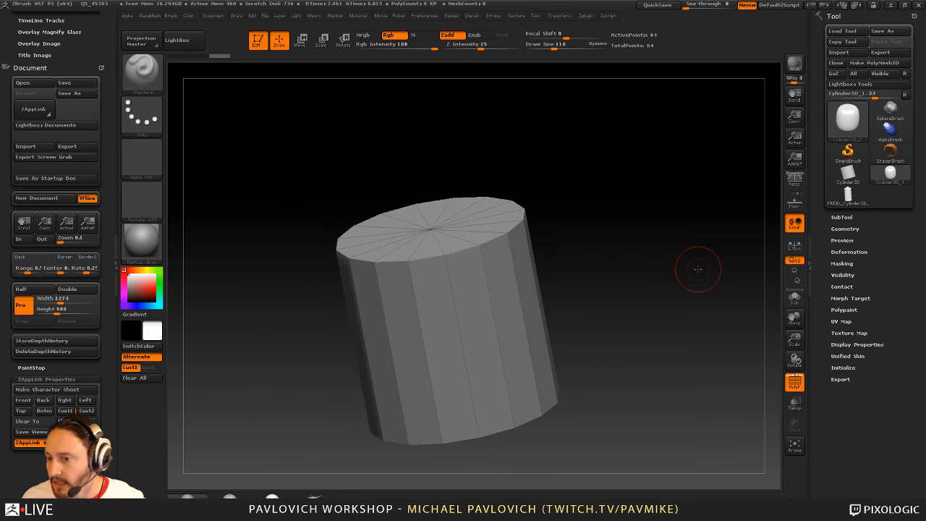
Switch to the denser cylinder primitive, initialize it with HDivide 48 and VDivide 4, and convert it to a PolyMesh3D
{"action": "left_click", "coordinate": [848, 175]}
{"action": "mouse_move", "coordinate": [676, 231]}
{"action": "left_mouse_down", "text": "alt"}
{"action": "mouse_move", "coordinate": [729, 190]}
{"action": "mouse_move", "coordinate": [723, 223]}
{"action": "left_mouse_up", "text": "alt"}
{"action": "key", "text": "s"}
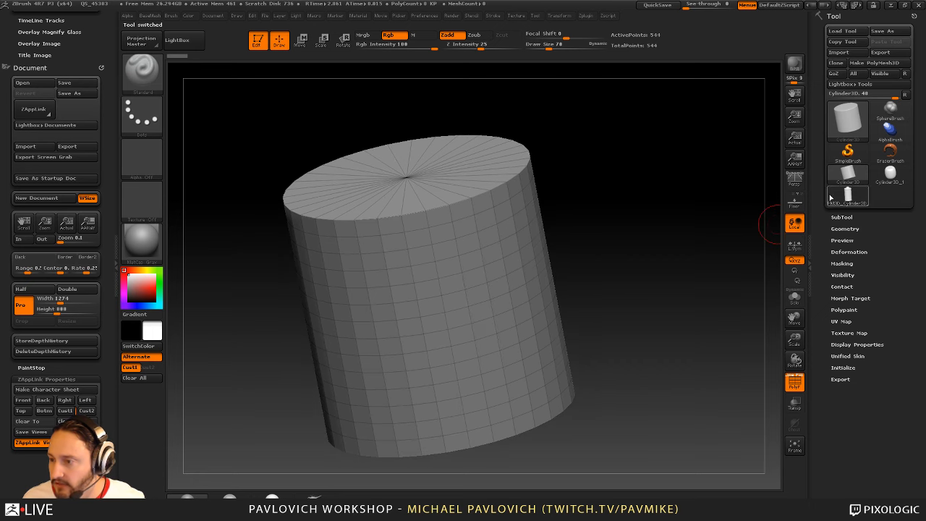
{"action": "left_click", "coordinate": [844, 368]}
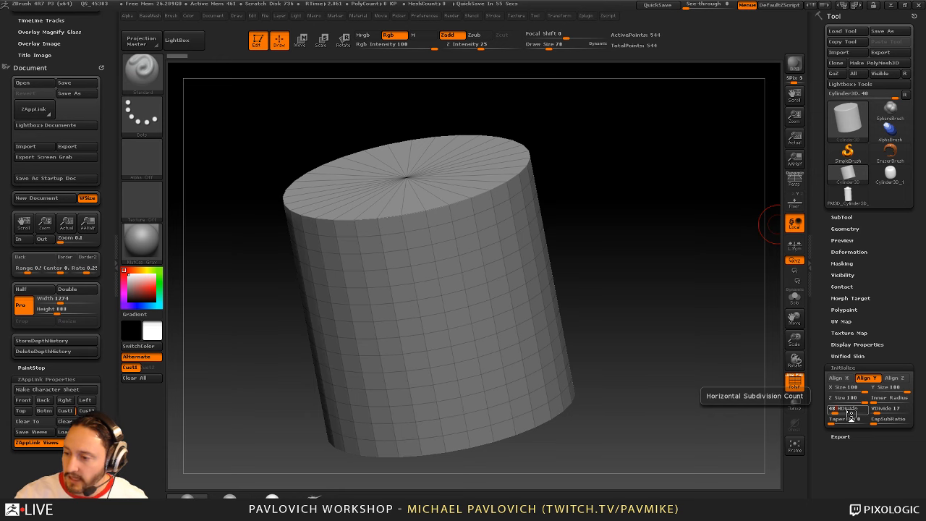
{"action": "key", "text": "Tab"}
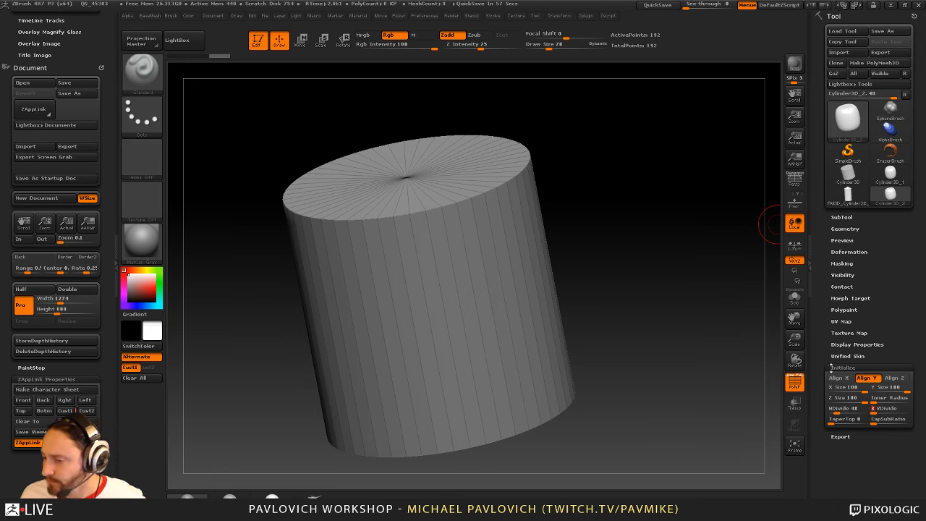
{"action": "left_click", "coordinate": [875, 62]}
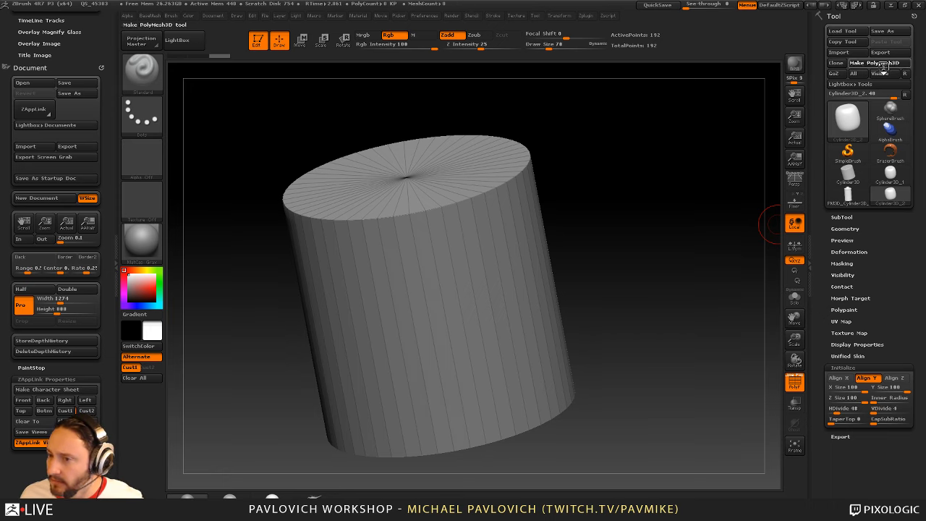
Flatten the cylinder vertically into a thin round disc with the transpose tool
{"action": "key", "text": "w"}
{"action": "mouse_move", "coordinate": [463, 174]}
{"action": "left_mouse_down"}
{"action": "mouse_move", "coordinate": [463, 445]}
{"action": "mouse_move", "coordinate": [463, 285]}
{"action": "mouse_move", "coordinate": [448, 200]}
{"action": "left_mouse_up"}
{"action": "right_click_drag", "start_coordinate": [613, 267], "coordinate": [617, 312], "text": "ctrl"}
{"action": "key", "text": "q"}
{"action": "mouse_move", "coordinate": [651, 273]}
{"action": "right_mouse_down"}
{"action": "mouse_move", "coordinate": [664, 328]}
{"action": "mouse_move", "coordinate": [629, 265]}
{"action": "mouse_move", "coordinate": [659, 377]}
{"action": "mouse_move", "coordinate": [664, 366]}
{"action": "mouse_move", "coordinate": [686, 376]}
{"action": "right_mouse_up"}
{"action": "right_click_drag", "start_coordinate": [582, 164], "coordinate": [560, 207], "text": "alt"}
{"action": "mouse_move", "coordinate": [579, 185]}
{"action": "right_mouse_down", "text": "ctrl"}
{"action": "mouse_move", "coordinate": [608, 215]}
{"action": "mouse_move", "coordinate": [658, 158]}
{"action": "right_mouse_up", "text": "ctrl"}
Select the ZModeler brush for editing the disc
{"action": "key", "text": "b"}
{"action": "key", "text": "z"}
{"action": "key", "text": "m"}
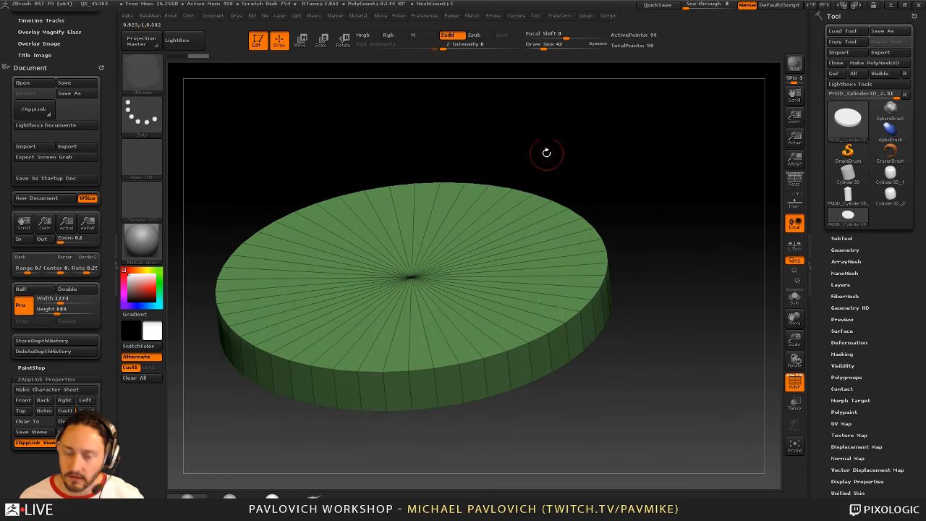
{"action": "key", "text": "b"}
{"action": "key", "text": "z"}
{"action": "key", "text": "m"}
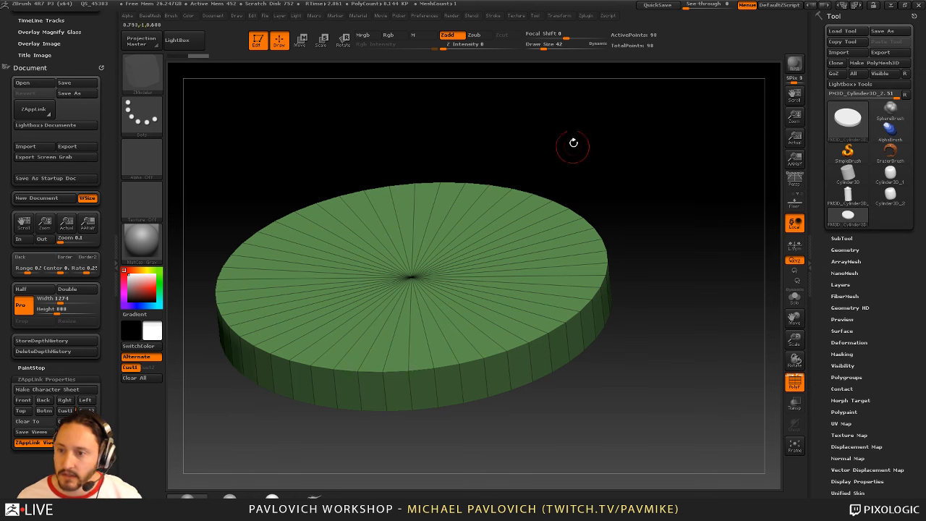
Dock the Transform palette in the tray and activate X symmetry for the disc
{"action": "mouse_move", "coordinate": [559, 17]}
{"action": "left_click_drag", "start_coordinate": [553, 28], "coordinate": [57, 45]}
{"action": "key", "text": "x"}
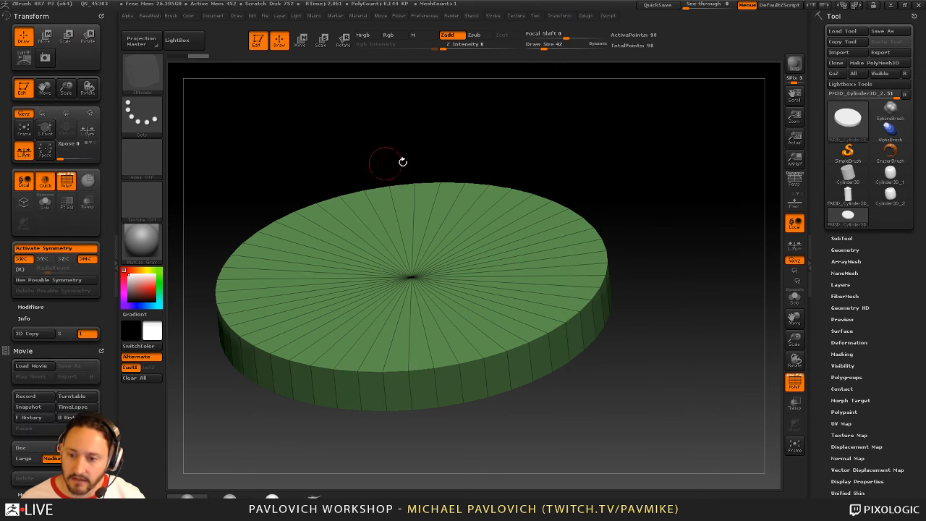
{"action": "left_click_drag", "start_coordinate": [403, 159], "coordinate": [538, 124]}
{"action": "left_click_drag", "start_coordinate": [663, 238], "coordinate": [644, 274]}
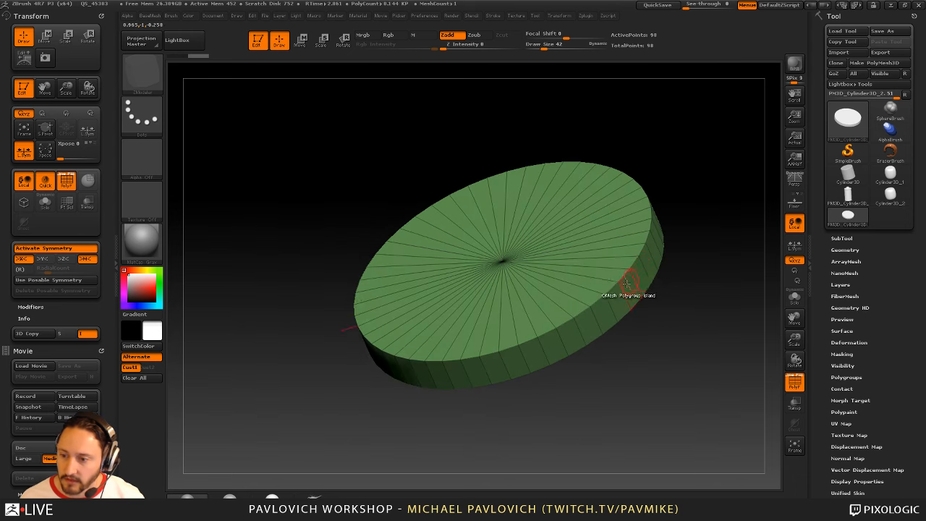
Set the QMesh polygon target to A Single Poly, try pulling out a side face with X symmetry, and undo it
{"action": "key", "text": "space"}
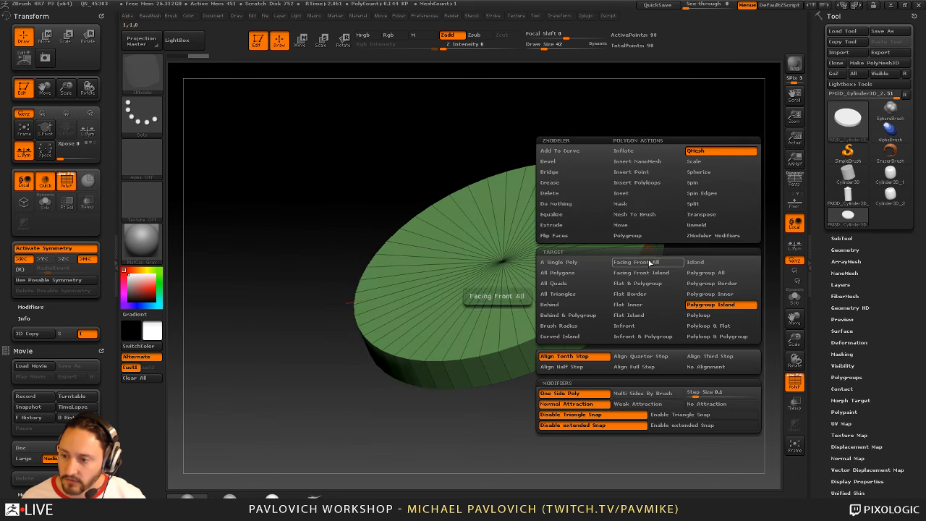
{"action": "left_click", "coordinate": [584, 265]}
{"action": "mouse_move", "coordinate": [615, 232]}
{"action": "left_mouse_down"}
{"action": "mouse_move", "coordinate": [653, 196]}
{"action": "mouse_move", "coordinate": [608, 269]}
{"action": "mouse_move", "coordinate": [648, 271]}
{"action": "left_mouse_up"}
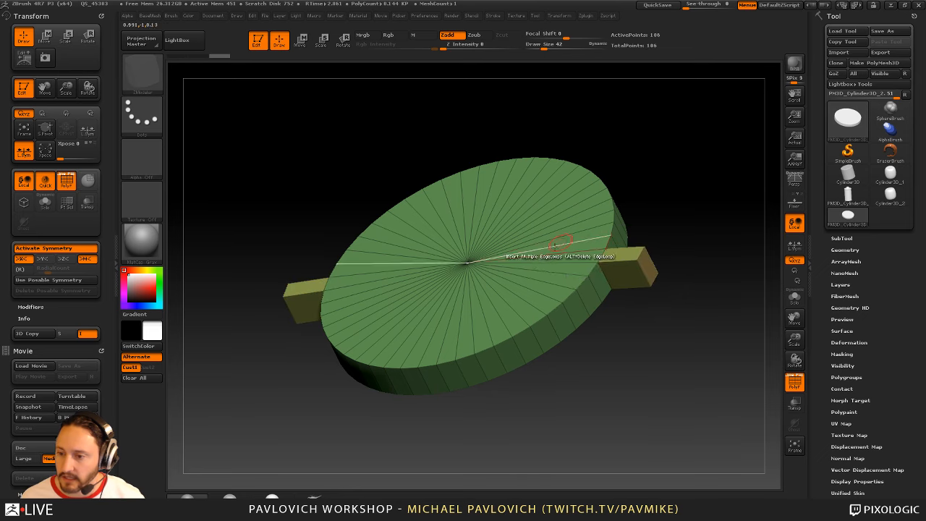
{"action": "key", "text": "ctrl+z"}
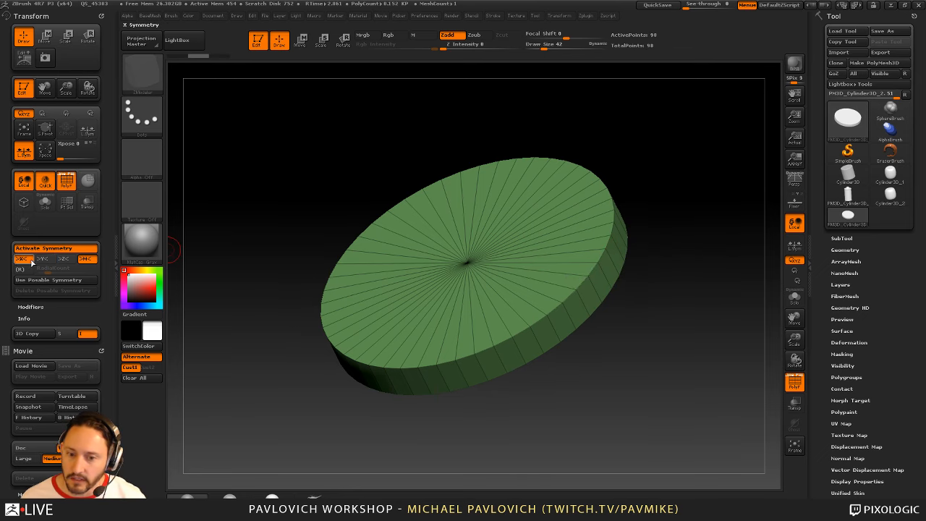
Switch to radial symmetry around the Y axis, try QMeshing the disc's side faces outward, and undo it
{"action": "left_click", "coordinate": [20, 269]}
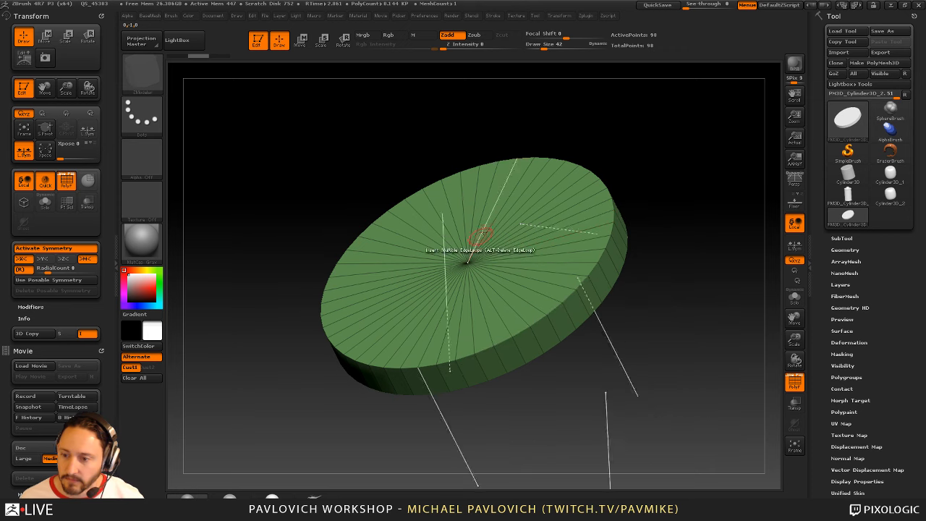
{"action": "left_click", "coordinate": [41, 258]}
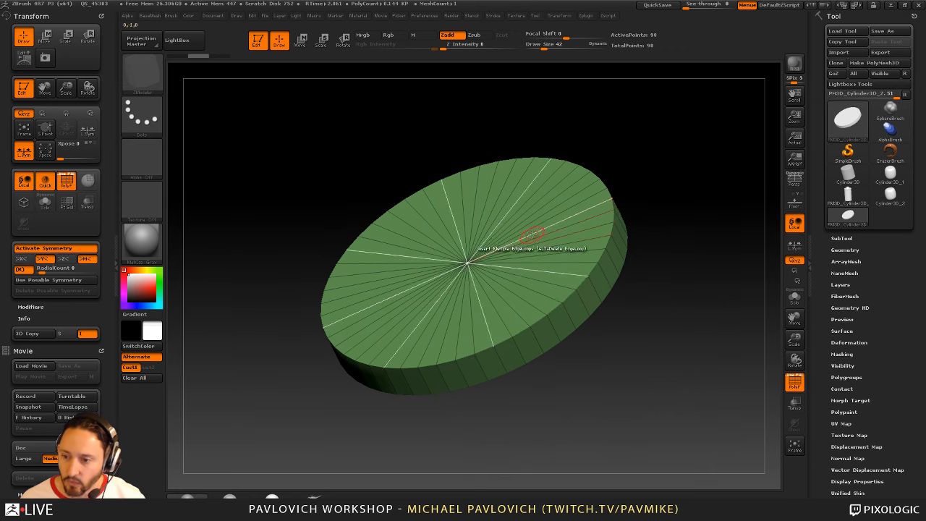
{"action": "left_click_drag", "start_coordinate": [647, 245], "coordinate": [660, 252]}
{"action": "left_click_drag", "start_coordinate": [600, 264], "coordinate": [727, 328]}
{"action": "key", "text": "ctrl+z"}
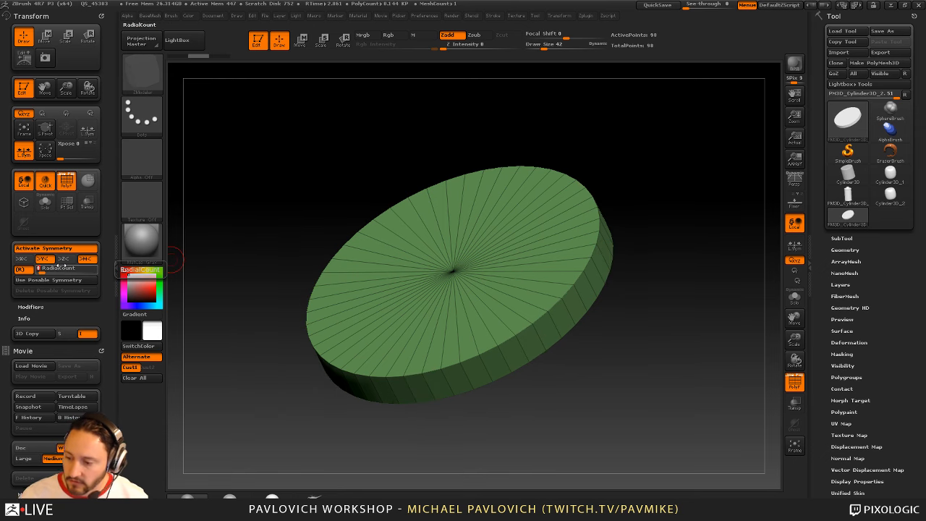
Set RadialCount to 24 and try QMeshing alternate side faces outward, undoing each extrusion
{"action": "left_click_drag", "start_coordinate": [604, 266], "coordinate": [706, 362]}
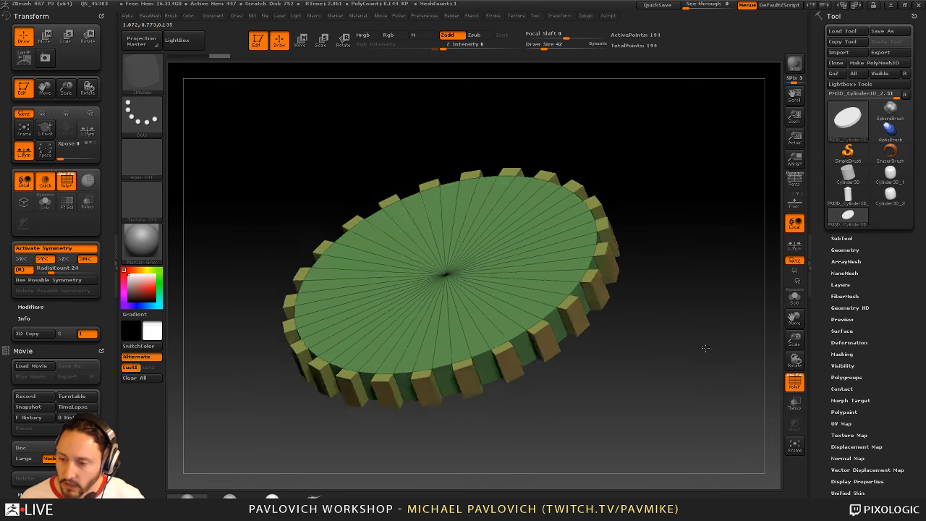
{"action": "key", "text": "ctrl+z"}
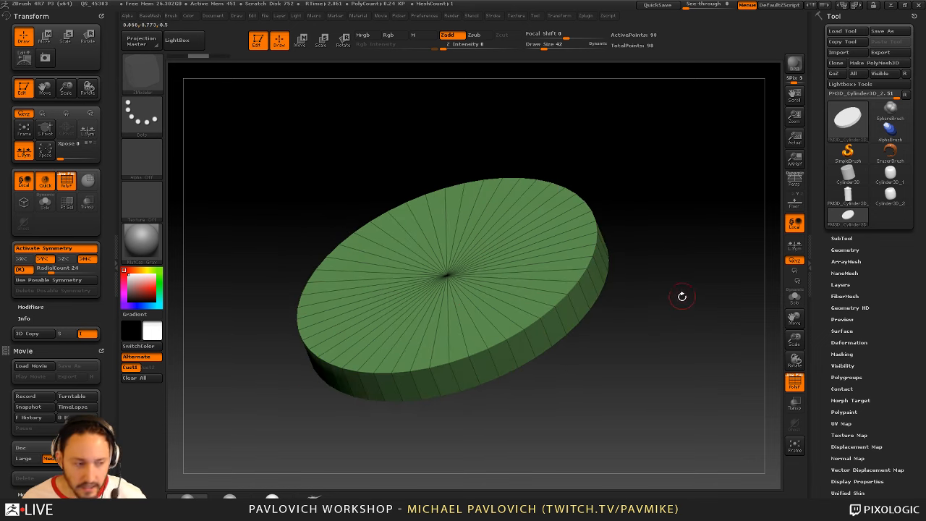
{"action": "left_click_drag", "start_coordinate": [683, 296], "coordinate": [650, 312]}
{"action": "left_click_drag", "start_coordinate": [572, 283], "coordinate": [577, 289]}
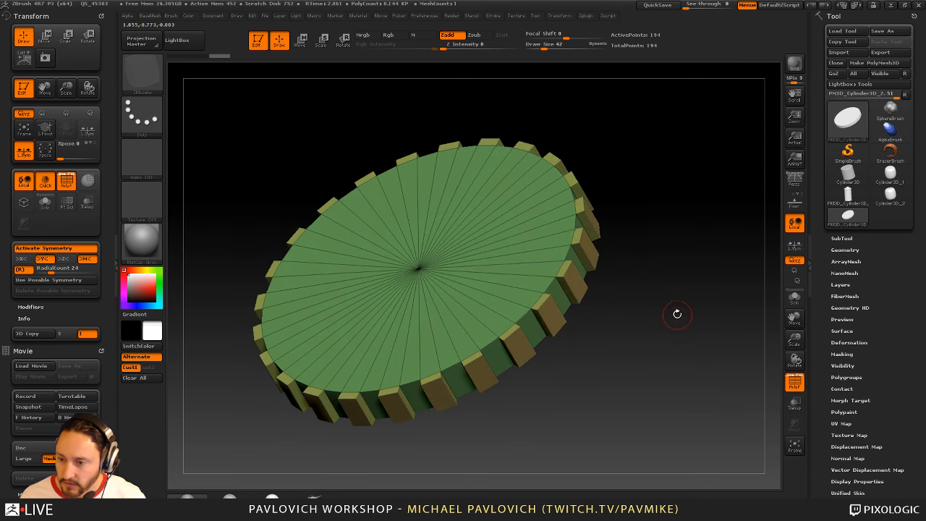
{"action": "left_click_drag", "start_coordinate": [667, 304], "coordinate": [666, 313]}
{"action": "key", "text": "ctrl+z"}
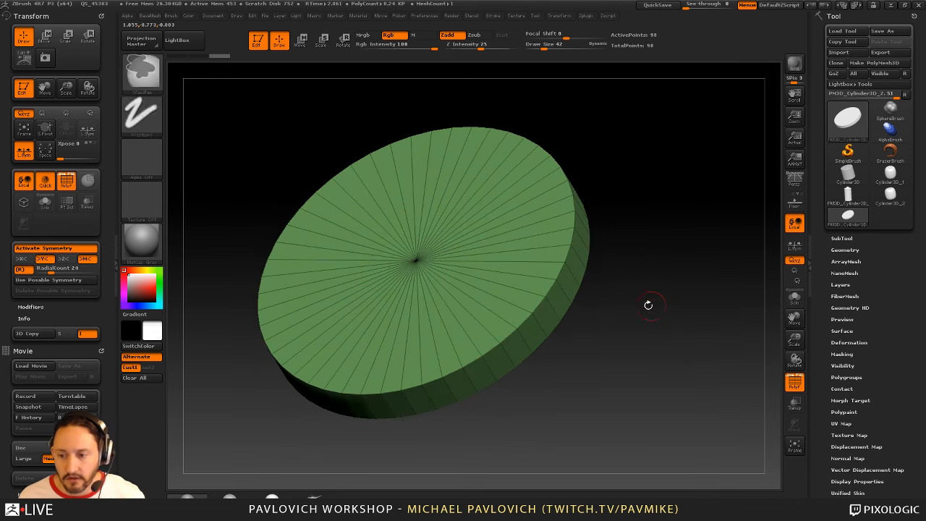
{"action": "left_click_drag", "start_coordinate": [565, 300], "coordinate": [559, 300]}
{"action": "key", "text": "ctrl+z"}
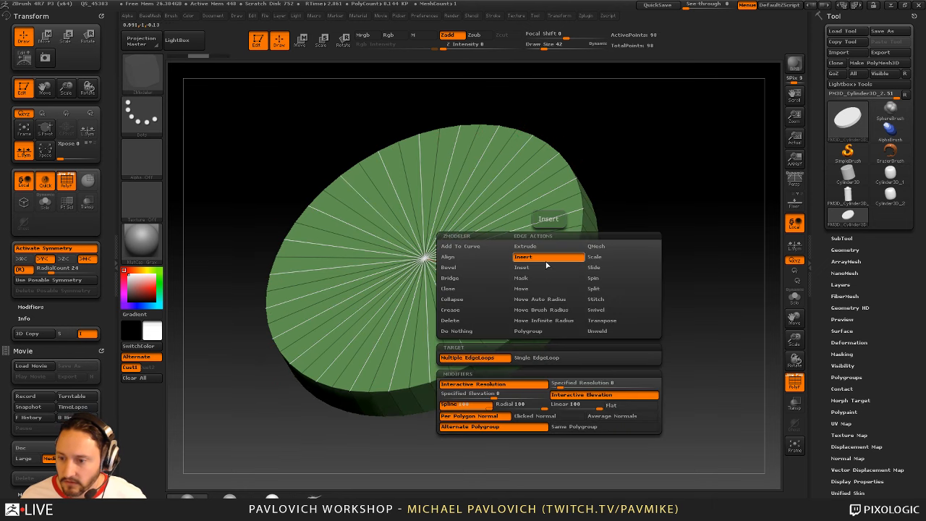
With symmetry off, inset the disc's flat caps using the Inset polygon action with Flat Island and Inset Region
{"action": "left_click", "coordinate": [547, 257]}
{"action": "key", "text": "space"}
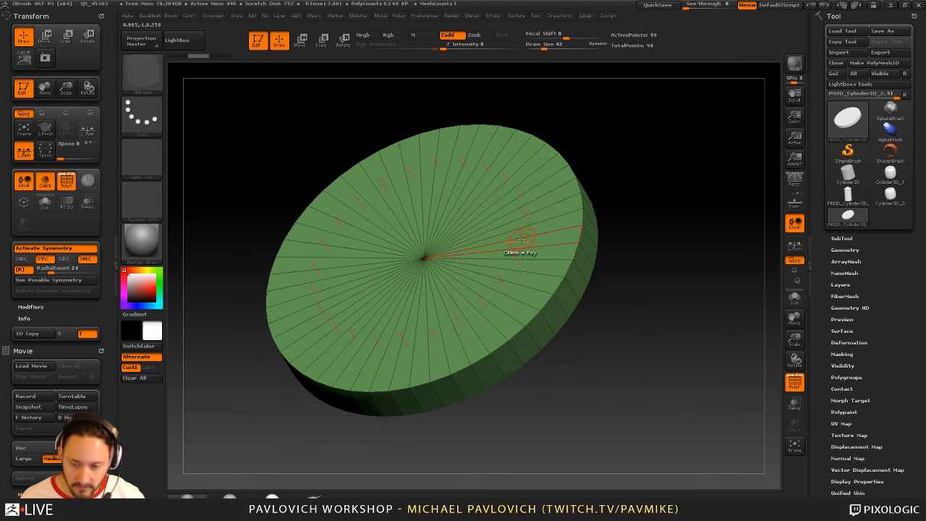
{"action": "key", "text": "x"}
{"action": "key", "text": "space"}
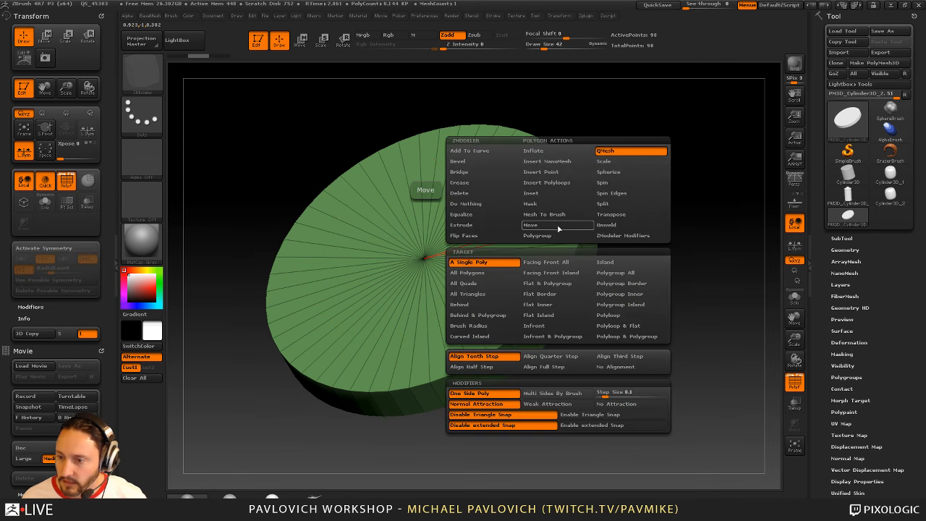
{"action": "left_click", "coordinate": [548, 193]}
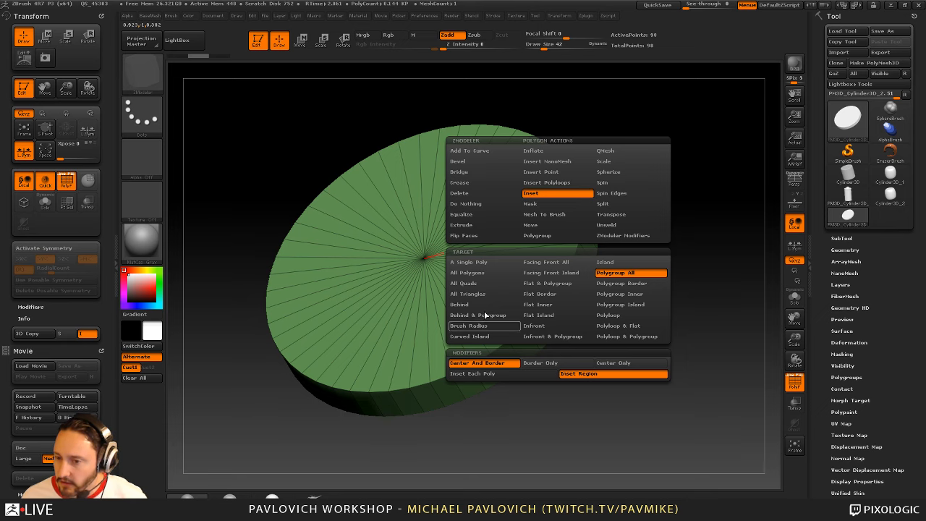
{"action": "left_click", "coordinate": [564, 316]}
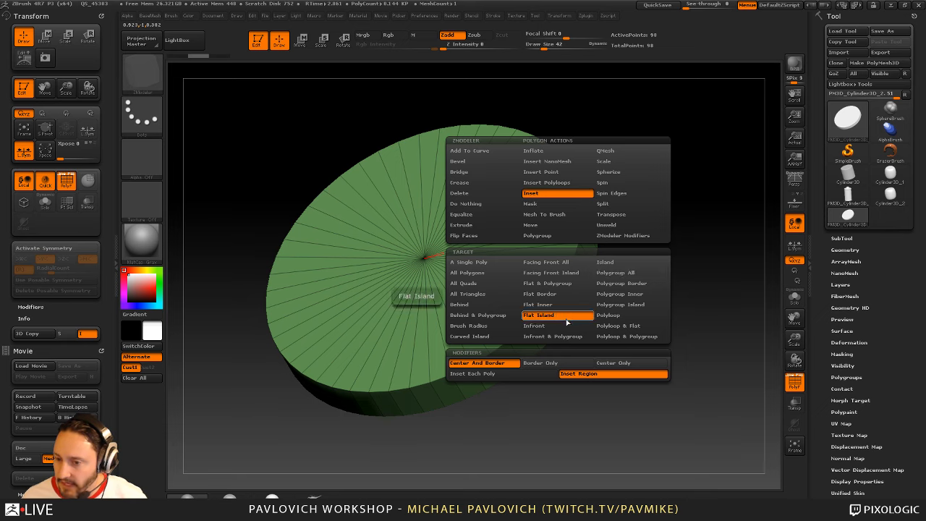
{"action": "left_click_drag", "start_coordinate": [555, 258], "coordinate": [540, 249]}
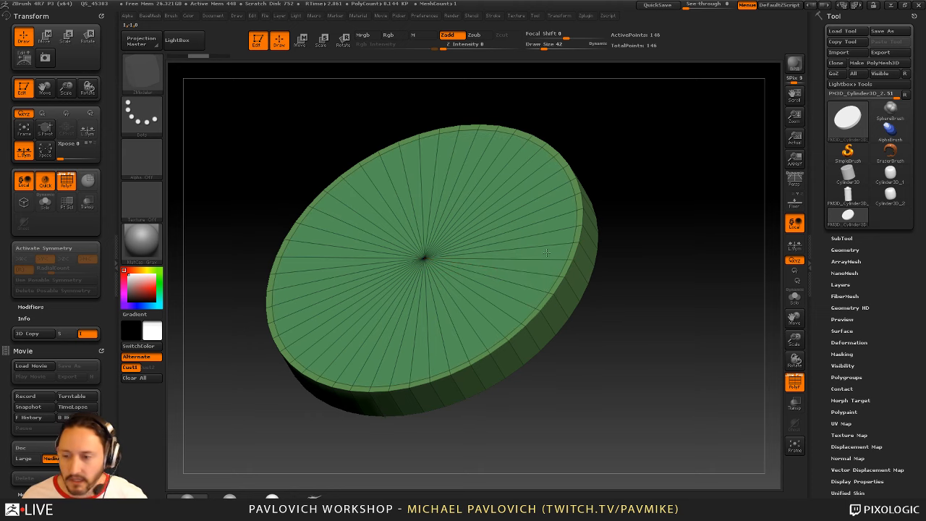
{"action": "mouse_move", "coordinate": [615, 275]}
{"action": "left_mouse_down"}
{"action": "mouse_move", "coordinate": [612, 216]}
{"action": "mouse_move", "coordinate": [642, 304]}
{"action": "mouse_move", "coordinate": [608, 259]}
{"action": "left_mouse_up"}
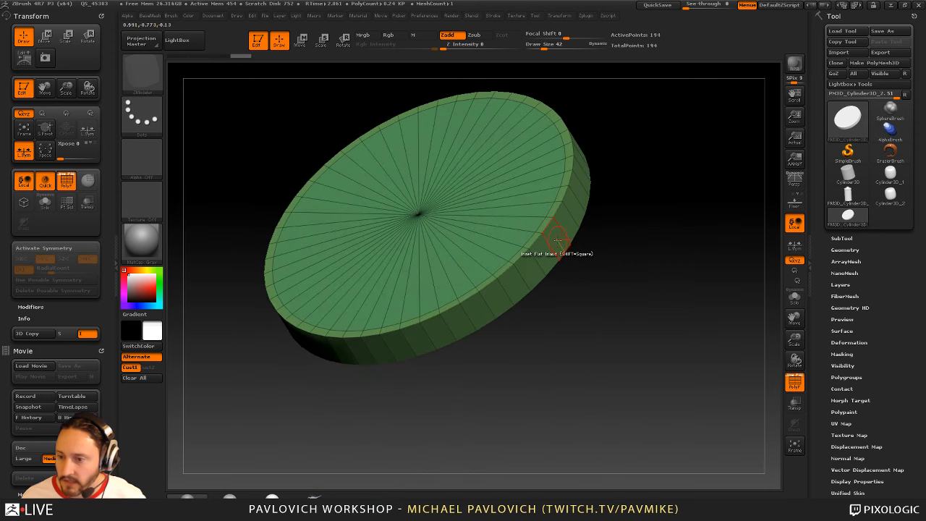
Turn radial symmetry back on and QMesh alternate side faces of the disc outward into teeth
{"action": "key", "text": "x"}
{"action": "key", "text": "space"}
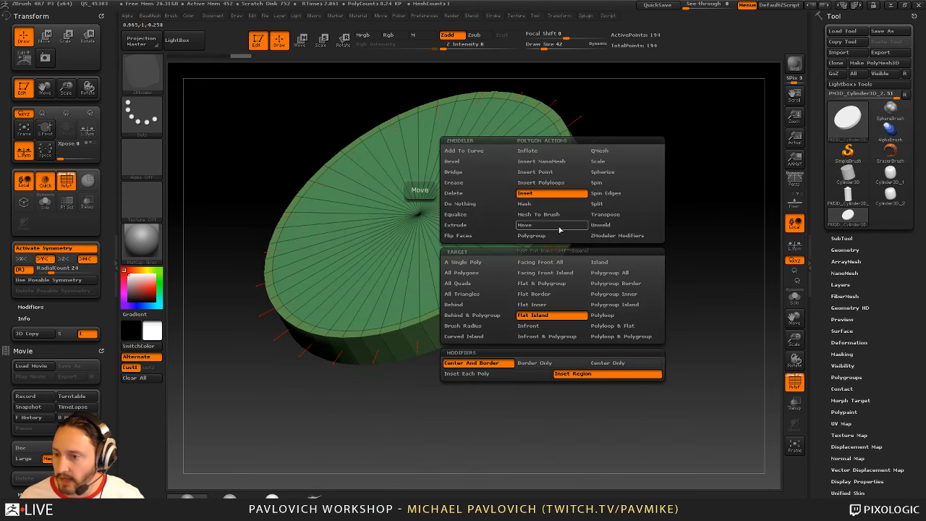
{"action": "left_click", "coordinate": [611, 149]}
{"action": "left_click_drag", "start_coordinate": [561, 254], "coordinate": [540, 251]}
{"action": "left_click_drag", "start_coordinate": [642, 275], "coordinate": [668, 279]}
Preview the toothed disc with dynamic subdivision and the polyframe hidden, and return to the unsmoothed mesh
{"action": "key", "text": "d"}
{"action": "left_click", "coordinate": [795, 383]}
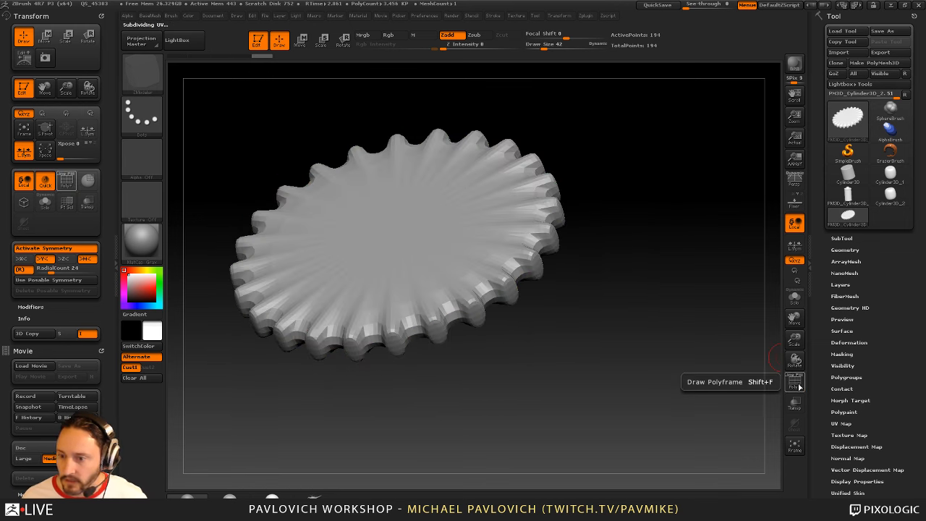
{"action": "key", "text": "b"}
{"action": "key", "text": "c"}
{"action": "key", "text": "b"}
{"action": "key", "text": "shift+d"}
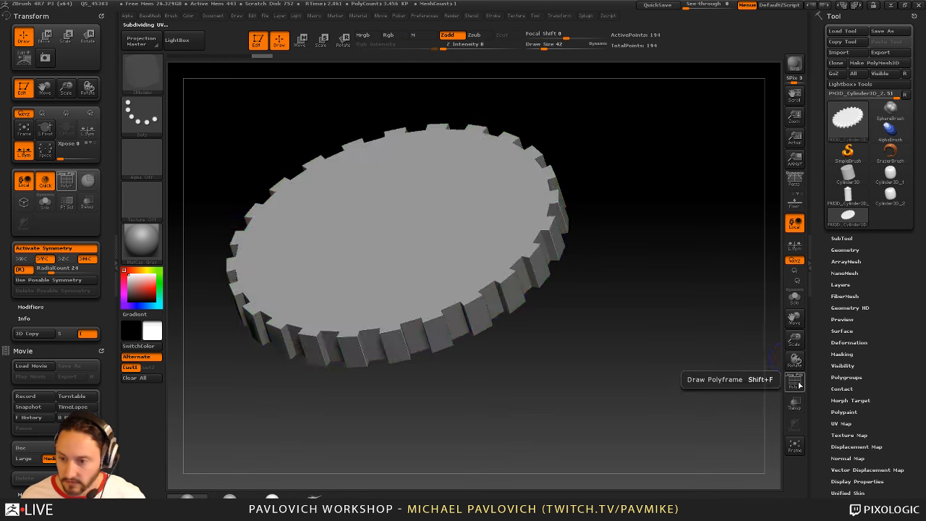
Show the polyframe on the toothed disc and view its top and side faces
{"action": "left_click", "coordinate": [799, 385]}
{"action": "left_click_drag", "start_coordinate": [665, 270], "coordinate": [680, 323], "text": "alt"}
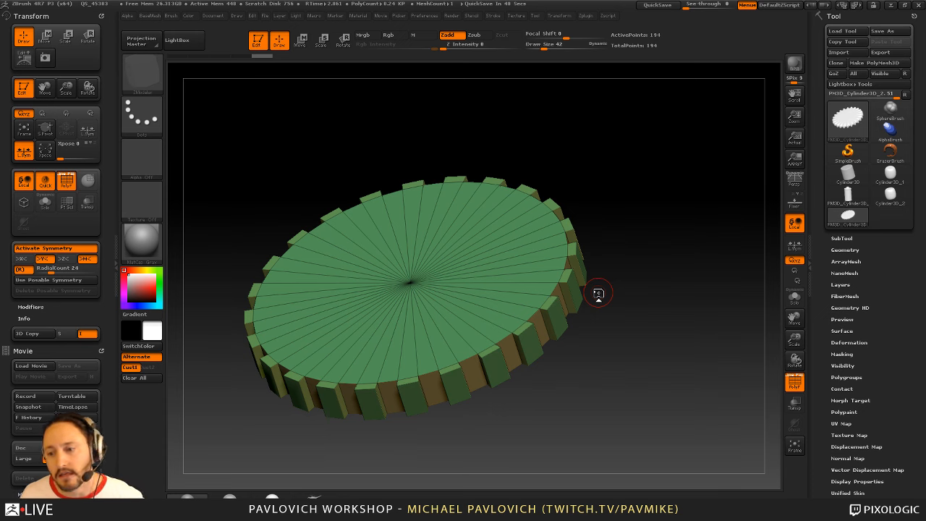
{"action": "left_click_drag", "start_coordinate": [669, 203], "coordinate": [773, 249]}
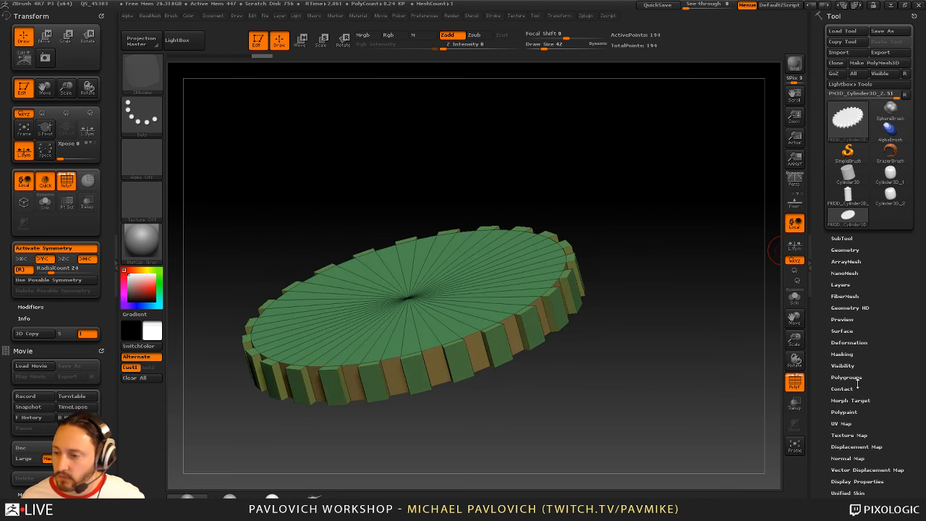
Try initializing the mesh as quick cylinders along X, Y and Z, and undo all of them to restore the toothed disc
{"action": "left_click_drag", "start_coordinate": [827, 374], "coordinate": [826, 295]}
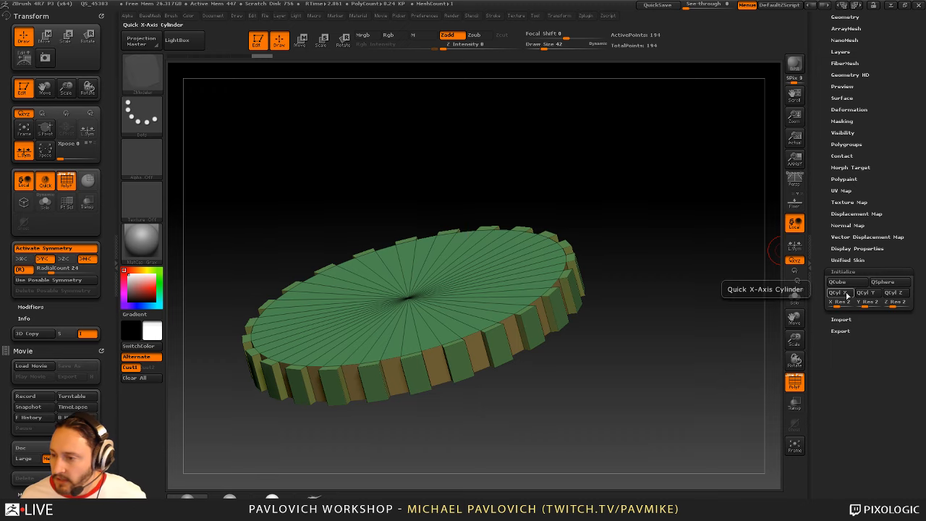
{"action": "left_click", "coordinate": [847, 295]}
{"action": "left_click", "coordinate": [867, 296]}
{"action": "left_click", "coordinate": [900, 296]}
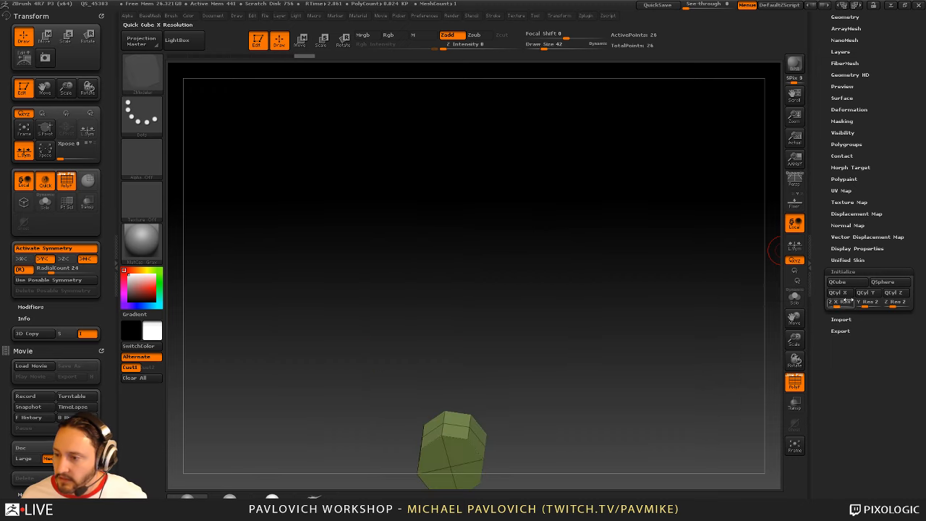
{"action": "key", "text": "ctrl+z"}
{"action": "key", "text": "ctrl+z"}
{"action": "key", "text": "ctrl+z"}
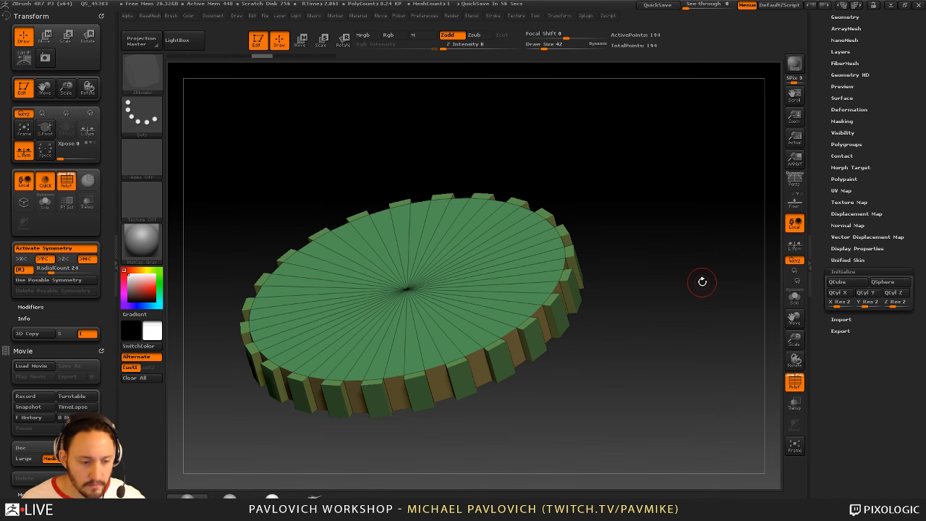
Reduce Draw Size to 15 and reselect the ZModeler brush
{"action": "left_click_drag", "start_coordinate": [639, 185], "coordinate": [645, 180]}
{"action": "left_click_drag", "start_coordinate": [652, 223], "coordinate": [653, 222]}
{"action": "key", "text": "s"}
{"action": "mouse_move", "coordinate": [654, 222]}
{"action": "left_mouse_down"}
{"action": "mouse_move", "coordinate": [672, 229]}
{"action": "mouse_move", "coordinate": [673, 214]}
{"action": "left_mouse_up"}
{"action": "key", "text": "s"}
{"action": "key", "text": "b"}
{"action": "key", "text": "s"}
{"action": "key", "text": "t"}
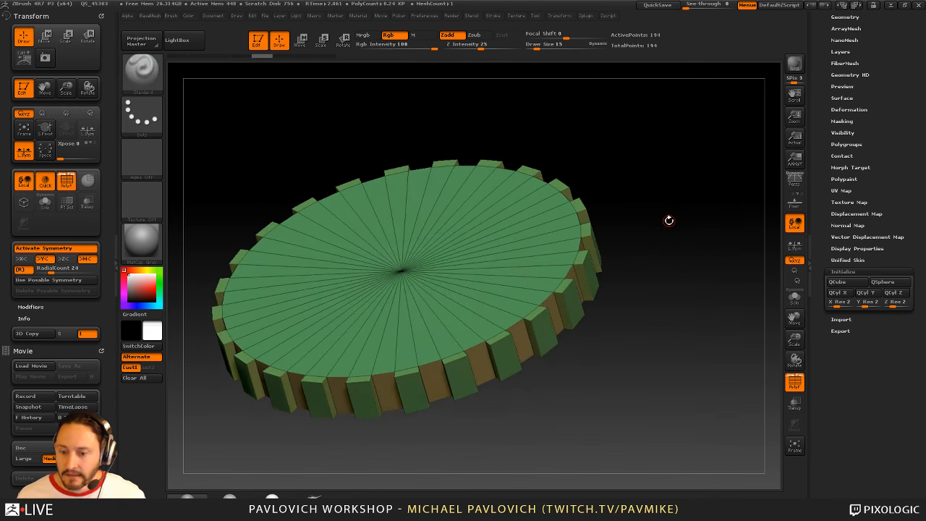
{"action": "key", "text": "b"}
{"action": "key", "text": "z"}
{"action": "key", "text": "m"}
{"action": "key", "text": "space"}
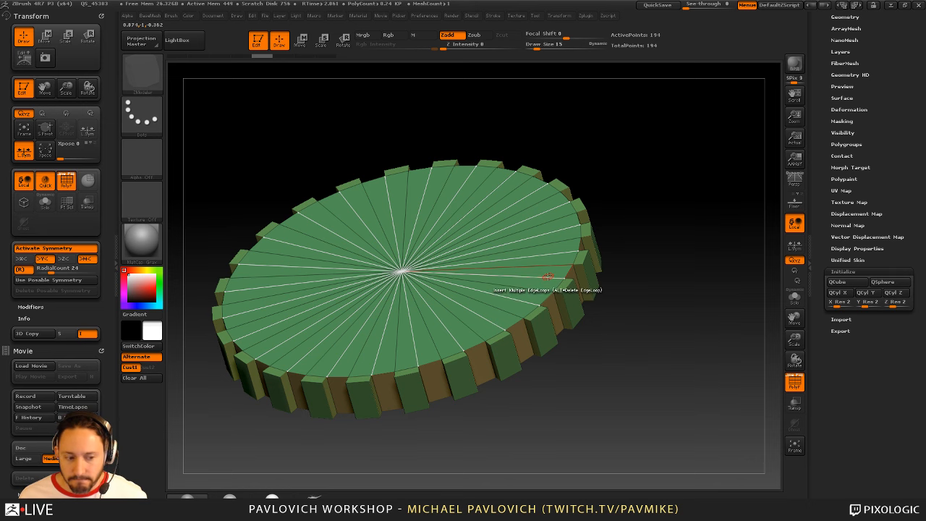
Preview the toothed disc with dynamic subdivision while the polyframe is shown
{"action": "left_click_drag", "start_coordinate": [688, 246], "coordinate": [656, 240]}
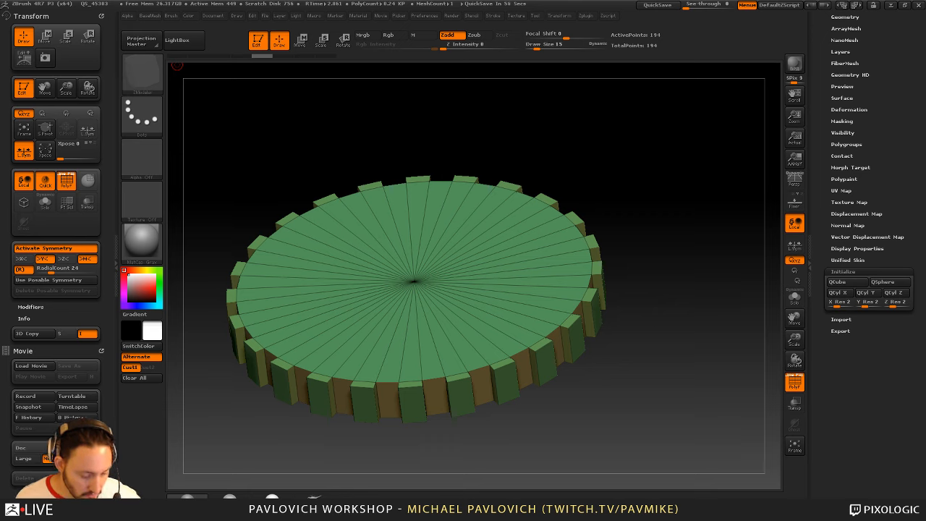
{"action": "left_click_drag", "start_coordinate": [653, 206], "coordinate": [702, 232]}
{"action": "key", "text": "d"}
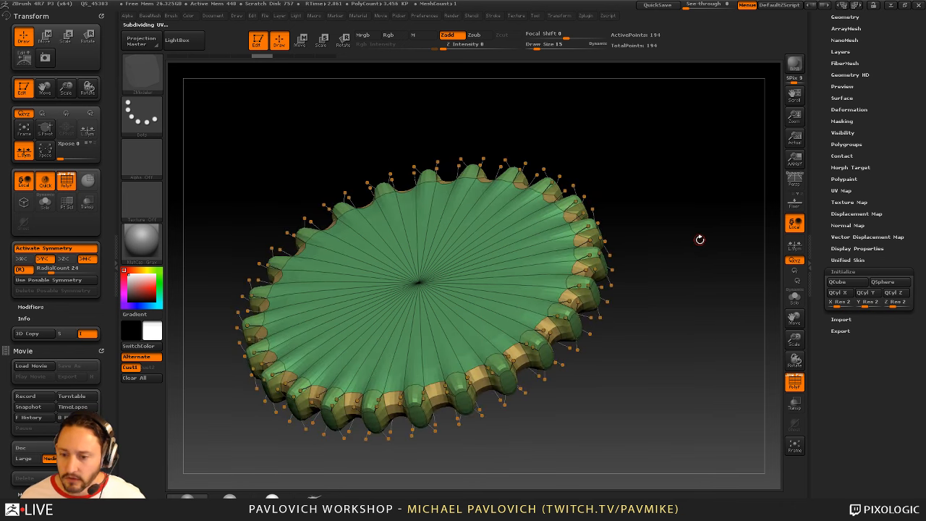
{"action": "key", "text": "shift"}
{"action": "left_click_drag", "start_coordinate": [696, 243], "coordinate": [726, 256]}
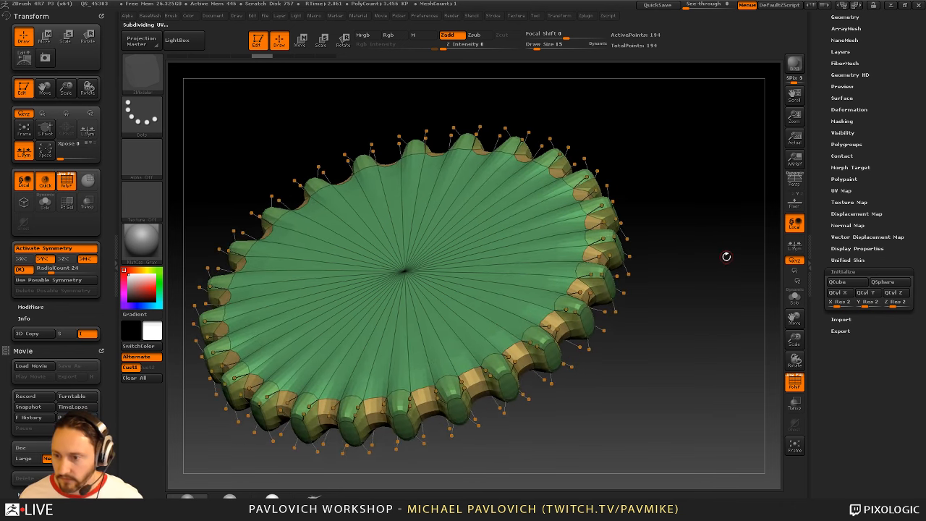
Try beveled dynamic subdivision on the disc with SmoothSubdiv 0, QGrid 6 and Coverage 0.1976, with the polyframe hidden
{"action": "left_click_drag", "start_coordinate": [822, 193], "coordinate": [817, 290]}
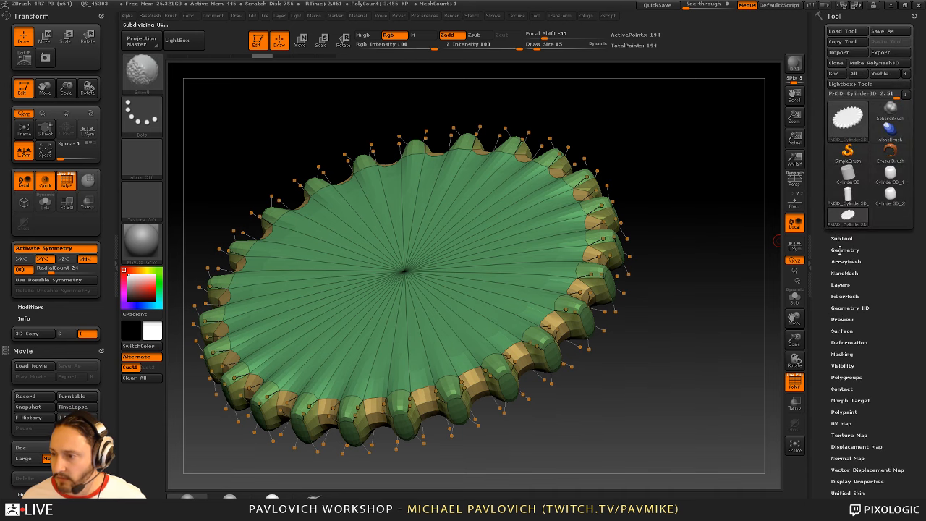
{"action": "left_click", "coordinate": [839, 250], "text": "shift"}
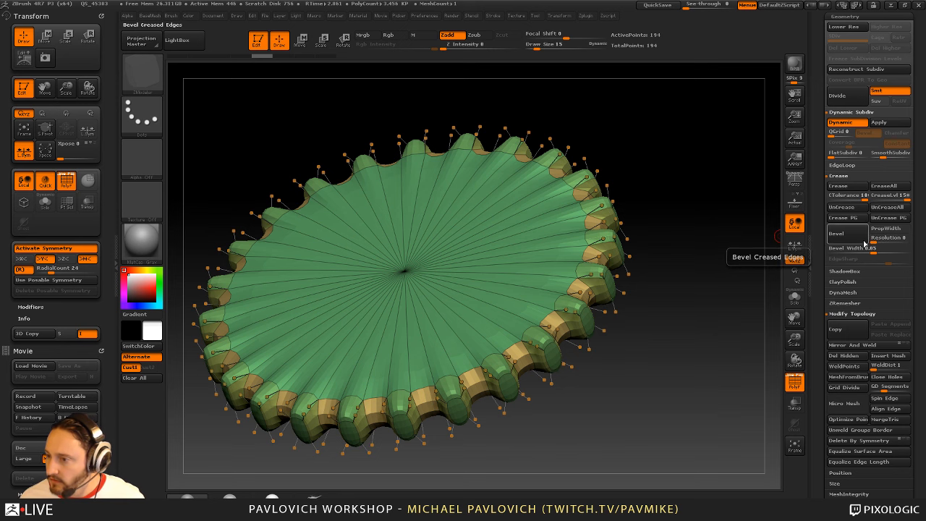
{"action": "left_click_drag", "start_coordinate": [880, 154], "coordinate": [822, 198]}
{"action": "left_click_drag", "start_coordinate": [832, 155], "coordinate": [844, 155]}
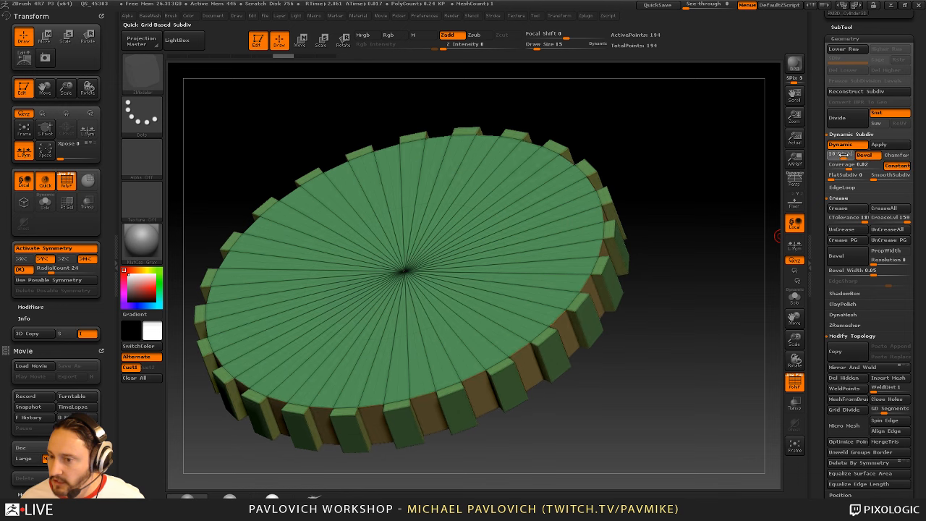
{"action": "left_click", "coordinate": [795, 382]}
{"action": "left_click_drag", "start_coordinate": [741, 330], "coordinate": [755, 337], "text": "alt"}
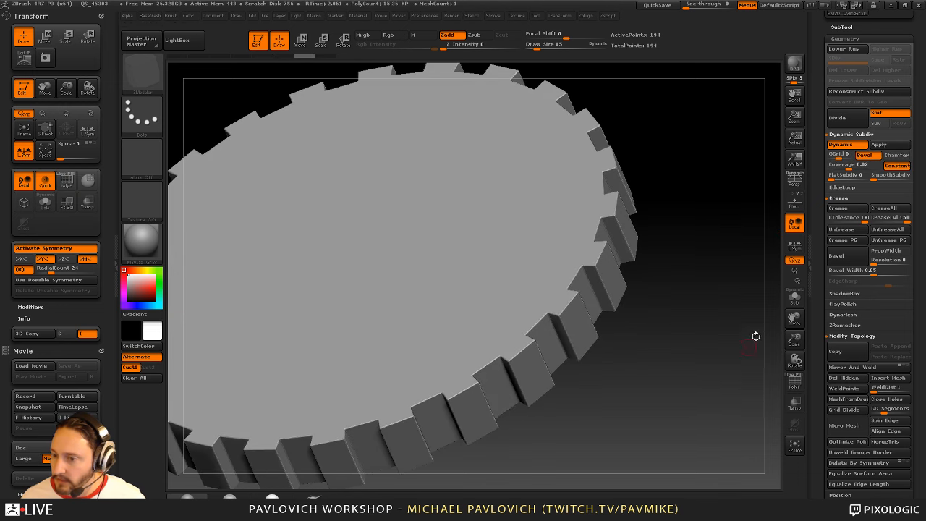
{"action": "mouse_move", "coordinate": [858, 166]}
{"action": "left_mouse_down"}
{"action": "mouse_move", "coordinate": [839, 166]}
{"action": "mouse_move", "coordinate": [862, 169]}
{"action": "left_mouse_up"}
{"action": "left_click_drag", "start_coordinate": [723, 290], "coordinate": [694, 281]}
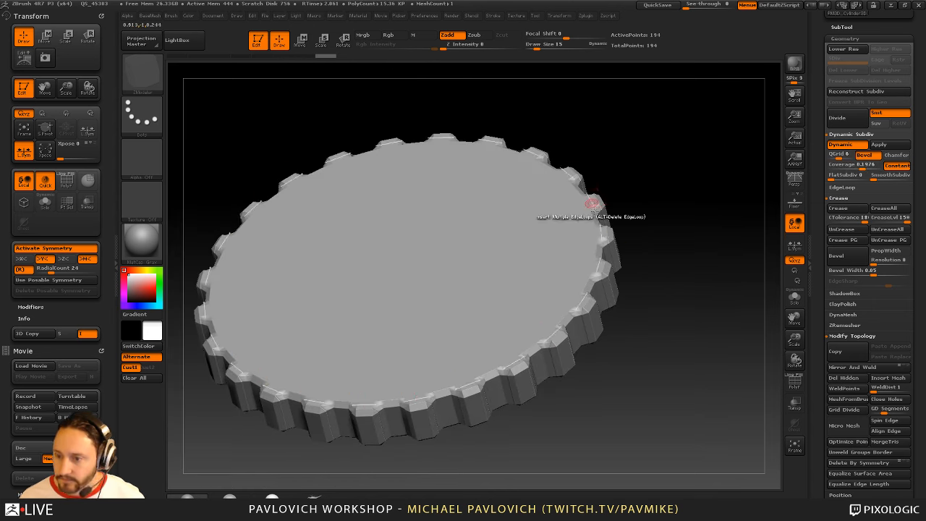
Try QGrid 11 on the disc, inspect the bevels, and return to QGrid 0 with SmoothSubdiv 2
{"action": "mouse_move", "coordinate": [845, 155]}
{"action": "left_mouse_down"}
{"action": "mouse_move", "coordinate": [837, 155]}
{"action": "mouse_move", "coordinate": [845, 156]}
{"action": "left_mouse_up"}
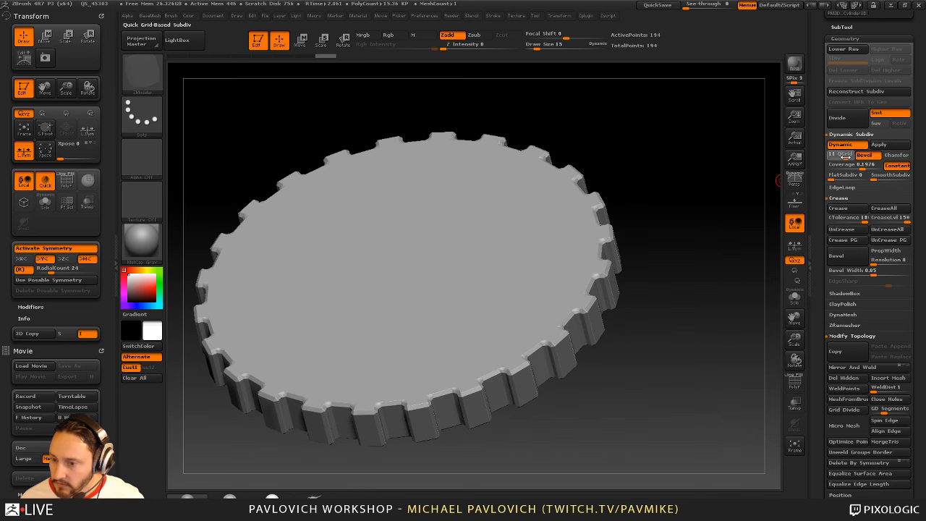
{"action": "left_click", "coordinate": [795, 387]}
{"action": "left_click", "coordinate": [796, 388]}
{"action": "left_click_drag", "start_coordinate": [724, 309], "coordinate": [714, 250]}
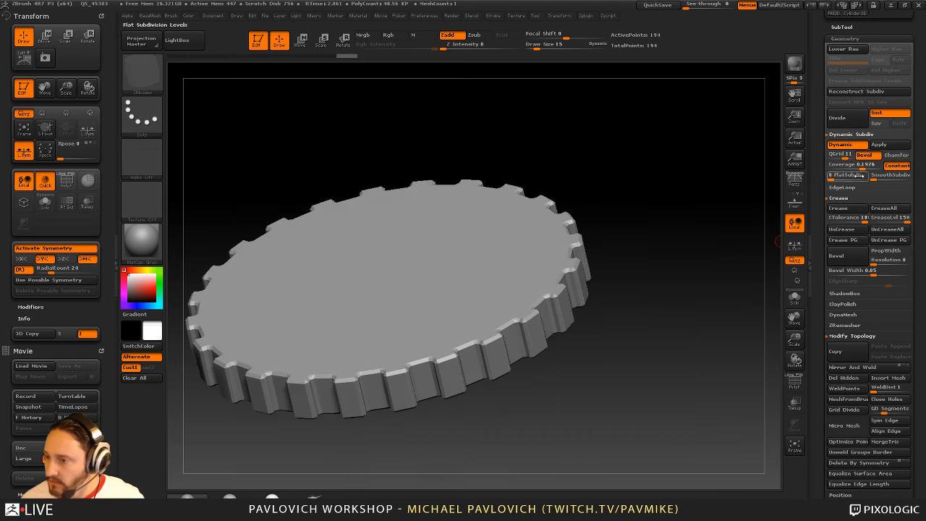
{"action": "left_click_drag", "start_coordinate": [843, 157], "coordinate": [825, 158]}
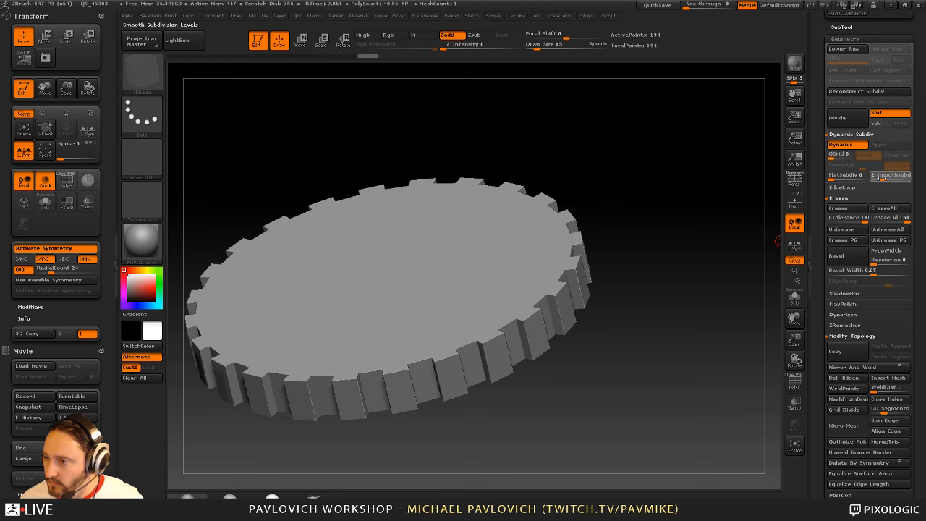
{"action": "left_click_drag", "start_coordinate": [884, 177], "coordinate": [885, 177]}
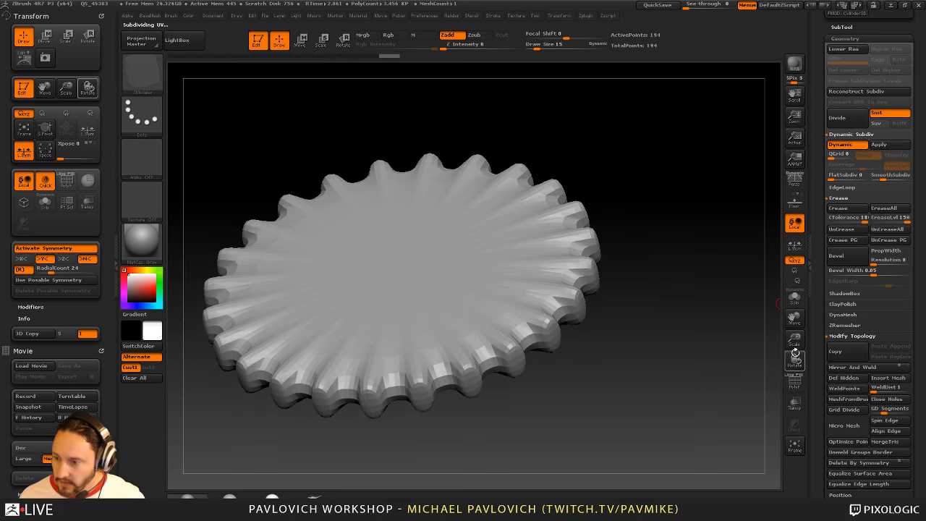
With the polyframe shown and symmetry off, insert an edge loop near the rim of both the top and bottom caps
{"action": "left_click", "coordinate": [795, 382]}
{"action": "key", "text": "space"}
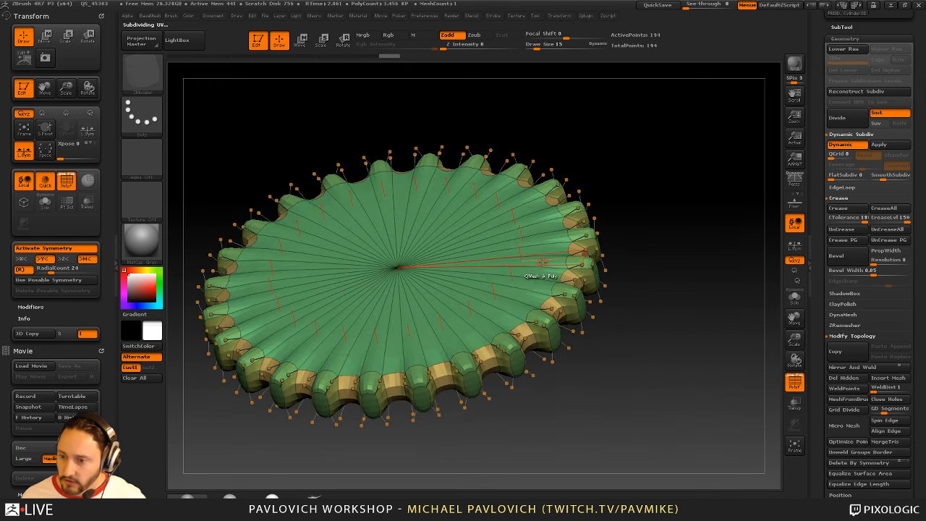
{"action": "left_click", "coordinate": [572, 267]}
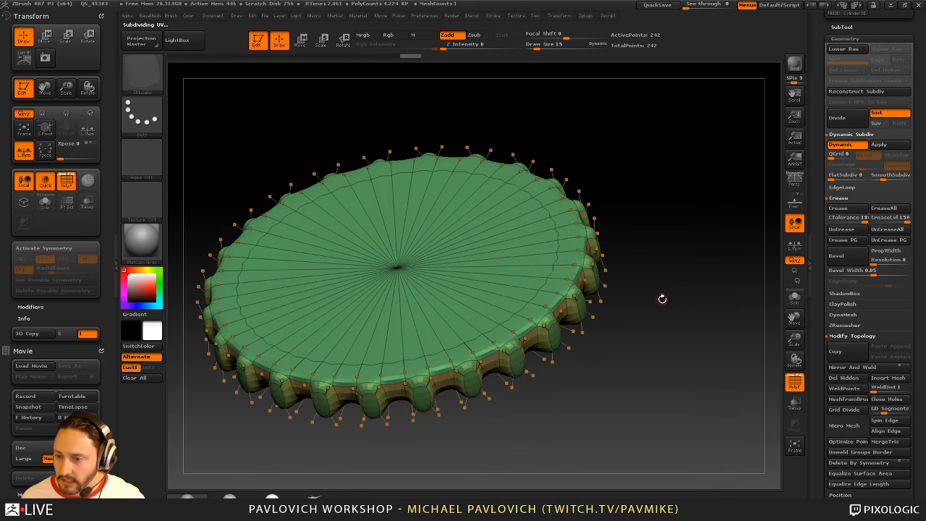
{"action": "left_click_drag", "start_coordinate": [671, 310], "coordinate": [677, 174]}
{"action": "left_click", "coordinate": [565, 251]}
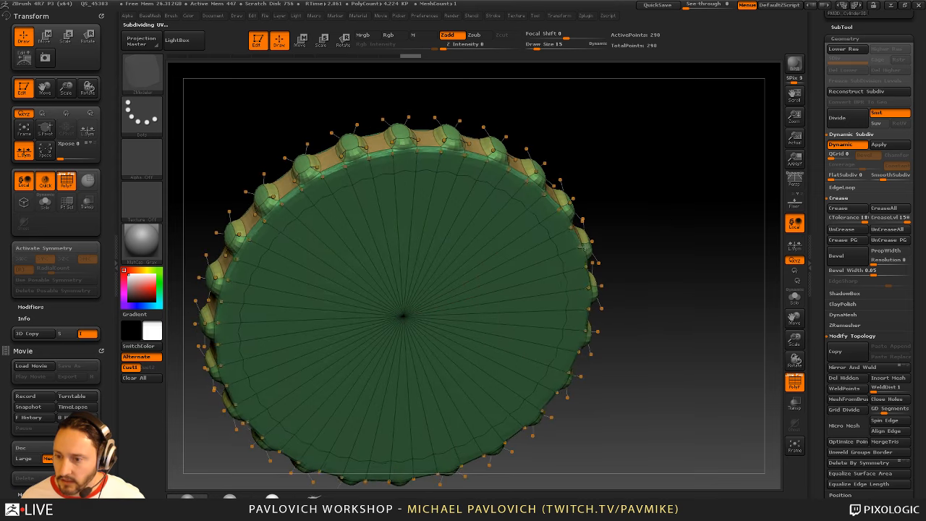
Inspect the smoothed disc without the polyframe, turn off dynamic subdivision and undo the inserted cap edge loops
{"action": "left_click_drag", "start_coordinate": [617, 237], "coordinate": [672, 296]}
{"action": "key", "text": "shift+f"}
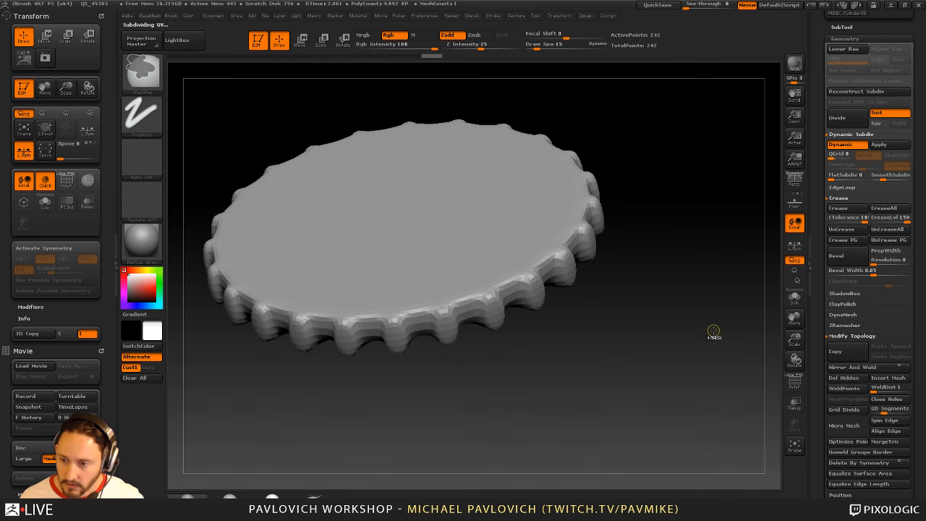
{"action": "key", "text": "shift+d"}
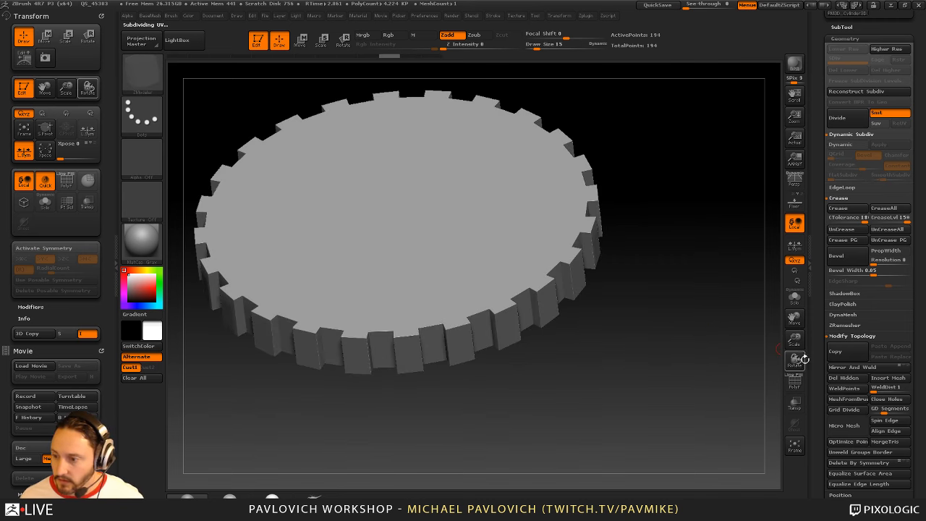
Inset the disc's toothed top face slightly using Inset with Flat Island, Center And Border and Inset Region
{"action": "key", "text": "shift+f"}
{"action": "left_click_drag", "start_coordinate": [717, 316], "coordinate": [621, 321]}
{"action": "key", "text": "space"}
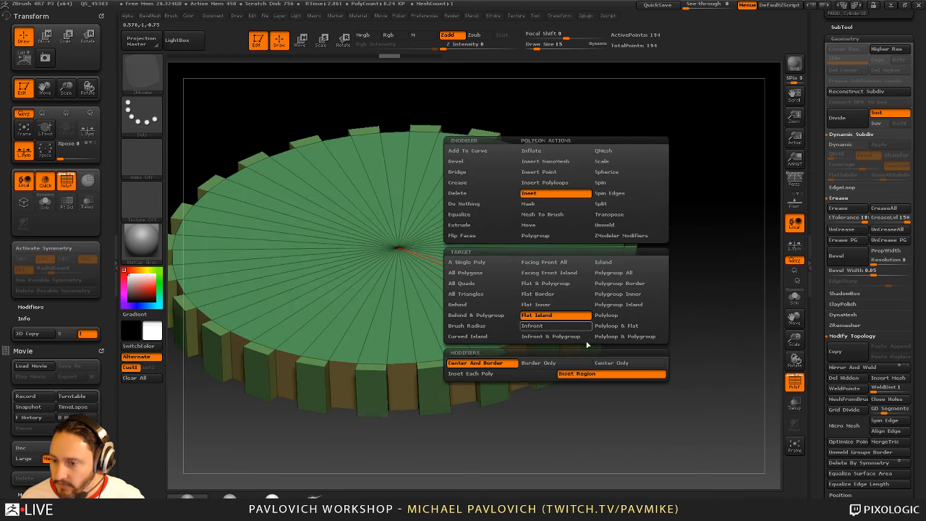
{"action": "left_click_drag", "start_coordinate": [558, 303], "coordinate": [553, 299]}
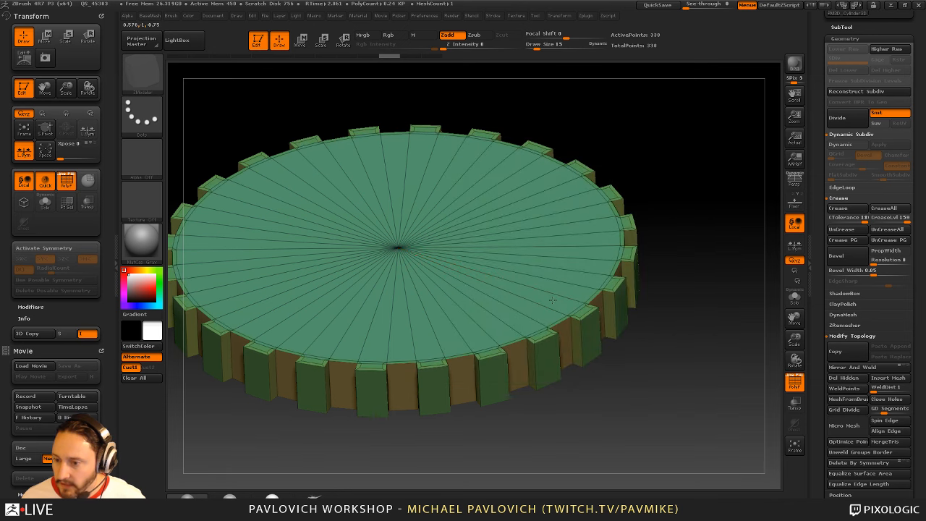
Preview the inset disc with dynamic subdivision and no polyframe, and return to the unsmoothed mesh with the polyframe shown
{"action": "left_click_drag", "start_coordinate": [724, 287], "coordinate": [717, 306]}
{"action": "key", "text": "d"}
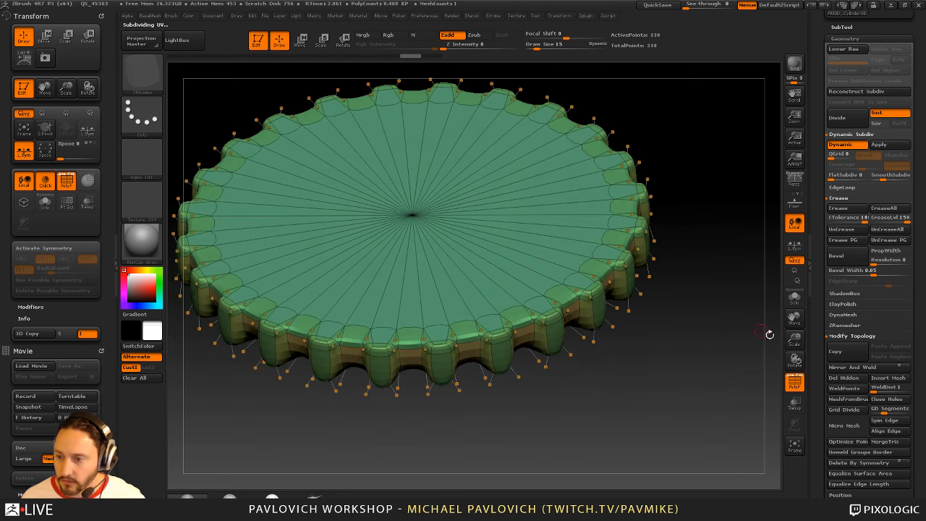
{"action": "left_click", "coordinate": [794, 381]}
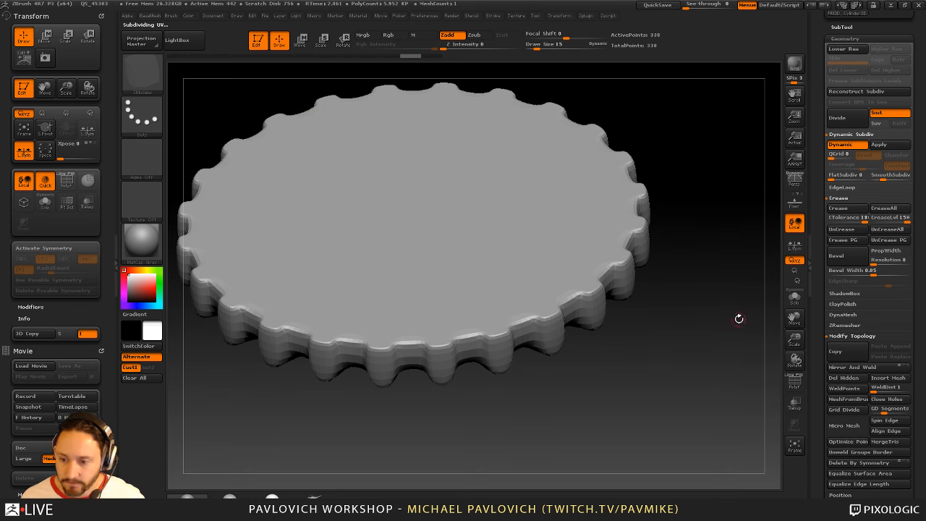
{"action": "key", "text": "shift+d"}
{"action": "left_click", "coordinate": [794, 384]}
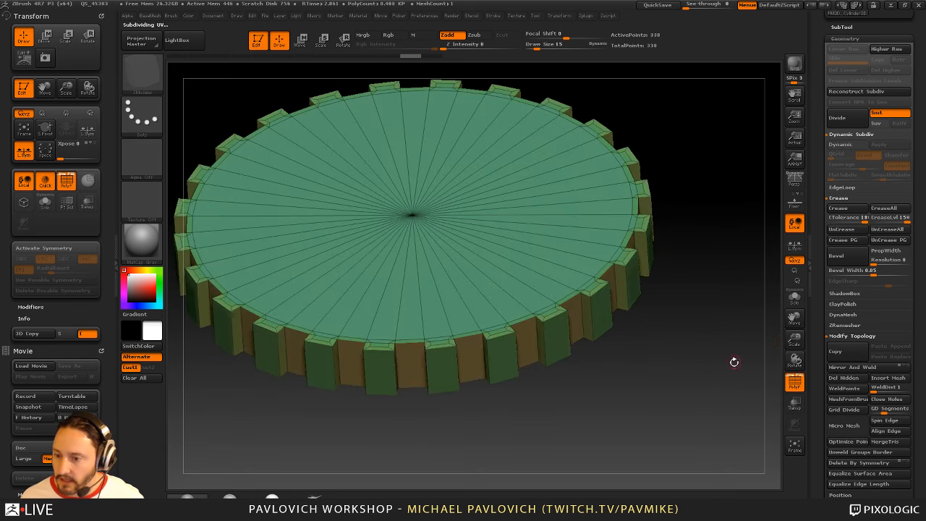
Hide the disc's bottom cap from a side view and delete the hidden polygons to open the underside
{"action": "mouse_move", "coordinate": [734, 362]}
{"action": "left_mouse_down"}
{"action": "mouse_move", "coordinate": [715, 316]}
{"action": "mouse_move", "coordinate": [734, 229]}
{"action": "mouse_move", "coordinate": [687, 256]}
{"action": "mouse_move", "coordinate": [709, 275]}
{"action": "left_mouse_up"}
{"action": "left_click_drag", "start_coordinate": [728, 395], "coordinate": [256, 287], "text": "ctrl+shift"}
{"action": "left_click", "coordinate": [677, 208], "text": "ctrl+shift"}
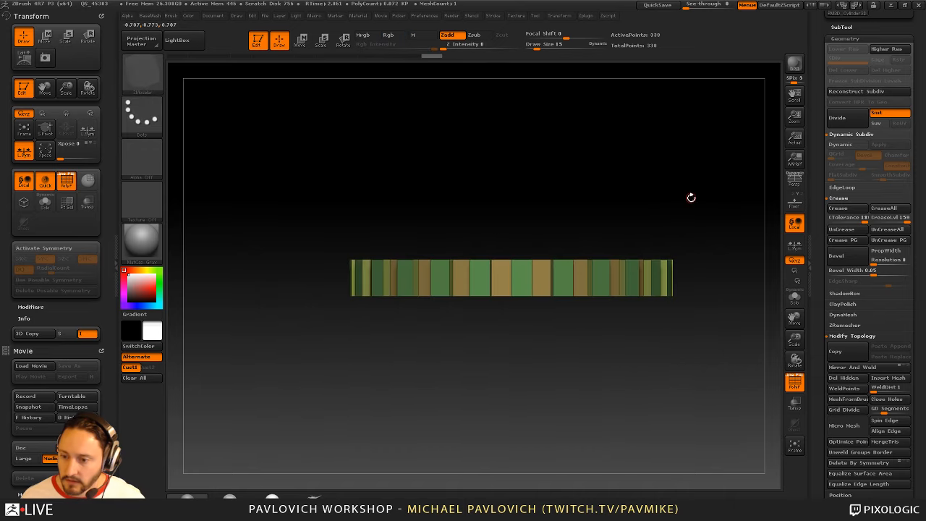
{"action": "left_click_drag", "start_coordinate": [721, 394], "coordinate": [281, 281], "text": "ctrl+shift"}
{"action": "left_click_drag", "start_coordinate": [605, 189], "coordinate": [659, 183]}
{"action": "left_click_drag", "start_coordinate": [690, 155], "coordinate": [697, 190]}
{"action": "key", "text": "5"}
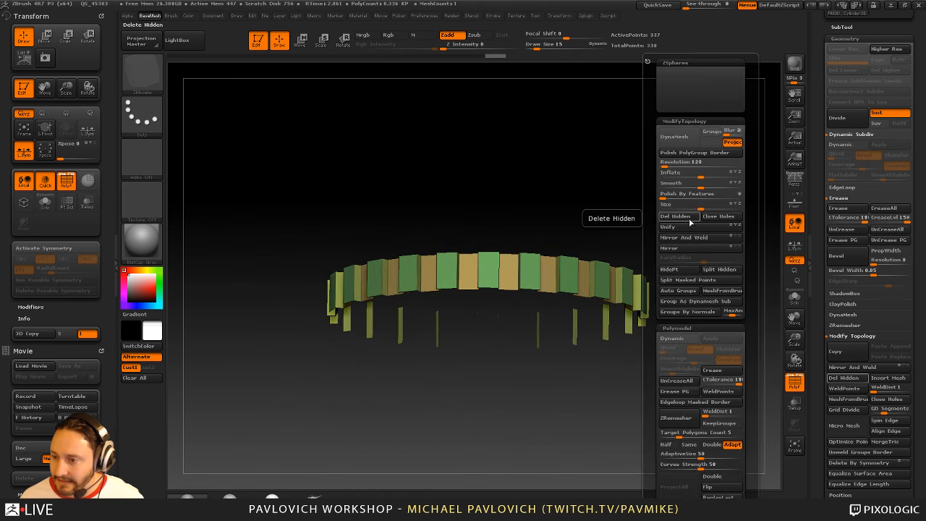
{"action": "left_click", "coordinate": [688, 219]}
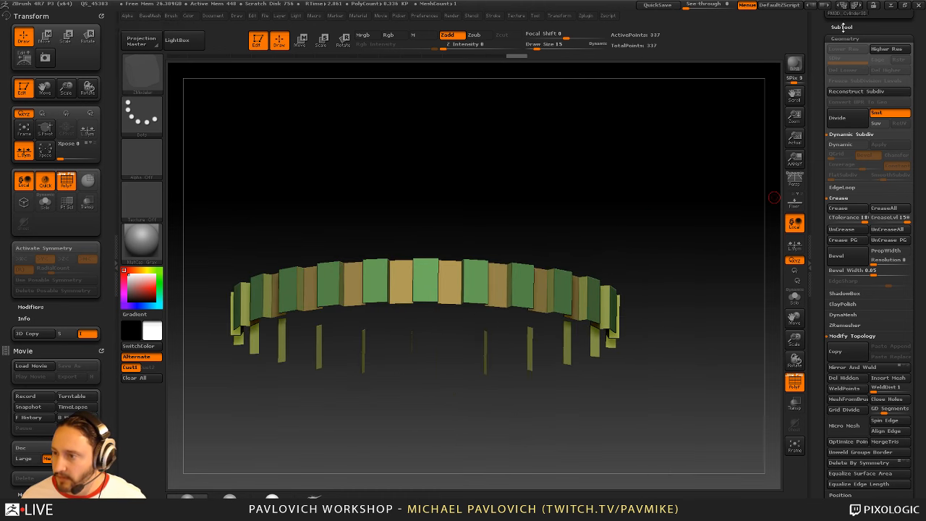
Extrude All Polygons of the open cap shell with the One Side Poly modifier to give its walls thickness
{"action": "left_click_drag", "start_coordinate": [774, 197], "coordinate": [605, 283]}
{"action": "key", "text": "space"}
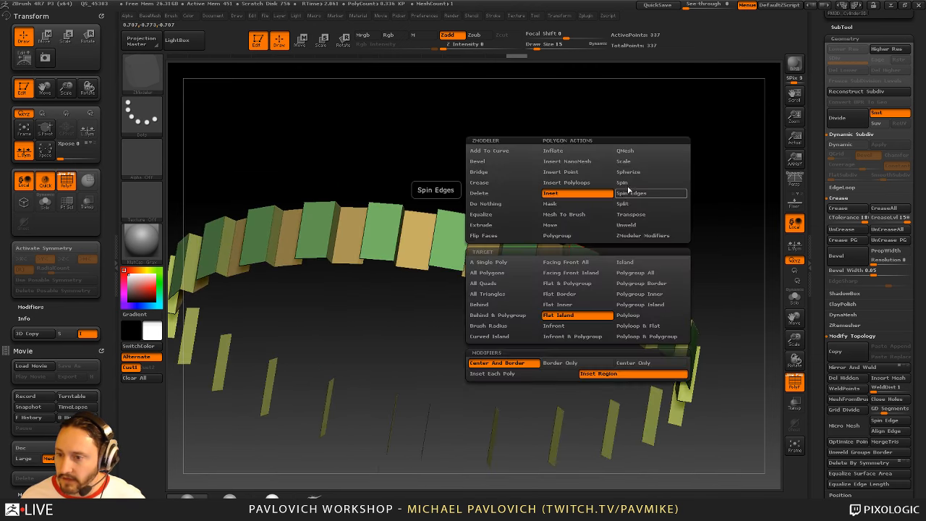
{"action": "left_click", "coordinate": [481, 224]}
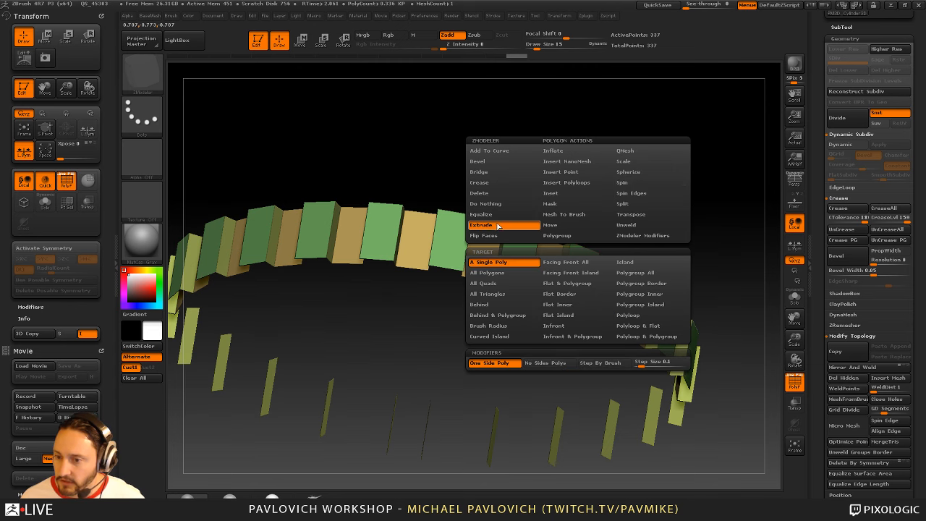
{"action": "left_click", "coordinate": [487, 272]}
{"action": "left_click_drag", "start_coordinate": [712, 217], "coordinate": [655, 279]}
{"action": "left_click_drag", "start_coordinate": [552, 273], "coordinate": [518, 282]}
{"action": "left_click_drag", "start_coordinate": [713, 324], "coordinate": [711, 244]}
{"action": "left_click_drag", "start_coordinate": [818, 347], "coordinate": [825, 223]}
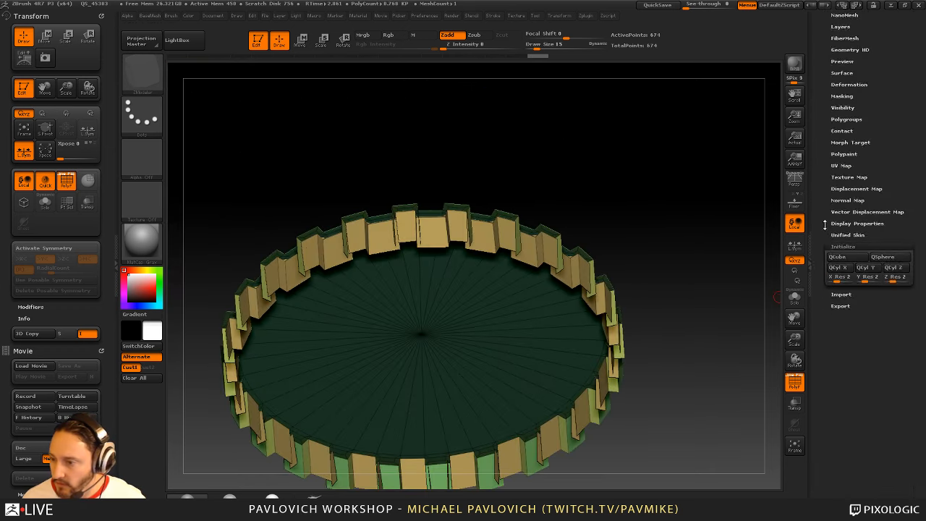
Flip the normals of the thickened cap shell
{"action": "left_click", "coordinate": [847, 210], "text": "shift"}
{"action": "mouse_move", "coordinate": [707, 230]}
{"action": "left_mouse_down"}
{"action": "mouse_move", "coordinate": [690, 309]}
{"action": "mouse_move", "coordinate": [723, 217]}
{"action": "mouse_move", "coordinate": [726, 180]}
{"action": "mouse_move", "coordinate": [726, 224]}
{"action": "mouse_move", "coordinate": [692, 240]}
{"action": "left_mouse_up"}
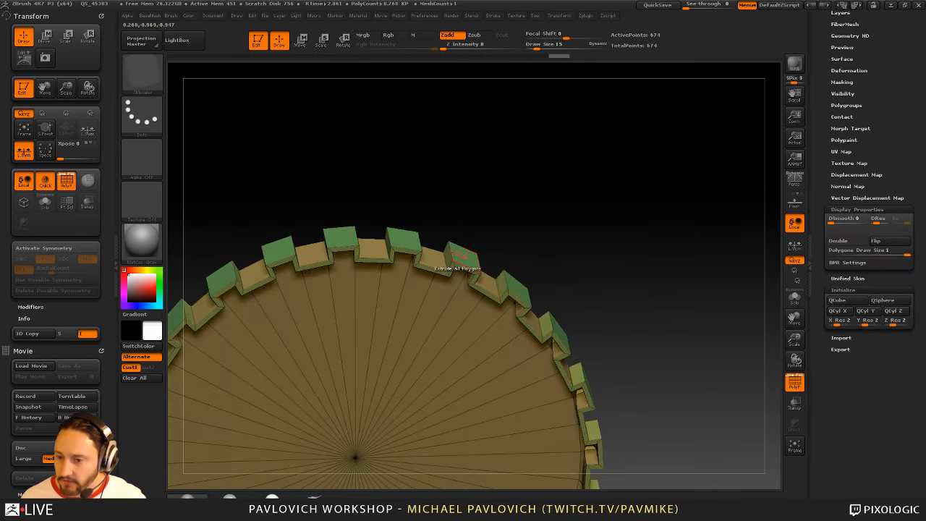
{"action": "left_click_drag", "start_coordinate": [579, 268], "coordinate": [585, 245], "text": "alt"}
Isolate the cap's bottom rim polygons from a side view and crease their border
{"action": "left_click_drag", "start_coordinate": [550, 201], "coordinate": [558, 306], "text": "shift"}
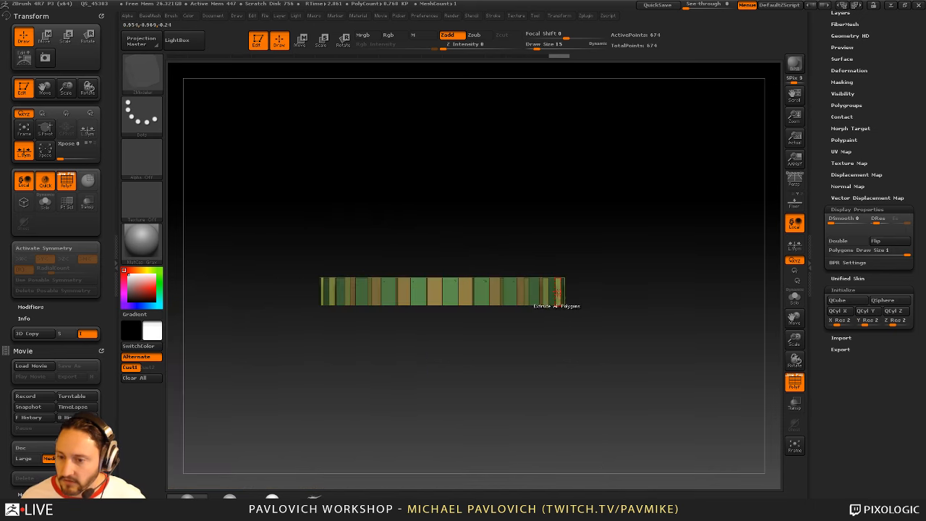
{"action": "left_click_drag", "start_coordinate": [655, 403], "coordinate": [285, 301], "text": "ctrl+shift"}
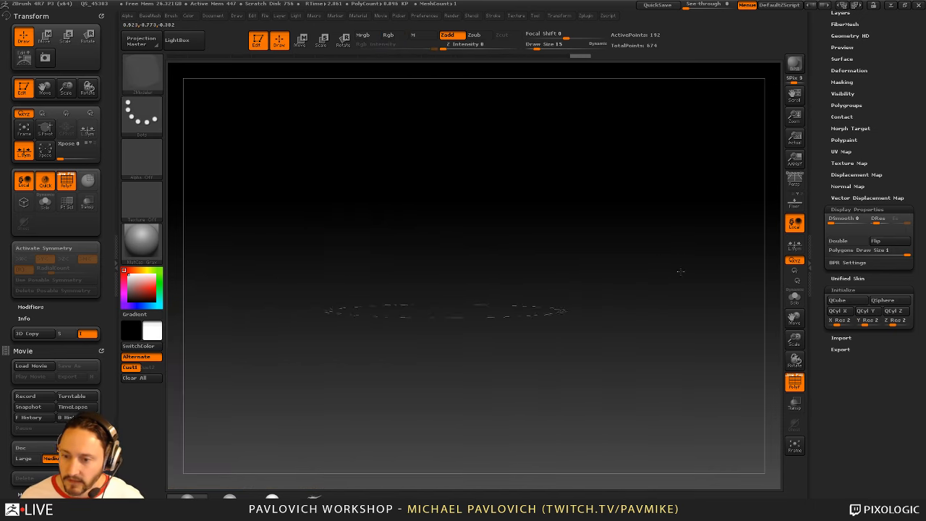
{"action": "left_click_drag", "start_coordinate": [670, 312], "coordinate": [678, 219], "text": "shift"}
{"action": "left_click_drag", "start_coordinate": [813, 147], "coordinate": [858, 248]}
{"action": "left_click_drag", "start_coordinate": [817, 132], "coordinate": [817, 215]}
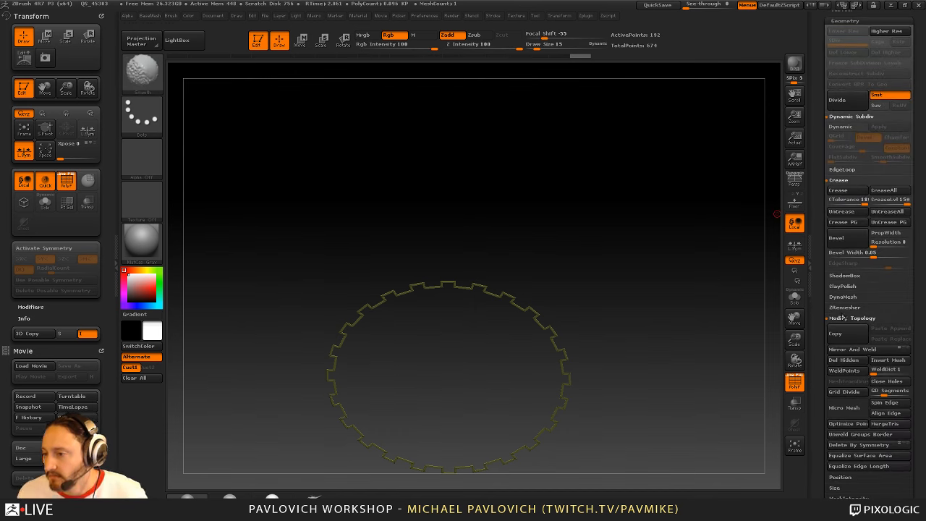
{"action": "left_click", "coordinate": [841, 319]}
{"action": "left_click", "coordinate": [843, 180]}
{"action": "left_click", "coordinate": [843, 180]}
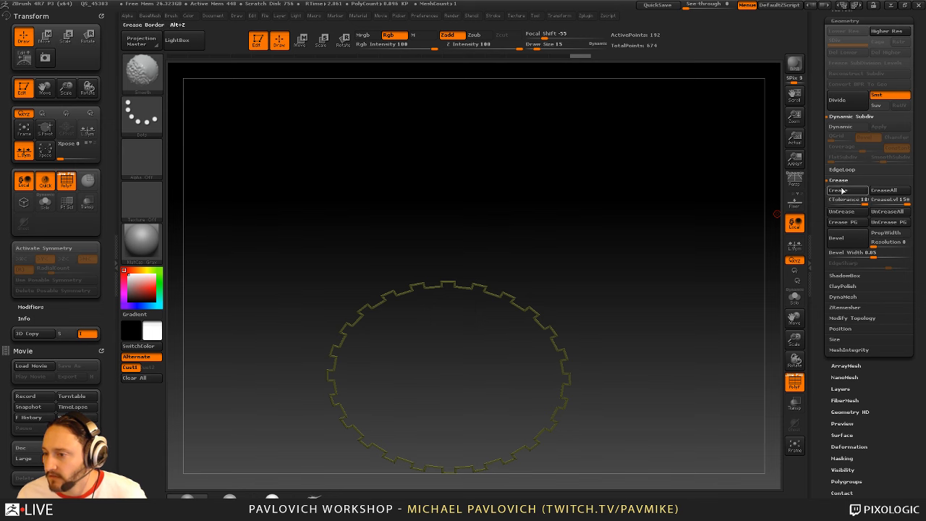
{"action": "left_click", "coordinate": [750, 249], "text": "ctrl+shift"}
Preview the whole creased cap with dynamic subdivision and the polyframe hidden
{"action": "left_click_drag", "start_coordinate": [655, 239], "coordinate": [535, 280], "text": "alt"}
{"action": "left_click_drag", "start_coordinate": [678, 211], "coordinate": [695, 257]}
{"action": "left_click", "coordinate": [789, 382]}
{"action": "key", "text": "d"}
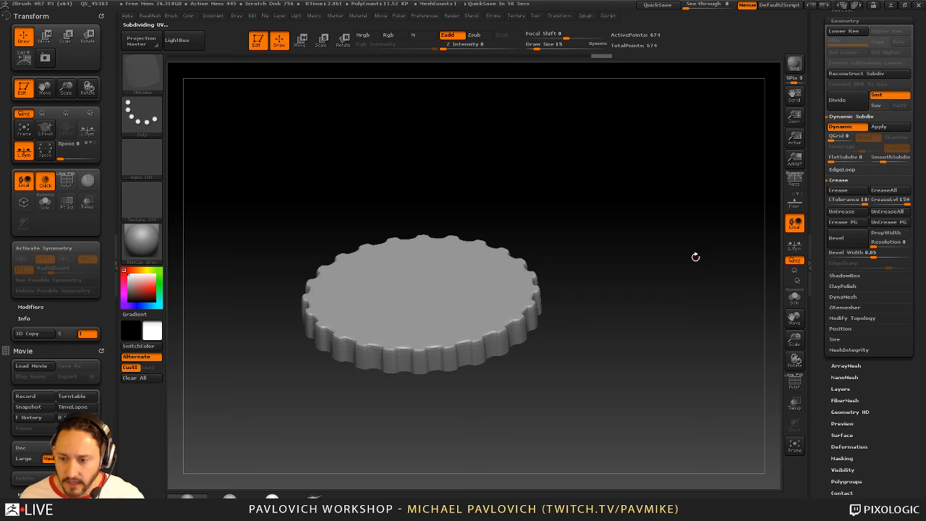
{"action": "left_click_drag", "start_coordinate": [696, 259], "coordinate": [647, 240]}
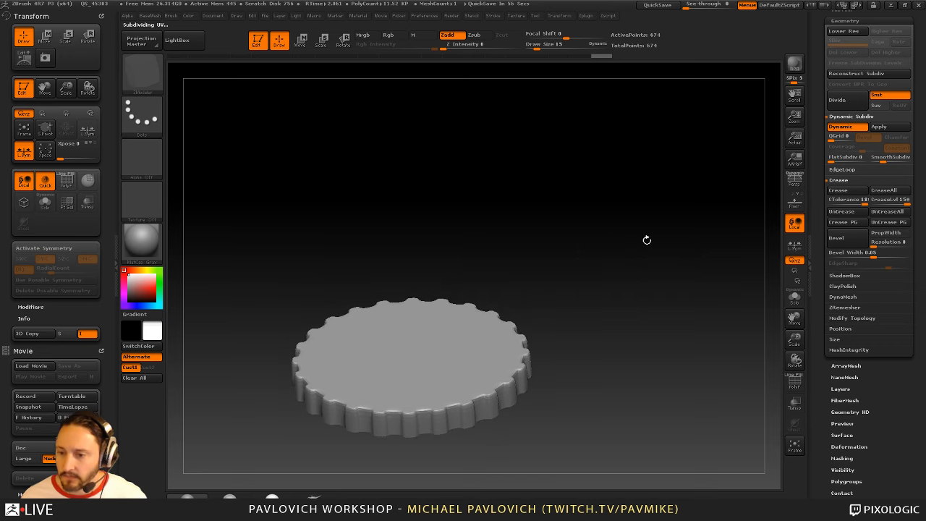
Step the undo history back to the plain disc without teeth
{"action": "left_click_drag", "start_coordinate": [817, 252], "coordinate": [797, 443]}
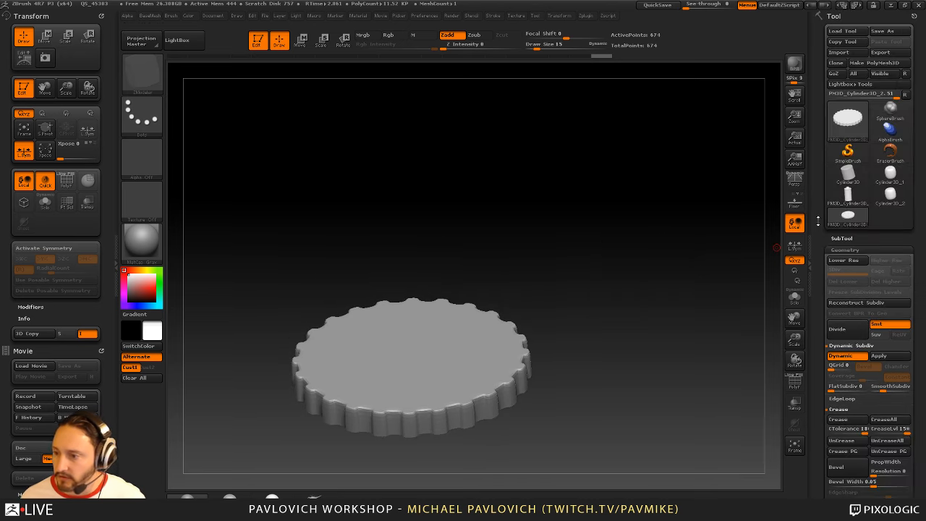
{"action": "left_click", "coordinate": [842, 238]}
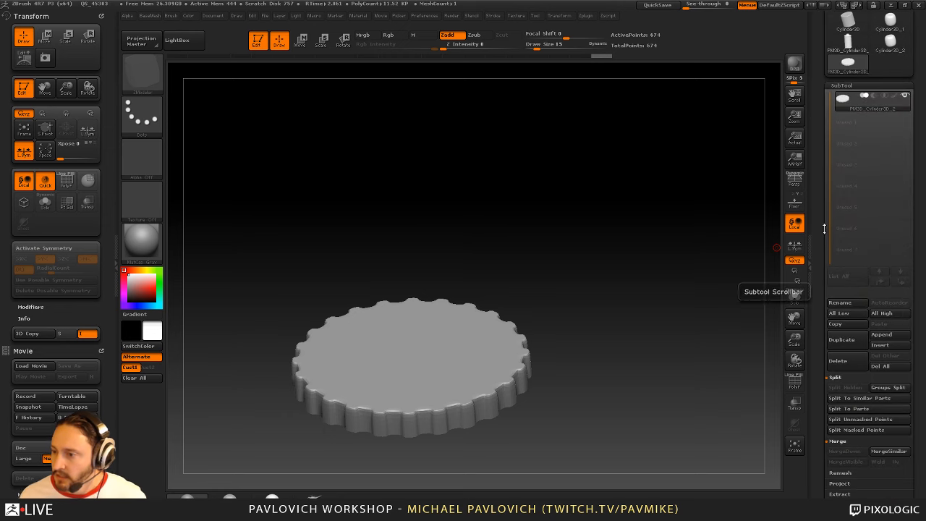
{"action": "left_click_drag", "start_coordinate": [599, 55], "coordinate": [229, 57]}
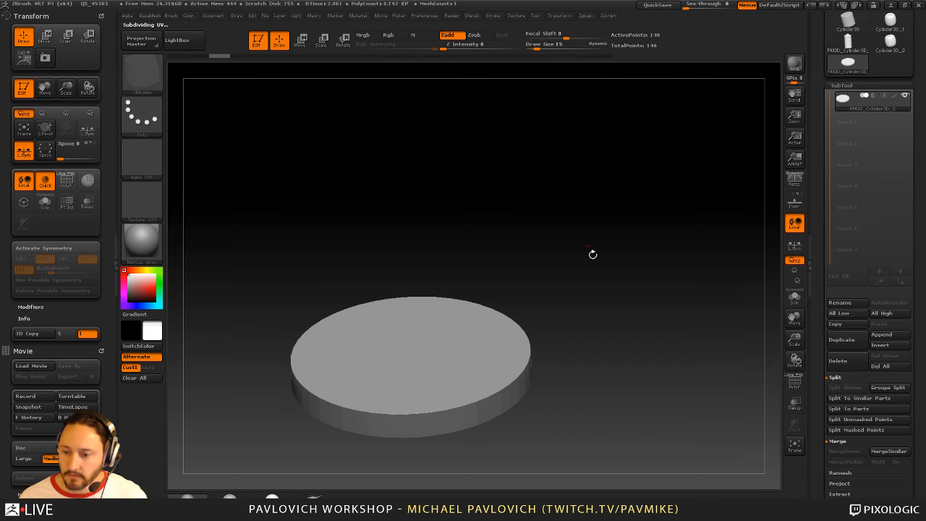
{"action": "left_click_drag", "start_coordinate": [593, 254], "coordinate": [707, 258]}
Crease the plain disc's edges with a crease tolerance of 55 and apply its dynamic subdivision
{"action": "scroll", "coordinate": [831, 320], "scroll_direction": "down", "scroll_amount": 5}
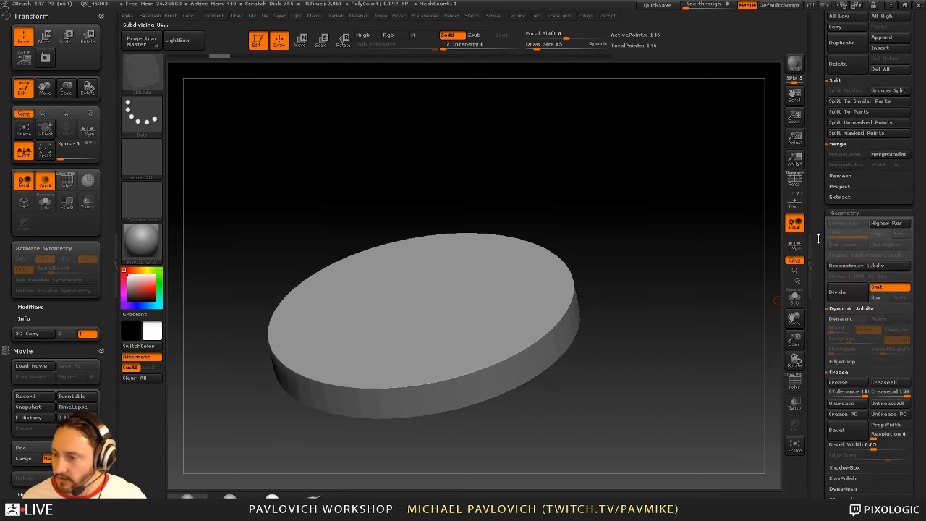
{"action": "left_click", "coordinate": [843, 320]}
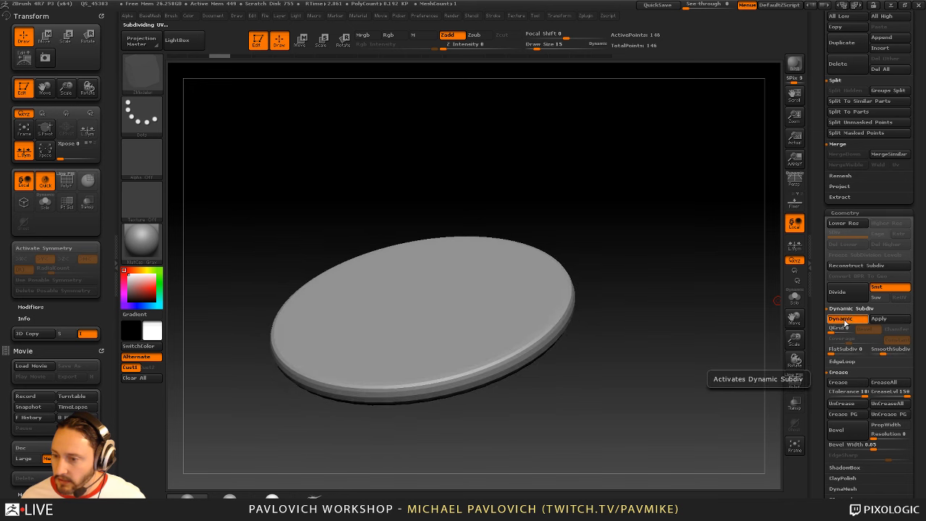
{"action": "key", "text": "2"}
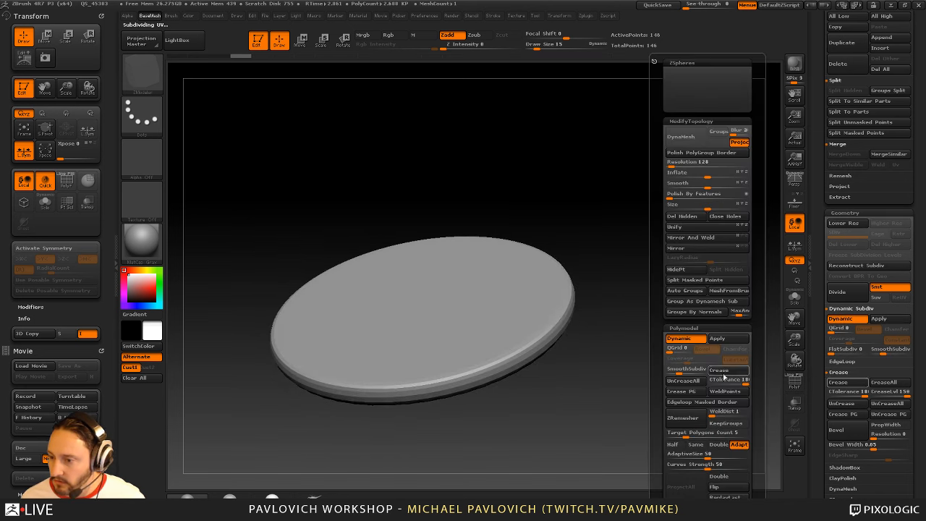
{"action": "left_click", "coordinate": [724, 381]}
{"action": "left_click", "coordinate": [724, 371]}
{"action": "left_click_drag", "start_coordinate": [640, 316], "coordinate": [670, 315]}
{"action": "key", "text": "2"}
{"action": "left_click", "coordinate": [696, 342]}
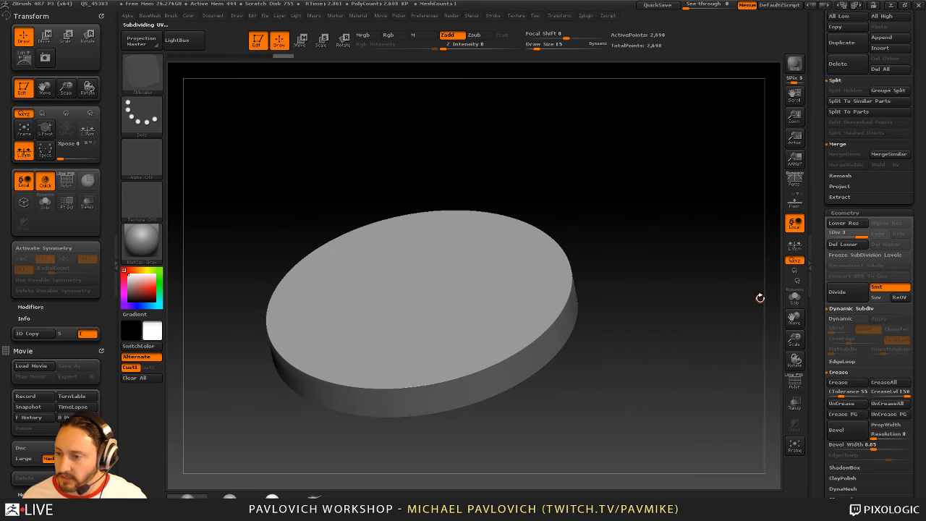
Turn off Project in the DynaMesh settings of the subdivided disc
{"action": "key", "text": "2"}
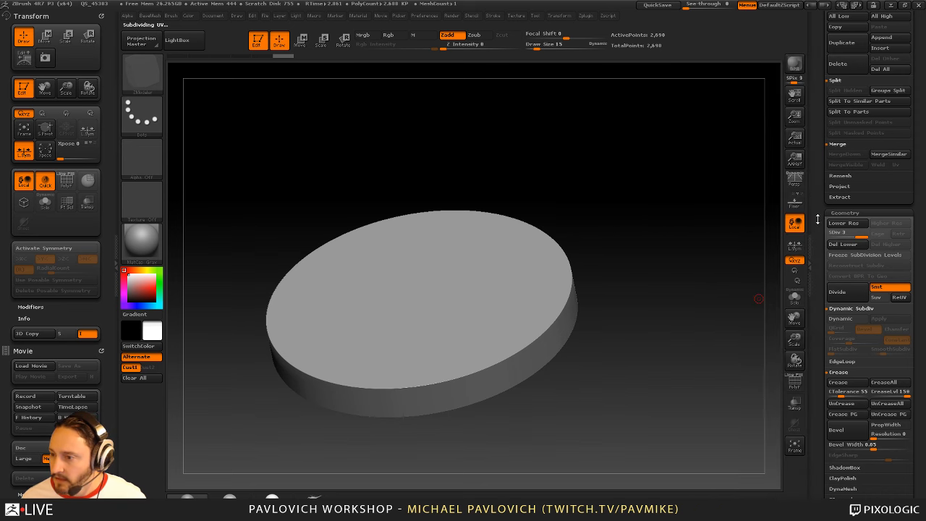
{"action": "left_click_drag", "start_coordinate": [819, 220], "coordinate": [823, 132]}
{"action": "left_click", "coordinate": [843, 401]}
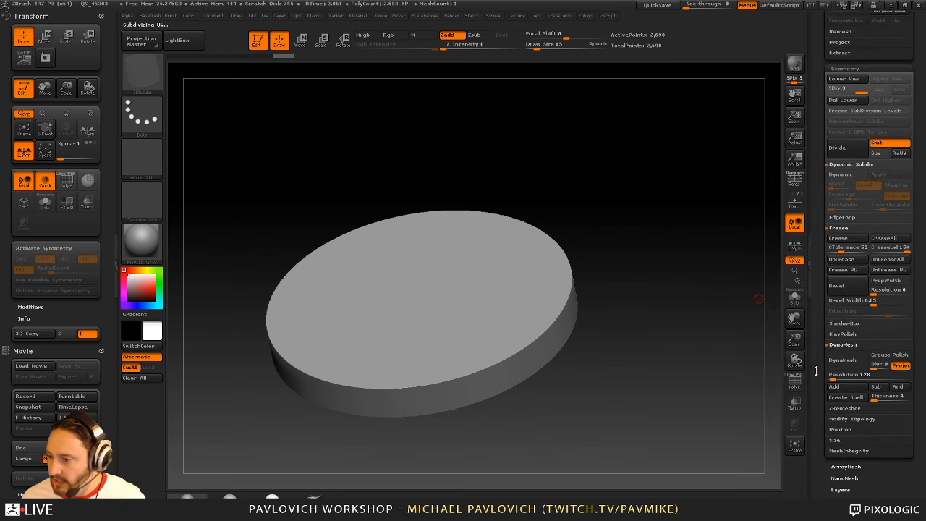
{"action": "left_click", "coordinate": [900, 343]}
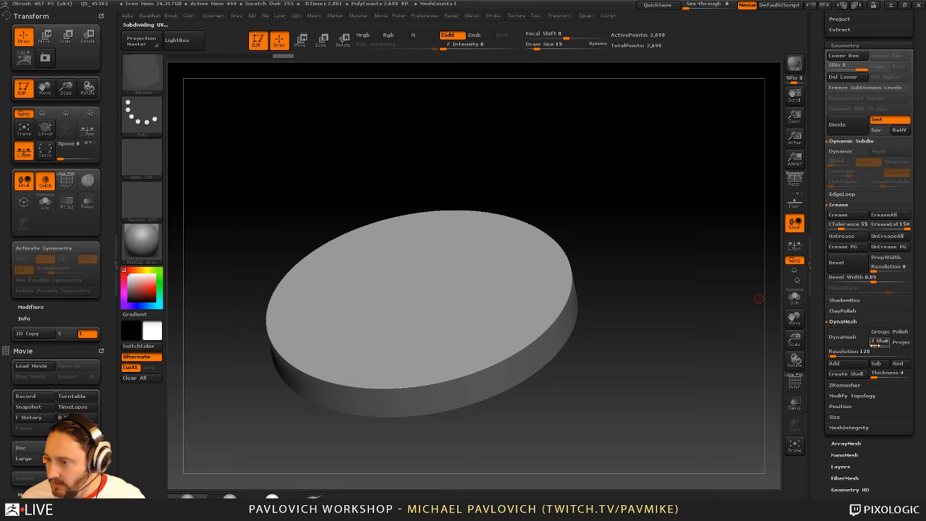
Try to DynaMesh the disc at resolution 128 without keeping its subdivision levels
{"action": "left_click", "coordinate": [834, 352]}
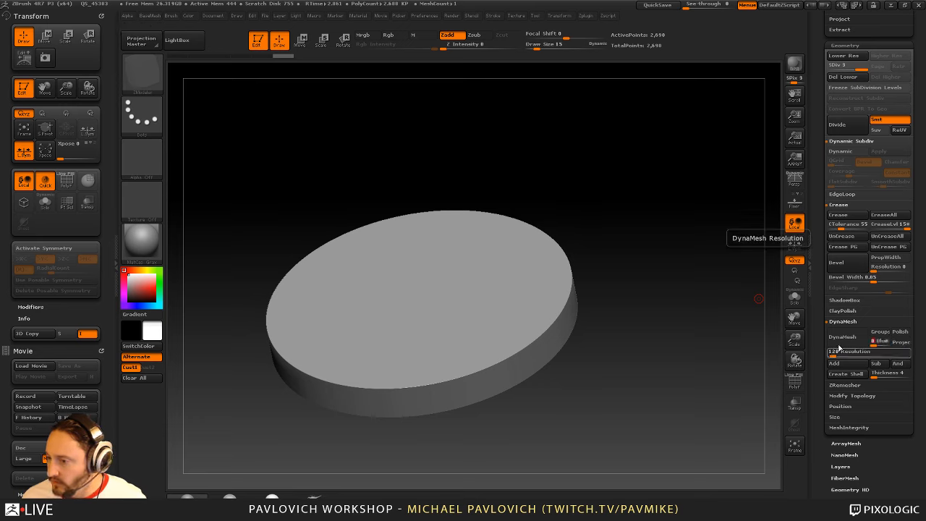
{"action": "left_click", "coordinate": [842, 337]}
{"action": "left_click", "coordinate": [739, 363]}
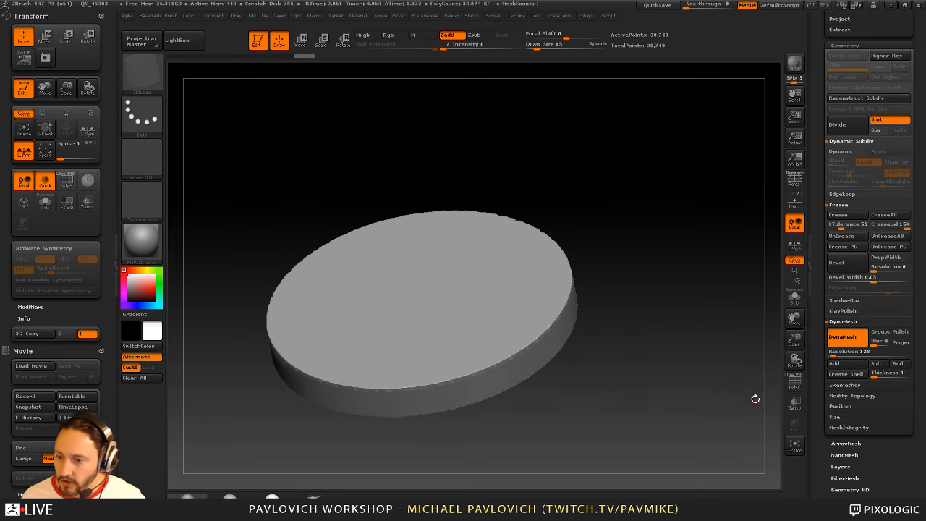
Set the DynaMesh resolution to 256 and remesh the disc without keeping its subdivision levels
{"action": "left_click", "coordinate": [846, 354]}
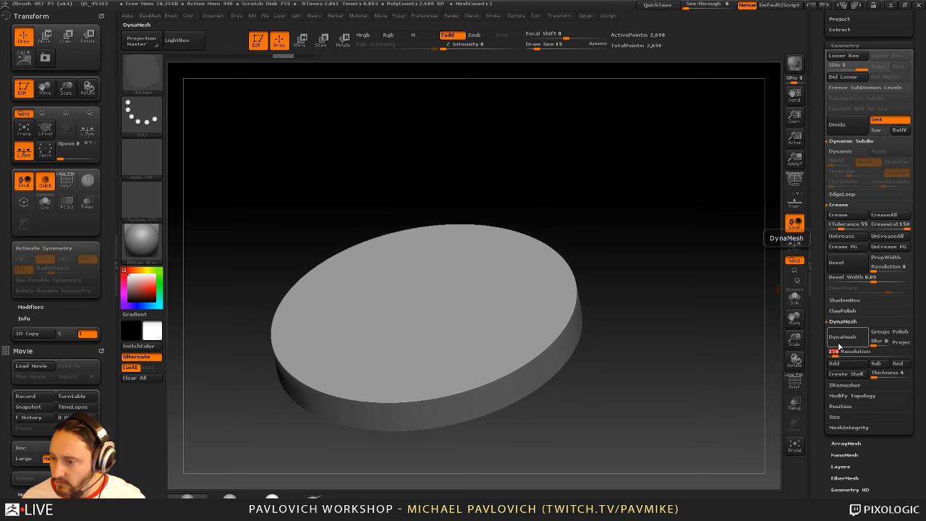
{"action": "left_click", "coordinate": [841, 337]}
{"action": "left_click", "coordinate": [740, 363]}
{"action": "mouse_move", "coordinate": [710, 326]}
{"action": "left_mouse_down"}
{"action": "mouse_move", "coordinate": [684, 314]}
{"action": "mouse_move", "coordinate": [699, 311]}
{"action": "left_mouse_up"}
{"action": "mouse_move", "coordinate": [650, 244]}
{"action": "left_mouse_down"}
{"action": "mouse_move", "coordinate": [683, 239]}
{"action": "mouse_move", "coordinate": [670, 234]}
{"action": "left_mouse_up"}
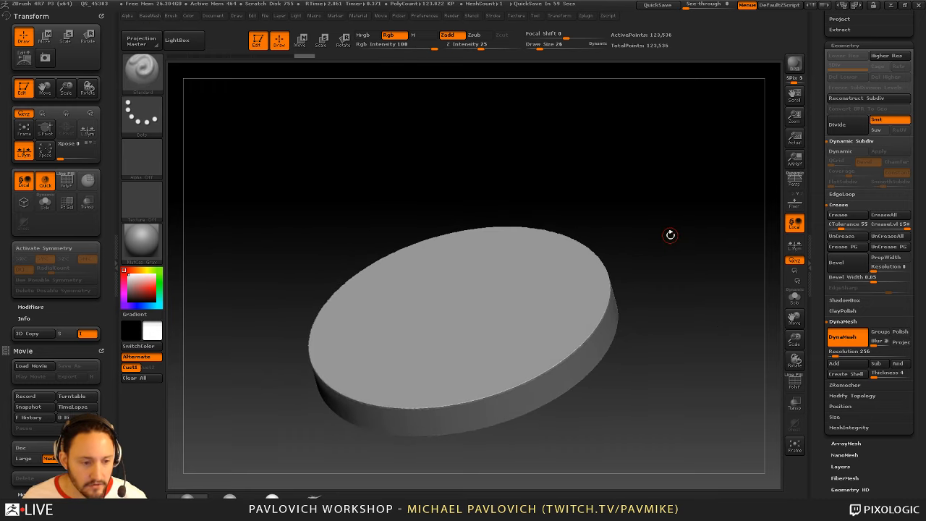
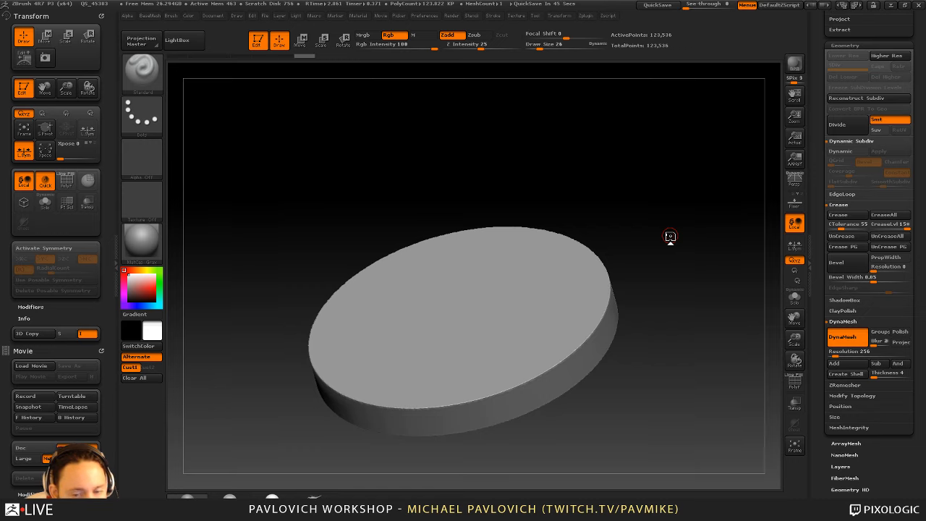
Clear the canvas, draw a fresh Cylinder3D, and convert it to a PolyMesh3D
{"action": "left_click", "coordinate": [258, 41]}
{"action": "key", "text": "ctrl+n"}
{"action": "left_click_drag", "start_coordinate": [822, 247], "coordinate": [821, 353]}
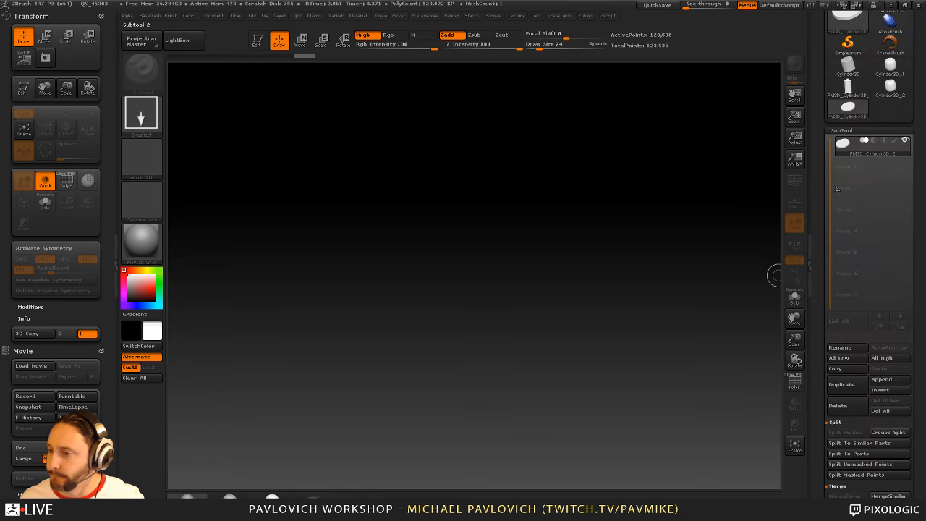
{"action": "left_click_drag", "start_coordinate": [821, 92], "coordinate": [821, 199]}
{"action": "left_click", "coordinate": [855, 177]}
{"action": "left_click_drag", "start_coordinate": [434, 280], "coordinate": [454, 350]}
{"action": "left_click", "coordinate": [258, 40]}
{"action": "left_click", "coordinate": [872, 64]}
{"action": "key", "text": "f"}
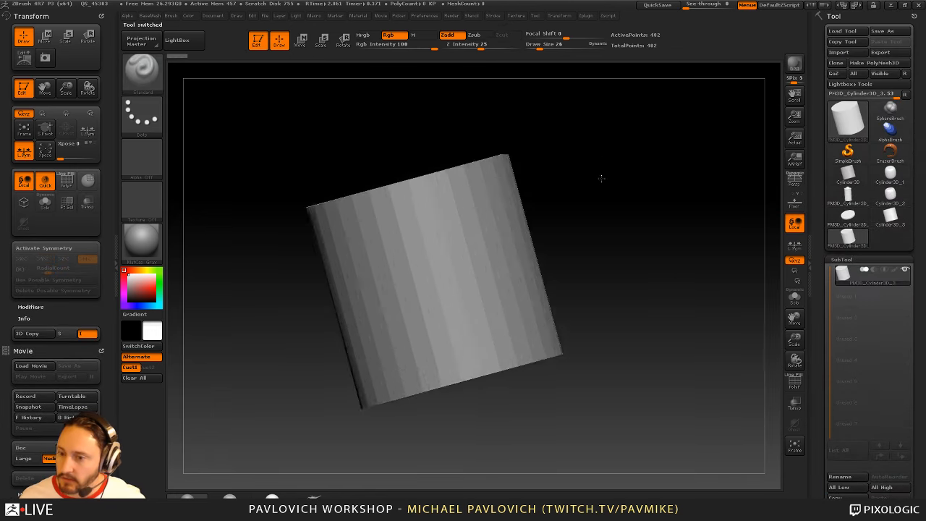
Show the polyframe on the new cylinder and switch to the ZModeler brush
{"action": "left_click_drag", "start_coordinate": [602, 178], "coordinate": [612, 243]}
{"action": "left_click", "coordinate": [795, 384]}
{"action": "left_click_drag", "start_coordinate": [726, 298], "coordinate": [729, 331], "text": "alt"}
{"action": "key", "text": "b"}
{"action": "key", "text": "z"}
{"action": "key", "text": "m"}
{"action": "left_click_drag", "start_coordinate": [472, 194], "coordinate": [516, 149], "text": "alt"}
{"action": "left_click_drag", "start_coordinate": [653, 207], "coordinate": [471, 182]}
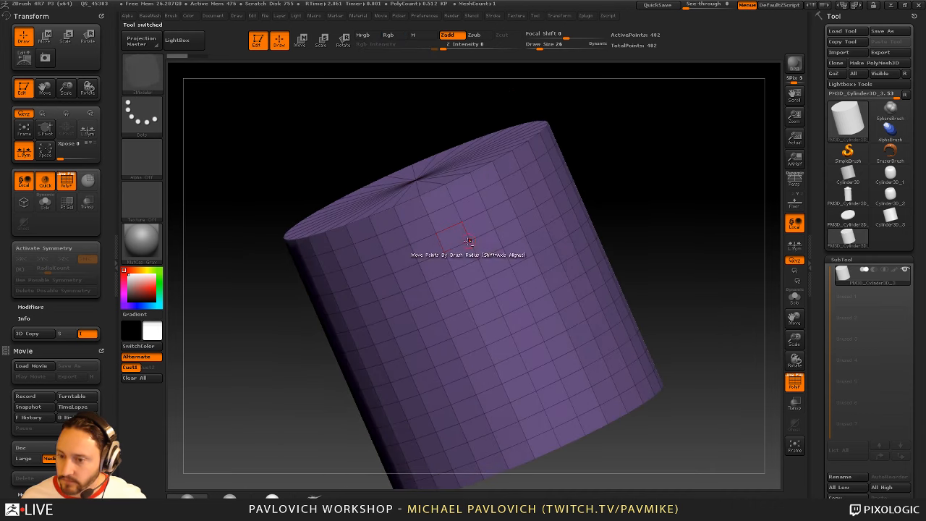
Mark a rectangular patch of side polygons on the cylinder and extrude it inward as an Island to form a recessed pocket
{"action": "mouse_move", "coordinate": [505, 337]}
{"action": "left_mouse_down"}
{"action": "mouse_move", "coordinate": [560, 210]}
{"action": "mouse_move", "coordinate": [470, 224]}
{"action": "mouse_move", "coordinate": [510, 304]}
{"action": "mouse_move", "coordinate": [553, 293]}
{"action": "left_mouse_up"}
{"action": "mouse_move", "coordinate": [521, 335]}
{"action": "left_mouse_down"}
{"action": "mouse_move", "coordinate": [554, 340]}
{"action": "mouse_move", "coordinate": [668, 238]}
{"action": "left_mouse_up"}
{"action": "key", "text": "space"}
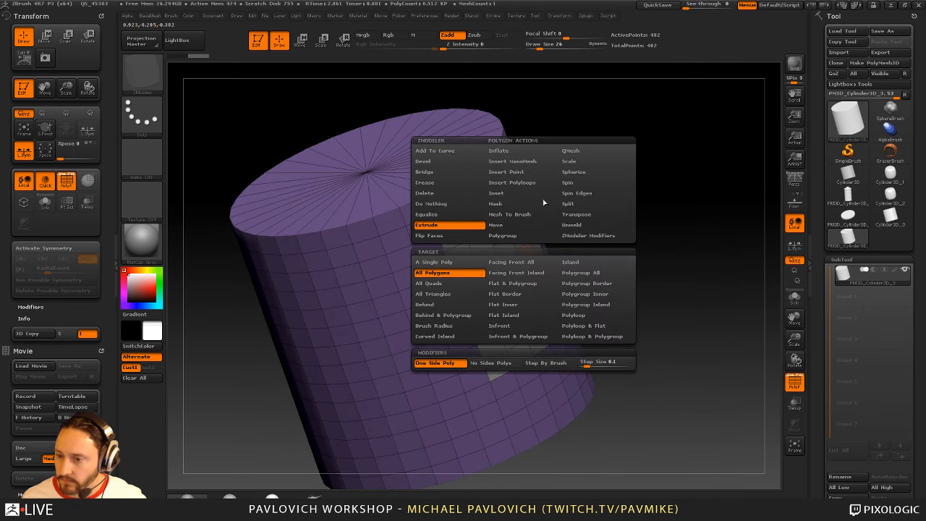
{"action": "left_click", "coordinate": [570, 262]}
{"action": "left_click_drag", "start_coordinate": [515, 293], "coordinate": [676, 215]}
Insert multiple edge loops with Interactive Elevation to form a recessed groove around the cylinder, crossing the pocket
{"action": "key", "text": "space"}
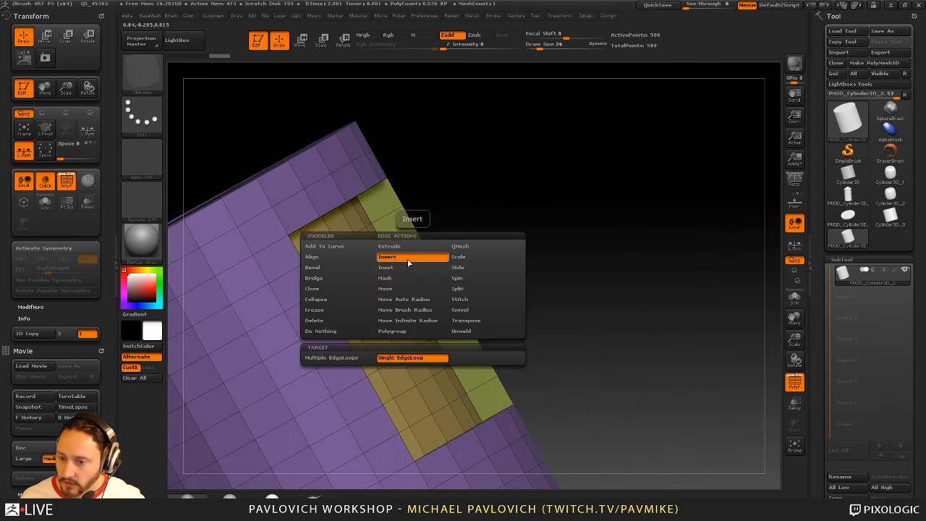
{"action": "left_click", "coordinate": [331, 357]}
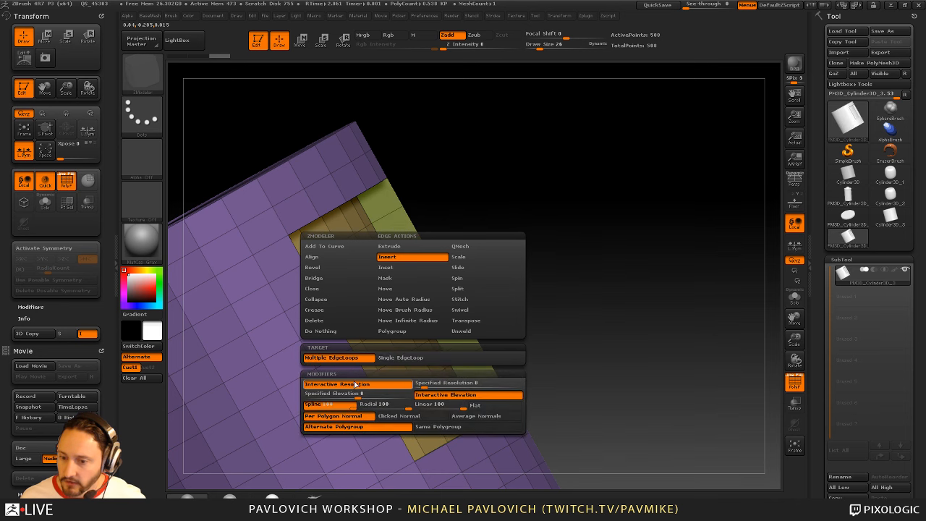
{"action": "left_click_drag", "start_coordinate": [603, 240], "coordinate": [683, 145]}
{"action": "key", "text": "ctrl+z"}
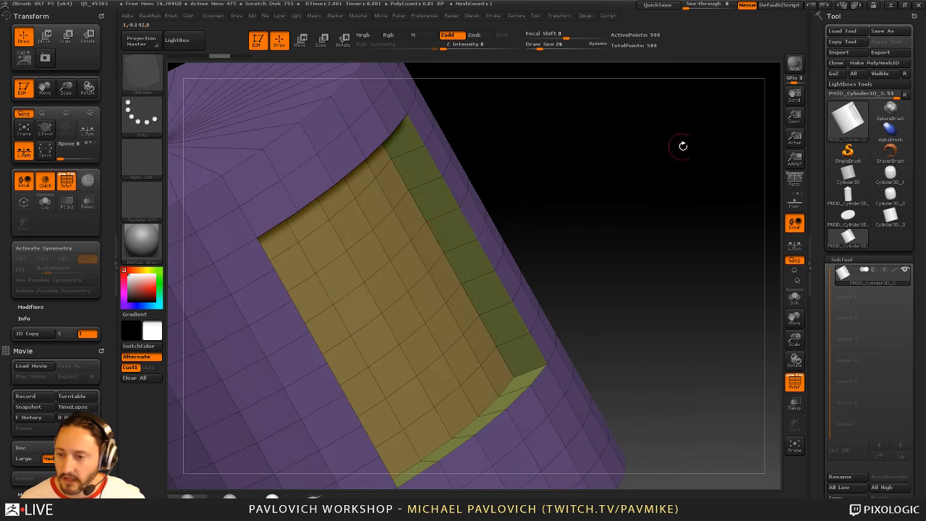
{"action": "left_click_drag", "start_coordinate": [467, 218], "coordinate": [331, 244]}
{"action": "left_click_drag", "start_coordinate": [655, 210], "coordinate": [729, 193]}
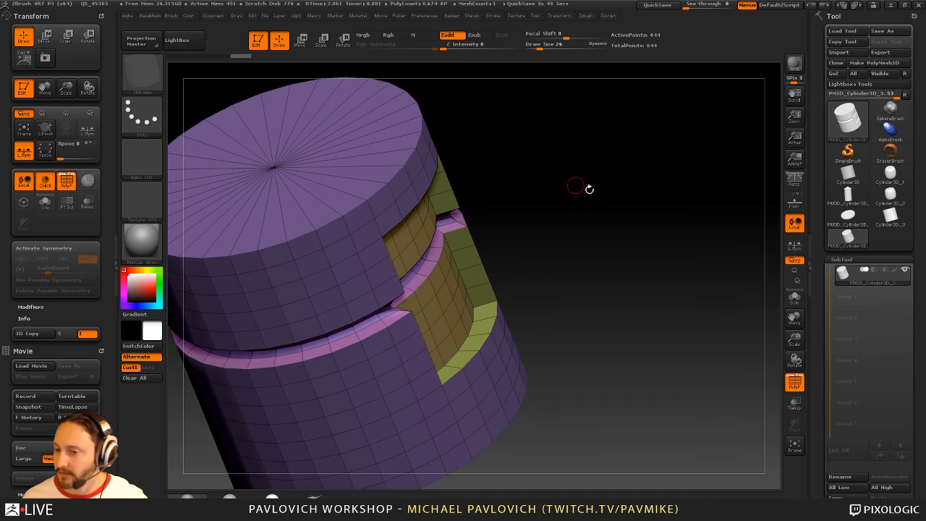
Preview the grooved cylinder with dynamic subdivision and the polyframe hidden
{"action": "left_click_drag", "start_coordinate": [590, 189], "coordinate": [680, 286]}
{"action": "key", "text": "d"}
{"action": "left_click", "coordinate": [794, 380]}
{"action": "left_click_drag", "start_coordinate": [700, 346], "coordinate": [714, 296]}
Clear the canvas, draw the DynaMeshed disc again, and open it for editing with the polyframe hidden
{"action": "left_click", "coordinate": [261, 39]}
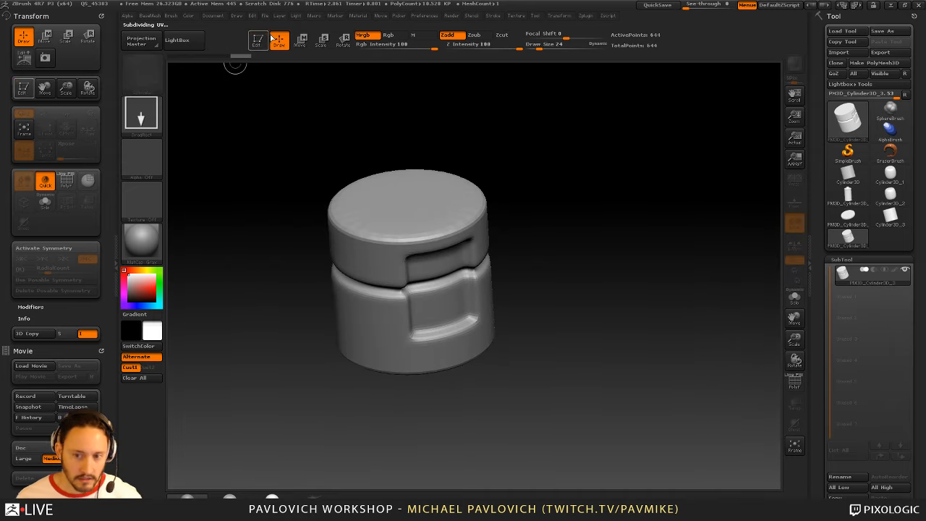
{"action": "key", "text": "ctrl+n"}
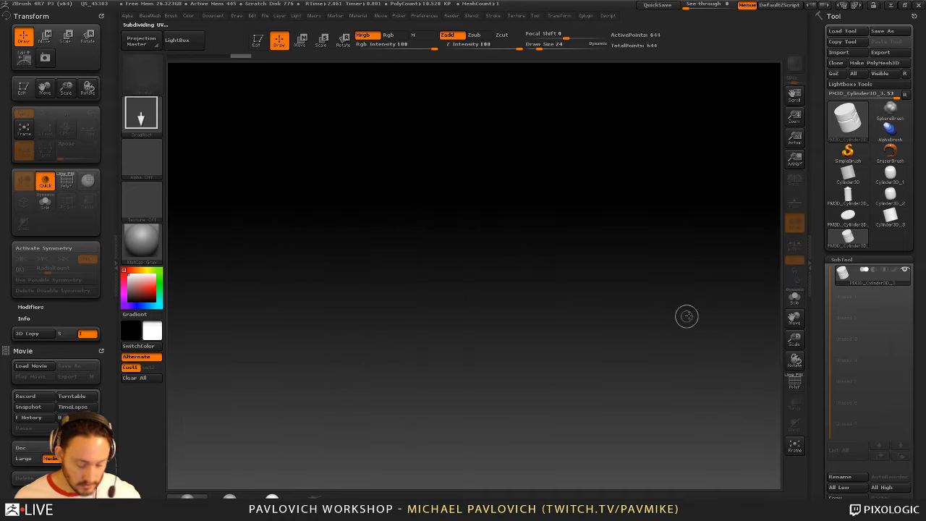
{"action": "left_click", "coordinate": [850, 234]}
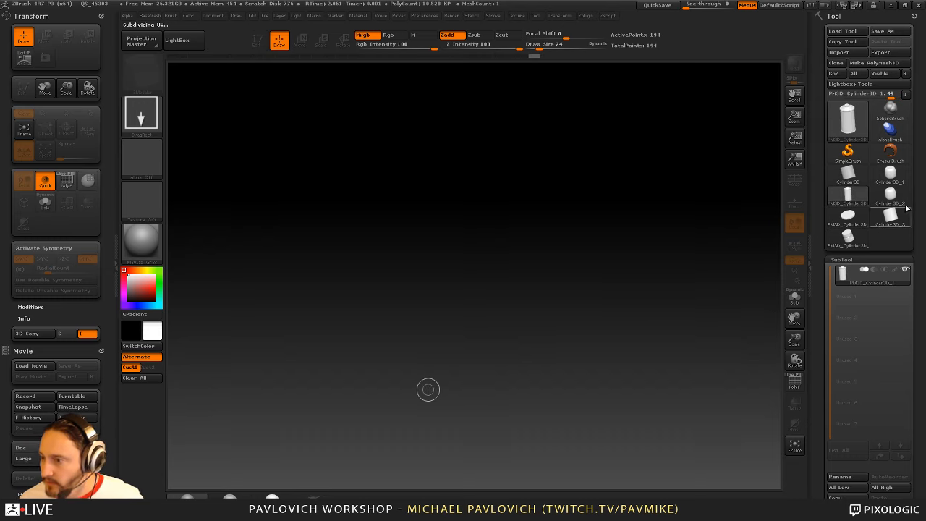
{"action": "left_click", "coordinate": [861, 221]}
{"action": "left_click_drag", "start_coordinate": [430, 264], "coordinate": [463, 367]}
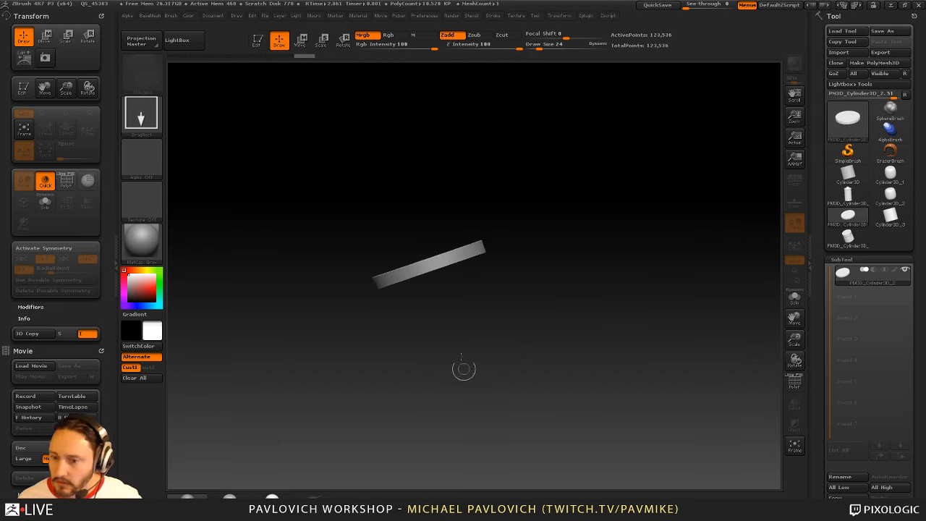
{"action": "left_click", "coordinate": [262, 41]}
{"action": "left_click_drag", "start_coordinate": [622, 225], "coordinate": [663, 306]}
{"action": "left_click", "coordinate": [795, 383]}
{"action": "left_click", "coordinate": [795, 382]}
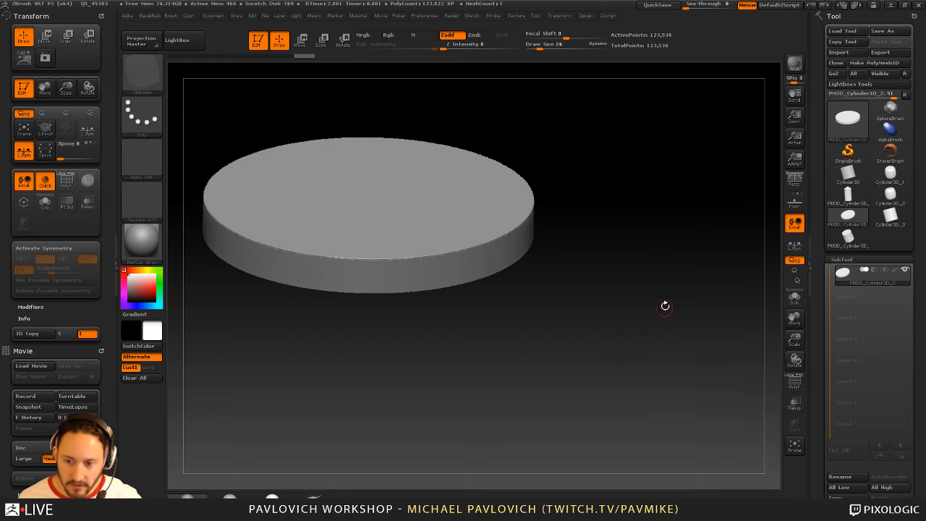
Try trimming the disc without symmetry using the TrimDynamic brush at a draw size of 86
{"action": "left_click_drag", "start_coordinate": [666, 228], "coordinate": [690, 319]}
{"action": "key", "text": "s"}
{"action": "mouse_move", "coordinate": [559, 314]}
{"action": "left_mouse_down"}
{"action": "mouse_move", "coordinate": [544, 335]}
{"action": "mouse_move", "coordinate": [506, 334]}
{"action": "mouse_move", "coordinate": [492, 351]}
{"action": "mouse_move", "coordinate": [569, 302]}
{"action": "left_mouse_up"}
{"action": "key", "text": "ctrl+z"}
{"action": "key", "text": "b"}
{"action": "key", "text": "t"}
{"action": "key", "text": "d"}
{"action": "key", "text": "s"}
{"action": "key", "text": "ctrl+z"}
{"action": "key", "text": "s"}
{"action": "left_click_drag", "start_coordinate": [660, 264], "coordinate": [652, 258]}
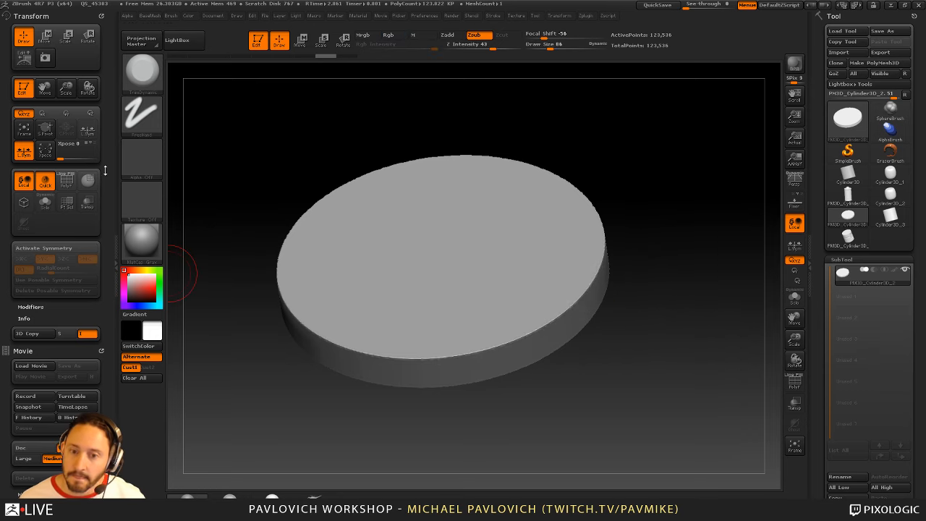
Activate symmetry across the X axis with the radial mode turned off
{"action": "left_click", "coordinate": [61, 248]}
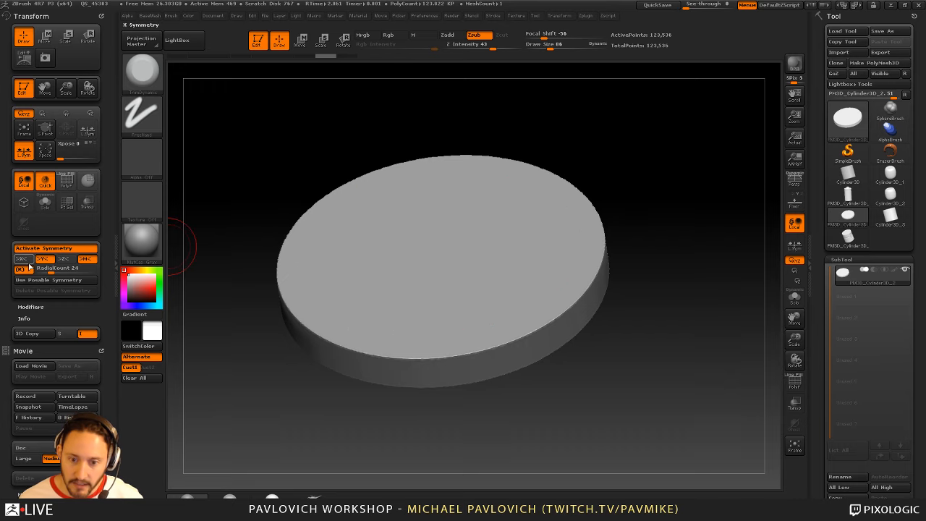
{"action": "left_click", "coordinate": [43, 258]}
{"action": "left_click", "coordinate": [20, 269]}
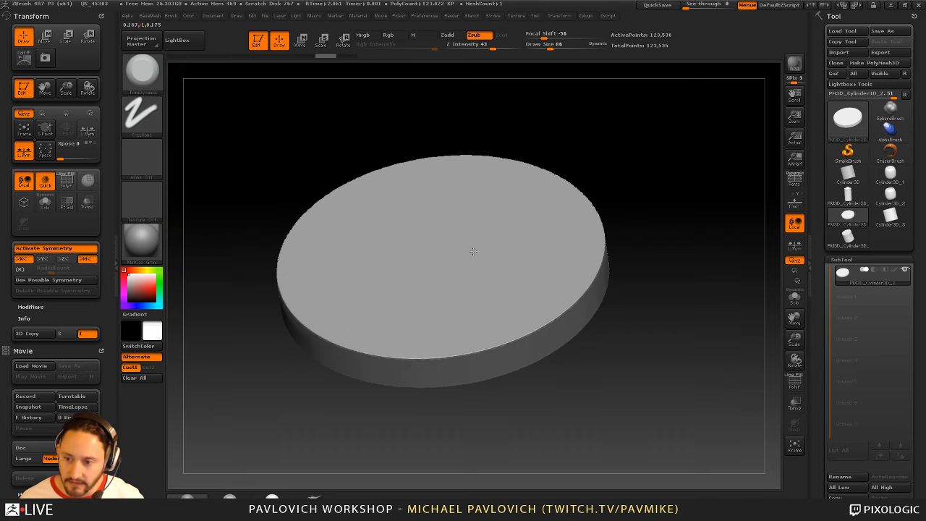
Try a mirrored Standard brush stroke across the disc's top face
{"action": "key", "text": "b"}
{"action": "key", "text": "s"}
{"action": "key", "text": "t"}
{"action": "key", "text": "s"}
{"action": "left_click_drag", "start_coordinate": [461, 124], "coordinate": [456, 124]}
{"action": "mouse_move", "coordinate": [472, 246]}
{"action": "left_mouse_down"}
{"action": "mouse_move", "coordinate": [519, 255]}
{"action": "mouse_move", "coordinate": [611, 295]}
{"action": "left_mouse_up"}
{"action": "mouse_move", "coordinate": [677, 284]}
{"action": "left_mouse_down"}
{"action": "mouse_move", "coordinate": [648, 286]}
{"action": "mouse_move", "coordinate": [709, 294]}
{"action": "mouse_move", "coordinate": [685, 291]}
{"action": "left_mouse_up"}
{"action": "key", "text": "ctrl+z"}
Test a stroke with additional symmetry axes on the top face, turn on Local Symmetry, and undo the stroke
{"action": "left_click", "coordinate": [45, 259]}
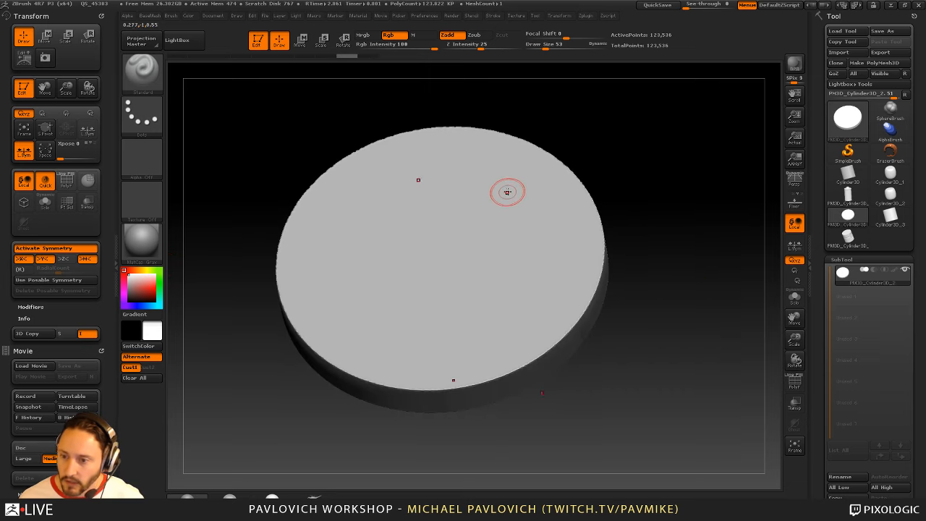
{"action": "mouse_move", "coordinate": [507, 190]}
{"action": "left_mouse_down"}
{"action": "mouse_move", "coordinate": [523, 221]}
{"action": "mouse_move", "coordinate": [512, 255]}
{"action": "left_mouse_up"}
{"action": "mouse_move", "coordinate": [633, 257]}
{"action": "left_mouse_down"}
{"action": "mouse_move", "coordinate": [656, 260]}
{"action": "mouse_move", "coordinate": [616, 231]}
{"action": "left_mouse_up"}
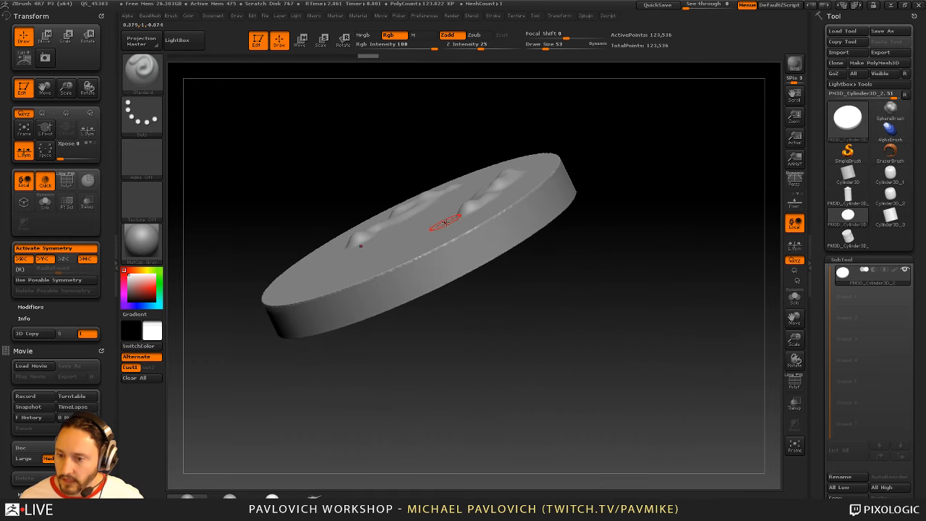
{"action": "left_click", "coordinate": [795, 248]}
{"action": "key", "text": "ctrl+z"}
{"action": "left_click_drag", "start_coordinate": [689, 214], "coordinate": [687, 248]}
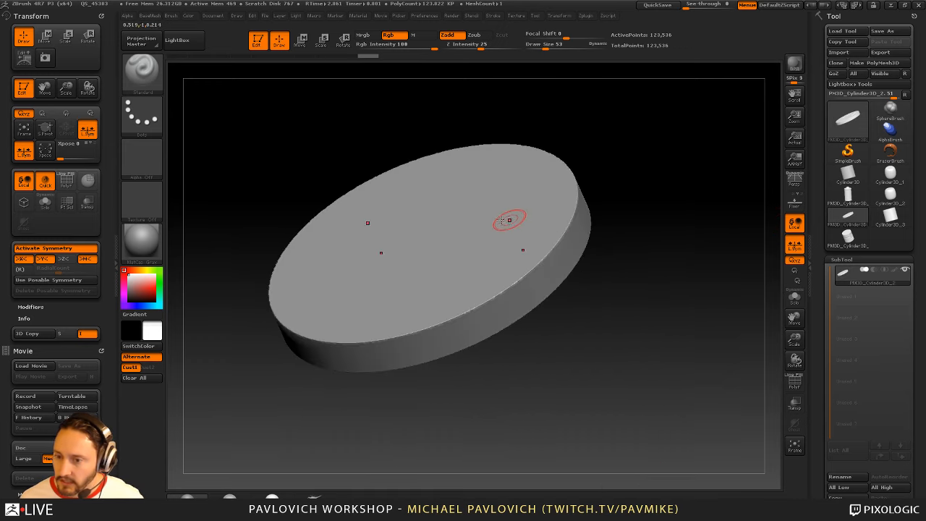
Try Standard brush strokes on the top face with Local Symmetry mirrored across several axes
{"action": "mouse_move", "coordinate": [474, 201]}
{"action": "left_mouse_down"}
{"action": "mouse_move", "coordinate": [527, 239]}
{"action": "mouse_move", "coordinate": [436, 286]}
{"action": "mouse_move", "coordinate": [426, 274]}
{"action": "left_mouse_up"}
{"action": "mouse_move", "coordinate": [669, 232]}
{"action": "left_mouse_down"}
{"action": "mouse_move", "coordinate": [668, 199]}
{"action": "mouse_move", "coordinate": [649, 182]}
{"action": "mouse_move", "coordinate": [665, 212]}
{"action": "left_mouse_up"}
{"action": "mouse_move", "coordinate": [674, 204]}
{"action": "left_mouse_down"}
{"action": "mouse_move", "coordinate": [703, 234]}
{"action": "mouse_move", "coordinate": [681, 217]}
{"action": "left_mouse_up"}
{"action": "mouse_move", "coordinate": [448, 182]}
{"action": "left_mouse_down"}
{"action": "mouse_move", "coordinate": [538, 253]}
{"action": "mouse_move", "coordinate": [500, 307]}
{"action": "left_mouse_up"}
{"action": "mouse_move", "coordinate": [615, 215]}
{"action": "left_mouse_down"}
{"action": "mouse_move", "coordinate": [653, 170]}
{"action": "mouse_move", "coordinate": [707, 213]}
{"action": "mouse_move", "coordinate": [681, 216]}
{"action": "left_mouse_up"}
{"action": "key", "text": "ctrl+z"}
Switch to radial symmetry about the Y axis, test a stroke, and set the radial count to 100
{"action": "left_click", "coordinate": [32, 262]}
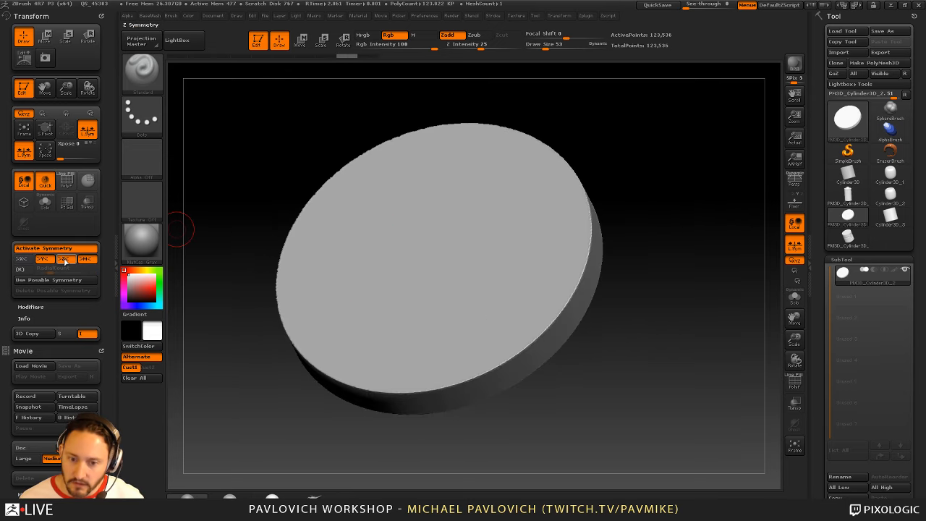
{"action": "left_click", "coordinate": [22, 269]}
{"action": "left_click_drag", "start_coordinate": [533, 186], "coordinate": [434, 226]}
{"action": "mouse_move", "coordinate": [637, 253]}
{"action": "left_mouse_down"}
{"action": "mouse_move", "coordinate": [683, 271]}
{"action": "mouse_move", "coordinate": [724, 267]}
{"action": "mouse_move", "coordinate": [697, 253]}
{"action": "mouse_move", "coordinate": [635, 255]}
{"action": "left_mouse_up"}
{"action": "key", "text": "ctrl+z"}
{"action": "left_click_drag", "start_coordinate": [83, 268], "coordinate": [166, 238]}
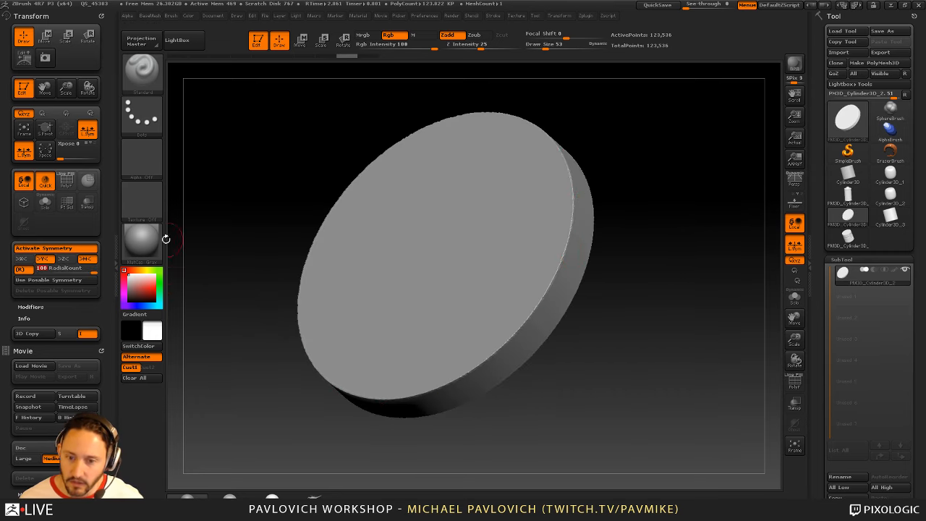
Soften the disc's upper rim into a rounded bevel with the TrimDynamic brush
{"action": "left_click_drag", "start_coordinate": [687, 219], "coordinate": [676, 213], "text": "alt"}
{"action": "key", "text": "b"}
{"action": "key", "text": "t"}
{"action": "key", "text": "d"}
{"action": "left_click_drag", "start_coordinate": [550, 244], "coordinate": [533, 267]}
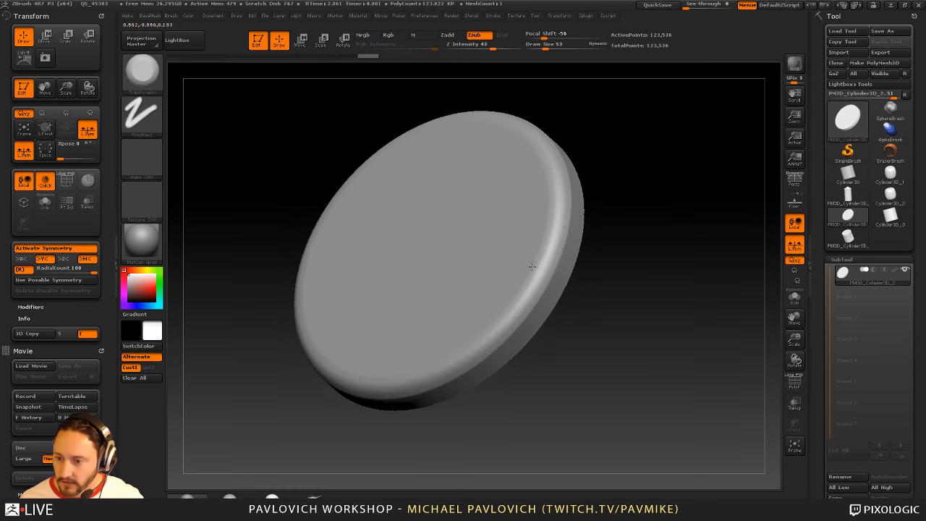
{"action": "mouse_move", "coordinate": [586, 278]}
{"action": "left_mouse_down"}
{"action": "mouse_move", "coordinate": [547, 281]}
{"action": "mouse_move", "coordinate": [563, 247]}
{"action": "left_mouse_up"}
{"action": "mouse_move", "coordinate": [624, 279]}
{"action": "left_mouse_down"}
{"action": "mouse_move", "coordinate": [637, 303]}
{"action": "mouse_move", "coordinate": [647, 221]}
{"action": "mouse_move", "coordinate": [623, 294]}
{"action": "left_mouse_up"}
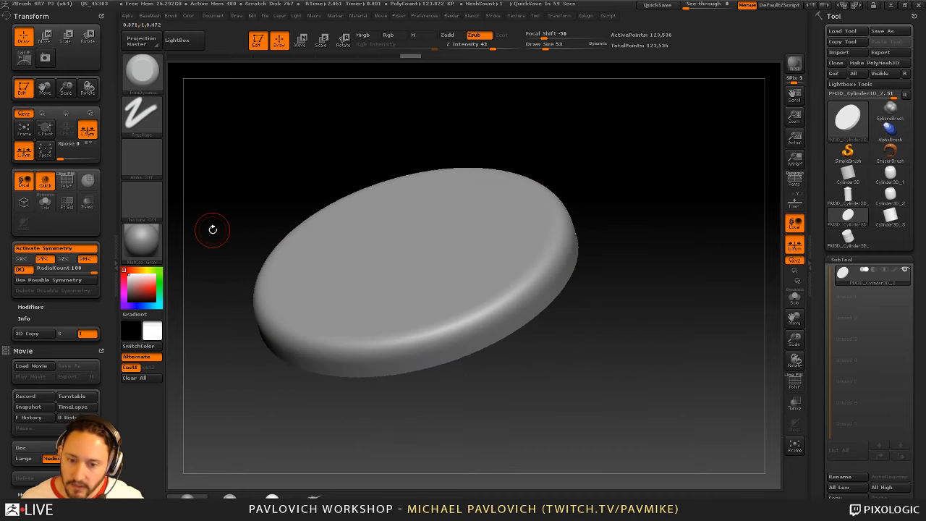
Set the radial count to 24 and choose the ClipCircle brush with the disc viewed from above
{"action": "left_click", "coordinate": [84, 270]}
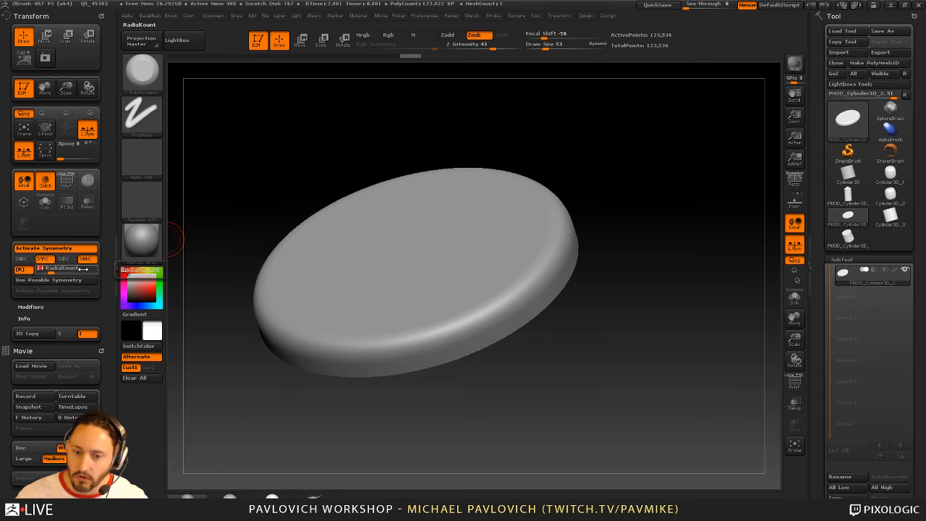
{"action": "left_click_drag", "start_coordinate": [669, 218], "coordinate": [696, 280]}
{"action": "left_click", "coordinate": [152, 67], "text": "ctrl+shift"}
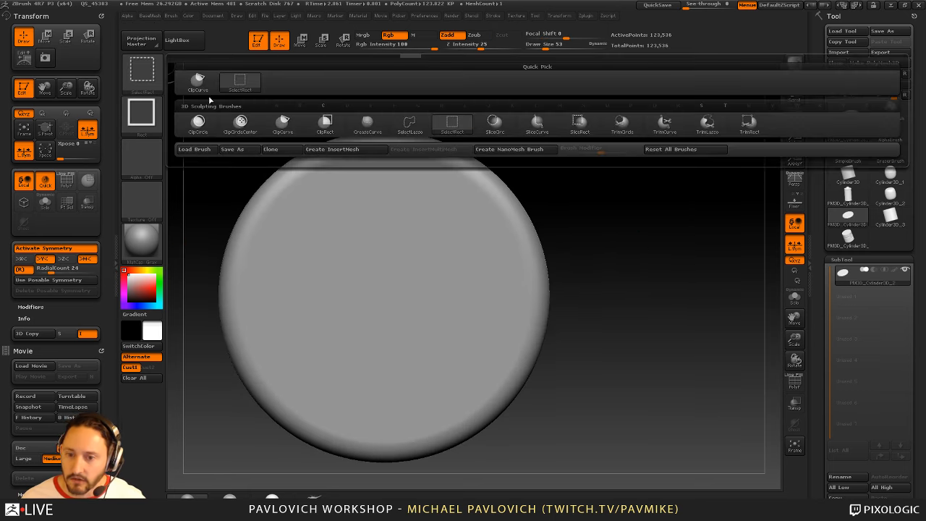
{"action": "left_click", "coordinate": [197, 122]}
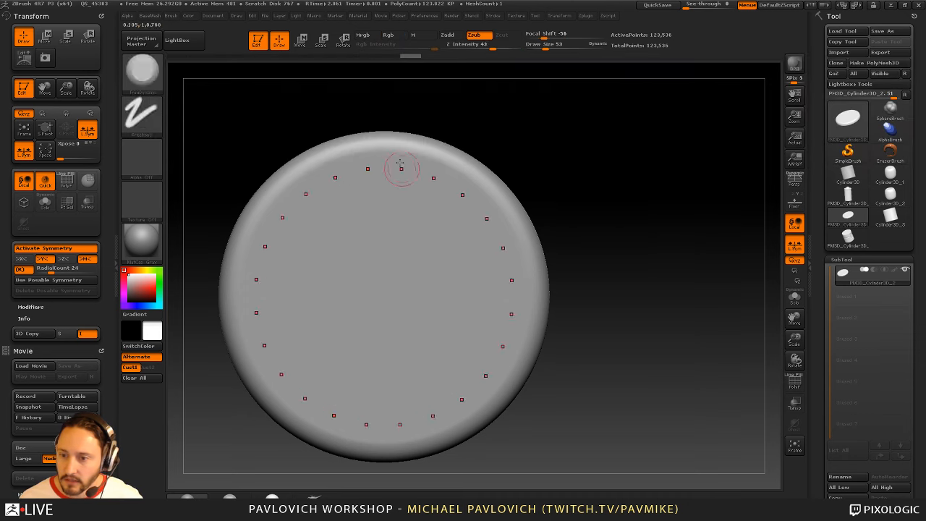
Try clipping scallops around the disc's rim with ClipCircle
{"action": "left_click_drag", "start_coordinate": [389, 142], "coordinate": [394, 146], "text": "ctrl+shift"}
{"action": "mouse_move", "coordinate": [649, 180]}
{"action": "left_mouse_down"}
{"action": "mouse_move", "coordinate": [652, 188]}
{"action": "mouse_move", "coordinate": [639, 148]}
{"action": "mouse_move", "coordinate": [658, 163]}
{"action": "mouse_move", "coordinate": [662, 152]}
{"action": "mouse_move", "coordinate": [658, 181]}
{"action": "left_mouse_up"}
{"action": "key", "text": "ctrl+z"}
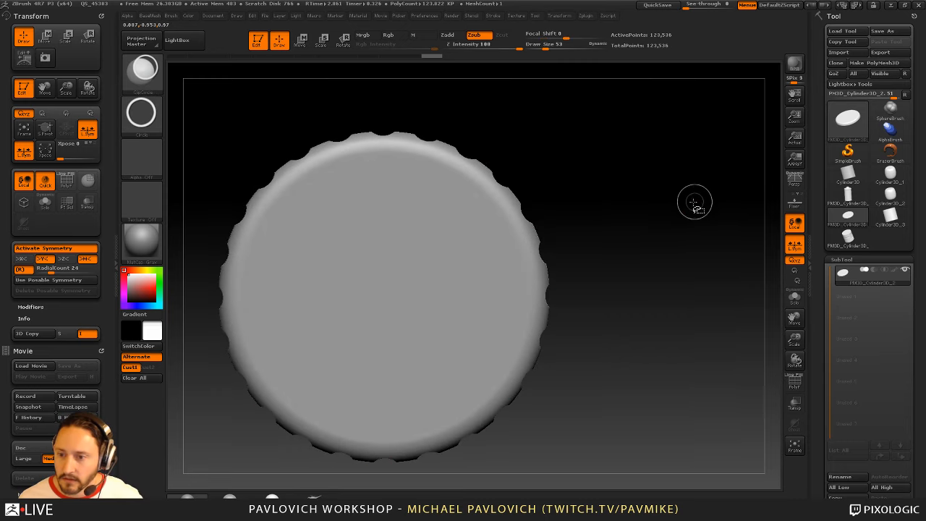
{"action": "mouse_move", "coordinate": [694, 200]}
{"action": "left_mouse_down"}
{"action": "mouse_move", "coordinate": [646, 194]}
{"action": "mouse_move", "coordinate": [678, 196]}
{"action": "left_mouse_up"}
{"action": "key", "text": "ctrl+z"}
Clip a ring of shallow circular notches around the disc's rim with ClipCircle
{"action": "key", "text": "ctrl+shift"}
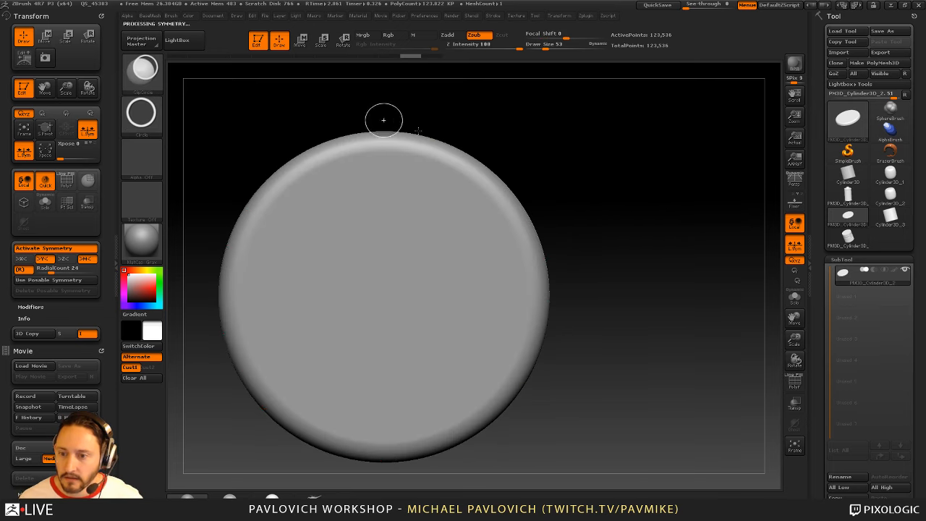
{"action": "mouse_move", "coordinate": [670, 191]}
{"action": "left_mouse_down"}
{"action": "mouse_move", "coordinate": [652, 163]}
{"action": "mouse_move", "coordinate": [695, 193]}
{"action": "left_mouse_up"}
{"action": "key", "text": "s"}
{"action": "left_click_drag", "start_coordinate": [585, 227], "coordinate": [569, 252]}
Build up raised ridges down the cap's fluted side with the Standard brush at a draw size of 45
{"action": "key", "text": "b"}
{"action": "key", "text": "s"}
{"action": "key", "text": "t"}
{"action": "left_click_drag", "start_coordinate": [660, 290], "coordinate": [665, 265], "text": "alt"}
{"action": "mouse_move", "coordinate": [666, 265]}
{"action": "left_mouse_down"}
{"action": "mouse_move", "coordinate": [713, 245]}
{"action": "mouse_move", "coordinate": [690, 218]}
{"action": "mouse_move", "coordinate": [687, 249]}
{"action": "left_mouse_up"}
{"action": "key", "text": "s"}
{"action": "left_click_drag", "start_coordinate": [641, 261], "coordinate": [649, 226]}
{"action": "key", "text": "s"}
{"action": "left_click_drag", "start_coordinate": [453, 305], "coordinate": [447, 305]}
{"action": "left_click_drag", "start_coordinate": [563, 316], "coordinate": [570, 287], "text": "alt"}
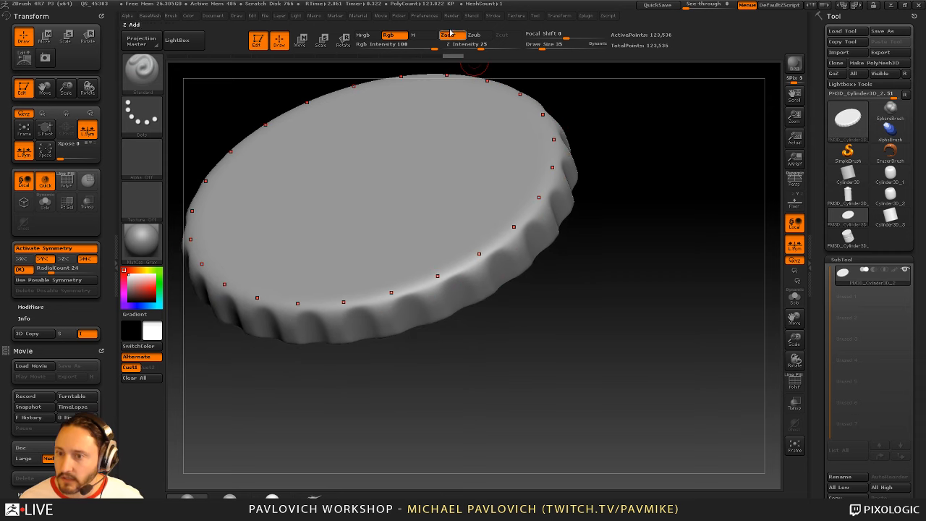
{"action": "left_click", "coordinate": [433, 16]}
{"action": "left_click", "coordinate": [438, 248]}
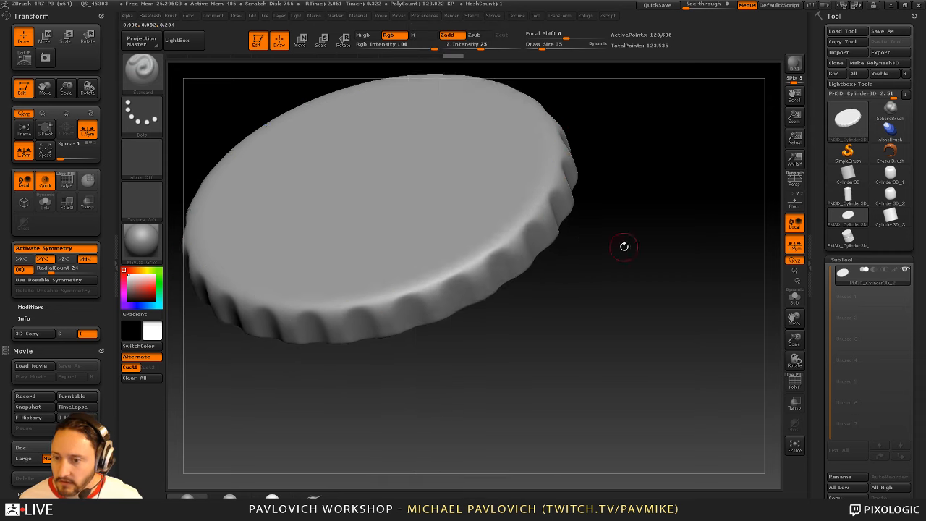
{"action": "left_click_drag", "start_coordinate": [624, 246], "coordinate": [505, 281]}
{"action": "key", "text": "2"}
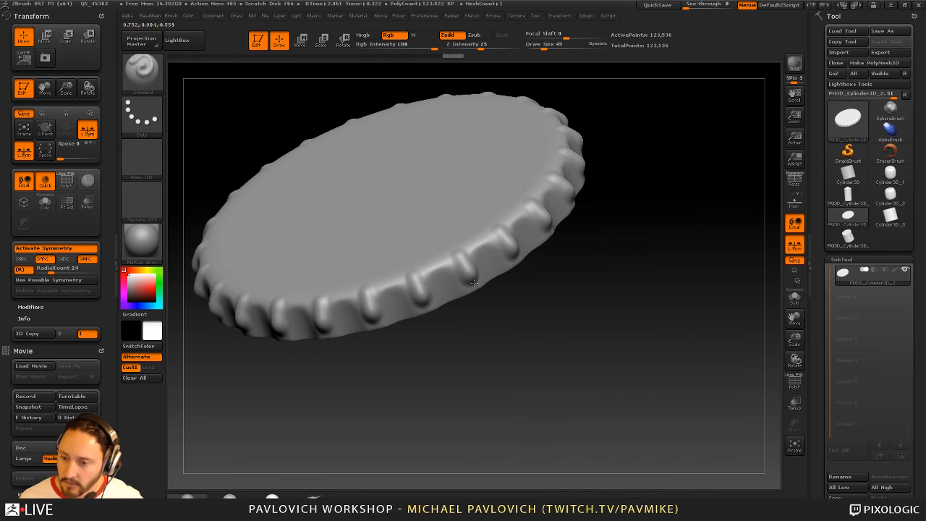
Preview the fluted cap with dynamic subdivision
{"action": "key", "text": "ctrl+d"}
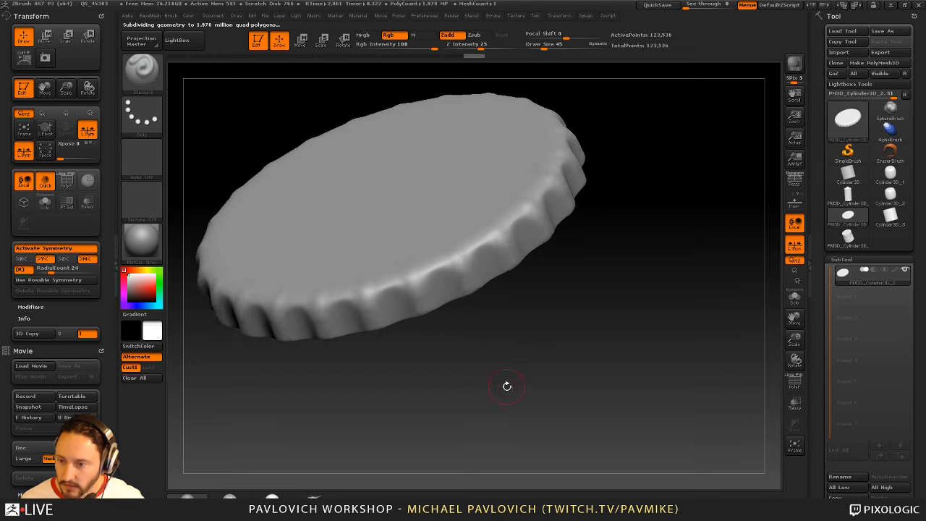
{"action": "left_click_drag", "start_coordinate": [818, 371], "coordinate": [819, 254]}
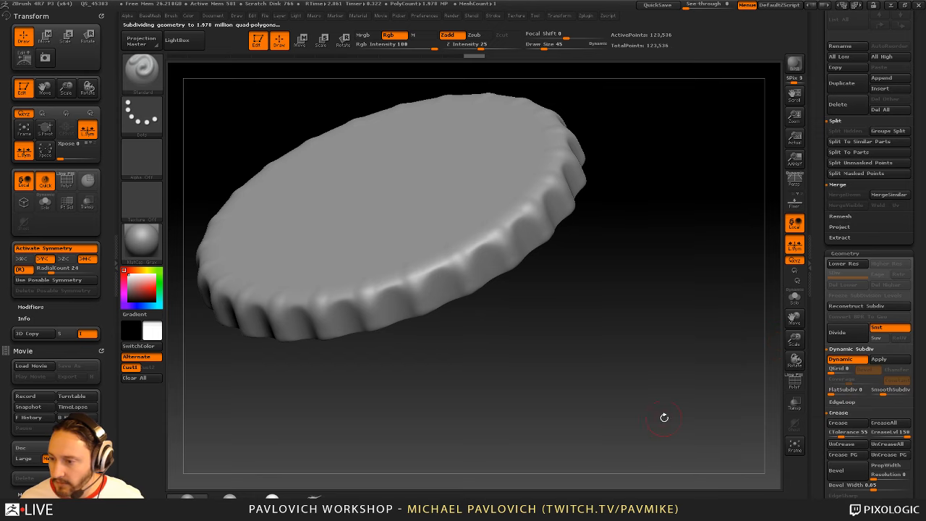
{"action": "left_click_drag", "start_coordinate": [674, 401], "coordinate": [670, 294]}
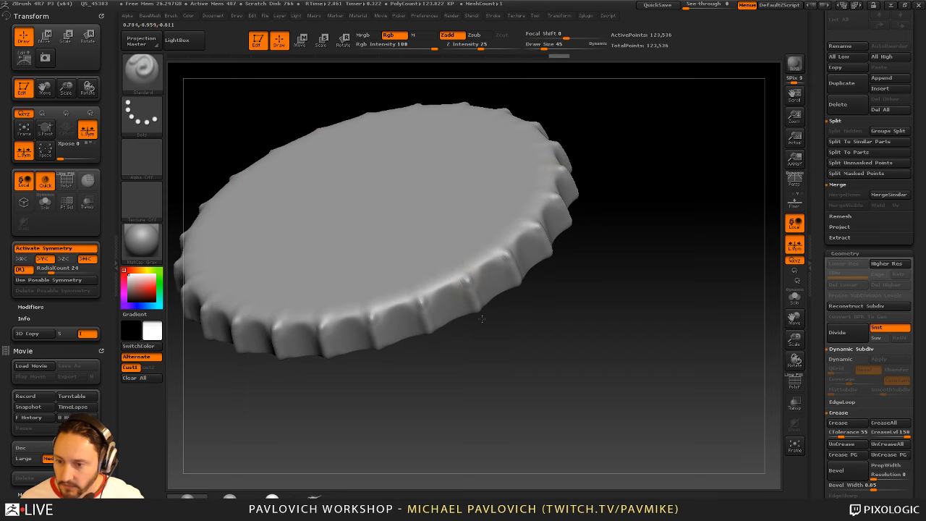
Smooth the crimped ridges around the cap's side with the Smooth brush at a draw size of 82
{"action": "key", "text": "shift"}
{"action": "mouse_move", "coordinate": [615, 270]}
{"action": "left_mouse_down", "text": "alt"}
{"action": "mouse_move", "coordinate": [614, 260]}
{"action": "mouse_move", "coordinate": [609, 278]}
{"action": "left_mouse_up", "text": "alt"}
{"action": "key", "text": "s"}
{"action": "left_click_drag", "start_coordinate": [460, 300], "coordinate": [458, 333]}
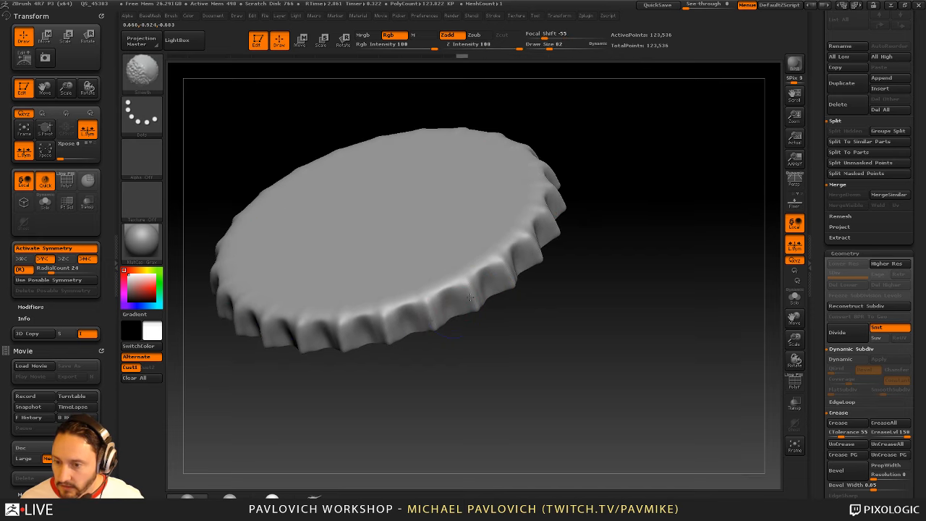
{"action": "left_click_drag", "start_coordinate": [562, 310], "coordinate": [635, 221]}
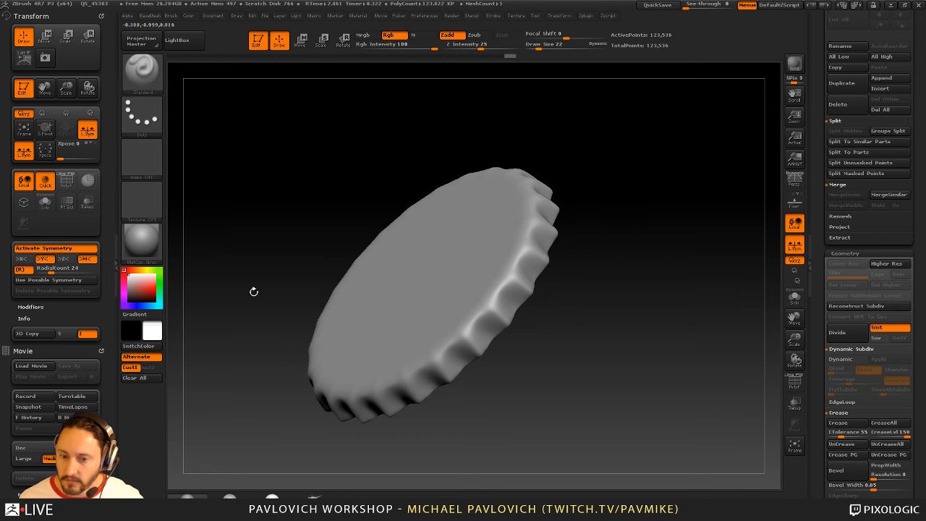
Try sculpting a continuous band around the fluted side with the Standard brush and a radial count of 100
{"action": "left_click_drag", "start_coordinate": [635, 280], "coordinate": [539, 271]}
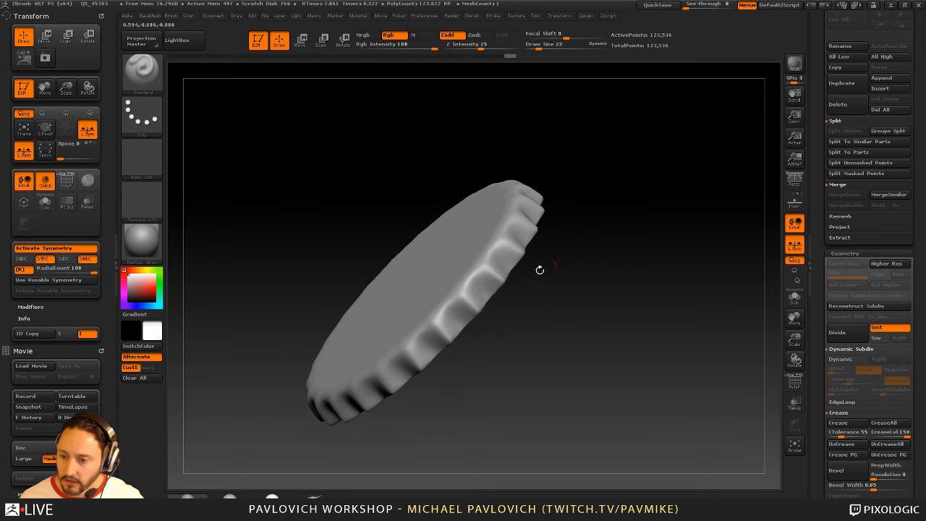
{"action": "key", "text": "s"}
{"action": "mouse_move", "coordinate": [500, 300]}
{"action": "left_mouse_down"}
{"action": "mouse_move", "coordinate": [511, 300]}
{"action": "mouse_move", "coordinate": [499, 299]}
{"action": "left_mouse_up"}
{"action": "key", "text": "s"}
{"action": "key", "text": "ctrl+z"}
{"action": "key", "text": "ctrl+z"}
{"action": "key", "text": "ctrl+z"}
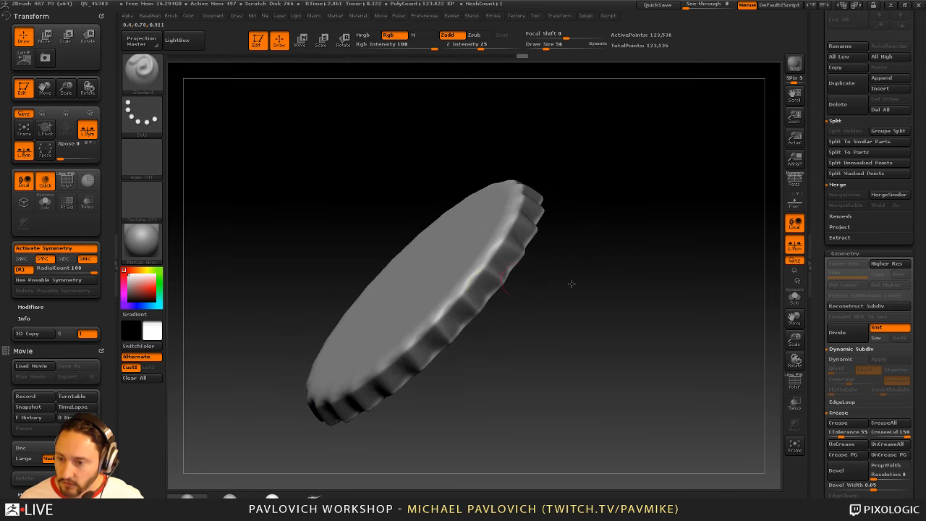
Turn off symmetry, isolate the cap's top and side polygroup with the polyframe shown, and delete the hidden underside
{"action": "left_click_drag", "start_coordinate": [571, 283], "coordinate": [506, 290]}
{"action": "mouse_move", "coordinate": [615, 275]}
{"action": "left_mouse_down"}
{"action": "mouse_move", "coordinate": [685, 300]}
{"action": "mouse_move", "coordinate": [643, 242]}
{"action": "mouse_move", "coordinate": [665, 261]}
{"action": "mouse_move", "coordinate": [662, 219]}
{"action": "mouse_move", "coordinate": [602, 233]}
{"action": "mouse_move", "coordinate": [566, 229]}
{"action": "mouse_move", "coordinate": [431, 278]}
{"action": "left_mouse_up"}
{"action": "key", "text": "x"}
{"action": "mouse_move", "coordinate": [186, 180]}
{"action": "left_mouse_down", "text": "ctrl"}
{"action": "mouse_move", "coordinate": [678, 338]}
{"action": "mouse_move", "coordinate": [685, 370]}
{"action": "mouse_move", "coordinate": [707, 312]}
{"action": "mouse_move", "coordinate": [708, 374]}
{"action": "mouse_move", "coordinate": [690, 392]}
{"action": "mouse_move", "coordinate": [771, 396]}
{"action": "left_mouse_up", "text": "ctrl"}
{"action": "left_click", "coordinate": [794, 383]}
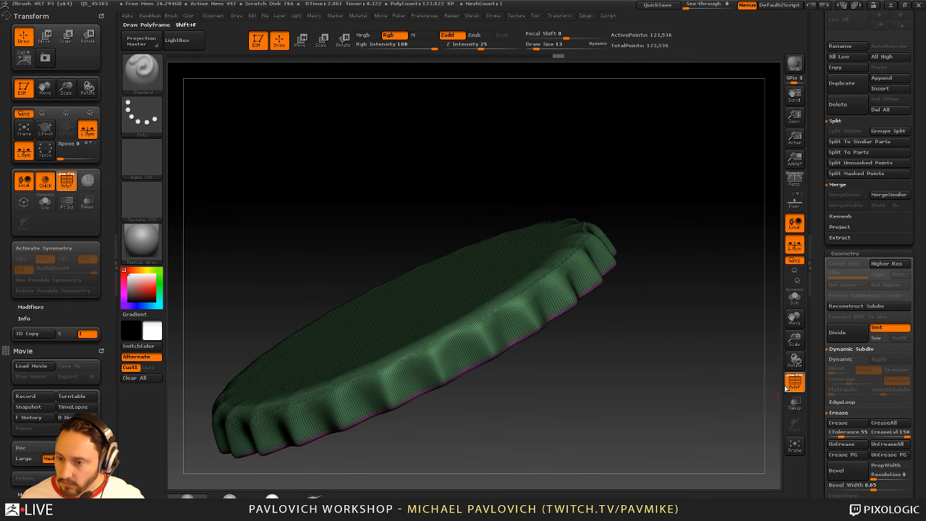
{"action": "left_click", "coordinate": [529, 287], "text": "ctrl+shift"}
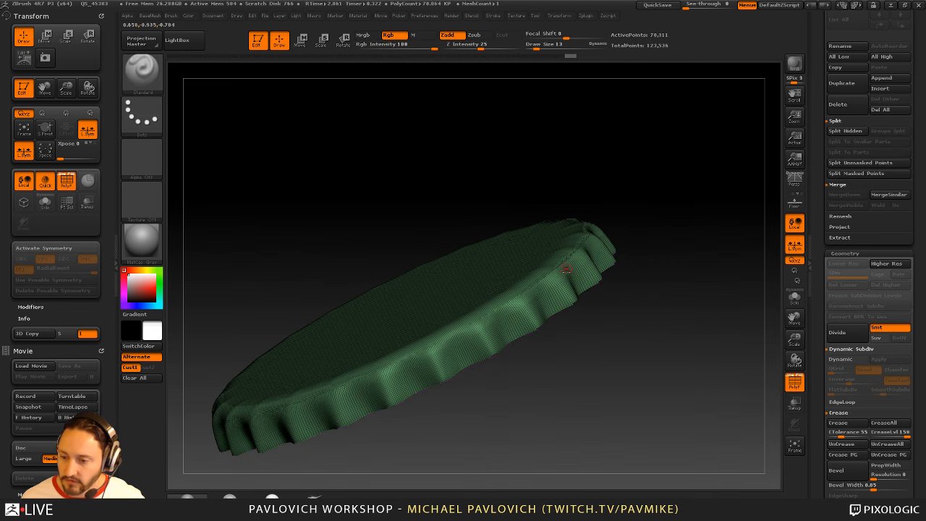
{"action": "left_click_drag", "start_coordinate": [657, 284], "coordinate": [661, 285]}
{"action": "key", "text": "2"}
{"action": "left_click", "coordinate": [725, 217]}
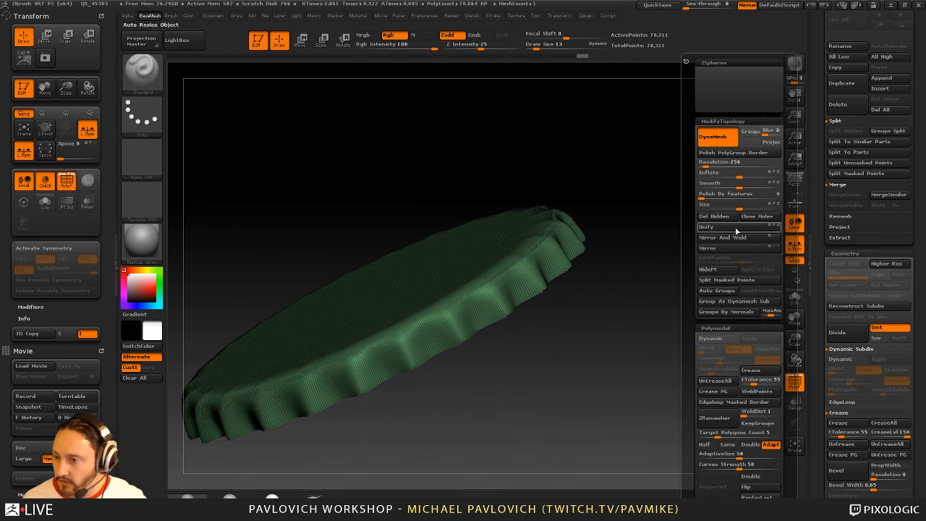
Mask the cap's open border by feature using only the Border option, and invert the mask
{"action": "left_click_drag", "start_coordinate": [820, 341], "coordinate": [821, 144]}
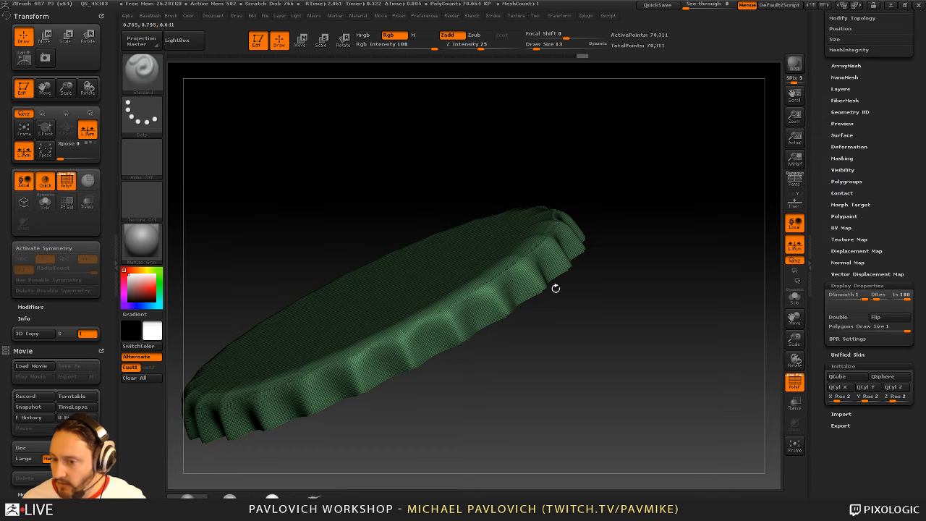
{"action": "key", "text": "shift"}
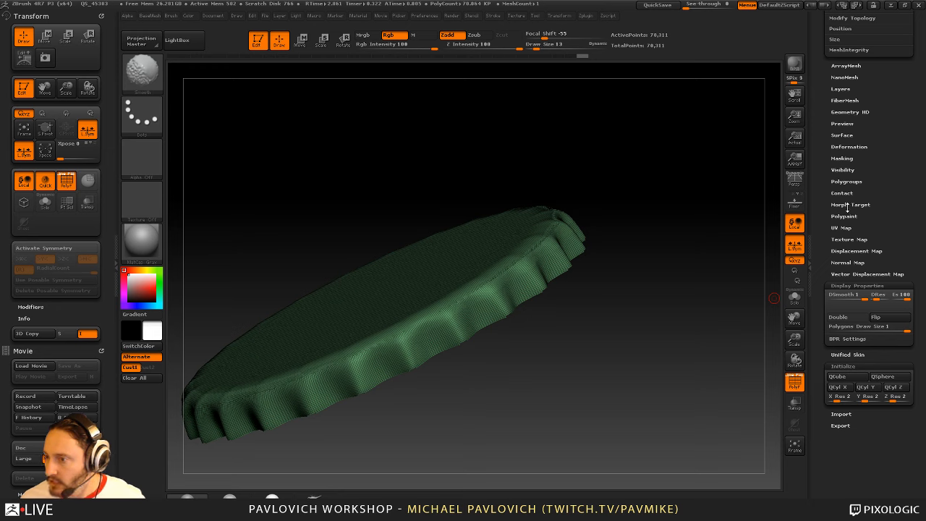
{"action": "scroll", "coordinate": [841, 188], "scroll_direction": "up", "scroll_amount": 1}
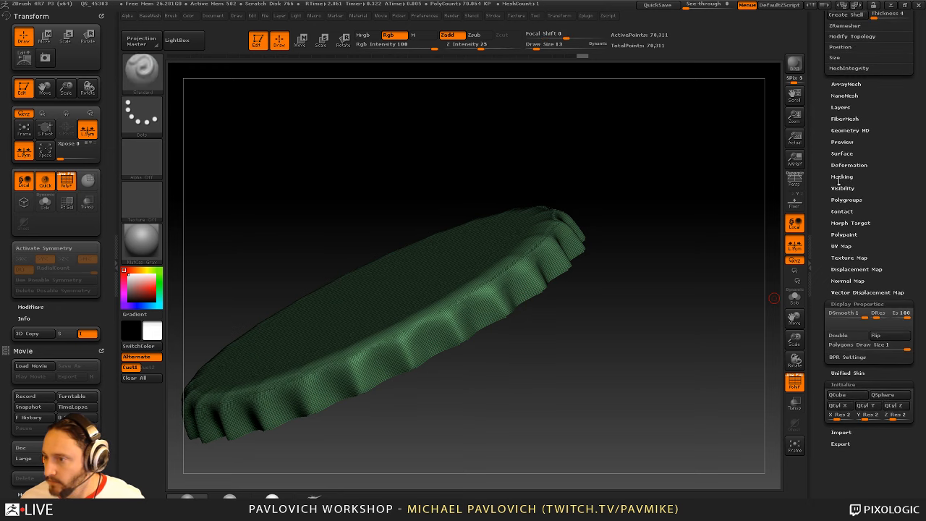
{"action": "left_click", "coordinate": [842, 177]}
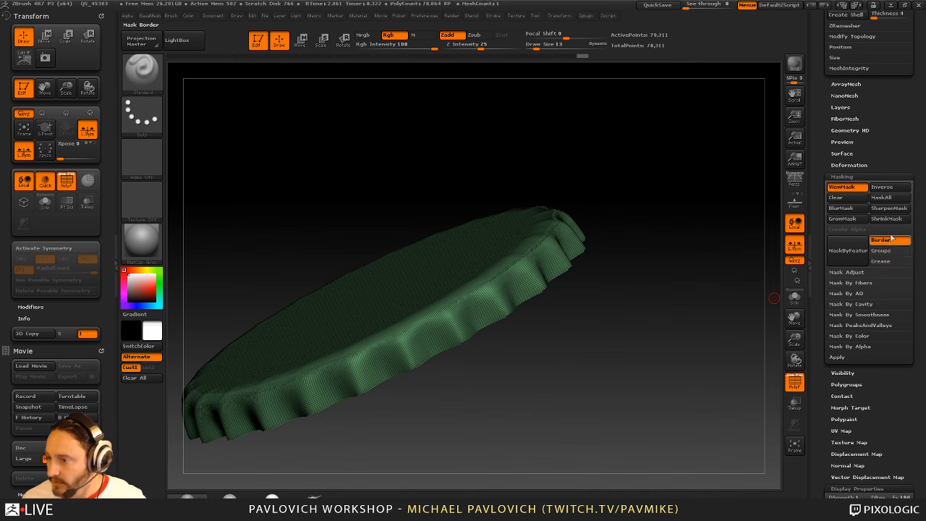
{"action": "left_click", "coordinate": [699, 268], "text": "ctrl"}
Polish the cap's open lower edge with the Polish By Features deformation
{"action": "left_click_drag", "start_coordinate": [819, 207], "coordinate": [820, 248]}
{"action": "left_click", "coordinate": [847, 208]}
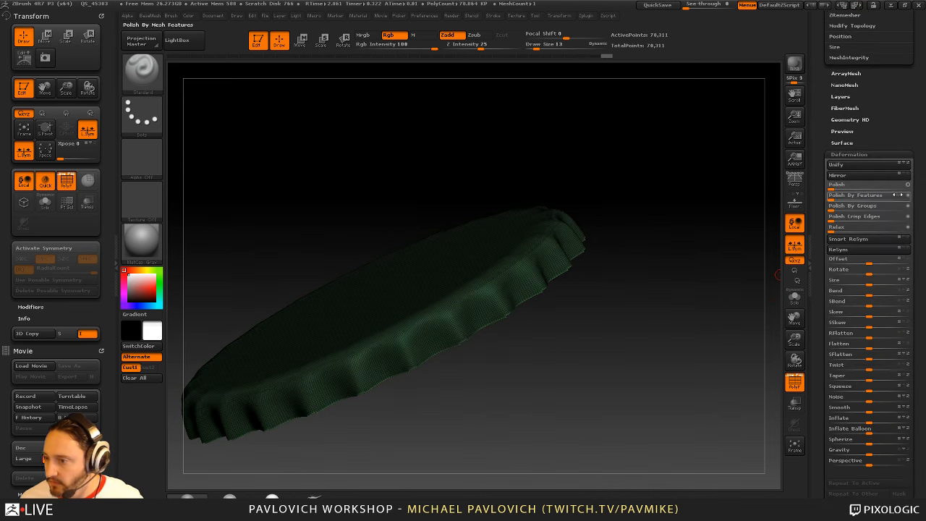
{"action": "left_click", "coordinate": [859, 199]}
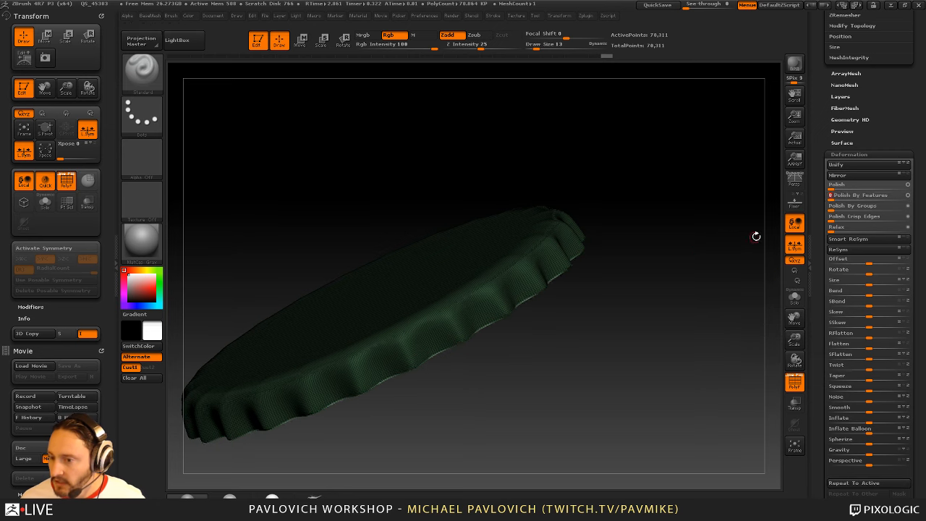
{"action": "key", "text": "ctrl+z"}
{"action": "left_click", "coordinate": [837, 197]}
{"action": "left_click", "coordinate": [838, 199]}
{"action": "left_click_drag", "start_coordinate": [723, 283], "coordinate": [396, 414]}
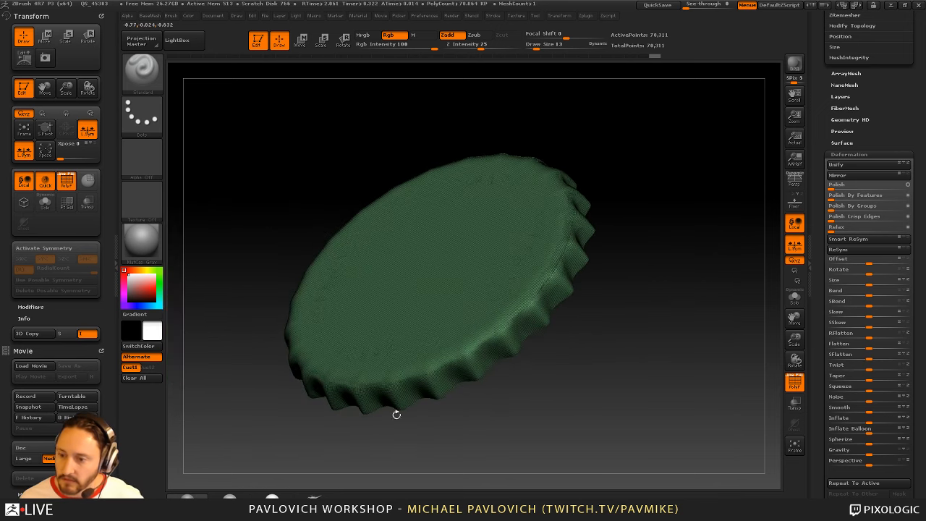
Try remeshing the cap with ZRemesher at a target polygons count of 5 and an adaptive size of 10, with local symmetry off
{"action": "left_click", "coordinate": [794, 381]}
{"action": "scroll", "coordinate": [820, 190], "scroll_direction": "up", "scroll_amount": 3}
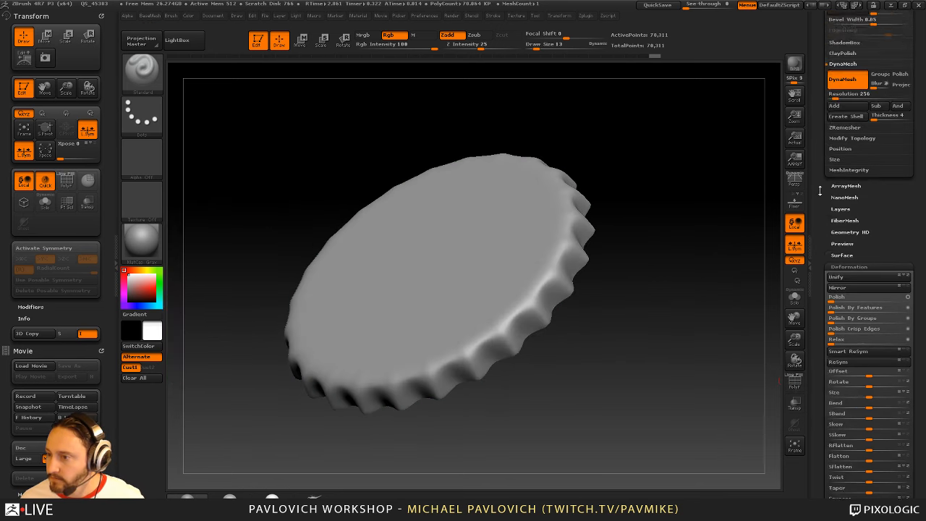
{"action": "scroll", "coordinate": [820, 191], "scroll_direction": "up", "scroll_amount": 5}
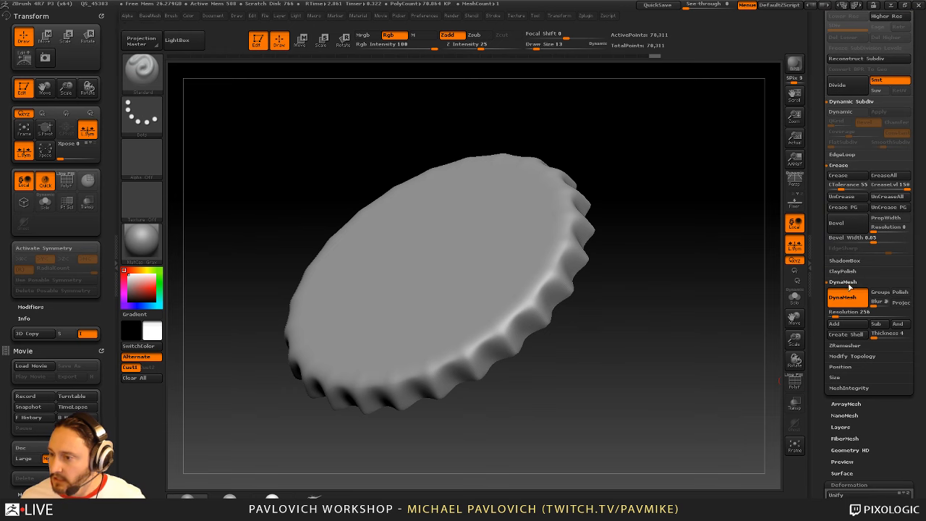
{"action": "left_click", "coordinate": [843, 281], "text": "shift"}
{"action": "left_click", "coordinate": [845, 292]}
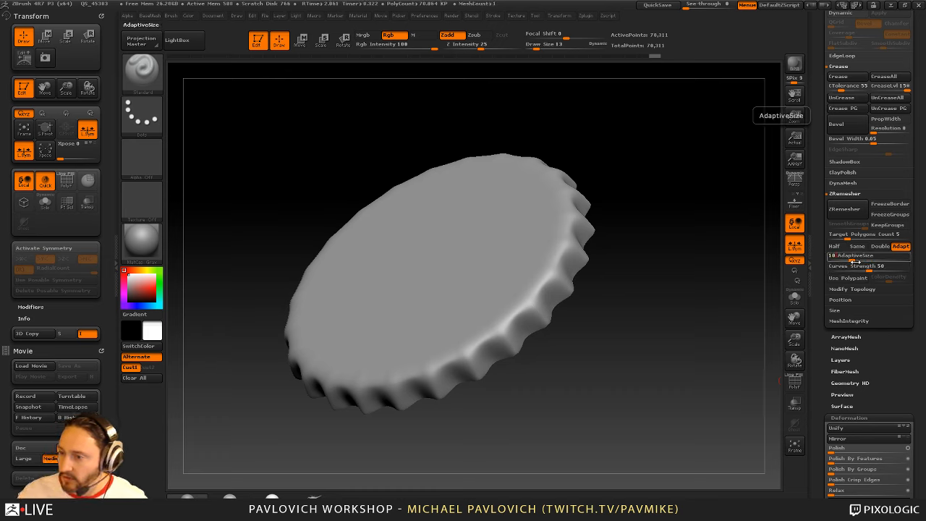
{"action": "left_click", "coordinate": [834, 211]}
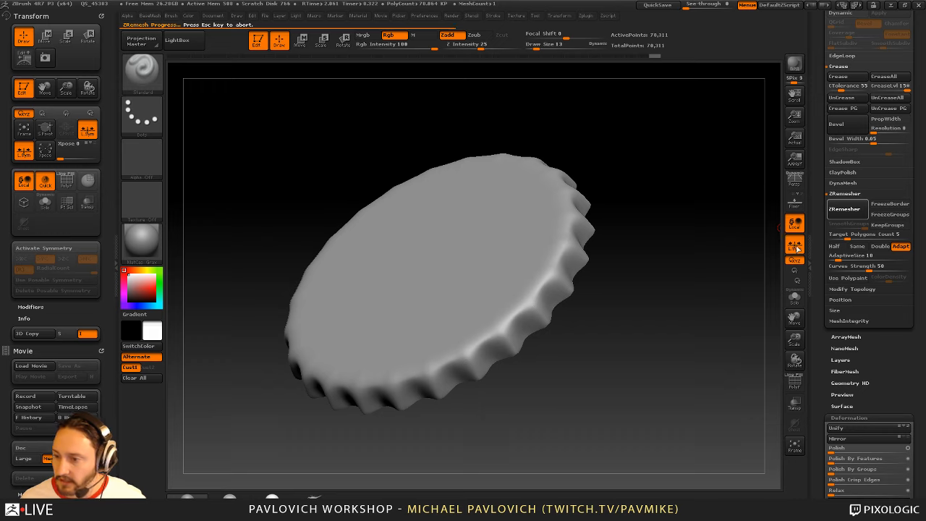
{"action": "left_click", "coordinate": [797, 248]}
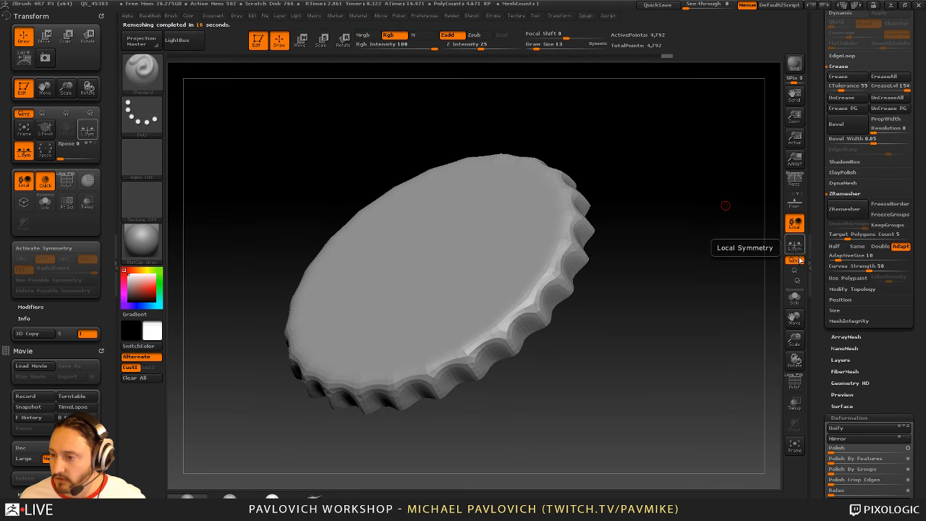
Try another ZRemesher pass on the cap at half the polygon count and preview it with dynamic subdivision
{"action": "left_click", "coordinate": [793, 382]}
{"action": "left_click_drag", "start_coordinate": [712, 311], "coordinate": [739, 309]}
{"action": "left_click", "coordinate": [838, 247]}
{"action": "left_click", "coordinate": [844, 209]}
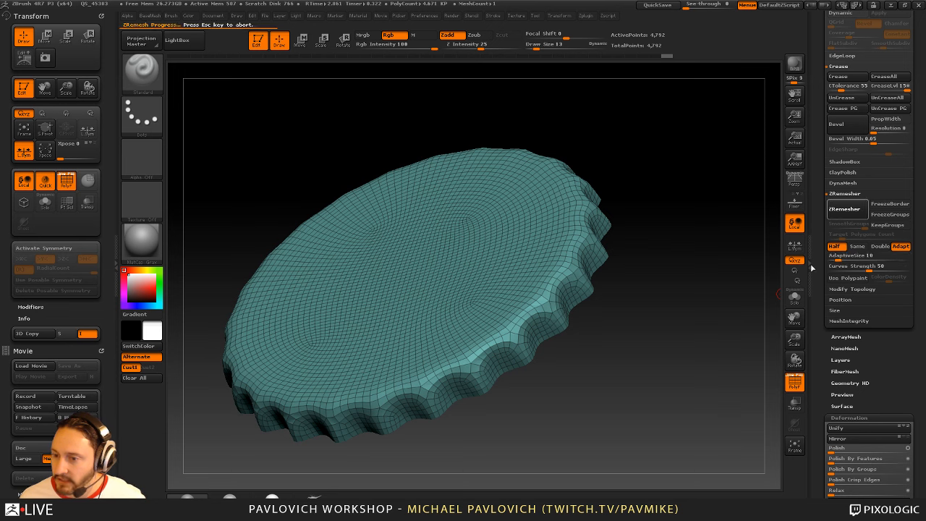
{"action": "left_click", "coordinate": [792, 380]}
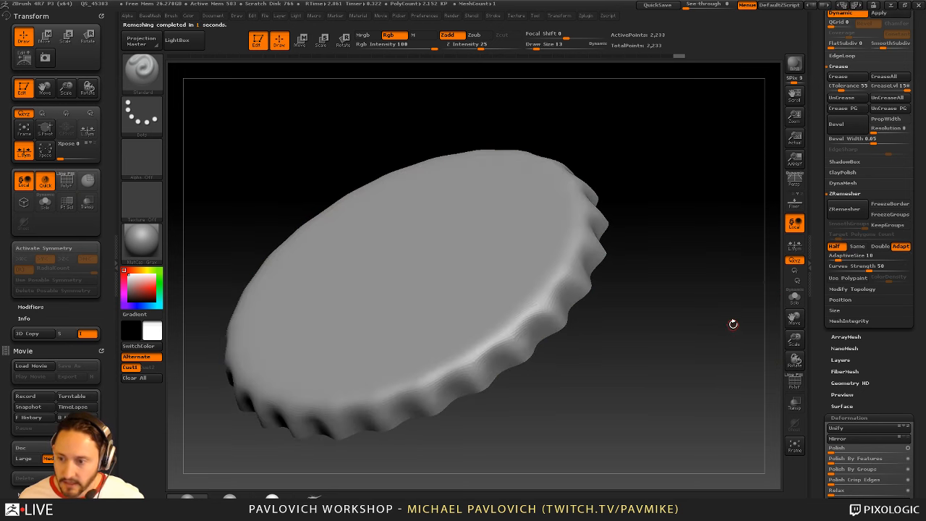
{"action": "left_click_drag", "start_coordinate": [733, 324], "coordinate": [712, 274]}
{"action": "key", "text": "shift+d"}
Undo both ZRemesher passes on the cap with the polyframe shown
{"action": "left_click", "coordinate": [795, 381]}
{"action": "mouse_move", "coordinate": [711, 274]}
{"action": "left_mouse_down"}
{"action": "mouse_move", "coordinate": [717, 249]}
{"action": "mouse_move", "coordinate": [721, 294]}
{"action": "mouse_move", "coordinate": [702, 249]}
{"action": "left_mouse_up"}
{"action": "key", "text": "ctrl+d"}
{"action": "key", "text": "ctrl+d"}
{"action": "key", "text": "ctrl+d"}
Slice horizontally across the cap's top edge with the SliceCurve brush to give the top face its own polygroup
{"action": "key", "text": "ctrl+shift"}
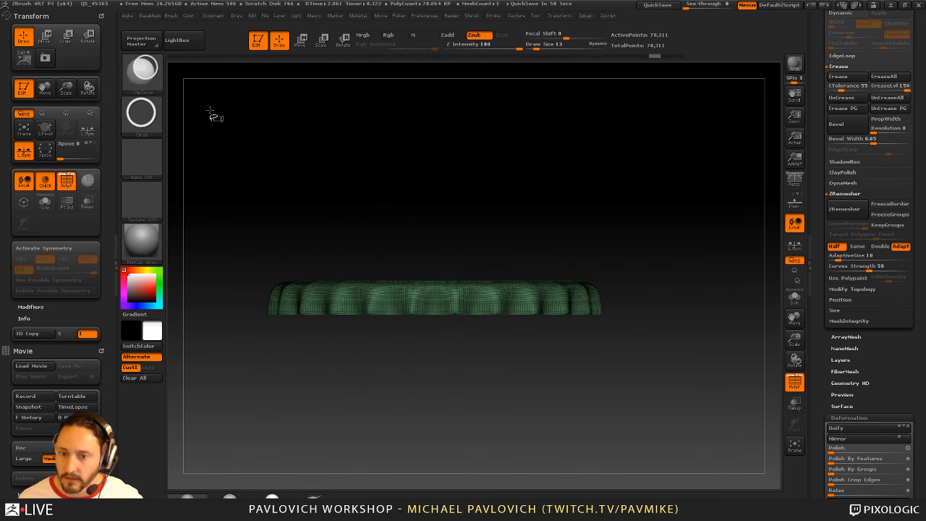
{"action": "left_click", "coordinate": [148, 72]}
{"action": "left_click", "coordinate": [535, 125]}
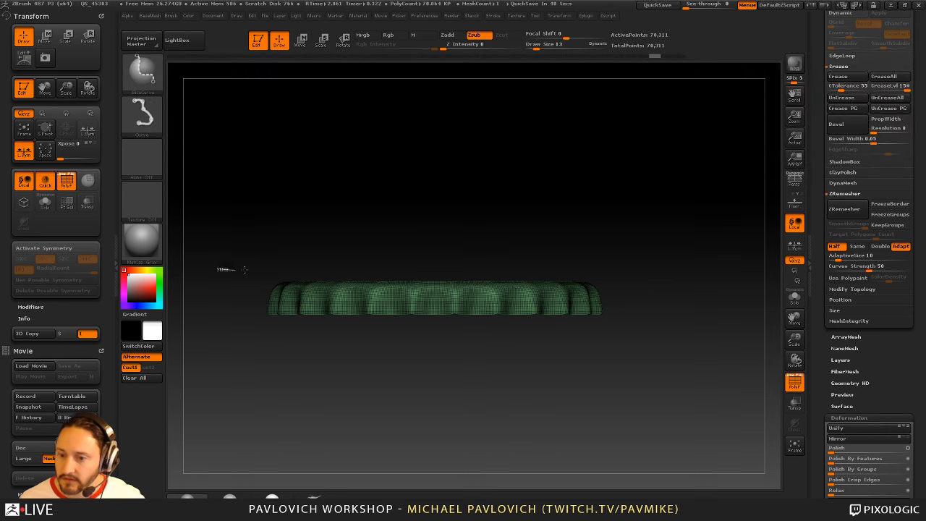
{"action": "mouse_move", "coordinate": [222, 269]}
{"action": "left_mouse_down", "text": "ctrl+shift"}
{"action": "mouse_move", "coordinate": [703, 269]}
{"action": "mouse_move", "coordinate": [704, 292]}
{"action": "mouse_move", "coordinate": [684, 284]}
{"action": "mouse_move", "coordinate": [684, 255]}
{"action": "mouse_move", "coordinate": [697, 276]}
{"action": "left_mouse_up", "text": "ctrl+shift"}
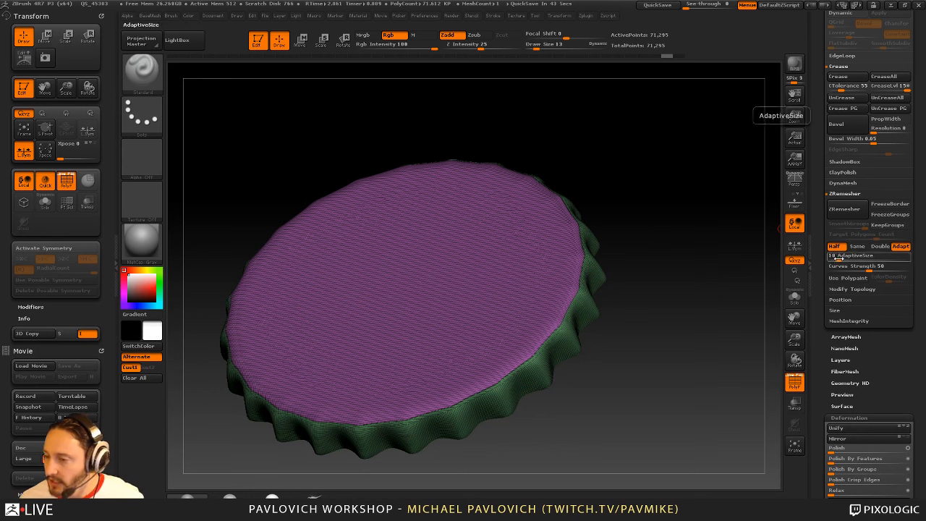
Remesh the cap with ZRemesher, keeping groups and using a target polygons count of 5, and inspect the topology
{"action": "left_click", "coordinate": [887, 226]}
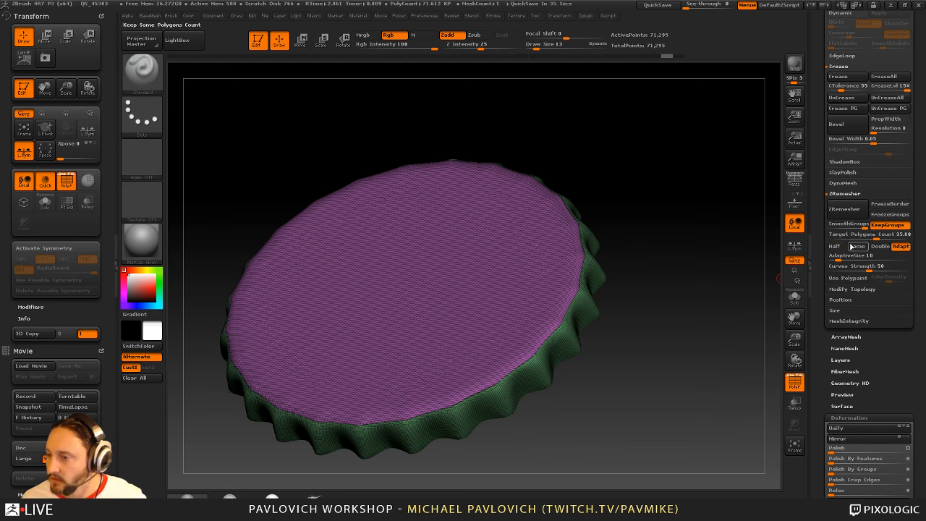
{"action": "left_click", "coordinate": [861, 235]}
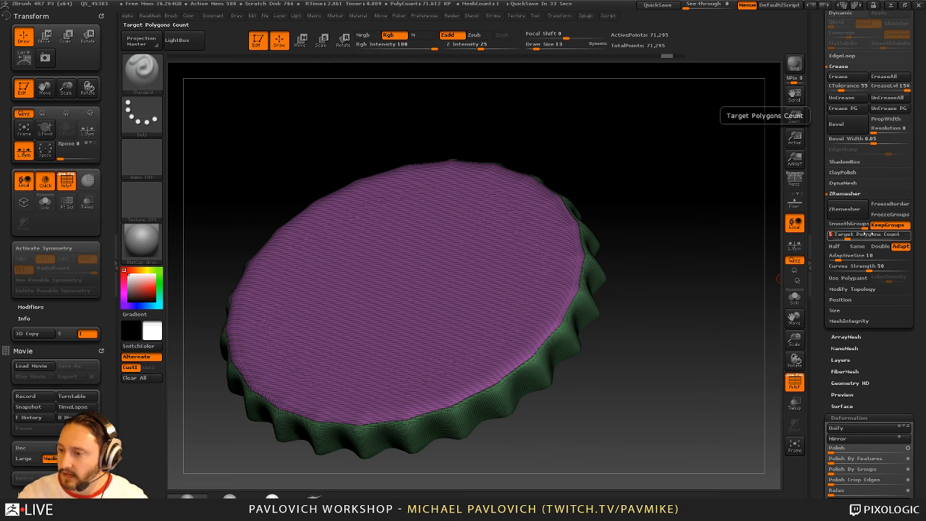
{"action": "key", "text": "Return"}
{"action": "left_click", "coordinate": [844, 210]}
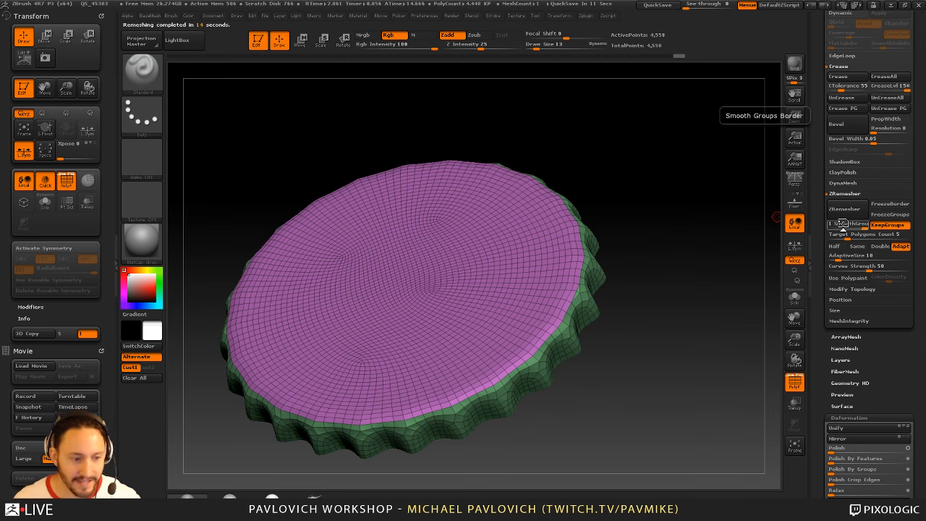
{"action": "left_click_drag", "start_coordinate": [614, 246], "coordinate": [685, 234]}
{"action": "left_click", "coordinate": [795, 382]}
{"action": "left_click", "coordinate": [794, 382]}
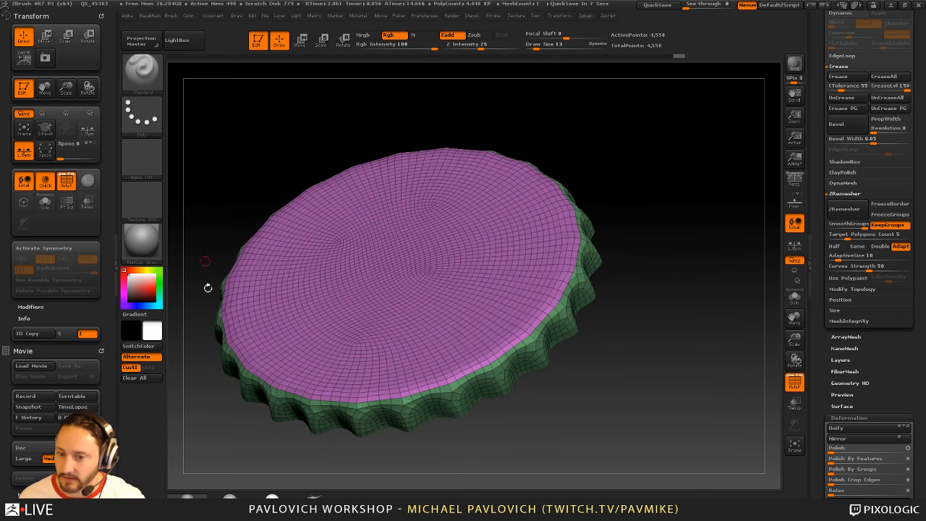
Try remeshing the cap at half the polygon count with groups kept, and undo it
{"action": "left_click", "coordinate": [834, 246]}
{"action": "left_click", "coordinate": [844, 208]}
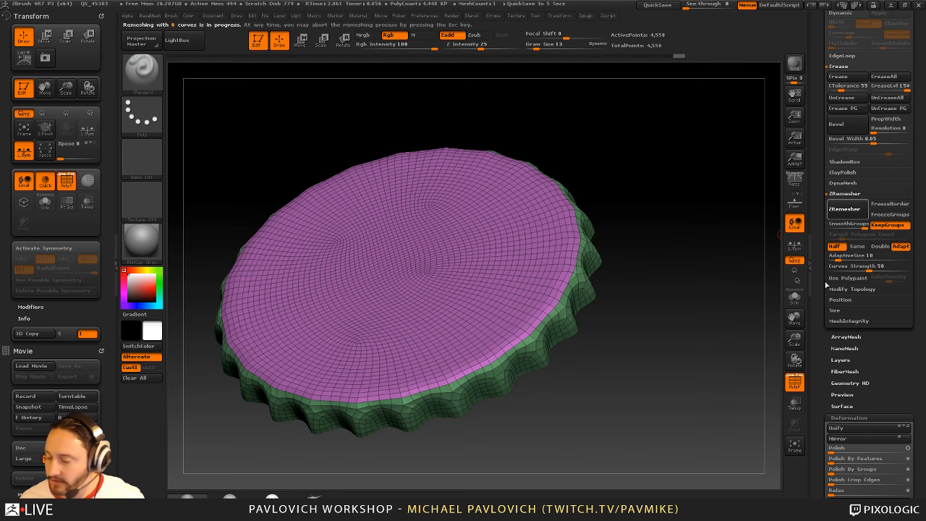
{"action": "key", "text": "ctrl+z"}
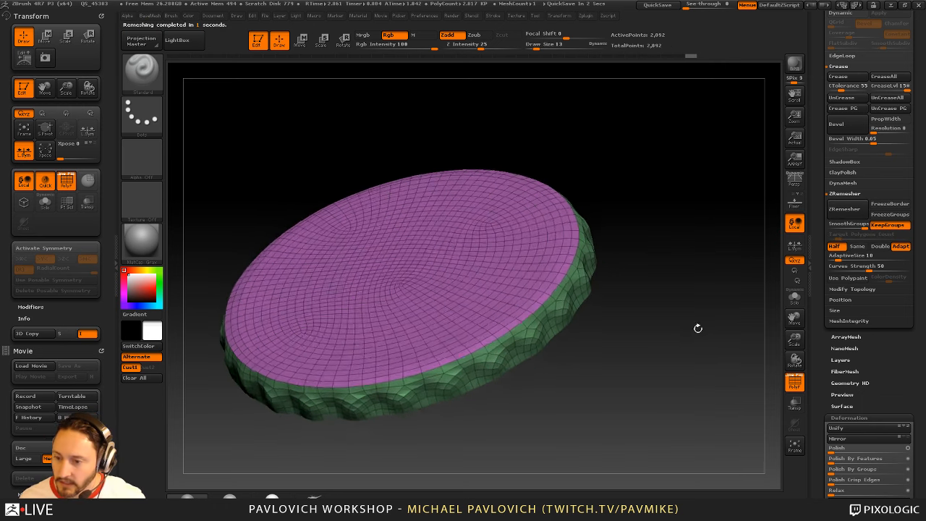
{"action": "key", "text": "ctrl+z"}
{"action": "left_click", "coordinate": [789, 387]}
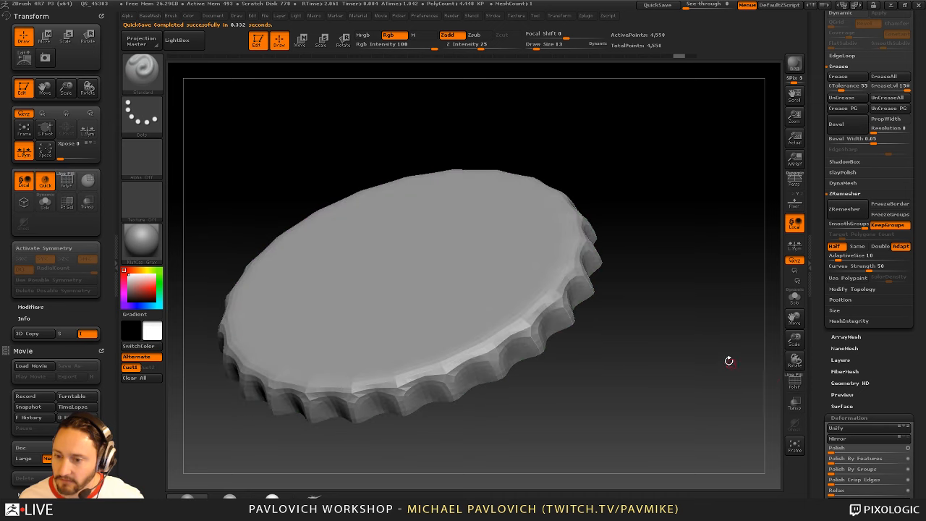
{"action": "left_click", "coordinate": [789, 389]}
Extrude all polygons of the cap with the ZModeler brush to give the shell a thin wall
{"action": "right_click_drag", "start_coordinate": [615, 271], "coordinate": [590, 311], "text": "ctrl"}
{"action": "key", "text": "b"}
{"action": "key", "text": "z"}
{"action": "key", "text": "m"}
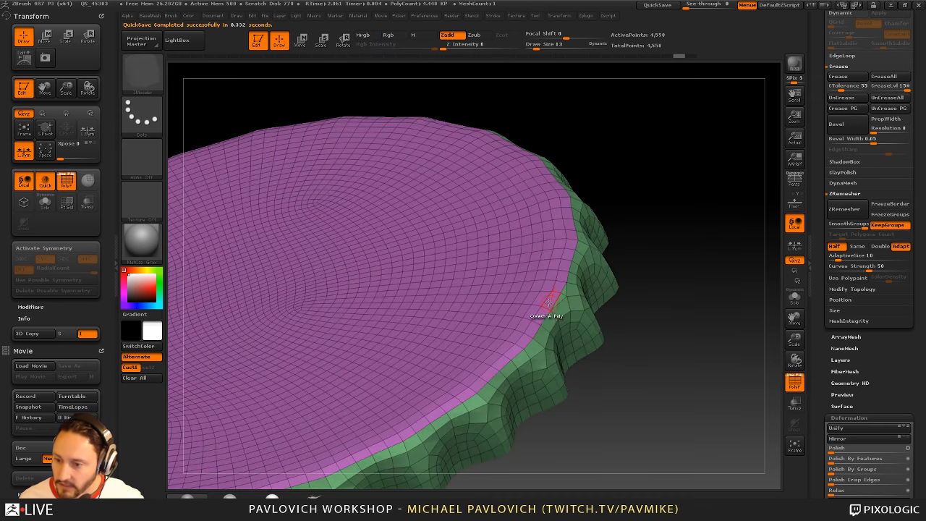
{"action": "key", "text": "space"}
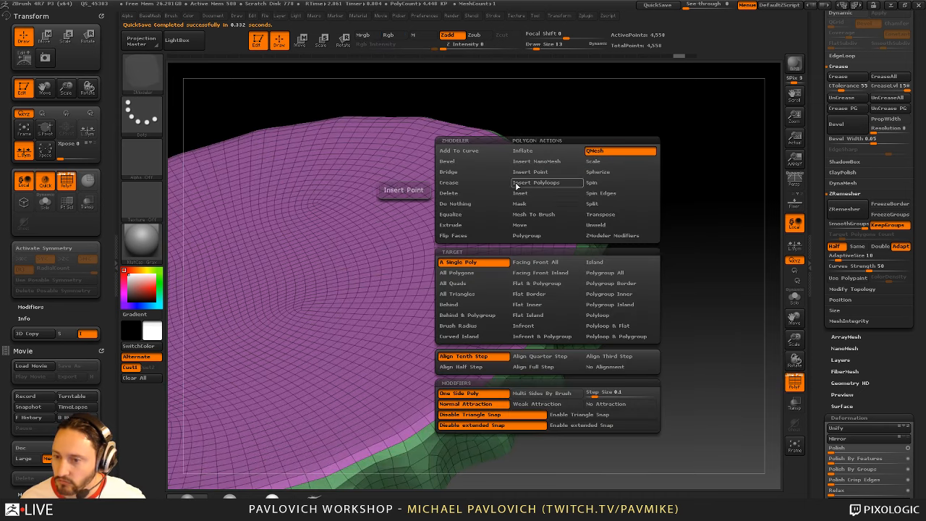
{"action": "left_click", "coordinate": [456, 225]}
{"action": "right_click_drag", "start_coordinate": [673, 290], "coordinate": [680, 230]}
{"action": "left_click_drag", "start_coordinate": [559, 267], "coordinate": [567, 289]}
Flip the cap's normals in the display properties and inspect the shell with and without the polyframe
{"action": "left_click_drag", "start_coordinate": [820, 371], "coordinate": [820, 212]}
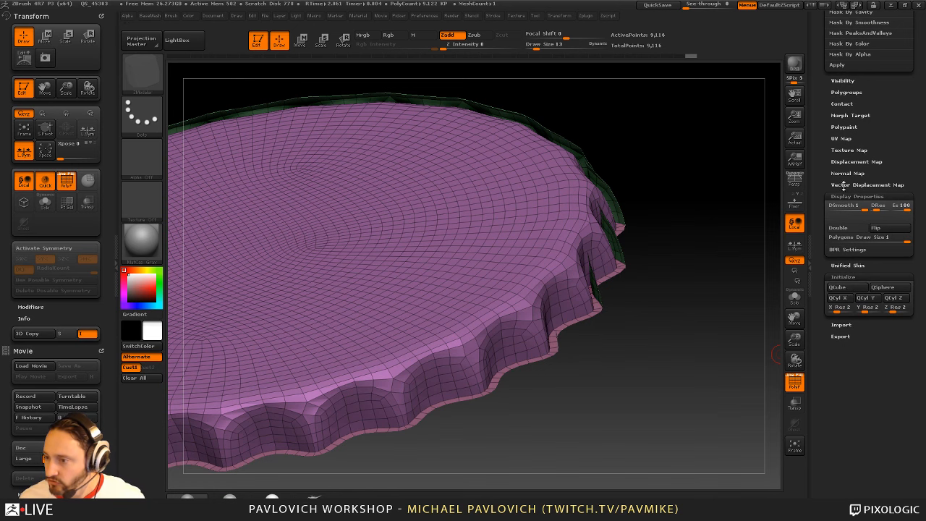
{"action": "key", "text": "shift"}
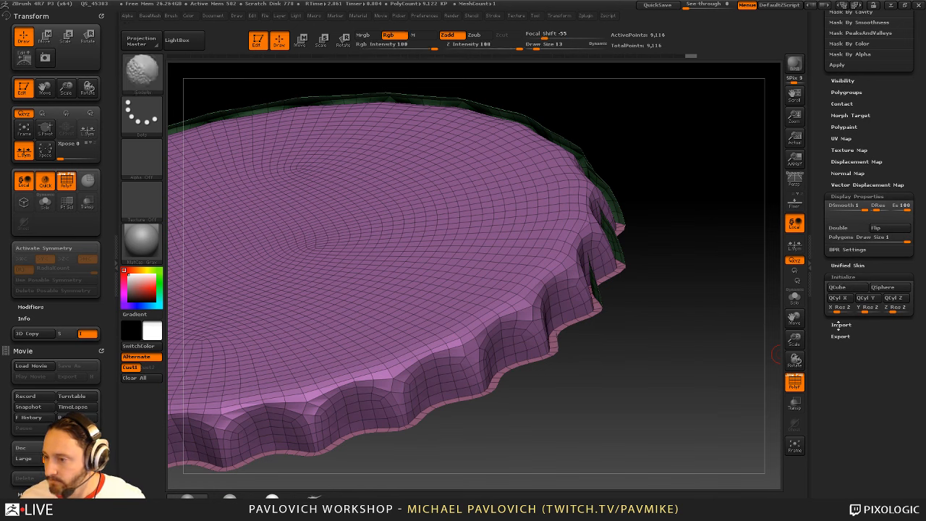
{"action": "left_click", "coordinate": [843, 277]}
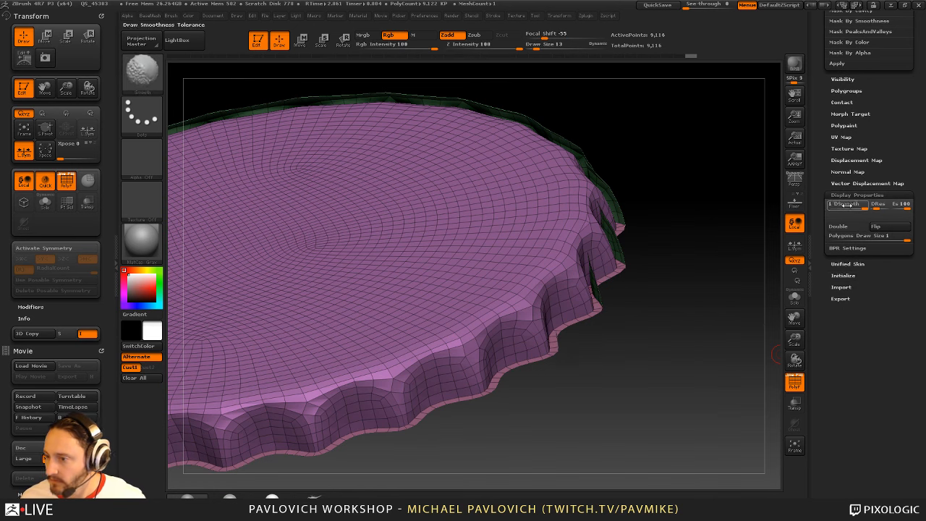
{"action": "left_click", "coordinate": [877, 227]}
{"action": "left_click_drag", "start_coordinate": [709, 272], "coordinate": [704, 244], "text": "alt"}
{"action": "left_click", "coordinate": [793, 381]}
{"action": "left_click_drag", "start_coordinate": [717, 301], "coordinate": [728, 326], "text": "alt"}
{"action": "left_click_drag", "start_coordinate": [727, 326], "coordinate": [729, 265]}
{"action": "left_click", "coordinate": [792, 381]}
{"action": "left_click_drag", "start_coordinate": [734, 345], "coordinate": [714, 304]}
Isolate the polygroup of the cap's thin lower rim with SelectLasso, and show the whole mesh again
{"action": "left_click_drag", "start_coordinate": [558, 190], "coordinate": [584, 164], "text": "shift"}
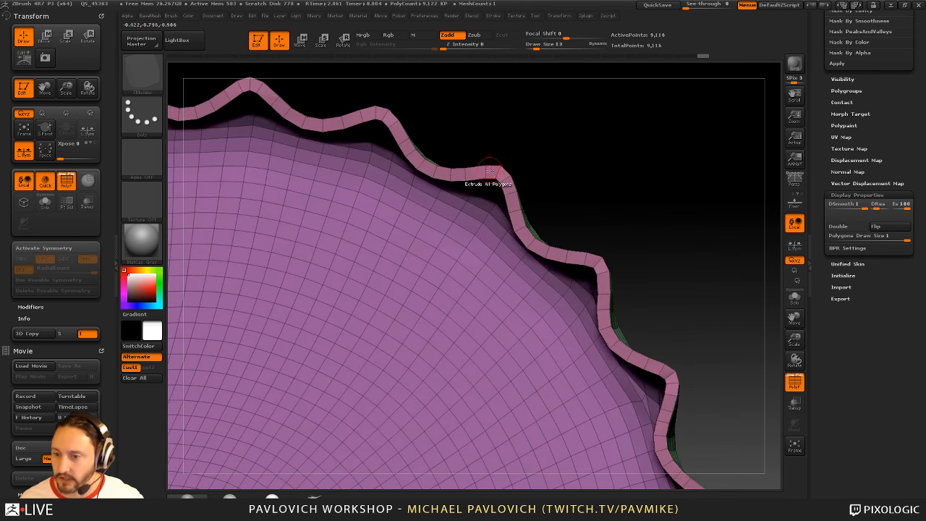
{"action": "mouse_move", "coordinate": [714, 341]}
{"action": "left_mouse_down", "text": "alt"}
{"action": "mouse_move", "coordinate": [685, 237]}
{"action": "mouse_move", "coordinate": [702, 350]}
{"action": "mouse_move", "coordinate": [692, 266]}
{"action": "mouse_move", "coordinate": [696, 253]}
{"action": "mouse_move", "coordinate": [713, 255]}
{"action": "mouse_move", "coordinate": [655, 332]}
{"action": "left_mouse_up", "text": "alt"}
{"action": "left_click", "coordinate": [147, 75], "text": "ctrl+shift"}
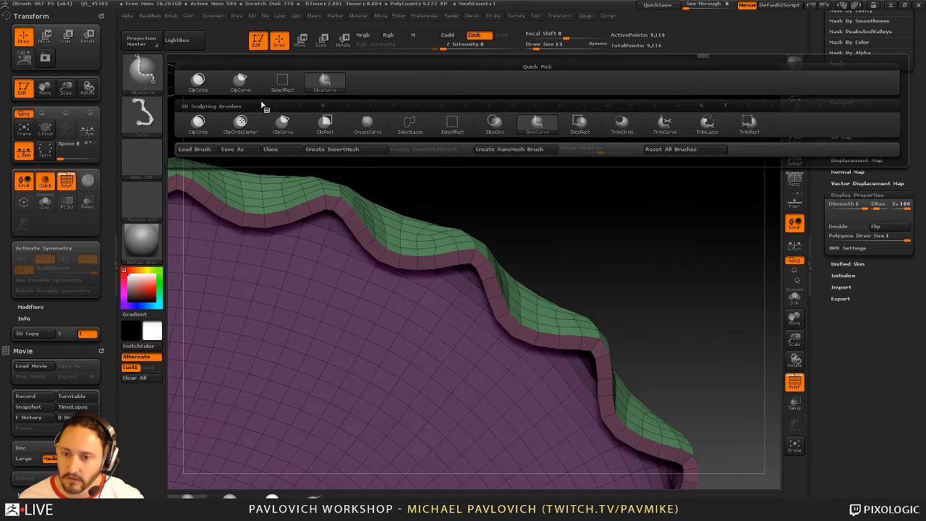
{"action": "left_click", "coordinate": [410, 123]}
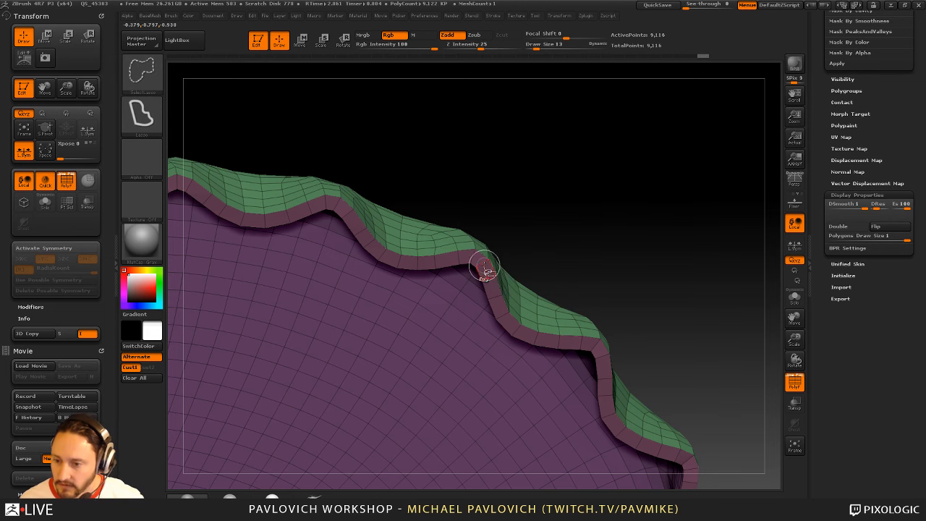
{"action": "mouse_move", "coordinate": [651, 257]}
{"action": "left_mouse_down"}
{"action": "mouse_move", "coordinate": [666, 197]}
{"action": "mouse_move", "coordinate": [657, 185]}
{"action": "mouse_move", "coordinate": [581, 265]}
{"action": "mouse_move", "coordinate": [631, 288]}
{"action": "mouse_move", "coordinate": [668, 352]}
{"action": "mouse_move", "coordinate": [571, 271]}
{"action": "left_mouse_up"}
{"action": "left_click", "coordinate": [422, 155], "text": "ctrl+shift"}
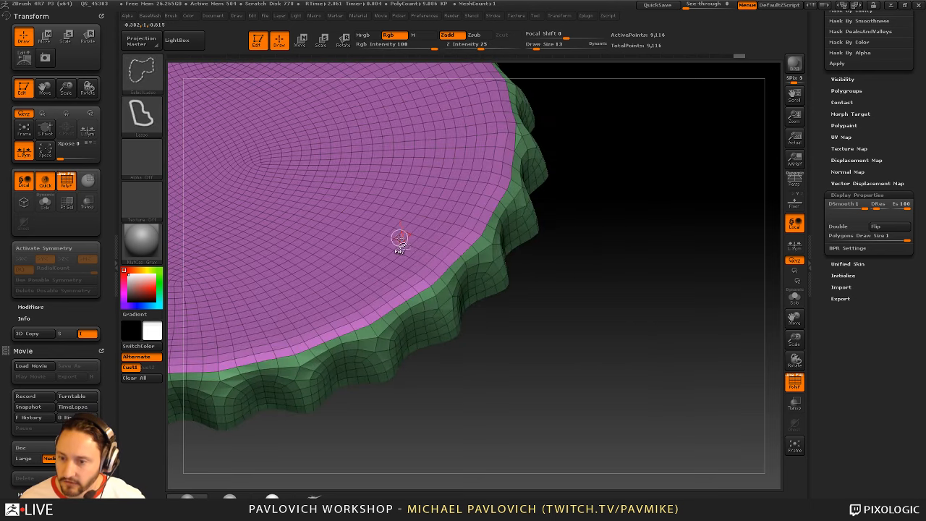
{"action": "left_click_drag", "start_coordinate": [655, 298], "coordinate": [681, 243]}
{"action": "left_click", "coordinate": [596, 208], "text": "ctrl+shift"}
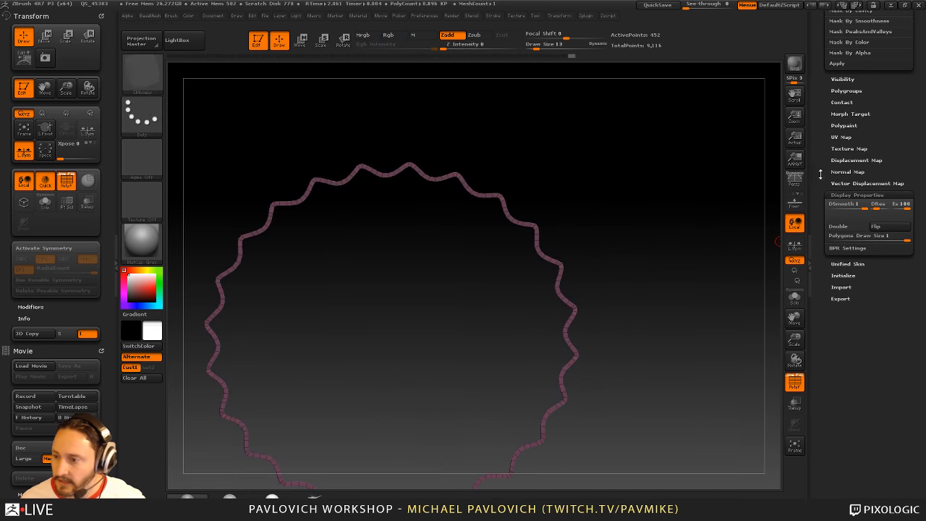
{"action": "left_click_drag", "start_coordinate": [820, 175], "coordinate": [826, 305]}
{"action": "left_click_drag", "start_coordinate": [824, 118], "coordinate": [824, 190]}
{"action": "left_click", "coordinate": [755, 181], "text": "ctrl+shift"}
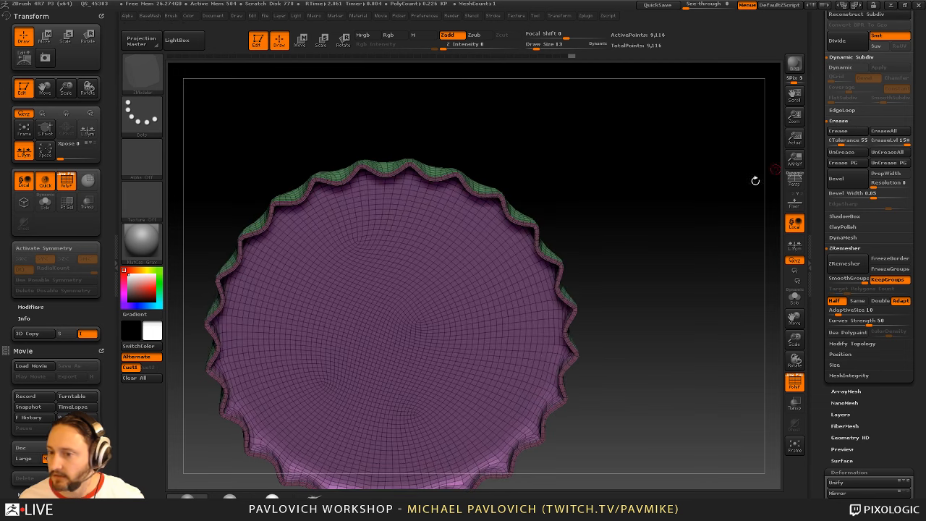
Hide the polyframe and preview the cap smoothed with dynamic subdivision
{"action": "left_click_drag", "start_coordinate": [713, 195], "coordinate": [741, 318]}
{"action": "key", "text": "shift+f"}
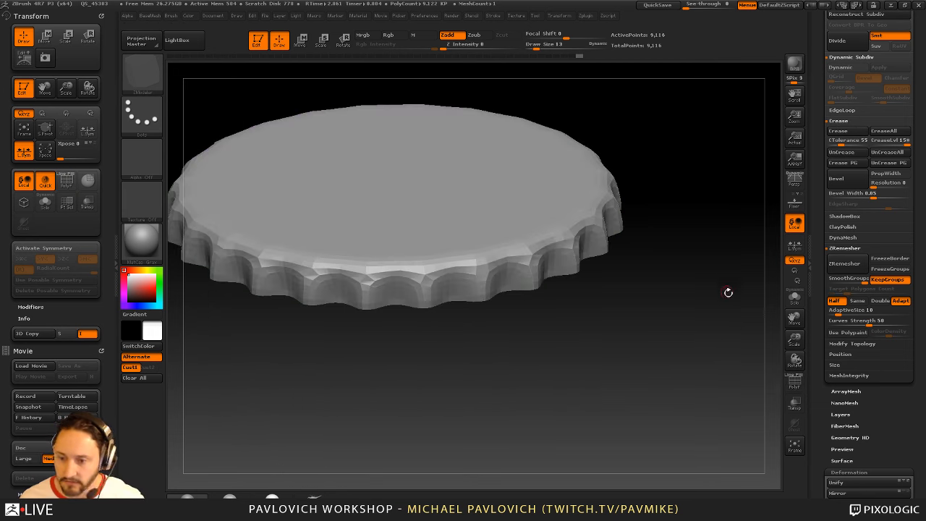
{"action": "key", "text": "d"}
{"action": "left_click_drag", "start_coordinate": [709, 265], "coordinate": [723, 238]}
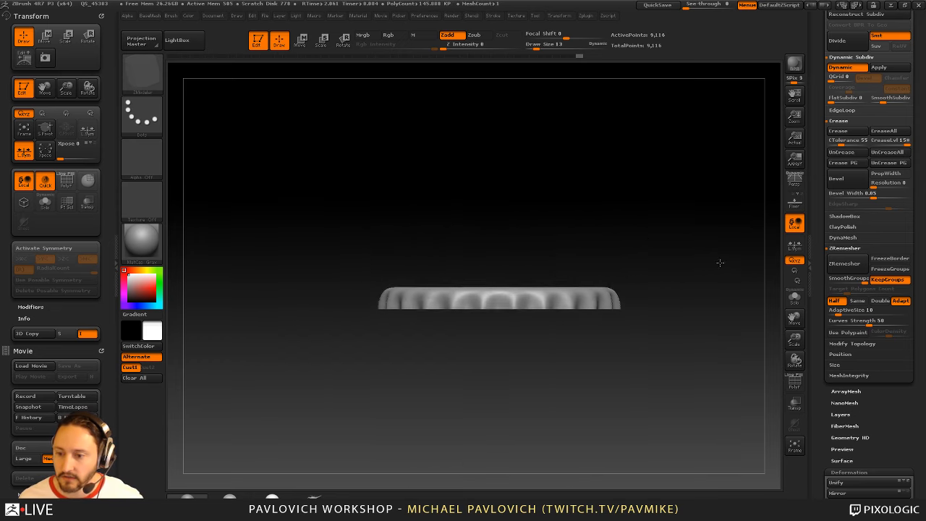
Move the cap straight down by about 0.64 units with a transpose line, and return to draw mode
{"action": "key", "text": "w"}
{"action": "left_click_drag", "start_coordinate": [595, 244], "coordinate": [610, 271]}
{"action": "left_click", "coordinate": [513, 355]}
{"action": "left_click_drag", "start_coordinate": [513, 284], "coordinate": [508, 254]}
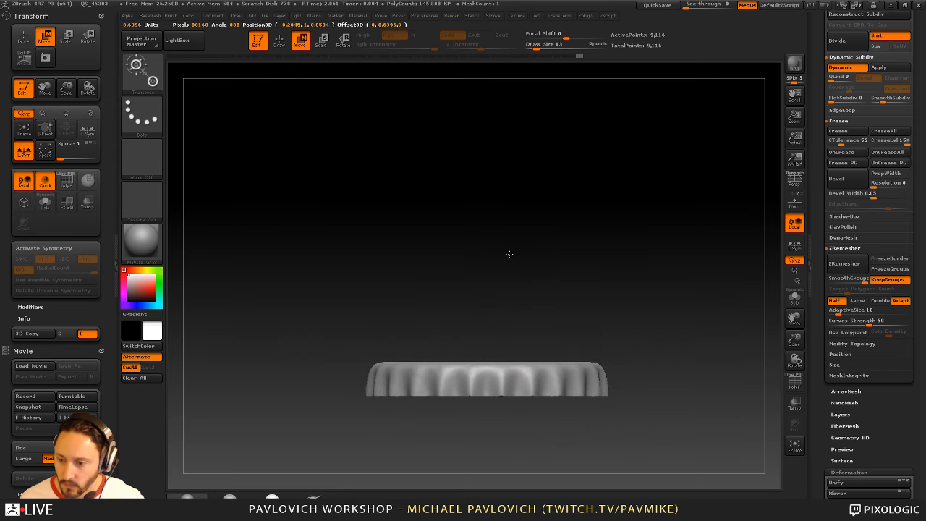
{"action": "key", "text": "q"}
{"action": "mouse_move", "coordinate": [672, 262]}
{"action": "left_mouse_down"}
{"action": "mouse_move", "coordinate": [640, 280]}
{"action": "mouse_move", "coordinate": [660, 285]}
{"action": "left_mouse_up"}
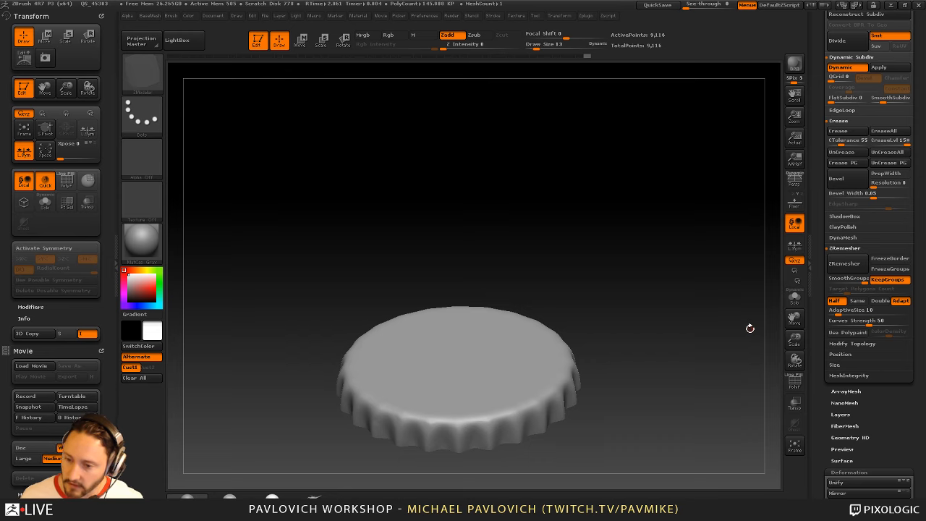
Turn off dynamic subdivision and create a new InsertMesh brush from the cap seen straight from above
{"action": "key", "text": "shift+d"}
{"action": "left_click_drag", "start_coordinate": [636, 194], "coordinate": [666, 217]}
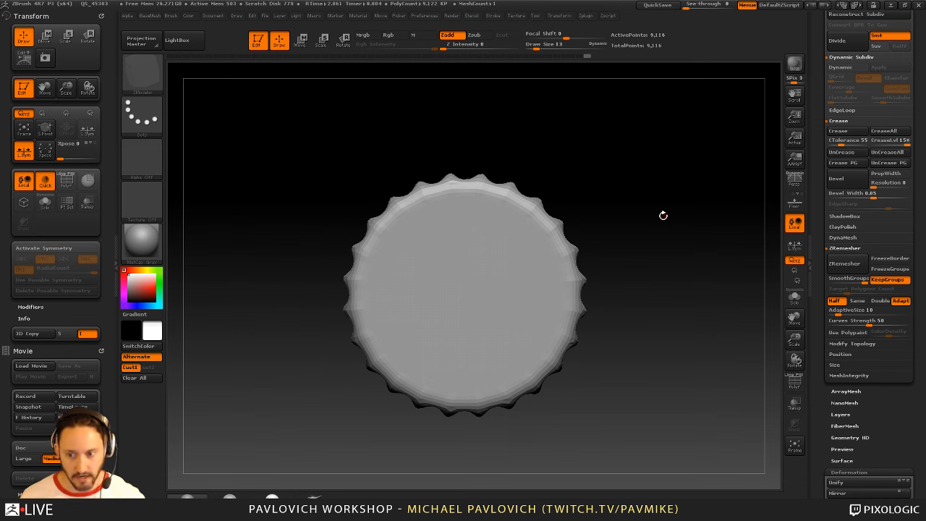
{"action": "key", "text": "b"}
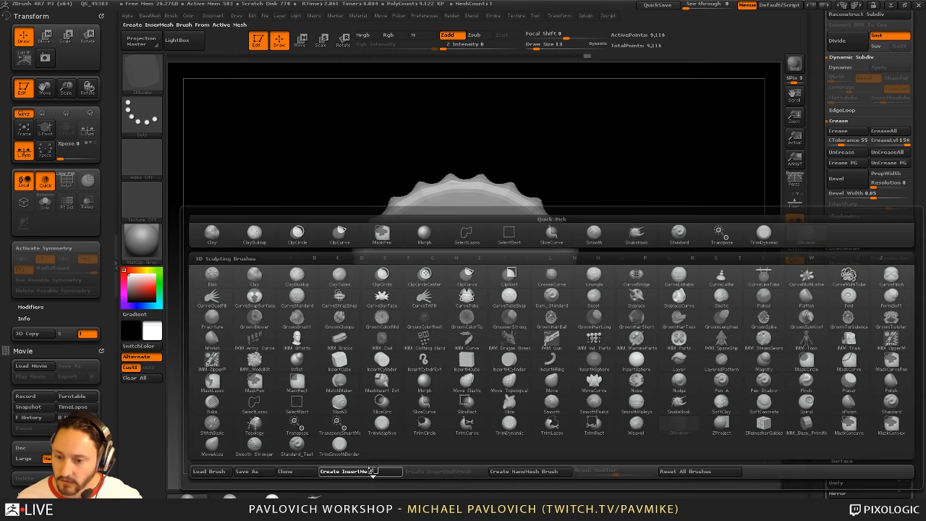
{"action": "left_click", "coordinate": [348, 471]}
{"action": "left_click", "coordinate": [406, 171]}
{"action": "scroll", "coordinate": [817, 217], "scroll_direction": "up", "scroll_amount": 5}
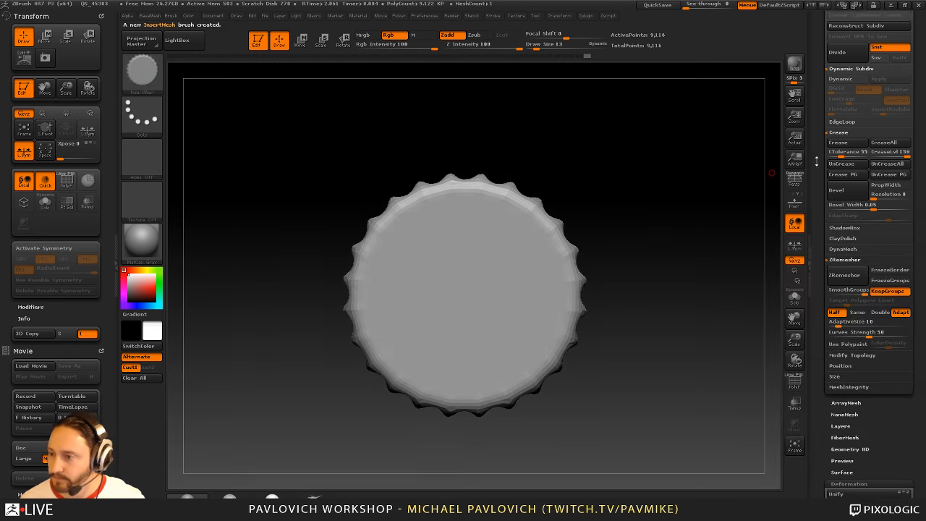
Switch back to the cone-top can, show its polyframe, and insert the bottle cap centred on the can's neck
{"action": "left_click", "coordinate": [856, 201]}
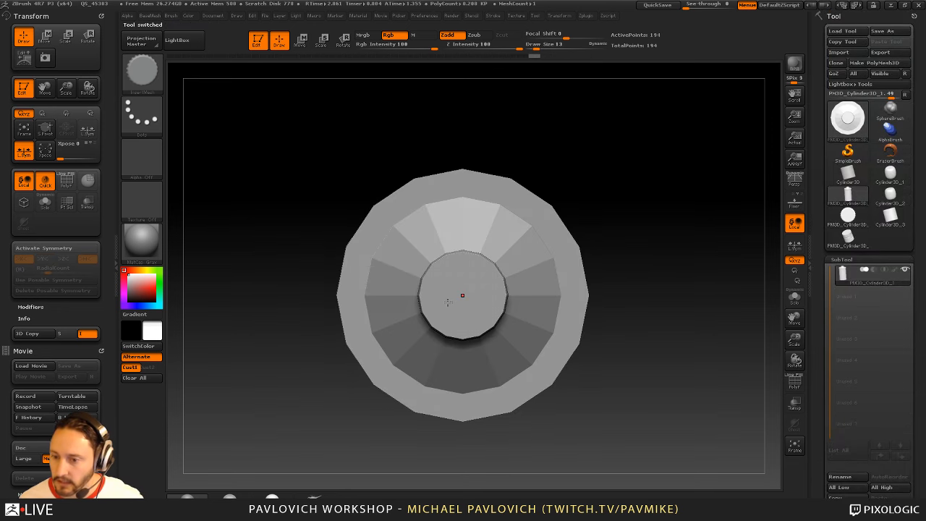
{"action": "left_click", "coordinate": [793, 382]}
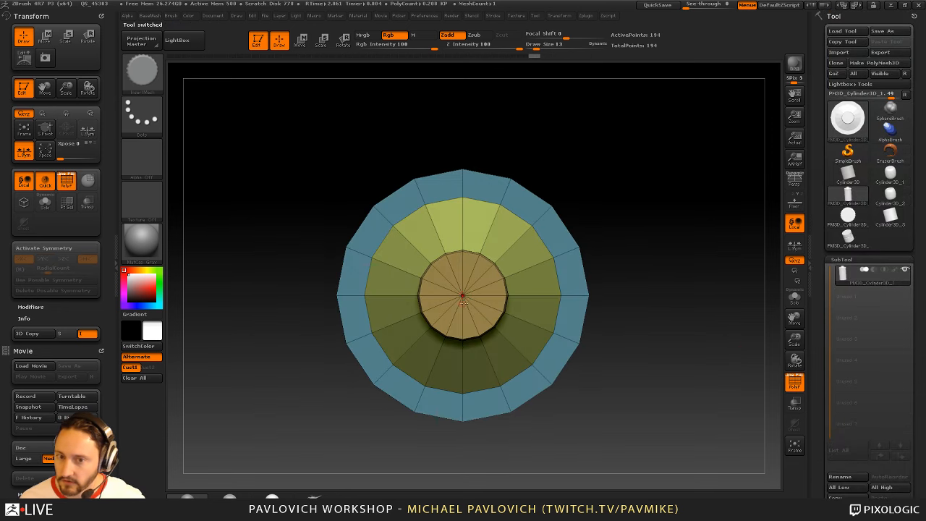
{"action": "key", "text": "b"}
{"action": "key", "text": "Escape"}
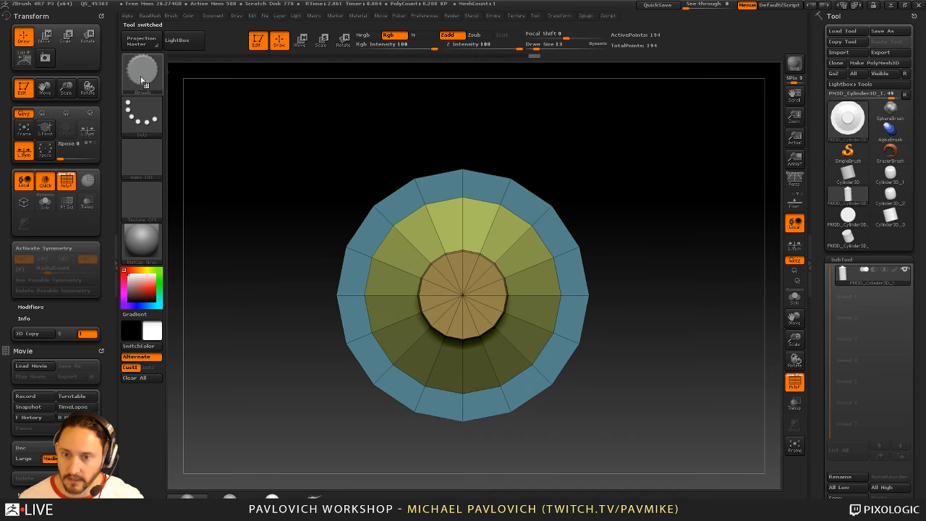
{"action": "left_click", "coordinate": [173, 18]}
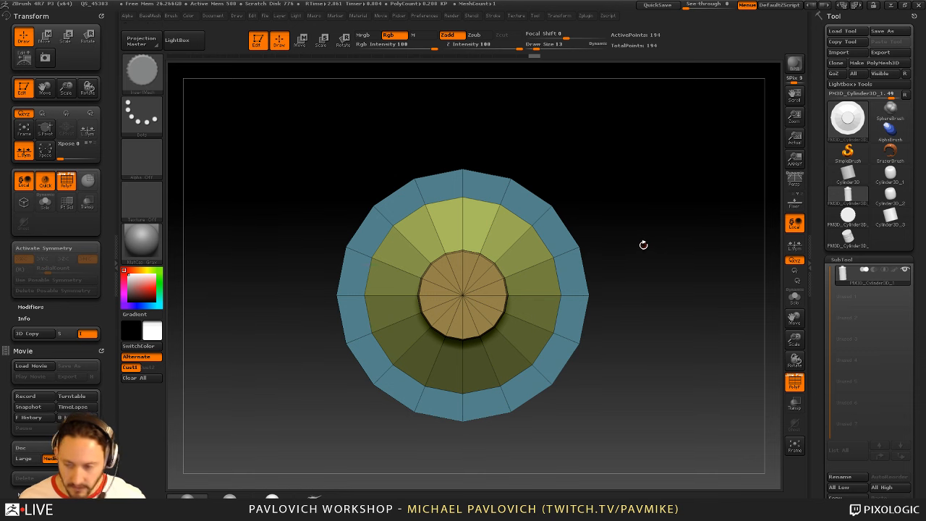
{"action": "key", "text": "b"}
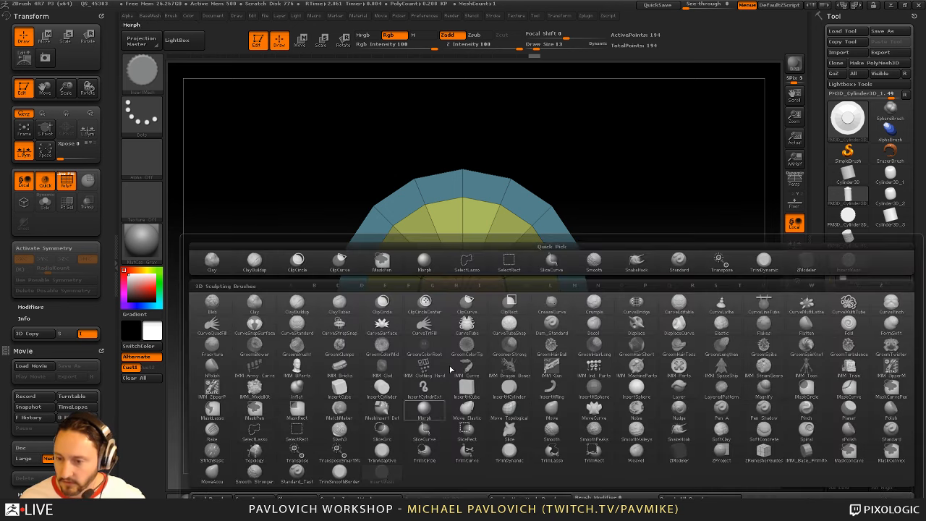
{"action": "key", "text": "Escape"}
{"action": "left_click_drag", "start_coordinate": [464, 297], "coordinate": [516, 300]}
{"action": "mouse_move", "coordinate": [676, 311]}
{"action": "left_mouse_down", "text": "shift"}
{"action": "mouse_move", "coordinate": [668, 224]}
{"action": "mouse_move", "coordinate": [657, 220]}
{"action": "mouse_move", "coordinate": [684, 278]}
{"action": "left_mouse_up", "text": "shift"}
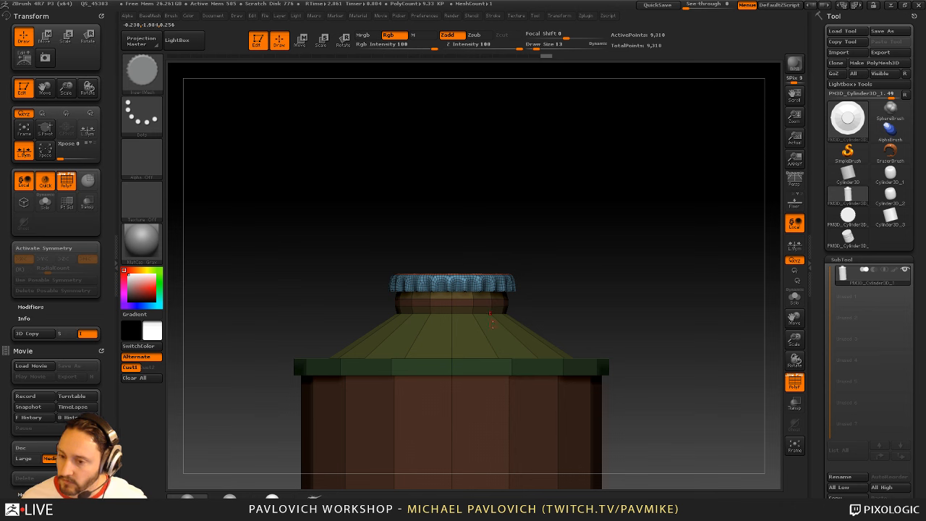
Try inserting three more caps at different angles on the can's cone and rim, and undo them
{"action": "scroll", "coordinate": [868, 325], "scroll_direction": "down", "scroll_amount": 5}
{"action": "mouse_move", "coordinate": [584, 234]}
{"action": "left_mouse_down"}
{"action": "mouse_move", "coordinate": [550, 341]}
{"action": "mouse_move", "coordinate": [615, 358]}
{"action": "left_mouse_up"}
{"action": "left_click_drag", "start_coordinate": [472, 394], "coordinate": [539, 416]}
{"action": "left_click_drag", "start_coordinate": [534, 331], "coordinate": [616, 343]}
{"action": "left_click_drag", "start_coordinate": [695, 354], "coordinate": [510, 215]}
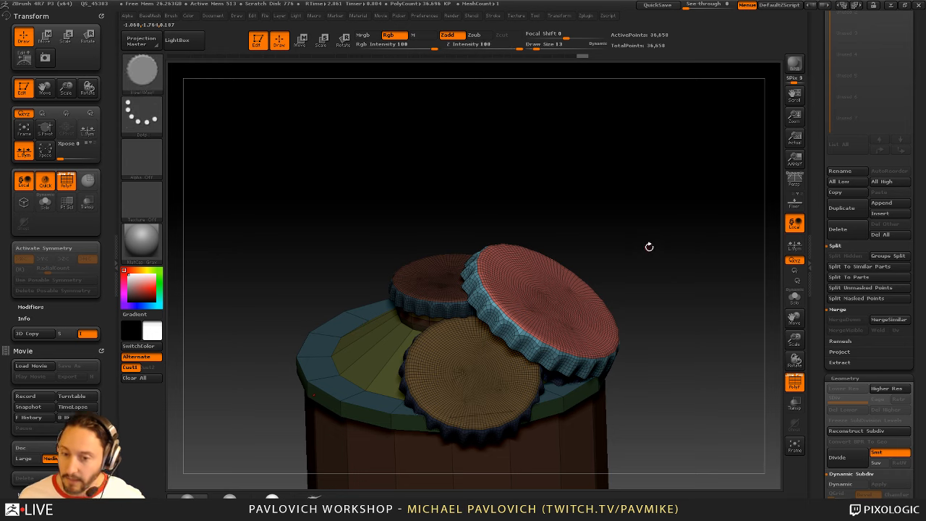
{"action": "key", "text": "ctrl+z"}
{"action": "key", "text": "ctrl+z"}
{"action": "key", "text": "ctrl+z"}
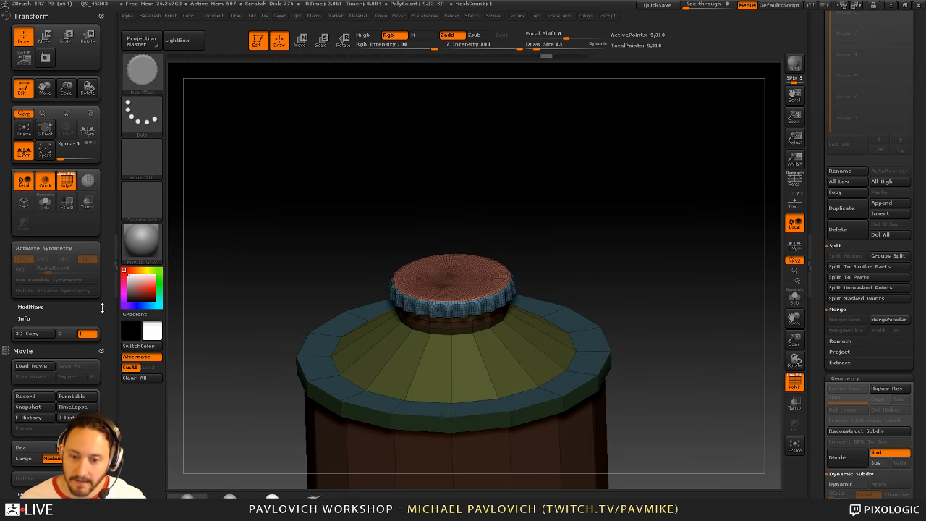
Remove the docked Movie, Document and Transform palettes from the side tray
{"action": "left_click", "coordinate": [103, 351]}
{"action": "left_click", "coordinate": [103, 350]}
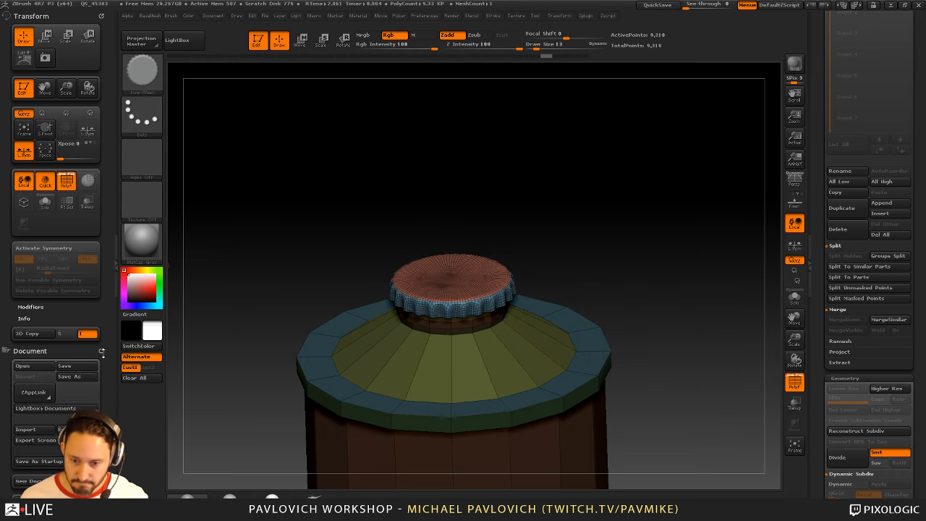
{"action": "left_click", "coordinate": [103, 353]}
{"action": "left_click", "coordinate": [103, 354]}
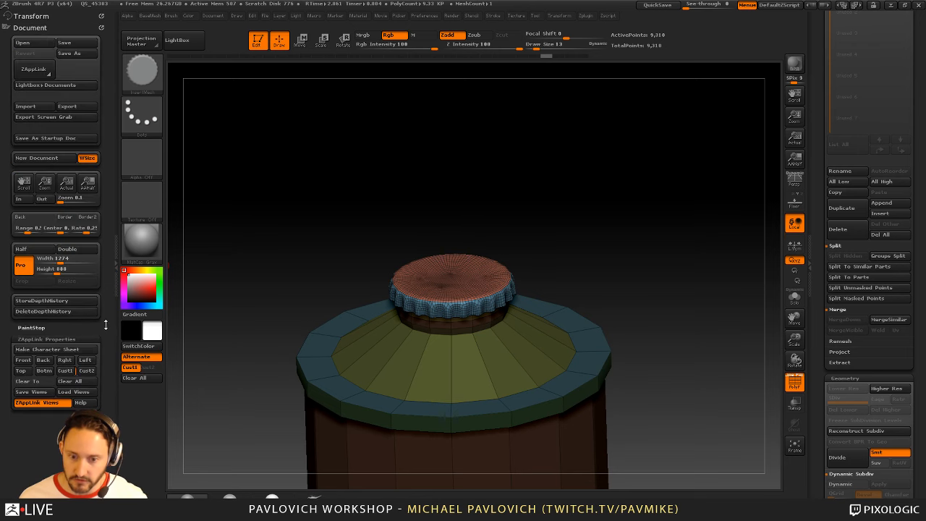
{"action": "left_click", "coordinate": [101, 28]}
{"action": "left_click", "coordinate": [101, 17]}
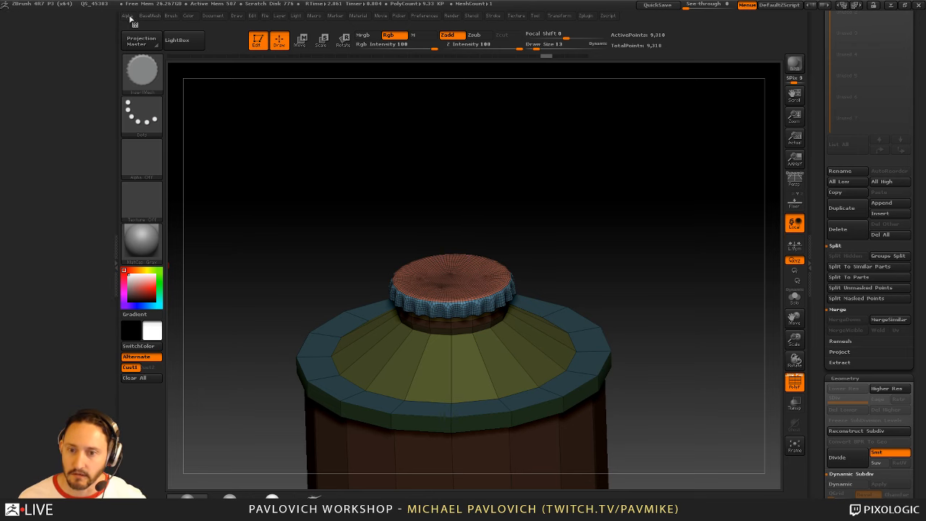
Dock the Brush palette in the emptied tray and bring up its Auto Mask Mesh Insert setting under Auto Masking
{"action": "left_click", "coordinate": [173, 17]}
{"action": "left_click", "coordinate": [163, 25]}
{"action": "left_click_drag", "start_coordinate": [109, 66], "coordinate": [113, 249]}
{"action": "left_click", "coordinate": [92, 94]}
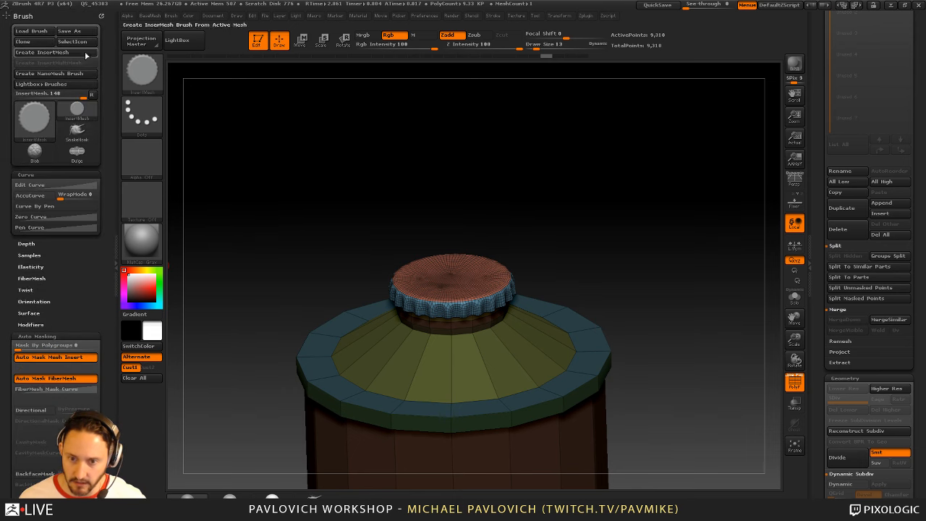
{"action": "left_click_drag", "start_coordinate": [99, 293], "coordinate": [98, 241]}
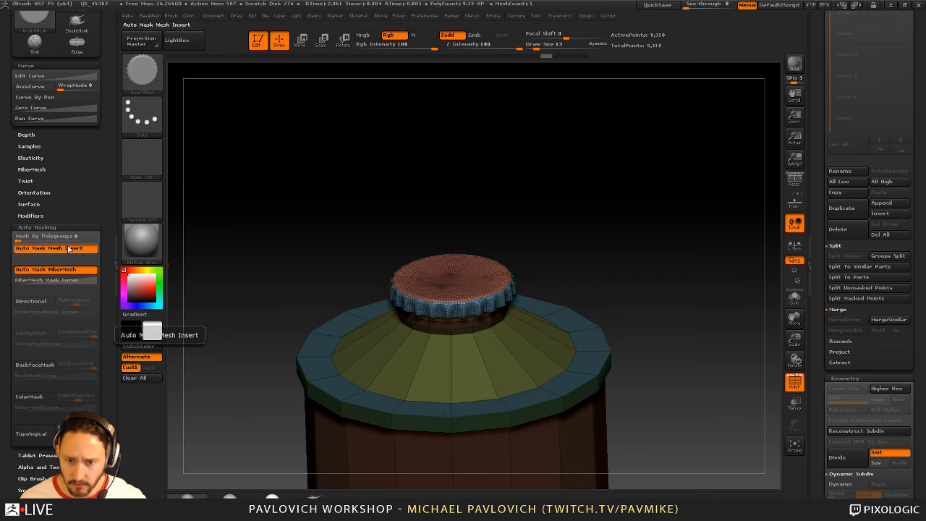
Split the unmasked cap from the can into its own subtool
{"action": "left_click_drag", "start_coordinate": [661, 227], "coordinate": [659, 259]}
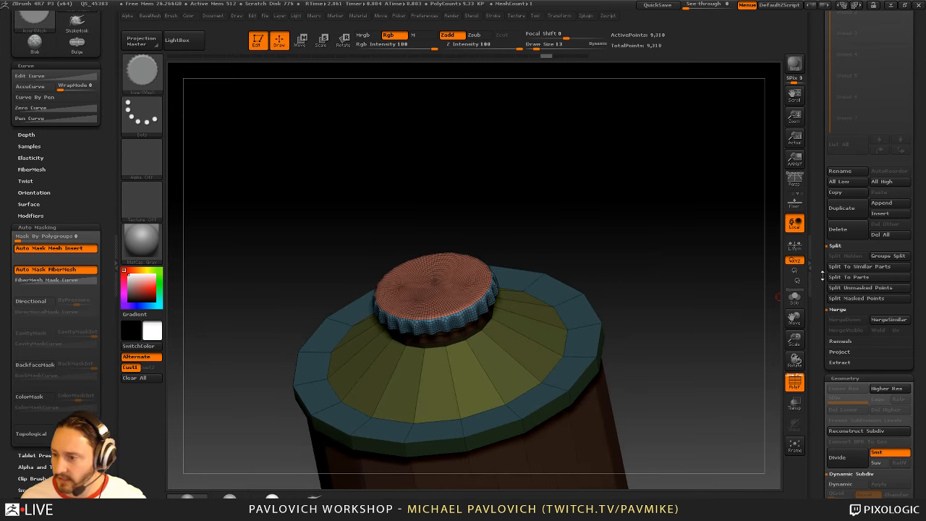
{"action": "left_click", "coordinate": [861, 288]}
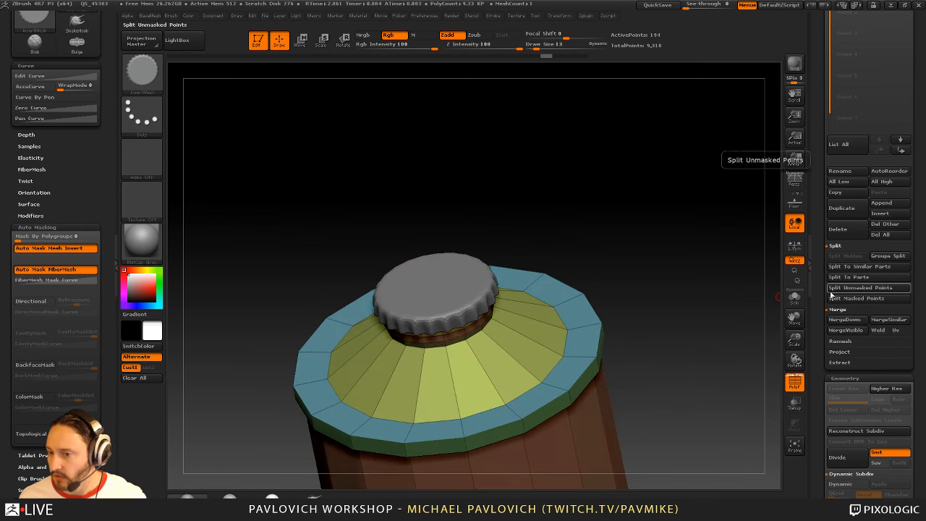
{"action": "left_click_drag", "start_coordinate": [823, 291], "coordinate": [804, 402]}
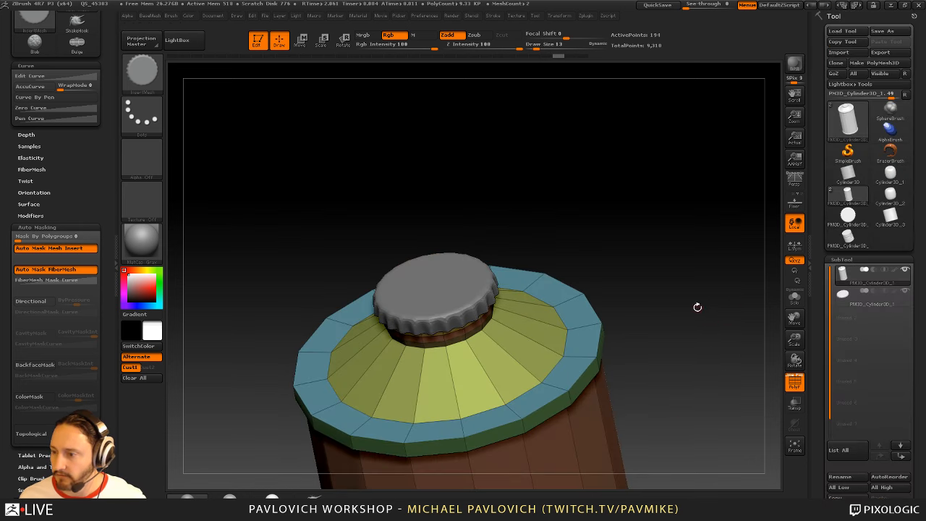
Switch to the Standard brush and make the cap the active subtool
{"action": "key", "text": "b"}
{"action": "key", "text": "s"}
{"action": "key", "text": "t"}
{"action": "left_click_drag", "start_coordinate": [708, 309], "coordinate": [691, 283], "text": "alt"}
{"action": "left_click", "coordinate": [444, 307], "text": "alt"}
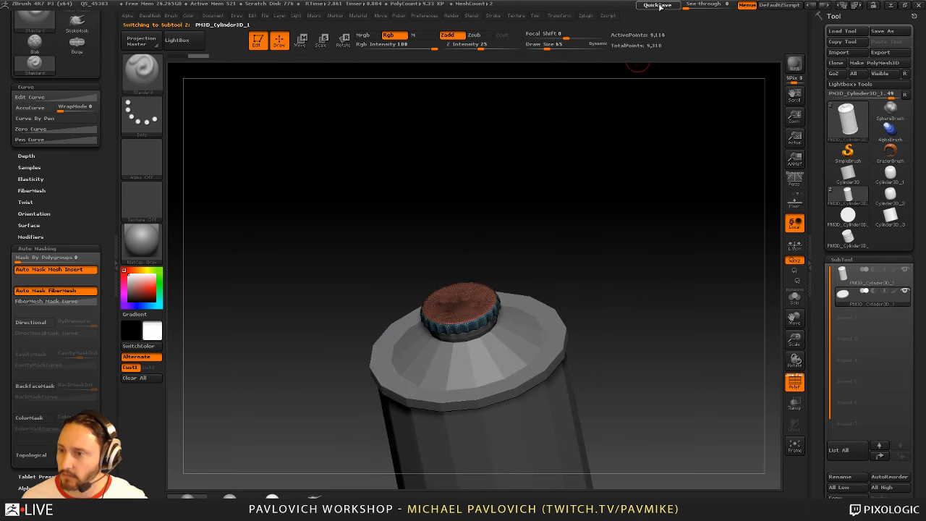
Quick-save the project and open a quick save from LightBox
{"action": "key", "text": "comma"}
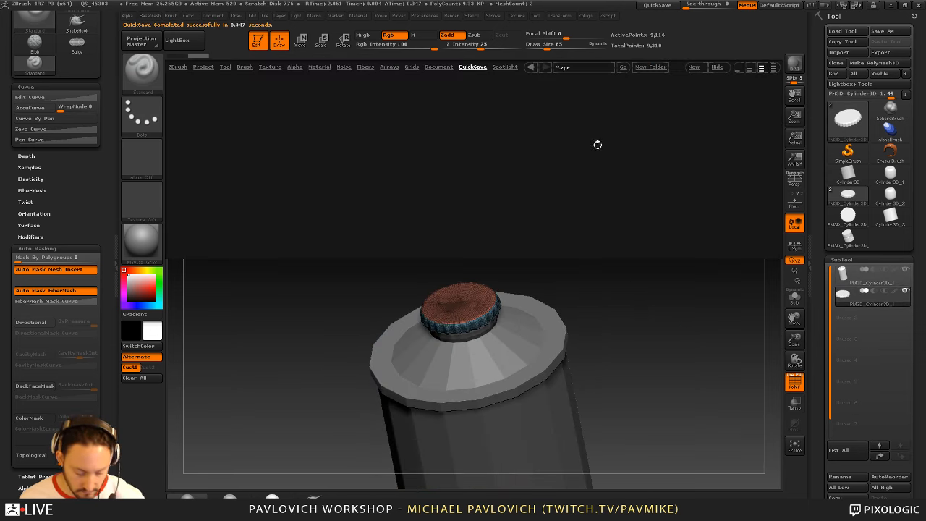
{"action": "double_click", "coordinate": [374, 160]}
{"action": "left_click", "coordinate": [482, 297]}
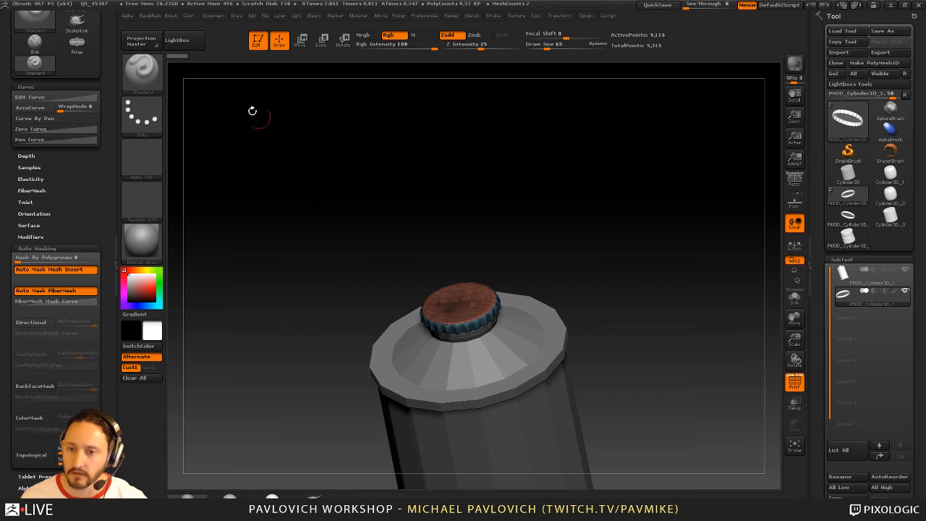
Clear the canvas and place a new Plane3D in edit mode, seen face-on with the polyframe hidden
{"action": "left_click", "coordinate": [258, 41]}
{"action": "key", "text": "ctrl+n"}
{"action": "key", "text": "s"}
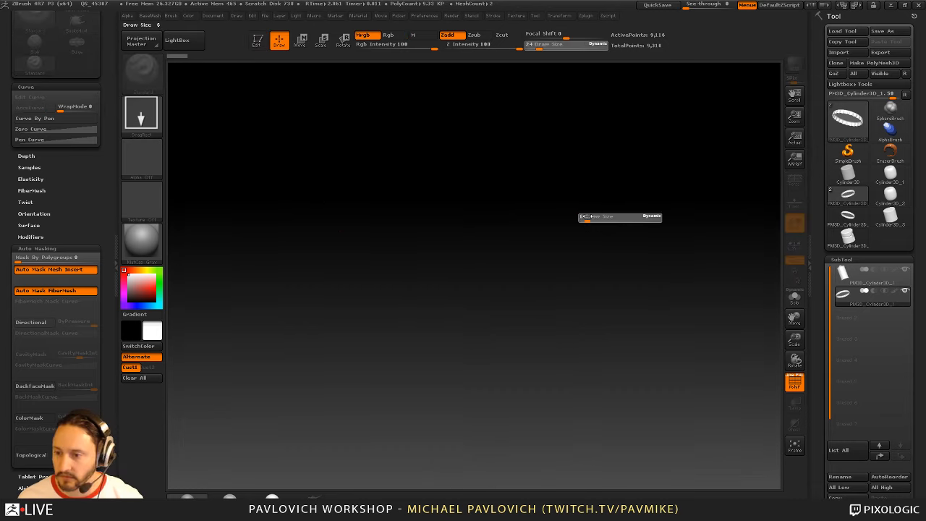
{"action": "left_click", "coordinate": [847, 153]}
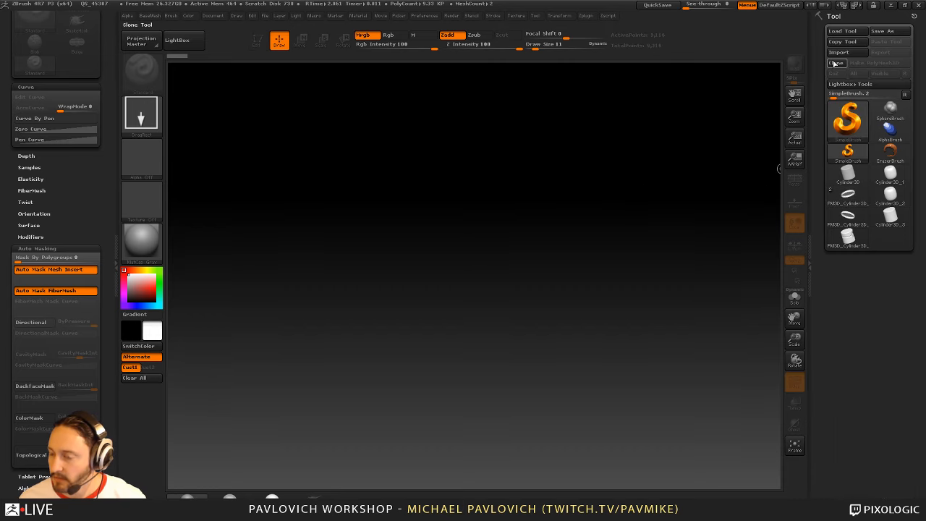
{"action": "left_click", "coordinate": [857, 114]}
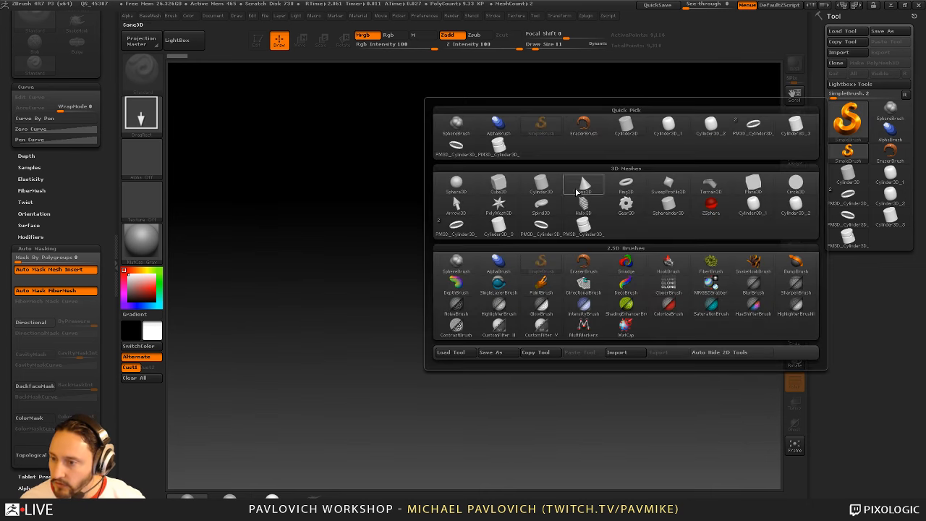
{"action": "left_click", "coordinate": [753, 185]}
{"action": "left_click_drag", "start_coordinate": [452, 361], "coordinate": [456, 368]}
{"action": "left_click", "coordinate": [258, 41]}
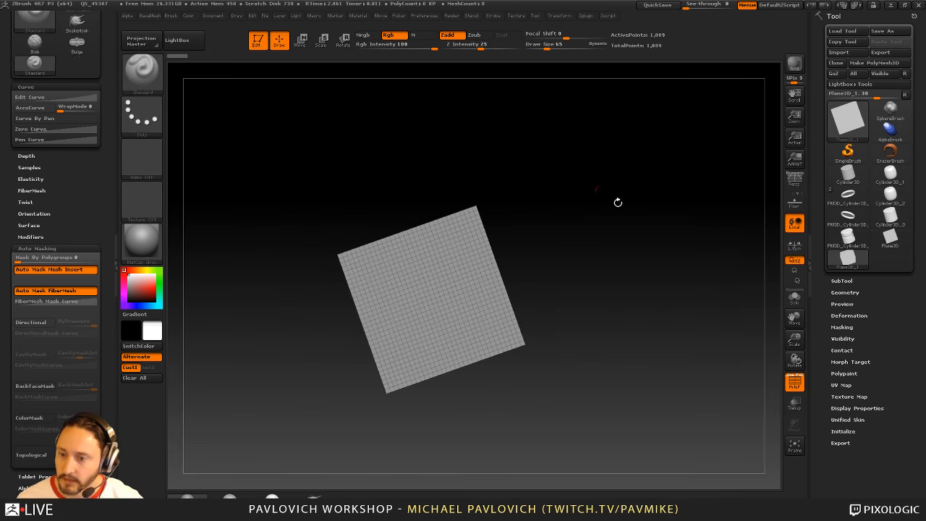
{"action": "left_click_drag", "start_coordinate": [585, 182], "coordinate": [746, 366], "text": "shift"}
{"action": "left_click", "coordinate": [794, 382]}
Convert the plane to a PolyMesh3D and sculpt a curved diagonal ridge across it with the Standard brush
{"action": "left_click_drag", "start_coordinate": [397, 269], "coordinate": [402, 269]}
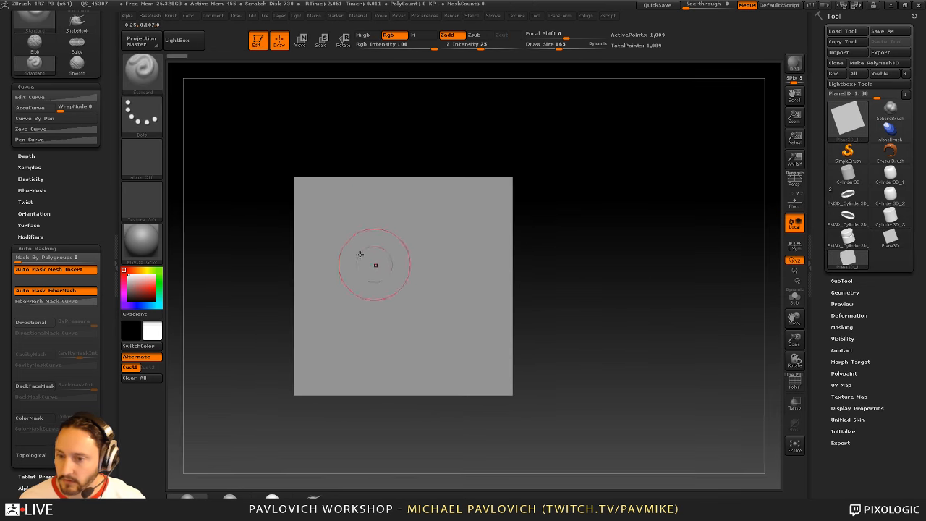
{"action": "left_click", "coordinate": [483, 301]}
{"action": "left_click", "coordinate": [875, 63]}
{"action": "mouse_move", "coordinate": [330, 221]}
{"action": "left_mouse_down"}
{"action": "mouse_move", "coordinate": [359, 268]}
{"action": "mouse_move", "coordinate": [434, 333]}
{"action": "left_mouse_up"}
Look up the Lazy Mouse settings of the current stroke
{"action": "key", "text": "2"}
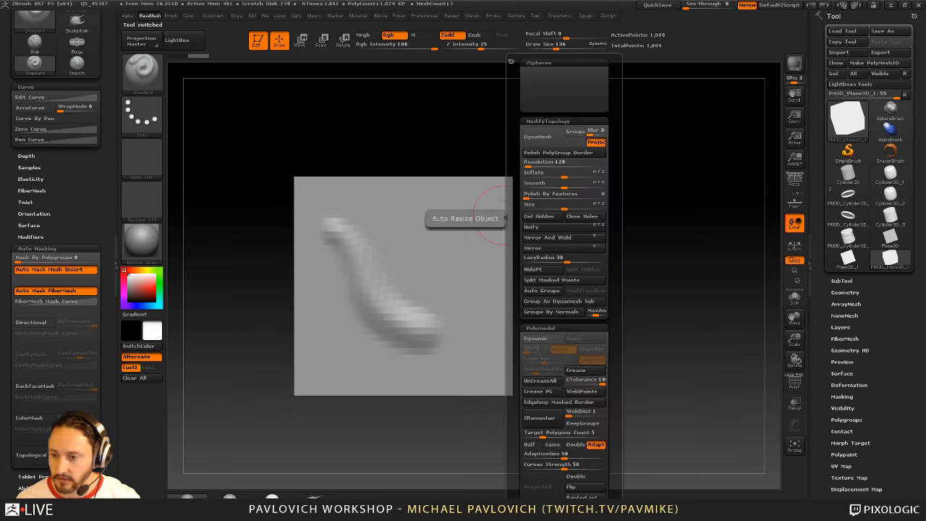
{"action": "left_click", "coordinate": [494, 16]}
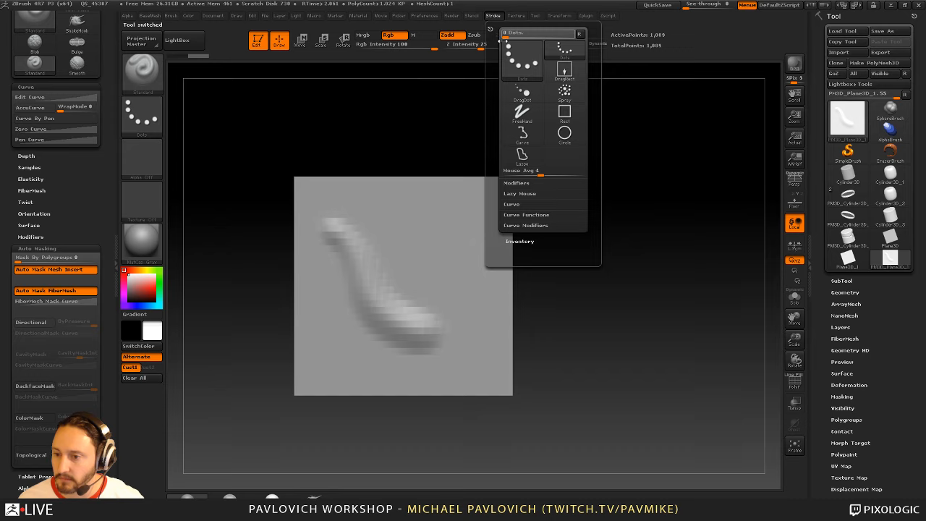
{"action": "left_click", "coordinate": [529, 195]}
{"action": "left_click_drag", "start_coordinate": [475, 133], "coordinate": [506, 140], "text": "alt"}
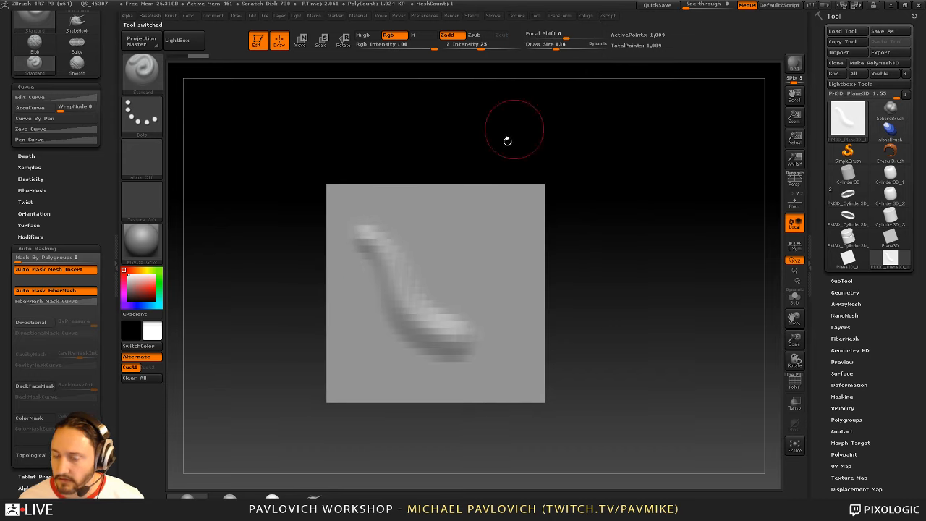
Sculpt overlapping folds fanning from the ridge near the plane's upper left towards its right edge
{"action": "mouse_move", "coordinate": [373, 243]}
{"action": "left_mouse_down"}
{"action": "mouse_move", "coordinate": [422, 336]}
{"action": "mouse_move", "coordinate": [457, 343]}
{"action": "left_mouse_up"}
{"action": "mouse_move", "coordinate": [398, 235]}
{"action": "left_mouse_down"}
{"action": "mouse_move", "coordinate": [420, 305]}
{"action": "mouse_move", "coordinate": [474, 326]}
{"action": "left_mouse_up"}
{"action": "left_click_drag", "start_coordinate": [410, 255], "coordinate": [576, 277]}
{"action": "mouse_move", "coordinate": [405, 241]}
{"action": "left_mouse_down"}
{"action": "mouse_move", "coordinate": [511, 333]}
{"action": "mouse_move", "coordinate": [541, 348]}
{"action": "mouse_move", "coordinate": [547, 340]}
{"action": "left_mouse_up"}
Raise the draw size to 170 and sculpt broader folds along the plane's upper part and down to its lower right
{"action": "key", "text": "s"}
{"action": "key", "text": "s"}
{"action": "left_click_drag", "start_coordinate": [466, 244], "coordinate": [478, 244]}
{"action": "key", "text": "s"}
{"action": "left_click_drag", "start_coordinate": [429, 241], "coordinate": [419, 241]}
{"action": "left_click_drag", "start_coordinate": [414, 241], "coordinate": [657, 275]}
{"action": "key", "text": "1"}
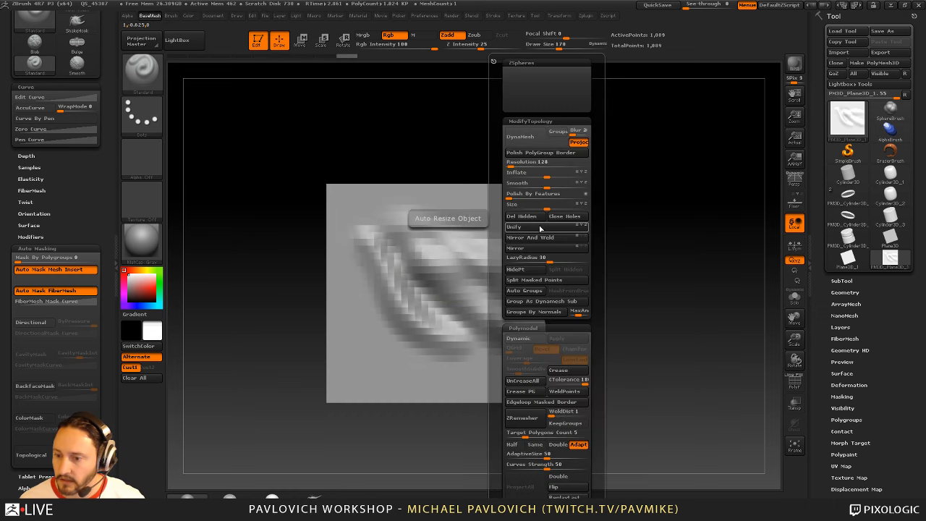
{"action": "right_click_drag", "start_coordinate": [427, 218], "coordinate": [424, 244], "text": "alt"}
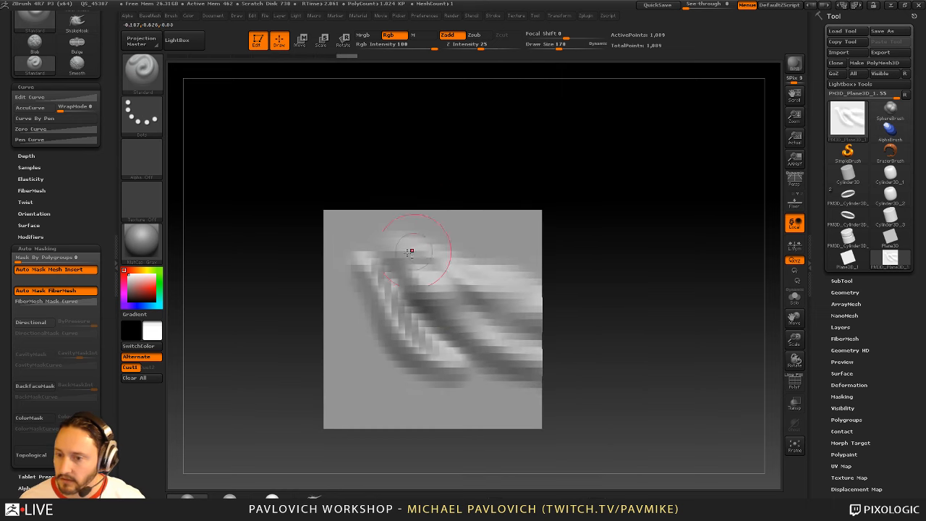
{"action": "left_click_drag", "start_coordinate": [402, 262], "coordinate": [545, 283]}
{"action": "mouse_move", "coordinate": [416, 246]}
{"action": "left_mouse_down"}
{"action": "mouse_move", "coordinate": [547, 272]}
{"action": "mouse_move", "coordinate": [541, 247]}
{"action": "left_mouse_up"}
{"action": "left_click_drag", "start_coordinate": [372, 320], "coordinate": [553, 384]}
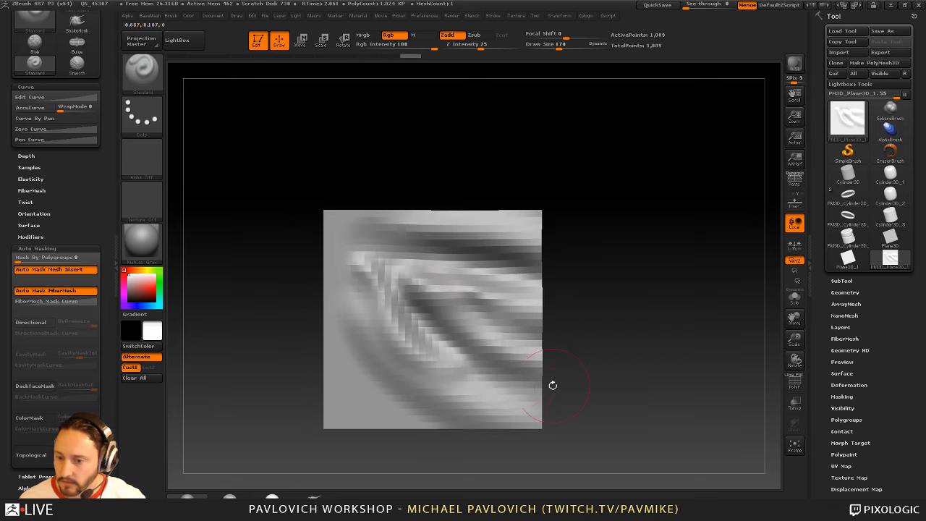
{"action": "mouse_move", "coordinate": [380, 337]}
{"action": "left_mouse_down"}
{"action": "mouse_move", "coordinate": [609, 418]}
{"action": "mouse_move", "coordinate": [548, 380]}
{"action": "mouse_move", "coordinate": [662, 331]}
{"action": "left_mouse_up"}
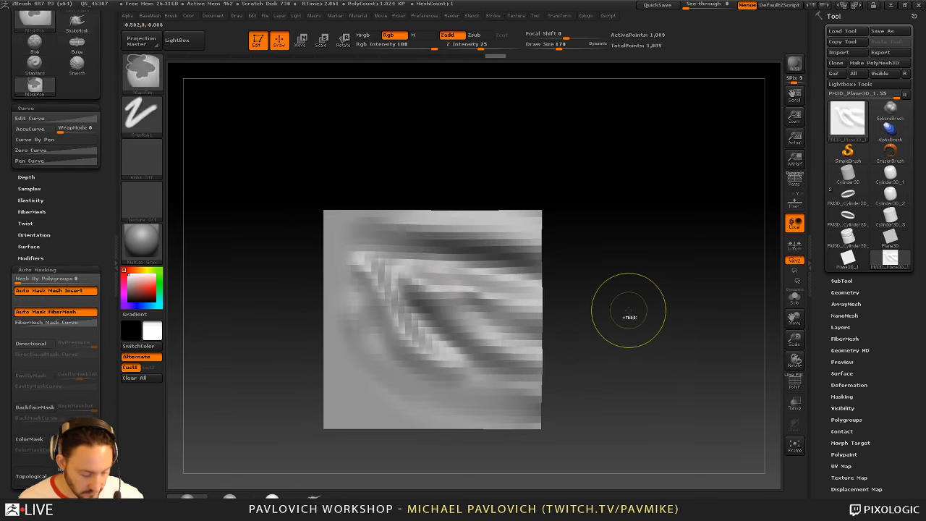
Subdivide the plane and rework the folds near its lower-right corner at a slightly smaller draw size
{"action": "key", "text": "ctrl+d"}
{"action": "right_click_drag", "start_coordinate": [647, 311], "coordinate": [634, 296], "text": "alt"}
{"action": "key", "text": "["}
{"action": "left_click_drag", "start_coordinate": [458, 326], "coordinate": [480, 334], "text": "alt"}
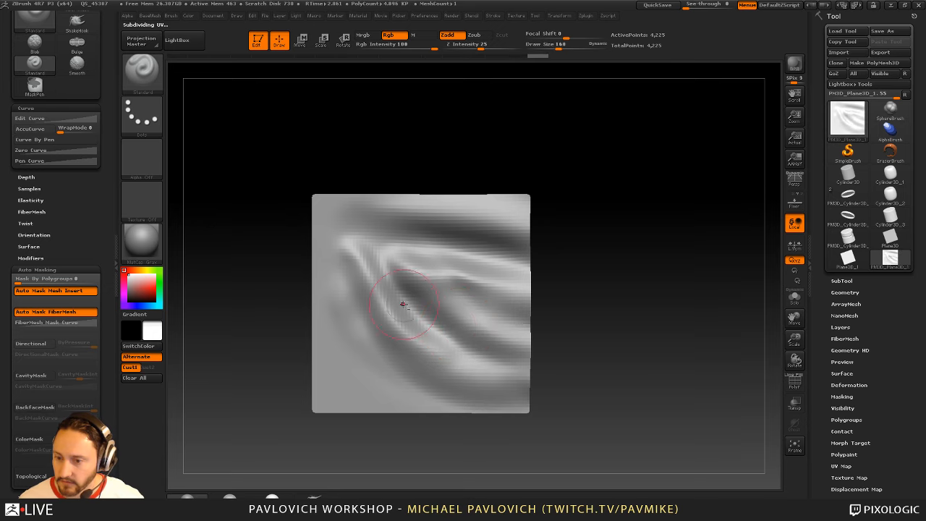
{"action": "mouse_move", "coordinate": [439, 362]}
{"action": "left_mouse_down", "text": "alt"}
{"action": "mouse_move", "coordinate": [471, 377]}
{"action": "mouse_move", "coordinate": [513, 374]}
{"action": "mouse_move", "coordinate": [452, 376]}
{"action": "mouse_move", "coordinate": [531, 382]}
{"action": "left_mouse_up", "text": "alt"}
{"action": "left_click_drag", "start_coordinate": [435, 363], "coordinate": [546, 384]}
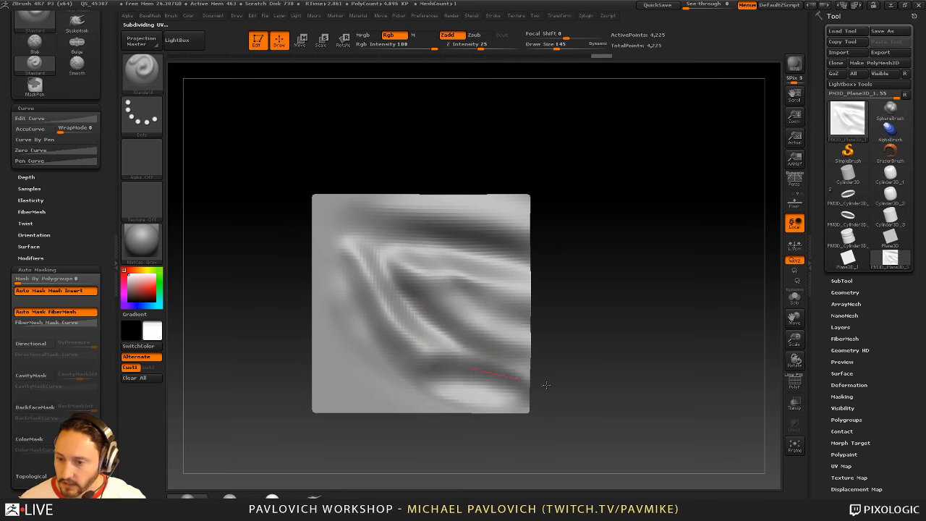
Reduce the draw size to 122 and sculpt narrower folds from the plane's centre and upper left to its right edge
{"action": "key", "text": "["}
{"action": "left_click_drag", "start_coordinate": [447, 318], "coordinate": [480, 314]}
{"action": "left_click_drag", "start_coordinate": [420, 277], "coordinate": [544, 357]}
{"action": "left_click_drag", "start_coordinate": [457, 293], "coordinate": [585, 332]}
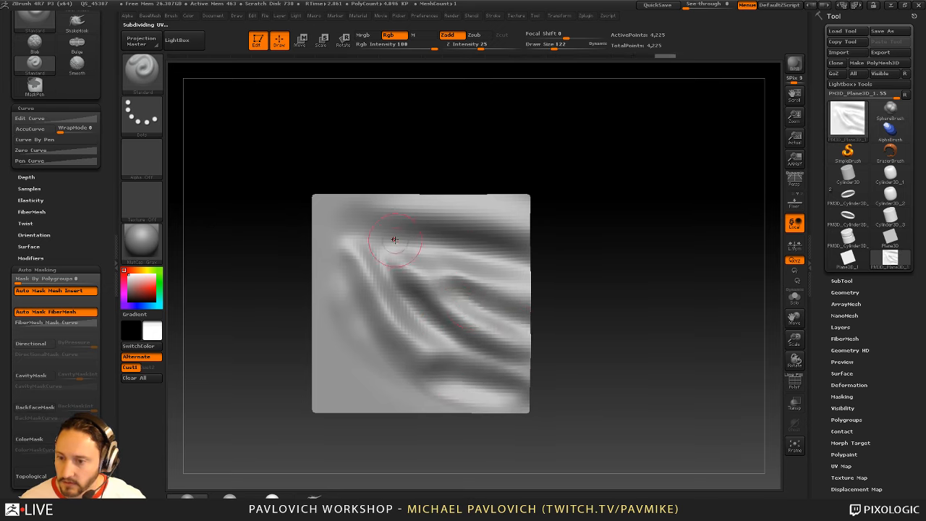
{"action": "left_click_drag", "start_coordinate": [394, 240], "coordinate": [534, 254]}
{"action": "left_click_drag", "start_coordinate": [358, 231], "coordinate": [538, 264]}
{"action": "left_click_drag", "start_coordinate": [372, 217], "coordinate": [508, 236]}
Add finer folds in the plane's centre and lower right at a smaller draw size, and subdivide the plane again
{"action": "key", "text": "s"}
{"action": "left_click_drag", "start_coordinate": [450, 287], "coordinate": [506, 304]}
{"action": "left_click_drag", "start_coordinate": [407, 343], "coordinate": [572, 382]}
{"action": "key", "text": "ctrl+d"}
{"action": "mouse_move", "coordinate": [629, 241]}
{"action": "left_mouse_down", "text": "alt"}
{"action": "mouse_move", "coordinate": [618, 258]}
{"action": "mouse_move", "coordinate": [648, 213]}
{"action": "mouse_move", "coordinate": [530, 305]}
{"action": "left_mouse_up", "text": "alt"}
Switch to the ZModeler brush
{"action": "key", "text": "b"}
{"action": "key", "text": "z"}
{"action": "key", "text": "m"}
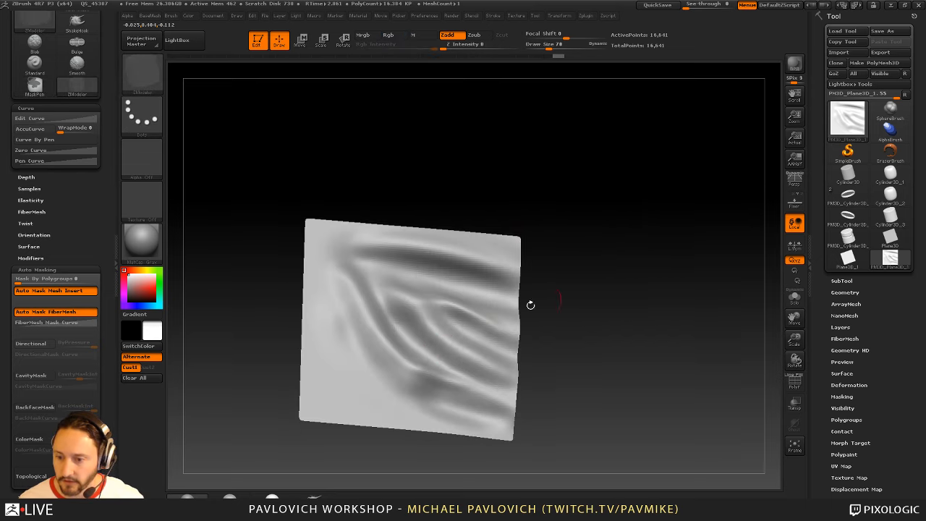
Switch to the Standard brush and sculpt a fold from the plane's lower centre towards its lower-right edge
{"action": "left_click", "coordinate": [359, 291]}
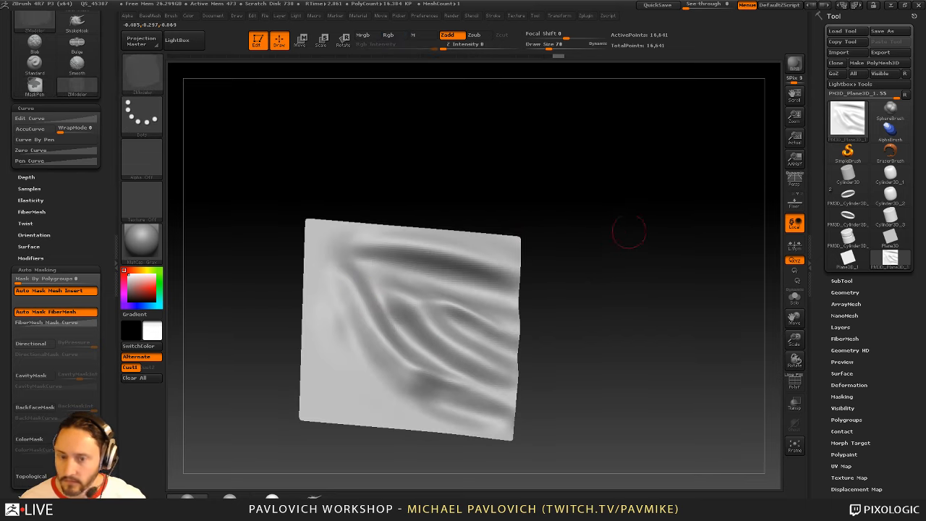
{"action": "mouse_move", "coordinate": [631, 227]}
{"action": "left_mouse_down"}
{"action": "mouse_move", "coordinate": [631, 204]}
{"action": "mouse_move", "coordinate": [555, 249]}
{"action": "left_mouse_up"}
{"action": "key", "text": "b"}
{"action": "key", "text": "s"}
{"action": "key", "text": "t"}
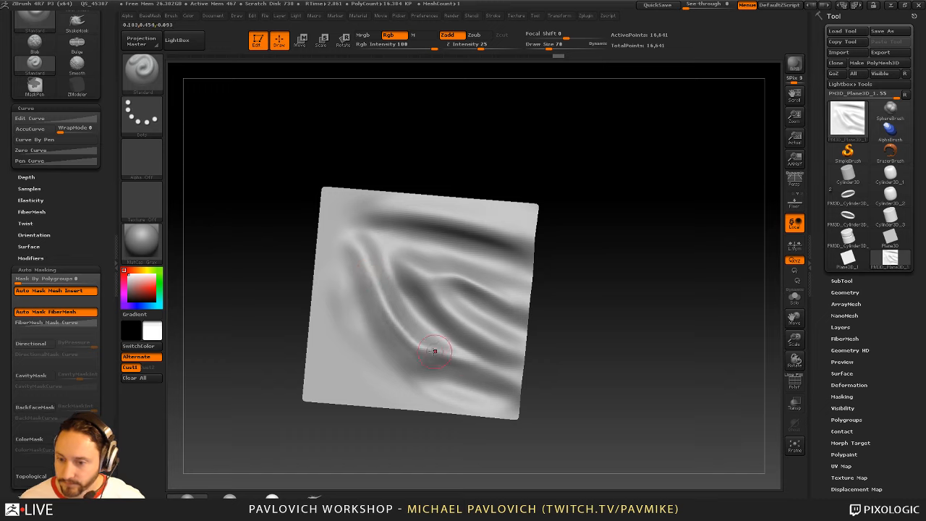
{"action": "left_click_drag", "start_coordinate": [433, 351], "coordinate": [490, 370]}
{"action": "key", "text": "shift"}
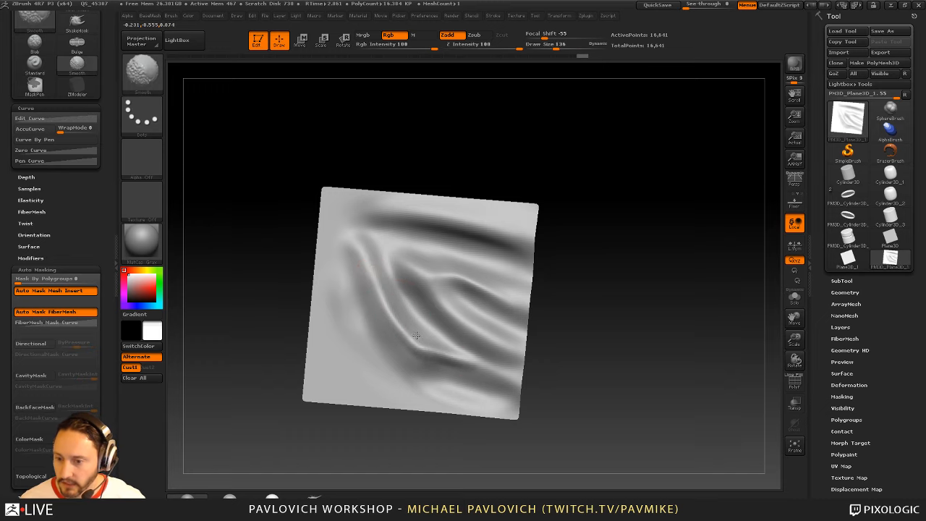
Set the draw size to 86 and deepen the folds running from the plane's centre to its right edge
{"action": "mouse_move", "coordinate": [612, 354]}
{"action": "left_mouse_down"}
{"action": "mouse_move", "coordinate": [485, 301]}
{"action": "mouse_move", "coordinate": [581, 304]}
{"action": "mouse_move", "coordinate": [617, 338]}
{"action": "mouse_move", "coordinate": [647, 324]}
{"action": "mouse_move", "coordinate": [582, 269]}
{"action": "mouse_move", "coordinate": [574, 317]}
{"action": "left_mouse_up"}
{"action": "key", "text": "s"}
{"action": "left_click_drag", "start_coordinate": [435, 318], "coordinate": [443, 318]}
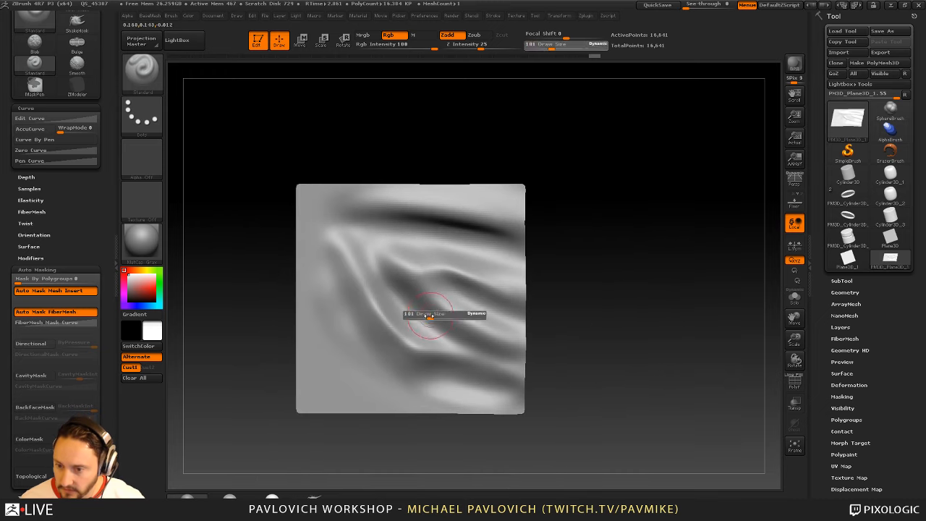
{"action": "left_click_drag", "start_coordinate": [384, 281], "coordinate": [530, 365]}
{"action": "left_click_drag", "start_coordinate": [479, 308], "coordinate": [542, 333]}
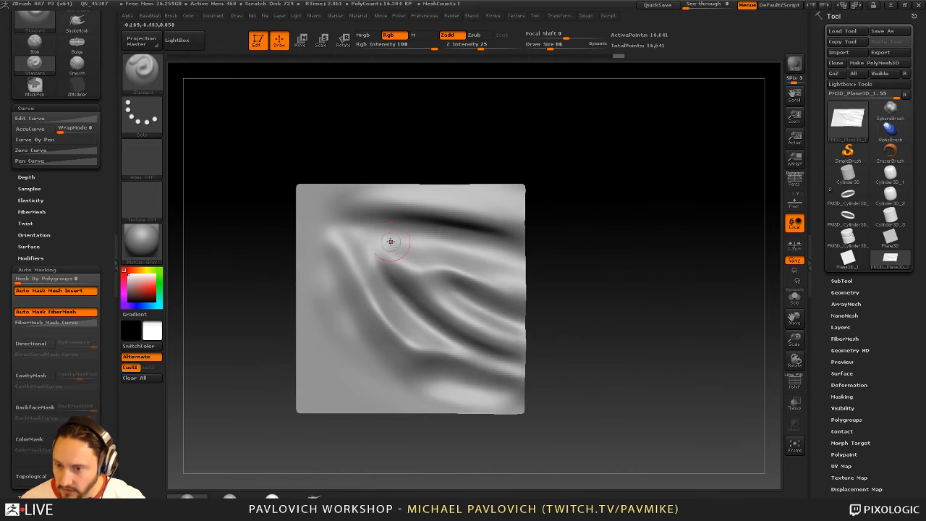
Sharpen the long folds fanning out from the plane's upper left to its right edge, including the top and bottom ones
{"action": "left_click_drag", "start_coordinate": [400, 242], "coordinate": [556, 282]}
{"action": "left_click_drag", "start_coordinate": [397, 238], "coordinate": [527, 280]}
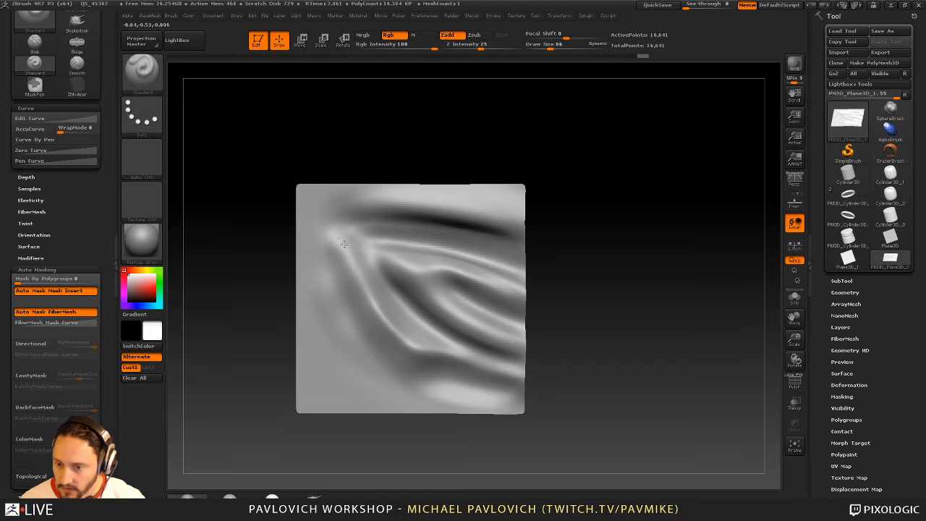
{"action": "mouse_move", "coordinate": [344, 244]}
{"action": "left_mouse_down"}
{"action": "mouse_move", "coordinate": [425, 357]}
{"action": "mouse_move", "coordinate": [524, 387]}
{"action": "left_mouse_up"}
{"action": "left_click_drag", "start_coordinate": [387, 364], "coordinate": [527, 406]}
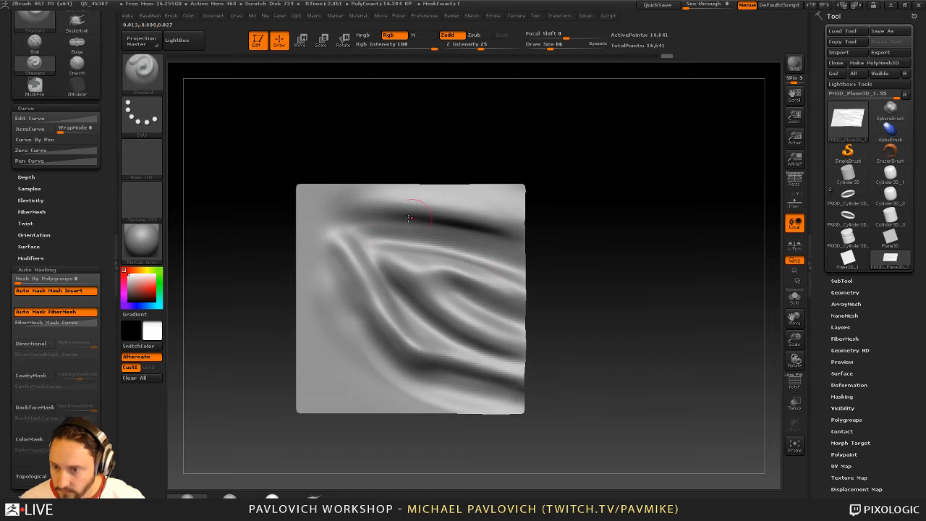
{"action": "left_click_drag", "start_coordinate": [338, 210], "coordinate": [526, 239]}
{"action": "left_click_drag", "start_coordinate": [632, 281], "coordinate": [616, 231]}
Assign Smooth Stronger as the smoothing brush and soften the folds across the plane's centre at a larger draw size
{"action": "key", "text": "shift"}
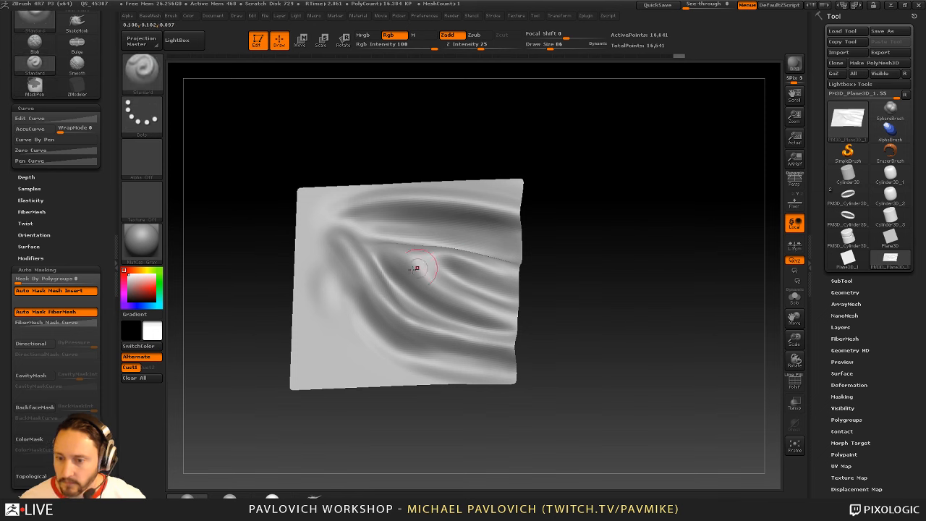
{"action": "left_click", "coordinate": [152, 91]}
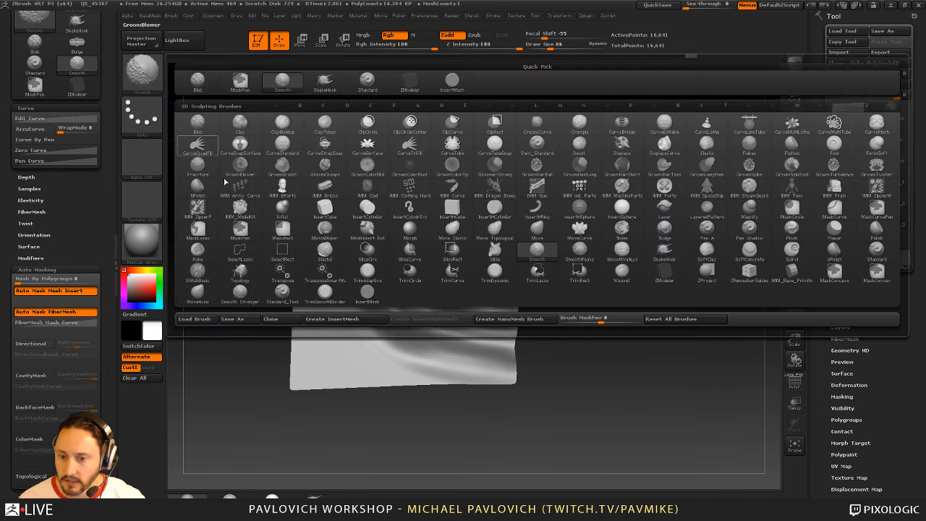
{"action": "left_click", "coordinate": [240, 292]}
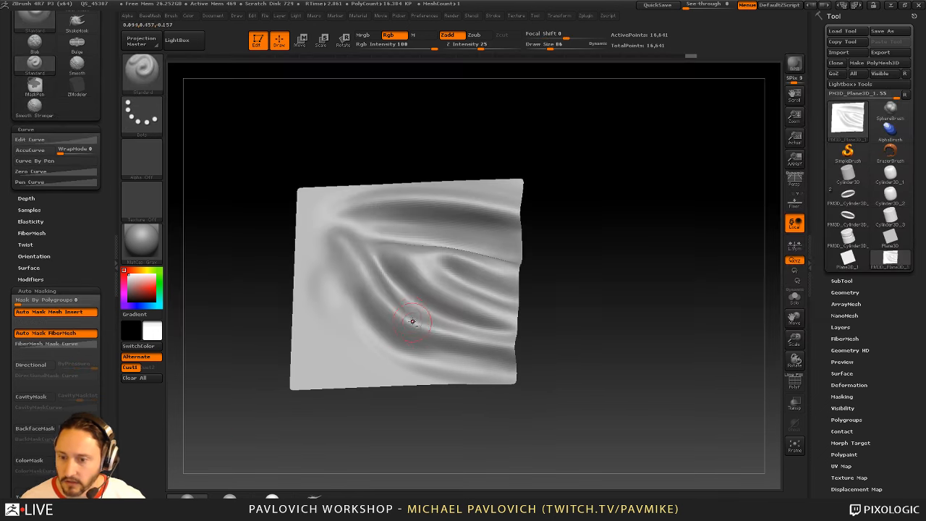
{"action": "key", "text": "s"}
{"action": "left_click_drag", "start_coordinate": [419, 311], "coordinate": [478, 334]}
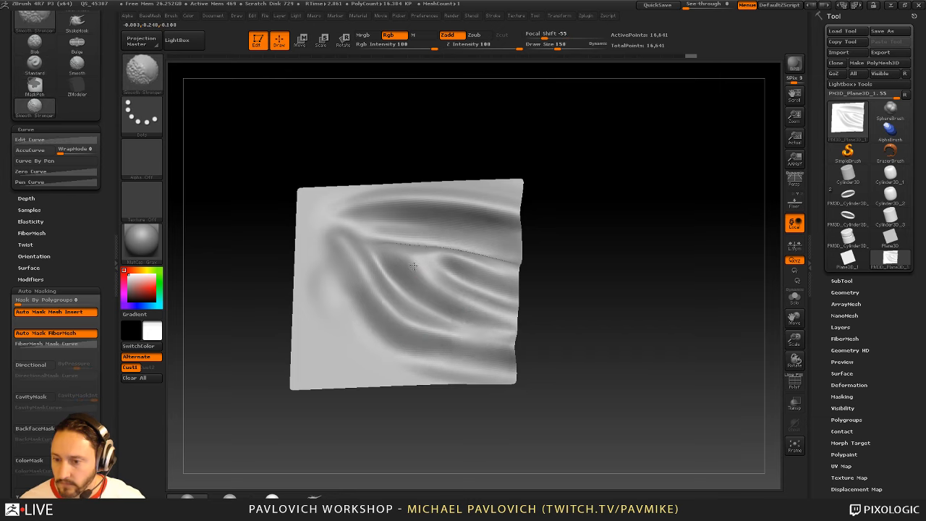
{"action": "left_click_drag", "start_coordinate": [384, 261], "coordinate": [500, 242], "text": "shift"}
Leave a canvas snapshot of the plane with its polyframe shown, move the live plane clear of it and hide the polyframe
{"action": "left_click_drag", "start_coordinate": [602, 236], "coordinate": [742, 259]}
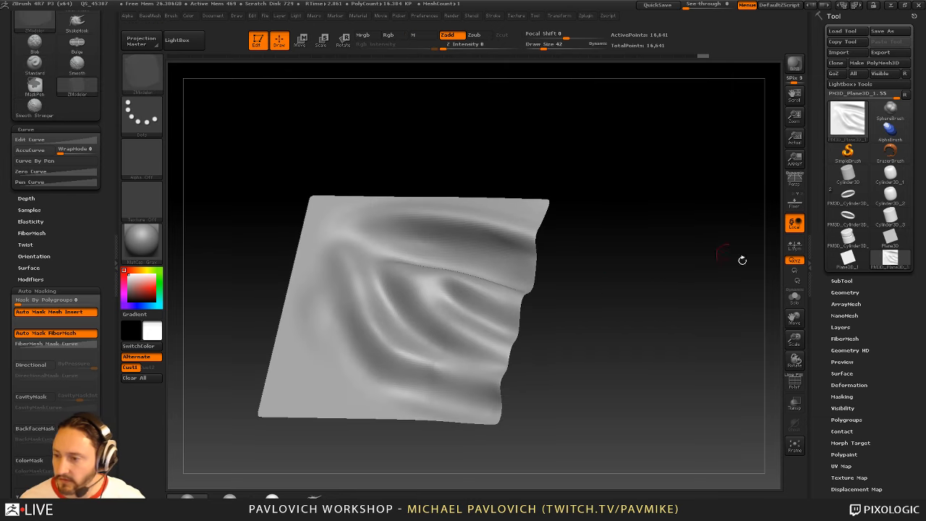
{"action": "left_click", "coordinate": [795, 385]}
{"action": "left_click_drag", "start_coordinate": [714, 347], "coordinate": [391, 223]}
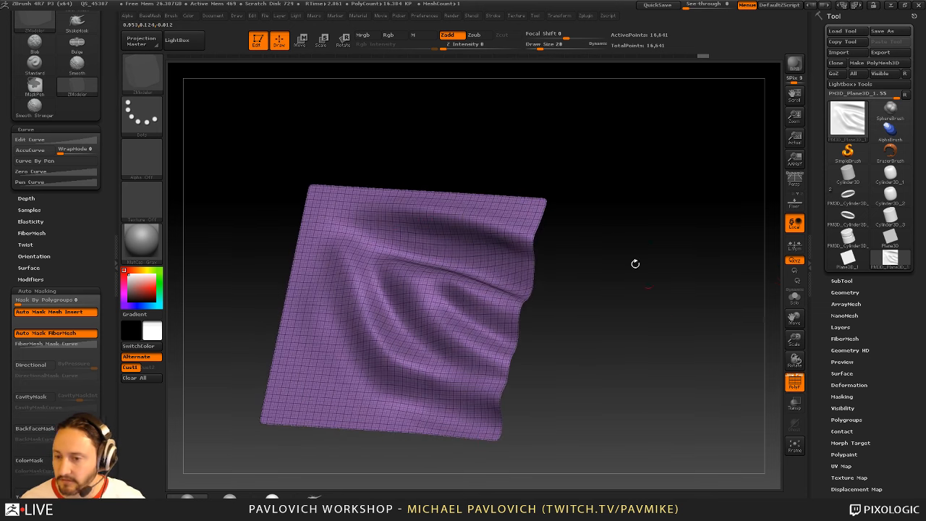
{"action": "left_click_drag", "start_coordinate": [552, 265], "coordinate": [600, 278]}
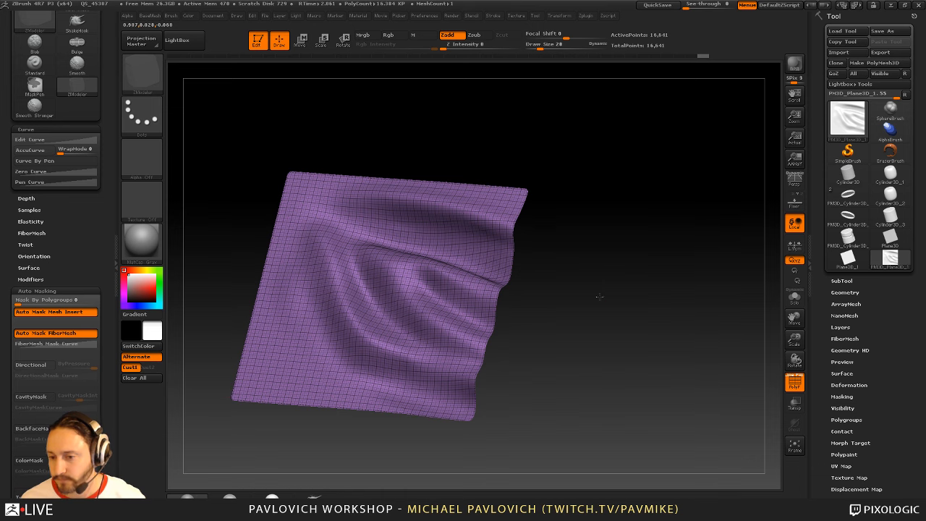
{"action": "left_click_drag", "start_coordinate": [603, 292], "coordinate": [600, 300], "text": "alt"}
{"action": "left_click_drag", "start_coordinate": [579, 251], "coordinate": [516, 191]}
{"action": "left_click_drag", "start_coordinate": [515, 191], "coordinate": [542, 236]}
{"action": "key", "text": "shift+s"}
{"action": "left_click_drag", "start_coordinate": [515, 180], "coordinate": [766, 322], "text": "alt"}
{"action": "key", "text": "shift+f"}
{"action": "left_click_drag", "start_coordinate": [734, 269], "coordinate": [724, 266]}
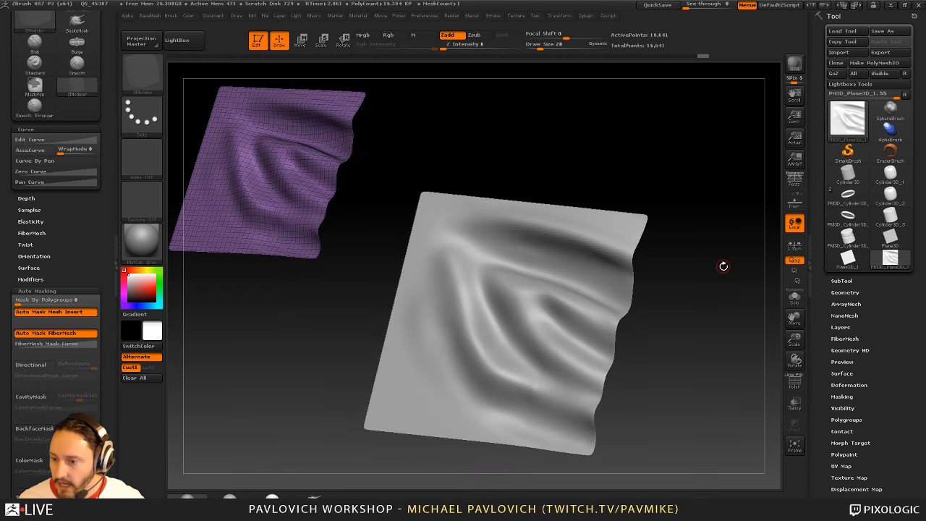
Run ZRemesher on the plane with AdaptiveSize 0 and the Half option, and show the polyframe
{"action": "left_click", "coordinate": [843, 292]}
{"action": "left_click_drag", "start_coordinate": [718, 289], "coordinate": [721, 301], "text": "shift"}
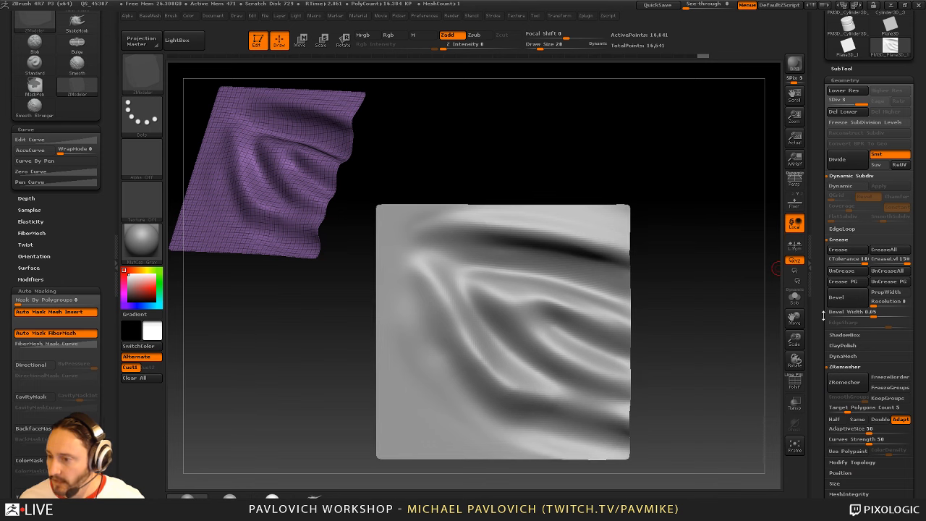
{"action": "scroll", "coordinate": [851, 274], "scroll_direction": "down", "scroll_amount": 3}
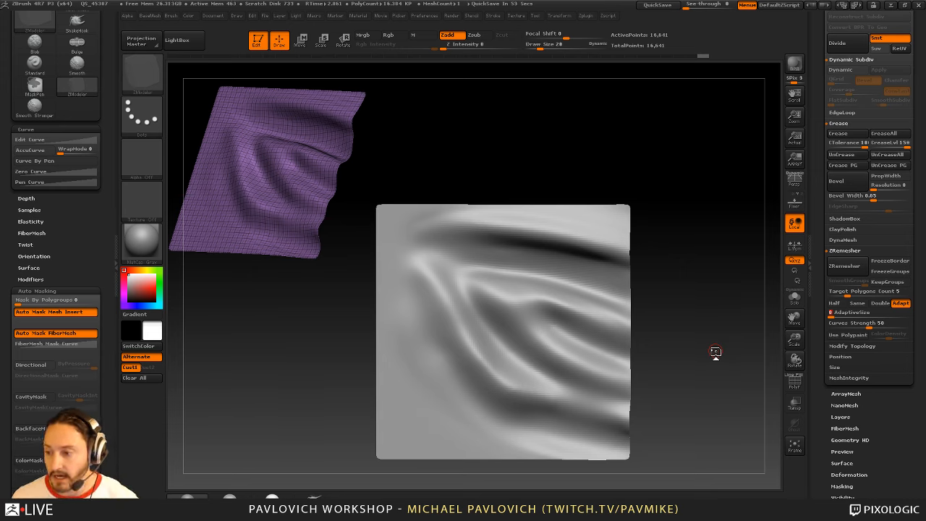
{"action": "left_click", "coordinate": [835, 303]}
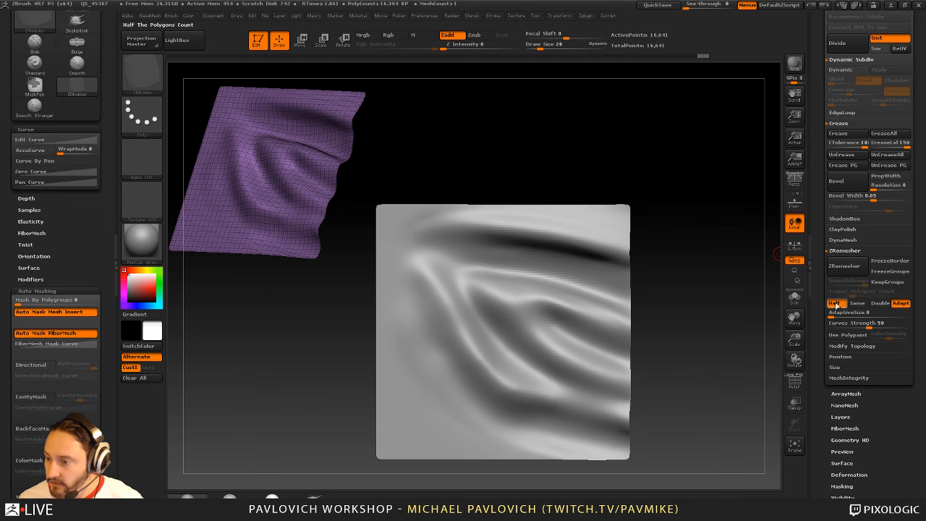
{"action": "left_click", "coordinate": [844, 265]}
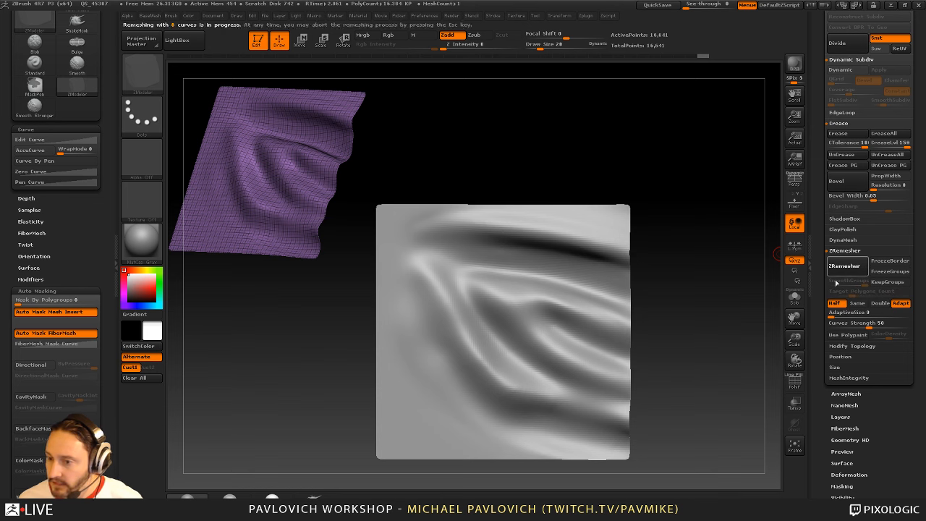
{"action": "left_click", "coordinate": [793, 383]}
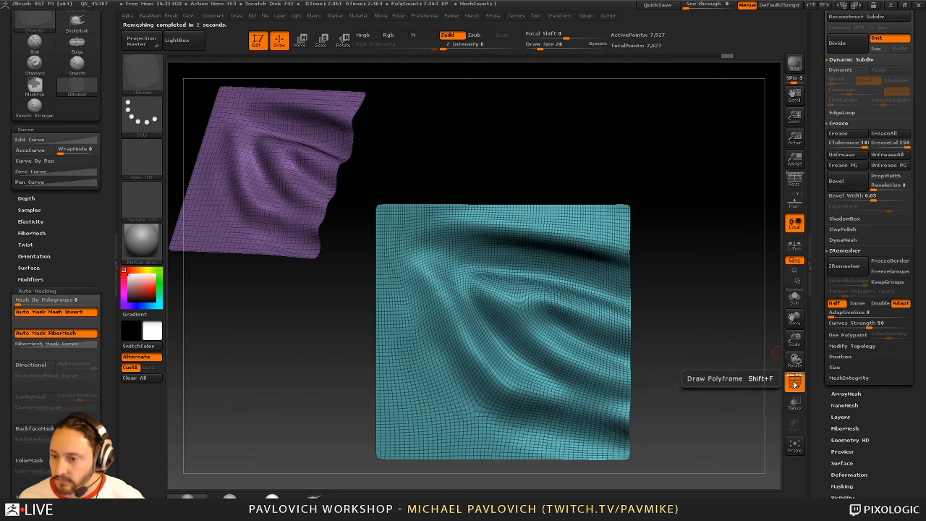
Run ZRemesher repeatedly at half the polygon count to reduce the plane to a very coarse mesh
{"action": "left_click", "coordinate": [849, 267]}
{"action": "left_click", "coordinate": [849, 268]}
{"action": "left_click", "coordinate": [851, 269]}
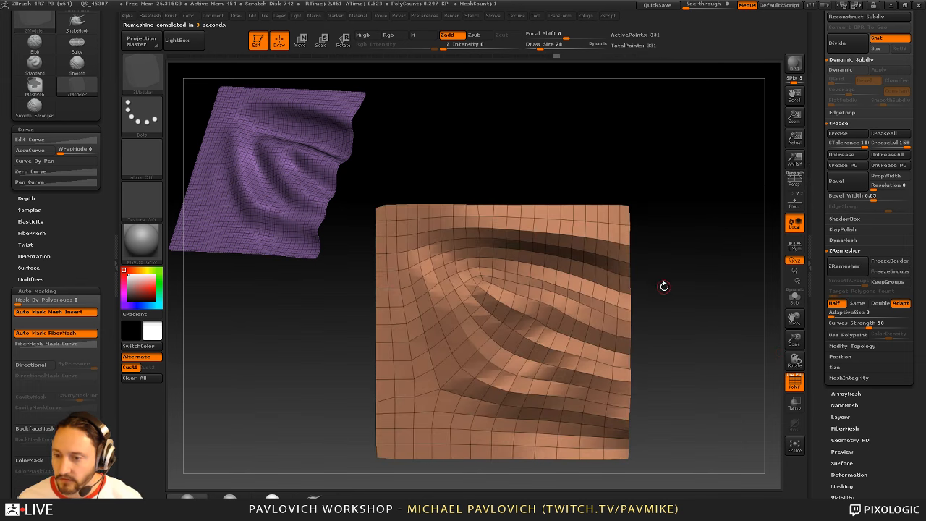
Leave a canvas snapshot of the coarse mesh beside the first one and move the live plane clear of it
{"action": "left_click_drag", "start_coordinate": [699, 298], "coordinate": [629, 282]}
{"action": "left_click_drag", "start_coordinate": [683, 341], "coordinate": [646, 237]}
{"action": "key", "text": "shift+s"}
{"action": "left_click_drag", "start_coordinate": [645, 184], "coordinate": [718, 375], "text": "alt"}
Undo the remeshes back to the original subdivided plane
{"action": "key", "text": "ctrl+z"}
{"action": "key", "text": "ctrl+z"}
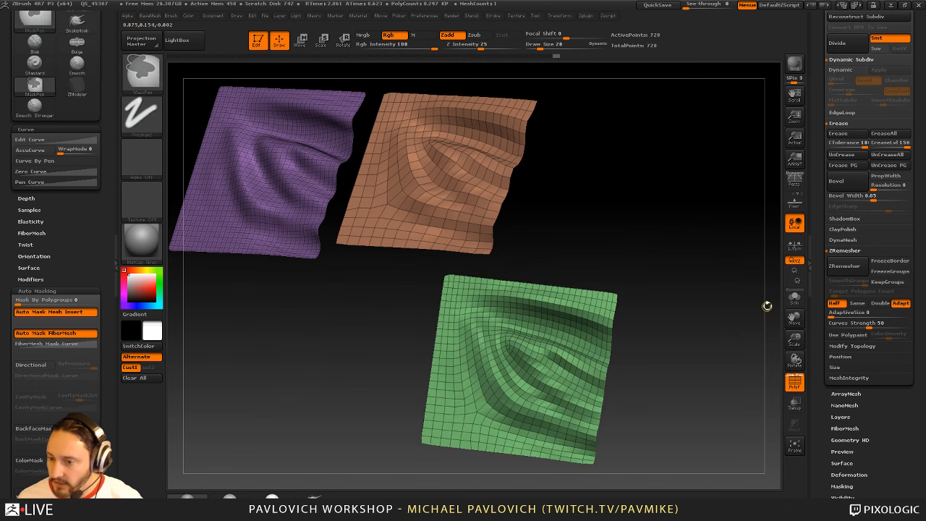
{"action": "key", "text": "ctrl+z"}
{"action": "key", "text": "ctrl+z"}
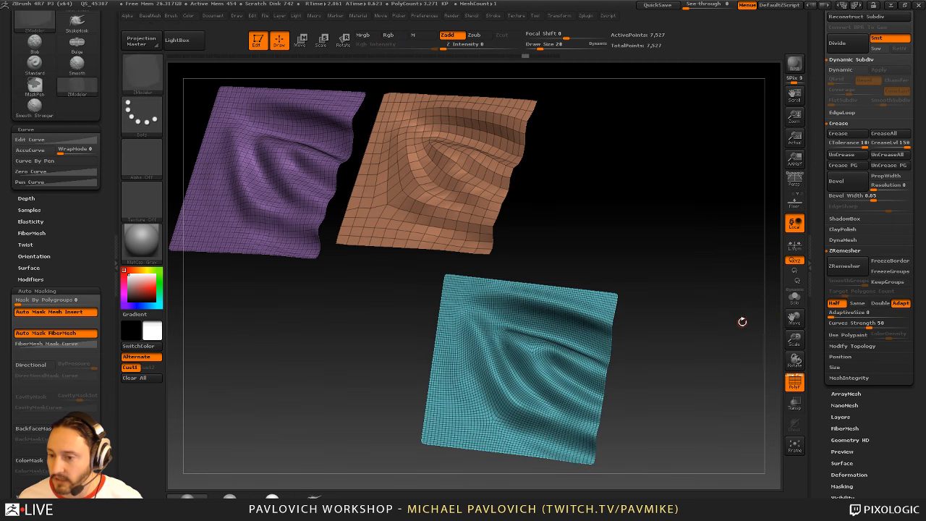
{"action": "key", "text": "ctrl+z"}
{"action": "key", "text": "ctrl+shift+z"}
{"action": "key", "text": "ctrl+z"}
{"action": "key", "text": "ctrl+z"}
{"action": "key", "text": "ctrl+z"}
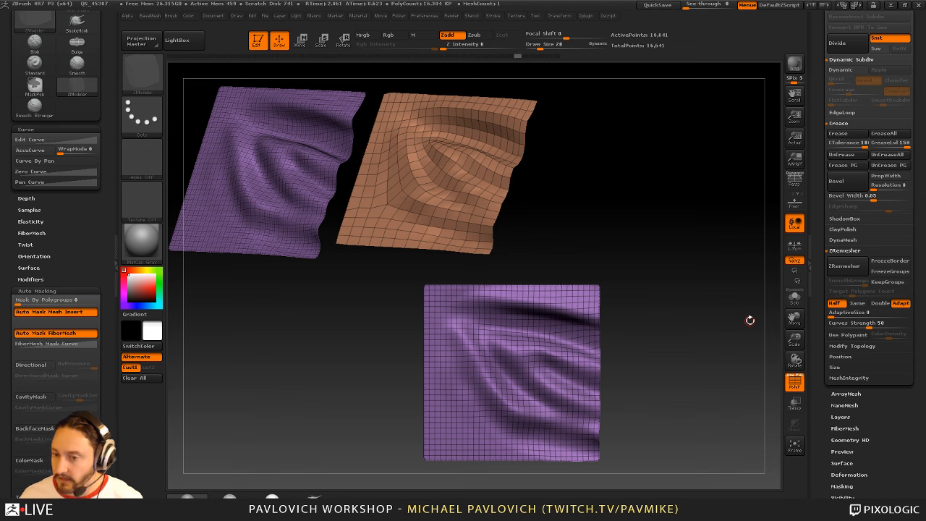
Turn off the Half option, set the Target Polygons Count to 3 and remesh the plane with ZRemesher
{"action": "left_click", "coordinate": [838, 304]}
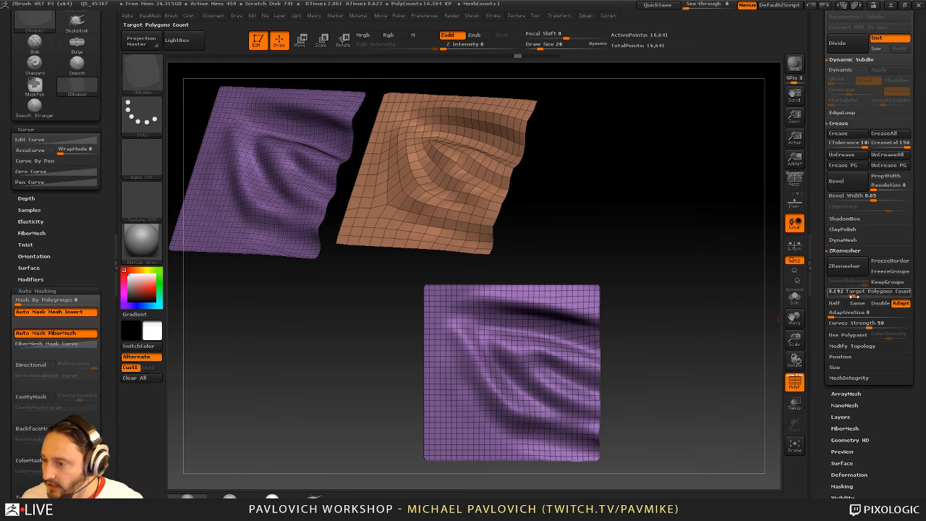
{"action": "left_click", "coordinate": [855, 295]}
{"action": "type", "text": "3"}
{"action": "left_click", "coordinate": [844, 266]}
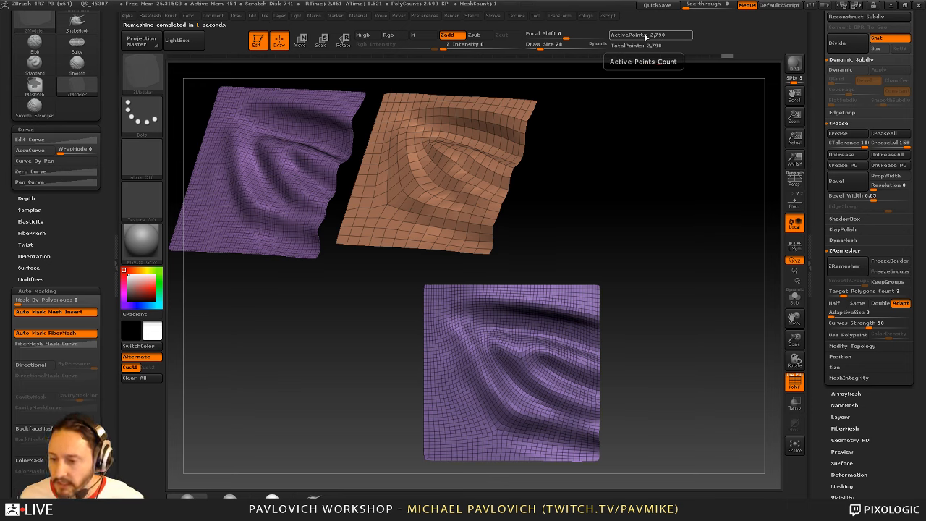
Undo the last remesh and run ZRemesher on the plane again with AdaptiveSize 70
{"action": "key", "text": "ctrl+z"}
{"action": "mouse_move", "coordinate": [692, 176]}
{"action": "left_mouse_down"}
{"action": "mouse_move", "coordinate": [696, 157]}
{"action": "mouse_move", "coordinate": [681, 173]}
{"action": "left_mouse_up"}
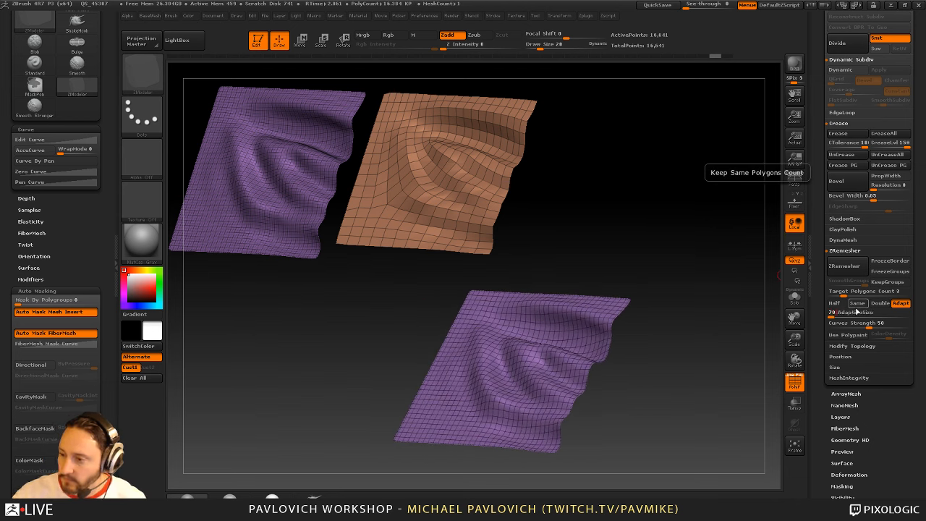
{"action": "left_click_drag", "start_coordinate": [706, 280], "coordinate": [681, 360]}
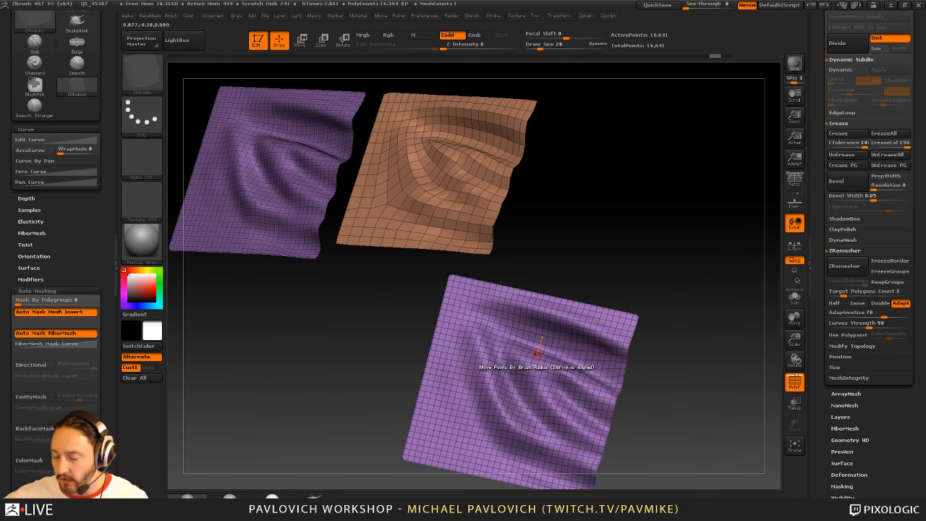
{"action": "left_click_drag", "start_coordinate": [622, 235], "coordinate": [675, 214]}
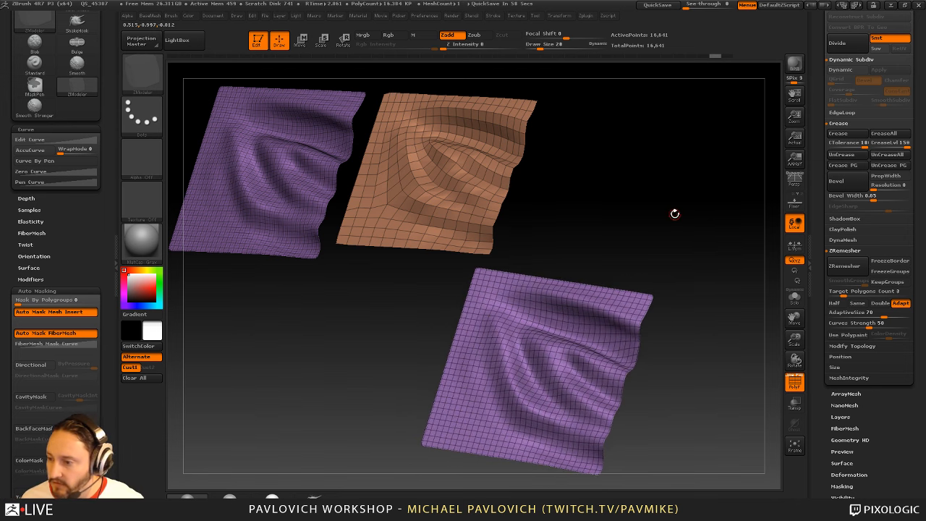
{"action": "left_click", "coordinate": [845, 265]}
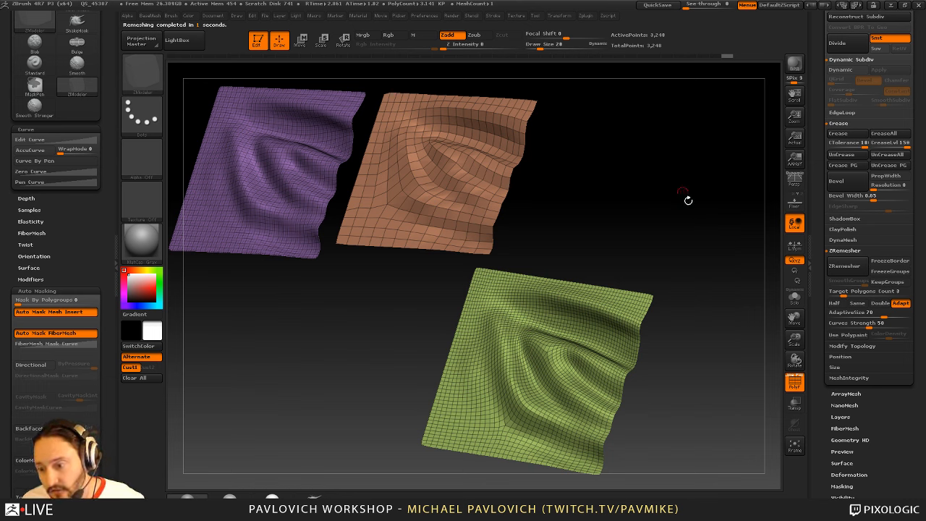
Remesh the plane once more with the Half option and place it beside the two canvas snapshots
{"action": "left_click_drag", "start_coordinate": [740, 302], "coordinate": [734, 291]}
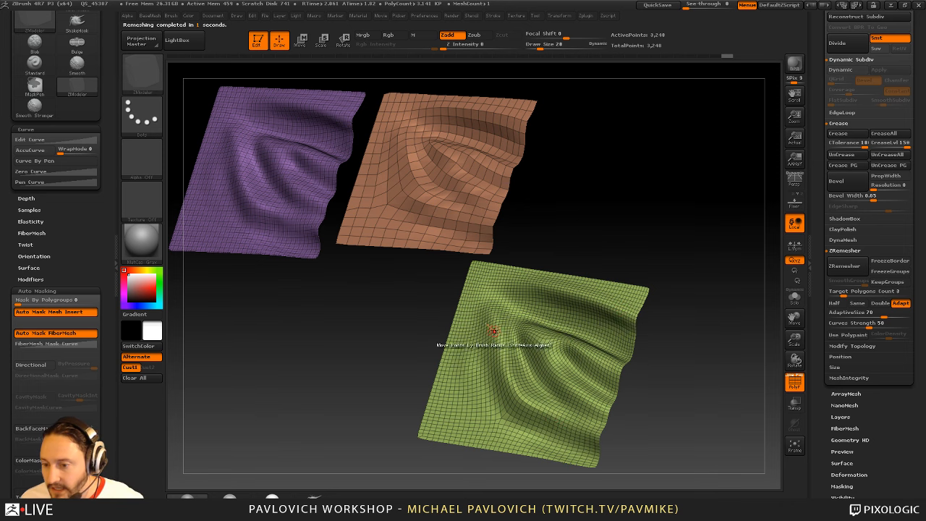
{"action": "left_click_drag", "start_coordinate": [721, 366], "coordinate": [714, 361]}
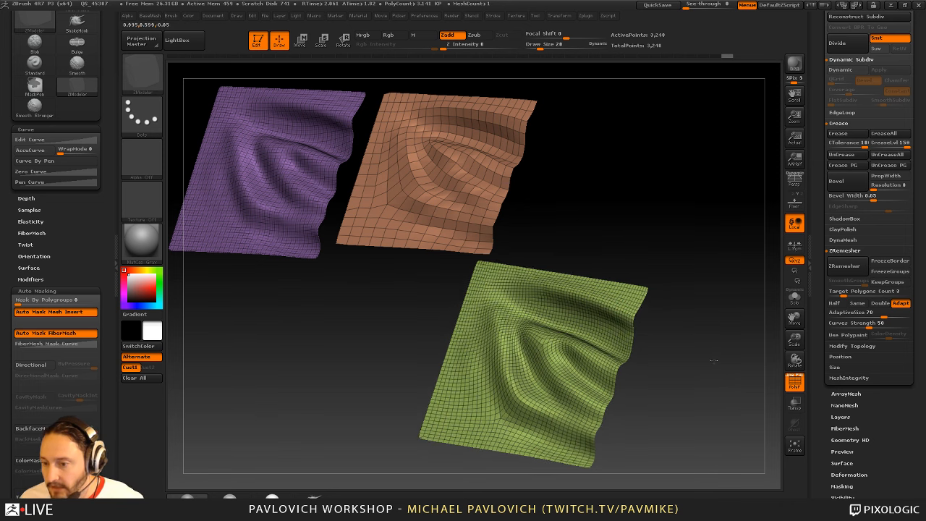
{"action": "left_click", "coordinate": [834, 303]}
{"action": "left_click", "coordinate": [844, 266]}
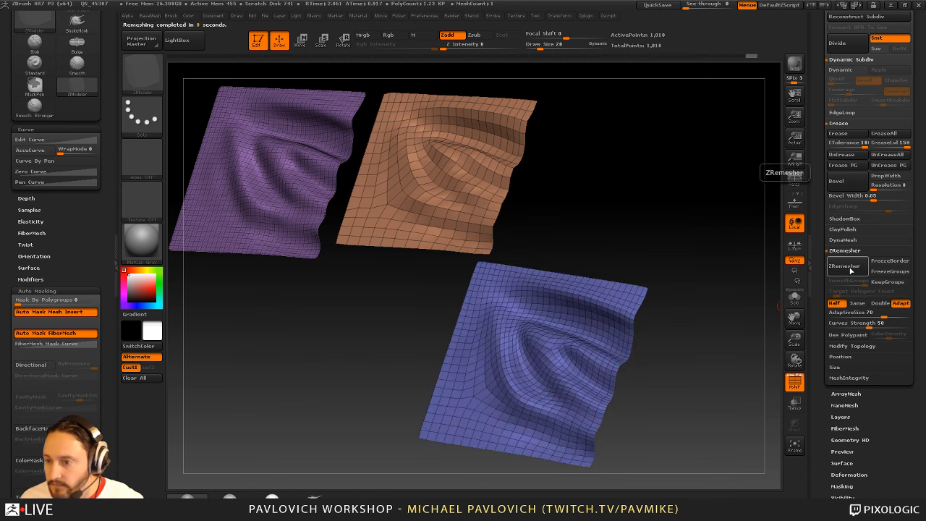
{"action": "left_click_drag", "start_coordinate": [695, 390], "coordinate": [741, 292], "text": "alt"}
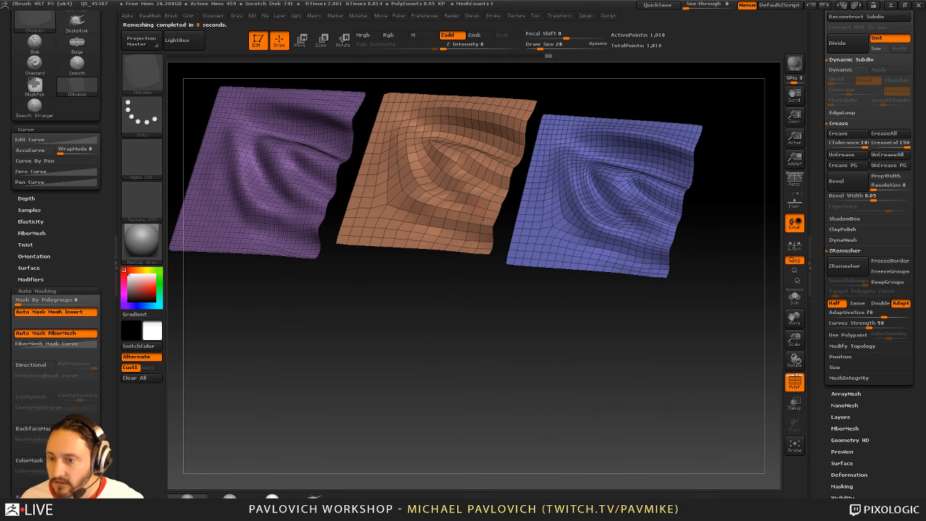
{"action": "left_click_drag", "start_coordinate": [538, 285], "coordinate": [536, 280]}
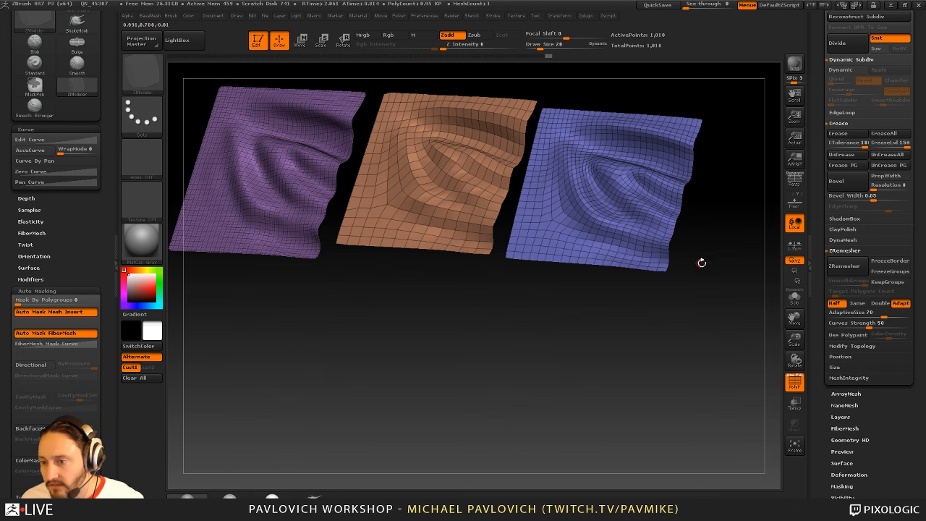
{"action": "left_click_drag", "start_coordinate": [738, 228], "coordinate": [741, 221], "text": "alt"}
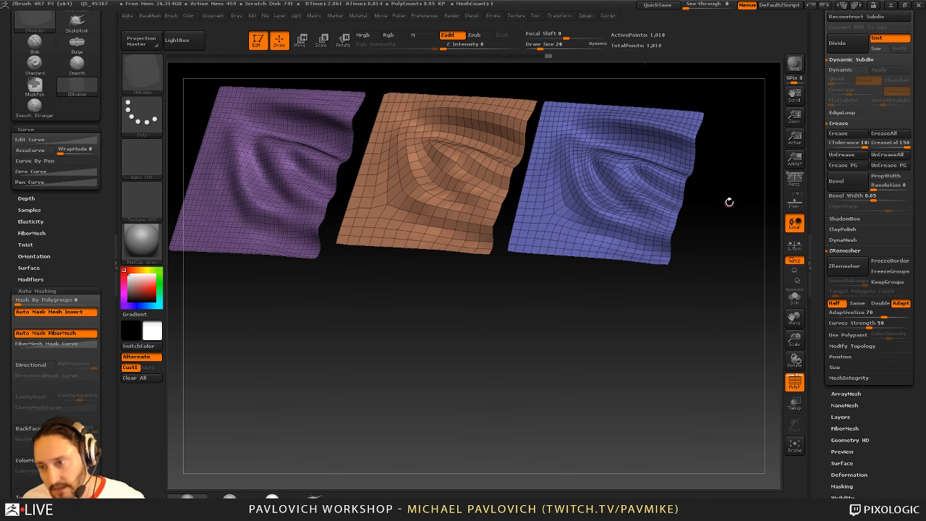
{"action": "left_click_drag", "start_coordinate": [729, 201], "coordinate": [731, 204], "text": "alt"}
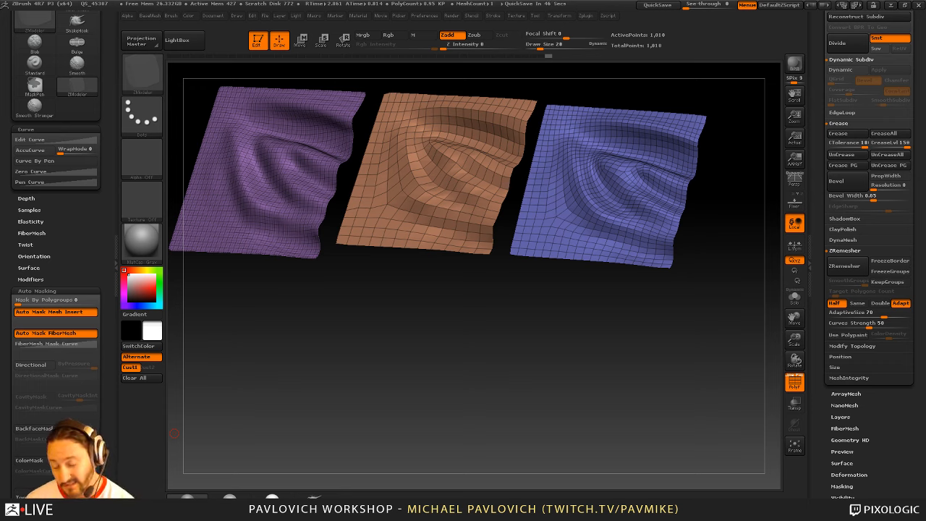
{"action": "key", "text": "super"}
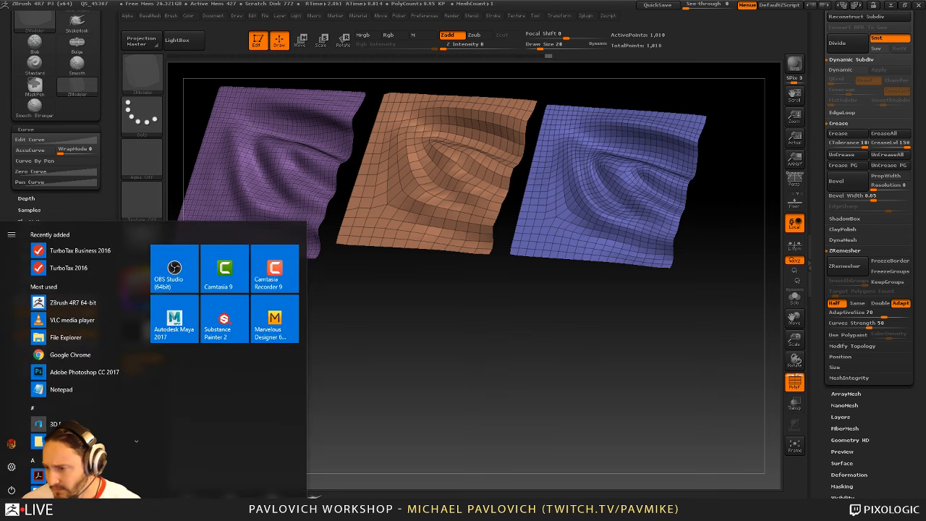
{"action": "key", "text": "super"}
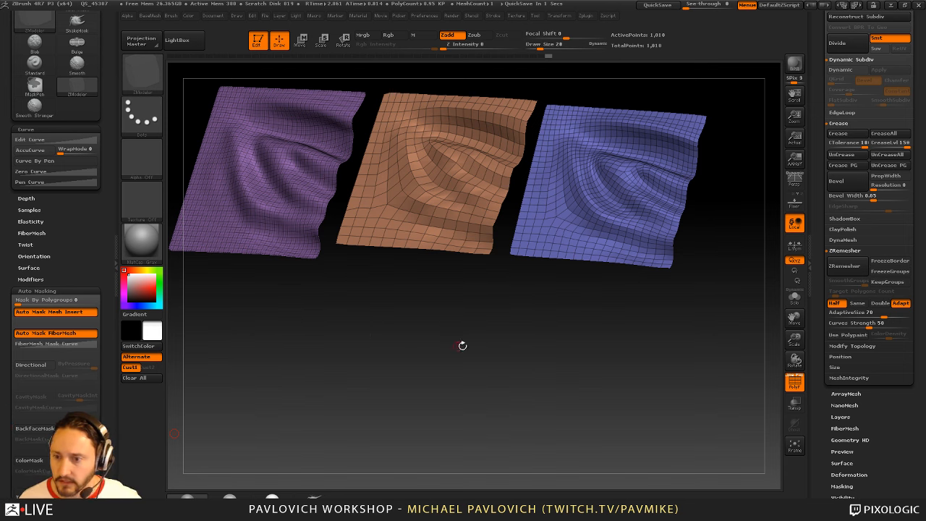
Clear the plane comparison from the canvas and draw the beer can model upright in Edit mode
{"action": "left_click_drag", "start_coordinate": [821, 249], "coordinate": [829, 405]}
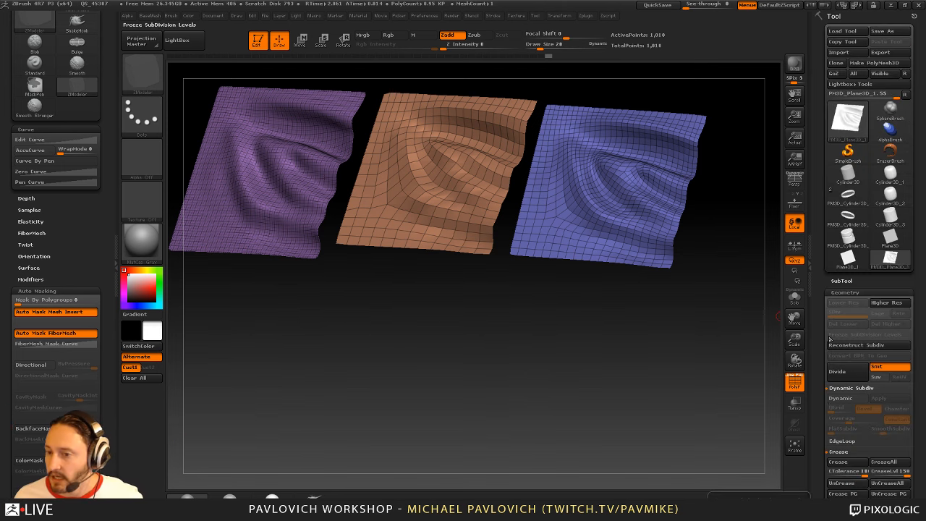
{"action": "left_click", "coordinate": [257, 45]}
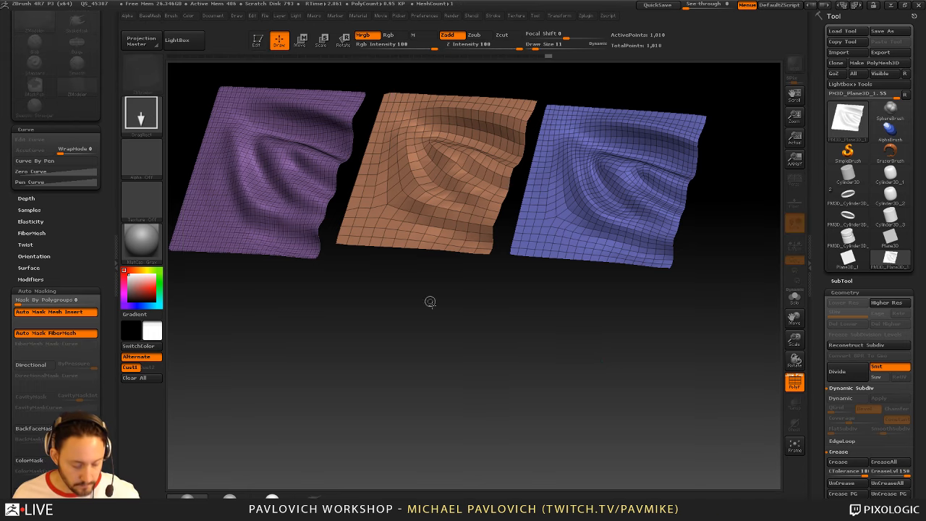
{"action": "key", "text": "ctrl+n"}
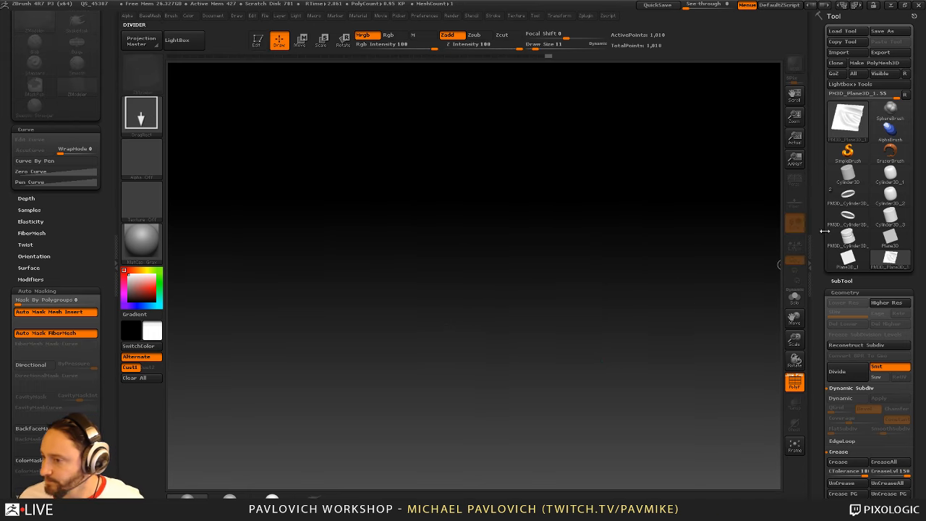
{"action": "left_click", "coordinate": [848, 197]}
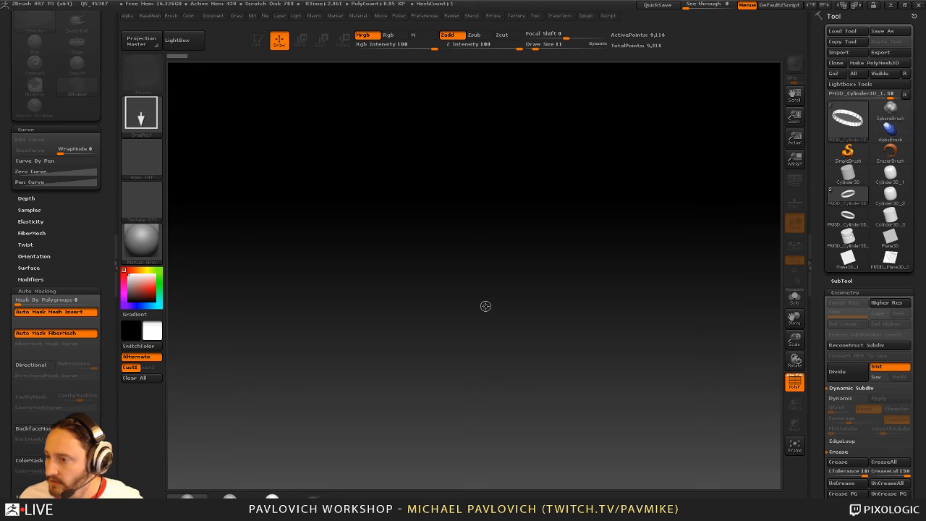
{"action": "left_click_drag", "start_coordinate": [484, 306], "coordinate": [518, 408]}
{"action": "left_click", "coordinate": [264, 43]}
{"action": "left_click_drag", "start_coordinate": [666, 167], "coordinate": [708, 320], "text": "shift"}
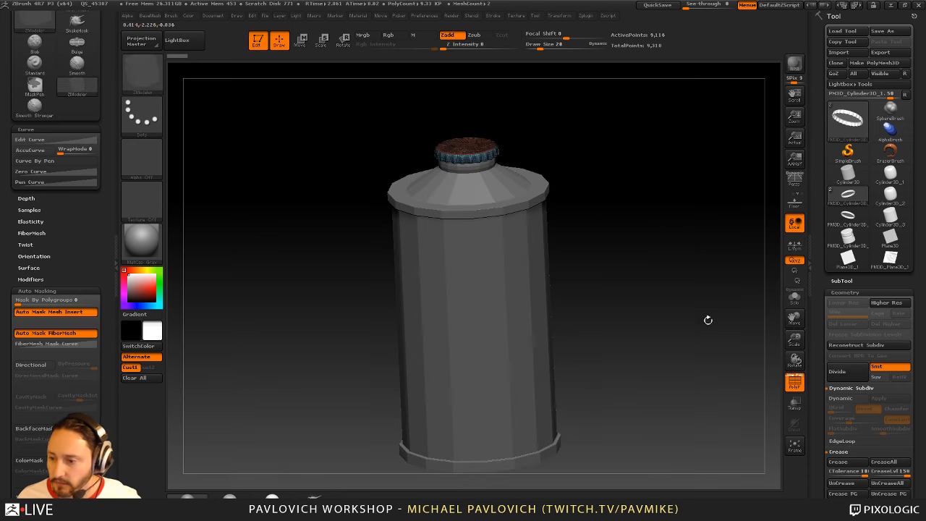
Hide the polyframe and turn on Dynamic Subdivision for the beer can body
{"action": "left_click", "coordinate": [795, 382]}
{"action": "left_click_drag", "start_coordinate": [737, 281], "coordinate": [718, 275]}
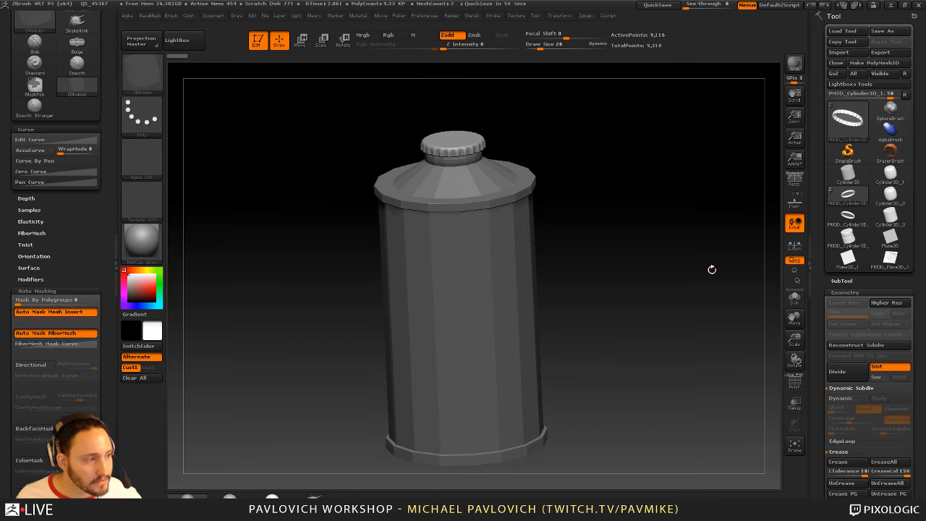
{"action": "left_click_drag", "start_coordinate": [709, 269], "coordinate": [595, 268]}
{"action": "left_click_drag", "start_coordinate": [650, 211], "coordinate": [657, 234]}
{"action": "key", "text": "d"}
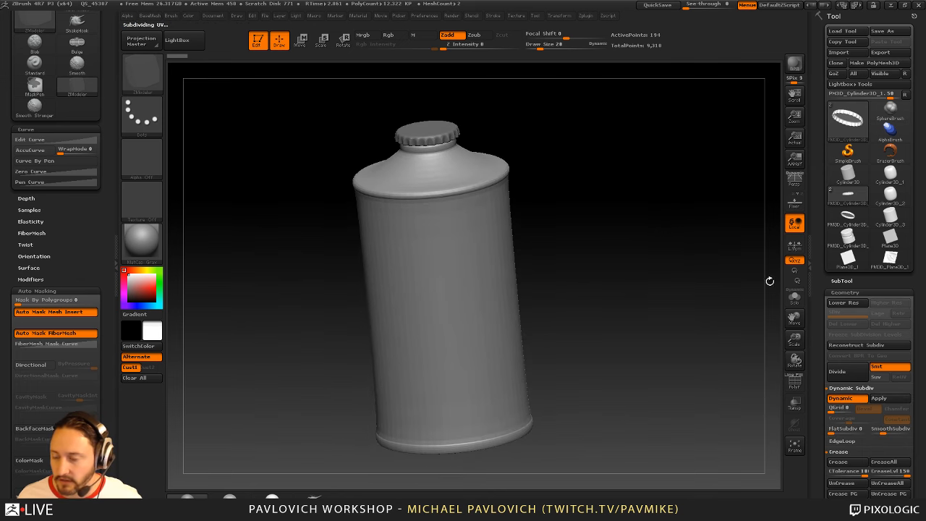
Crease the can's edges with a CTolerance of 44 and again with a CTolerance of 29
{"action": "left_click_drag", "start_coordinate": [818, 292], "coordinate": [814, 217]}
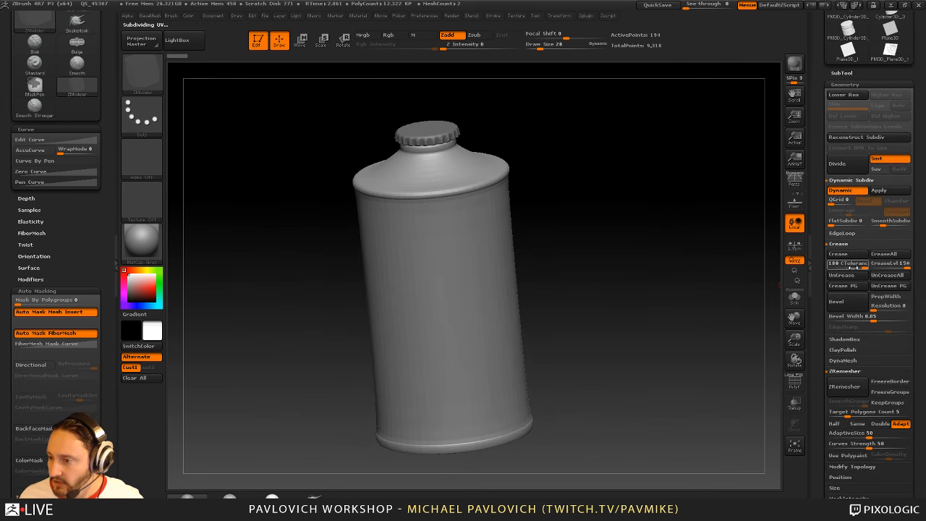
{"action": "left_click_drag", "start_coordinate": [854, 266], "coordinate": [839, 266]}
{"action": "left_click", "coordinate": [837, 255]}
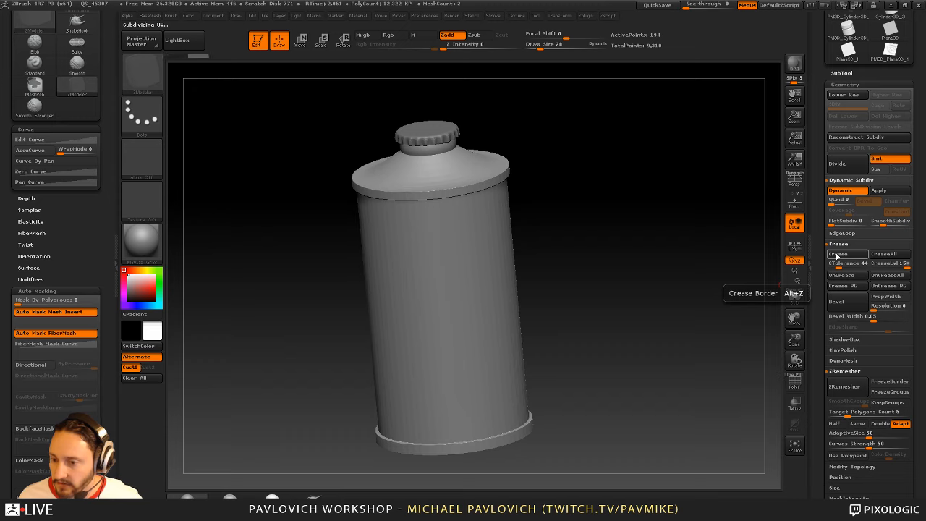
{"action": "left_click_drag", "start_coordinate": [695, 250], "coordinate": [751, 273]}
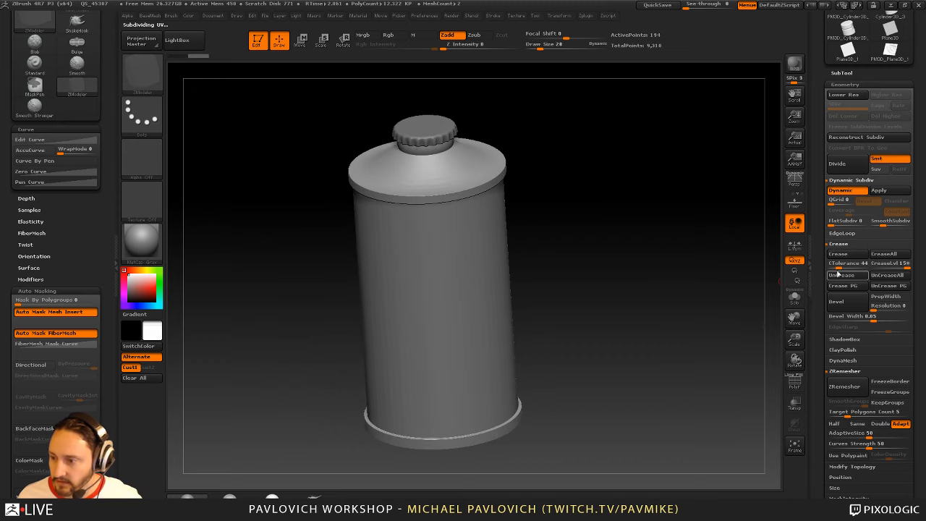
{"action": "left_click_drag", "start_coordinate": [839, 267], "coordinate": [836, 266]}
{"action": "left_click", "coordinate": [841, 256]}
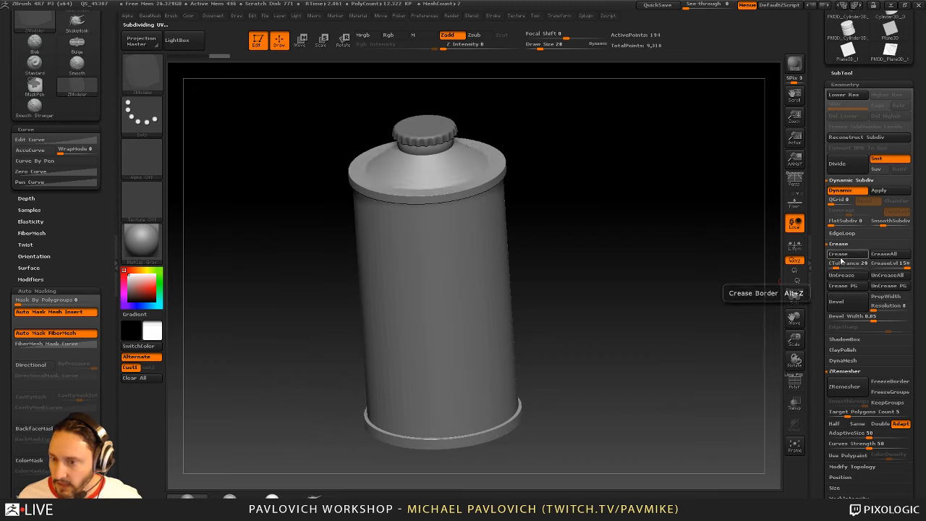
Try creasing the can with a CTolerance of 14, and undo that crease, returning to a tolerance of 29
{"action": "left_click_drag", "start_coordinate": [836, 267], "coordinate": [832, 267]}
{"action": "left_click", "coordinate": [839, 254]}
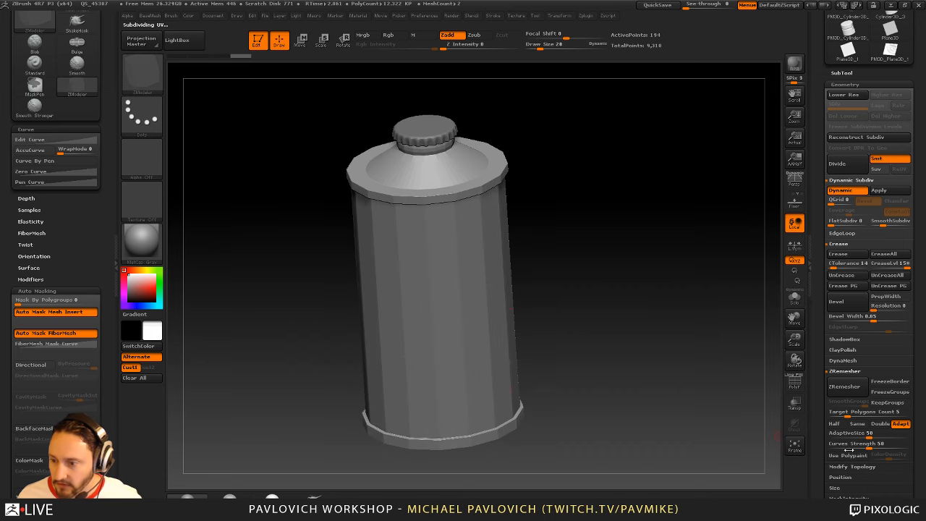
{"action": "key", "text": "shift+f"}
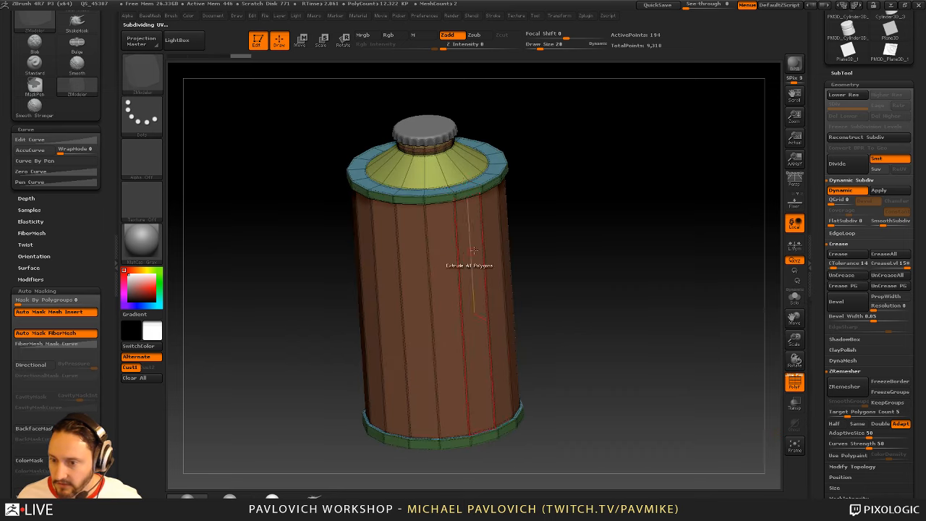
{"action": "key", "text": "ctrl+z"}
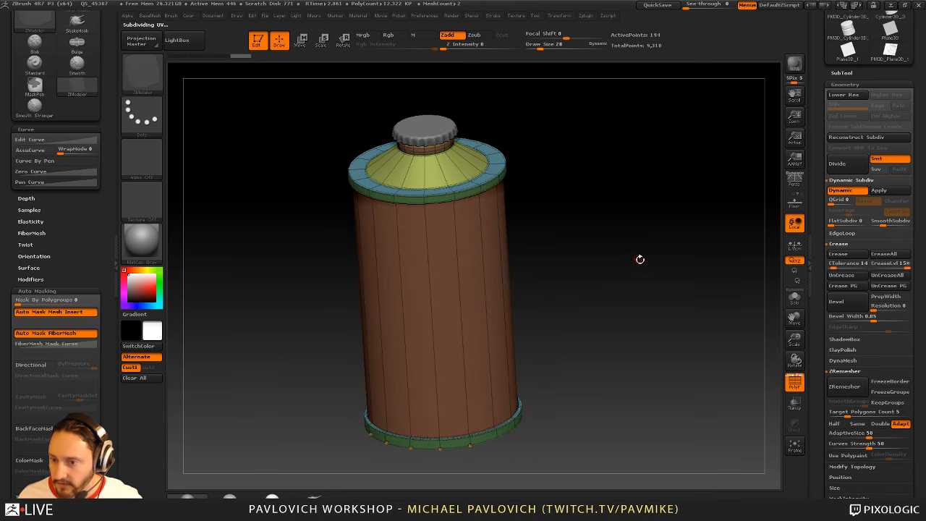
{"action": "left_click_drag", "start_coordinate": [833, 266], "coordinate": [837, 263]}
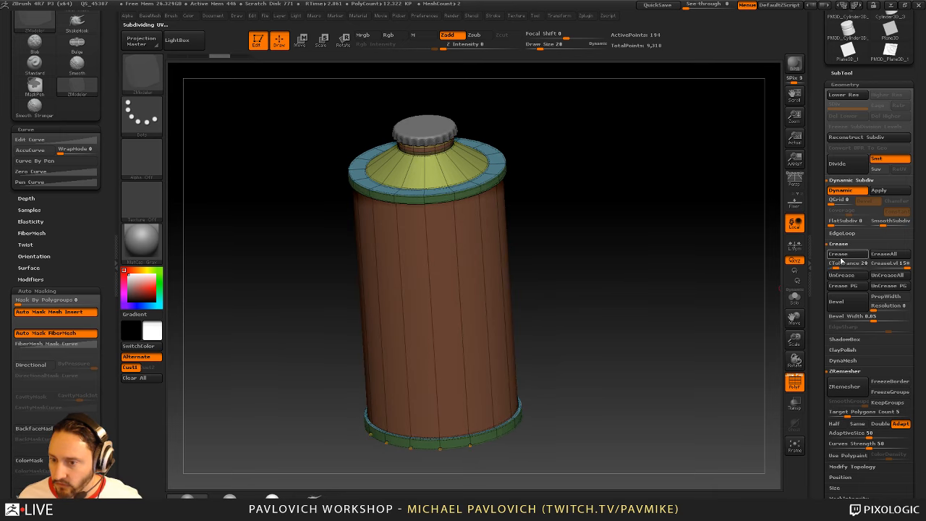
Examine the creased shoulder, rims and cap of the can from close up without the polyframe
{"action": "left_click", "coordinate": [794, 382]}
{"action": "left_click_drag", "start_coordinate": [700, 305], "coordinate": [697, 352]}
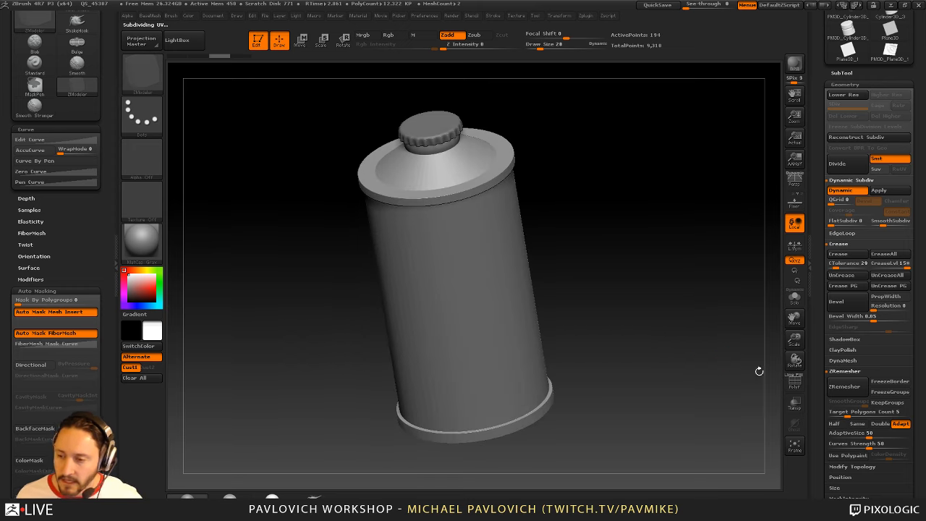
{"action": "left_click", "coordinate": [795, 382]}
{"action": "left_click", "coordinate": [795, 381]}
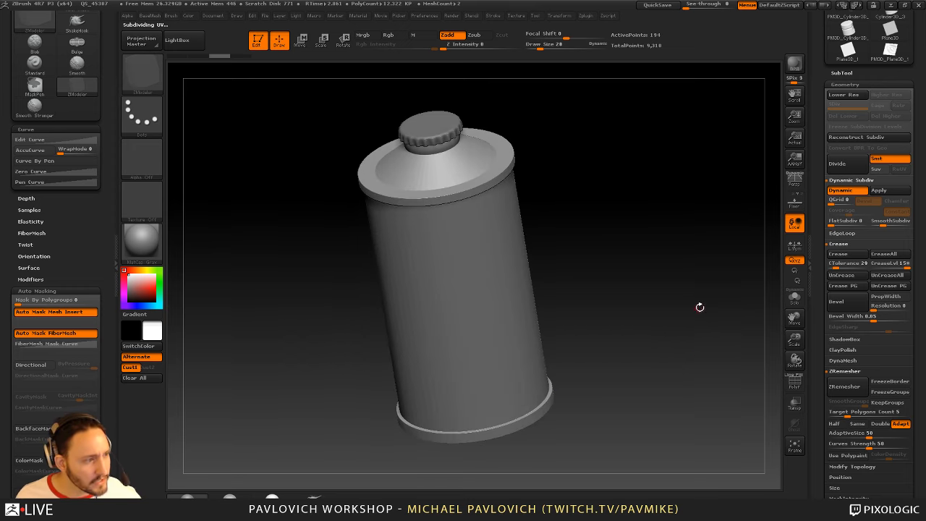
{"action": "left_click_drag", "start_coordinate": [699, 309], "coordinate": [673, 283]}
{"action": "right_click_drag", "start_coordinate": [470, 191], "coordinate": [486, 218], "text": "ctrl"}
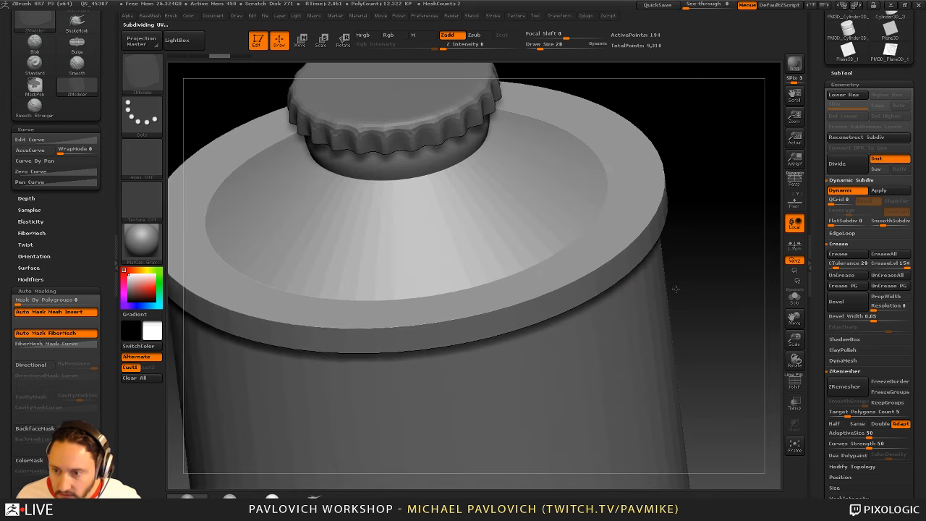
{"action": "right_click_drag", "start_coordinate": [720, 250], "coordinate": [684, 229], "text": "ctrl"}
Switch to the Standard brush with a draw size of 39
{"action": "key", "text": "s"}
{"action": "mouse_move", "coordinate": [684, 229]}
{"action": "left_mouse_down"}
{"action": "mouse_move", "coordinate": [651, 249]}
{"action": "mouse_move", "coordinate": [672, 252]}
{"action": "left_mouse_up"}
{"action": "key", "text": "b"}
{"action": "key", "text": "s"}
{"action": "key", "text": "t"}
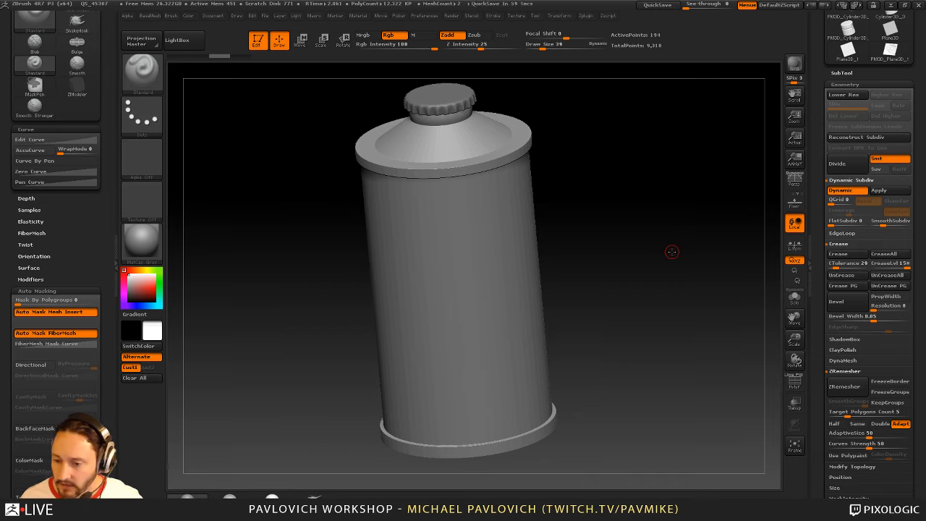
Show the polyframe in a straight side view and mask the can's upper and lower ends, leaving the body unmasked
{"action": "mouse_move", "coordinate": [682, 254]}
{"action": "left_mouse_down", "text": "shift"}
{"action": "mouse_move", "coordinate": [676, 234]}
{"action": "mouse_move", "coordinate": [670, 253]}
{"action": "left_mouse_up", "text": "shift"}
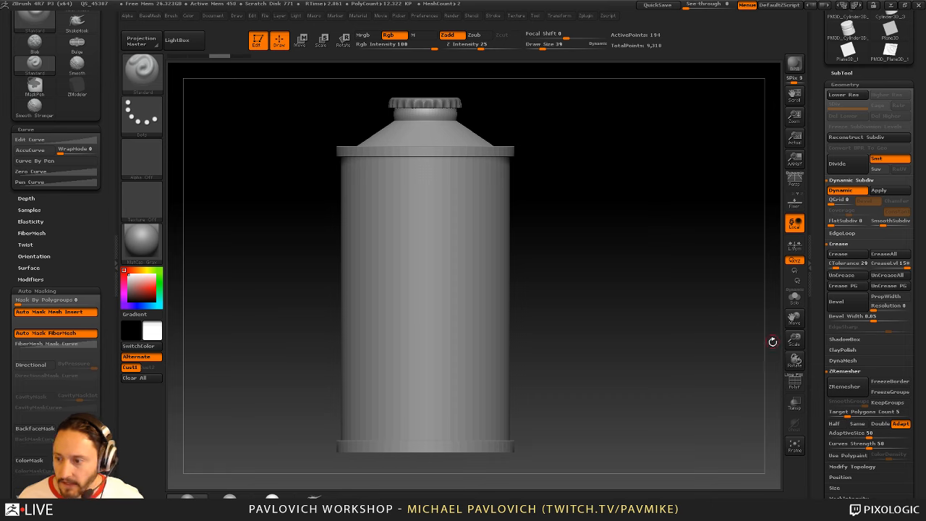
{"action": "left_click", "coordinate": [796, 383]}
{"action": "left_click", "coordinate": [796, 385]}
{"action": "left_click", "coordinate": [796, 386]}
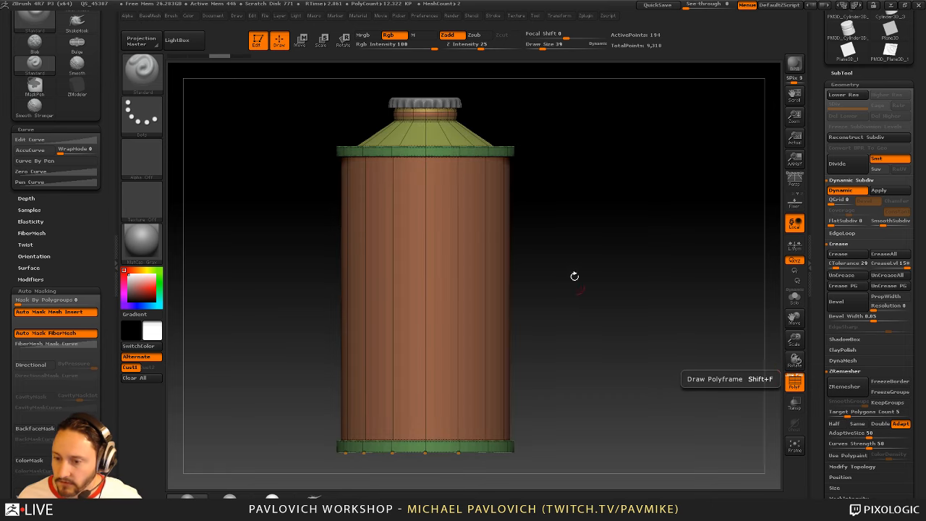
{"action": "left_click_drag", "start_coordinate": [547, 148], "coordinate": [299, 447], "text": "ctrl"}
{"action": "left_click", "coordinate": [616, 291], "text": "ctrl"}
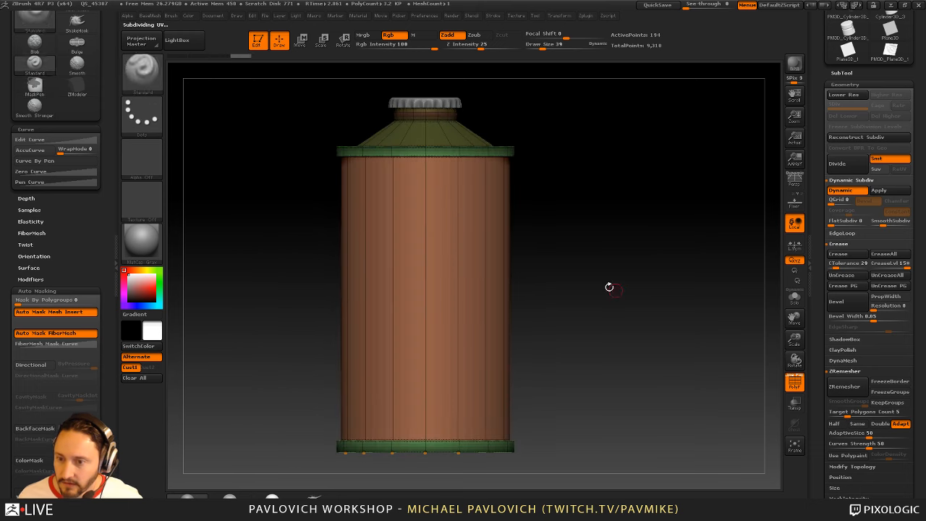
Try to scale the unmasked can body with a vertical transpose line
{"action": "key", "text": "e"}
{"action": "left_click_drag", "start_coordinate": [483, 318], "coordinate": [484, 88]}
{"action": "key", "text": "ctrl+d"}
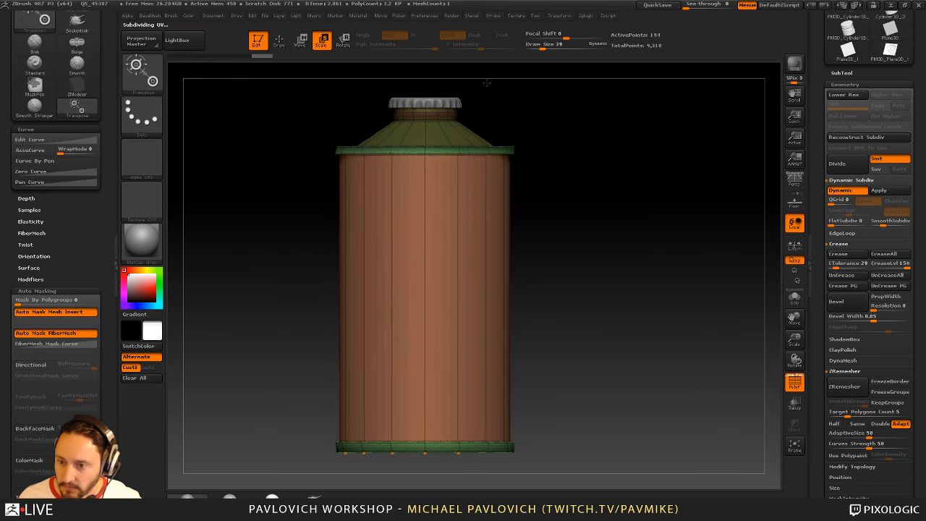
Thin both rims by moving the body's upper edge up and, with the upper edge masked, its lower edge down
{"action": "key", "text": "w"}
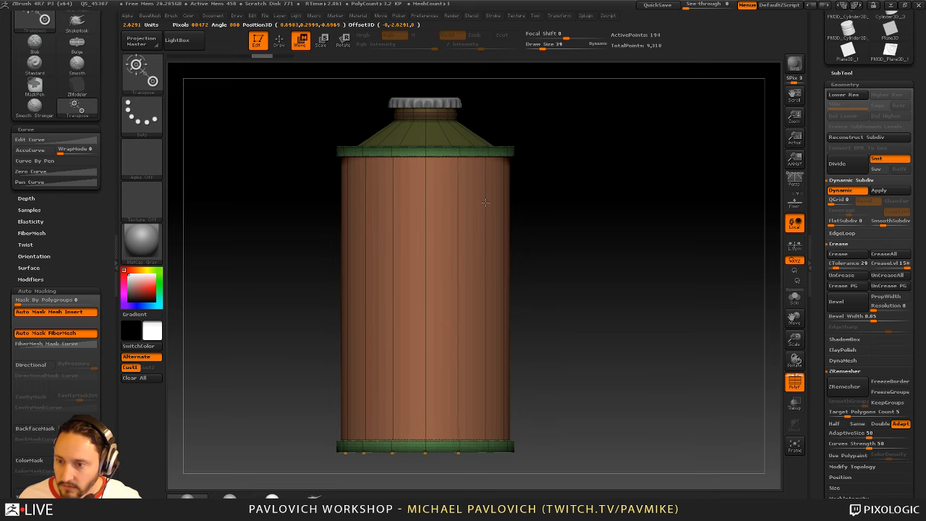
{"action": "left_click_drag", "start_coordinate": [485, 319], "coordinate": [484, 91]}
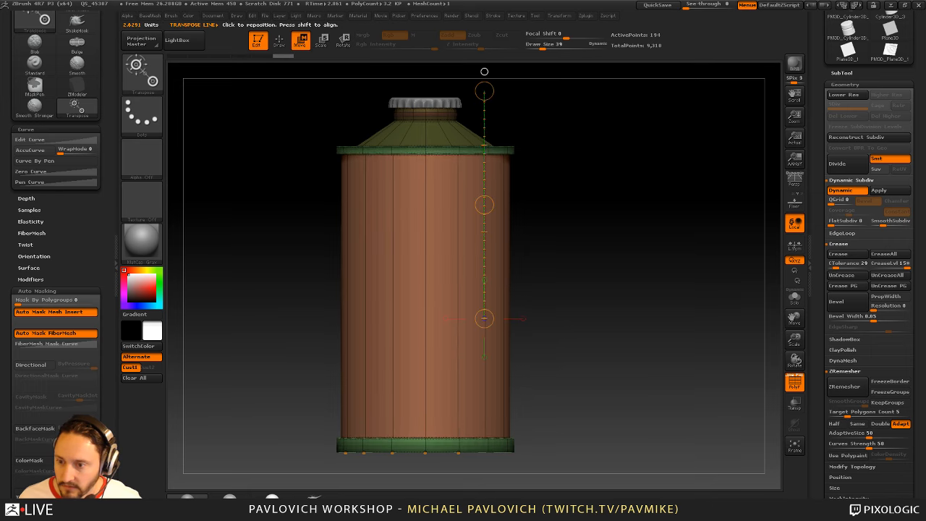
{"action": "left_click_drag", "start_coordinate": [560, 117], "coordinate": [323, 194], "text": "ctrl"}
{"action": "left_click_drag", "start_coordinate": [484, 205], "coordinate": [486, 210]}
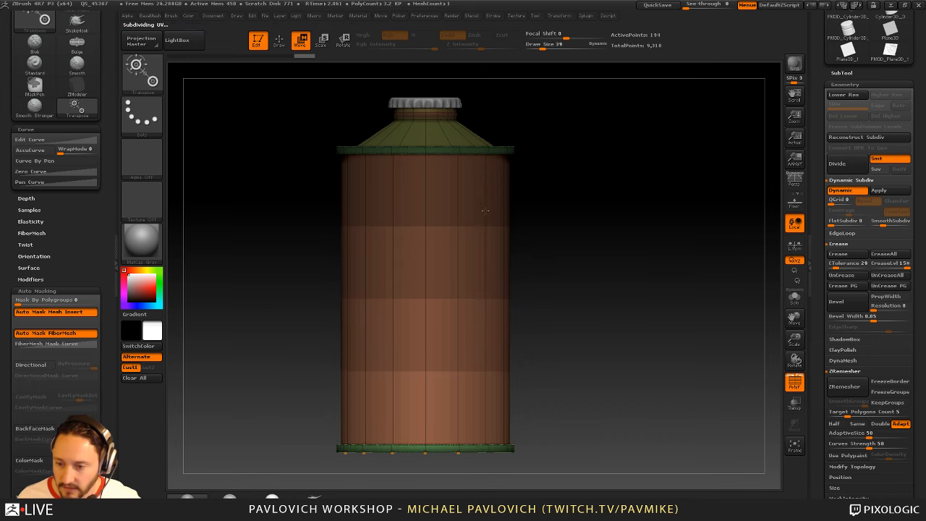
Return to Draw mode, clear the mask and hide the polyframe on the can
{"action": "key", "text": "q"}
{"action": "left_click", "coordinate": [678, 200], "text": "ctrl"}
{"action": "left_click_drag", "start_coordinate": [678, 201], "coordinate": [658, 242]}
{"action": "left_click", "coordinate": [788, 383]}
{"action": "left_click_drag", "start_coordinate": [654, 311], "coordinate": [652, 229]}
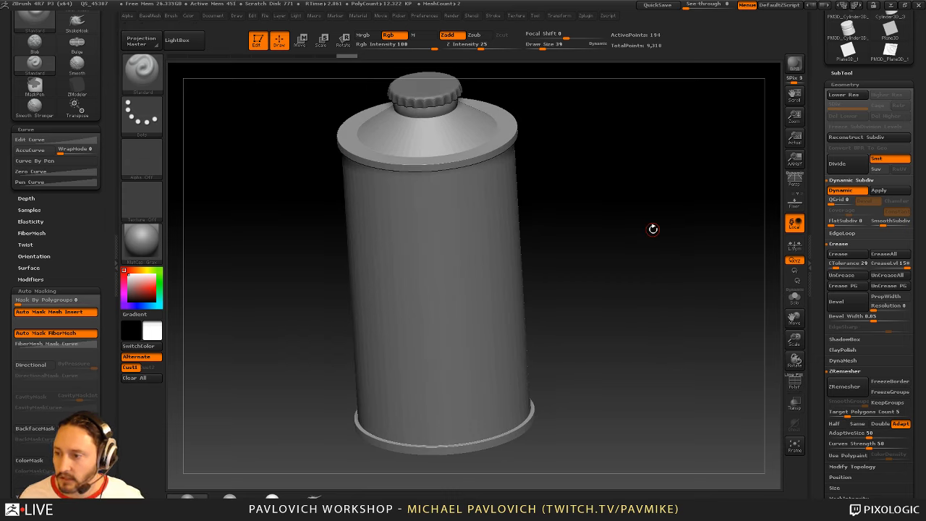
Turn off the can's dynamic subdivision and divide the mesh twice, up to subdivision level 3
{"action": "key", "text": "shift+d"}
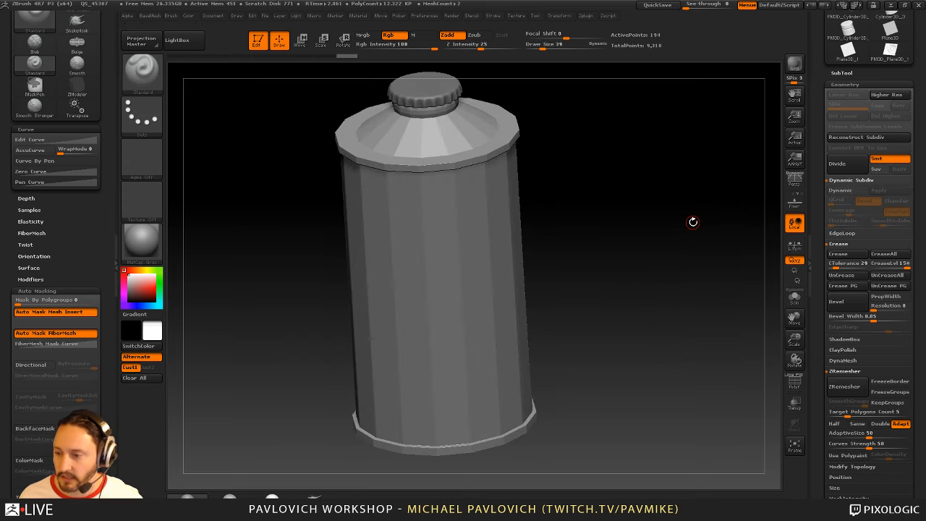
{"action": "key", "text": "super"}
{"action": "key", "text": "super"}
{"action": "left_click_drag", "start_coordinate": [672, 213], "coordinate": [648, 227]}
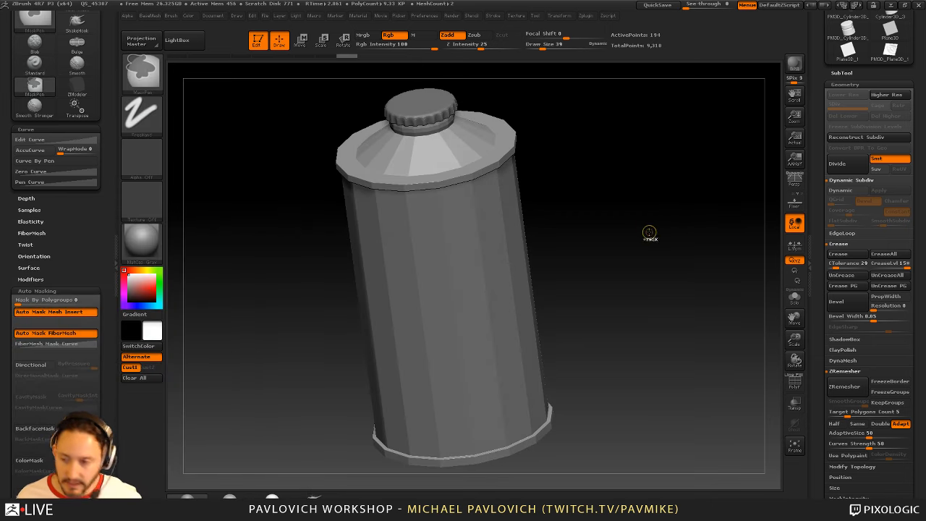
{"action": "key", "text": "ctrl+d"}
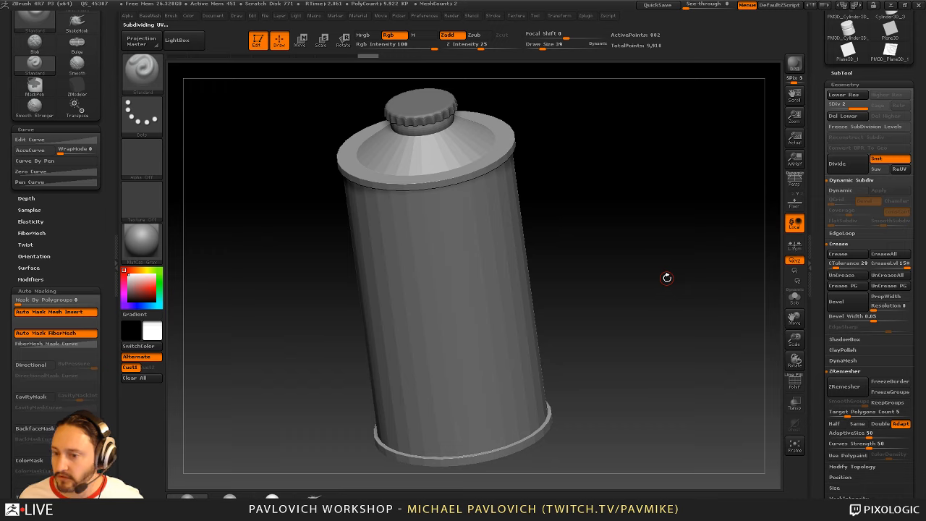
{"action": "key", "text": "ctrl"}
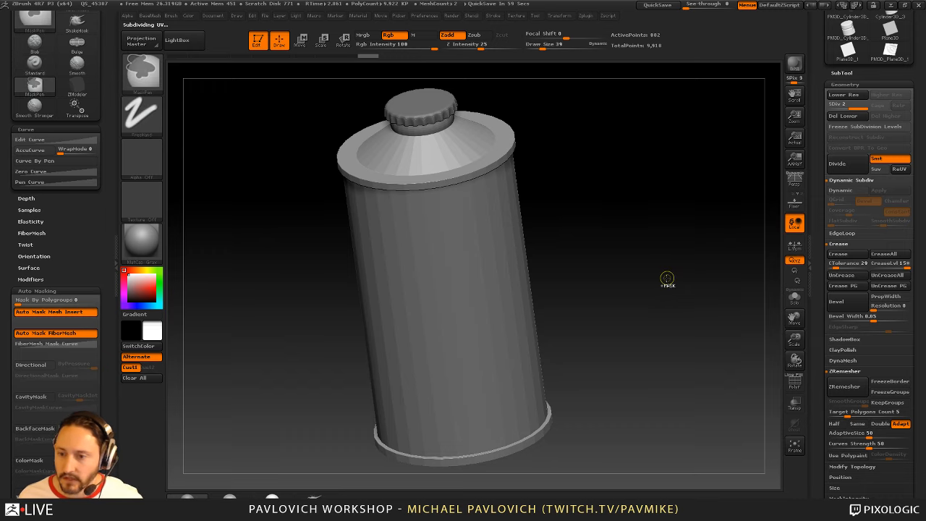
{"action": "key", "text": "ctrl+d"}
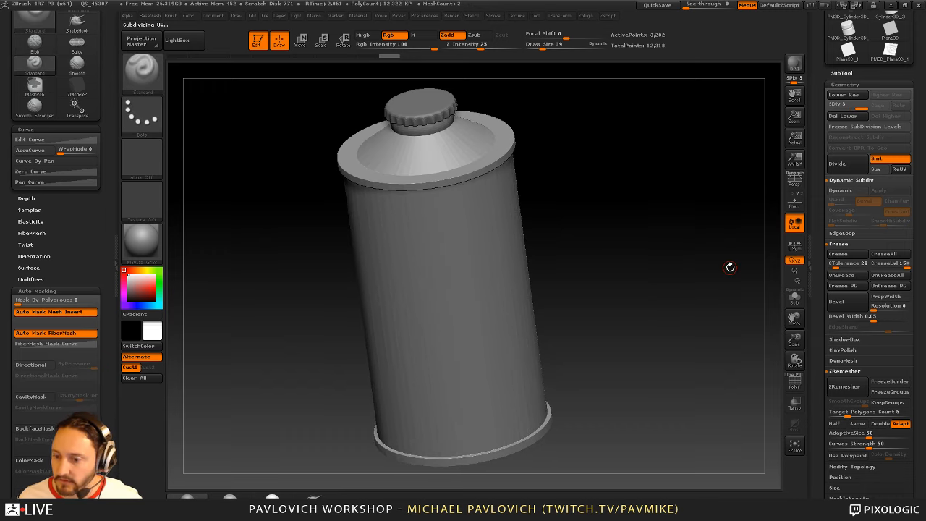
Uncrease the can's edges and divide the mesh once more, up to subdivision level 4
{"action": "left_click_drag", "start_coordinate": [622, 166], "coordinate": [686, 217]}
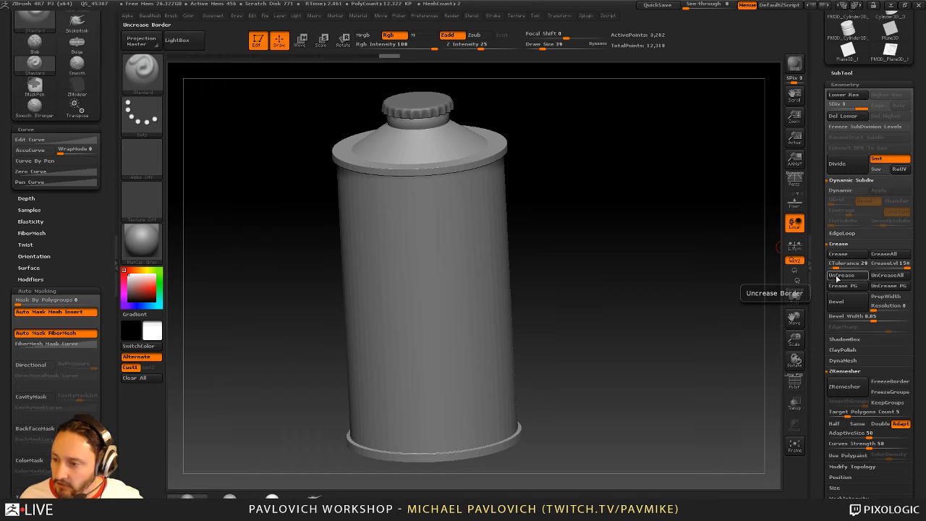
{"action": "key", "text": "ctrl"}
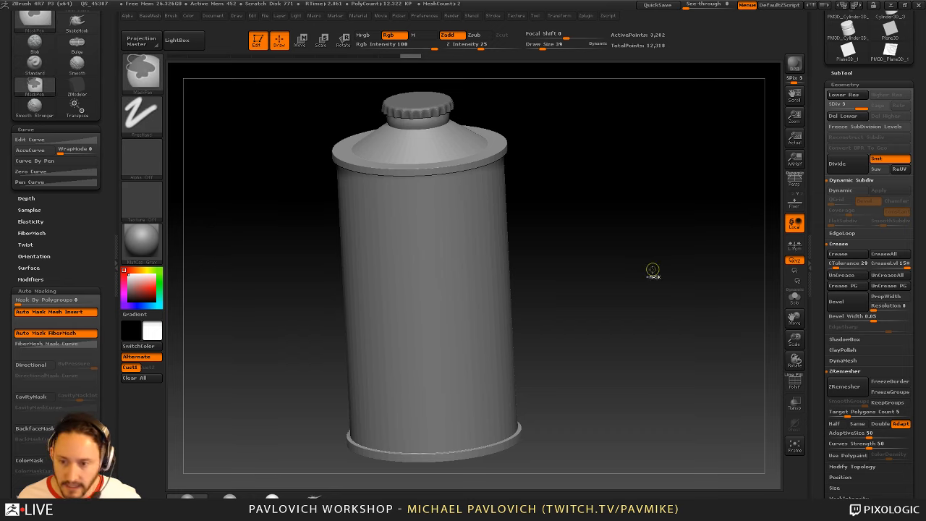
{"action": "key", "text": "ctrl+d"}
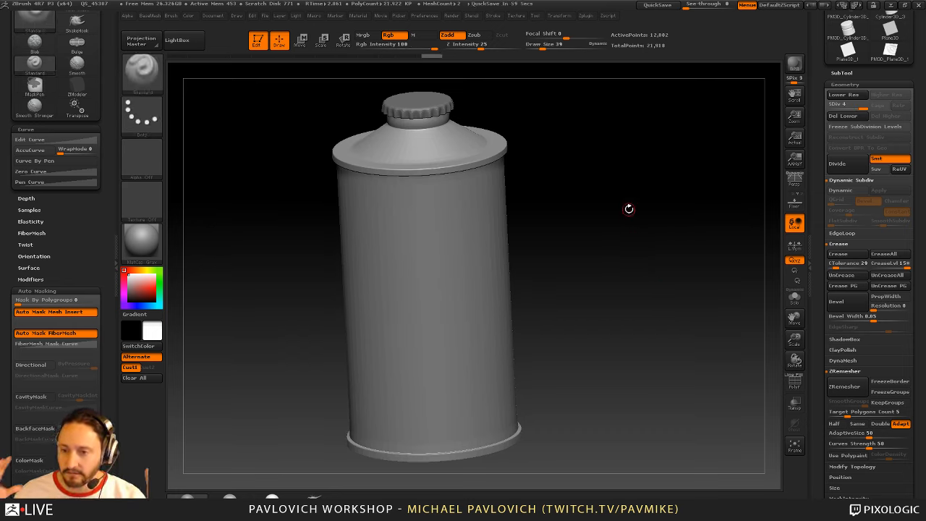
{"action": "left_click_drag", "start_coordinate": [665, 125], "coordinate": [633, 131]}
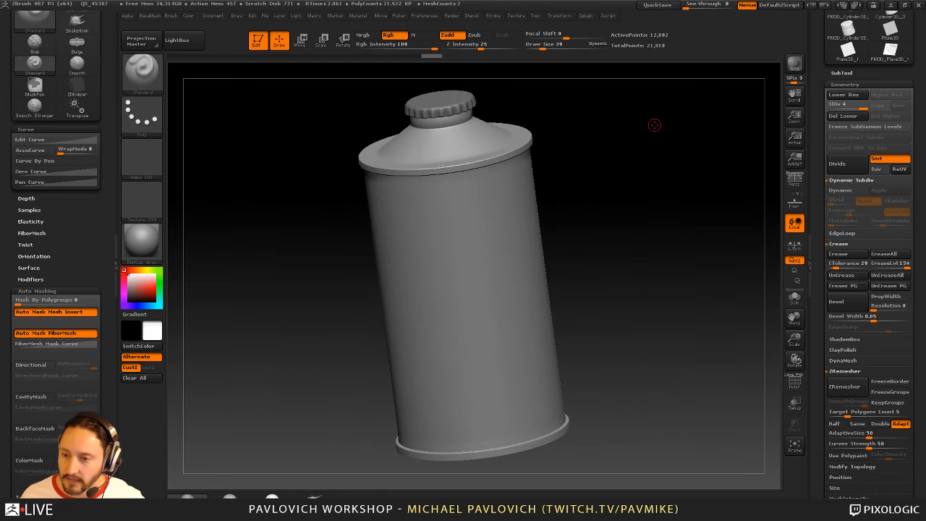
Undo the can's divisions and uncreasing to go back to the creased, dynamically subdivided low-poly mesh
{"action": "key", "text": "ctrl"}
{"action": "key", "text": "shift+d"}
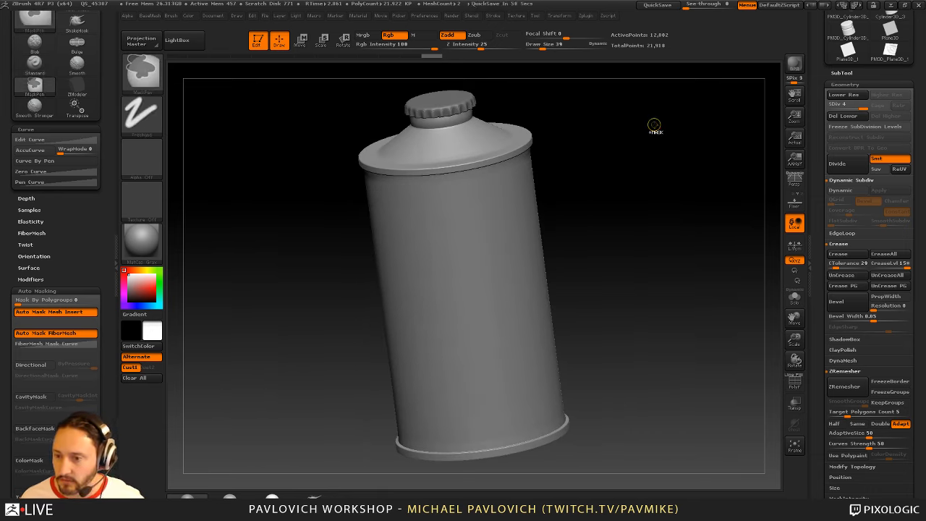
{"action": "key", "text": "ctrl+z"}
{"action": "key", "text": "ctrl+z"}
{"action": "key", "text": "ctrl+z"}
{"action": "key", "text": "ctrl+z"}
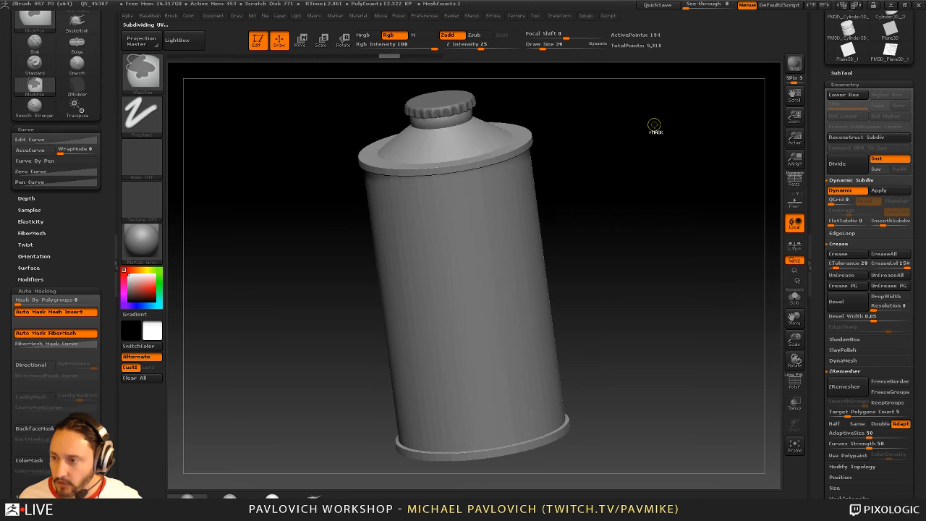
Keep dynamic subdivision on for the can and set its smooth subdivision level to 4
{"action": "left_click_drag", "start_coordinate": [654, 126], "coordinate": [691, 147]}
{"action": "left_click", "coordinate": [842, 193]}
{"action": "left_click", "coordinate": [843, 193]}
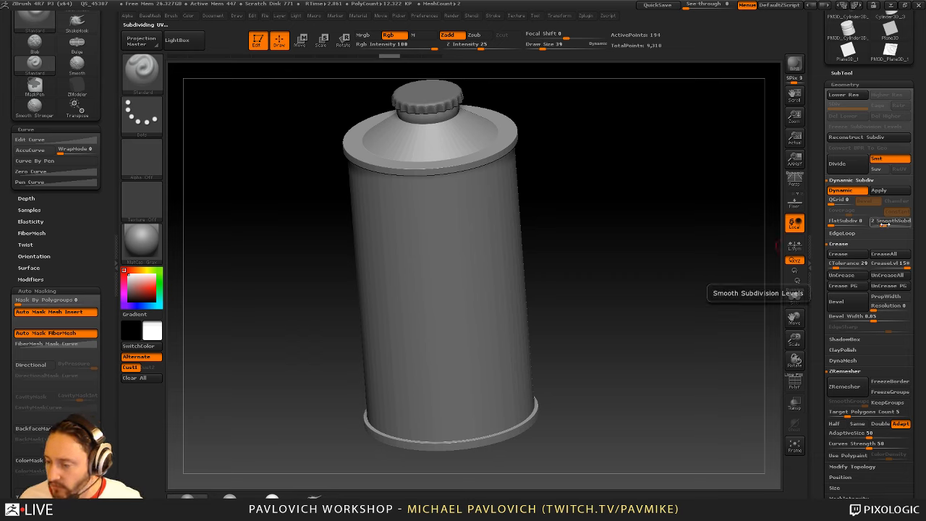
{"action": "left_click_drag", "start_coordinate": [884, 225], "coordinate": [895, 225]}
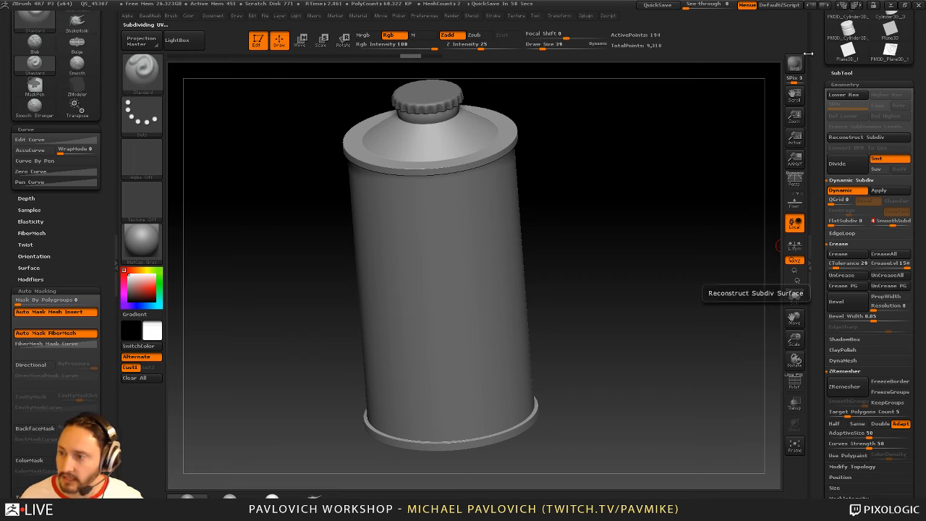
Set the can's crease level to 3 and refresh its dynamic subdivision preview
{"action": "left_click", "coordinate": [889, 264]}
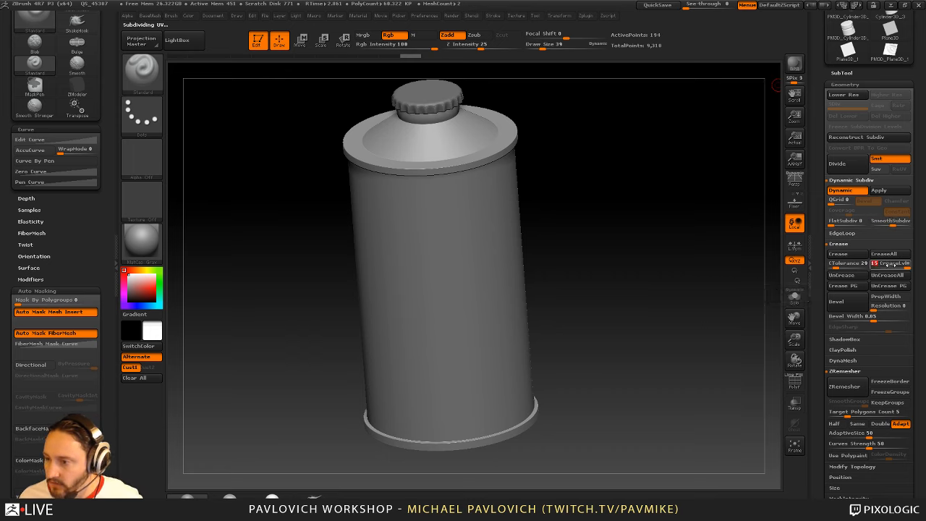
{"action": "key", "text": "Return"}
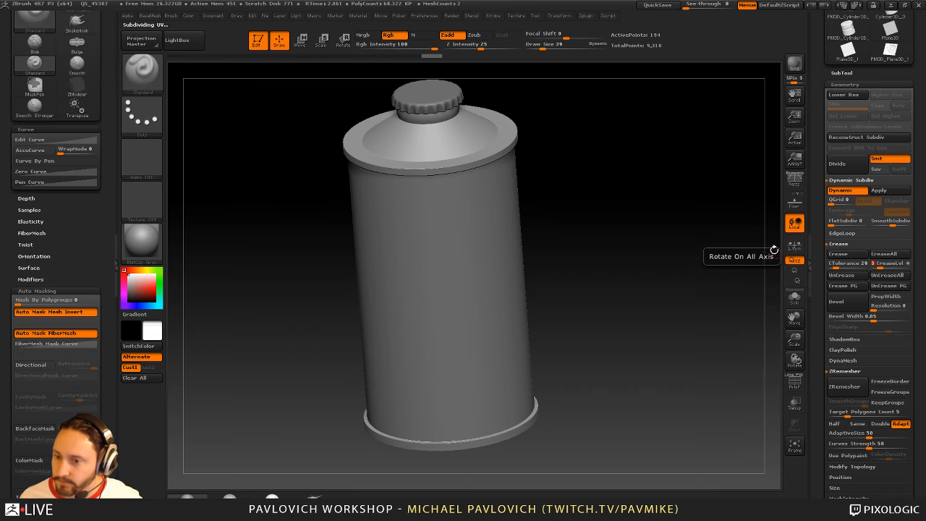
{"action": "left_click_drag", "start_coordinate": [735, 240], "coordinate": [722, 233]}
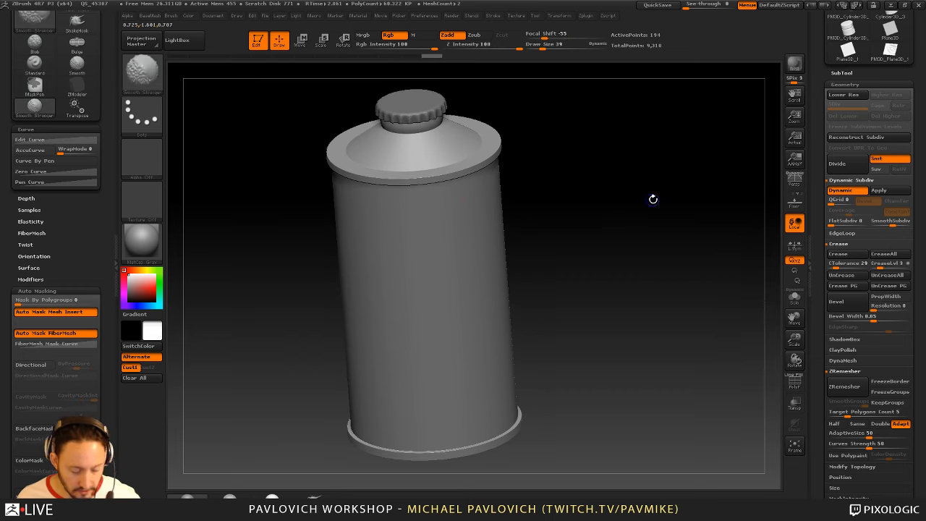
{"action": "key", "text": "shift+d"}
{"action": "key", "text": "d"}
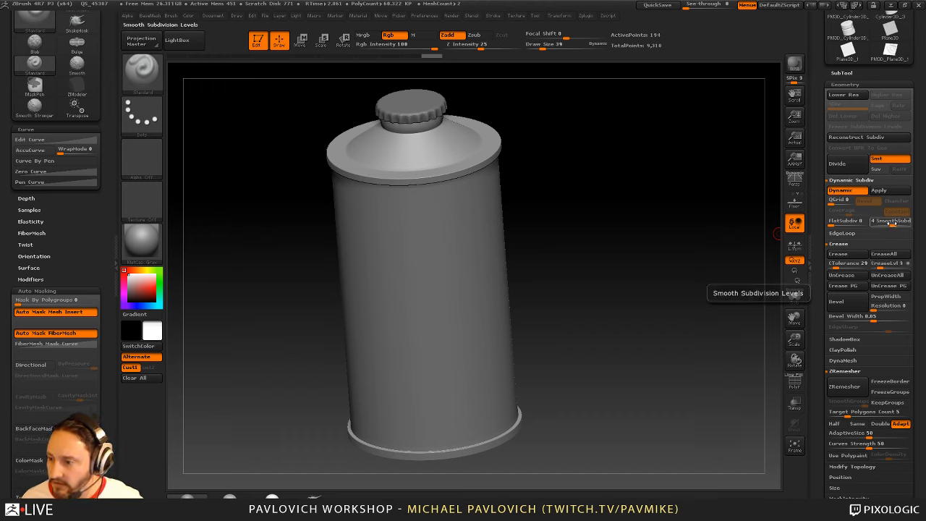
Lower the can's crease level to 1, refresh the dynamic subdivision preview, and inspect the softened edges
{"action": "left_click_drag", "start_coordinate": [875, 267], "coordinate": [877, 268]}
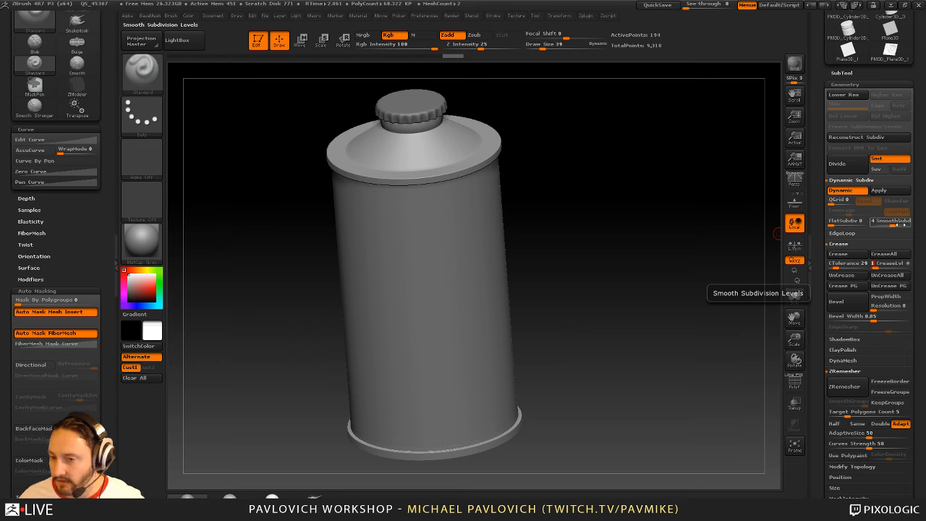
{"action": "left_click_drag", "start_coordinate": [640, 182], "coordinate": [632, 182]}
{"action": "key", "text": "shift+d"}
{"action": "key", "text": "d"}
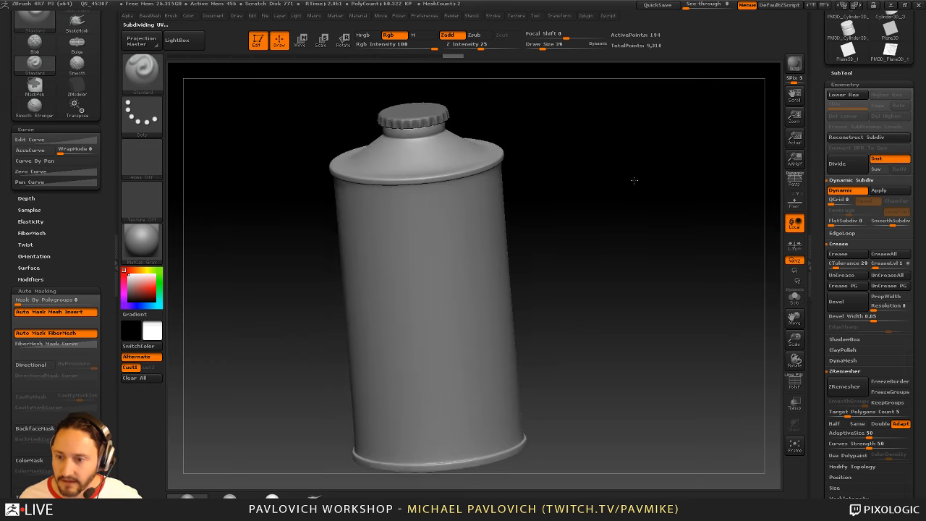
{"action": "left_click_drag", "start_coordinate": [546, 181], "coordinate": [618, 206]}
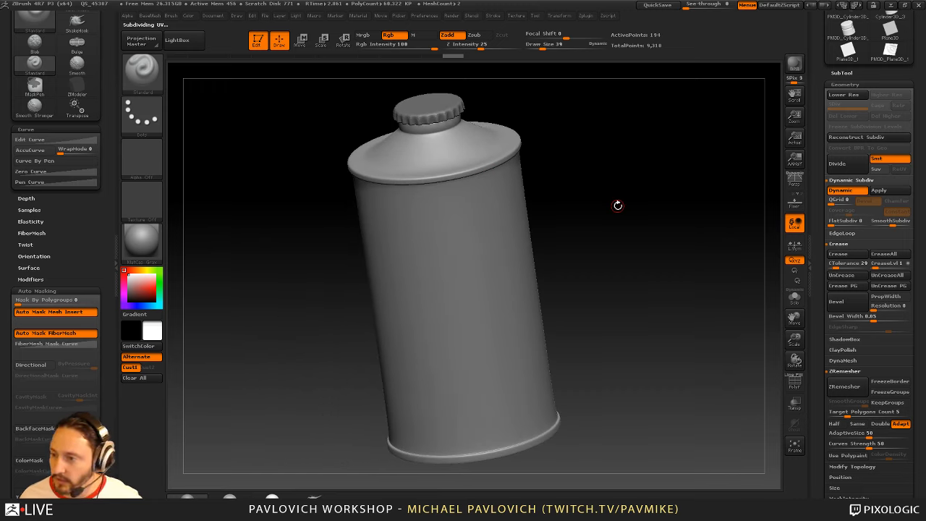
Raise the smooth subdivision level, set the crease level to 2, and refresh the can's preview
{"action": "left_click", "coordinate": [897, 224]}
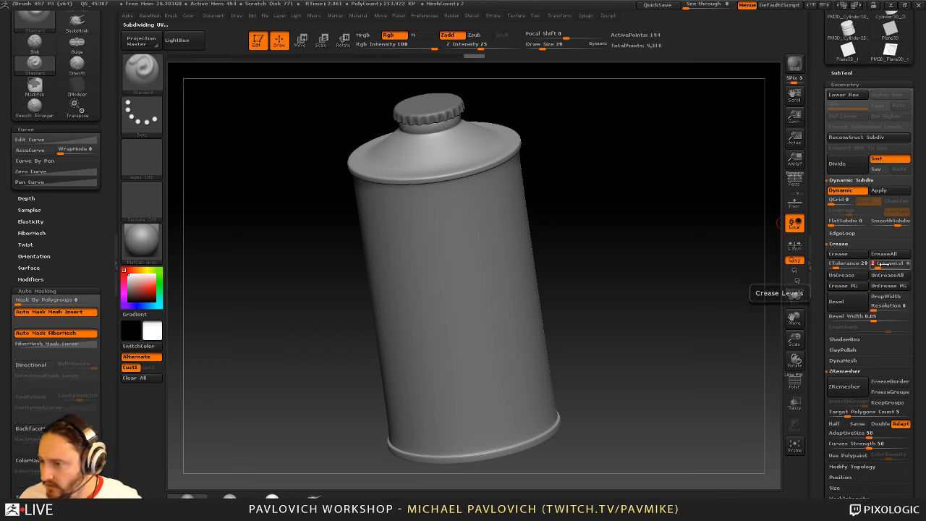
{"action": "left_click", "coordinate": [877, 264]}
{"action": "mouse_move", "coordinate": [668, 229]}
{"action": "left_mouse_down"}
{"action": "mouse_move", "coordinate": [700, 230]}
{"action": "mouse_move", "coordinate": [682, 221]}
{"action": "left_mouse_up"}
{"action": "key", "text": "shift+d"}
{"action": "key", "text": "d"}
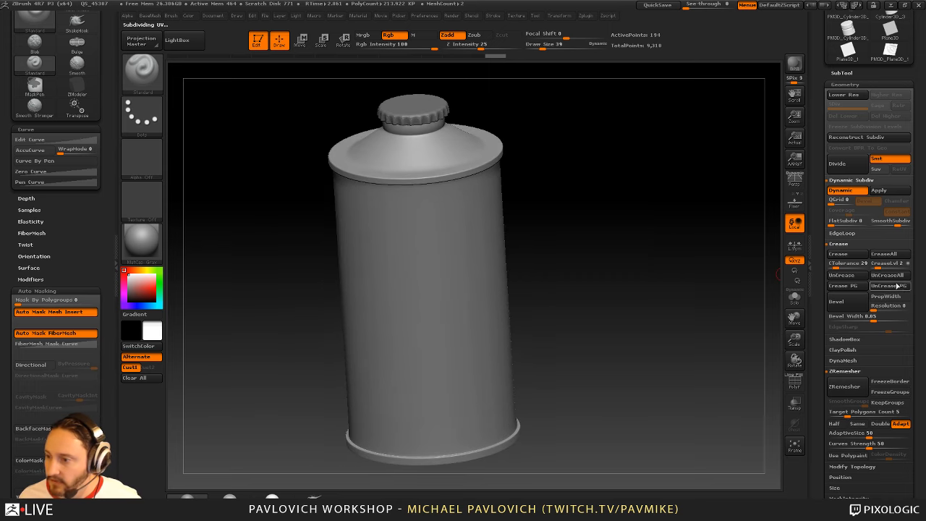
Test a crease level of 4 on the can and settle on a crease level of 3
{"action": "left_click", "coordinate": [884, 266]}
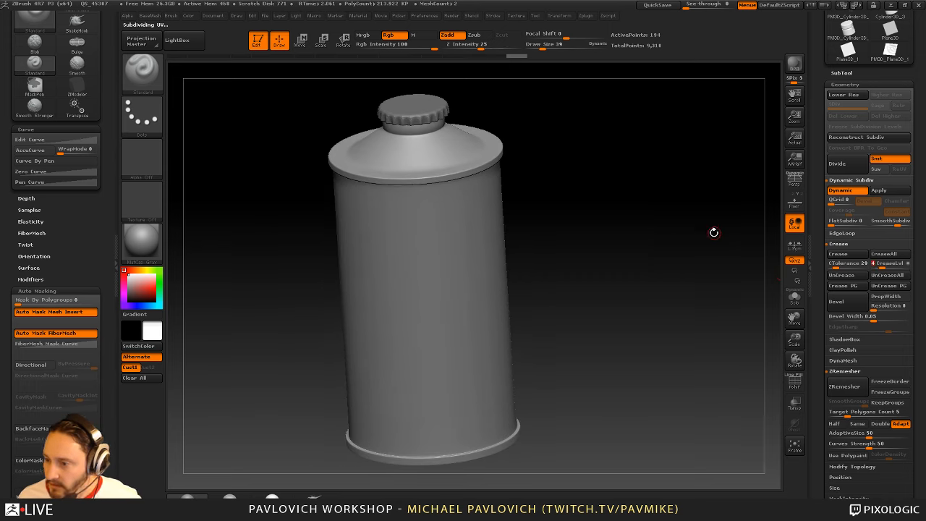
{"action": "key", "text": "shift+d"}
{"action": "key", "text": "d"}
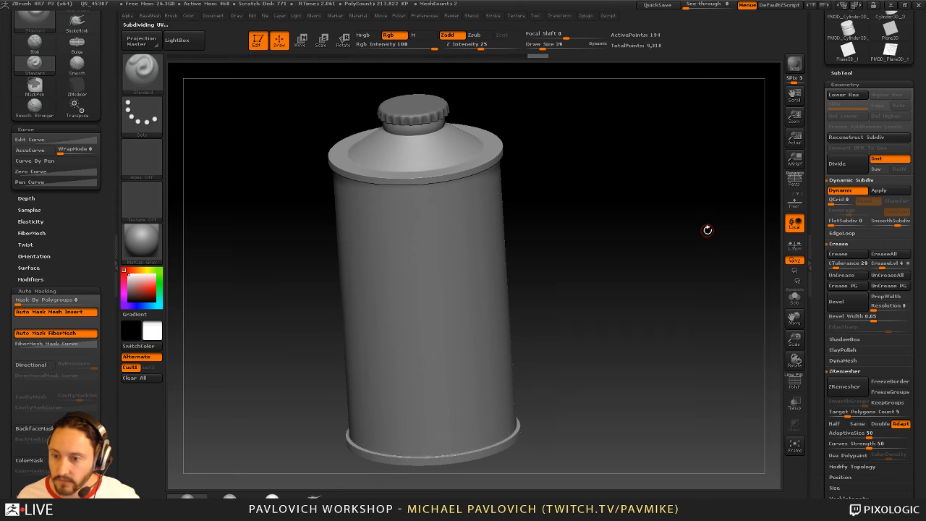
{"action": "left_click_drag", "start_coordinate": [707, 229], "coordinate": [709, 231], "text": "shift"}
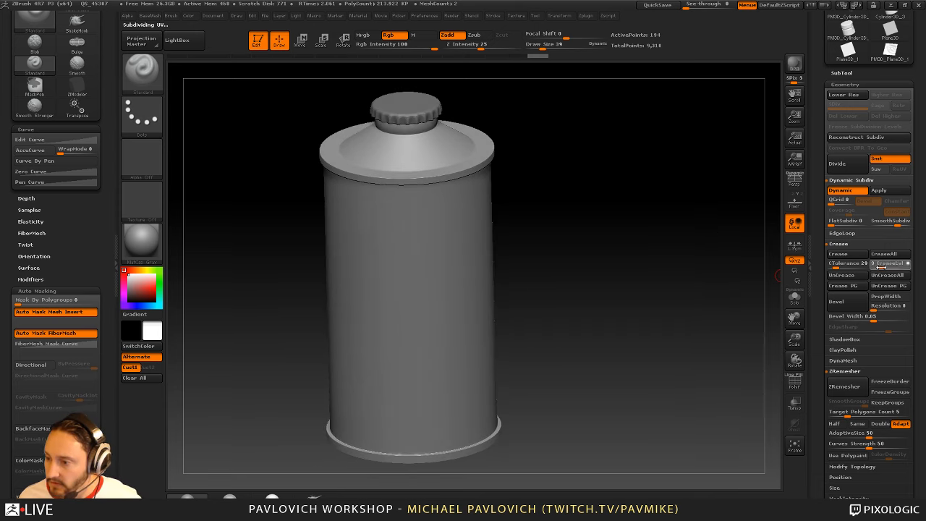
{"action": "left_click_drag", "start_coordinate": [685, 245], "coordinate": [650, 232]}
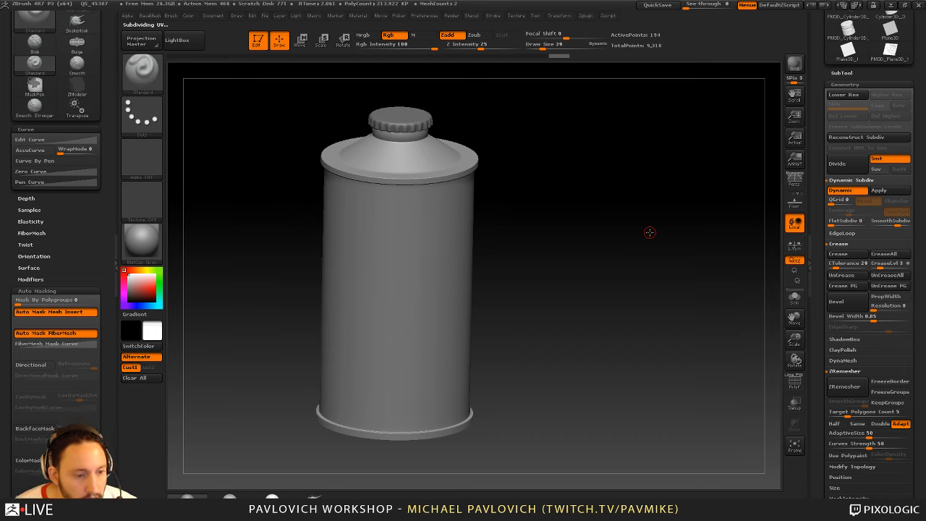
Show the Spotlight beer can reference, lower its opacity, and hide it again
{"action": "key", "text": "shift+z"}
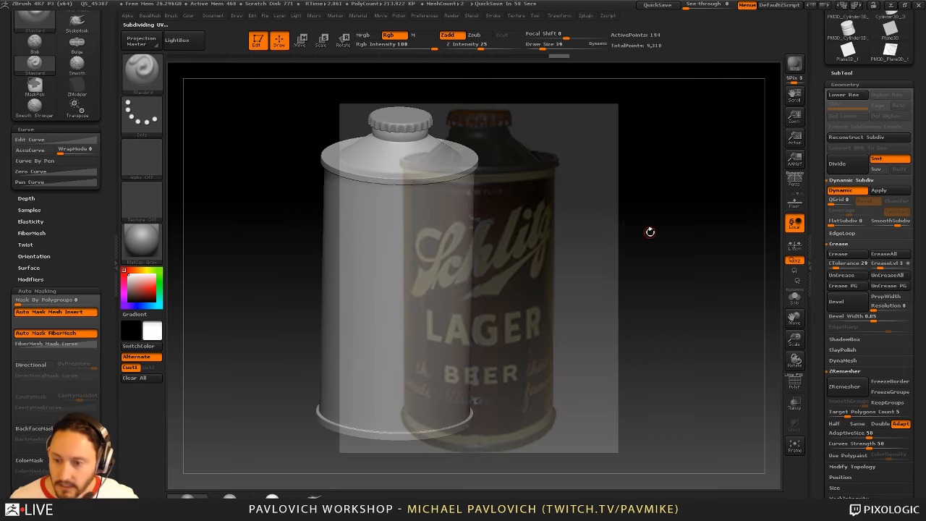
{"action": "key", "text": "z"}
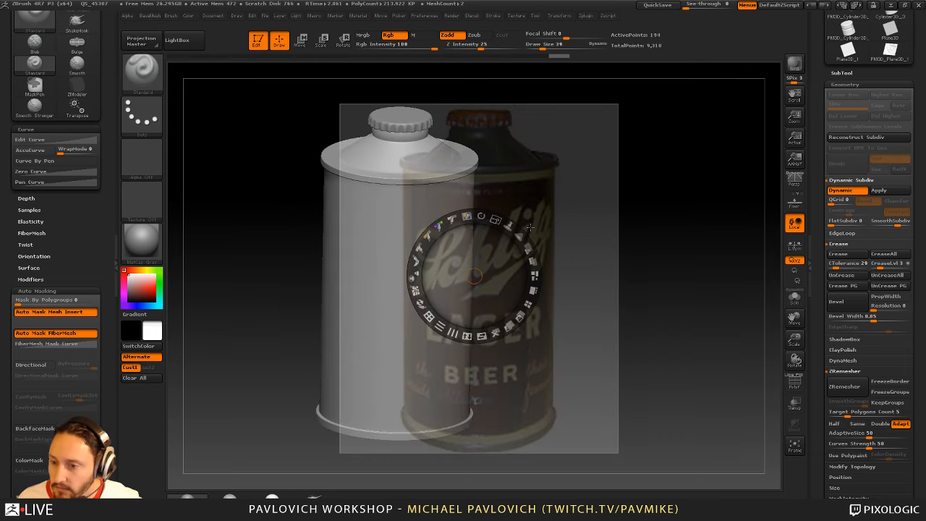
{"action": "mouse_move", "coordinate": [520, 236]}
{"action": "left_mouse_down"}
{"action": "mouse_move", "coordinate": [534, 276]}
{"action": "mouse_move", "coordinate": [519, 297]}
{"action": "mouse_move", "coordinate": [488, 302]}
{"action": "mouse_move", "coordinate": [502, 295]}
{"action": "mouse_move", "coordinate": [505, 244]}
{"action": "left_mouse_up"}
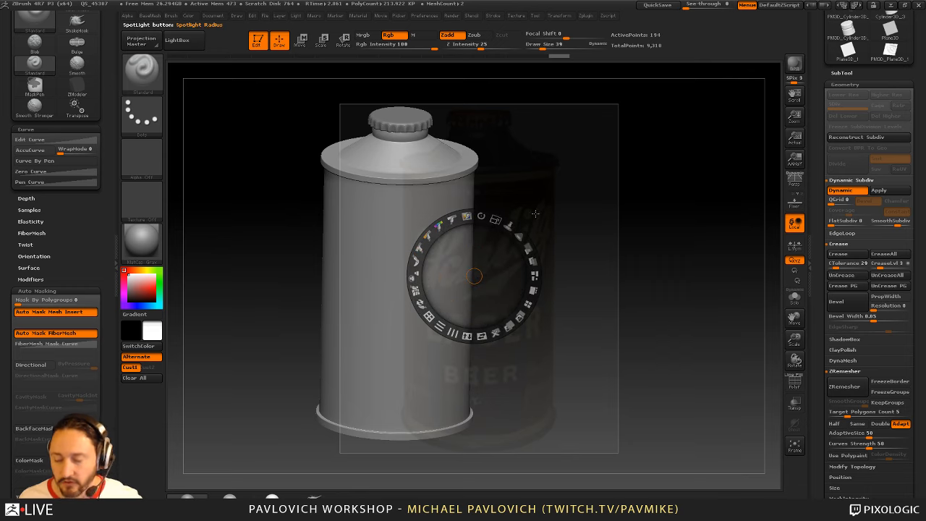
{"action": "key", "text": "z"}
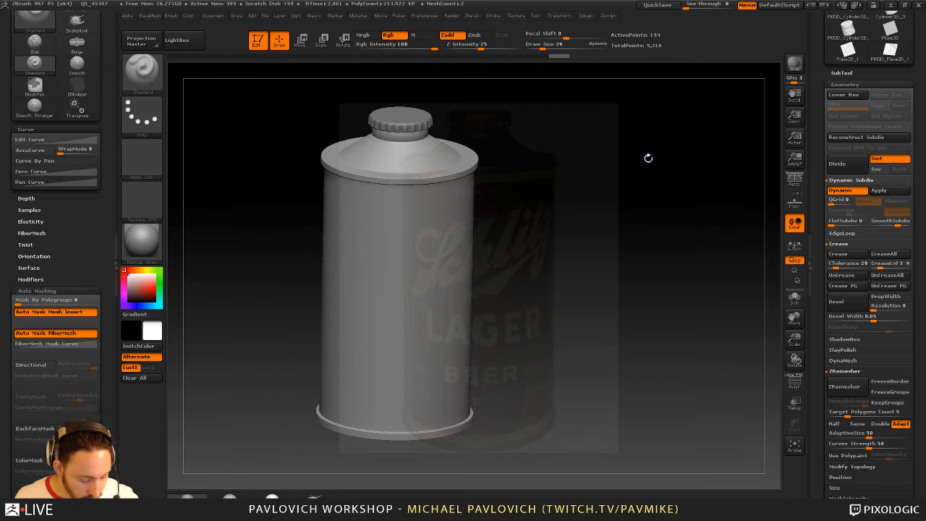
{"action": "key", "text": "shift+z"}
{"action": "mouse_move", "coordinate": [659, 180]}
{"action": "left_mouse_down"}
{"action": "mouse_move", "coordinate": [620, 174]}
{"action": "mouse_move", "coordinate": [668, 194]}
{"action": "left_mouse_up"}
Switch to the ZModeler brush with a draw size of 62
{"action": "key", "text": "s"}
{"action": "key", "text": "s"}
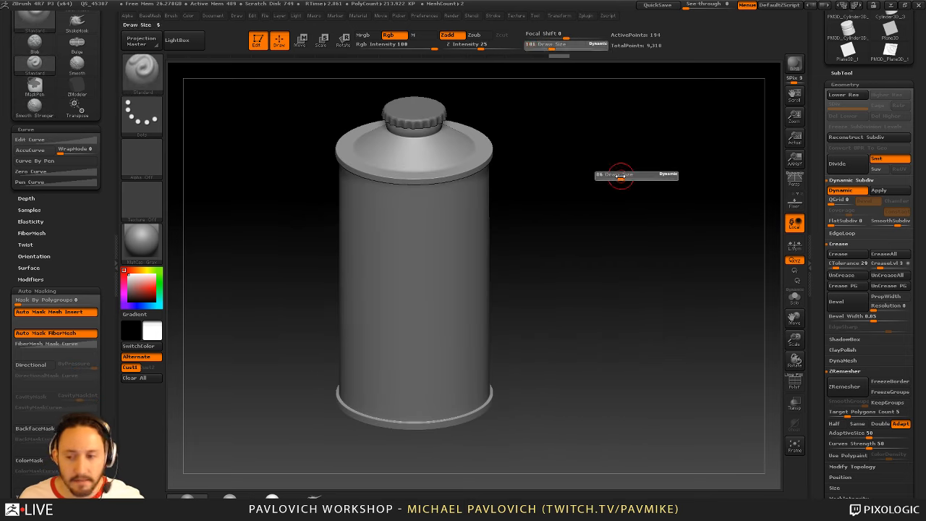
{"action": "key", "text": "b"}
{"action": "key", "text": "z"}
{"action": "key", "text": "m"}
{"action": "mouse_move", "coordinate": [620, 175]}
{"action": "left_mouse_down"}
{"action": "mouse_move", "coordinate": [627, 181]}
{"action": "mouse_move", "coordinate": [614, 153]}
{"action": "mouse_move", "coordinate": [589, 180]}
{"action": "mouse_move", "coordinate": [689, 180]}
{"action": "left_mouse_up"}
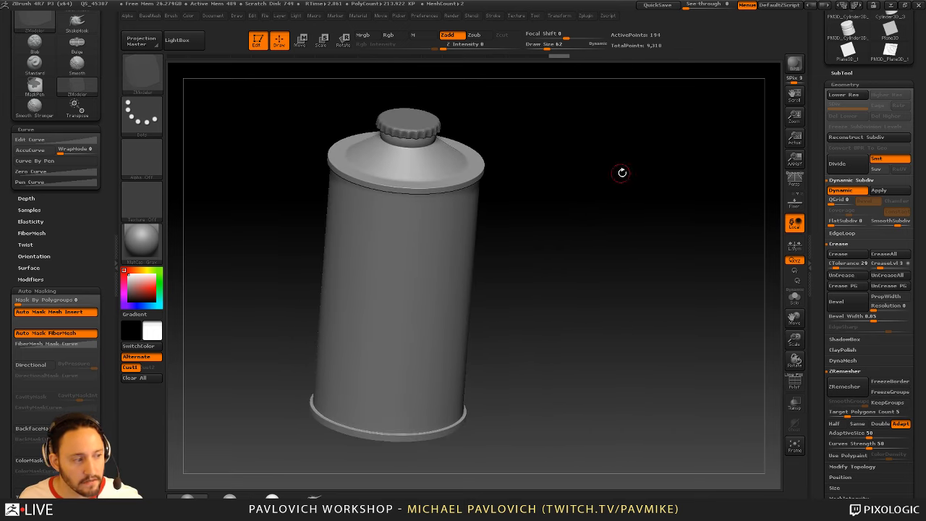
{"action": "mouse_move", "coordinate": [622, 172]}
{"action": "left_mouse_down"}
{"action": "mouse_move", "coordinate": [639, 180]}
{"action": "mouse_move", "coordinate": [629, 184]}
{"action": "left_mouse_up"}
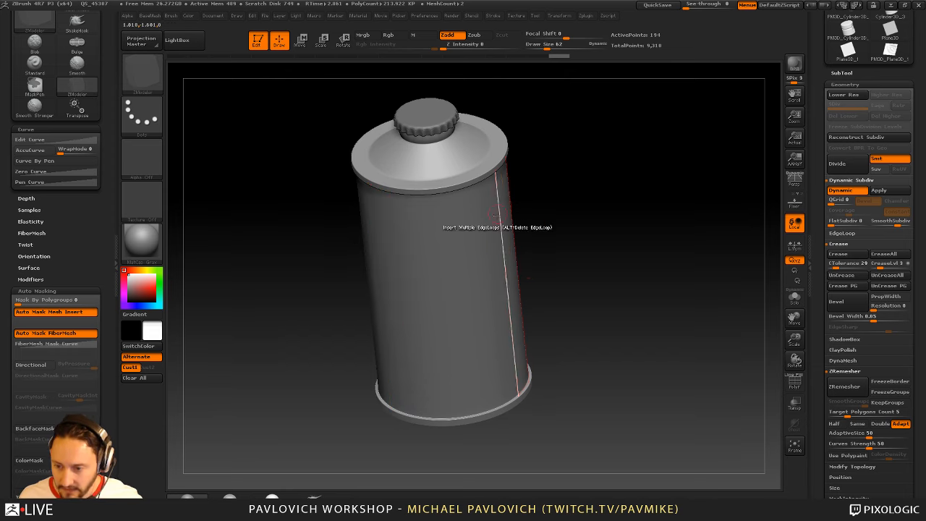
{"action": "mouse_move", "coordinate": [571, 226]}
{"action": "left_mouse_down"}
{"action": "mouse_move", "coordinate": [612, 173]}
{"action": "mouse_move", "coordinate": [639, 173]}
{"action": "mouse_move", "coordinate": [649, 192]}
{"action": "left_mouse_up"}
Display the can's polygroup wireframe and turn off its dynamic subdivision preview
{"action": "left_click", "coordinate": [798, 384]}
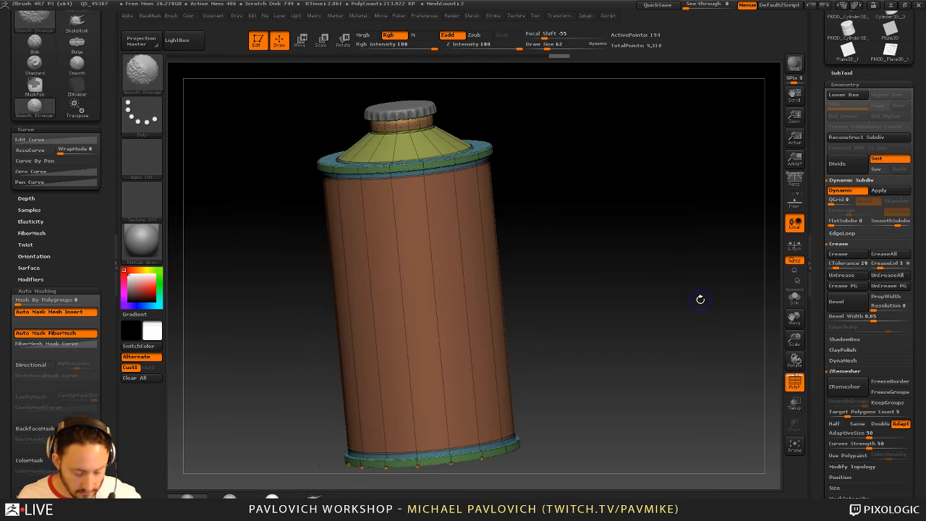
{"action": "key", "text": "shift+d"}
{"action": "left_click_drag", "start_coordinate": [644, 292], "coordinate": [655, 257]}
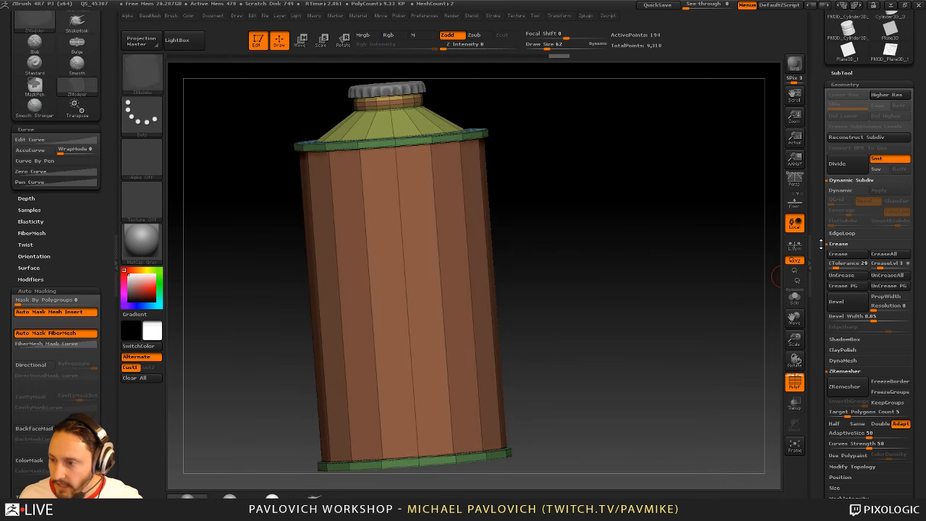
Duplicate the can body subtool
{"action": "left_click_drag", "start_coordinate": [821, 244], "coordinate": [836, 373]}
{"action": "left_click", "coordinate": [841, 281]}
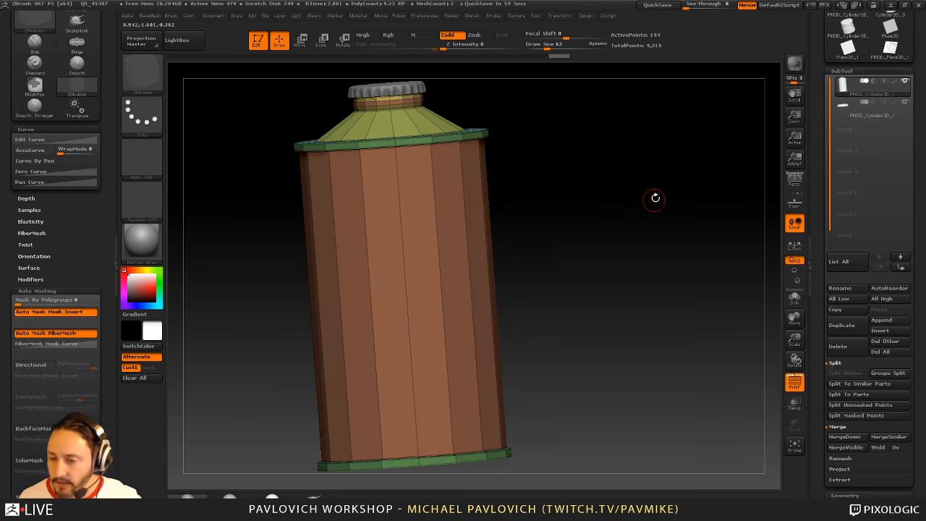
{"action": "left_click", "coordinate": [841, 328]}
Isolate the cylindrical wall polygroup of the duplicate in Solo mode and delete its hidden geometry
{"action": "key", "text": "ctrl+shift"}
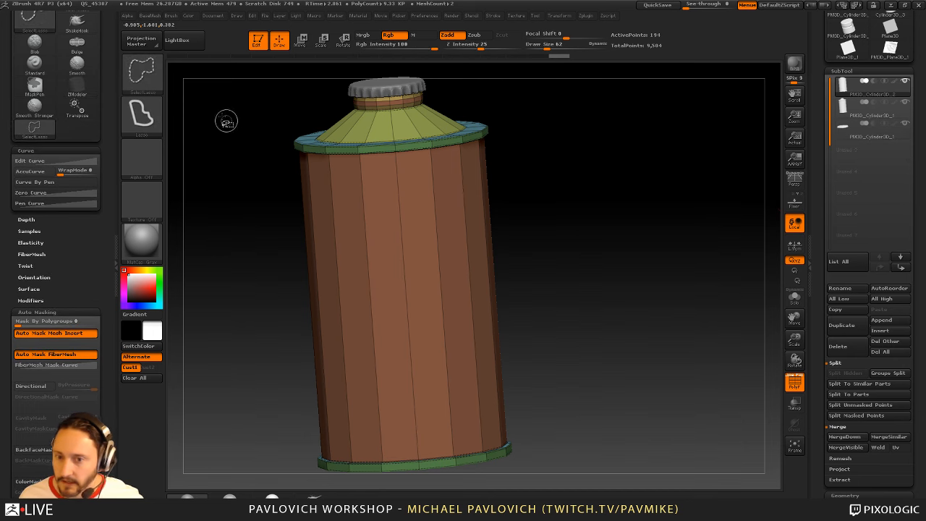
{"action": "left_click", "coordinate": [400, 193], "text": "ctrl+shift"}
{"action": "left_click", "coordinate": [794, 298]}
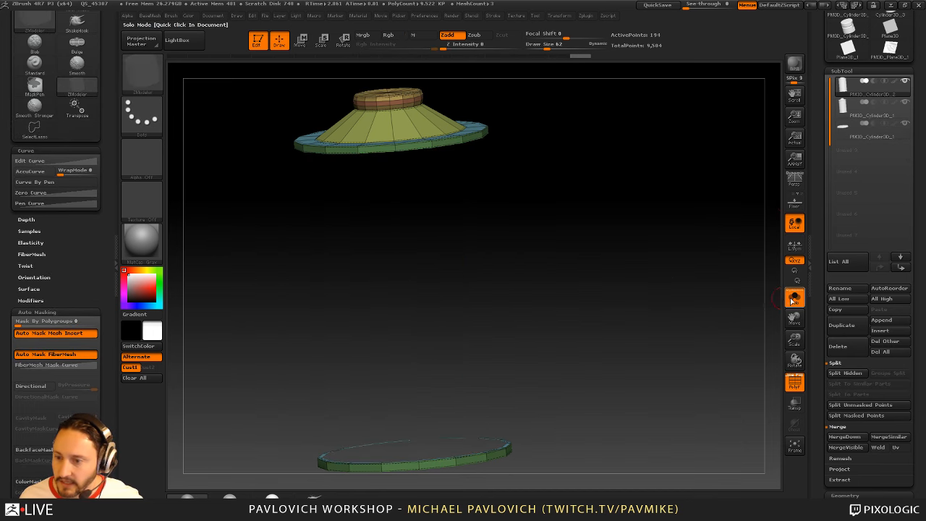
{"action": "left_click_drag", "start_coordinate": [658, 181], "coordinate": [682, 244], "text": "ctrl+shift"}
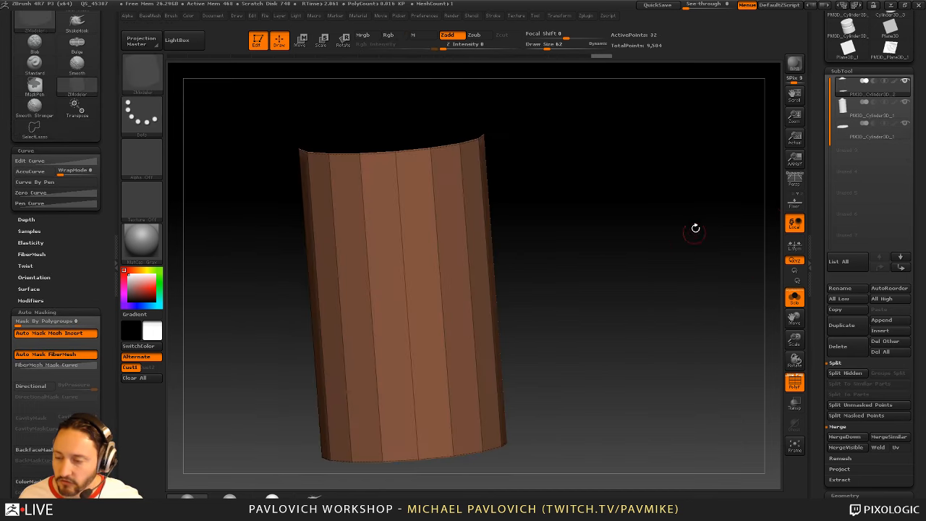
{"action": "key", "text": "2"}
{"action": "left_click", "coordinate": [696, 217]}
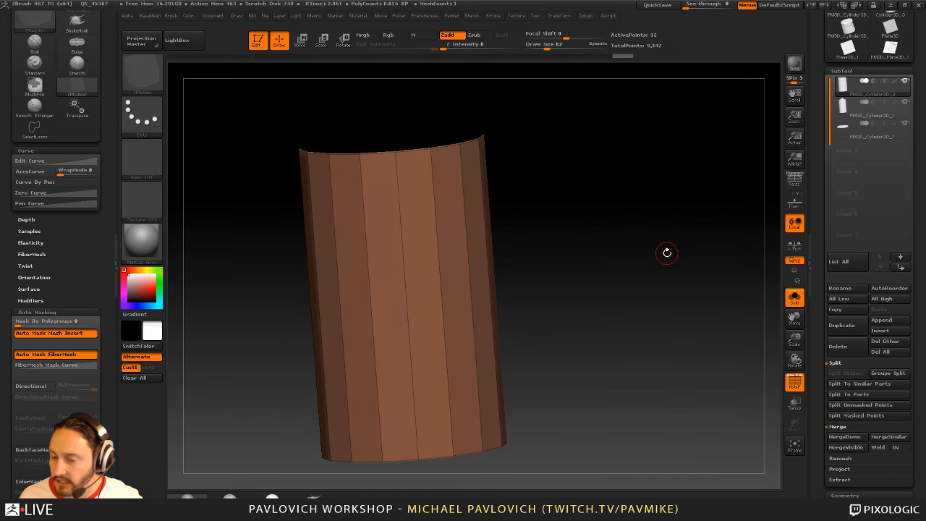
Give the cylindrical wall a thin outward thickness with the ZModeler QMesh action targeting Polygroup All
{"action": "left_click_drag", "start_coordinate": [632, 231], "coordinate": [584, 205]}
{"action": "key", "text": "space"}
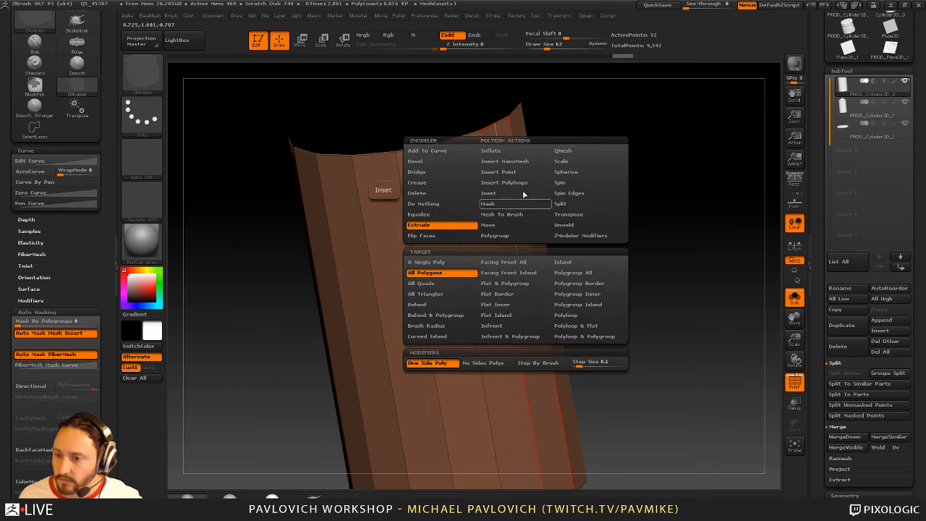
{"action": "left_click", "coordinate": [567, 151]}
{"action": "left_click", "coordinate": [586, 273]}
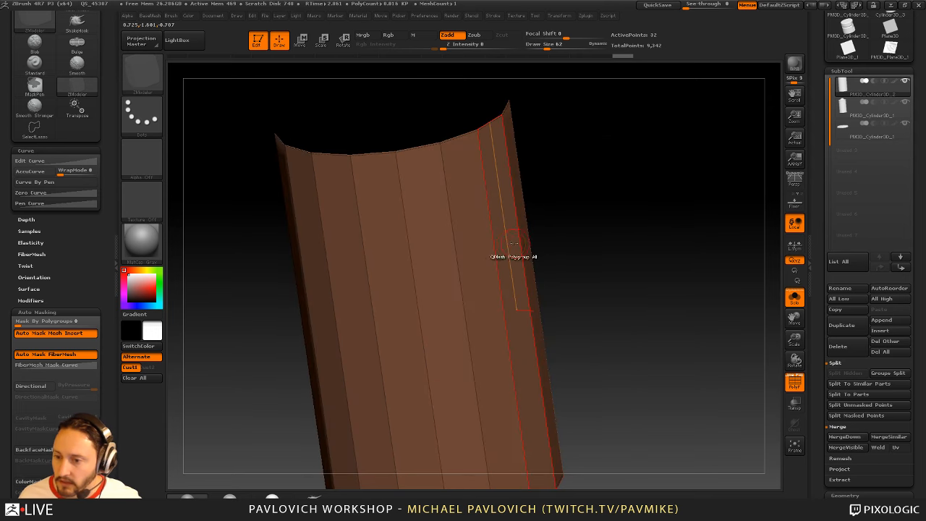
{"action": "left_click", "coordinate": [510, 244]}
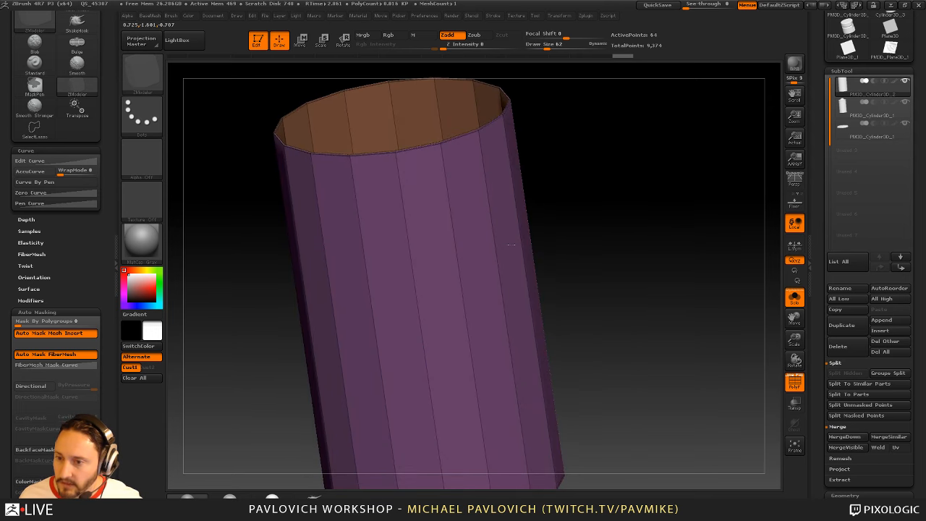
{"action": "key", "text": "ctrl+z"}
{"action": "left_click", "coordinate": [511, 246]}
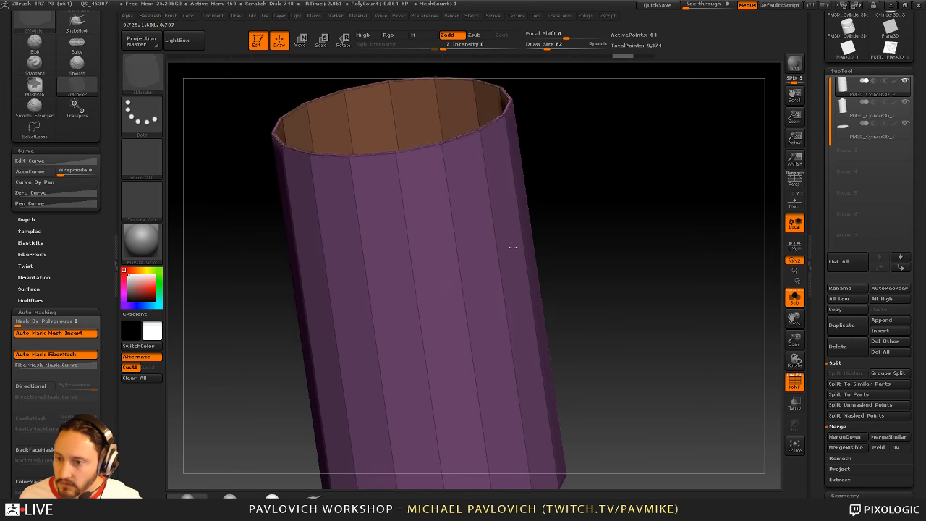
{"action": "left_click_drag", "start_coordinate": [512, 247], "coordinate": [511, 248]}
Delete any hidden geometry left on the sleeve and check its rims in the dynamic subdivision preview
{"action": "key", "text": "4"}
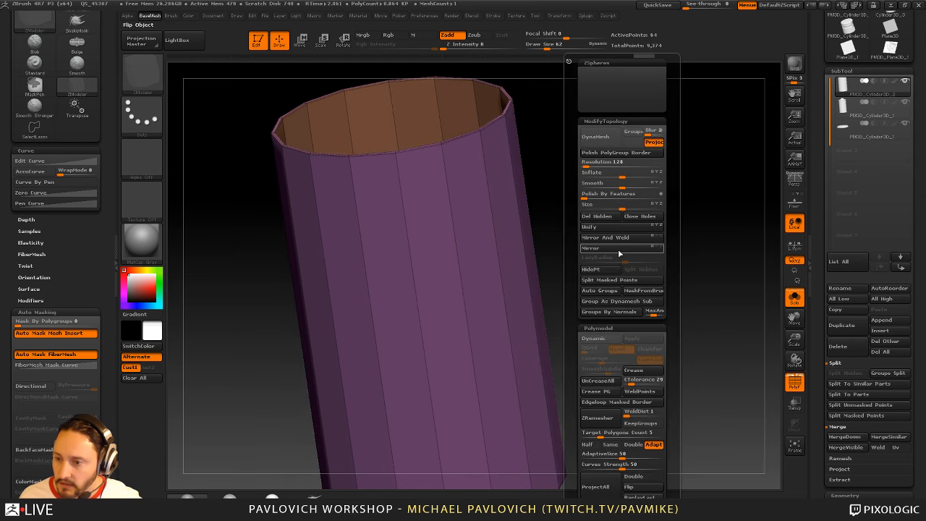
{"action": "left_click", "coordinate": [602, 219]}
{"action": "key", "text": "4"}
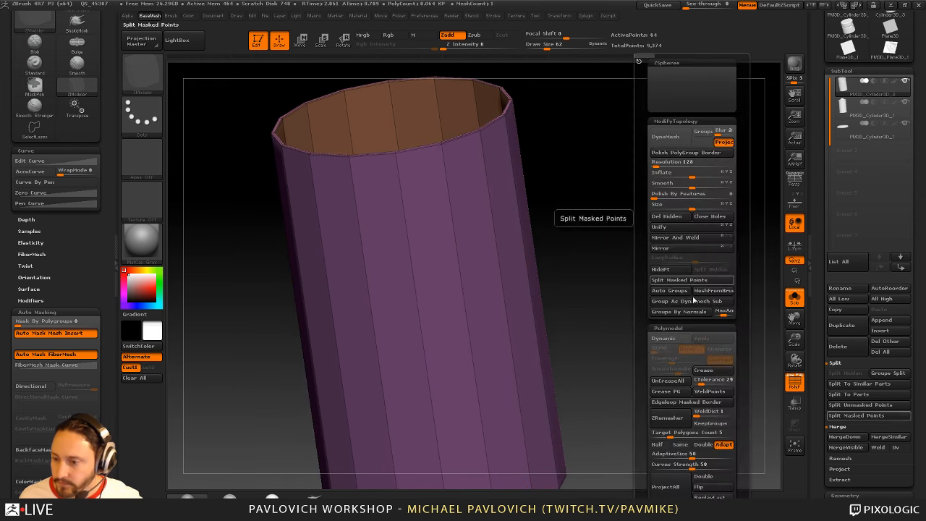
{"action": "right_click_drag", "start_coordinate": [535, 284], "coordinate": [684, 246], "text": "ctrl"}
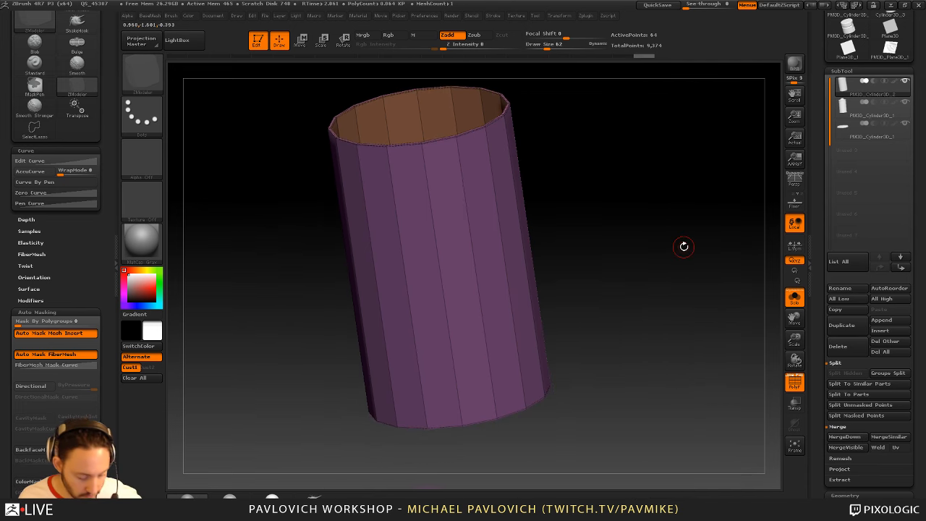
{"action": "key", "text": "d"}
{"action": "key", "text": "4"}
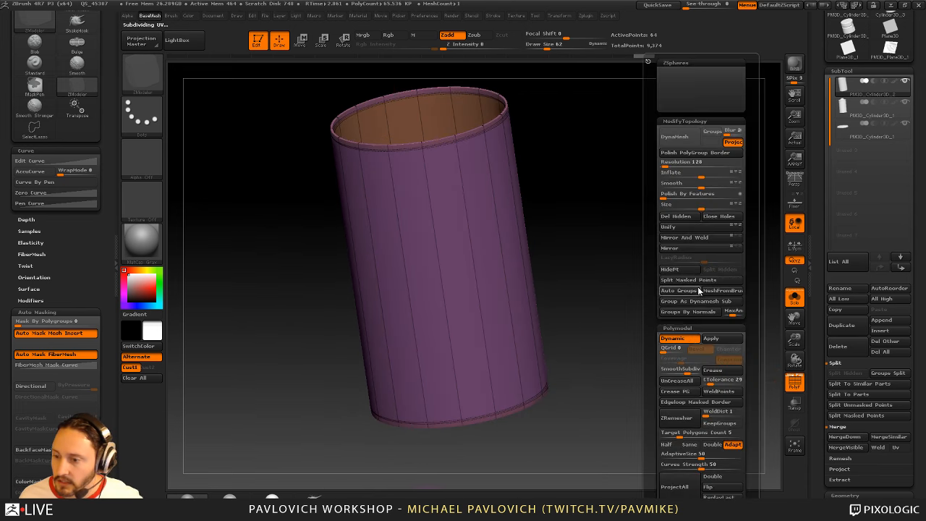
{"action": "key", "text": "shift+d"}
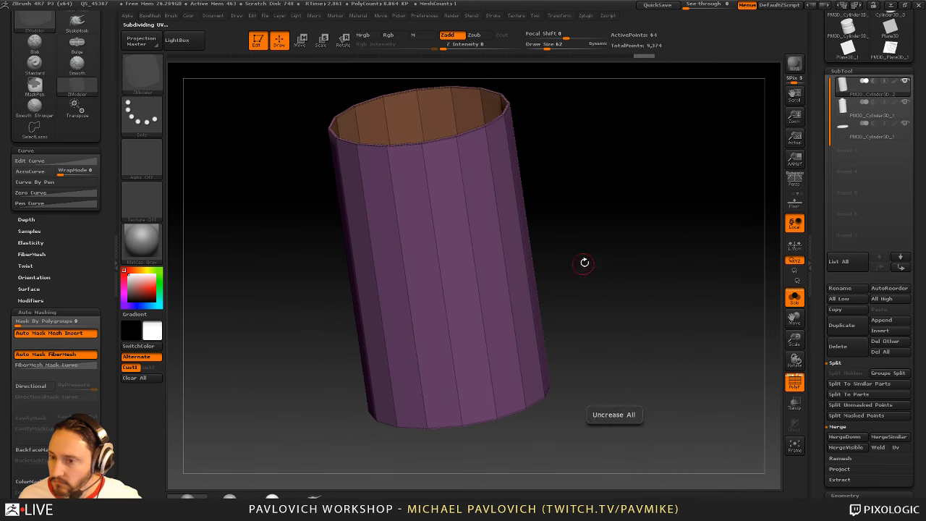
Enable dynamic subdivision on the sleeve with the crease level at 15 and the smooth subdivision level at 5
{"action": "left_click_drag", "start_coordinate": [818, 314], "coordinate": [820, 292]}
{"action": "scroll", "coordinate": [868, 289], "scroll_direction": "down", "scroll_amount": 6}
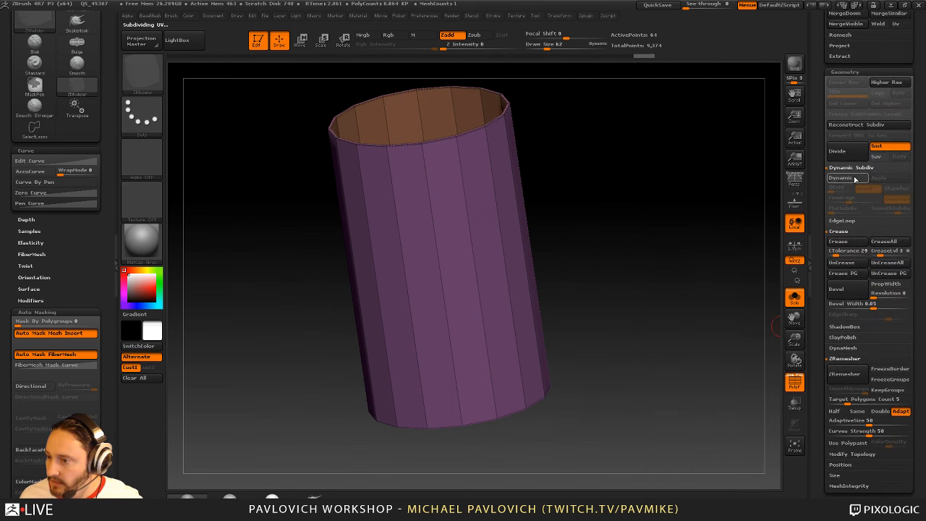
{"action": "left_click", "coordinate": [841, 177]}
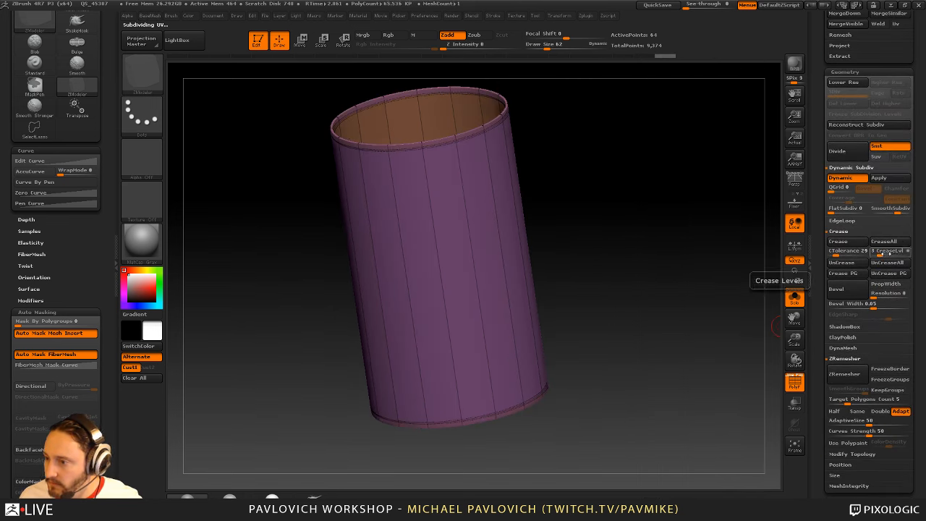
{"action": "left_click", "coordinate": [887, 210]}
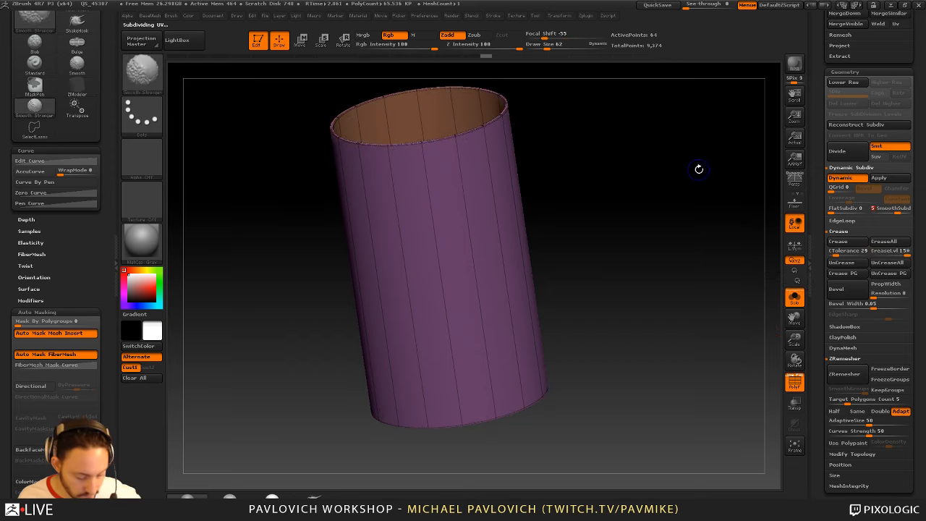
Show all parts of the can without the polygroup wireframe and enable dynamic subdivision on the can body
{"action": "left_click", "coordinate": [800, 298]}
{"action": "left_click", "coordinate": [796, 383]}
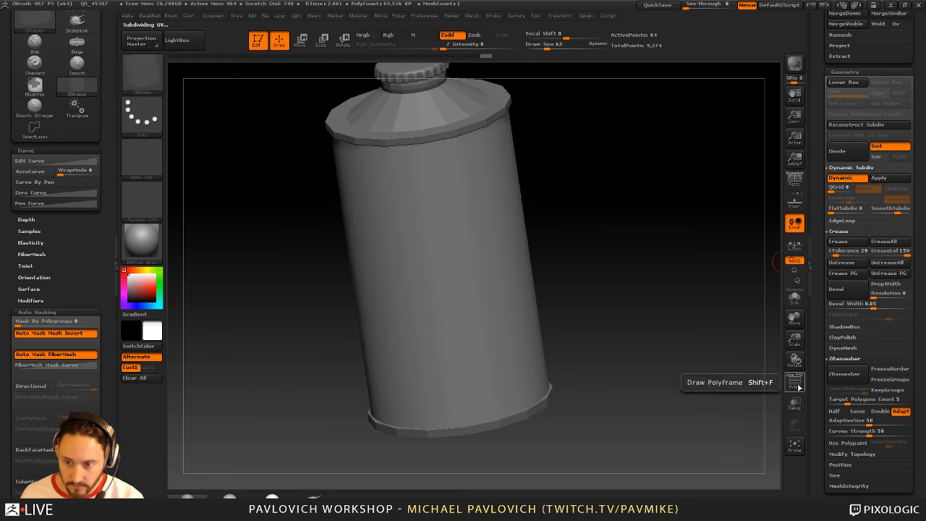
{"action": "left_click_drag", "start_coordinate": [673, 278], "coordinate": [534, 161]}
{"action": "left_click", "coordinate": [488, 117], "text": "alt"}
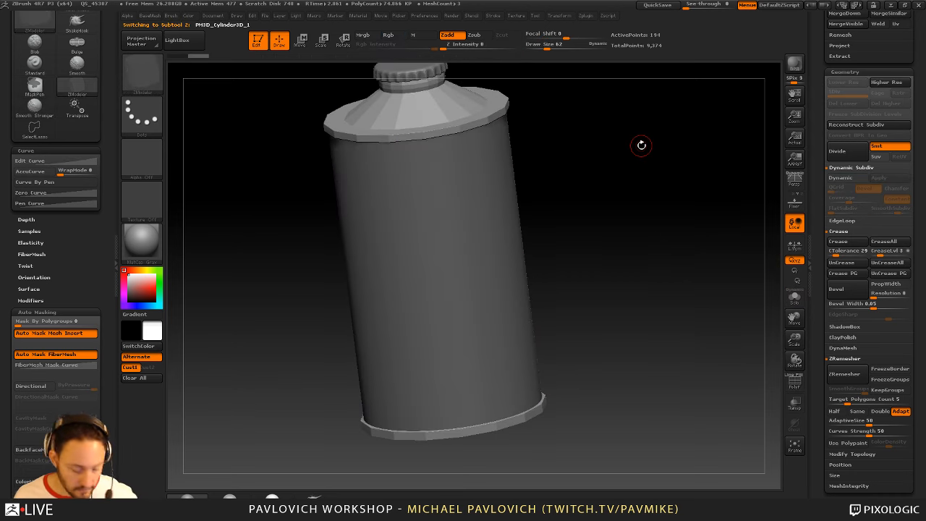
{"action": "key", "text": "d"}
{"action": "left_click_drag", "start_coordinate": [633, 146], "coordinate": [633, 211]}
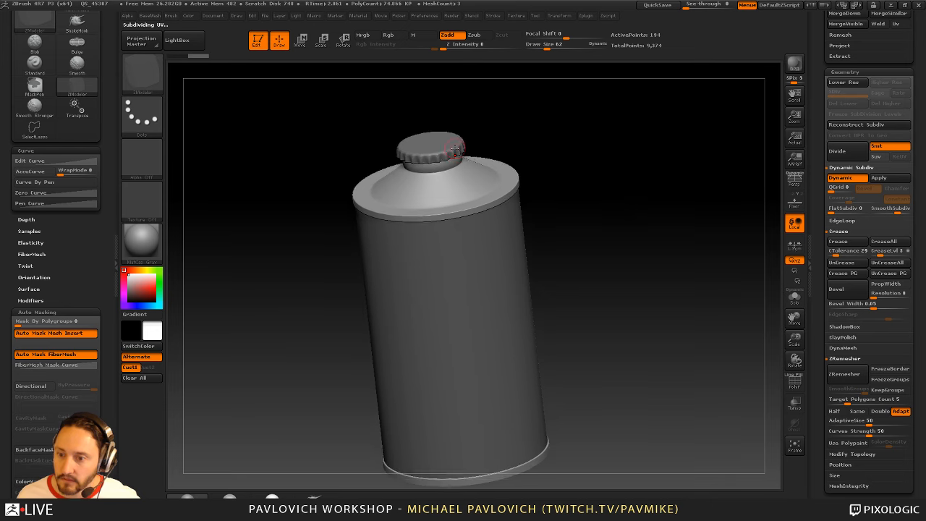
Enable dynamic subdivision on the can's ridged cap
{"action": "left_click", "coordinate": [450, 150], "text": "alt"}
{"action": "key", "text": "d"}
{"action": "mouse_move", "coordinate": [634, 146]}
{"action": "left_mouse_down"}
{"action": "mouse_move", "coordinate": [643, 164]}
{"action": "mouse_move", "coordinate": [678, 162]}
{"action": "mouse_move", "coordinate": [658, 200]}
{"action": "mouse_move", "coordinate": [690, 192]}
{"action": "mouse_move", "coordinate": [718, 202]}
{"action": "mouse_move", "coordinate": [709, 210]}
{"action": "left_mouse_up"}
Select the cylindrical sleeve subtool and duplicate it
{"action": "left_click", "coordinate": [554, 242], "text": "alt"}
{"action": "left_click", "coordinate": [525, 160], "text": "alt"}
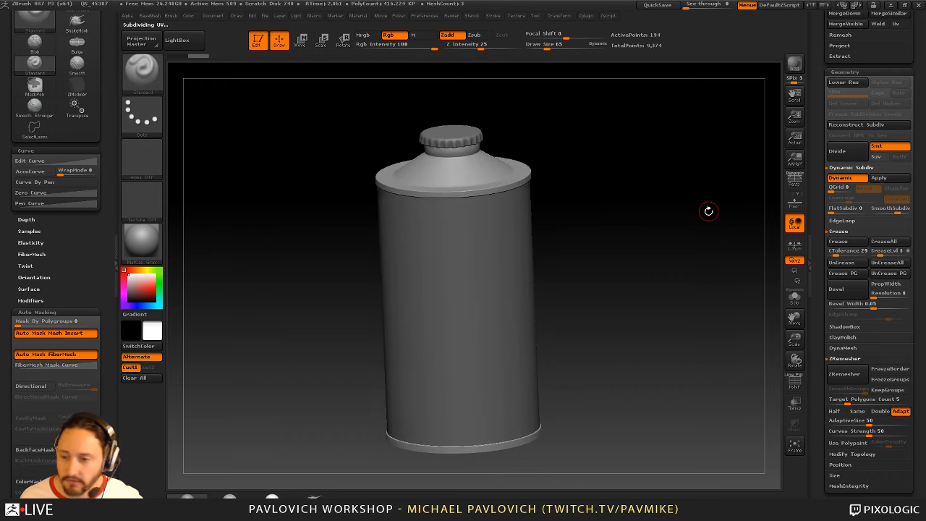
{"action": "key", "text": "s"}
{"action": "left_click", "coordinate": [596, 274]}
{"action": "left_click", "coordinate": [523, 282], "text": "alt"}
{"action": "mouse_move", "coordinate": [624, 264]}
{"action": "left_mouse_down", "text": "shift"}
{"action": "mouse_move", "coordinate": [634, 261]}
{"action": "mouse_move", "coordinate": [626, 255]}
{"action": "left_mouse_up", "text": "shift"}
{"action": "left_click_drag", "start_coordinate": [822, 237], "coordinate": [820, 376]}
{"action": "left_click_drag", "start_coordinate": [820, 268], "coordinate": [821, 306]}
{"action": "mouse_move", "coordinate": [864, 123]}
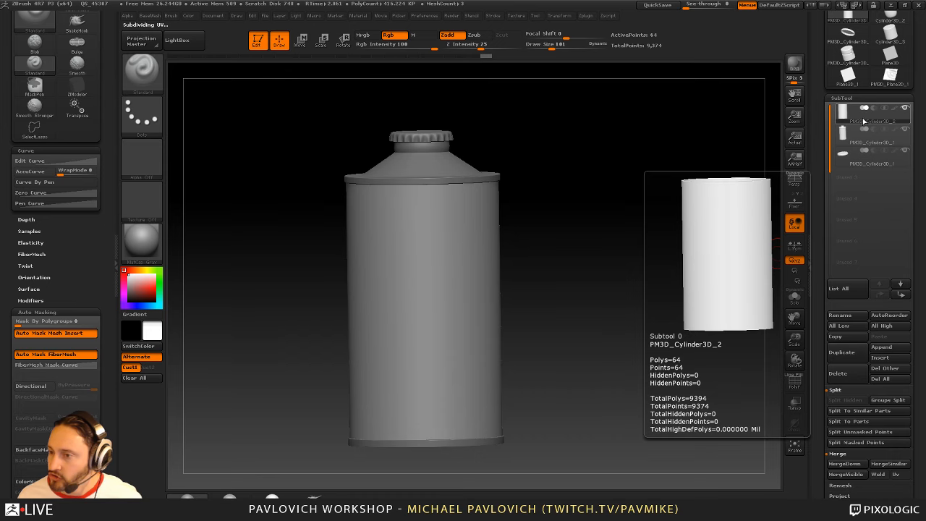
{"action": "left_click", "coordinate": [841, 352]}
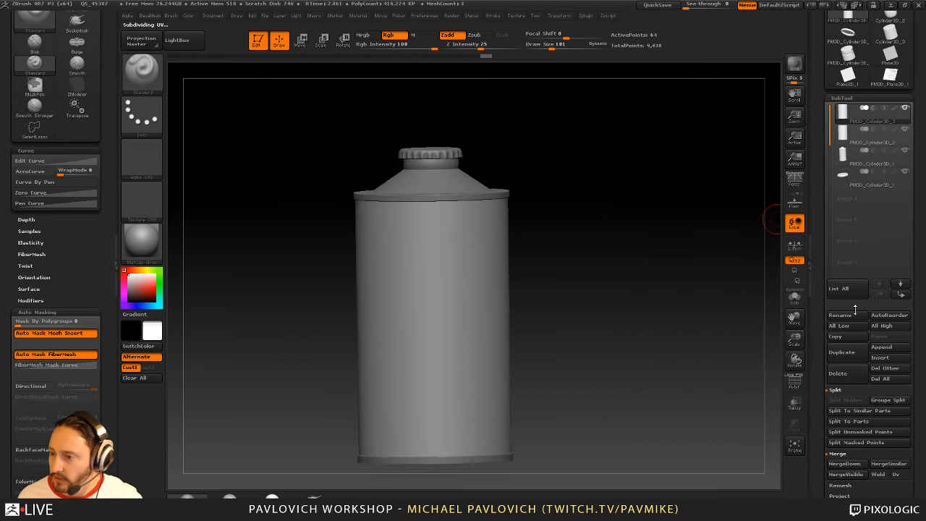
Isolate a single wall shell of the duplicated sleeve in Solo mode and delete the hidden geometry
{"action": "left_click", "coordinate": [794, 382]}
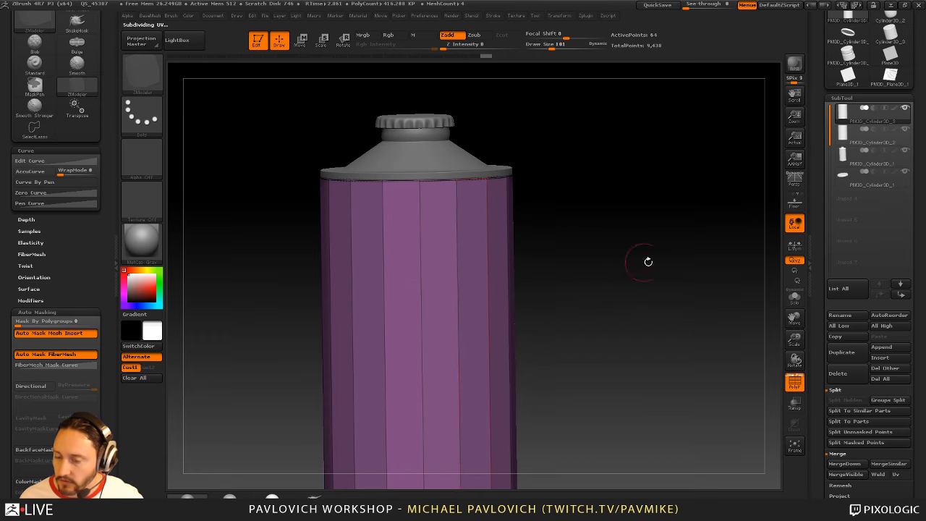
{"action": "left_click_drag", "start_coordinate": [625, 259], "coordinate": [680, 225]}
{"action": "left_click", "coordinate": [796, 296]}
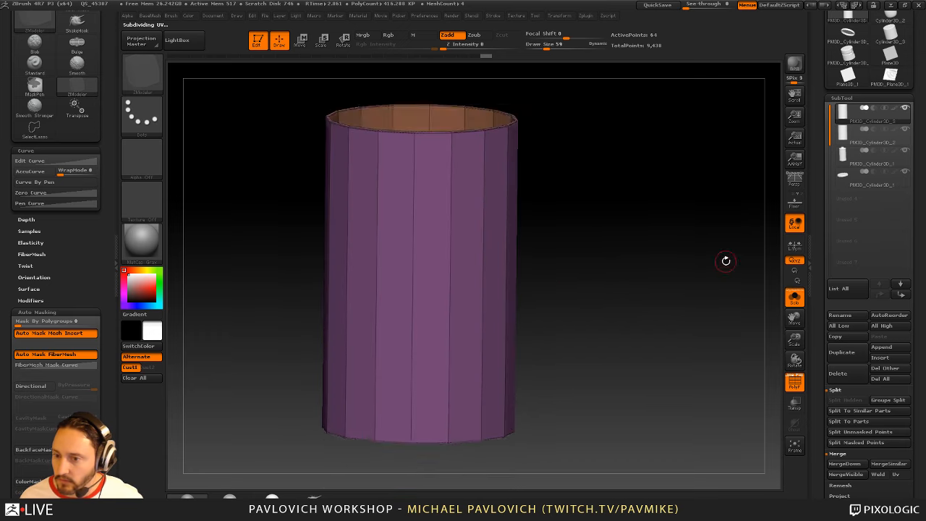
{"action": "key", "text": "ctrl+shift"}
{"action": "left_click_drag", "start_coordinate": [669, 194], "coordinate": [716, 232], "text": "ctrl+shift"}
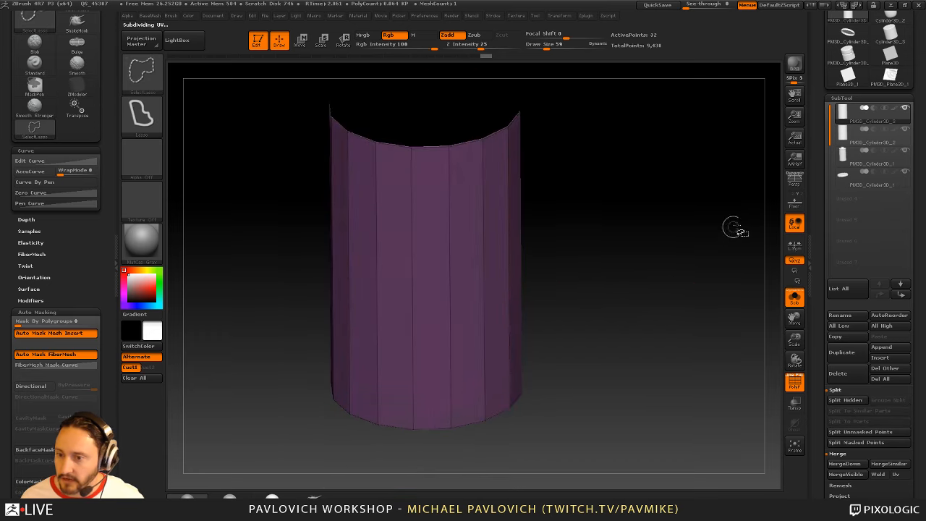
{"action": "key", "text": "2"}
{"action": "left_click", "coordinate": [714, 217]}
Insert nine evenly spaced horizontal edge loops around the single-sided wall with the ZModeler brush
{"action": "key", "text": "space"}
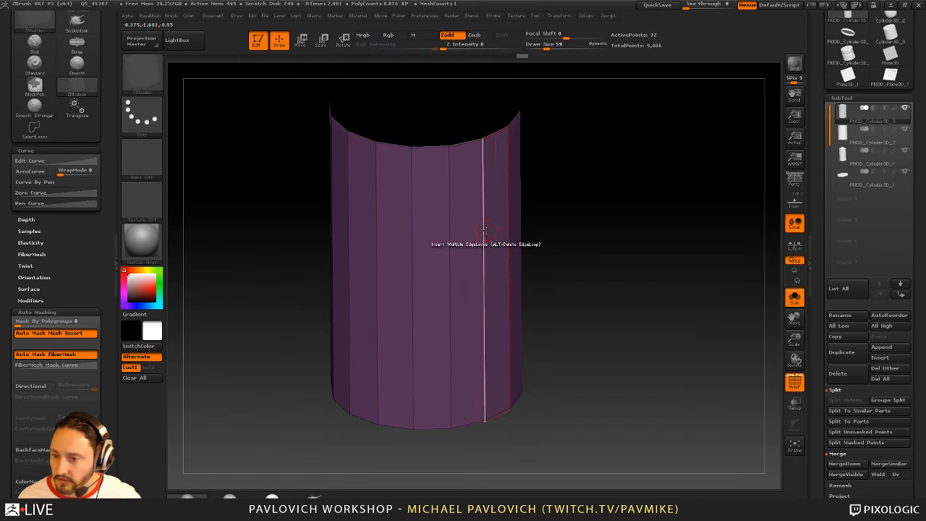
{"action": "left_click_drag", "start_coordinate": [483, 239], "coordinate": [481, 292]}
{"action": "left_click_drag", "start_coordinate": [482, 282], "coordinate": [485, 264]}
{"action": "left_click_drag", "start_coordinate": [631, 267], "coordinate": [655, 270]}
Remove all creases from the wall and subdivide it three times
{"action": "key", "text": "2"}
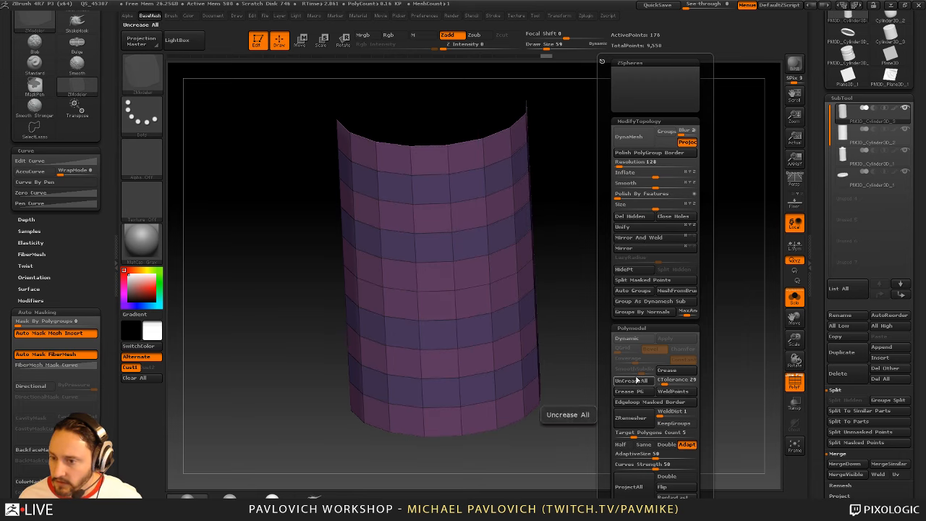
{"action": "left_click", "coordinate": [636, 380]}
{"action": "key", "text": "ctrl+d"}
{"action": "key", "text": "ctrl+d"}
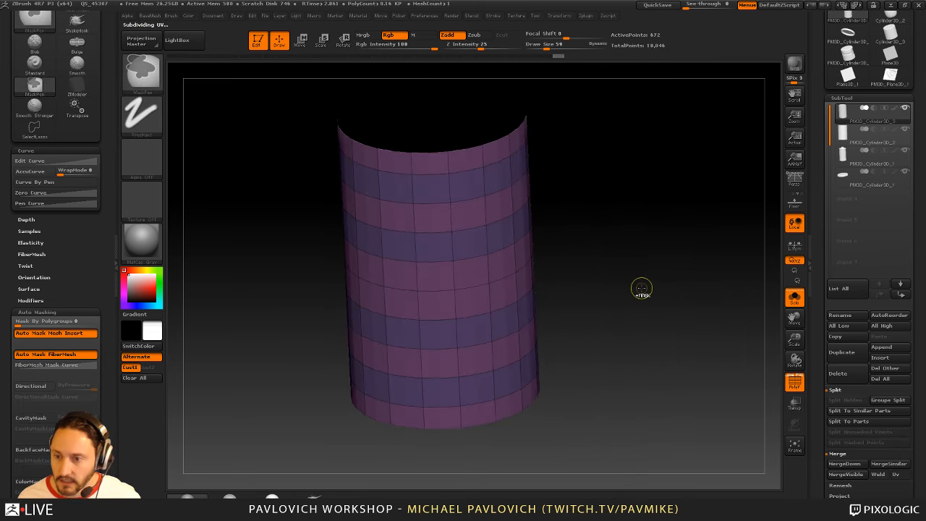
{"action": "key", "text": "ctrl+d"}
Hide the polygroup wireframe and delete the wall's lower subdivision levels
{"action": "left_click", "coordinate": [801, 387]}
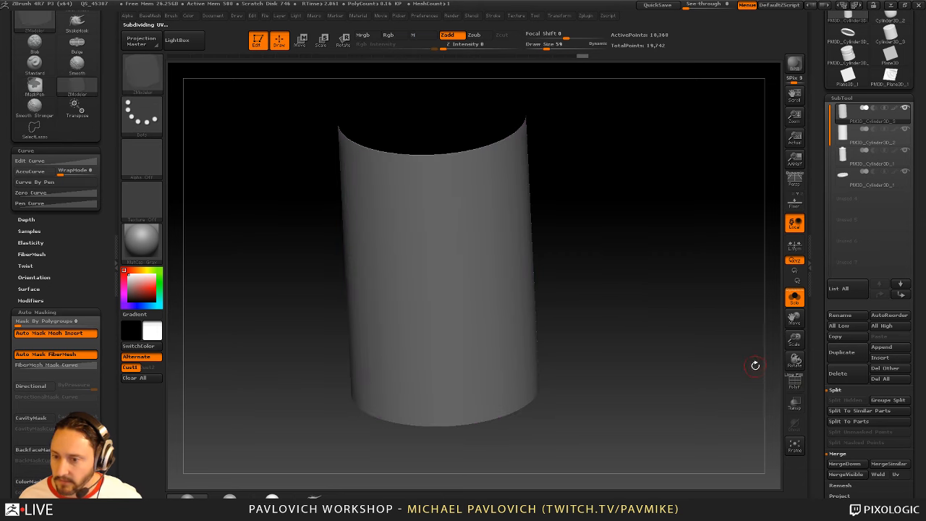
{"action": "left_click_drag", "start_coordinate": [832, 380], "coordinate": [832, 209]}
{"action": "left_click", "coordinate": [843, 388]}
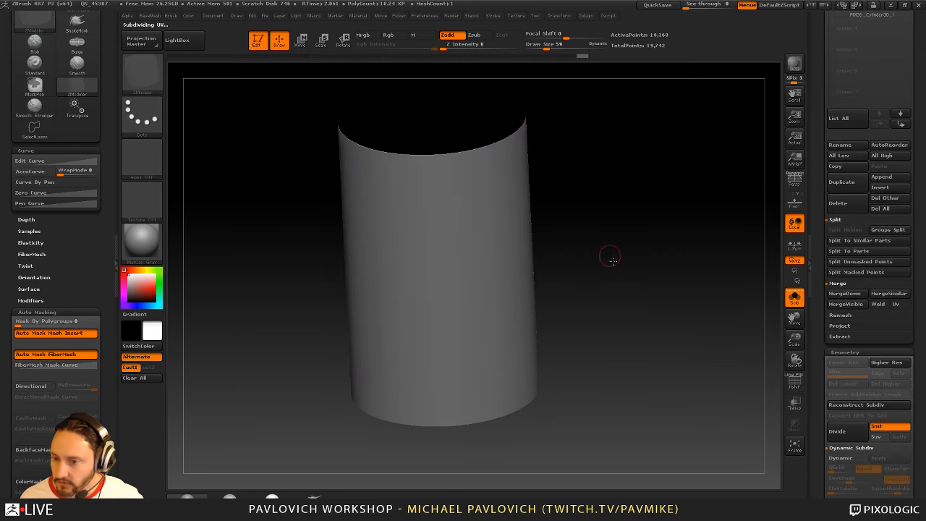
Switch to the Standard brush and mask one large and two smaller spots on the upper half of the wall
{"action": "key", "text": "s"}
{"action": "mouse_move", "coordinate": [612, 258]}
{"action": "left_mouse_down"}
{"action": "mouse_move", "coordinate": [477, 271]}
{"action": "mouse_move", "coordinate": [474, 262]}
{"action": "left_mouse_up"}
{"action": "key", "text": "b"}
{"action": "key", "text": "s"}
{"action": "key", "text": "t"}
{"action": "mouse_move", "coordinate": [602, 254]}
{"action": "left_mouse_down"}
{"action": "mouse_move", "coordinate": [639, 252]}
{"action": "mouse_move", "coordinate": [573, 253]}
{"action": "left_mouse_up"}
{"action": "left_click_drag", "start_coordinate": [490, 264], "coordinate": [491, 270], "text": "ctrl"}
{"action": "left_click_drag", "start_coordinate": [641, 250], "coordinate": [668, 248], "text": "shift"}
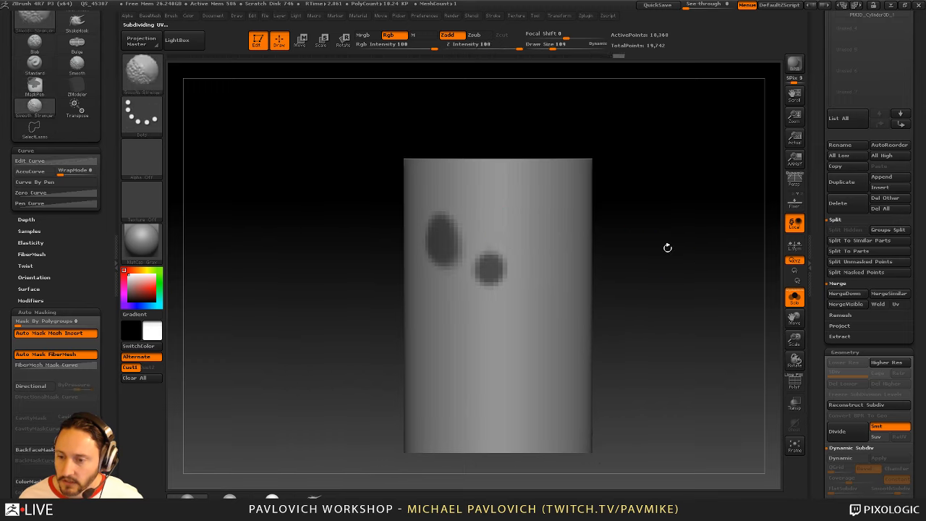
{"action": "key", "text": "s"}
{"action": "left_click_drag", "start_coordinate": [513, 203], "coordinate": [506, 213]}
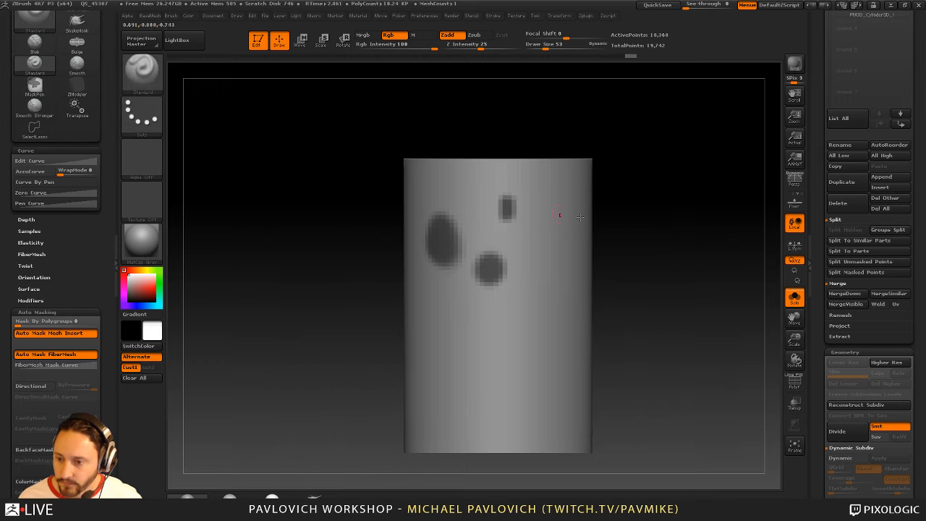
Mask four more irregular spots around the middle of the cylindrical wall, varying the brush size
{"action": "left_click_drag", "start_coordinate": [623, 233], "coordinate": [628, 248]}
{"action": "key", "text": "s"}
{"action": "left_click_drag", "start_coordinate": [531, 274], "coordinate": [520, 275]}
{"action": "left_click_drag", "start_coordinate": [631, 266], "coordinate": [690, 275]}
{"action": "left_click_drag", "start_coordinate": [433, 318], "coordinate": [432, 327], "text": "ctrl"}
{"action": "left_click_drag", "start_coordinate": [607, 292], "coordinate": [609, 291], "text": "shift"}
{"action": "left_click_drag", "start_coordinate": [609, 292], "coordinate": [752, 288], "text": "alt"}
{"action": "left_click_drag", "start_coordinate": [459, 274], "coordinate": [460, 282], "text": "ctrl"}
{"action": "left_click_drag", "start_coordinate": [636, 273], "coordinate": [578, 276], "text": "shift"}
{"action": "left_click_drag", "start_coordinate": [490, 284], "coordinate": [489, 288], "text": "ctrl"}
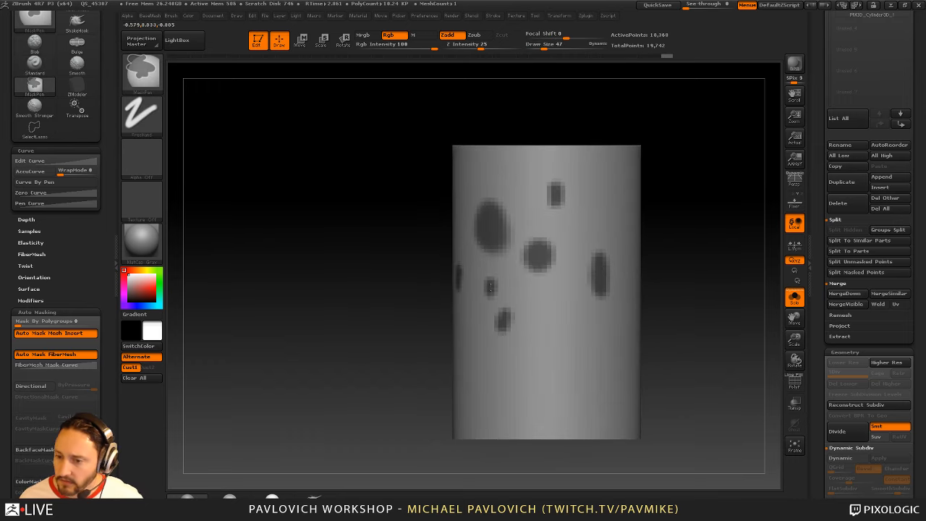
Mask additional small spots on the lower part and the remaining sides of the wall
{"action": "left_click_drag", "start_coordinate": [685, 266], "coordinate": [622, 252], "text": "alt"}
{"action": "left_click_drag", "start_coordinate": [493, 303], "coordinate": [495, 331], "text": "ctrl"}
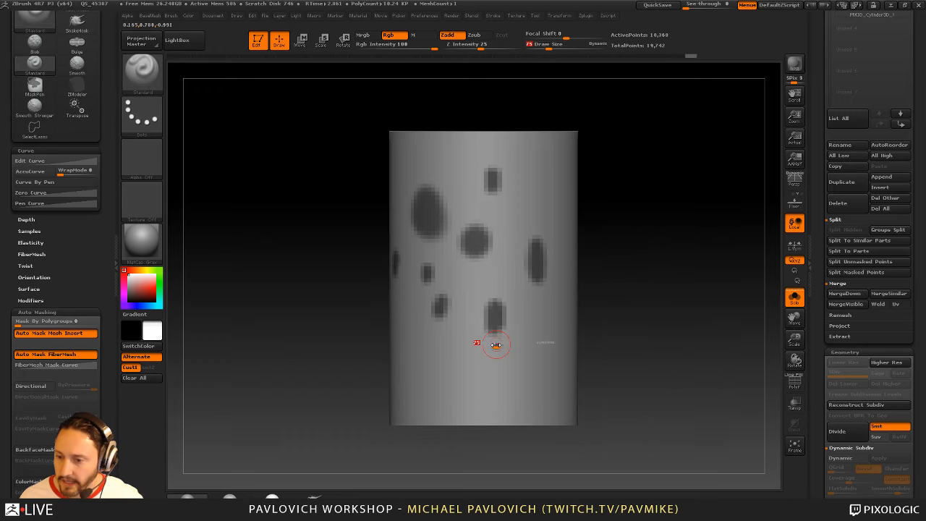
{"action": "left_click_drag", "start_coordinate": [450, 361], "coordinate": [452, 372], "text": "ctrl"}
{"action": "left_click_drag", "start_coordinate": [605, 301], "coordinate": [644, 301]}
{"action": "left_click_drag", "start_coordinate": [379, 329], "coordinate": [380, 338], "text": "ctrl"}
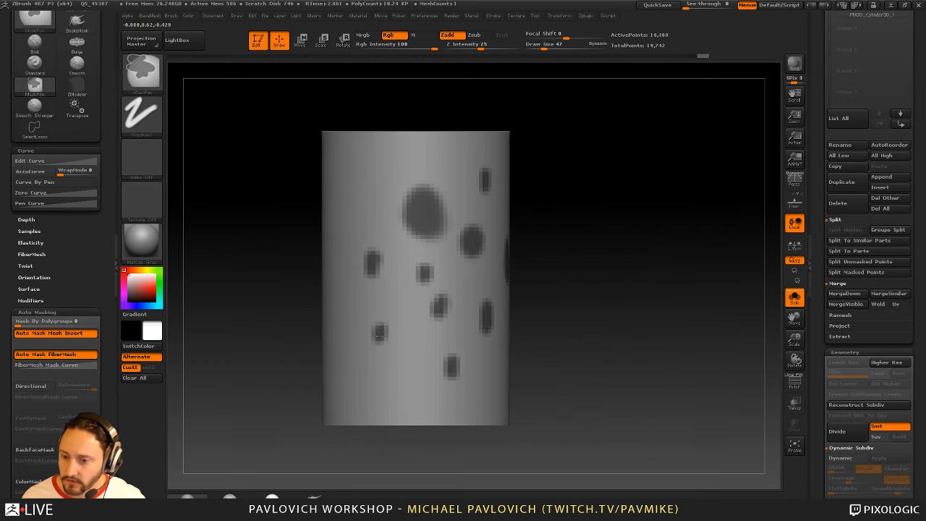
{"action": "left_click_drag", "start_coordinate": [615, 220], "coordinate": [553, 254], "text": "alt"}
{"action": "left_click_drag", "start_coordinate": [486, 213], "coordinate": [483, 228], "text": "ctrl"}
{"action": "left_click_drag", "start_coordinate": [596, 235], "coordinate": [637, 235]}
{"action": "left_click_drag", "start_coordinate": [636, 235], "coordinate": [679, 273], "text": "alt"}
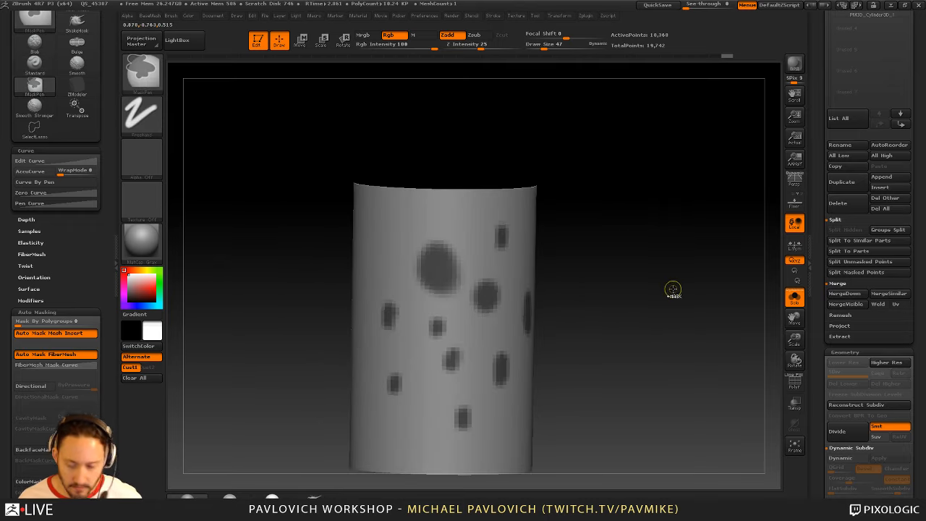
Turn the masked spots into their own polygroup and isolate that polygroup with the SelectRect brush
{"action": "key", "text": "ctrl+w"}
{"action": "key", "text": "shift+f"}
{"action": "left_click", "coordinate": [427, 253], "text": "ctrl+shift"}
{"action": "left_click", "coordinate": [659, 250], "text": "ctrl+shift"}
{"action": "left_click", "coordinate": [144, 75], "text": "ctrl+shift"}
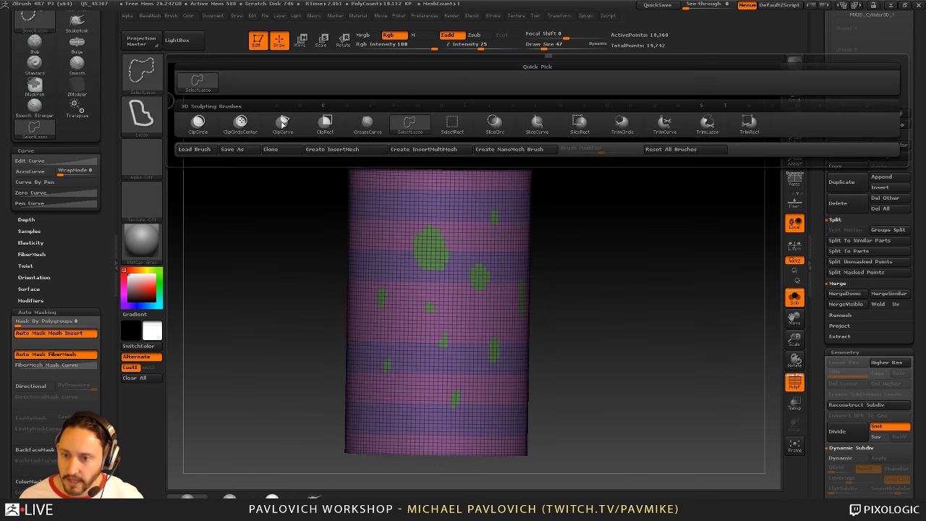
{"action": "left_click", "coordinate": [463, 127], "text": "ctrl+shift"}
{"action": "left_click", "coordinate": [436, 250], "text": "ctrl+shift"}
Mask the isolated spots by border, invert the mask, and smooth their jagged outlines with Polish By Features
{"action": "key", "text": "ctrl+b"}
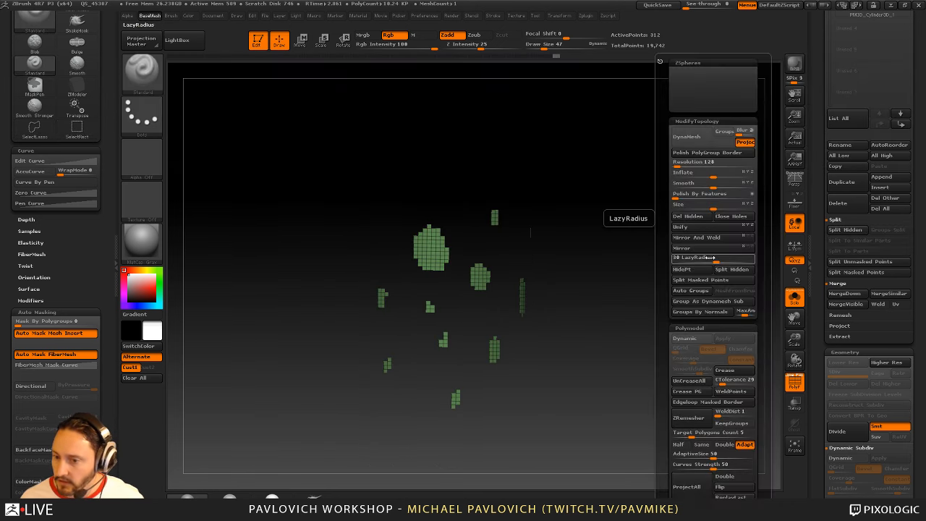
{"action": "left_click_drag", "start_coordinate": [818, 361], "coordinate": [821, 218]}
{"action": "left_click", "coordinate": [841, 228]}
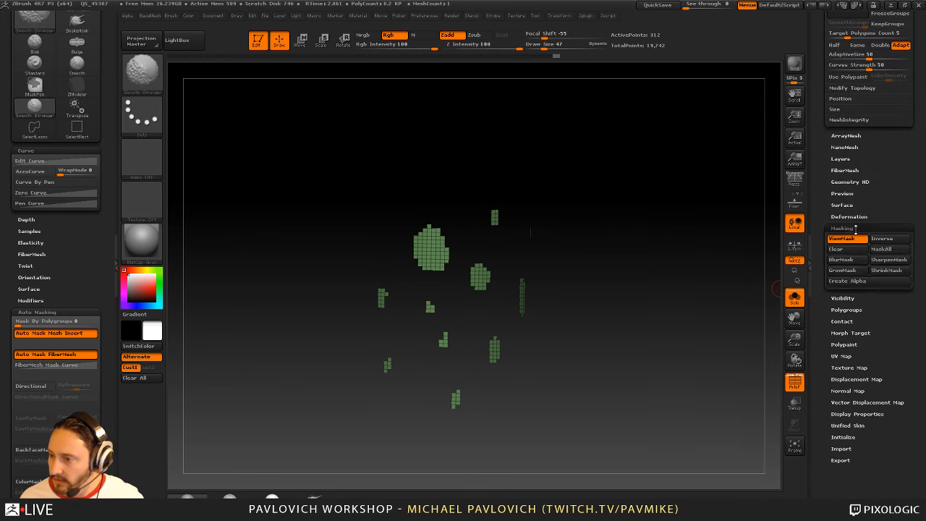
{"action": "left_click", "coordinate": [868, 304]}
{"action": "left_click", "coordinate": [656, 313], "text": "ctrl"}
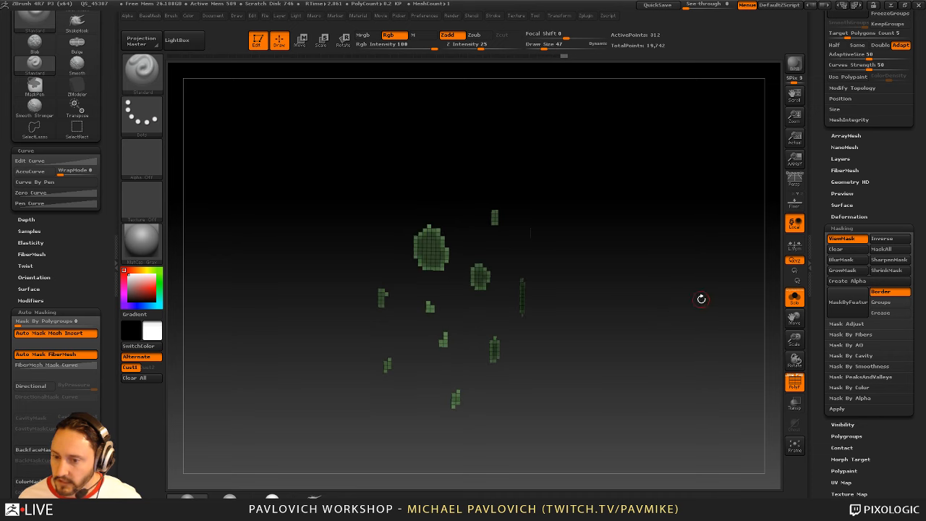
{"action": "key", "text": "2"}
{"action": "left_click", "coordinate": [695, 194]}
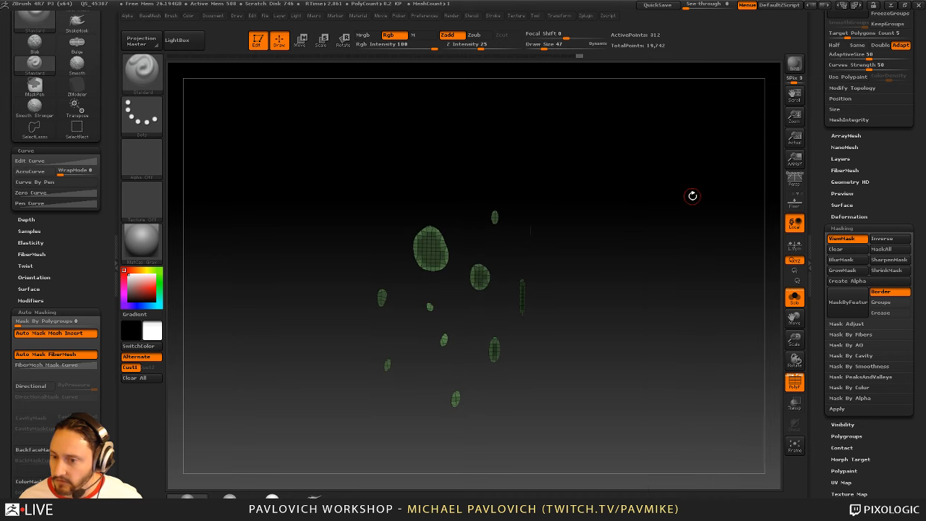
Try to ZRemesh the isolated spots with the target polygon count set to Same
{"action": "left_click_drag", "start_coordinate": [818, 186], "coordinate": [812, 291]}
{"action": "left_click", "coordinate": [855, 424]}
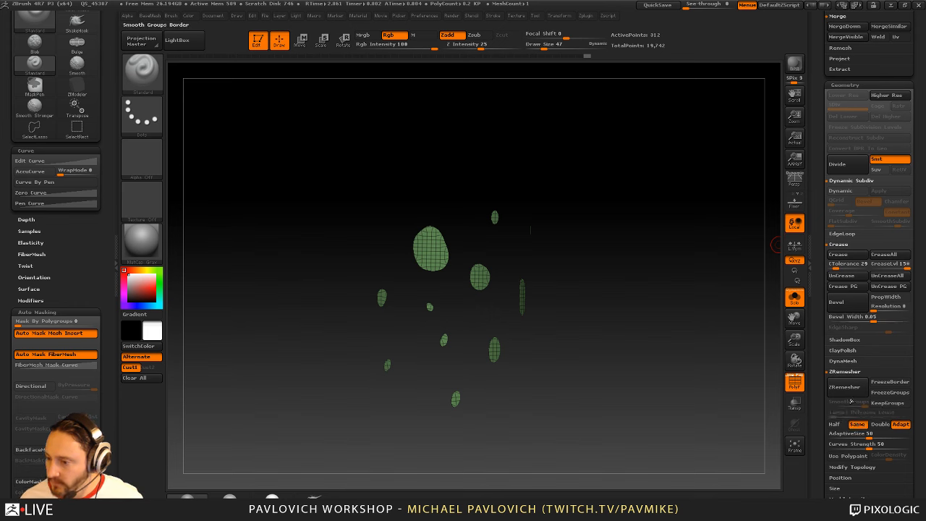
{"action": "left_click", "coordinate": [842, 392]}
{"action": "key", "text": "ctrl+z"}
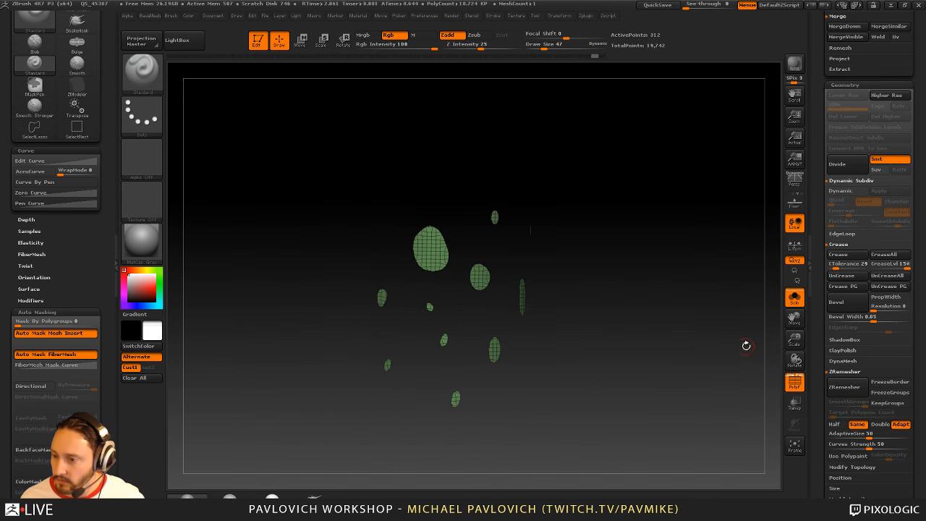
Delete the hidden geometry around the isolated spots and ZRemesh them with Adaptive Size set to 0
{"action": "key", "text": "2"}
{"action": "left_click", "coordinate": [724, 219]}
{"action": "left_click_drag", "start_coordinate": [856, 434], "coordinate": [830, 434]}
{"action": "left_click", "coordinate": [844, 386]}
{"action": "left_click_drag", "start_coordinate": [655, 224], "coordinate": [713, 233], "text": "alt"}
Thicken the spots with the ZModeler QMesh action targeting All Polygons, and preview them with Dynamic Subdivision
{"action": "key", "text": "b"}
{"action": "key", "text": "z"}
{"action": "key", "text": "m"}
{"action": "key", "text": "space"}
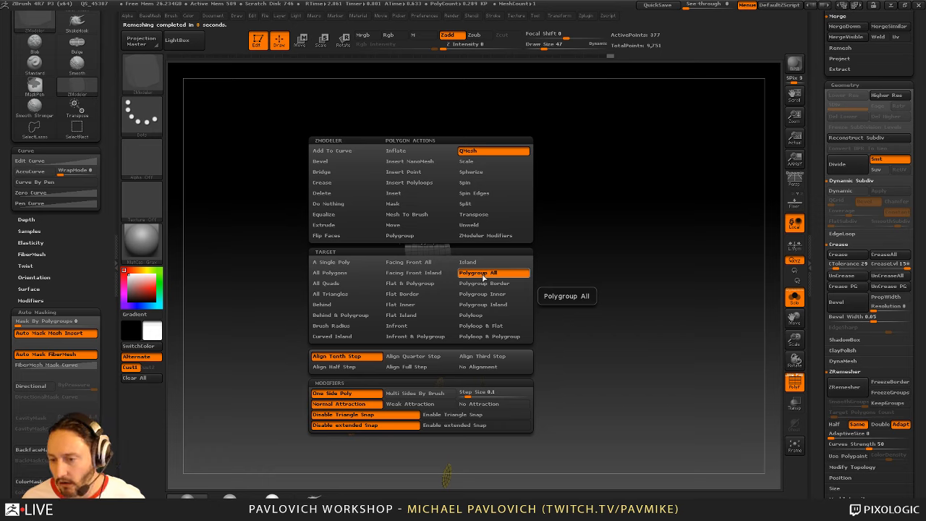
{"action": "left_click", "coordinate": [334, 263]}
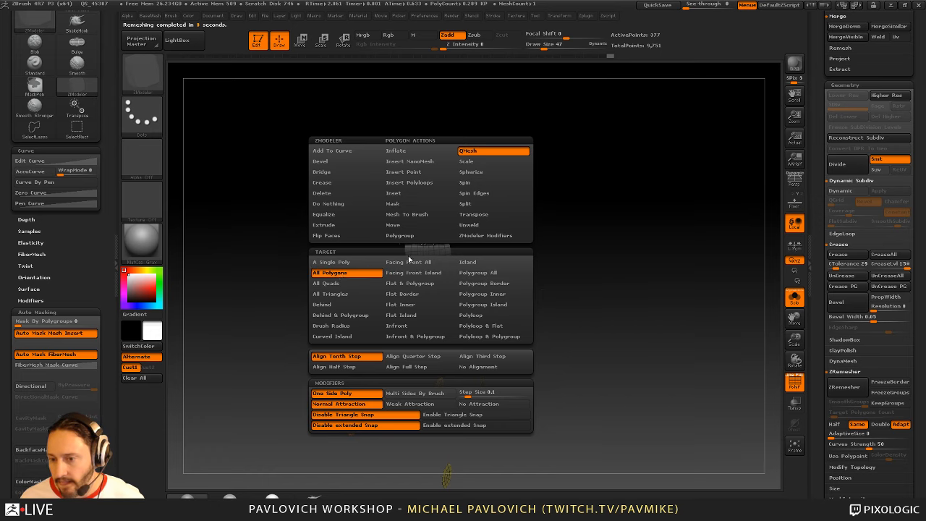
{"action": "mouse_move", "coordinate": [542, 224]}
{"action": "left_mouse_down"}
{"action": "mouse_move", "coordinate": [606, 208]}
{"action": "mouse_move", "coordinate": [534, 211]}
{"action": "left_mouse_up"}
{"action": "left_click_drag", "start_coordinate": [427, 239], "coordinate": [436, 243]}
{"action": "left_click_drag", "start_coordinate": [596, 242], "coordinate": [674, 233]}
{"action": "key", "text": "d"}
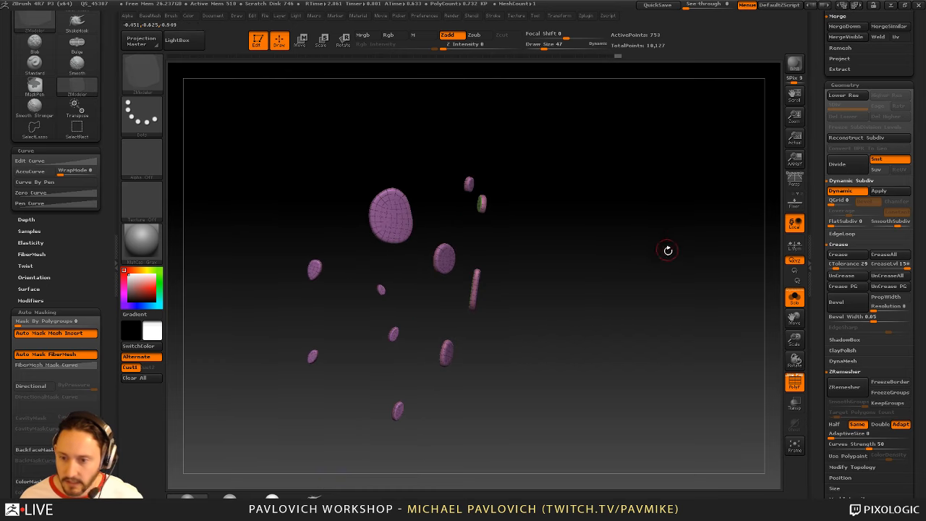
Hide the polygon wireframe and show the raised spots together with the rest of the can
{"action": "left_click", "coordinate": [793, 382]}
{"action": "left_click_drag", "start_coordinate": [712, 340], "coordinate": [742, 276]}
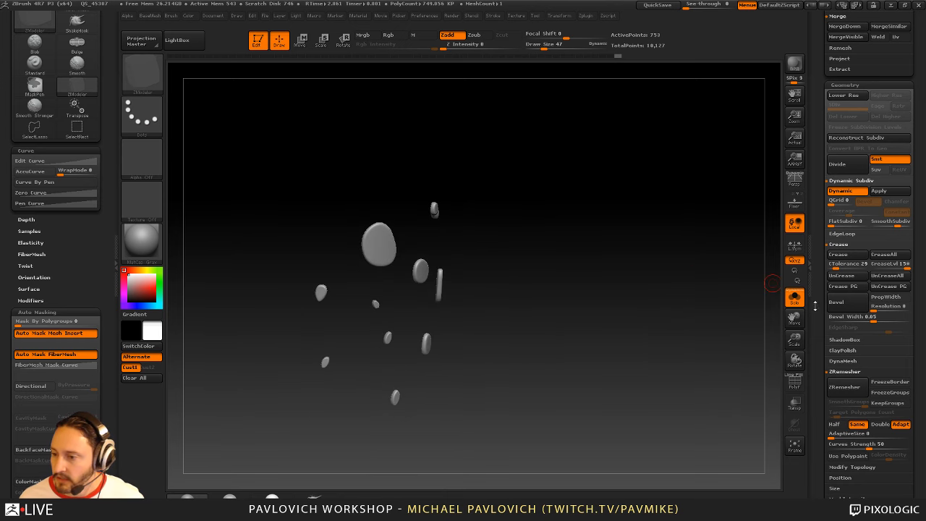
{"action": "left_click_drag", "start_coordinate": [812, 295], "coordinate": [813, 430]}
{"action": "left_click", "coordinate": [794, 297]}
{"action": "mouse_move", "coordinate": [713, 278]}
{"action": "left_mouse_down", "text": "shift"}
{"action": "mouse_move", "coordinate": [660, 270]}
{"action": "mouse_move", "coordinate": [685, 275]}
{"action": "mouse_move", "coordinate": [664, 258]}
{"action": "left_mouse_up", "text": "shift"}
Smooth the raised spots around the can individually using a draw size of 170
{"action": "key", "text": "s"}
{"action": "left_click", "coordinate": [662, 272]}
{"action": "key", "text": "b"}
{"action": "key", "text": "s"}
{"action": "key", "text": "t"}
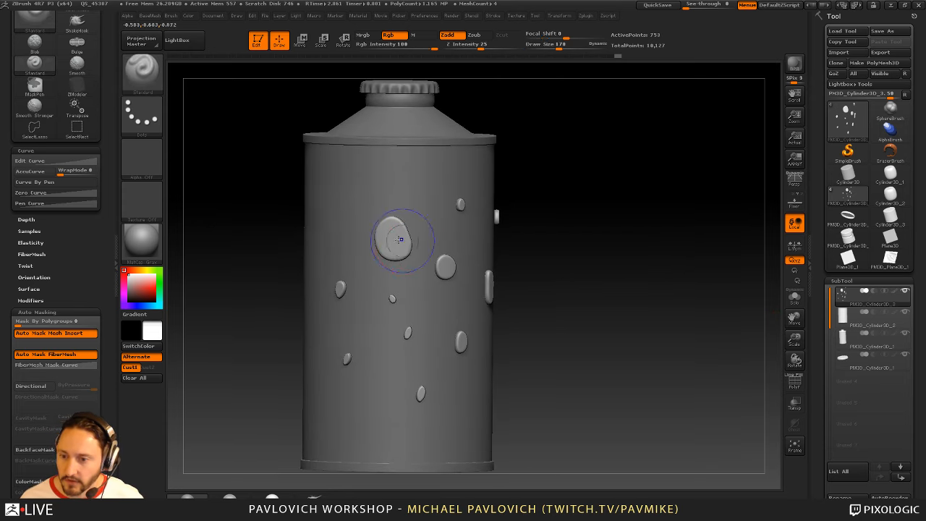
{"action": "mouse_move", "coordinate": [401, 240]}
{"action": "left_mouse_down", "text": "shift"}
{"action": "mouse_move", "coordinate": [396, 253]}
{"action": "mouse_move", "coordinate": [395, 240]}
{"action": "left_mouse_up", "text": "shift"}
{"action": "left_click_drag", "start_coordinate": [446, 264], "coordinate": [447, 269], "text": "shift"}
{"action": "left_click_drag", "start_coordinate": [563, 254], "coordinate": [496, 252]}
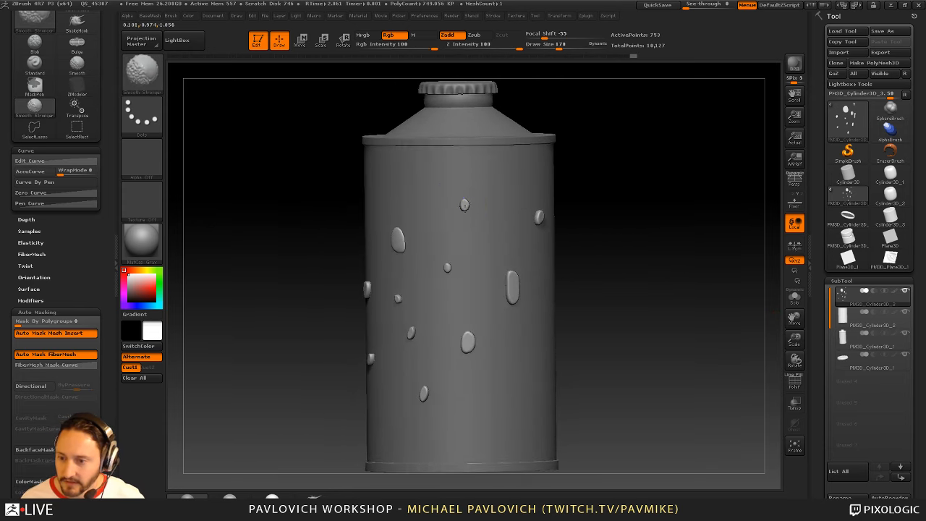
{"action": "left_click_drag", "start_coordinate": [512, 296], "coordinate": [513, 281], "text": "shift"}
{"action": "left_click_drag", "start_coordinate": [538, 222], "coordinate": [539, 215], "text": "shift"}
{"action": "mouse_move", "coordinate": [671, 295]}
{"action": "left_mouse_down", "text": "alt"}
{"action": "mouse_move", "coordinate": [662, 244]}
{"action": "mouse_move", "coordinate": [689, 244]}
{"action": "left_mouse_up", "text": "alt"}
{"action": "left_click_drag", "start_coordinate": [471, 293], "coordinate": [472, 286], "text": "shift"}
{"action": "left_click_drag", "start_coordinate": [429, 344], "coordinate": [428, 338], "text": "shift"}
{"action": "mouse_move", "coordinate": [396, 253]}
{"action": "left_mouse_down", "text": "shift"}
{"action": "mouse_move", "coordinate": [398, 243]}
{"action": "mouse_move", "coordinate": [356, 236]}
{"action": "left_mouse_up", "text": "shift"}
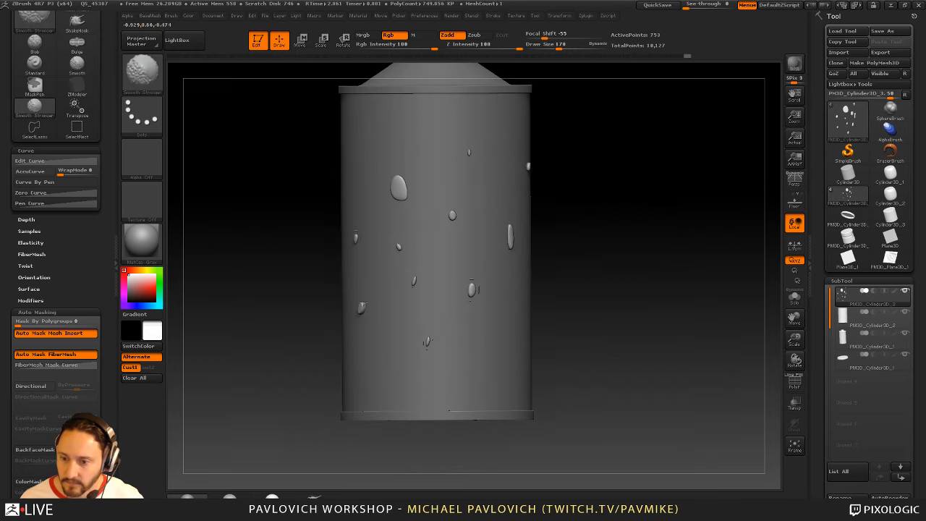
{"action": "left_click_drag", "start_coordinate": [361, 312], "coordinate": [361, 305], "text": "shift"}
{"action": "mouse_move", "coordinate": [624, 225]}
{"action": "left_mouse_down"}
{"action": "mouse_move", "coordinate": [643, 246]}
{"action": "mouse_move", "coordinate": [615, 240]}
{"action": "mouse_move", "coordinate": [617, 231]}
{"action": "left_mouse_up"}
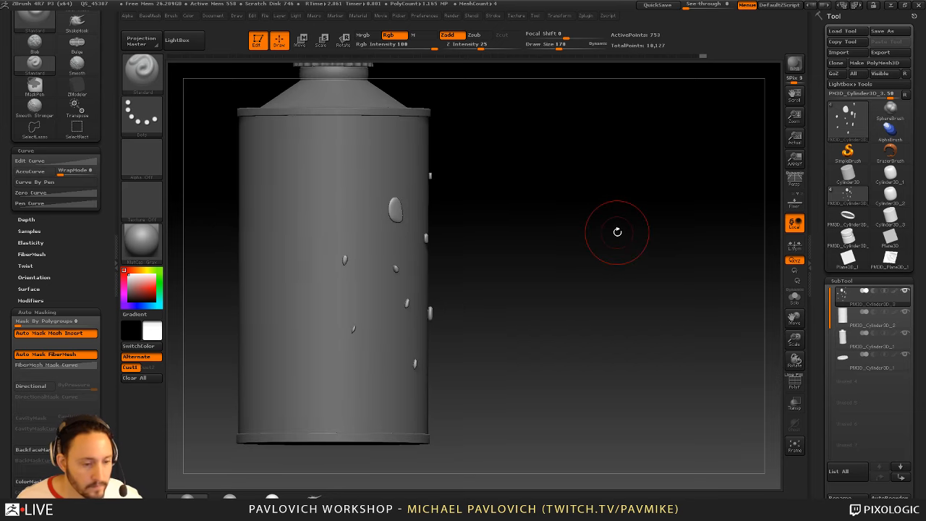
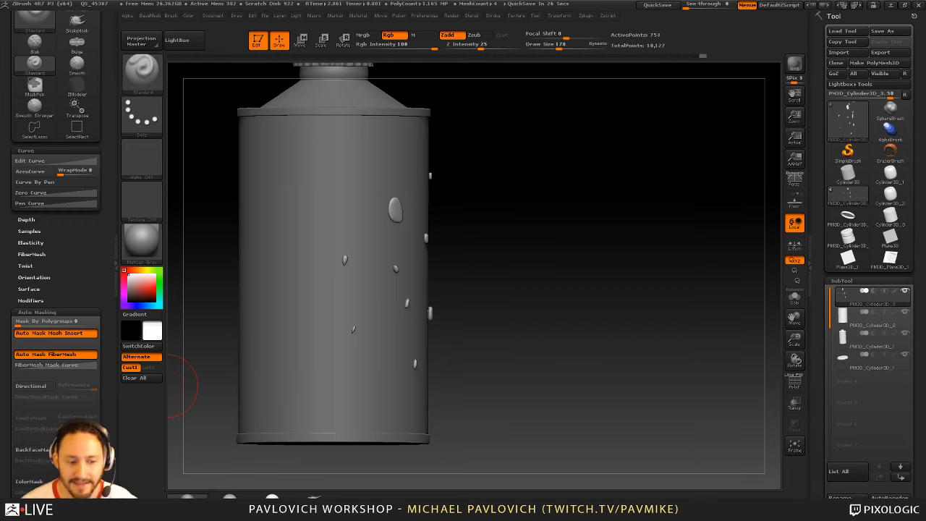
Send the can with its spots to KeyShot, pause the real-time render there, and return to ZBrush
{"action": "left_click_drag", "start_coordinate": [593, 267], "coordinate": [533, 273]}
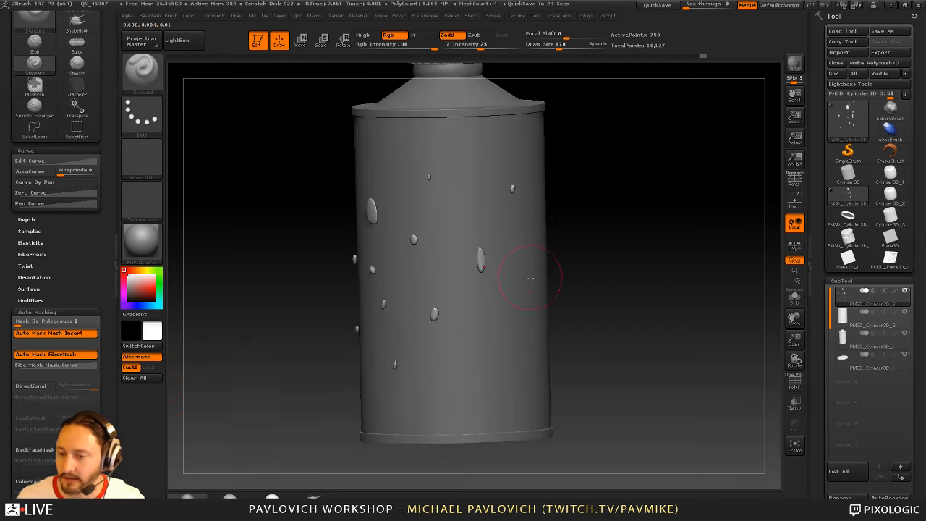
{"action": "mouse_move", "coordinate": [642, 168]}
{"action": "left_mouse_down", "text": "alt"}
{"action": "mouse_move", "coordinate": [643, 181]}
{"action": "mouse_move", "coordinate": [634, 177]}
{"action": "left_mouse_up", "text": "alt"}
{"action": "key", "text": "s"}
{"action": "key", "text": "super"}
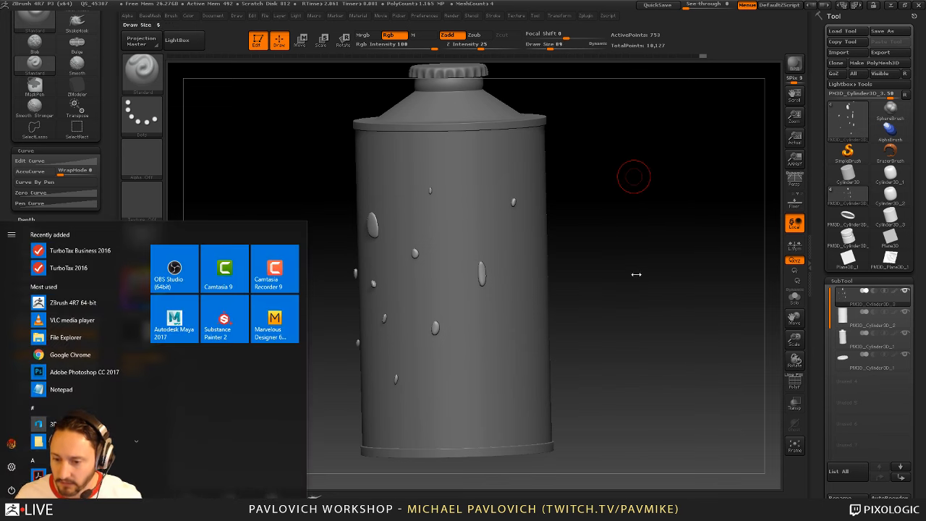
{"action": "left_click_drag", "start_coordinate": [637, 273], "coordinate": [647, 275]}
{"action": "left_click", "coordinate": [417, 21]}
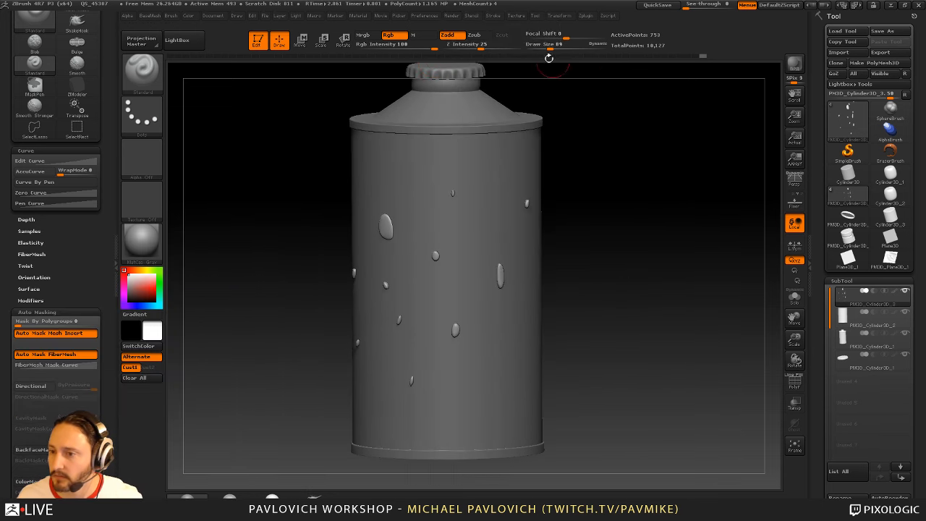
{"action": "left_click", "coordinate": [471, 17]}
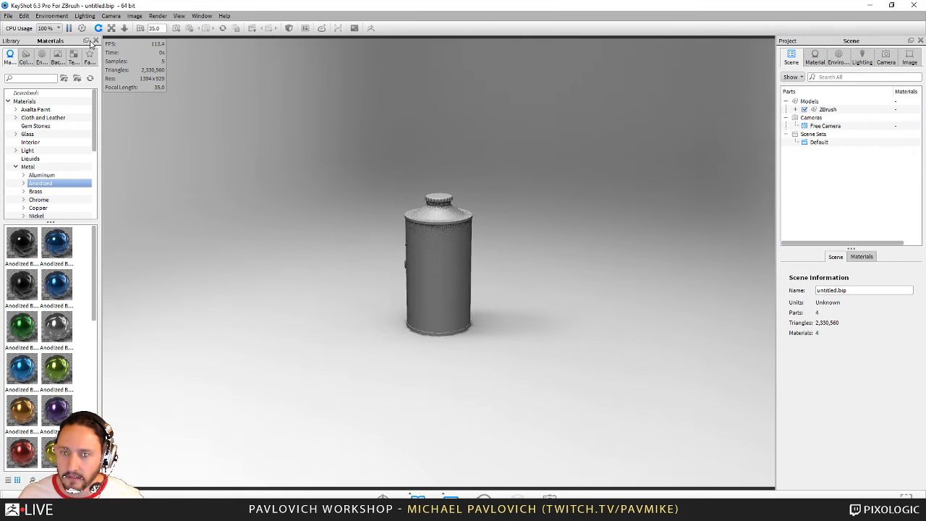
{"action": "left_click", "coordinate": [69, 28]}
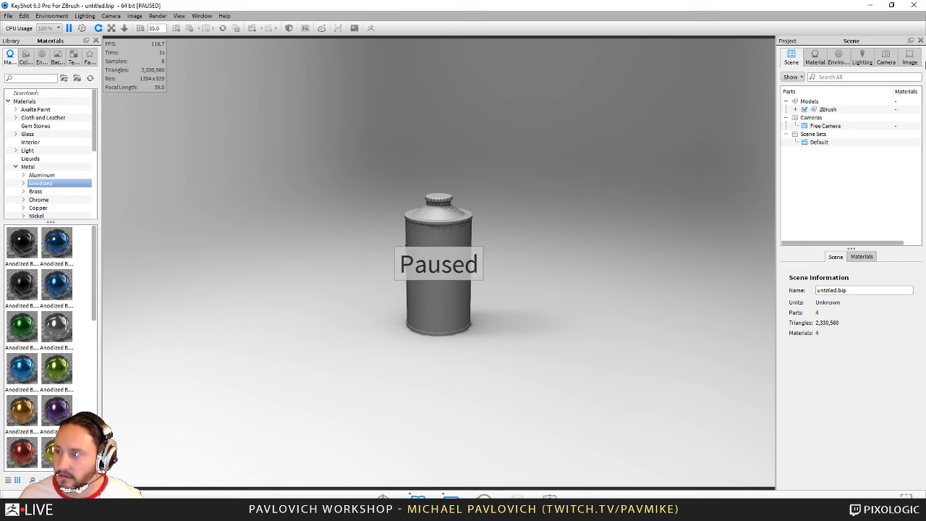
{"action": "left_click", "coordinate": [868, 8]}
Isolate the cylindrical sleeve subtool, show its polygon wireframe, and turn off its Dynamic Subdivision smoothing
{"action": "key", "text": "s"}
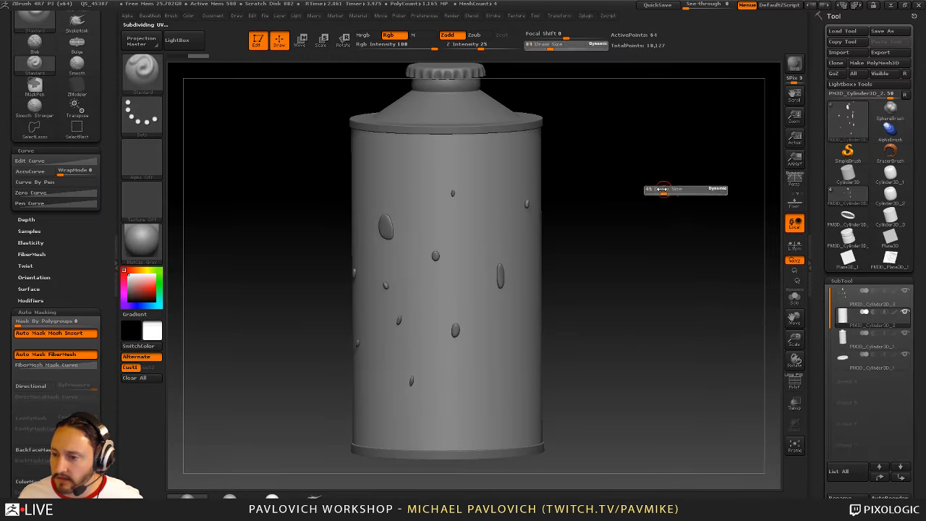
{"action": "left_click_drag", "start_coordinate": [664, 189], "coordinate": [659, 189]}
{"action": "left_click_drag", "start_coordinate": [670, 190], "coordinate": [651, 197], "text": "alt"}
{"action": "left_click", "coordinate": [793, 297]}
{"action": "mouse_move", "coordinate": [735, 249]}
{"action": "left_mouse_down"}
{"action": "mouse_move", "coordinate": [720, 297]}
{"action": "mouse_move", "coordinate": [719, 289]}
{"action": "left_mouse_up"}
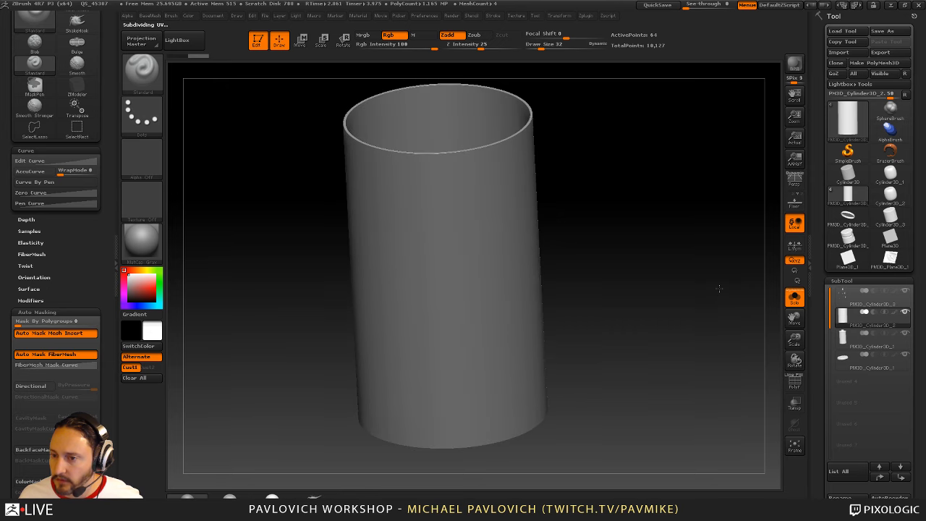
{"action": "left_click", "coordinate": [794, 385]}
{"action": "left_click", "coordinate": [811, 289]}
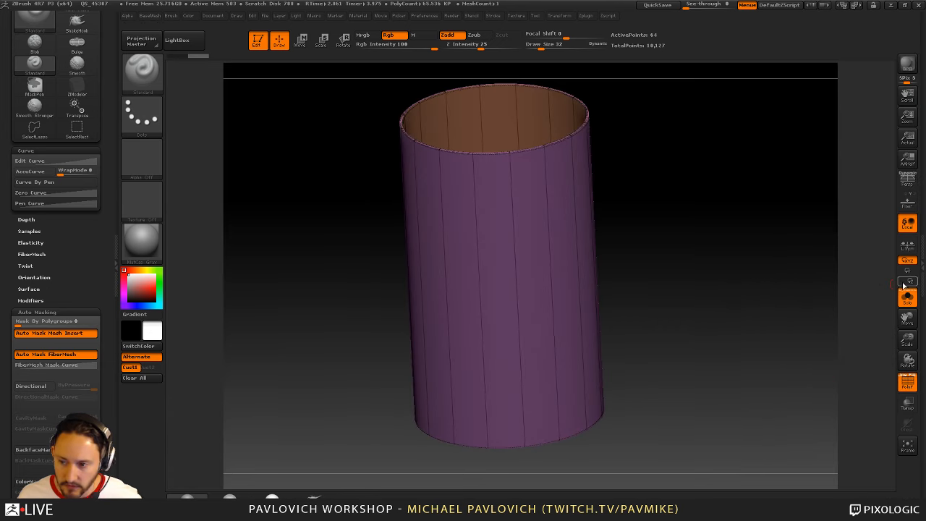
{"action": "left_click", "coordinate": [923, 268]}
{"action": "key", "text": "shift+d"}
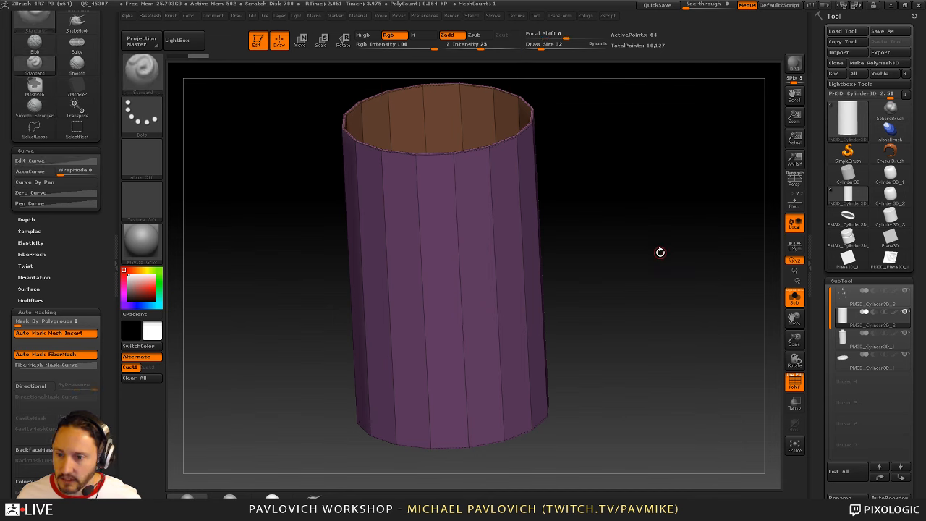
Isolate the sleeve's outer wall with the SelectLasso brush and delete the hidden inner faces
{"action": "left_click", "coordinate": [144, 76], "text": "ctrl+shift"}
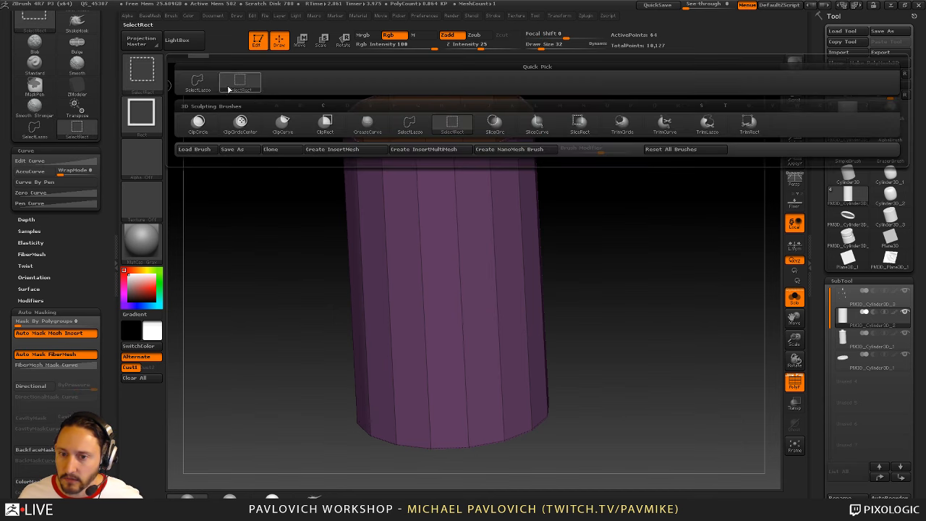
{"action": "left_click", "coordinate": [198, 83], "text": "ctrl+shift"}
{"action": "left_click", "coordinate": [458, 227], "text": "ctrl+shift"}
{"action": "left_click_drag", "start_coordinate": [677, 226], "coordinate": [708, 228], "text": "ctrl+shift"}
{"action": "key", "text": "2"}
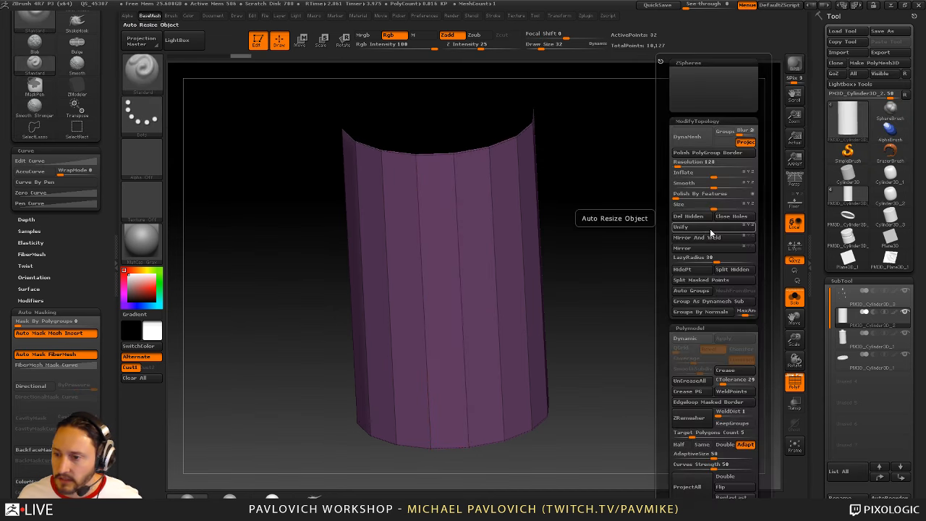
{"action": "left_click", "coordinate": [701, 222]}
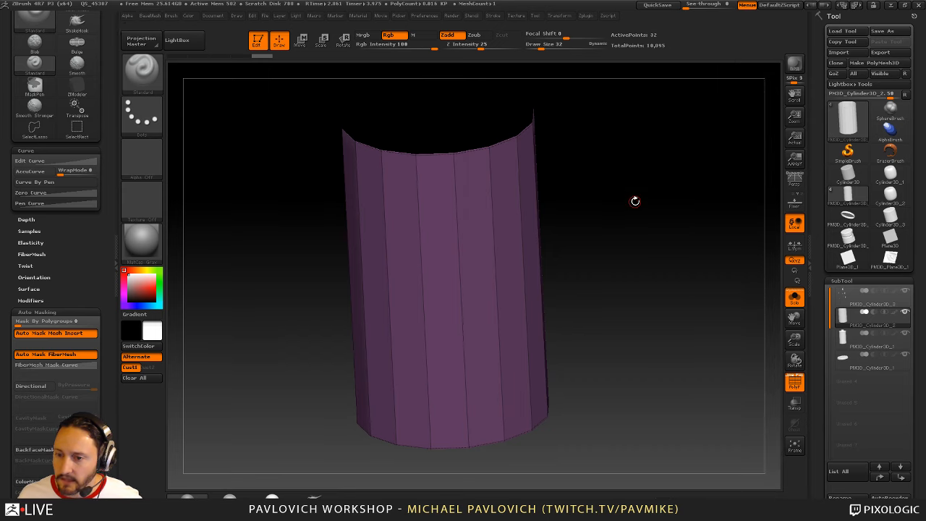
Replace the docked Brush palette with the Zplugin palette and open the UV Master settings
{"action": "mouse_move", "coordinate": [94, 272]}
{"action": "left_mouse_down"}
{"action": "mouse_move", "coordinate": [99, 155]}
{"action": "mouse_move", "coordinate": [95, 294]}
{"action": "left_mouse_up"}
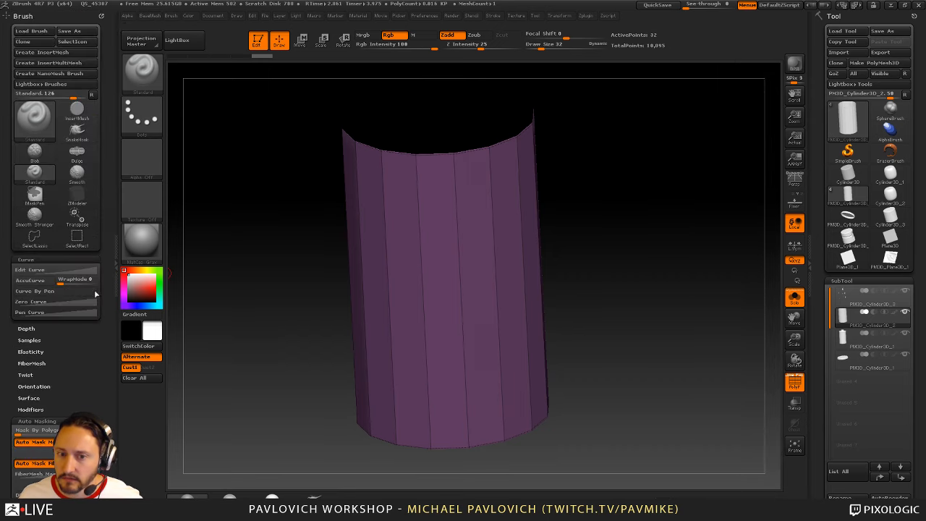
{"action": "left_click", "coordinate": [101, 15]}
{"action": "left_click", "coordinate": [586, 15]}
{"action": "left_click_drag", "start_coordinate": [588, 23], "coordinate": [58, 146]}
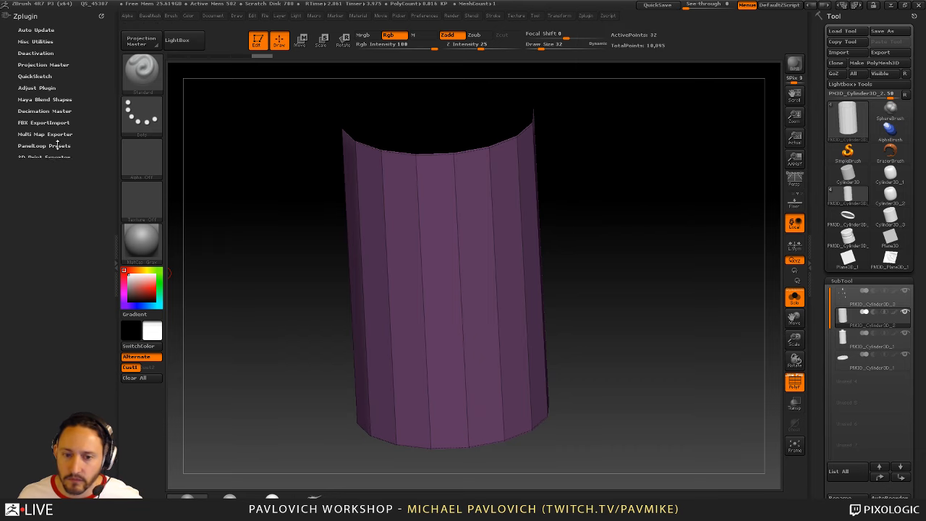
{"action": "key", "text": "shift"}
{"action": "left_click", "coordinate": [29, 191]}
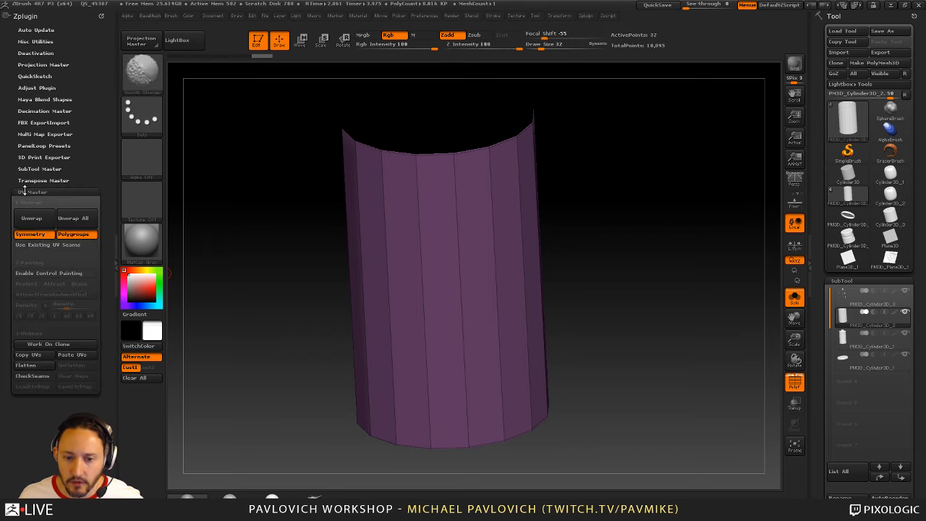
Set up a UV Master working clone of the sleeve's outer wall with the Polygroups option turned off
{"action": "left_click", "coordinate": [31, 345]}
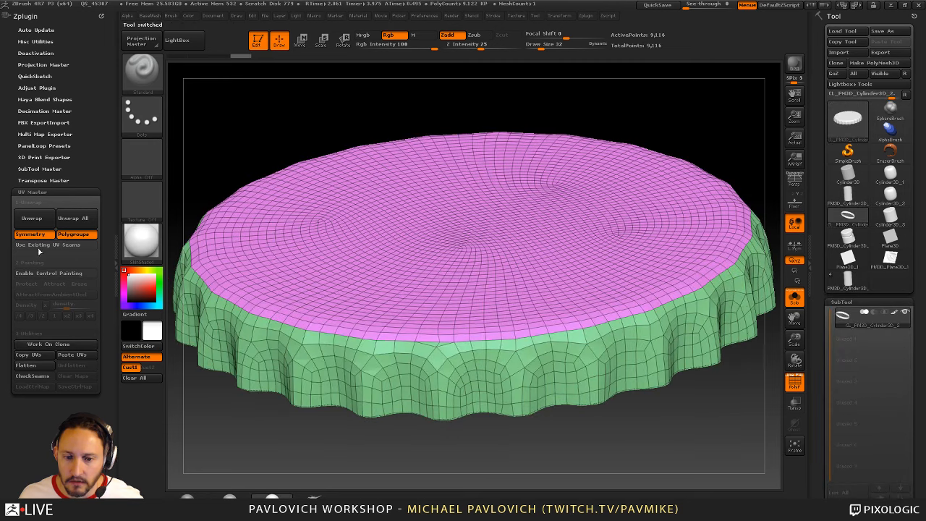
{"action": "left_click", "coordinate": [73, 234]}
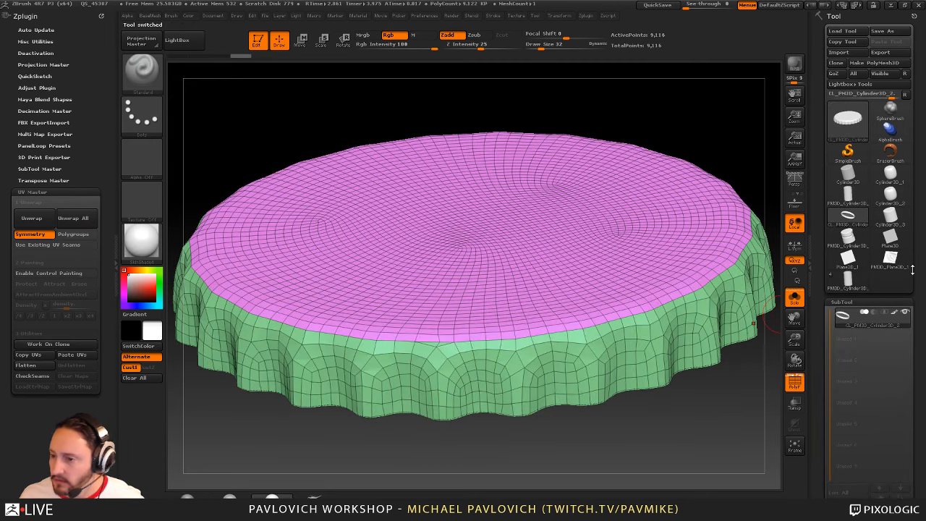
{"action": "left_click", "coordinate": [848, 278]}
{"action": "left_click_drag", "start_coordinate": [531, 119], "coordinate": [577, 193], "text": "alt"}
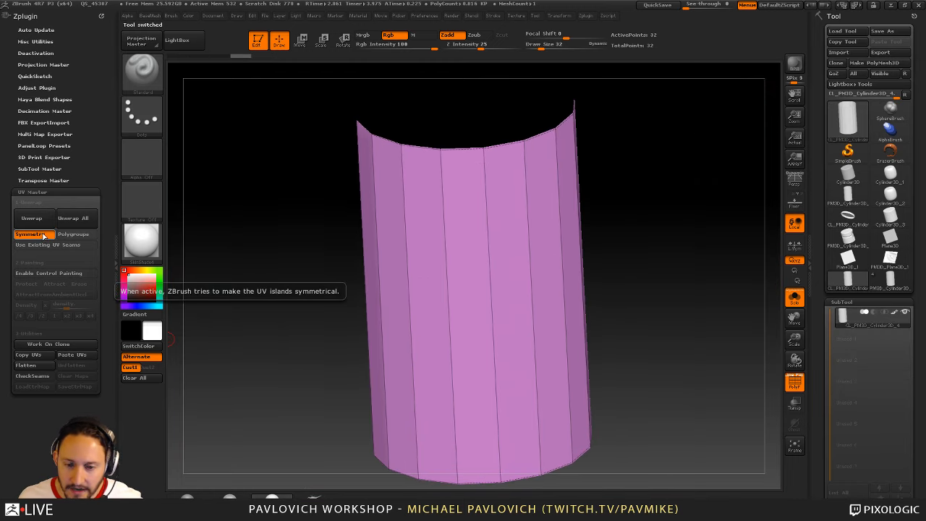
Unwrap the cloned wall, inspect its flattened UV layout, and unflatten it
{"action": "left_click", "coordinate": [33, 370]}
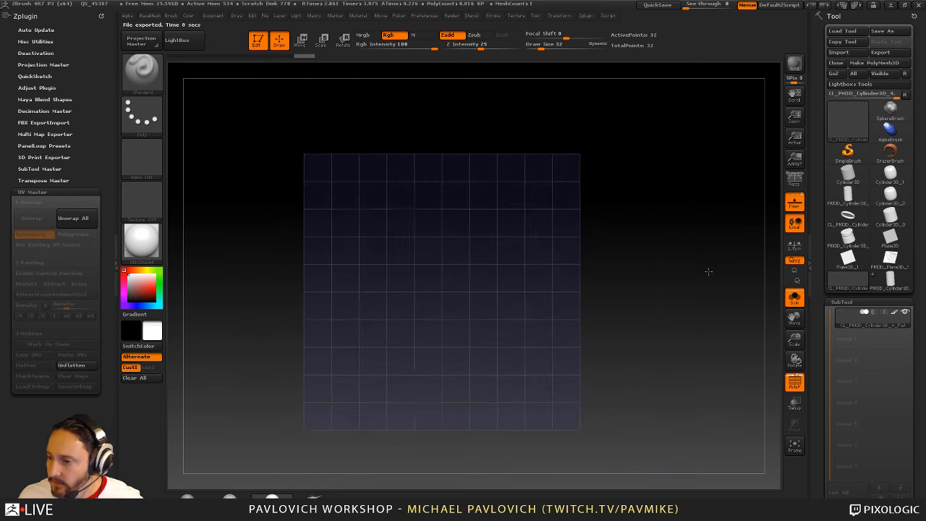
{"action": "left_click", "coordinate": [80, 363]}
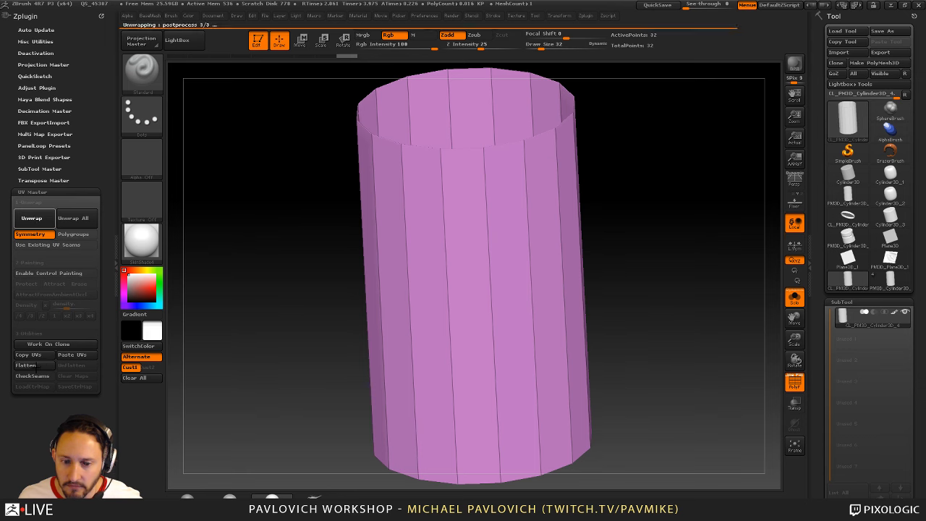
{"action": "left_click", "coordinate": [33, 366]}
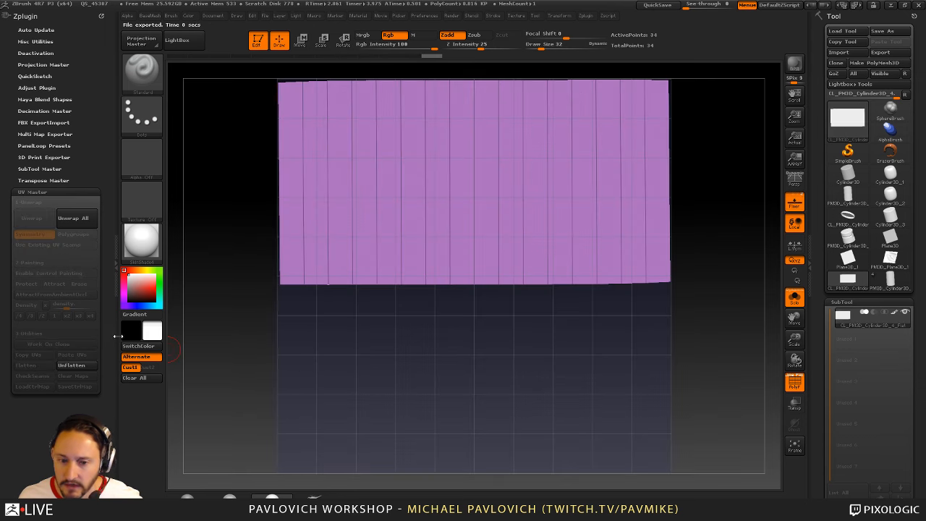
{"action": "left_click", "coordinate": [75, 365]}
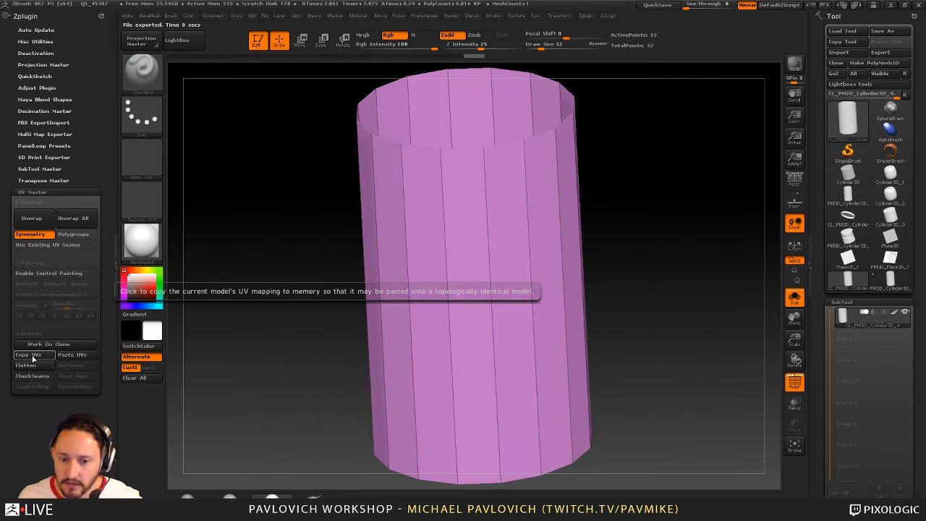
Paste the clone's UVs onto the original sleeve wall and turn off that subtool's polypaint
{"action": "left_click", "coordinate": [889, 281]}
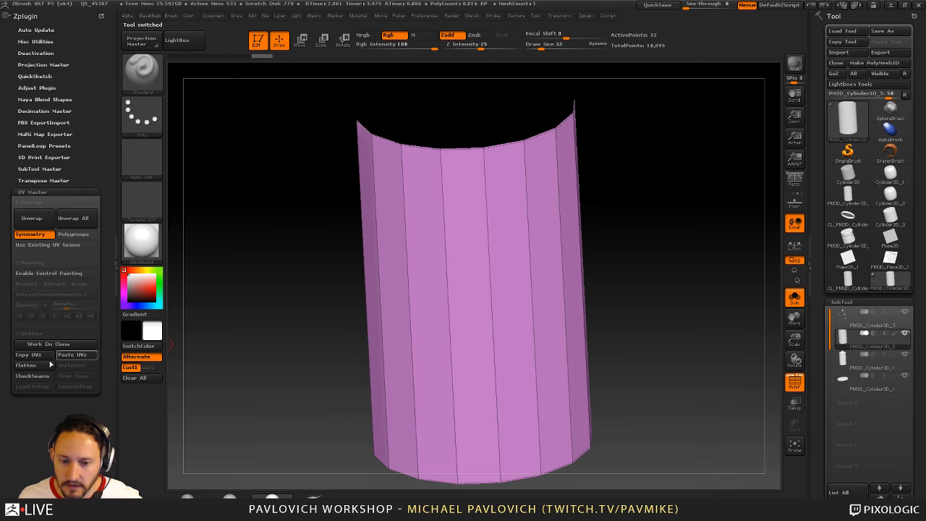
{"action": "left_click", "coordinate": [29, 355]}
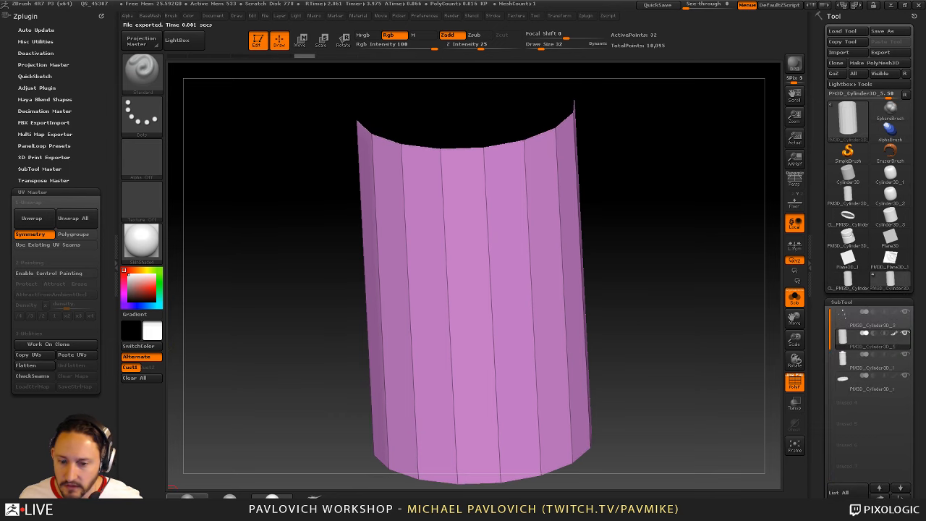
{"action": "left_click_drag", "start_coordinate": [683, 277], "coordinate": [643, 291], "text": "alt"}
{"action": "left_click", "coordinate": [895, 334]}
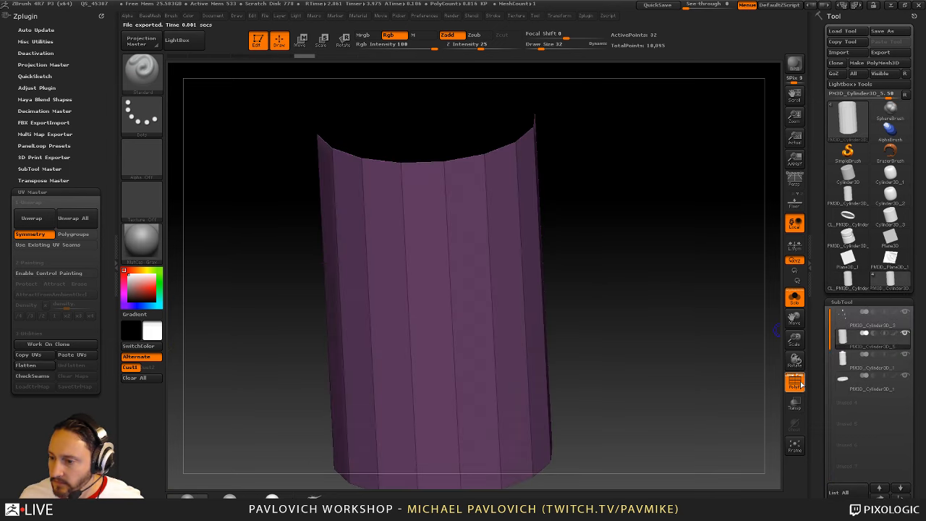
Turn off the wireframe and solo display so the sleeve shows together with the whole can
{"action": "left_click", "coordinate": [794, 382]}
{"action": "left_click", "coordinate": [796, 304]}
{"action": "left_click_drag", "start_coordinate": [665, 304], "coordinate": [648, 290]}
Try to stretch the smoothed sleeve vertically with the Move transpose line, masking its upper part, to fill the can's wall height
{"action": "key", "text": "w"}
{"action": "left_click_drag", "start_coordinate": [529, 182], "coordinate": [576, 190], "text": "alt"}
{"action": "left_click_drag", "start_coordinate": [482, 135], "coordinate": [474, 6]}
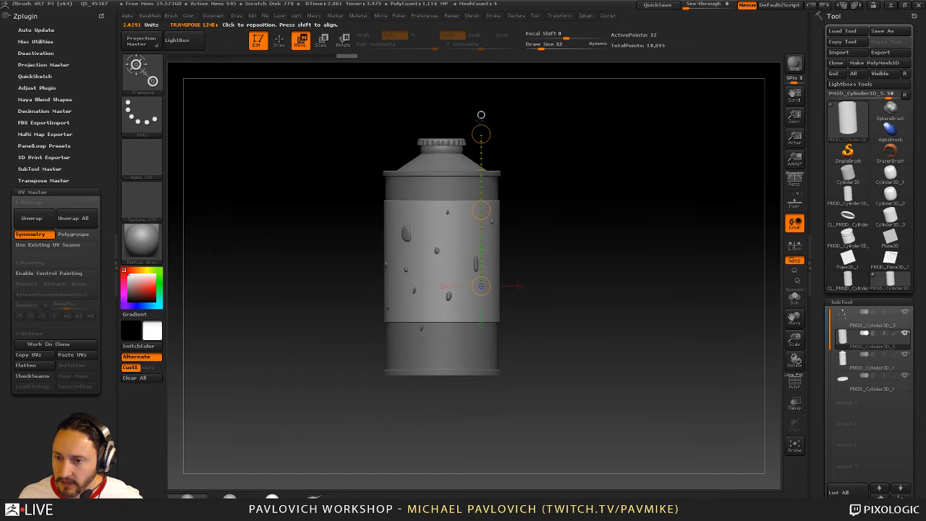
{"action": "left_click_drag", "start_coordinate": [482, 135], "coordinate": [482, 96]}
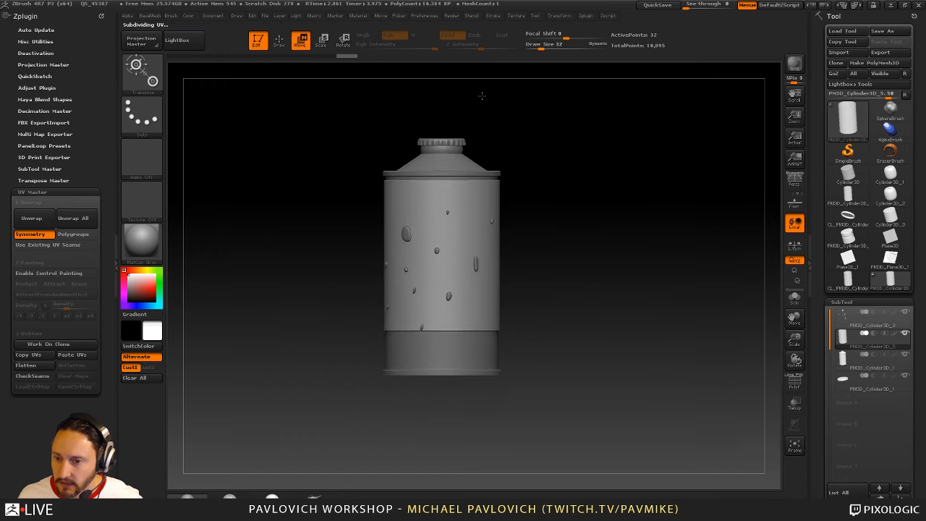
{"action": "left_click_drag", "start_coordinate": [575, 113], "coordinate": [343, 194], "text": "ctrl"}
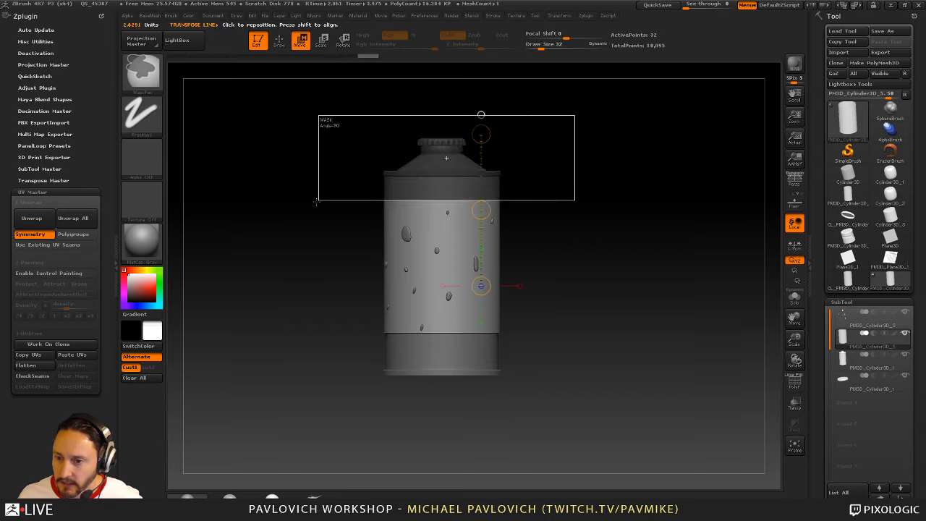
{"action": "left_click_drag", "start_coordinate": [481, 210], "coordinate": [481, 237]}
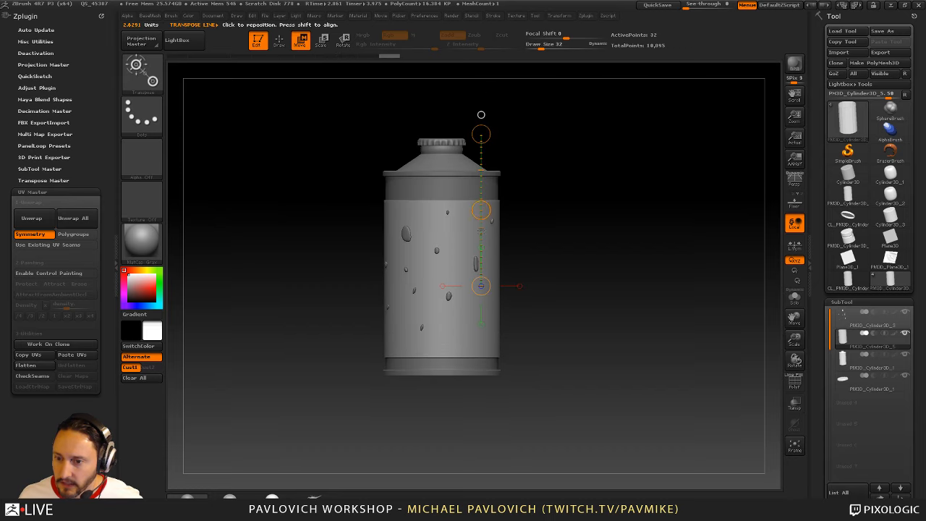
{"action": "key", "text": "ctrl+z"}
{"action": "left_click_drag", "start_coordinate": [580, 132], "coordinate": [330, 285], "text": "ctrl"}
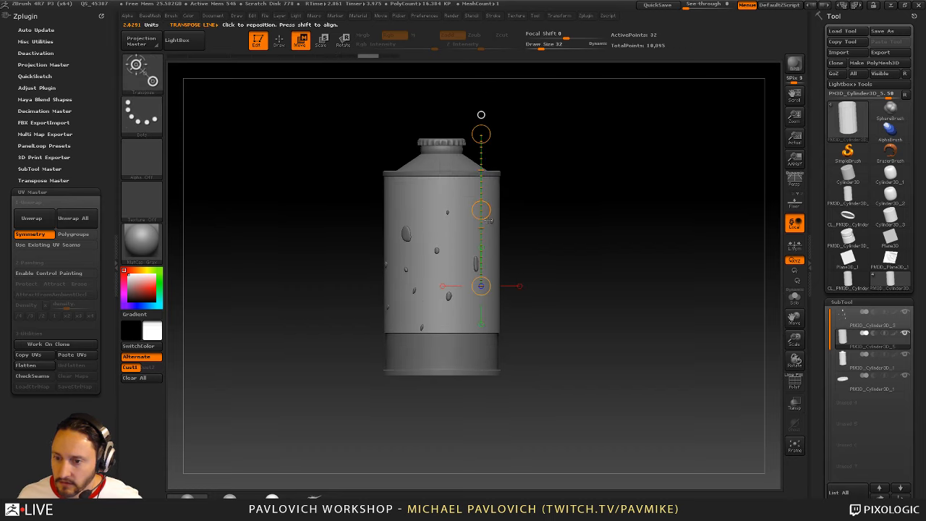
{"action": "left_click_drag", "start_coordinate": [481, 210], "coordinate": [480, 233]}
{"action": "key", "text": "ctrl+z"}
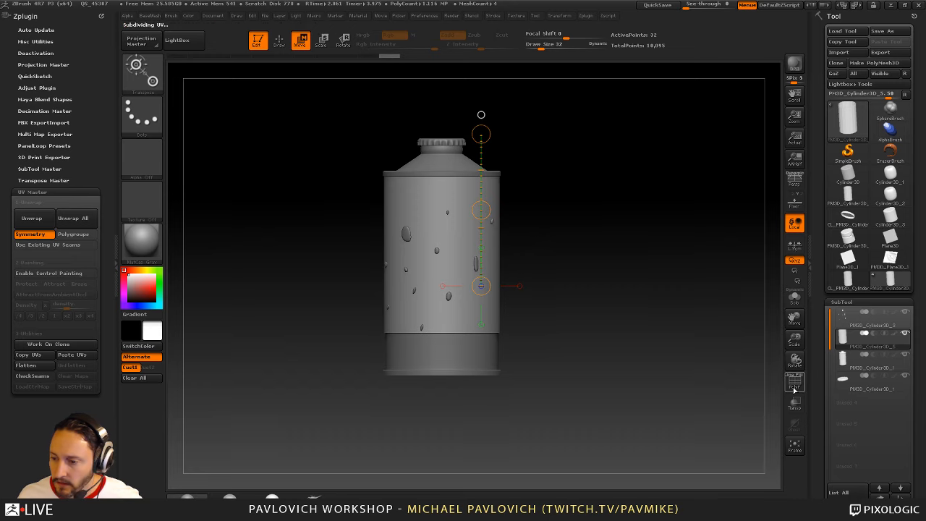
Show the sleeve's wireframe with dynamic subdivision off and undo its vertical stretching
{"action": "left_click", "coordinate": [795, 388]}
{"action": "key", "text": "shift+d"}
{"action": "mouse_move", "coordinate": [592, 221]}
{"action": "left_mouse_down", "text": "alt"}
{"action": "mouse_move", "coordinate": [582, 195]}
{"action": "mouse_move", "coordinate": [569, 277]}
{"action": "mouse_move", "coordinate": [586, 292]}
{"action": "mouse_move", "coordinate": [572, 239]}
{"action": "mouse_move", "coordinate": [584, 263]}
{"action": "left_mouse_up", "text": "alt"}
{"action": "key", "text": "ctrl+z"}
{"action": "key", "text": "shift+d"}
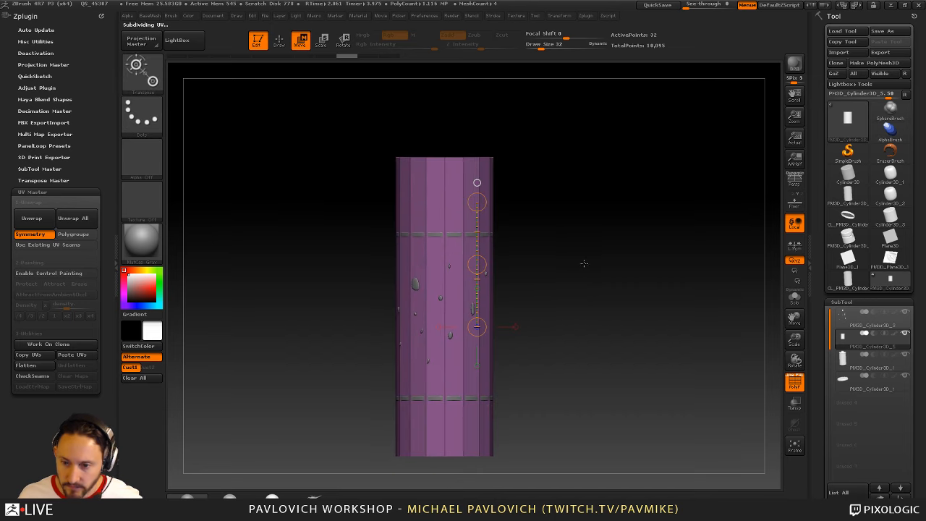
{"action": "left_click_drag", "start_coordinate": [477, 202], "coordinate": [479, 256]}
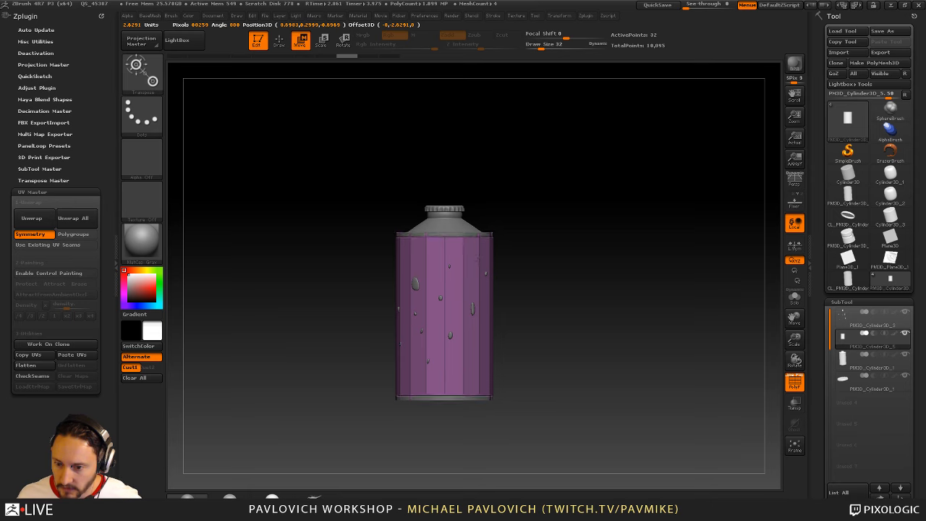
{"action": "left_click_drag", "start_coordinate": [602, 244], "coordinate": [637, 292], "text": "alt"}
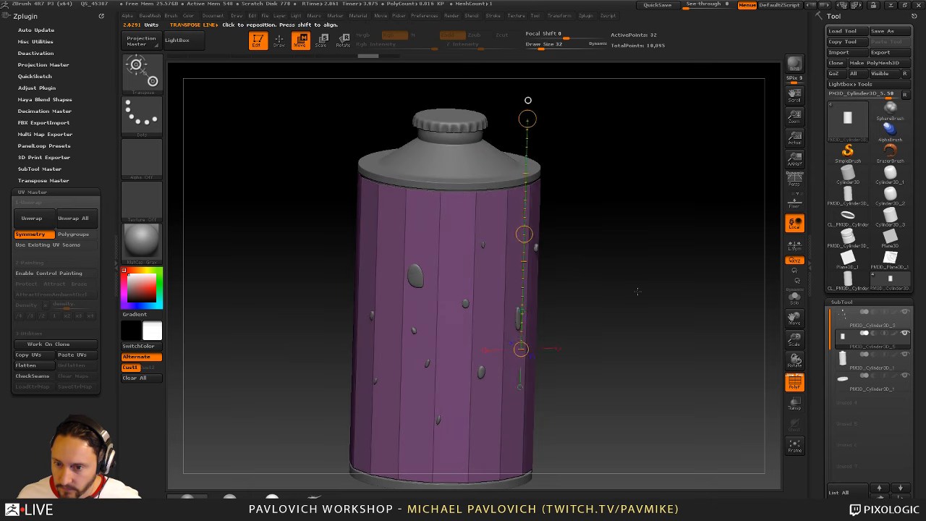
Choose the ZModeler brush and set its polygon action to QMesh with the Polygroup All target
{"action": "key", "text": "q"}
{"action": "key", "text": "b"}
{"action": "key", "text": "z"}
{"action": "key", "text": "m"}
{"action": "key", "text": "space"}
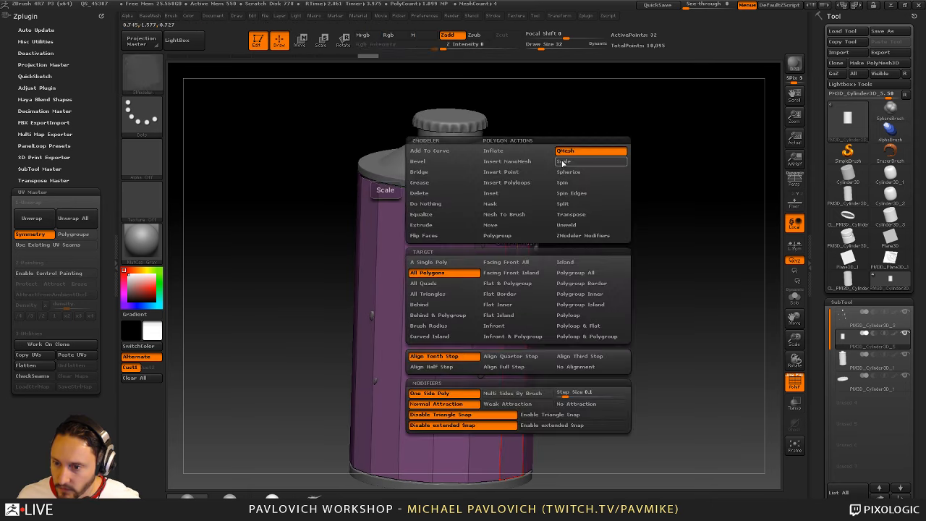
{"action": "left_click", "coordinate": [567, 273]}
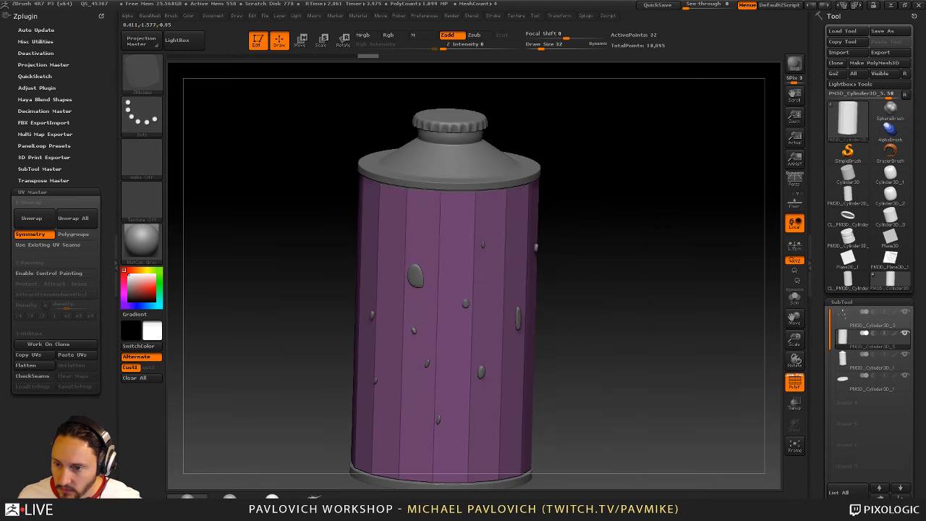
Insert two horizontal edge loops around the sleeve with Multiple EdgeLoops, one near its upper rim and one near its lower rim
{"action": "left_click", "coordinate": [505, 243]}
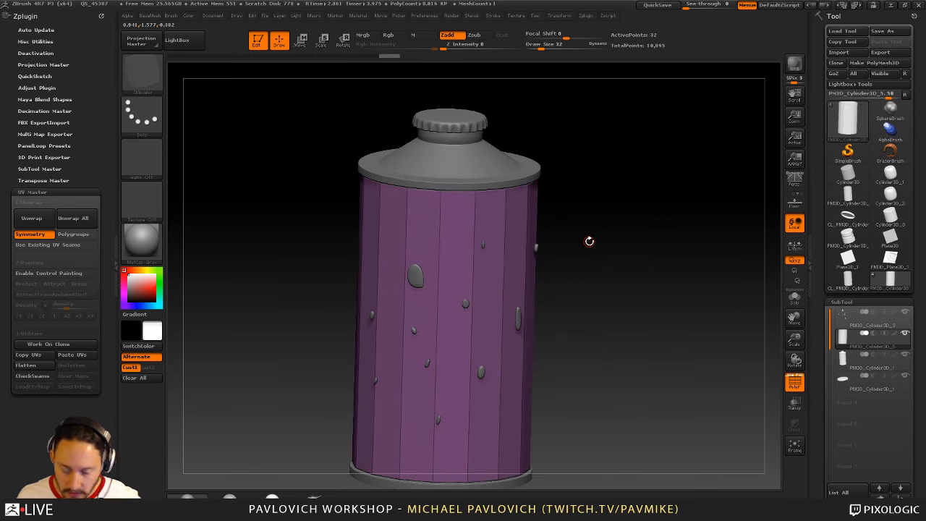
{"action": "key", "text": "ctrl+d"}
{"action": "key", "text": "ctrl+z"}
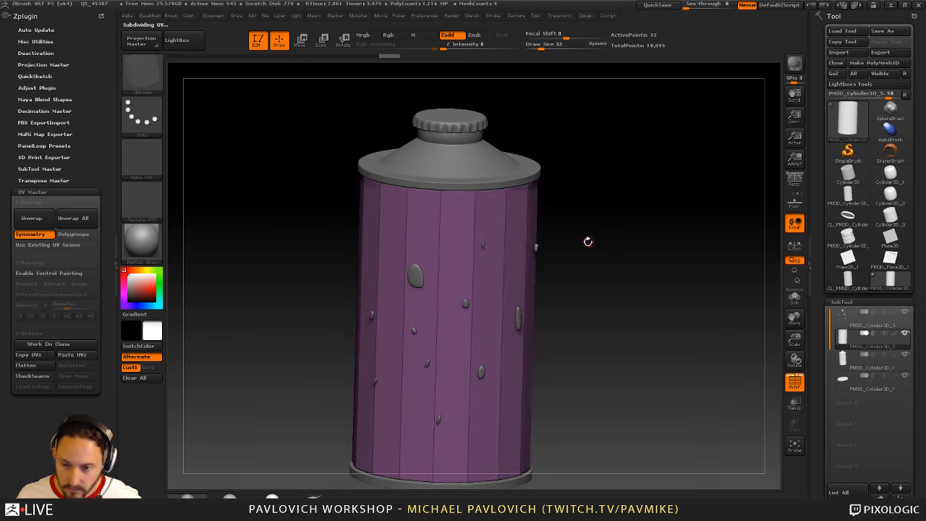
{"action": "key", "text": "space"}
{"action": "key", "text": "space"}
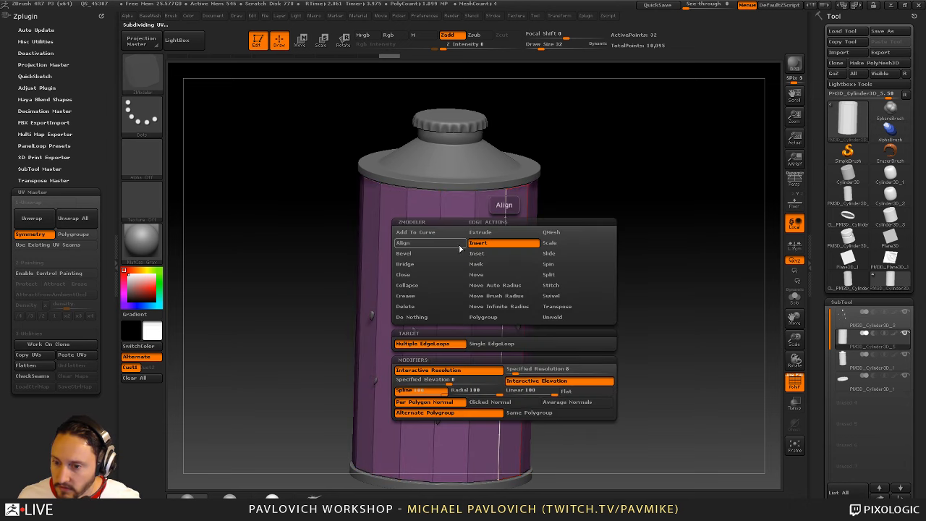
{"action": "left_click", "coordinate": [463, 345]}
{"action": "left_click_drag", "start_coordinate": [505, 261], "coordinate": [513, 201]}
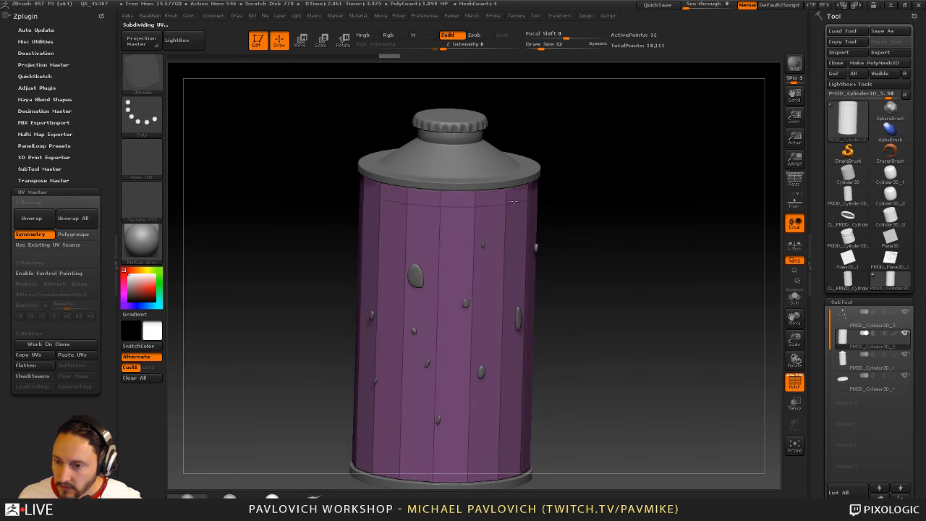
{"action": "left_click_drag", "start_coordinate": [602, 260], "coordinate": [586, 147], "text": "alt"}
{"action": "left_click_drag", "start_coordinate": [484, 339], "coordinate": [481, 368]}
Turn on dynamic subdivision for the sleeve and check its smoothed shape between the can's rims
{"action": "key", "text": "d"}
{"action": "left_click_drag", "start_coordinate": [670, 236], "coordinate": [655, 300], "text": "alt"}
{"action": "key", "text": "2"}
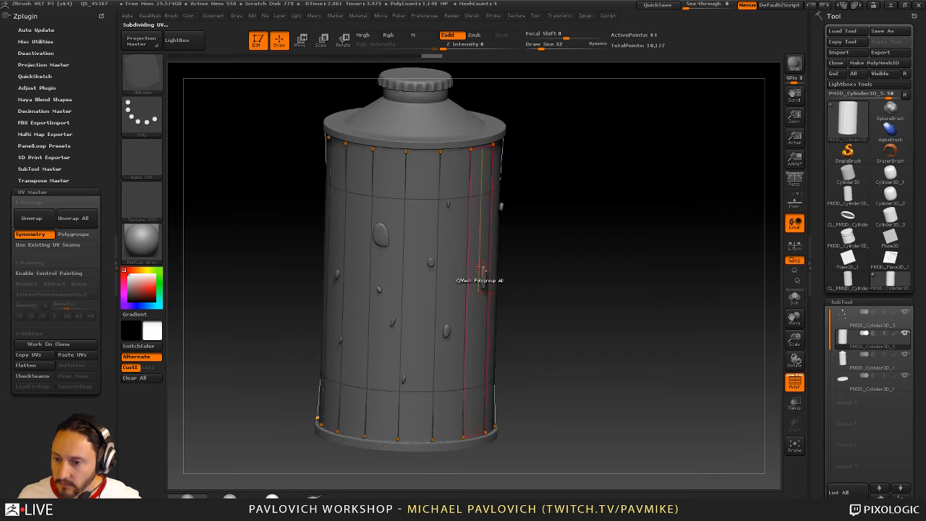
{"action": "key", "text": "shift+d"}
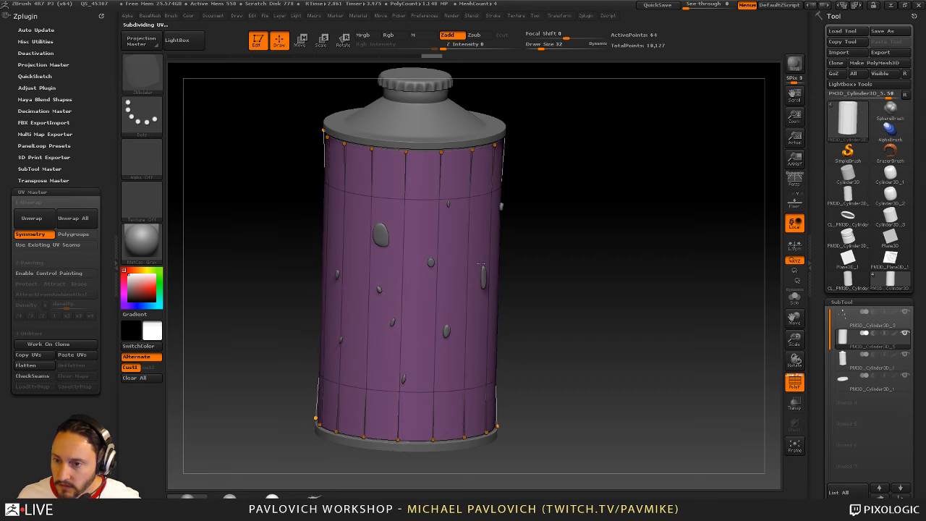
{"action": "left_click_drag", "start_coordinate": [481, 265], "coordinate": [478, 266]}
{"action": "left_click_drag", "start_coordinate": [600, 279], "coordinate": [647, 296]}
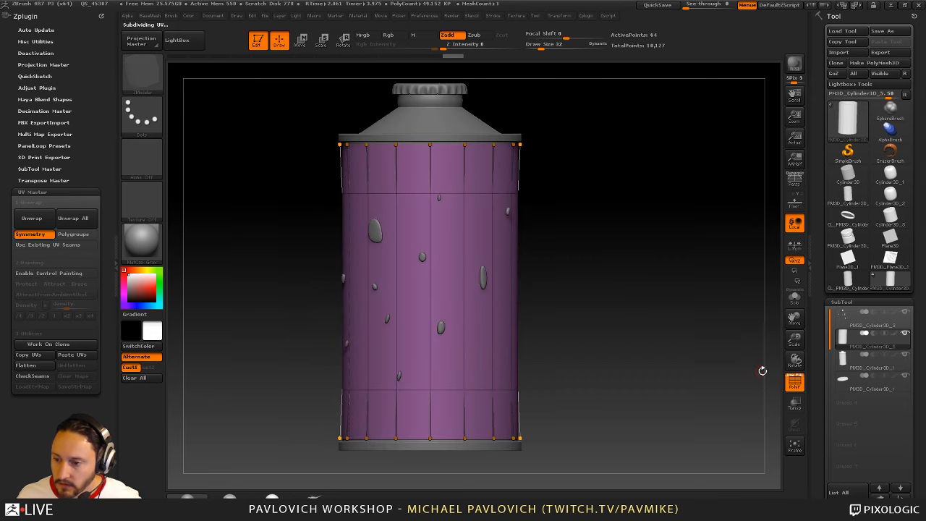
Hide the sleeve's wireframe and inspect how the smoothed wall meets the can's upper and lower rims
{"action": "left_click", "coordinate": [794, 381]}
{"action": "left_click_drag", "start_coordinate": [731, 350], "coordinate": [711, 329], "text": "alt"}
{"action": "key", "text": "w"}
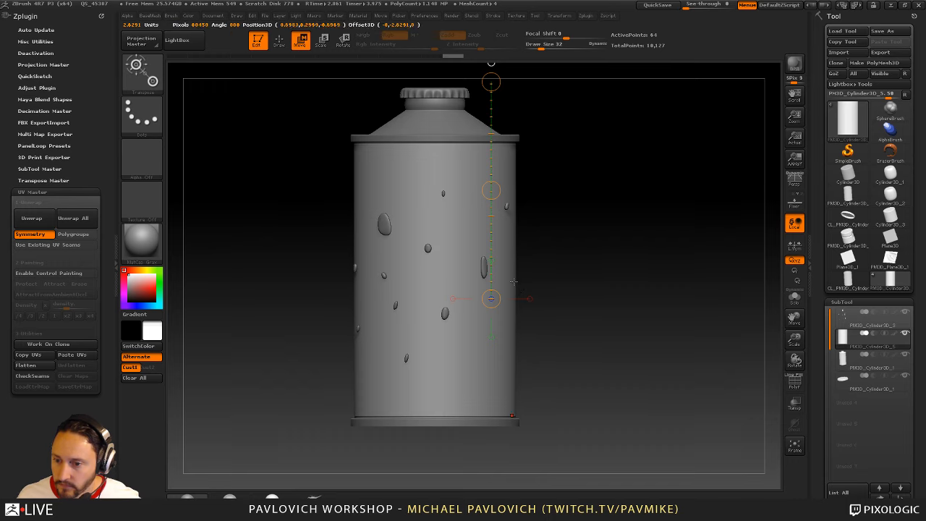
{"action": "left_click_drag", "start_coordinate": [515, 281], "coordinate": [514, 89]}
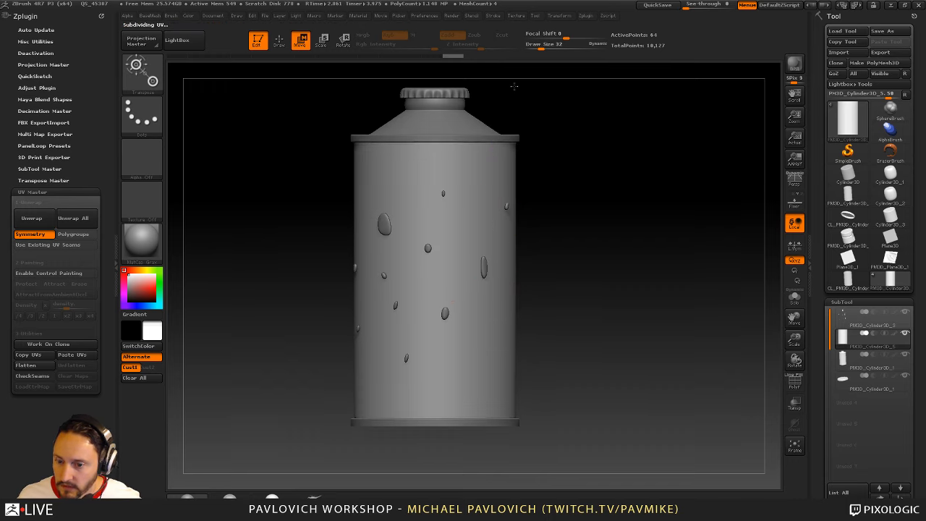
{"action": "key", "text": "q"}
{"action": "mouse_move", "coordinate": [625, 174]}
{"action": "left_mouse_down", "text": "alt"}
{"action": "mouse_move", "coordinate": [633, 209]}
{"action": "mouse_move", "coordinate": [623, 197]}
{"action": "mouse_move", "coordinate": [655, 163]}
{"action": "left_mouse_up", "text": "alt"}
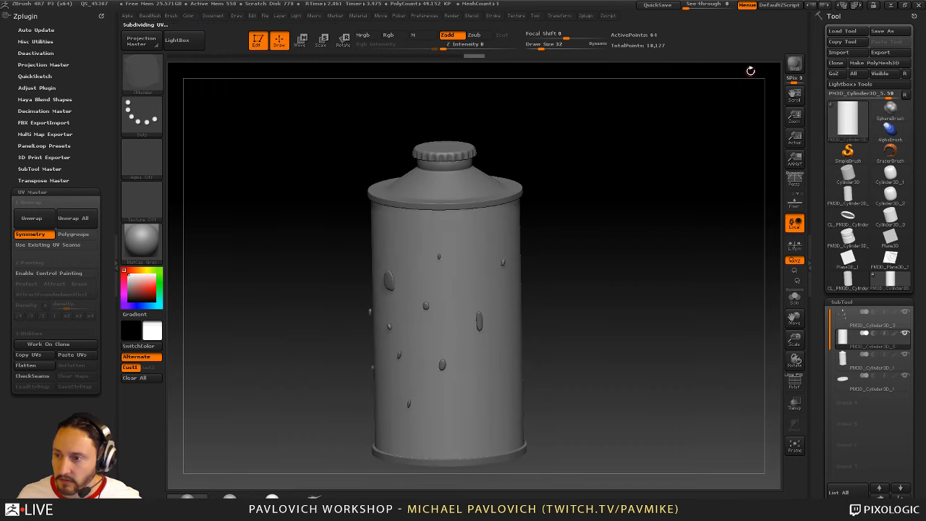
Switch to KeyShot, dismiss the live-linking import error and resume its paused rendering
{"action": "key", "text": "super"}
{"action": "left_click", "coordinate": [434, 512]}
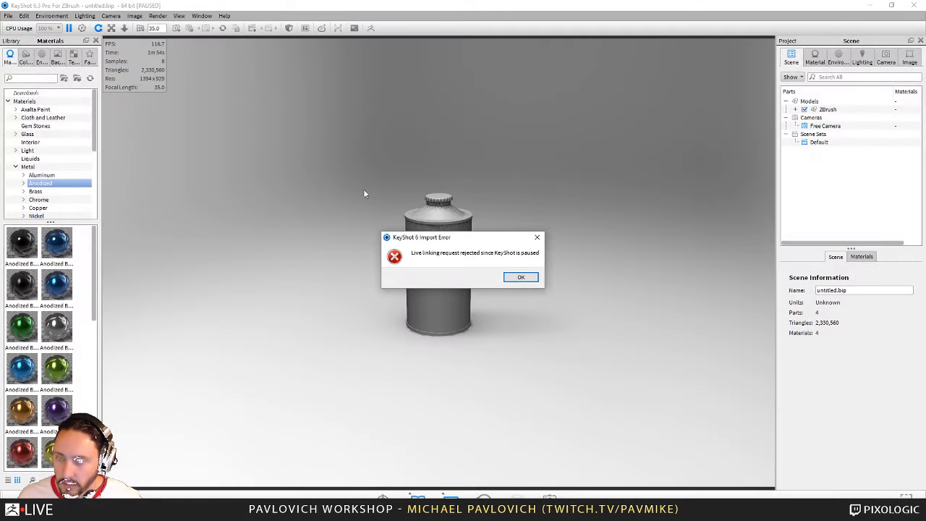
{"action": "left_click", "coordinate": [520, 277]}
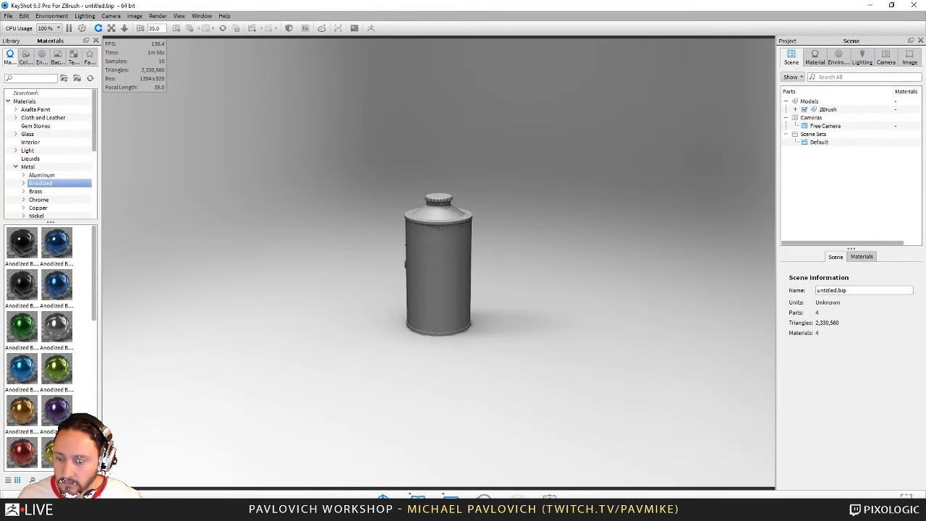
Switch back to ZBrush, enable KeyShot as the external renderer and send the updated can to it
{"action": "key", "text": "super"}
{"action": "left_click", "coordinate": [463, 512]}
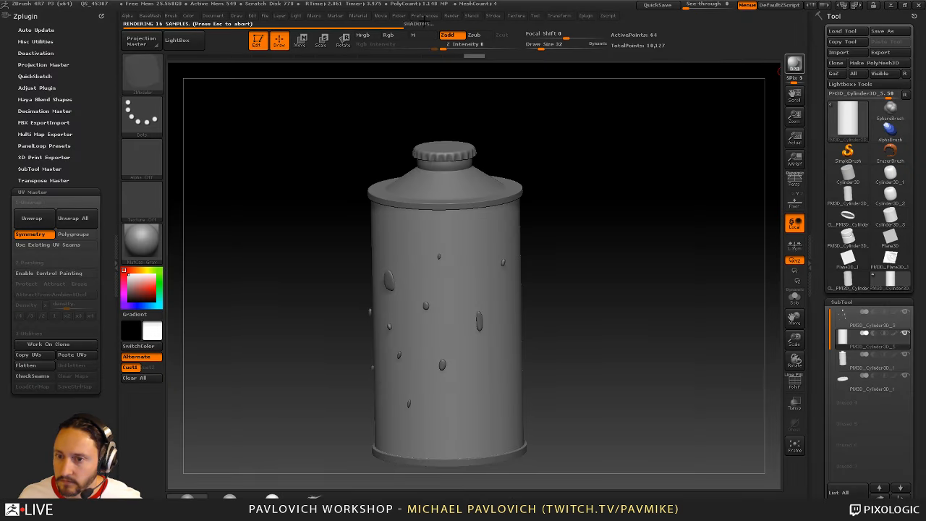
{"action": "left_click", "coordinate": [450, 14]}
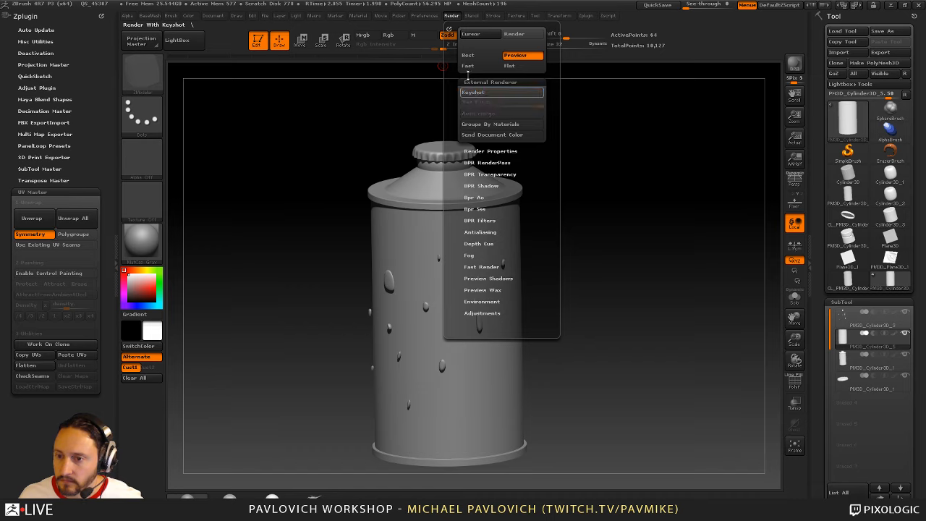
{"action": "left_click", "coordinate": [475, 92]}
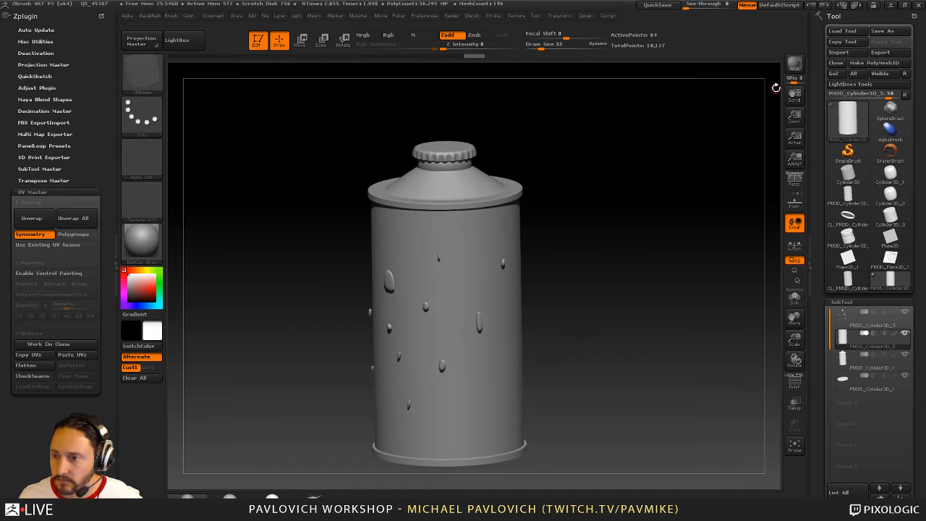
Switch to KeyShot, browse the Copper and Nickel metal materials, and examine the can's raised spots up close
{"action": "key", "text": "super"}
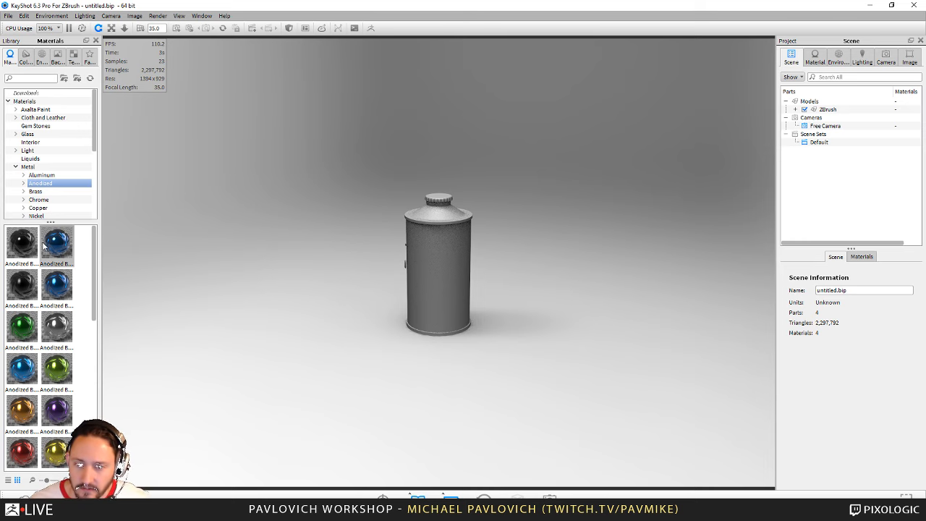
{"action": "left_click", "coordinate": [38, 208]}
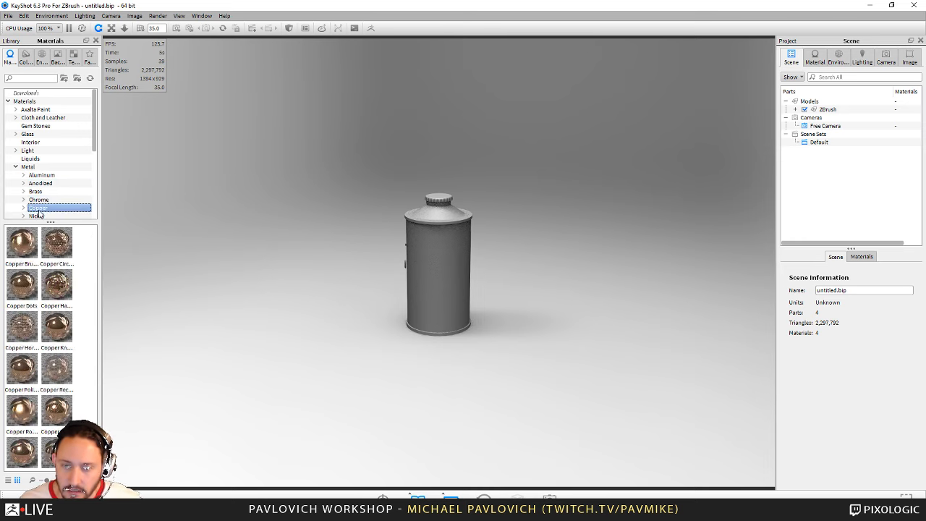
{"action": "left_click", "coordinate": [38, 215]}
{"action": "scroll", "coordinate": [49, 190], "scroll_direction": "down", "scroll_amount": 2}
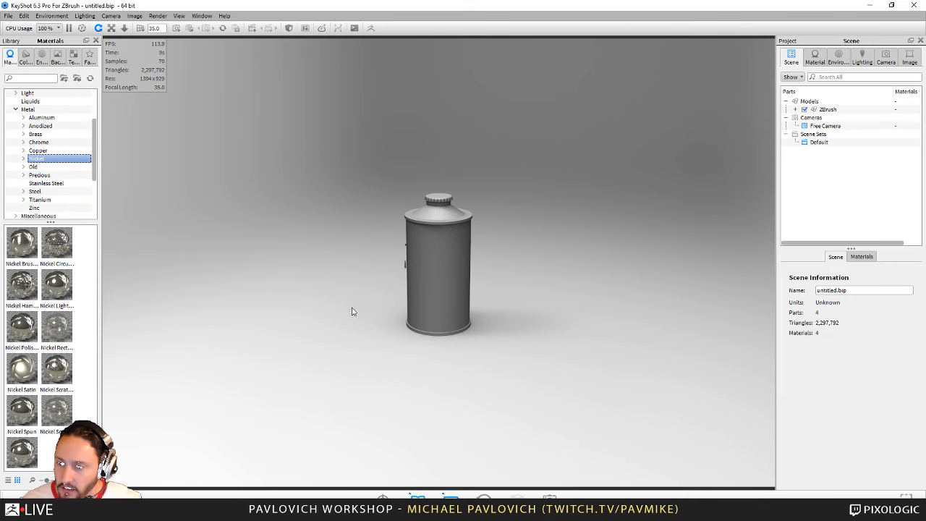
{"action": "left_click_drag", "start_coordinate": [521, 316], "coordinate": [484, 305]}
{"action": "scroll", "coordinate": [608, 289], "scroll_direction": "up", "scroll_amount": 5}
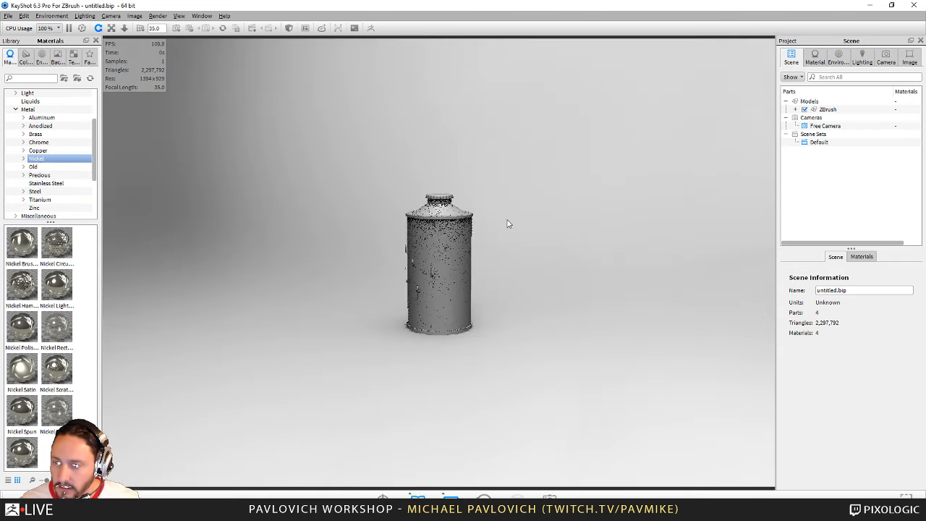
{"action": "scroll", "coordinate": [581, 351], "scroll_direction": "up", "scroll_amount": 6}
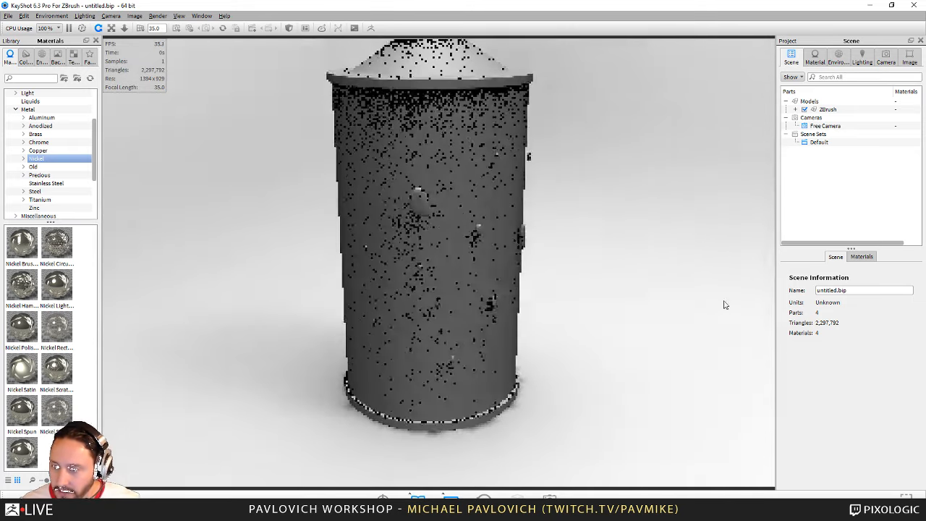
{"action": "mouse_move", "coordinate": [724, 305]}
{"action": "left_mouse_down"}
{"action": "mouse_move", "coordinate": [715, 290]}
{"action": "mouse_move", "coordinate": [602, 289]}
{"action": "left_mouse_up"}
Switch to ZBrush, select the raised-spots subtool and deflate the spots slightly with the Inflate deformation
{"action": "key", "text": "super"}
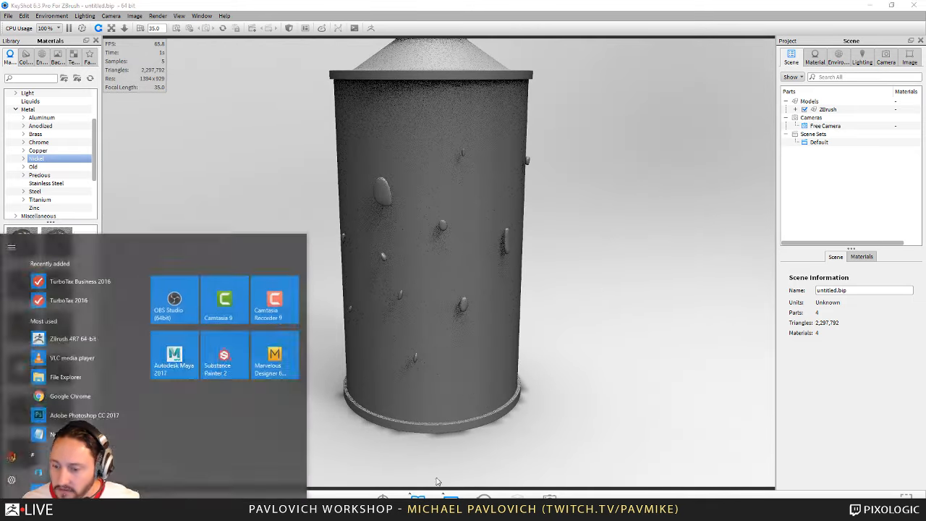
{"action": "key", "text": "alt+Tab"}
{"action": "left_click_drag", "start_coordinate": [633, 316], "coordinate": [654, 261]}
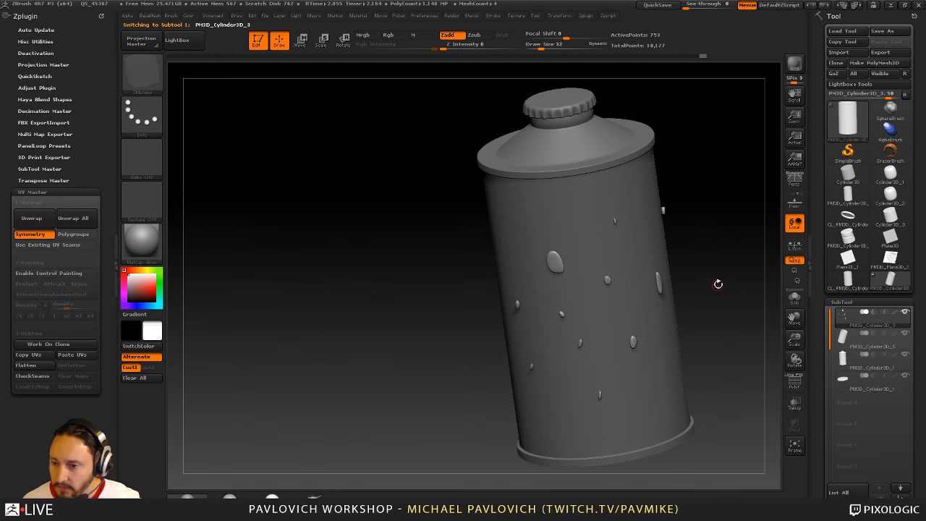
{"action": "left_click_drag", "start_coordinate": [709, 206], "coordinate": [738, 227]}
{"action": "left_click_drag", "start_coordinate": [739, 227], "coordinate": [697, 249], "text": "alt"}
{"action": "key", "text": "2"}
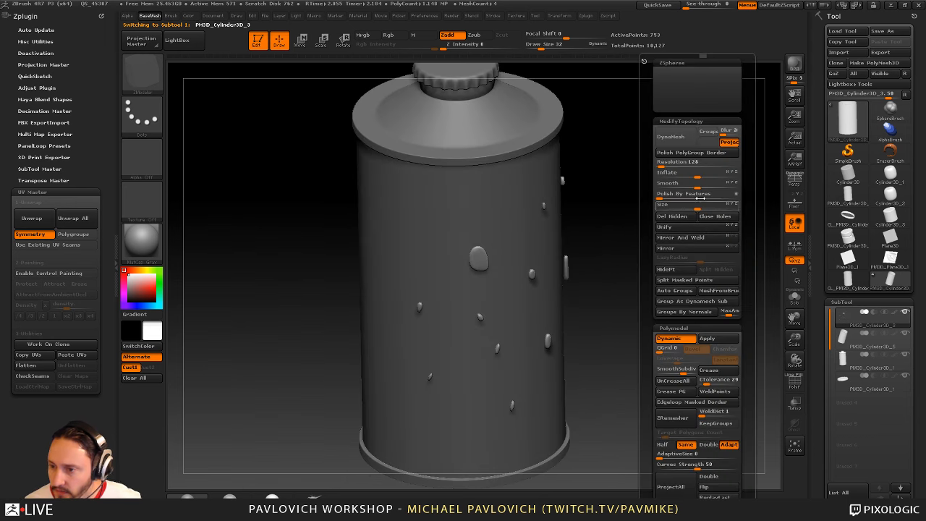
{"action": "left_click_drag", "start_coordinate": [696, 177], "coordinate": [691, 208]}
{"action": "key", "text": "ctrl+z"}
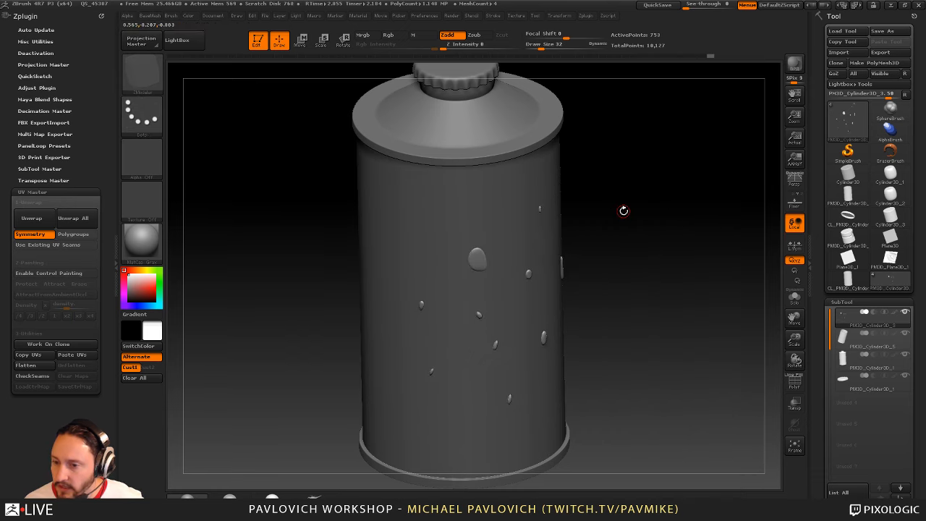
Send the updated can to KeyShot, switch there, and apply the Liquid Beer material to the raised spots
{"action": "left_click", "coordinate": [795, 65]}
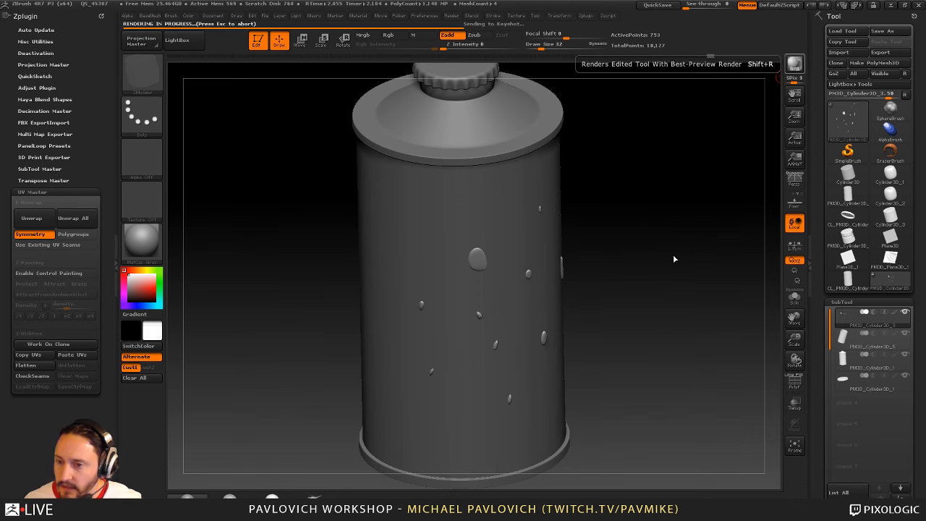
{"action": "key", "text": "super"}
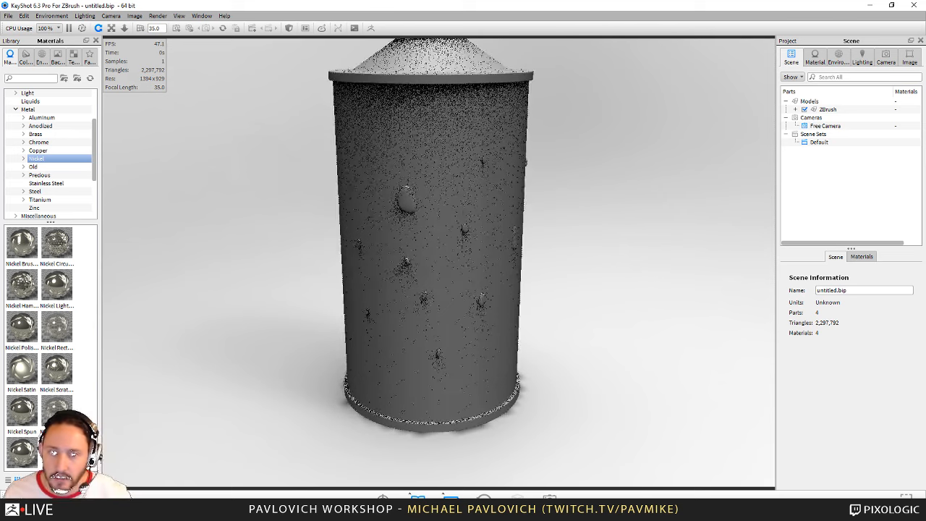
{"action": "left_click", "coordinate": [31, 78]}
{"action": "type", "text": "beer"}
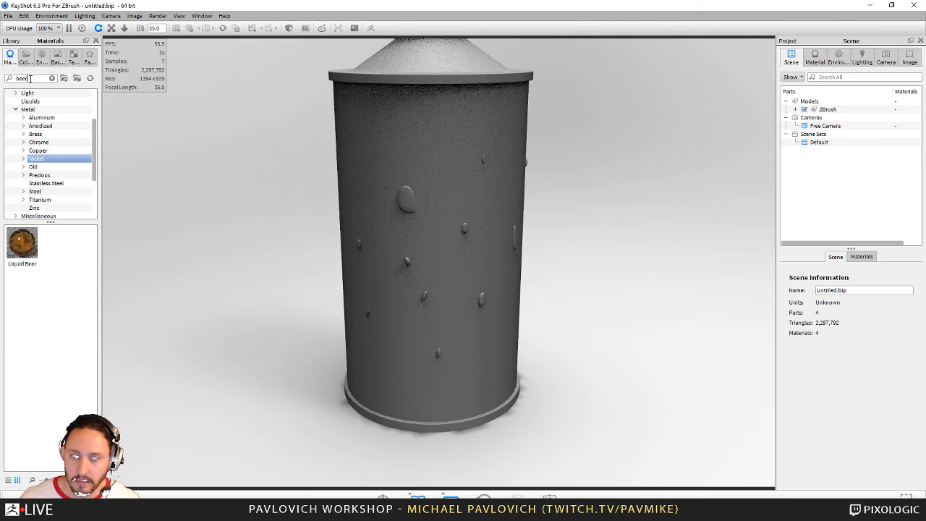
{"action": "left_click_drag", "start_coordinate": [26, 248], "coordinate": [409, 200]}
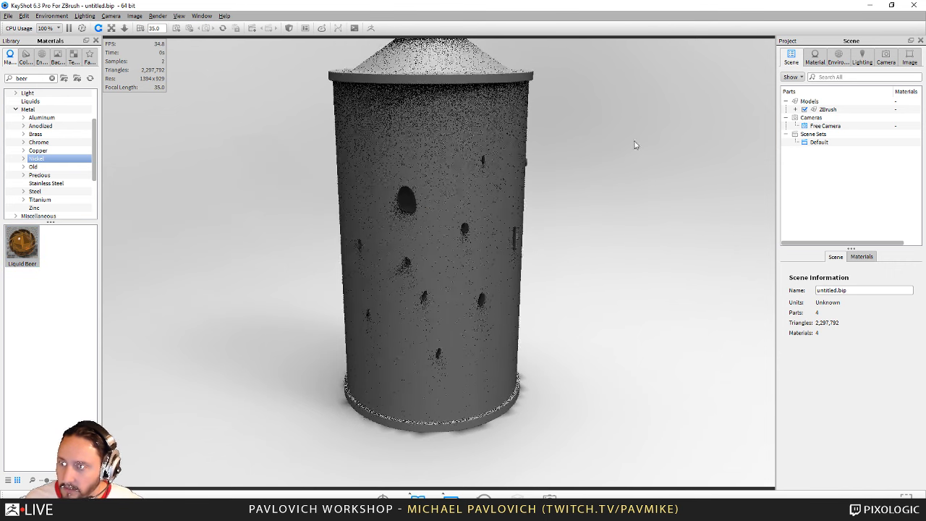
Search the material library for "stee" and apply the plain Steel material to the can's cone top and rims
{"action": "middle_click_drag", "start_coordinate": [686, 155], "coordinate": [678, 205]}
{"action": "scroll", "coordinate": [678, 205], "scroll_direction": "up", "scroll_amount": 1}
{"action": "scroll", "coordinate": [678, 209], "scroll_direction": "down", "scroll_amount": 1}
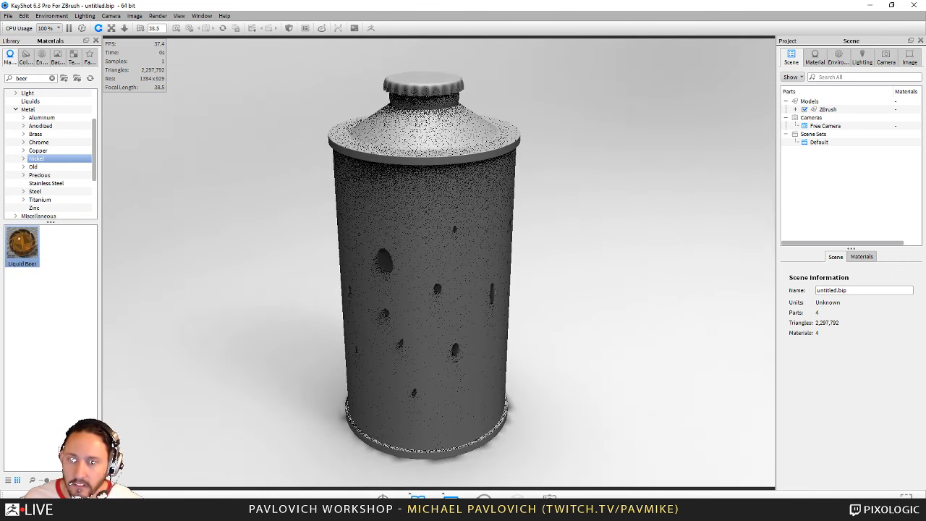
{"action": "left_click_drag", "start_coordinate": [42, 79], "coordinate": [11, 79]}
{"action": "type", "text": "stee"}
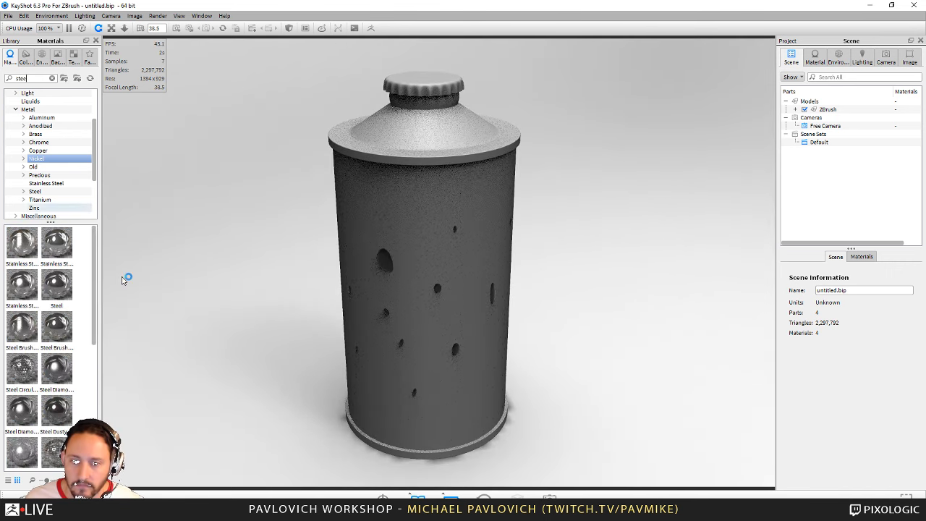
{"action": "mouse_move", "coordinate": [57, 290]}
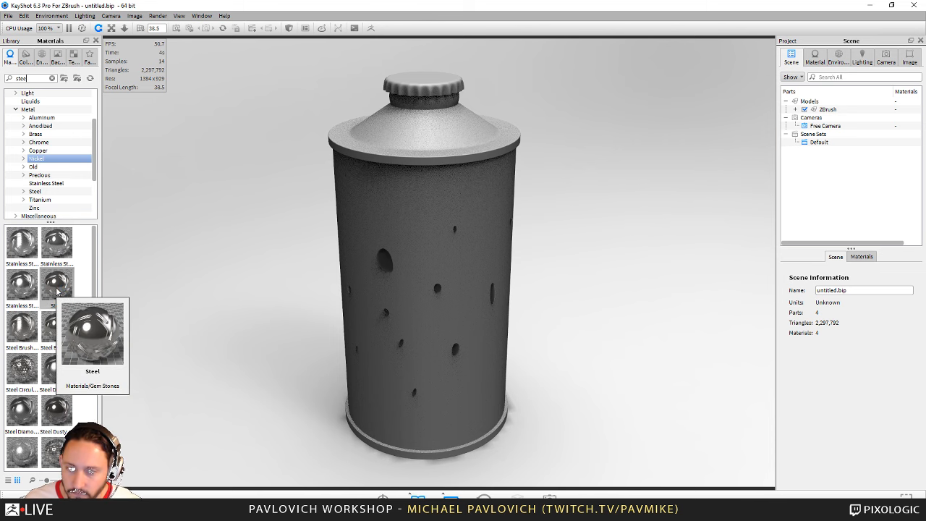
{"action": "left_click_drag", "start_coordinate": [57, 290], "coordinate": [435, 162]}
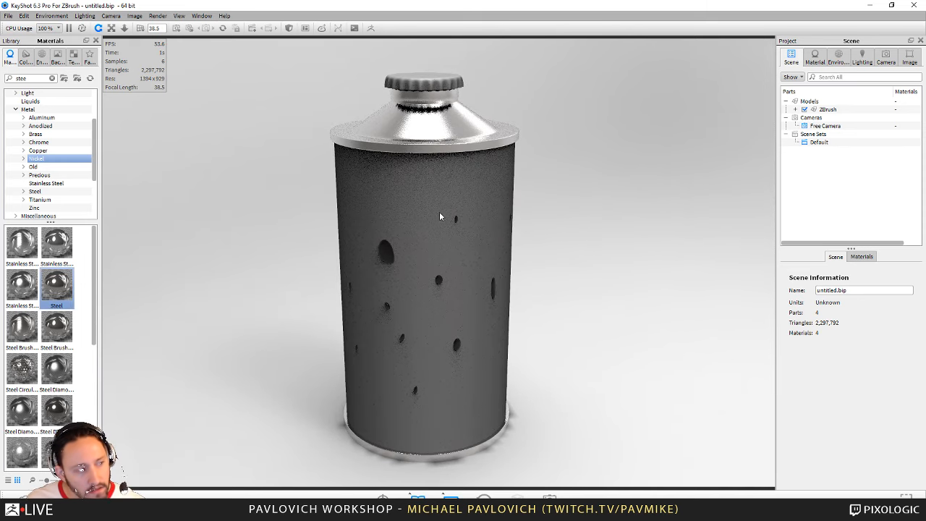
Search the material library for "pain" and apply the red gloss paint to the bottle cap
{"action": "scroll", "coordinate": [640, 222], "scroll_direction": "up", "scroll_amount": 2}
{"action": "mouse_move", "coordinate": [676, 238]}
{"action": "left_mouse_down"}
{"action": "mouse_move", "coordinate": [632, 215]}
{"action": "mouse_move", "coordinate": [550, 232]}
{"action": "mouse_move", "coordinate": [685, 253]}
{"action": "left_mouse_up"}
{"action": "scroll", "coordinate": [595, 223], "scroll_direction": "down", "scroll_amount": 2}
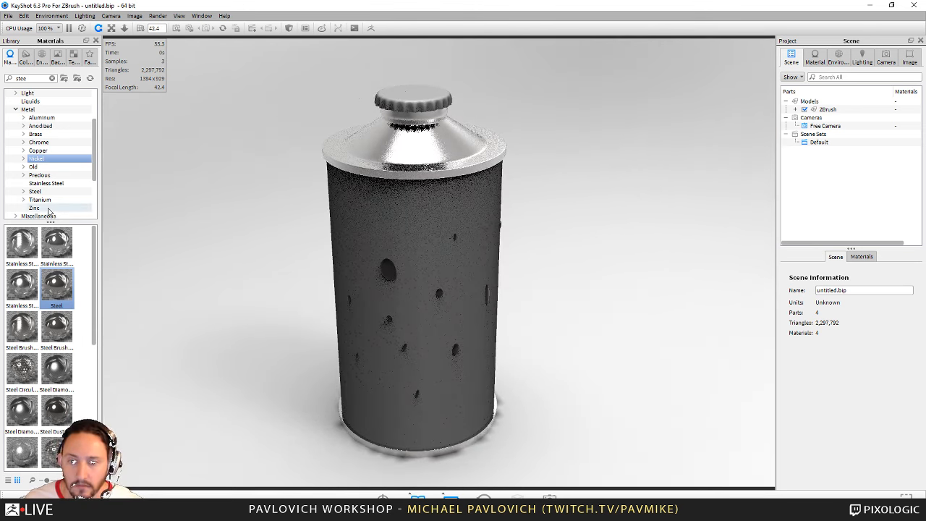
{"action": "key", "text": "super"}
{"action": "key", "text": "super"}
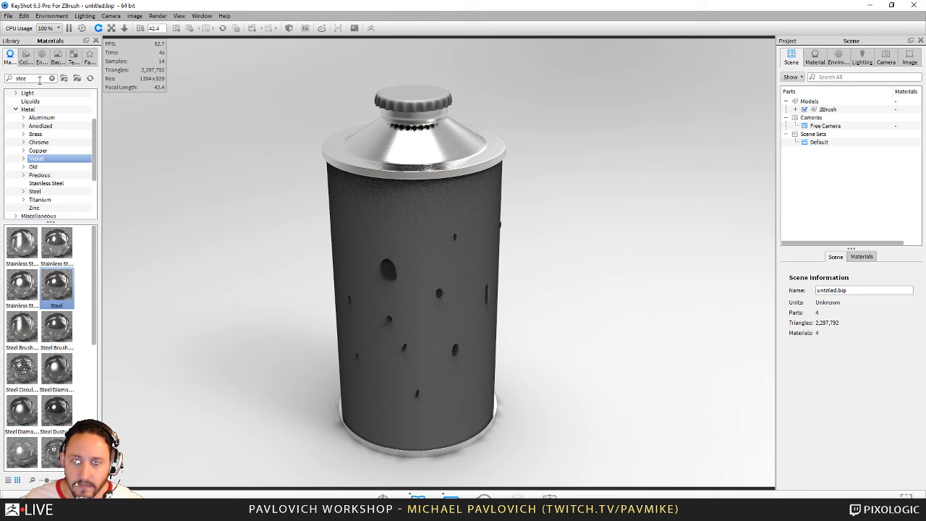
{"action": "type", "text": "pain"}
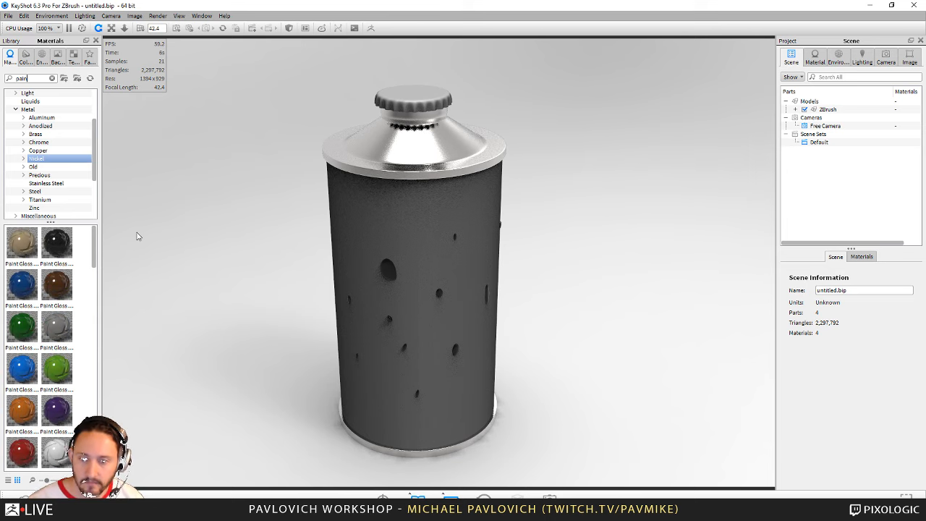
{"action": "scroll", "coordinate": [29, 409], "scroll_direction": "down", "scroll_amount": 3}
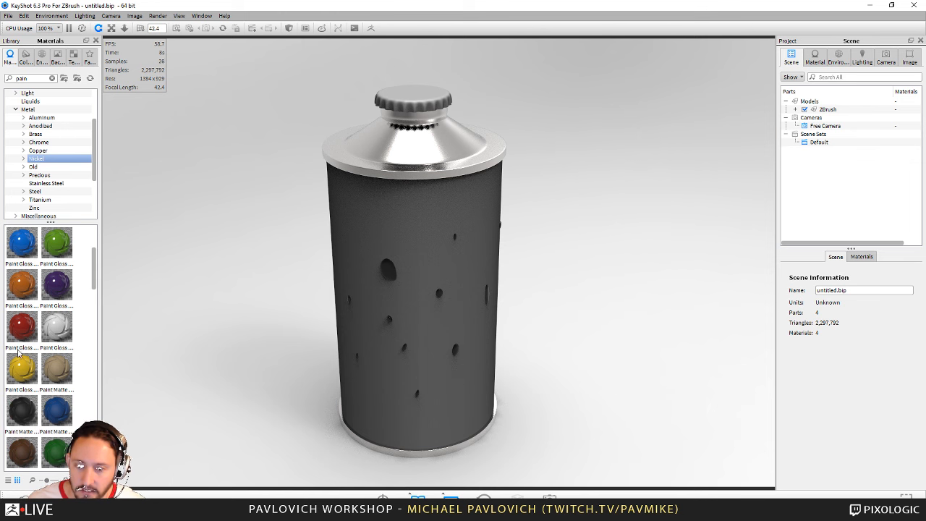
{"action": "mouse_move", "coordinate": [20, 330]}
{"action": "left_mouse_down"}
{"action": "mouse_move", "coordinate": [426, 119]}
{"action": "mouse_move", "coordinate": [421, 98]}
{"action": "left_mouse_up"}
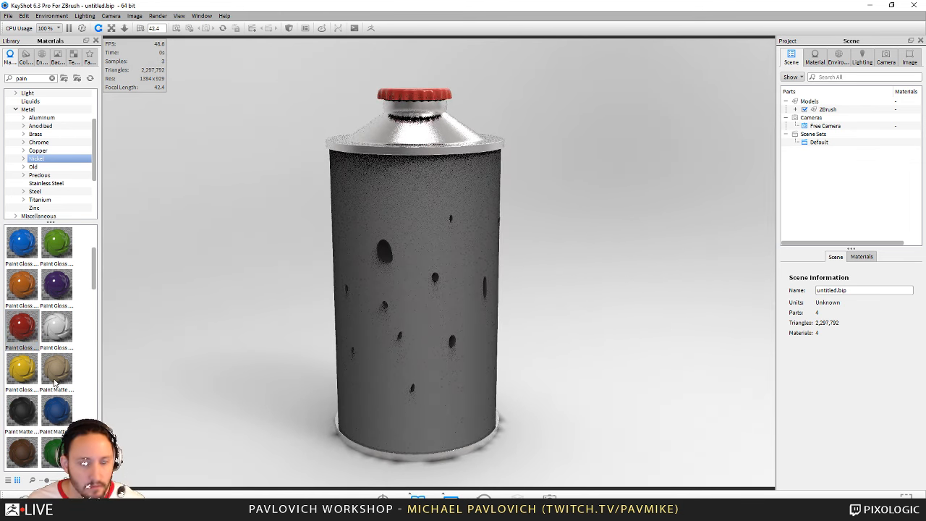
Apply the orange gloss paint material to the can's label sleeve
{"action": "scroll", "coordinate": [52, 319], "scroll_direction": "down", "scroll_amount": 3}
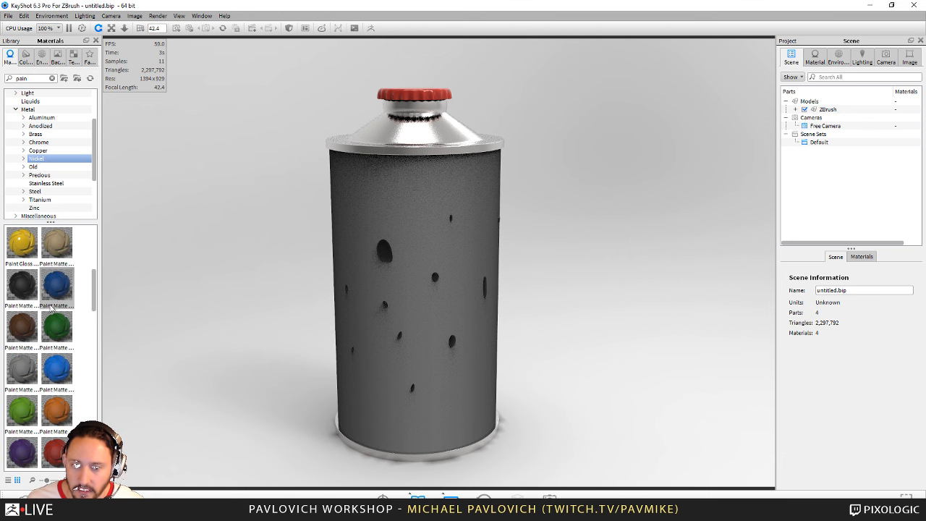
{"action": "scroll", "coordinate": [51, 308], "scroll_direction": "down", "scroll_amount": 2}
{"action": "mouse_move", "coordinate": [22, 405]}
{"action": "left_mouse_down"}
{"action": "mouse_move", "coordinate": [423, 375]}
{"action": "mouse_move", "coordinate": [416, 311]}
{"action": "left_mouse_up"}
{"action": "scroll", "coordinate": [562, 291], "scroll_direction": "up", "scroll_amount": 2}
{"action": "scroll", "coordinate": [565, 275], "scroll_direction": "down", "scroll_amount": 2}
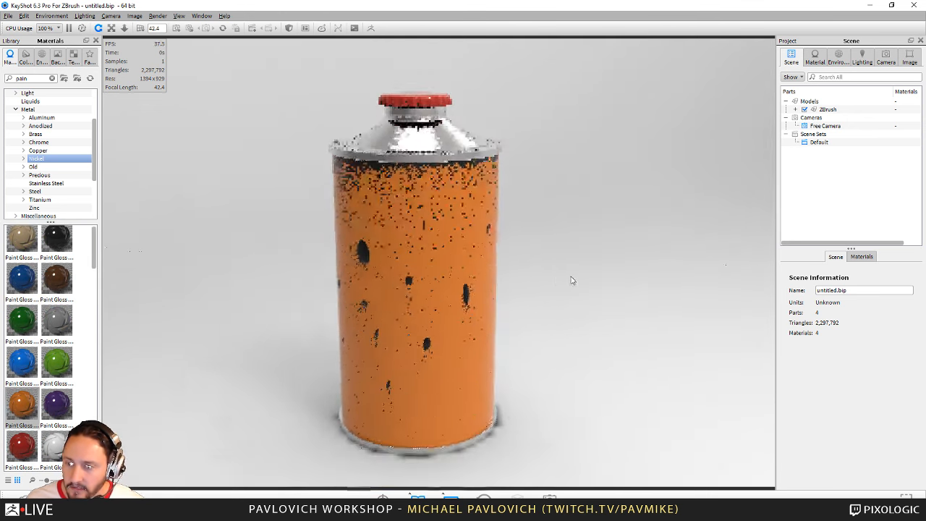
Try the Full Simulation lighting preset, switch the scene to the Product preset, and inspect the can from different angles
{"action": "left_click_drag", "start_coordinate": [557, 266], "coordinate": [611, 312]}
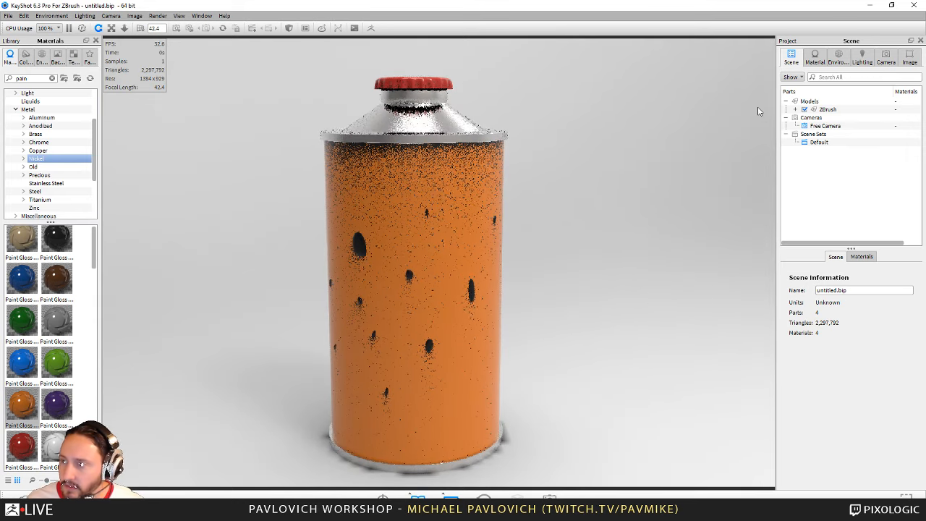
{"action": "left_click", "coordinate": [861, 57]}
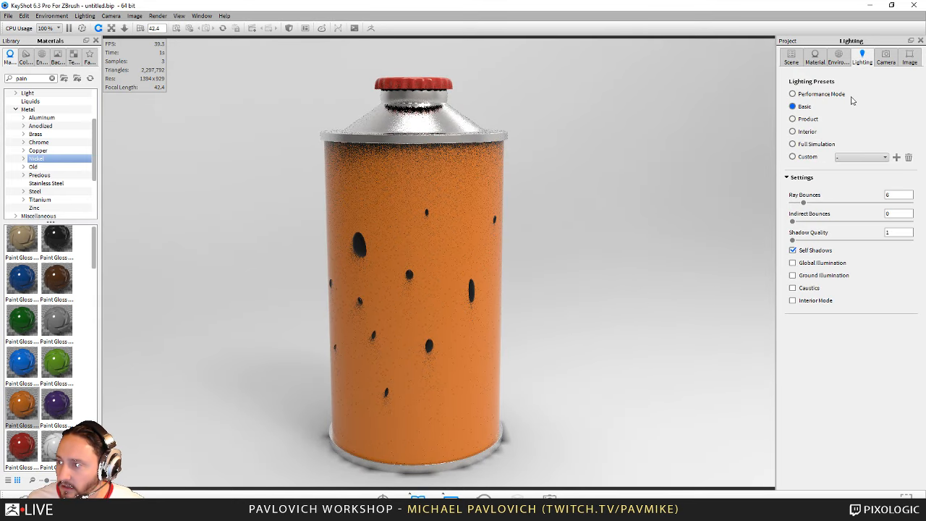
{"action": "left_click", "coordinate": [811, 145]}
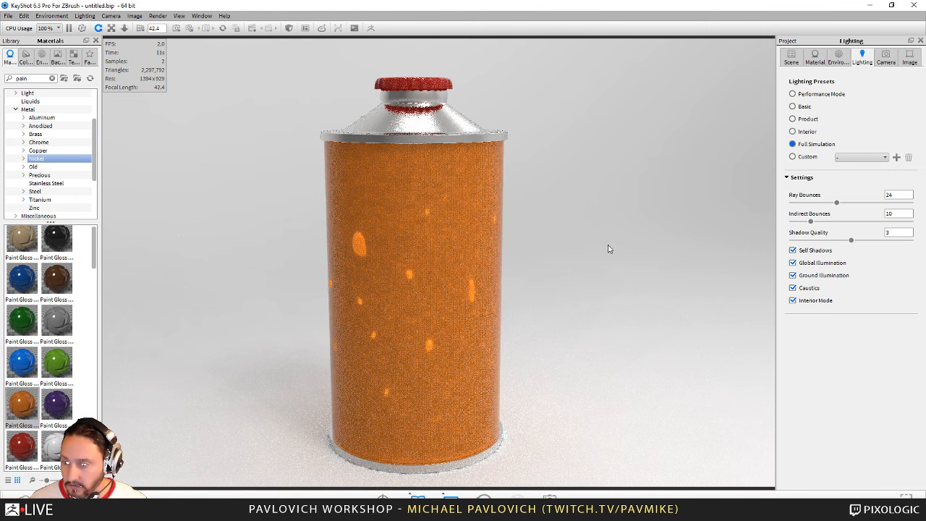
{"action": "left_click", "coordinate": [810, 121]}
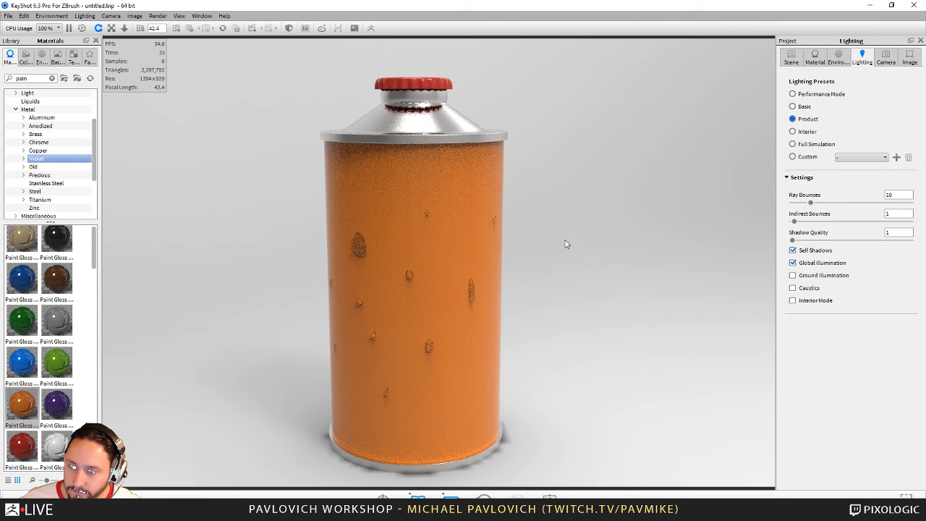
{"action": "left_click_drag", "start_coordinate": [579, 245], "coordinate": [462, 288]}
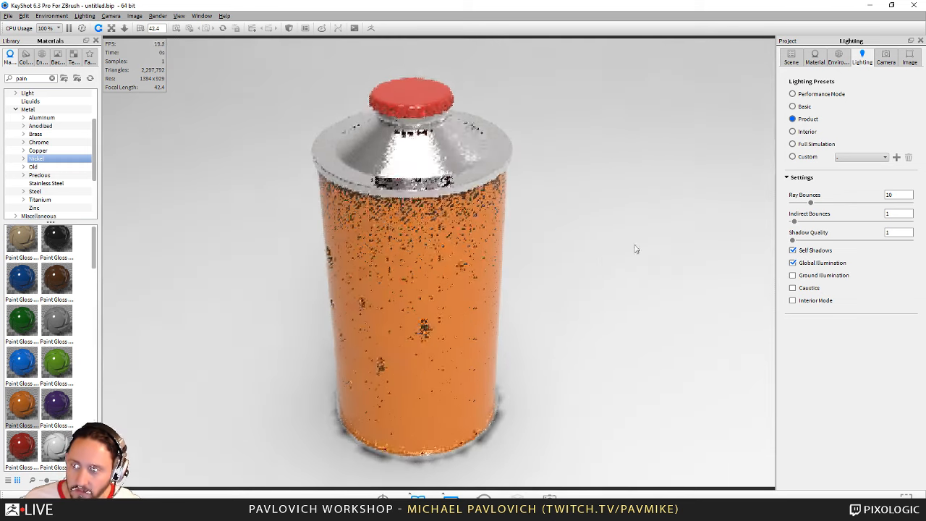
{"action": "left_click_drag", "start_coordinate": [638, 245], "coordinate": [659, 246]}
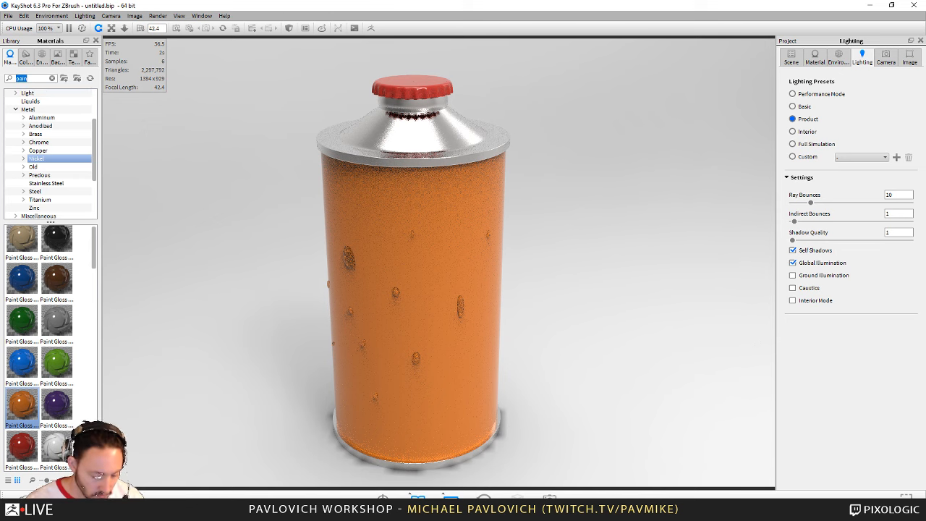
Search the materials for "old" and "scra", and apply the Steel Ultra scratched material to the can's metal cone top and rims
{"action": "type", "text": "old"}
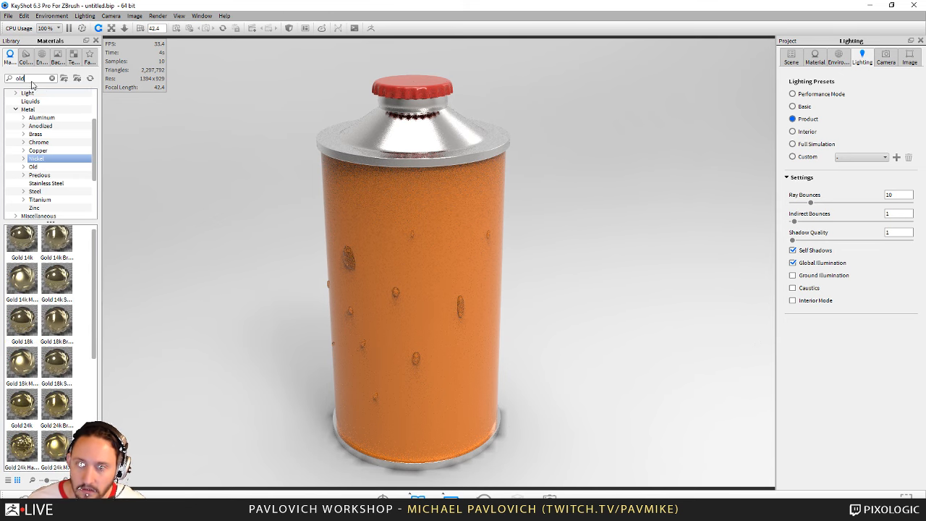
{"action": "scroll", "coordinate": [55, 278], "scroll_direction": "down", "scroll_amount": 3}
{"action": "scroll", "coordinate": [70, 300], "scroll_direction": "up", "scroll_amount": 5}
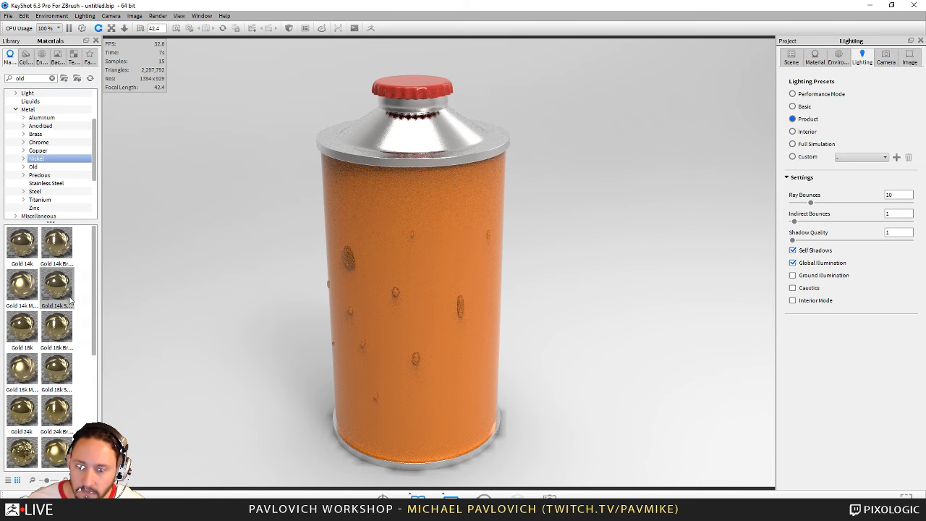
{"action": "double_click", "coordinate": [32, 78]}
{"action": "type", "text": "scra"}
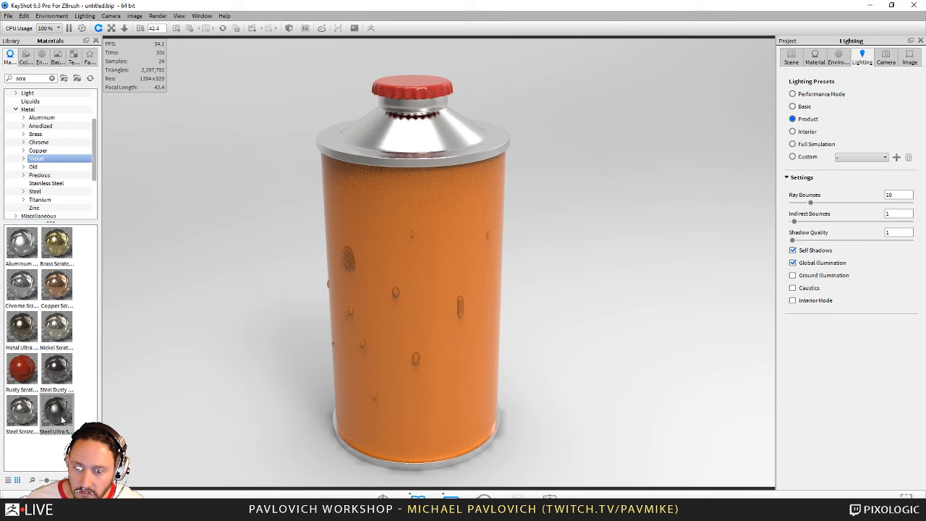
{"action": "left_click_drag", "start_coordinate": [62, 419], "coordinate": [416, 141]}
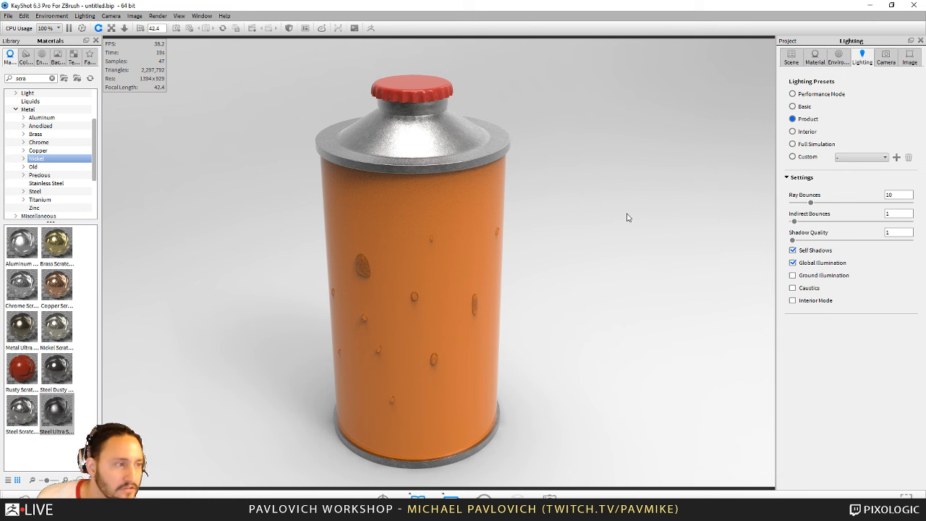
Switch to ZBrush, display the polygon wireframe and subdivide the raised-spots subtool
{"action": "key", "text": "super"}
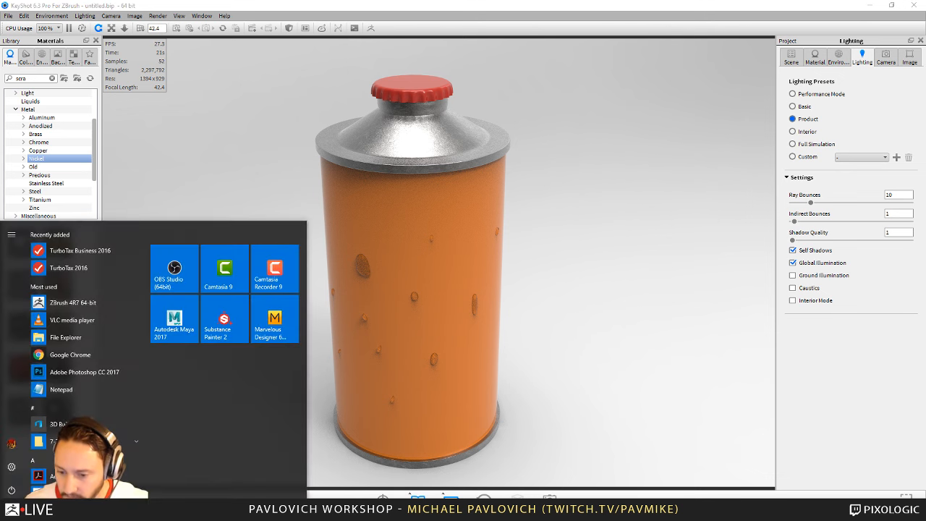
{"action": "left_click", "coordinate": [524, 509]}
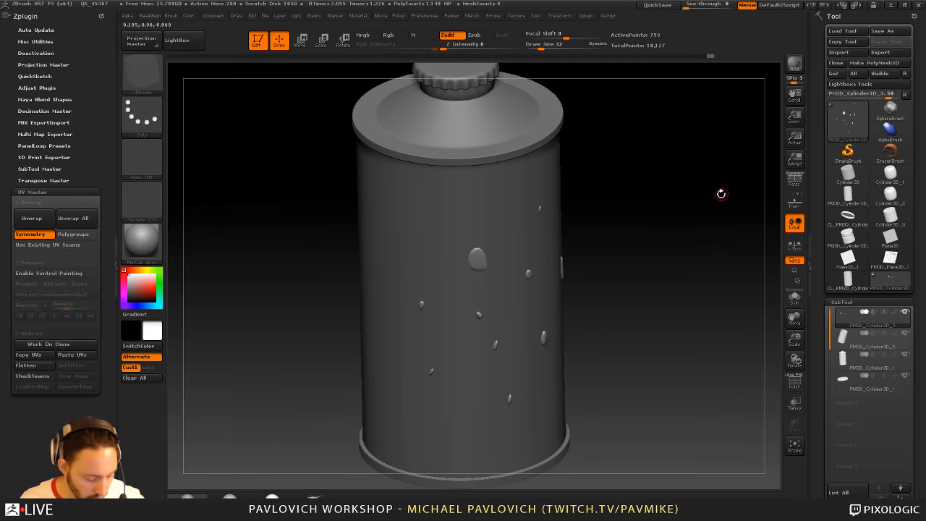
{"action": "left_click", "coordinate": [794, 383]}
{"action": "left_click_drag", "start_coordinate": [698, 254], "coordinate": [671, 250]}
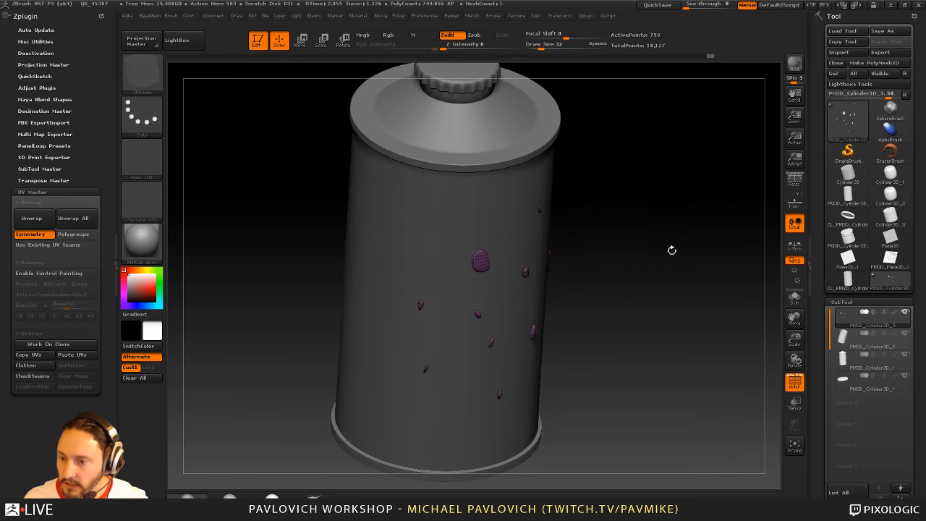
{"action": "key", "text": "d"}
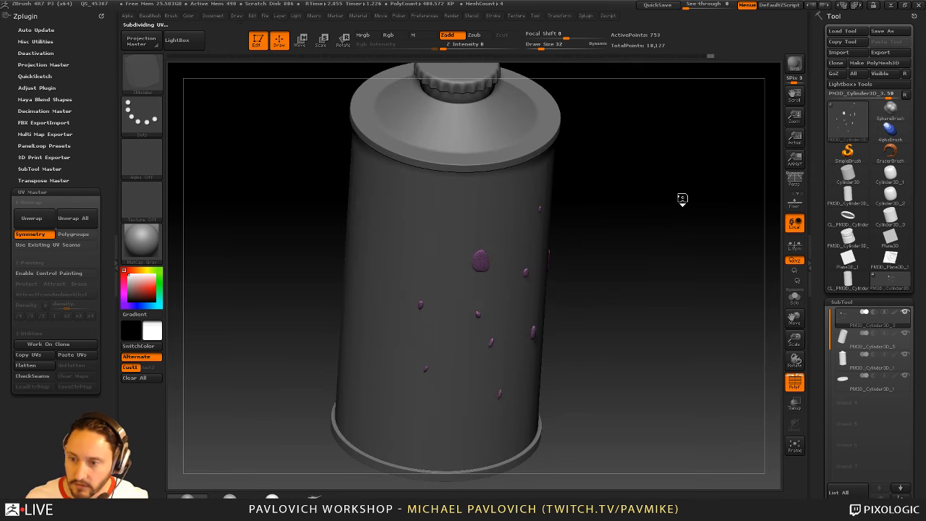
Select the metal can subtool, lower its subdivision level and insert a single edge loop near the top rim's outer edge
{"action": "key", "text": "Down"}
{"action": "key", "text": "Down"}
{"action": "key", "text": "shift+d"}
{"action": "left_click_drag", "start_coordinate": [680, 188], "coordinate": [706, 268], "text": "alt"}
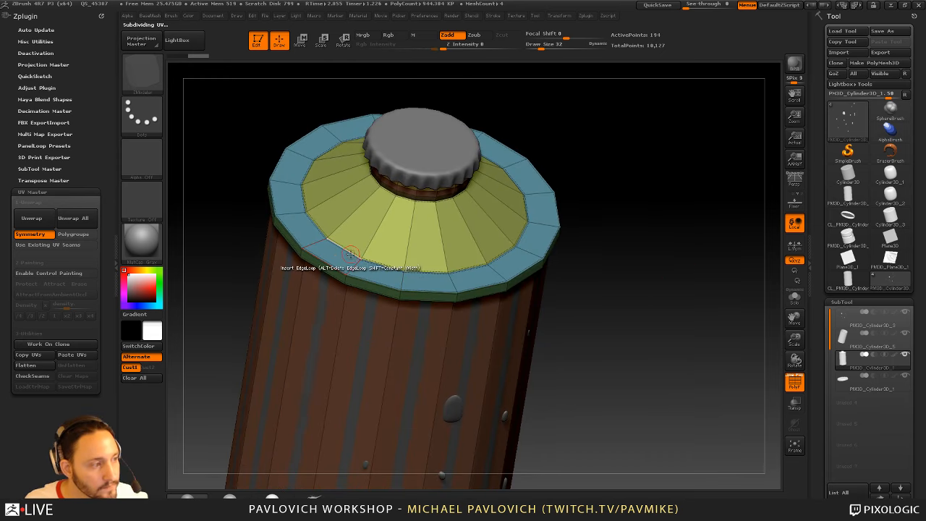
{"action": "key", "text": "space"}
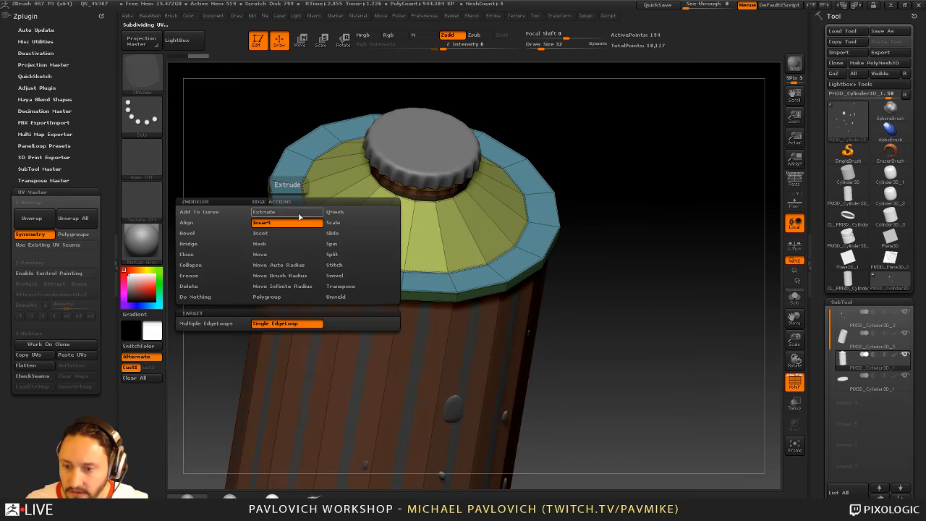
{"action": "left_click", "coordinate": [277, 223]}
{"action": "left_click_drag", "start_coordinate": [637, 138], "coordinate": [490, 248]}
{"action": "left_click", "coordinate": [577, 244]}
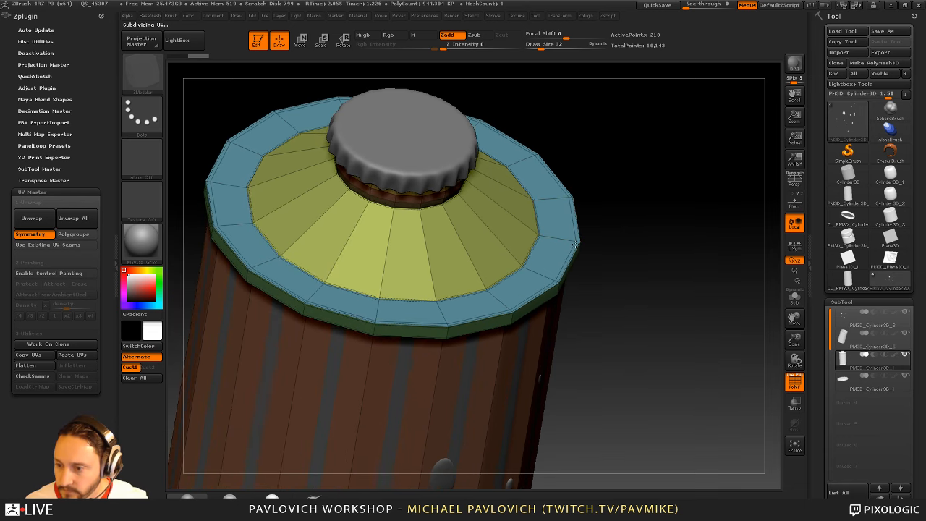
{"action": "left_click_drag", "start_coordinate": [630, 198], "coordinate": [630, 218]}
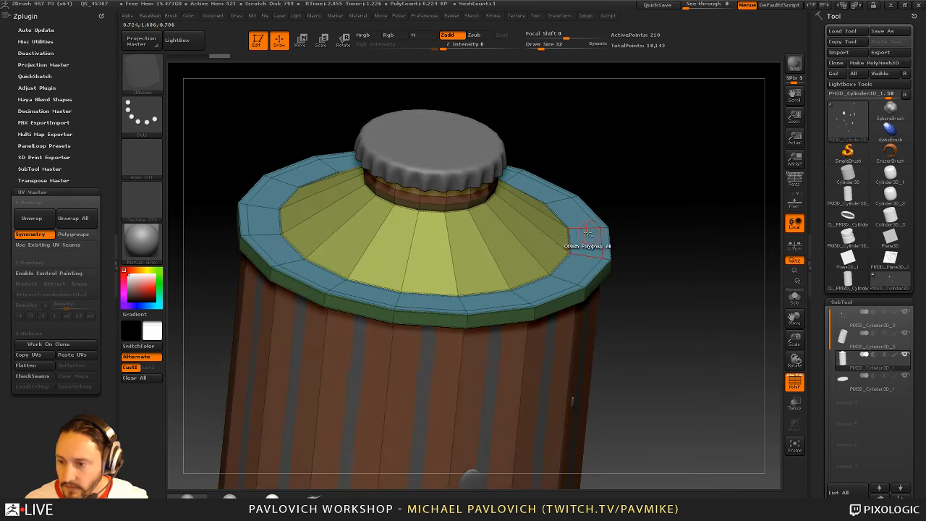
Assign the flat ring on the can's top rim to its own polygroup using the edge Polygroup PolyLoop action
{"action": "key", "text": "space"}
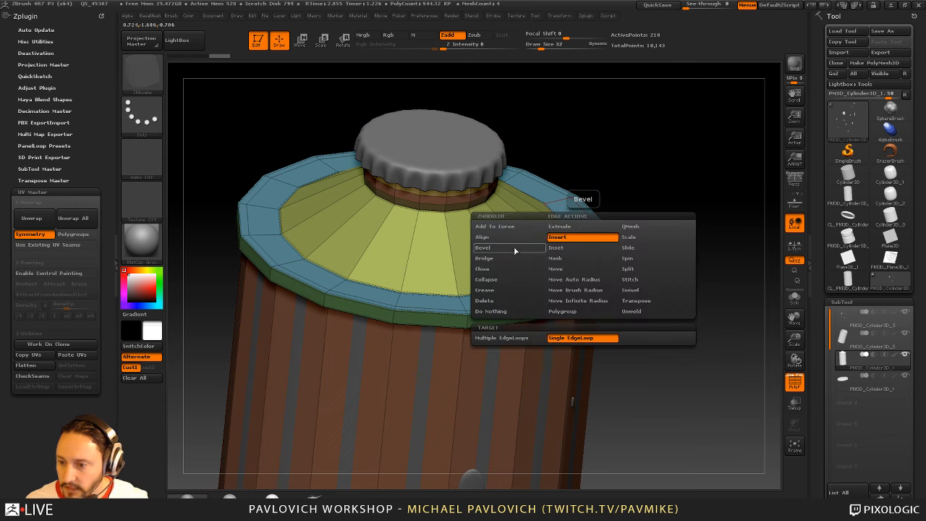
{"action": "left_click", "coordinate": [568, 312]}
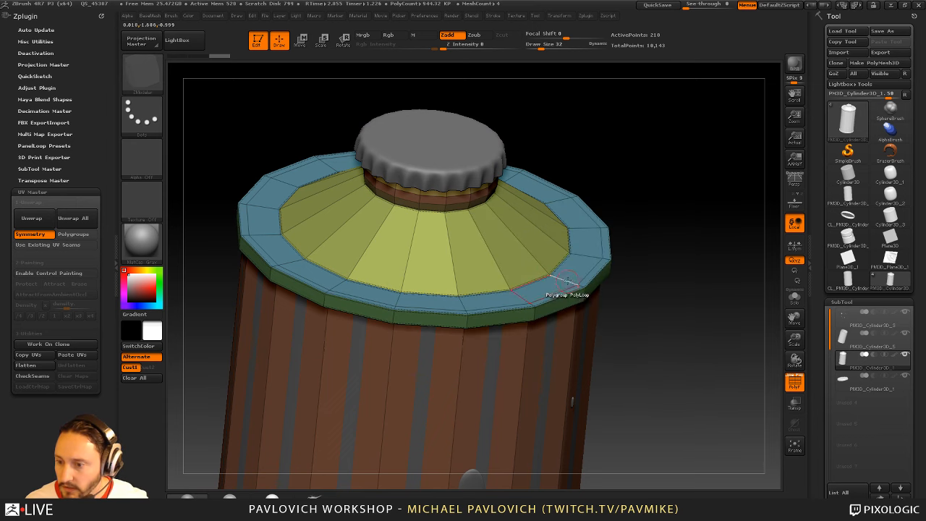
{"action": "left_click", "coordinate": [568, 281]}
{"action": "key", "text": "alt"}
{"action": "key", "text": "alt"}
Try moving the top rim's flat ring polygroup with QMesh and undo the change
{"action": "key", "text": "space"}
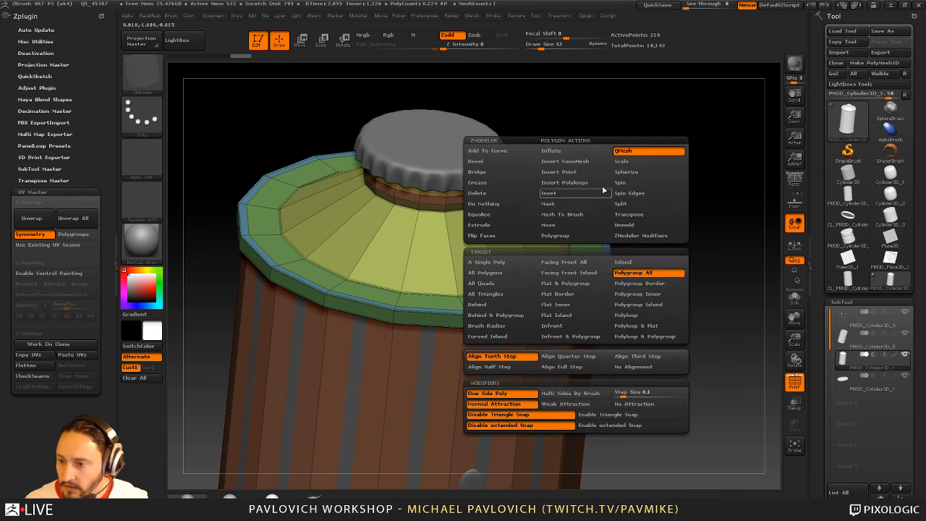
{"action": "left_click_drag", "start_coordinate": [568, 283], "coordinate": [572, 274]}
{"action": "key", "text": "ctrl+z"}
Insert a single edge loop around the flat ring close to the rim's outer edge
{"action": "left_click_drag", "start_coordinate": [679, 254], "coordinate": [690, 278], "text": "alt"}
{"action": "key", "text": "space"}
{"action": "left_click", "coordinate": [576, 256]}
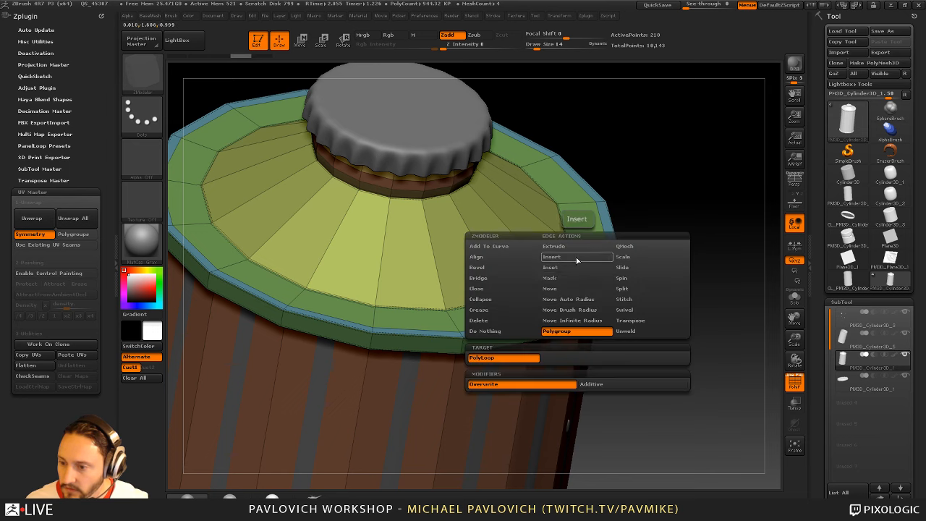
{"action": "left_click", "coordinate": [567, 282]}
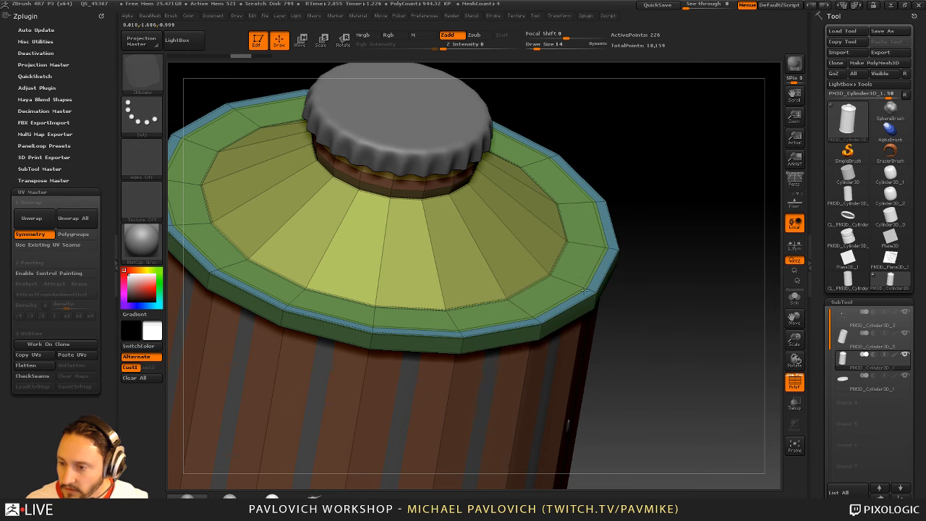
Give the inner part of the rim's ring its own polygroup and push it down with QMesh to form a recess
{"action": "key", "text": "space"}
{"action": "left_click", "coordinate": [552, 329]}
{"action": "left_click", "coordinate": [568, 281]}
{"action": "left_click_drag", "start_coordinate": [574, 264], "coordinate": [565, 278]}
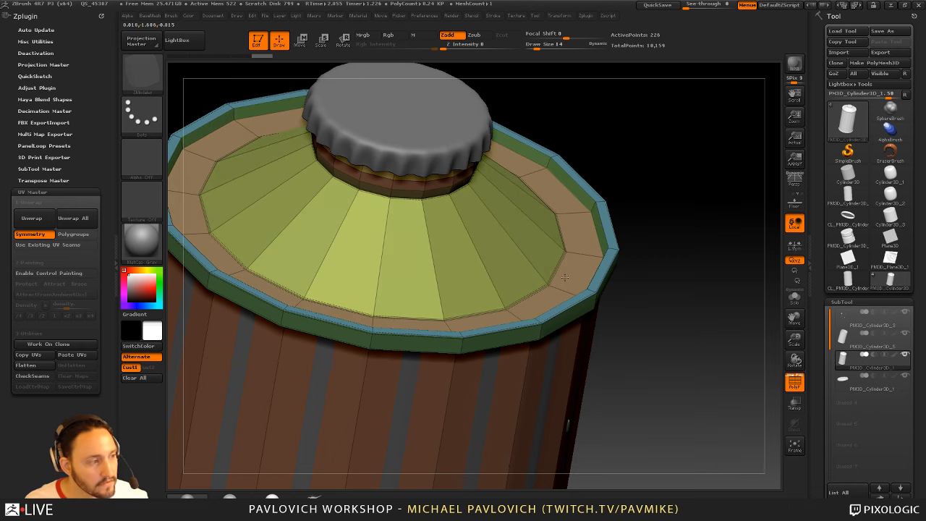
{"action": "mouse_move", "coordinate": [705, 263]}
{"action": "left_mouse_down"}
{"action": "mouse_move", "coordinate": [705, 251]}
{"action": "mouse_move", "coordinate": [719, 268]}
{"action": "mouse_move", "coordinate": [715, 249]}
{"action": "mouse_move", "coordinate": [710, 268]}
{"action": "left_mouse_up"}
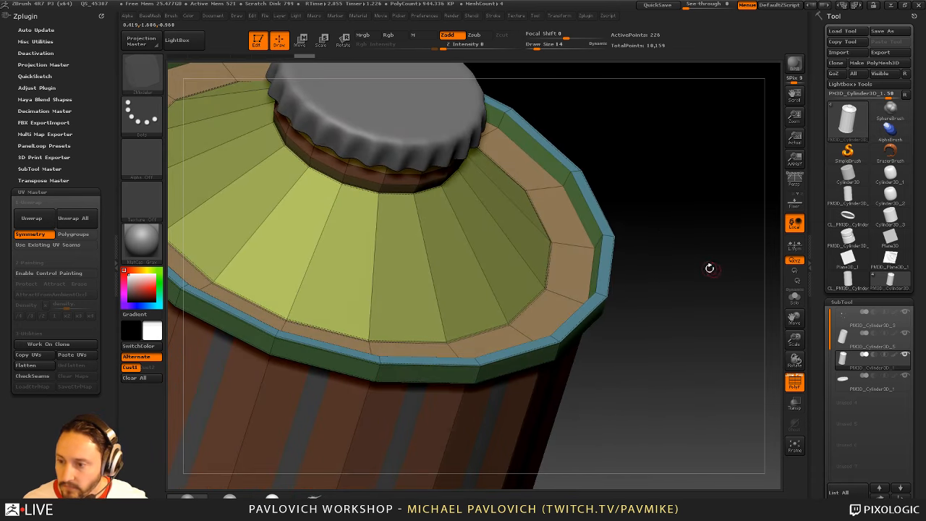
Crease the edge loops around the recessed ring and preview the can with dynamic subdivision
{"action": "key", "text": "space"}
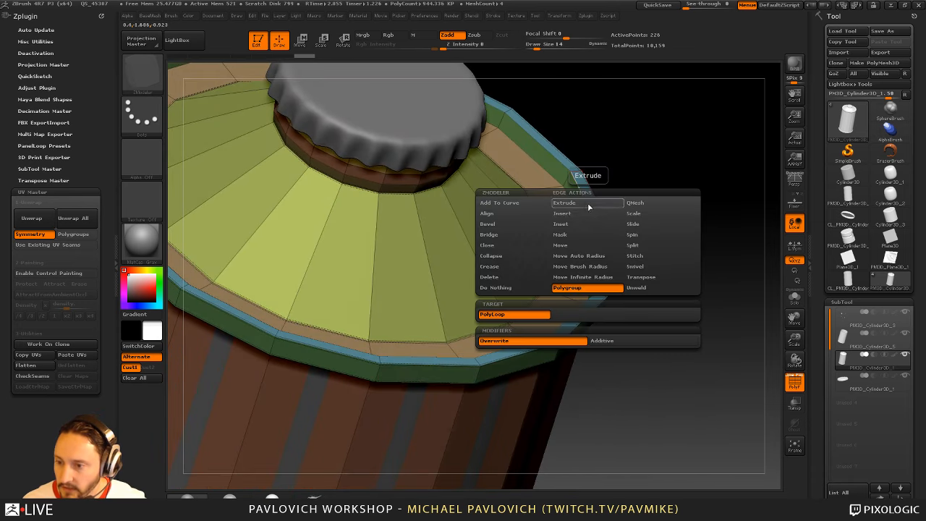
{"action": "left_click", "coordinate": [501, 270]}
{"action": "left_click", "coordinate": [509, 325]}
{"action": "key", "text": "d"}
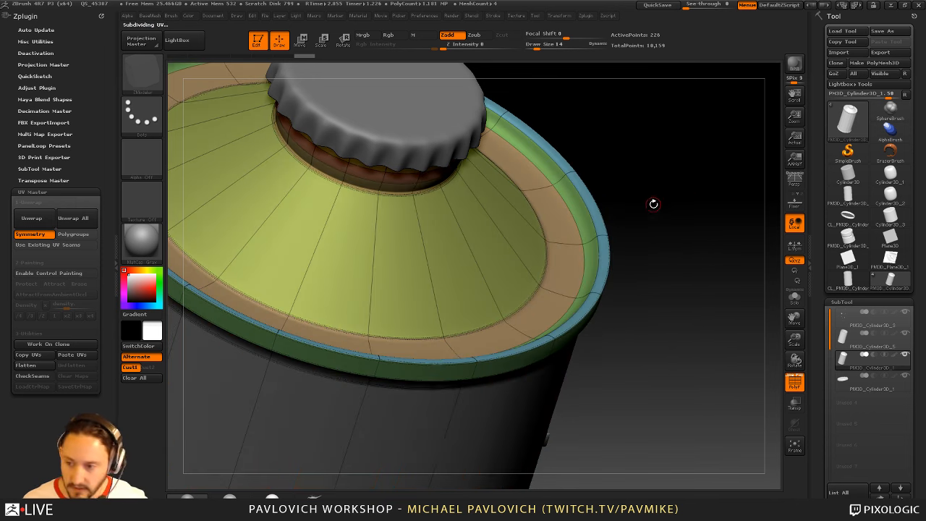
{"action": "left_click_drag", "start_coordinate": [656, 203], "coordinate": [612, 207]}
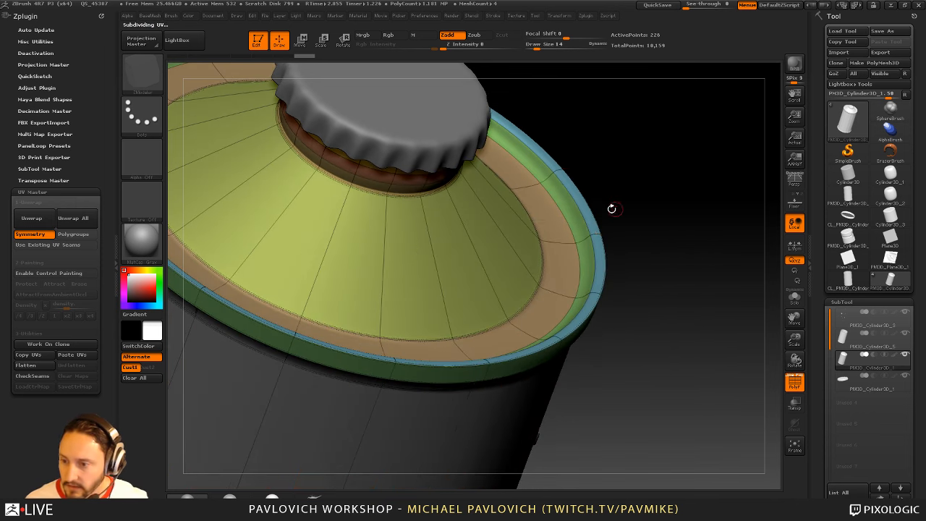
{"action": "left_click", "coordinate": [568, 221]}
Hide the polygon wireframe and compare the can top with dynamic subdivision off and on
{"action": "mouse_move", "coordinate": [671, 230]}
{"action": "left_mouse_down"}
{"action": "mouse_move", "coordinate": [655, 204]}
{"action": "mouse_move", "coordinate": [669, 217]}
{"action": "left_mouse_up"}
{"action": "left_click", "coordinate": [795, 382]}
{"action": "left_click_drag", "start_coordinate": [728, 284], "coordinate": [689, 287], "text": "alt"}
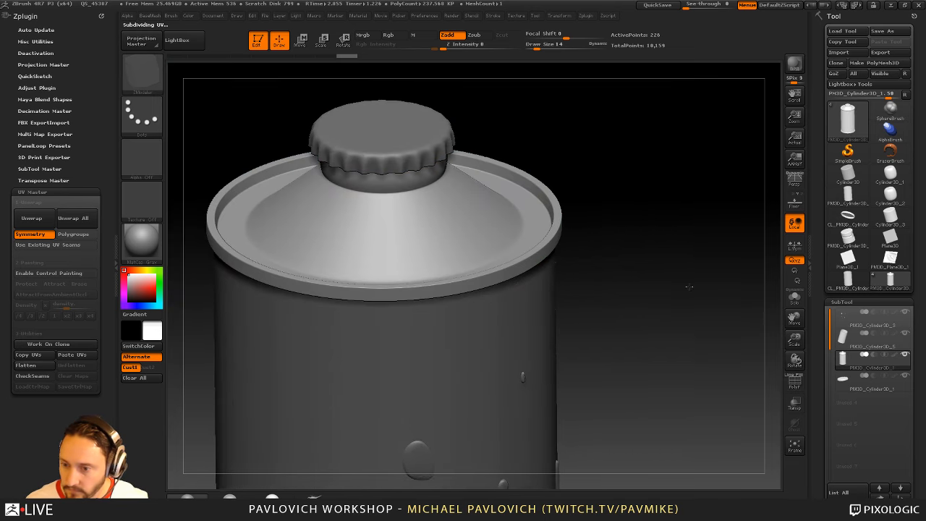
{"action": "key", "text": "shift+d"}
{"action": "key", "text": "d"}
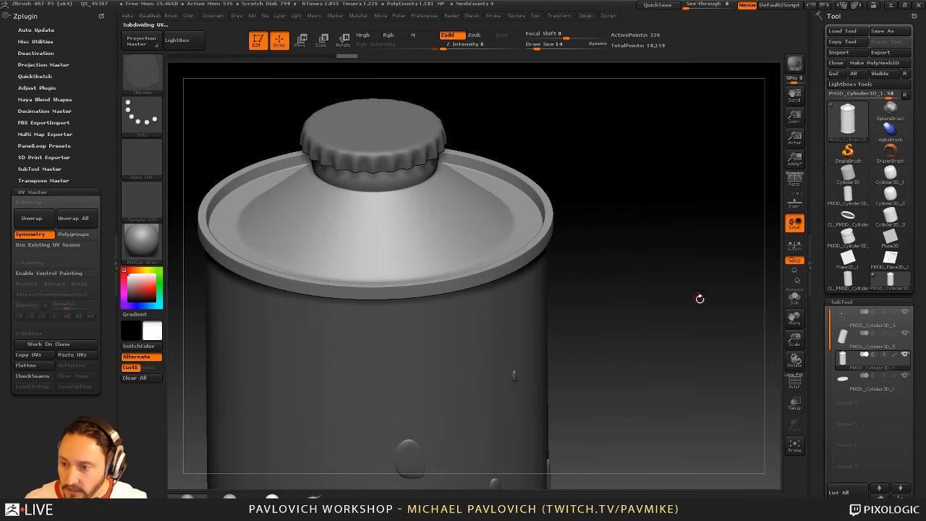
Show the crease settings, frame the whole can, send the updated model to KeyShot by rendering, and switch to KeyShot
{"action": "left_click_drag", "start_coordinate": [824, 362], "coordinate": [819, 233]}
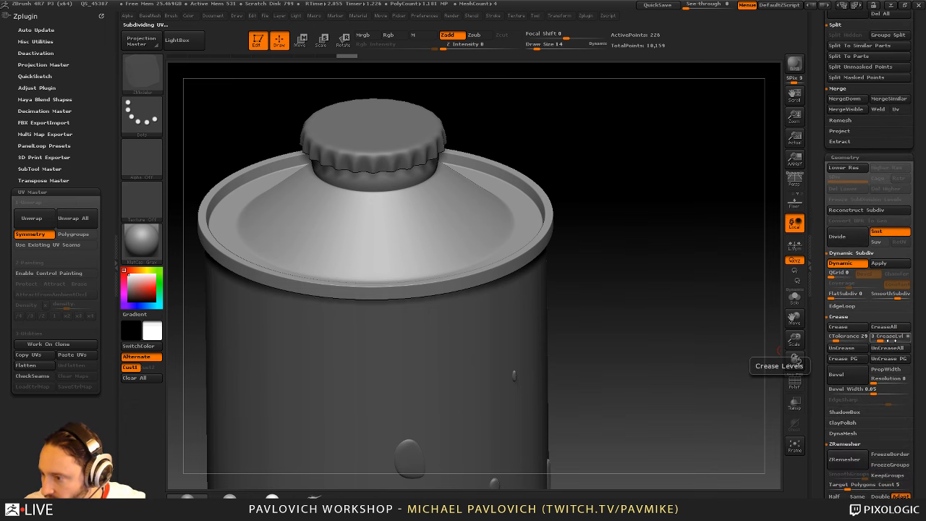
{"action": "right_click_drag", "start_coordinate": [734, 302], "coordinate": [637, 225], "text": "ctrl"}
{"action": "right_click_drag", "start_coordinate": [667, 287], "coordinate": [736, 307]}
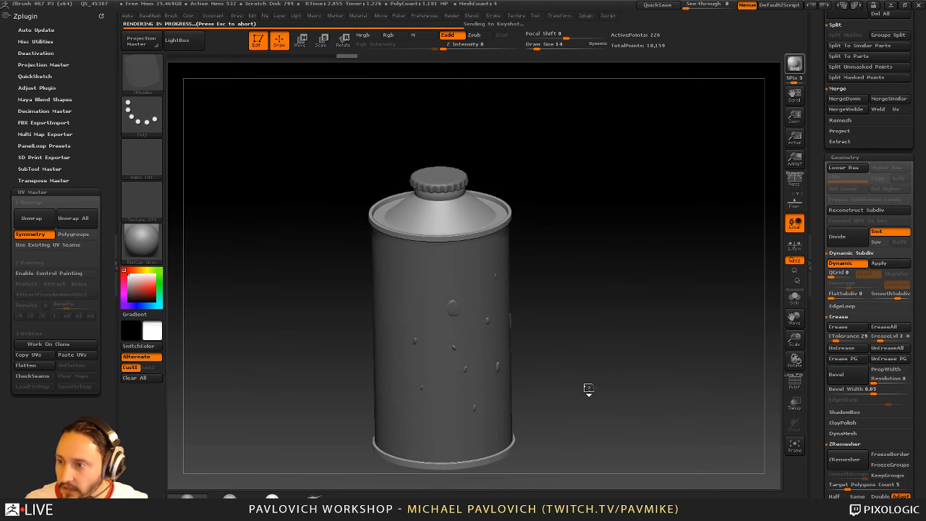
{"action": "key", "text": "super"}
{"action": "left_click", "coordinate": [376, 510]}
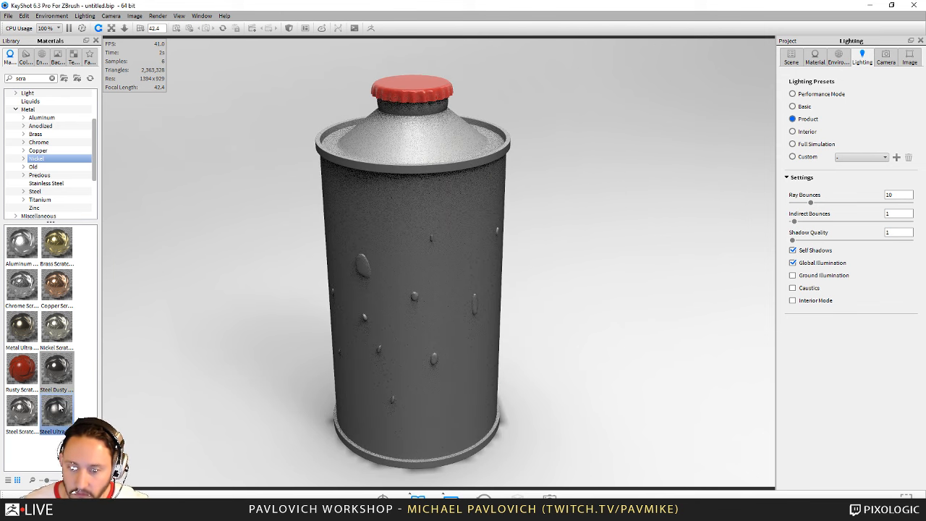
Apply the Steel Ultra scratched material to the metal cone top and rims, and Rusty Scratched Red Paint to the can body
{"action": "left_click_drag", "start_coordinate": [60, 417], "coordinate": [391, 145]}
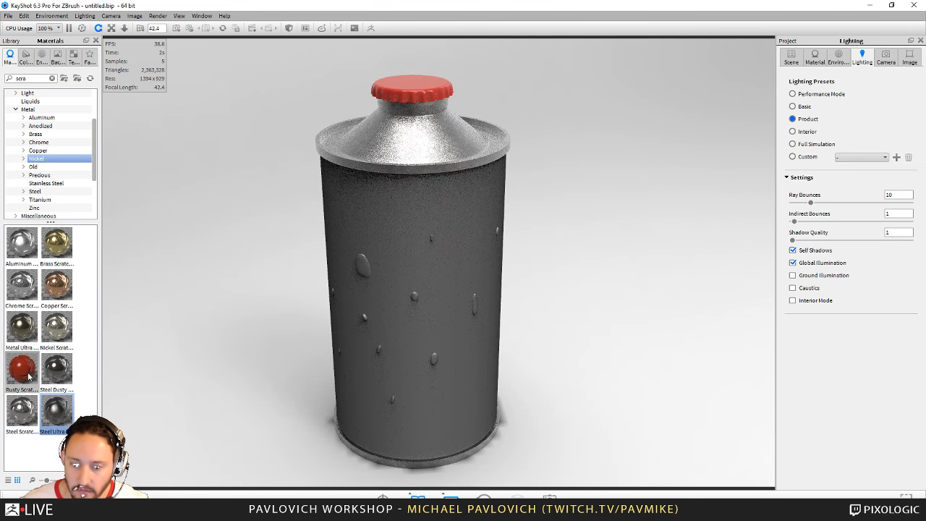
{"action": "mouse_move", "coordinate": [29, 376]}
{"action": "mouse_move", "coordinate": [26, 373]}
{"action": "left_mouse_down"}
{"action": "mouse_move", "coordinate": [408, 167]}
{"action": "mouse_move", "coordinate": [428, 226]}
{"action": "mouse_move", "coordinate": [436, 217]}
{"action": "left_mouse_up"}
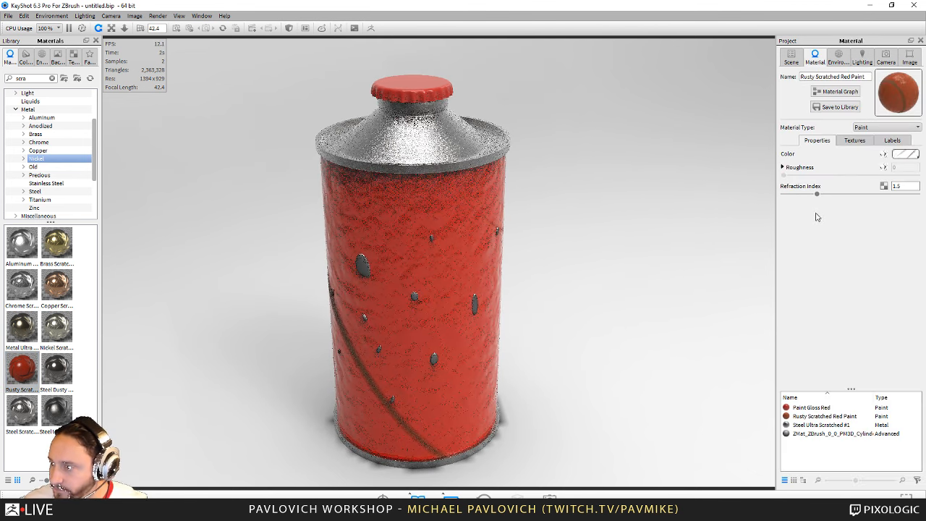
Set the red paint's Scratches color texture scale to 0.22 and its Noise (Fractal) bump scale to 0.165
{"action": "left_click", "coordinate": [858, 143]}
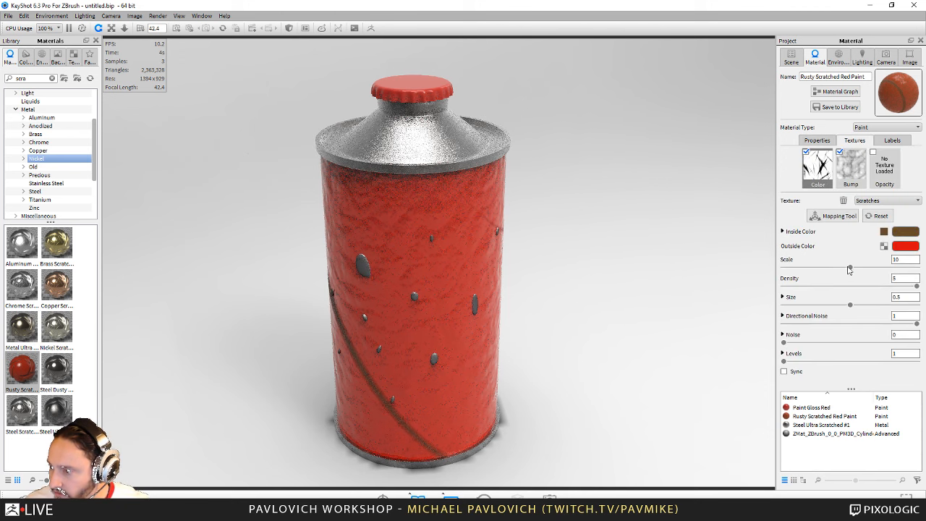
{"action": "left_click_drag", "start_coordinate": [852, 269], "coordinate": [786, 274]}
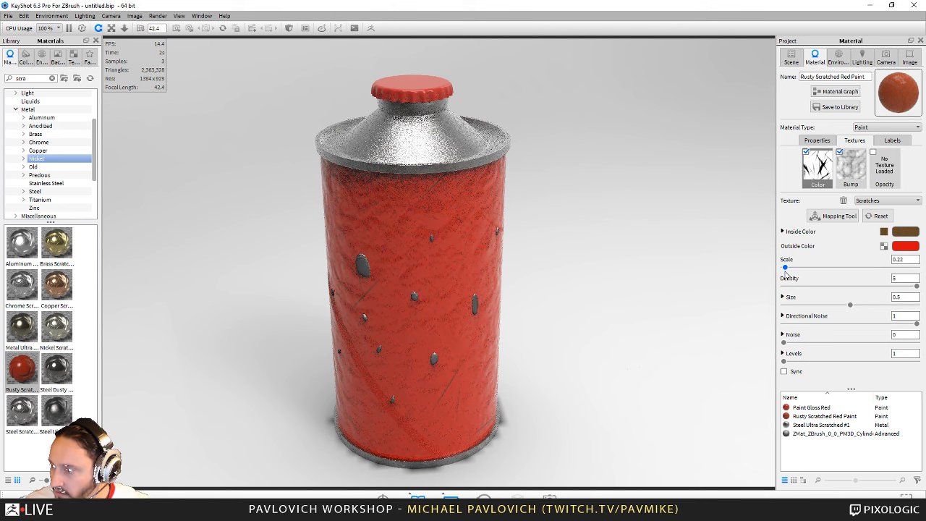
{"action": "left_click", "coordinate": [852, 168]}
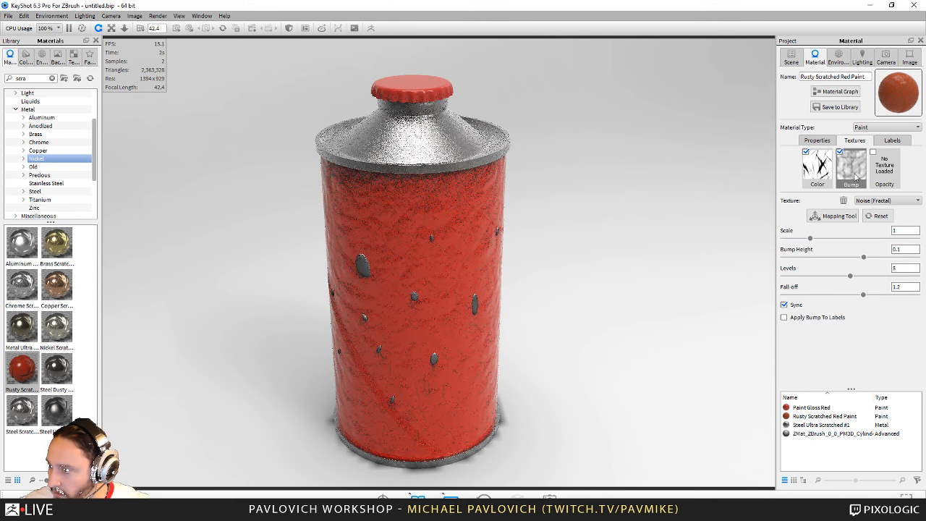
{"action": "left_click_drag", "start_coordinate": [809, 244], "coordinate": [789, 244]}
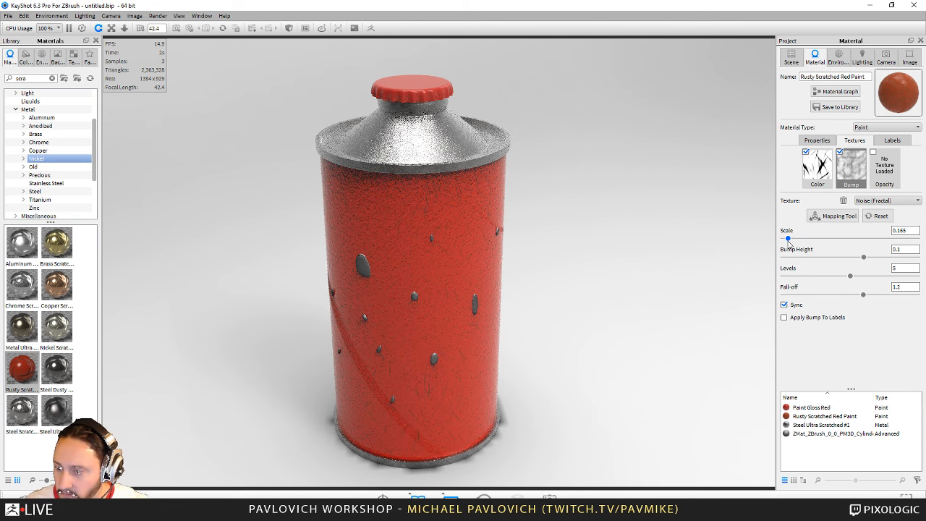
{"action": "left_click_drag", "start_coordinate": [592, 251], "coordinate": [622, 249]}
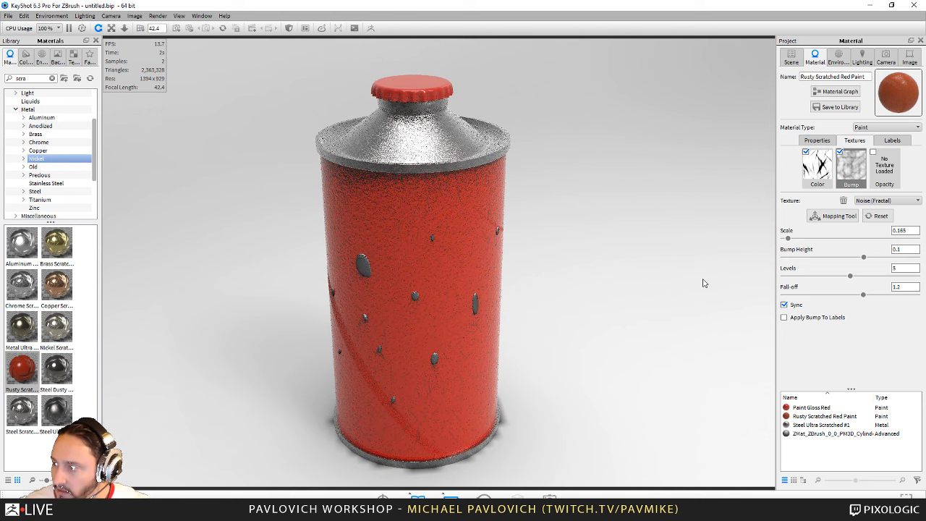
Search the materials for "water", apply Liquid Water to the raised spots on the can, and inspect them
{"action": "left_click", "coordinate": [363, 269]}
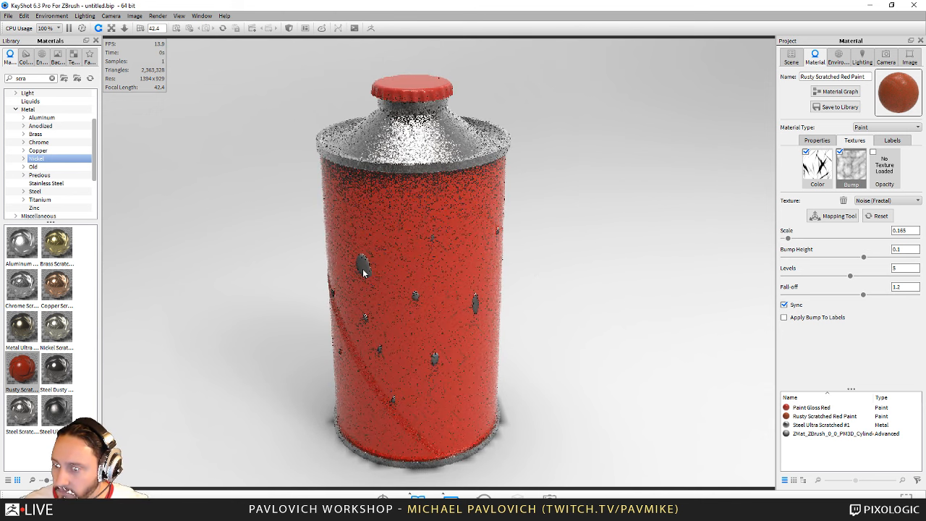
{"action": "double_click", "coordinate": [364, 271]}
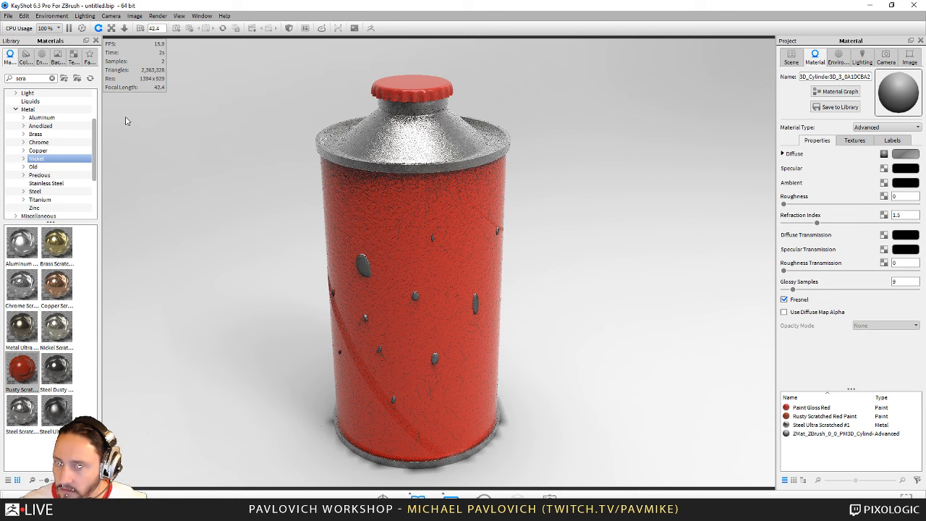
{"action": "left_click_drag", "start_coordinate": [30, 78], "coordinate": [10, 88]}
{"action": "type", "text": "water"}
{"action": "left_click", "coordinate": [13, 249]}
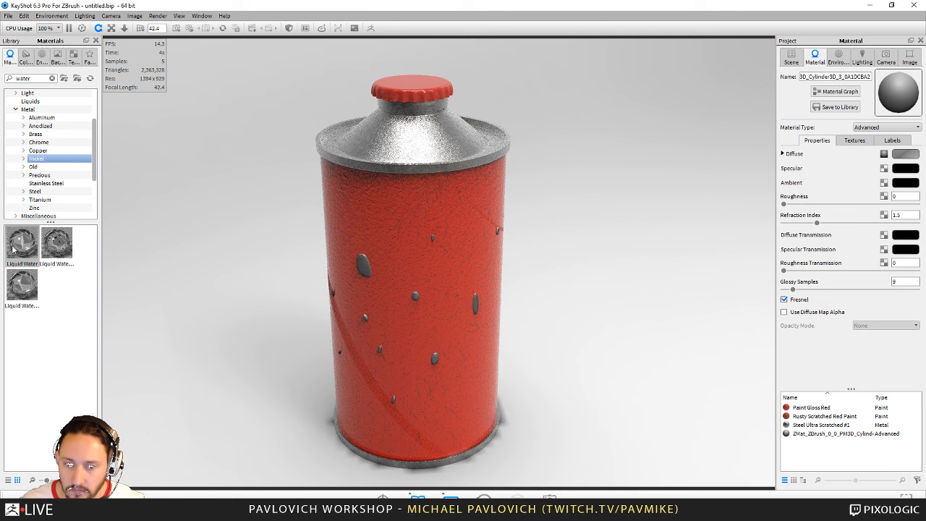
{"action": "left_click_drag", "start_coordinate": [16, 246], "coordinate": [496, 318]}
{"action": "left_click_drag", "start_coordinate": [587, 260], "coordinate": [392, 232]}
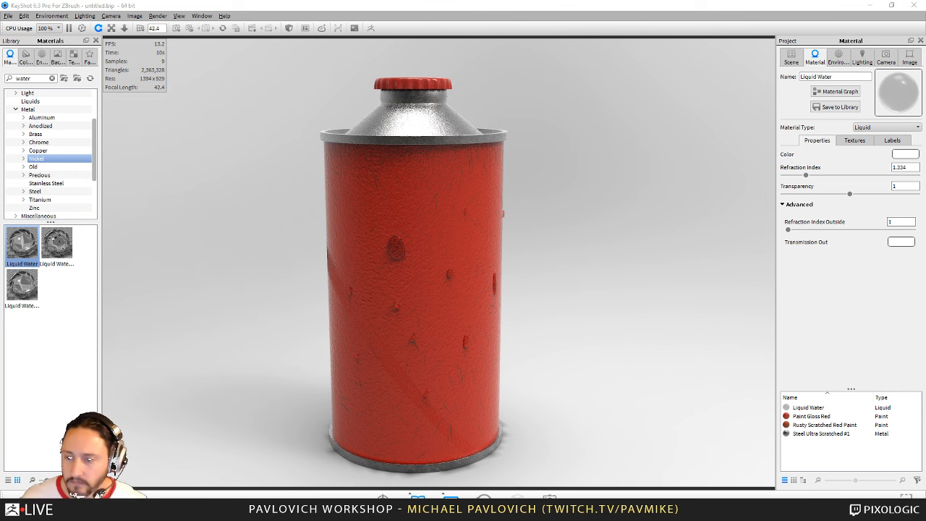
Switch to ZBrush, leave Edit mode and clear the canvas
{"action": "key", "text": "alt+Tab"}
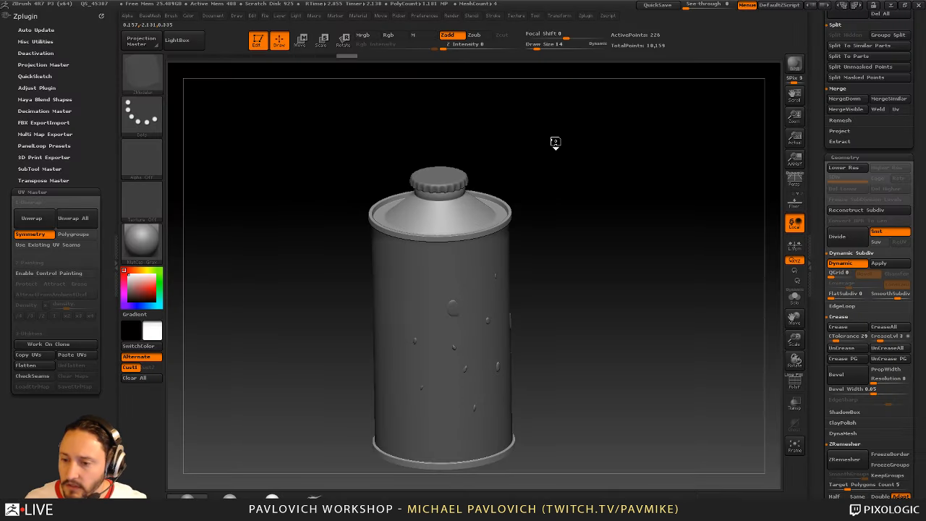
{"action": "left_click_drag", "start_coordinate": [555, 143], "coordinate": [521, 146], "text": "alt"}
{"action": "left_click", "coordinate": [258, 42]}
{"action": "key", "text": "ctrl+n"}
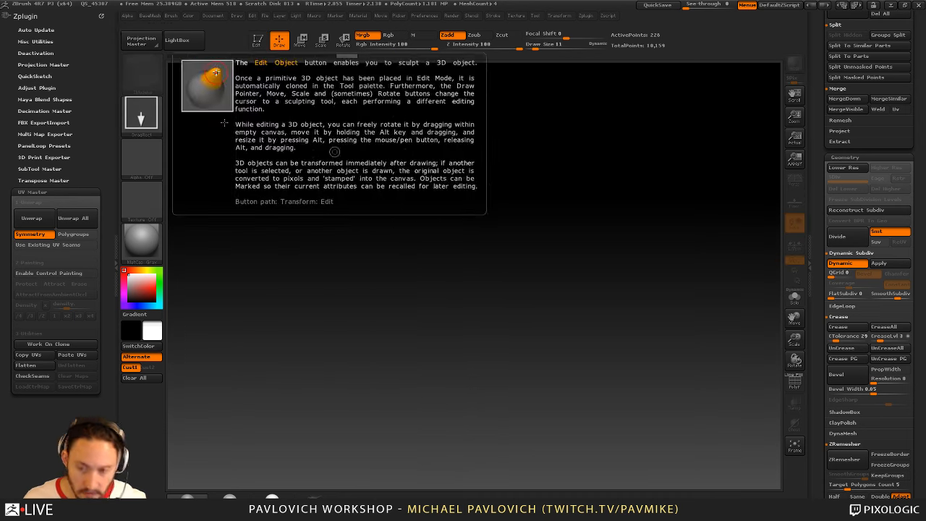
Open the custom BaseMesh palette and dock it in the side tray
{"action": "left_click", "coordinate": [152, 16]}
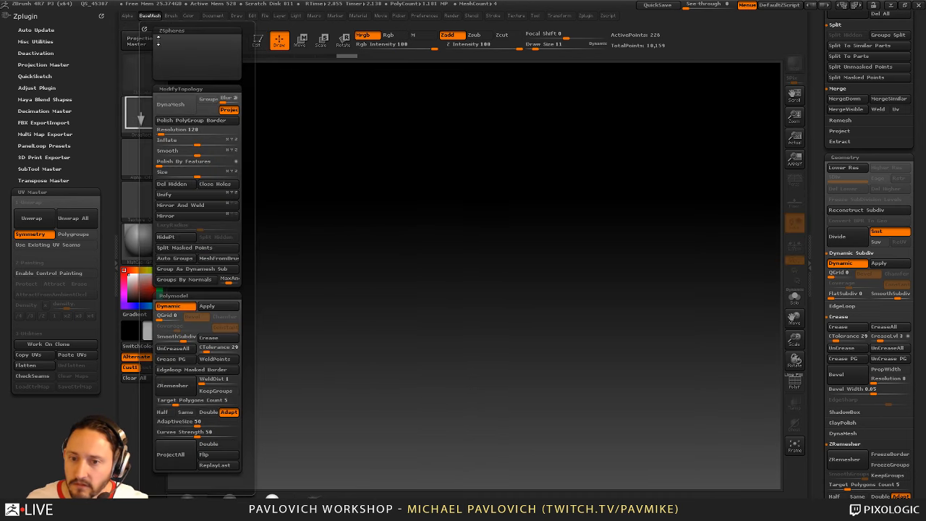
{"action": "left_click", "coordinate": [152, 16]}
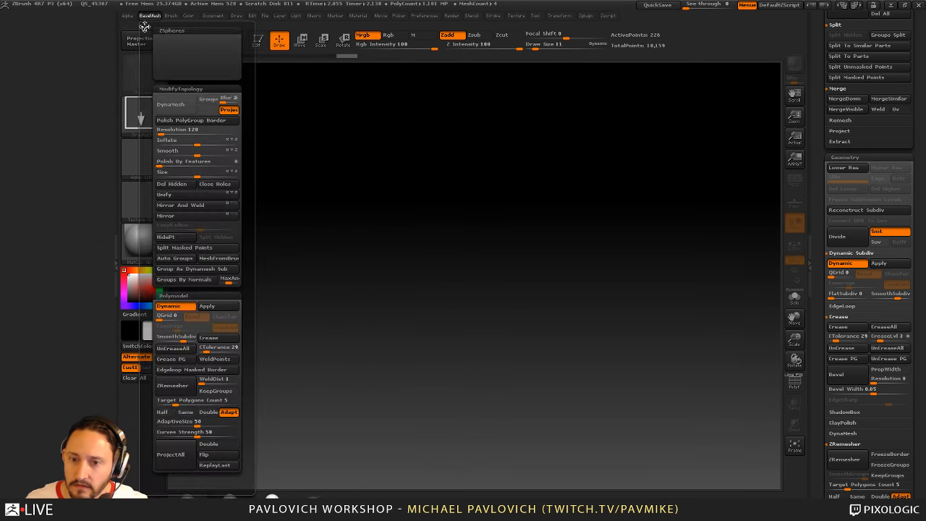
{"action": "left_click_drag", "start_coordinate": [144, 27], "coordinate": [99, 33]}
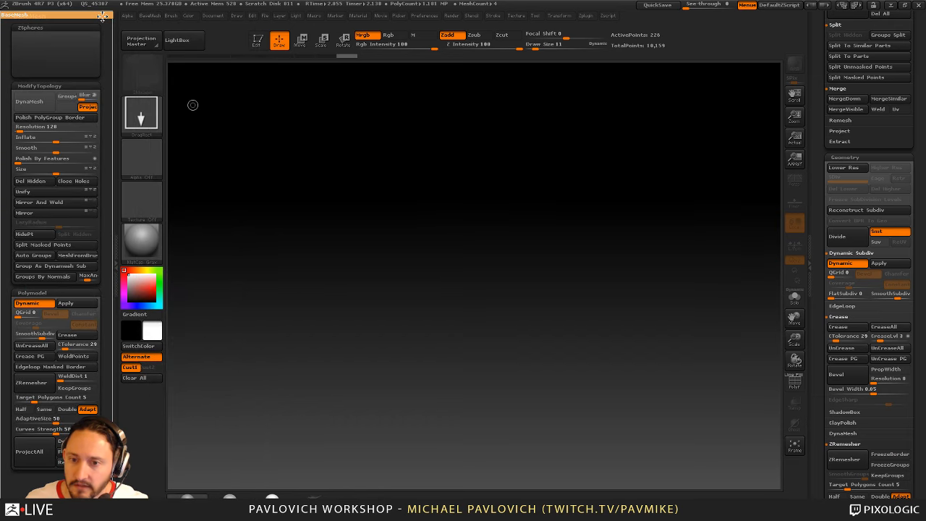
Expand the Custom UI and Config preferences and enable interface customization
{"action": "left_click", "coordinate": [426, 16]}
{"action": "left_click", "coordinate": [449, 247]}
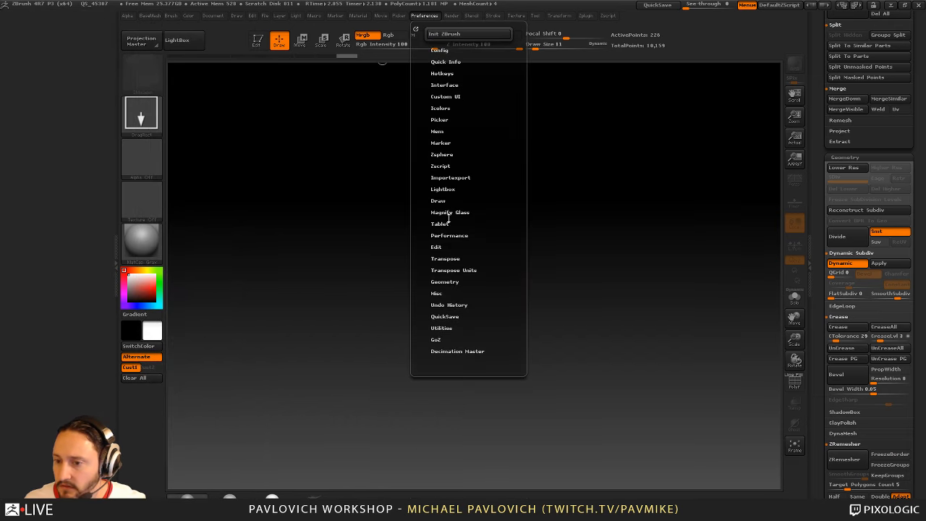
{"action": "left_click", "coordinate": [443, 96]}
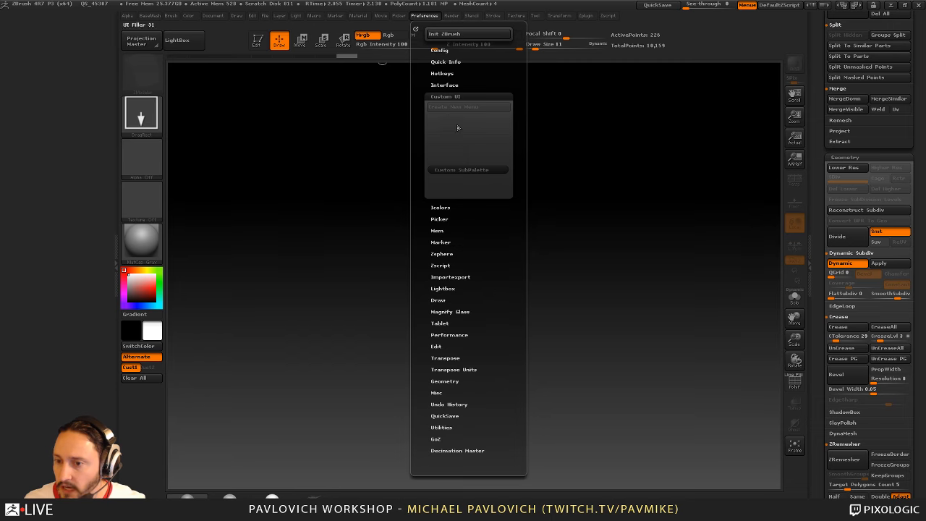
{"action": "left_click", "coordinate": [439, 50]}
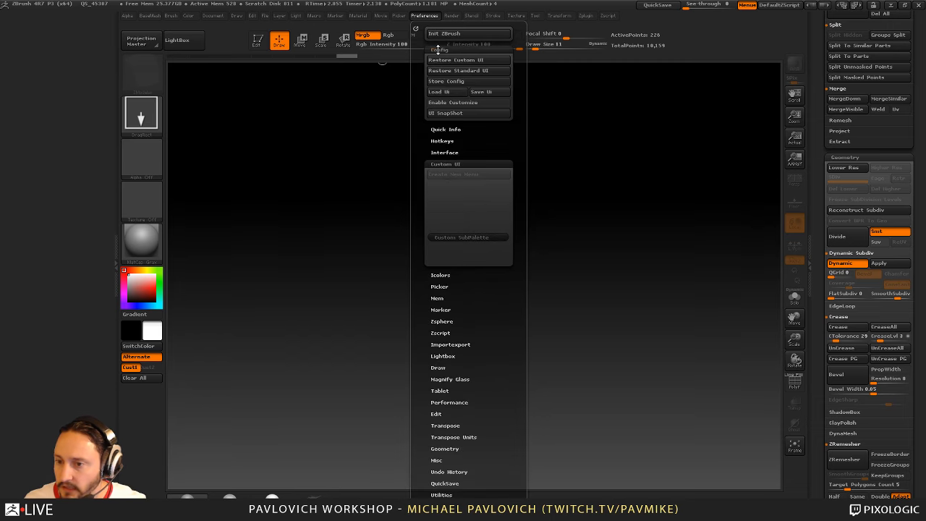
{"action": "left_click", "coordinate": [448, 103]}
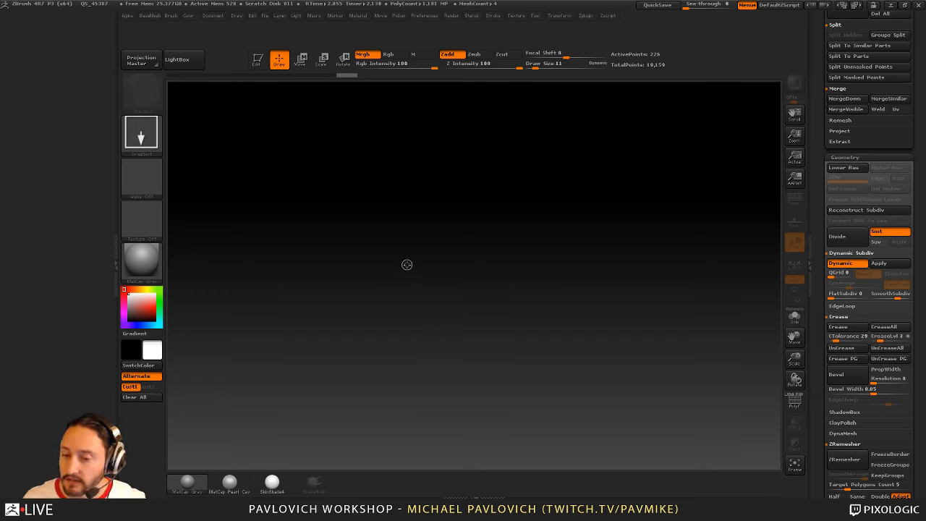
Dock the Preferences palette in the side tray and disable interface customization
{"action": "left_click", "coordinate": [424, 18]}
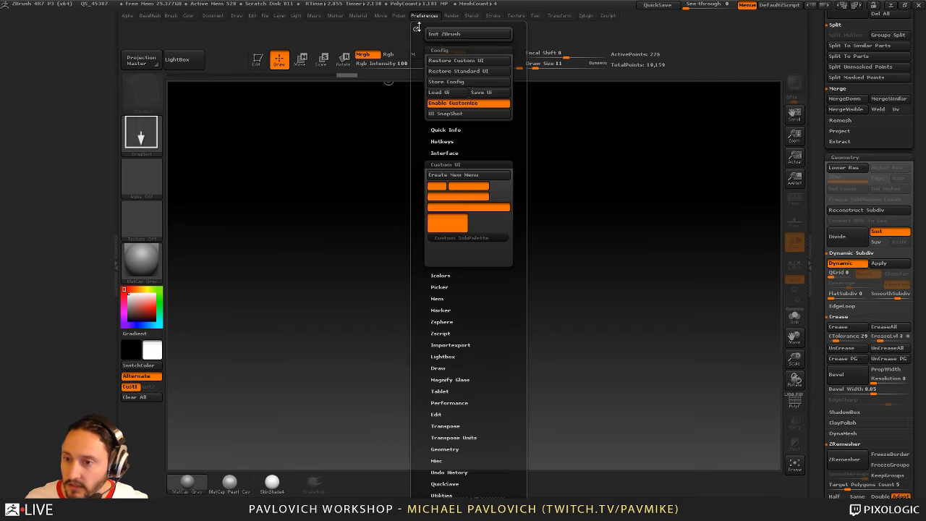
{"action": "left_click_drag", "start_coordinate": [415, 26], "coordinate": [51, 72]}
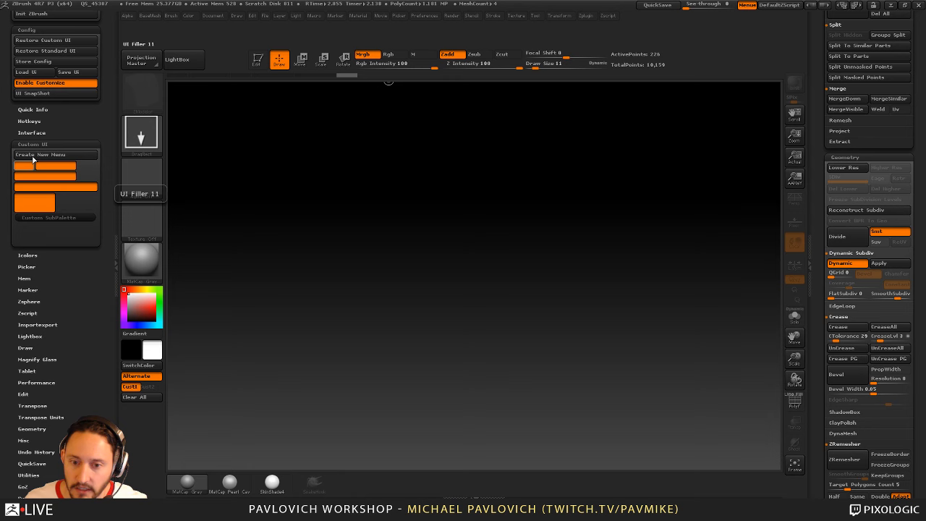
{"action": "left_click", "coordinate": [38, 83]}
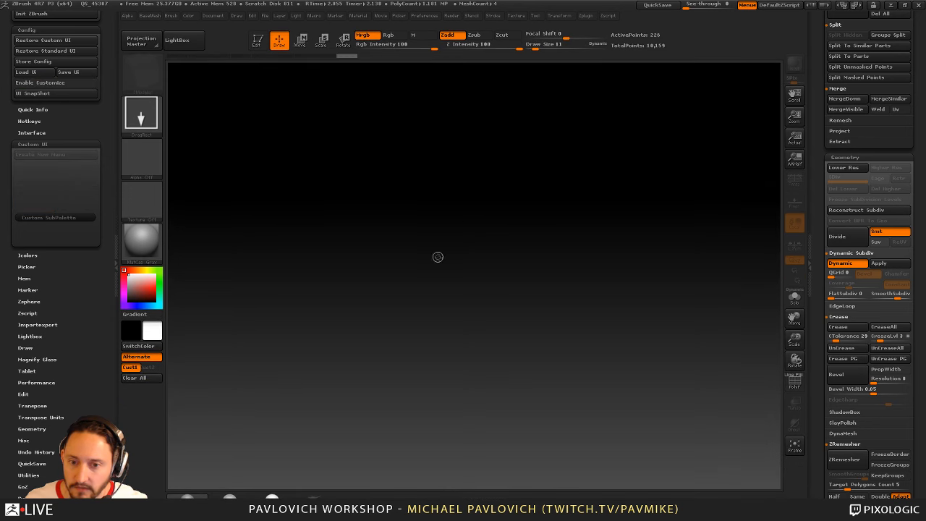
{"action": "left_click", "coordinate": [151, 18]}
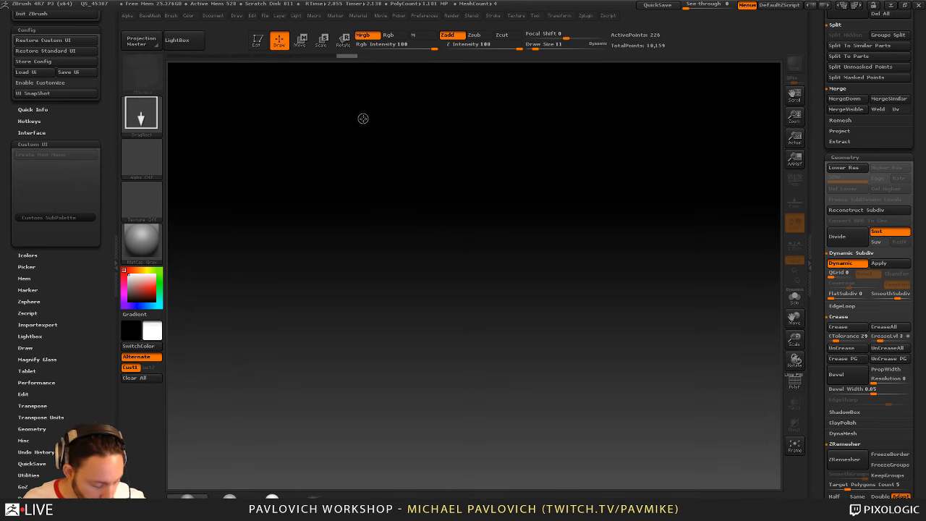
Assign the custom hotkey Alt+R to the Render palette and test it by opening and closing the palette
{"action": "left_click", "coordinate": [340, 17], "text": "ctrl+alt"}
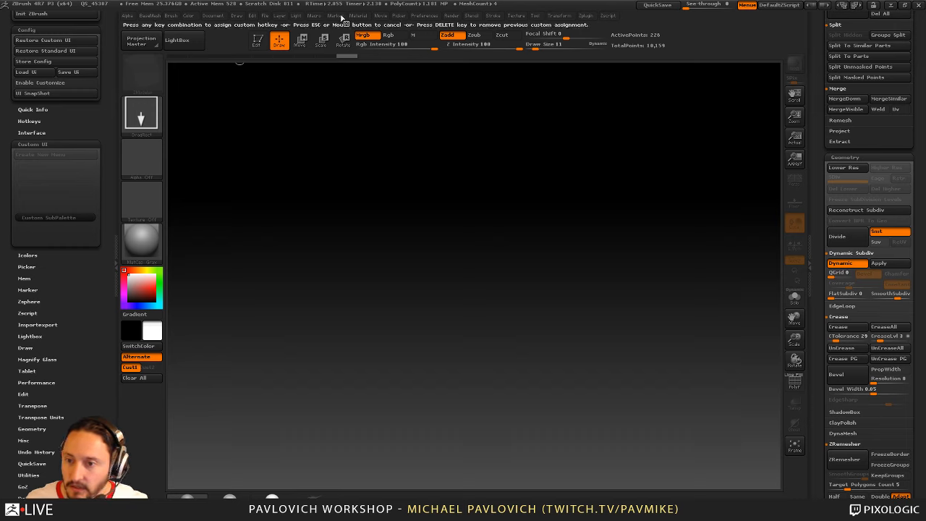
{"action": "key", "text": "Escape"}
{"action": "left_click", "coordinate": [454, 18], "text": "ctrl+alt"}
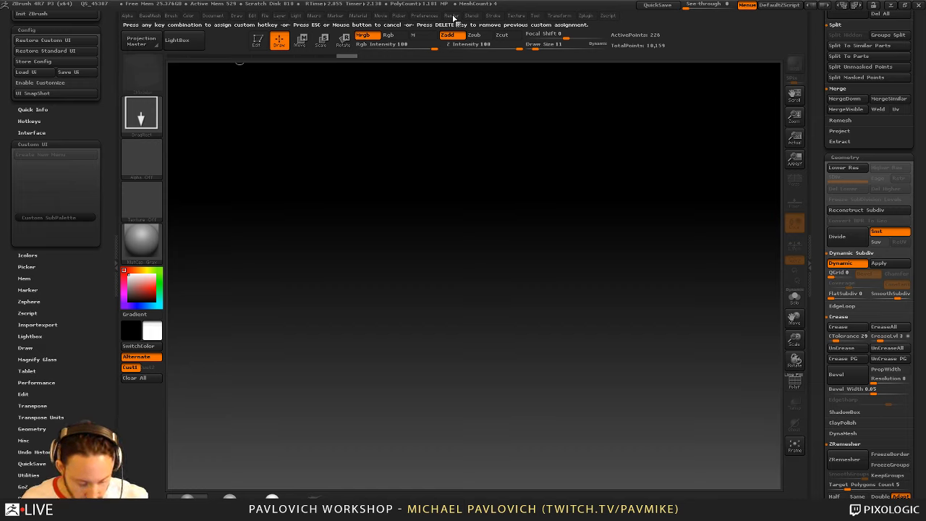
{"action": "key", "text": "alt+r"}
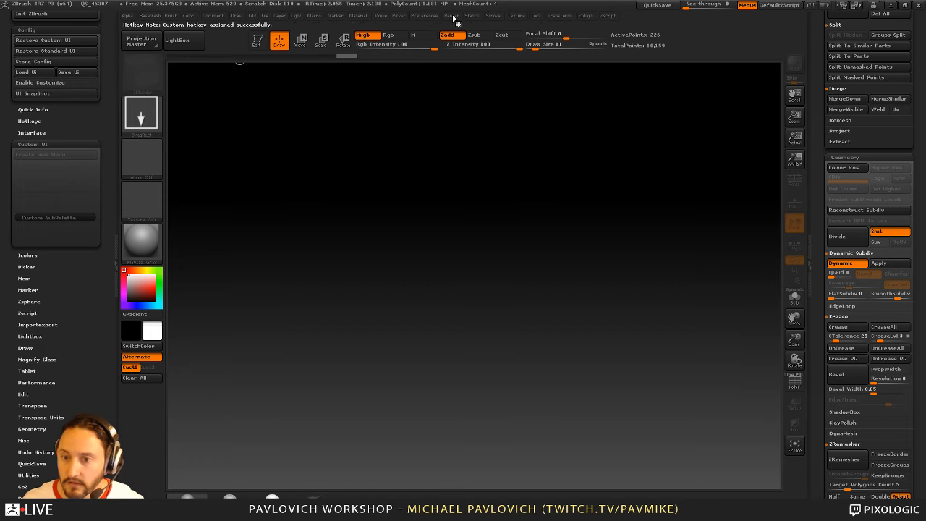
{"action": "key", "text": "alt+r"}
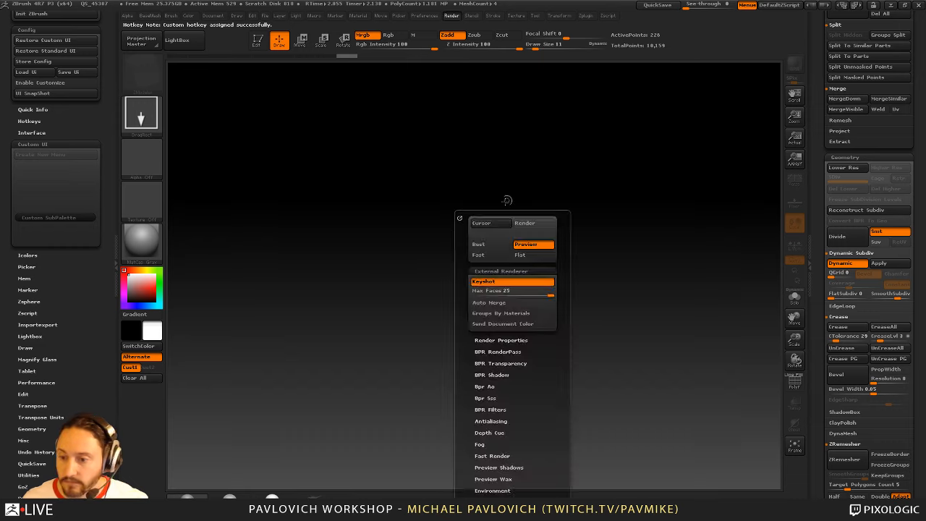
{"action": "key", "text": "alt+r"}
{"action": "key", "text": "alt+r"}
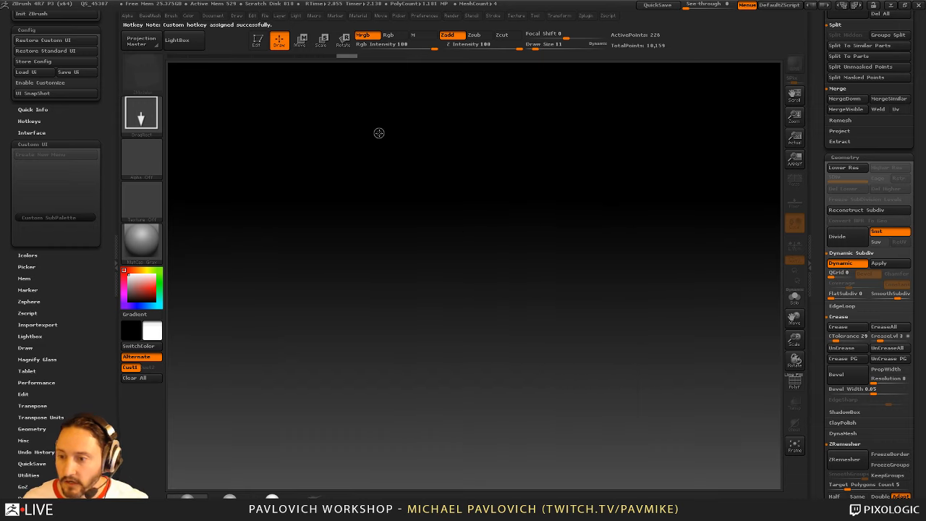
Show the BaseMesh palette at the cursor through its Alt+B hotkey, and dismiss it again
{"action": "key", "text": "alt+b"}
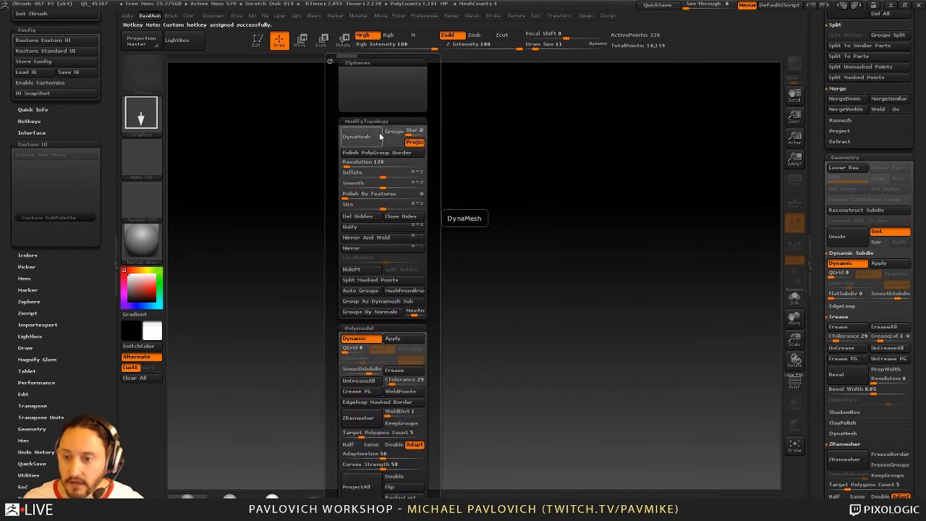
{"action": "key", "text": "alt+b"}
{"action": "key", "text": "alt+b"}
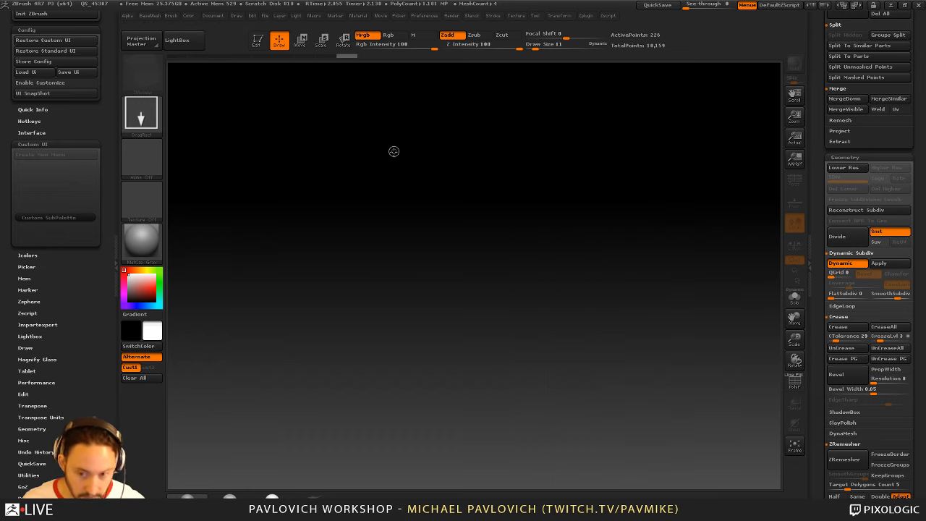
Draw the Cylinder3D_1 tool on the canvas, enter Edit mode and convert it to a PolyMesh3D
{"action": "left_click_drag", "start_coordinate": [896, 88], "coordinate": [874, 230]}
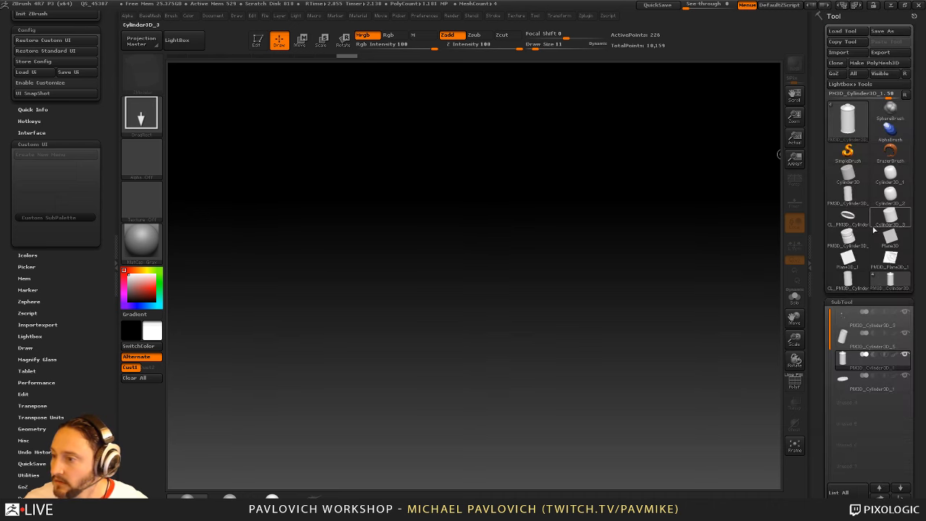
{"action": "left_click", "coordinate": [890, 173]}
{"action": "left_click_drag", "start_coordinate": [411, 277], "coordinate": [329, 190]}
{"action": "left_click", "coordinate": [259, 42]}
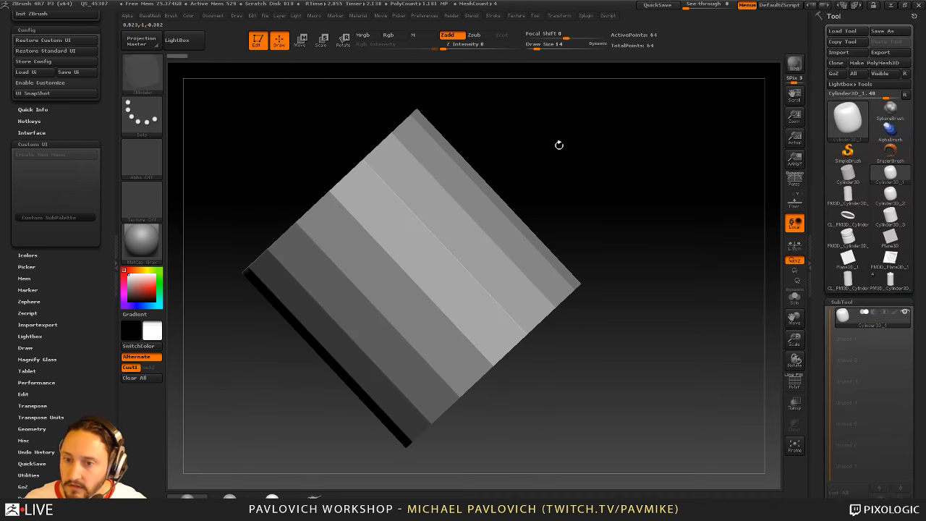
{"action": "left_click_drag", "start_coordinate": [559, 145], "coordinate": [544, 110], "text": "alt"}
{"action": "left_click", "coordinate": [872, 63]}
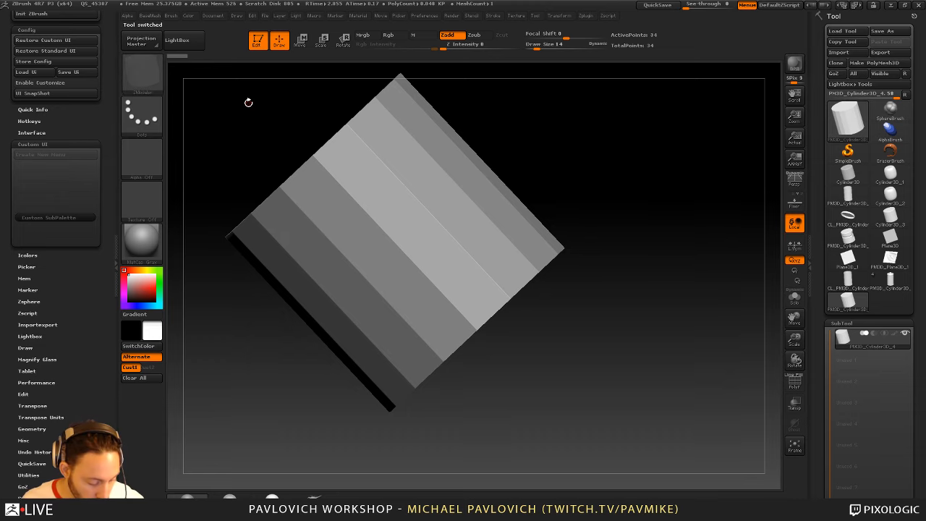
Switch through the ClayTubes and TrimDynamic brushes to hPolish using their custom number hotkeys
{"action": "key", "text": "3"}
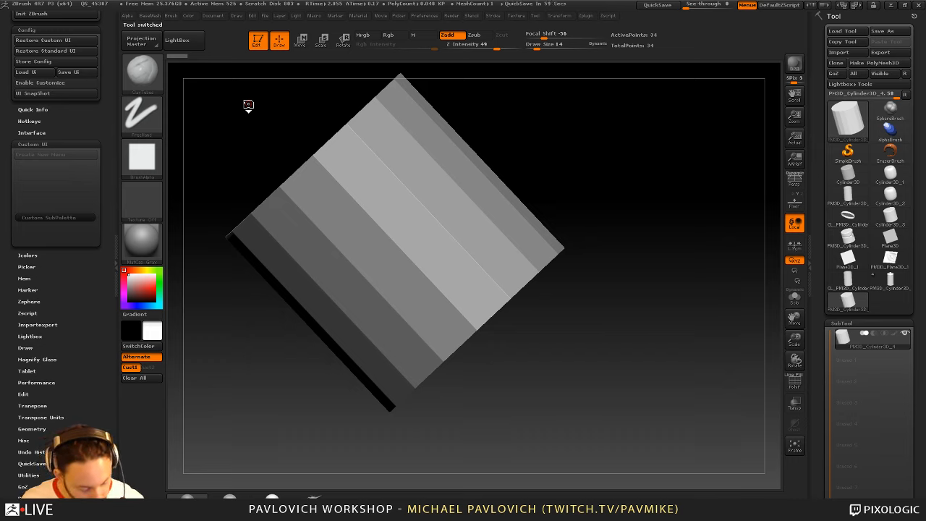
{"action": "key", "text": "1"}
{"action": "key", "text": "2"}
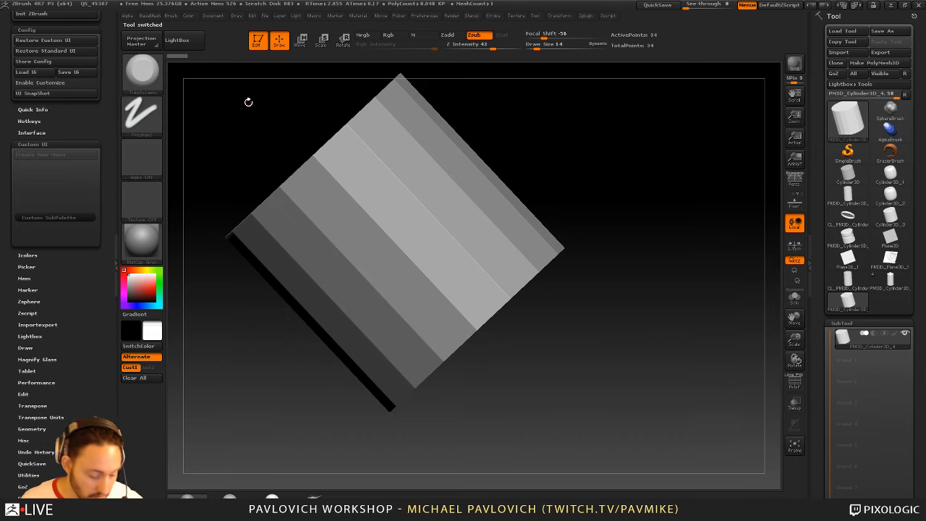
{"action": "key", "text": "3"}
{"action": "left_click_drag", "start_coordinate": [599, 186], "coordinate": [470, 136], "text": "alt"}
Enable interface customization and dock the Brush palette in the side tray
{"action": "left_click_drag", "start_coordinate": [91, 126], "coordinate": [93, 149]}
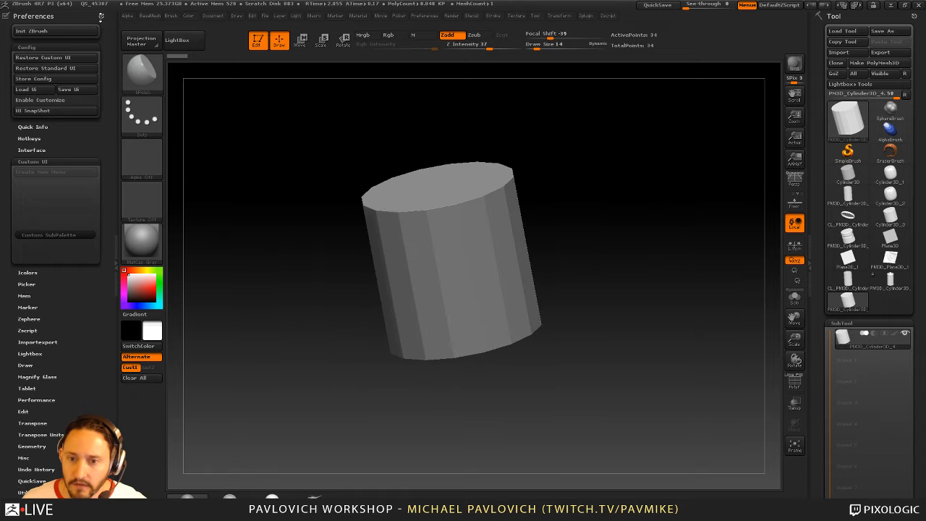
{"action": "left_click", "coordinate": [40, 100]}
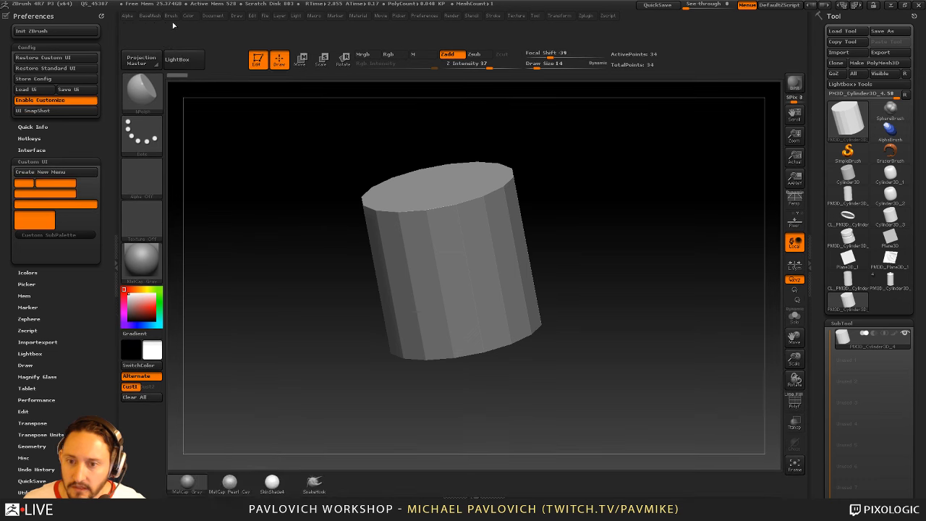
{"action": "left_click", "coordinate": [171, 17]}
{"action": "left_click", "coordinate": [169, 28]}
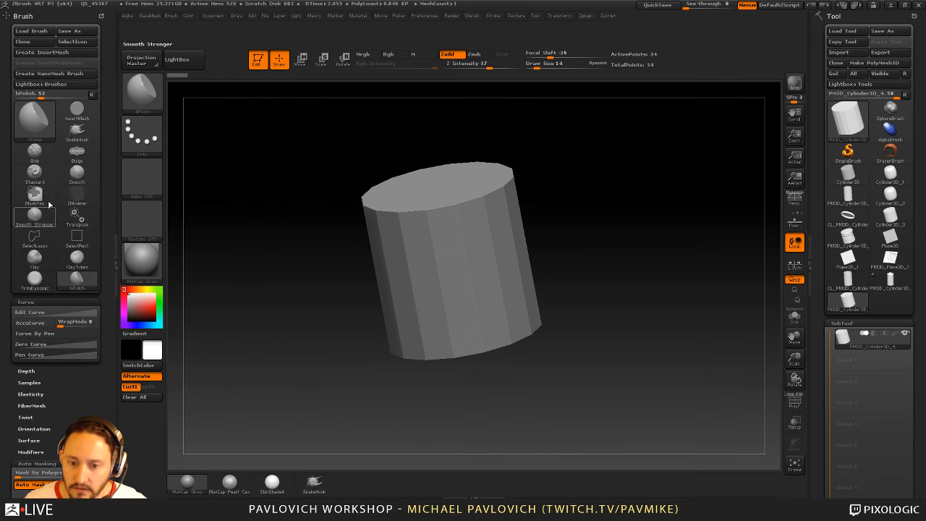
Add the ClayTubes and TrimDynamic brushes to the shelf below the canvas and turn off interface customization
{"action": "mouse_move", "coordinate": [61, 263]}
{"action": "left_mouse_down", "text": "ctrl+alt"}
{"action": "mouse_move", "coordinate": [338, 487]}
{"action": "mouse_move", "coordinate": [353, 485]}
{"action": "left_mouse_up", "text": "ctrl+alt"}
{"action": "mouse_move", "coordinate": [34, 280]}
{"action": "left_mouse_down", "text": "ctrl+alt"}
{"action": "mouse_move", "coordinate": [446, 478]}
{"action": "mouse_move", "coordinate": [400, 485]}
{"action": "left_mouse_up", "text": "ctrl+alt"}
{"action": "scroll", "coordinate": [84, 390], "scroll_direction": "down", "scroll_amount": 10}
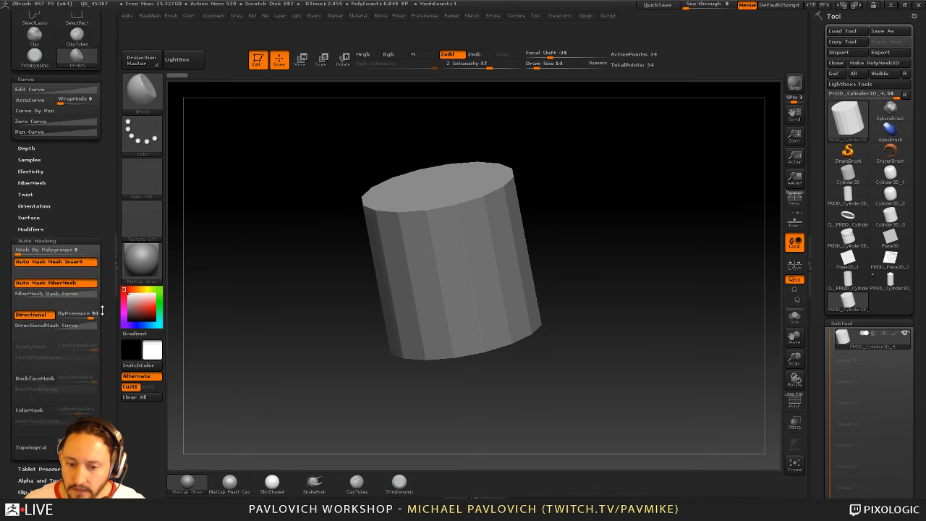
{"action": "left_click", "coordinate": [39, 259]}
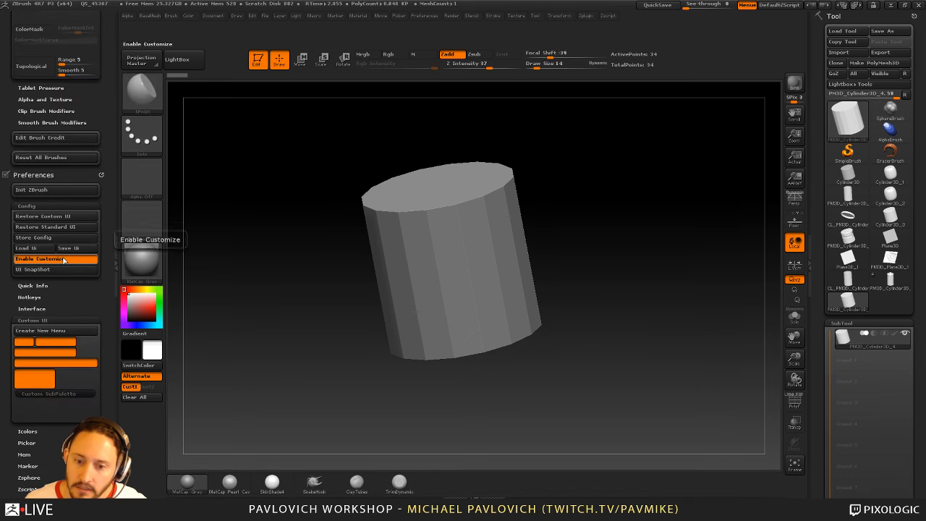
Test the custom shelf by activating the SnakeHook, ClayTubes and TrimDynamic brushes in turn
{"action": "left_click", "coordinate": [314, 501]}
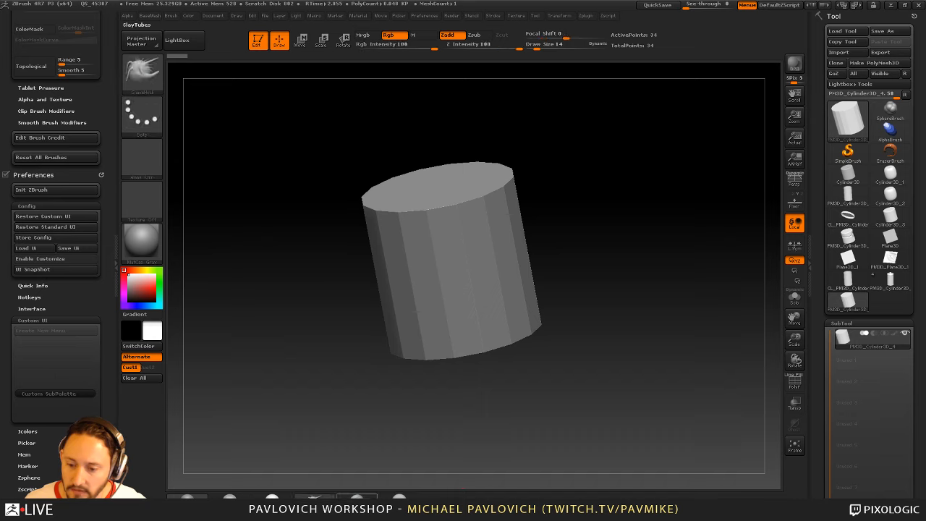
{"action": "left_click", "coordinate": [357, 502]}
{"action": "left_click", "coordinate": [400, 501]}
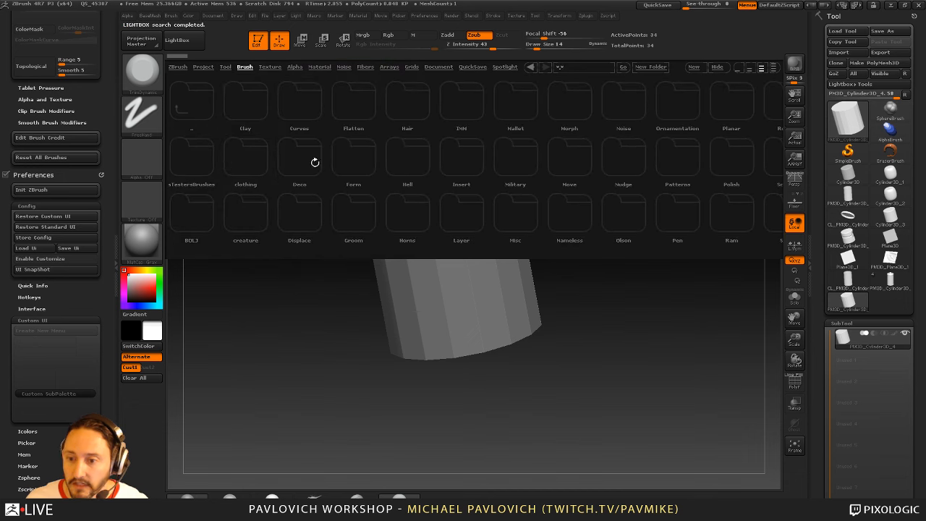
Expand LightBox to four rows, look through the Brush folders and hide LightBox
{"action": "left_click", "coordinate": [773, 68]}
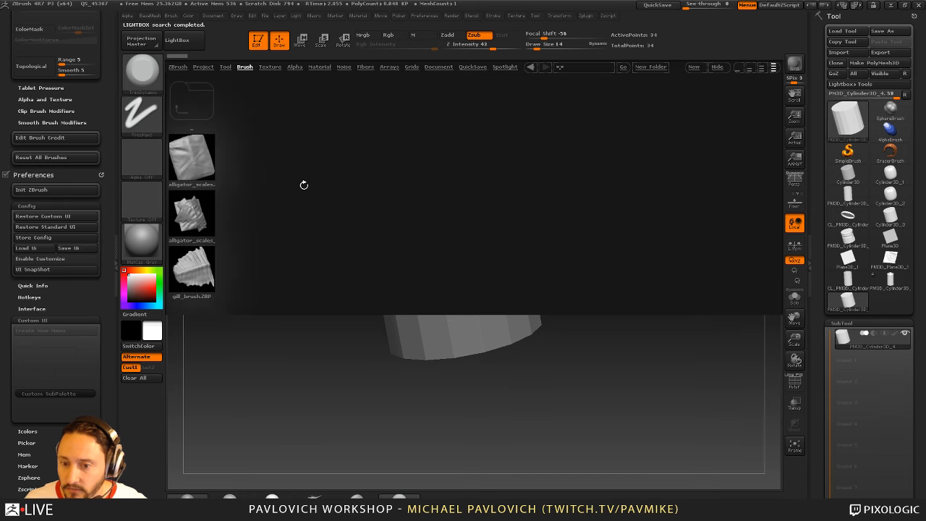
{"action": "left_click", "coordinate": [245, 67]}
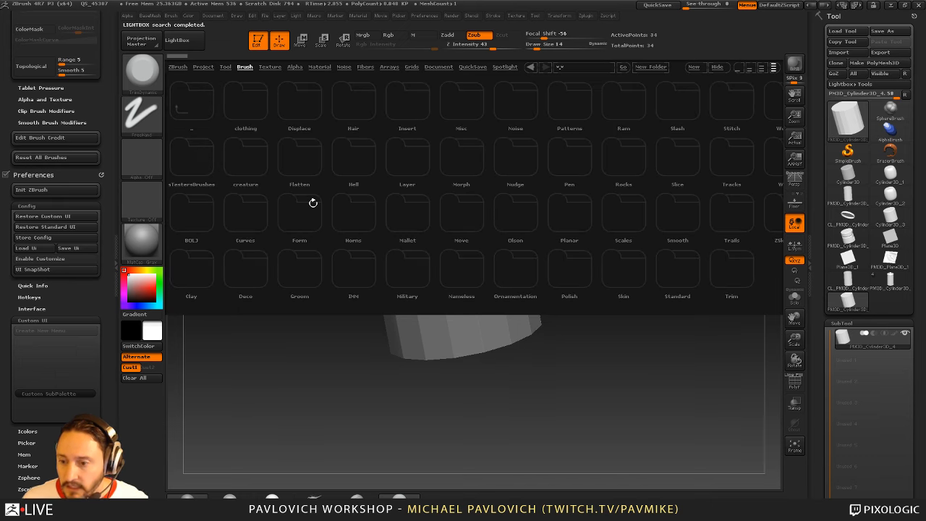
{"action": "left_click", "coordinate": [717, 68]}
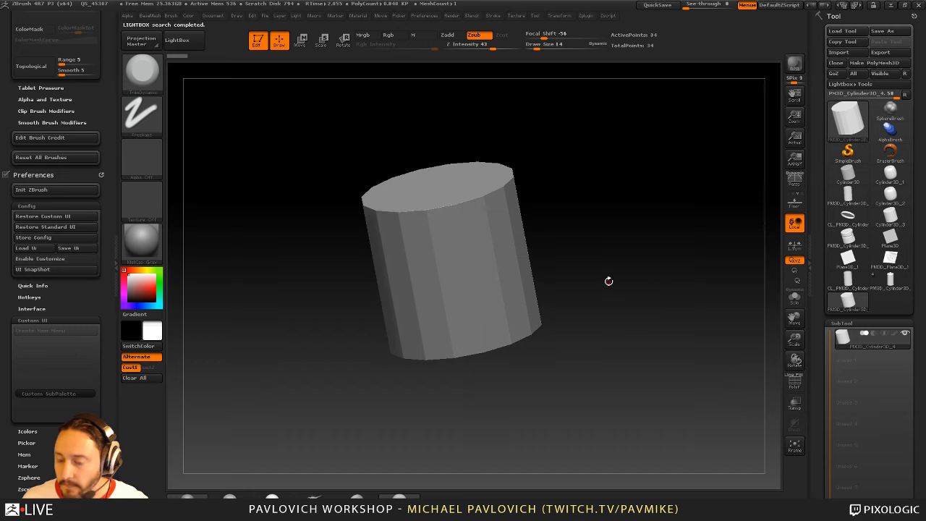
Make IMM_Base_Primitives the active brush
{"action": "mouse_move", "coordinate": [631, 231]}
{"action": "left_mouse_down"}
{"action": "mouse_move", "coordinate": [647, 227]}
{"action": "mouse_move", "coordinate": [622, 235]}
{"action": "left_mouse_up"}
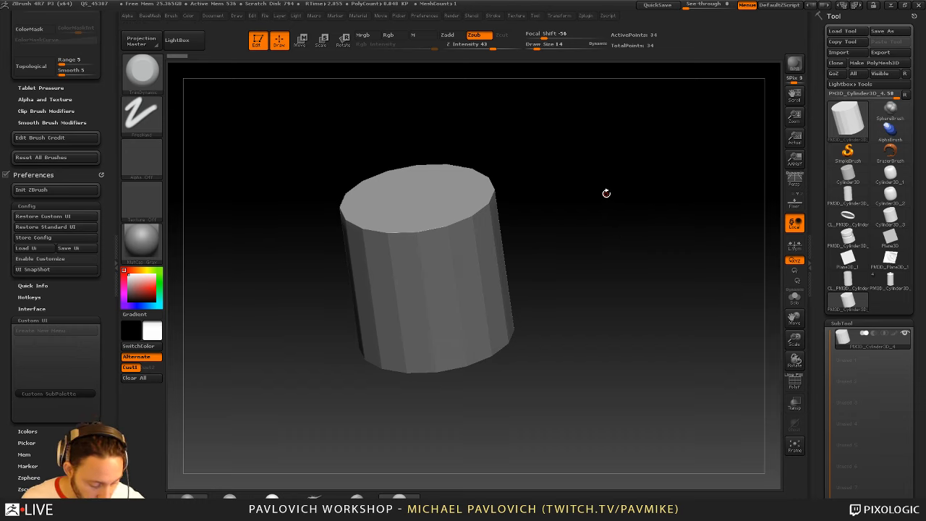
{"action": "key", "text": "b"}
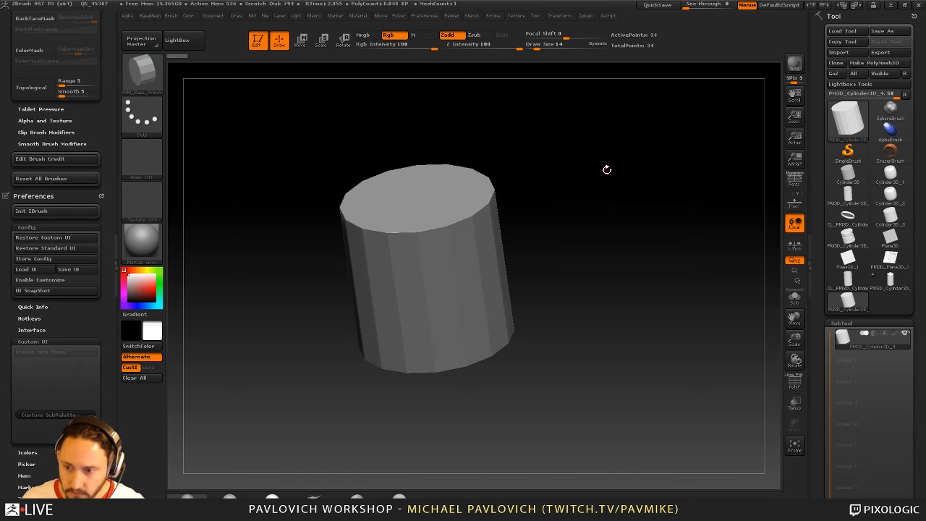
{"action": "key", "text": "m"}
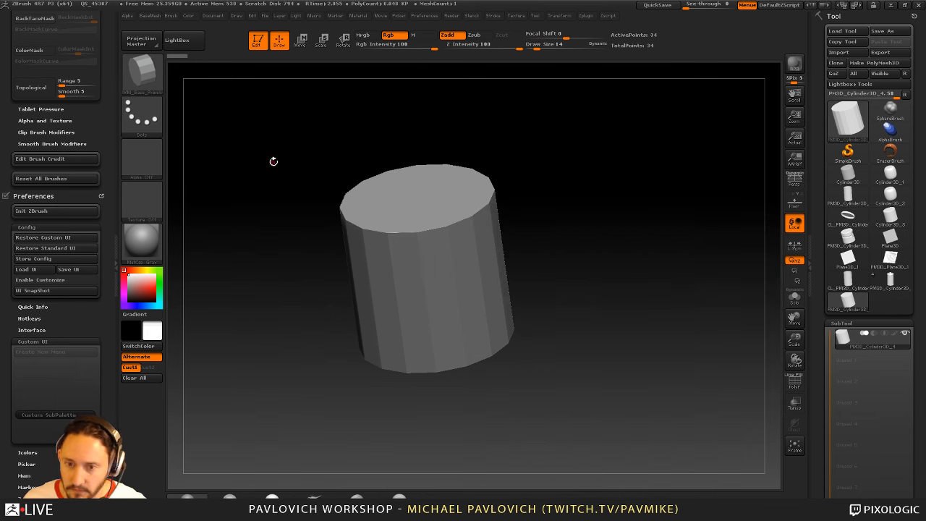
Start saving the brush to inspect the BrushPresets folder inside ZStartup, and cancel the save
{"action": "left_click", "coordinate": [171, 15]}
{"action": "left_click", "coordinate": [236, 34]}
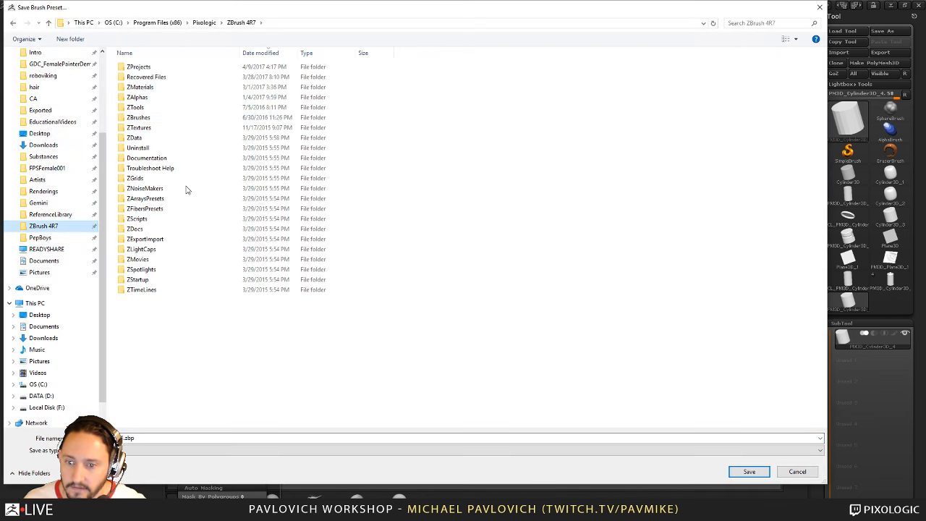
{"action": "double_click", "coordinate": [145, 279]}
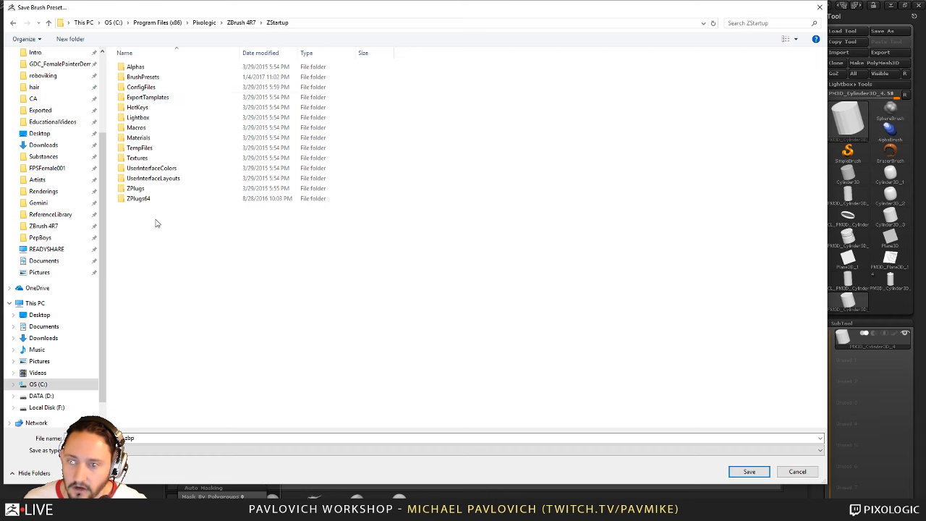
{"action": "left_click", "coordinate": [160, 78]}
{"action": "double_click", "coordinate": [161, 78]}
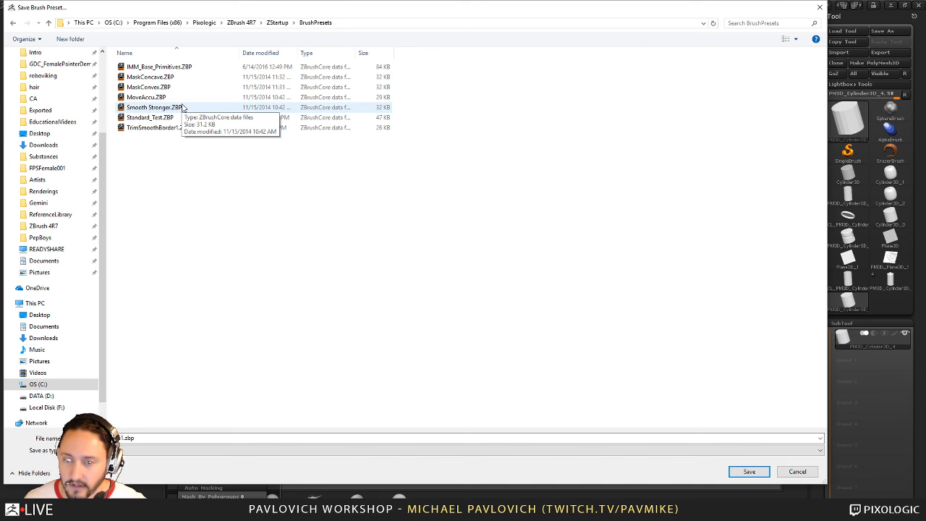
{"action": "left_click", "coordinate": [278, 23]}
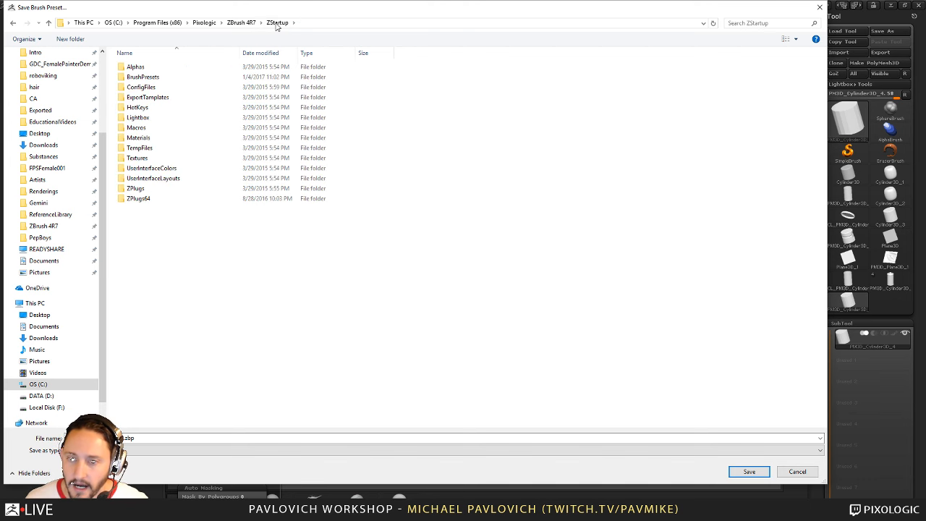
{"action": "left_click", "coordinate": [797, 471]}
Open the LightBox brush library and look through its IMM folder
{"action": "key", "text": "comma"}
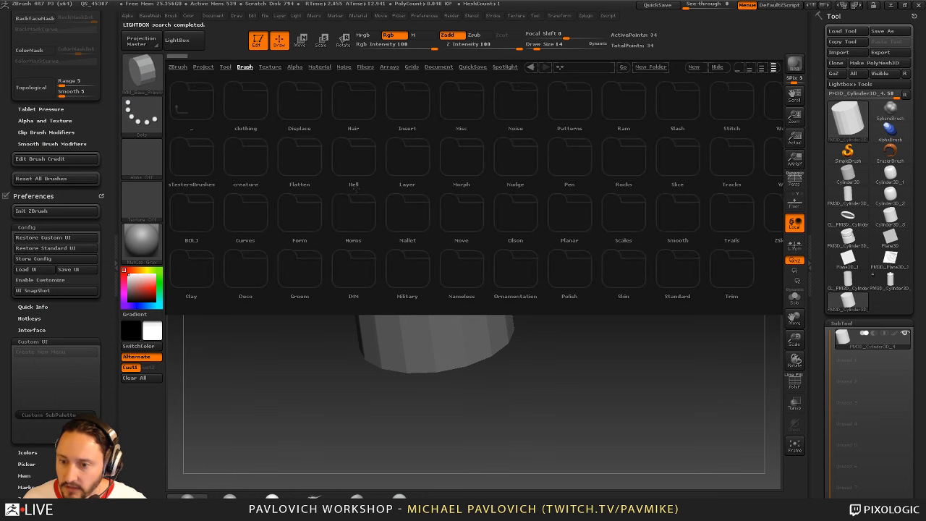
{"action": "double_click", "coordinate": [353, 269]}
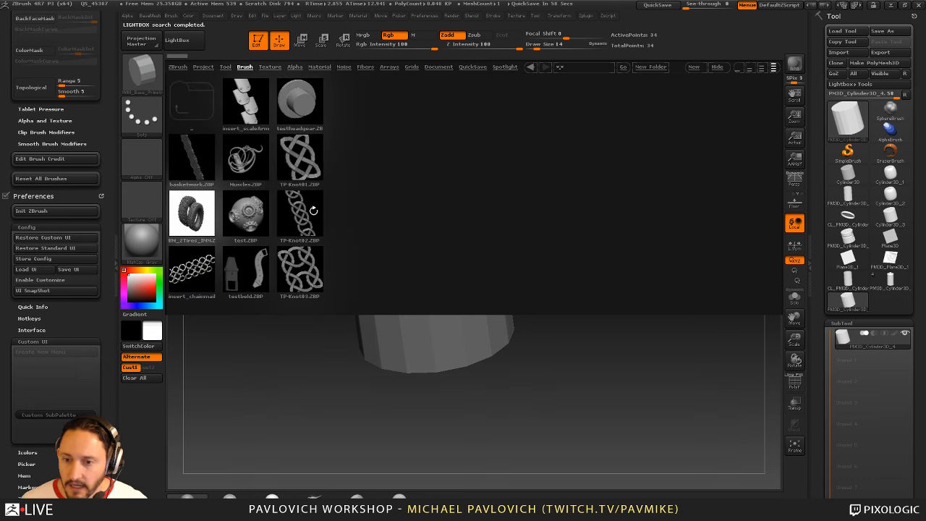
Load the Muscles and TP-Knot02 brushes from LightBox and draw a knot chain outward from the cylinder at draw size 165
{"action": "double_click", "coordinate": [250, 163]}
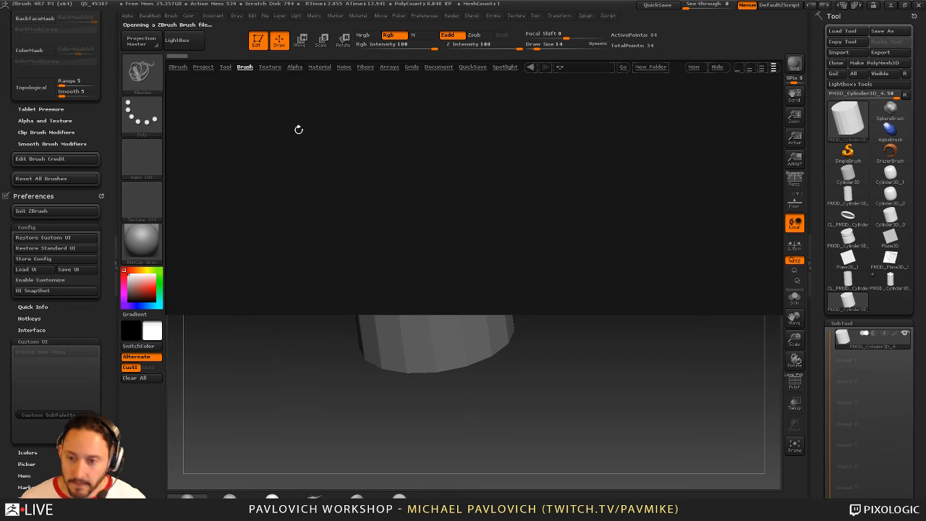
{"action": "double_click", "coordinate": [298, 204]}
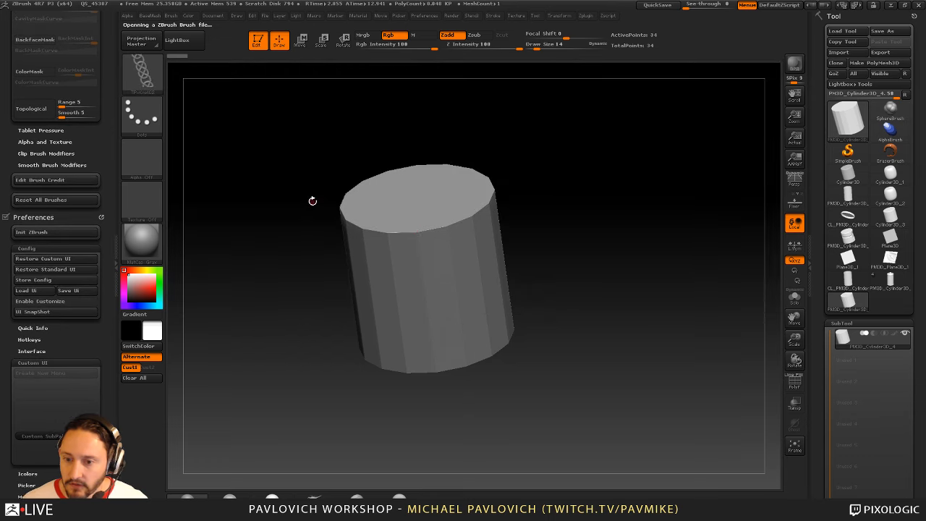
{"action": "left_click_drag", "start_coordinate": [403, 250], "coordinate": [634, 188]}
{"action": "key", "text": "s"}
{"action": "mouse_move", "coordinate": [657, 221]}
{"action": "left_mouse_down"}
{"action": "mouse_move", "coordinate": [715, 236]}
{"action": "mouse_move", "coordinate": [630, 251]}
{"action": "left_mouse_up"}
{"action": "left_click", "coordinate": [634, 228]}
{"action": "key", "text": "s"}
{"action": "left_click", "coordinate": [635, 232]}
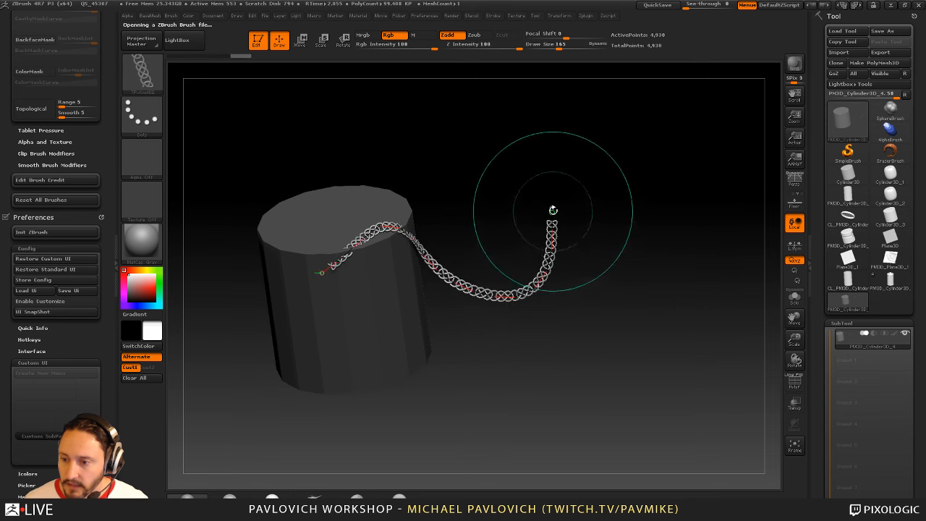
Switch to the Muscles brush and draw a looping strand outward from the cylinder's top at draw size 270
{"action": "left_click_drag", "start_coordinate": [552, 210], "coordinate": [558, 171]}
{"action": "key", "text": "b"}
{"action": "left_click", "coordinate": [429, 424]}
{"action": "left_click", "coordinate": [549, 241]}
{"action": "mouse_move", "coordinate": [557, 171]}
{"action": "left_mouse_down"}
{"action": "mouse_move", "coordinate": [468, 169]}
{"action": "mouse_move", "coordinate": [596, 282]}
{"action": "mouse_move", "coordinate": [324, 164]}
{"action": "mouse_move", "coordinate": [597, 141]}
{"action": "mouse_move", "coordinate": [534, 221]}
{"action": "mouse_move", "coordinate": [418, 234]}
{"action": "mouse_move", "coordinate": [424, 260]}
{"action": "mouse_move", "coordinate": [409, 275]}
{"action": "mouse_move", "coordinate": [568, 213]}
{"action": "mouse_move", "coordinate": [607, 180]}
{"action": "mouse_move", "coordinate": [602, 401]}
{"action": "mouse_move", "coordinate": [388, 191]}
{"action": "mouse_move", "coordinate": [483, 250]}
{"action": "mouse_move", "coordinate": [422, 189]}
{"action": "left_mouse_up"}
{"action": "mouse_move", "coordinate": [439, 225]}
{"action": "left_mouse_down"}
{"action": "mouse_move", "coordinate": [688, 260]}
{"action": "mouse_move", "coordinate": [506, 181]}
{"action": "mouse_move", "coordinate": [492, 259]}
{"action": "mouse_move", "coordinate": [463, 311]}
{"action": "left_mouse_up"}
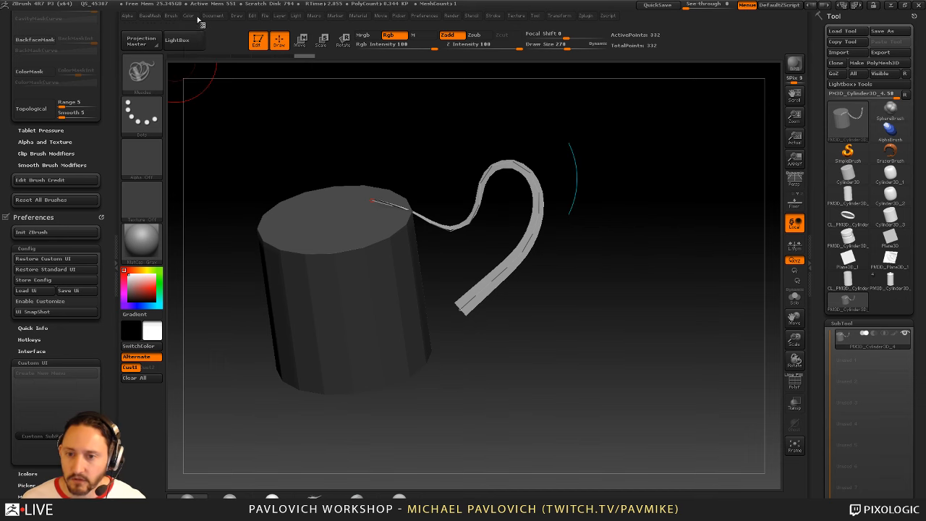
Start saving the brush to inspect the ZBrushes folder inside ZBrush 4R7, and cancel the save
{"action": "left_click", "coordinate": [172, 15]}
{"action": "left_click", "coordinate": [235, 33]}
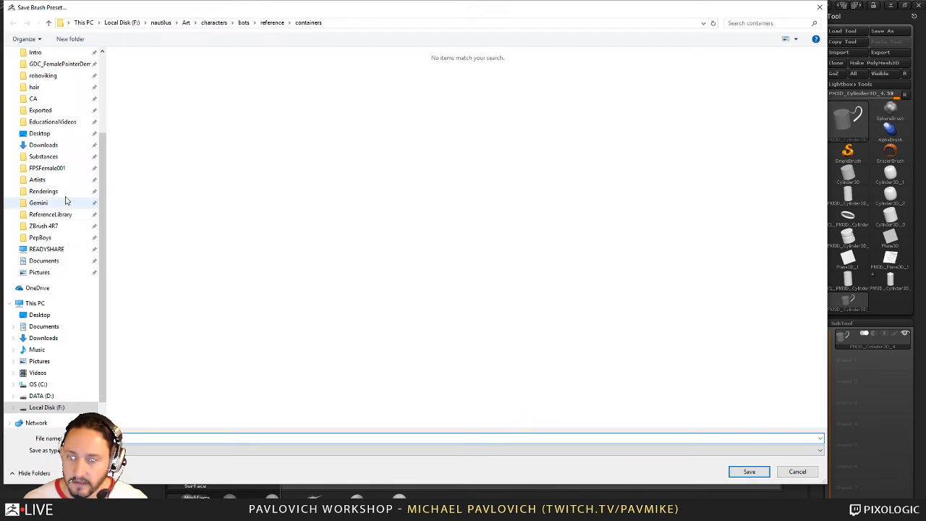
{"action": "left_click", "coordinate": [43, 225]}
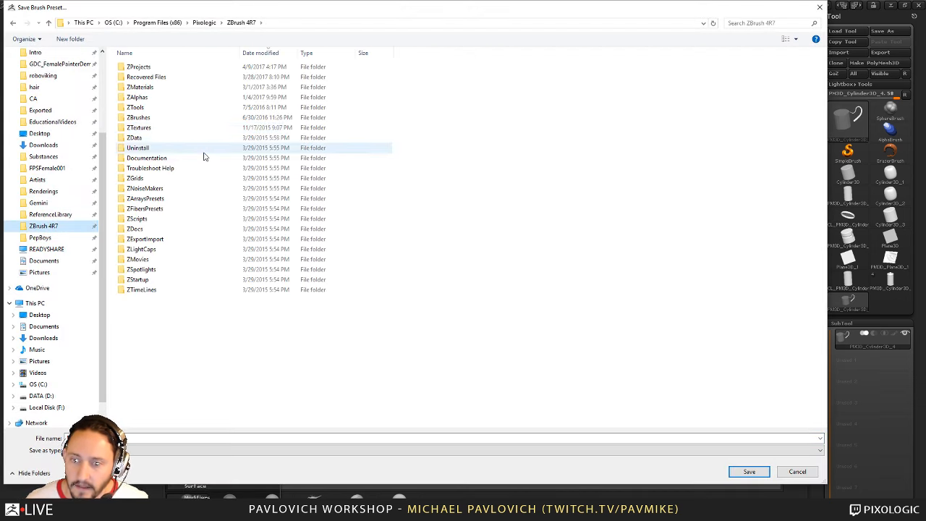
{"action": "double_click", "coordinate": [139, 117]}
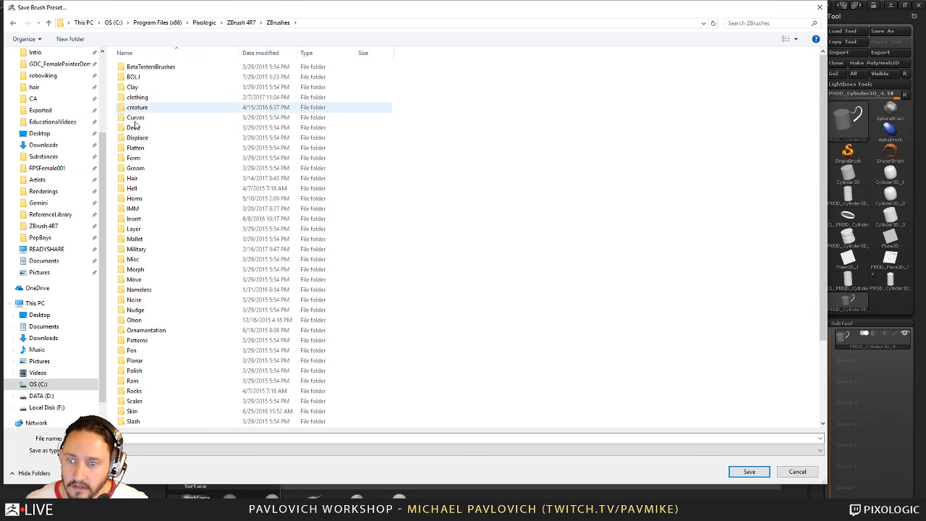
{"action": "scroll", "coordinate": [183, 268], "scroll_direction": "down", "scroll_amount": 3}
{"action": "scroll", "coordinate": [183, 261], "scroll_direction": "up", "scroll_amount": 5}
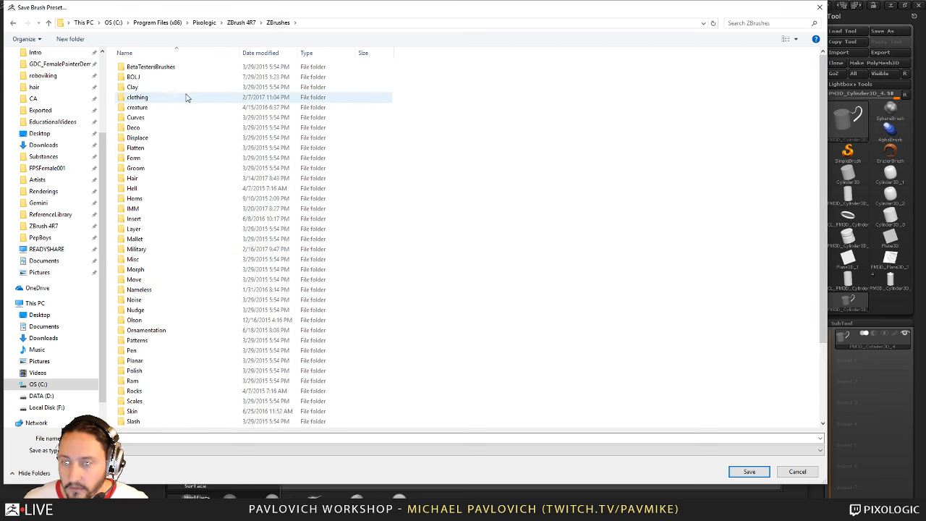
{"action": "left_click", "coordinate": [798, 471]}
Show and hide LightBox, and briefly reveal the brush shelf below the canvas
{"action": "key", "text": "comma"}
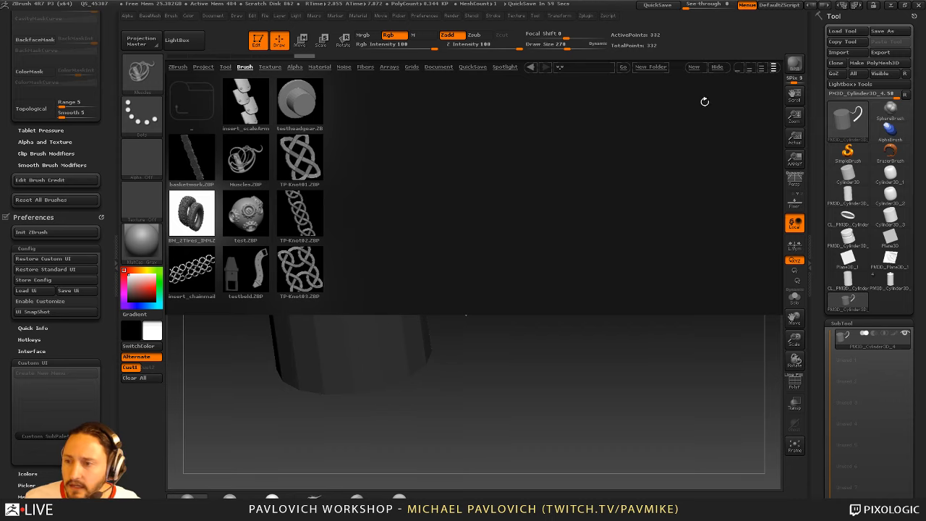
{"action": "key", "text": "comma"}
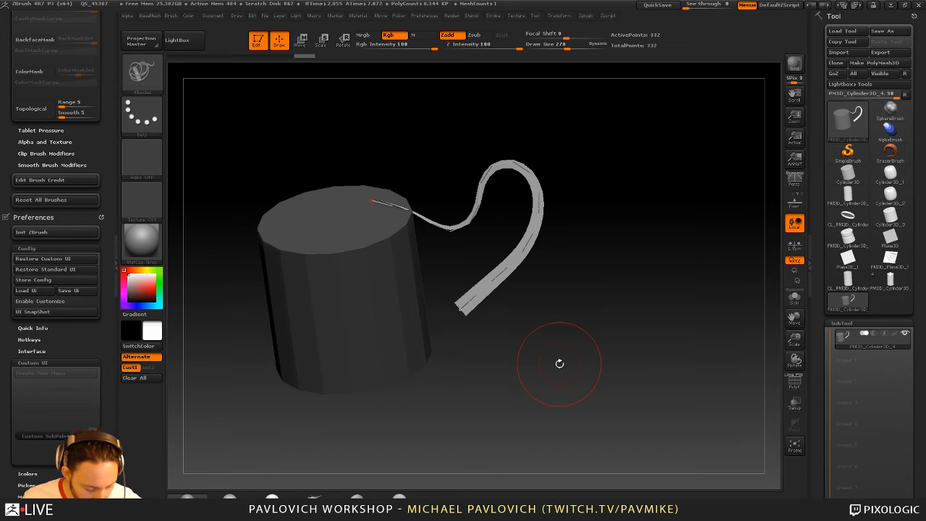
{"action": "left_click", "coordinate": [450, 516]}
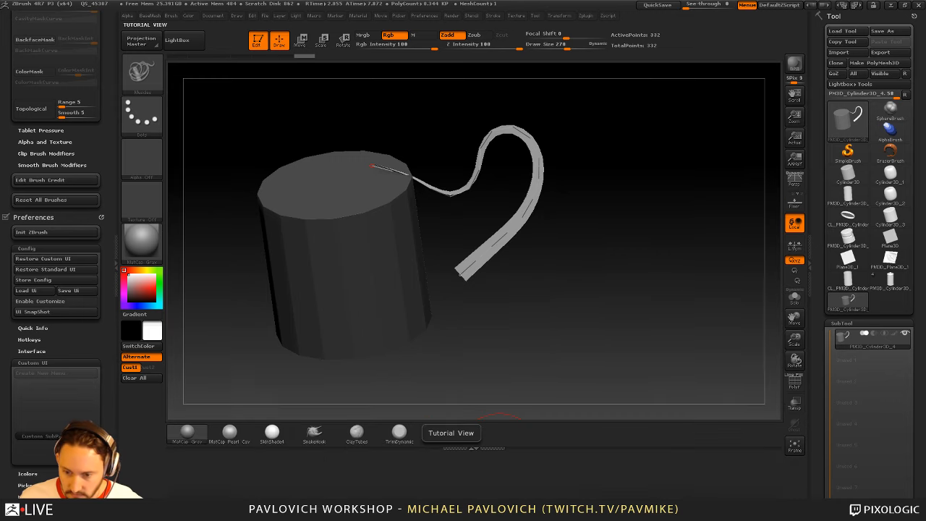
{"action": "left_click", "coordinate": [461, 456]}
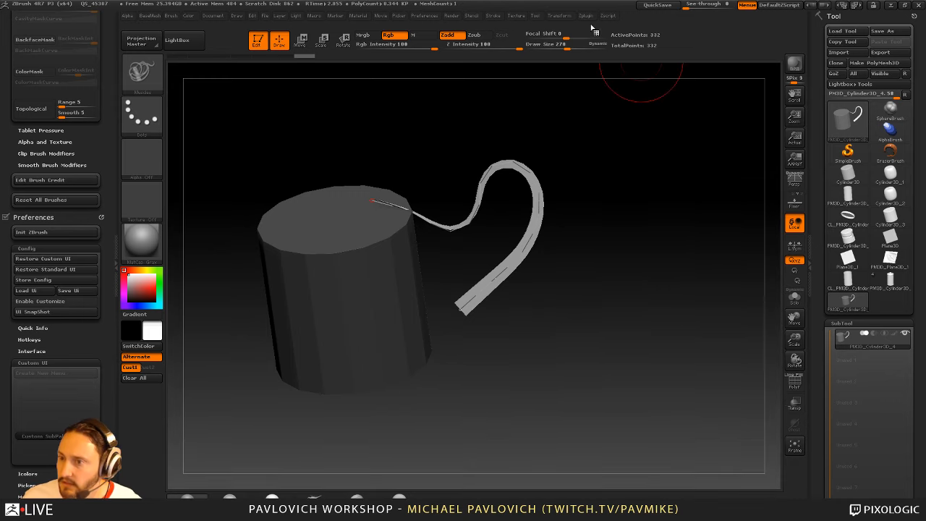
Look through the Zplugin list, the Preferences palette and the commands for recording macros
{"action": "left_click", "coordinate": [585, 16]}
{"action": "left_click", "coordinate": [606, 194]}
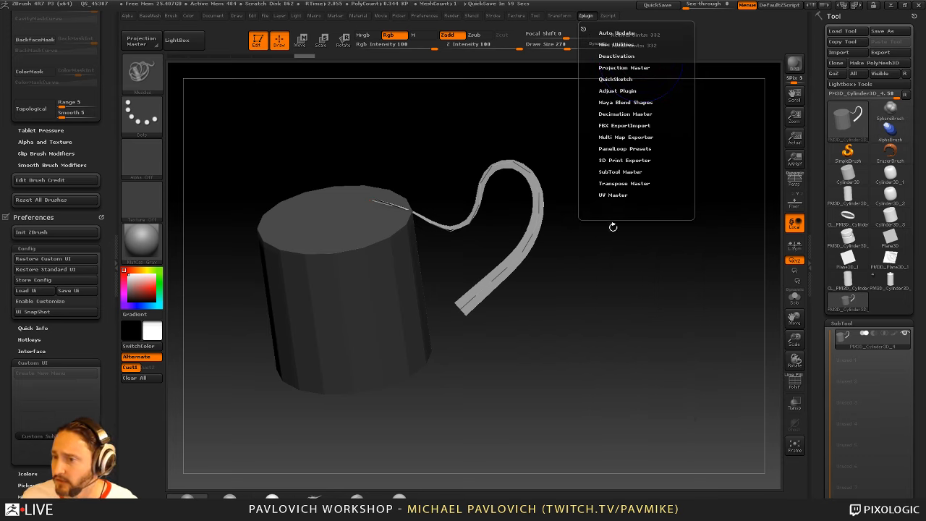
{"action": "left_click_drag", "start_coordinate": [615, 217], "coordinate": [651, 248]}
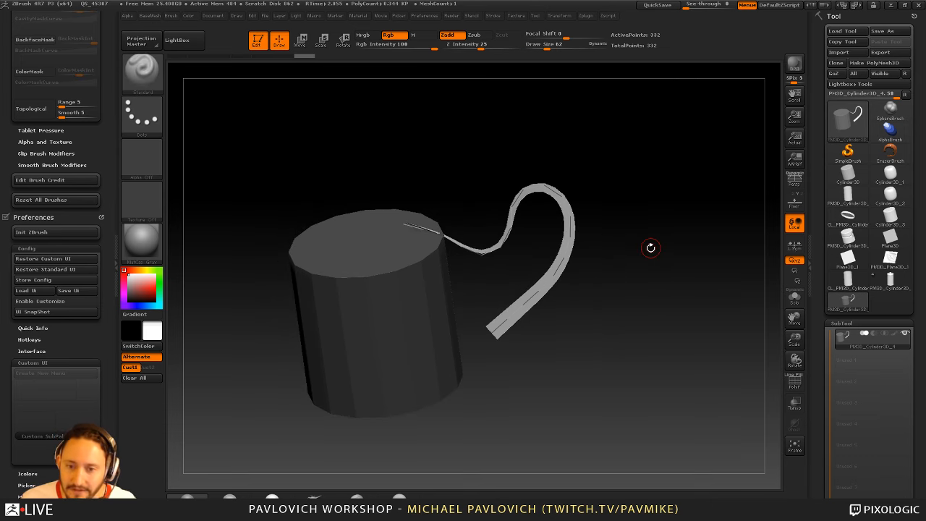
{"action": "left_click_drag", "start_coordinate": [106, 46], "coordinate": [128, 202]}
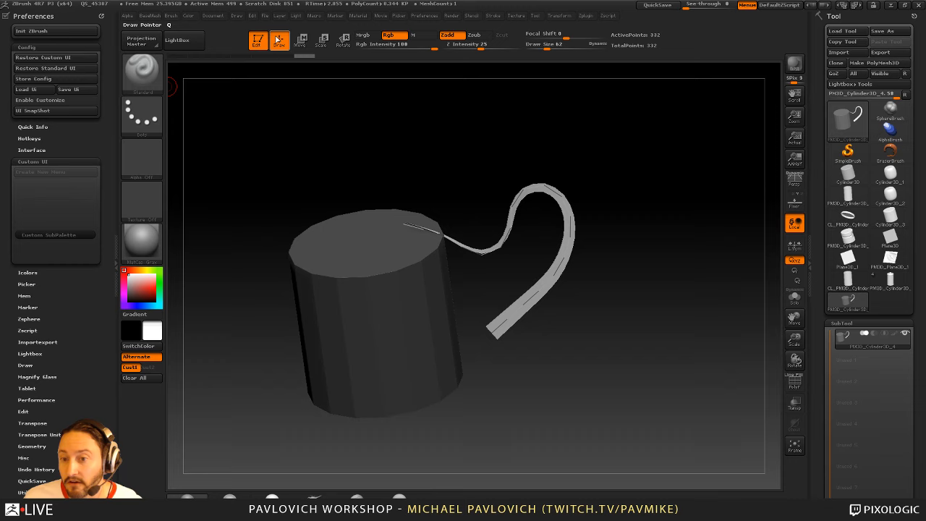
{"action": "left_click", "coordinate": [314, 15]}
{"action": "key", "text": "shift"}
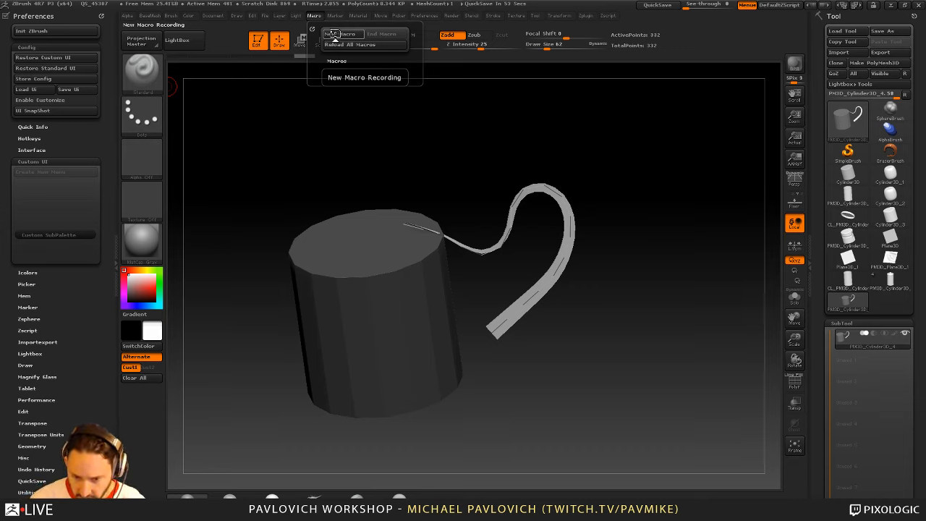
{"action": "left_click", "coordinate": [334, 34]}
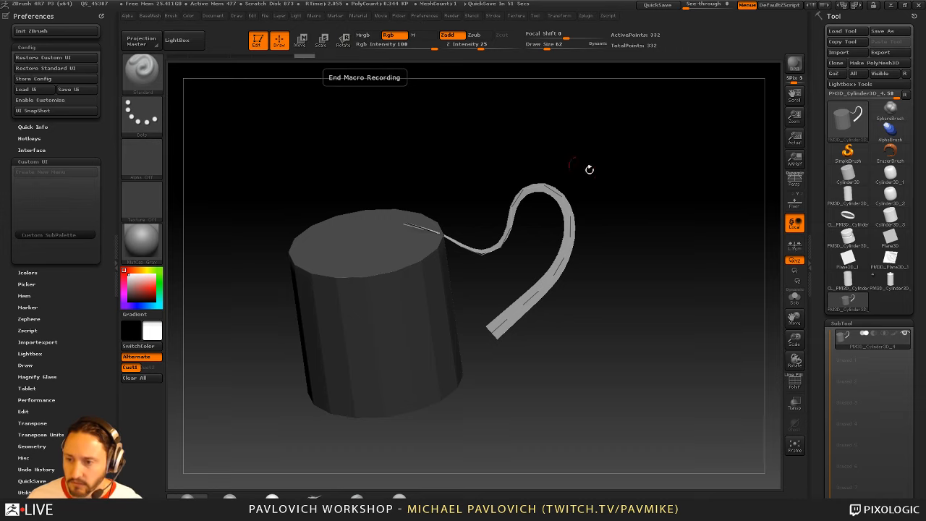
{"action": "left_click_drag", "start_coordinate": [589, 169], "coordinate": [634, 155]}
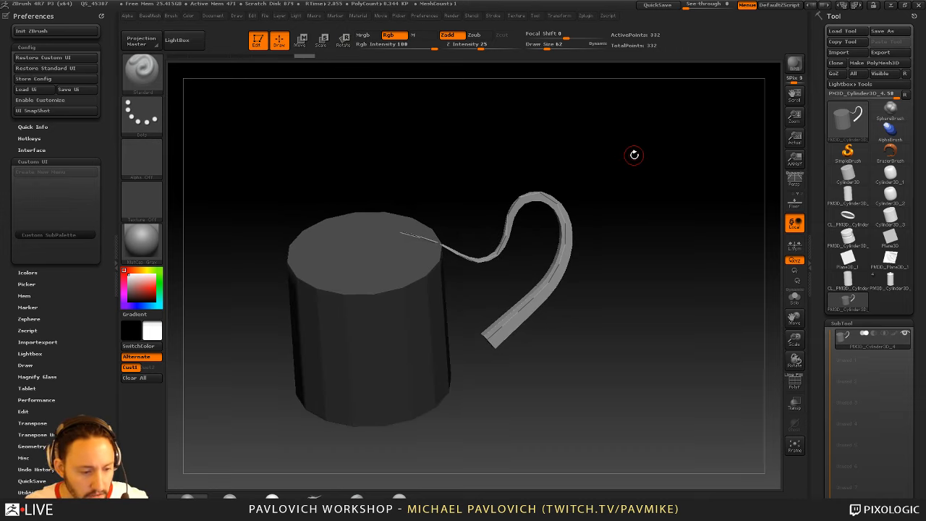
Make the cone-top beer can the active tool and switch to KeyShot
{"action": "key", "text": "super"}
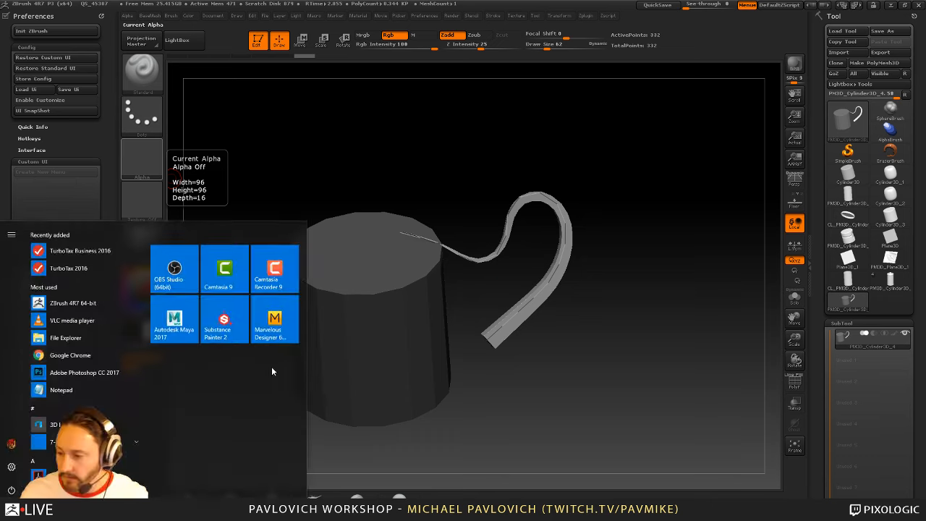
{"action": "left_click", "coordinate": [587, 181]}
{"action": "left_click_drag", "start_coordinate": [648, 210], "coordinate": [650, 189]}
{"action": "left_click", "coordinate": [901, 285]}
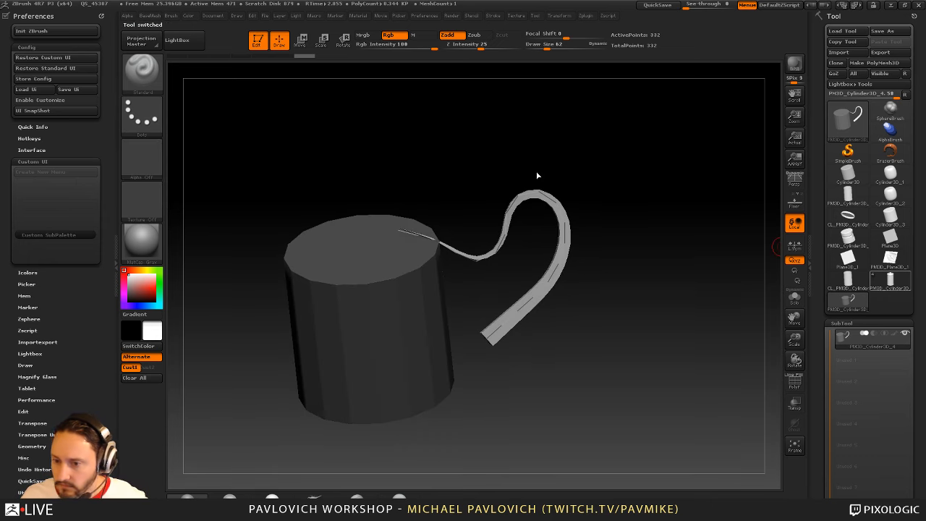
{"action": "key", "text": "super"}
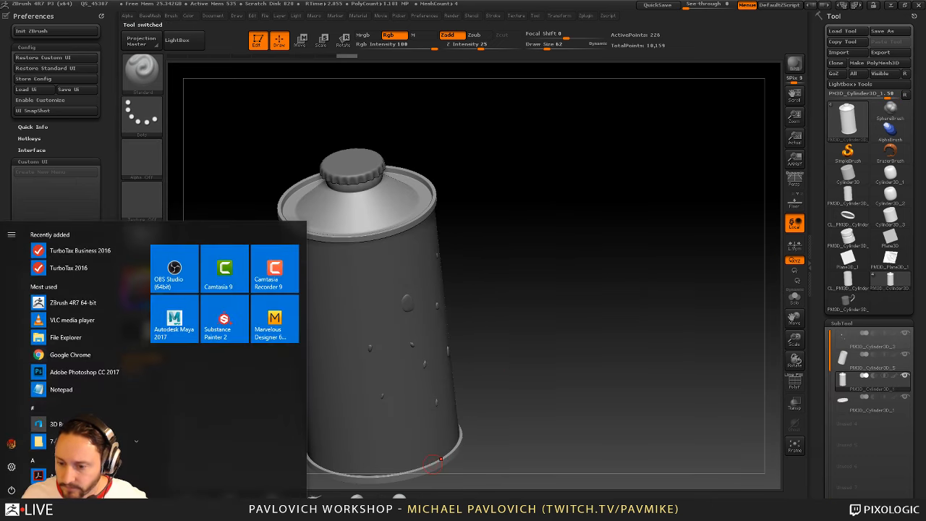
{"action": "left_click", "coordinate": [411, 510]}
{"action": "left_click_drag", "start_coordinate": [576, 308], "coordinate": [687, 313]}
Open the bottle cap's Paint Gloss Red material in the Material Graph and reposition its Paint node
{"action": "double_click", "coordinate": [424, 87]}
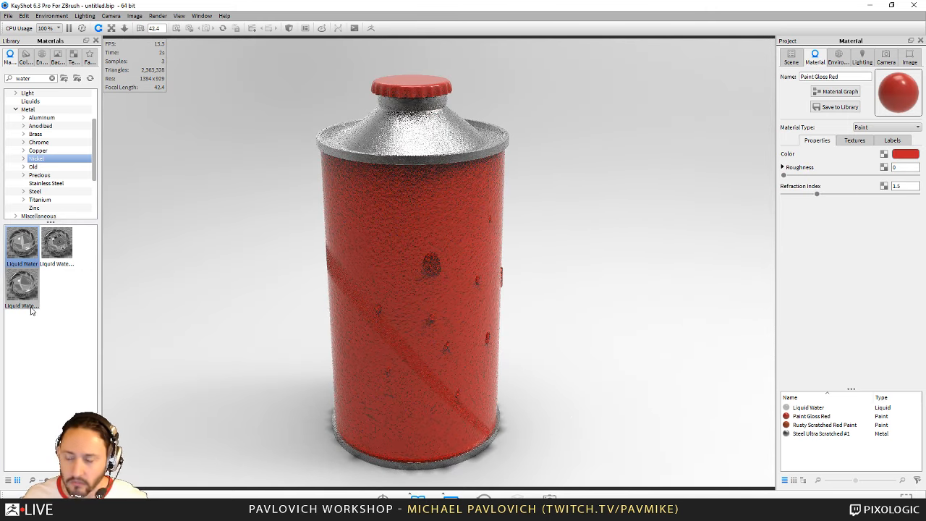
{"action": "left_click", "coordinate": [836, 92]}
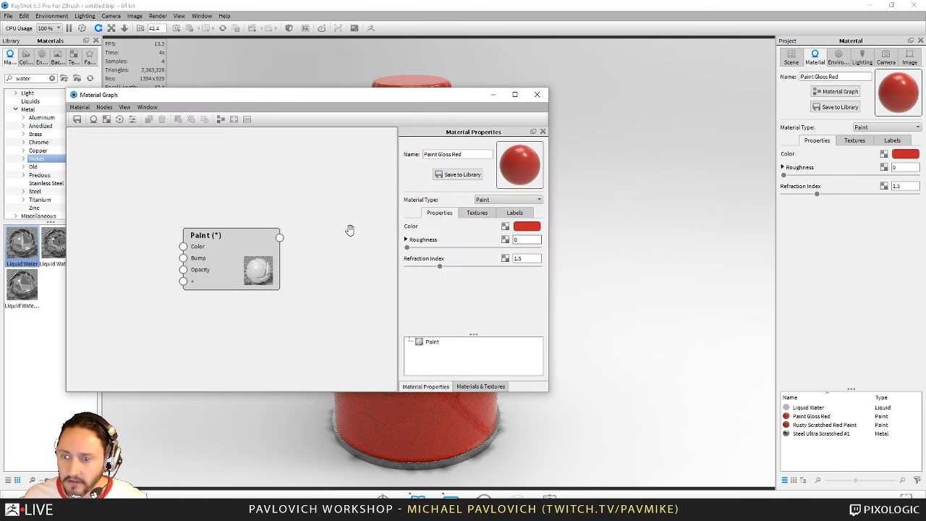
{"action": "left_click_drag", "start_coordinate": [231, 261], "coordinate": [257, 200]}
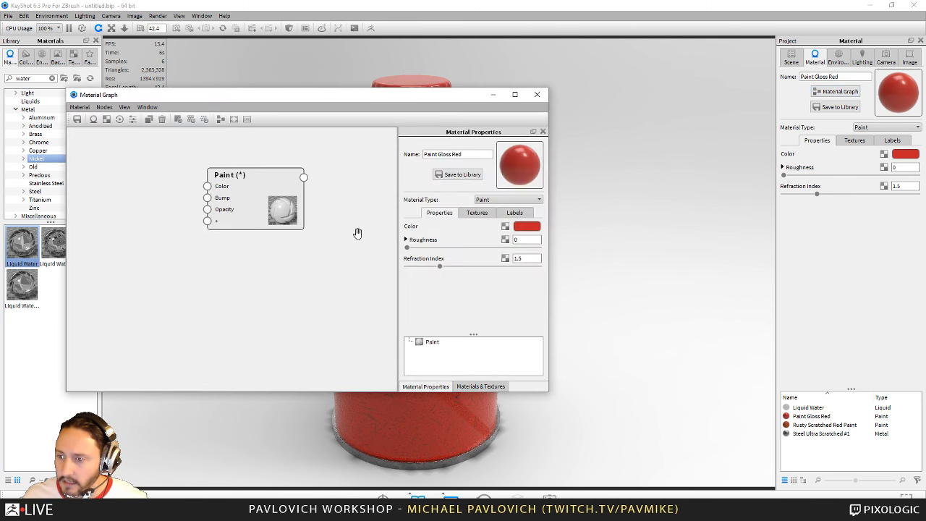
Add a label to the Paint Gloss Red material using ernie.jpg from the Desktop
{"action": "left_click", "coordinate": [516, 214]}
{"action": "left_click", "coordinate": [537, 227]}
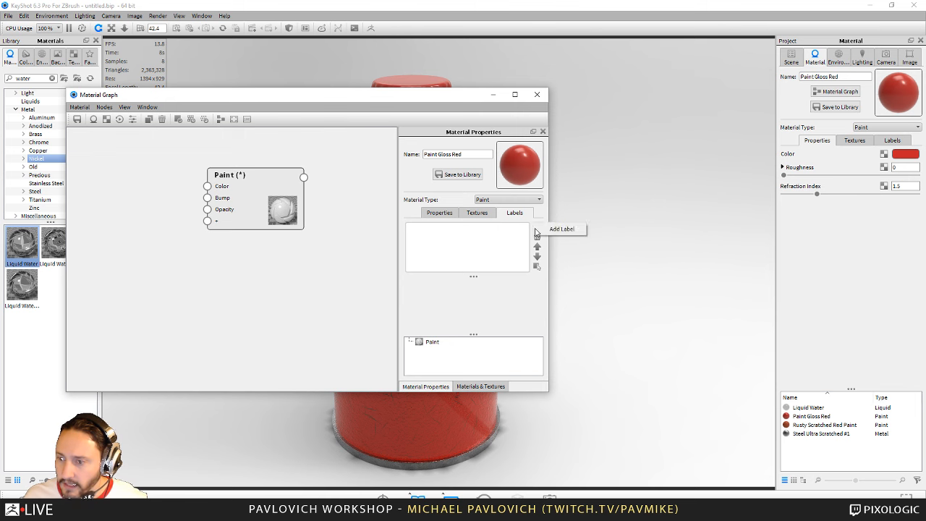
{"action": "left_click", "coordinate": [552, 231]}
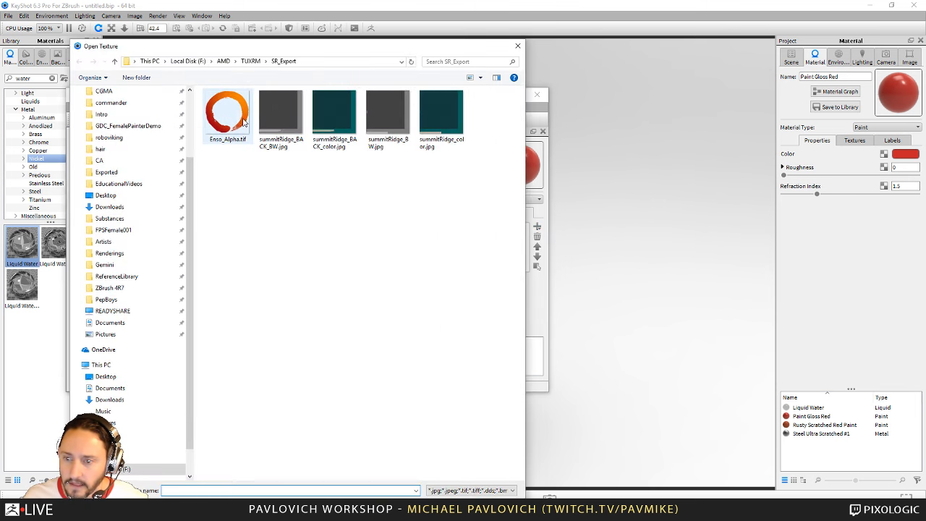
{"action": "left_click", "coordinate": [106, 195]}
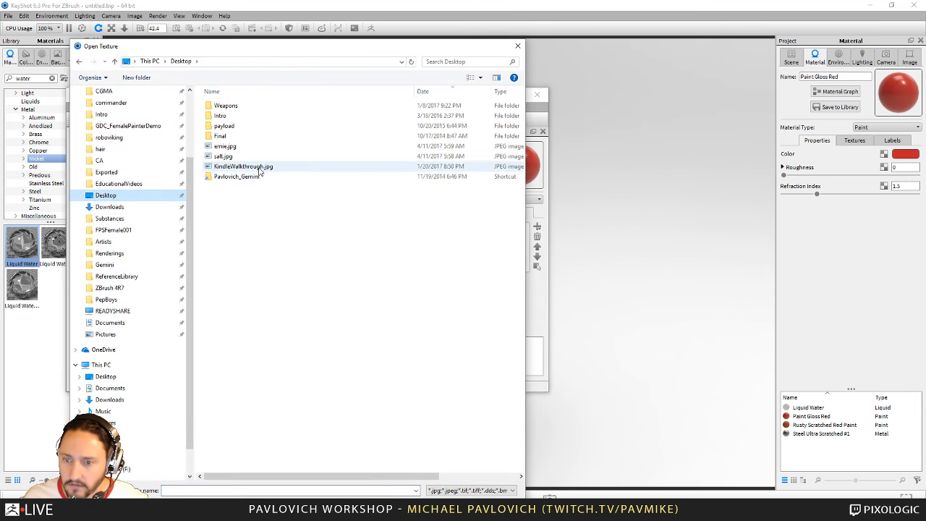
{"action": "left_click", "coordinate": [246, 150]}
{"action": "double_click", "coordinate": [246, 149]}
Arrange the Texture Map, Plastic and Paint nodes in a row in the Material Graph
{"action": "mouse_move", "coordinate": [210, 245]}
{"action": "left_mouse_down"}
{"action": "mouse_move", "coordinate": [147, 217]}
{"action": "mouse_move", "coordinate": [96, 161]}
{"action": "left_mouse_up"}
{"action": "left_click_drag", "start_coordinate": [219, 266], "coordinate": [142, 253]}
{"action": "mouse_move", "coordinate": [261, 214]}
{"action": "left_mouse_down"}
{"action": "mouse_move", "coordinate": [356, 228]}
{"action": "mouse_move", "coordinate": [298, 231]}
{"action": "left_mouse_up"}
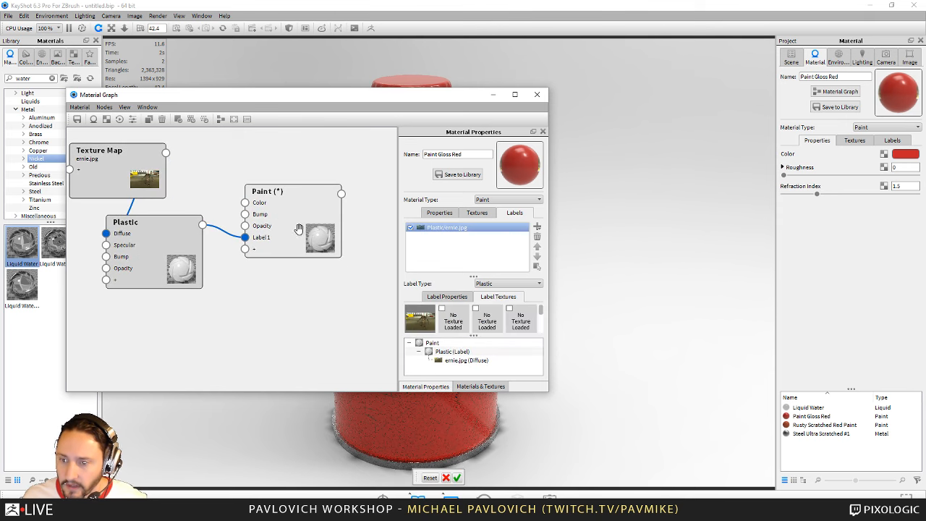
{"action": "left_click_drag", "start_coordinate": [193, 248], "coordinate": [233, 234]}
{"action": "left_click_drag", "start_coordinate": [135, 188], "coordinate": [87, 223]}
{"action": "left_click_drag", "start_coordinate": [180, 233], "coordinate": [178, 230]}
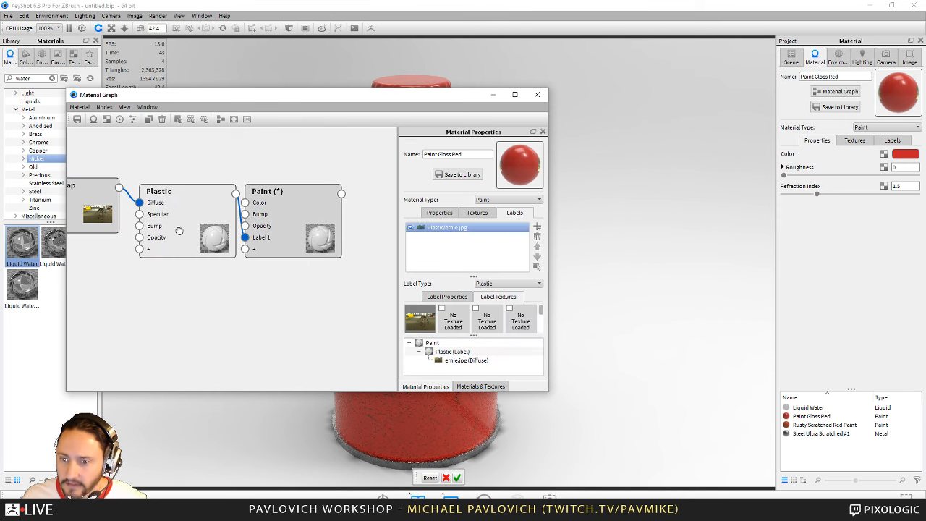
Delete the ernie.jpg texture map node and change the label's material type from Plastic to Metal
{"action": "left_click", "coordinate": [101, 220]}
{"action": "key", "text": "Delete"}
{"action": "left_click", "coordinate": [200, 214]}
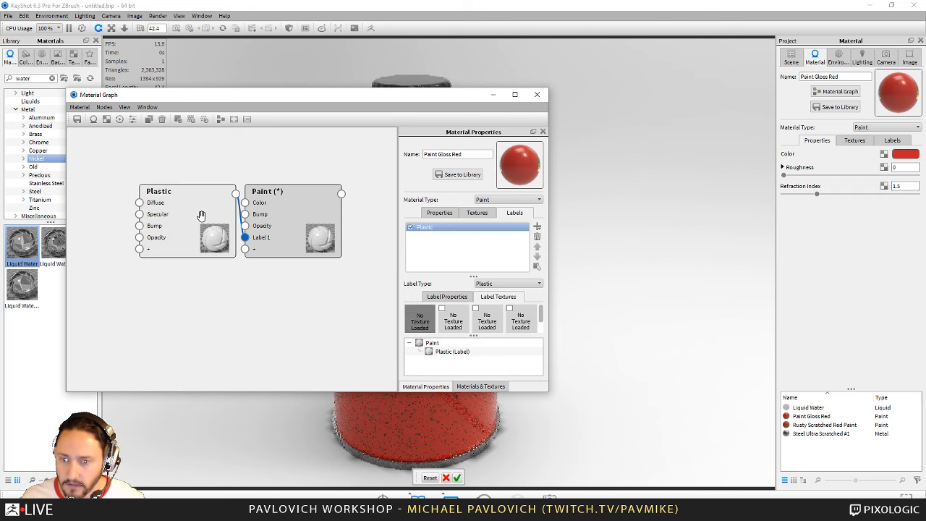
{"action": "left_click", "coordinate": [517, 202]}
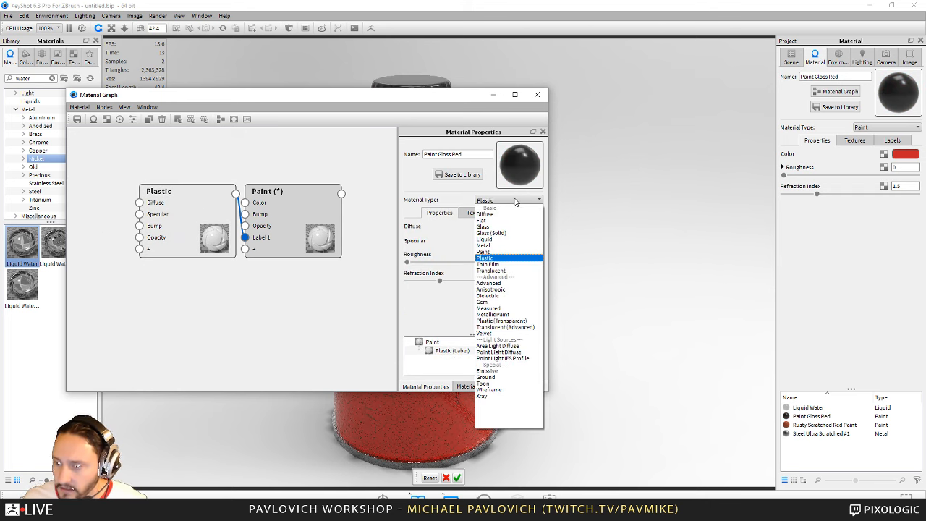
{"action": "left_click", "coordinate": [502, 246]}
Set the metal label's color to dark gray with 0% saturation and 28% value
{"action": "left_click_drag", "start_coordinate": [424, 95], "coordinate": [401, 149]}
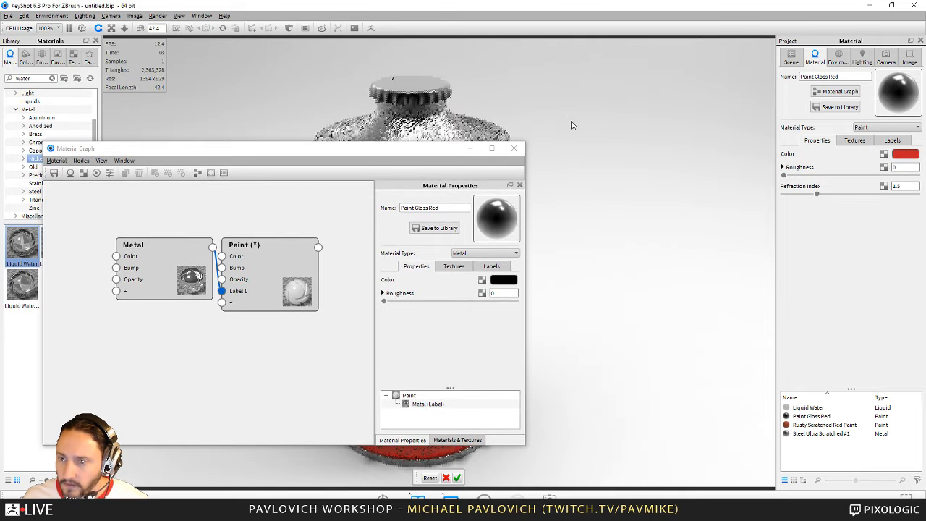
{"action": "scroll", "coordinate": [673, 181], "scroll_direction": "up", "scroll_amount": 3}
{"action": "left_click_drag", "start_coordinate": [709, 269], "coordinate": [672, 238]}
{"action": "middle_click_drag", "start_coordinate": [672, 238], "coordinate": [841, 225]}
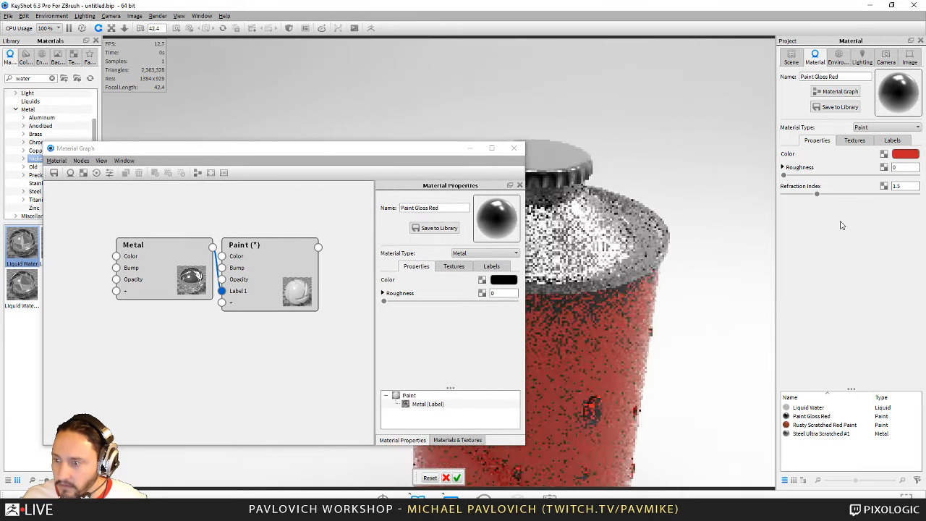
{"action": "middle_click_drag", "start_coordinate": [591, 120], "coordinate": [623, 134]}
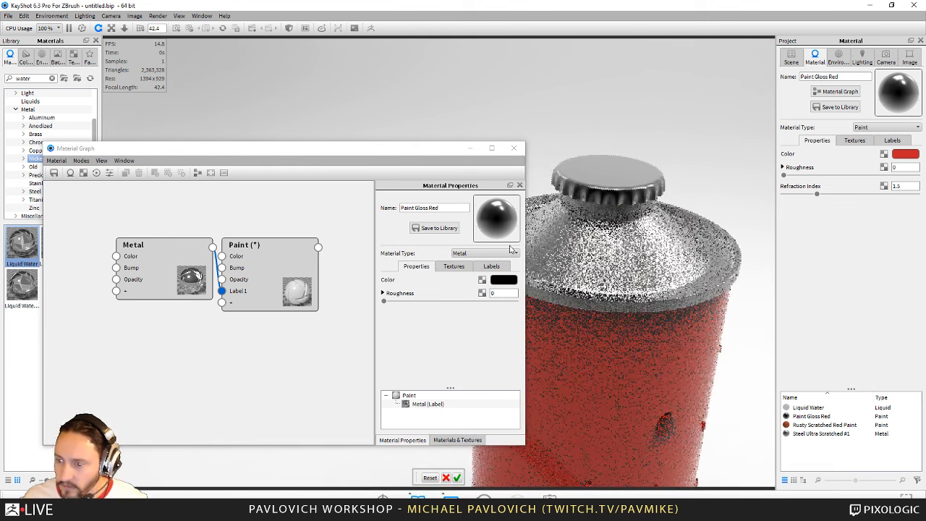
{"action": "left_click", "coordinate": [504, 281]}
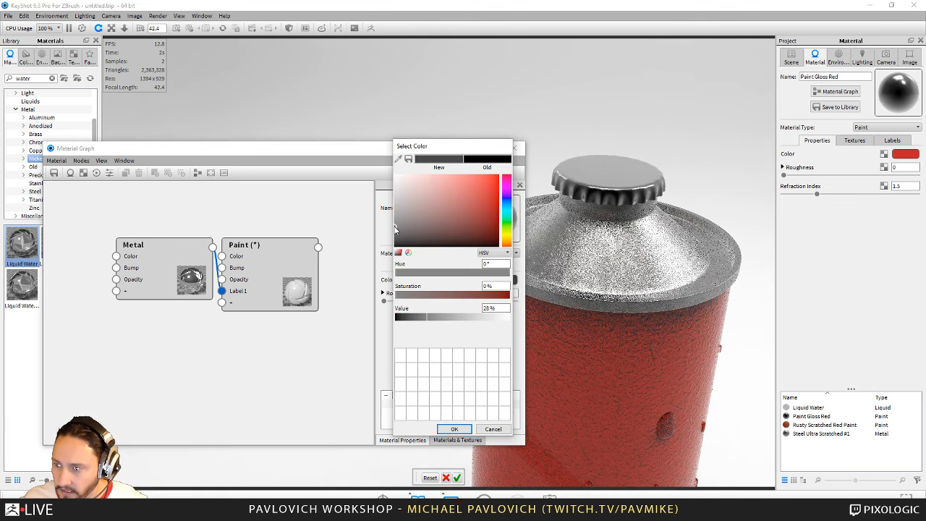
{"action": "left_click", "coordinate": [454, 429]}
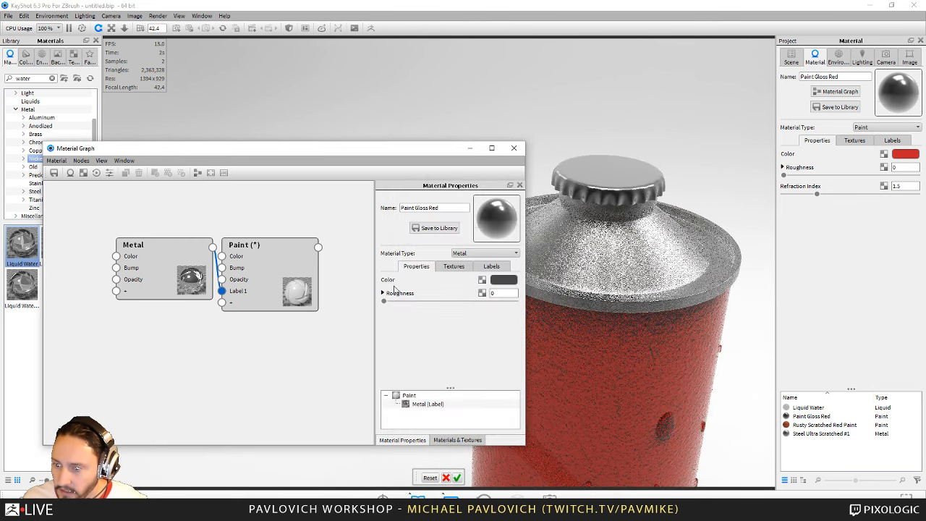
{"action": "left_click", "coordinate": [383, 295]}
{"action": "left_click", "coordinate": [383, 294]}
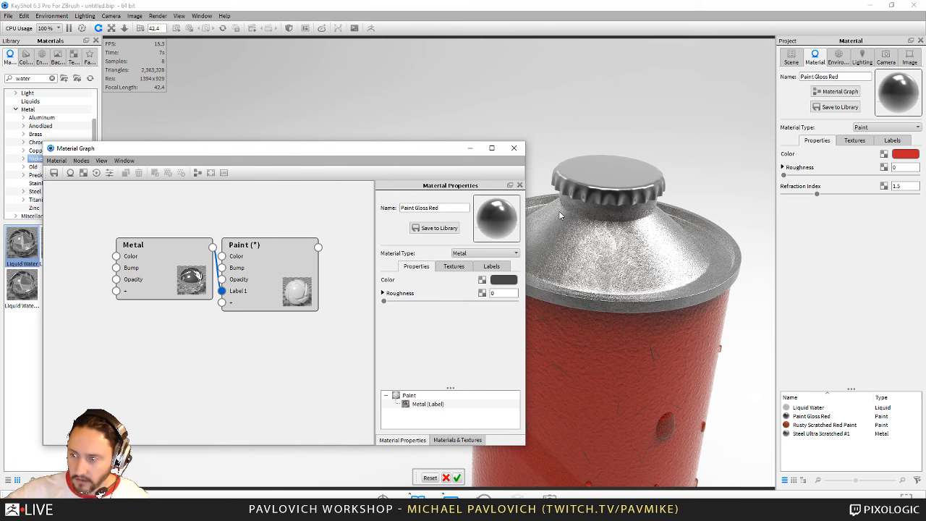
Add an Occlusion texture node to the Material Graph and place it below the Metal node
{"action": "left_click_drag", "start_coordinate": [186, 270], "coordinate": [157, 279]}
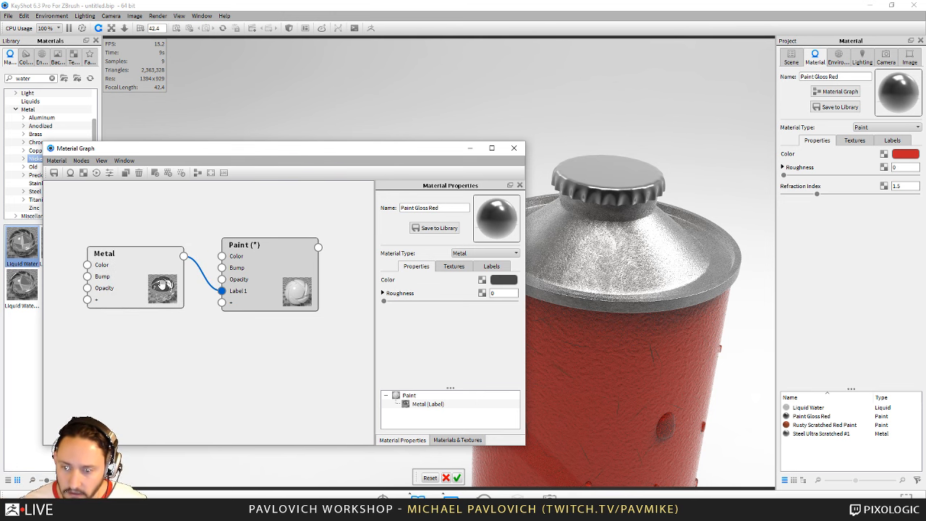
{"action": "right_click", "coordinate": [214, 362]}
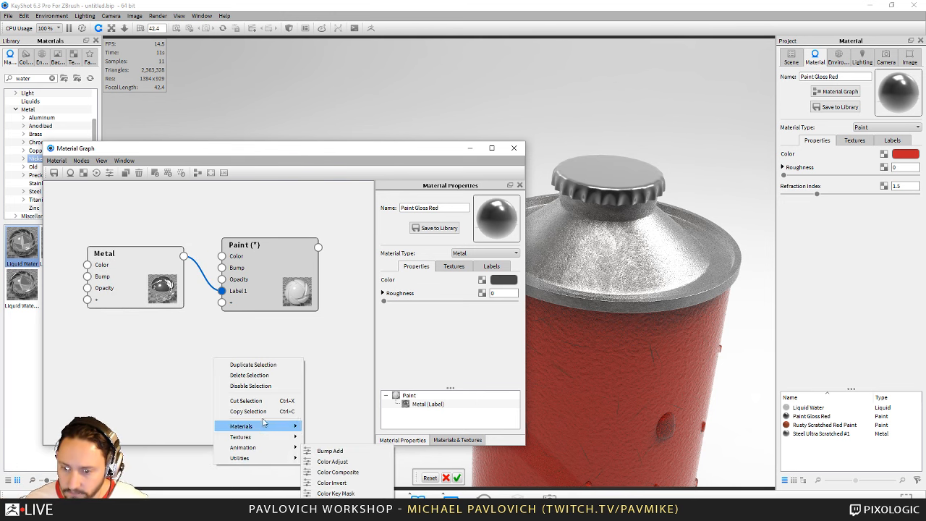
{"action": "mouse_move", "coordinate": [263, 428]}
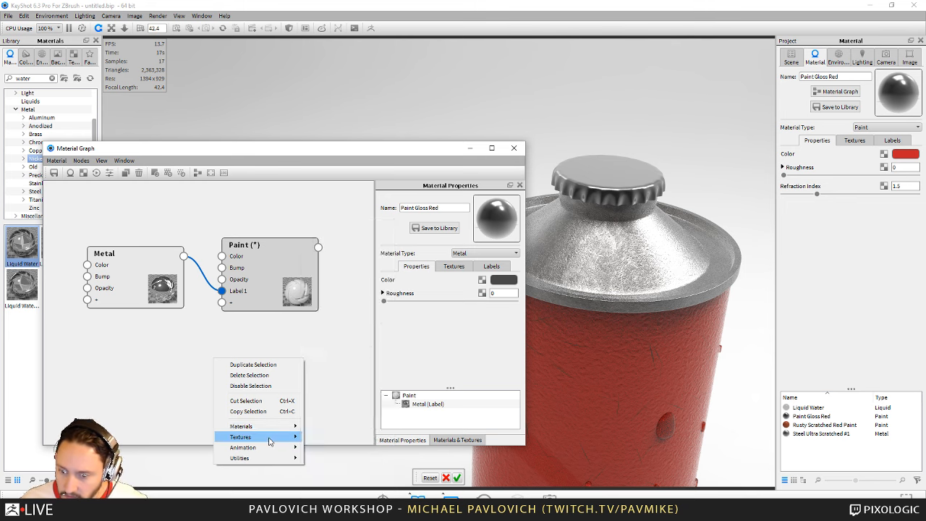
{"action": "left_click", "coordinate": [333, 454]}
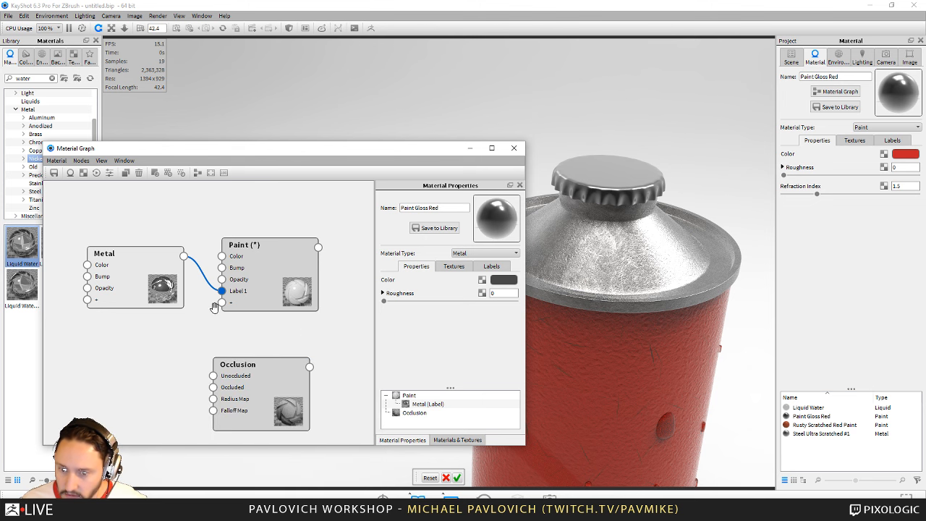
{"action": "left_click_drag", "start_coordinate": [258, 383], "coordinate": [123, 354]}
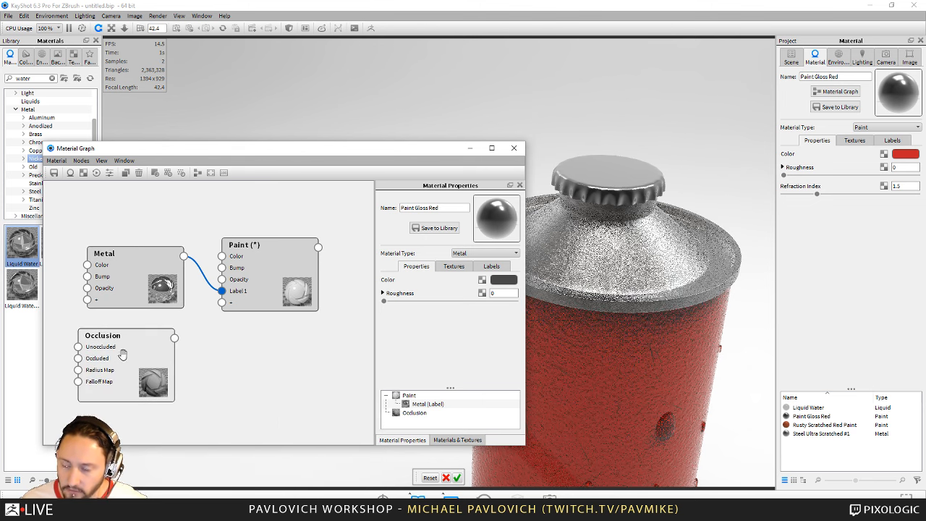
Preview the Occlusion node's color on the bottle cap and open the node's properties
{"action": "right_click", "coordinate": [140, 367]}
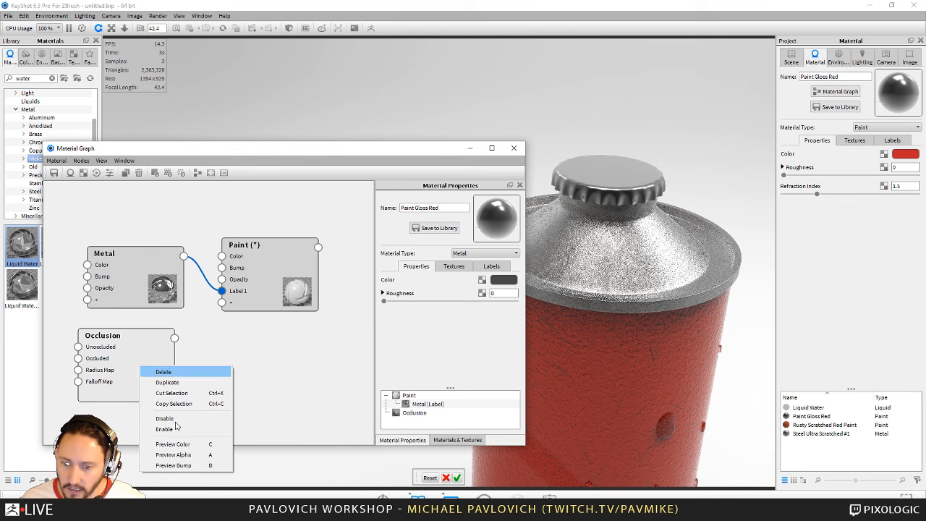
{"action": "left_click", "coordinate": [174, 444]}
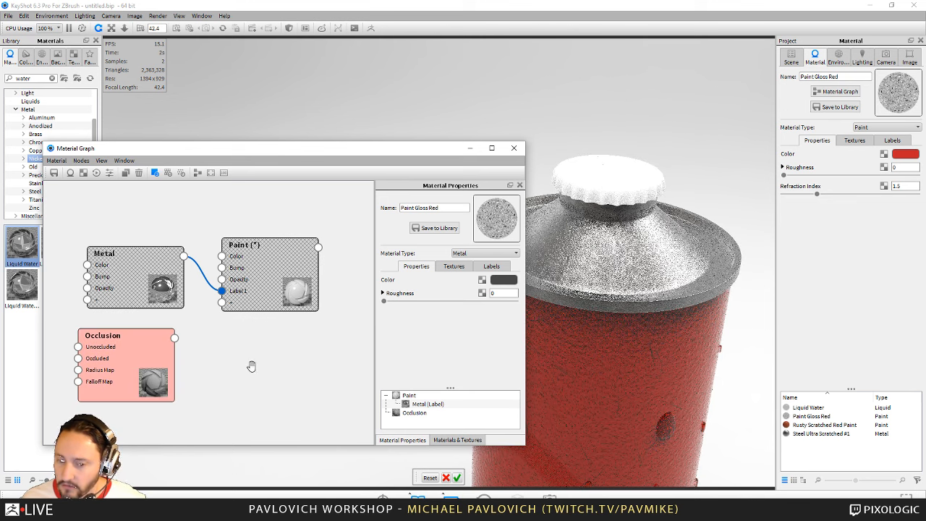
{"action": "left_click", "coordinate": [166, 367]}
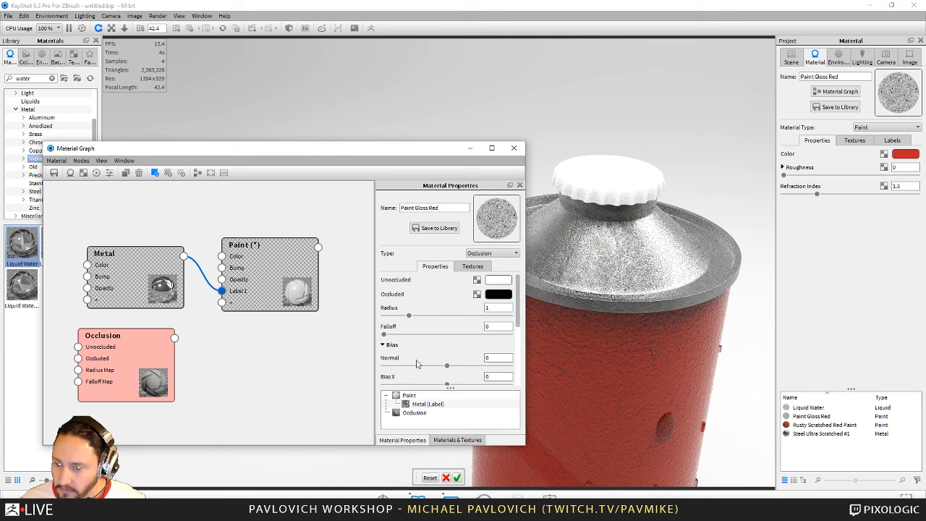
Try an occlusion Radius of 0.23 with a Falloff of 4.5 and look through the Bias and Advanced settings
{"action": "left_click_drag", "start_coordinate": [408, 316], "coordinate": [468, 315]}
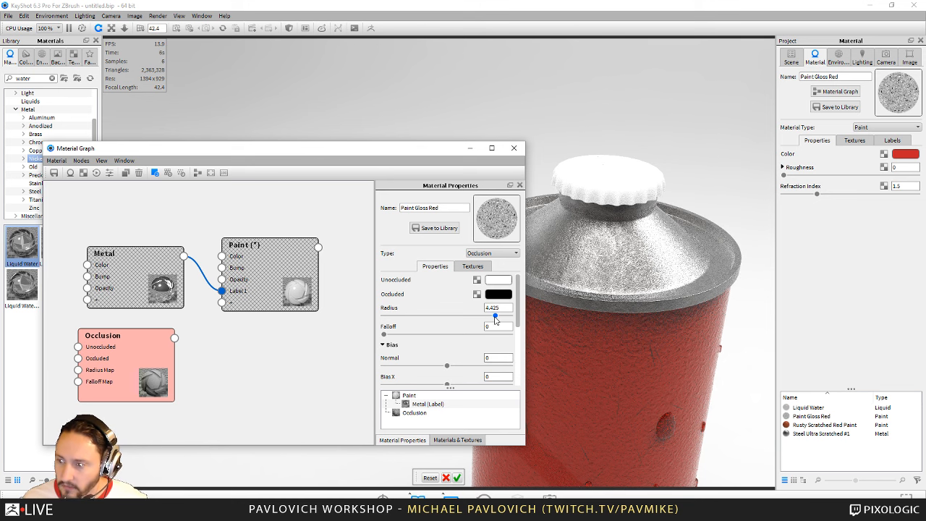
{"action": "mouse_move", "coordinate": [519, 296]}
{"action": "left_mouse_down"}
{"action": "mouse_move", "coordinate": [518, 314]}
{"action": "mouse_move", "coordinate": [518, 294]}
{"action": "left_mouse_up"}
{"action": "mouse_move", "coordinate": [385, 335]}
{"action": "left_mouse_down"}
{"action": "mouse_move", "coordinate": [508, 336]}
{"action": "mouse_move", "coordinate": [463, 316]}
{"action": "mouse_move", "coordinate": [388, 320]}
{"action": "left_mouse_up"}
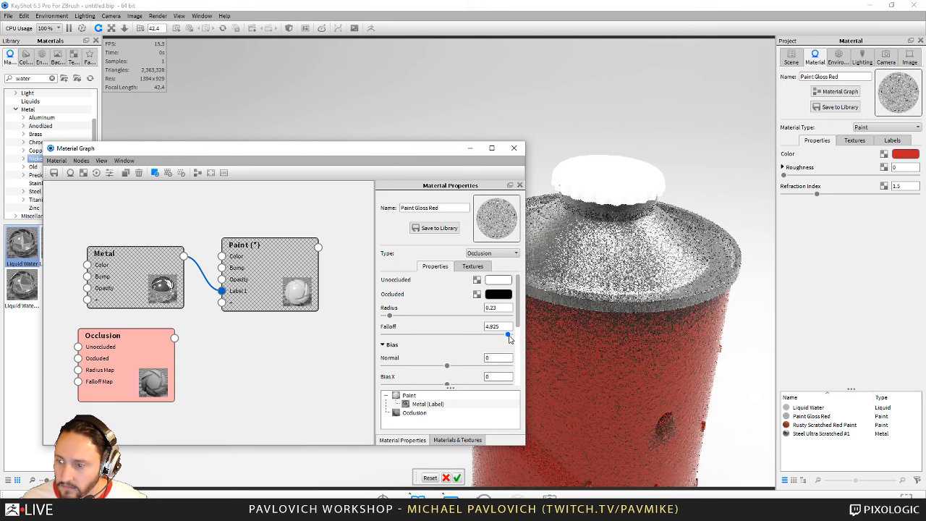
{"action": "mouse_move", "coordinate": [508, 334]}
{"action": "left_mouse_down"}
{"action": "mouse_move", "coordinate": [498, 334]}
{"action": "mouse_move", "coordinate": [518, 338]}
{"action": "left_mouse_up"}
{"action": "scroll", "coordinate": [518, 339], "scroll_direction": "down", "scroll_amount": 3}
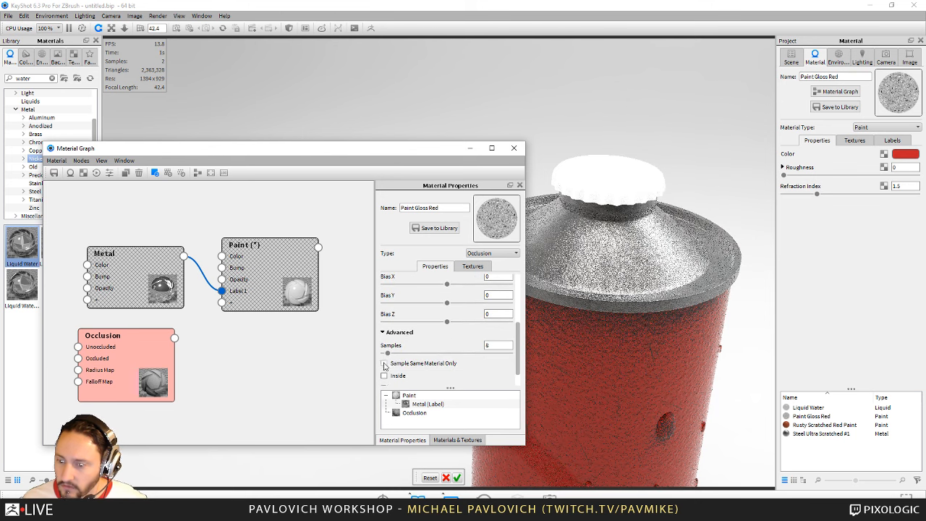
{"action": "scroll", "coordinate": [463, 330], "scroll_direction": "up", "scroll_amount": 3}
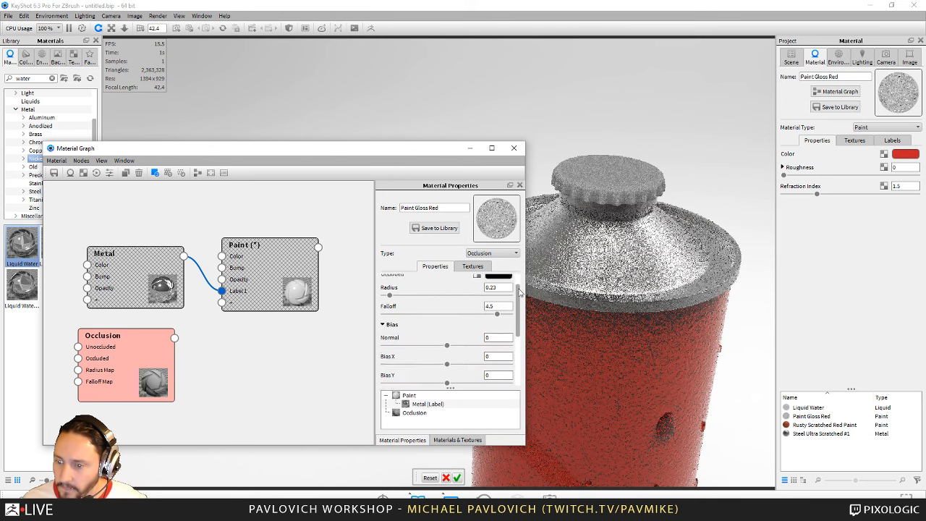
Try an occlusion Radius of 2.125 with a Falloff of 12
{"action": "left_click_drag", "start_coordinate": [390, 316], "coordinate": [437, 318]}
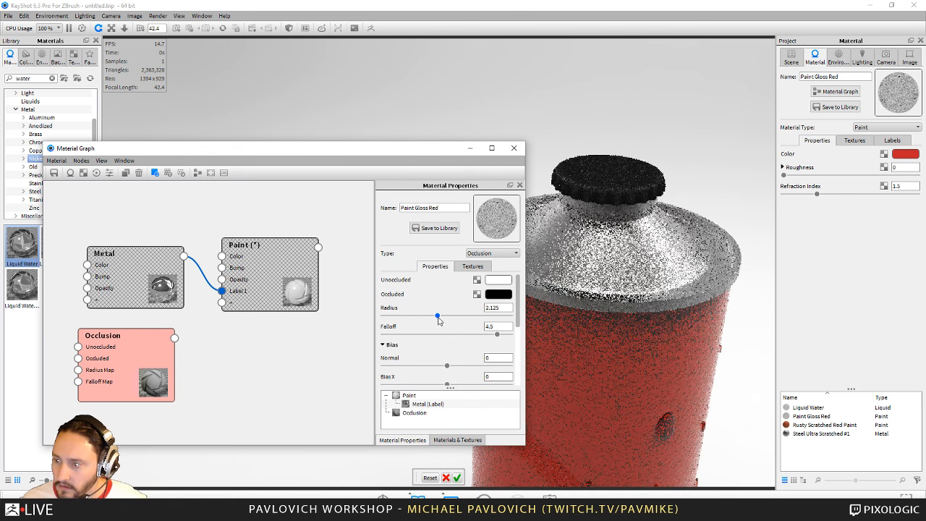
{"action": "left_click_drag", "start_coordinate": [497, 334], "coordinate": [392, 338]}
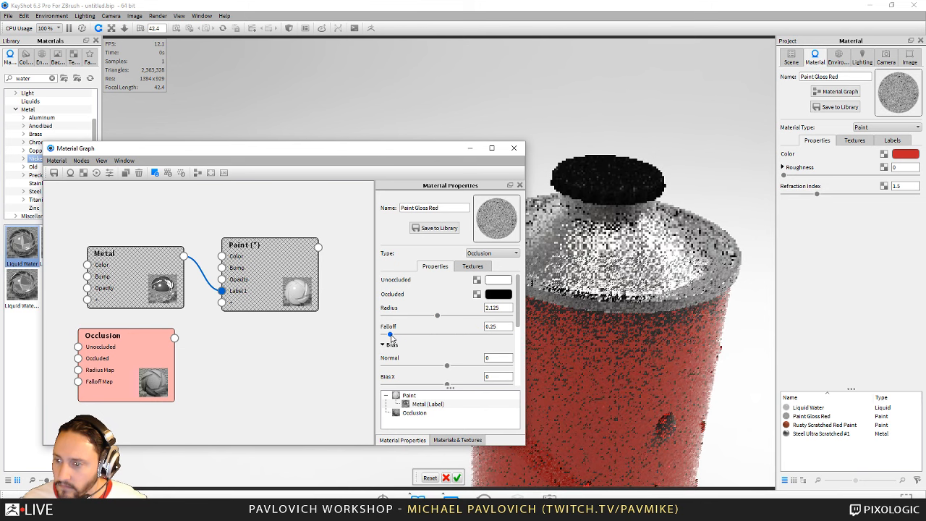
{"action": "left_click_drag", "start_coordinate": [468, 343], "coordinate": [446, 327]}
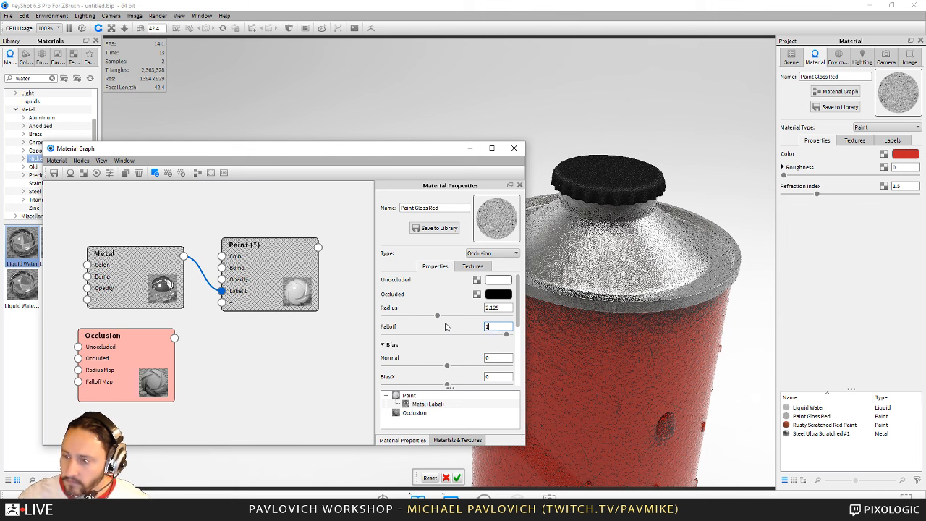
{"action": "type", "text": "1.2"}
{"action": "key", "text": "Return"}
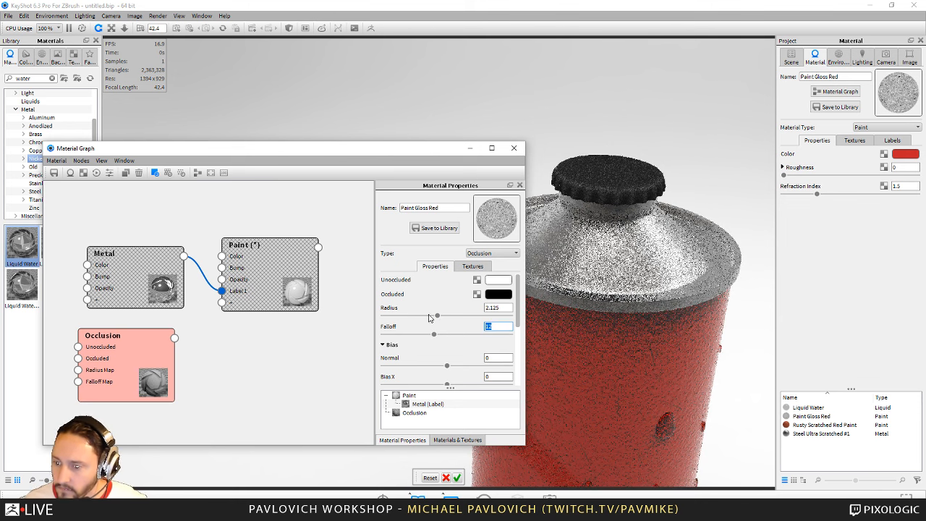
Try an occlusion Radius of 2.74 with a Falloff of 30
{"action": "mouse_move", "coordinate": [438, 317]}
{"action": "left_mouse_down"}
{"action": "mouse_move", "coordinate": [408, 318]}
{"action": "mouse_move", "coordinate": [463, 316]}
{"action": "mouse_move", "coordinate": [454, 317]}
{"action": "left_mouse_up"}
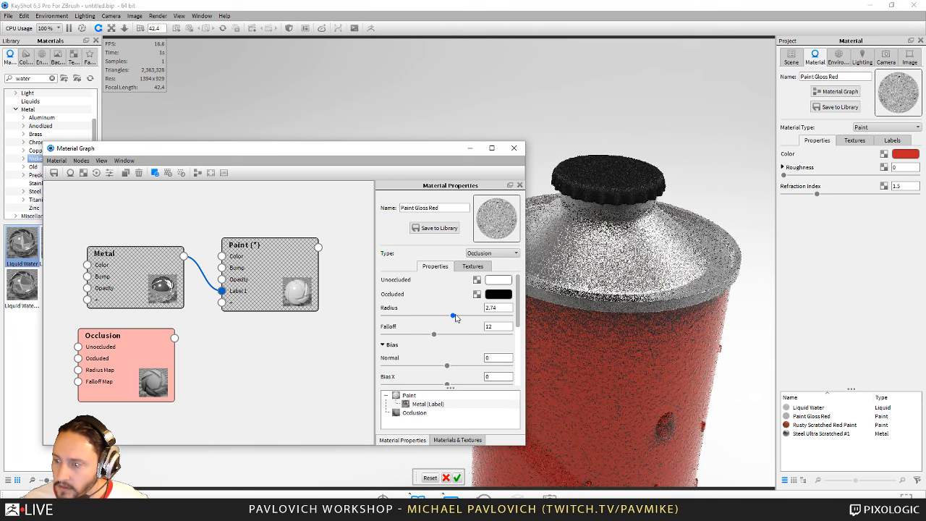
{"action": "mouse_move", "coordinate": [516, 317]}
{"action": "left_mouse_down"}
{"action": "mouse_move", "coordinate": [517, 370]}
{"action": "mouse_move", "coordinate": [518, 309]}
{"action": "left_mouse_up"}
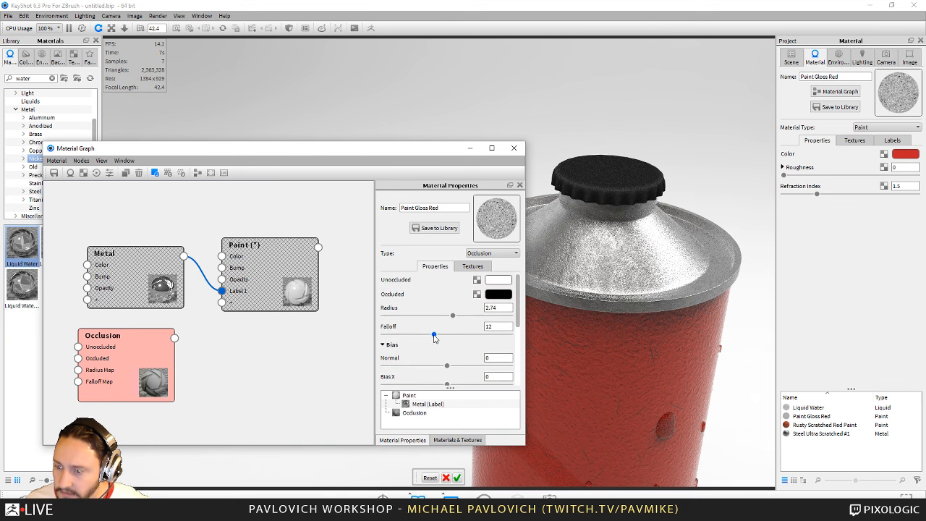
{"action": "left_click_drag", "start_coordinate": [434, 336], "coordinate": [513, 337]}
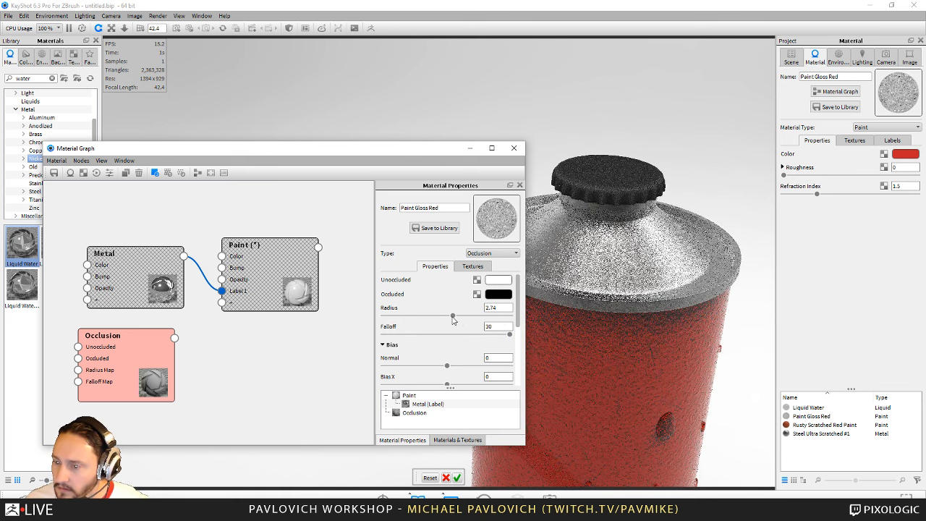
Set the Occlusion node's Falloff to 100 and its Radius to 4.615
{"action": "mouse_move", "coordinate": [453, 320]}
{"action": "left_mouse_down"}
{"action": "mouse_move", "coordinate": [426, 319]}
{"action": "mouse_move", "coordinate": [469, 318]}
{"action": "left_mouse_up"}
{"action": "double_click", "coordinate": [491, 326]}
{"action": "type", "text": "100"}
{"action": "key", "text": "Return"}
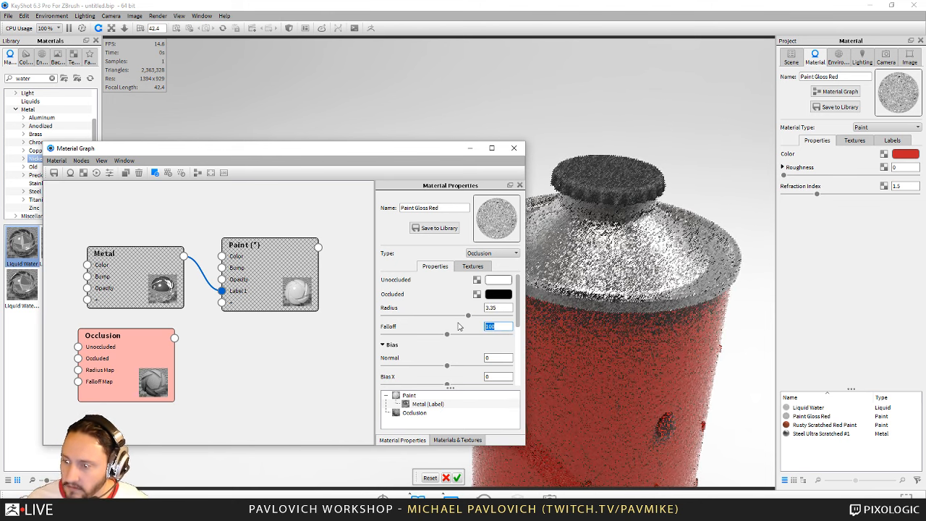
{"action": "left_click_drag", "start_coordinate": [469, 317], "coordinate": [501, 319]}
Turn off the Occlusion color preview and connect the Occlusion node to the Metal label's Opacity
{"action": "left_click_drag", "start_coordinate": [146, 354], "coordinate": [111, 364]}
{"action": "right_click", "coordinate": [122, 379]}
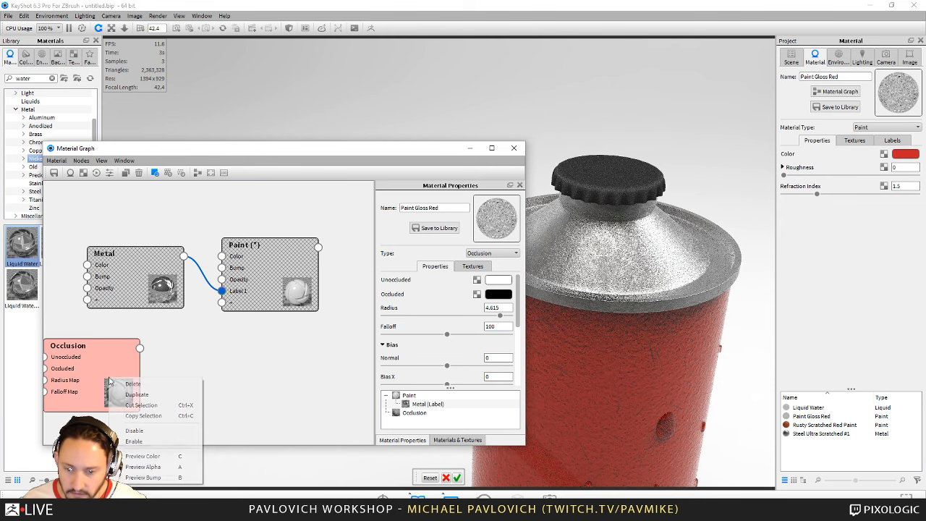
{"action": "left_click", "coordinate": [144, 460]}
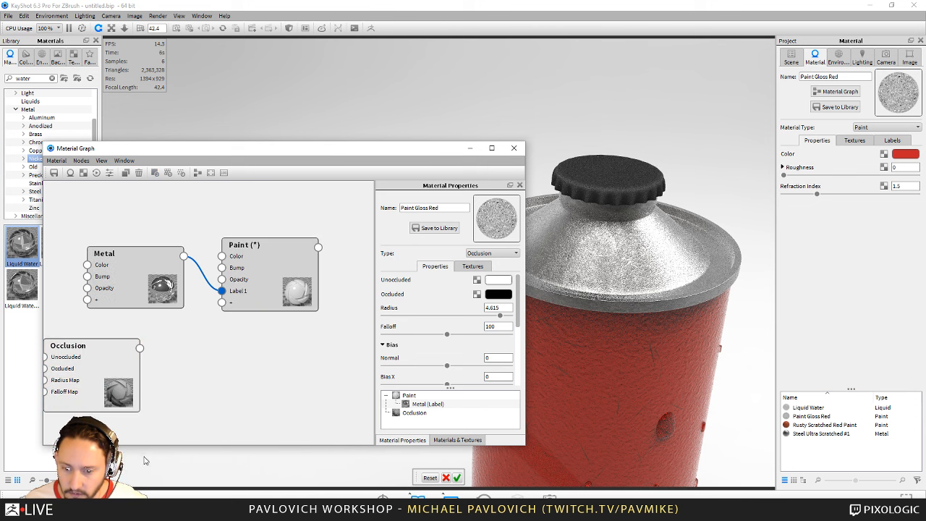
{"action": "left_click_drag", "start_coordinate": [139, 348], "coordinate": [88, 288]}
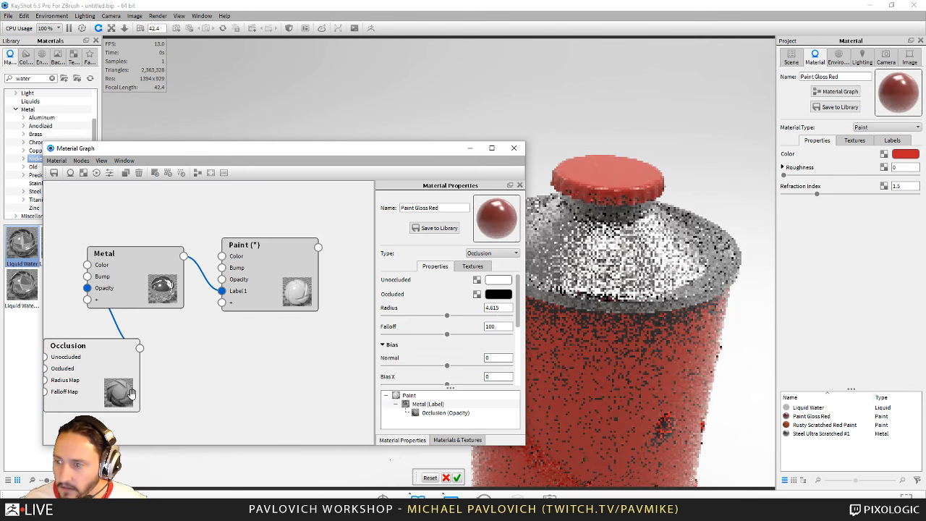
Arrange the Occlusion, Metal and Paint nodes in a row in the Material Graph
{"action": "left_click_drag", "start_coordinate": [130, 391], "coordinate": [77, 315]}
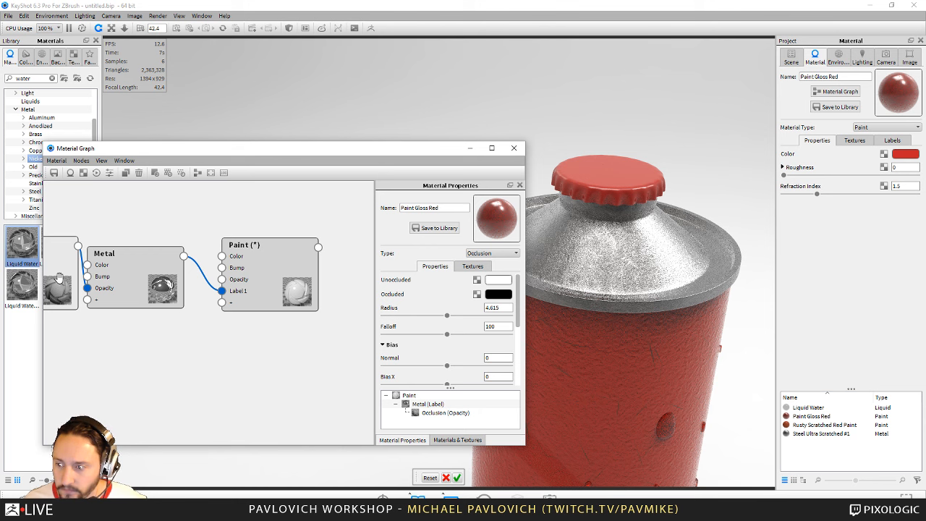
{"action": "left_click", "coordinate": [289, 282]}
{"action": "left_click_drag", "start_coordinate": [289, 281], "coordinate": [330, 275]}
{"action": "left_click_drag", "start_coordinate": [149, 284], "coordinate": [196, 269]}
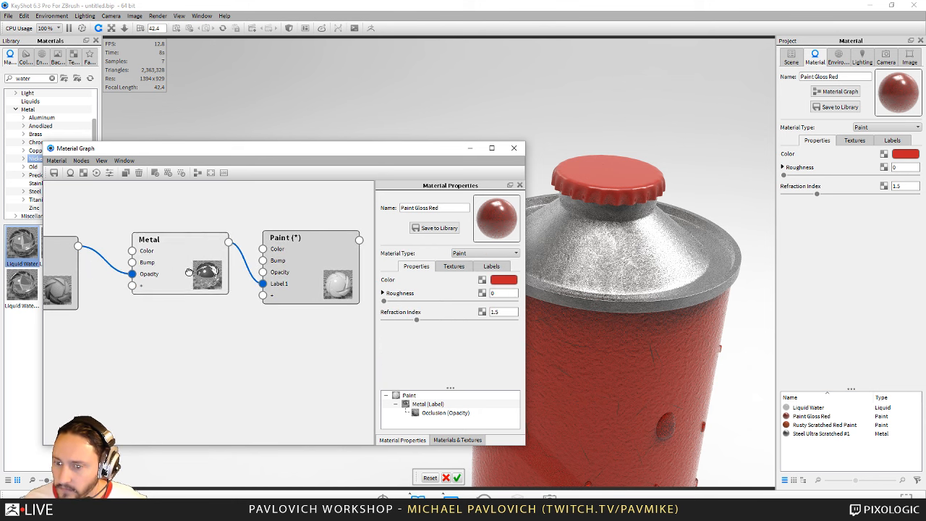
{"action": "left_click_drag", "start_coordinate": [57, 276], "coordinate": [97, 267]}
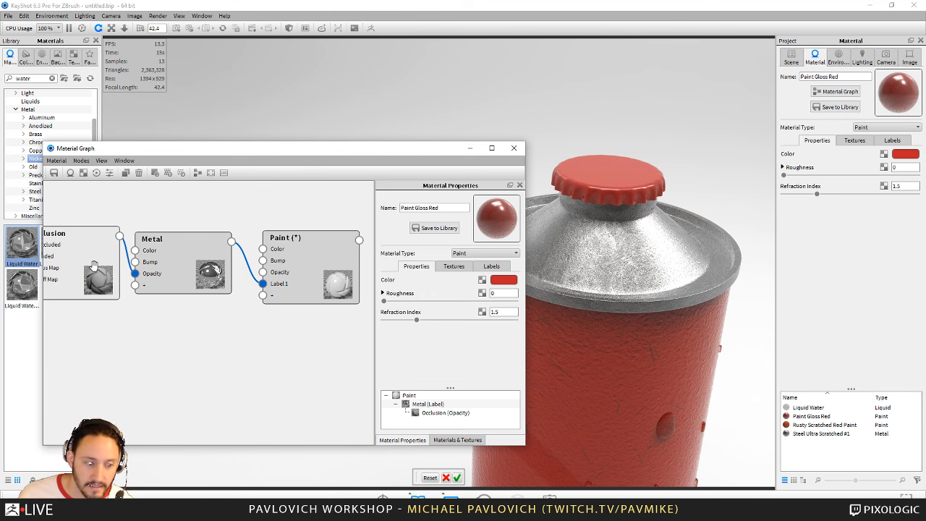
Close the Material Graph and examine the whole can from several angles
{"action": "left_click", "coordinate": [514, 148]}
{"action": "scroll", "coordinate": [440, 302], "scroll_direction": "down", "scroll_amount": 5}
{"action": "middle_click_drag", "start_coordinate": [440, 301], "coordinate": [395, 267]}
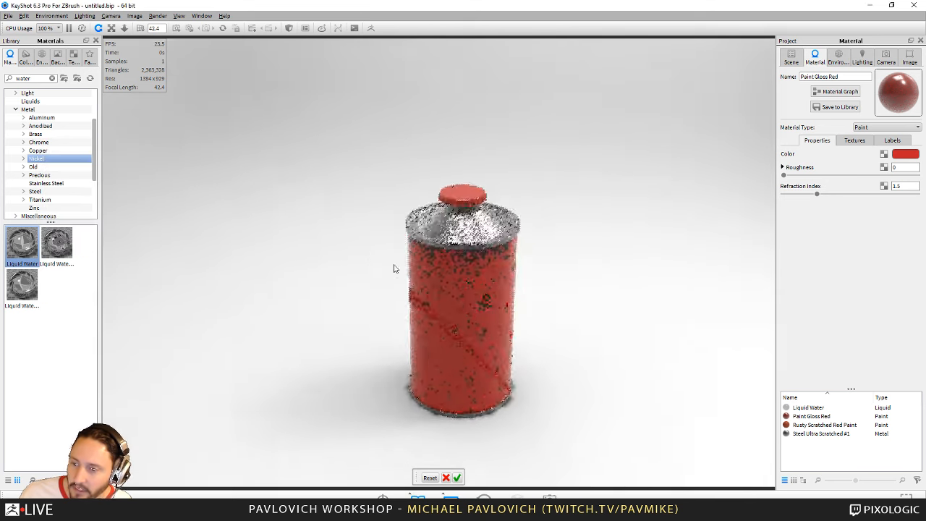
{"action": "left_click_drag", "start_coordinate": [395, 267], "coordinate": [466, 304]}
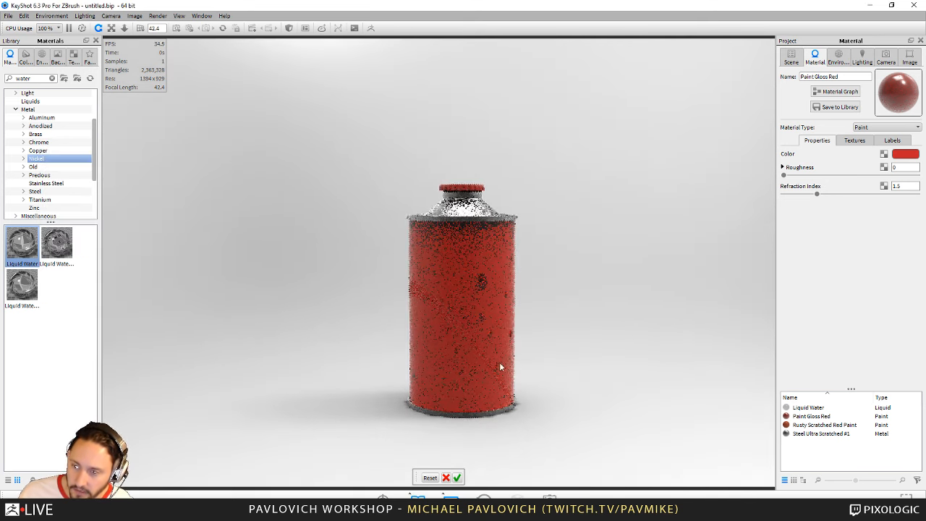
{"action": "left_click_drag", "start_coordinate": [552, 317], "coordinate": [543, 280]}
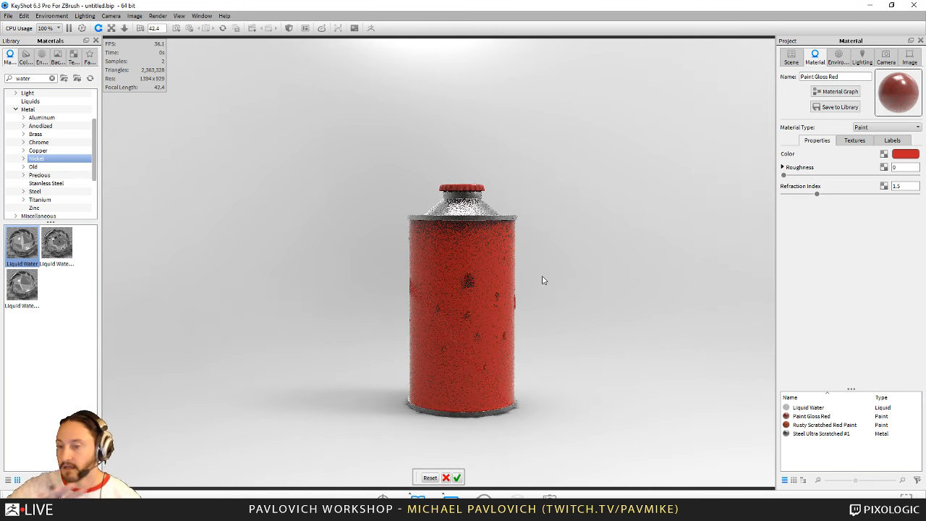
Frame the can closer from a slightly higher angle and apply the Full Simulation lighting preset
{"action": "left_click_drag", "start_coordinate": [569, 337], "coordinate": [531, 324]}
{"action": "left_click_drag", "start_coordinate": [605, 325], "coordinate": [600, 366]}
{"action": "scroll", "coordinate": [604, 355], "scroll_direction": "up", "scroll_amount": 4}
{"action": "middle_click_drag", "start_coordinate": [608, 340], "coordinate": [600, 306]}
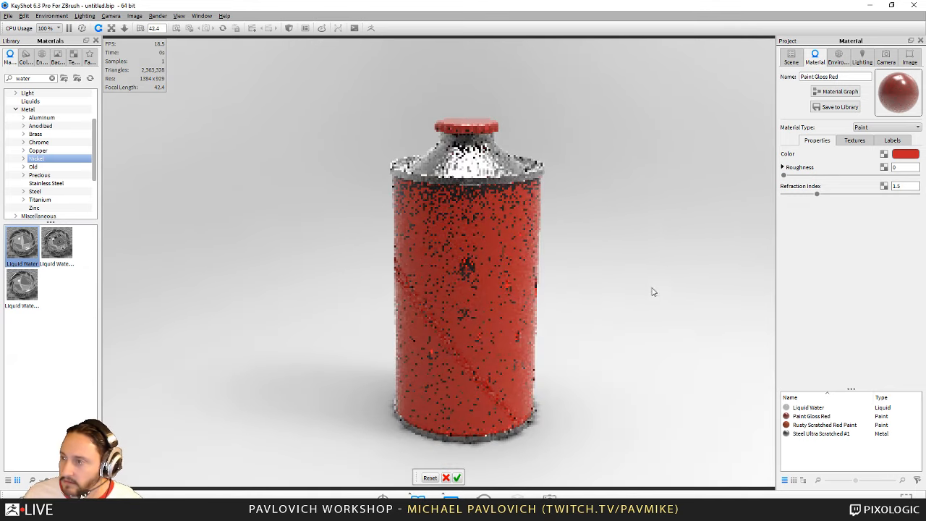
{"action": "left_click", "coordinate": [861, 58]}
{"action": "left_click", "coordinate": [811, 144]}
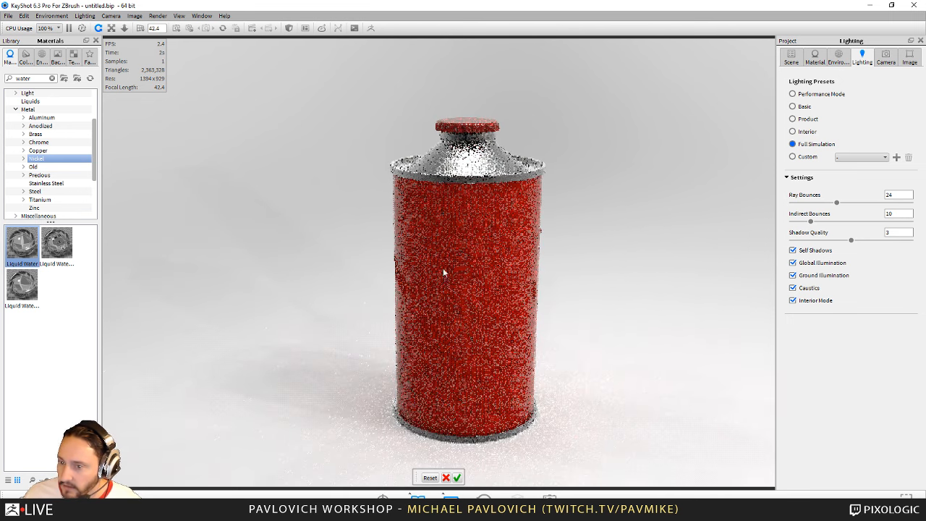
Light the scene with the Conference_Room_3k environment from the Interior category and reposition the can in view
{"action": "left_click", "coordinate": [44, 58]}
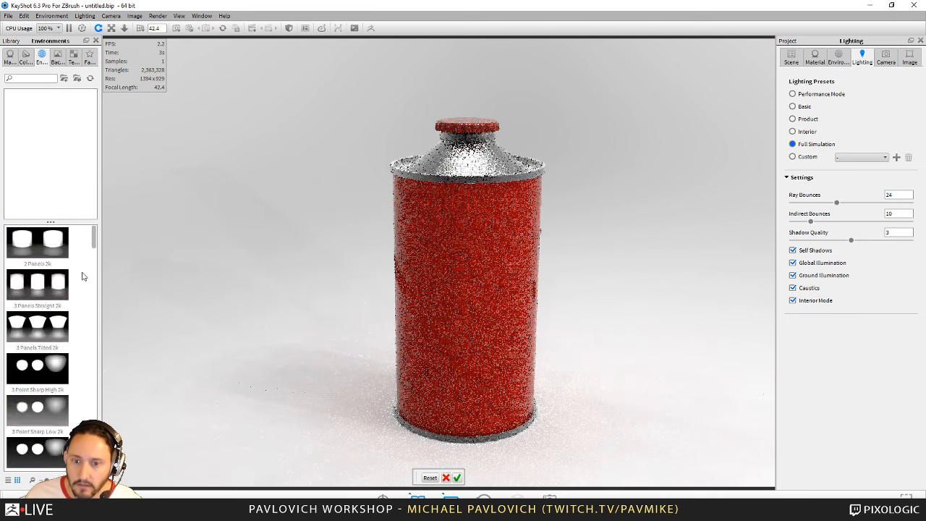
{"action": "left_click", "coordinate": [48, 249]}
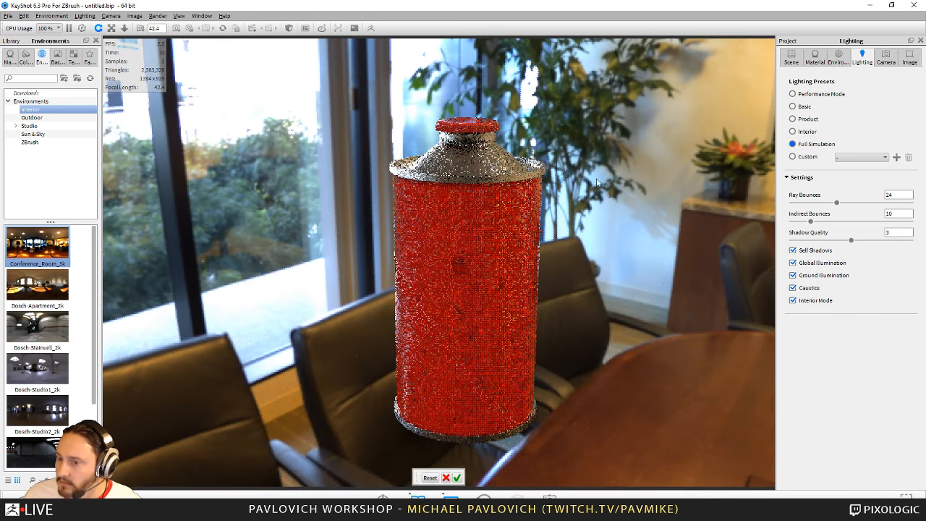
{"action": "middle_click_drag", "start_coordinate": [722, 235], "coordinate": [195, 78]}
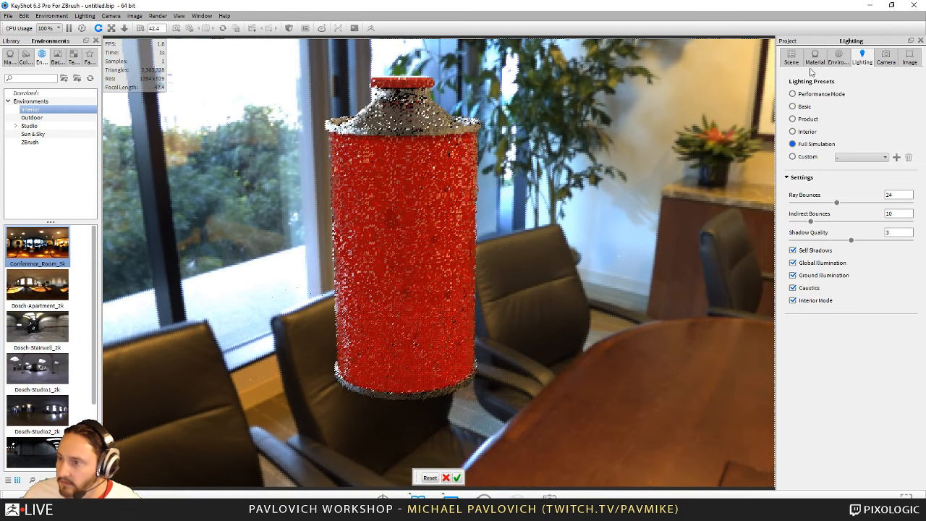
Replace the visible lighting environment background with a solid dark grey colour
{"action": "left_click", "coordinate": [793, 61]}
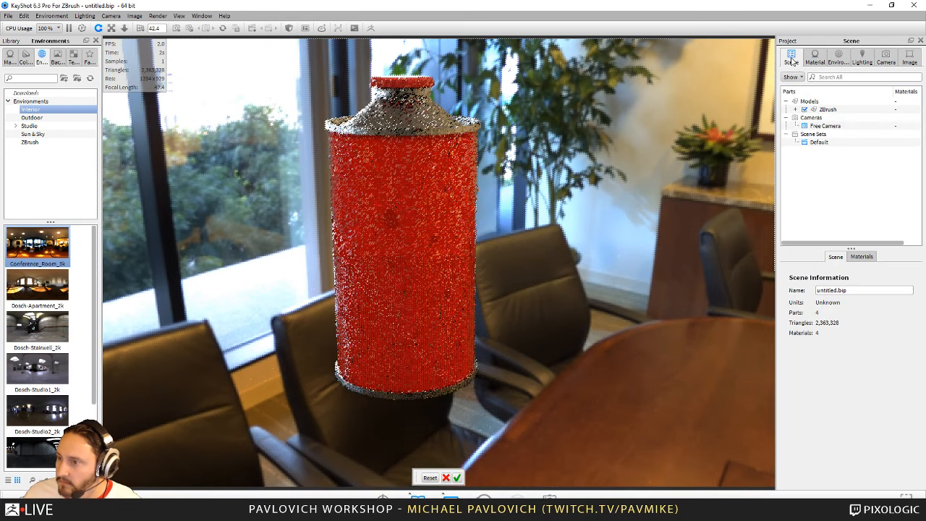
{"action": "left_click", "coordinate": [815, 59]}
{"action": "left_click", "coordinate": [839, 58]}
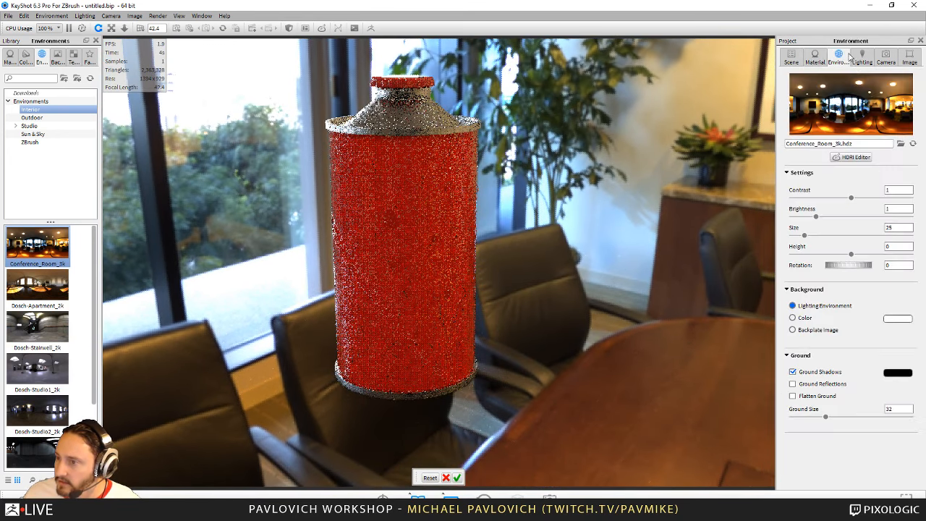
{"action": "left_click", "coordinate": [804, 321]}
{"action": "left_click", "coordinate": [897, 319]}
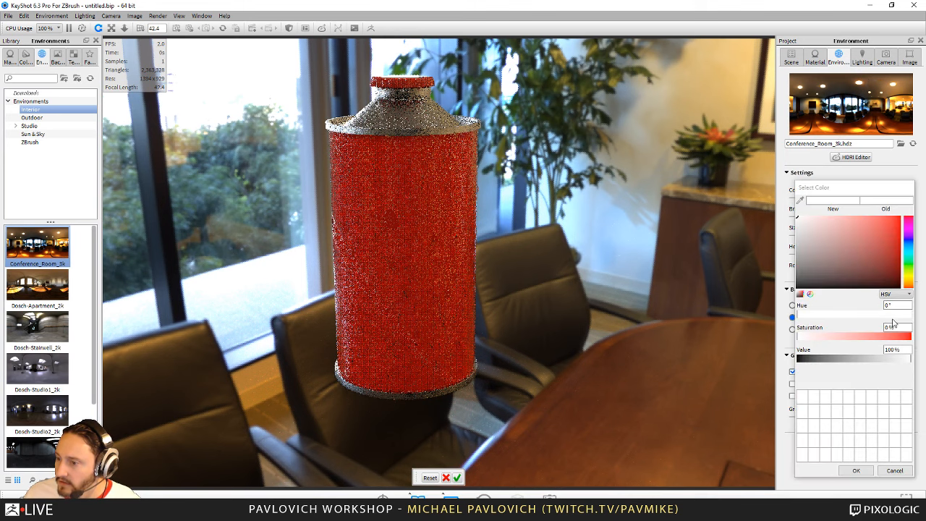
{"action": "left_click", "coordinate": [800, 259]}
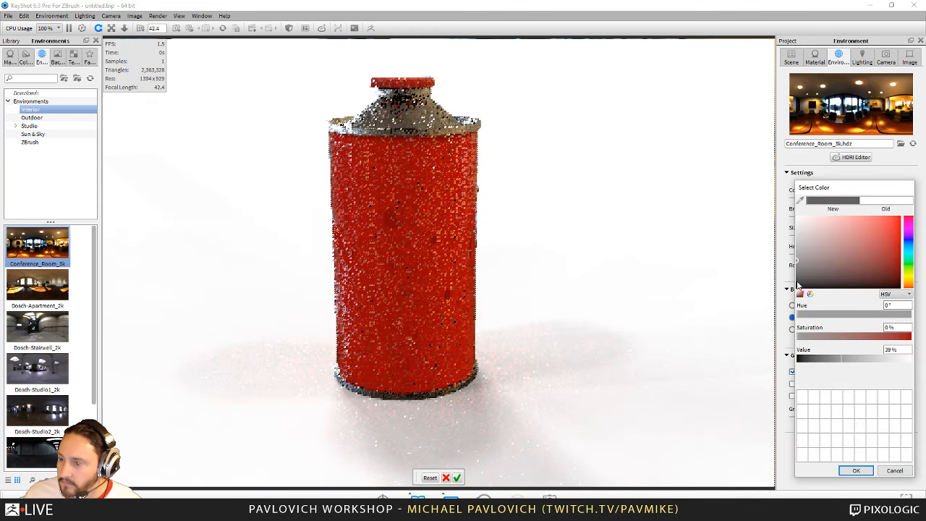
{"action": "left_click", "coordinate": [799, 285]}
{"action": "left_click", "coordinate": [856, 471]}
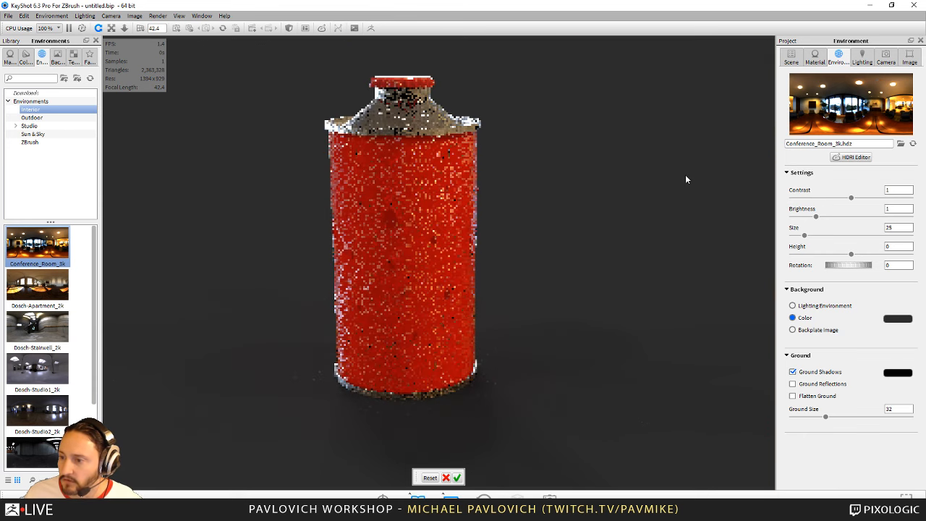
Preview the can from another angle under the Product lighting preset and switch back to Full Simulation
{"action": "left_click", "coordinate": [862, 58]}
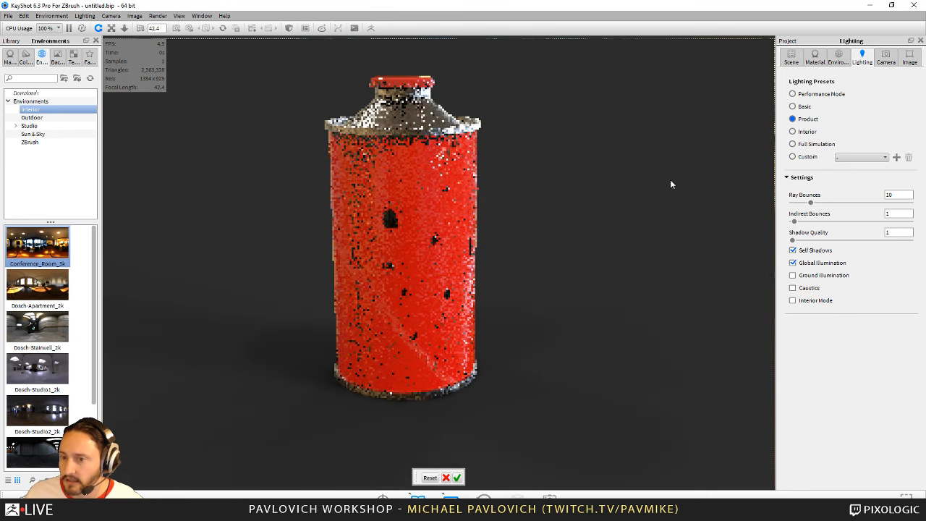
{"action": "left_click_drag", "start_coordinate": [669, 184], "coordinate": [620, 210]}
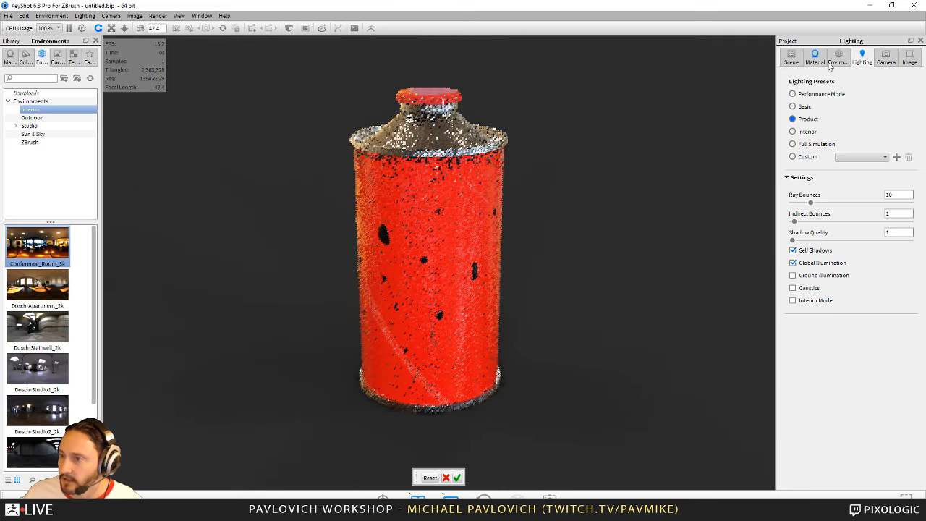
{"action": "left_click", "coordinate": [800, 144]}
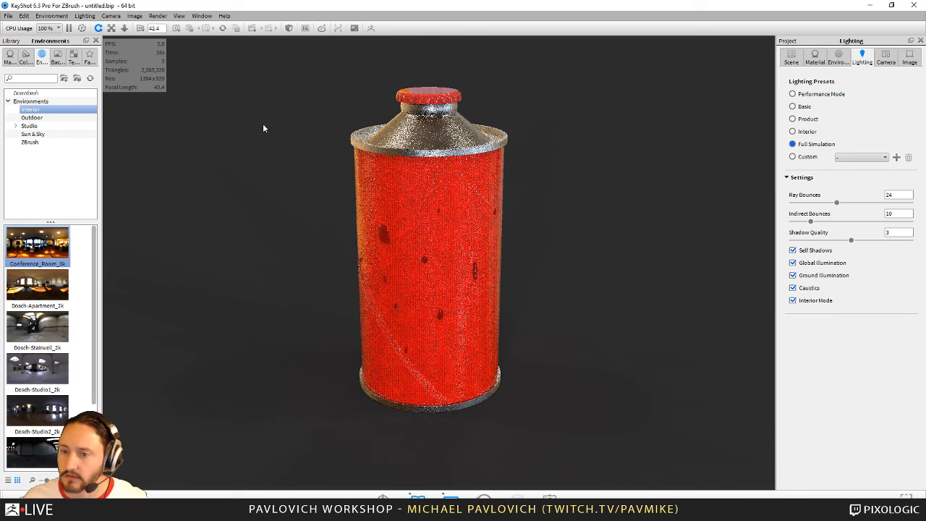
Pause the real-time render and close KeyShot to return to ZBrush
{"action": "left_click", "coordinate": [69, 27]}
{"action": "left_click", "coordinate": [914, 5]}
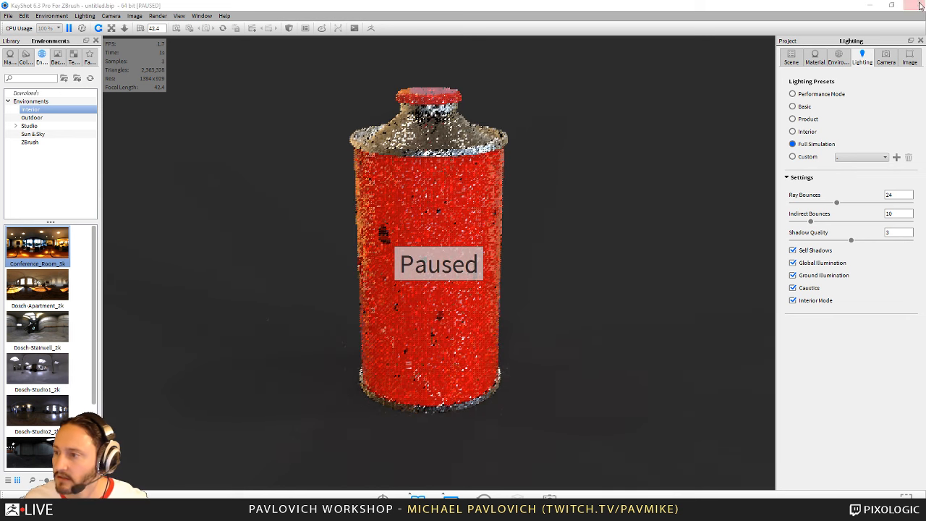
{"action": "left_click", "coordinate": [474, 267]}
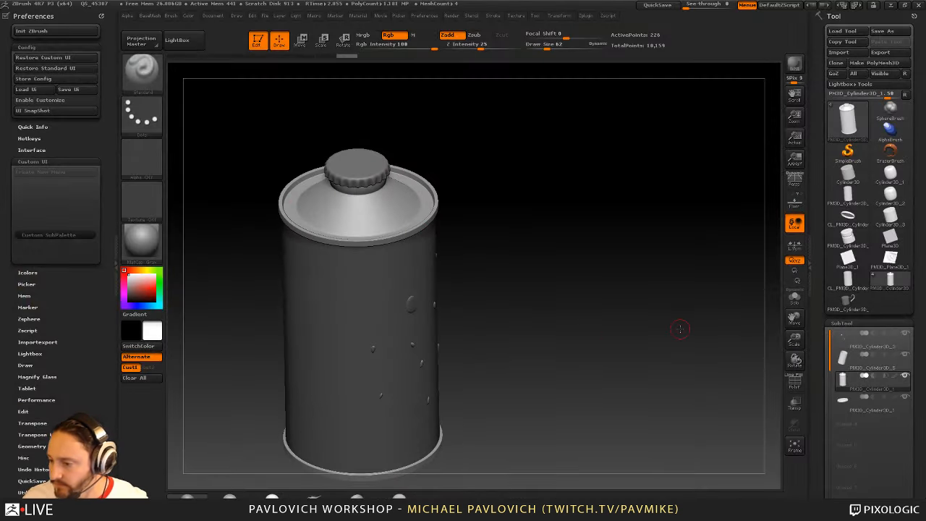
Delete the first subtool, the water droplets scattered over the can's body
{"action": "key", "text": "super"}
{"action": "left_click", "coordinate": [641, 346]}
{"action": "mouse_move", "coordinate": [641, 345]}
{"action": "left_mouse_down"}
{"action": "mouse_move", "coordinate": [600, 316]}
{"action": "mouse_move", "coordinate": [647, 287]}
{"action": "mouse_move", "coordinate": [664, 309]}
{"action": "left_mouse_up"}
{"action": "key", "text": "s"}
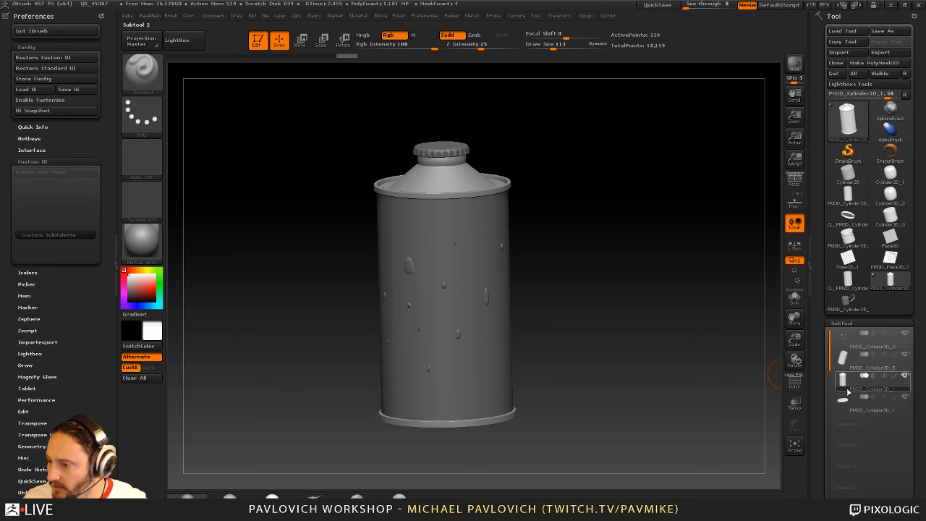
{"action": "left_click", "coordinate": [853, 340]}
{"action": "left_click_drag", "start_coordinate": [825, 363], "coordinate": [823, 286]}
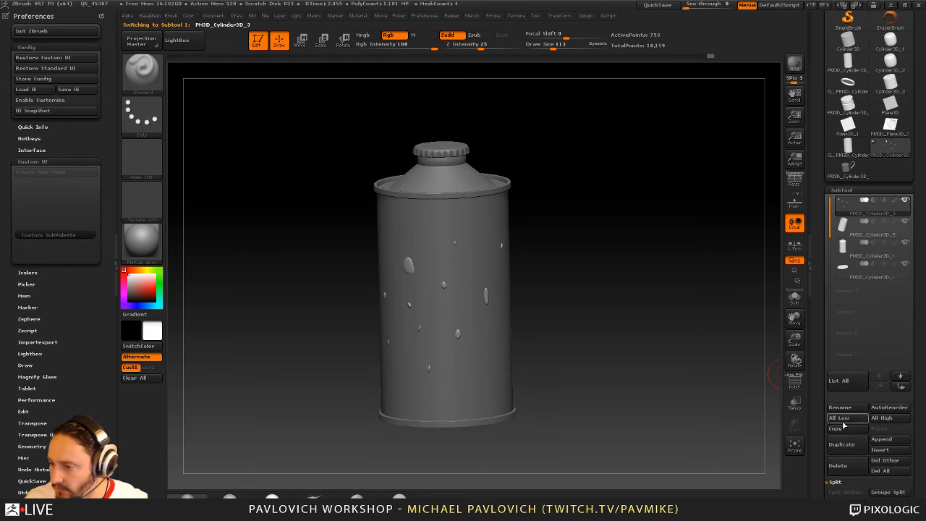
{"action": "left_click", "coordinate": [844, 466]}
{"action": "left_click", "coordinate": [743, 486]}
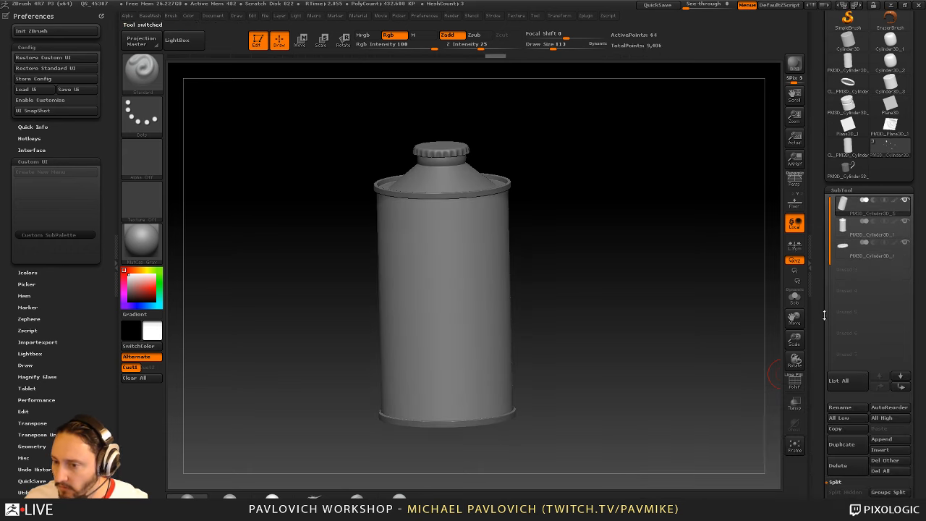
Check the cleaned-up can, start saving the tool and browse to the bots folder inside characters
{"action": "left_click_drag", "start_coordinate": [704, 284], "coordinate": [657, 298]}
{"action": "left_click_drag", "start_coordinate": [816, 271], "coordinate": [821, 379]}
{"action": "left_click_drag", "start_coordinate": [749, 333], "coordinate": [753, 239]}
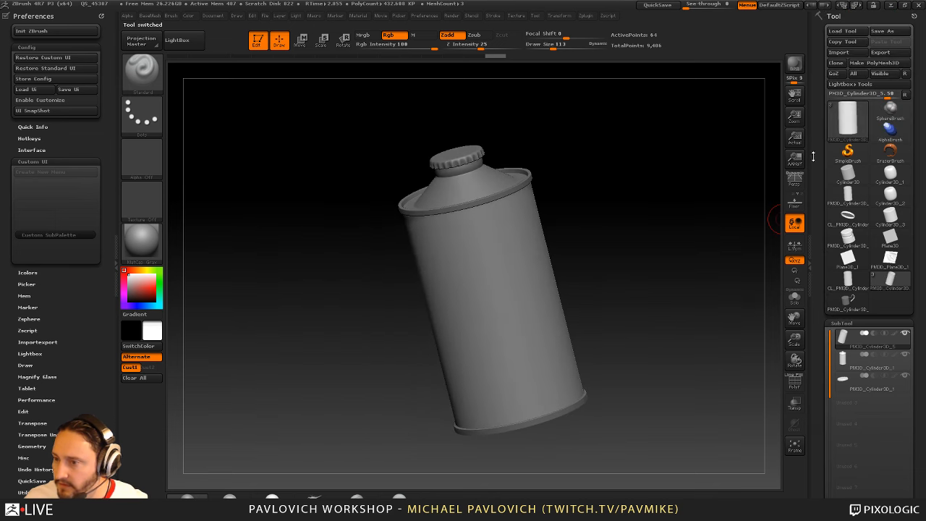
{"action": "left_click", "coordinate": [880, 31]}
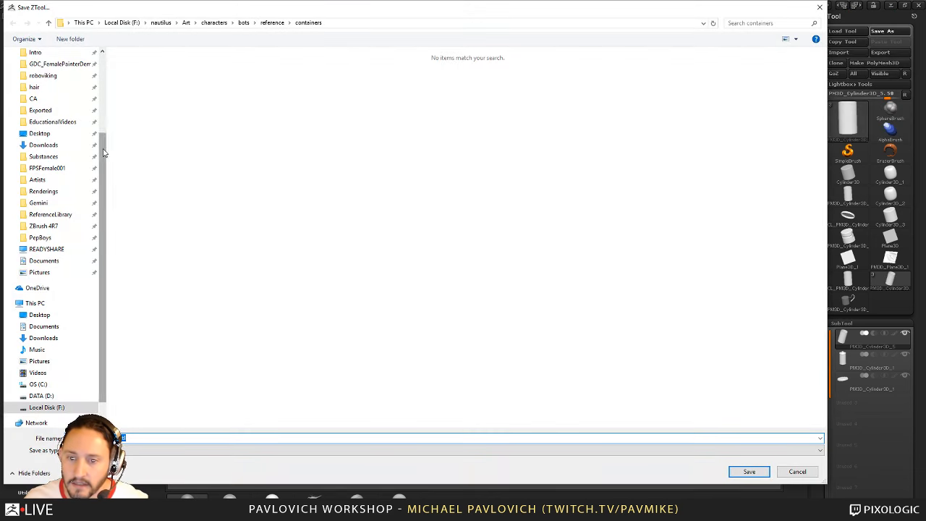
{"action": "scroll", "coordinate": [102, 148], "scroll_direction": "up", "scroll_amount": 3}
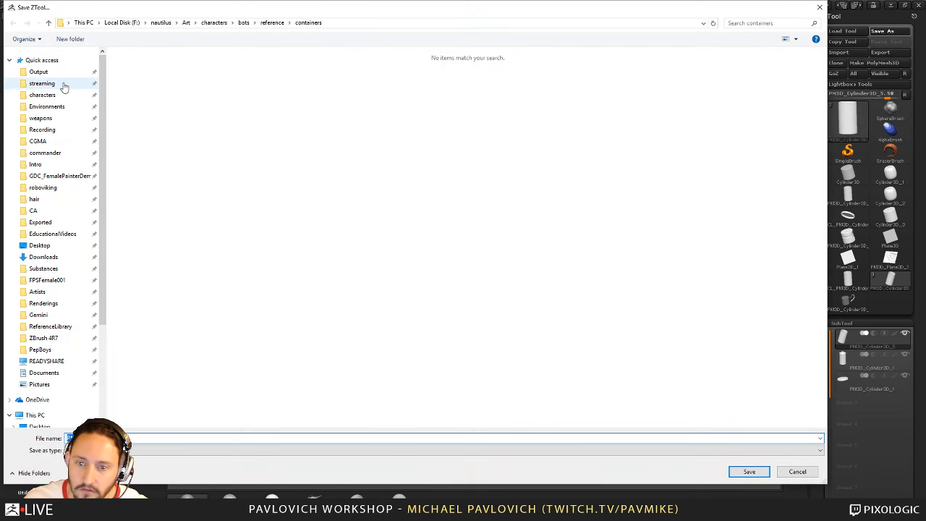
{"action": "left_click", "coordinate": [63, 95]}
{"action": "double_click", "coordinate": [133, 67]}
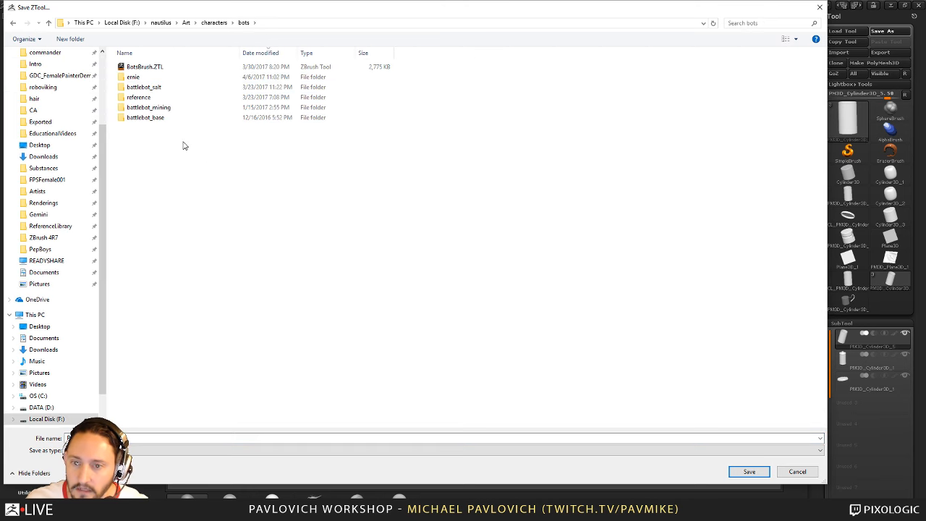
Create a folder named beerbot inside bots and save the tool in it as beerbot
{"action": "right_click", "coordinate": [222, 173]}
{"action": "mouse_move", "coordinate": [188, 263]}
{"action": "left_click", "coordinate": [239, 261]}
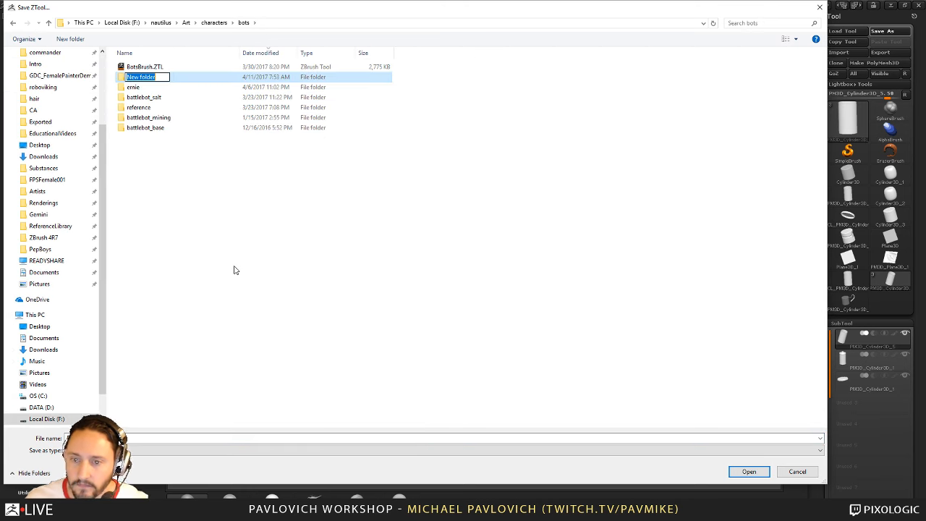
{"action": "type", "text": "battle"}
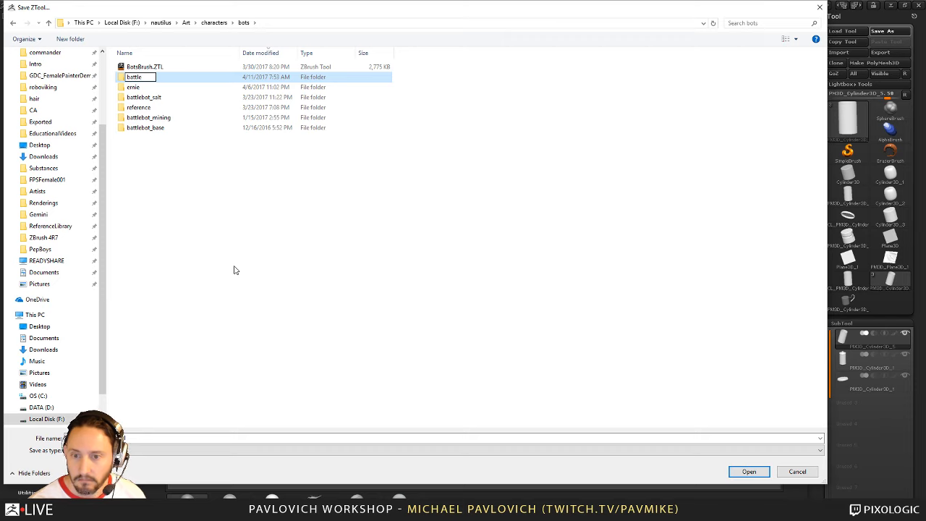
{"action": "key", "text": "BackSpace"}
{"action": "key", "text": "BackSpace"}
{"action": "key", "text": "BackSpace"}
{"action": "type", "text": "eerbot"}
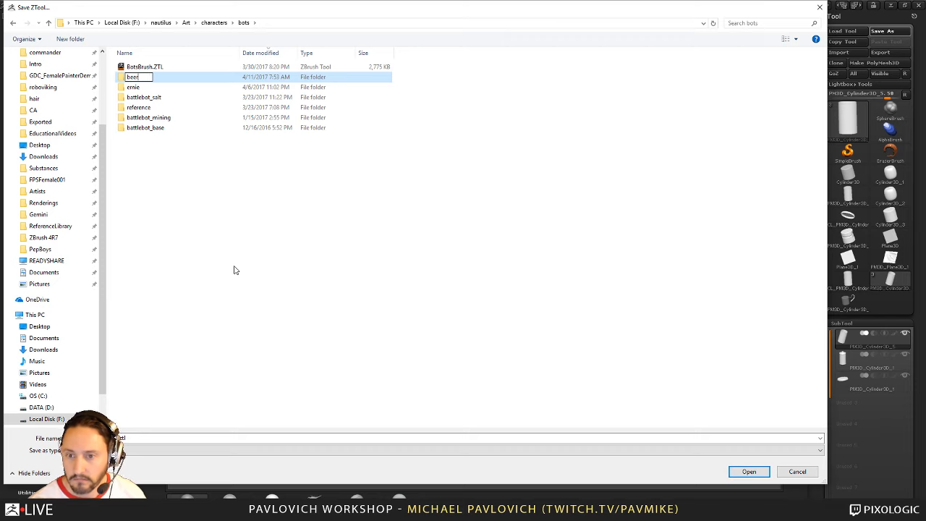
{"action": "key", "text": "Return"}
{"action": "key", "text": "Return"}
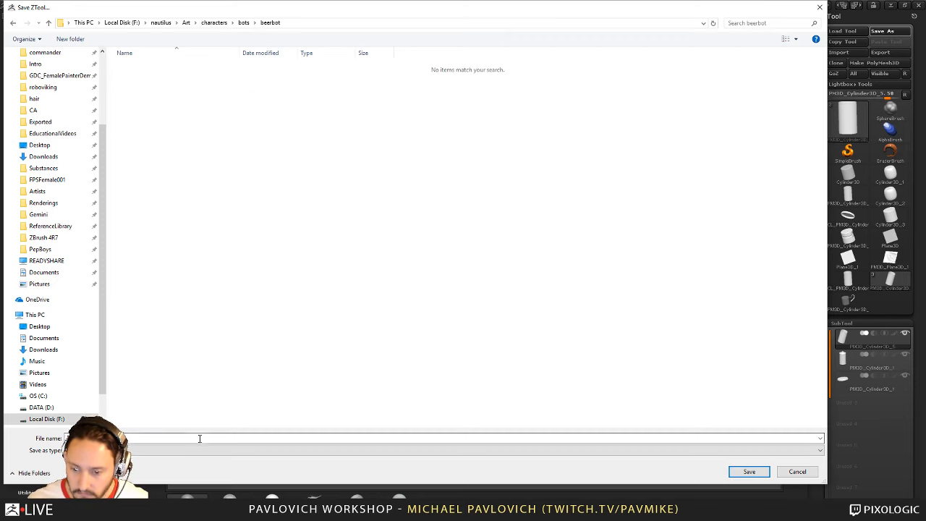
{"action": "key", "text": "Return"}
{"action": "left_click_drag", "start_coordinate": [199, 438], "coordinate": [598, 167]}
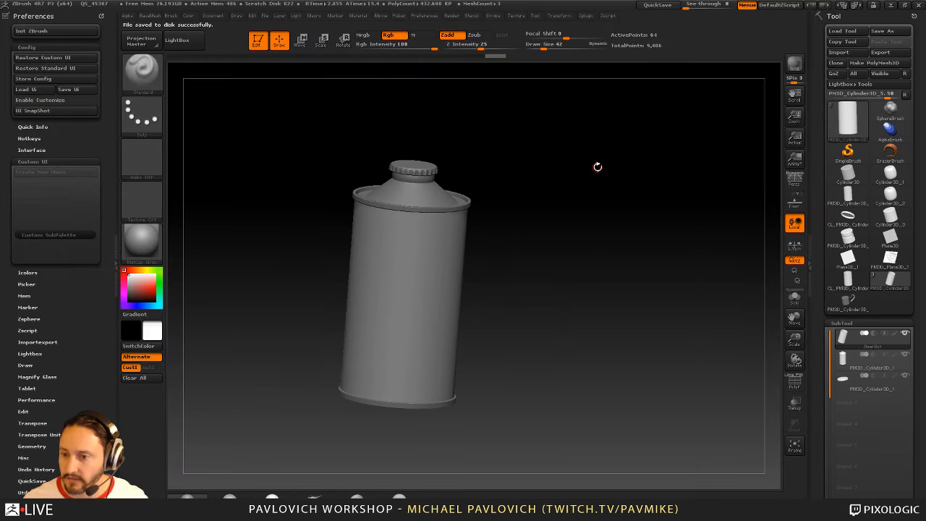
Minimize ZBrush and open the robot images salt.jpg and ernie.jpg from the desktop
{"action": "left_click", "coordinate": [890, 6]}
{"action": "left_click", "coordinate": [91, 389]}
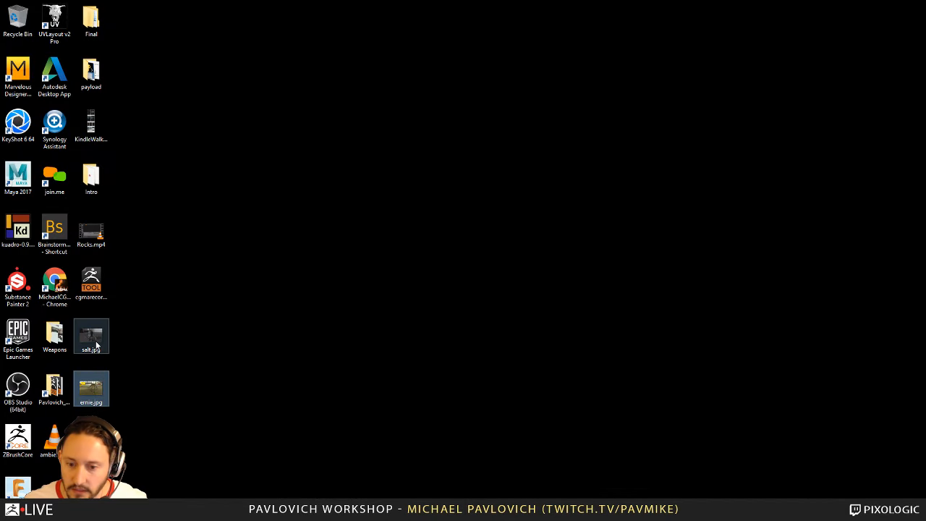
{"action": "double_click", "coordinate": [96, 343]}
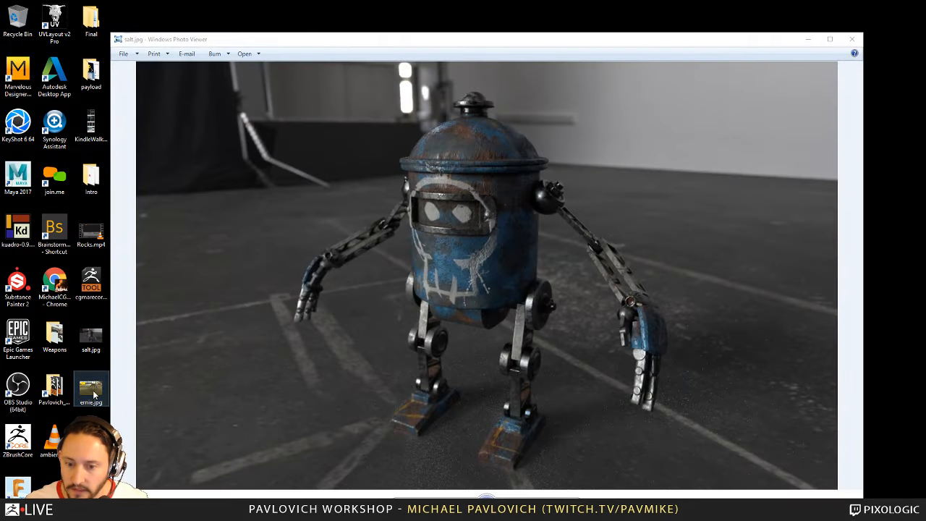
{"action": "double_click", "coordinate": [105, 394]}
Spread the salt.jpg and ernie.jpg windows apart and examine each robot render in turn
{"action": "left_click_drag", "start_coordinate": [481, 41], "coordinate": [217, 37]}
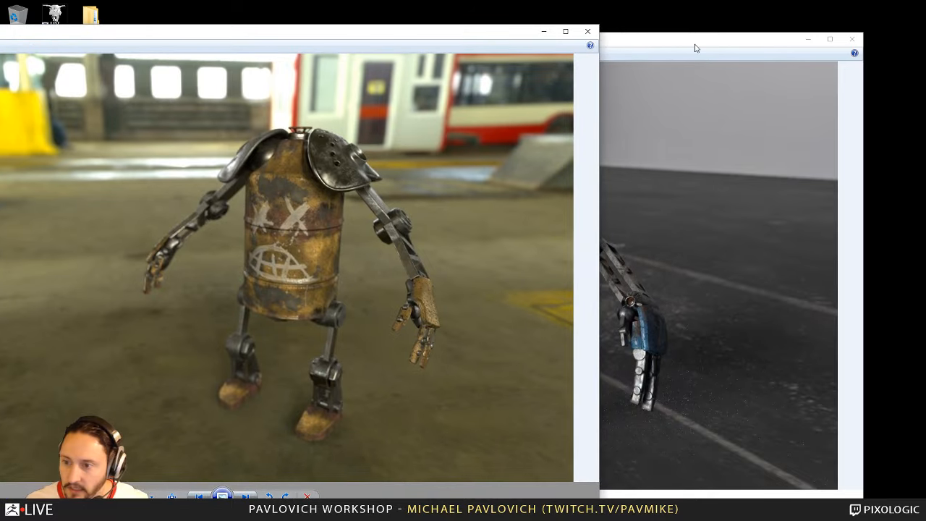
{"action": "left_click_drag", "start_coordinate": [663, 48], "coordinate": [827, 35]}
{"action": "left_click", "coordinate": [215, 35]}
{"action": "left_click_drag", "start_coordinate": [215, 36], "coordinate": [381, 17]}
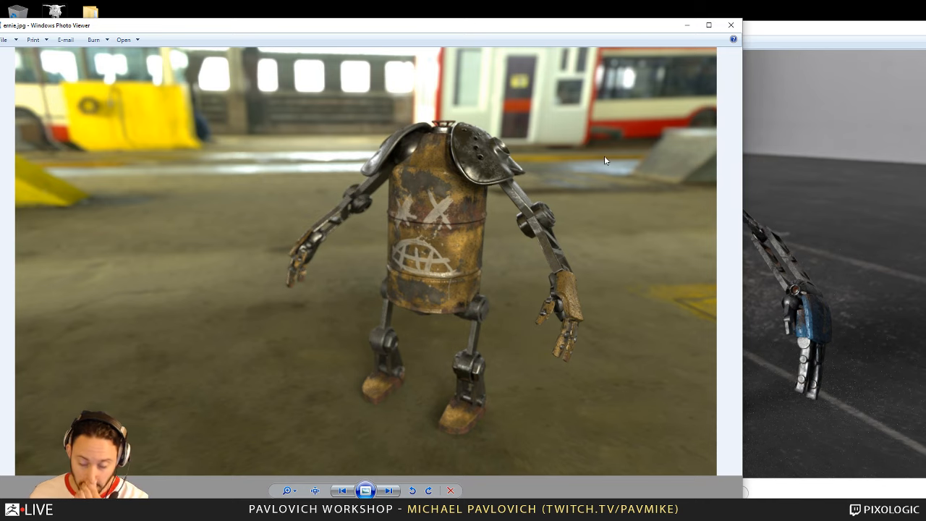
{"action": "left_click", "coordinate": [757, 47]}
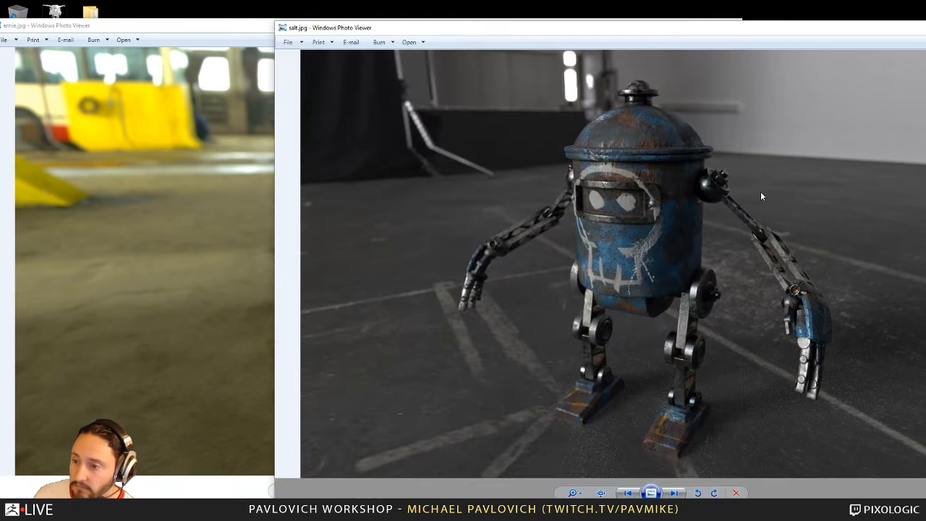
{"action": "left_click", "coordinate": [250, 29]}
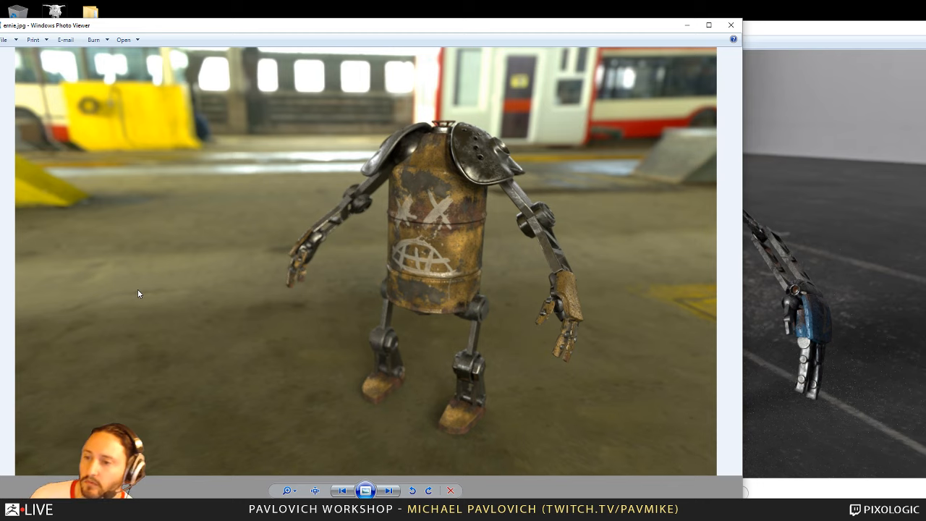
Narrow the ernie.jpg window so both robots show side by side, and enlarge the yellow barrel robot
{"action": "left_click_drag", "start_coordinate": [749, 184], "coordinate": [465, 209]}
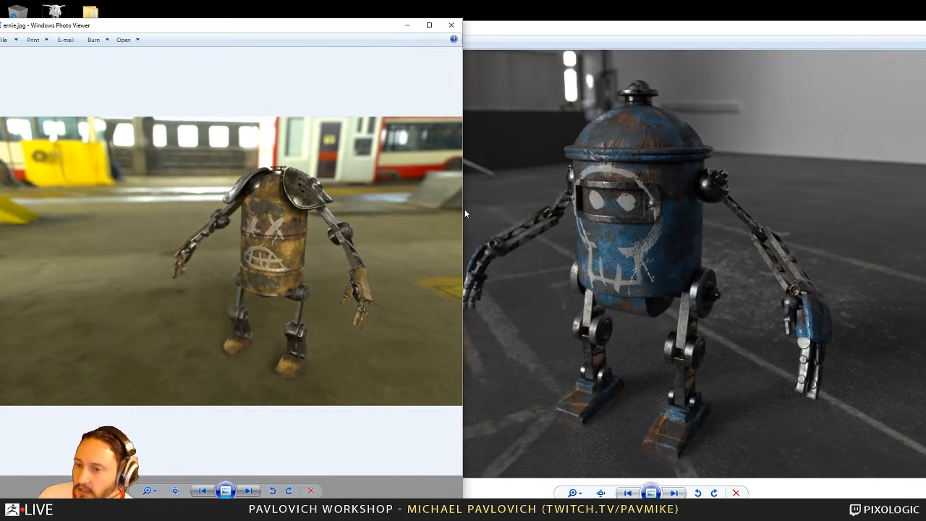
{"action": "scroll", "coordinate": [353, 210], "scroll_direction": "up", "scroll_amount": 2}
{"action": "scroll", "coordinate": [353, 211], "scroll_direction": "down", "scroll_amount": 2}
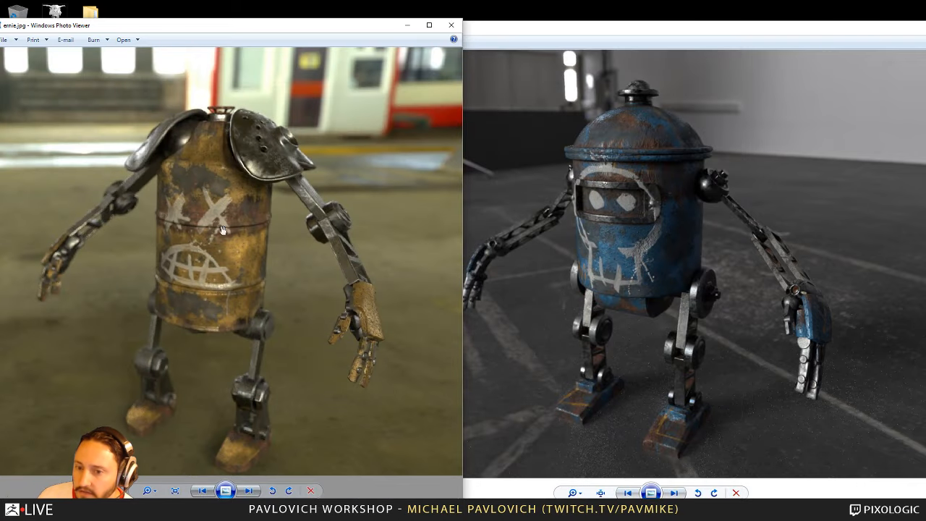
Close the ernie.jpg and salt.jpg image windows and switch back to ZBrush
{"action": "left_click", "coordinate": [452, 27]}
{"action": "left_click_drag", "start_coordinate": [778, 30], "coordinate": [522, 37]}
{"action": "left_click", "coordinate": [760, 36]}
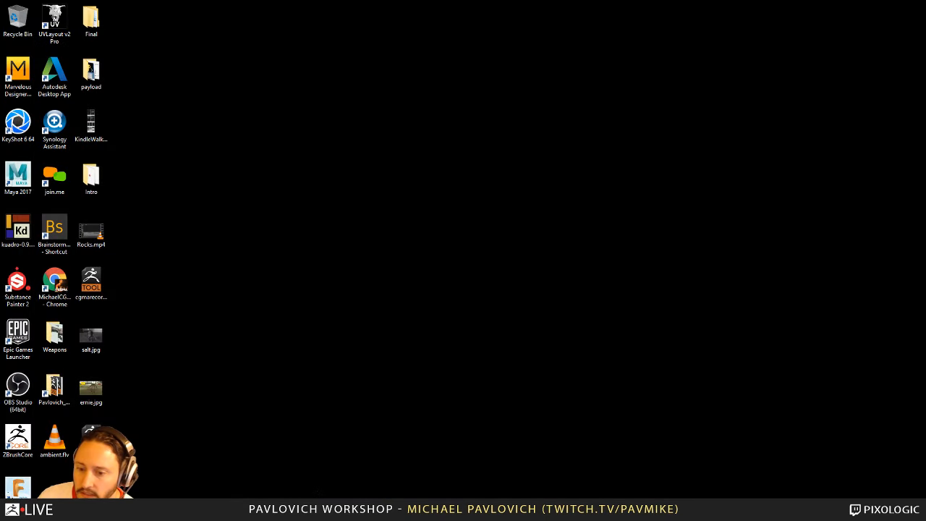
{"action": "left_click", "coordinate": [346, 510]}
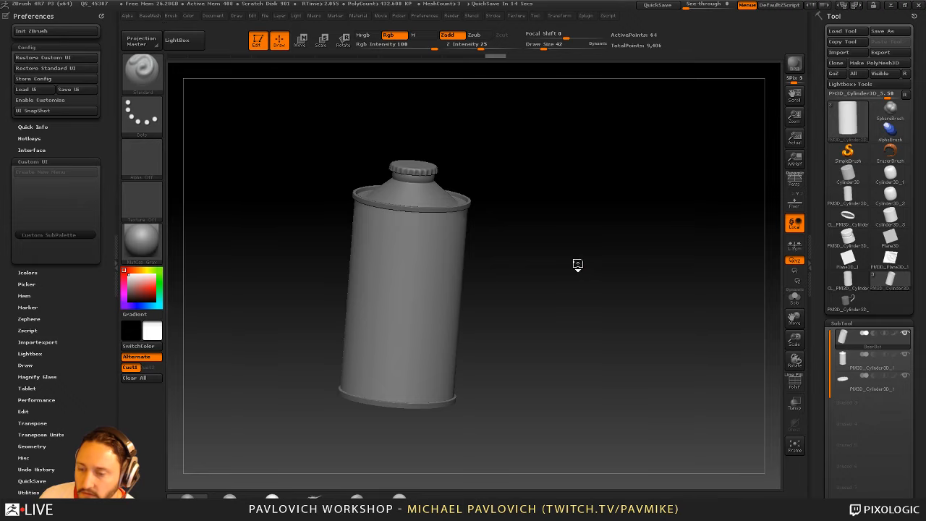
{"action": "left_click_drag", "start_coordinate": [585, 265], "coordinate": [565, 265]}
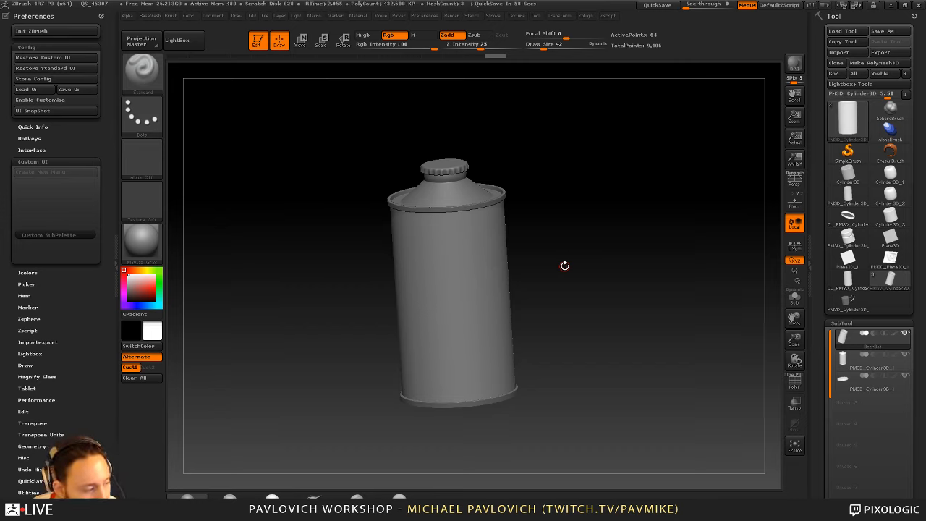
{"action": "key", "text": "super"}
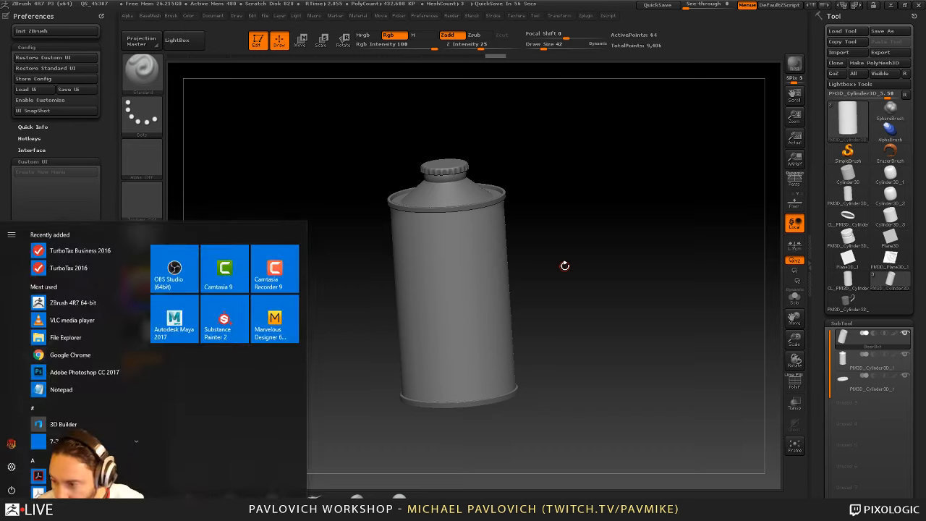
{"action": "key", "text": "super"}
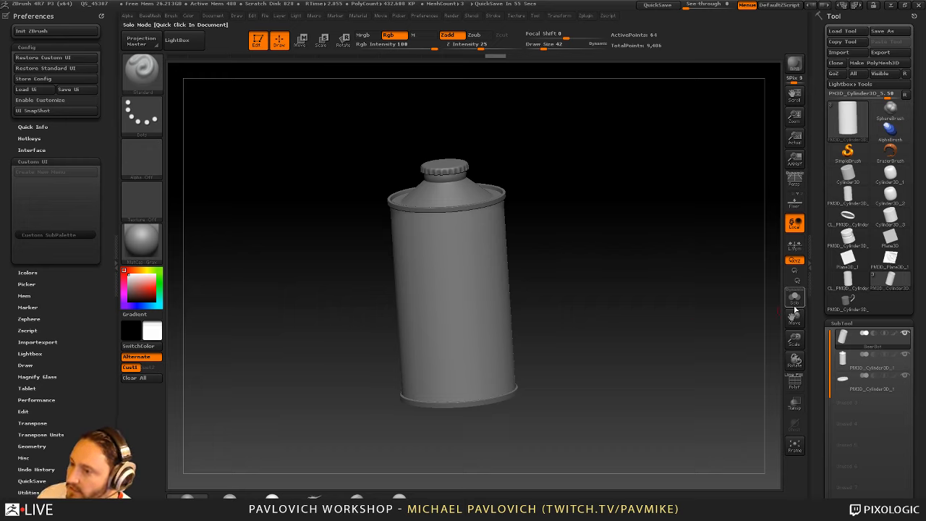
{"action": "left_click_drag", "start_coordinate": [564, 288], "coordinate": [629, 197]}
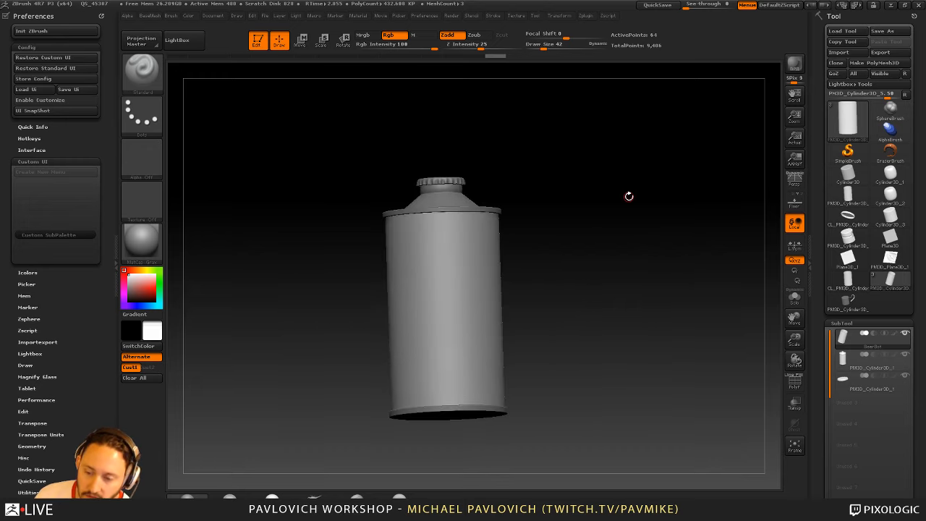
{"action": "left_click_drag", "start_coordinate": [629, 196], "coordinate": [618, 226]}
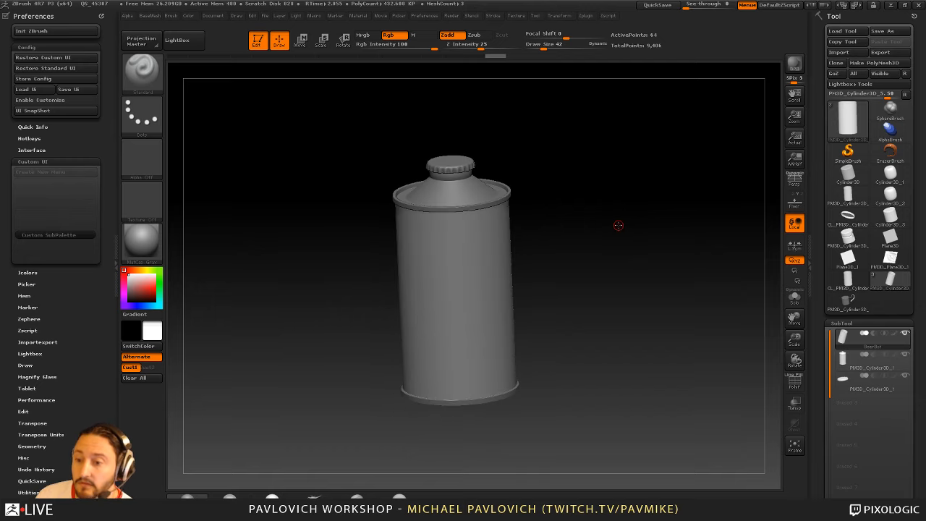
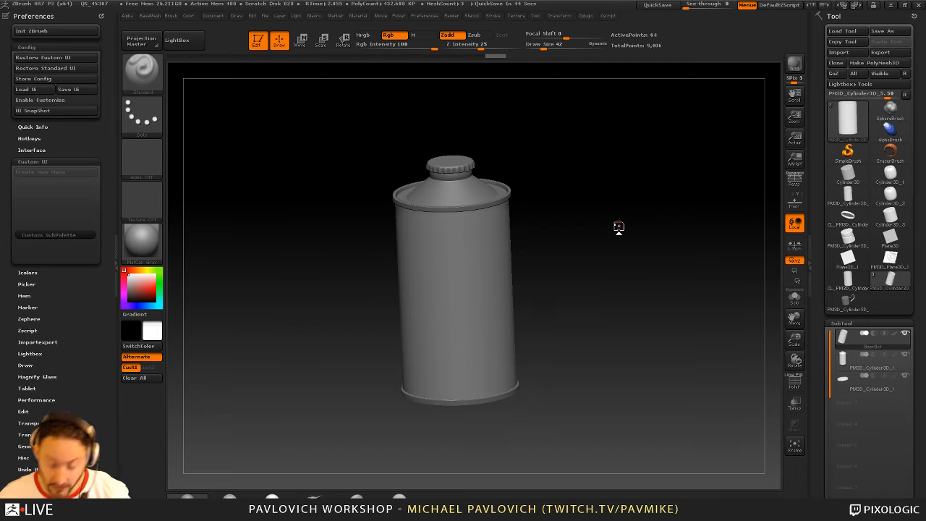
Set the draw size to 75, make the can body the active subtool and isolate it in Solo mode
{"action": "key", "text": "s"}
{"action": "left_click_drag", "start_coordinate": [508, 211], "coordinate": [515, 209]}
{"action": "left_click", "coordinate": [506, 198], "text": "alt"}
{"action": "left_click_drag", "start_coordinate": [648, 213], "coordinate": [606, 274]}
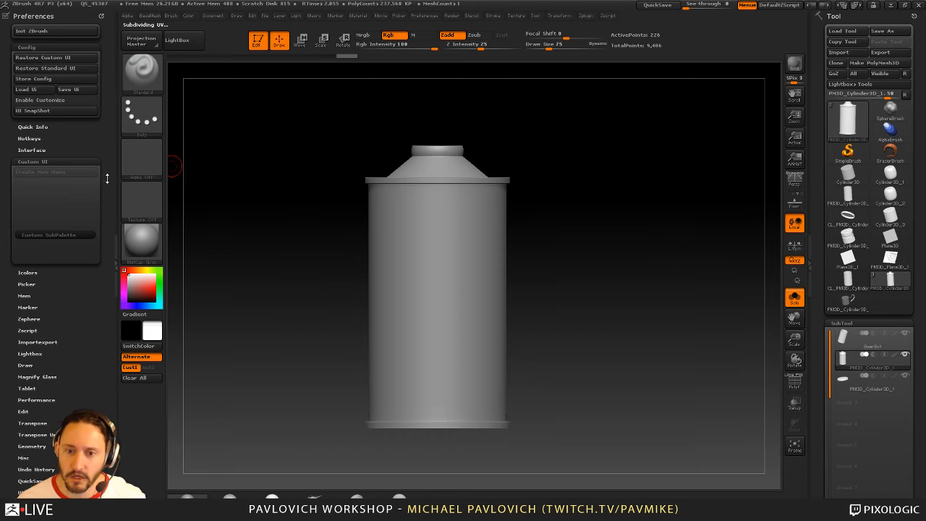
Dock the Zplugin palette in place of Preferences and preview the PanelLoop Presets
{"action": "left_click", "coordinate": [101, 18]}
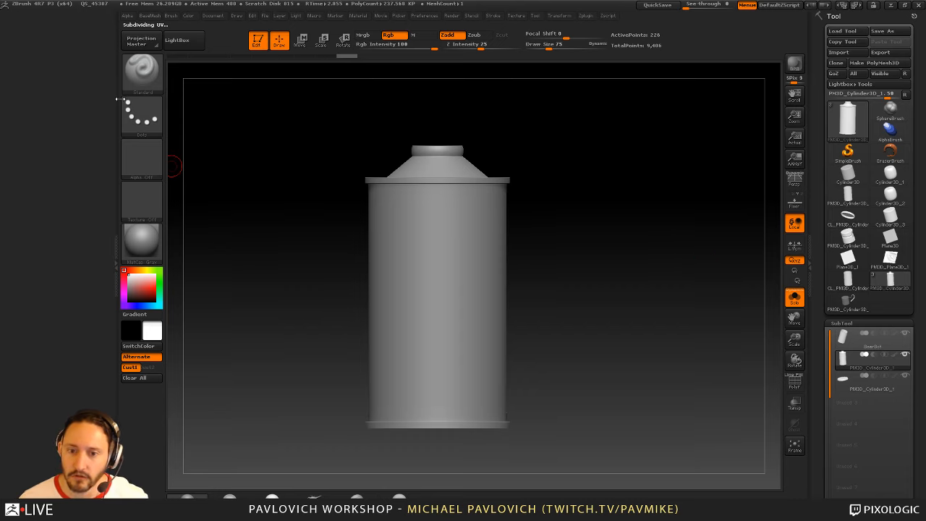
{"action": "left_click", "coordinate": [586, 16]}
{"action": "left_click_drag", "start_coordinate": [583, 27], "coordinate": [101, 170]}
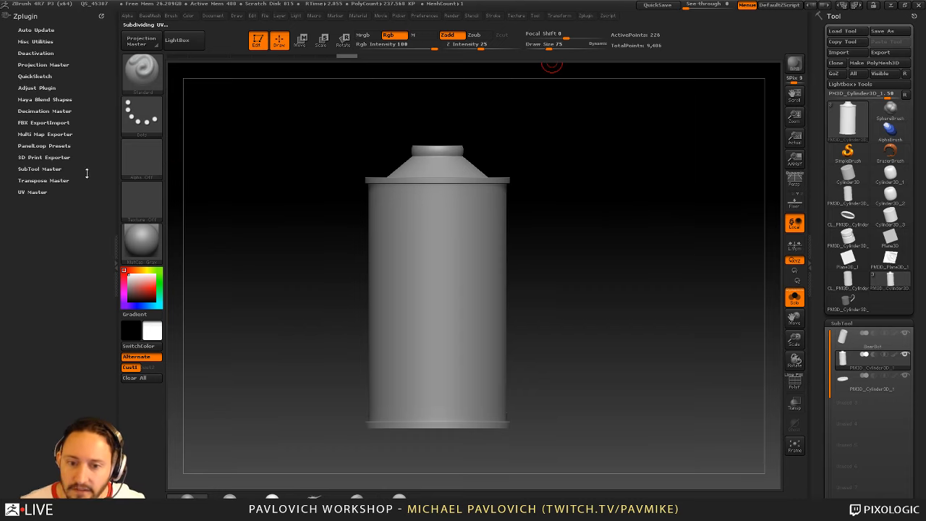
{"action": "left_click", "coordinate": [60, 147]}
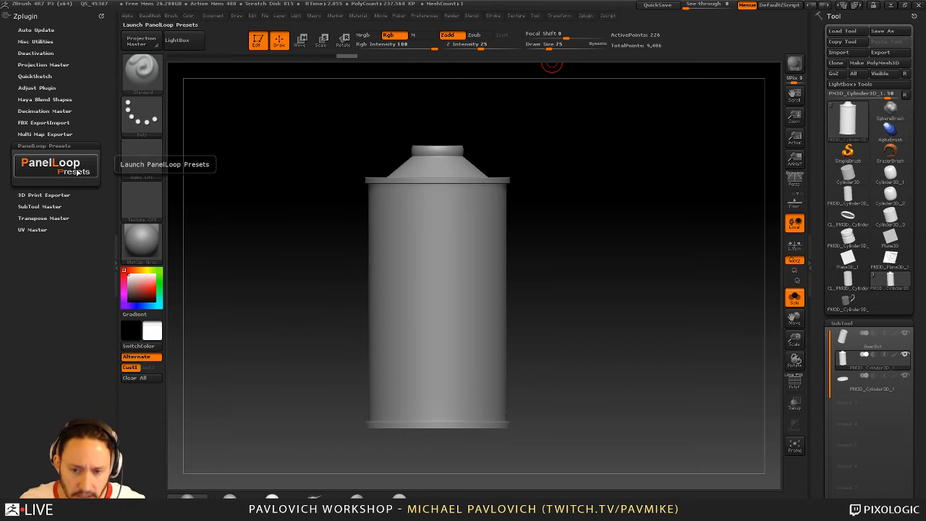
{"action": "left_click", "coordinate": [76, 171]}
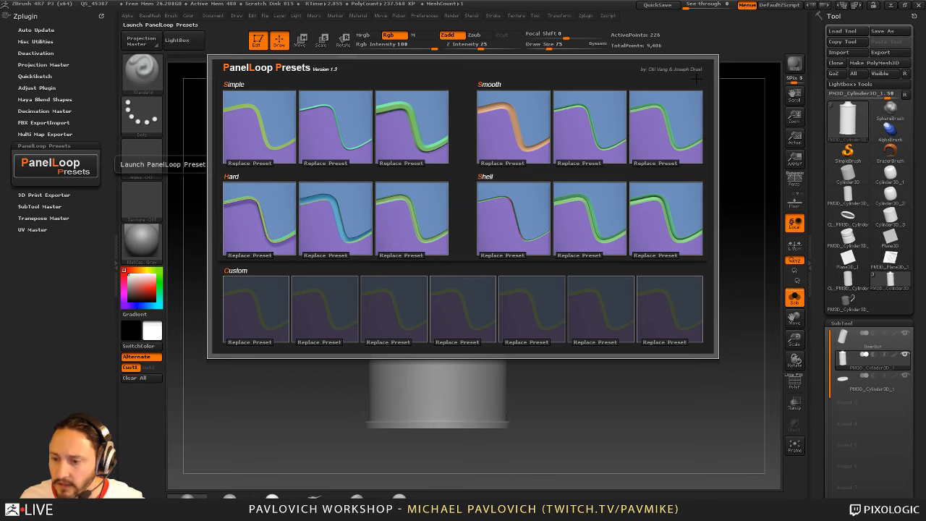
{"action": "key", "text": "Escape"}
Display the can body's polyframe and combine all its polygroups into a single group
{"action": "key", "text": "shift+f"}
{"action": "left_click_drag", "start_coordinate": [501, 239], "coordinate": [585, 260]}
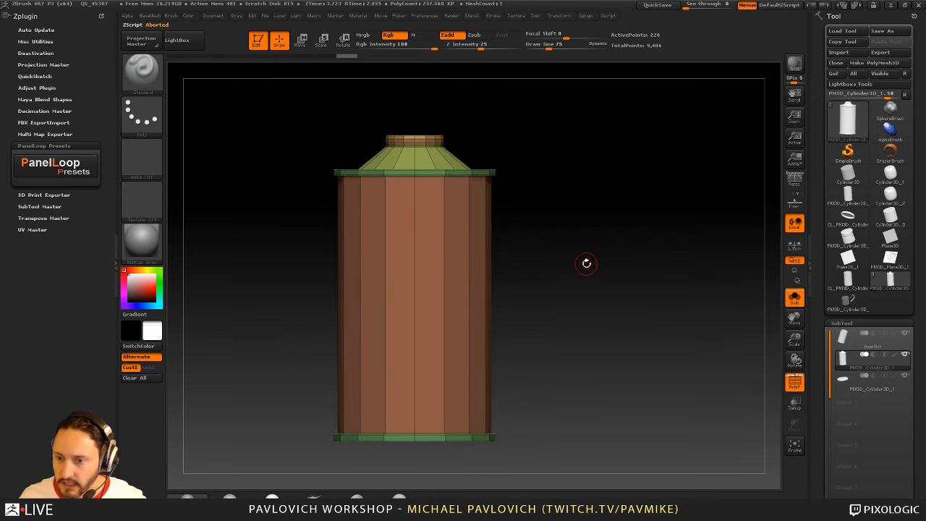
{"action": "left_click", "coordinate": [158, 79], "text": "ctrl+shift"}
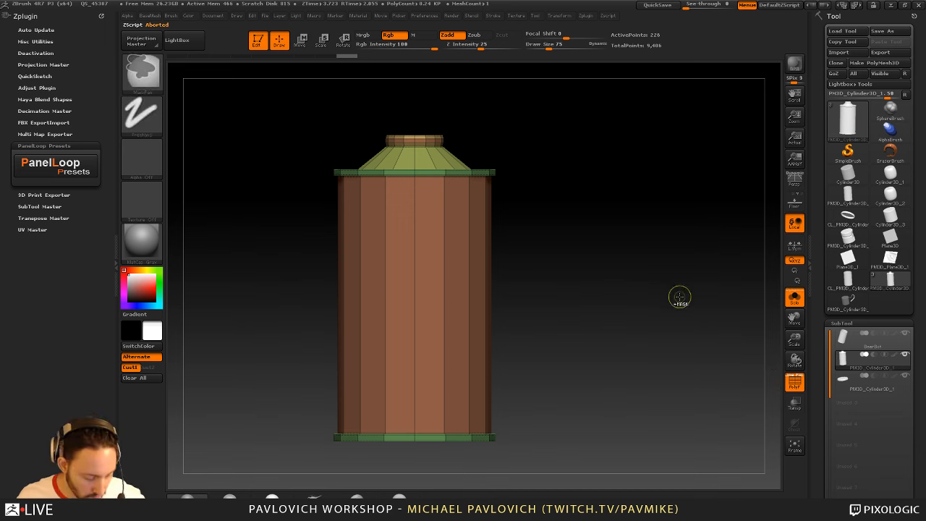
{"action": "key", "text": "ctrl+w"}
{"action": "left_click", "coordinate": [158, 81], "text": "ctrl+shift"}
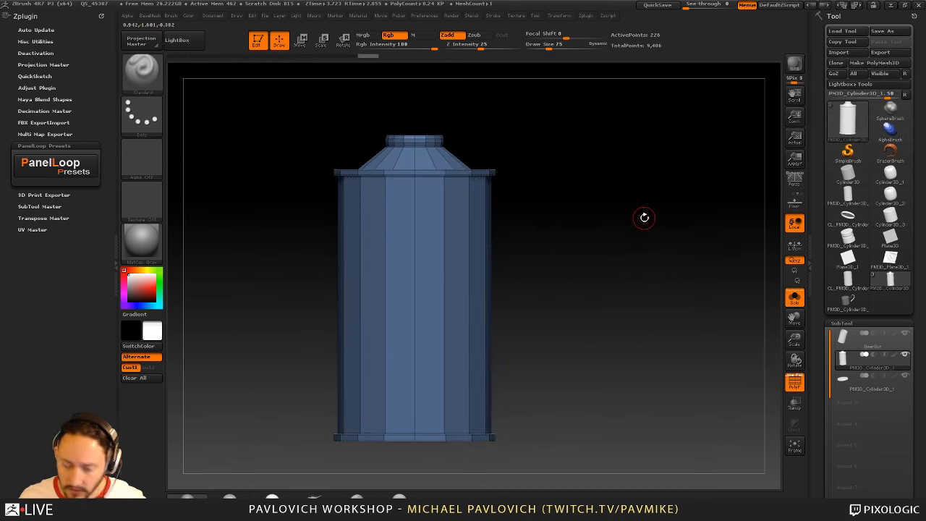
Subdivide the can body three times
{"action": "key", "text": "ctrl+d"}
{"action": "key", "text": "ctrl+d"}
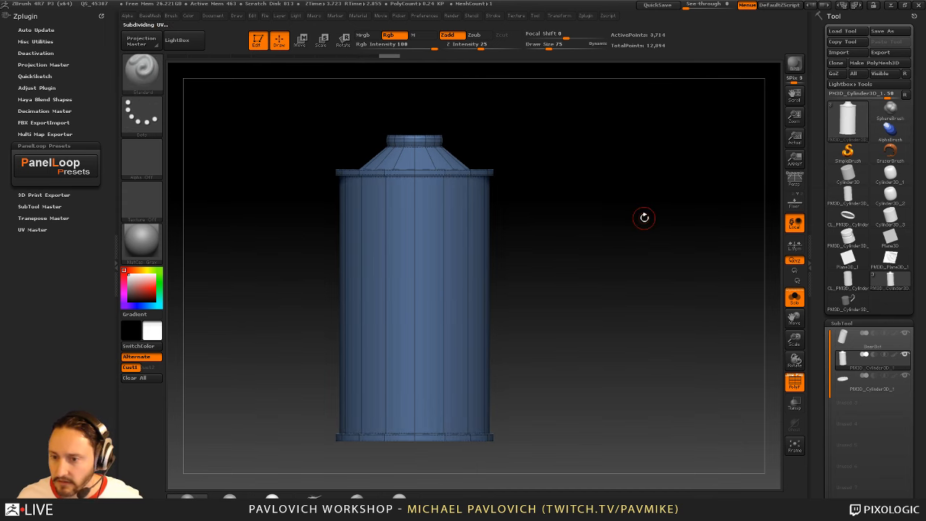
{"action": "key", "text": "ctrl+d"}
Convert the can body to a DynaMesh with Project off and Blur 0, without freezing subdivision levels, and hide the polyframe
{"action": "key", "text": "1"}
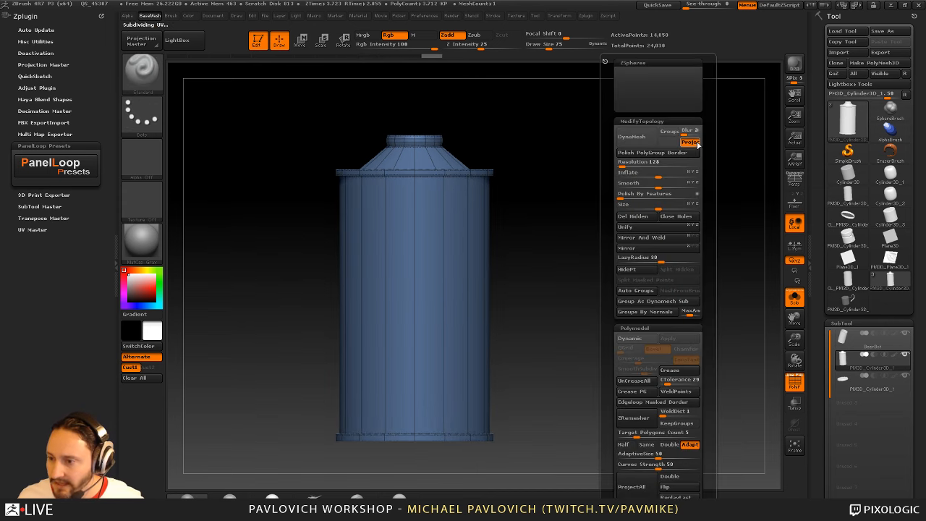
{"action": "left_click_drag", "start_coordinate": [690, 136], "coordinate": [674, 136]}
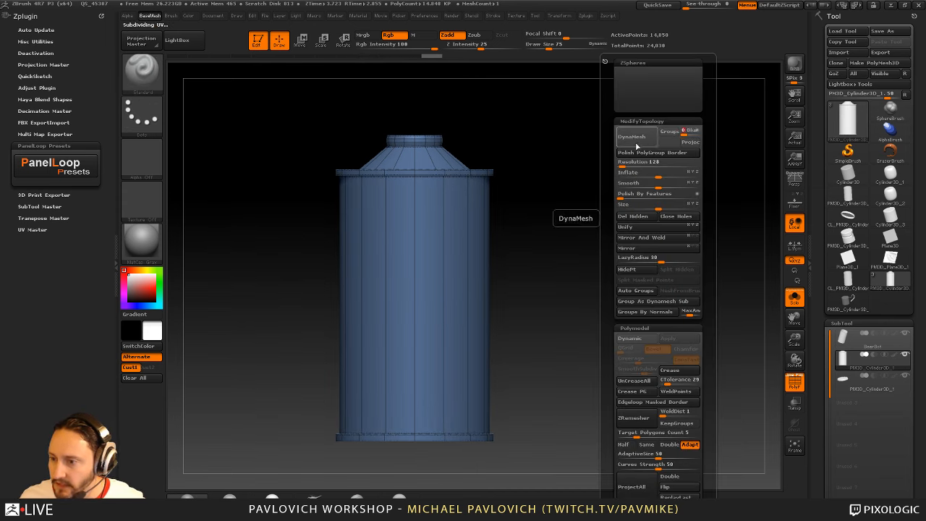
{"action": "left_click", "coordinate": [635, 140]}
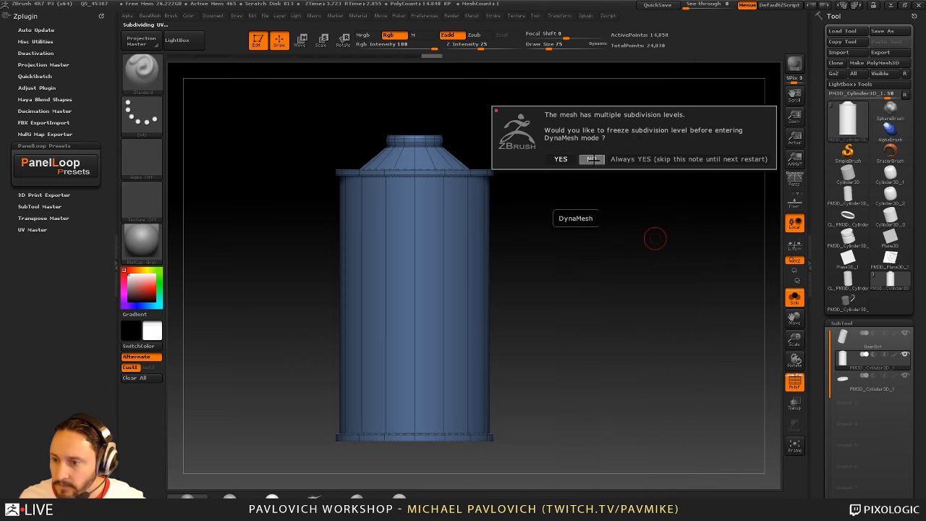
{"action": "left_click", "coordinate": [592, 160]}
{"action": "left_click", "coordinate": [795, 382]}
{"action": "left_click_drag", "start_coordinate": [767, 379], "coordinate": [724, 347]}
{"action": "mouse_move", "coordinate": [746, 316]}
{"action": "left_mouse_down"}
{"action": "mouse_move", "coordinate": [721, 302]}
{"action": "mouse_move", "coordinate": [771, 325]}
{"action": "left_mouse_up"}
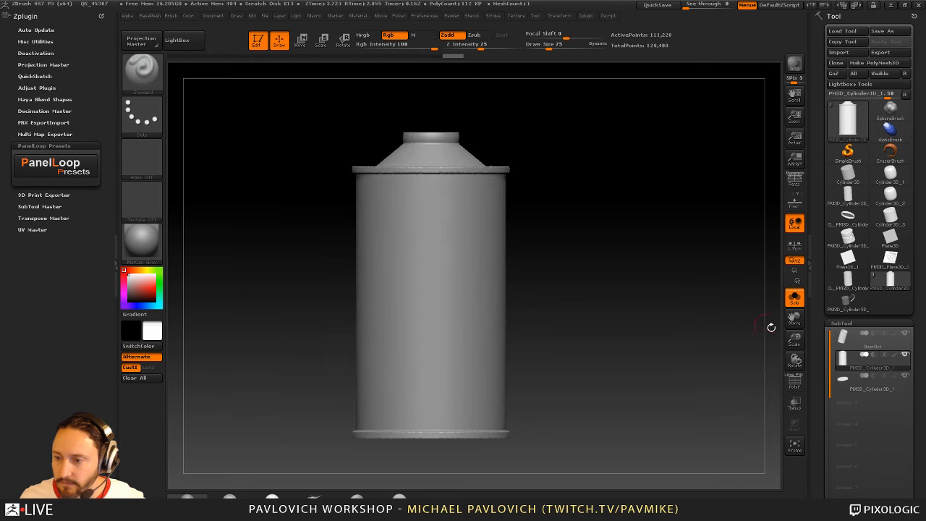
Use SliceCurve to cut the can body horizontally below the shoulder and diagonally across the middle, and check the resulting polygroups
{"action": "left_click", "coordinate": [141, 70], "text": "ctrl+shift"}
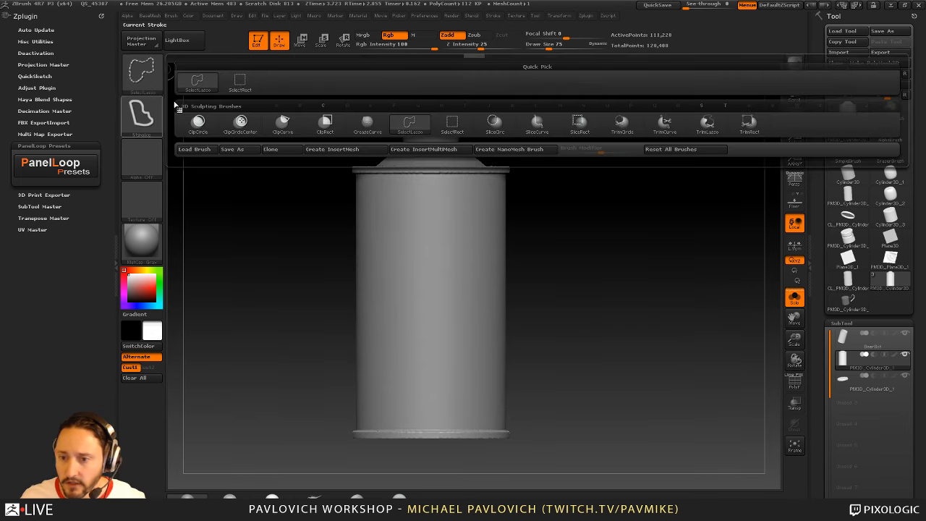
{"action": "left_click", "coordinate": [536, 124]}
{"action": "mouse_move", "coordinate": [258, 242]}
{"action": "left_mouse_down", "text": "ctrl+shift"}
{"action": "mouse_move", "coordinate": [603, 242]}
{"action": "mouse_move", "coordinate": [599, 229]}
{"action": "mouse_move", "coordinate": [600, 397]}
{"action": "mouse_move", "coordinate": [622, 395]}
{"action": "left_mouse_up", "text": "ctrl+shift"}
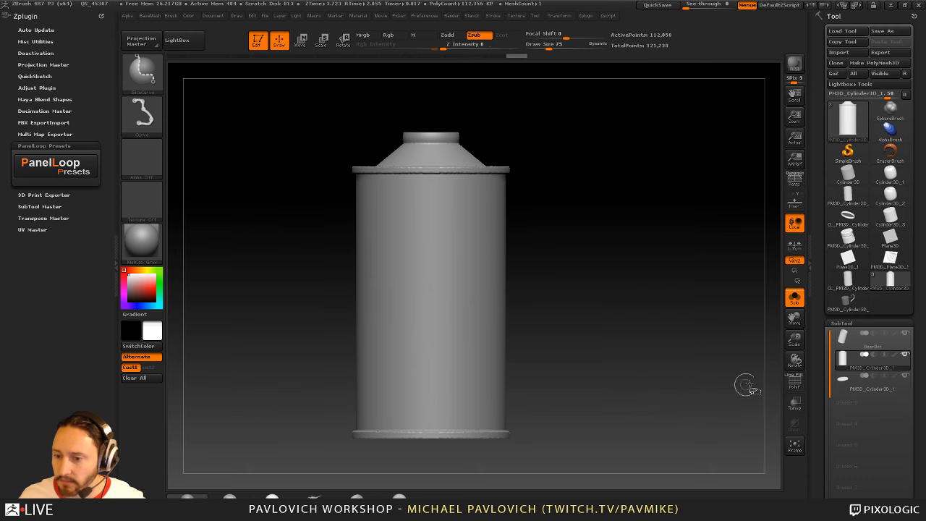
{"action": "left_click", "coordinate": [799, 388]}
{"action": "left_click", "coordinate": [794, 298]}
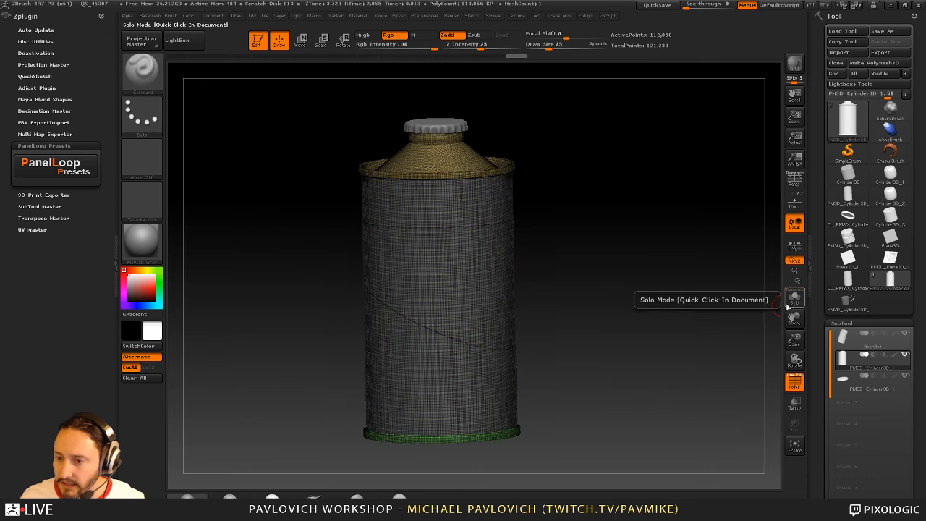
{"action": "left_click", "coordinate": [796, 387]}
{"action": "left_click", "coordinate": [794, 298]}
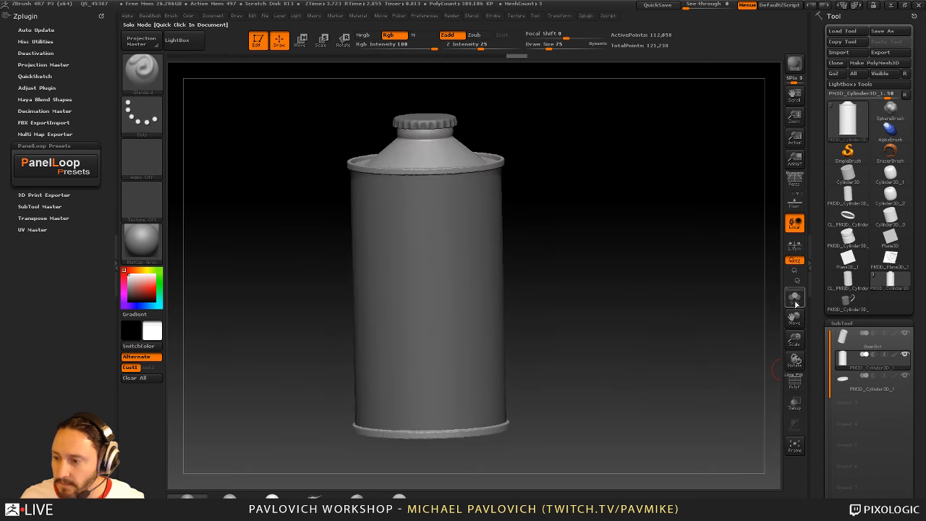
{"action": "left_click_drag", "start_coordinate": [629, 279], "coordinate": [665, 260]}
{"action": "left_click", "coordinate": [797, 386]}
{"action": "mouse_move", "coordinate": [673, 317]}
{"action": "left_mouse_down"}
{"action": "mouse_move", "coordinate": [680, 324]}
{"action": "mouse_move", "coordinate": [670, 318]}
{"action": "left_mouse_up"}
{"action": "left_click_drag", "start_coordinate": [620, 262], "coordinate": [649, 250], "text": "shift"}
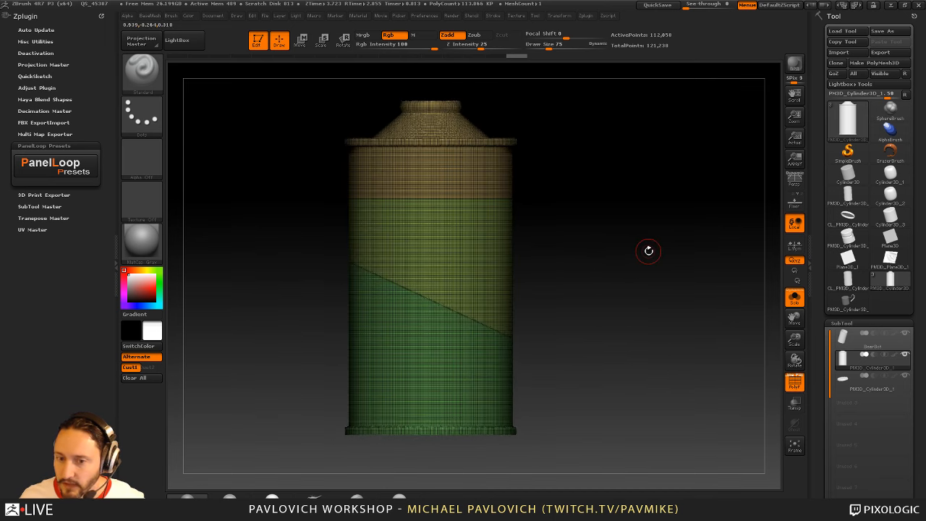
Load the third Shell preset from PanelLoop Presets and apply Panel Loops to the sliced can body
{"action": "left_click", "coordinate": [71, 164]}
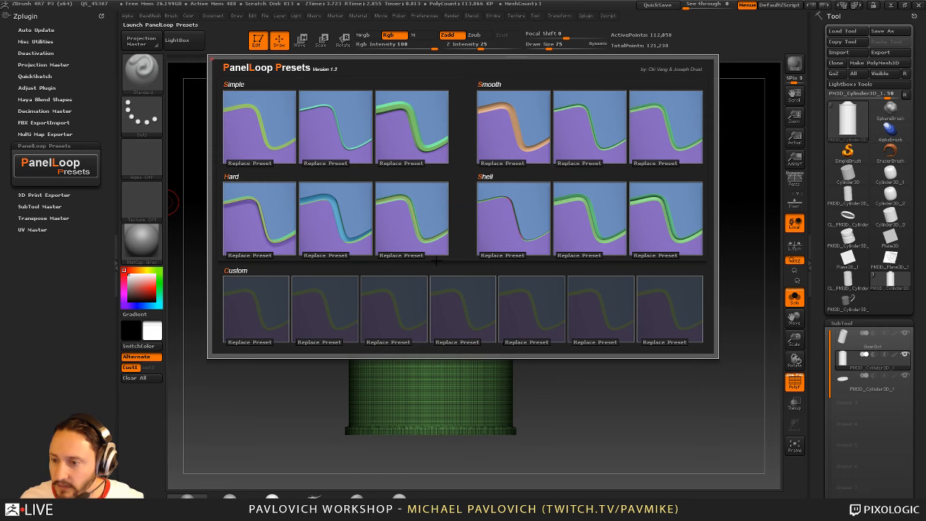
{"action": "left_click", "coordinate": [663, 209]}
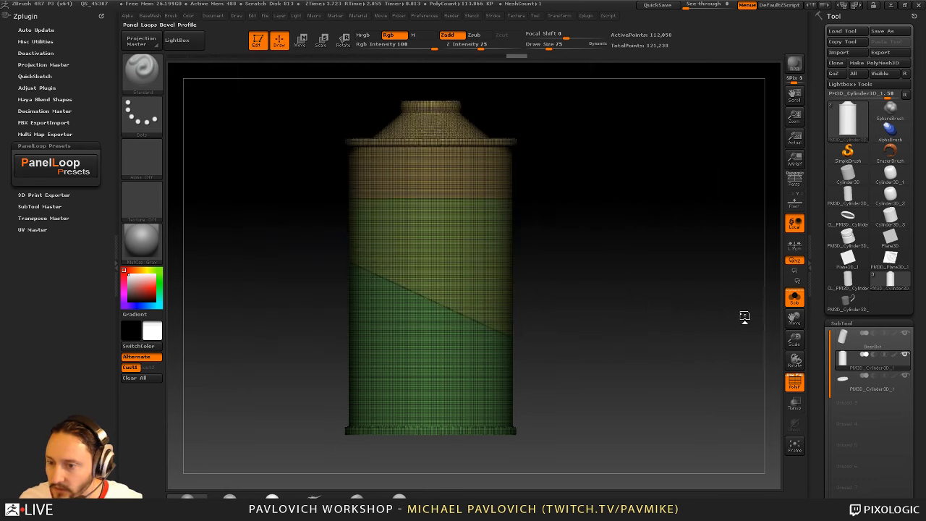
{"action": "left_click", "coordinate": [421, 299]}
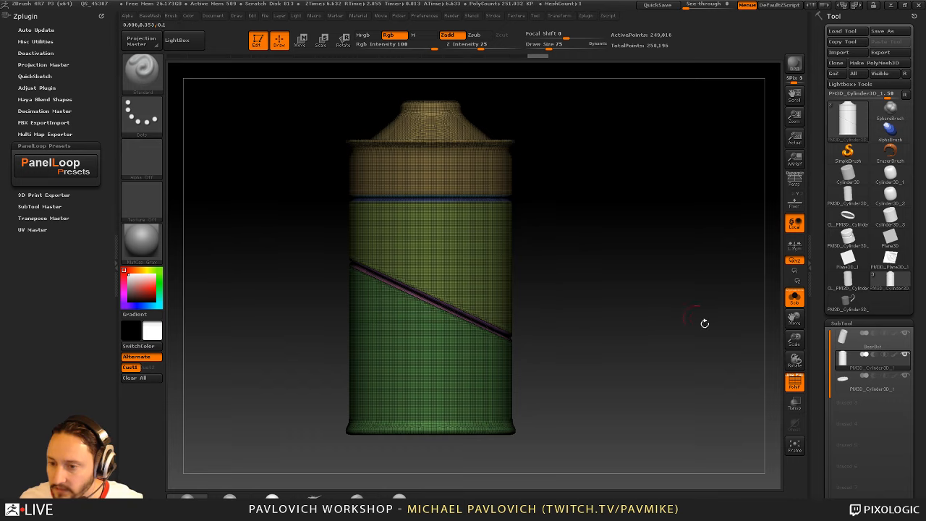
{"action": "left_click", "coordinate": [796, 384]}
{"action": "left_click_drag", "start_coordinate": [647, 251], "coordinate": [651, 285]}
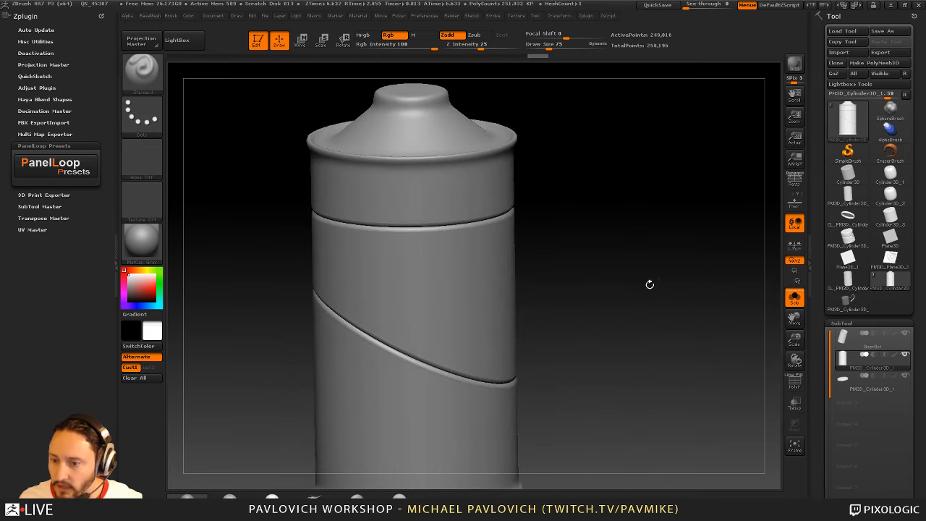
Undo the panel loops, set the Panel Loops thickness to 0.035, and apply Panel Loops to the can body again
{"action": "left_click_drag", "start_coordinate": [819, 334], "coordinate": [828, 228]}
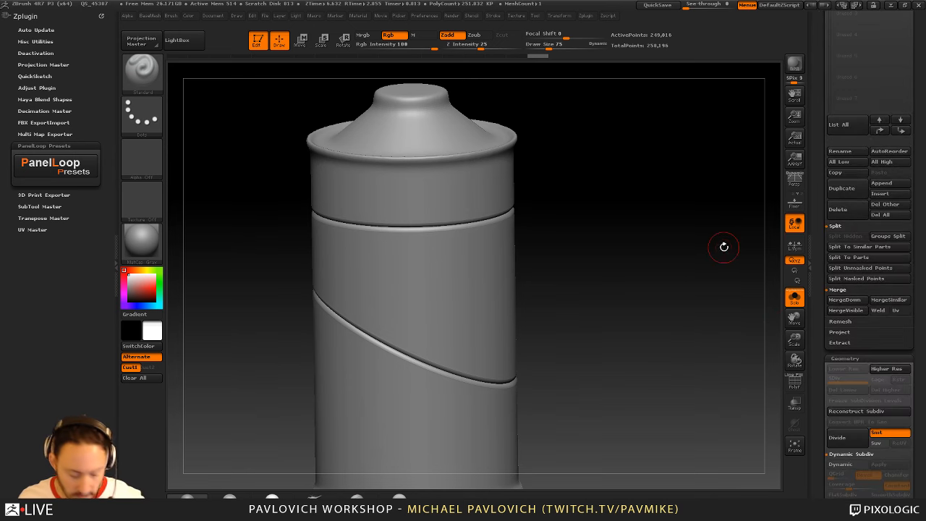
{"action": "key", "text": "ctrl+z"}
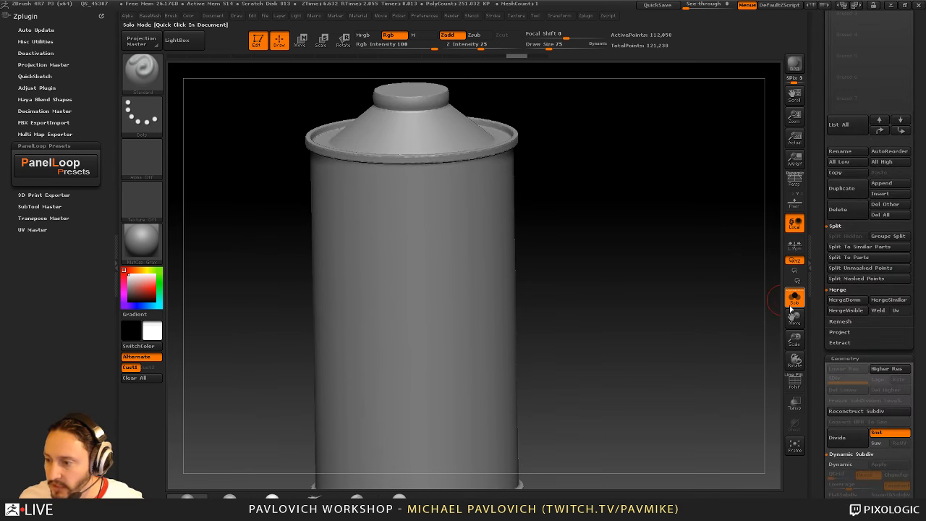
{"action": "left_click_drag", "start_coordinate": [818, 335], "coordinate": [814, 186]}
{"action": "left_click_drag", "start_coordinate": [817, 359], "coordinate": [816, 304]}
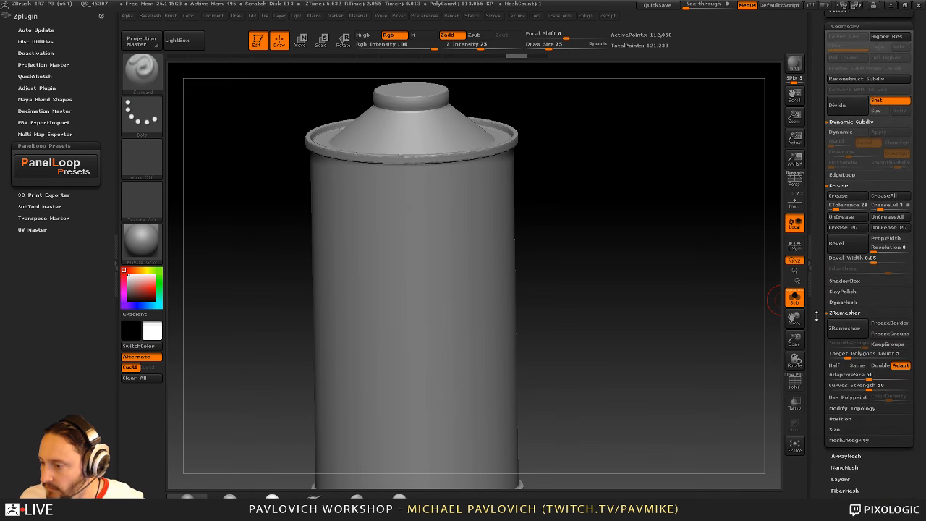
{"action": "left_click", "coordinate": [840, 176], "text": "shift"}
{"action": "left_click_drag", "start_coordinate": [817, 272], "coordinate": [818, 242]}
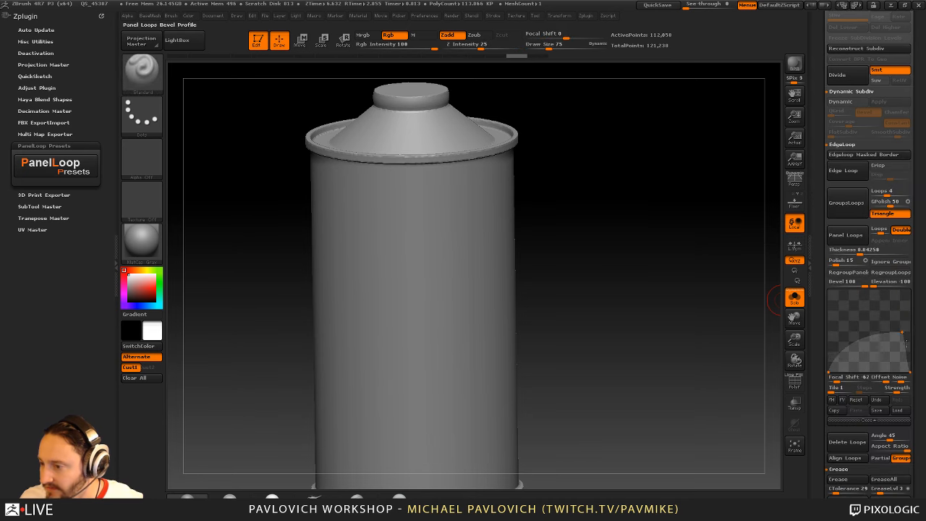
{"action": "left_click", "coordinate": [858, 252]}
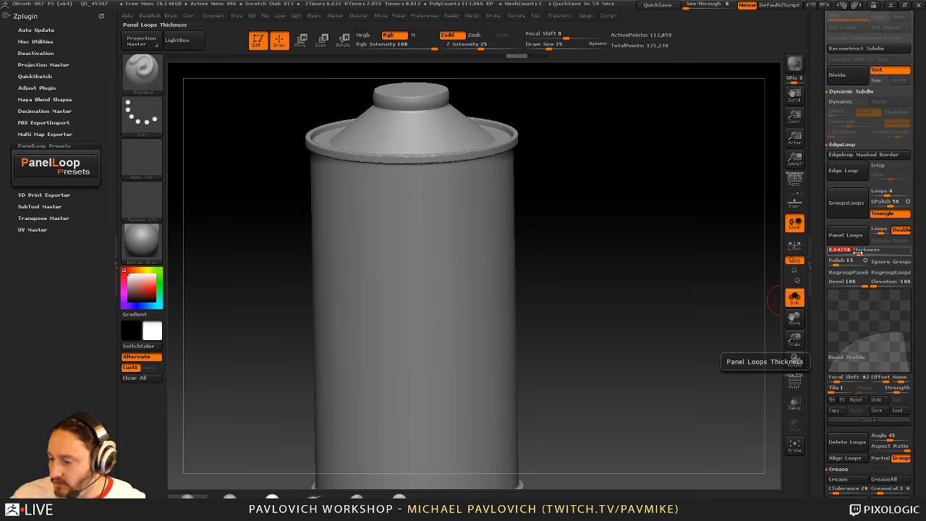
{"action": "type", "text": ".0"}
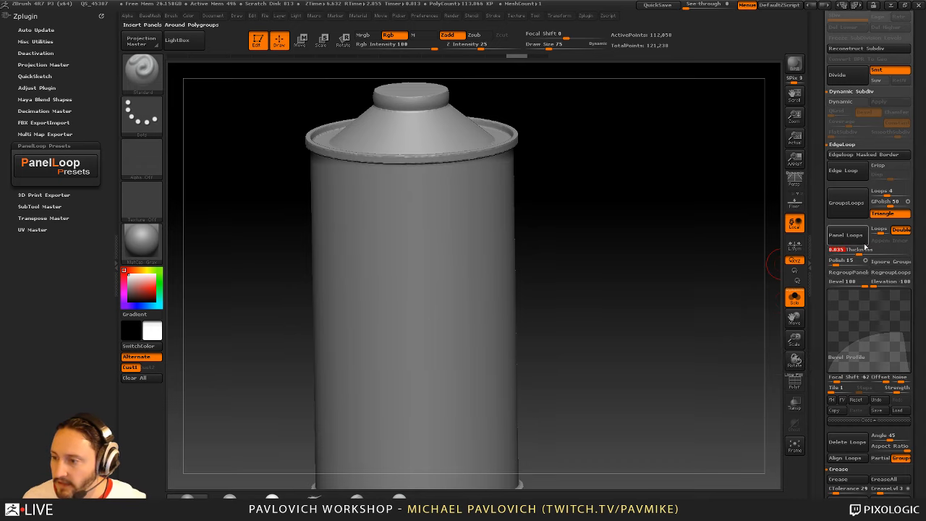
{"action": "left_click", "coordinate": [856, 238]}
Isolate the outer face of the can's middle panel and extend the visibility to its complete shell
{"action": "left_click_drag", "start_coordinate": [665, 296], "coordinate": [631, 283]}
{"action": "left_click", "coordinate": [524, 250], "text": "ctrl+shift"}
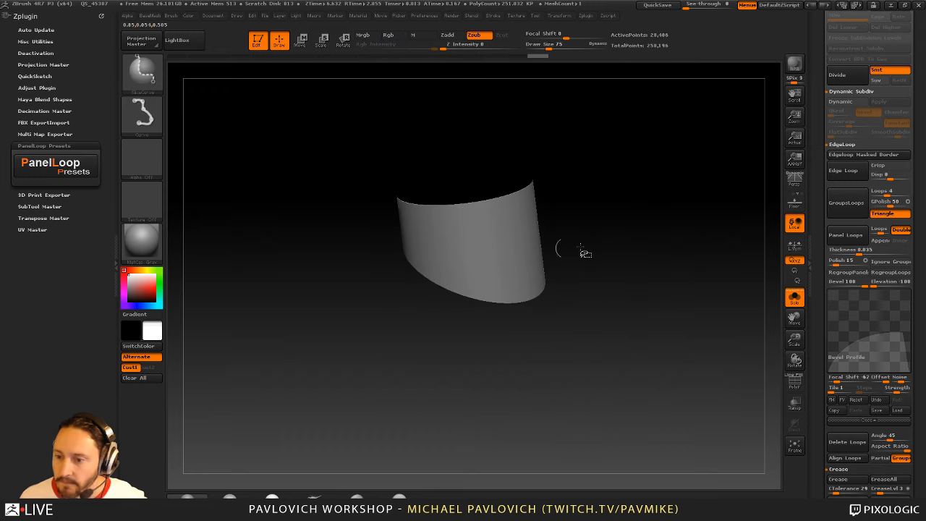
{"action": "left_click", "coordinate": [668, 260], "text": "ctrl+shift"}
{"action": "left_click_drag", "start_coordinate": [692, 313], "coordinate": [662, 237]}
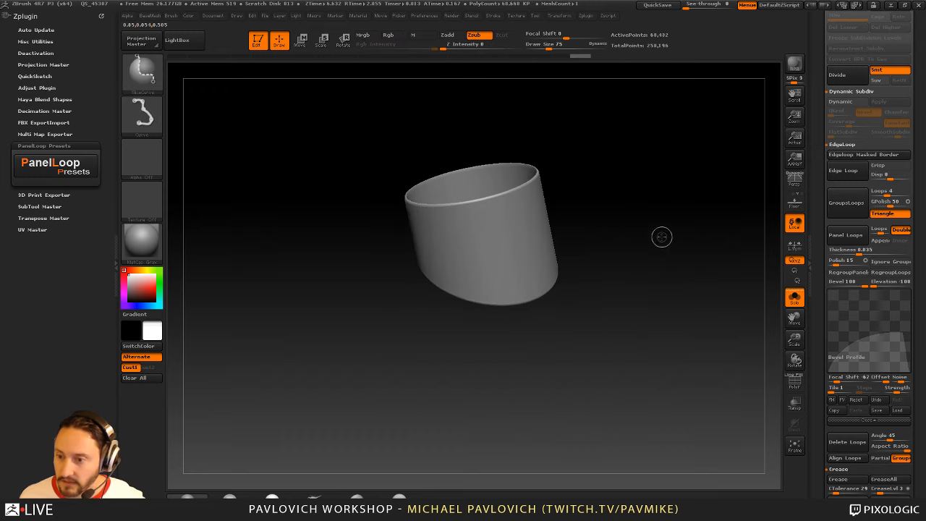
Switch the selection brush to SelectRect and hide individual polygroups to inspect the panel shells from inside
{"action": "left_click", "coordinate": [180, 104], "text": "ctrl+shift"}
{"action": "left_click", "coordinate": [142, 71]}
{"action": "left_click", "coordinate": [240, 83], "text": "ctrl+shift"}
{"action": "left_click_drag", "start_coordinate": [631, 197], "coordinate": [638, 278], "text": "ctrl+shift"}
{"action": "left_click", "coordinate": [564, 324], "text": "ctrl+shift"}
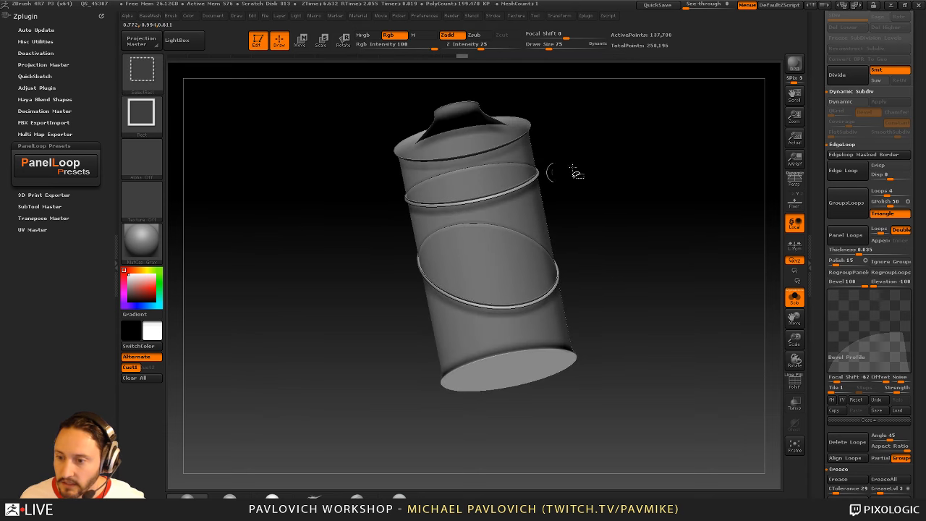
{"action": "left_click", "coordinate": [664, 213], "text": "ctrl+shift"}
{"action": "mouse_move", "coordinate": [664, 214]}
{"action": "left_mouse_down"}
{"action": "mouse_move", "coordinate": [632, 234]}
{"action": "mouse_move", "coordinate": [595, 283]}
{"action": "mouse_move", "coordinate": [629, 319]}
{"action": "mouse_move", "coordinate": [679, 286]}
{"action": "left_mouse_up"}
Isolate the lower panel and the middle panel in turn, extending the visibility to each complete shell
{"action": "left_click", "coordinate": [477, 339], "text": "ctrl+shift"}
{"action": "key", "text": "ctrl+shift+a"}
{"action": "left_click", "coordinate": [651, 271], "text": "ctrl+shift"}
{"action": "left_click", "coordinate": [502, 247], "text": "ctrl+shift"}
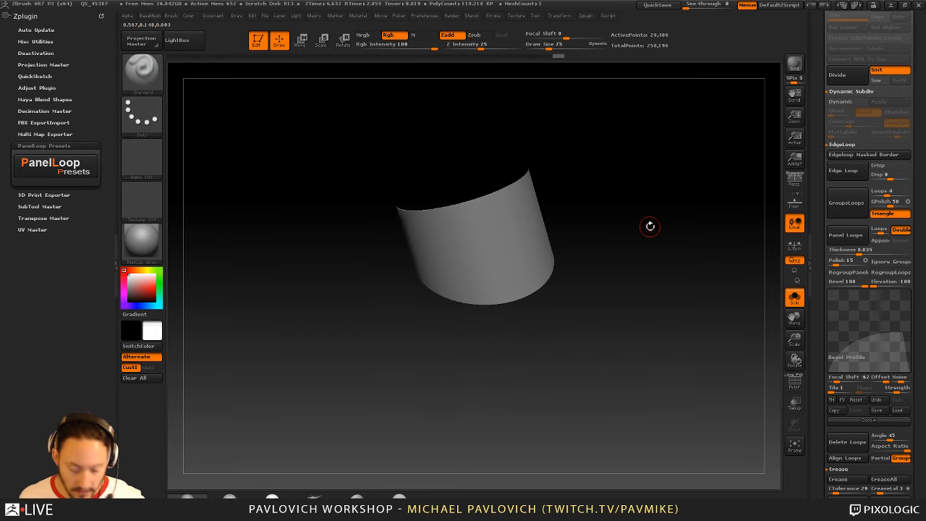
{"action": "key", "text": "ctrl+shift+a"}
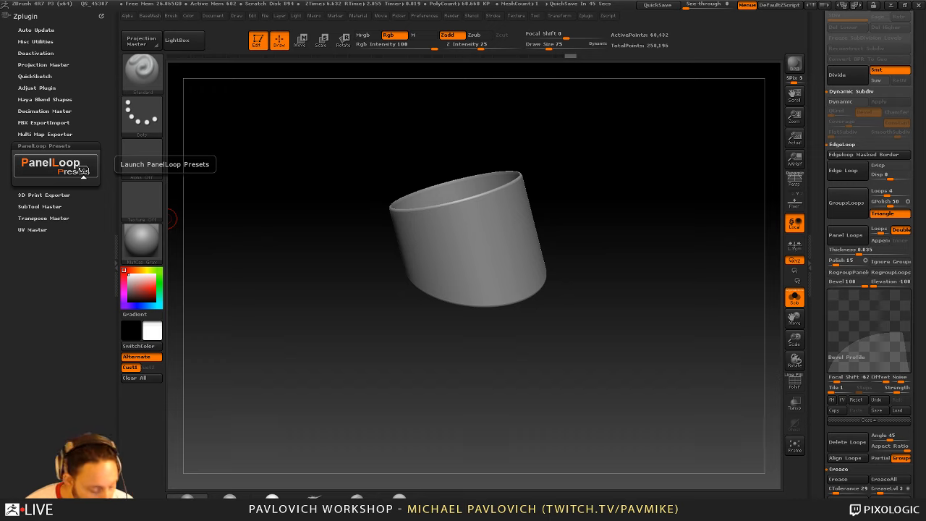
{"action": "key", "text": "super"}
{"action": "key", "text": "super"}
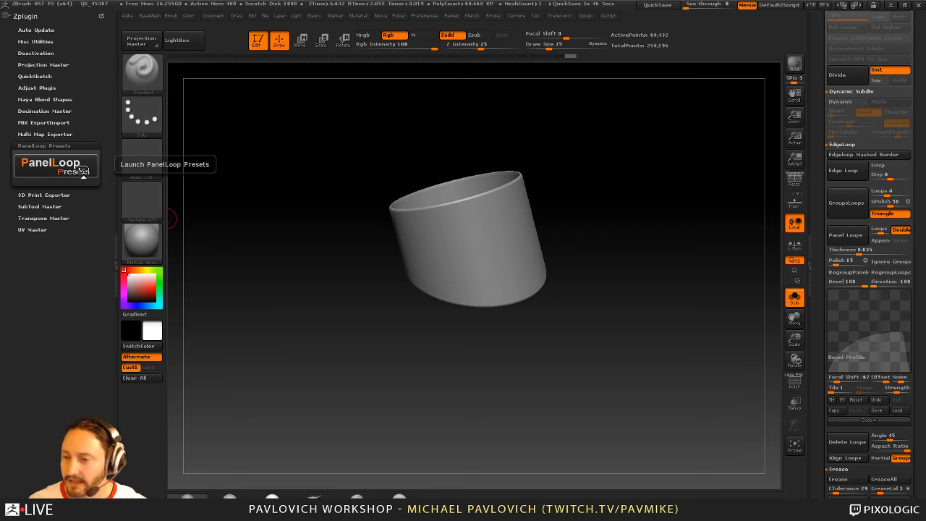
Show the whole can, check the outer label cylinder in Solo mode, and reselect the can body subtool
{"action": "left_click_drag", "start_coordinate": [660, 230], "coordinate": [675, 256]}
{"action": "left_click", "coordinate": [676, 256], "text": "ctrl+shift"}
{"action": "left_click", "coordinate": [795, 298]}
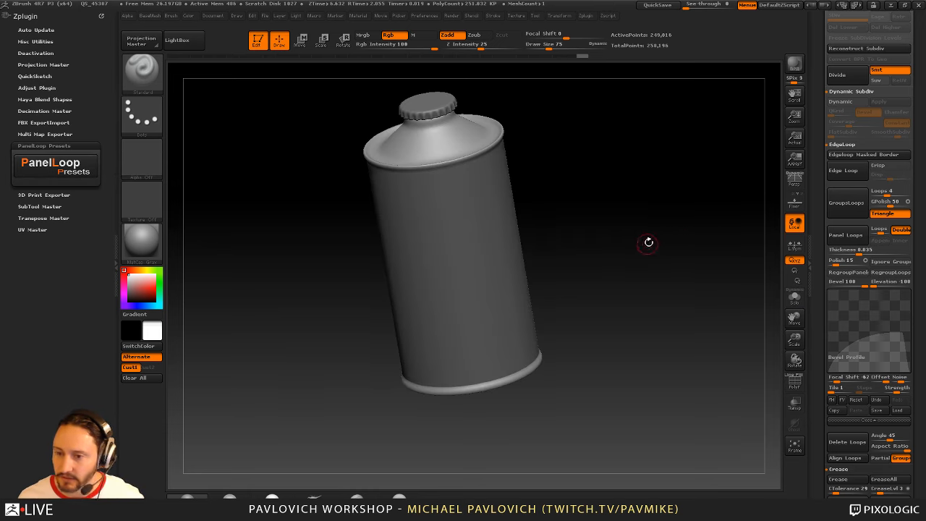
{"action": "left_click", "coordinate": [478, 260], "text": "alt"}
{"action": "left_click", "coordinate": [795, 298]}
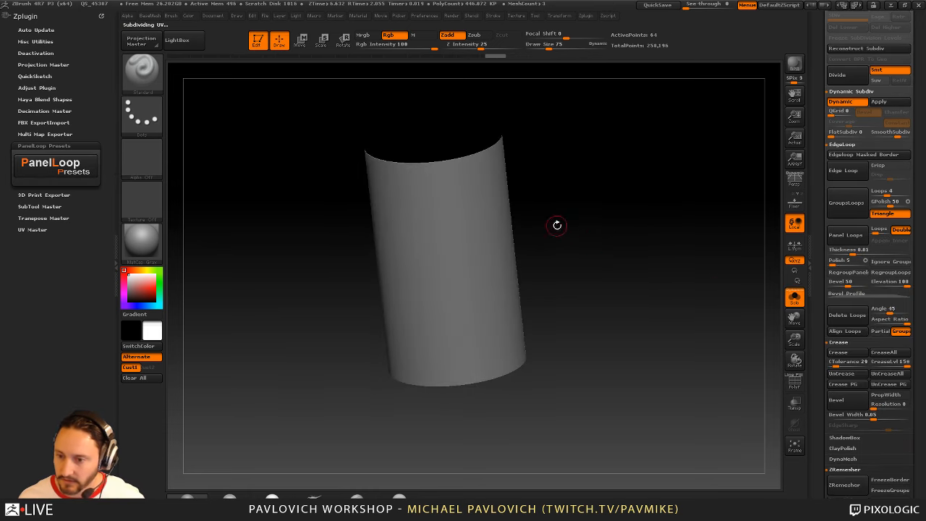
{"action": "left_click", "coordinate": [795, 298]}
{"action": "left_click", "coordinate": [476, 152], "text": "alt"}
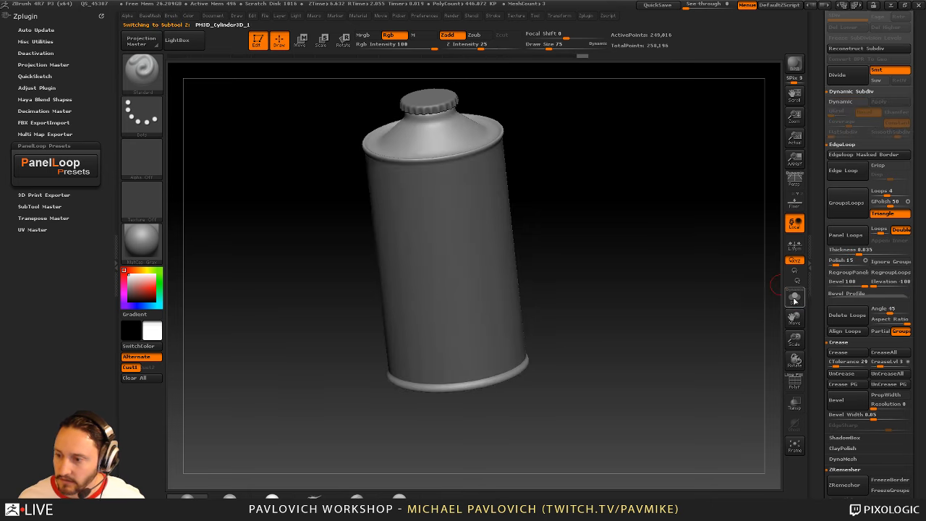
Solo the can body, isolate its middle panel, and split that panel off as a separate subtool
{"action": "left_click", "coordinate": [794, 298]}
{"action": "left_click_drag", "start_coordinate": [630, 259], "coordinate": [624, 238]}
{"action": "left_click", "coordinate": [487, 248], "text": "ctrl+shift"}
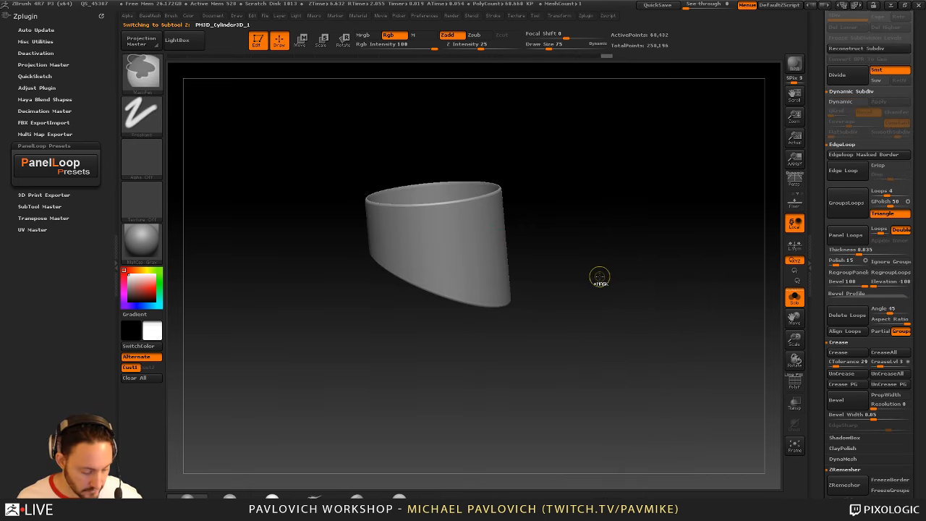
{"action": "left_click", "coordinate": [794, 382]}
{"action": "left_click", "coordinate": [795, 383]}
Straighten the view and use SliceCurve to cut the middle panel with a steep diagonal line across its full height
{"action": "left_click_drag", "start_coordinate": [749, 334], "coordinate": [738, 325], "text": "shift"}
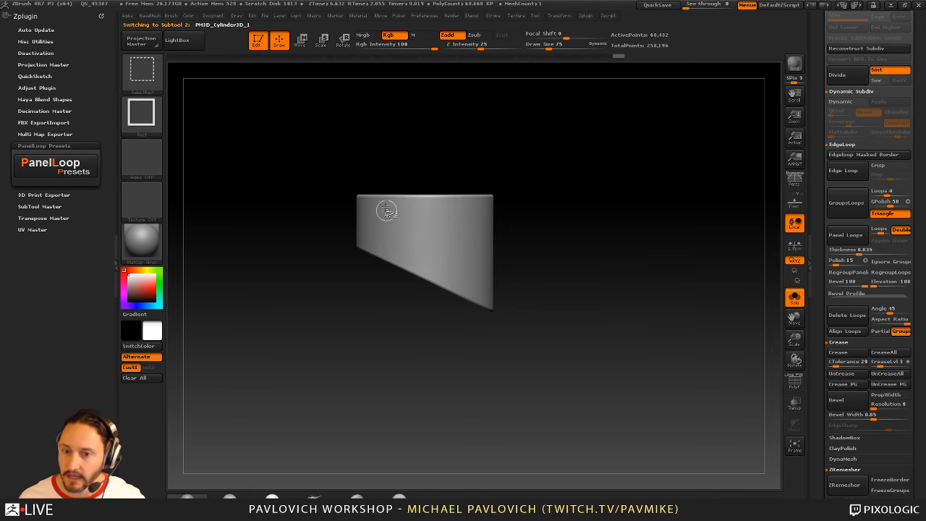
{"action": "left_click", "coordinate": [149, 76], "text": "ctrl+shift"}
{"action": "left_click", "coordinate": [295, 114], "text": "ctrl+shift"}
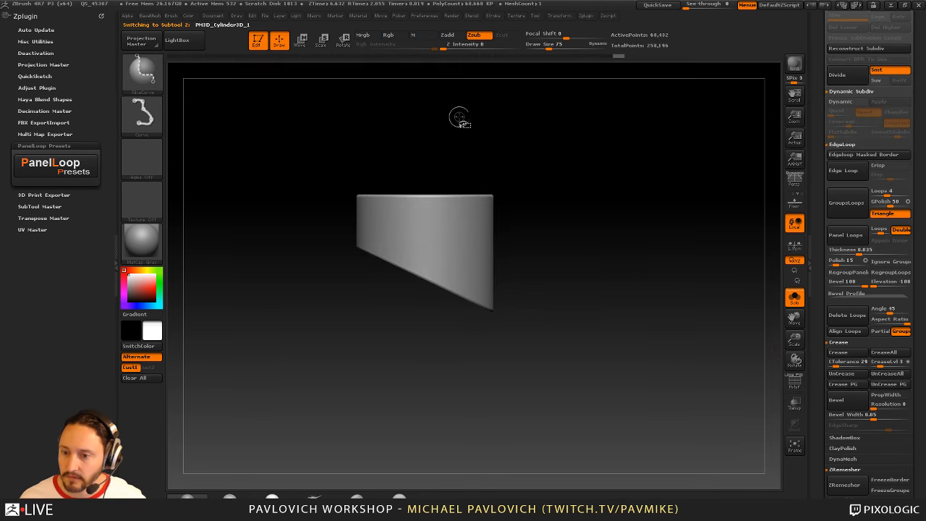
{"action": "left_click_drag", "start_coordinate": [485, 135], "coordinate": [311, 392], "text": "ctrl+shift"}
Try the first Shell preset from PanelLoop Presets on the sliced middle panel, and undo the resulting panel loops
{"action": "left_click", "coordinate": [84, 174]}
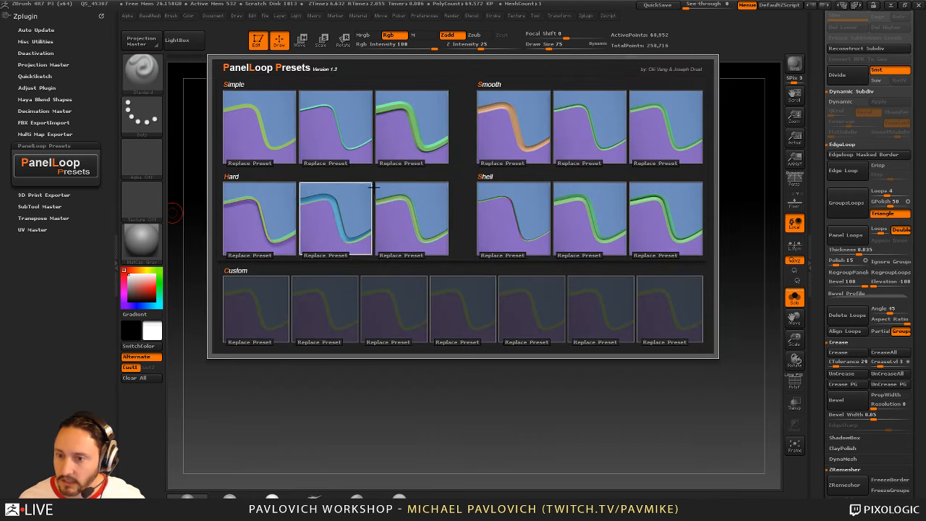
{"action": "left_click", "coordinate": [511, 205]}
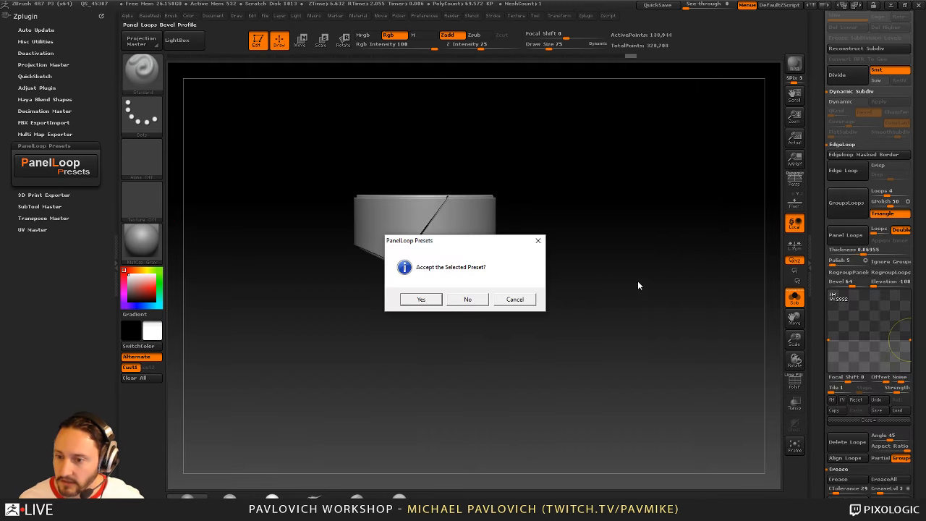
{"action": "left_click", "coordinate": [421, 300]}
{"action": "left_click_drag", "start_coordinate": [634, 215], "coordinate": [658, 257]}
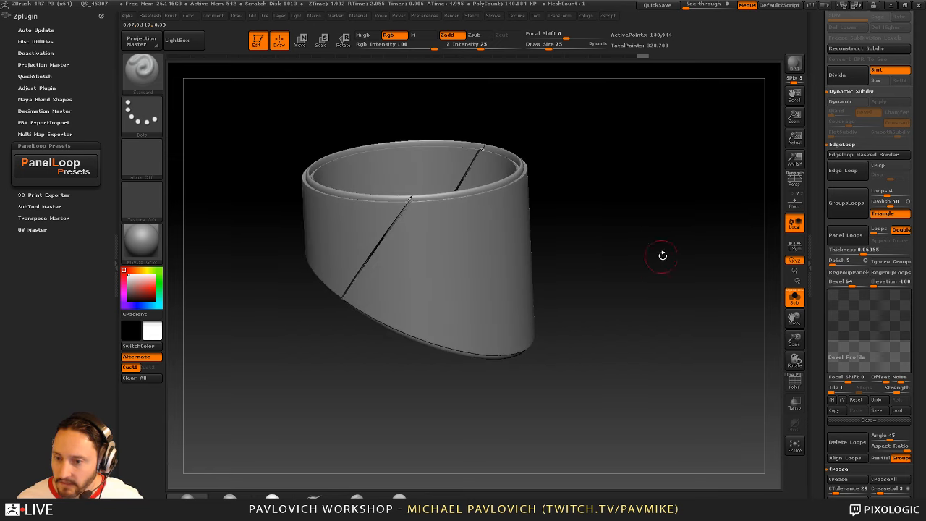
{"action": "key", "text": "ctrl+z"}
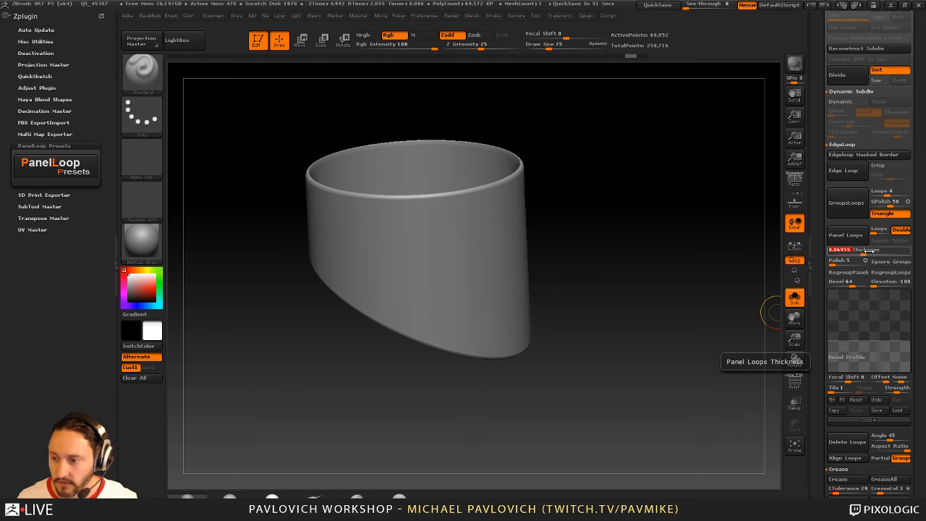
Turn off Solo mode to view the whole can together with its subtool list
{"action": "left_click", "coordinate": [795, 298]}
{"action": "left_click_drag", "start_coordinate": [819, 230], "coordinate": [819, 340]}
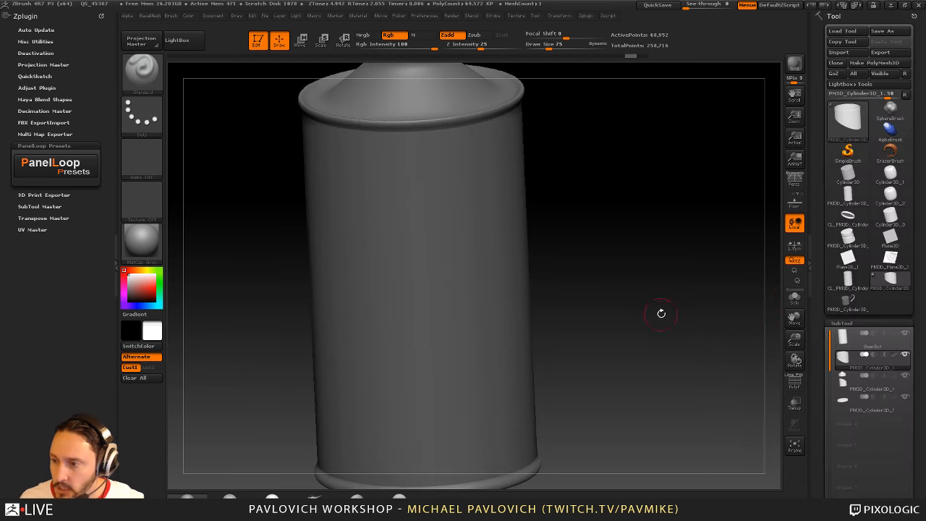
{"action": "left_click_drag", "start_coordinate": [663, 317], "coordinate": [662, 287], "text": "alt"}
{"action": "key", "text": "super"}
{"action": "key", "text": "super"}
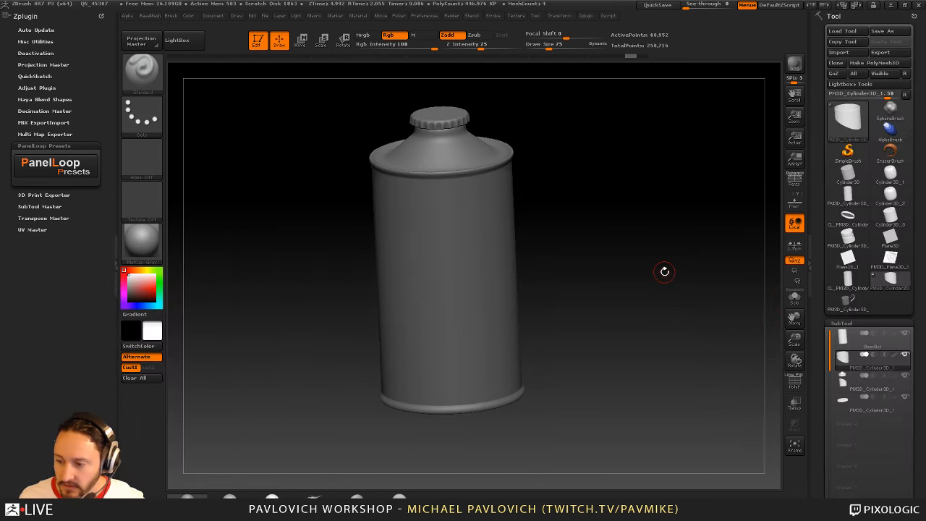